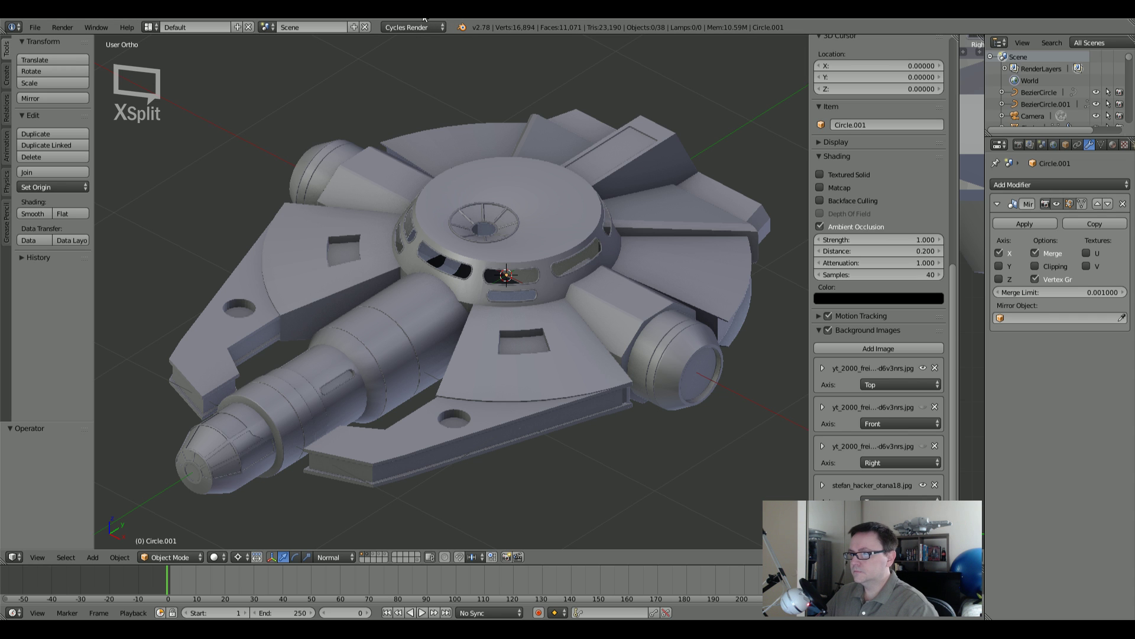
Step: Examine the whole spaceship model from several angles and distances, in both perspective and orthographic views
middle_drag(445, 118, 490, 172)
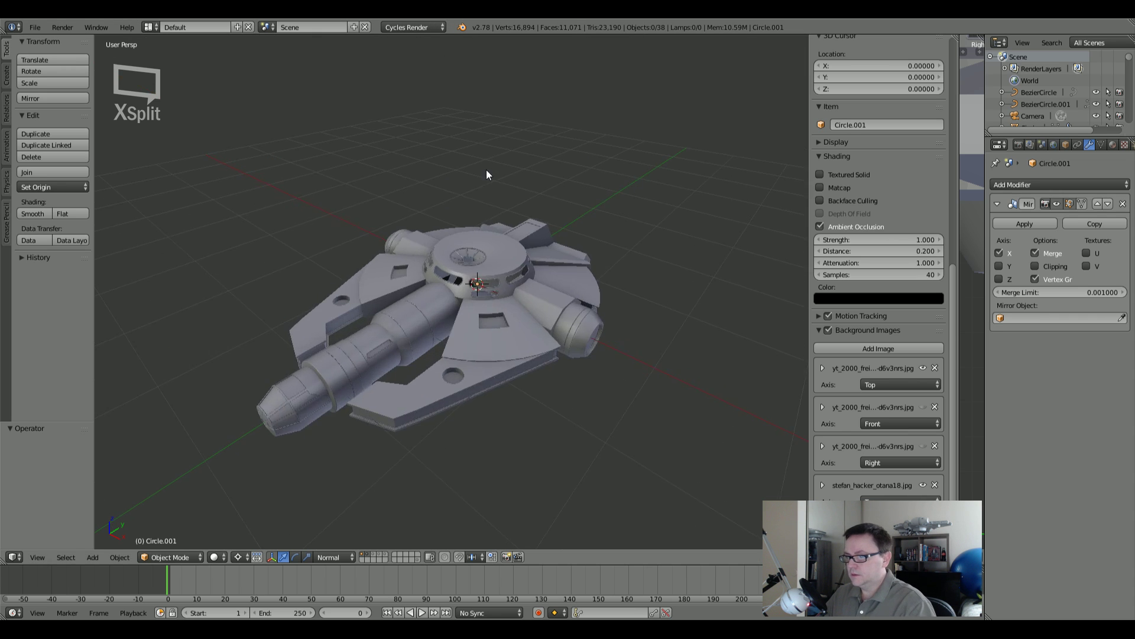
scroll(489, 172, down, 3)
middle_drag(471, 236, 410, 262)
scroll(451, 256, up, 1)
scroll(428, 222, up, 3)
scroll(484, 266, up, 3)
scroll(485, 270, down, 4)
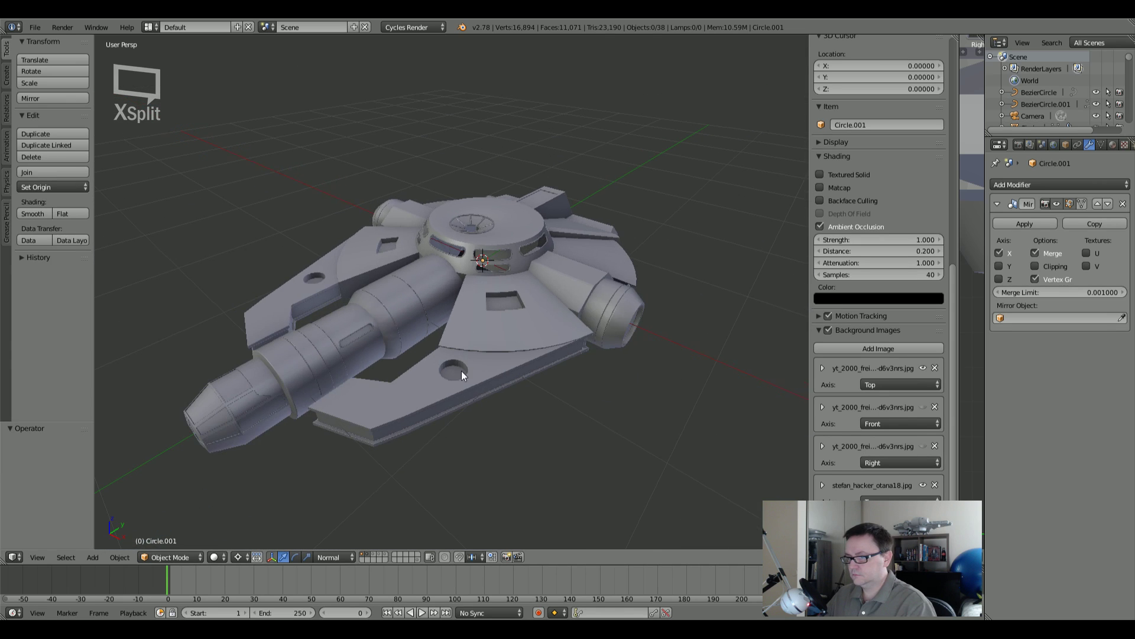
middle_drag(499, 310, 562, 275)
scroll(494, 254, down, 3)
scroll(498, 268, up, 3)
scroll(562, 271, up, 4)
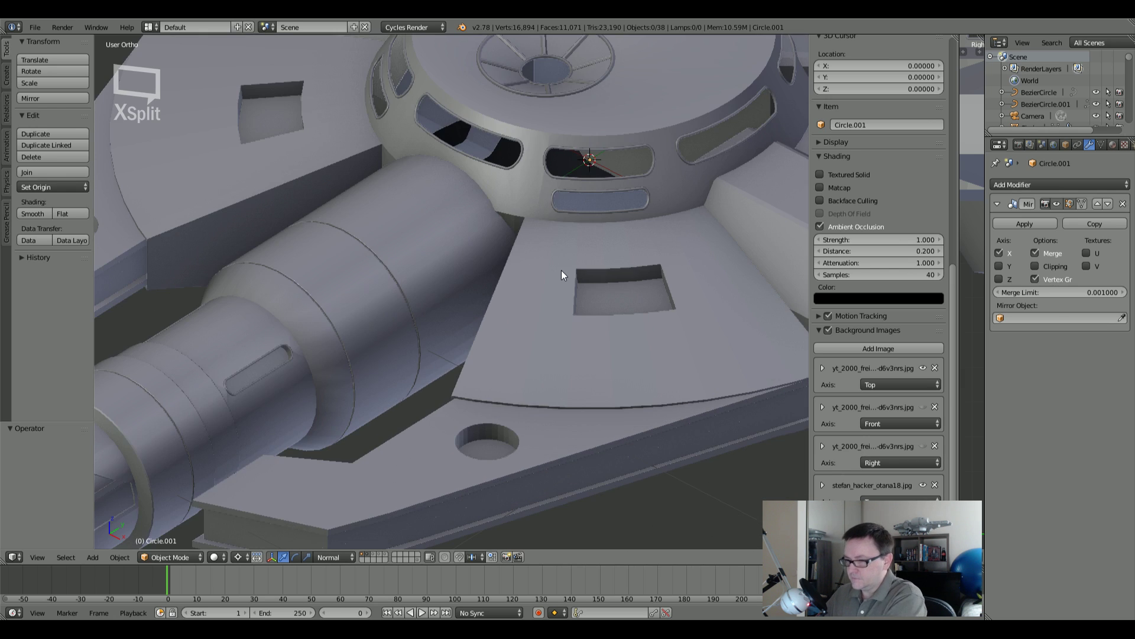
key(KP_5)
scroll(425, 252, down, 3)
scroll(426, 251, up, 2)
middle_drag(430, 258, 455, 311)
scroll(417, 313, down, 1)
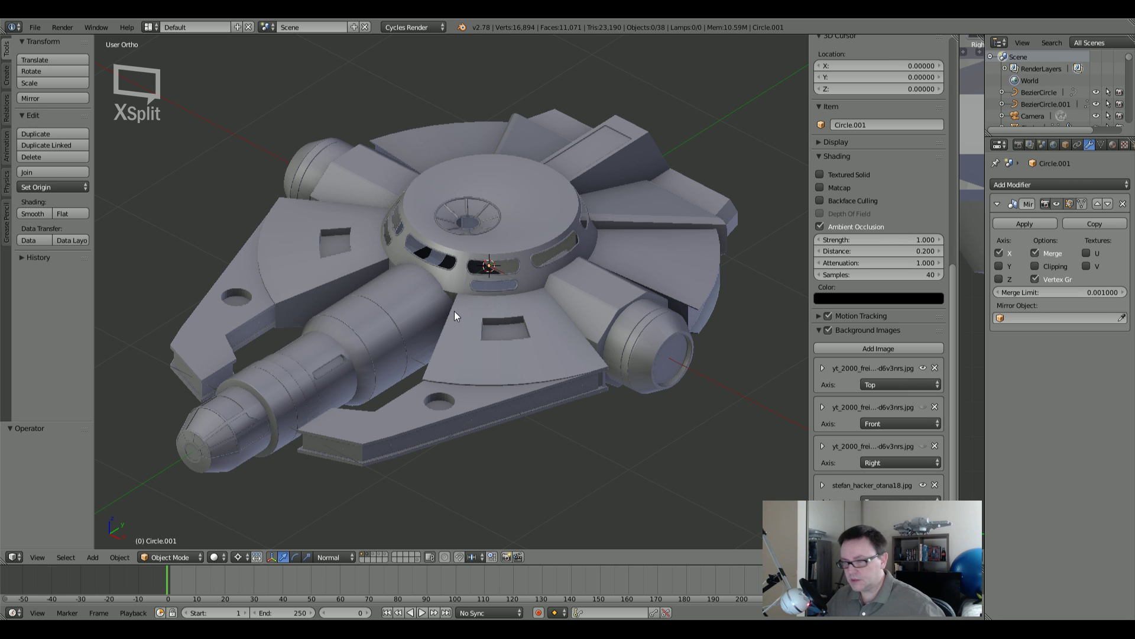
middle_drag(428, 281, 495, 339)
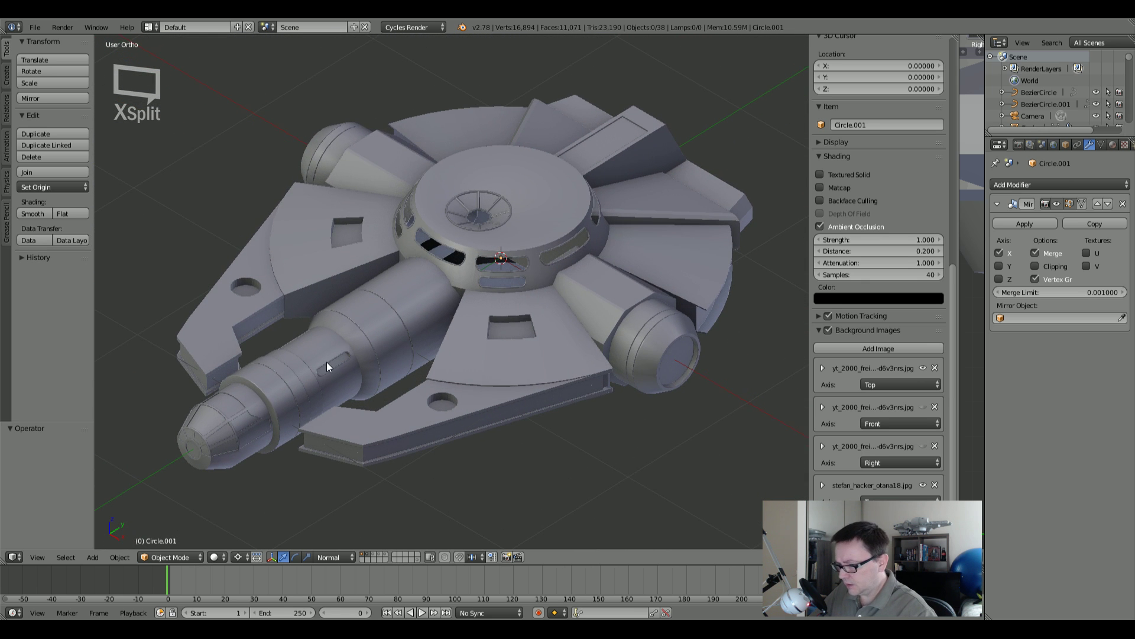
Step: Inspect the recessed slot on the front barrel and the framed windows around the central dome up close
scroll(314, 377, up, 4)
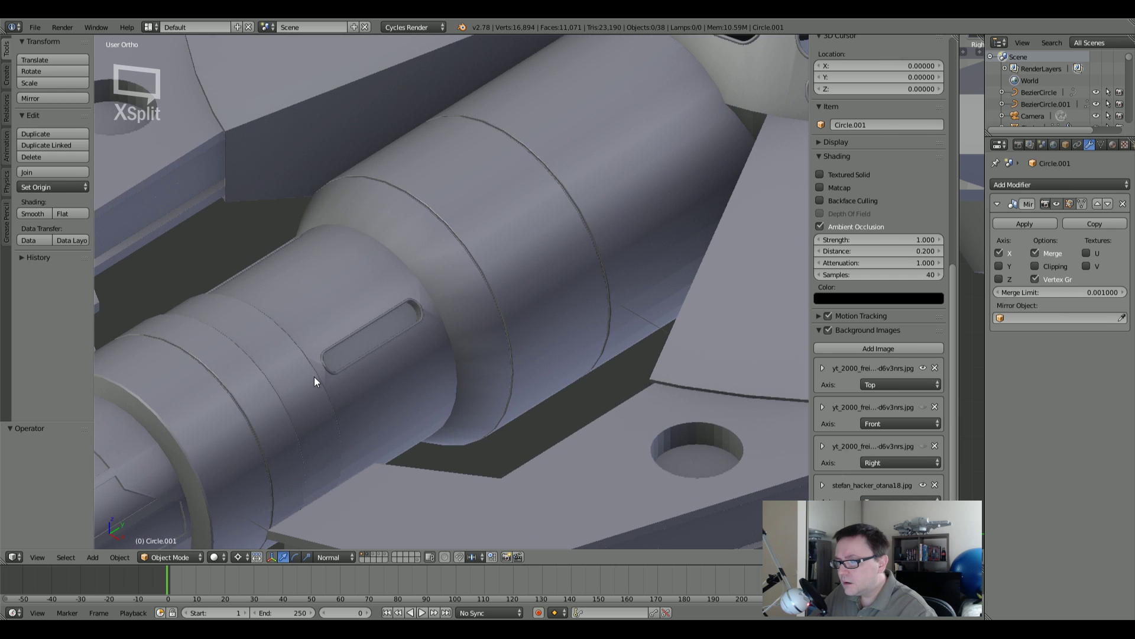
scroll(314, 378, down, 4)
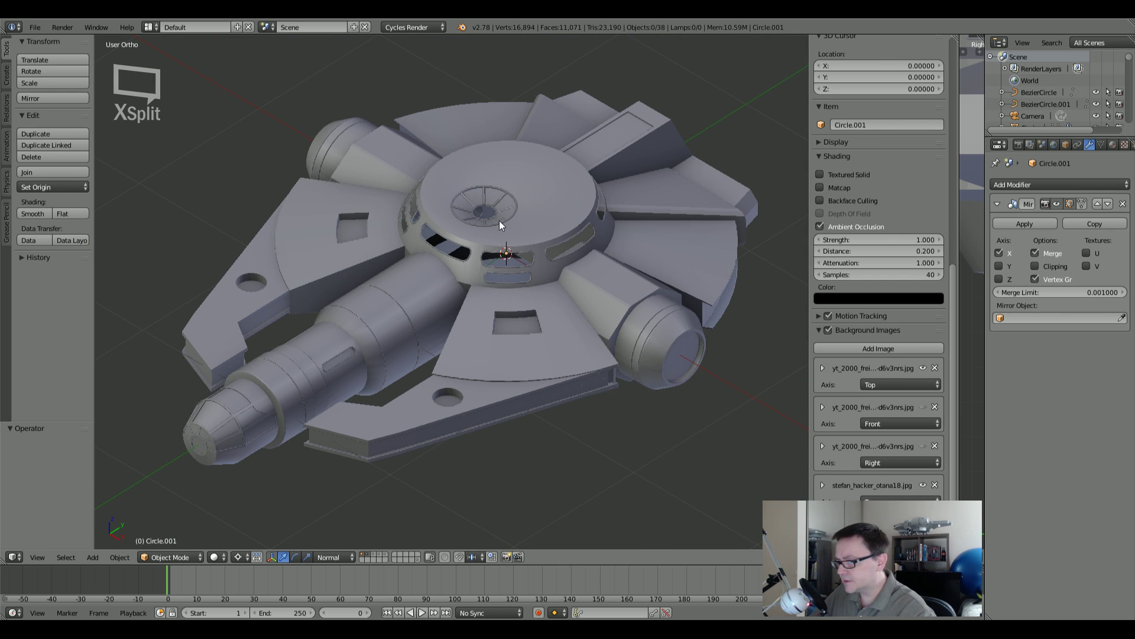
scroll(460, 261, up, 5)
scroll(472, 325, up, 2)
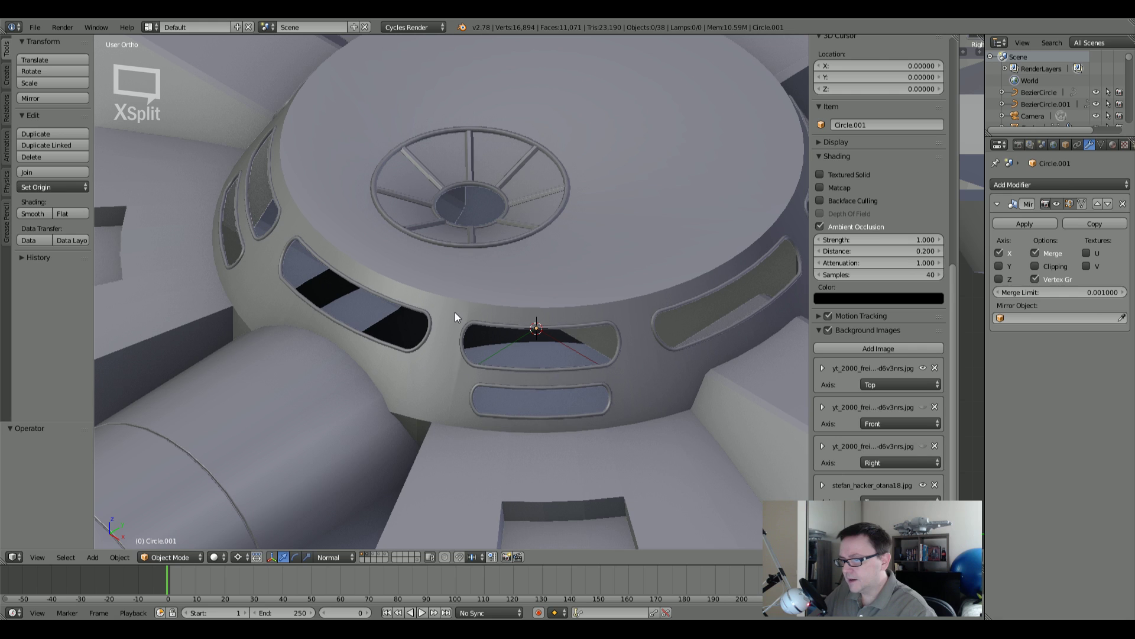
middle_drag(448, 310, 488, 313)
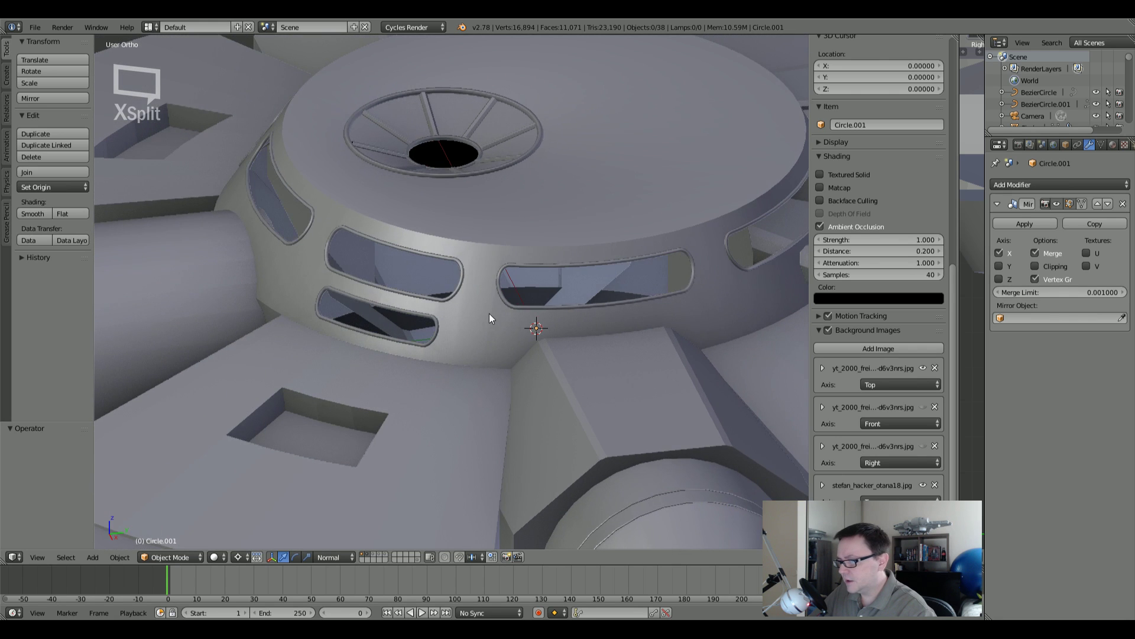
middle_drag(432, 343, 423, 399)
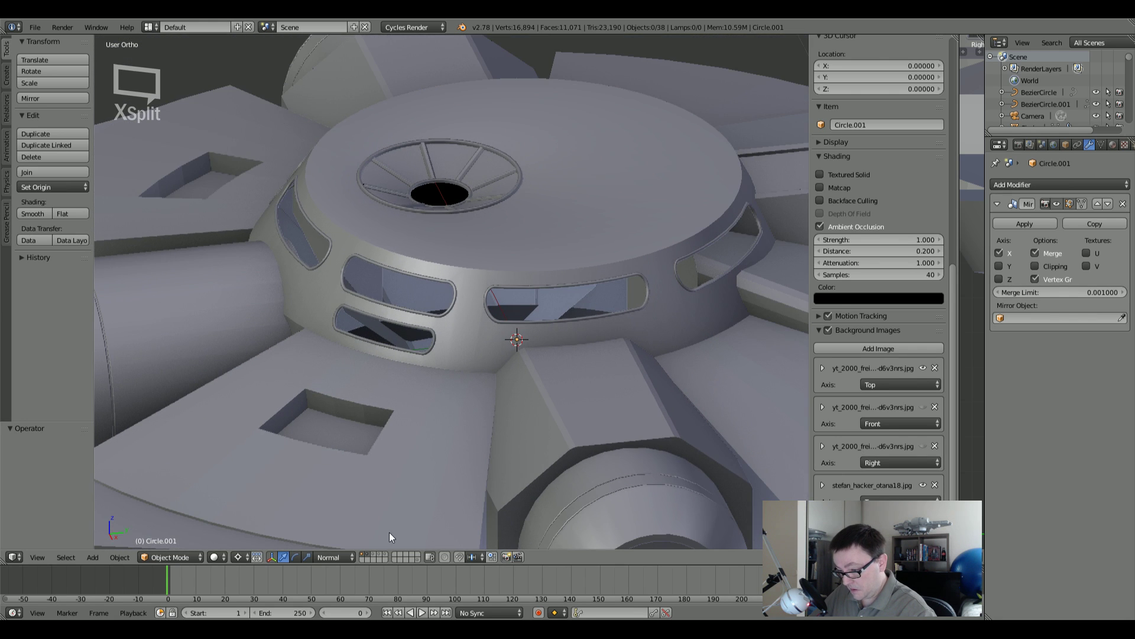
Step: Show only layer 2 and inspect the windowed dome's mesh in Edit Mode, returning to Object Mode
click(367, 553)
right_click(443, 244)
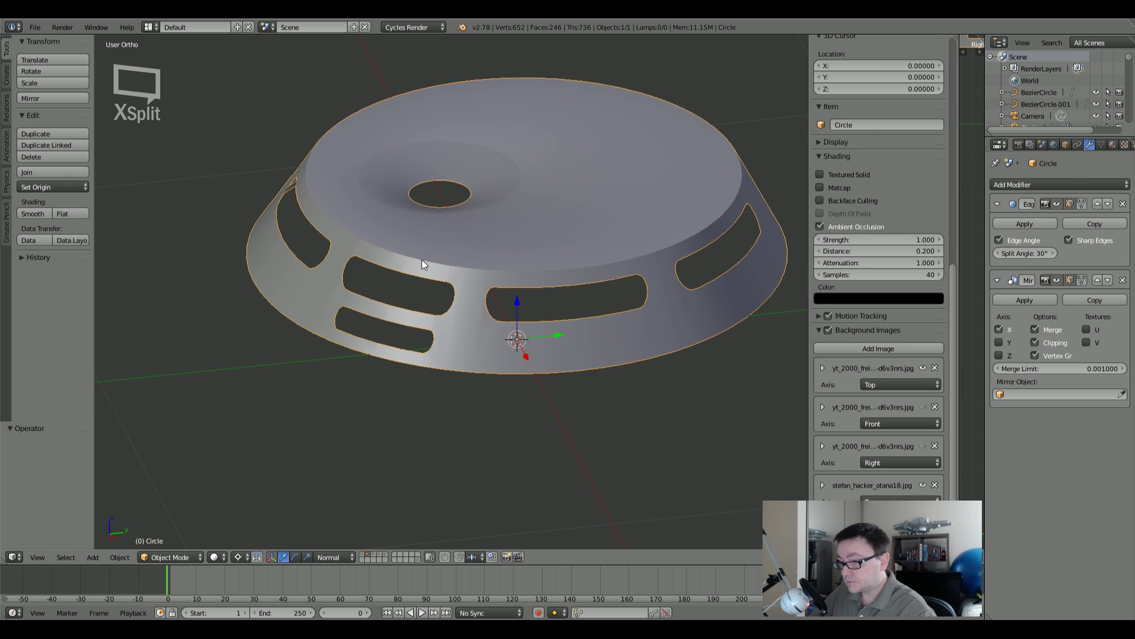
key(Tab)
middle_drag(417, 266, 494, 248)
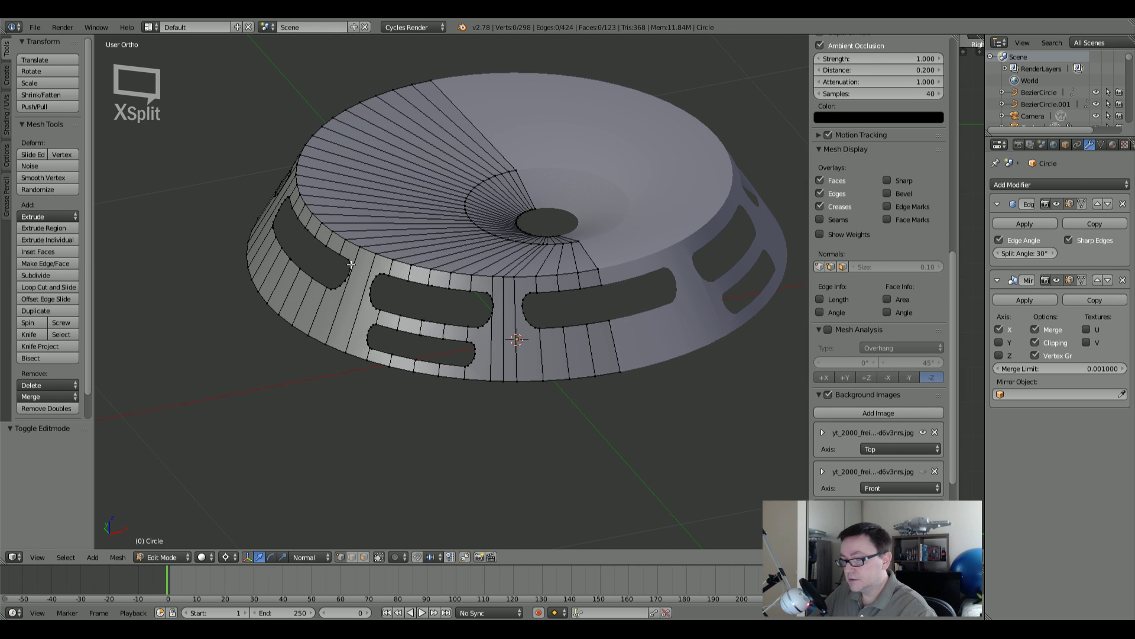
key(Tab)
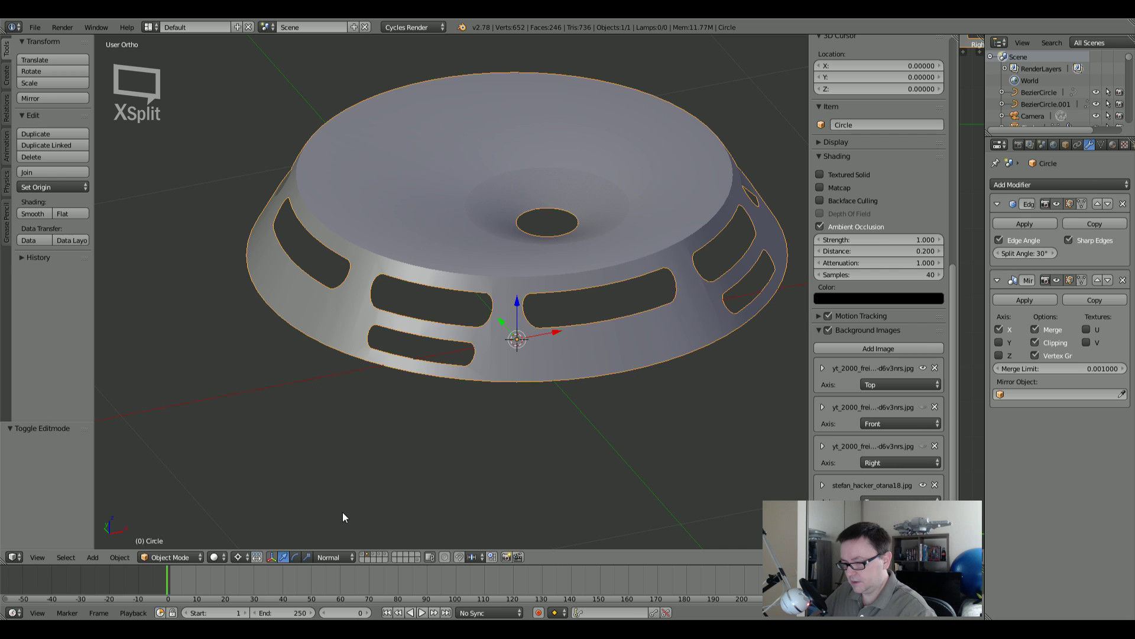
Step: Show only layer 20, duplicate the large hull panels object in place, and move the copy to layer 12
click(416, 559)
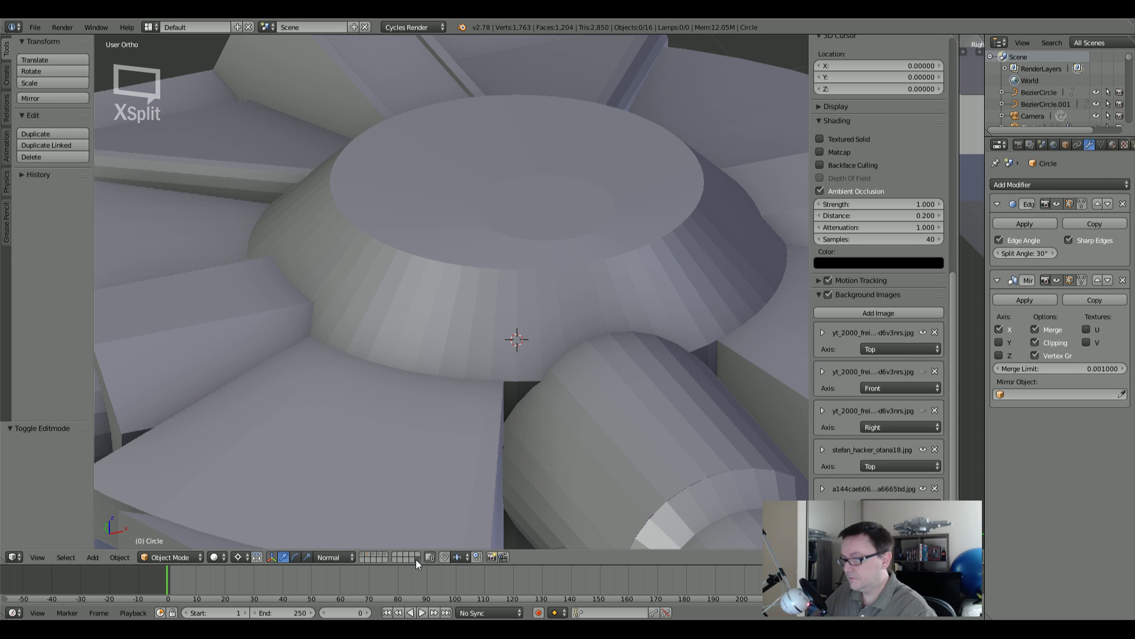
right_click(463, 321)
scroll(463, 320, down, 6)
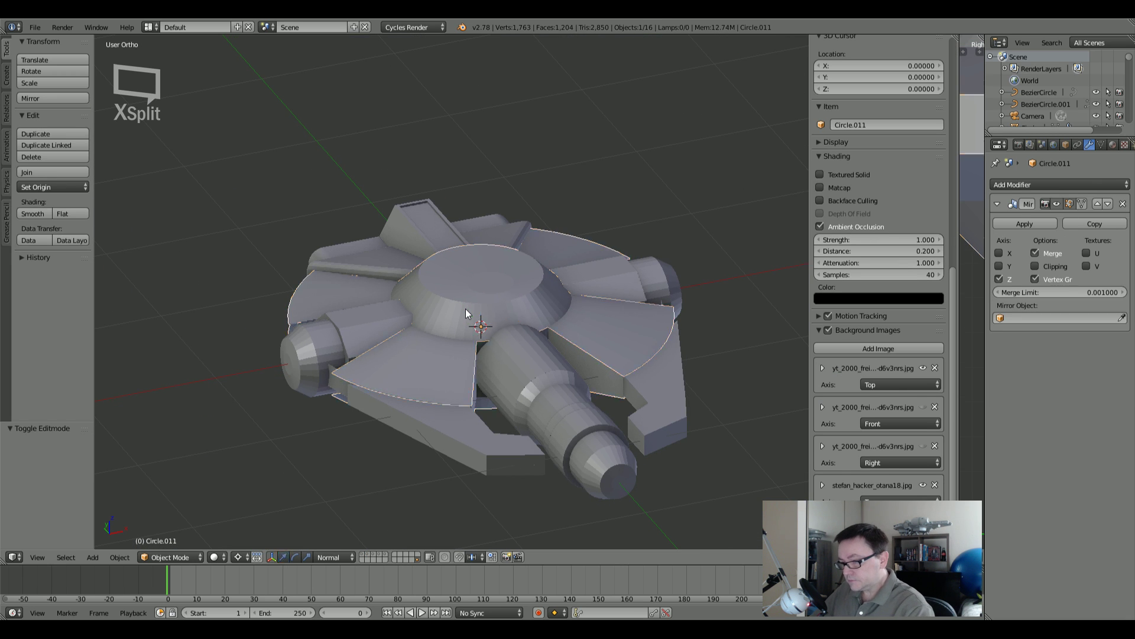
key(g)
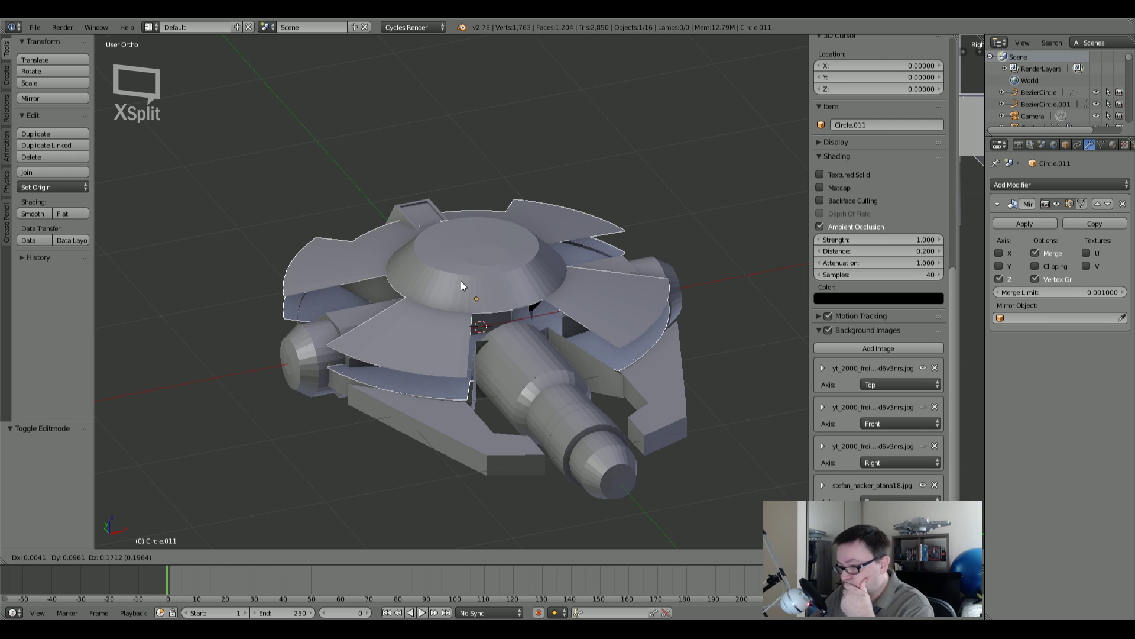
right_click(491, 270)
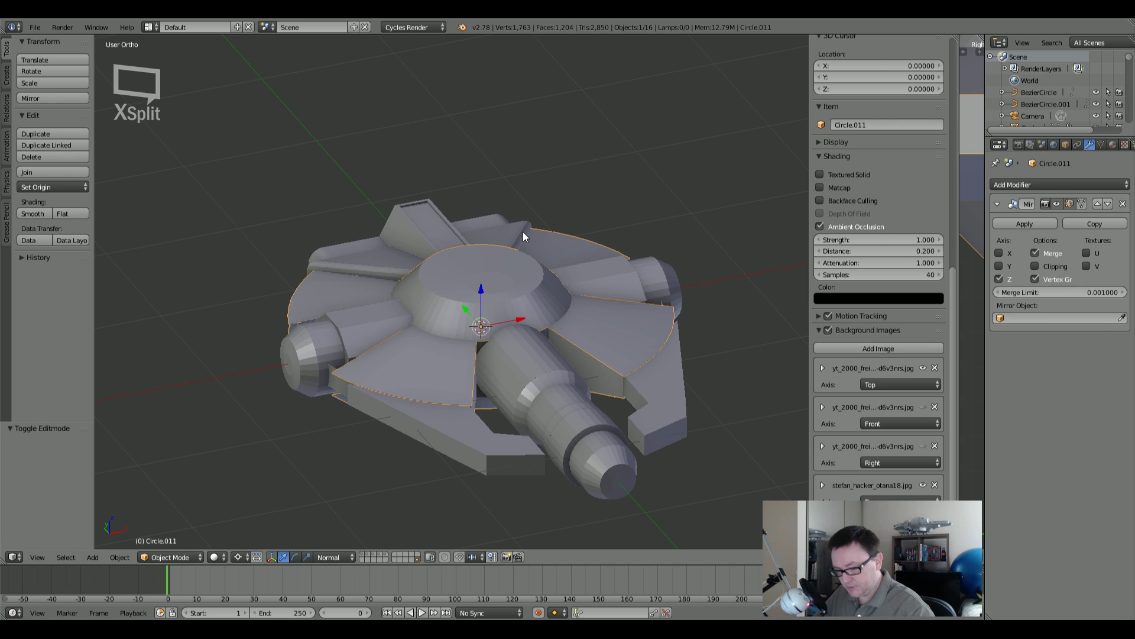
key(shift+d)
right_click(523, 138)
key(m)
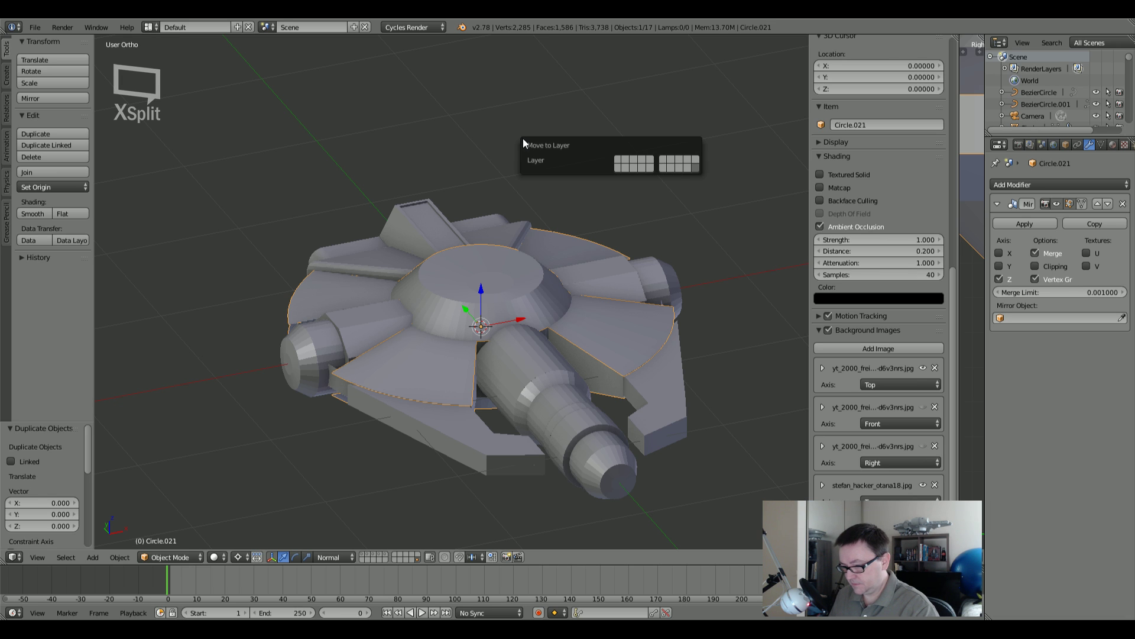
click(629, 169)
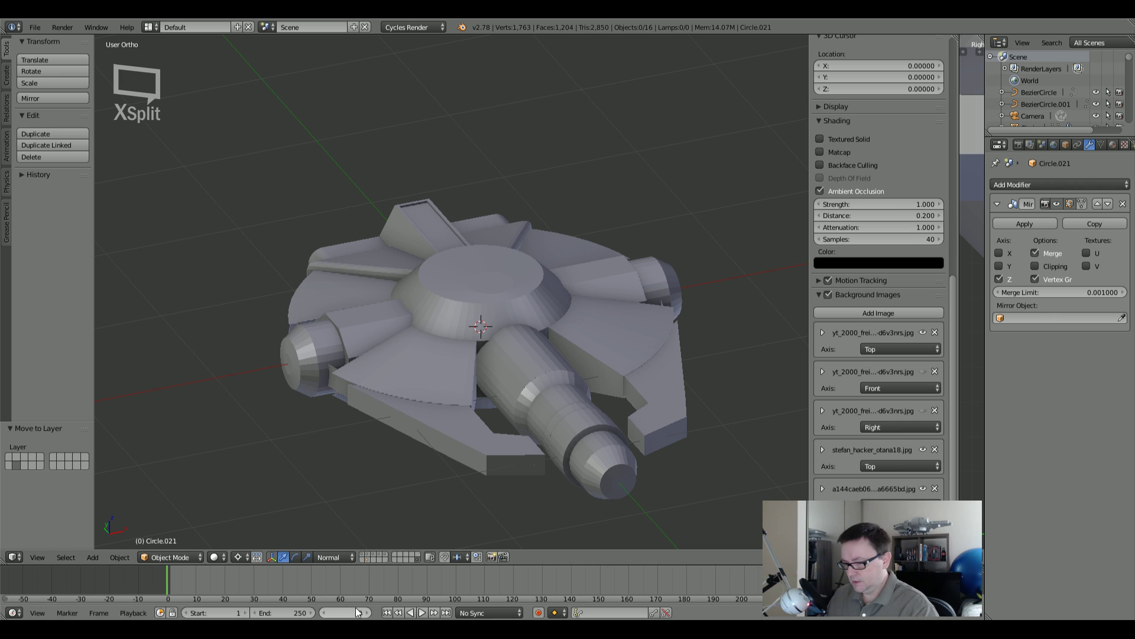
Step: Show only layer 2 and open the windowed dome in Edit Mode with nothing selected
click(367, 554)
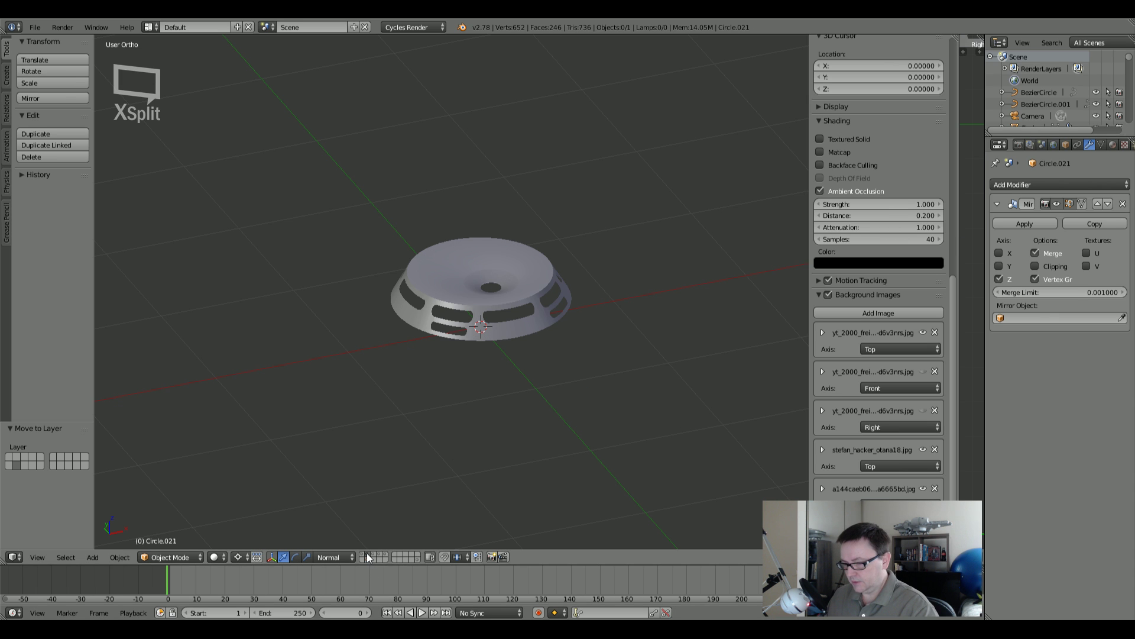
right_click(525, 271)
key(Tab)
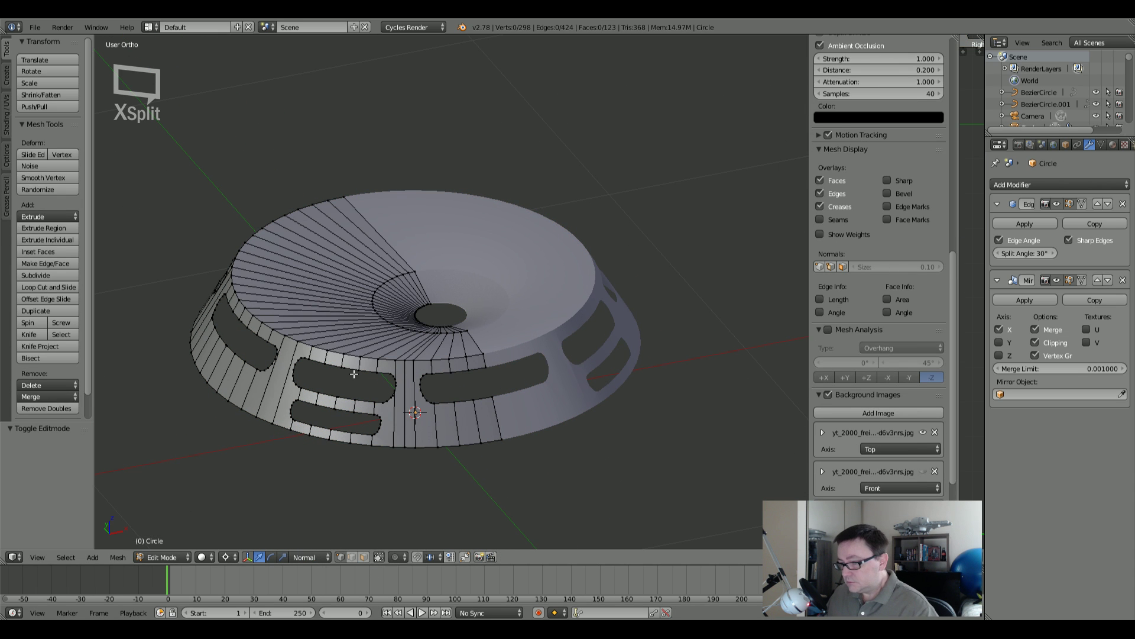
alt+right_click(354, 374)
scroll(338, 379, up, 7)
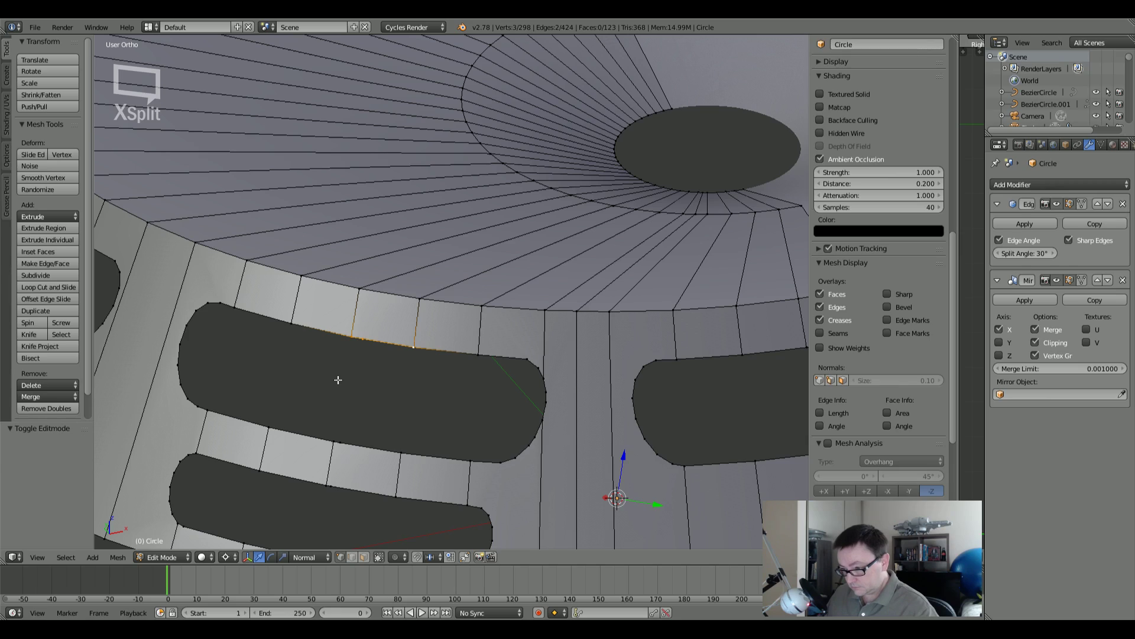
key(a)
Step: Dissolve the stray vertex on the top edge of the dome's upper window opening, using wireframe to check it
middle_drag(392, 385, 364, 339)
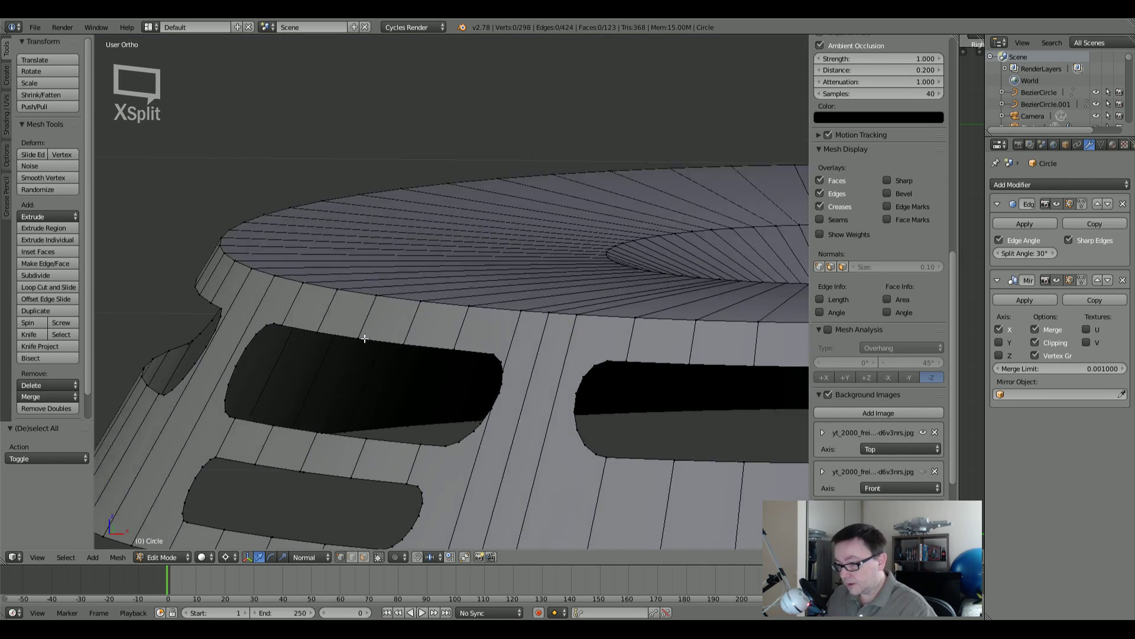
scroll(364, 340, up, 5)
right_click(376, 340)
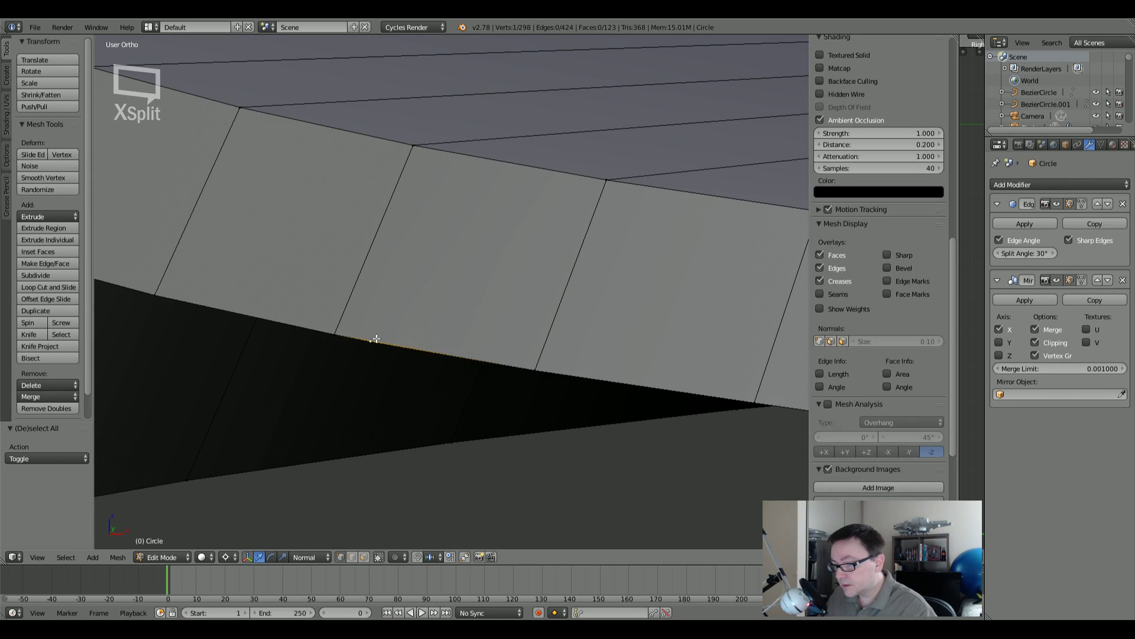
key(z)
scroll(437, 358, down, 6)
middle_drag(490, 386, 494, 402)
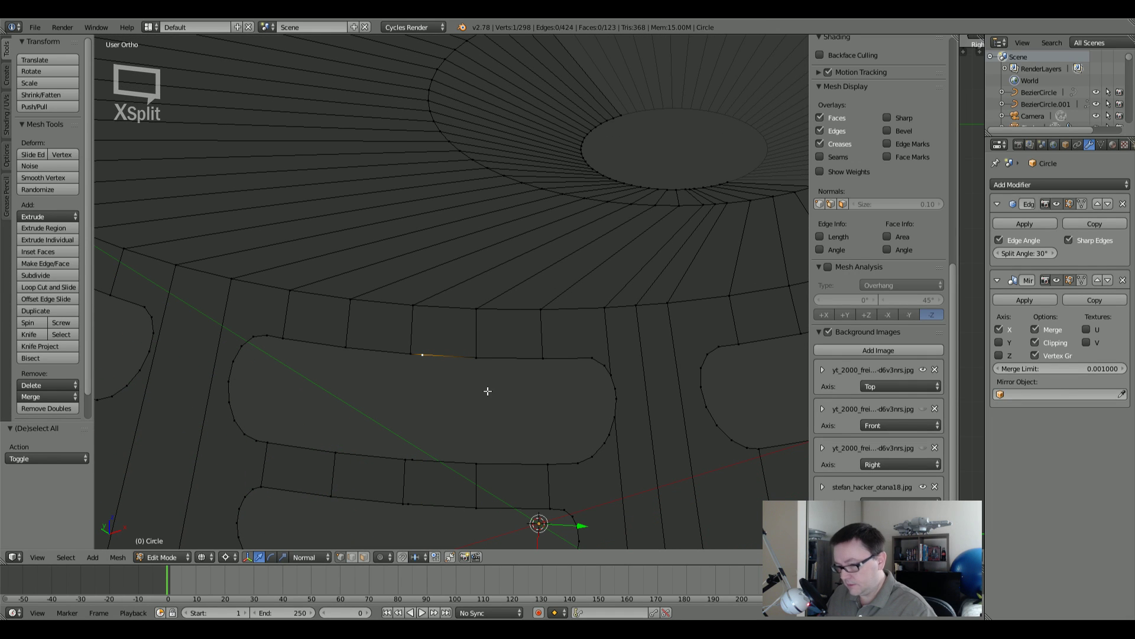
scroll(415, 350, up, 3)
middle_drag(417, 351, 371, 377)
key(x)
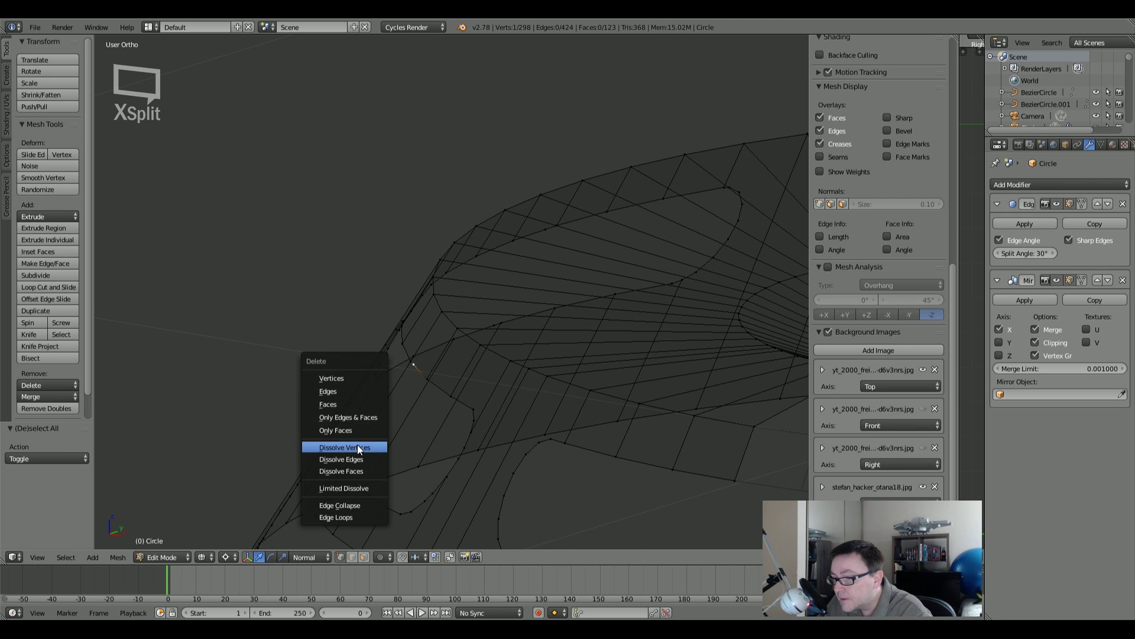
click(357, 445)
key(z)
Step: Dissolve the extra vertex on the bottom edge of the upper window opening
mouse_move(357, 442)
middle_down()
mouse_move(375, 392)
mouse_move(441, 398)
middle_up()
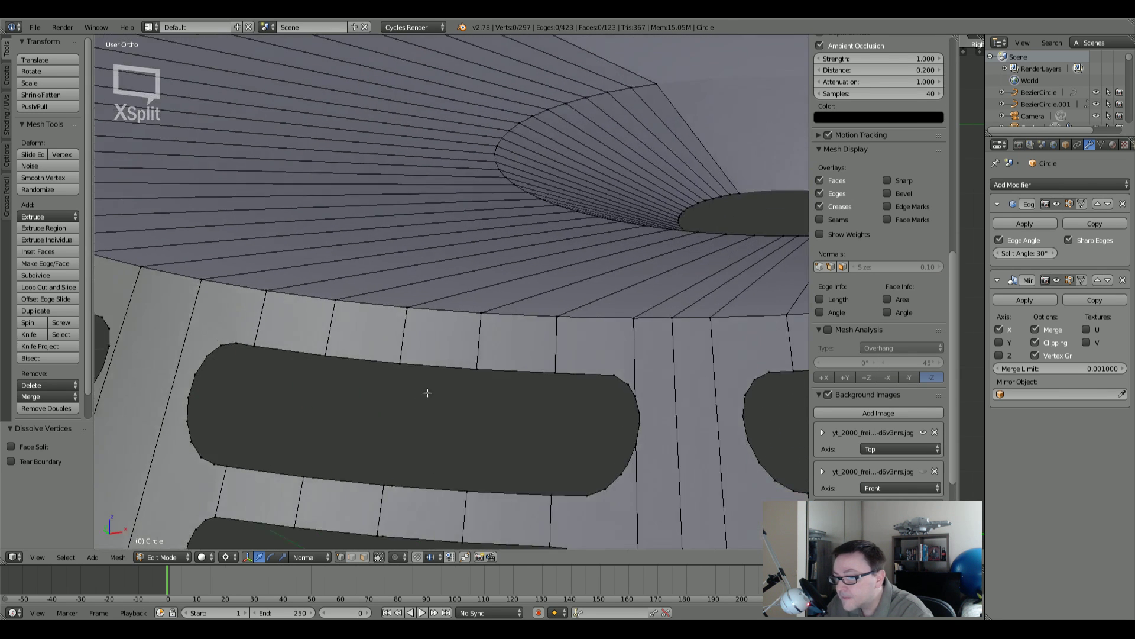
right_click(401, 492)
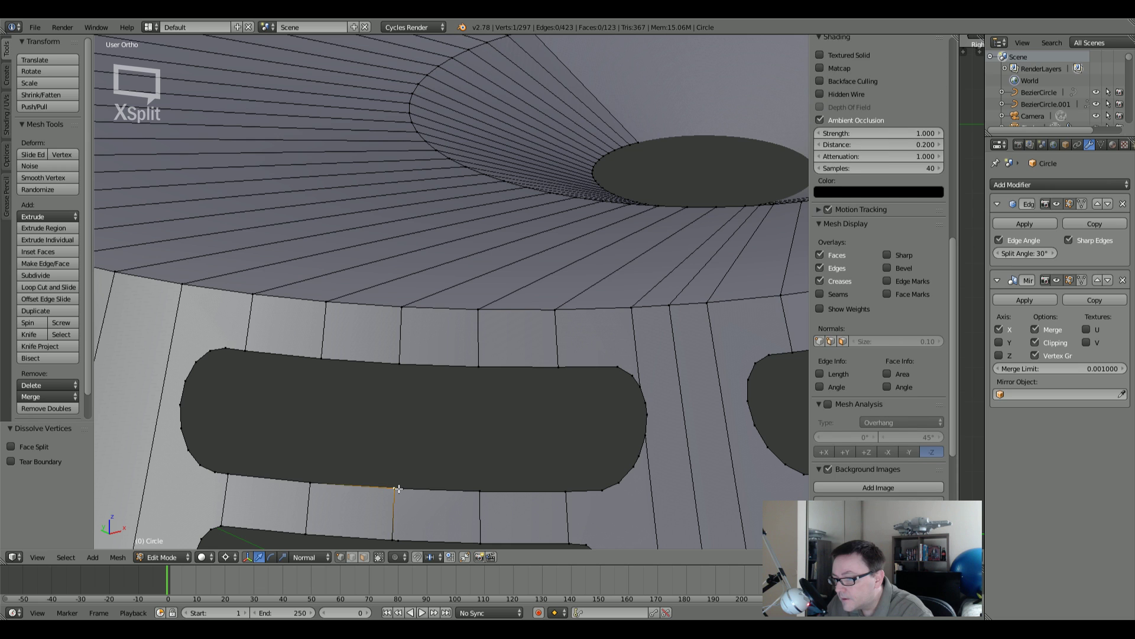
key(x)
click(413, 478)
middle_drag(512, 471, 426, 447)
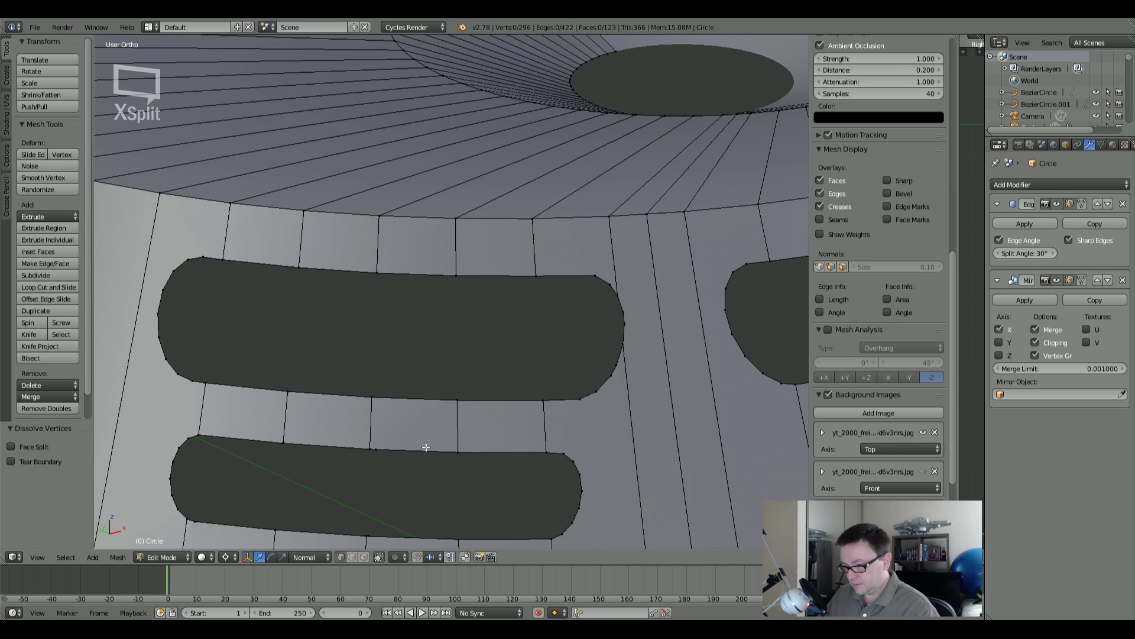
Step: Dissolve the extra vertex on the top edge of the lower window opening
right_click(426, 447)
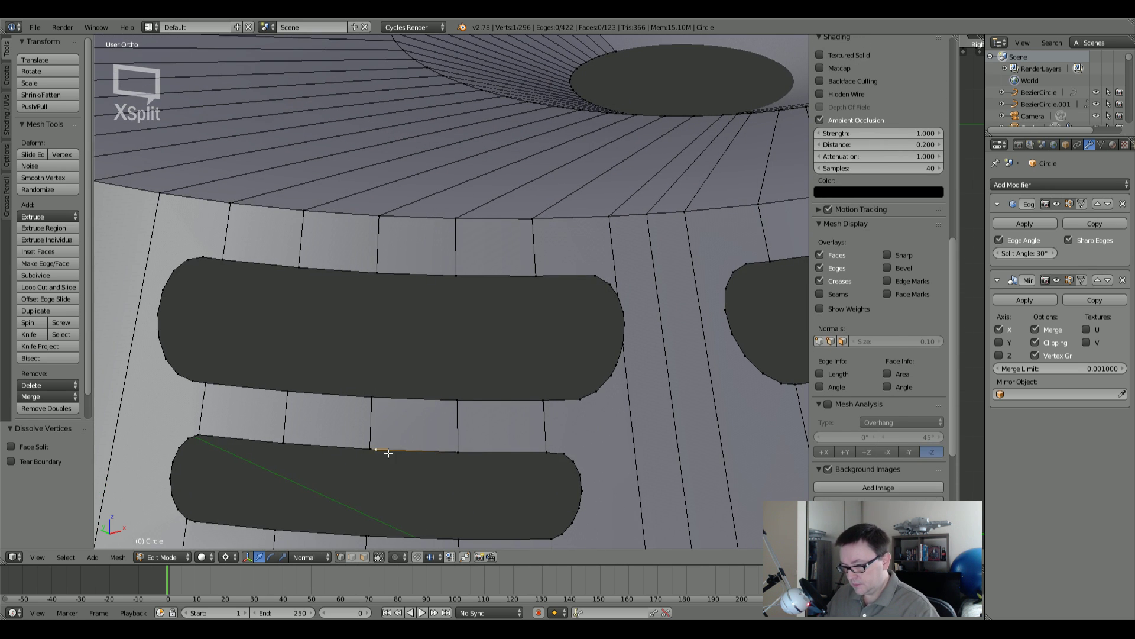
key(x)
click(388, 453)
Step: Dissolve the extra vertex on the bottom edge of the lower window opening
middle_drag(381, 456, 364, 425)
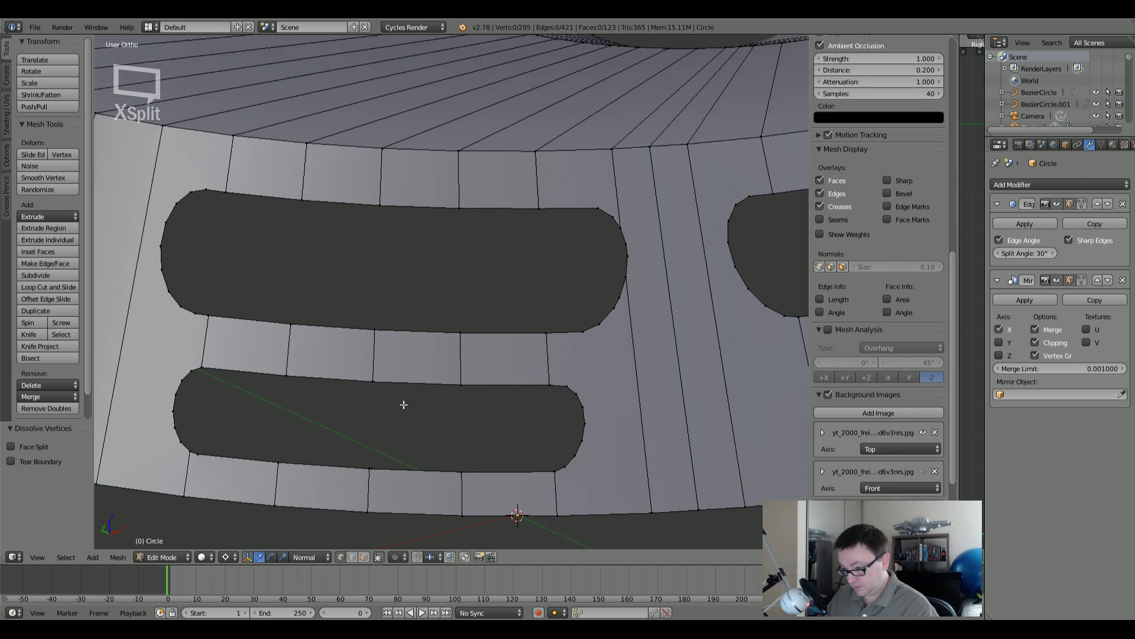
right_click(364, 424)
scroll(364, 424, up, 6)
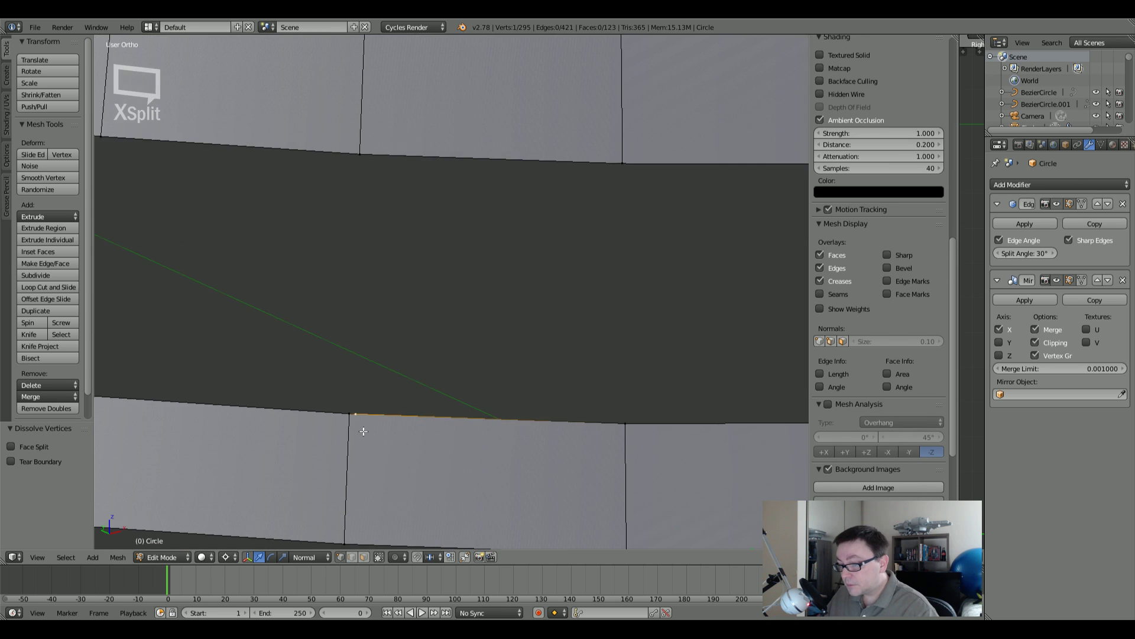
key(x)
click(362, 418)
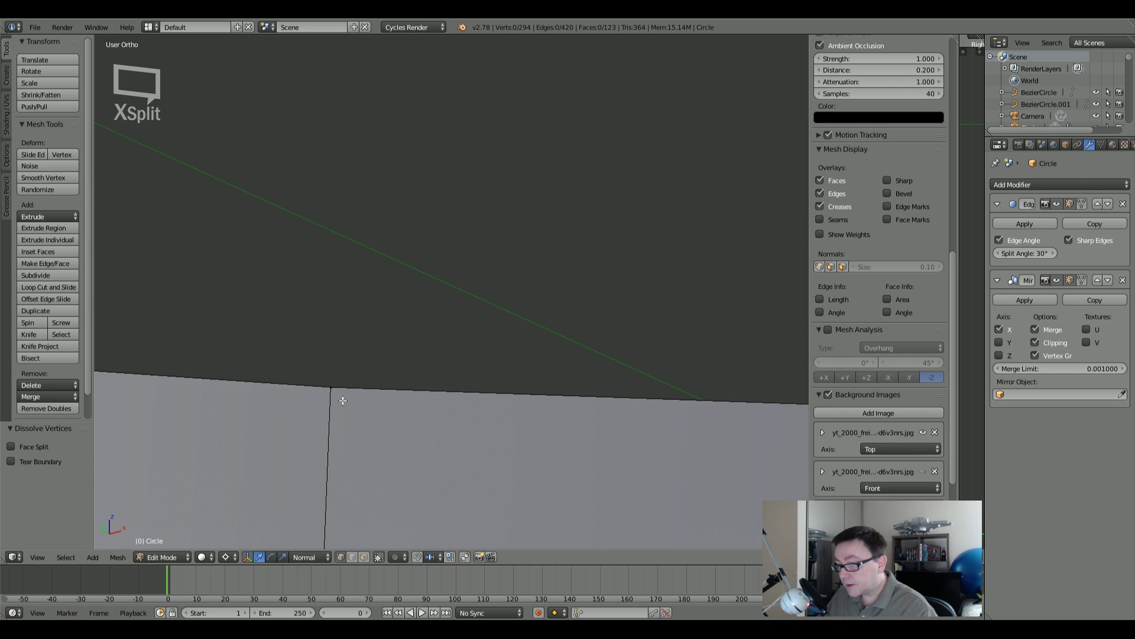
scroll(340, 395, down, 5)
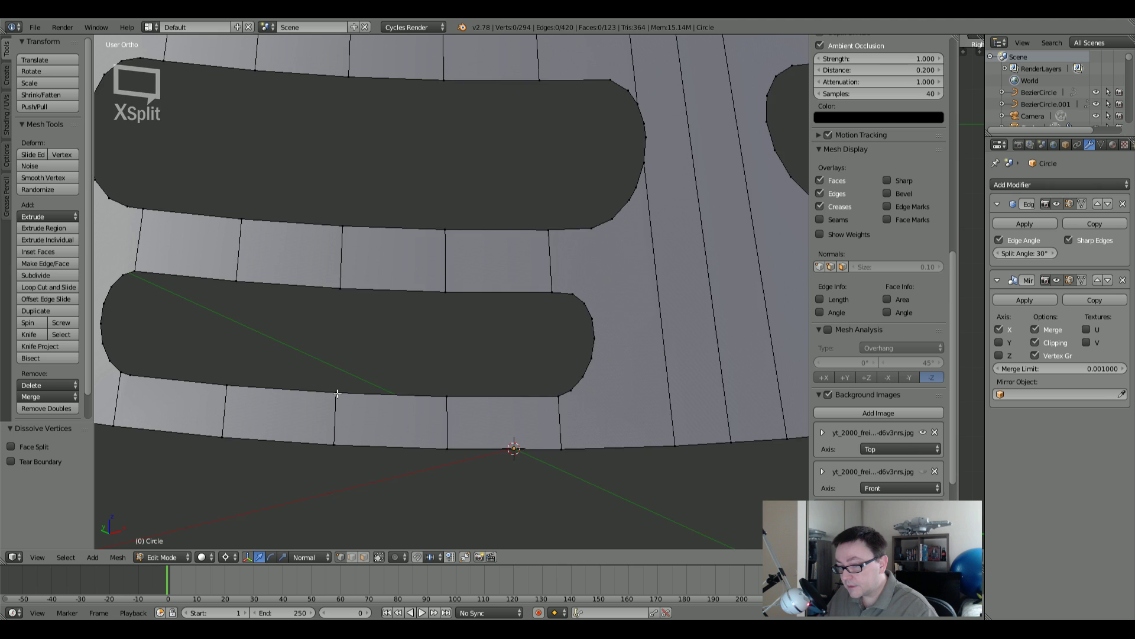
middle_drag(337, 393, 286, 389)
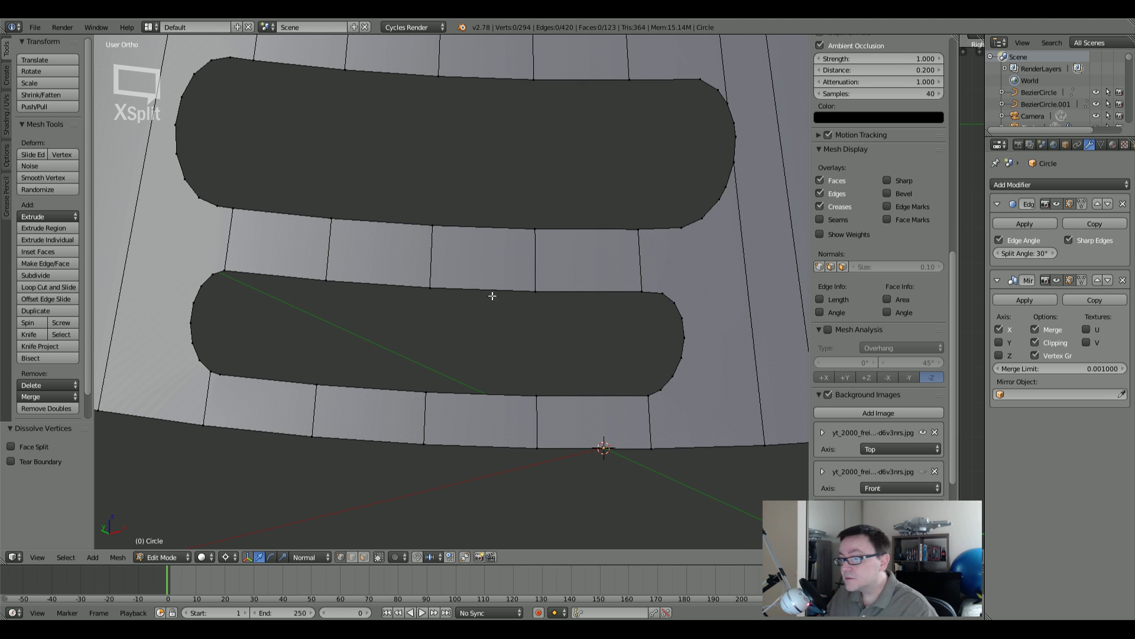
Step: Dissolve the extra vertices on the top and bottom edges of the single wide window opening beside the stacked pair
shift+middle_drag(623, 299, 492, 306)
shift+middle_drag(654, 315, 428, 304)
shift+middle_drag(712, 292, 599, 358)
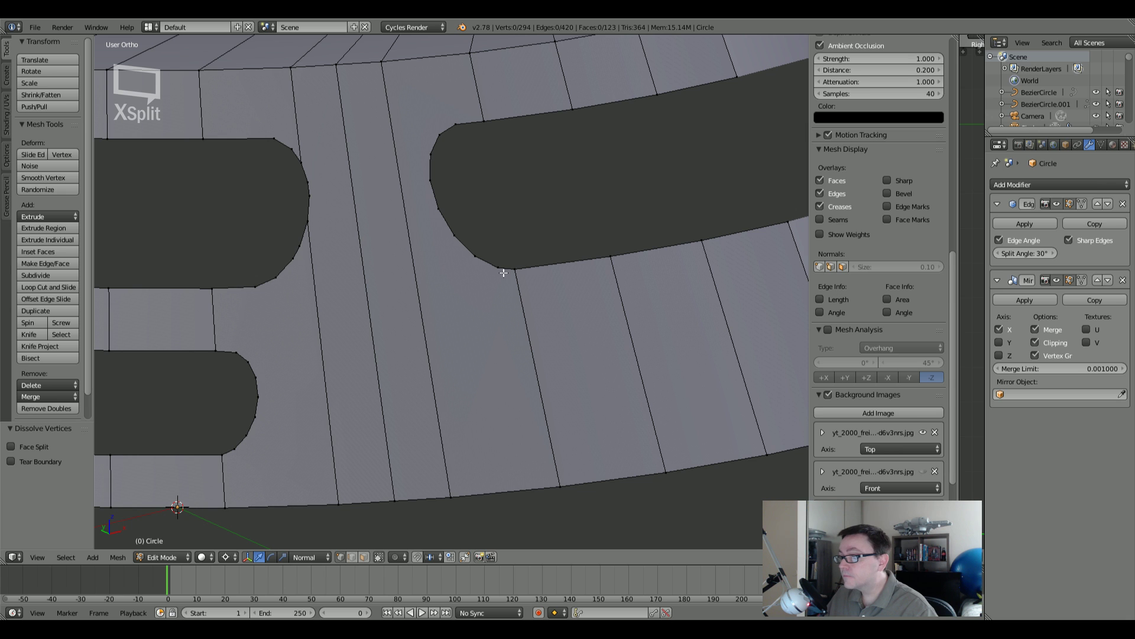
scroll(473, 251, down, 5)
shift+middle_drag(282, 245, 452, 296)
middle_drag(301, 278, 457, 280)
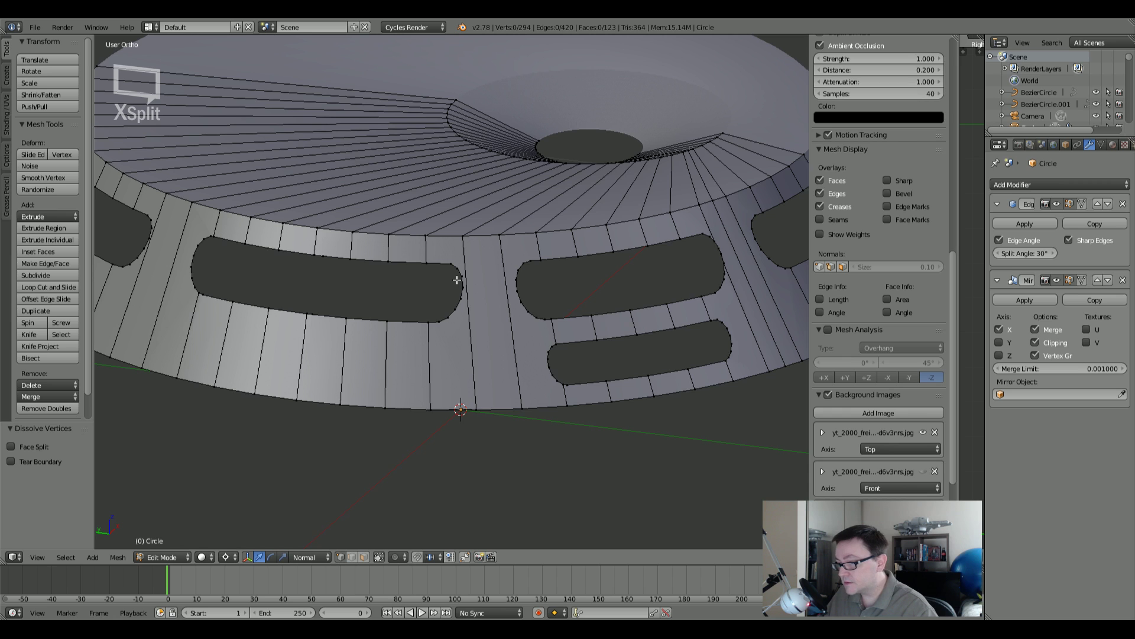
scroll(457, 280, up, 2)
scroll(414, 258, down, 5)
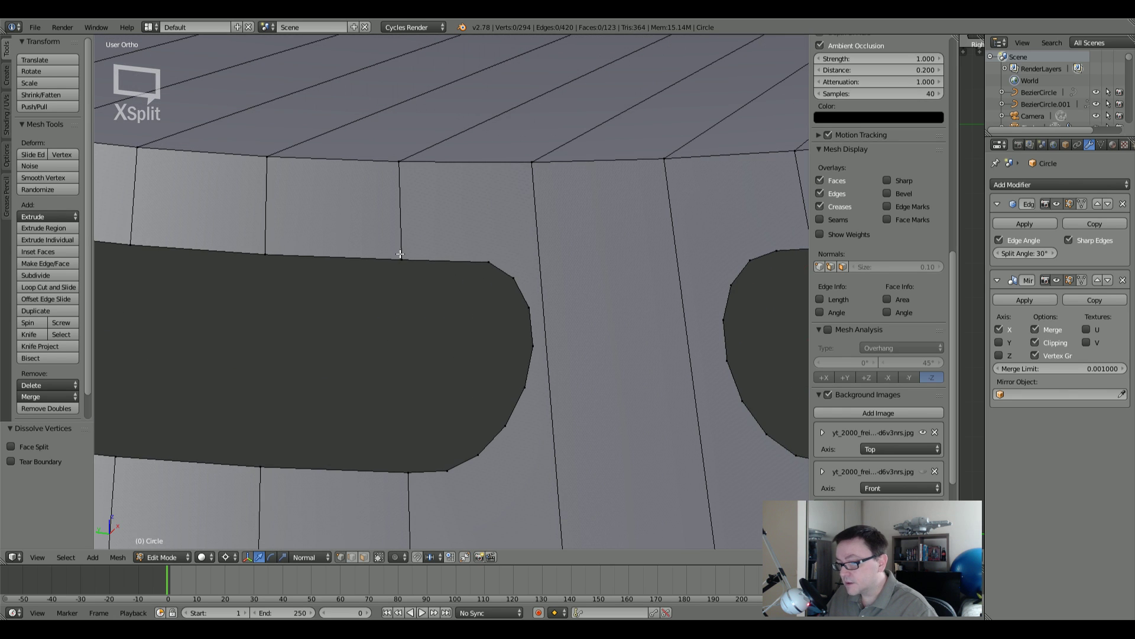
middle_drag(398, 282, 341, 313)
scroll(354, 318, up, 4)
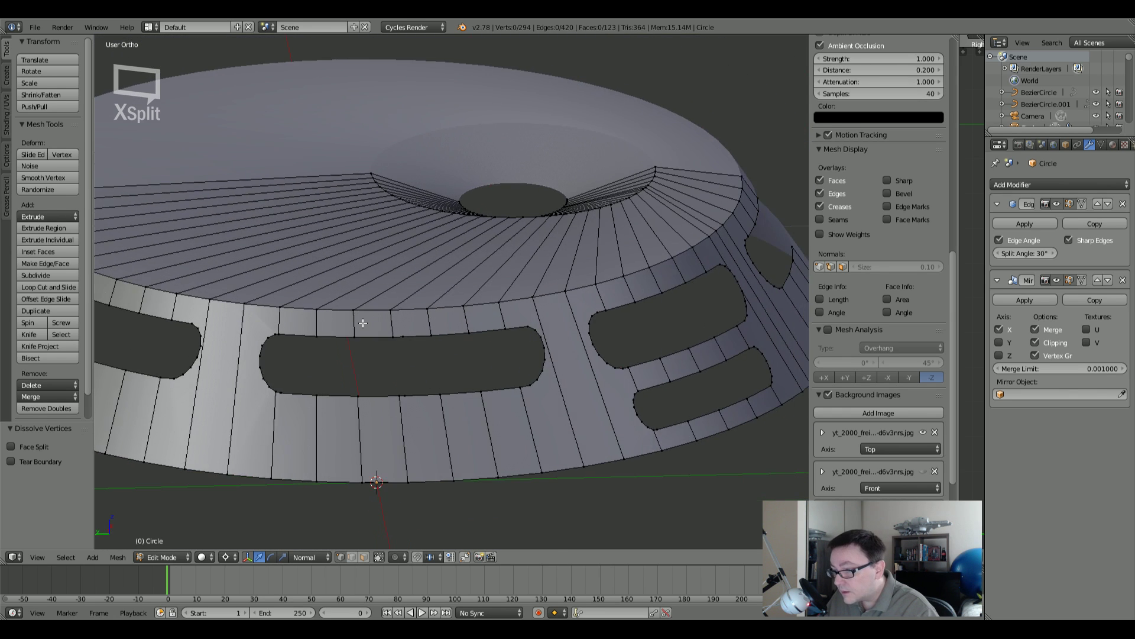
right_click(393, 329)
key(x)
click(394, 330)
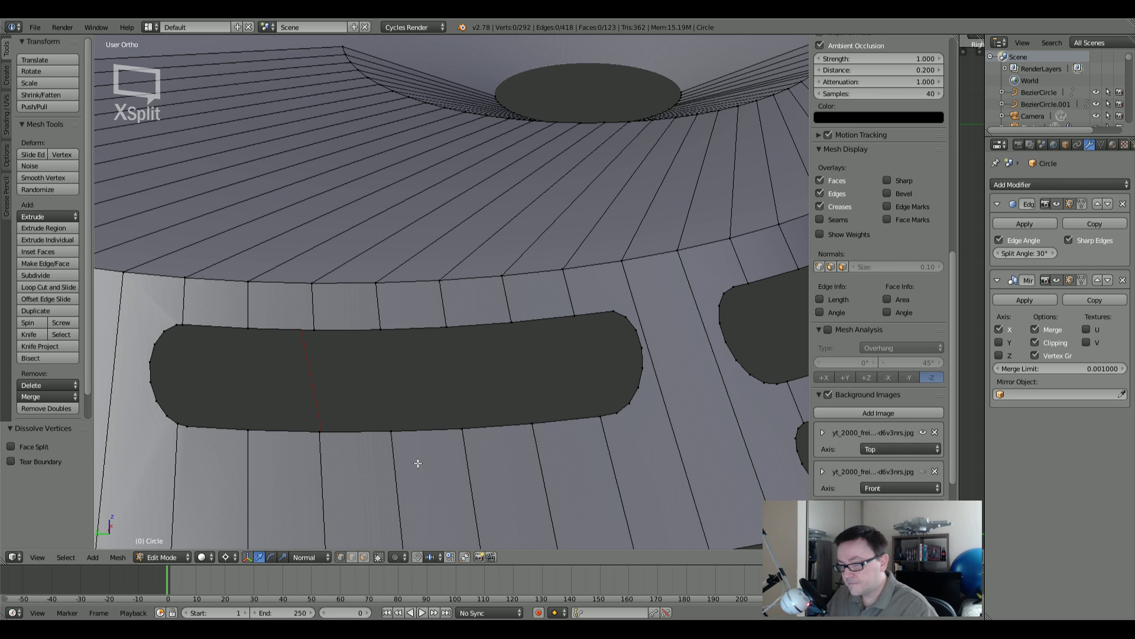
Step: Dissolve the extra vertices on the bottom and top edges of the next window opening around the dome
middle_drag(418, 463, 324, 417)
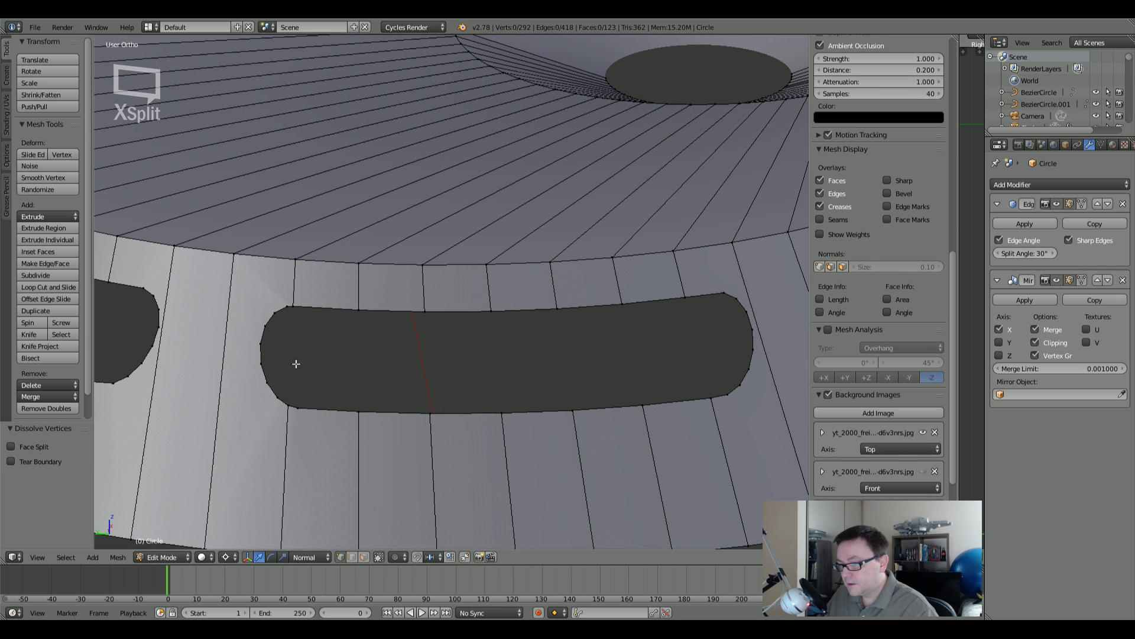
scroll(296, 384, up, 3)
scroll(297, 386, down, 4)
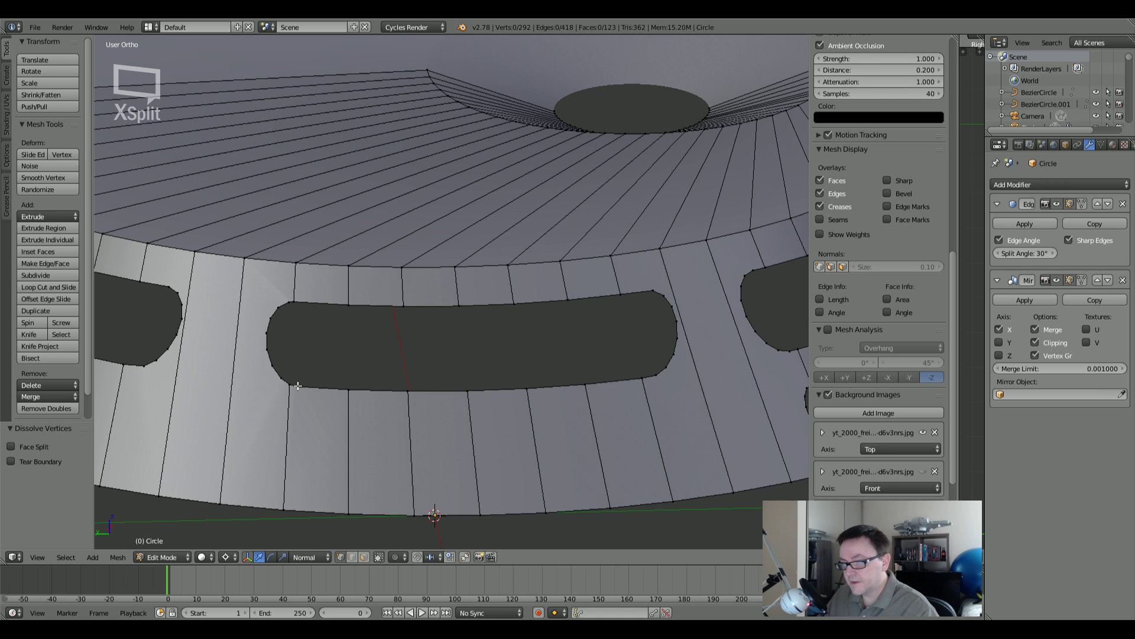
middle_drag(297, 386, 503, 368)
middle_drag(311, 363, 336, 361)
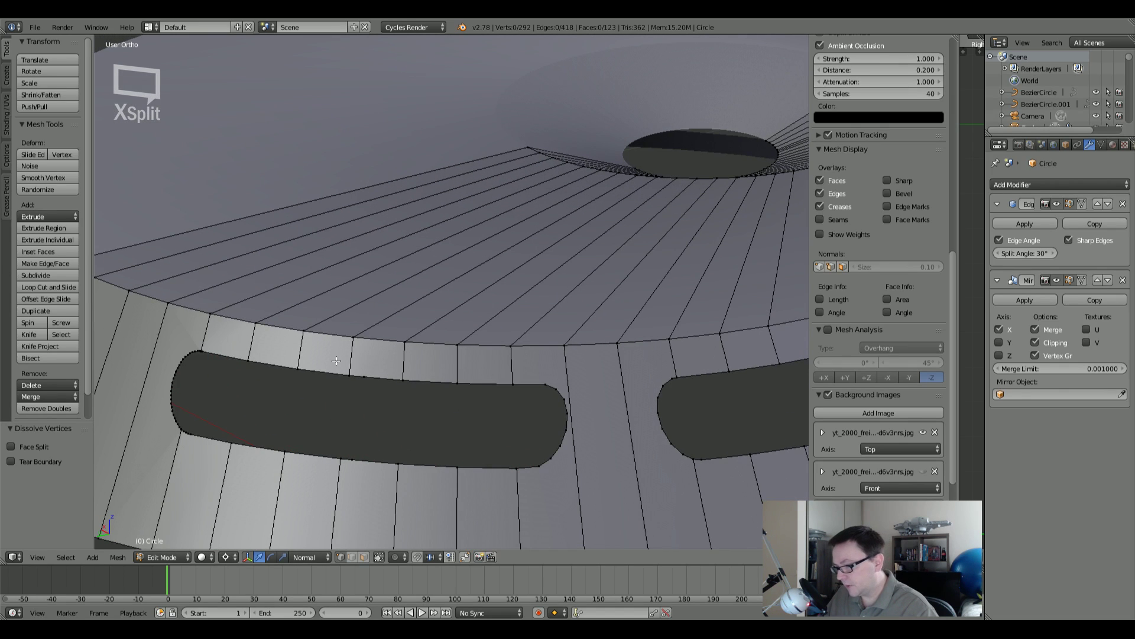
right_click(358, 461)
key(x)
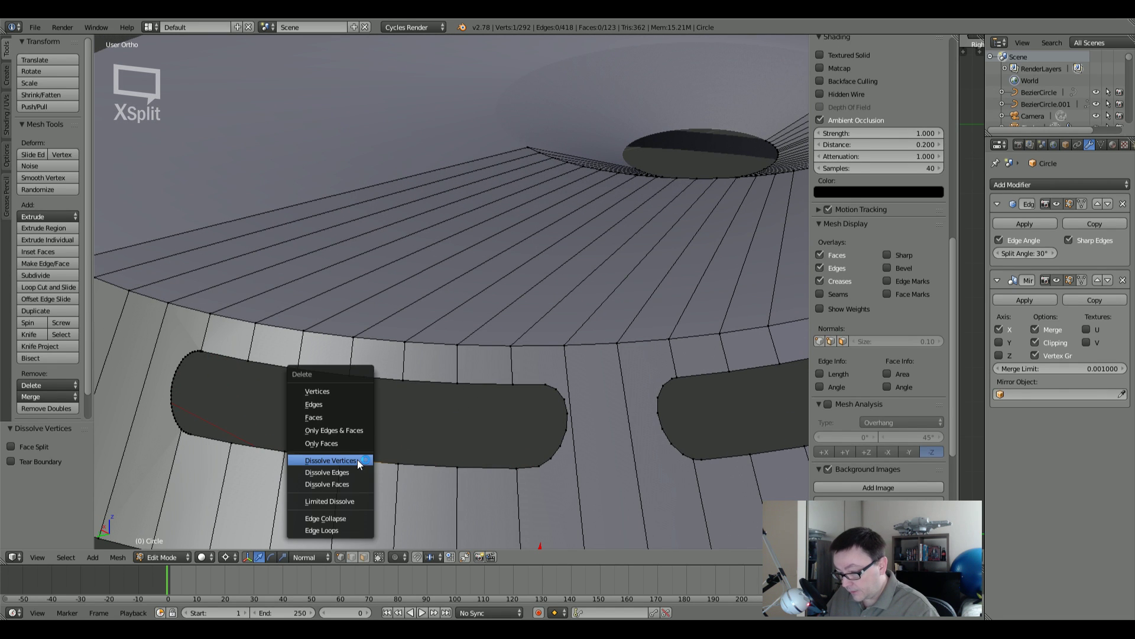
click(357, 459)
right_click(367, 373)
key(x)
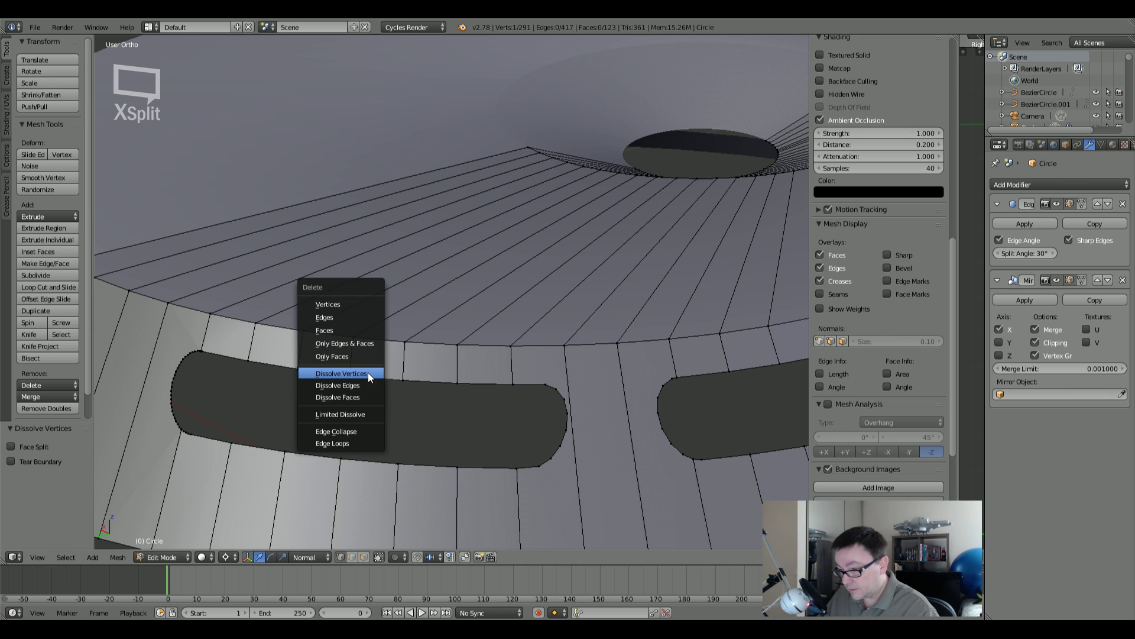
click(368, 372)
Step: In wireframe, select the vertices of the opening's left rounded end, including the four beyond the lower vertical edge
middle_drag(233, 423, 267, 358)
scroll(267, 358, up, 5)
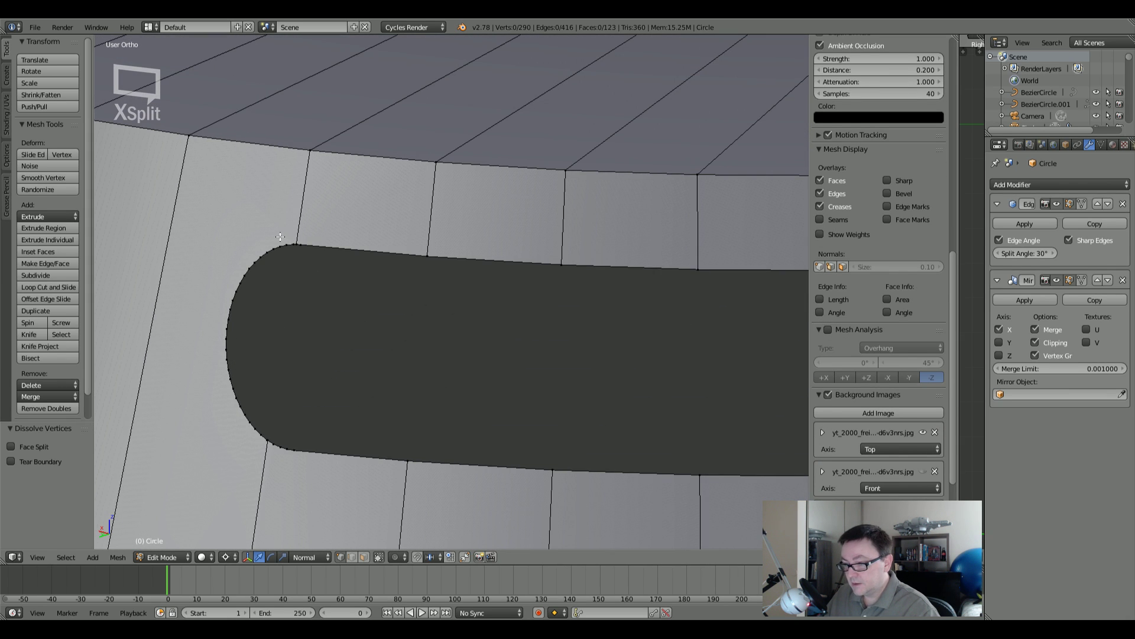
scroll(408, 323, down, 5)
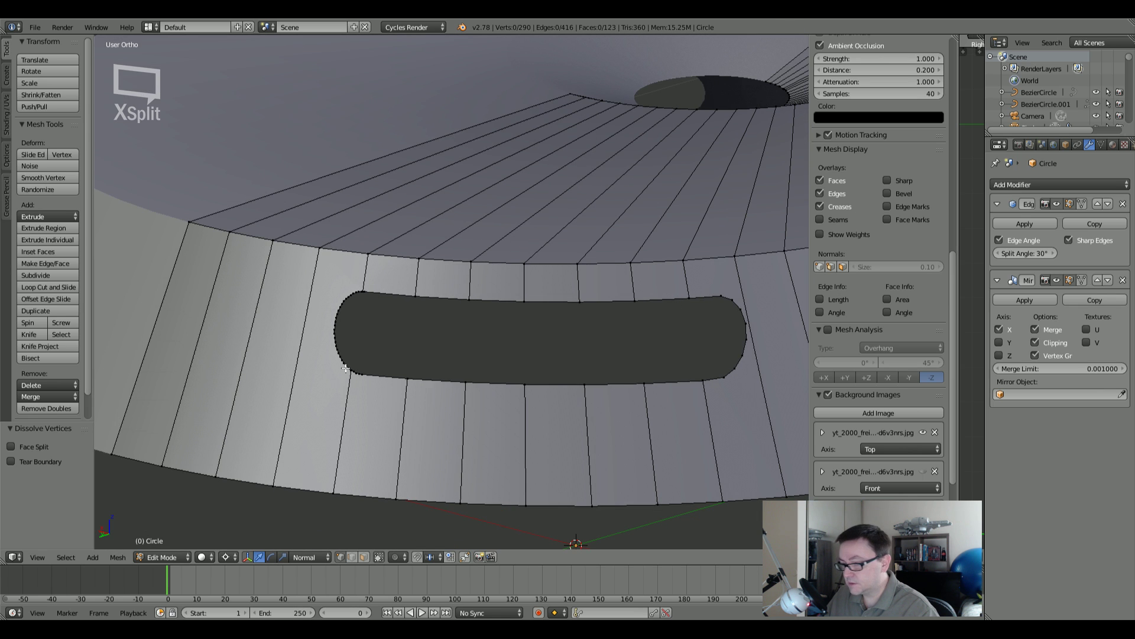
scroll(346, 369, up, 5)
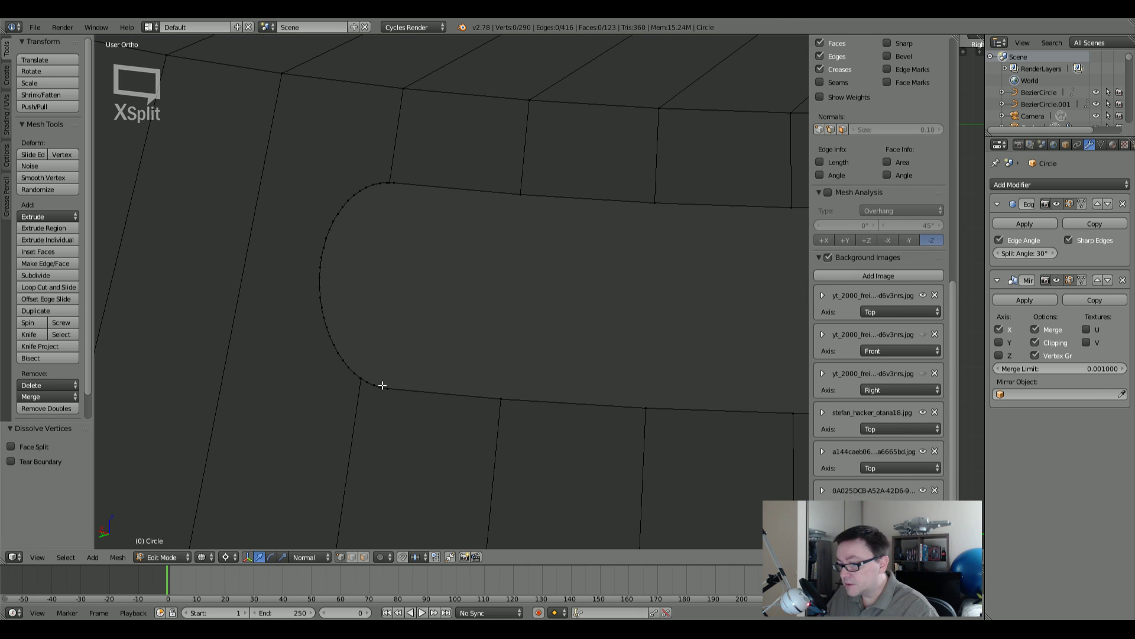
alt+right_click(360, 381)
alt+shift+right_click(354, 366)
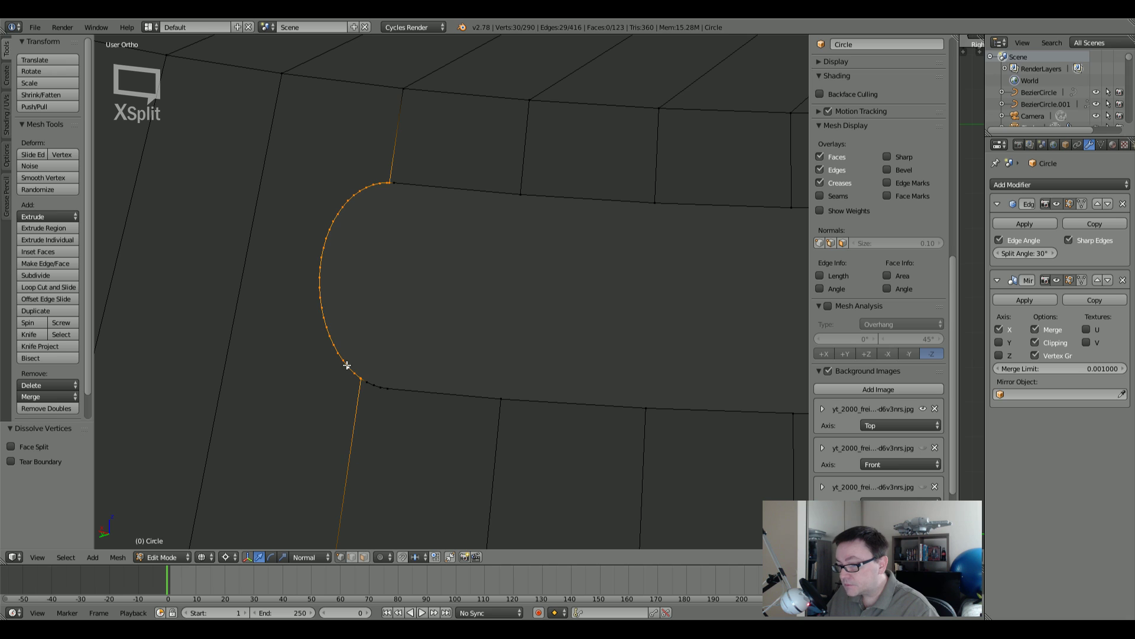
scroll(370, 391, up, 3)
shift+right_click(363, 376)
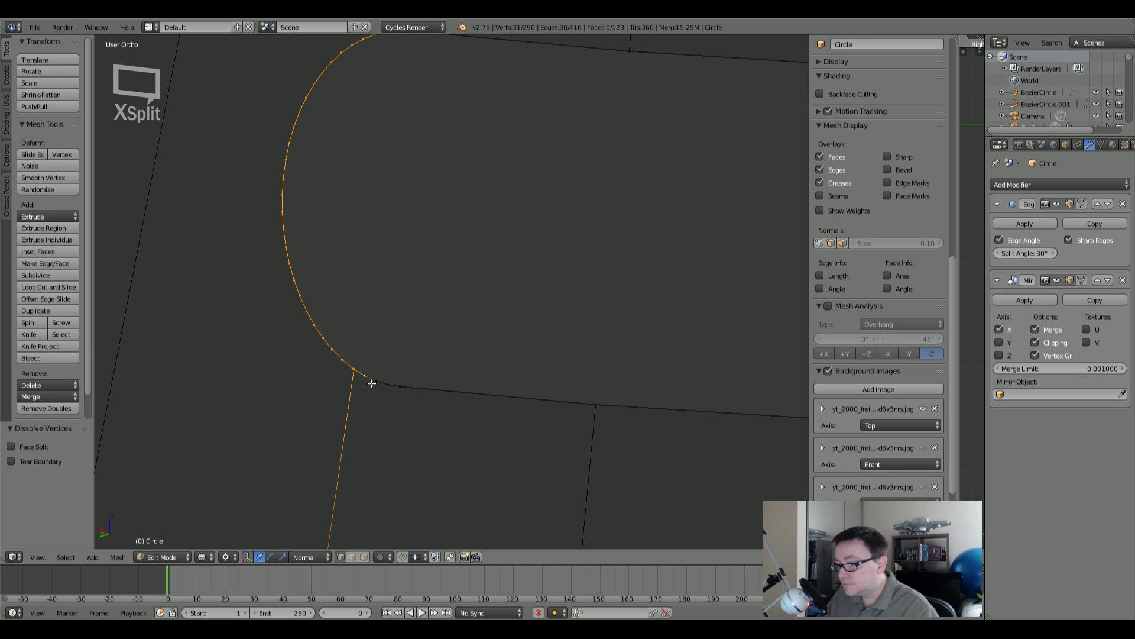
shift+right_click(376, 382)
shift+right_click(388, 385)
shift+right_click(397, 393)
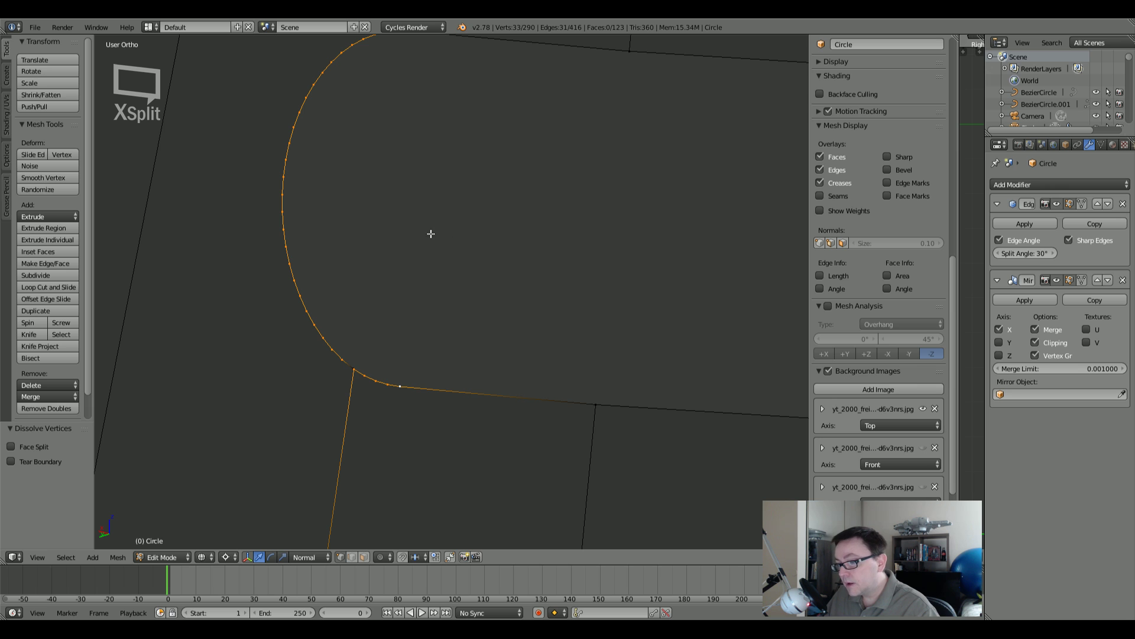
scroll(358, 365, up, 3)
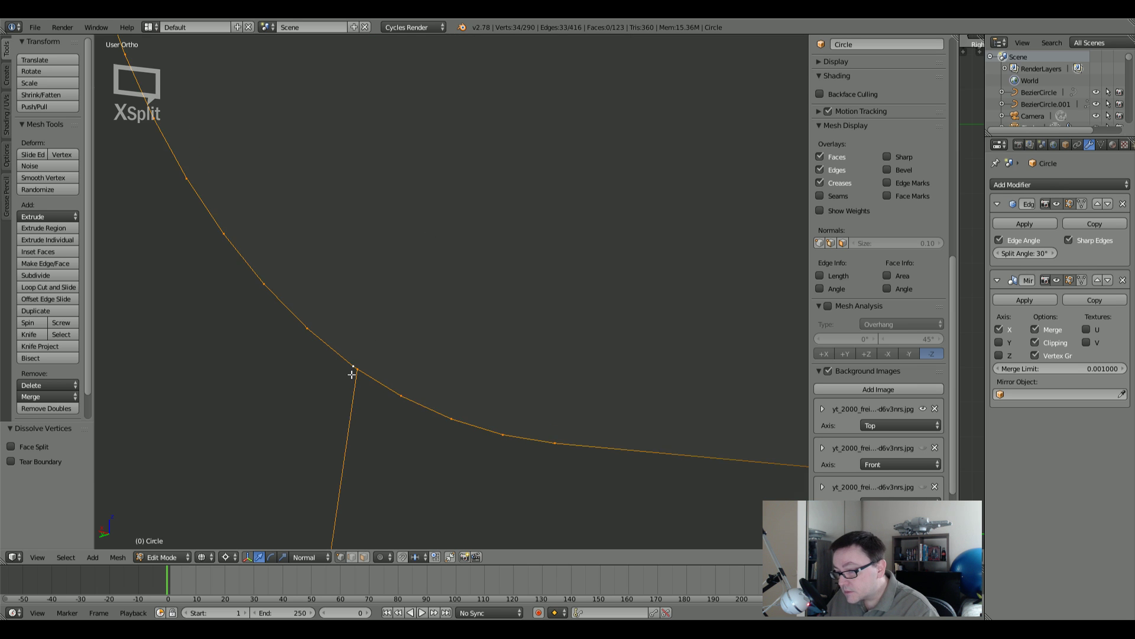
Step: Deselect the two vertices where the vertical panel edges meet the opening's rounded end
shift+right_click(380, 340)
scroll(385, 339, down, 3)
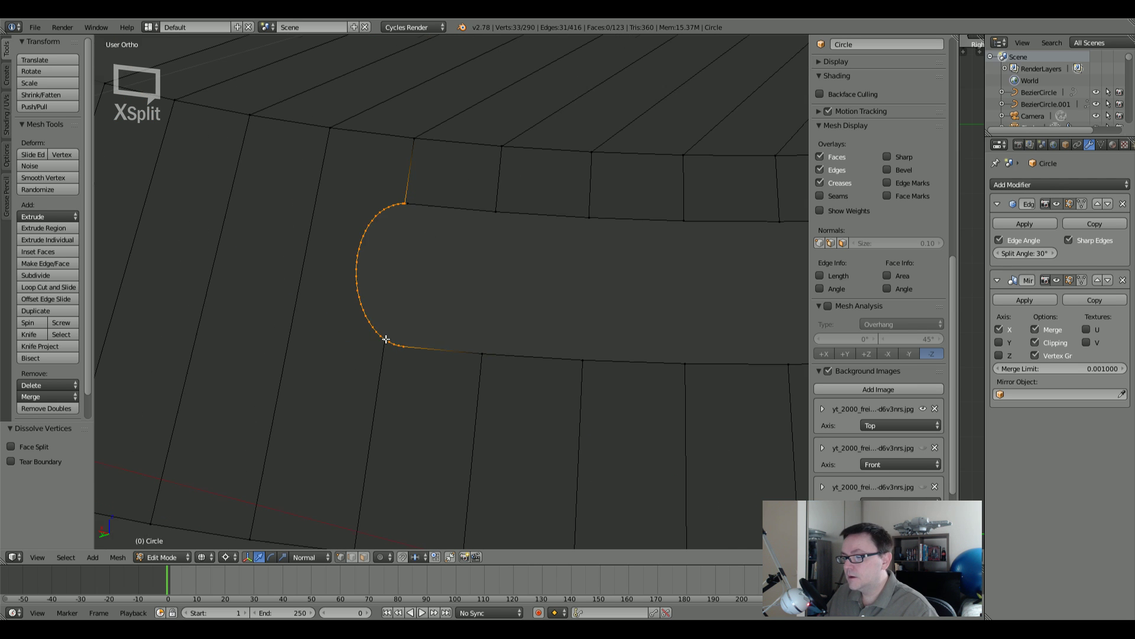
scroll(396, 289, up, 3)
shift+right_click(402, 290)
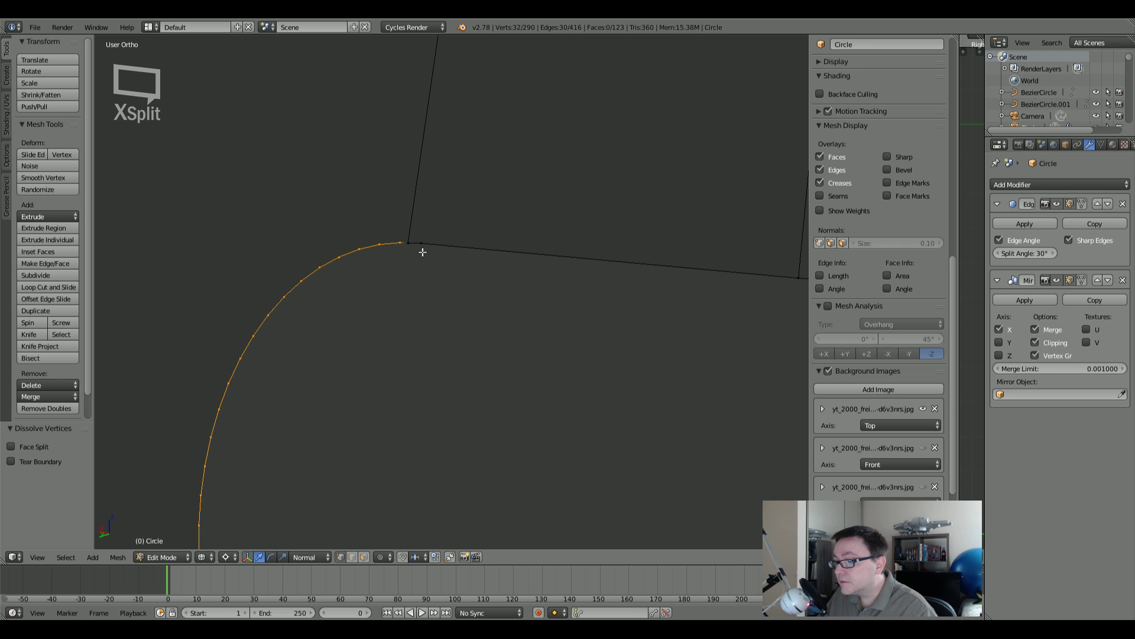
scroll(419, 248, down, 3)
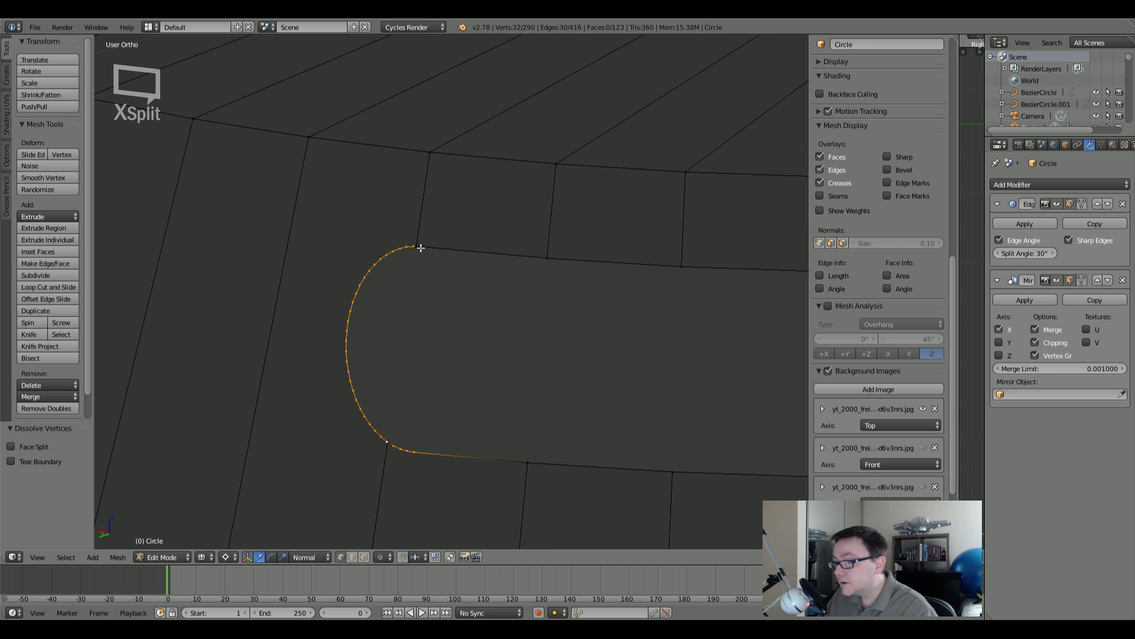
Step: Apply Checker Deselect to the rounded end's vertices with Nth Selection 2 and Skip 1
scroll(402, 435, up, 6)
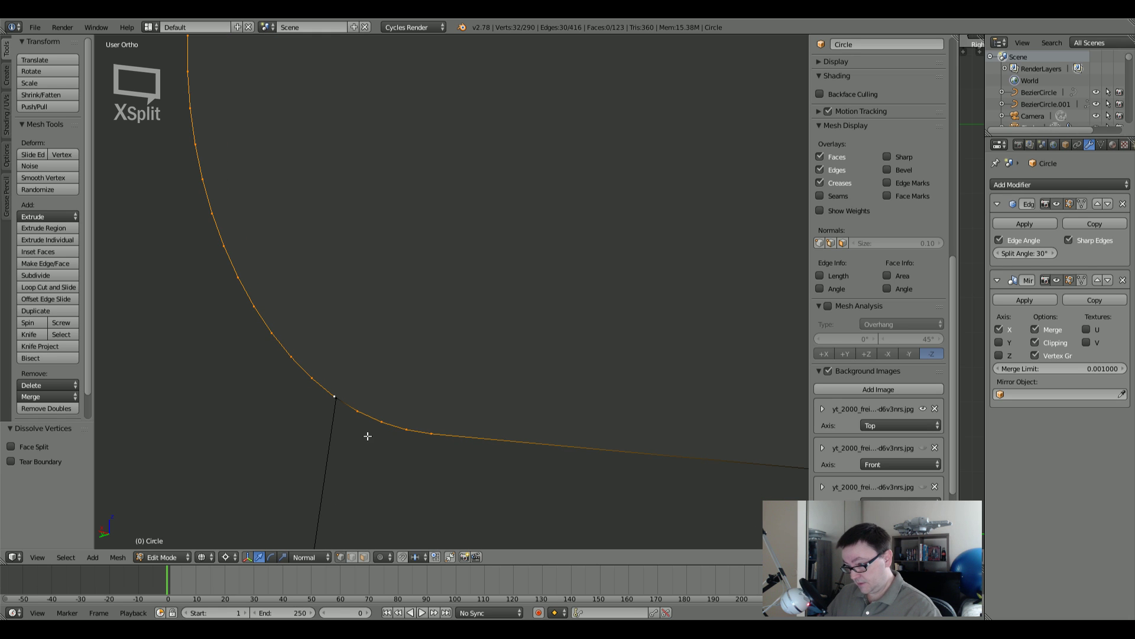
scroll(407, 436, down, 3)
scroll(406, 435, down, 1)
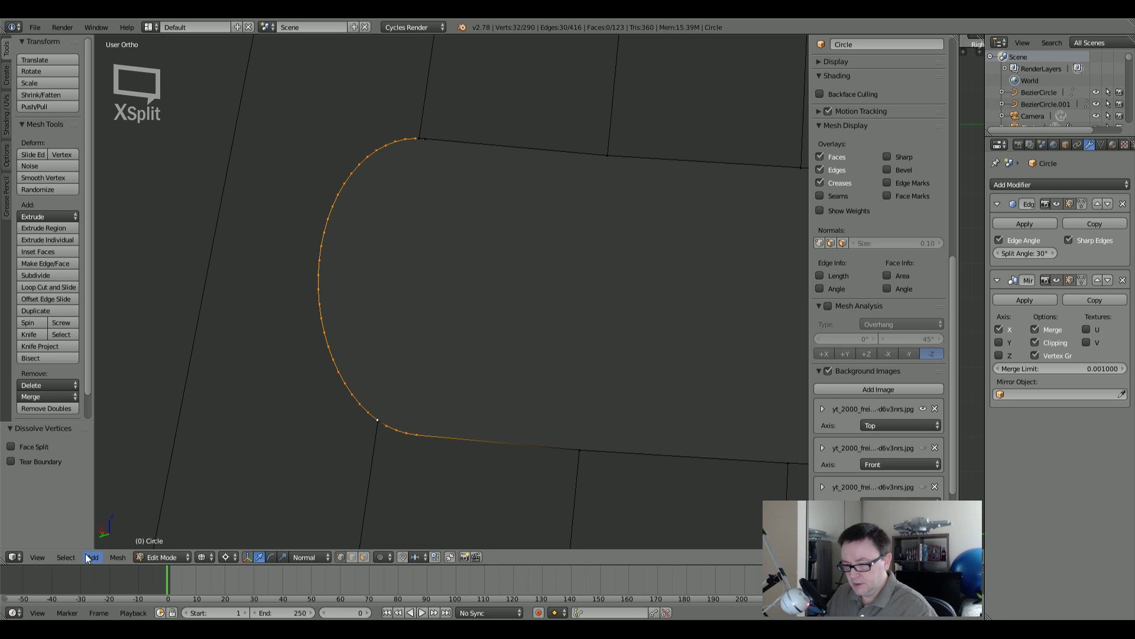
click(66, 557)
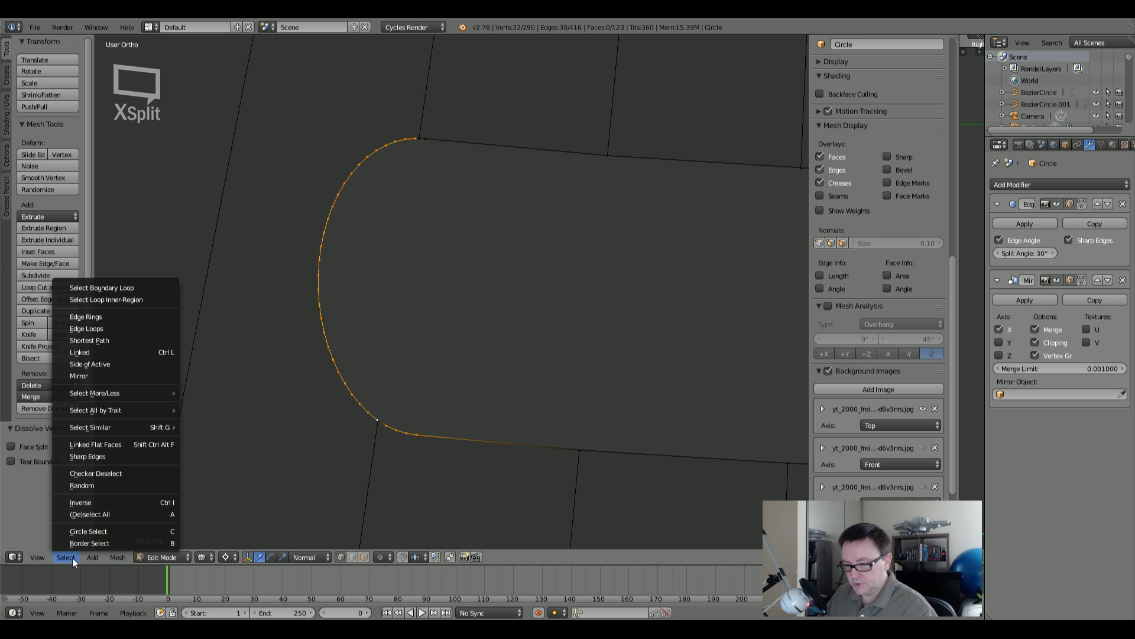
click(86, 473)
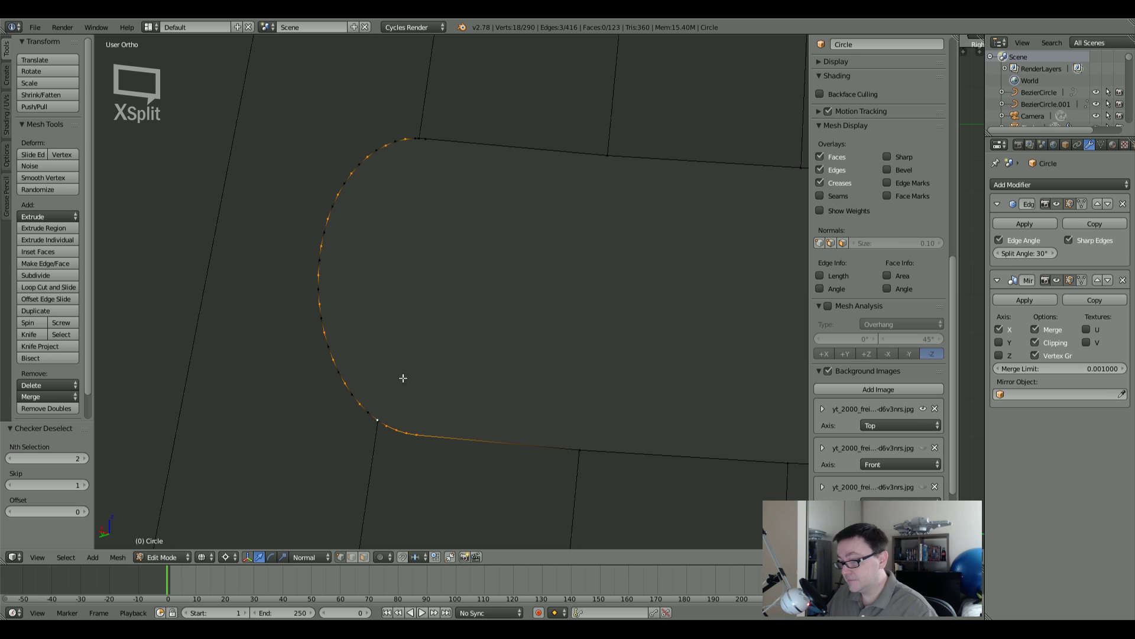
Step: Use Circle Select to deselect the four vertices beyond the lower vertical edge on the opening's bottom corner
scroll(395, 439, up, 5)
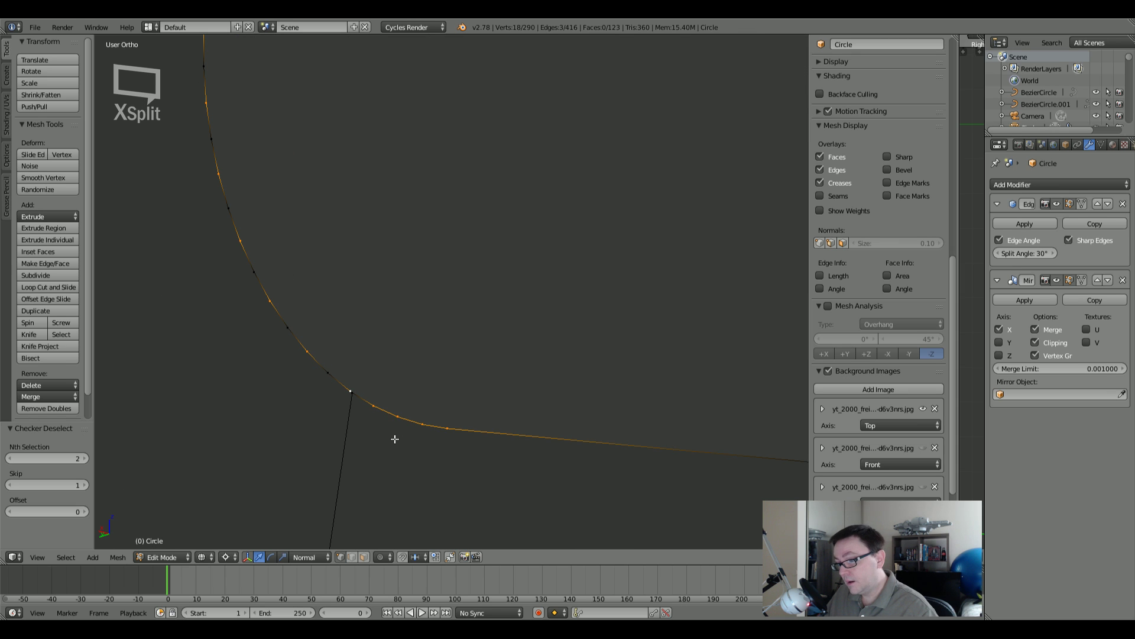
key(c)
mouse_move(395, 439)
middle_down()
mouse_move(378, 413)
mouse_move(449, 427)
middle_up()
key(Escape)
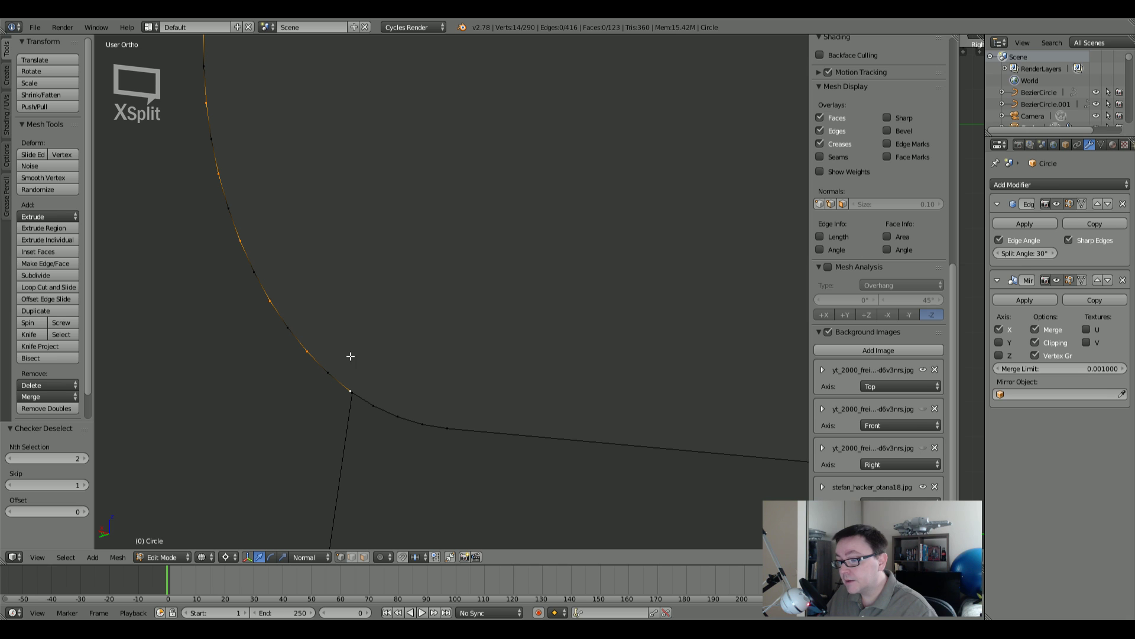
Step: Try changing which vertices near the rounded end's upper vertical edge are selected, including the one just past that edge
scroll(390, 299, down, 4)
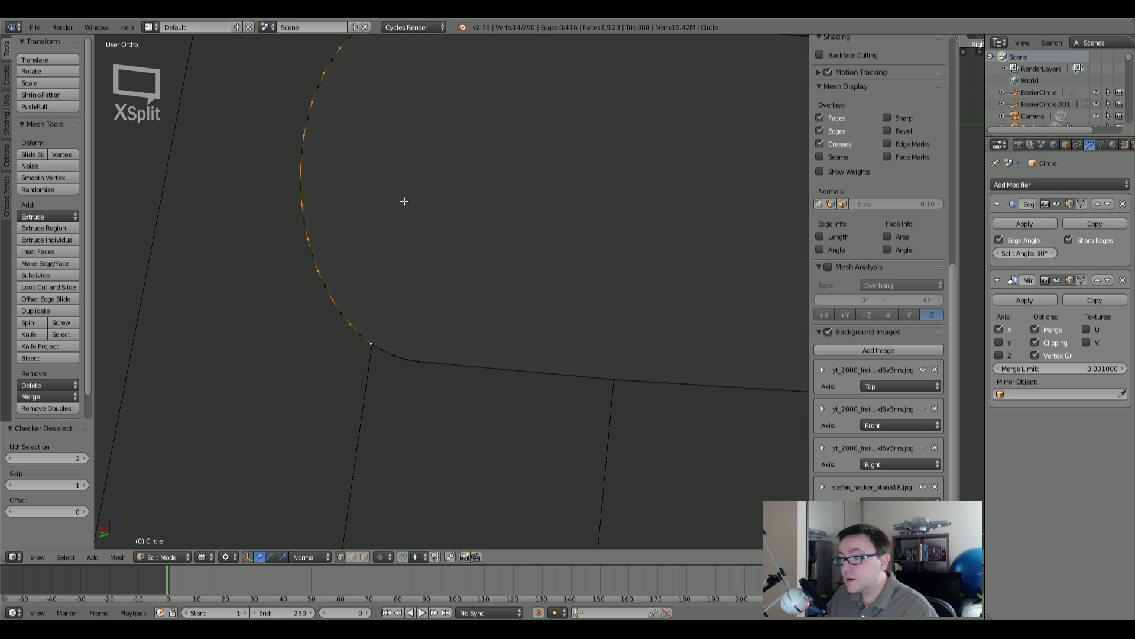
scroll(393, 175, up, 4)
scroll(397, 178, up, 1)
shift+right_click(373, 173)
shift+right_click(404, 167)
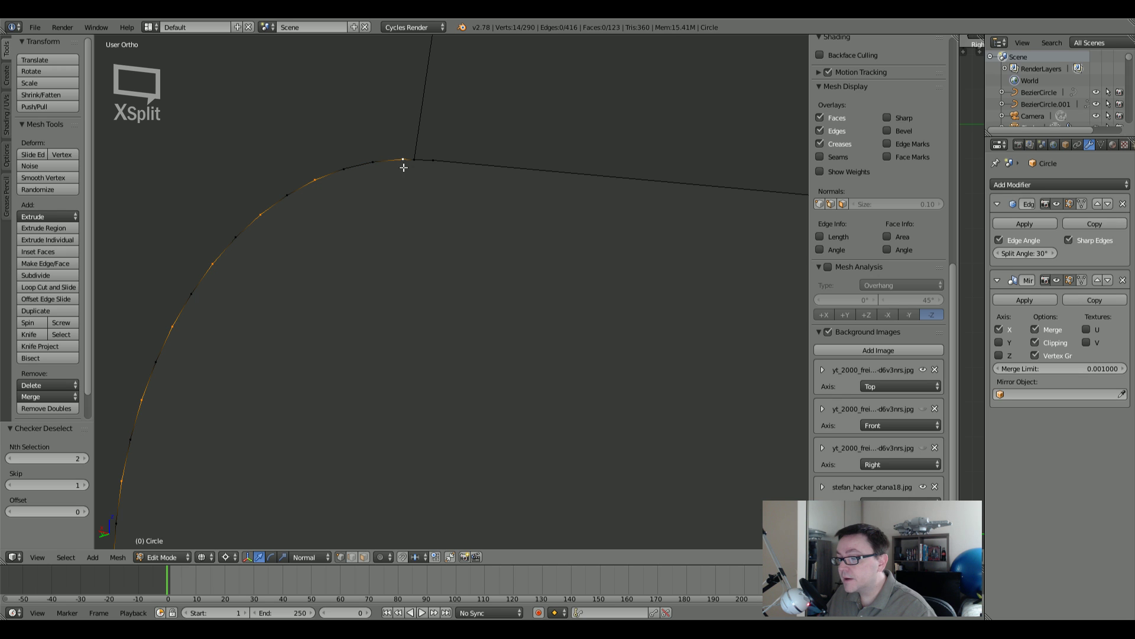
shift+right_click(431, 162)
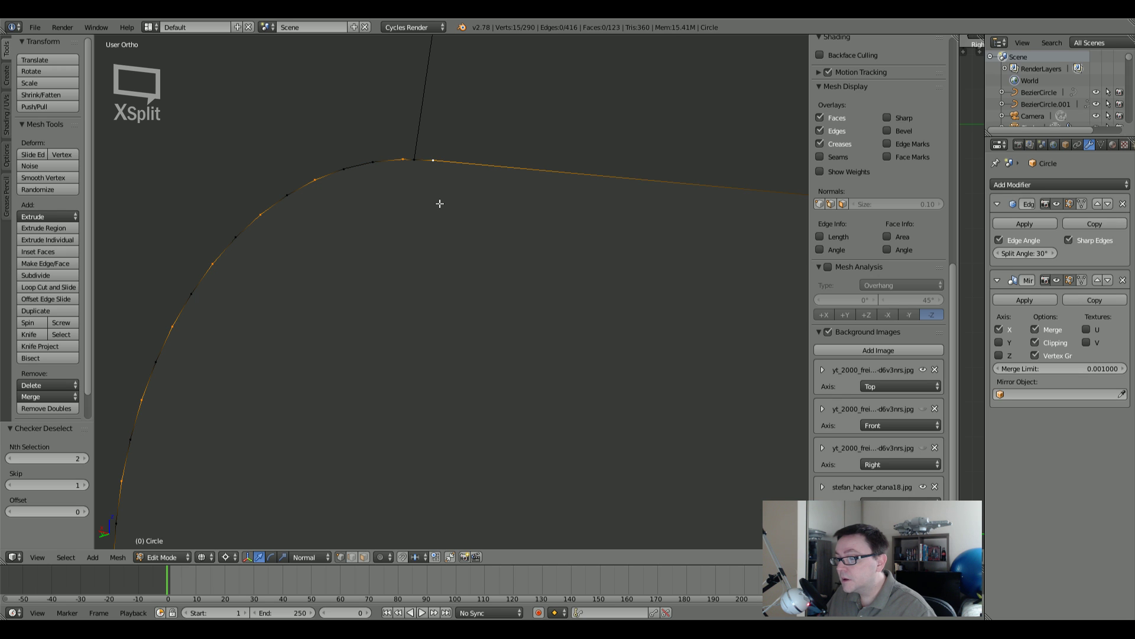
middle_drag(440, 203, 423, 248)
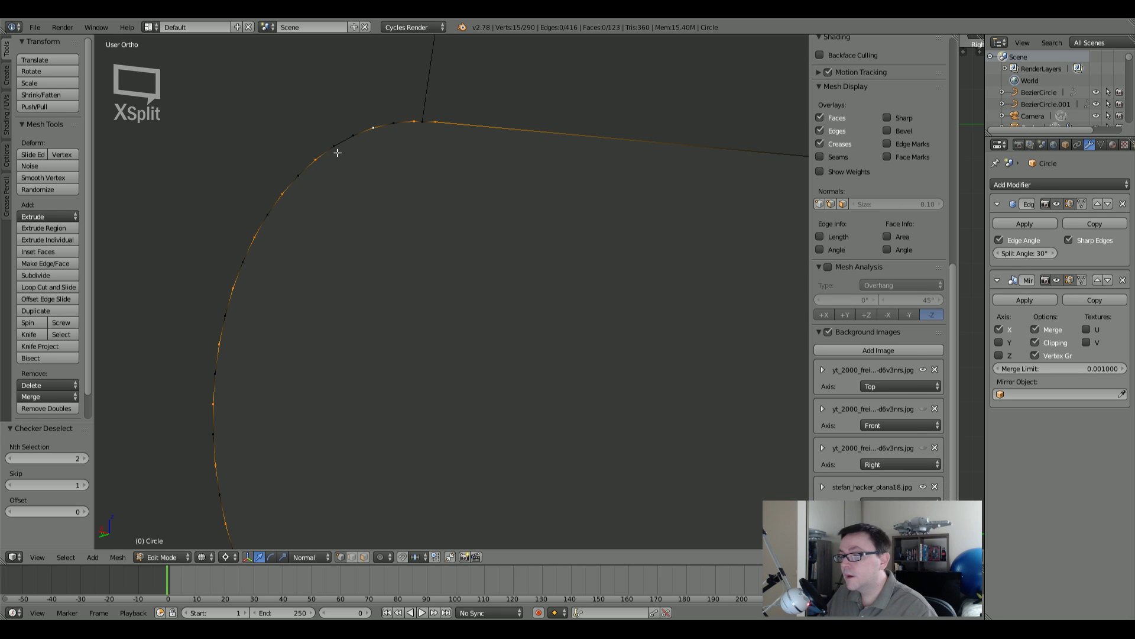
shift+right_click(335, 148)
scroll(340, 154, down, 1)
shift+right_click(354, 141)
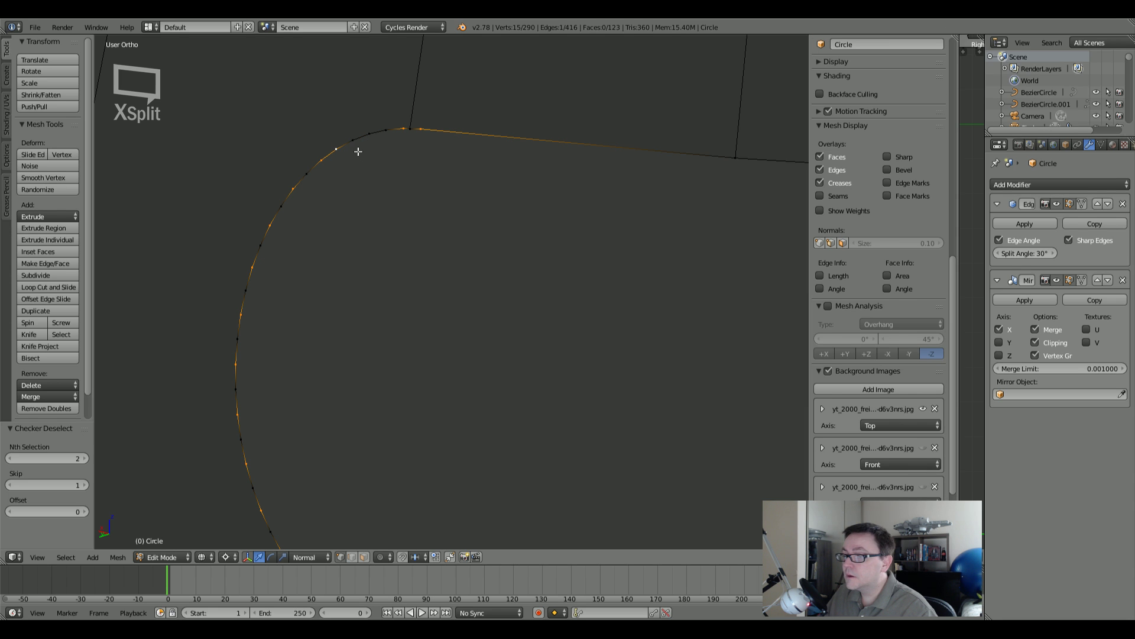
scroll(377, 172, down, 1)
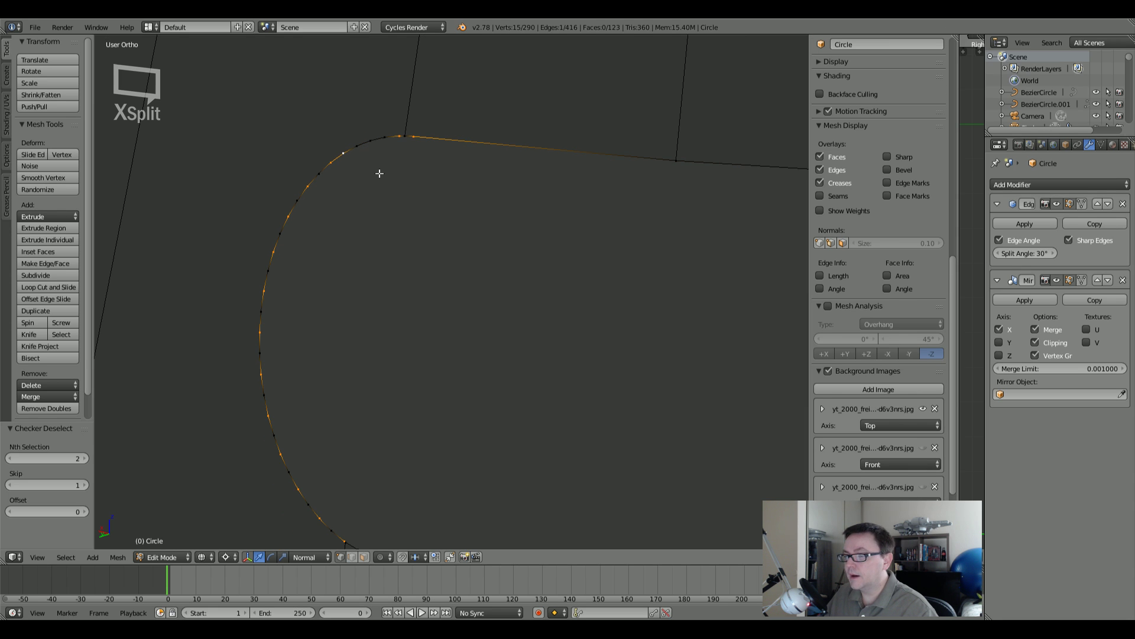
Step: Undo the selection changes at the upper end of the opening's rounded edge
shift+right_click(379, 173)
shift+right_click(380, 173)
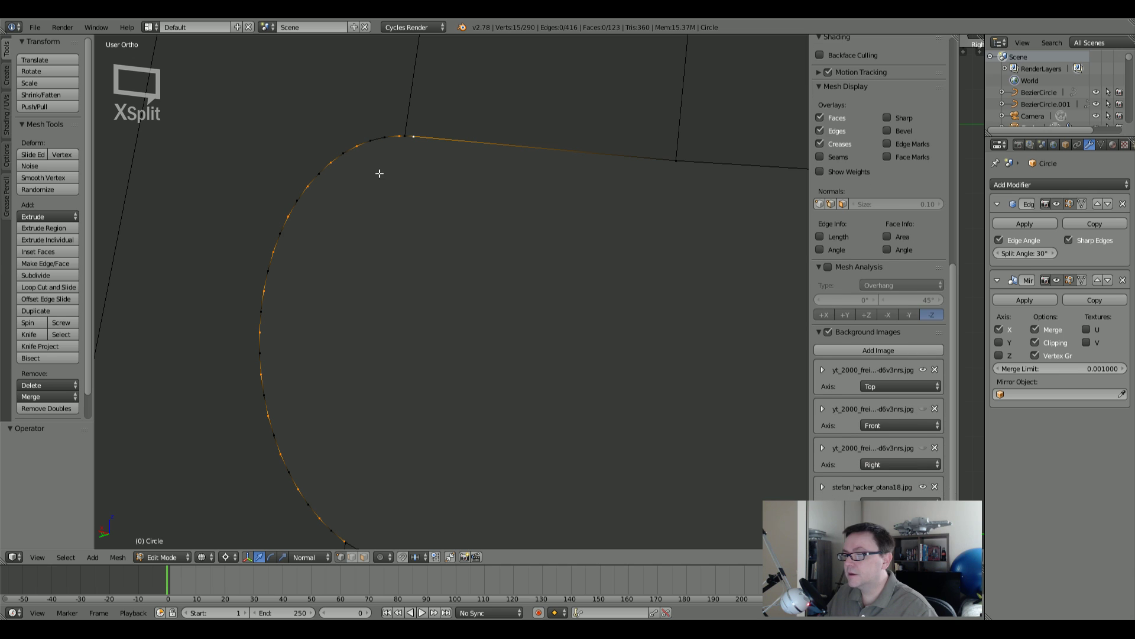
shift+right_click(380, 173)
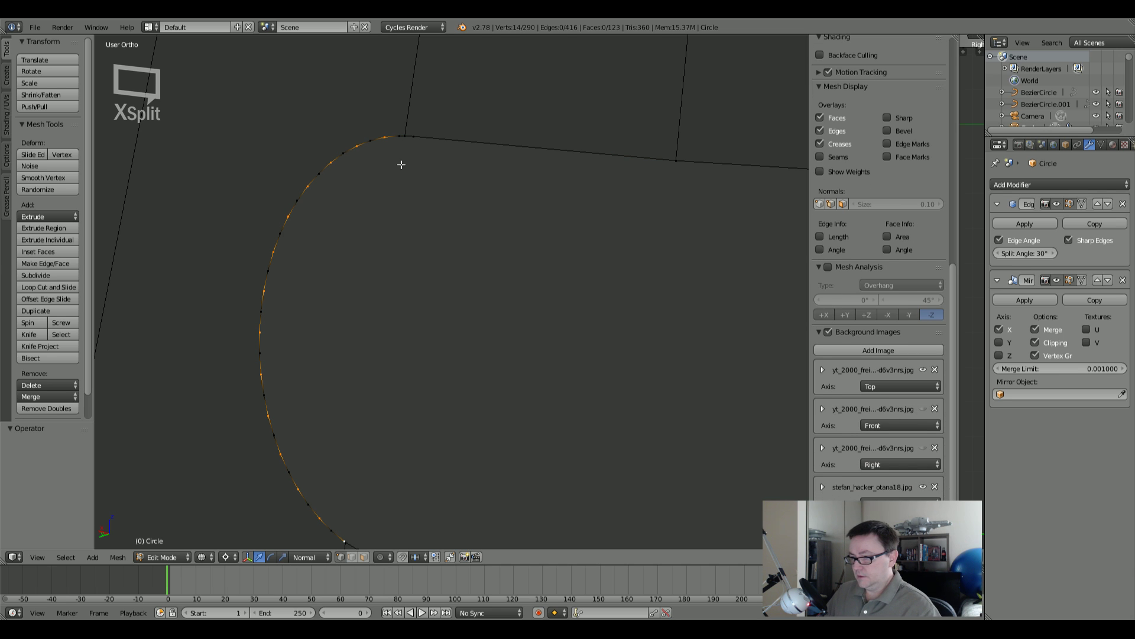
scroll(389, 139, up, 5)
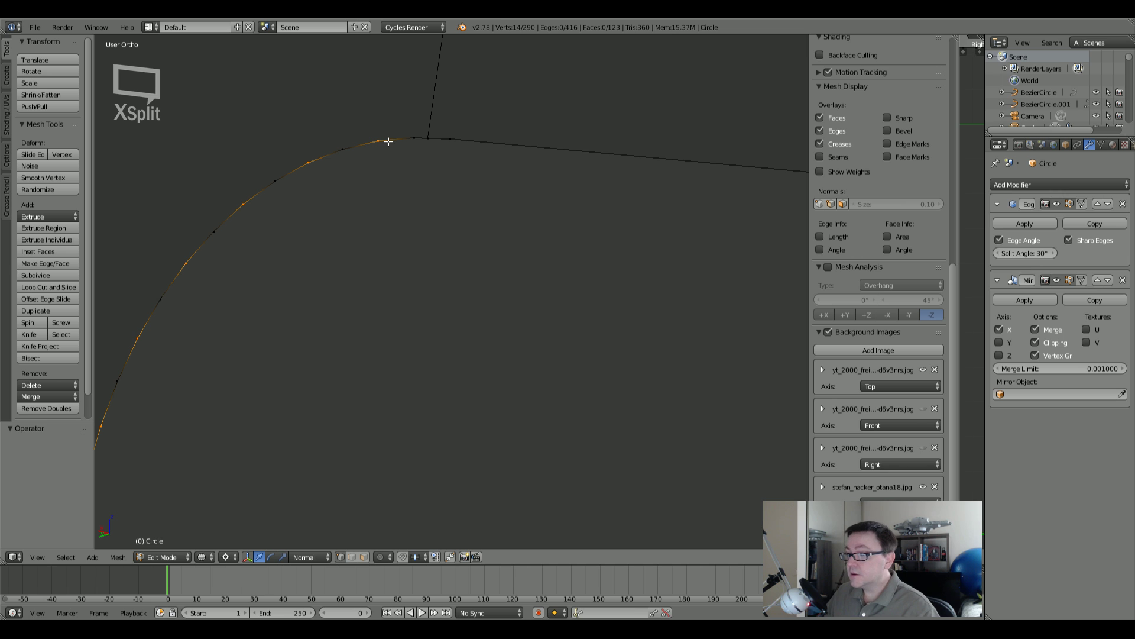
Step: Dissolve the selected alternate vertices along the window opening's rounded end
scroll(379, 145, down, 8)
scroll(378, 180, up, 3)
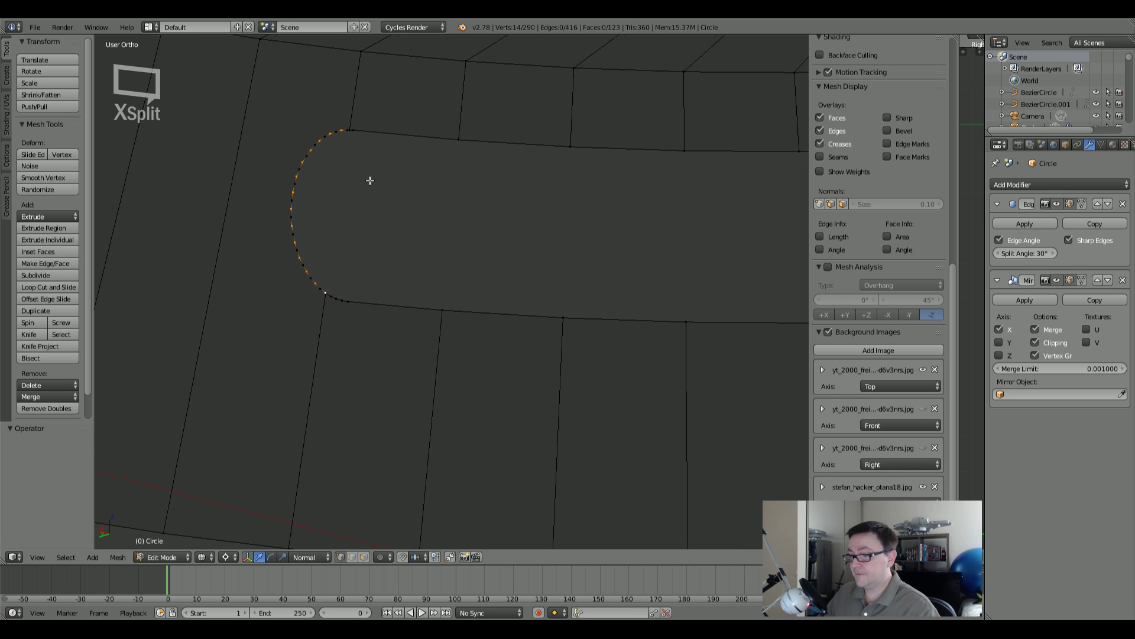
scroll(282, 266, up, 1)
key(x)
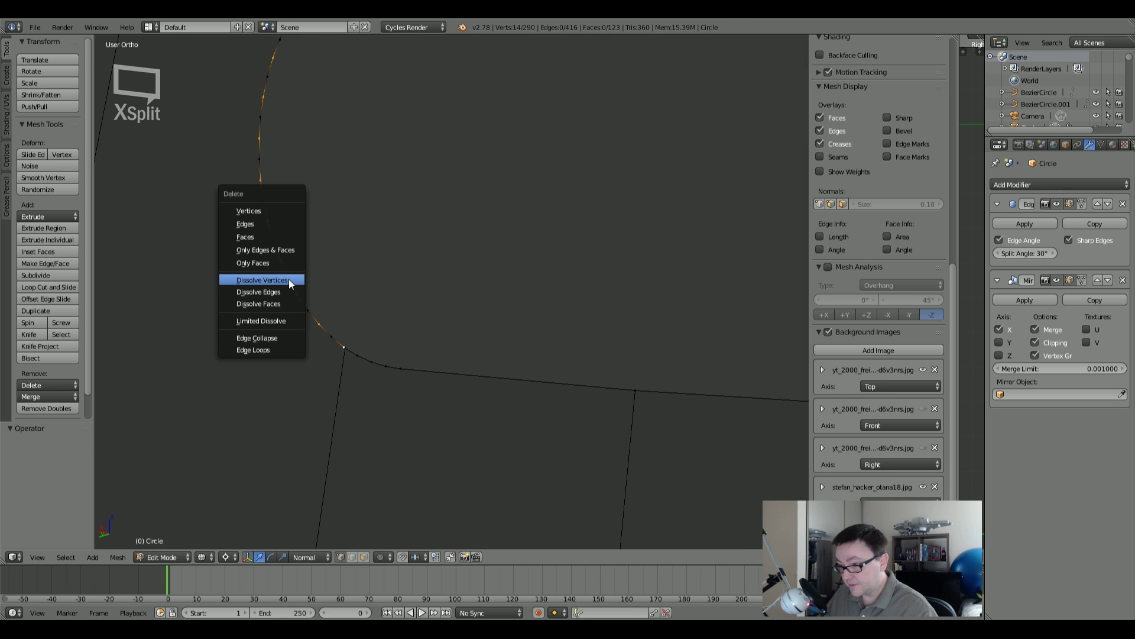
click(289, 279)
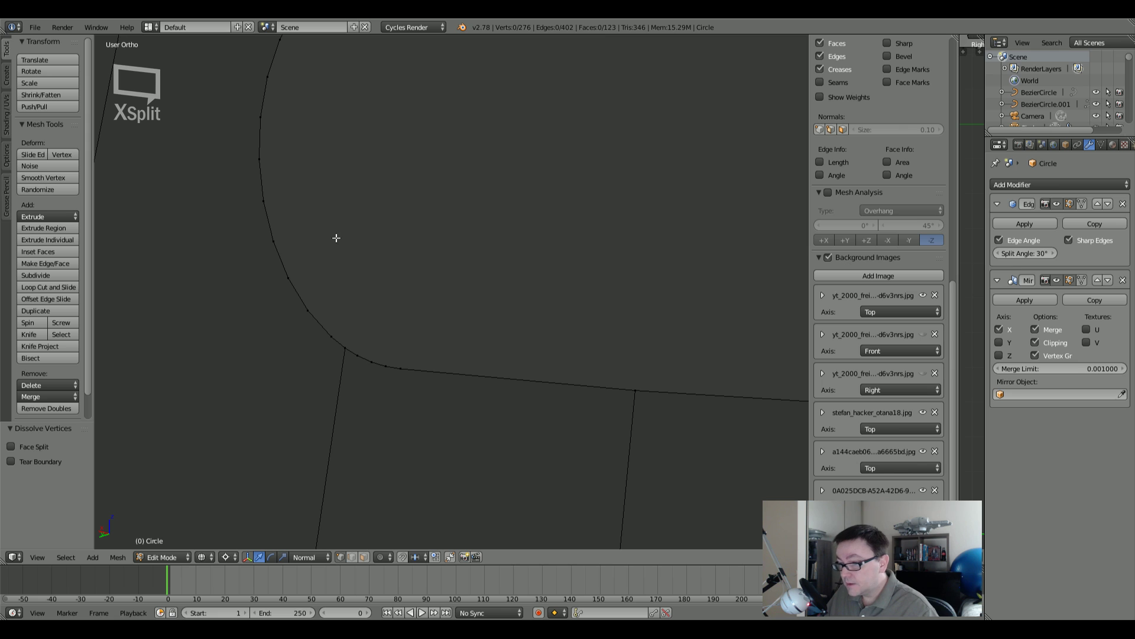
Step: Dissolve the stray vertex on the curved side of the upper vertical edge at the opening's rounded end
shift+middle_drag(336, 238, 369, 385)
shift+middle_drag(387, 186, 388, 213)
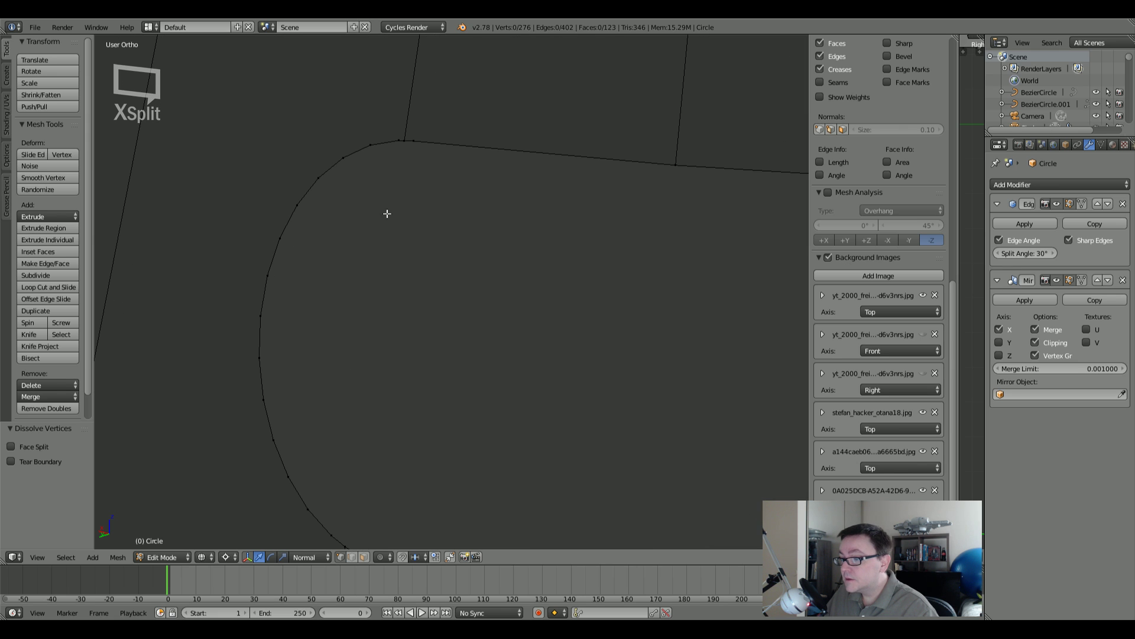
right_click(396, 141)
key(x)
click(406, 168)
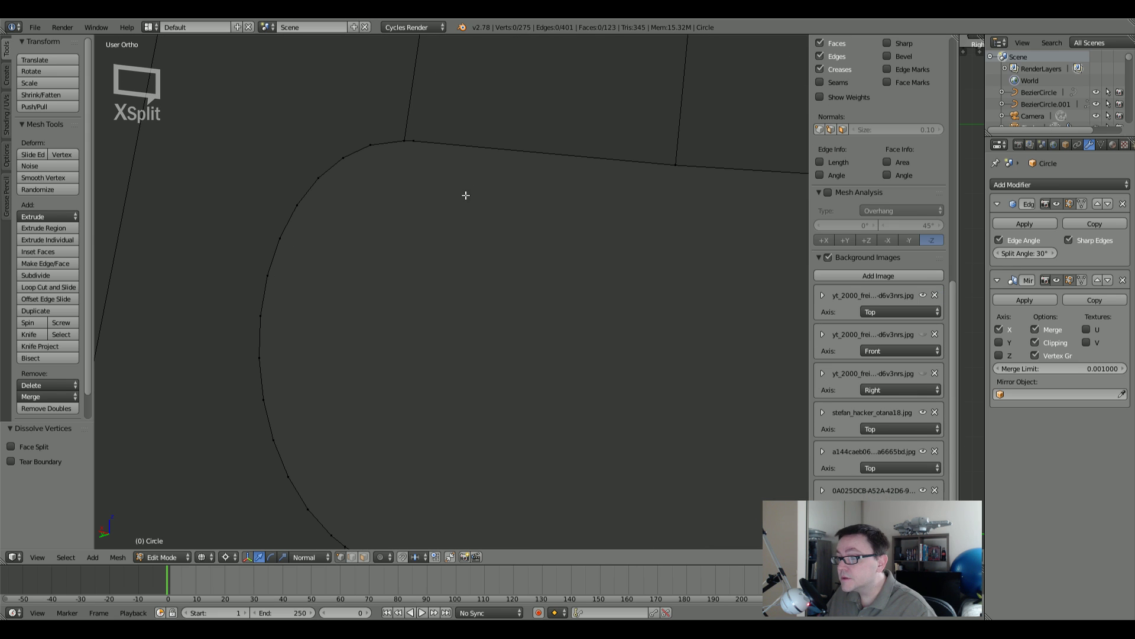
Step: Dissolve the extra vertex just past the upper vertical edge on the opening's straight upper side
scroll(385, 177, down, 3)
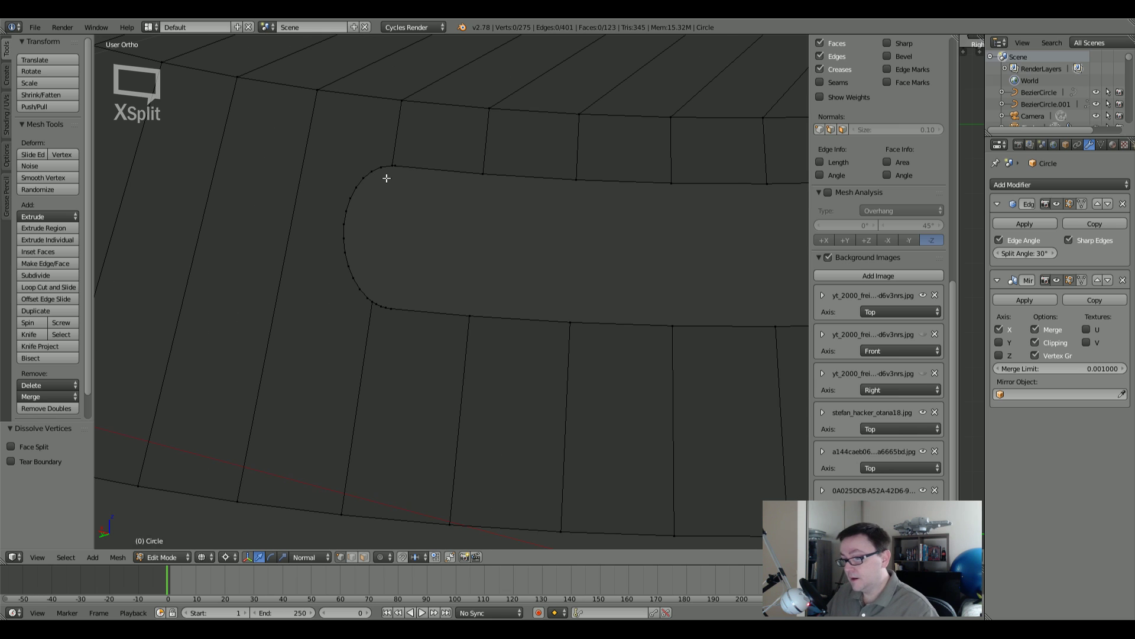
scroll(389, 173, up, 4)
right_click(414, 155)
key(x)
click(414, 155)
scroll(418, 160, down, 3)
scroll(366, 320, up, 4)
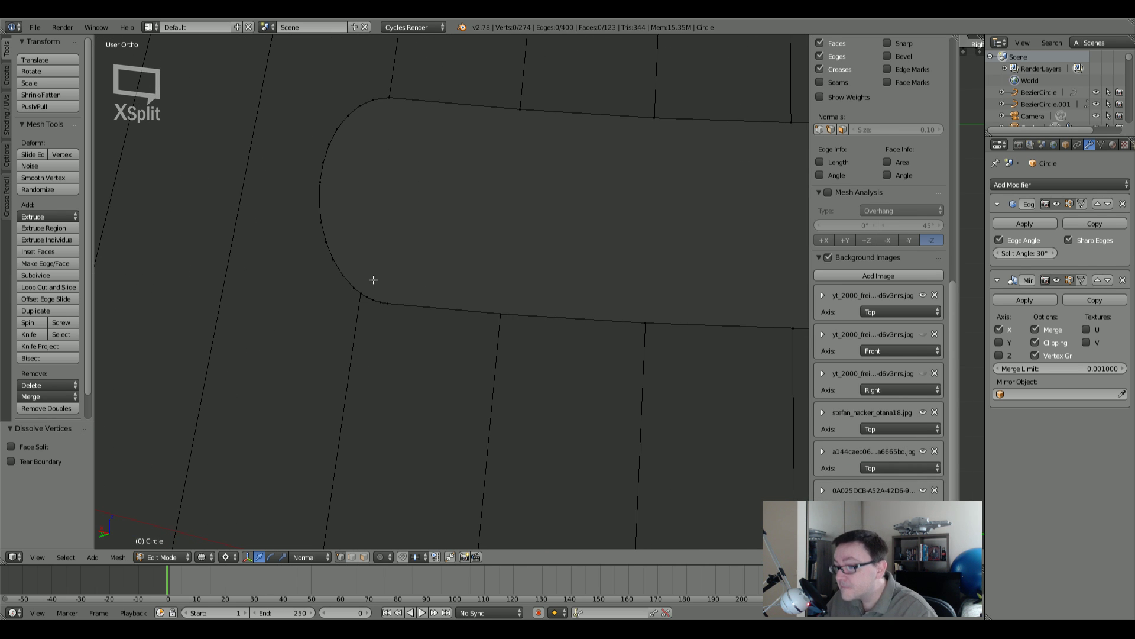
Step: Dissolve two of the closely spaced vertices beyond the lower vertical edge on the opening's bottom corner
right_click(375, 248)
key(x)
click(375, 254)
right_click(409, 261)
key(x)
click(409, 263)
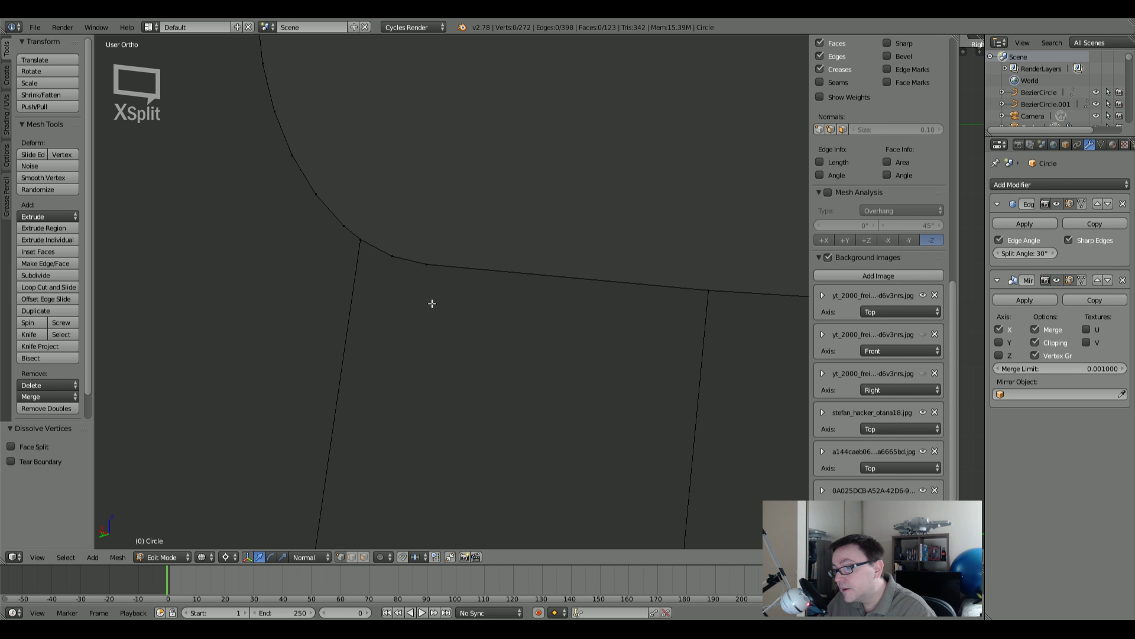
Step: Select the complete outline of the neighbouring window opening, including both long sides and both rounded ends
scroll(467, 309, down, 3)
shift+middle_drag(489, 314, 390, 322)
scroll(388, 322, down, 3)
scroll(598, 332, down, 4)
middle_drag(598, 332, 680, 272)
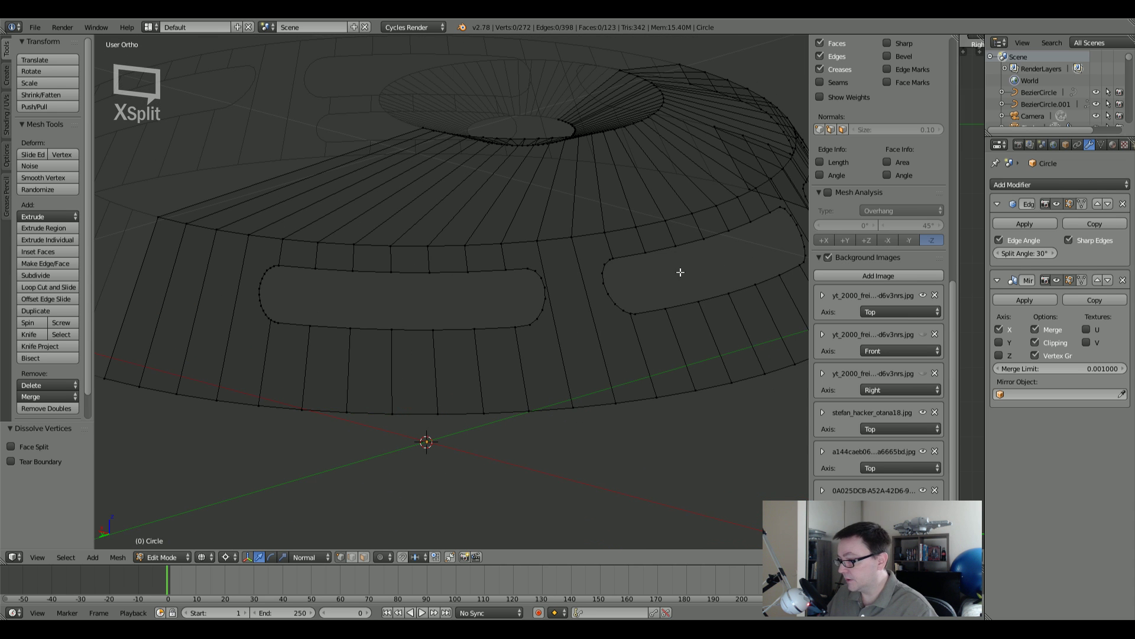
middle_drag(439, 299, 335, 282)
alt+right_click(347, 282)
scroll(439, 323, up, 4)
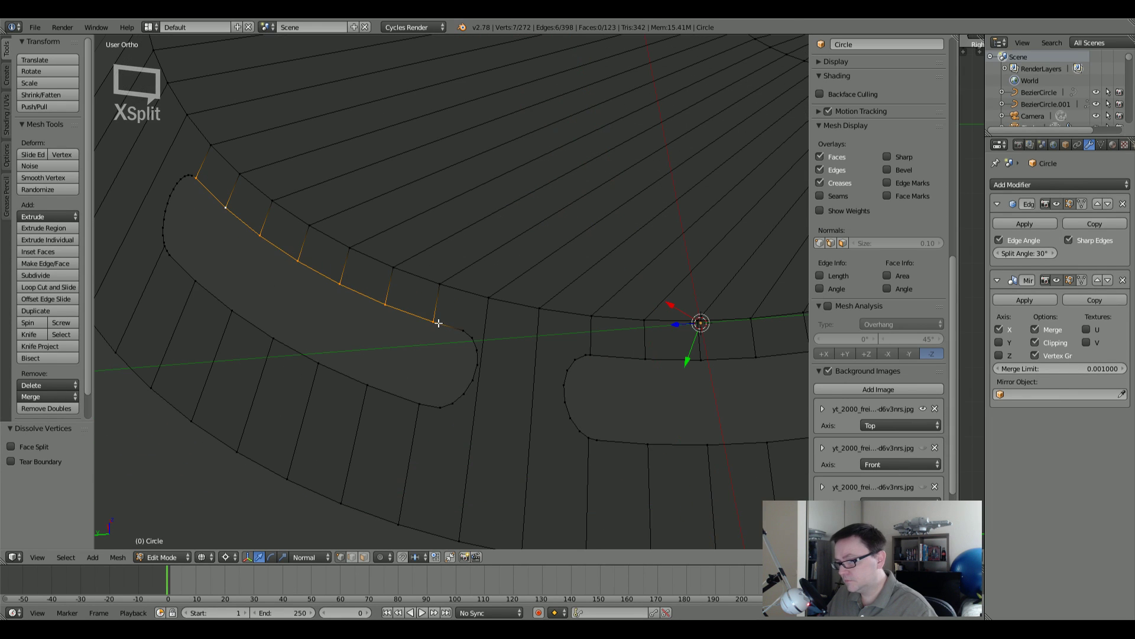
alt+shift+right_click(457, 326)
alt+shift+right_click(369, 367)
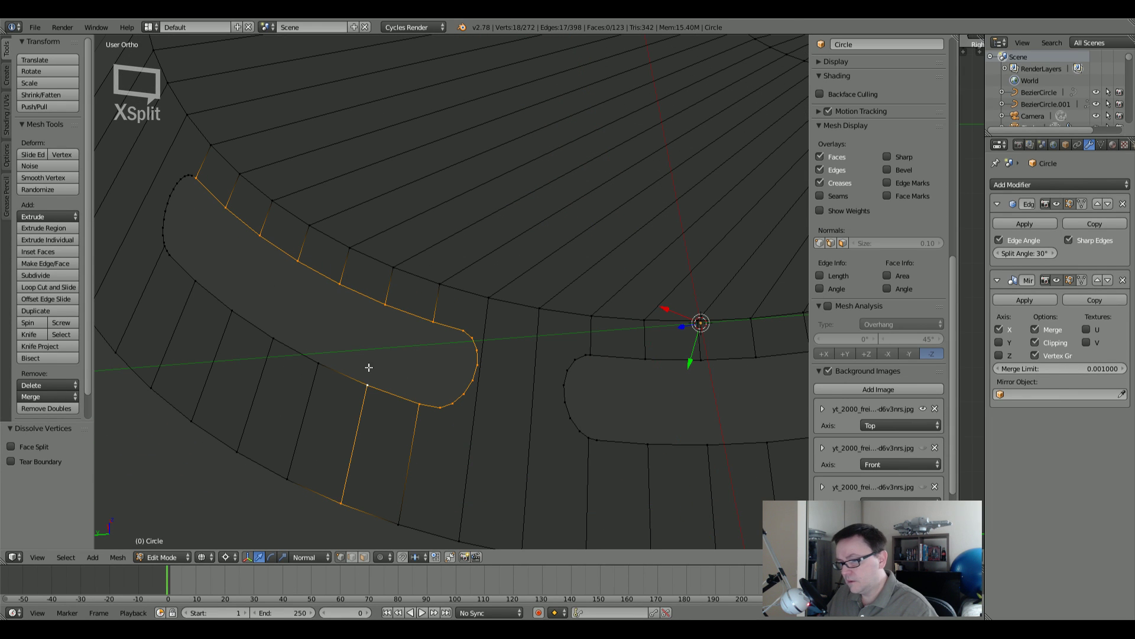
alt+shift+right_click(357, 383)
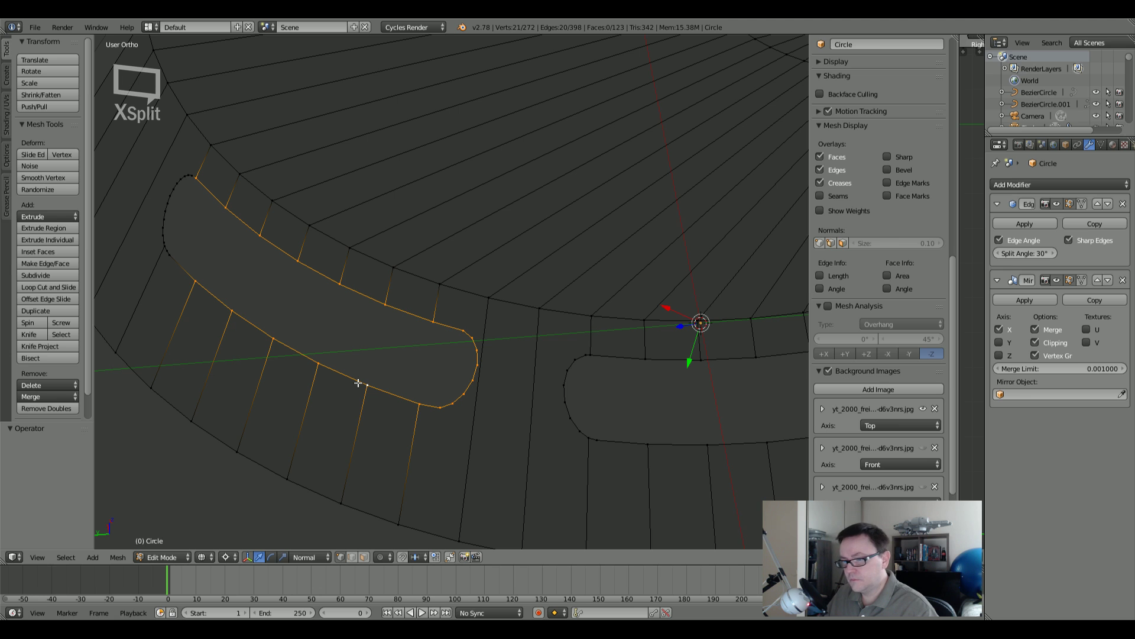
alt+shift+right_click(168, 233)
scroll(163, 244, up, 5)
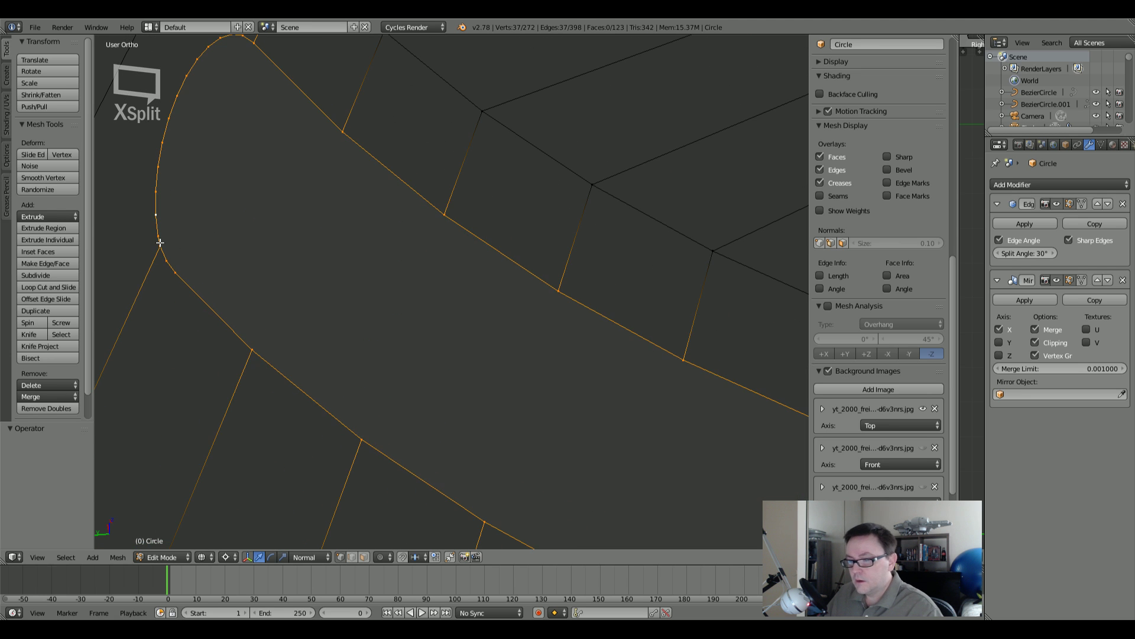
Step: Examine the selected window outline and the slope of the dome wall from the side at several rotation angles
scroll(159, 242, down, 6)
shift+middle_drag(482, 350, 429, 350)
middle_drag(352, 343, 322, 307)
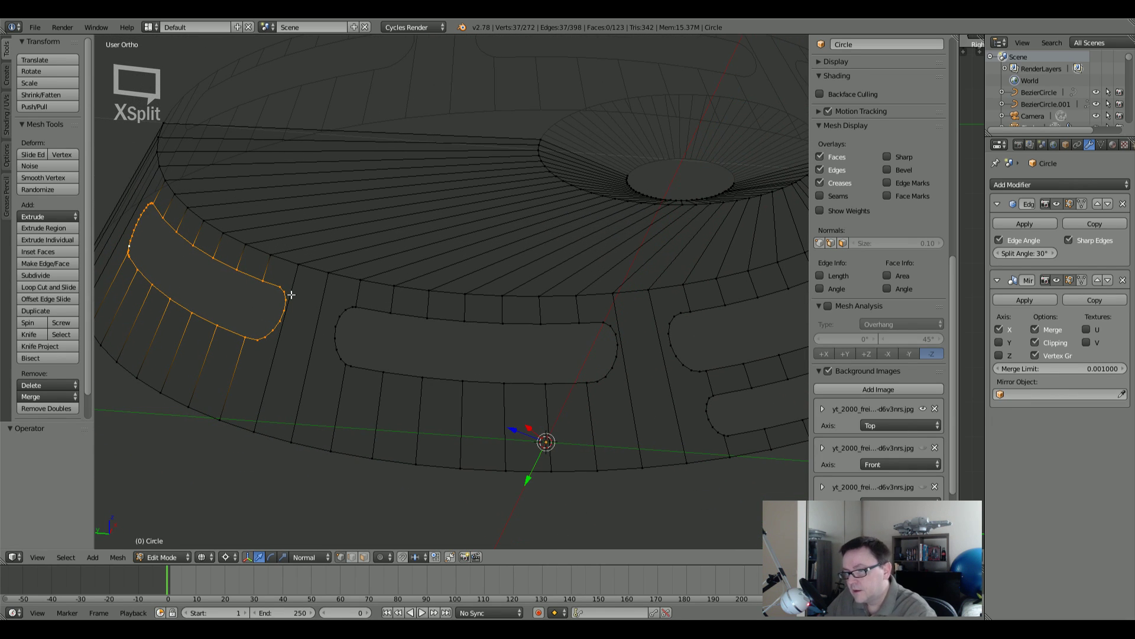
key(KP_1)
shift+middle_drag(269, 310, 412, 326)
key(KP_6)
key(KP_6)
key(KP_6)
key(KP_6)
key(KP_4)
key(KP_4)
key(KP_4)
key(KP_4)
key(KP_4)
key(KP_4)
key(KP_4)
key(KP_4)
key(KP_4)
key(KP_4)
key(KP_4)
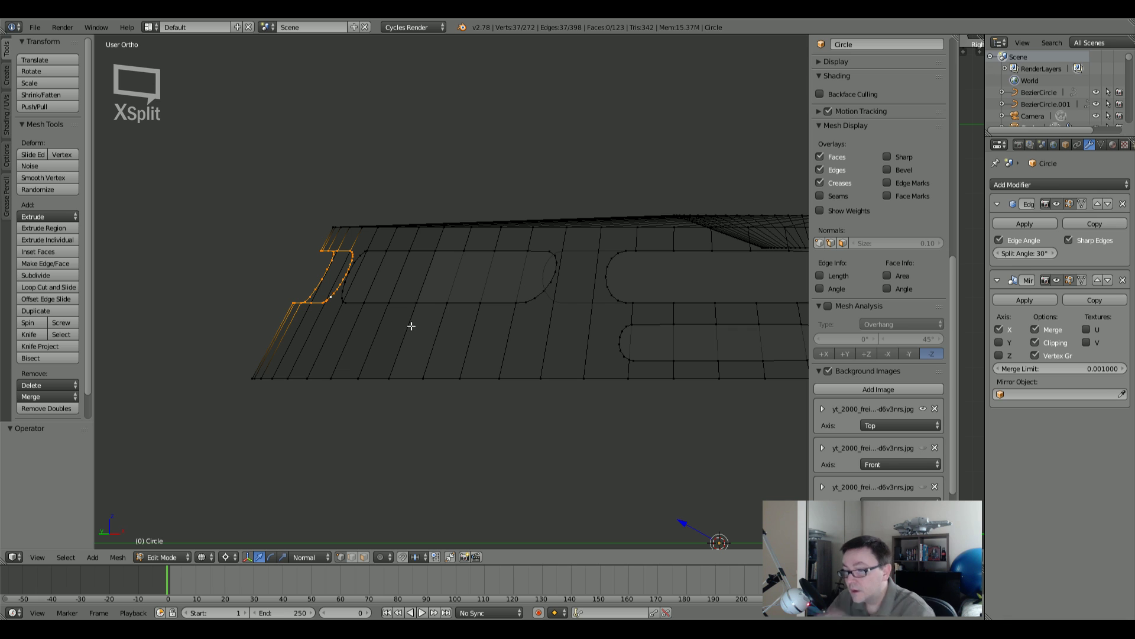
Step: Try to extrude the selected window outline inward along the normal X axis, and undo the extrusion
key(e)
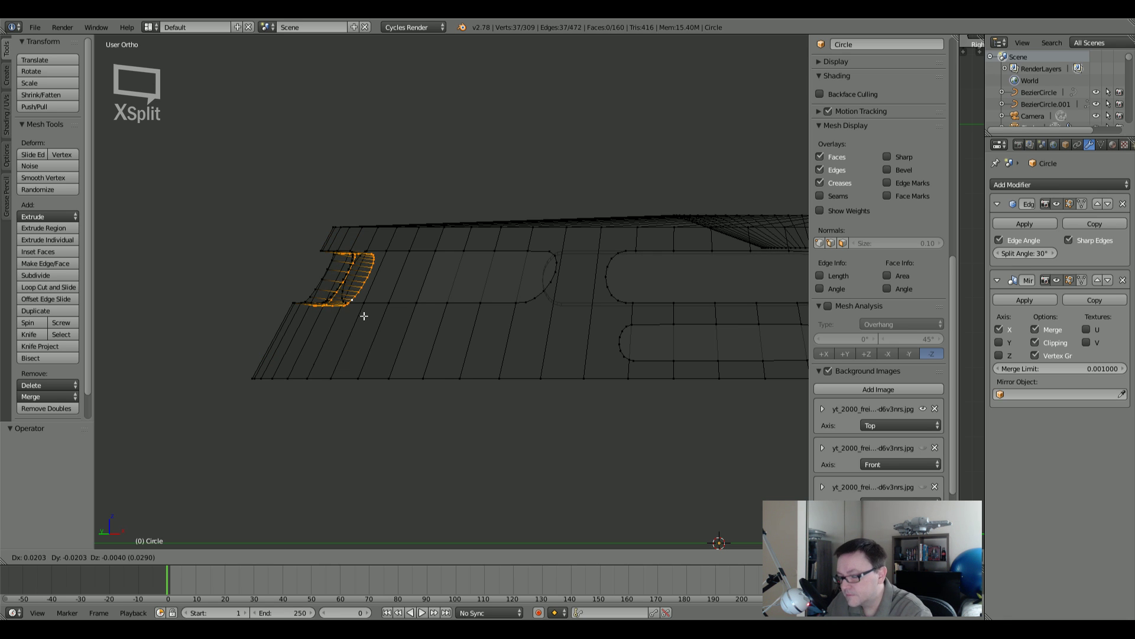
key(x)
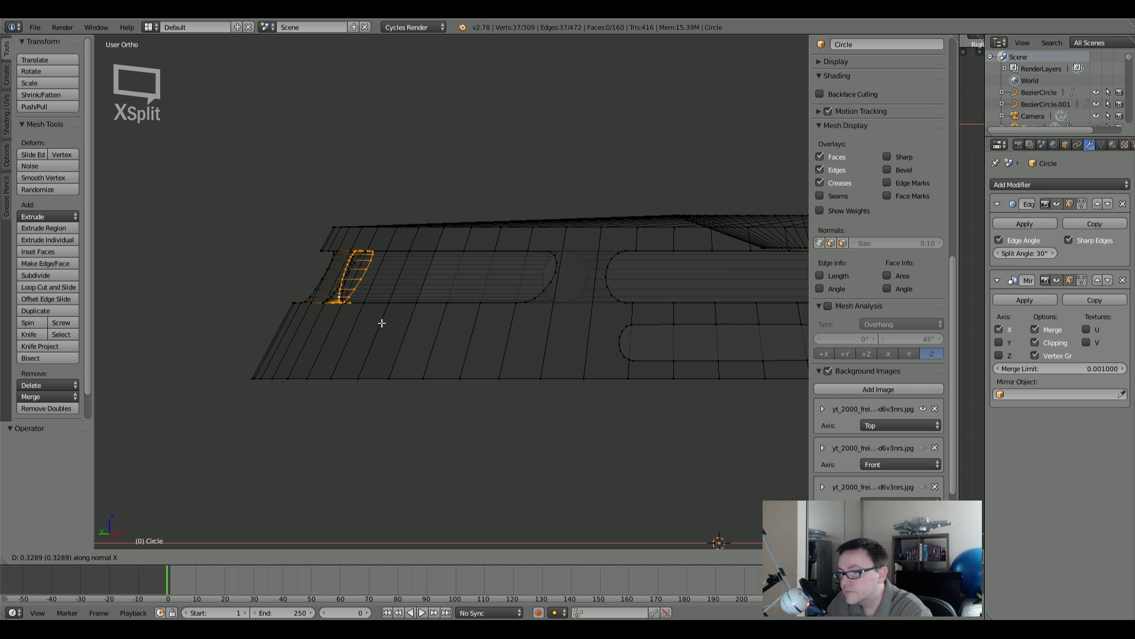
right_click(370, 322)
key(g)
key(x)
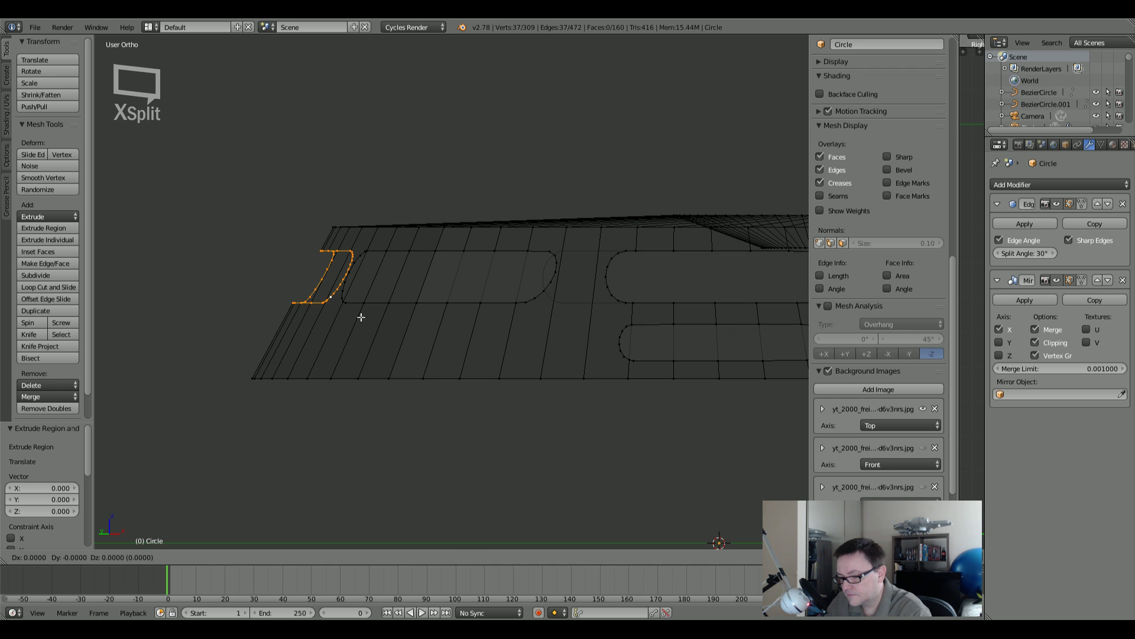
right_click(381, 324)
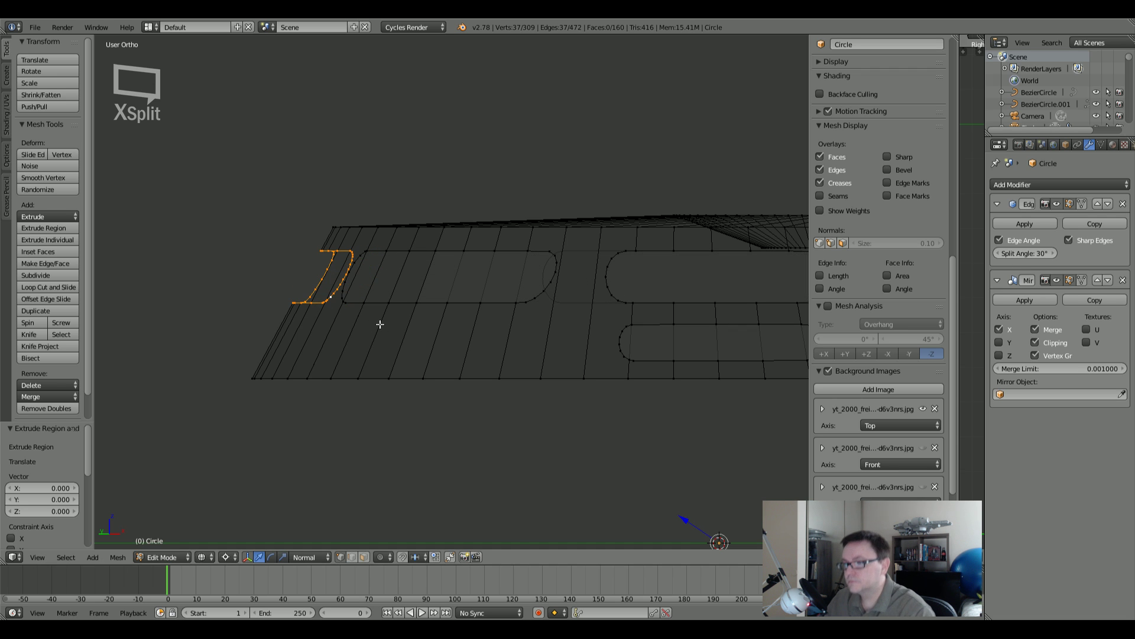
key(ctrl+z)
Step: Apply the dome object's rotation and scale in Object Mode
scroll(379, 324, down, 6)
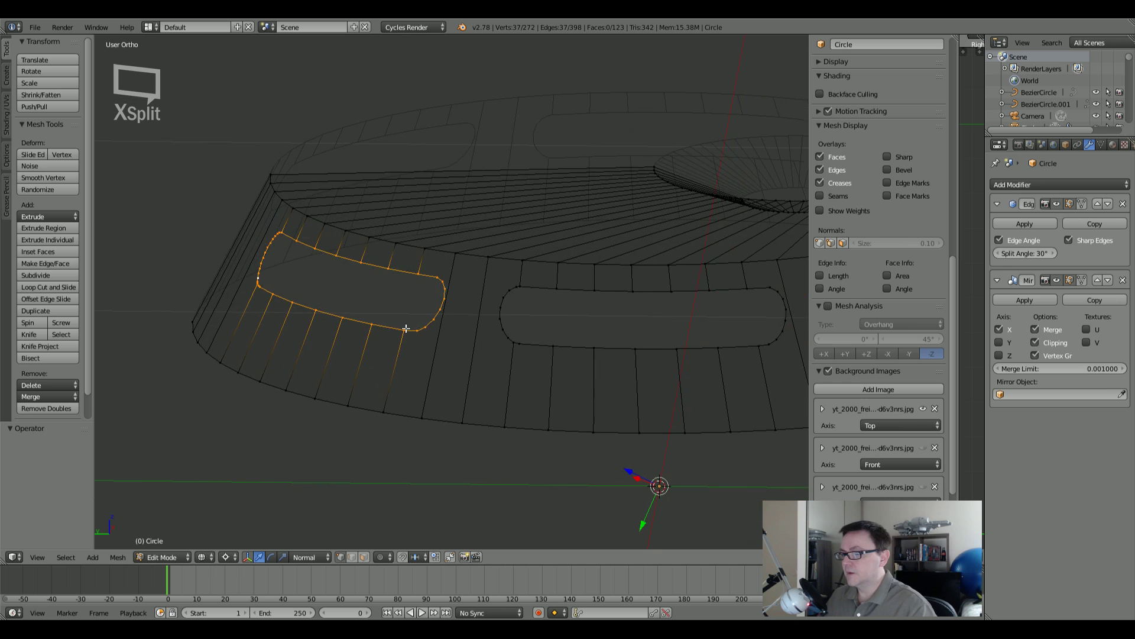
mouse_move(422, 343)
middle_down()
mouse_move(414, 332)
mouse_move(408, 357)
middle_up()
key(Tab)
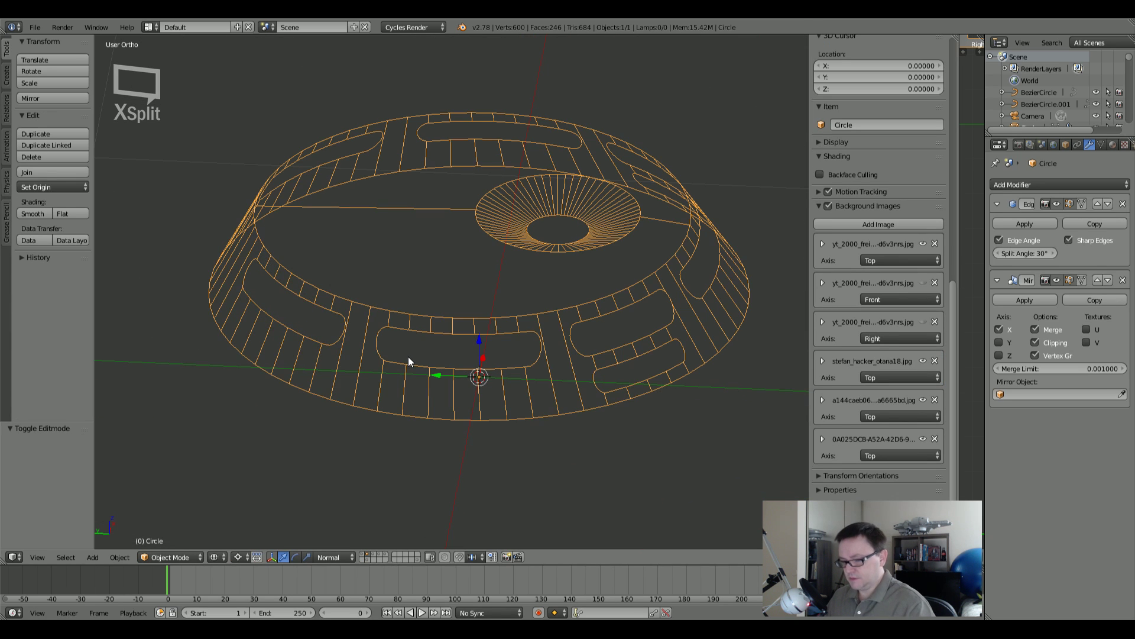
key(ctrl+a)
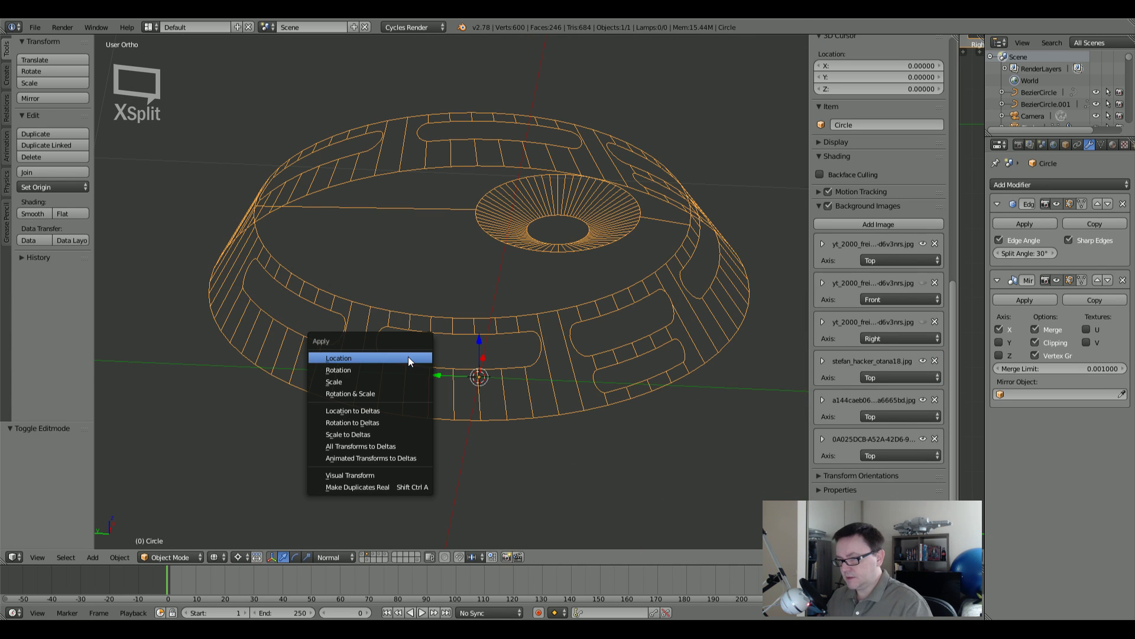
click(390, 395)
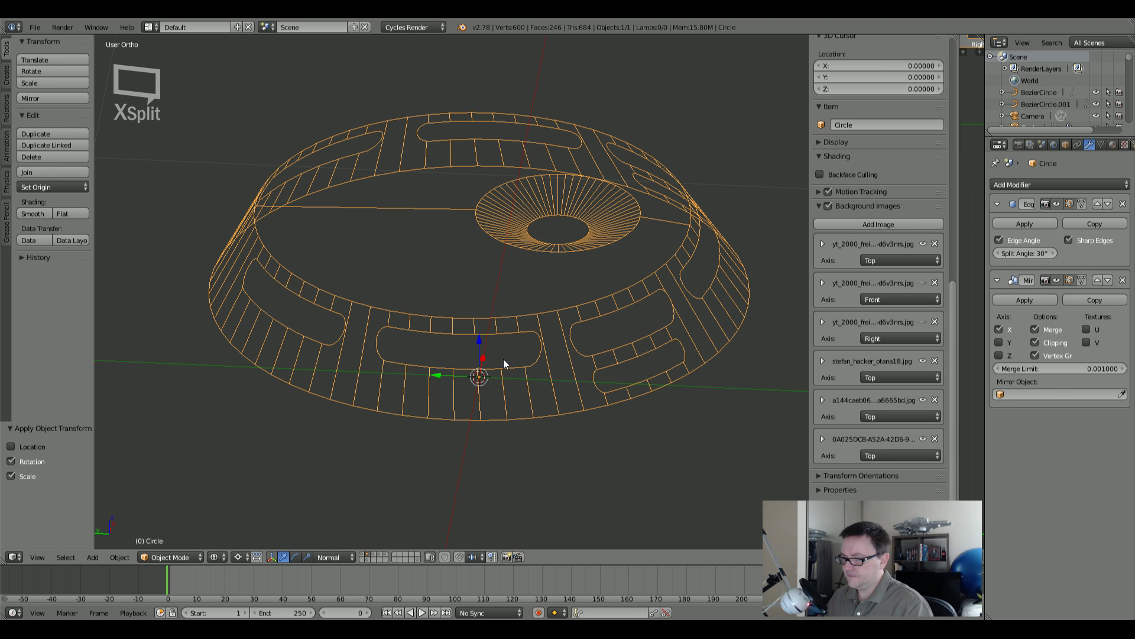
Step: In Edit Mode from the top view, add the full outline of the next long side window opening to the selection
key(KP_7)
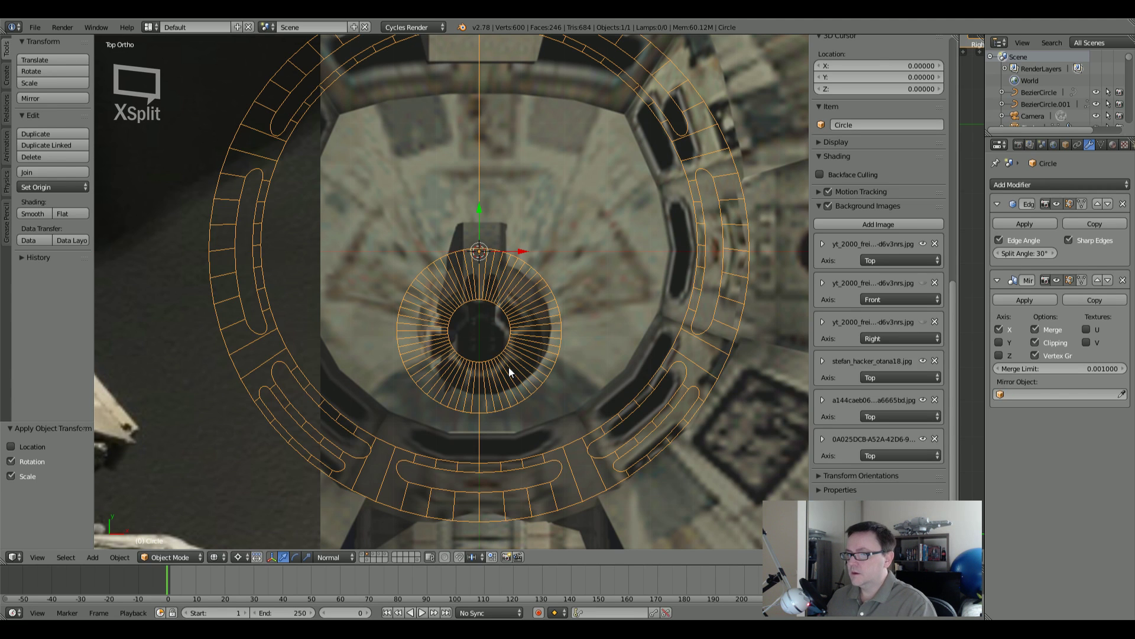
key(Tab)
scroll(363, 160, up, 5)
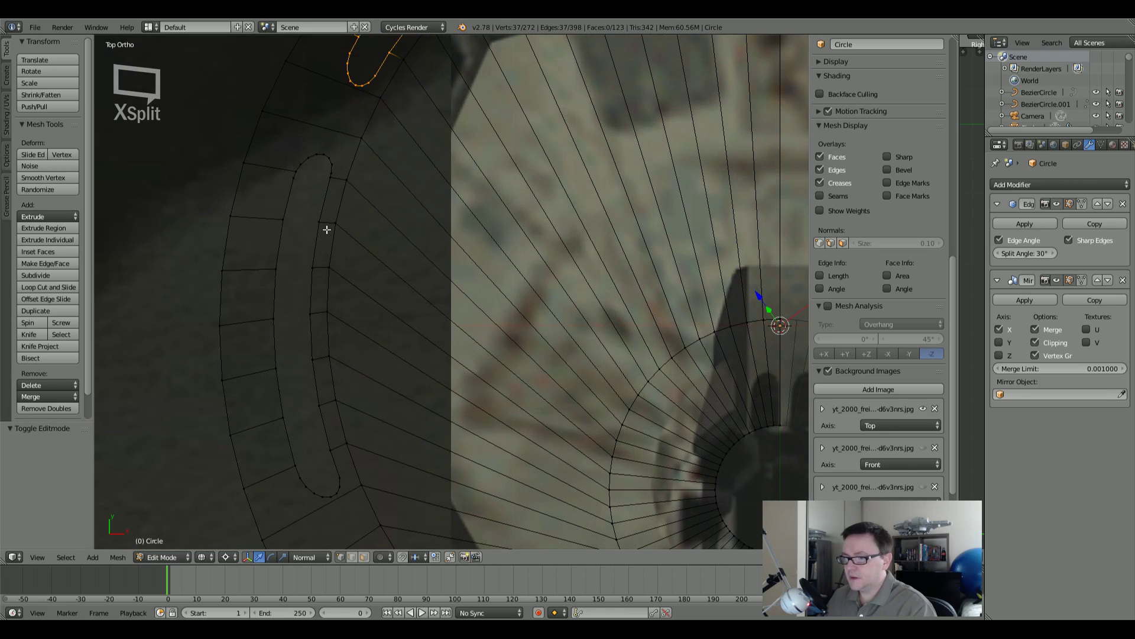
alt+shift+right_click(327, 229)
alt+shift+right_click(331, 167)
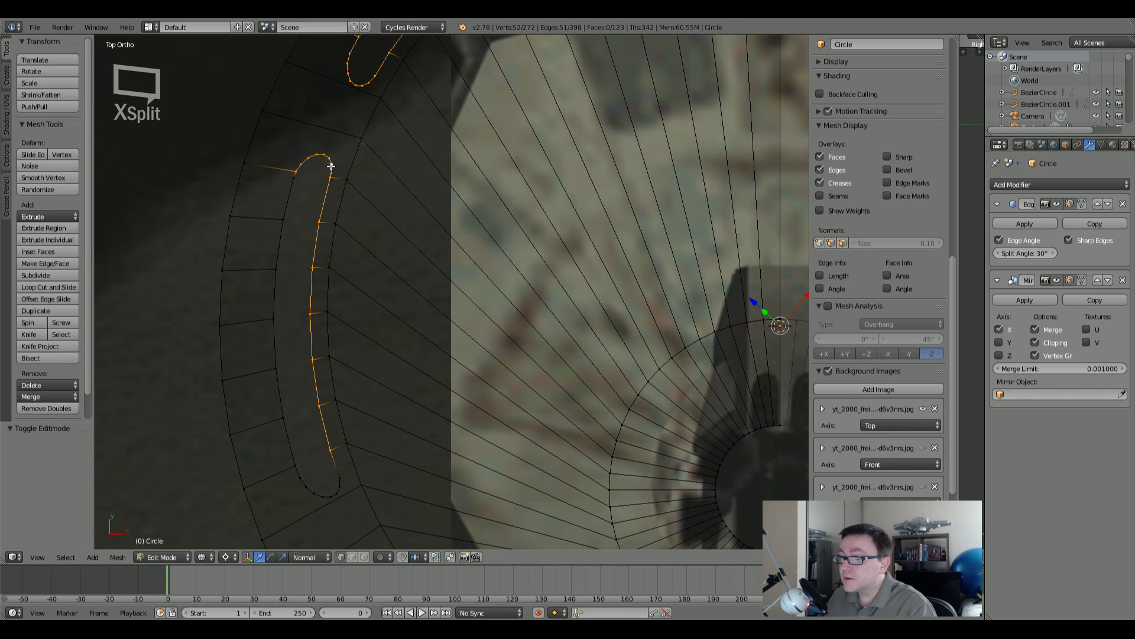
alt+shift+right_click(289, 188)
alt+shift+right_click(277, 349)
alt+shift+right_click(304, 478)
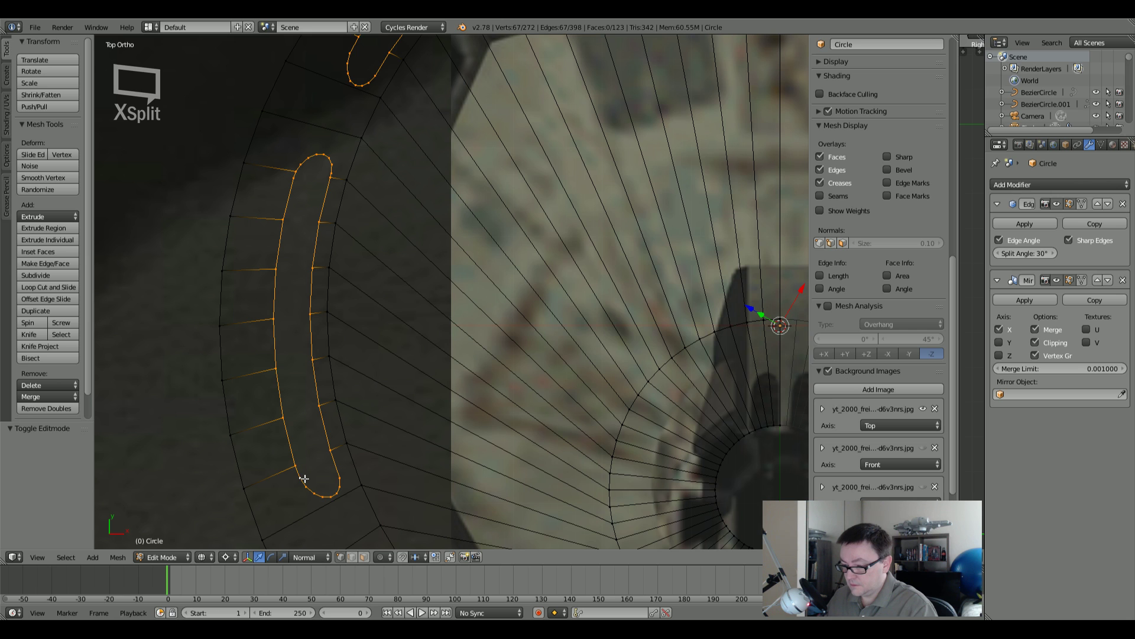
Step: Add the full outline of the narrower outer opening of the paired windows to the selection
shift+middle_drag(367, 486, 325, 213)
scroll(280, 253, up, 3)
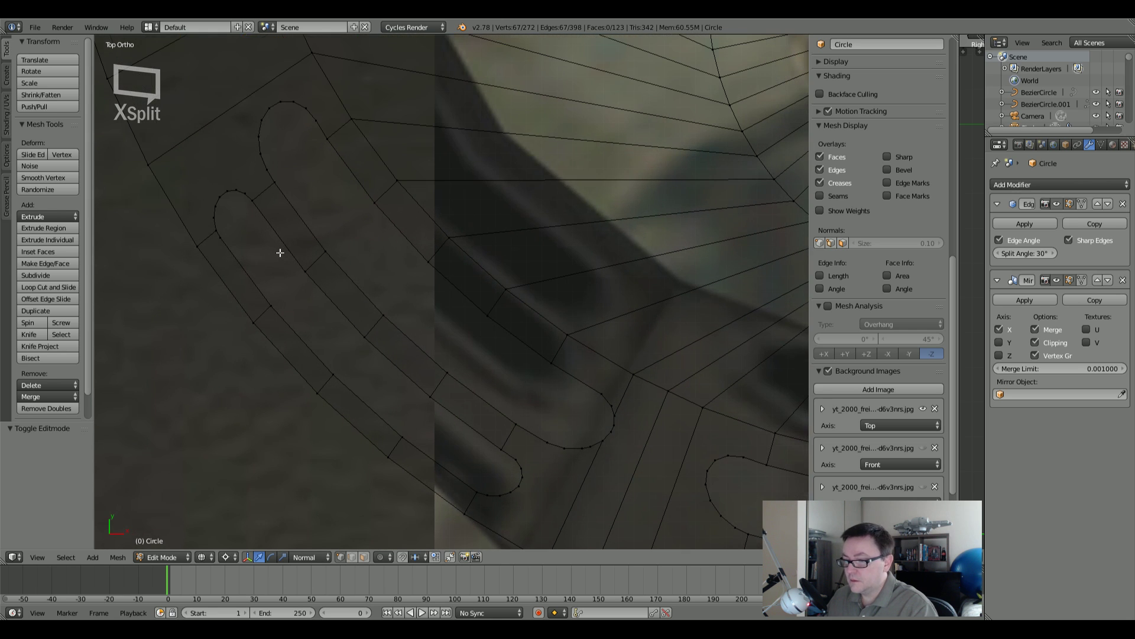
alt+shift+right_click(261, 258)
alt+shift+right_click(220, 211)
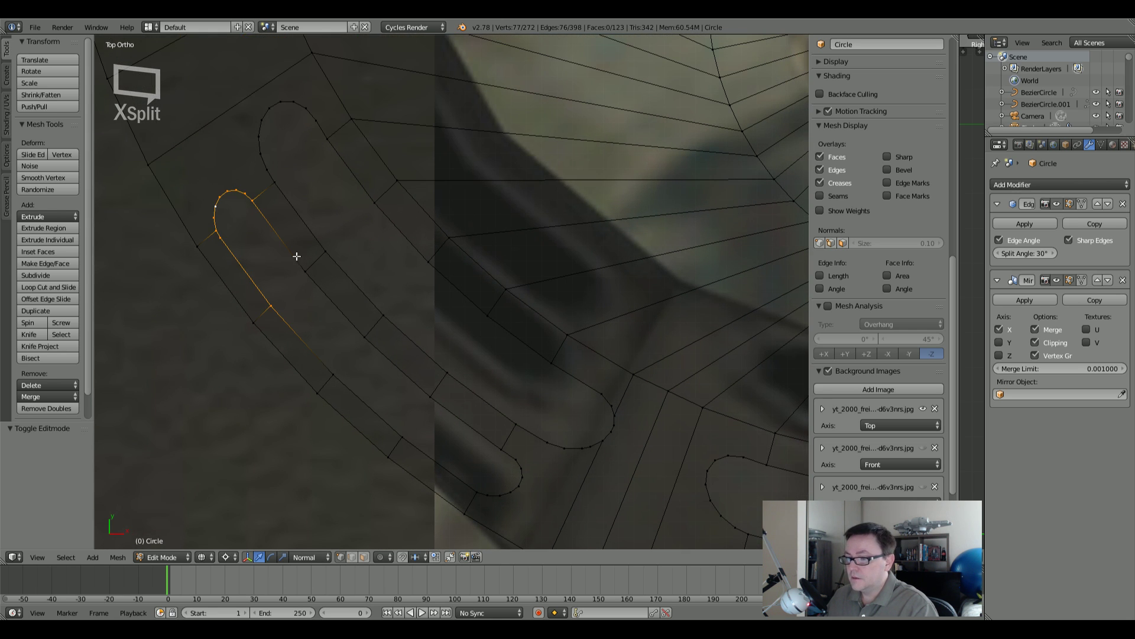
alt+shift+right_click(320, 288)
alt+shift+right_click(334, 378)
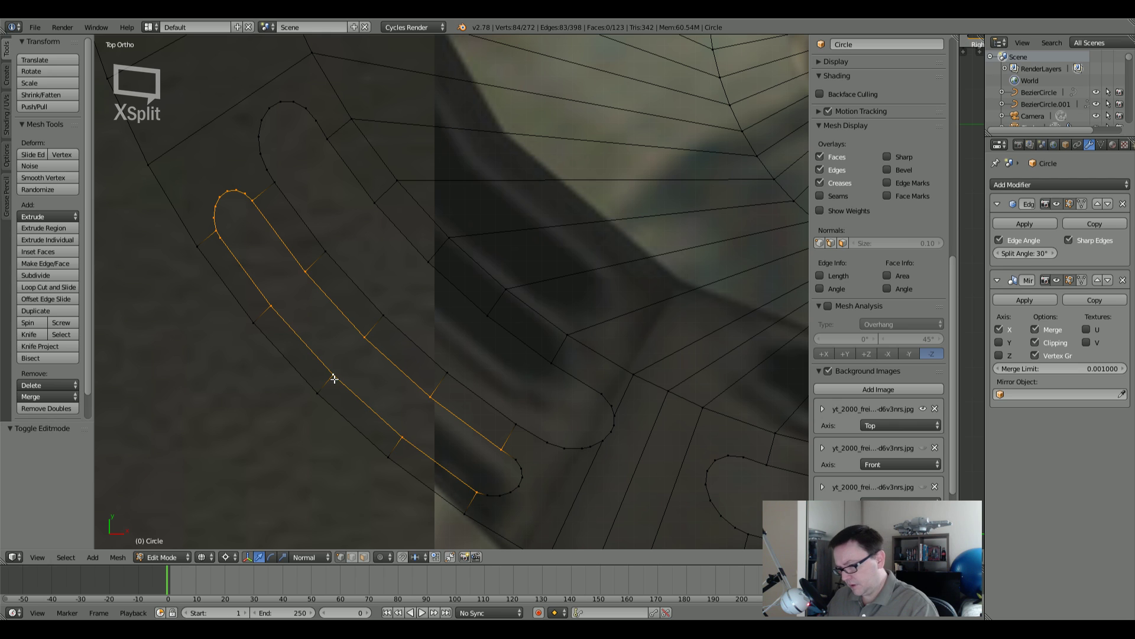
alt+shift+right_click(500, 496)
Step: Add the wider inner opening's rounded ends and long inner side to the selection, undoing the last extra pick
alt+shift+right_click(518, 420)
alt+shift+right_click(611, 430)
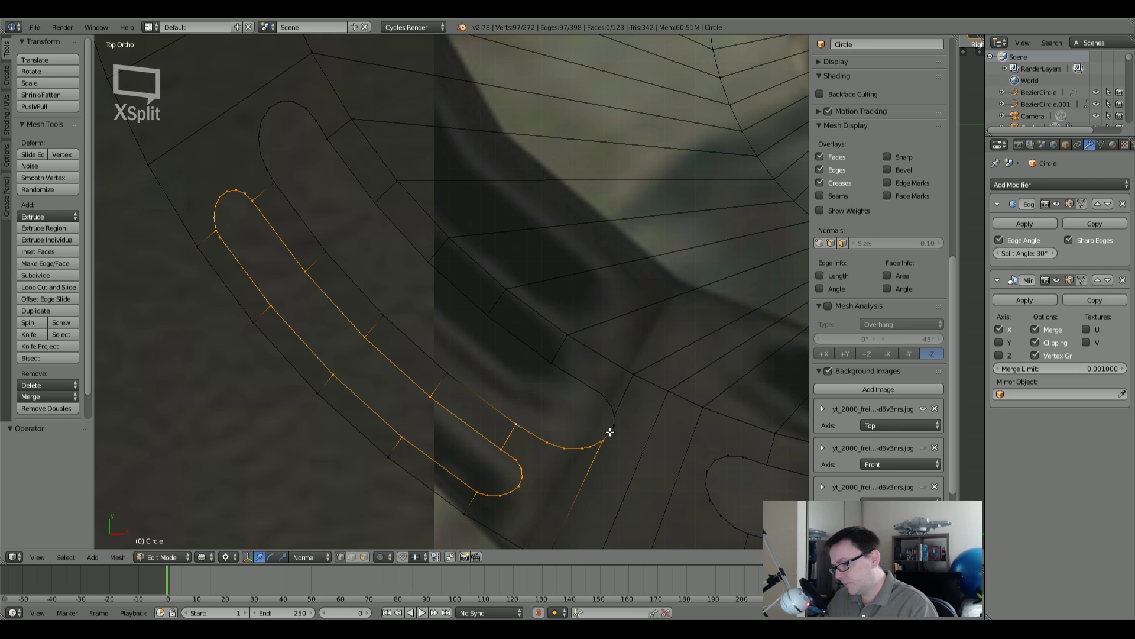
alt+shift+right_click(600, 395)
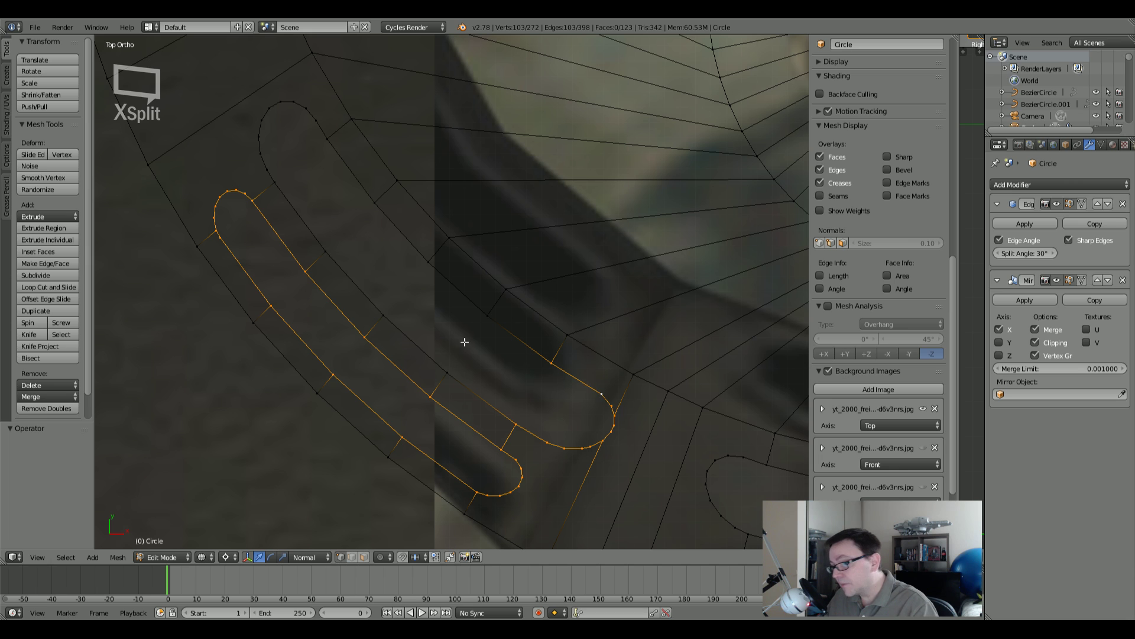
alt+shift+right_click(469, 306)
alt+shift+right_click(310, 111)
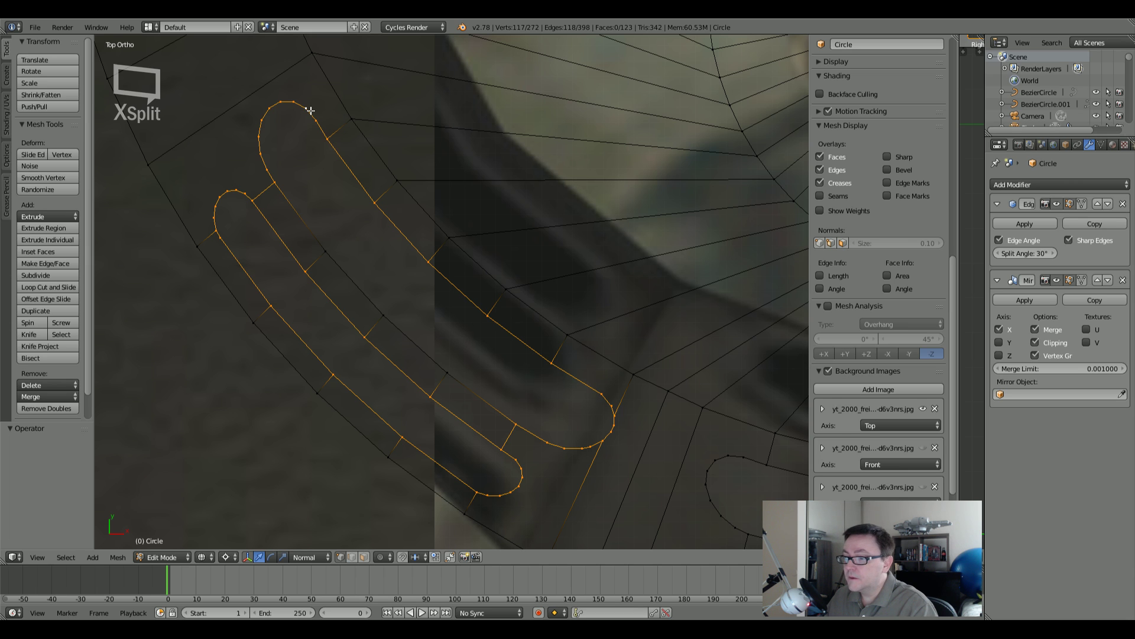
alt+shift+right_click(320, 245)
key(ctrl+z)
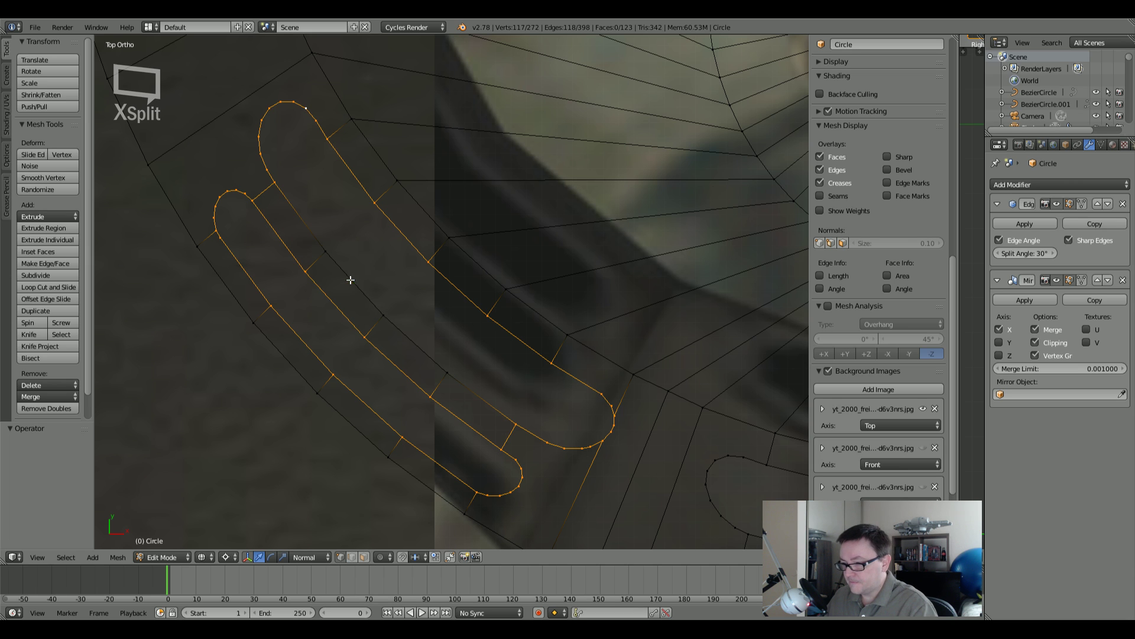
Step: In edge select mode, deselect the two short edges joining the paired openings and add the wider opening's missing outline edges
click(352, 557)
shift+right_click(263, 193)
shift+right_click(507, 436)
alt+shift+right_click(493, 396)
scroll(391, 324, down, 5)
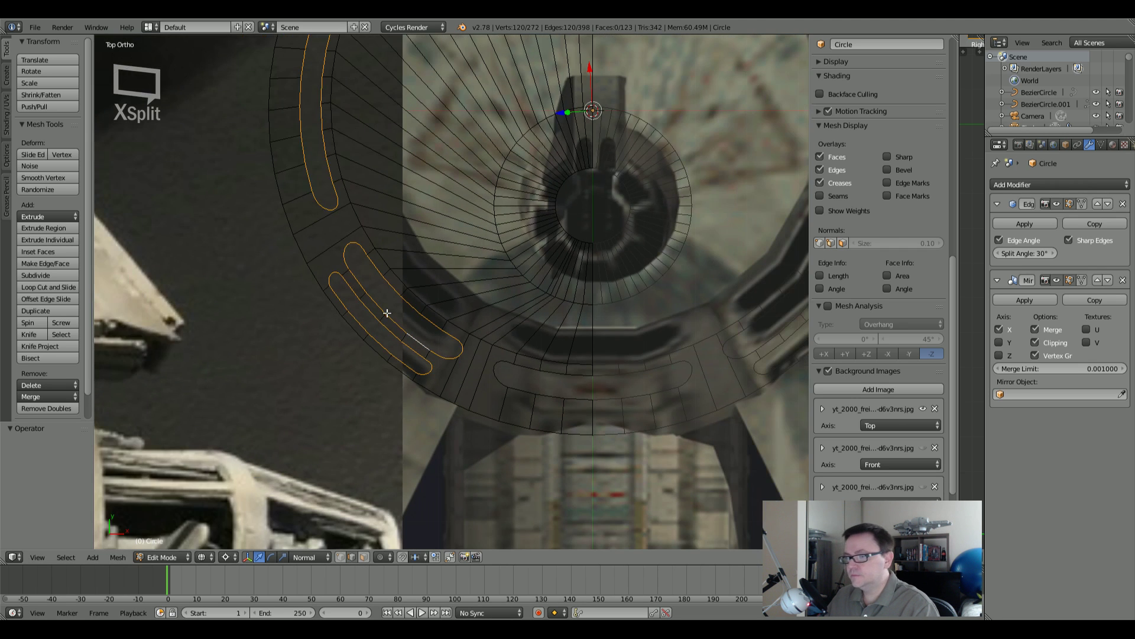
Step: Add the rounded outline of the opening that crosses the mirror line below the dome's centre to the edge selection
scroll(348, 280, up, 4)
alt+shift+right_click(412, 324)
alt+shift+right_click(516, 328)
shift+right_click(528, 342)
alt+shift+right_click(447, 276)
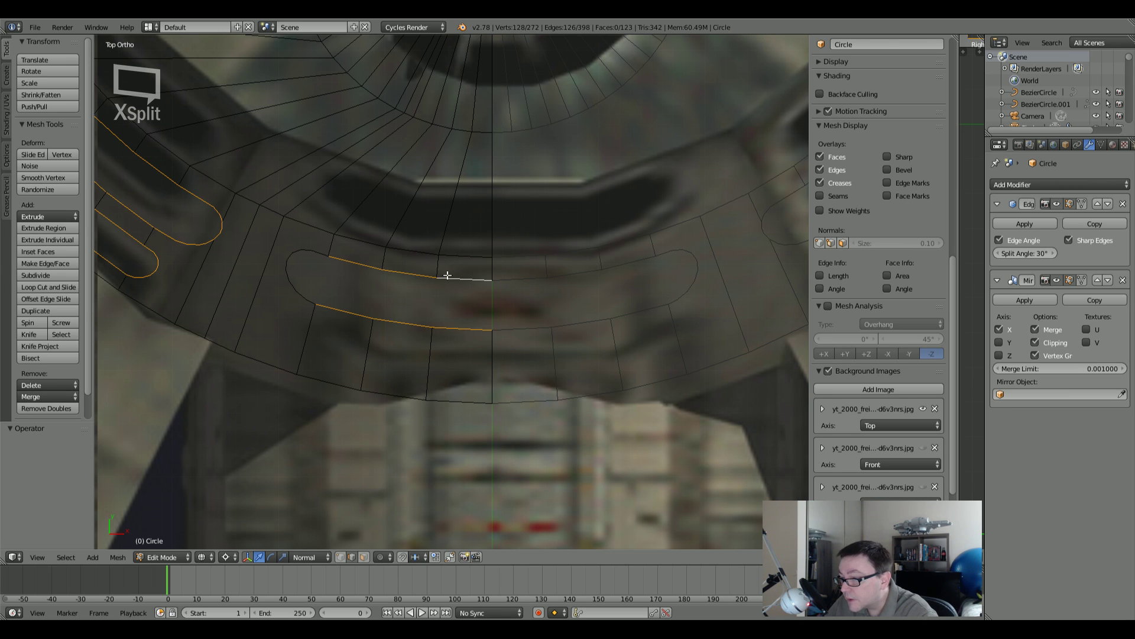
alt+shift+right_click(313, 251)
Step: Extrude all the selected window outlines in place, without any offset
scroll(468, 359, down, 3)
shift+middle_drag(420, 348, 462, 432)
mouse_move(469, 328)
shift+middle_down()
mouse_move(469, 374)
mouse_move(465, 348)
shift+middle_up()
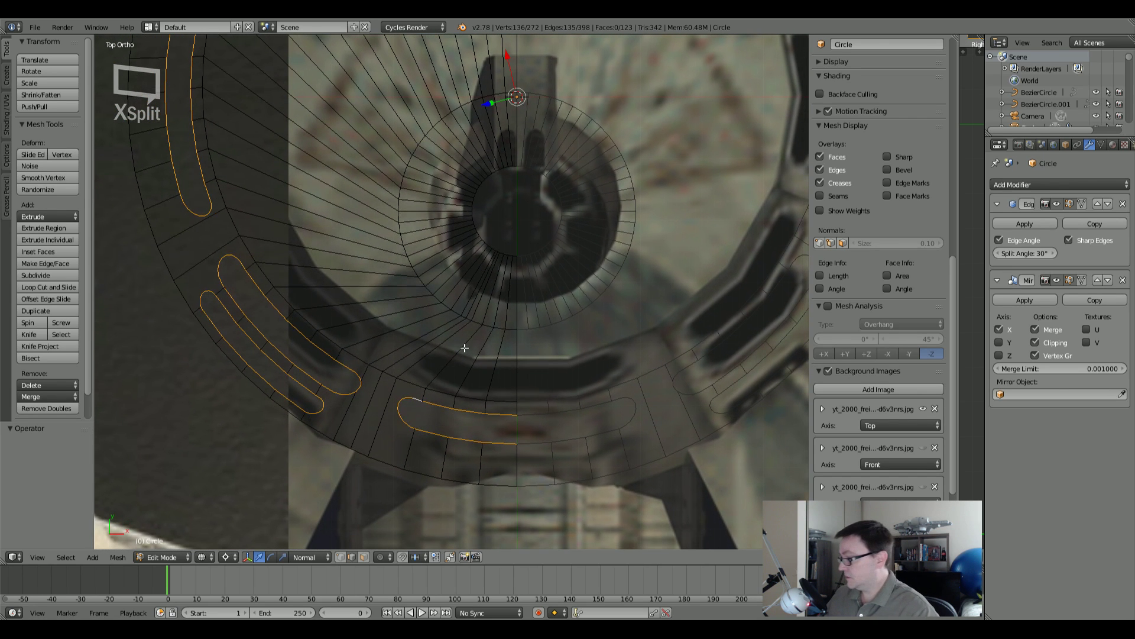
shift+middle_drag(429, 208, 396, 320)
scroll(427, 282, down, 2)
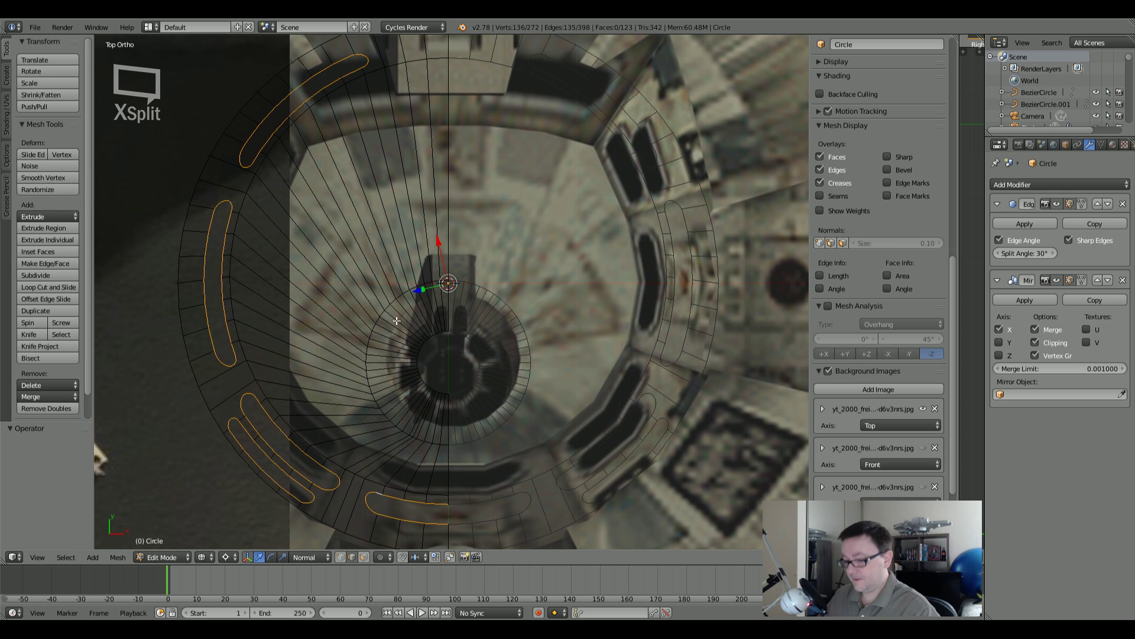
key(e)
right_click(421, 208)
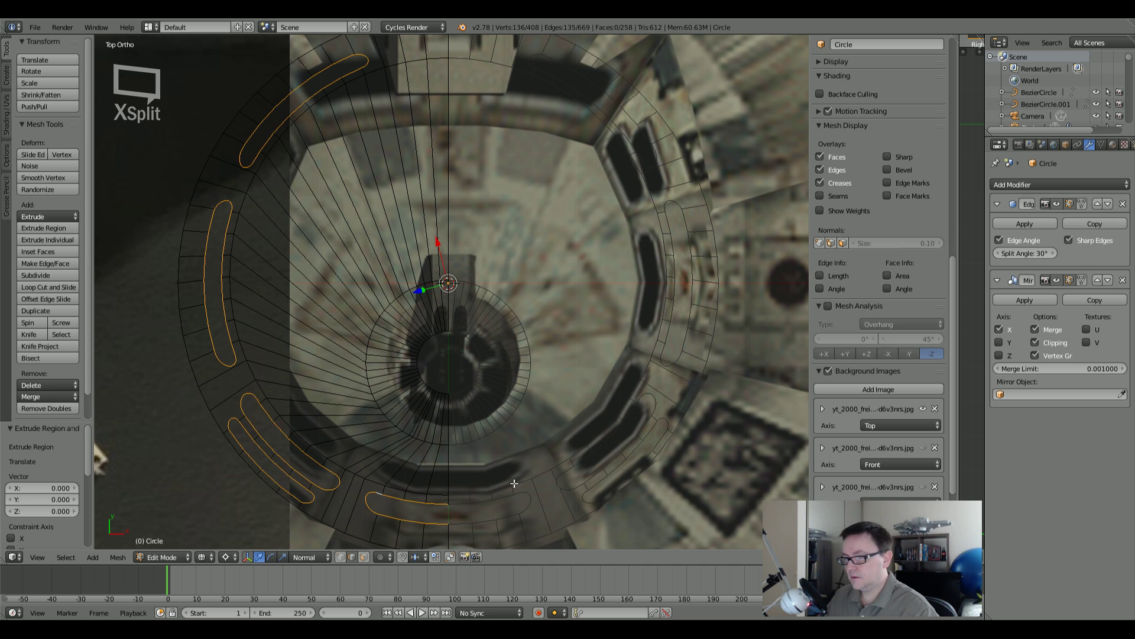
key(s)
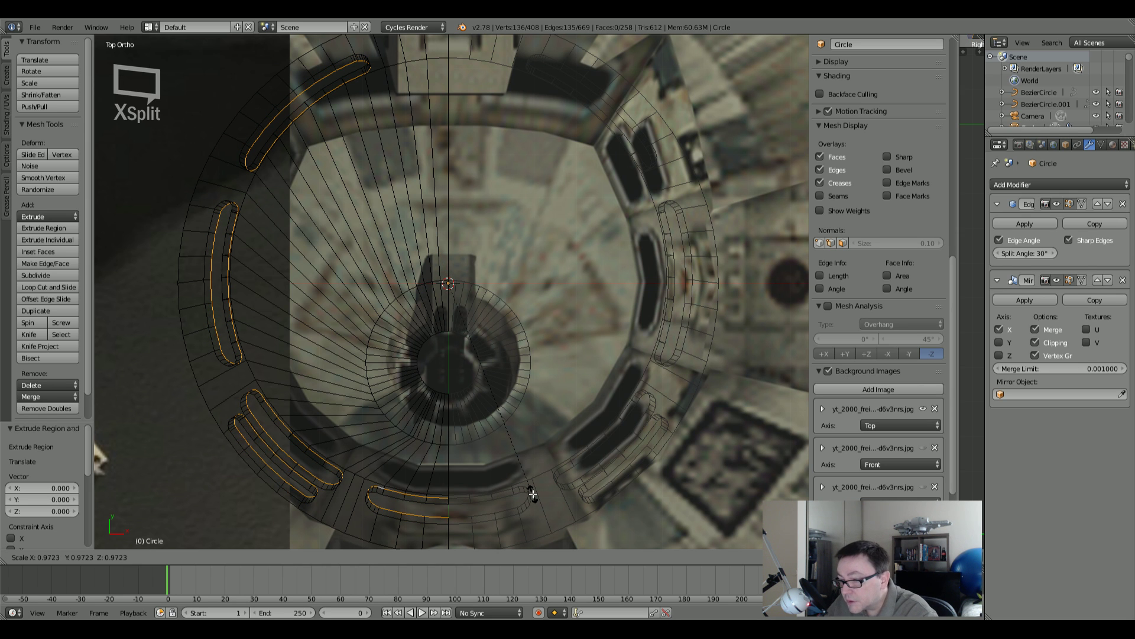
click(532, 494)
Step: In solid shading, try scaling the extruded window outlines uniformly to 0.961 and check their depth from the side
key(z)
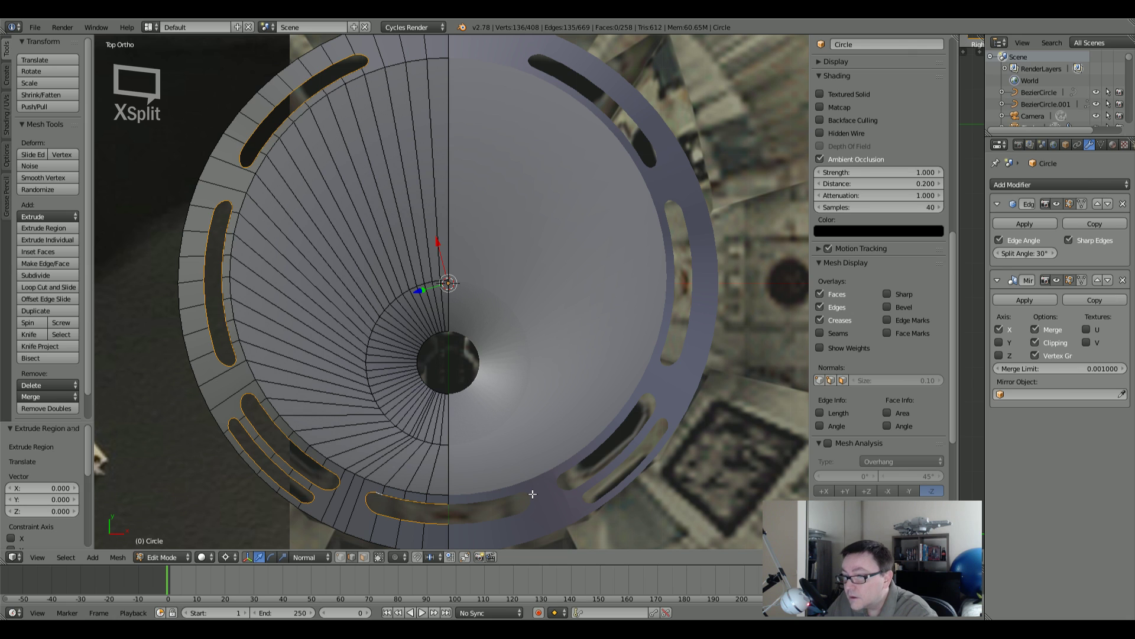
scroll(379, 487, up, 1)
shift+middle_drag(380, 485, 426, 440)
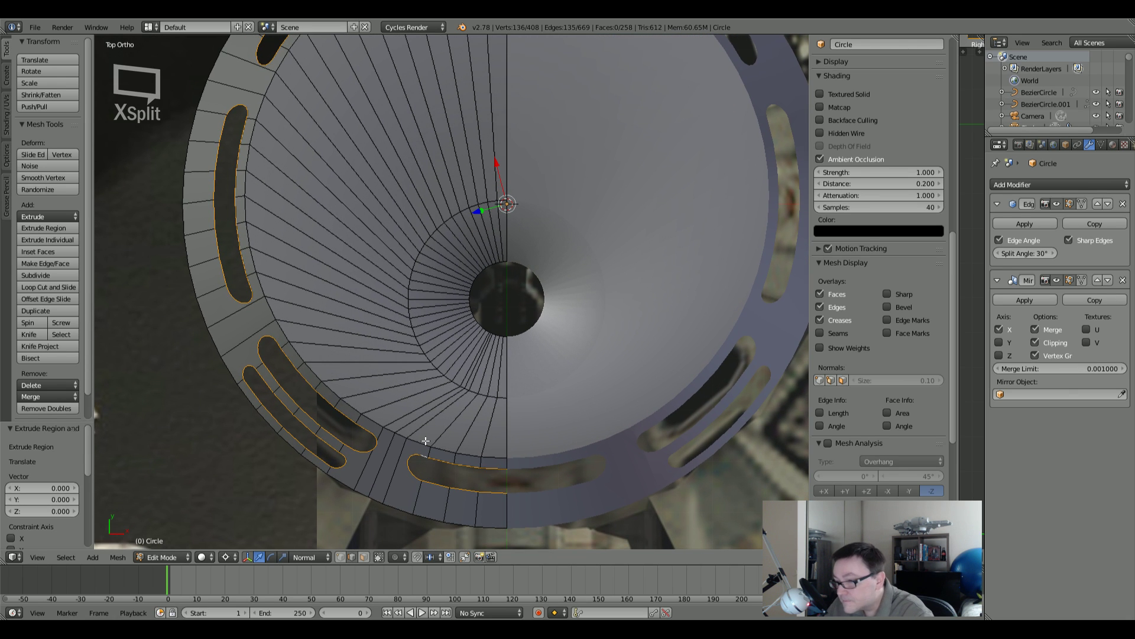
key(s)
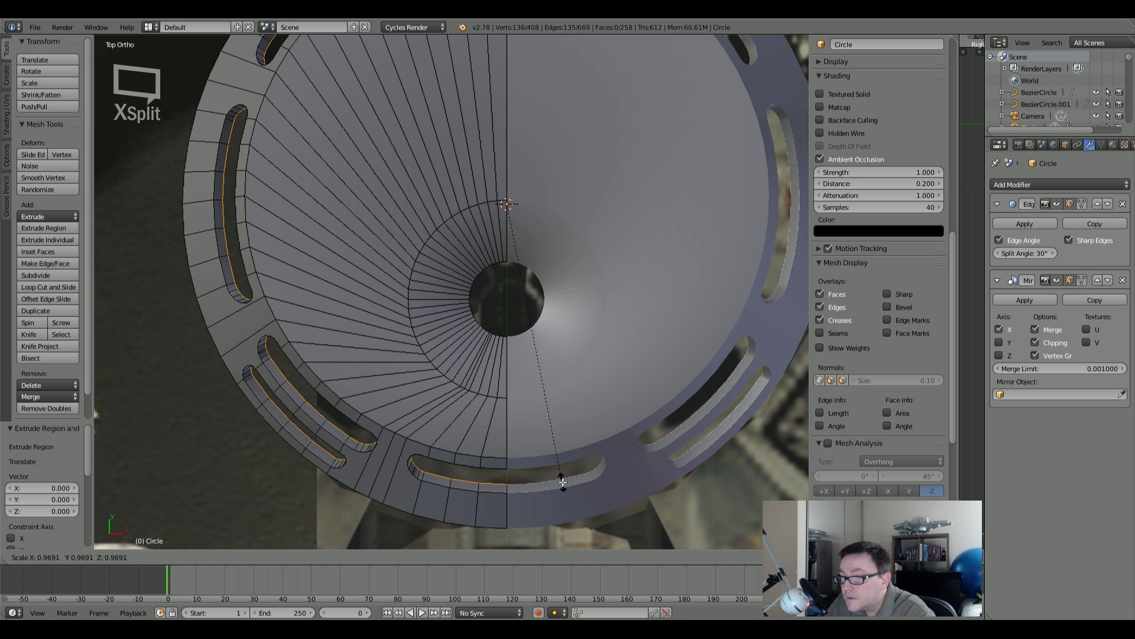
click(563, 455)
middle_drag(562, 455, 583, 378)
scroll(583, 378, down, 4)
middle_drag(519, 394, 502, 367)
scroll(464, 310, up, 5)
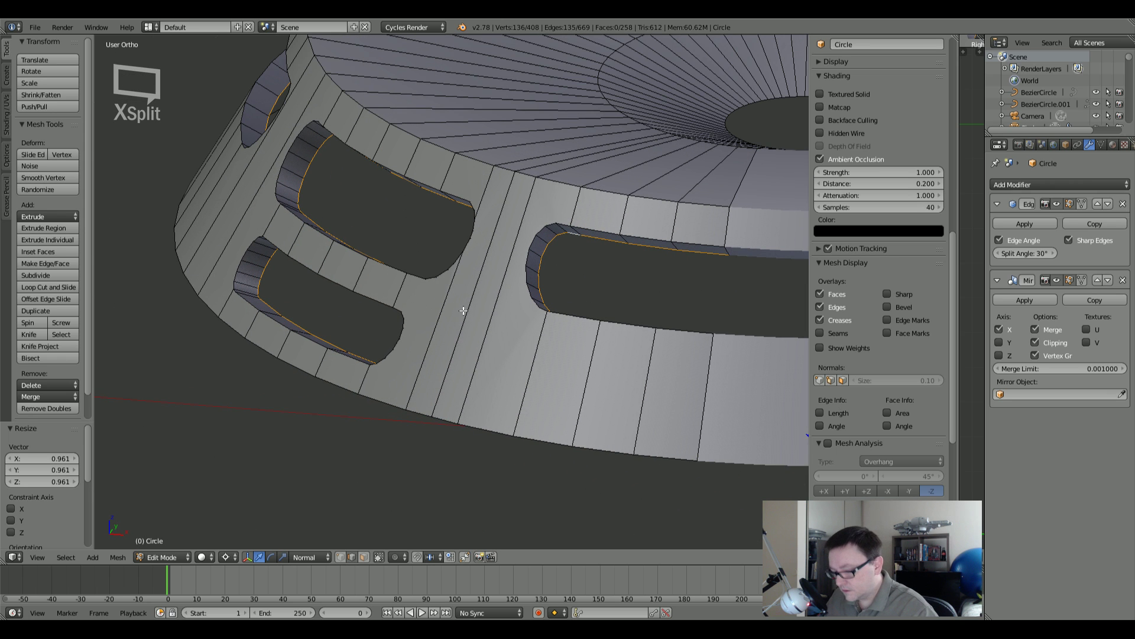
Step: Try to move the scaled window outlines vertically along the global Z axis
key(g)
key(z)
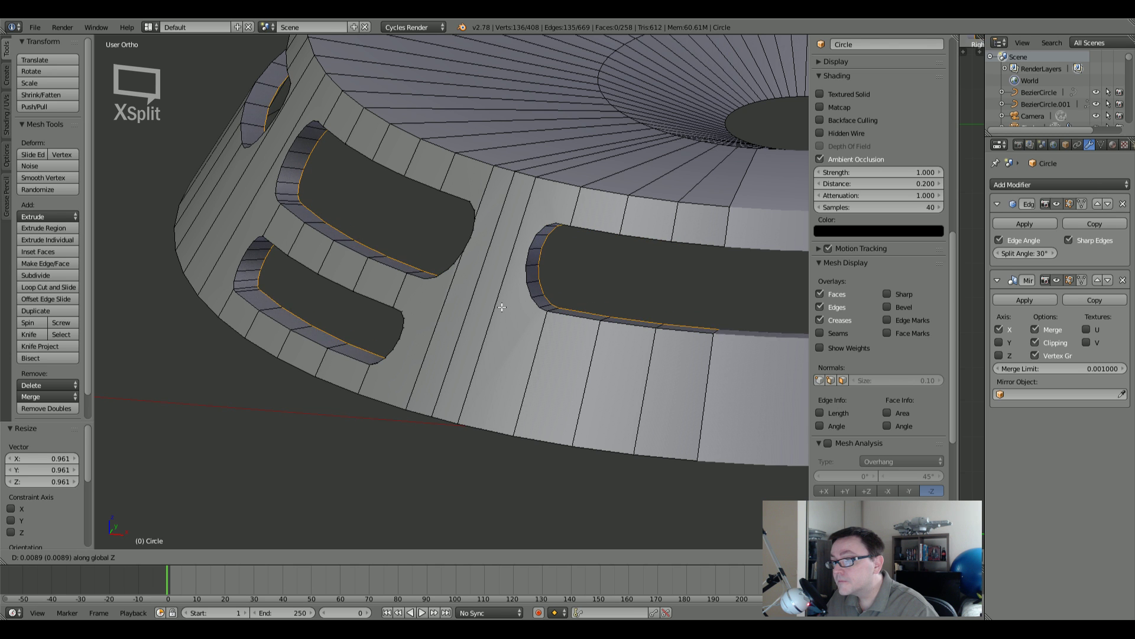
key(Escape)
Step: From the top view, scale the extruded window outlines inward to about 0.95 with the Z axis locked
key(KP_7)
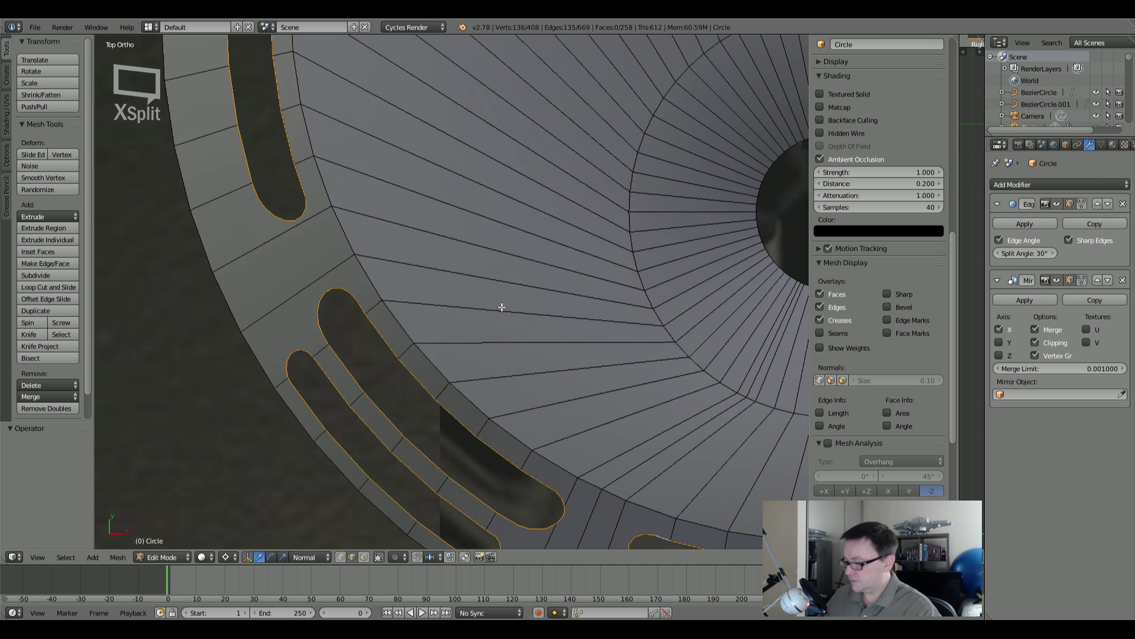
scroll(501, 307, down, 8)
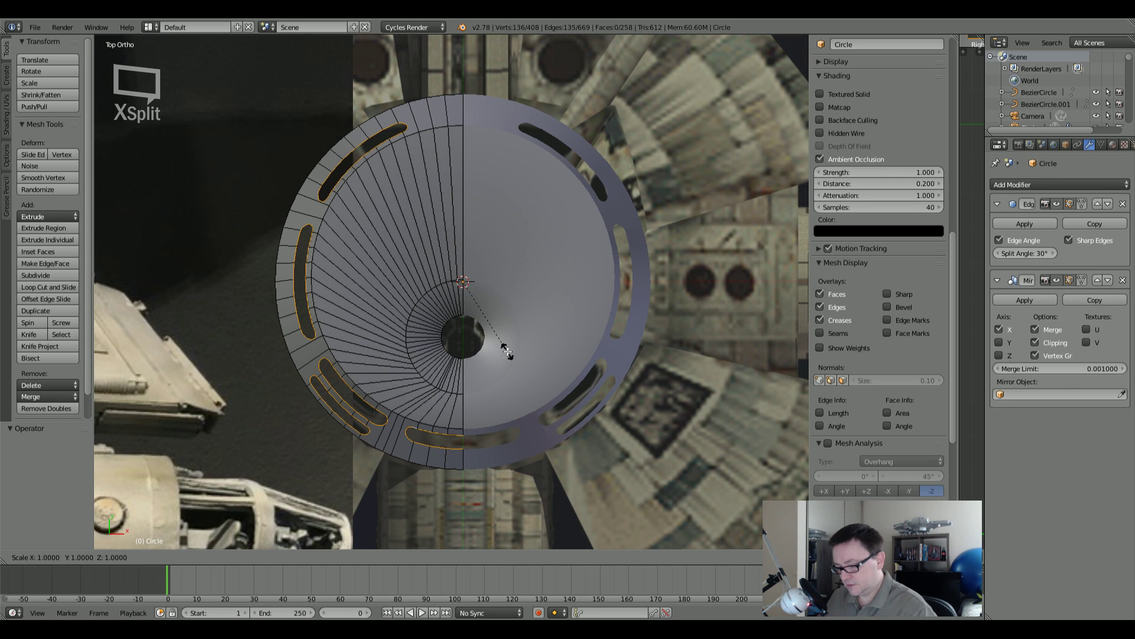
key(shift+x)
key(shift+z)
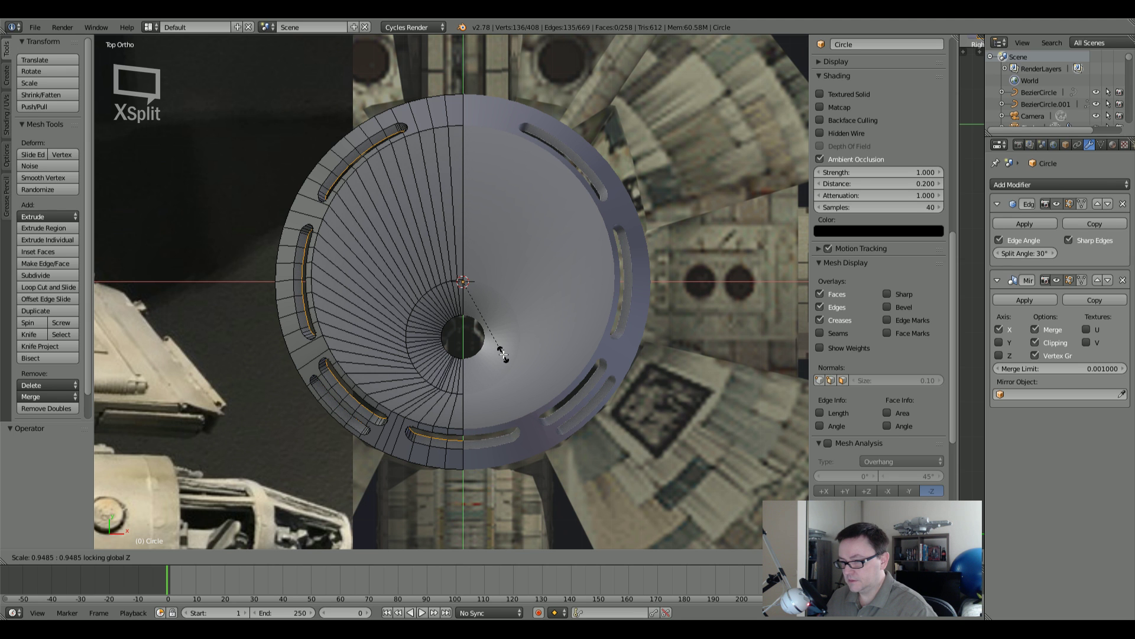
click(502, 354)
Step: Leave Edit Mode and examine the recessed window openings around the dome from an angled view
middle_drag(502, 403, 475, 279)
key(Tab)
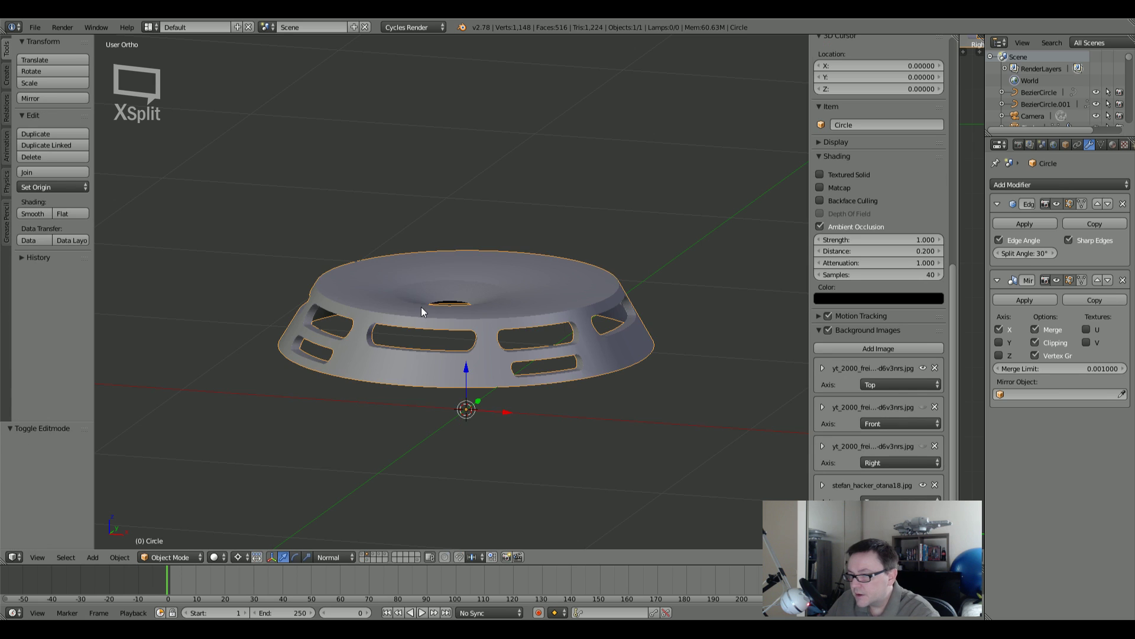
scroll(421, 307, up, 2)
middle_drag(388, 328, 349, 352)
key(Tab)
scroll(363, 309, down, 4)
key(Tab)
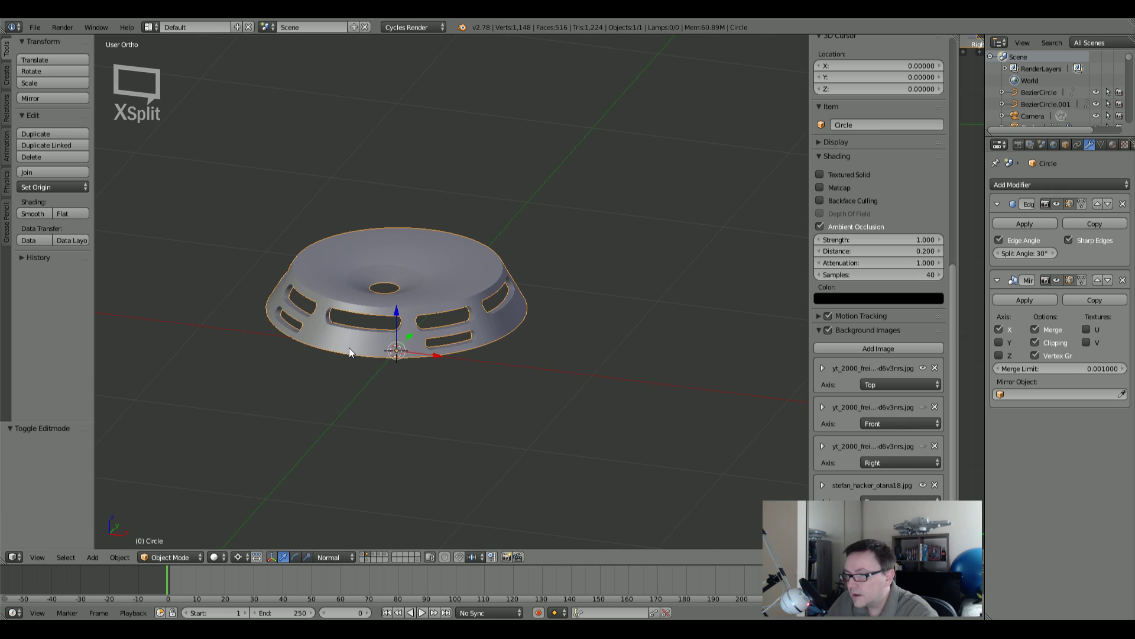
Step: Deselect the dome, switch to the layer holding the original hull mesh, and open Circle.021 in Edit Mode
key(a)
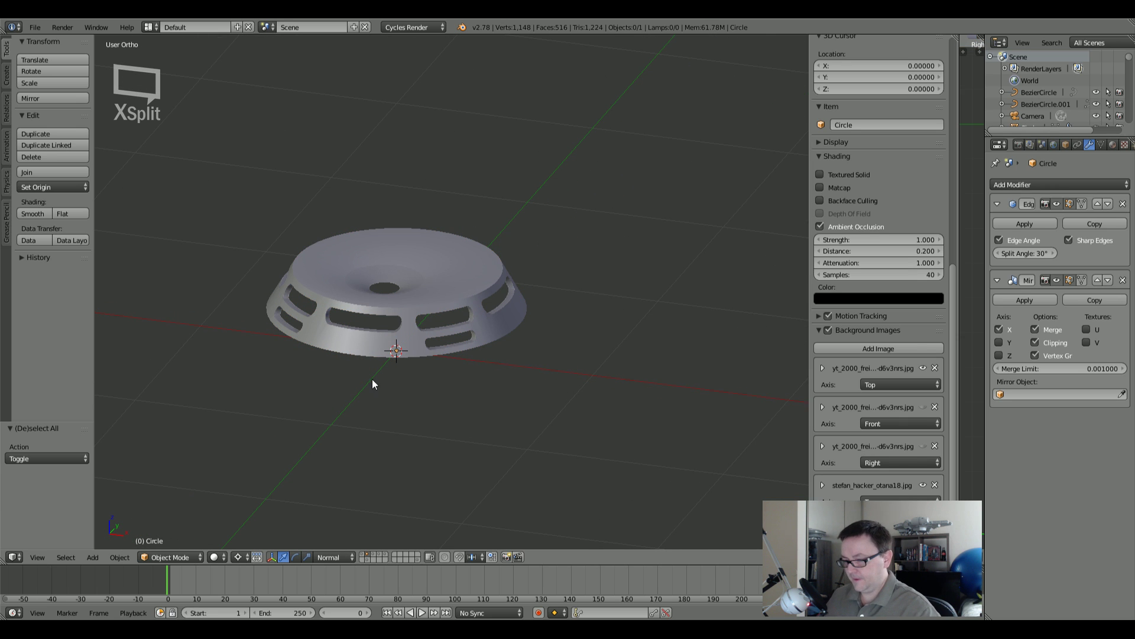
click(367, 556)
right_click(528, 393)
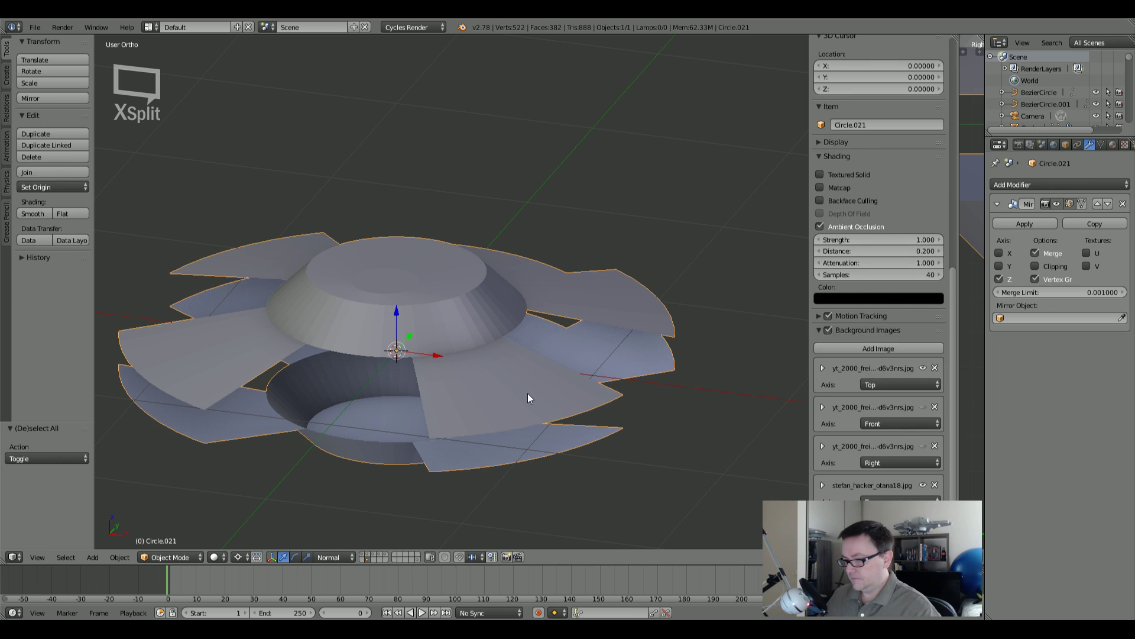
key(Tab)
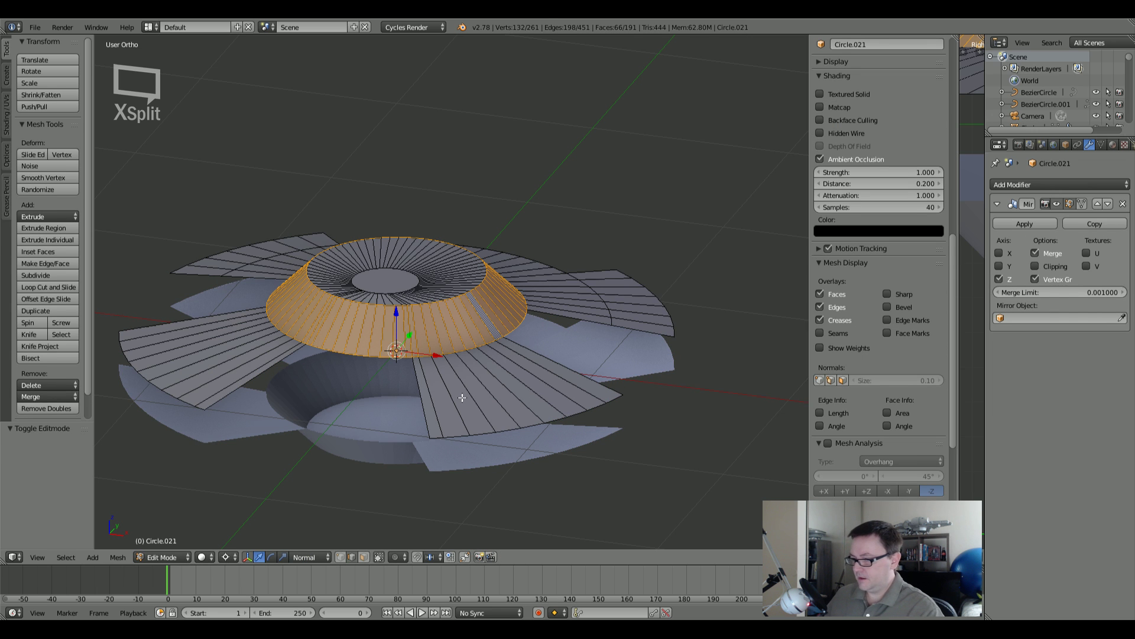
Step: In wireframe top view with vertex selection, select all vertices outside the central dome's base ring and delete them
key(KP_7)
key(z)
key(a)
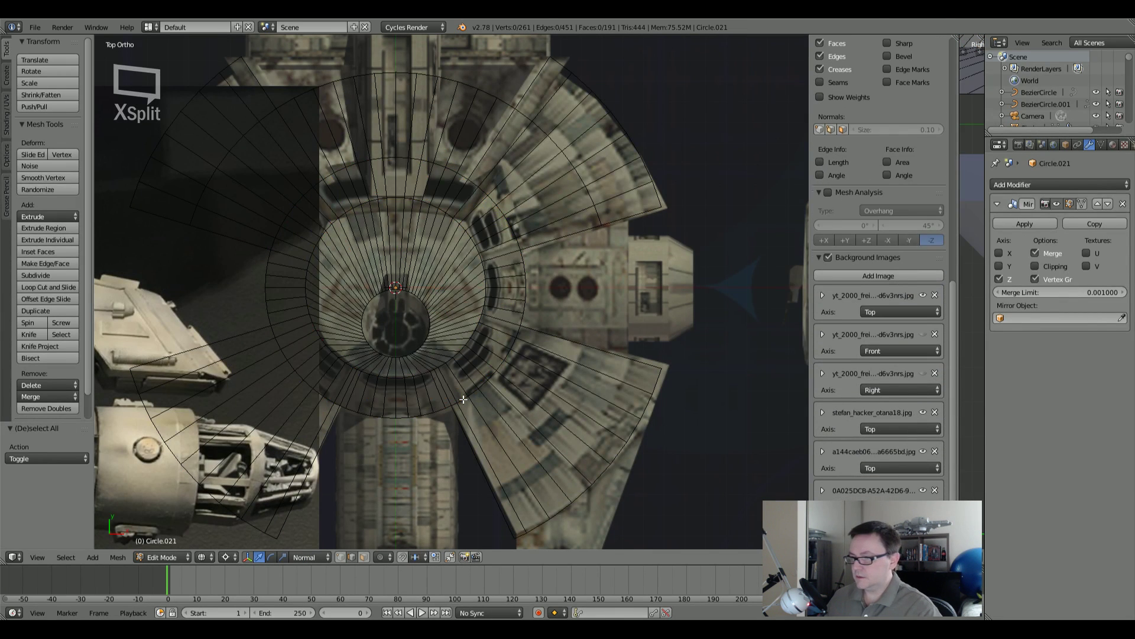
scroll(472, 405, down, 3)
key(a)
scroll(453, 355, up, 3)
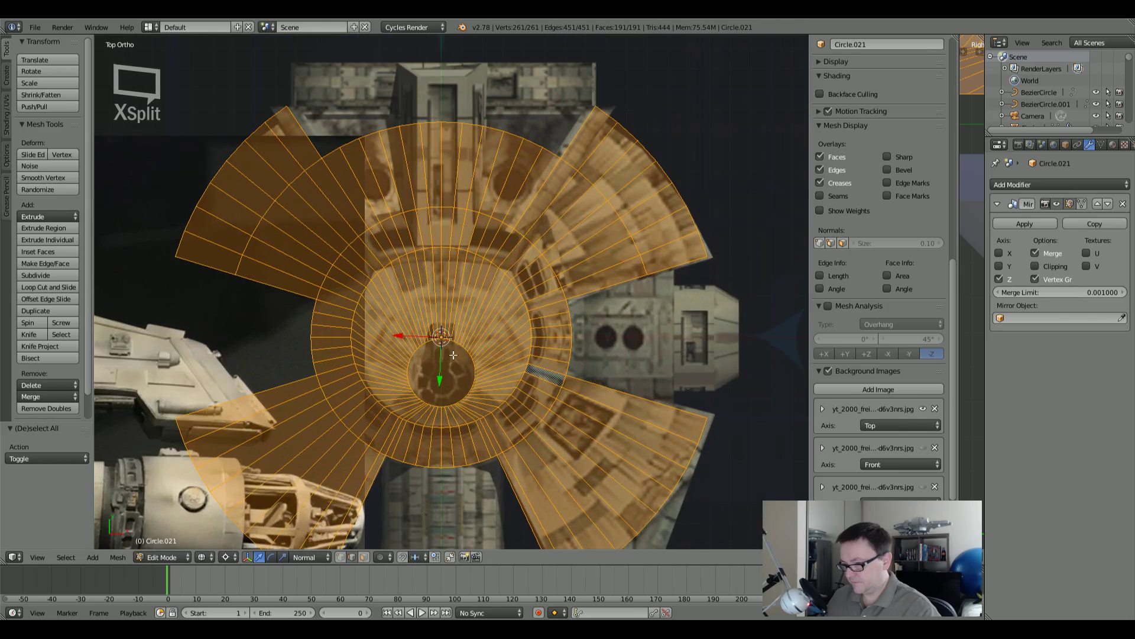
shift+click(339, 557)
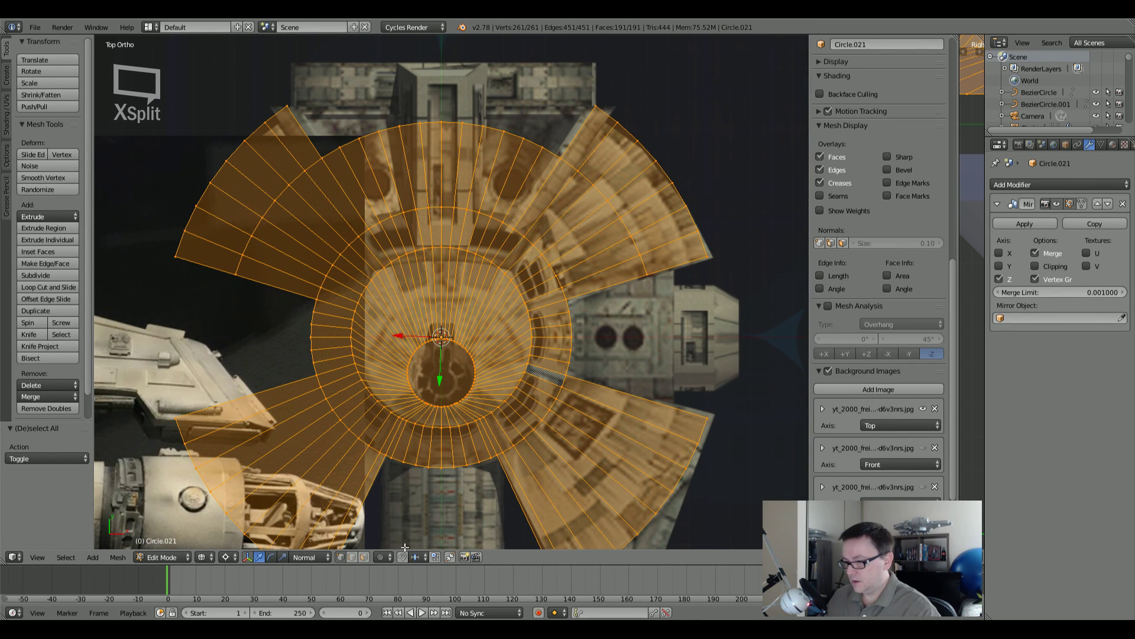
key(c)
middle_drag(440, 334, 443, 342)
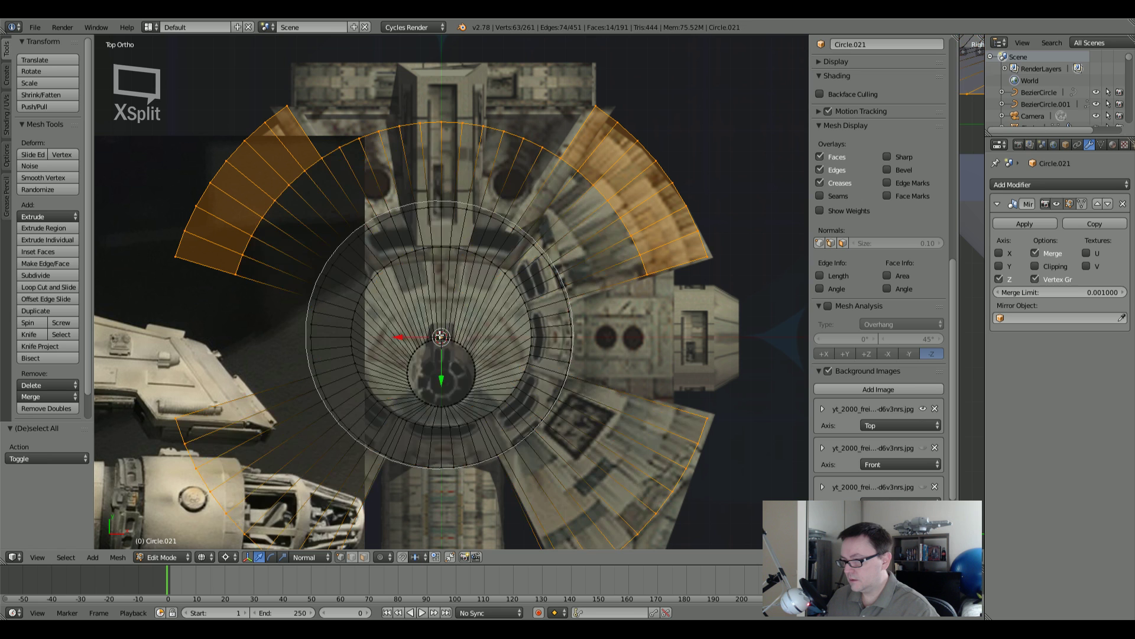
right_click(443, 342)
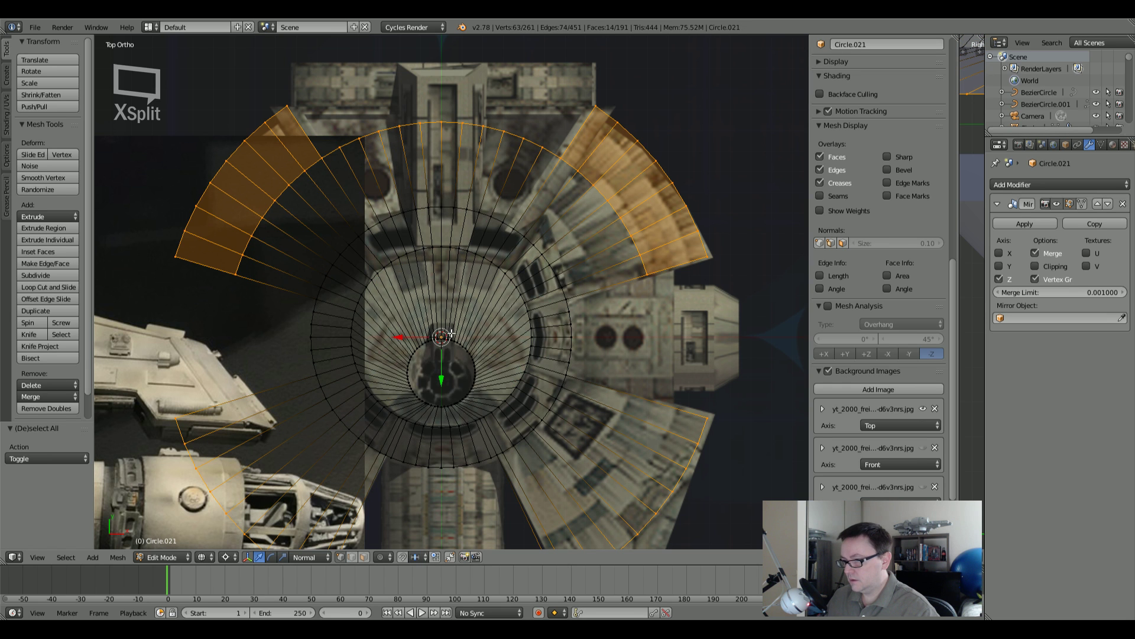
key(x)
click(411, 264)
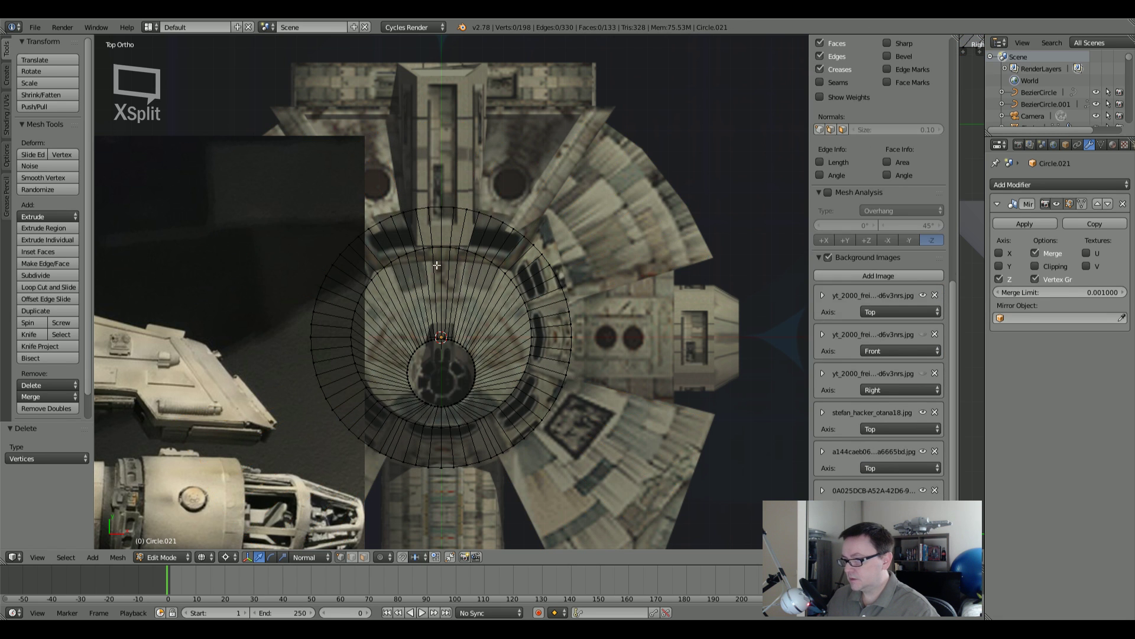
Step: In solid shading, select all faces of the dome's top and delete them, keeping only the sloped ring
key(z)
mouse_move(438, 266)
middle_down()
mouse_move(472, 285)
mouse_move(455, 296)
mouse_move(432, 284)
mouse_move(417, 307)
middle_up()
scroll(384, 339, up, 4)
alt+right_click(403, 375)
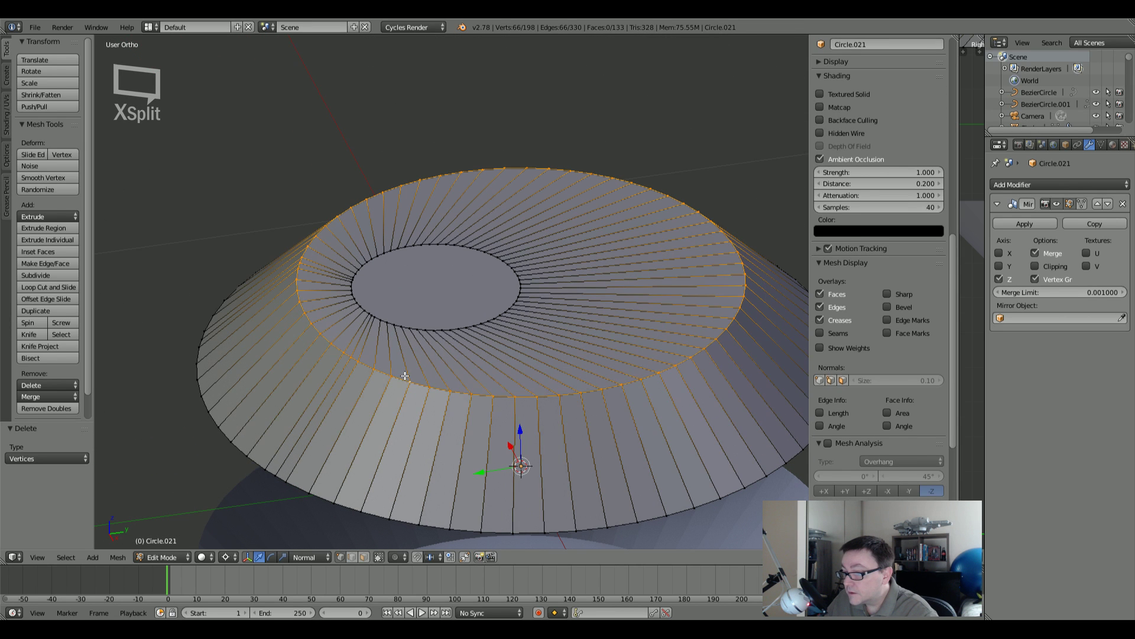
key(a)
key(c)
mouse_move(432, 312)
mouse_down()
mouse_move(414, 277)
mouse_move(461, 274)
mouse_up()
right_click(440, 270)
key(ctrl+KP_Add)
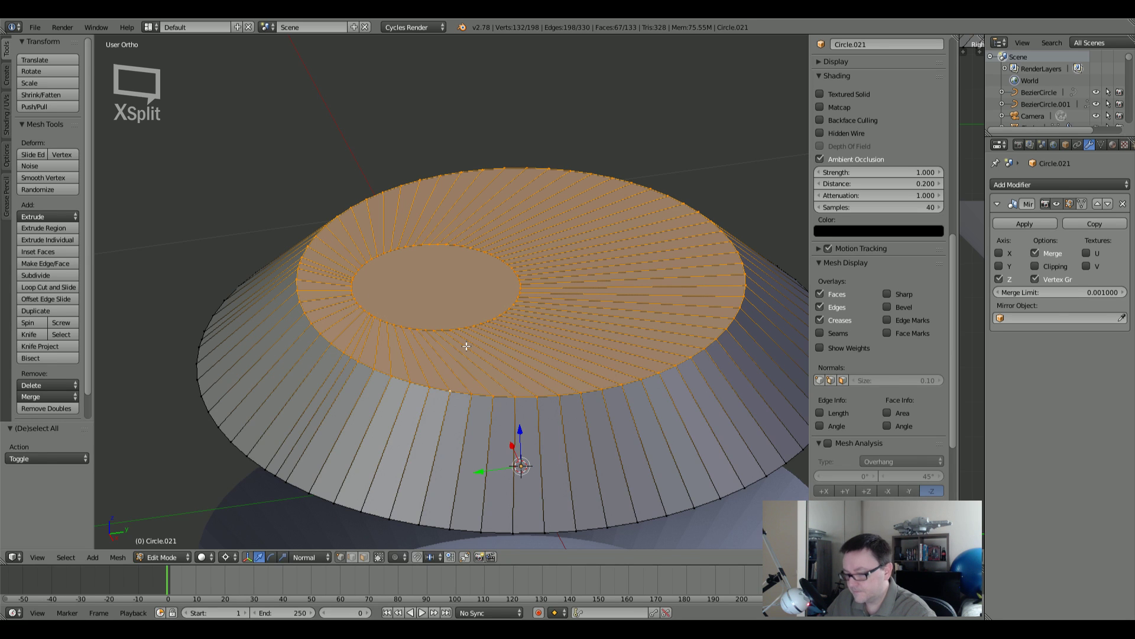
key(x)
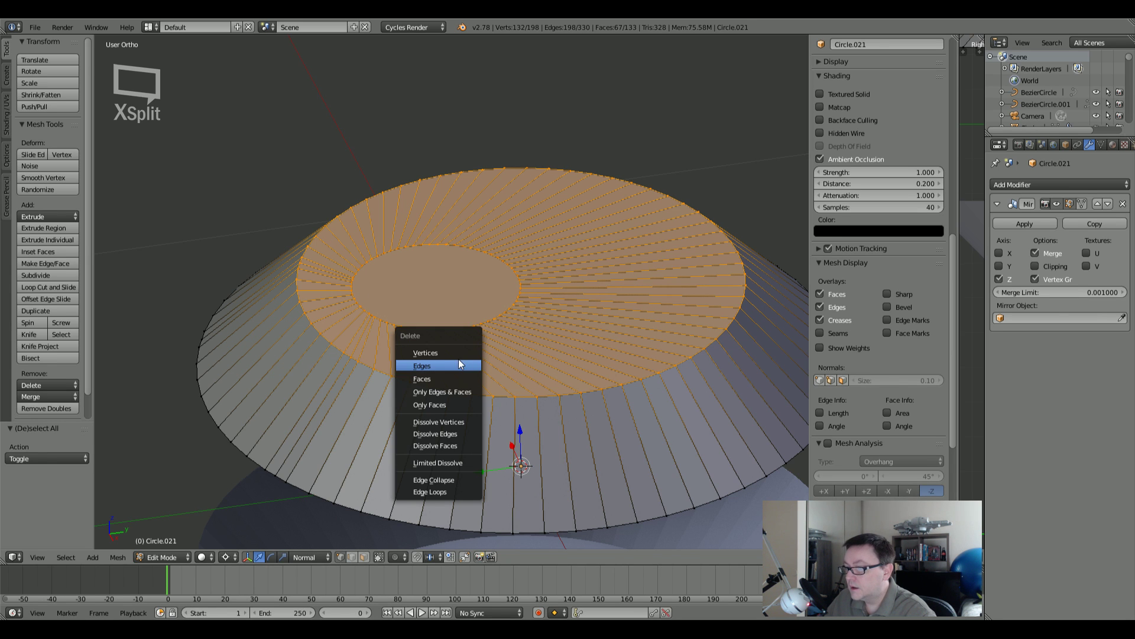
click(448, 372)
Step: Return to Object Mode and remove the Mirror modifier from the sloped ring
middle_drag(448, 372, 576, 374)
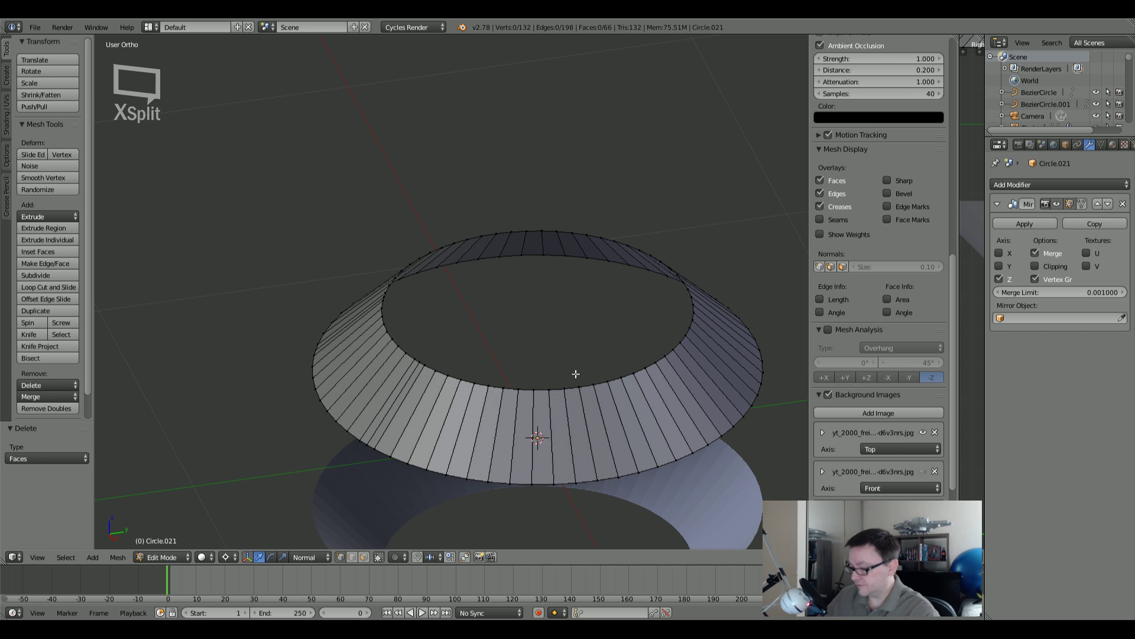
scroll(576, 374, down, 3)
key(Tab)
key(Tab)
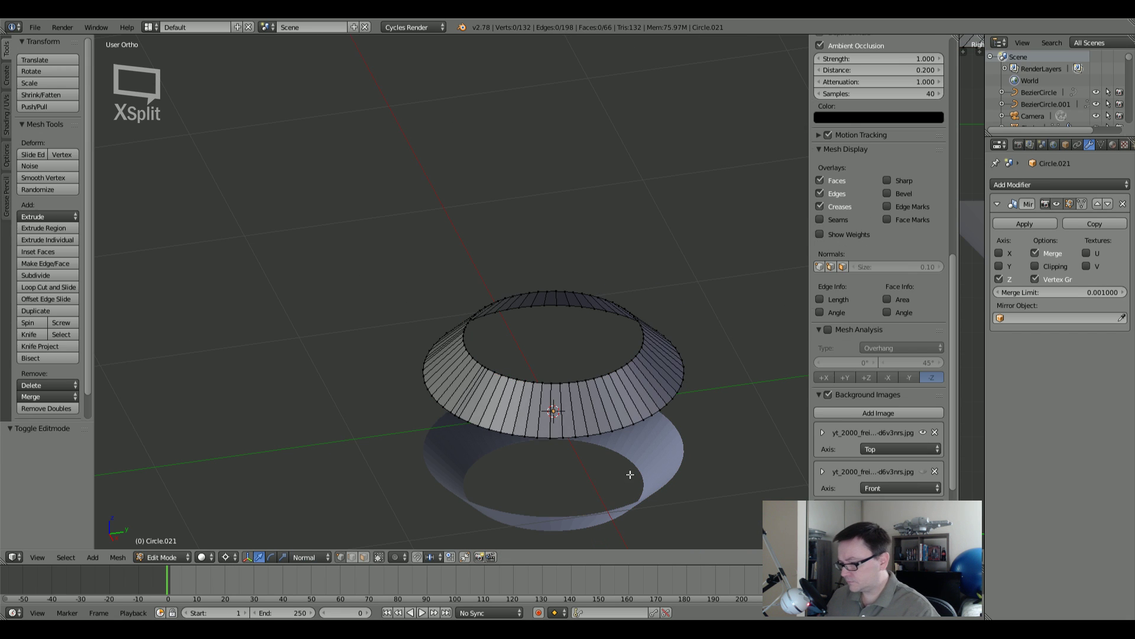
key(Tab)
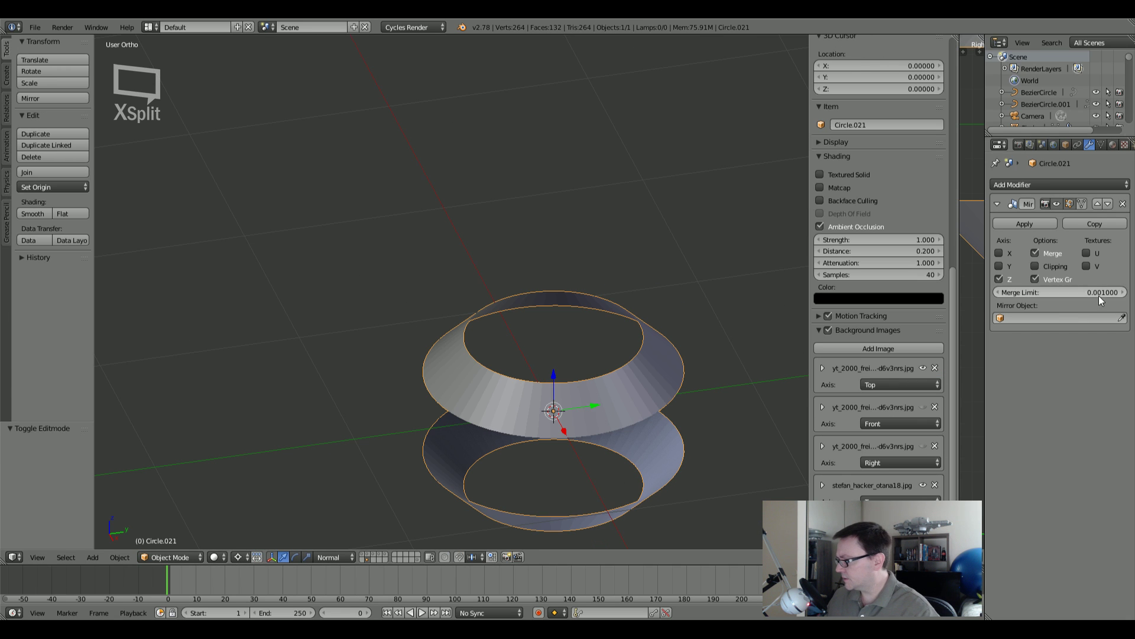
click(1123, 204)
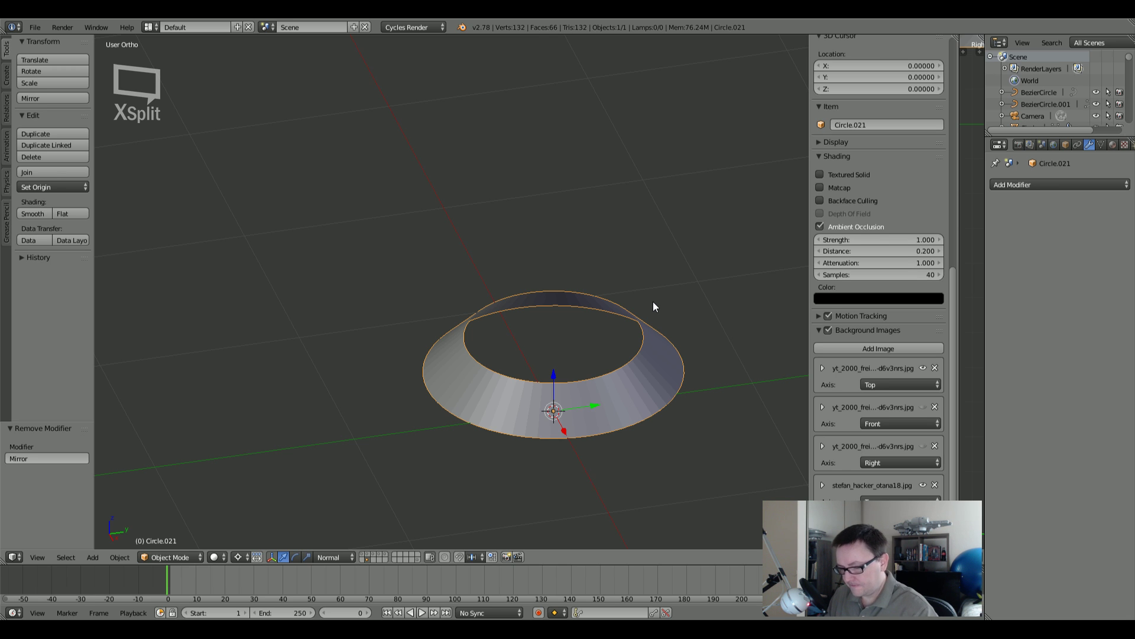
Step: Move the sloped ring to layer 2 and show that layer with the windowed dome
key(m)
key(2)
key(Return)
key(2)
shift+middle_drag(652, 302, 606, 262)
Step: Enter Edit Mode on the sloped ring and, in right view, select its upper edge loop
key(Tab)
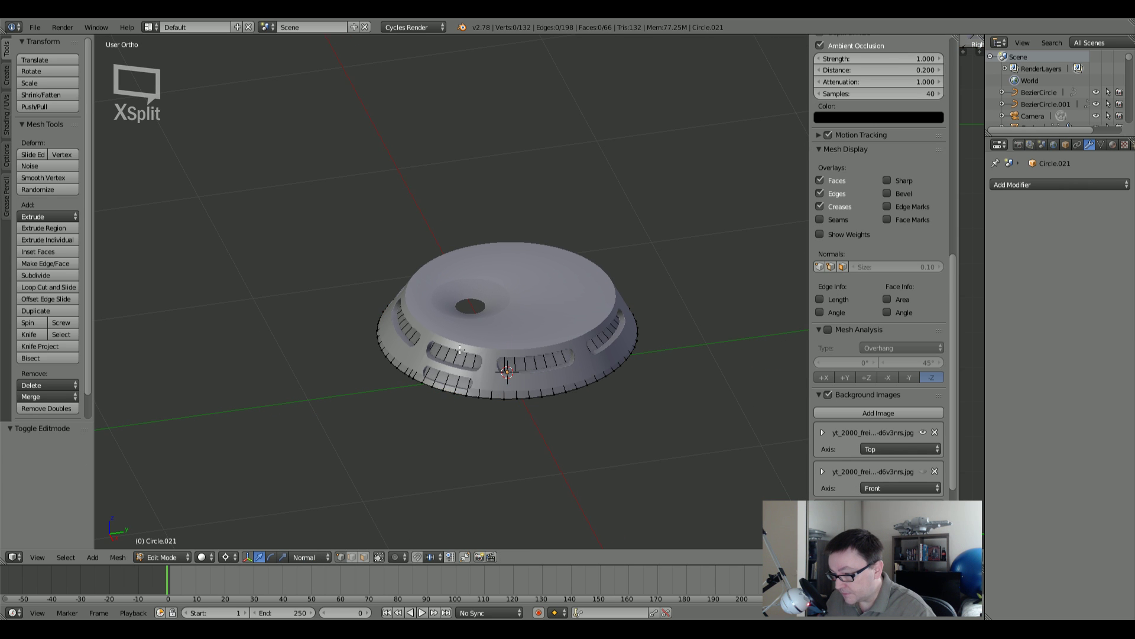
key(a)
key(KP_3)
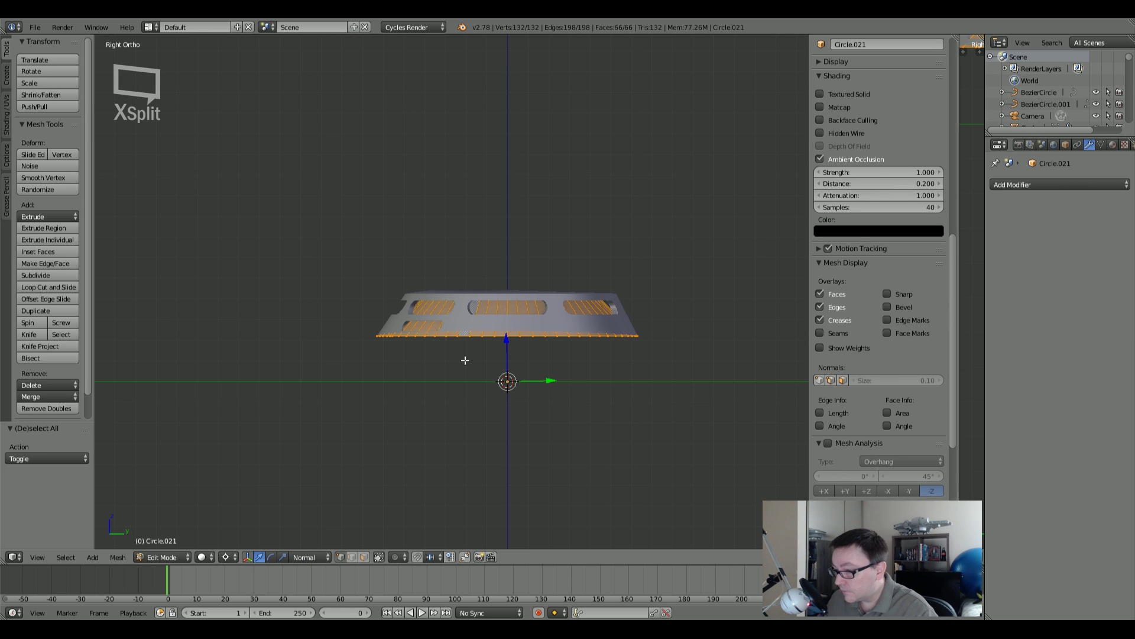
scroll(443, 358, up, 5)
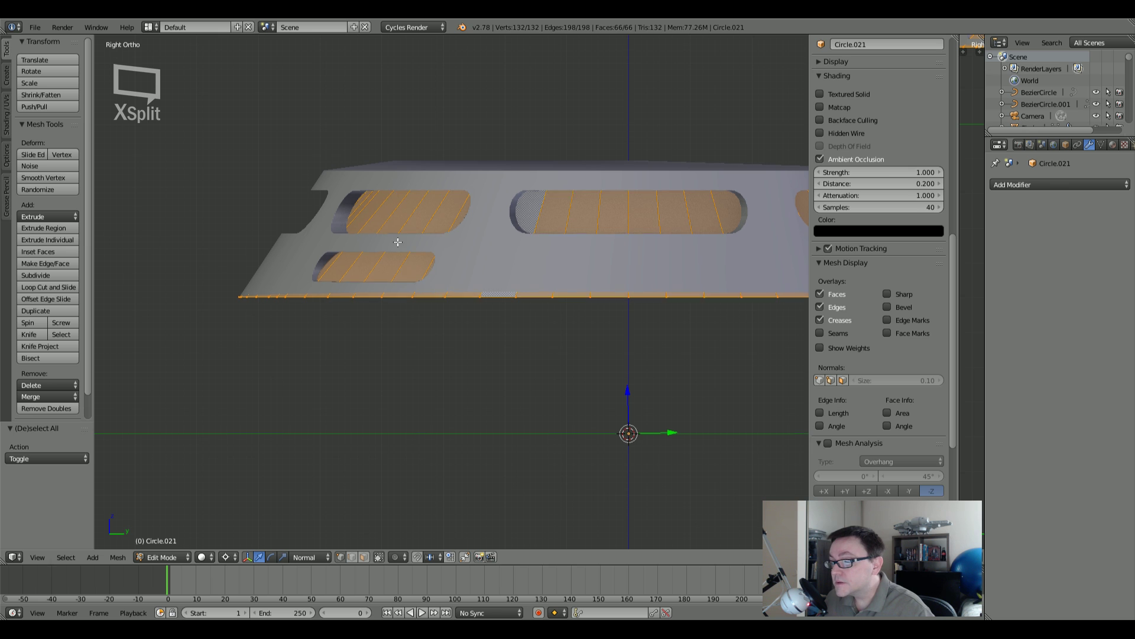
shift+middle_drag(407, 271, 378, 303)
scroll(302, 309, up, 2)
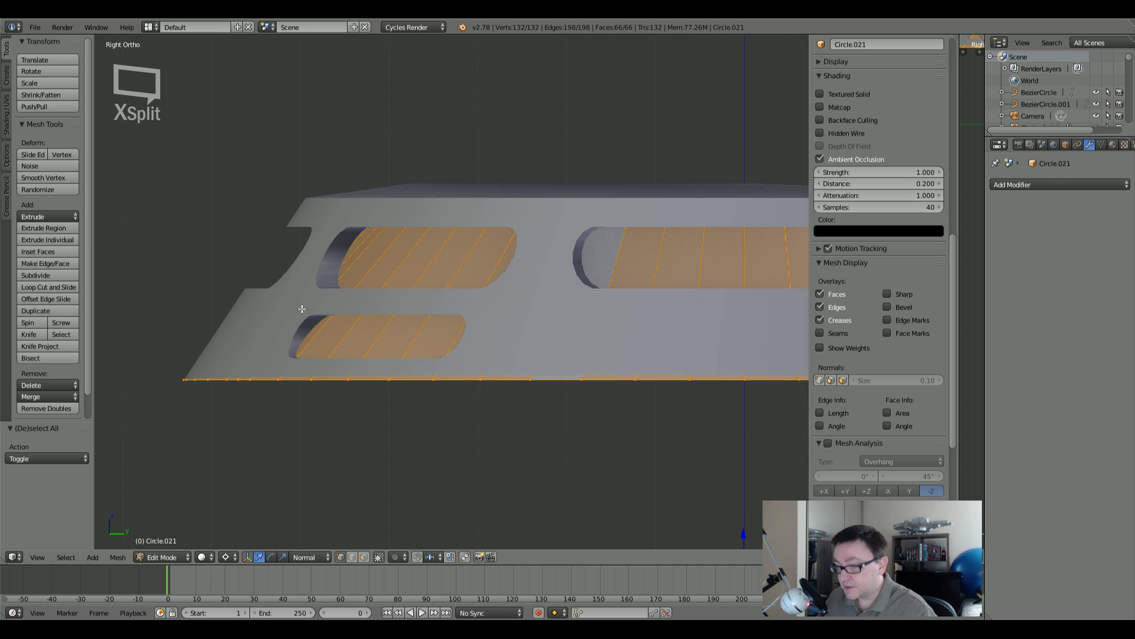
key(z)
alt+click(452, 208)
key(z)
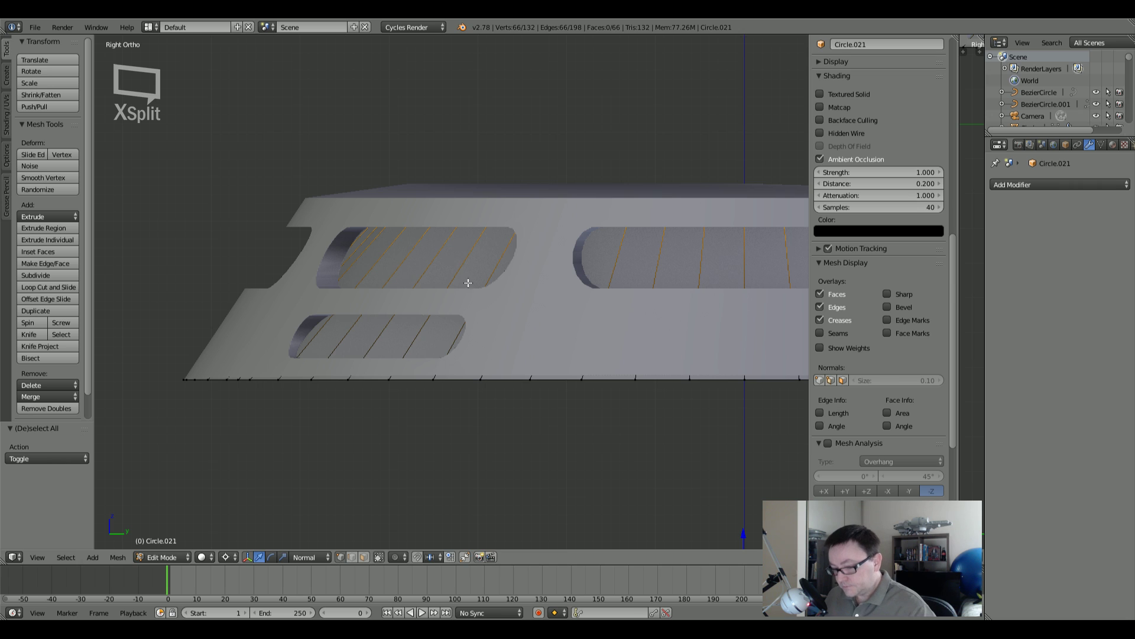
Step: Change the pivot point from the 3D cursor to the centre of the selected edge loop
click(225, 557)
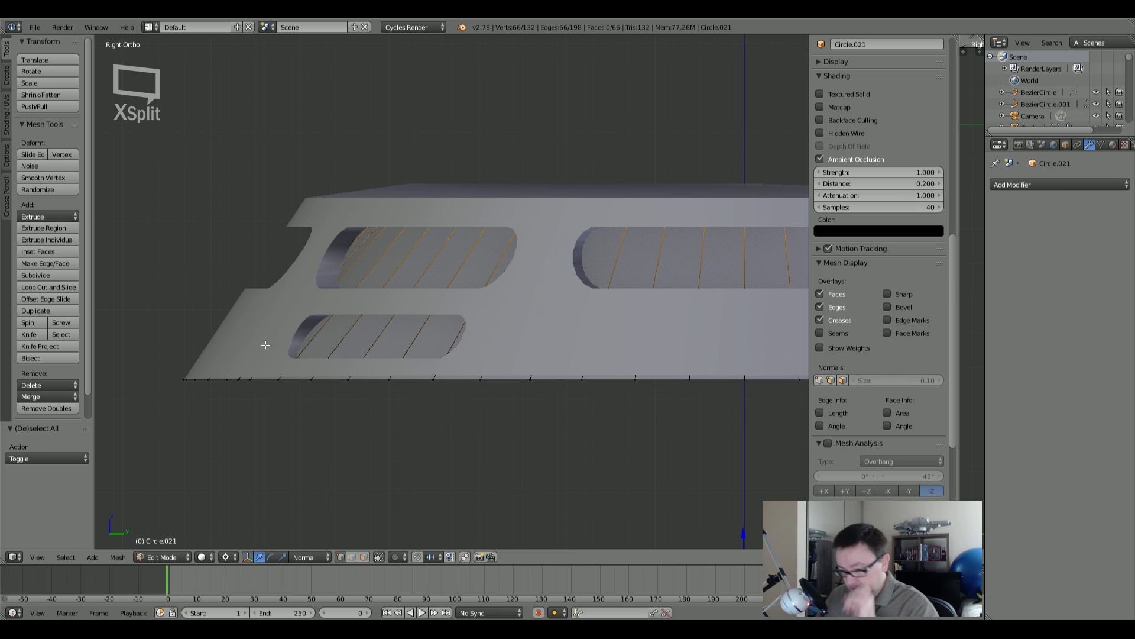
click(226, 559)
click(238, 503)
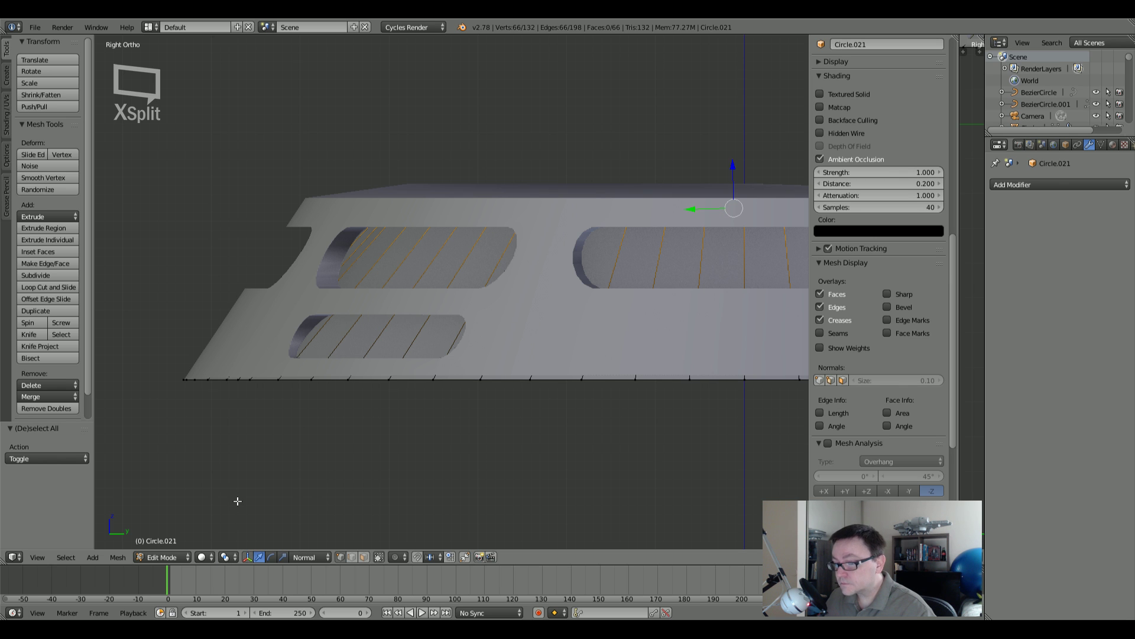
Step: Try to widen the ring's upper edge loop by scaling it by about 1.148 and by 1.003
key(s)
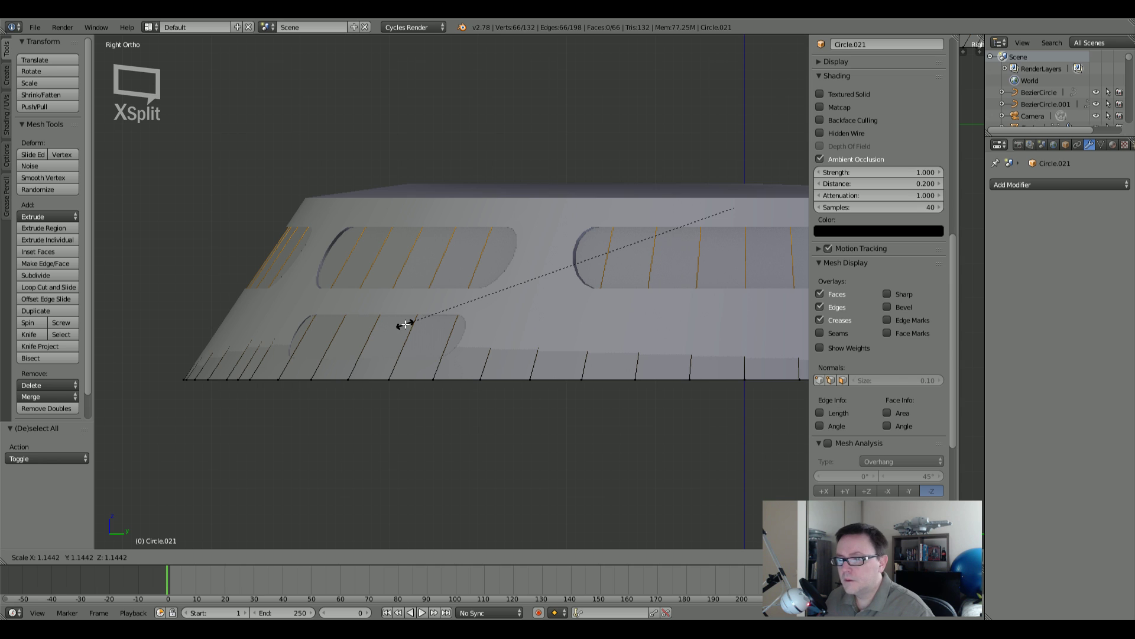
click(405, 324)
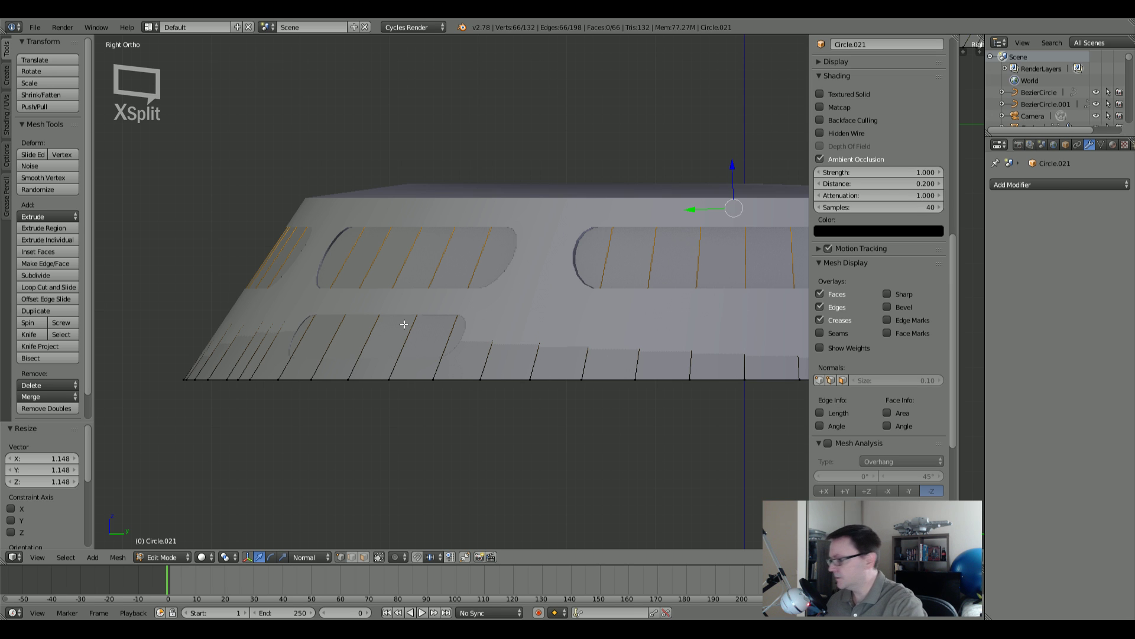
key(s)
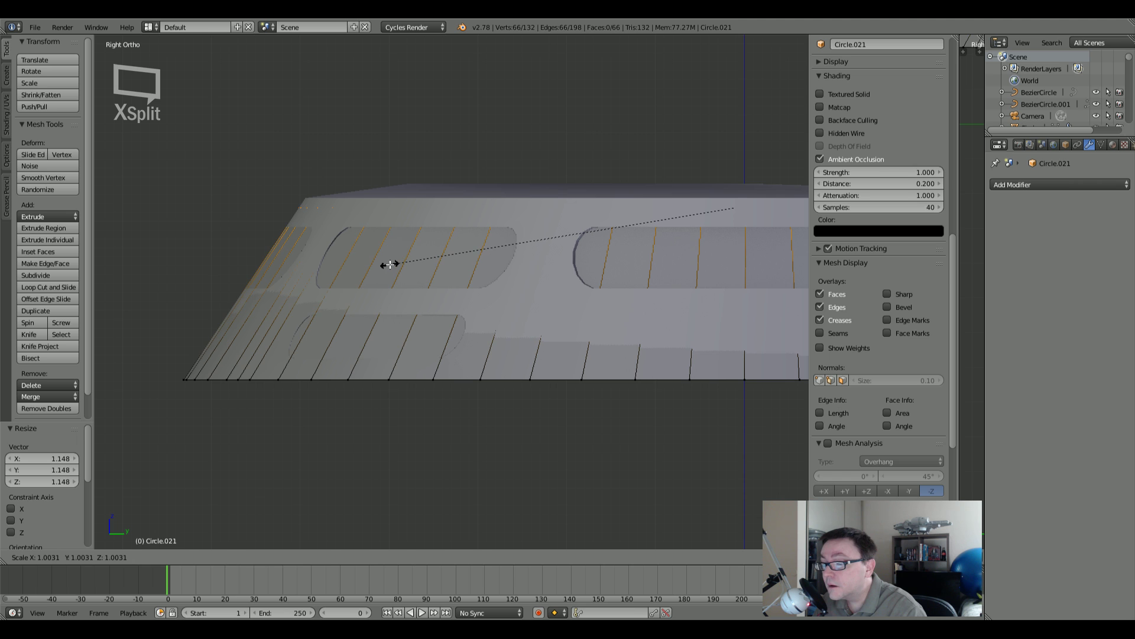
click(390, 264)
Step: Try to lower the upper edge loop by about 0.016 along Z and scale it by about 1.023
key(z)
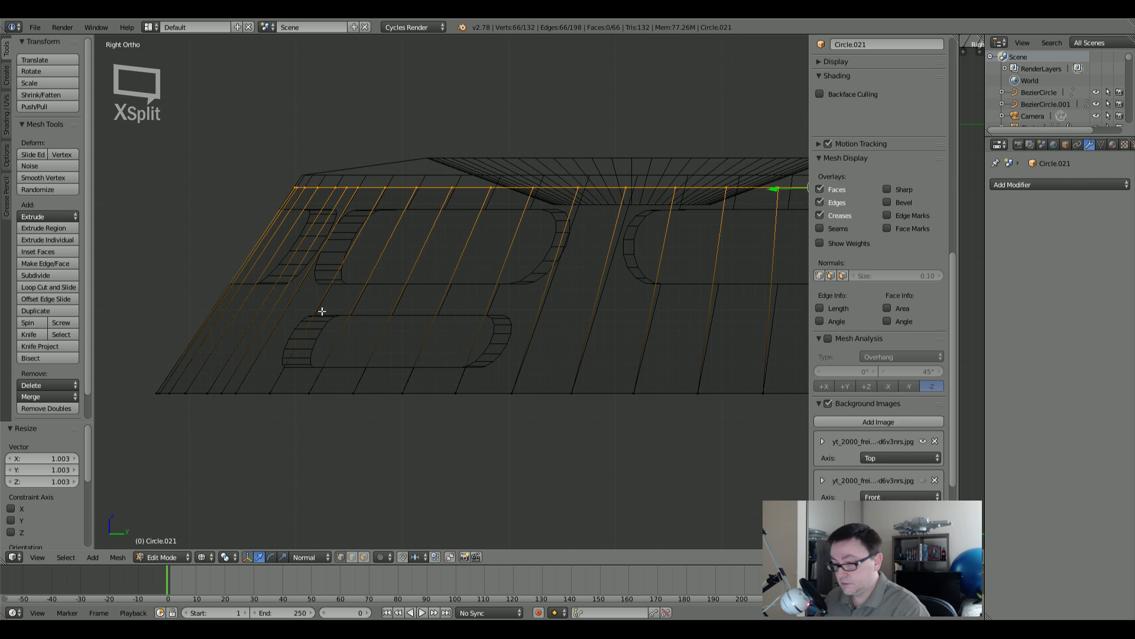
scroll(242, 393, up, 2)
key(z)
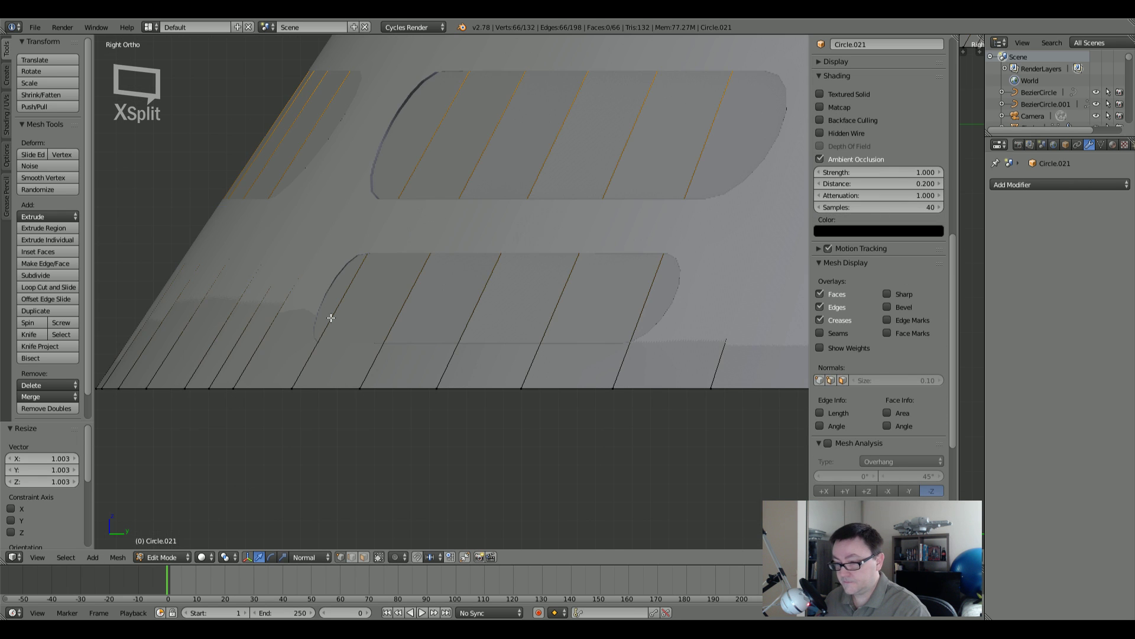
shift+middle_drag(370, 224, 327, 456)
scroll(360, 283, up, 2)
key(z)
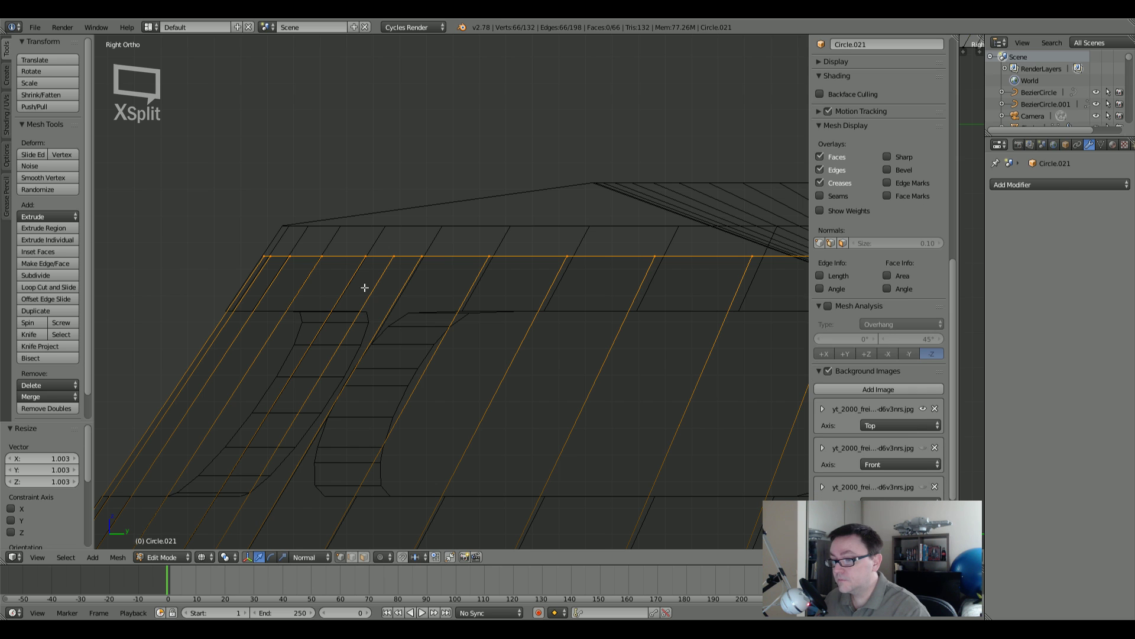
key(g)
key(z)
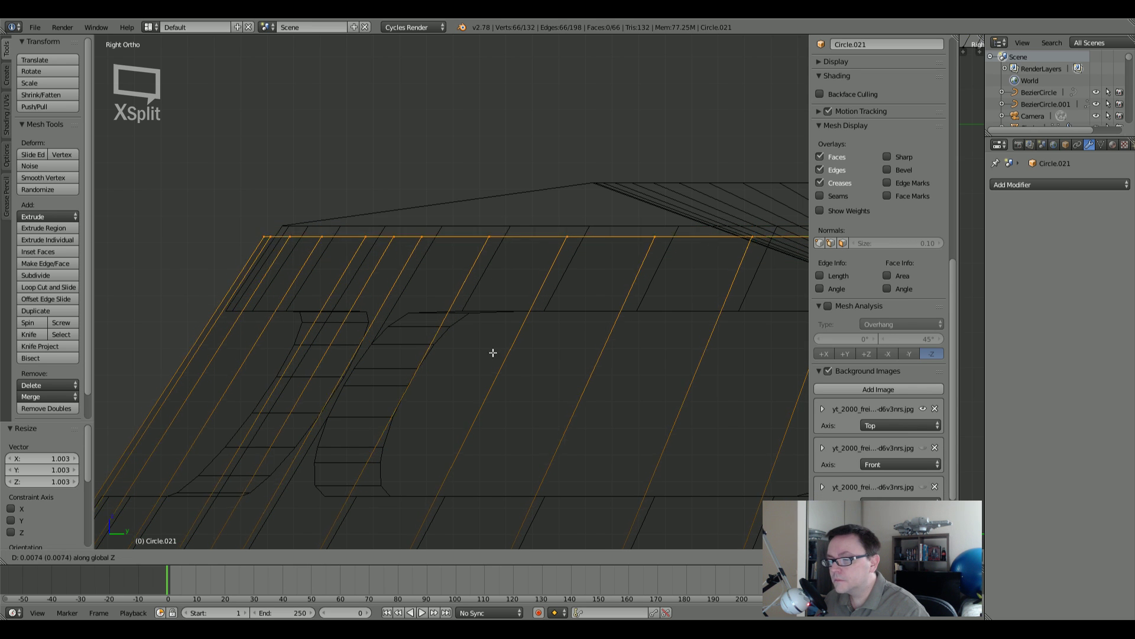
click(438, 138)
key(s)
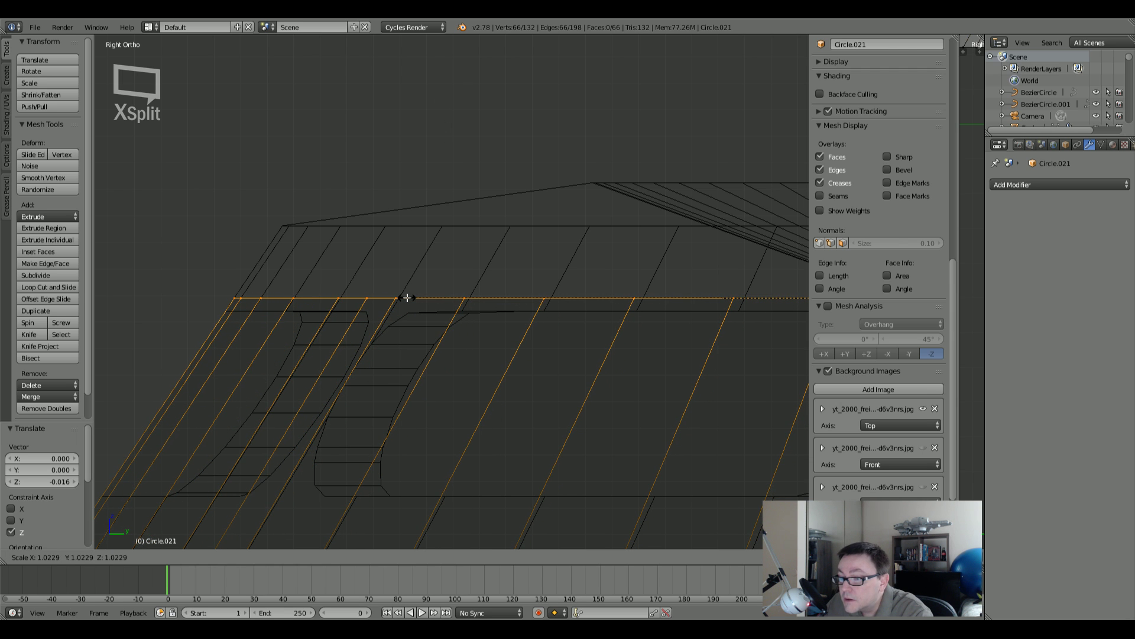
click(408, 298)
Step: Deselect the edge loop and examine the ring's fit behind the dome windows on both sides, in solid and wireframe shading
scroll(379, 310, down, 3)
shift+middle_drag(397, 367, 411, 195)
key(a)
key(z)
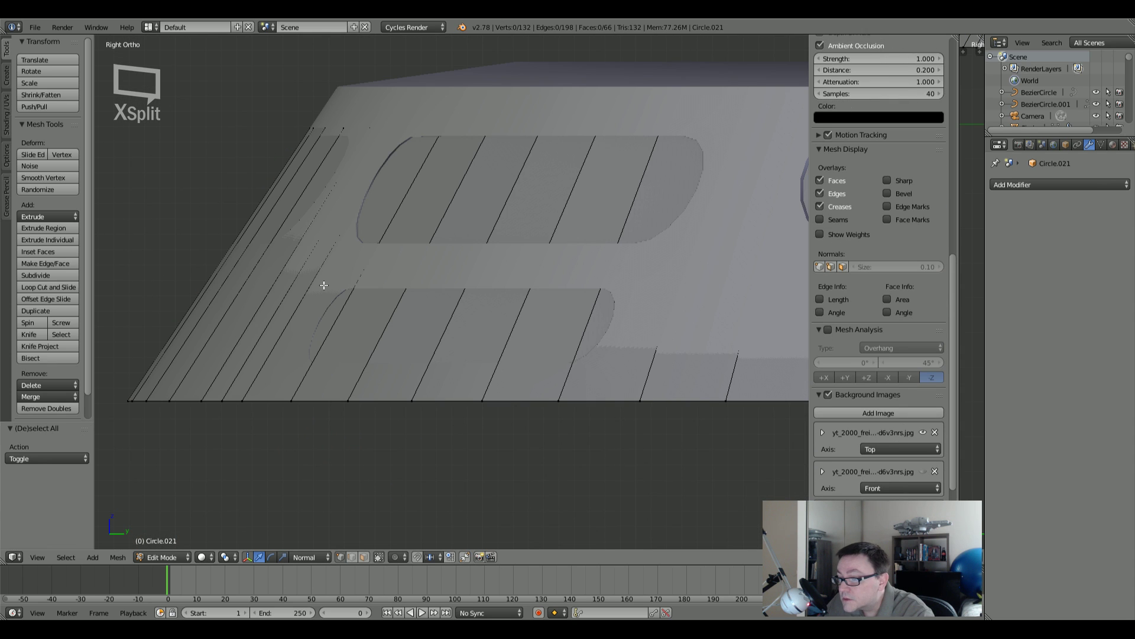
key(z)
mouse_move(476, 201)
shift+middle_down()
mouse_move(421, 208)
mouse_move(464, 218)
mouse_move(309, 233)
mouse_move(375, 246)
shift+middle_up()
key(z)
scroll(453, 213, down, 5)
key(z)
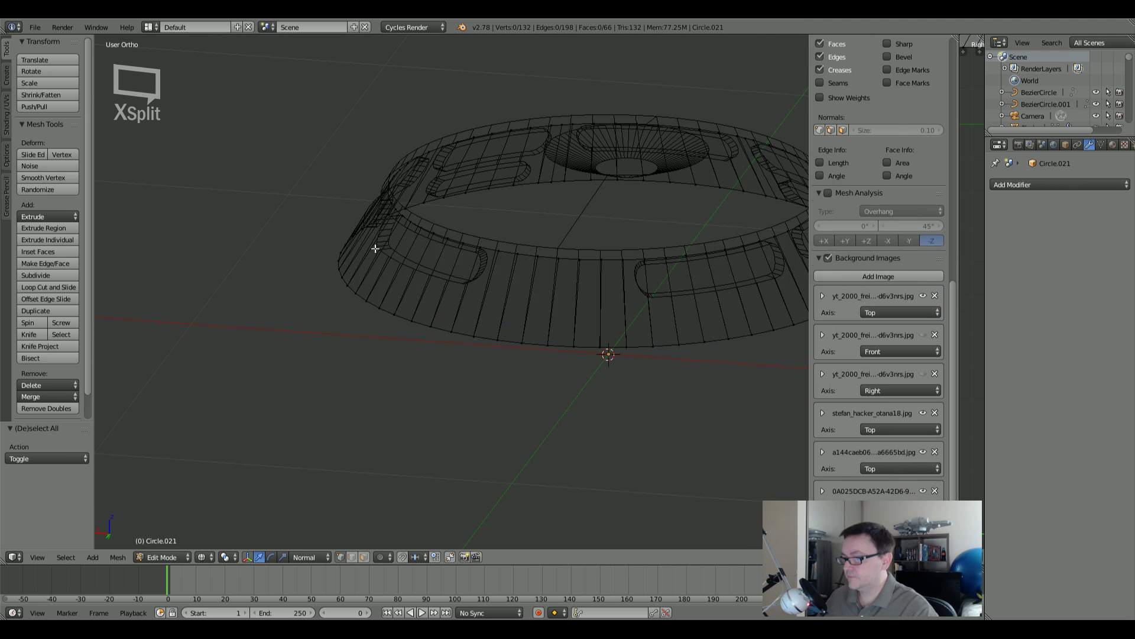
key(KP_3)
scroll(375, 249, down, 7)
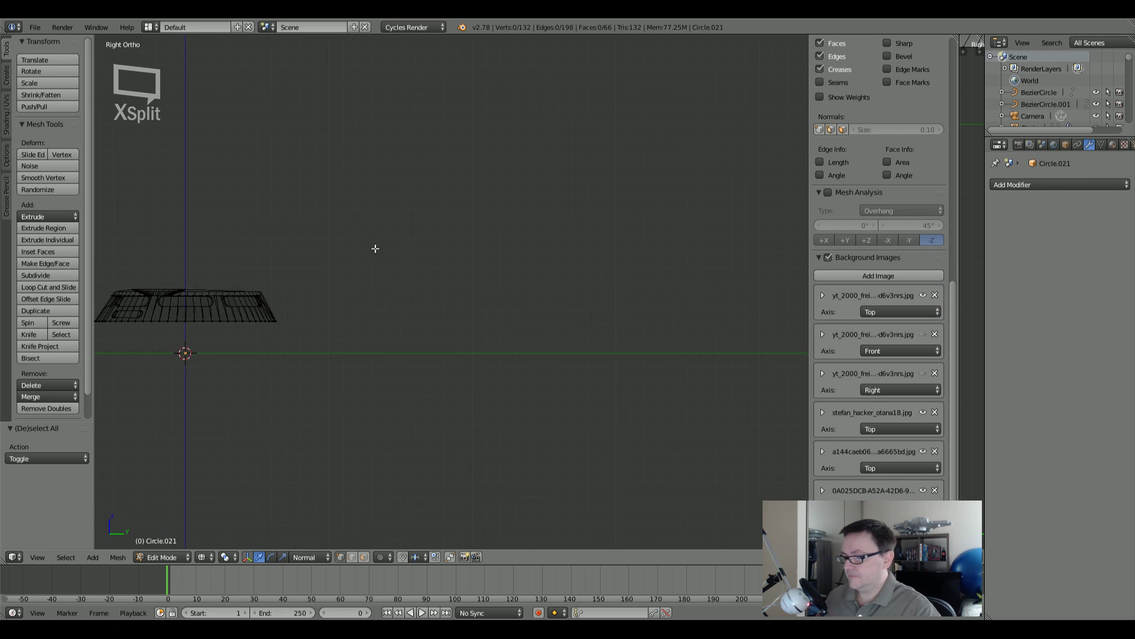
shift+middle_drag(222, 294, 365, 303)
scroll(364, 303, up, 5)
scroll(364, 303, up, 5)
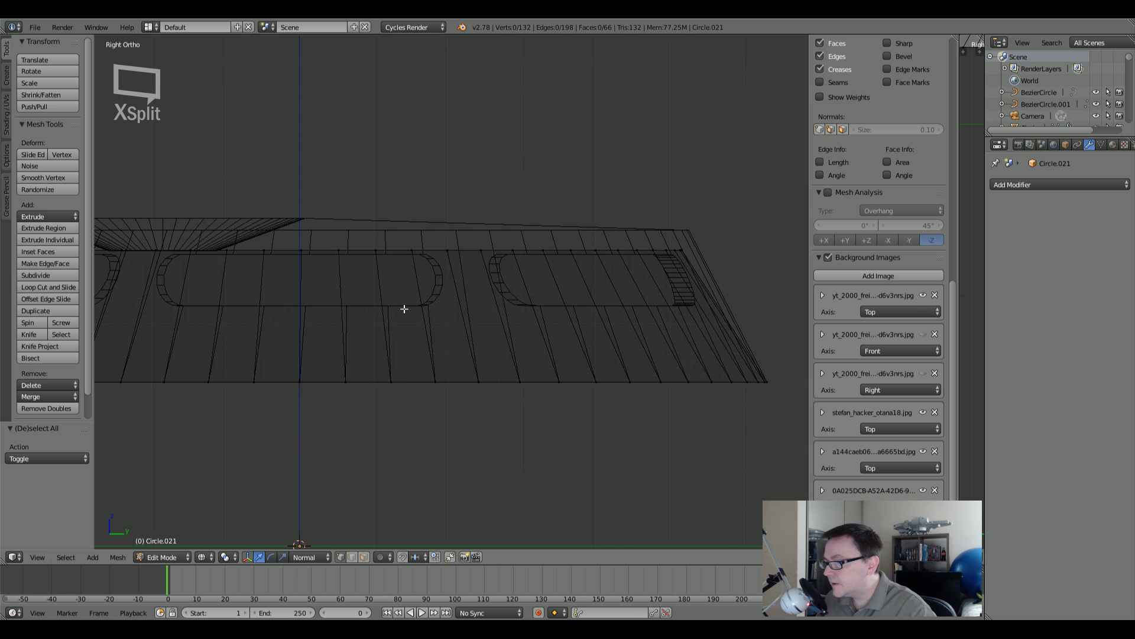
shift+middle_drag(477, 302, 550, 305)
scroll(550, 305, down, 2)
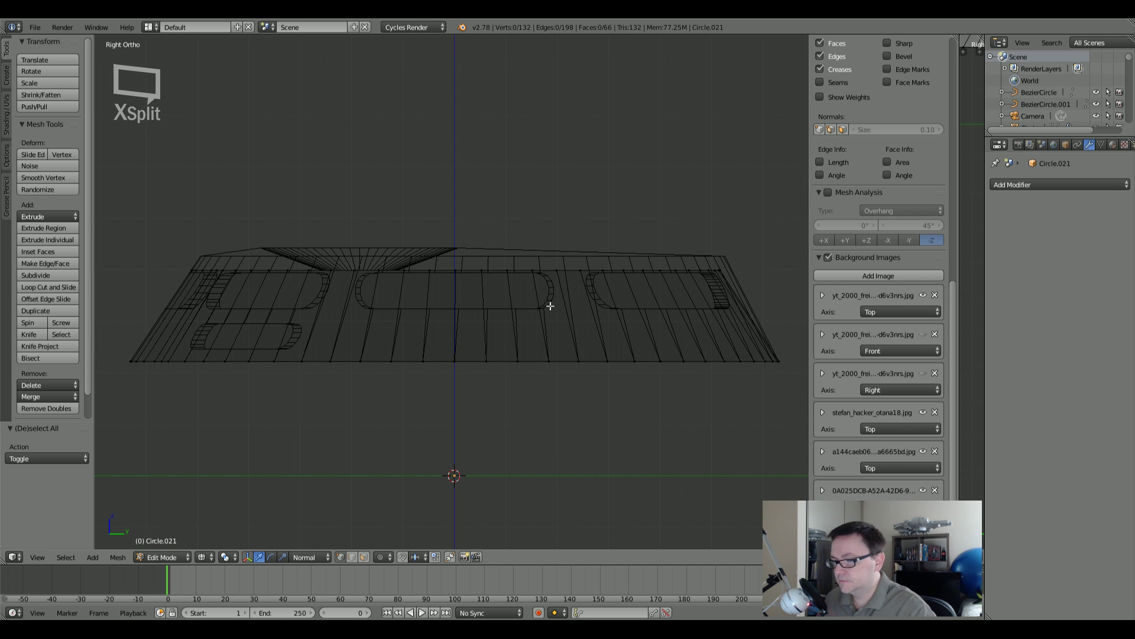
Step: Reselect the ring's upper edge loop and undo its scaling and lowering
alt+right_click(550, 305)
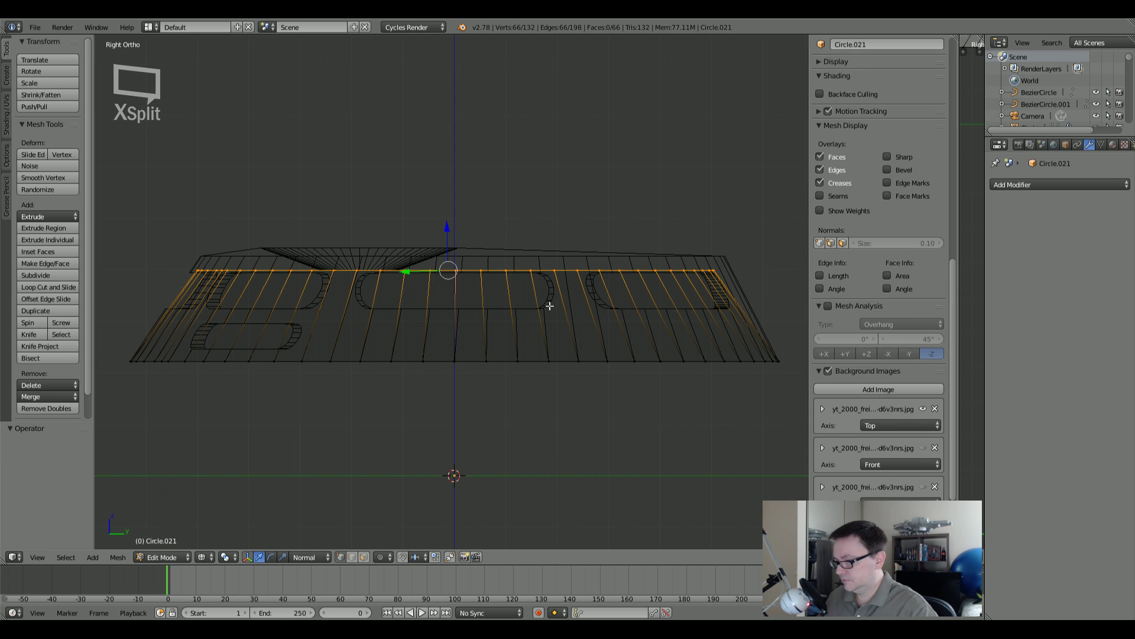
key(g)
key(z)
key(ctrl+z)
key(ctrl+z)
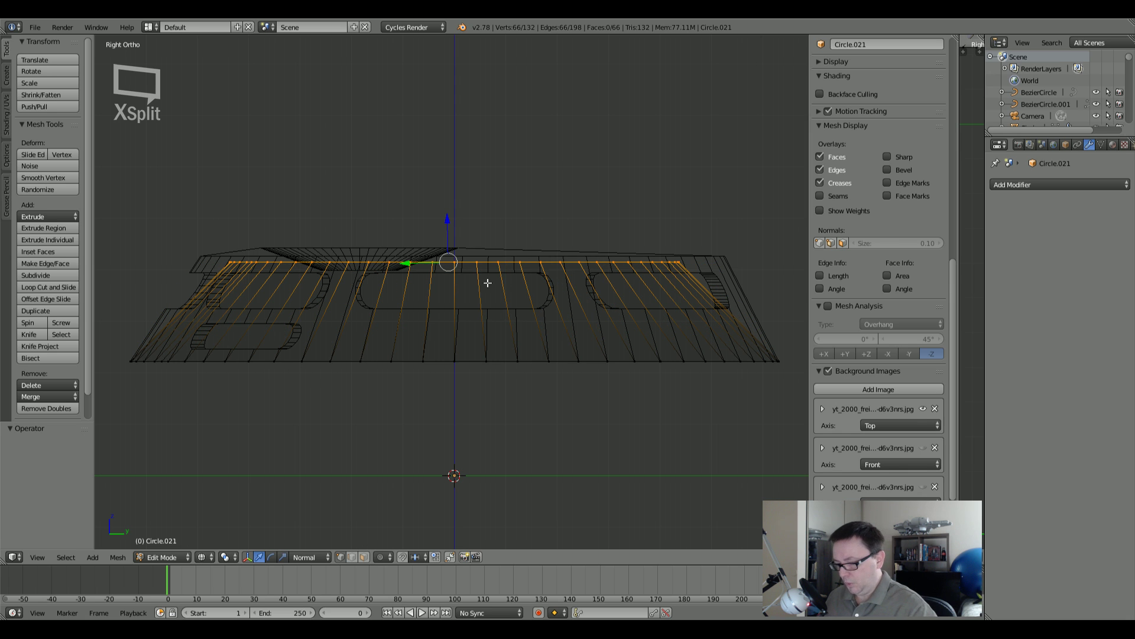
Step: Scale the ring's upper edge loop by about 1.191 and shift it about -0.010 along Y
key(s)
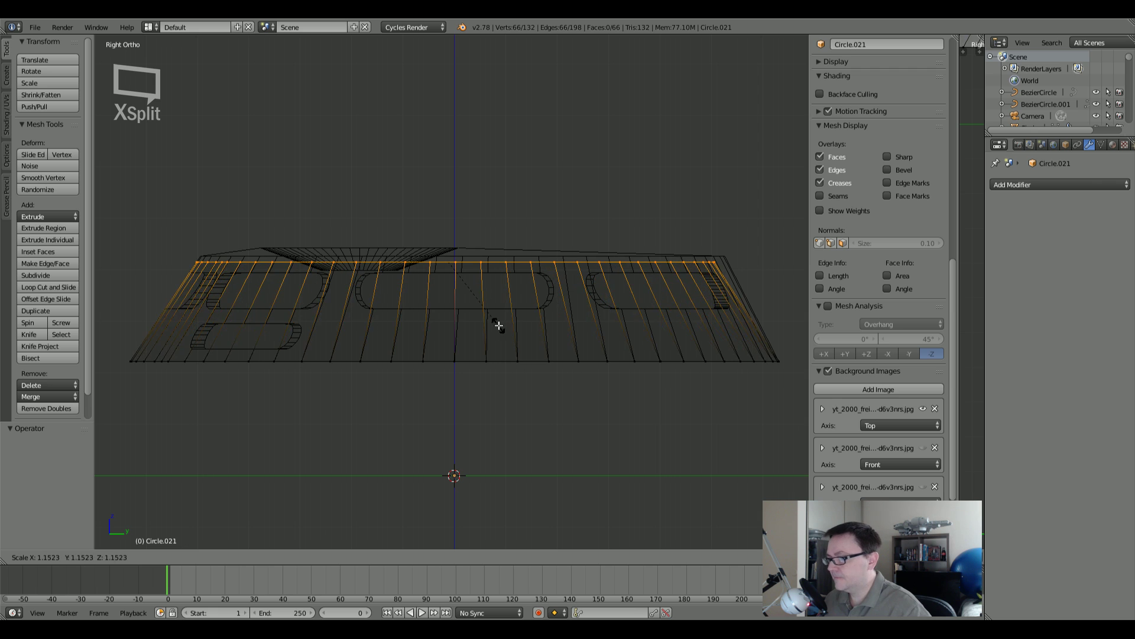
click(540, 327)
key(e)
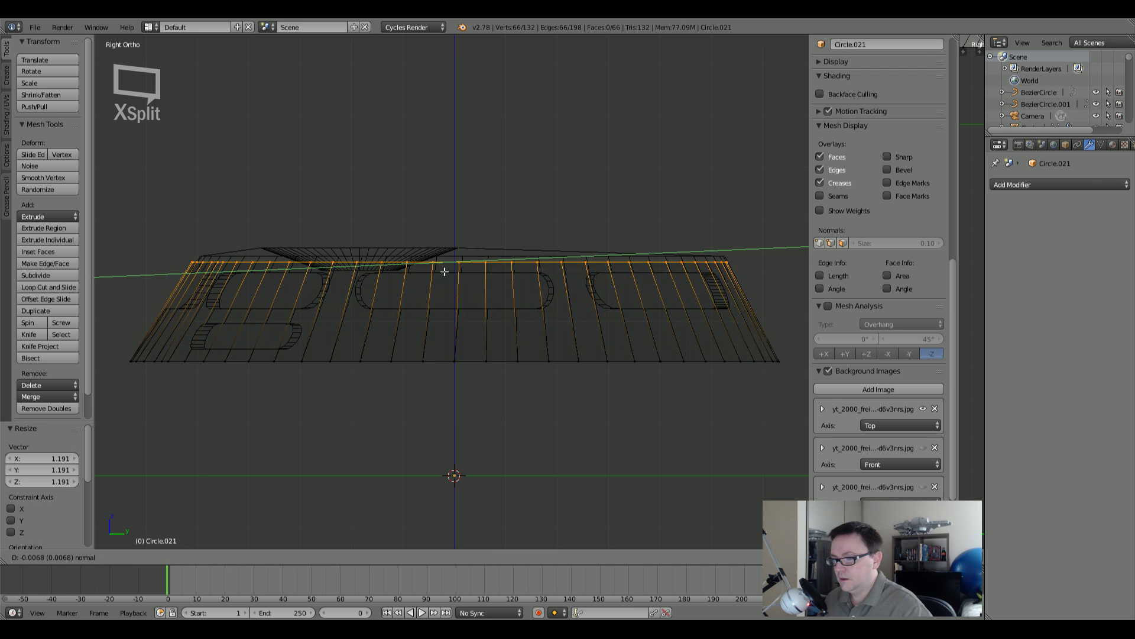
click(497, 274)
Step: Check the upper edge loop against the dome's slope at the positive Y end and shift it about -0.0006 along Y
scroll(705, 279, up, 3)
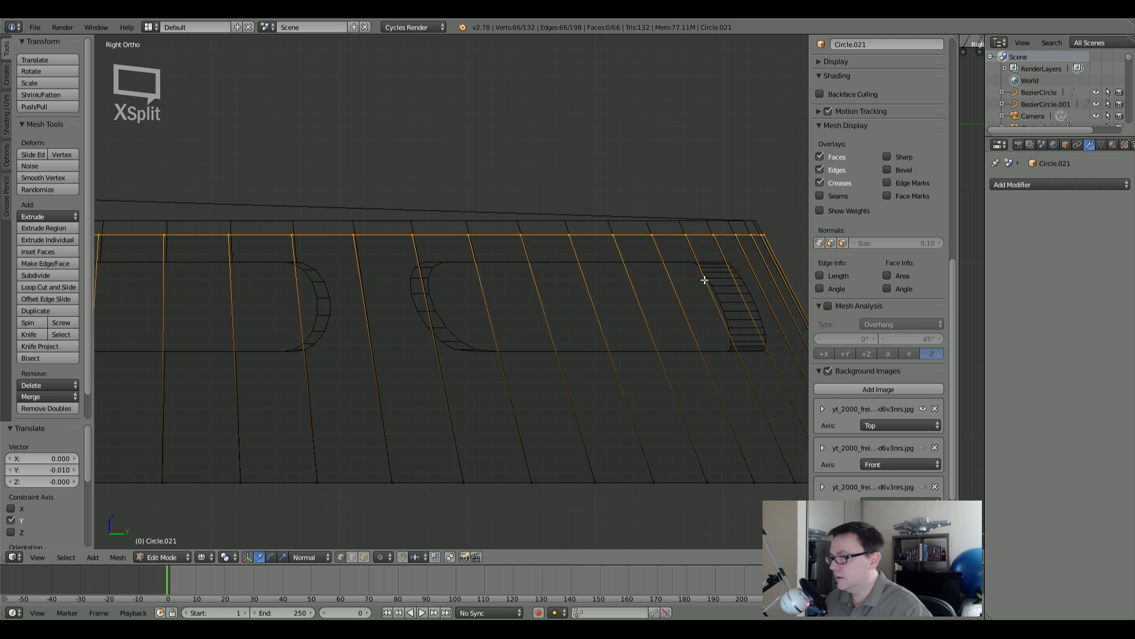
scroll(576, 249, up, 3)
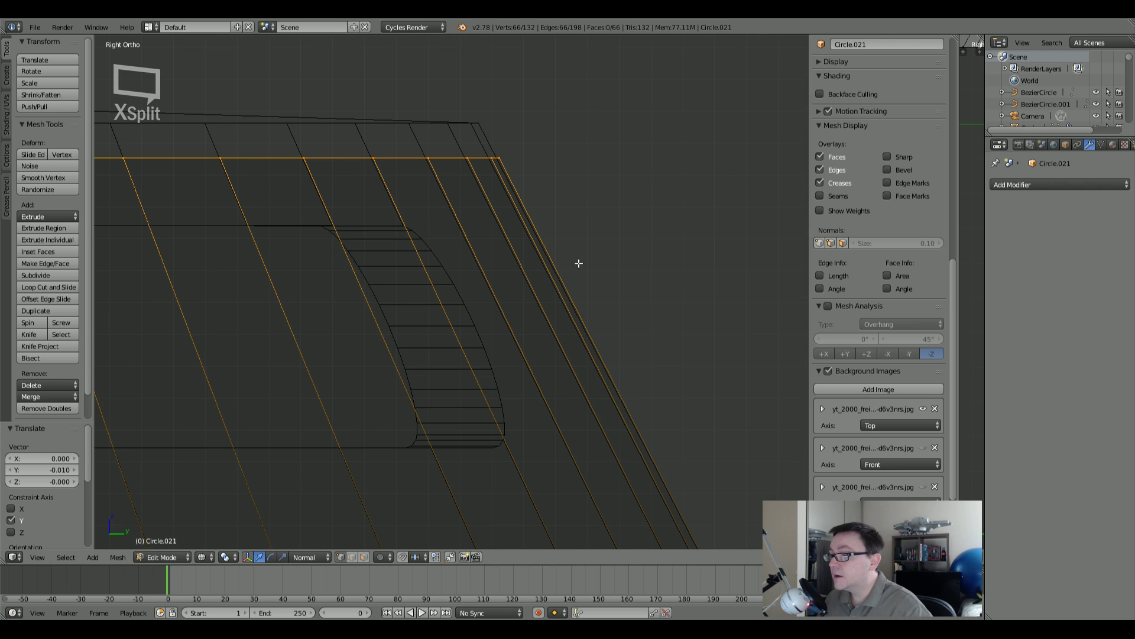
scroll(487, 192, down, 1)
scroll(487, 238, down, 5)
scroll(567, 381, up, 5)
scroll(567, 380, up, 2)
scroll(575, 380, down, 4)
scroll(530, 248, up, 3)
scroll(429, 162, up, 1)
shift+middle_drag(428, 162, 523, 269)
key(g)
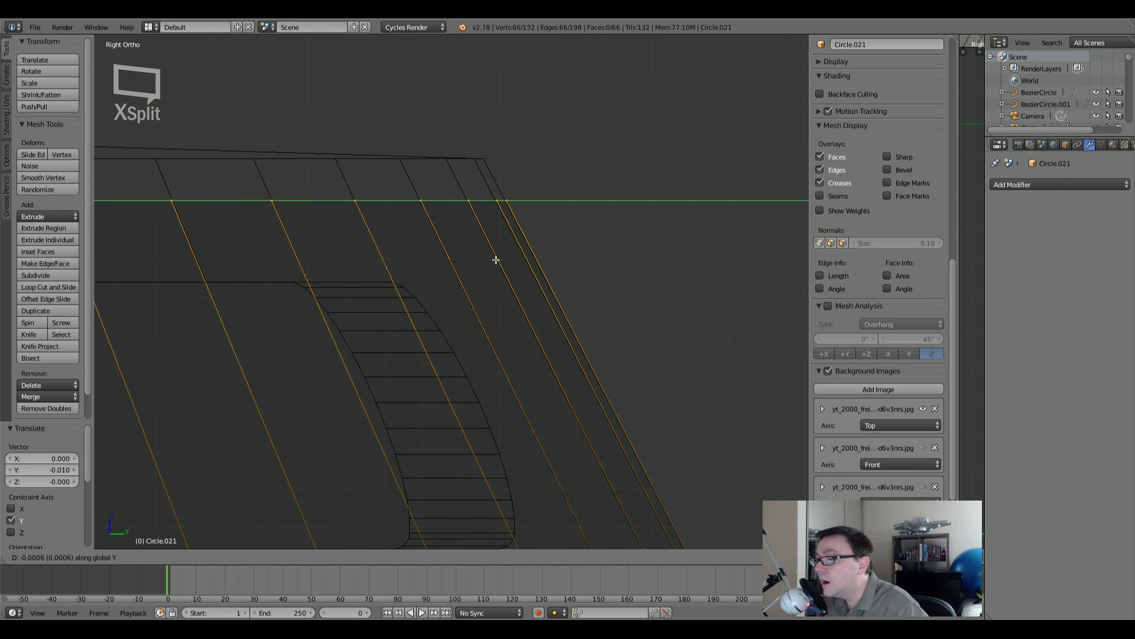
click(496, 265)
Step: At the ring's negative Y end, shift the upper edge loop about 0.004 along Y to follow the dome's slope
scroll(495, 265, down, 1)
scroll(360, 265, down, 6)
scroll(369, 276, up, 8)
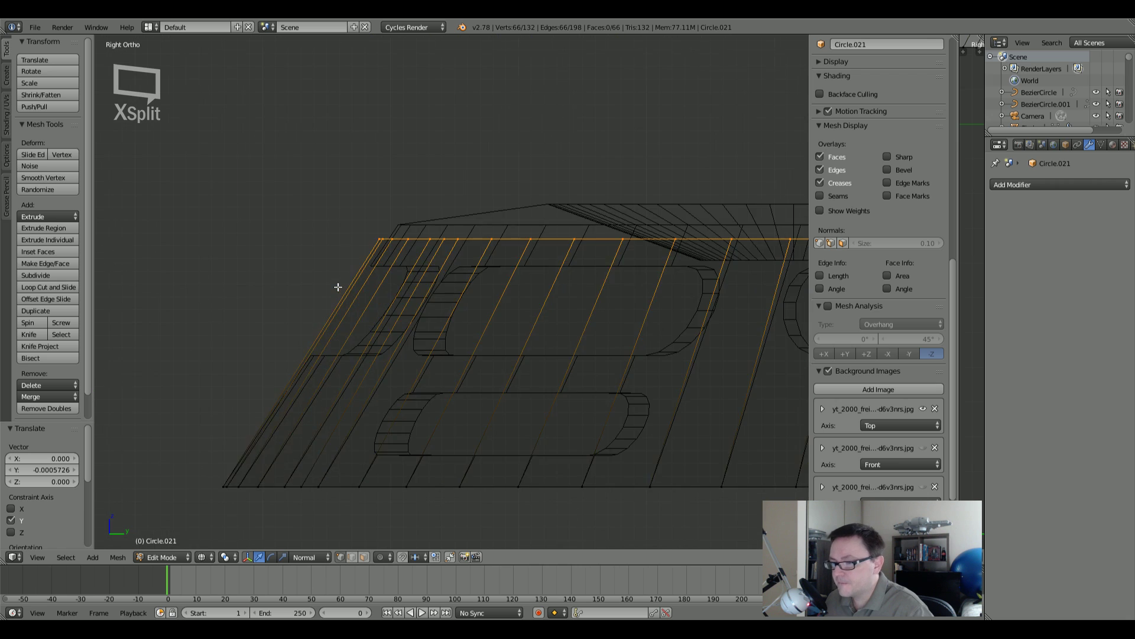
shift+middle_drag(474, 211, 315, 190)
scroll(341, 200, down, 2)
scroll(341, 200, up, 1)
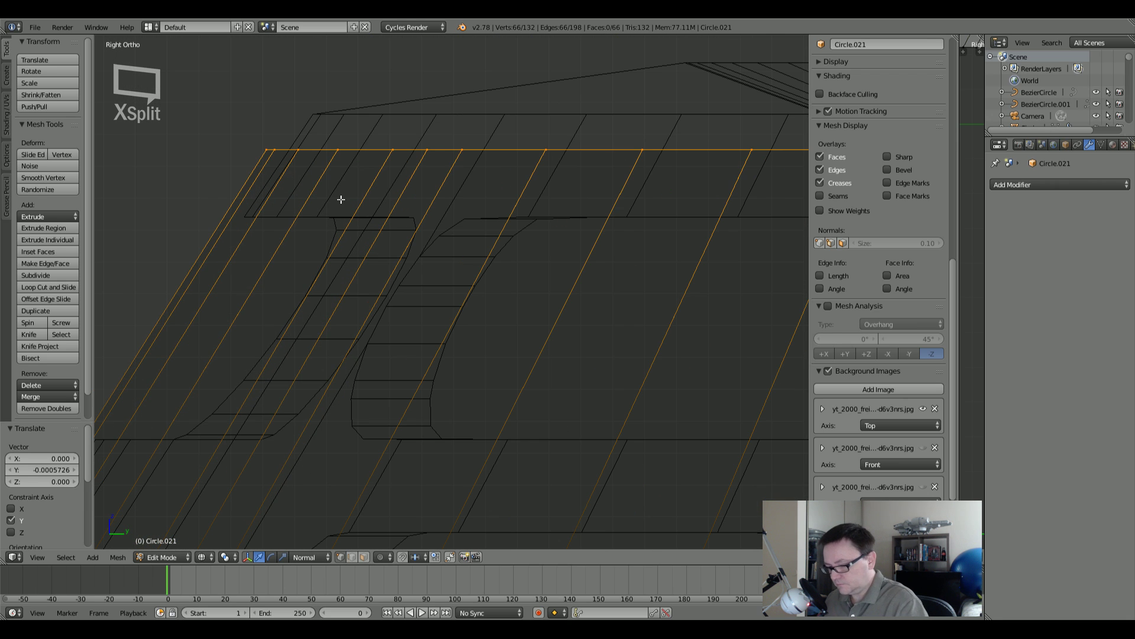
key(g)
key(y)
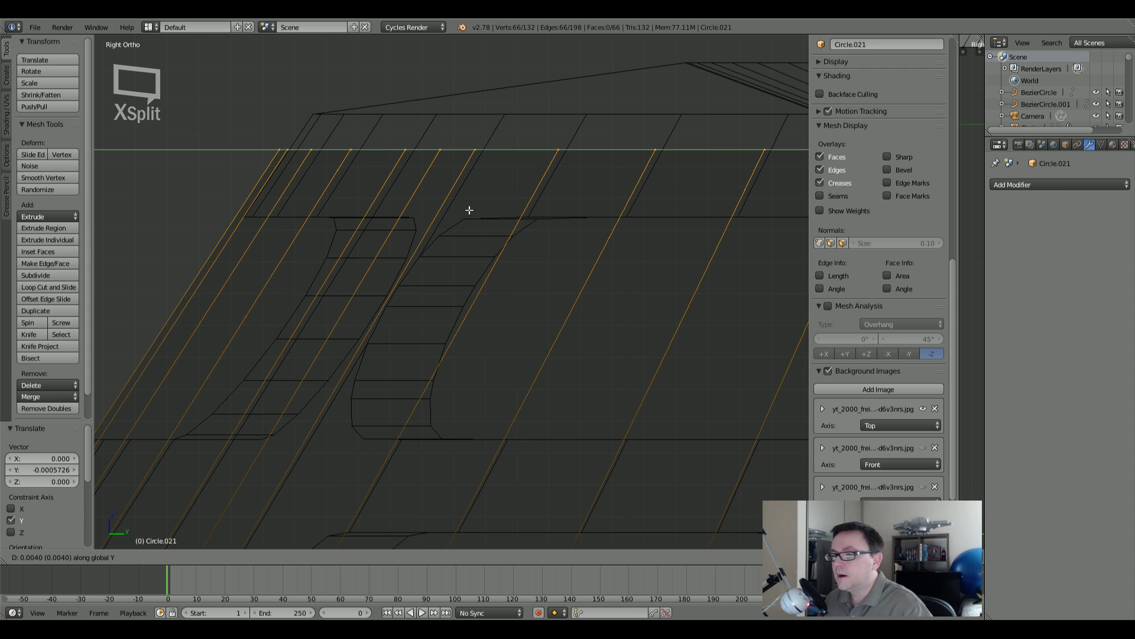
click(468, 210)
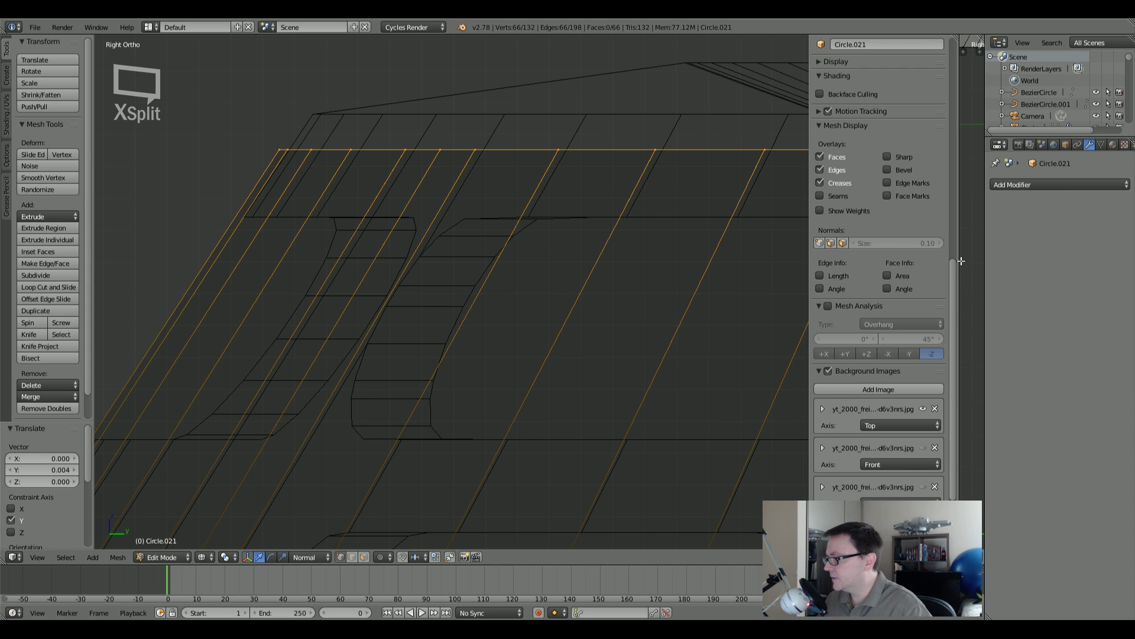
Step: Enlarge the second viewport to show the ring's opposite end, and shift the upper edge loop about -0.0009 along Y
drag(958, 261, 569, 260)
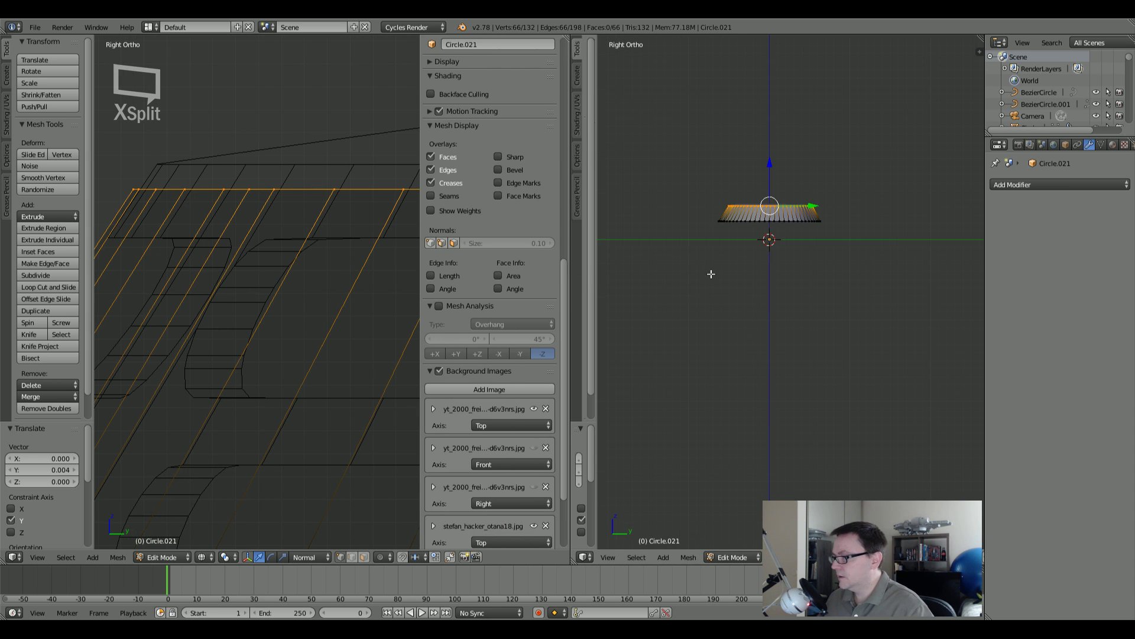
scroll(783, 243, up, 2)
scroll(811, 178, up, 5)
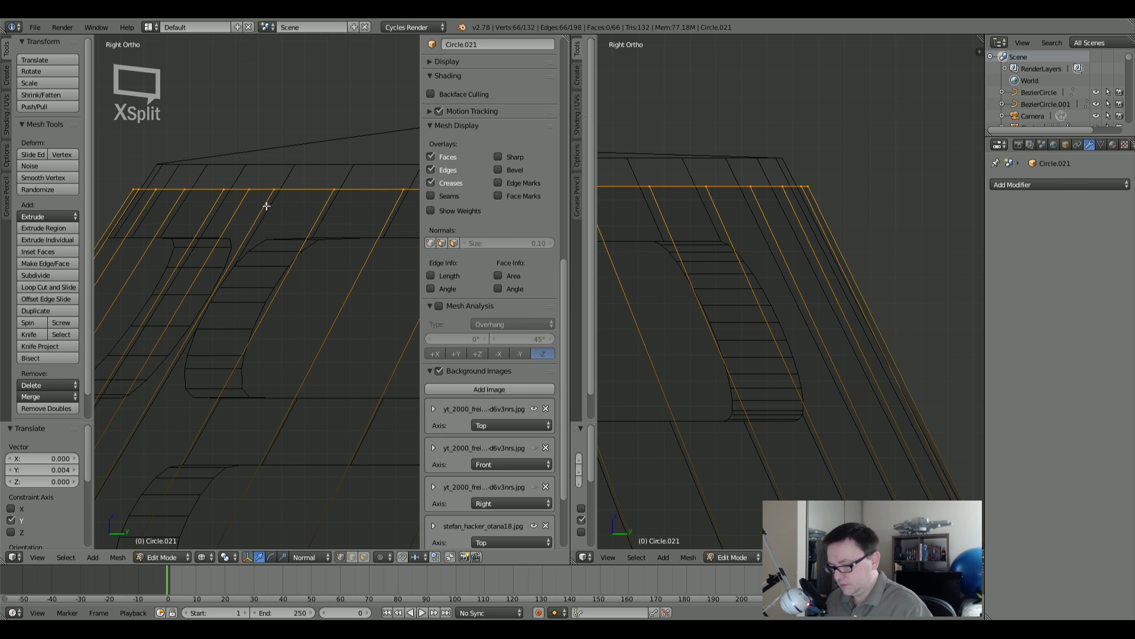
key(g)
key(y)
click(246, 207)
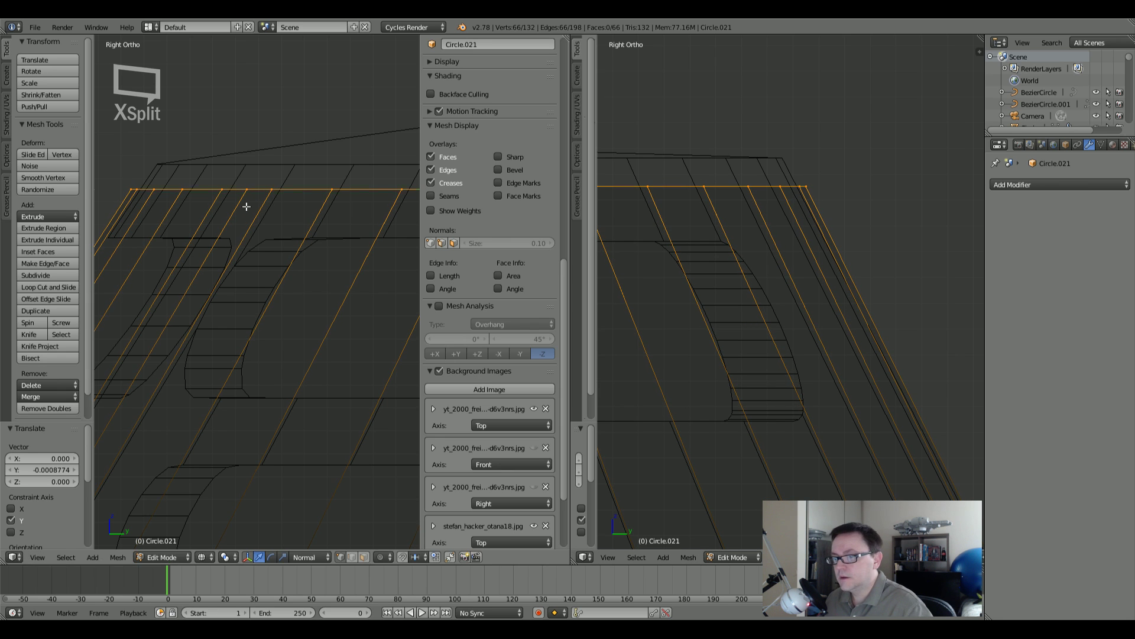
Step: Scale the ring's upper edge loop by about 0.993 and switch back to solid shading
key(s)
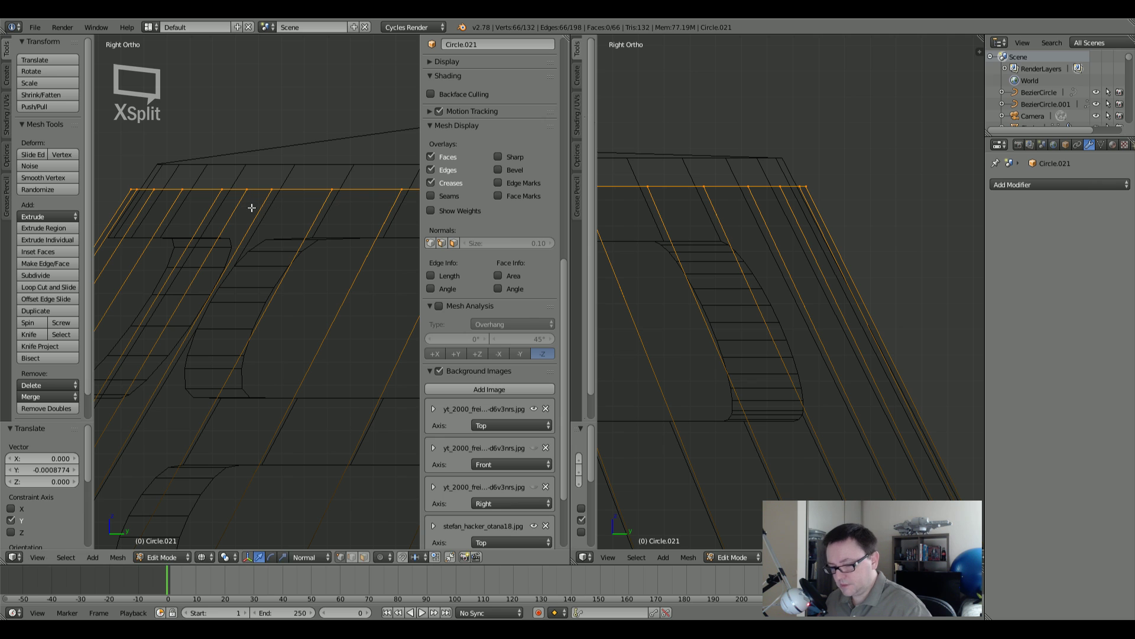
click(320, 209)
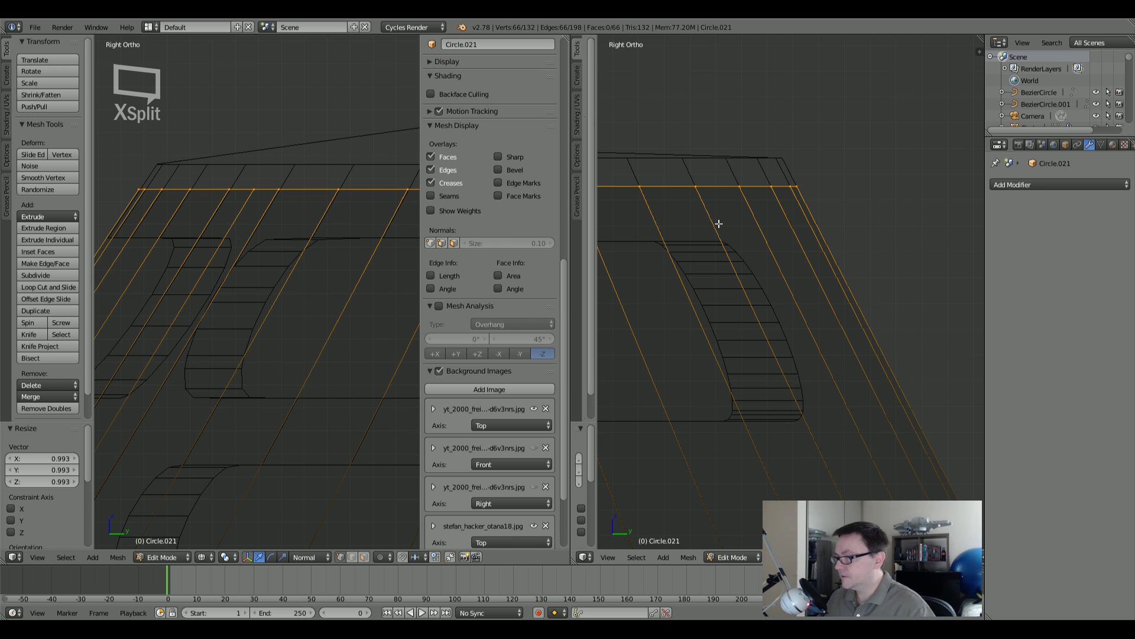
scroll(298, 254, down, 5)
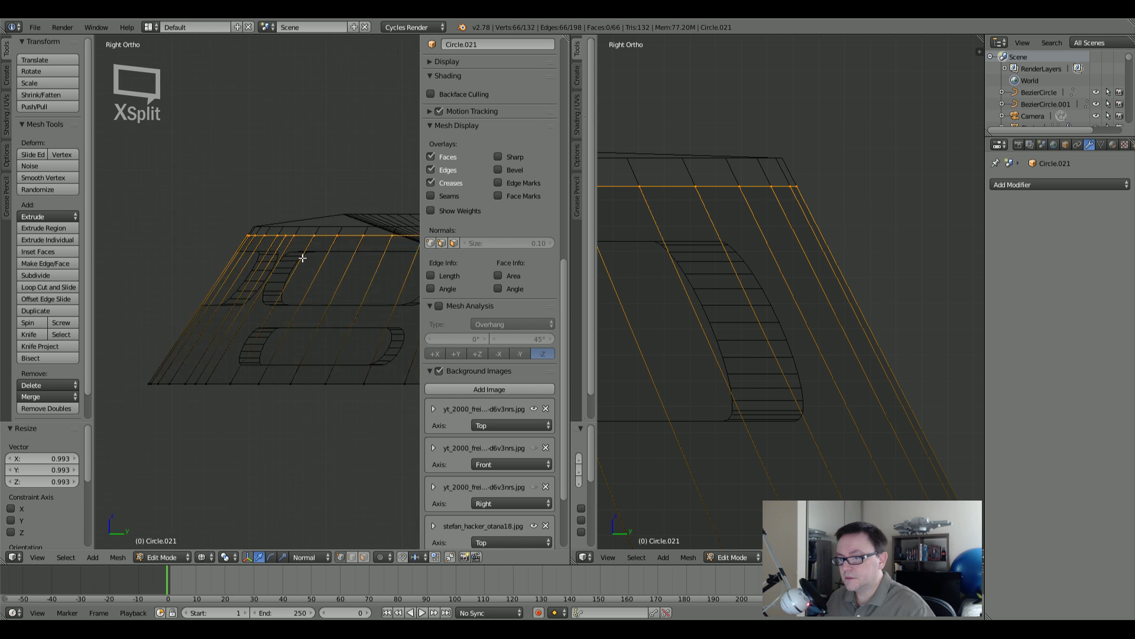
key(z)
shift+middle_drag(295, 286, 178, 317)
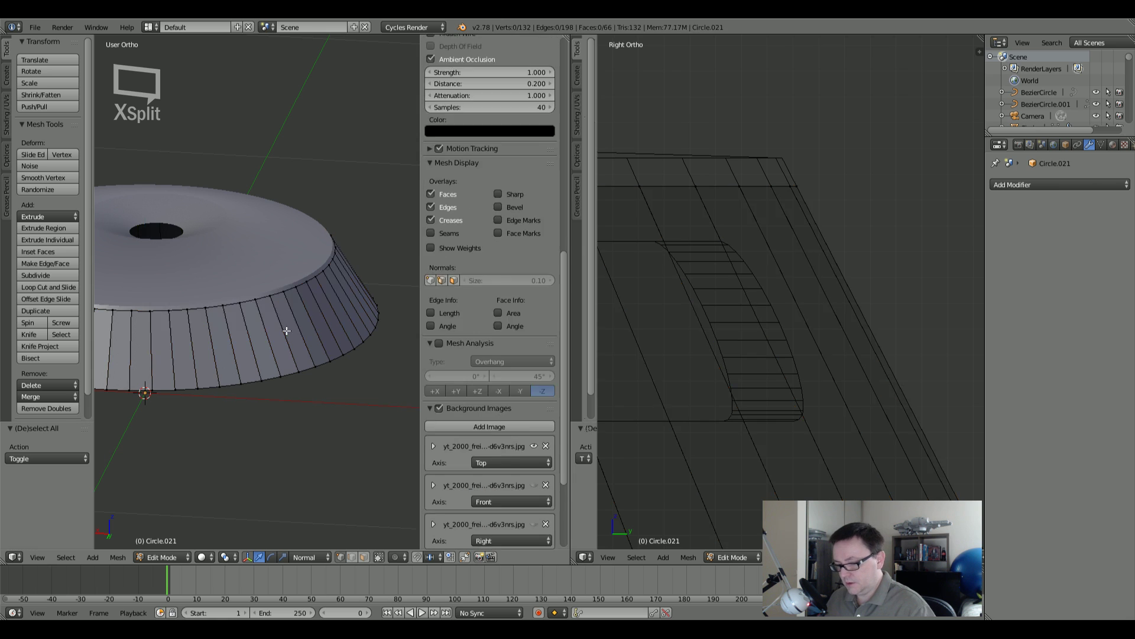
key(a)
key(s)
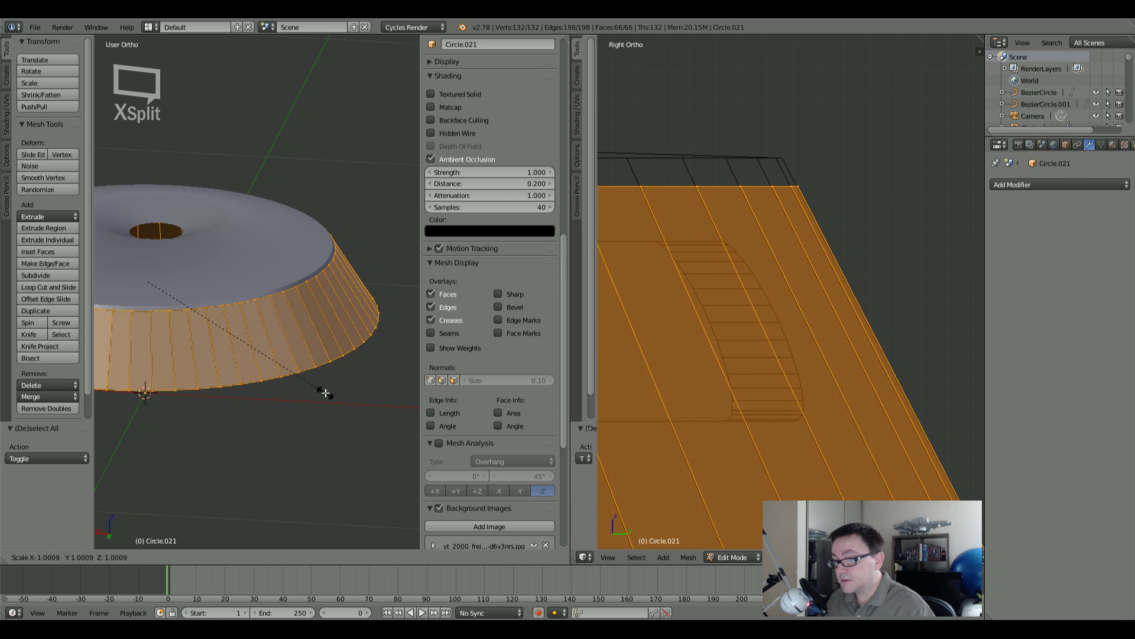
right_click(319, 391)
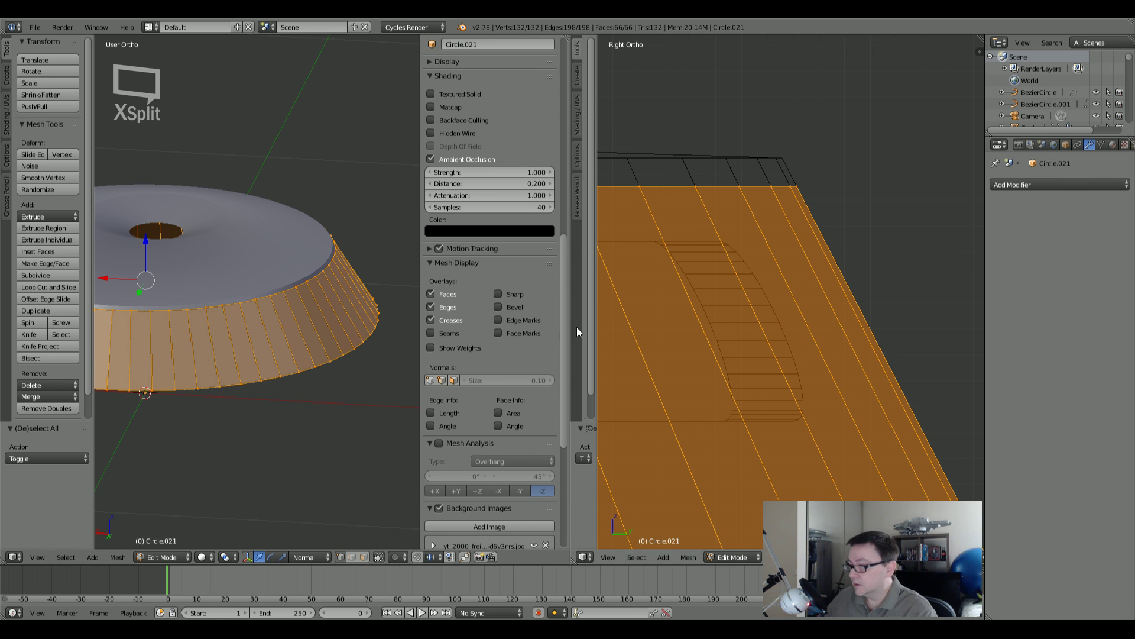
Step: Widen the main viewport, clear the mesh selection and check the ring's profile against the dome from the side
drag(569, 320, 930, 320)
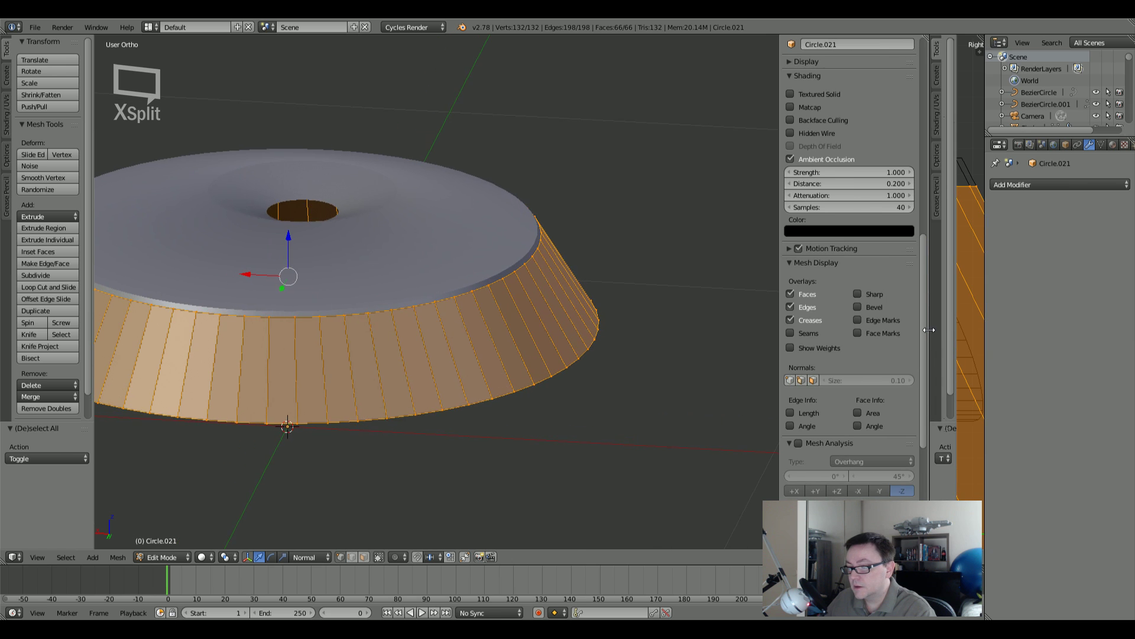
alt+right_click(450, 385)
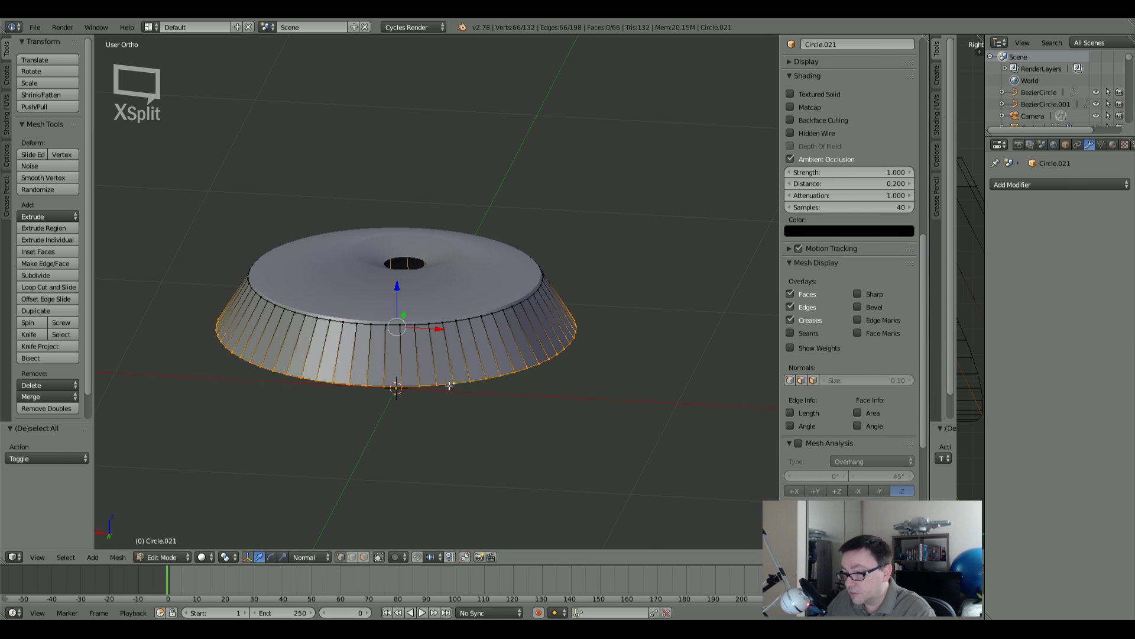
key(KP_1)
key(a)
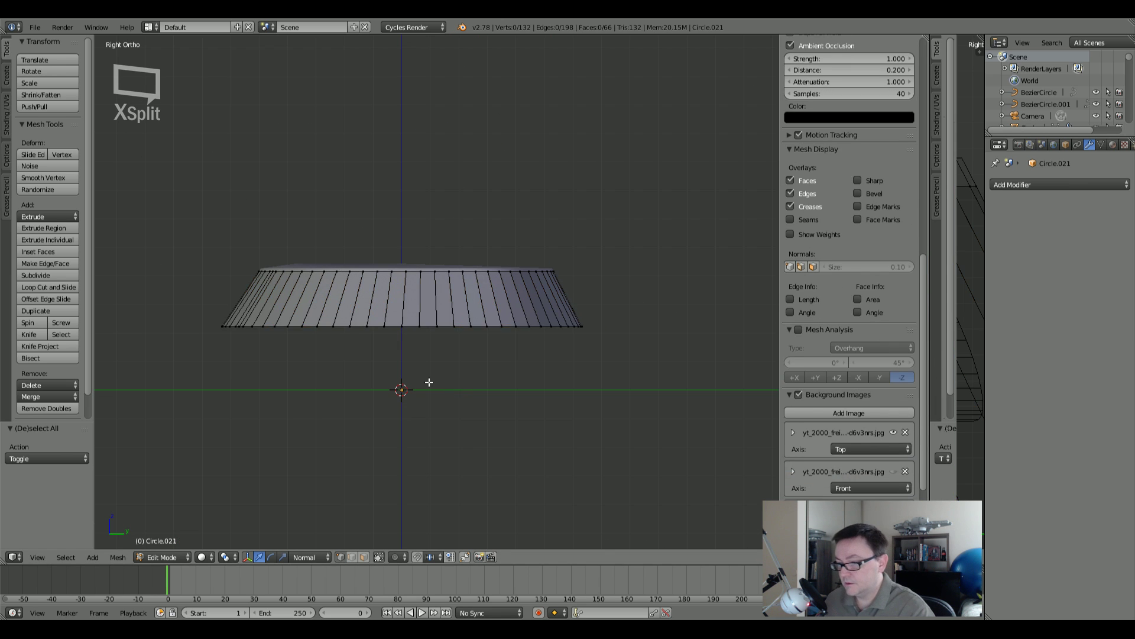
key(KP_3)
scroll(391, 273, down, 1)
shift+middle_drag(391, 274, 478, 349)
scroll(432, 336, down, 1)
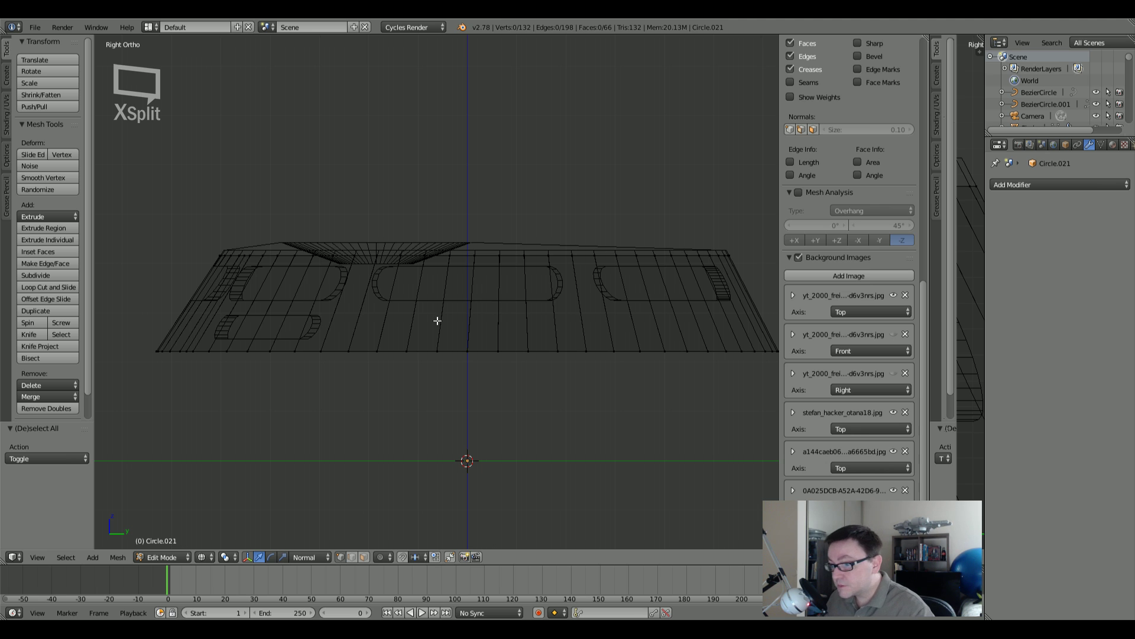
Step: Return to solid shading and select the whole ring mesh
key(z)
key(a)
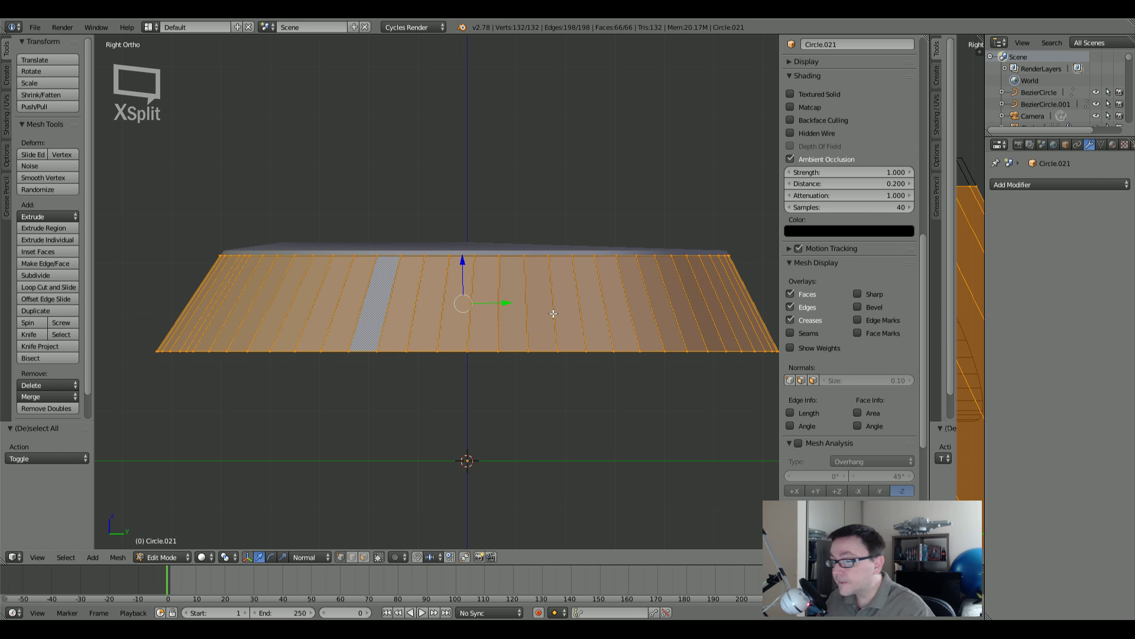
middle_drag(257, 255, 214, 280)
scroll(214, 286, up, 6)
scroll(287, 298, down, 3)
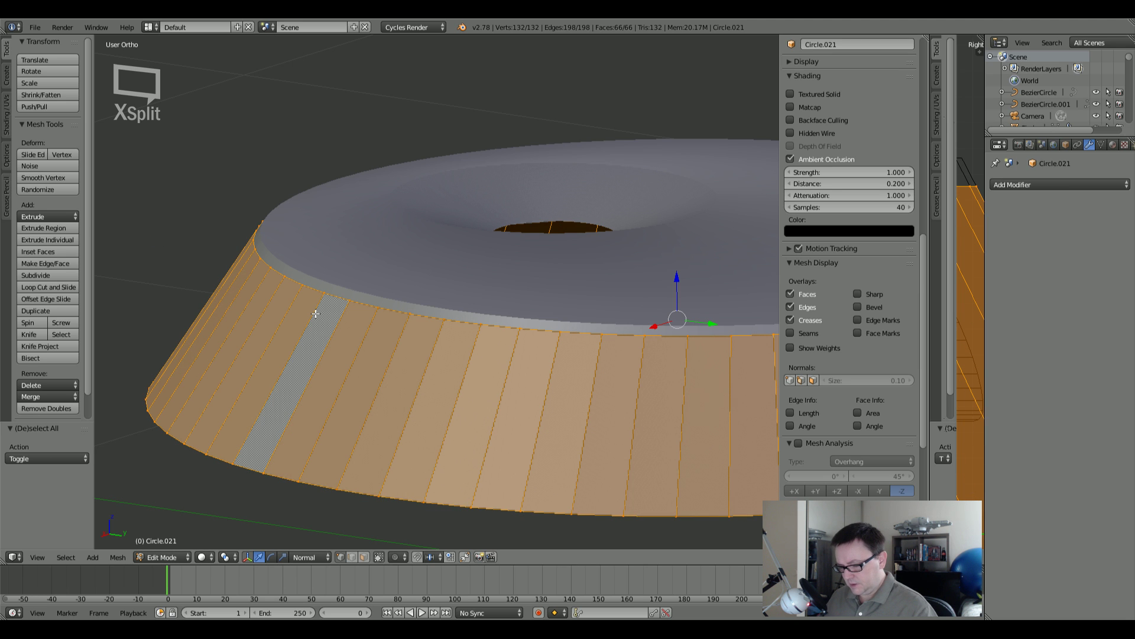
scroll(425, 322, down, 5)
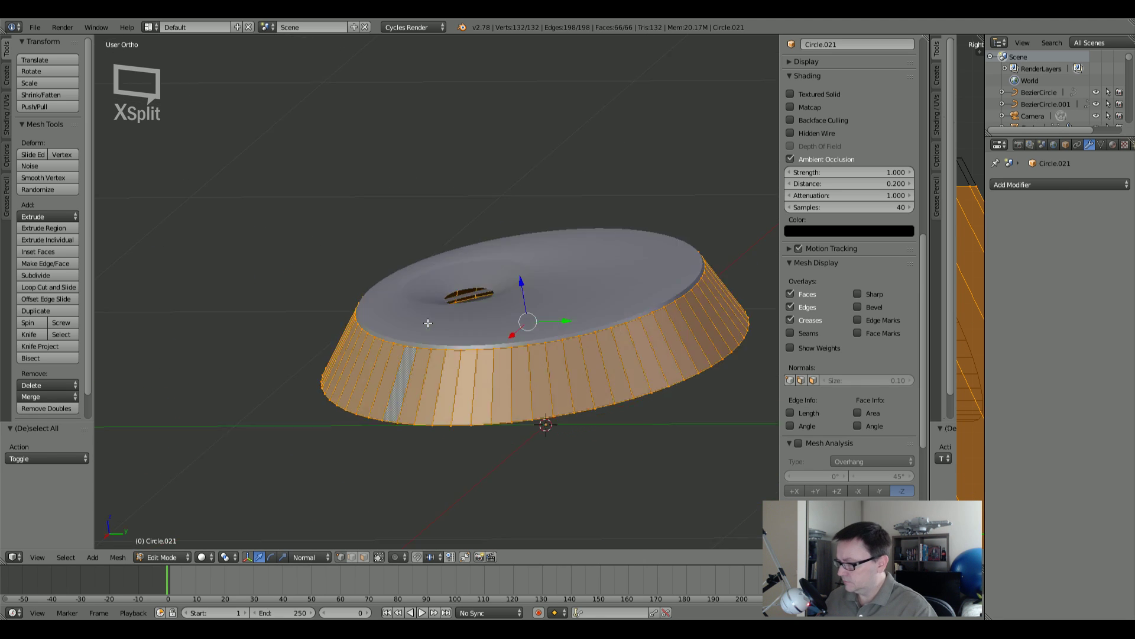
key(KP_7)
key(s)
key(x)
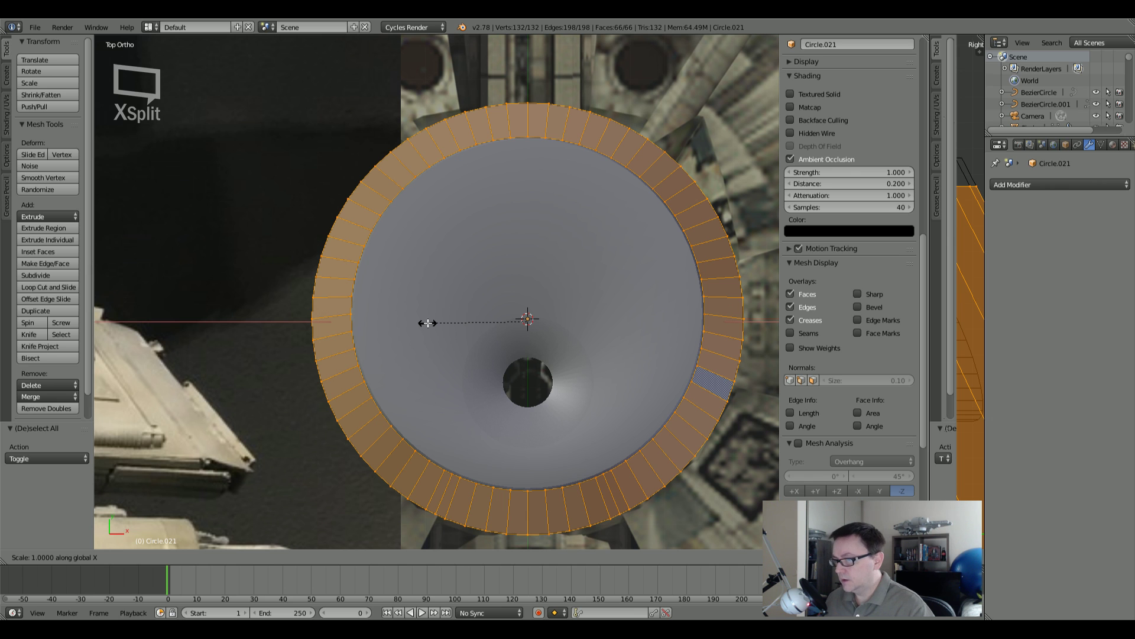
key(shift+z)
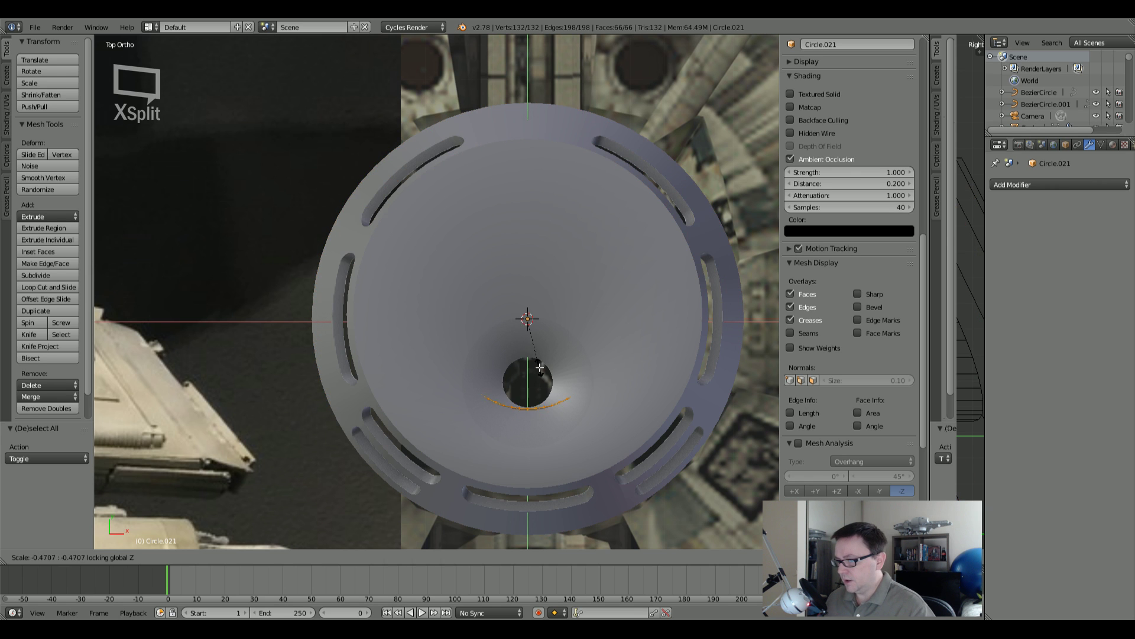
click(433, 288)
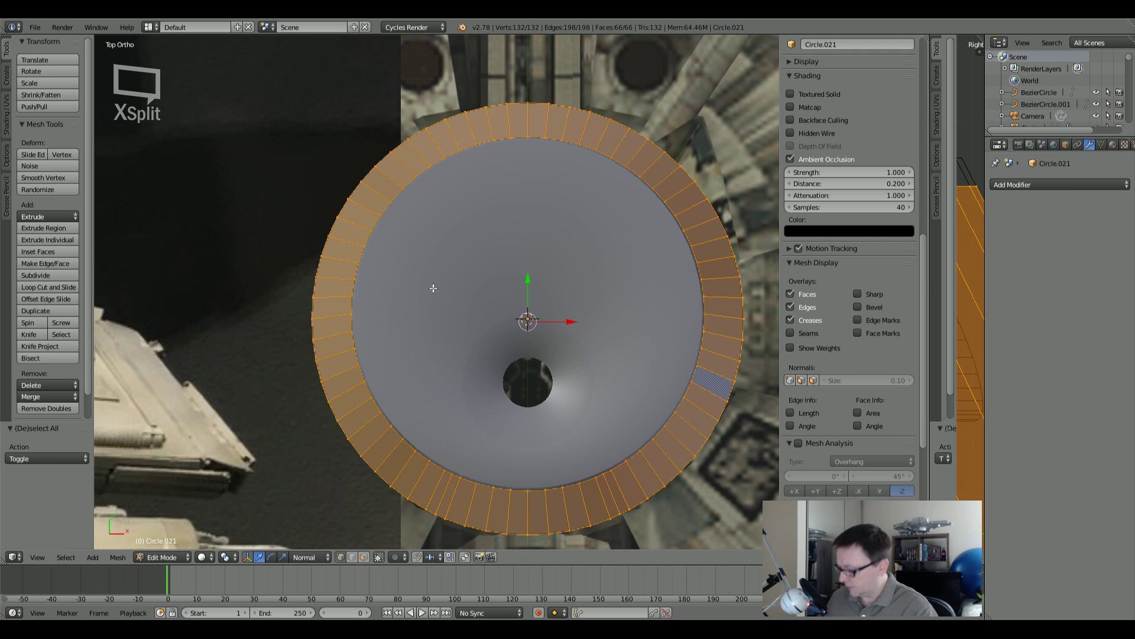
Step: Scale the whole ring by about 0.977 in X and Y with Z locked, setting it back behind the window openings
key(KP_3)
middle_drag(379, 287, 326, 238)
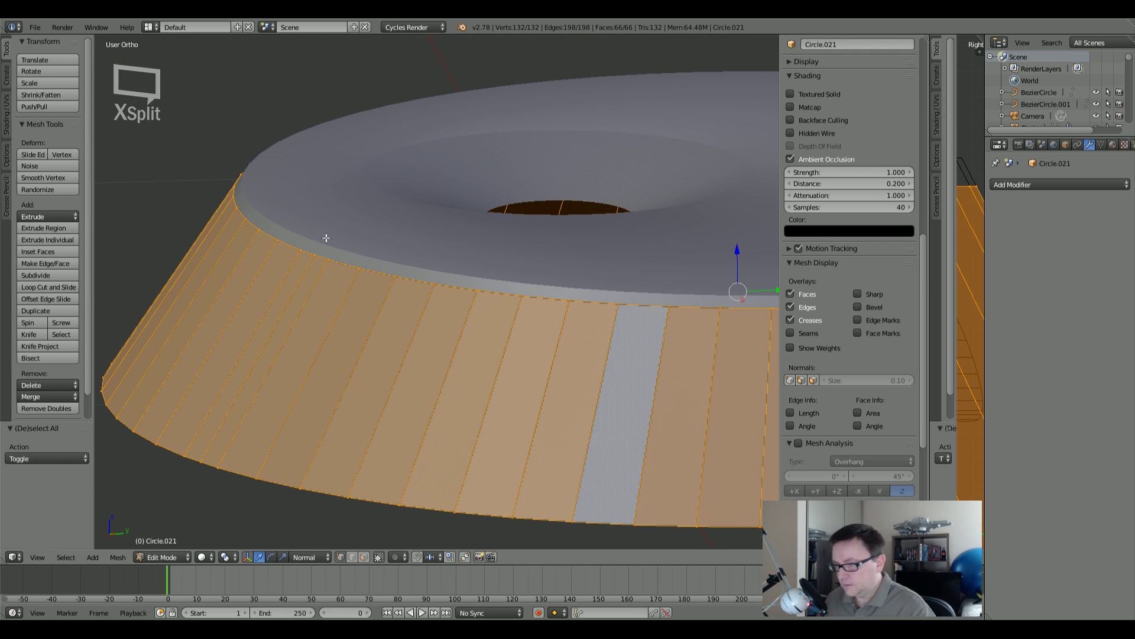
key(s)
key(shift+z)
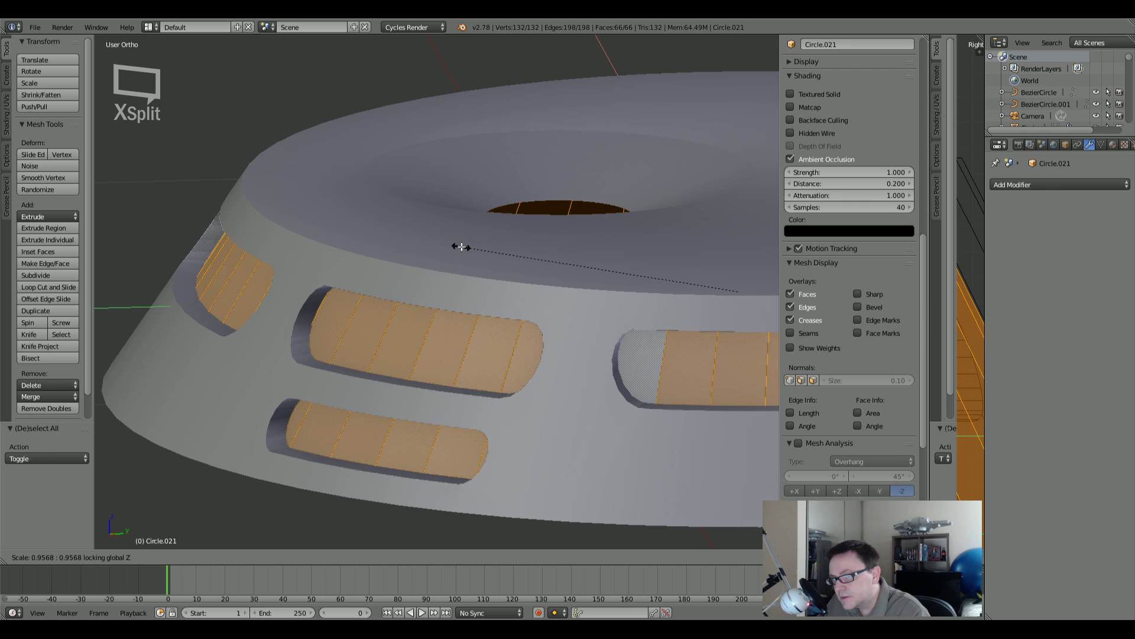
click(378, 256)
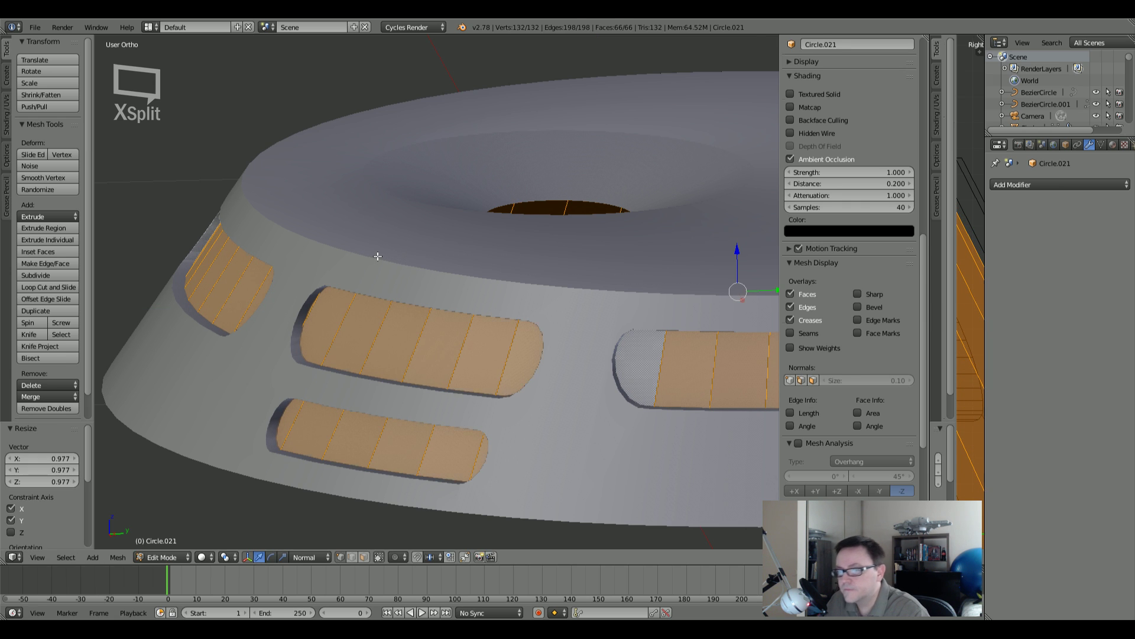
Step: Return to Object Mode and apply smooth shading to the ring
key(Tab)
click(37, 213)
scroll(341, 216, down, 5)
scroll(340, 217, up, 3)
mouse_move(299, 267)
middle_down()
mouse_move(271, 265)
mouse_move(287, 268)
middle_up()
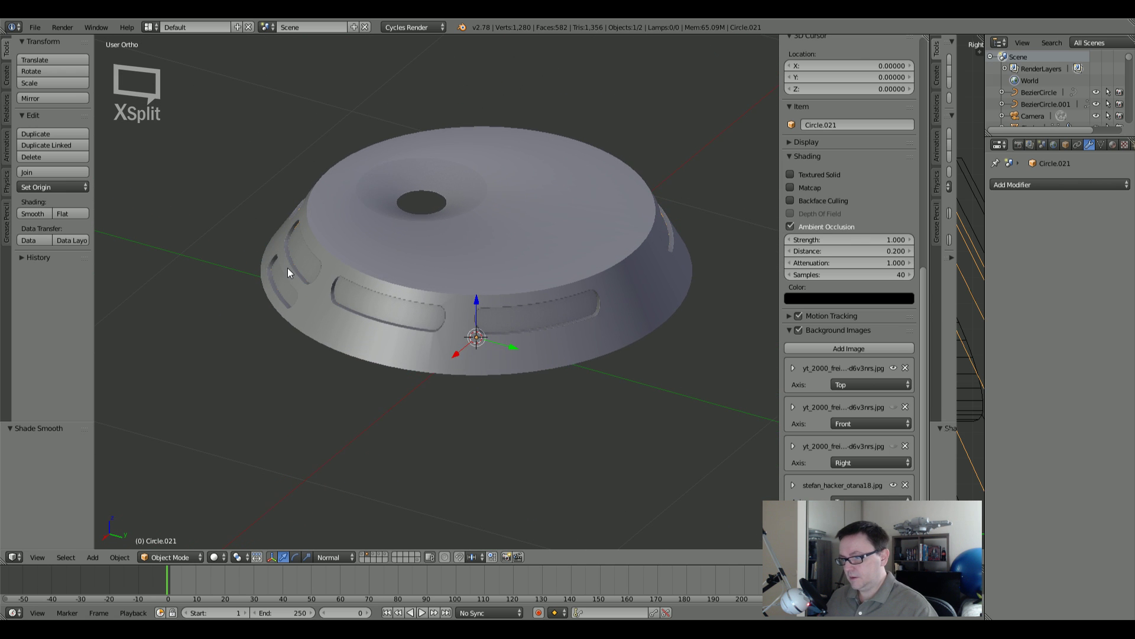
Step: Leave local view to show the full ship and inspect the dome's window frames up close
key(KP_Divide)
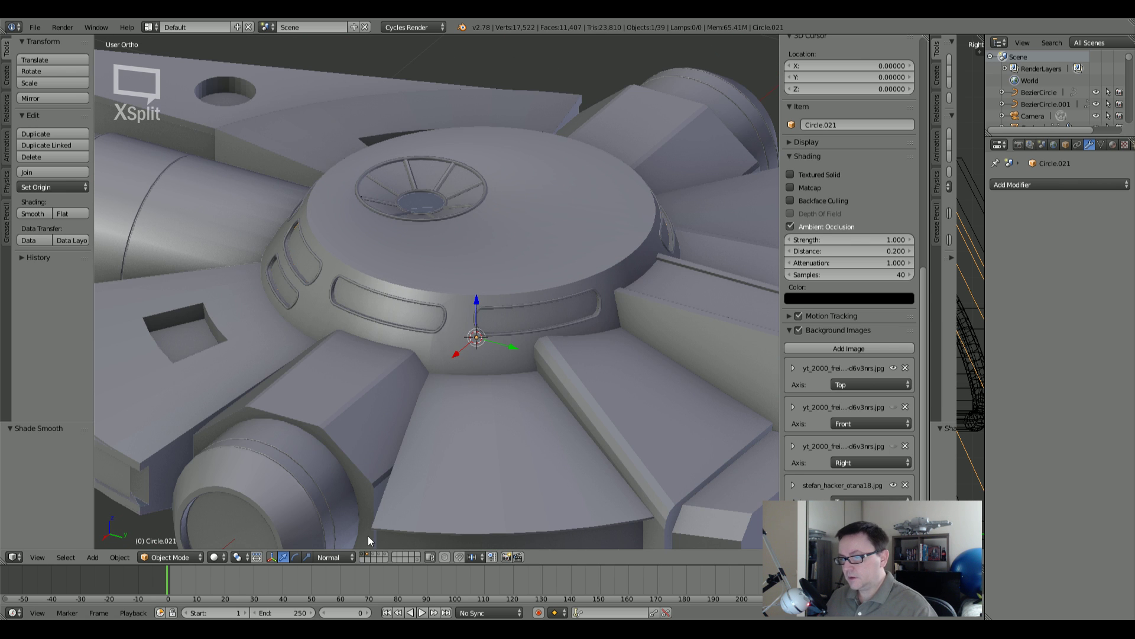
middle_drag(303, 296, 374, 294)
scroll(374, 294, up, 8)
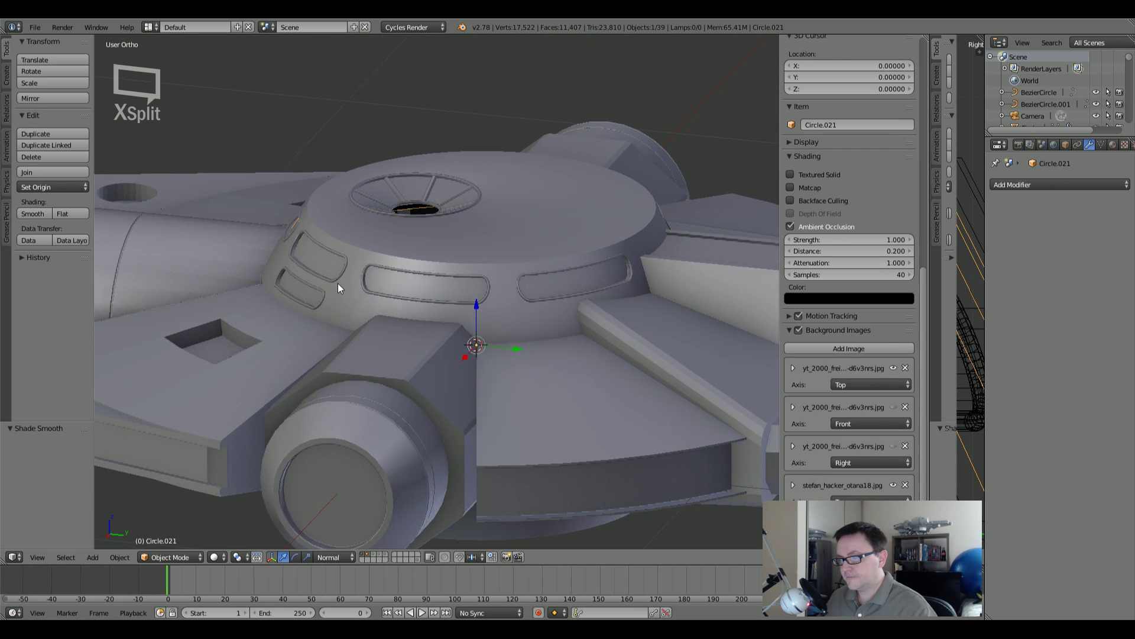
scroll(301, 189, up, 2)
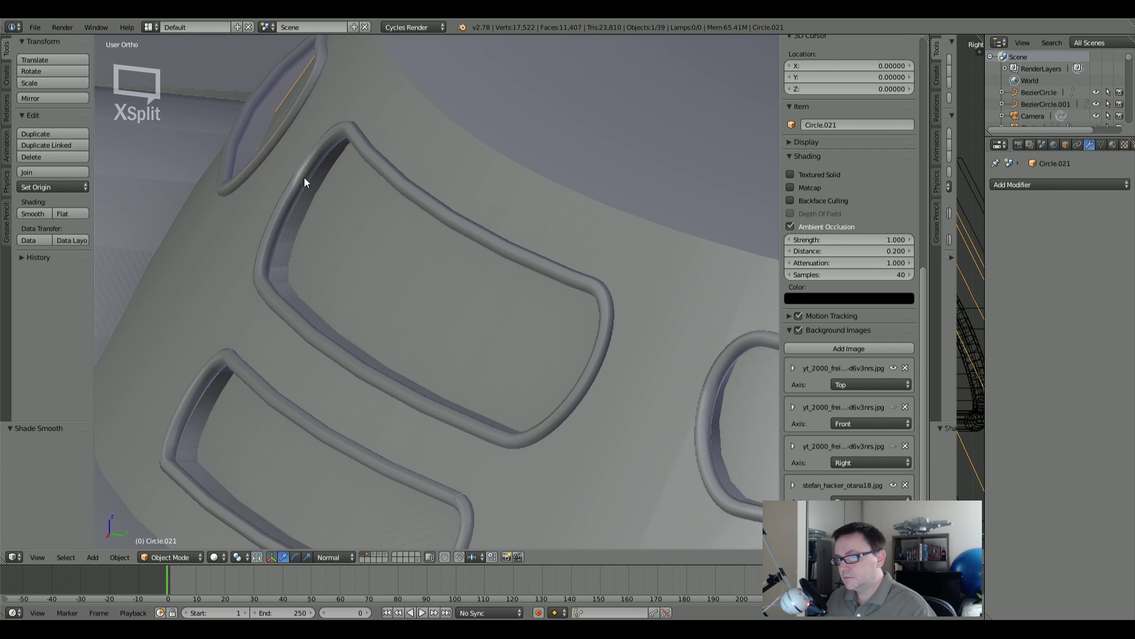
Step: Try bevel resolutions of 1 and 3 on the window frame curve, then restore it to 2
right_click(384, 162)
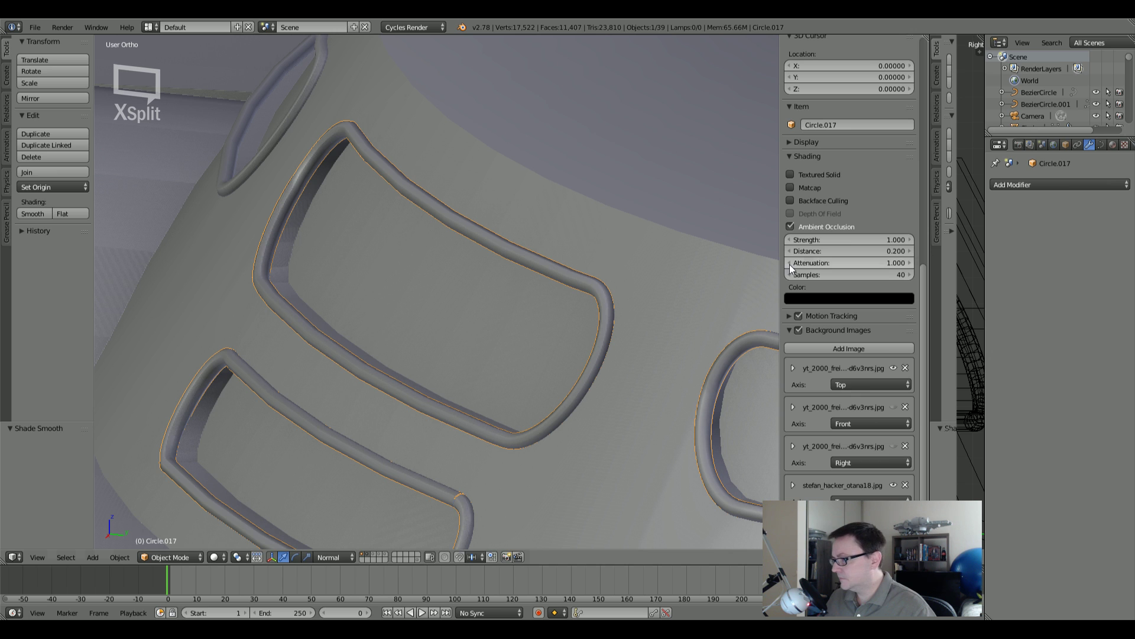
click(1102, 146)
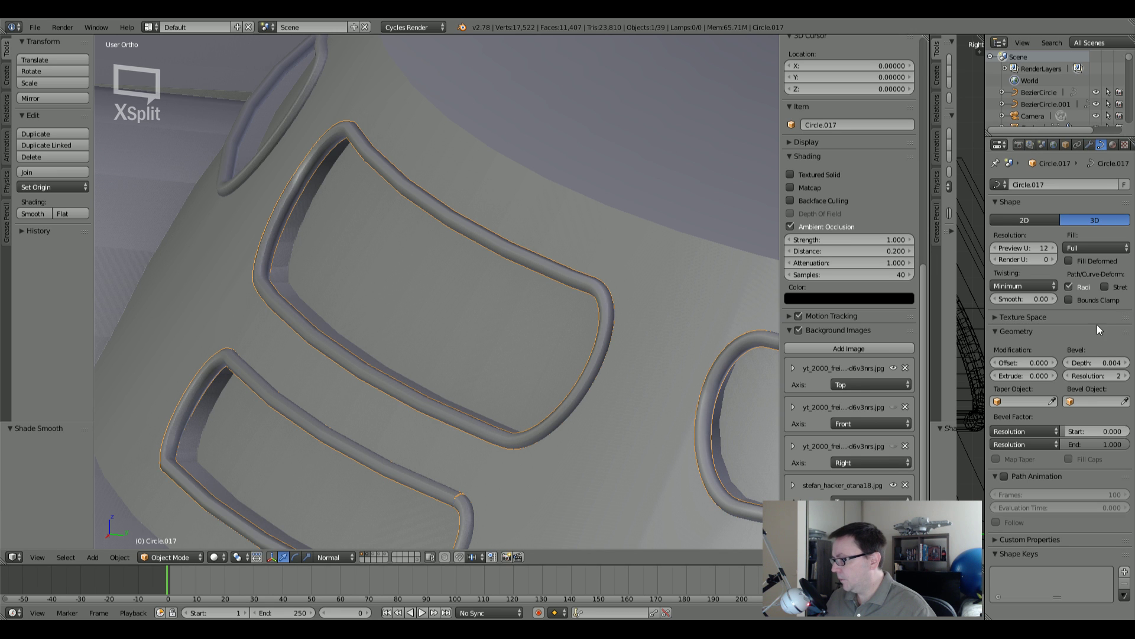
click(1069, 377)
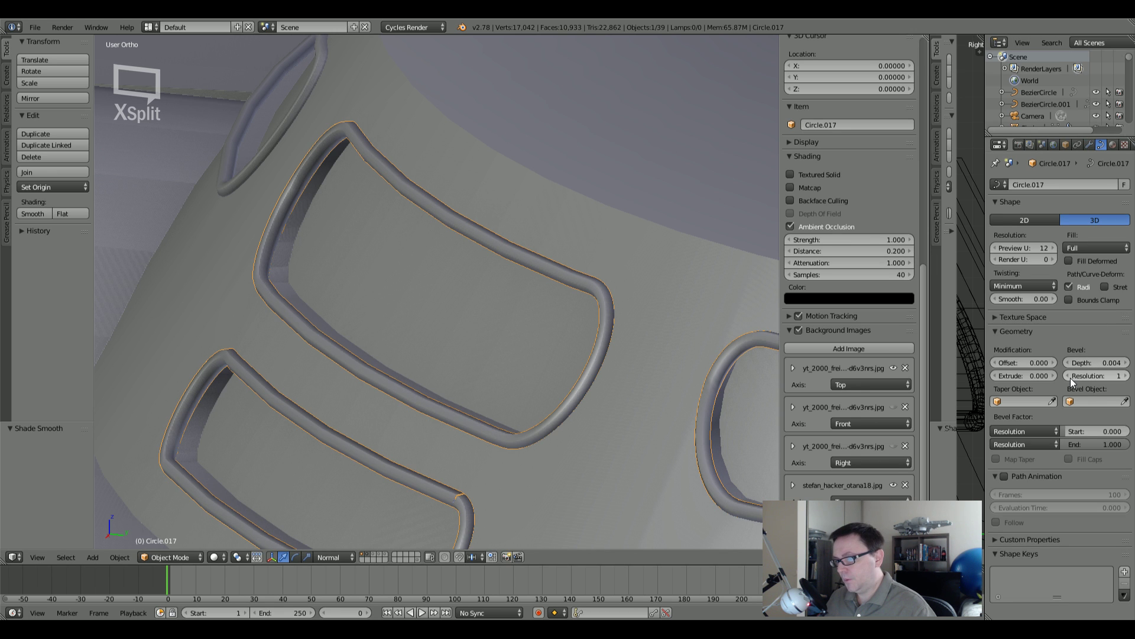
click(1119, 376)
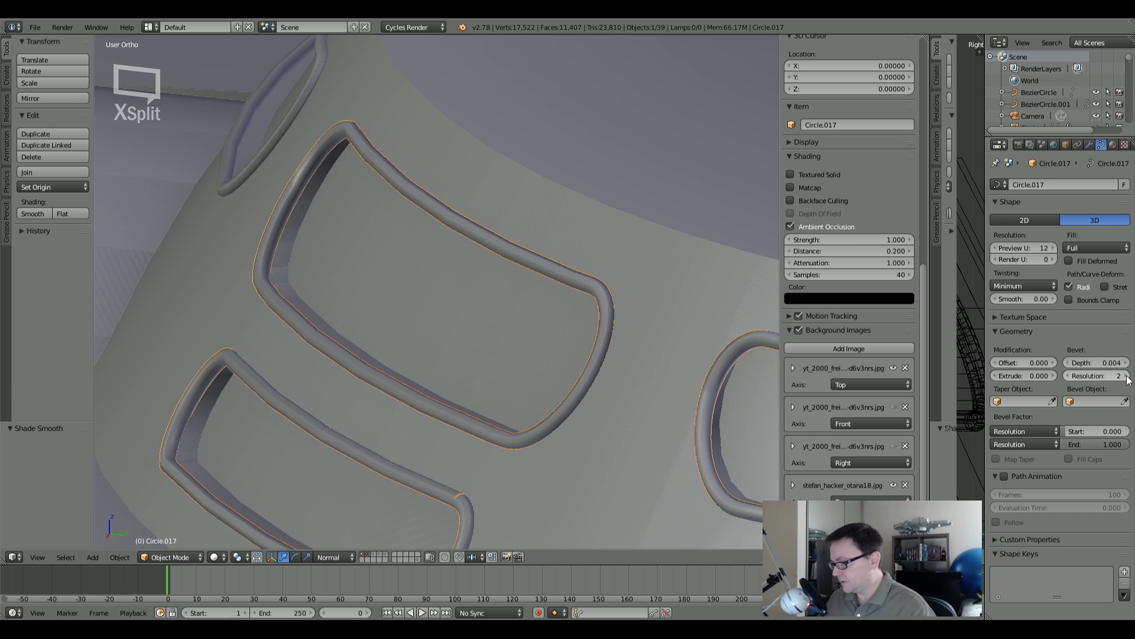
click(1069, 375)
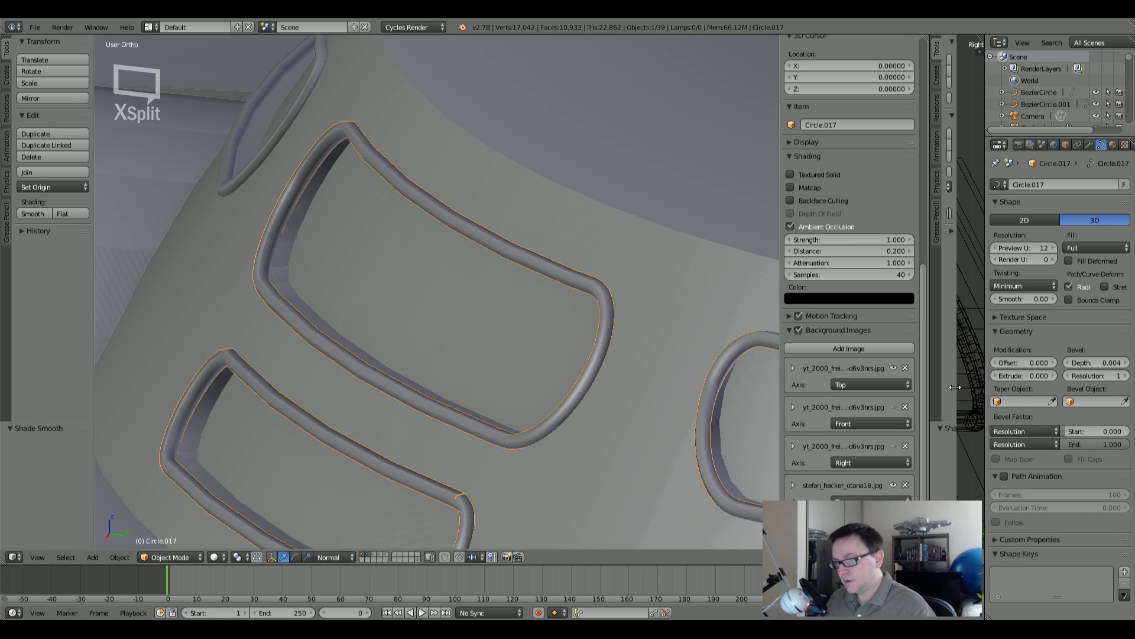
scroll(585, 284, down, 4)
scroll(581, 311, up, 4)
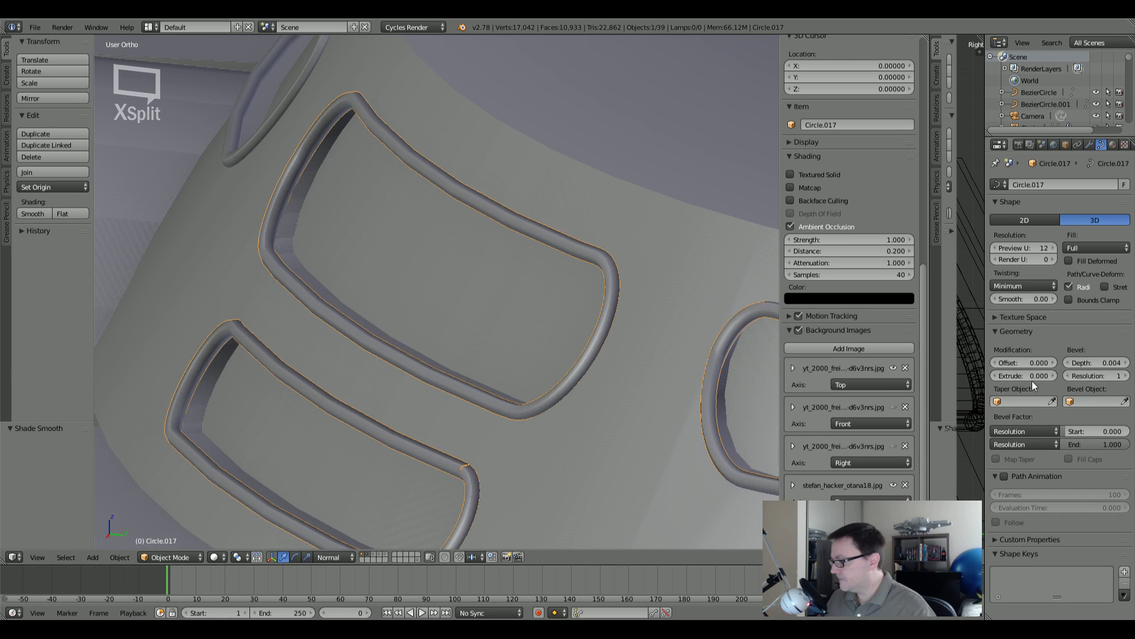
click(1126, 377)
click(1126, 376)
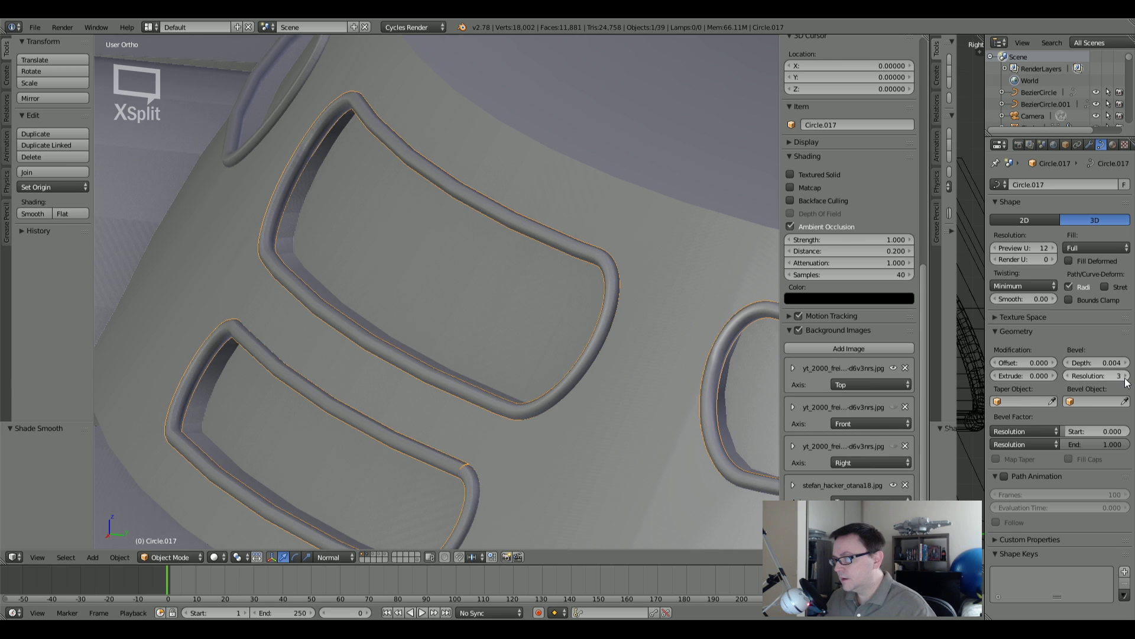
click(1069, 376)
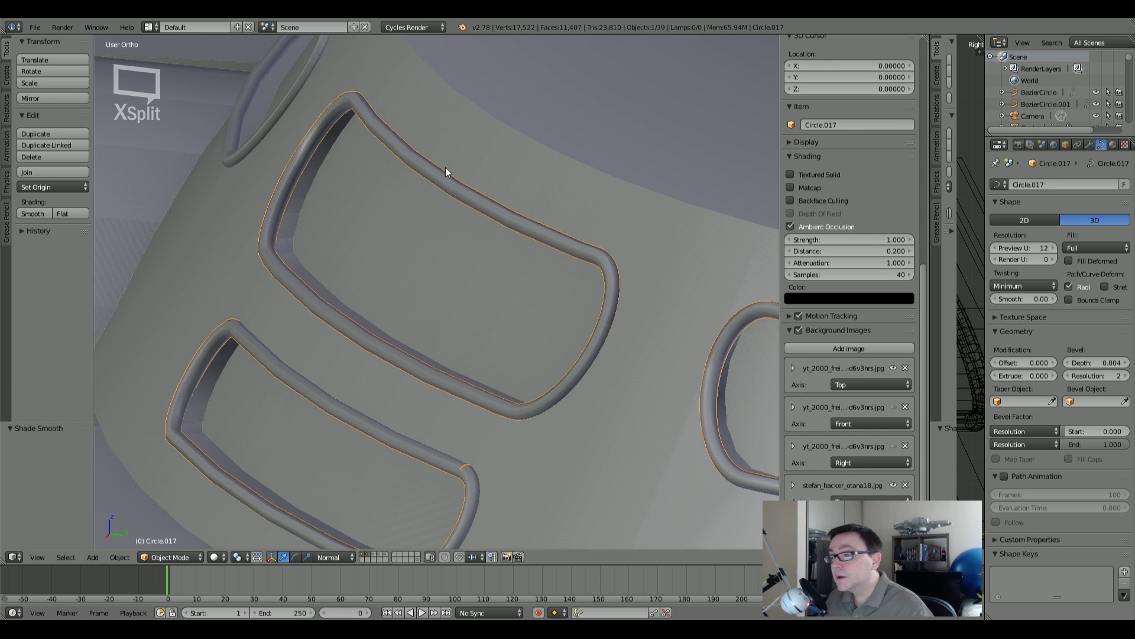
Step: Select the ring behind the dome windows and scale it by about 1.002 in X and Y with Z locked
middle_drag(388, 229, 366, 229)
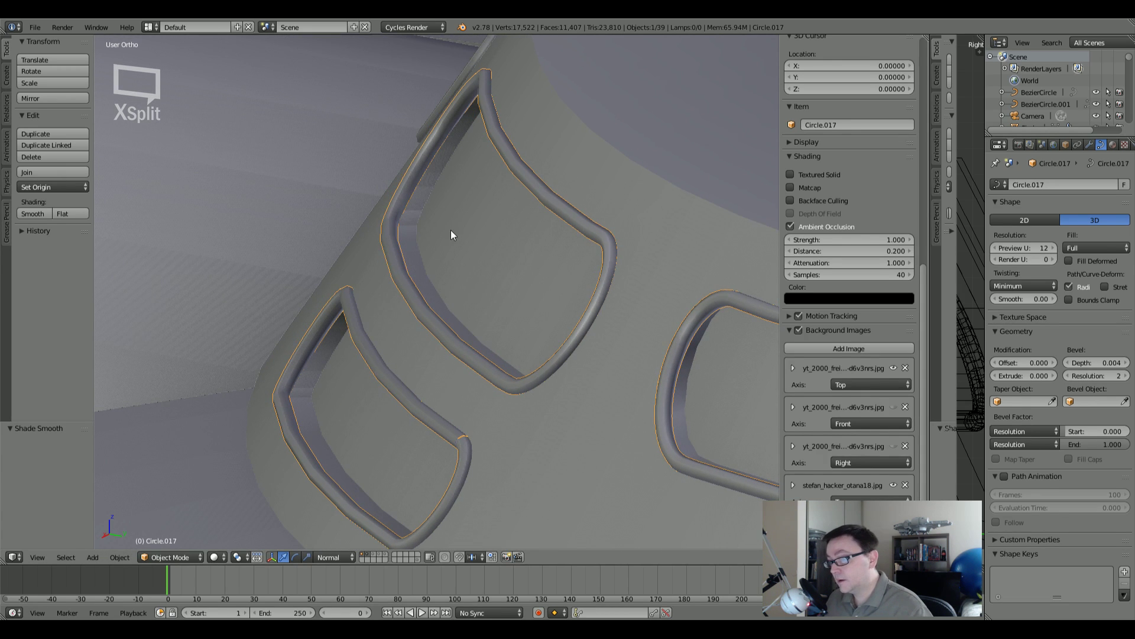
right_click(481, 226)
key(z)
key(z)
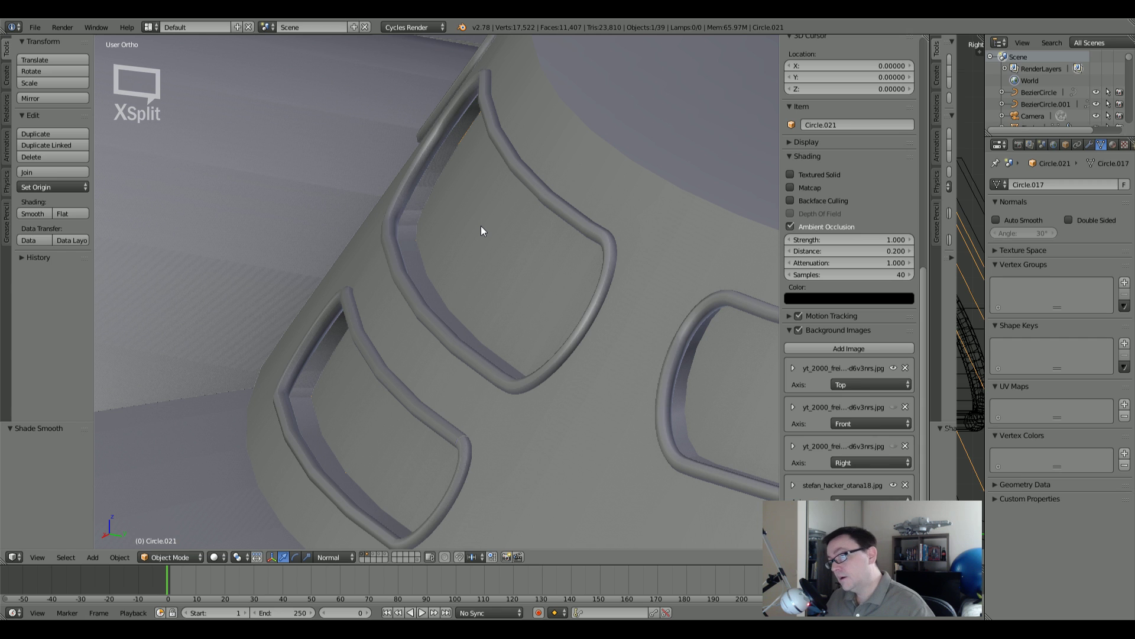
key(s)
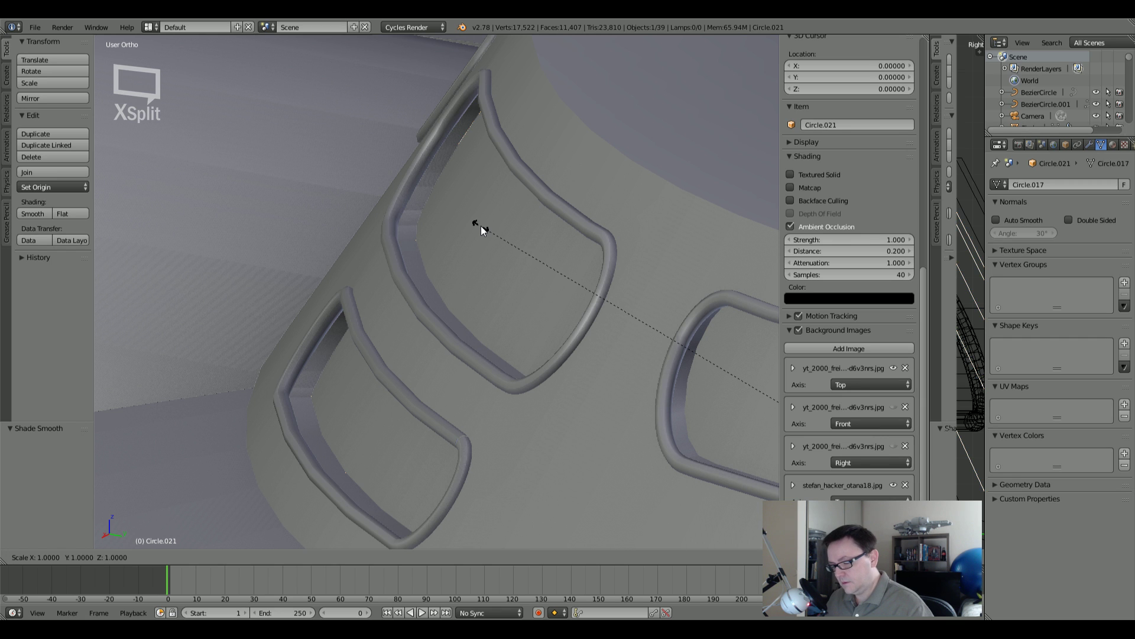
key(shift+z)
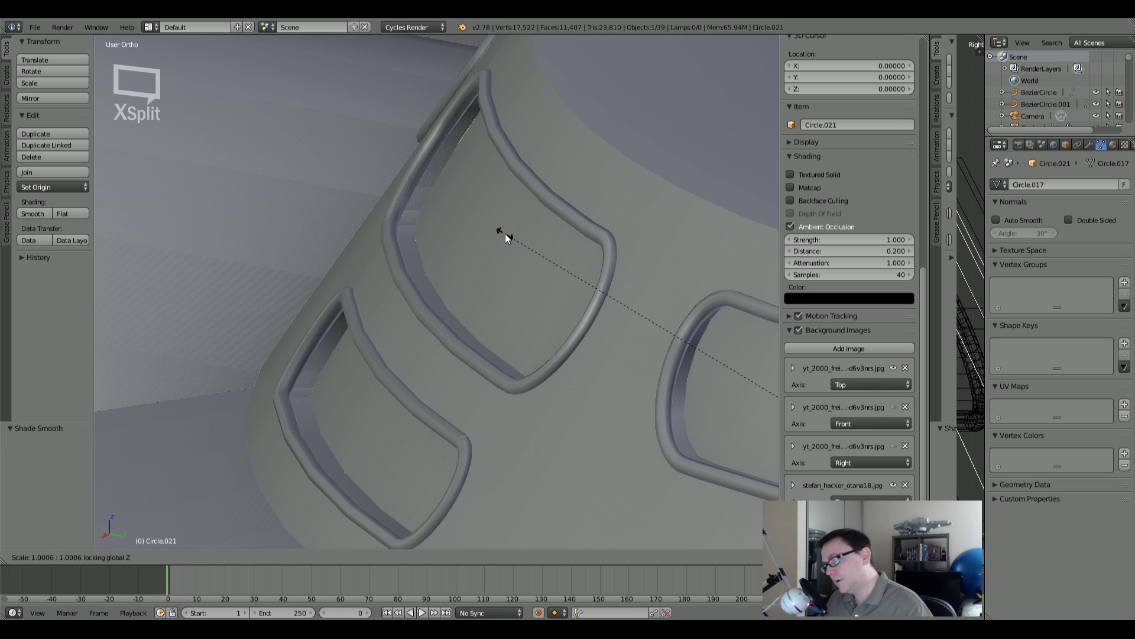
click(489, 234)
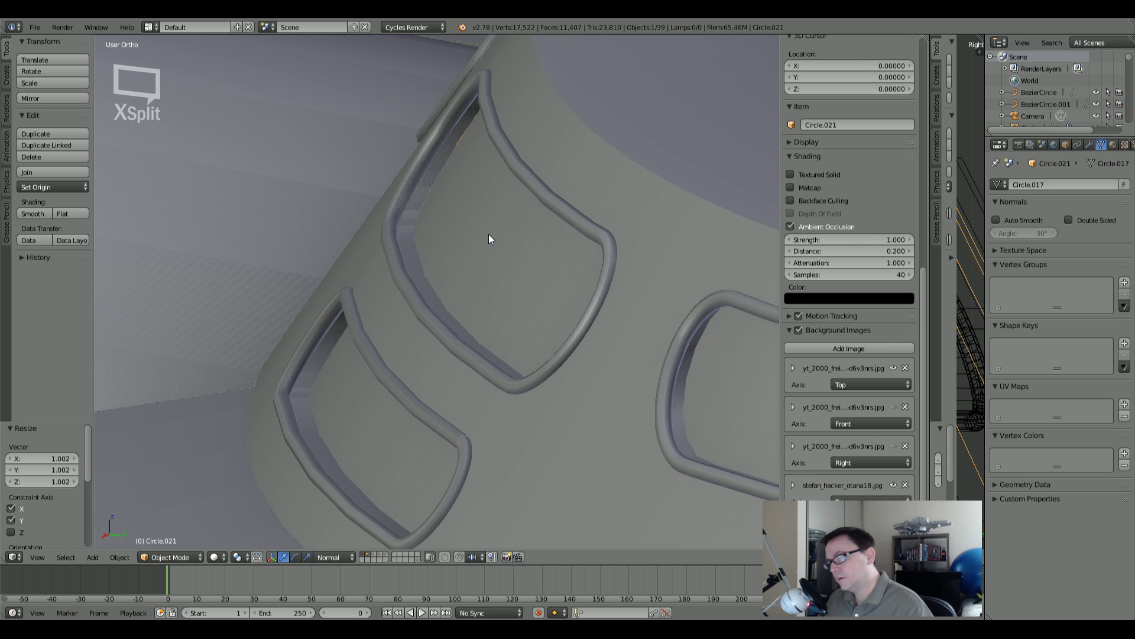
Step: Scale the ring by about 0.994 in X and Y with Z locked to deepen the window recesses
scroll(492, 239, down, 5)
scroll(492, 239, down, 1)
middle_drag(572, 265, 616, 284)
scroll(534, 261, up, 5)
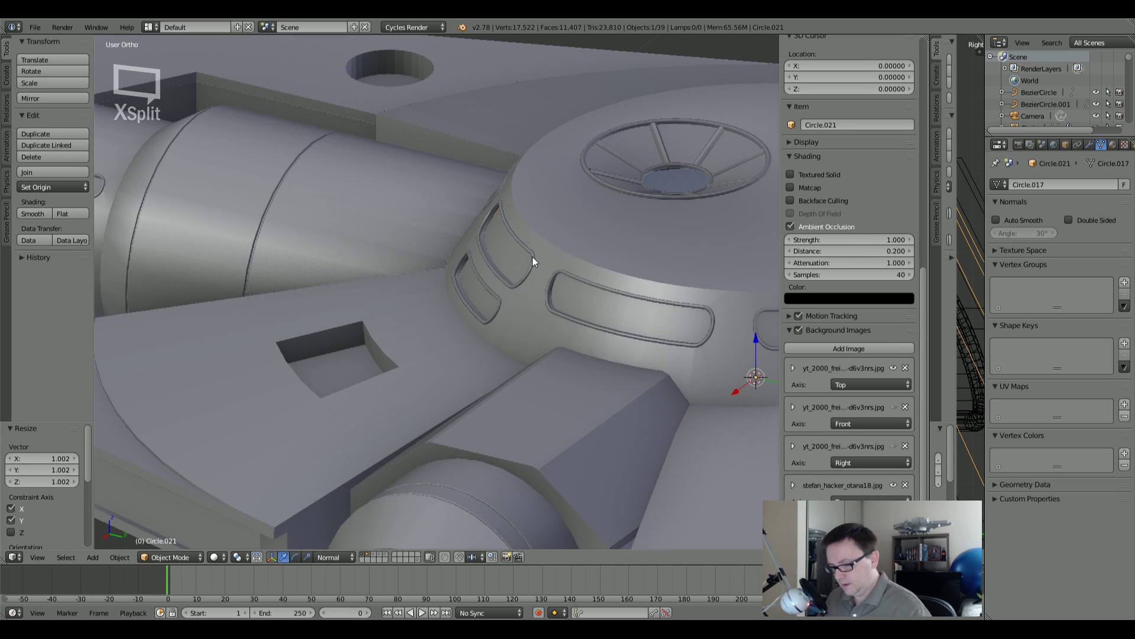
key(s)
key(shift+z)
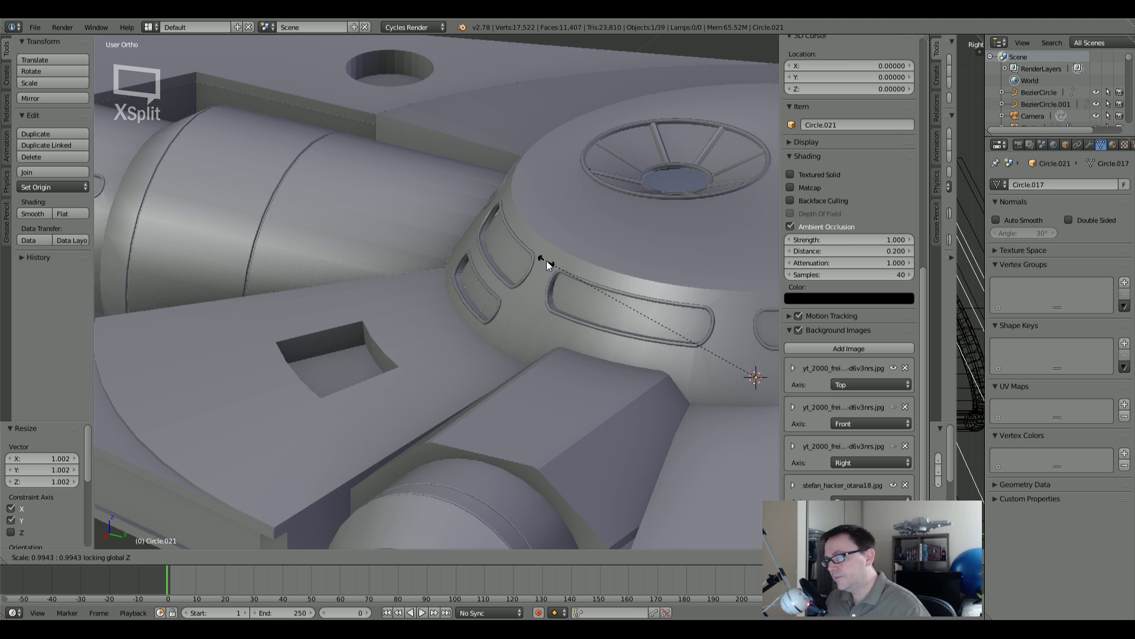
click(545, 263)
Step: Deselect the ring and examine the depth of the window recesses from several sides of the dome
scroll(546, 265, down, 4)
middle_drag(589, 279, 558, 268)
scroll(703, 280, down, 3)
scroll(655, 285, up, 1)
key(a)
scroll(559, 267, up, 6)
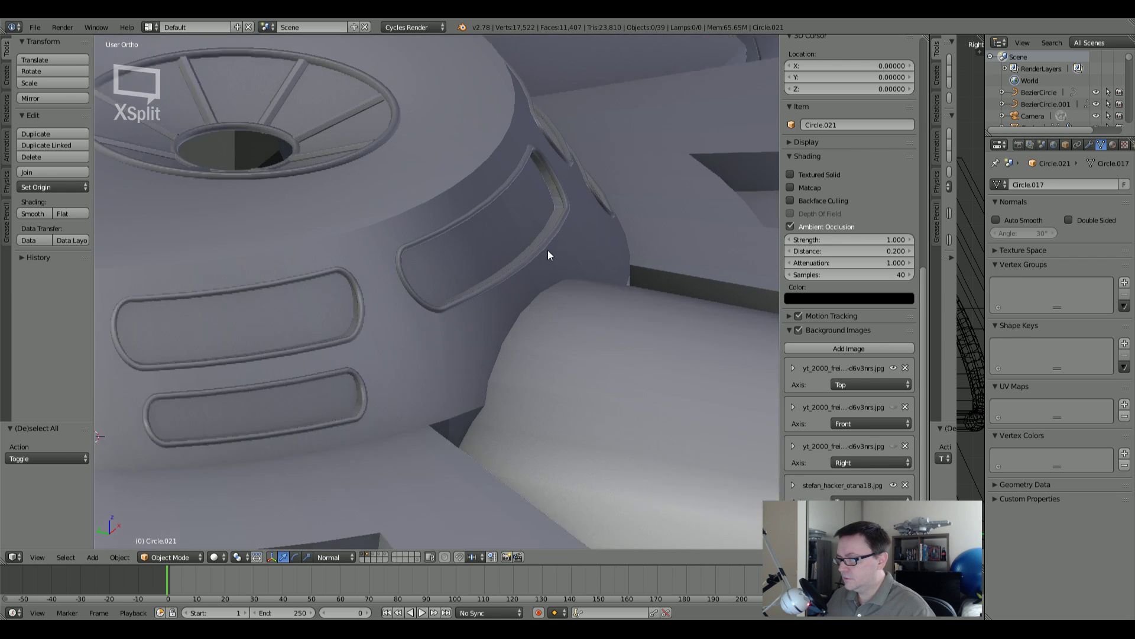
scroll(547, 251, down, 2)
scroll(558, 235, down, 2)
middle_drag(558, 234, 518, 241)
scroll(530, 226, down, 3)
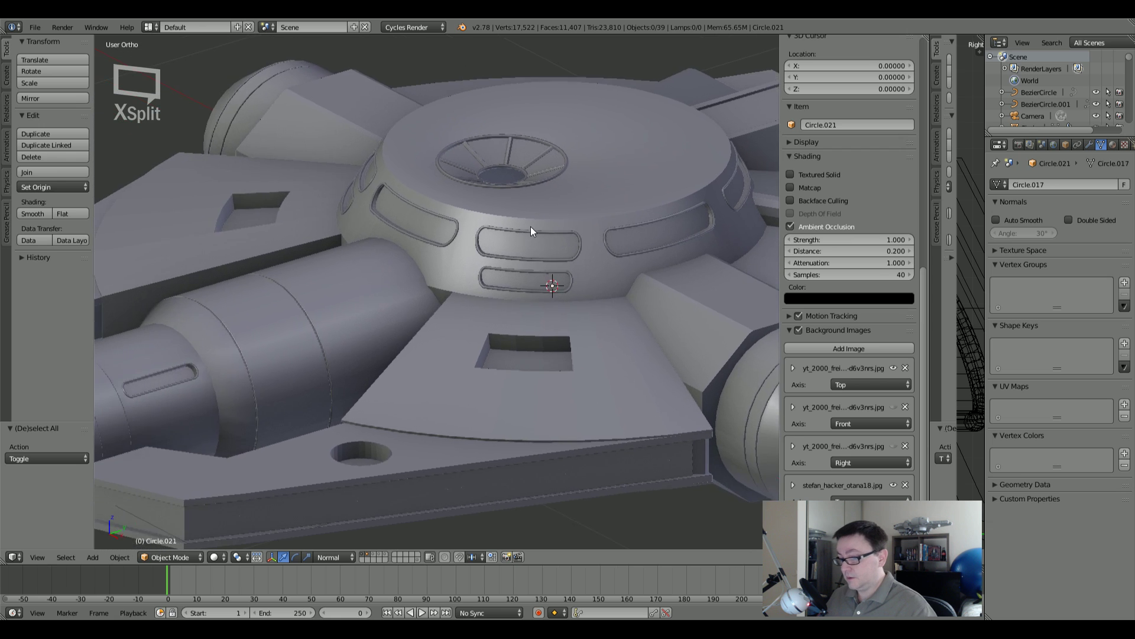
Step: Save the spaceship file
click(35, 27)
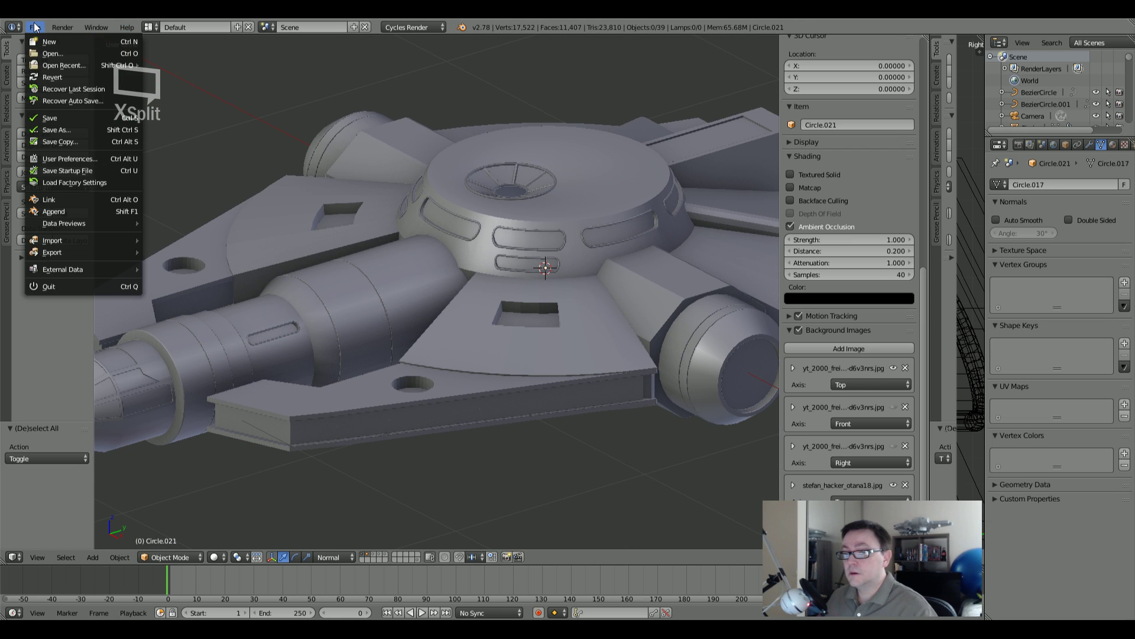
click(49, 119)
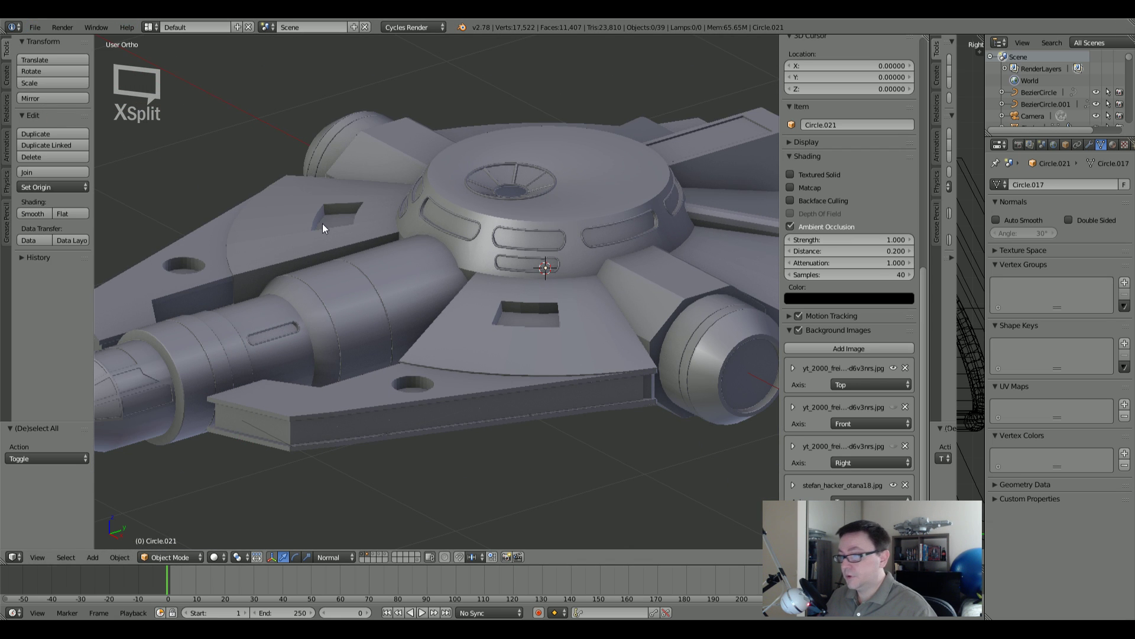
Step: Open the octagonal housing around the engine pod in Edit Mode and clear its geometry selection
shift+middle_drag(527, 320, 472, 315)
right_click(602, 297)
scroll(602, 297, up, 5)
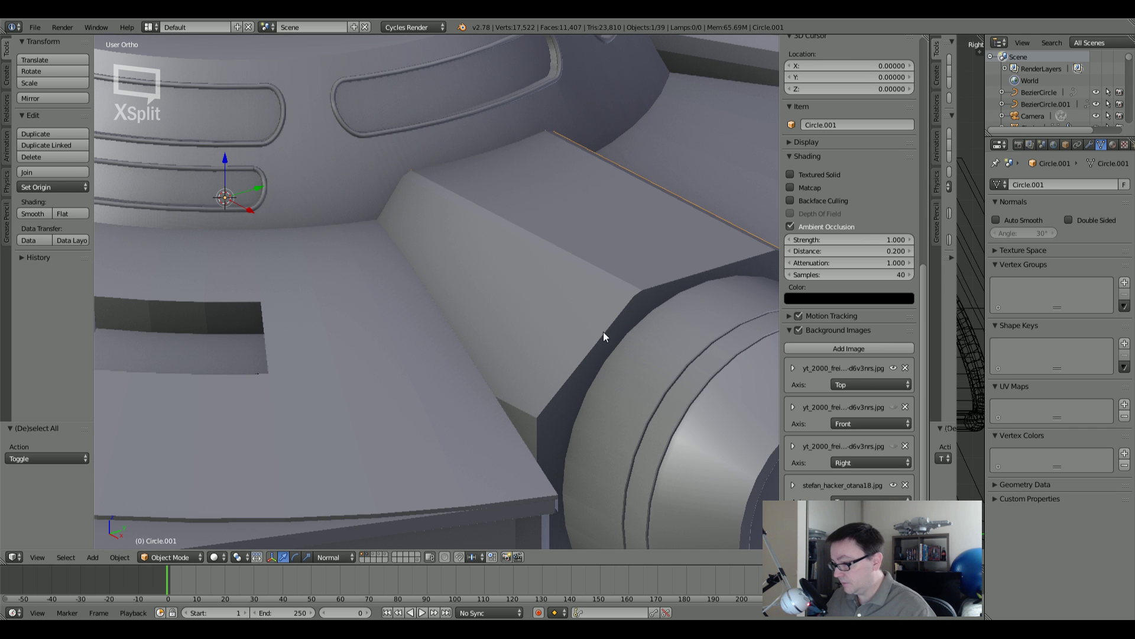
key(Tab)
shift+middle_drag(611, 332, 518, 324)
alt+right_click(546, 319)
scroll(545, 319, down, 6)
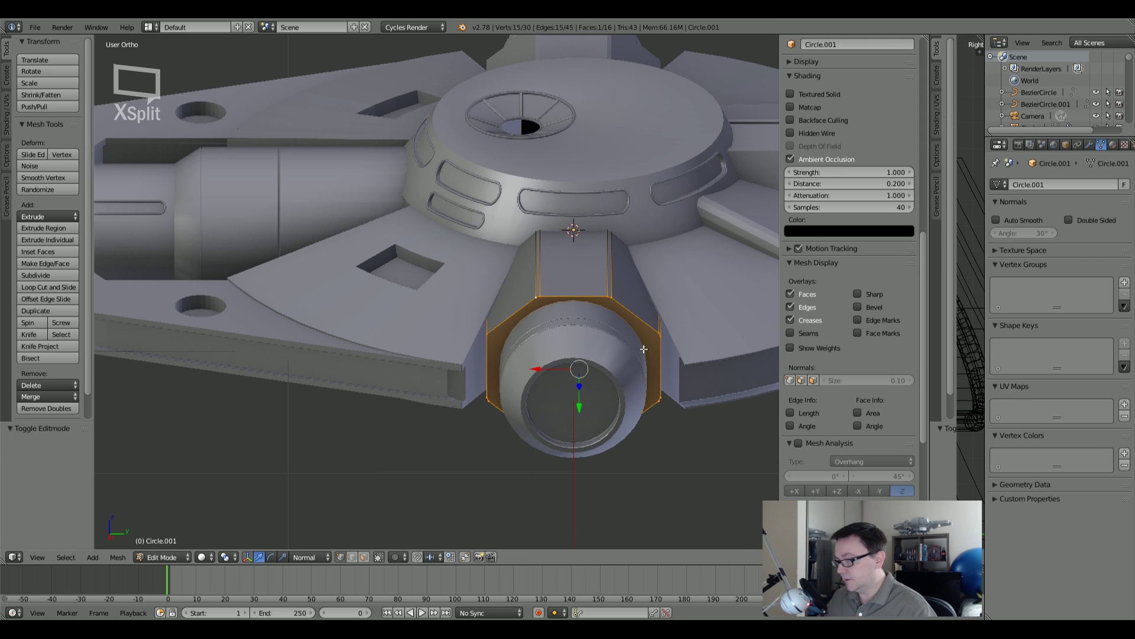
middle_drag(694, 324, 653, 333)
scroll(654, 334, up, 5)
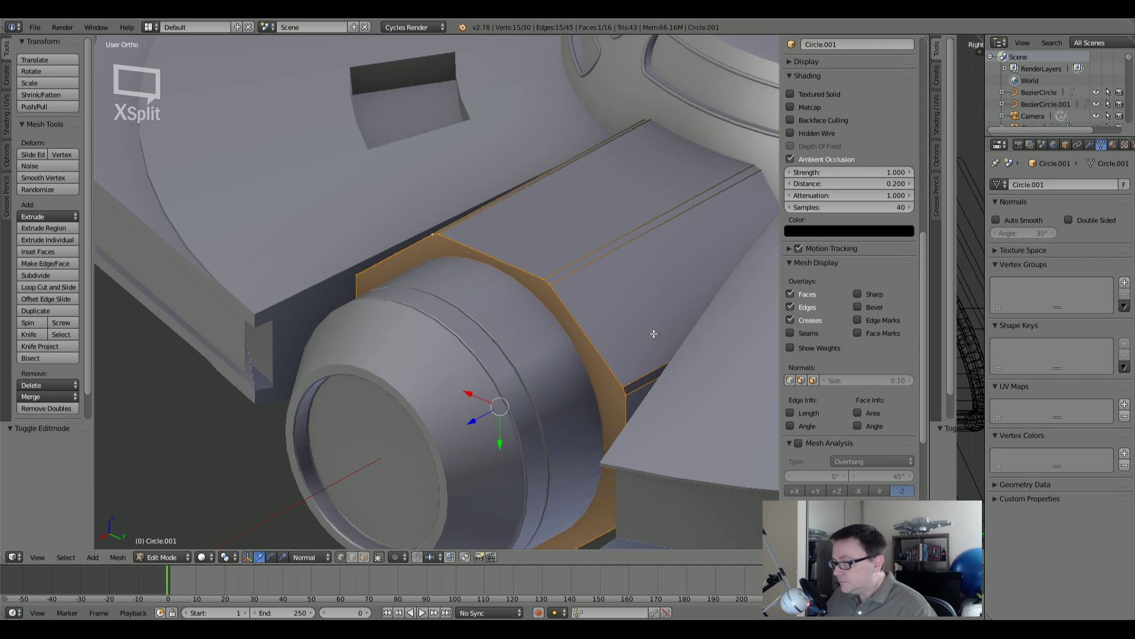
scroll(572, 286, up, 2)
key(a)
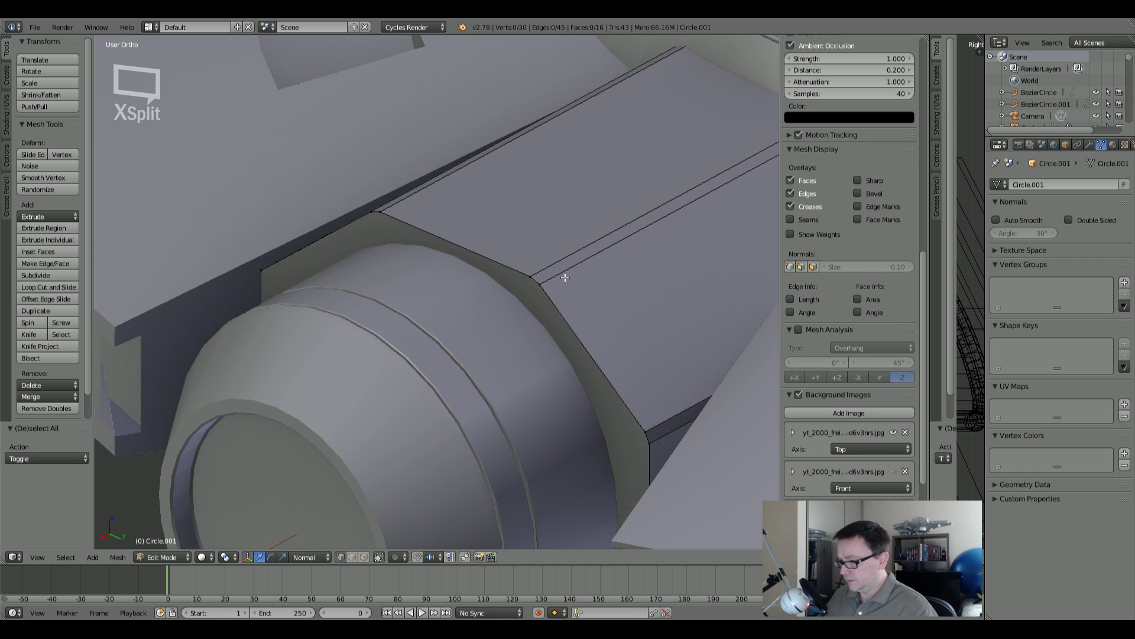
middle_drag(586, 305, 635, 271)
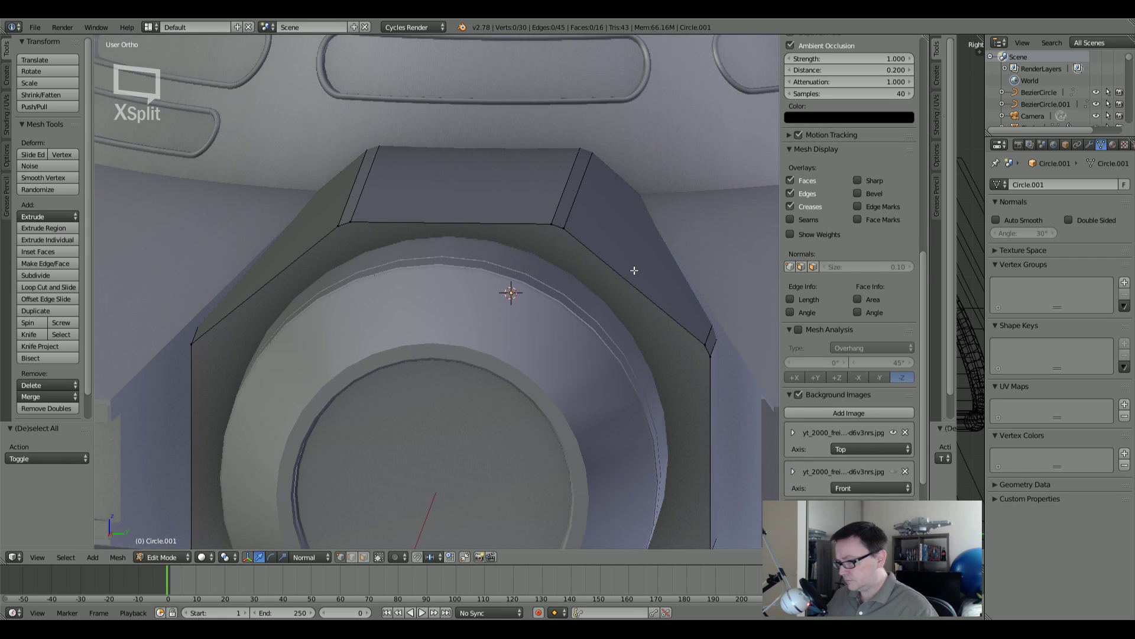
scroll(575, 206, up, 1)
scroll(575, 206, up, 2)
key(ctrl+r)
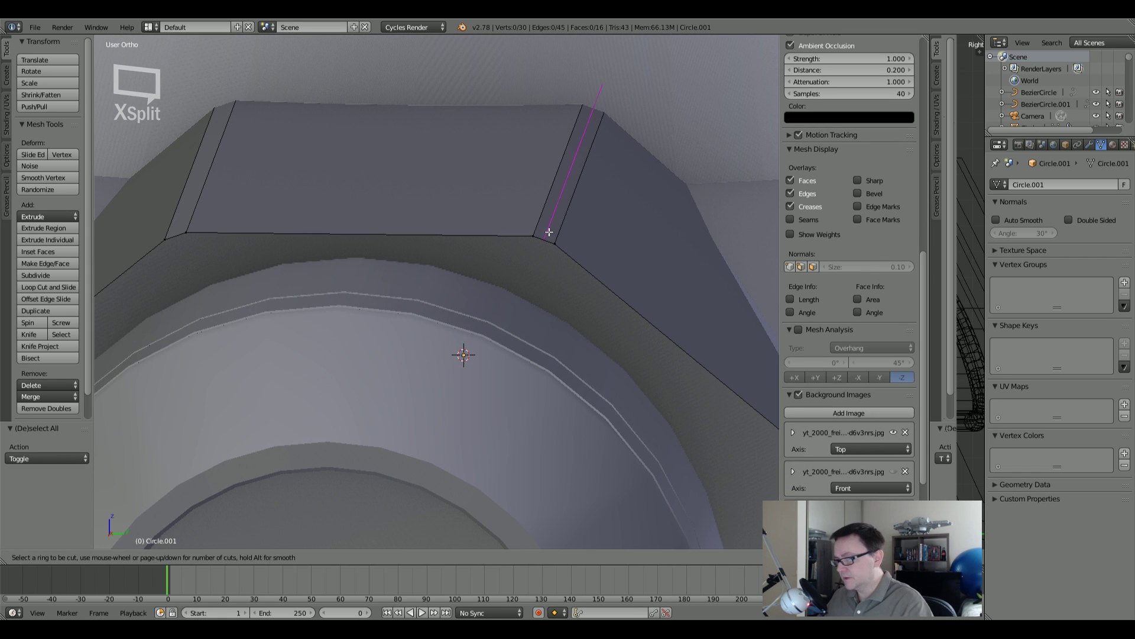
key(Escape)
key(z)
scroll(579, 223, down, 2)
key(z)
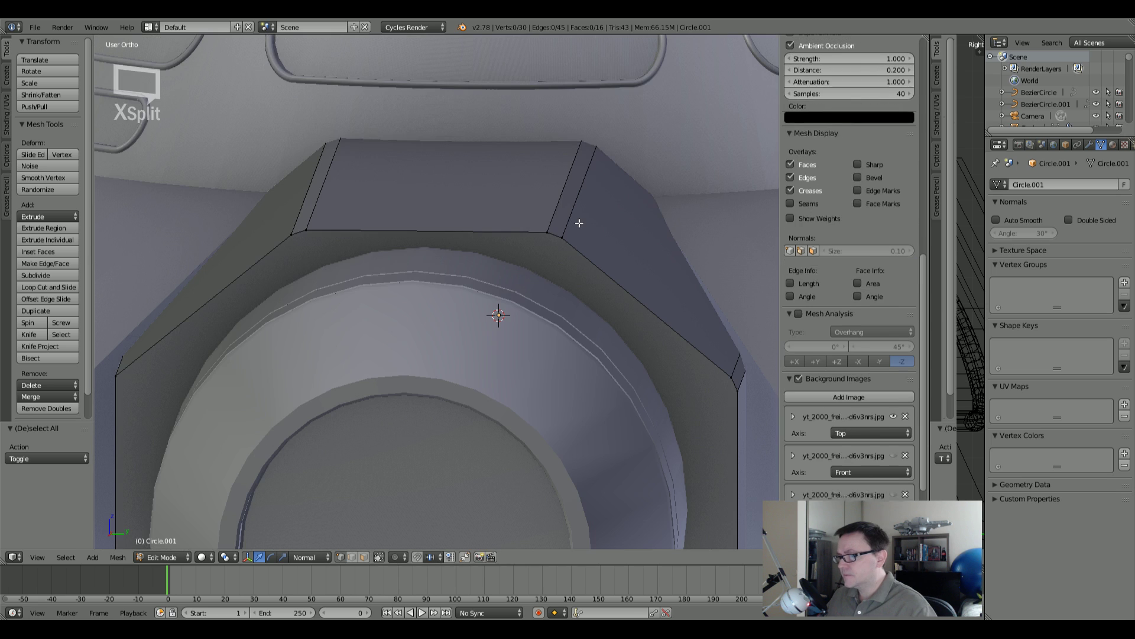
Step: Add a centred loop cut along each of the two narrow corner strips on the housing's top
key(ctrl+r)
click(554, 235)
right_click(555, 237)
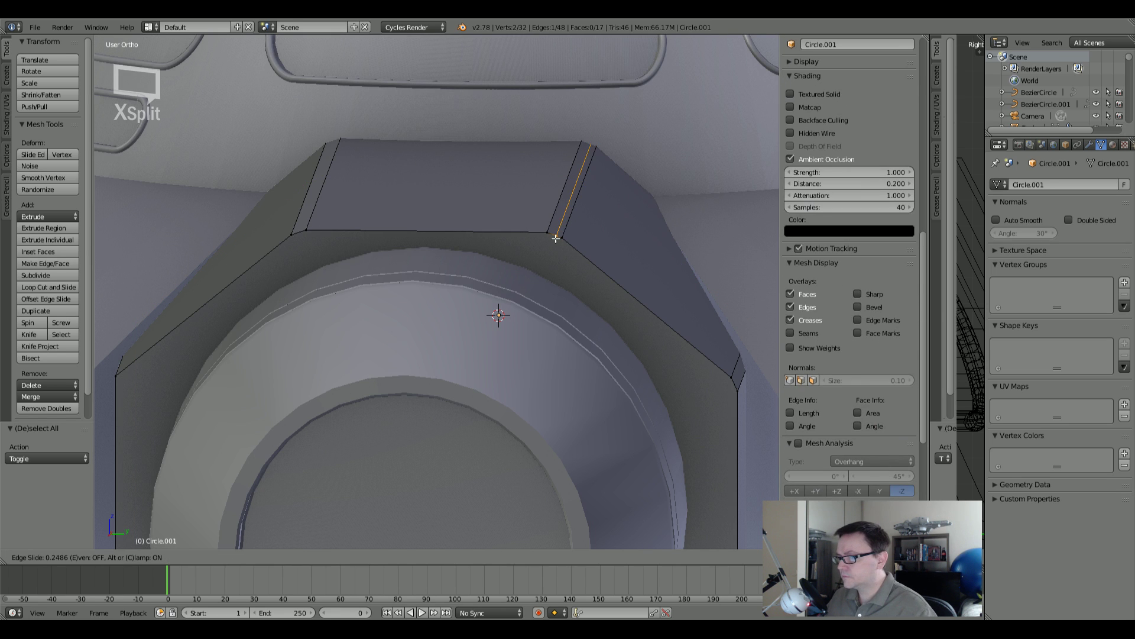
key(ctrl+r)
click(304, 229)
right_click(304, 230)
scroll(327, 256, down, 3)
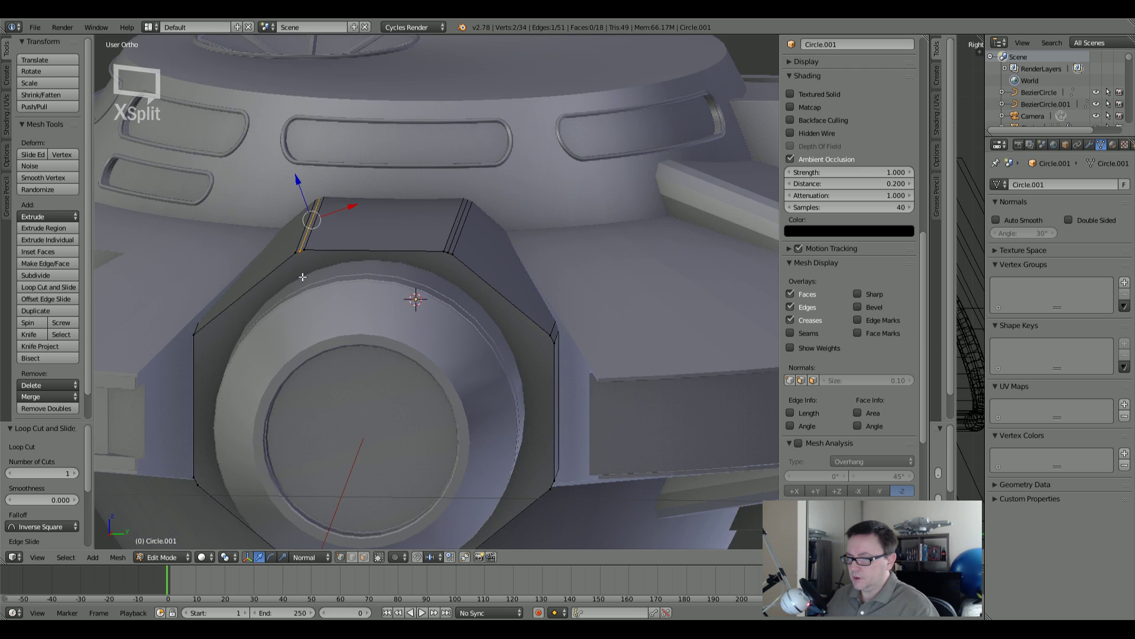
Step: Add centred loop cuts along the housing's lower-left side strip and its bottom-left corner strip
middle_drag(327, 257, 261, 329)
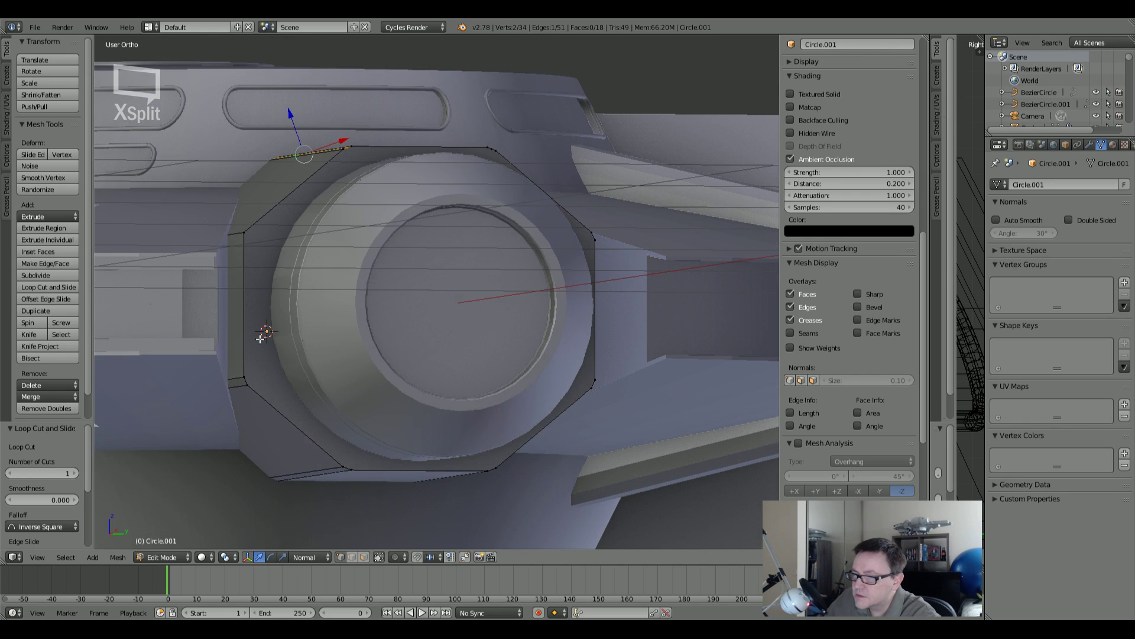
scroll(247, 382, up, 5)
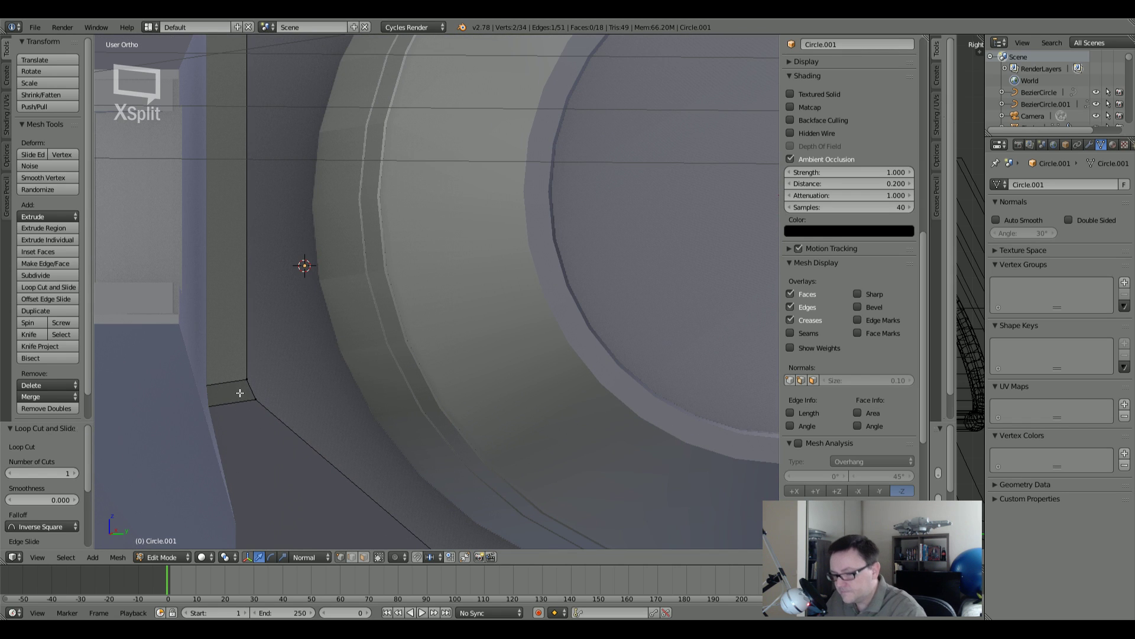
key(ctrl+r)
click(253, 390)
right_click(267, 391)
middle_drag(266, 391, 342, 375)
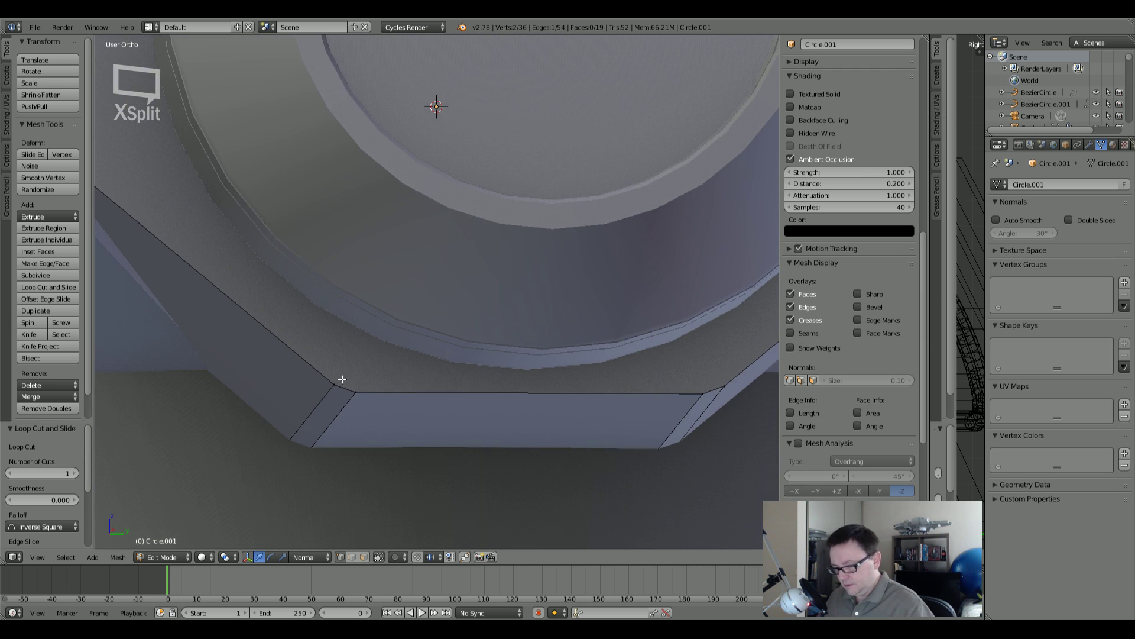
key(ctrl+r)
click(337, 392)
right_click(337, 393)
Step: Add centred loop cuts along the housing's bottom-right corner strip and its lower-right side strip
middle_drag(337, 392, 517, 393)
key(ctrl+r)
click(505, 373)
right_click(506, 373)
middle_drag(506, 373, 578, 251)
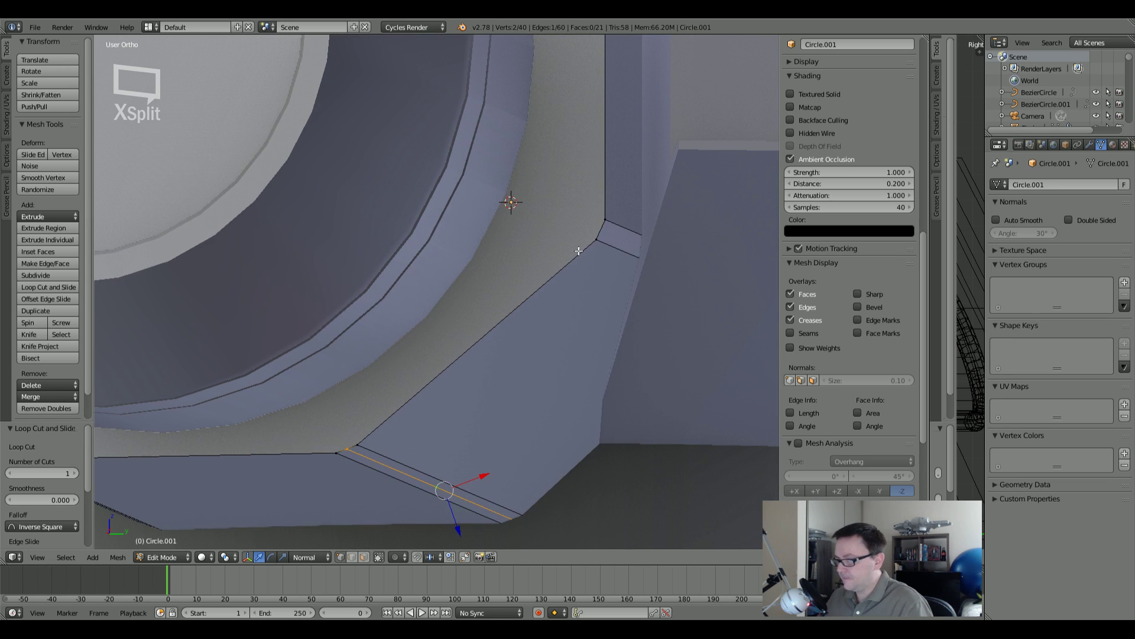
key(ctrl+r)
click(597, 227)
right_click(597, 228)
Step: Select the centre edges of the six corner strips already cut around the housing
middle_drag(597, 228, 581, 240)
shift+right_click(484, 347)
middle_drag(287, 348, 341, 342)
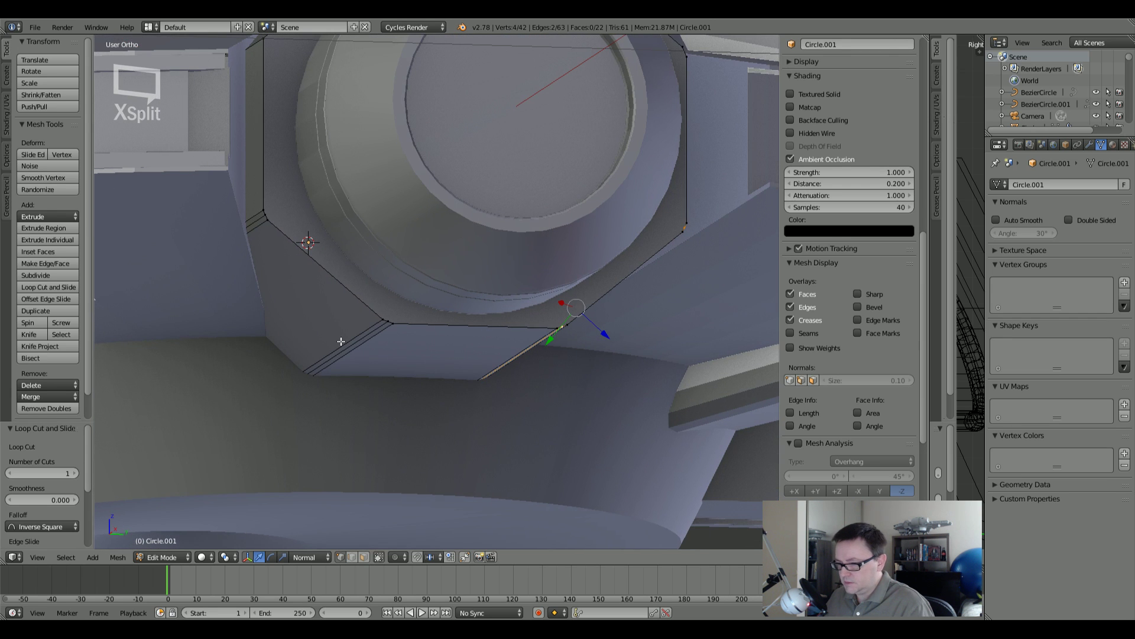
shift+right_click(341, 341)
shift+right_click(281, 230)
middle_drag(281, 230, 266, 335)
shift+right_click(355, 227)
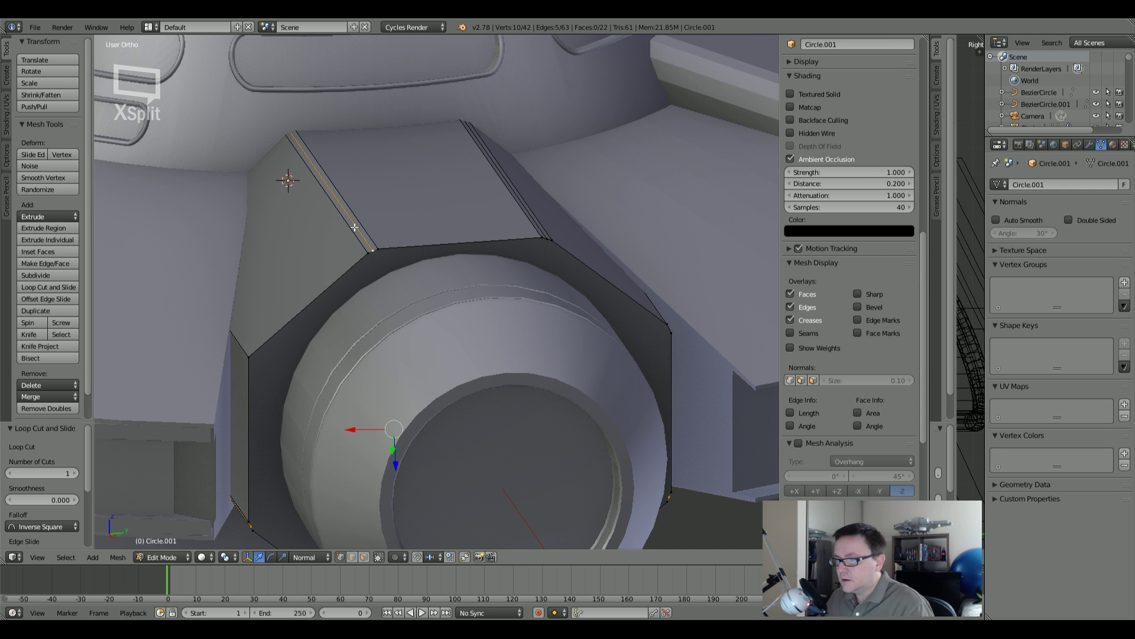
key(KP_6)
key(KP_6)
shift+right_click(465, 233)
key(KP_4)
key(KP_4)
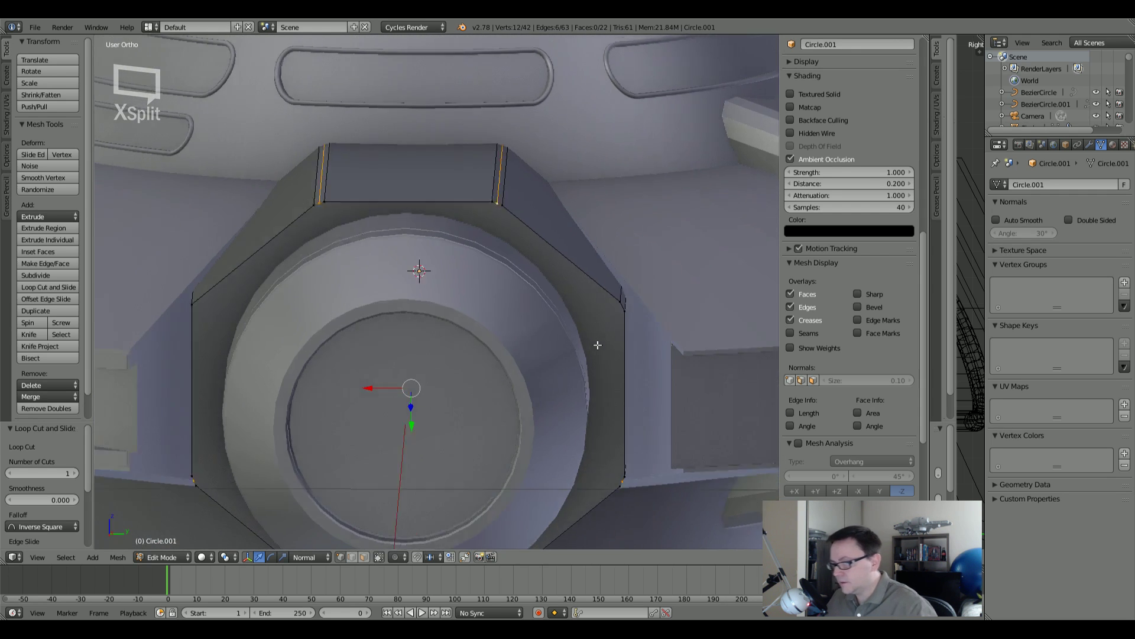
Step: Add a centred loop cut along the housing's upper-right side corner strip
key(KP_6)
key(KP_6)
scroll(580, 346, up, 4)
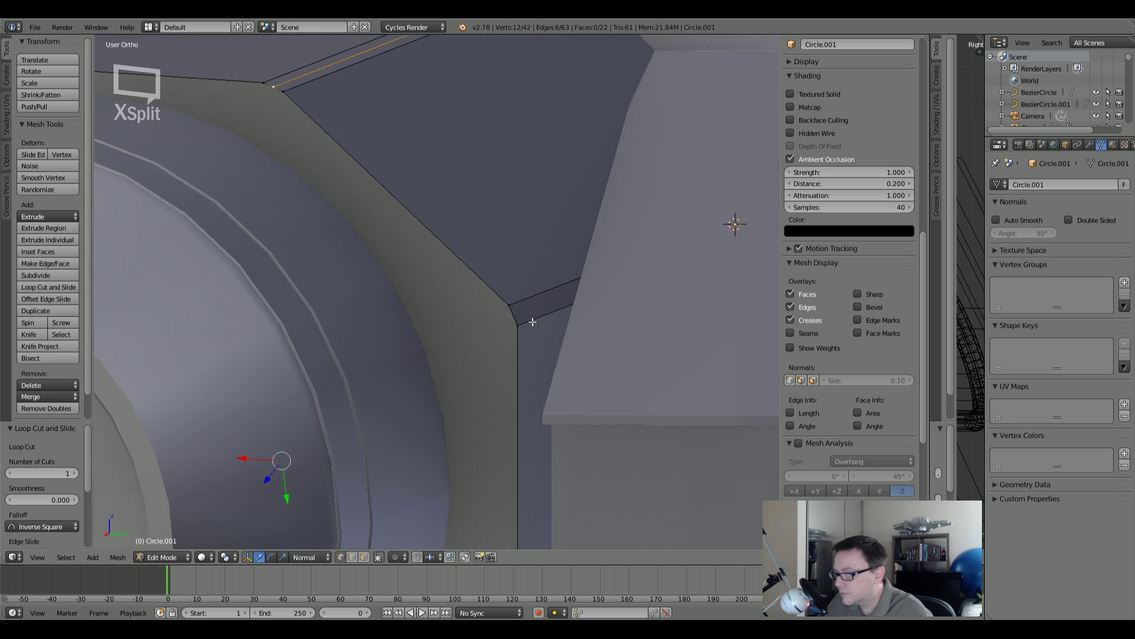
key(ctrl+r)
click(521, 314)
right_click(524, 313)
Step: Add the centre edges of the six other cut corner strips around the housing to the selection
scroll(361, 252, down, 4)
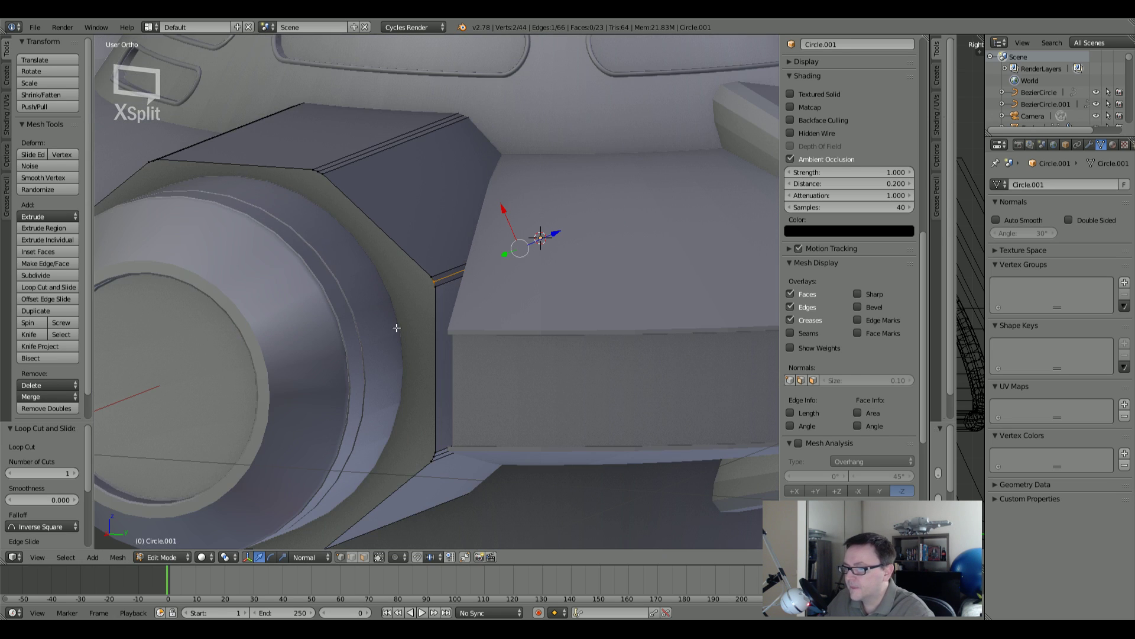
shift+right_click(442, 454)
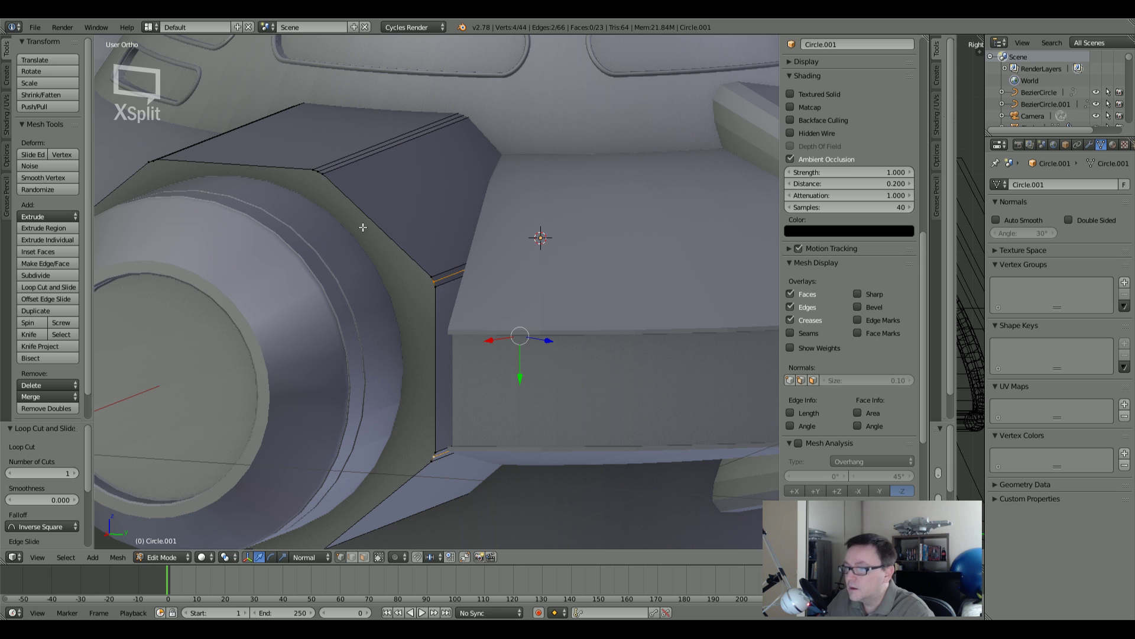
shift+right_click(339, 163)
middle_drag(339, 163, 344, 220)
shift+right_click(370, 188)
shift+right_click(262, 201)
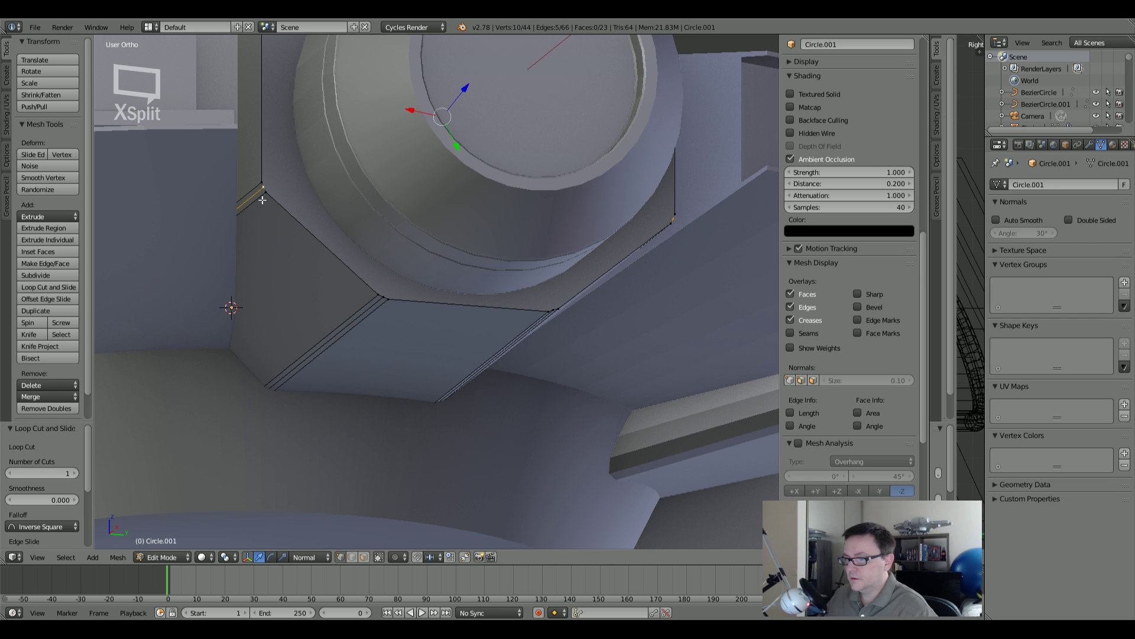
shift+right_click(327, 342)
middle_drag(327, 342, 403, 312)
shift+right_click(463, 309)
Step: Try to scale the selected centre edges up by about 1.066 in the right orthographic view
key(KP_3)
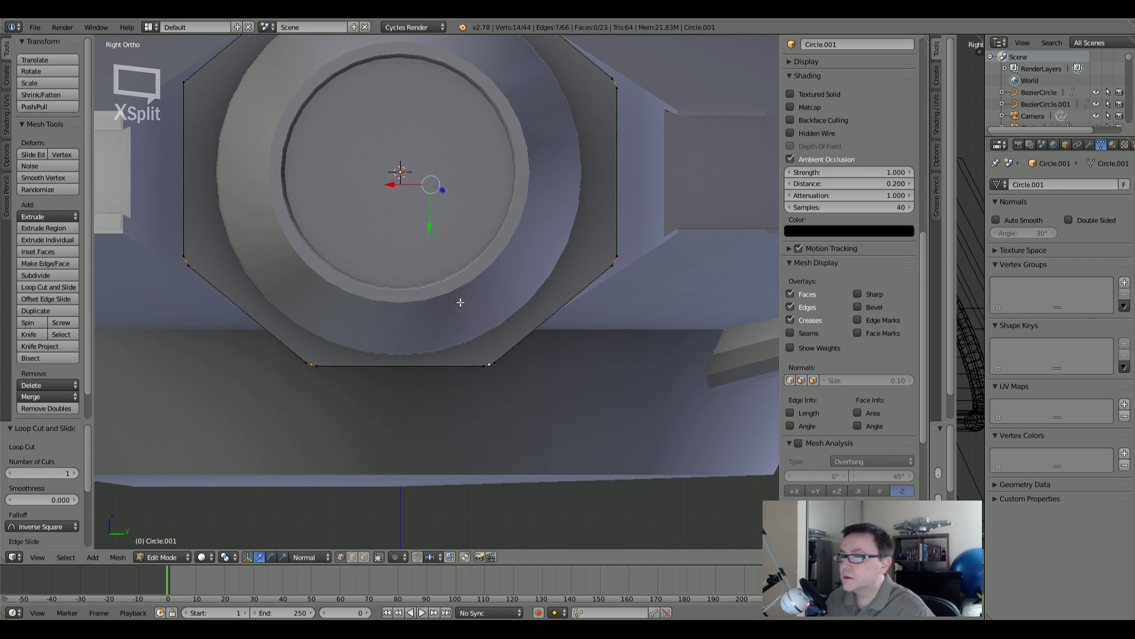
shift+scroll(401, 347, up, 5)
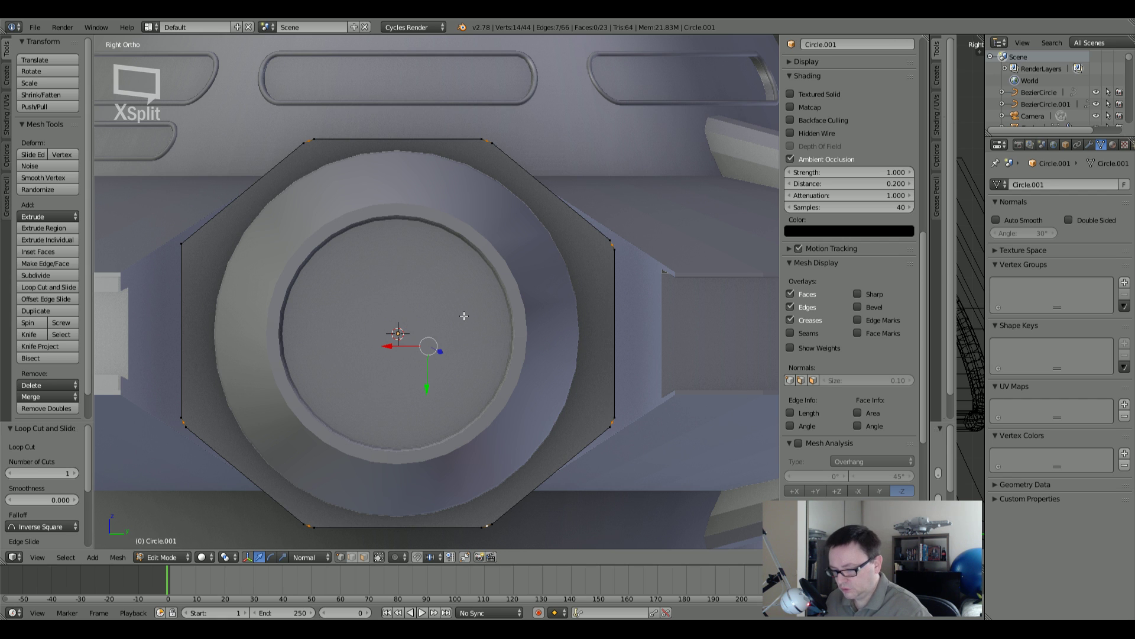
key(s)
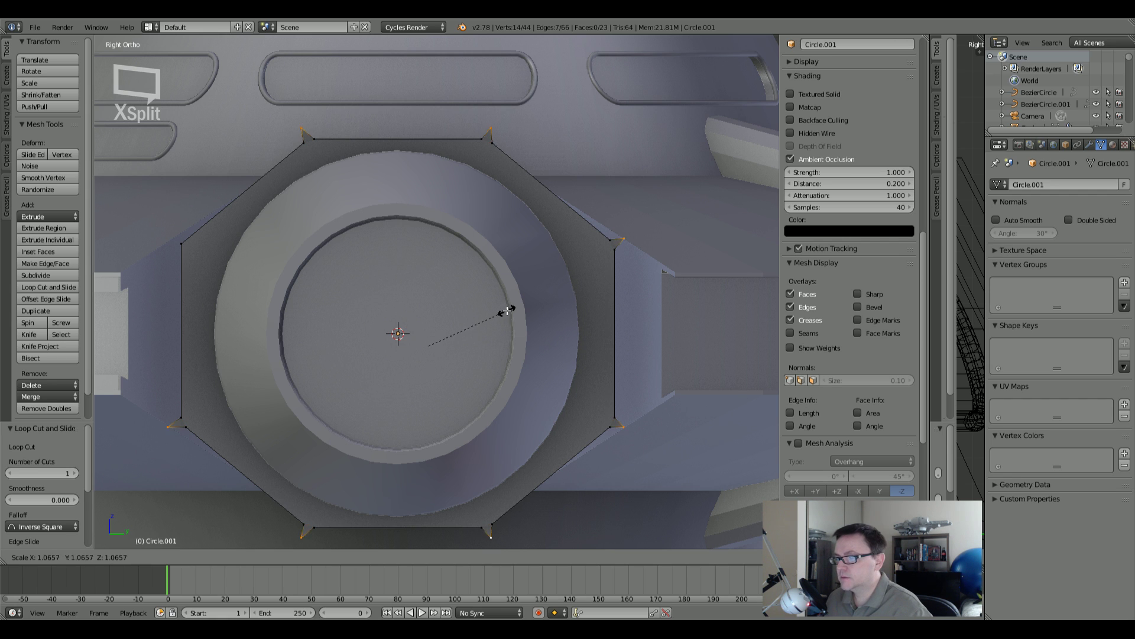
key(Escape)
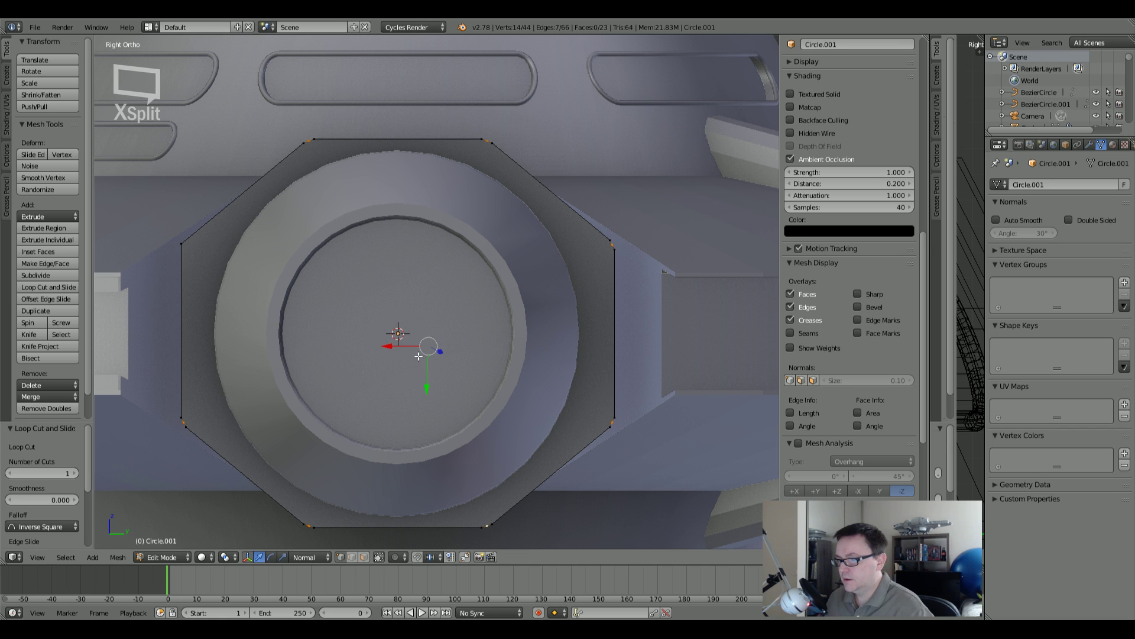
scroll(410, 343, down, 1)
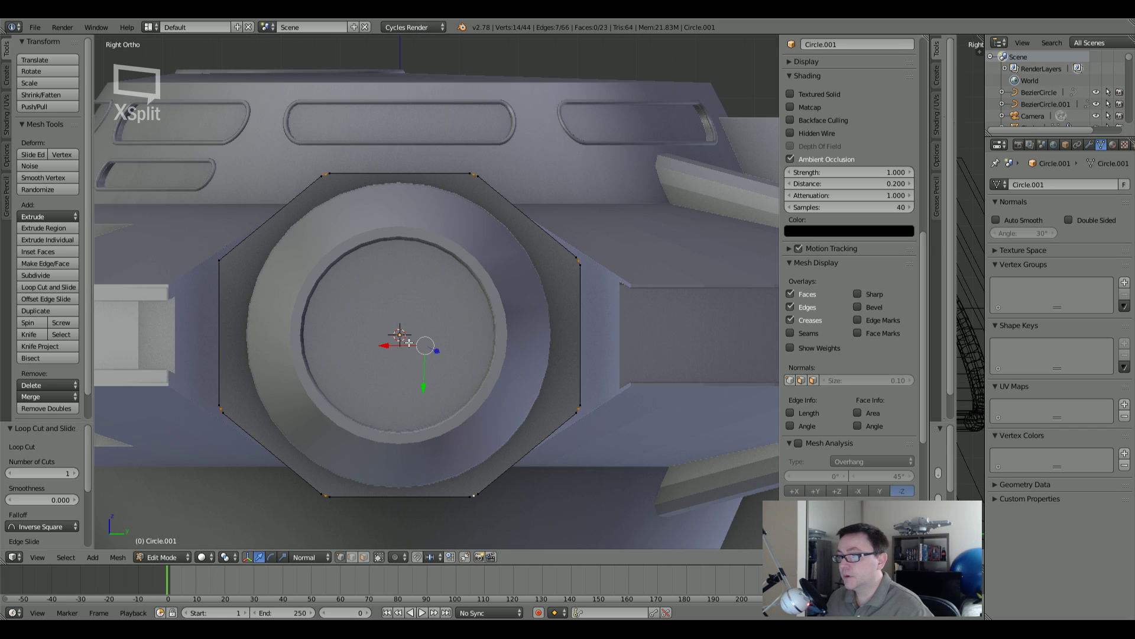
key(z)
key(s)
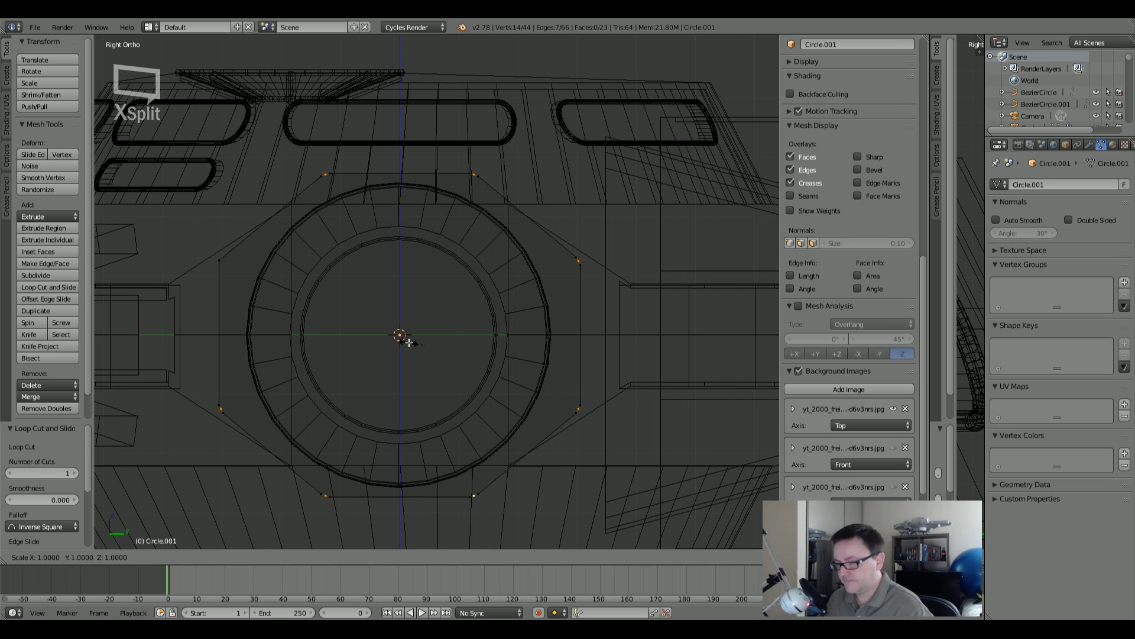
key(Escape)
key(s)
key(z)
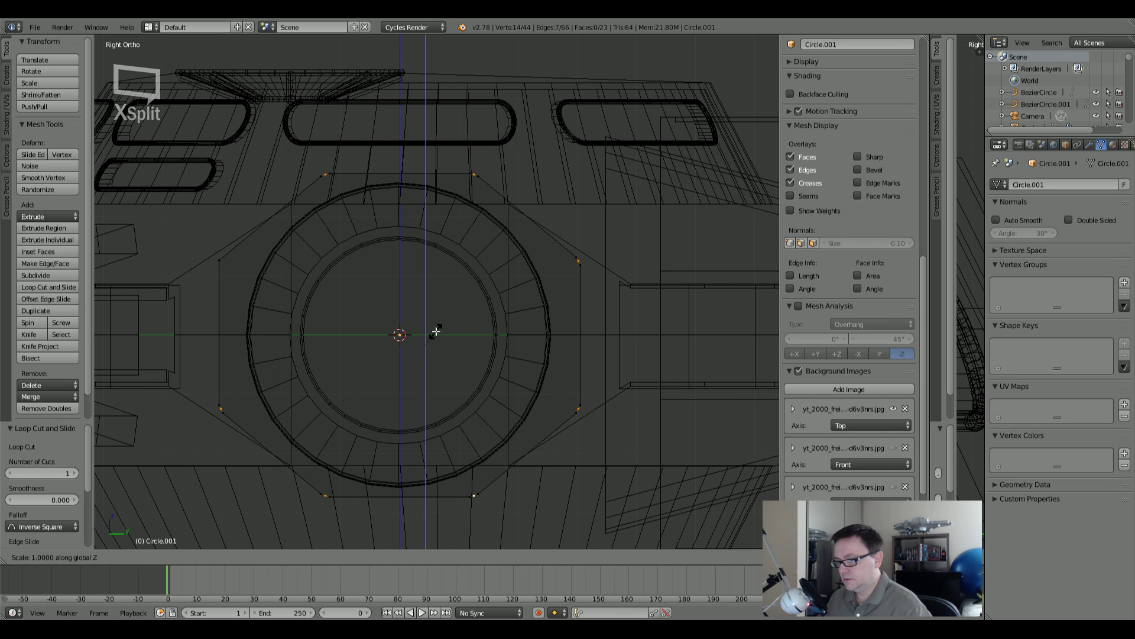
key(Escape)
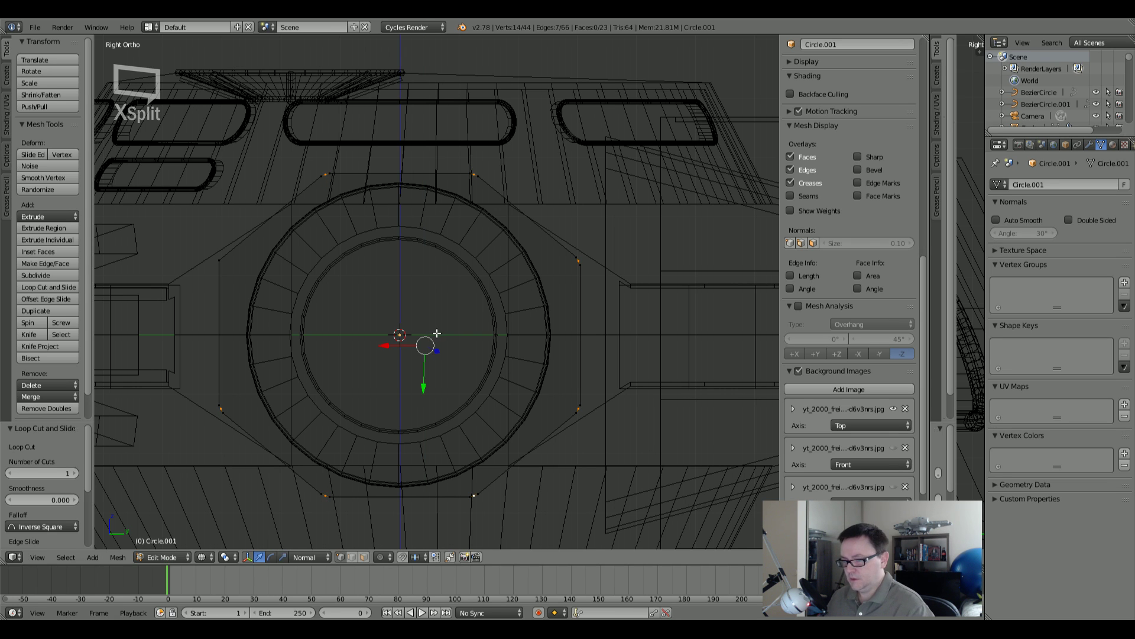
Step: Set the transform pivot point to the 3D cursor
click(230, 561)
click(236, 531)
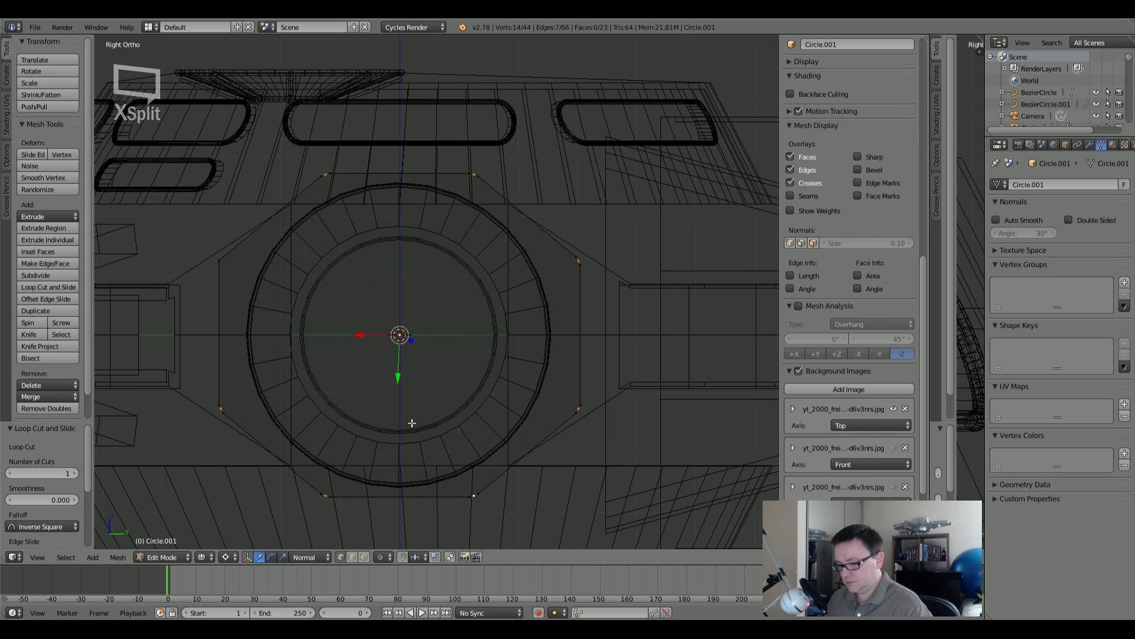
key(s)
key(z)
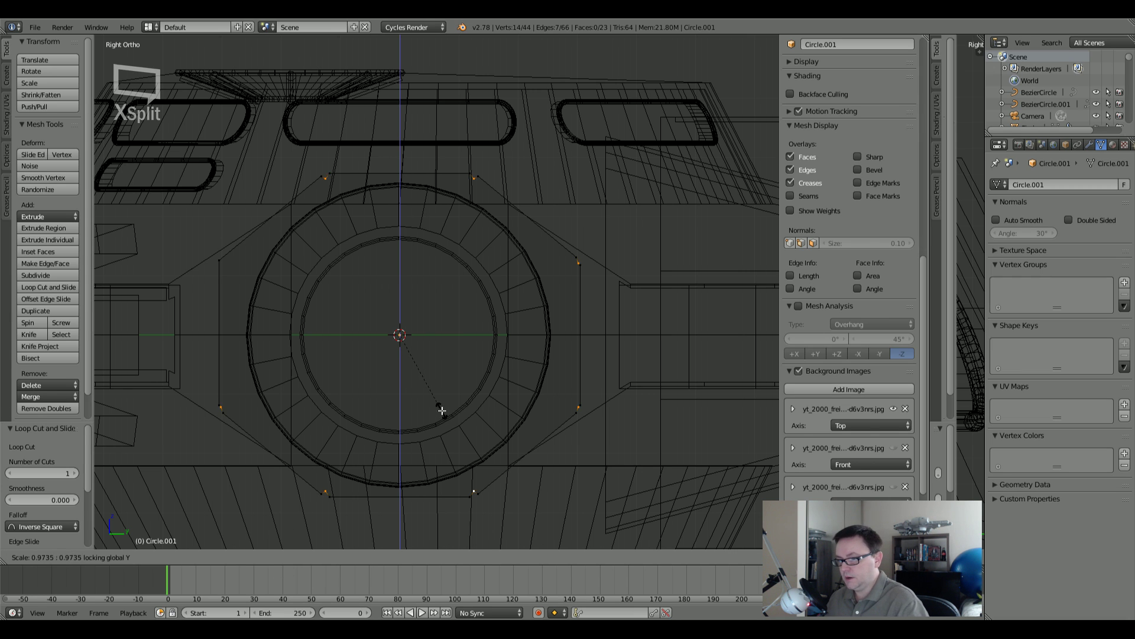
key(Escape)
key(s)
key(z)
key(y)
key(Escape)
key(s)
key(shift+x)
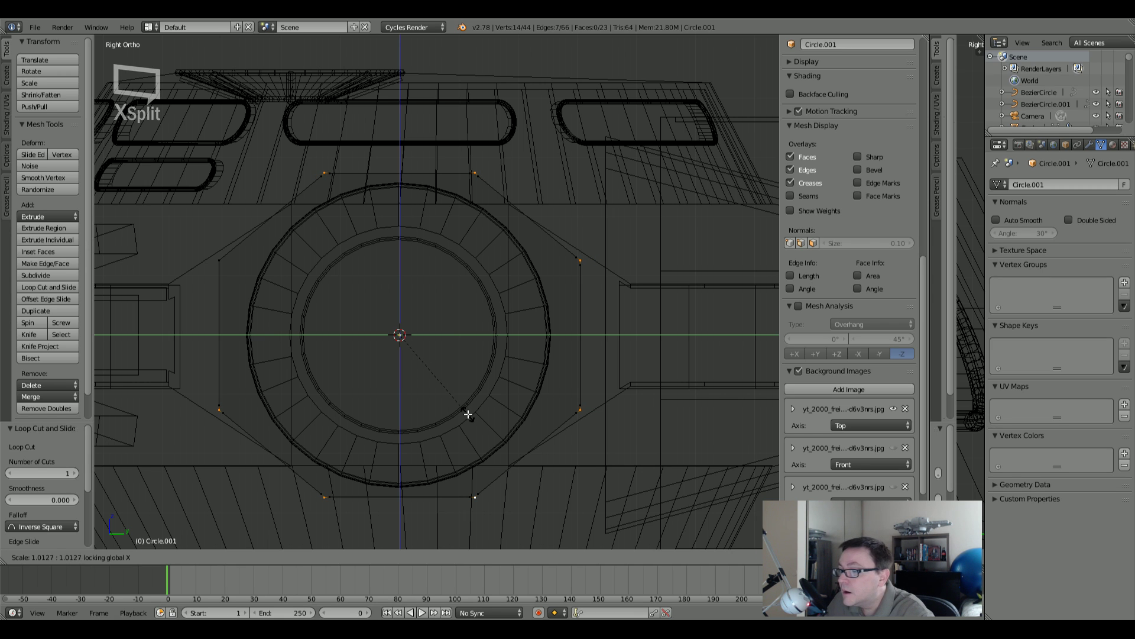
click(469, 412)
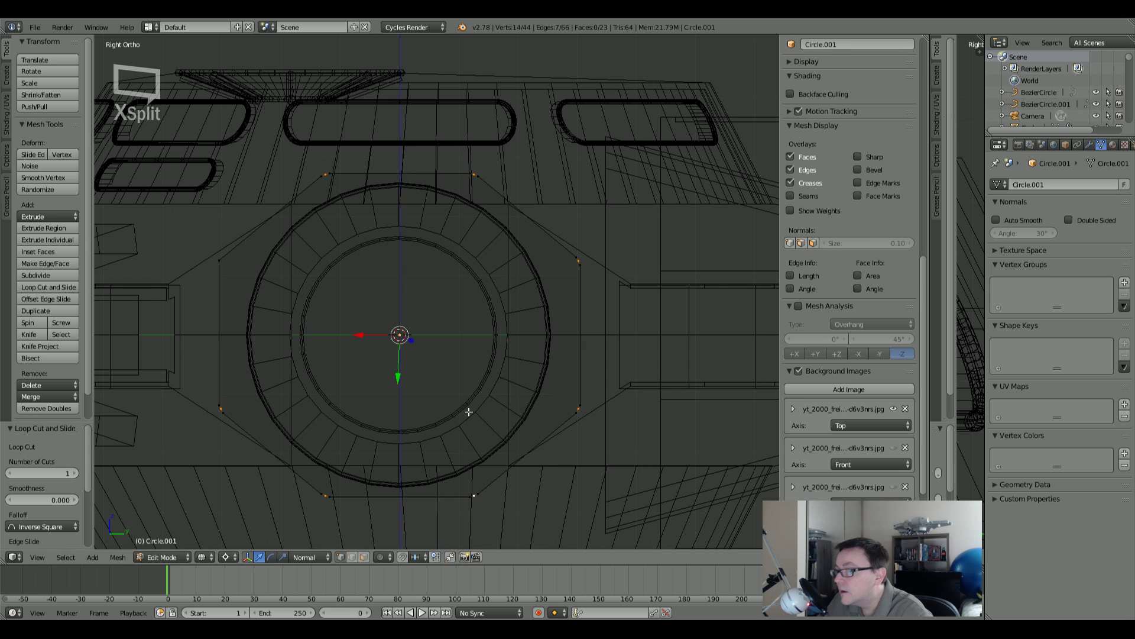
scroll(471, 140, up, 6)
key(s)
key(shift+z)
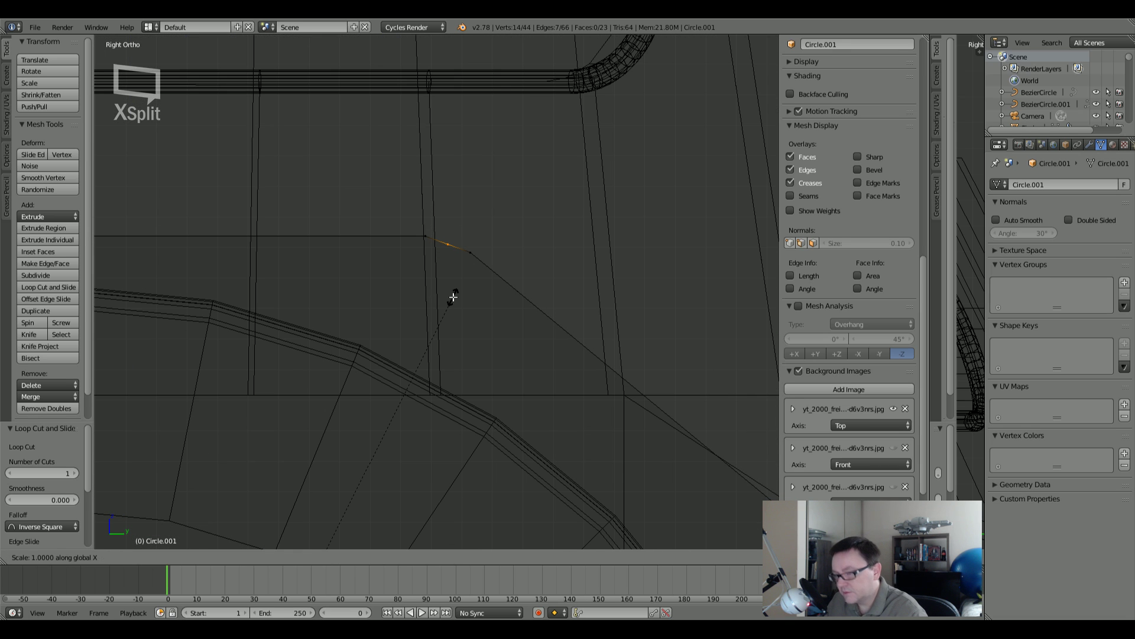
key(x)
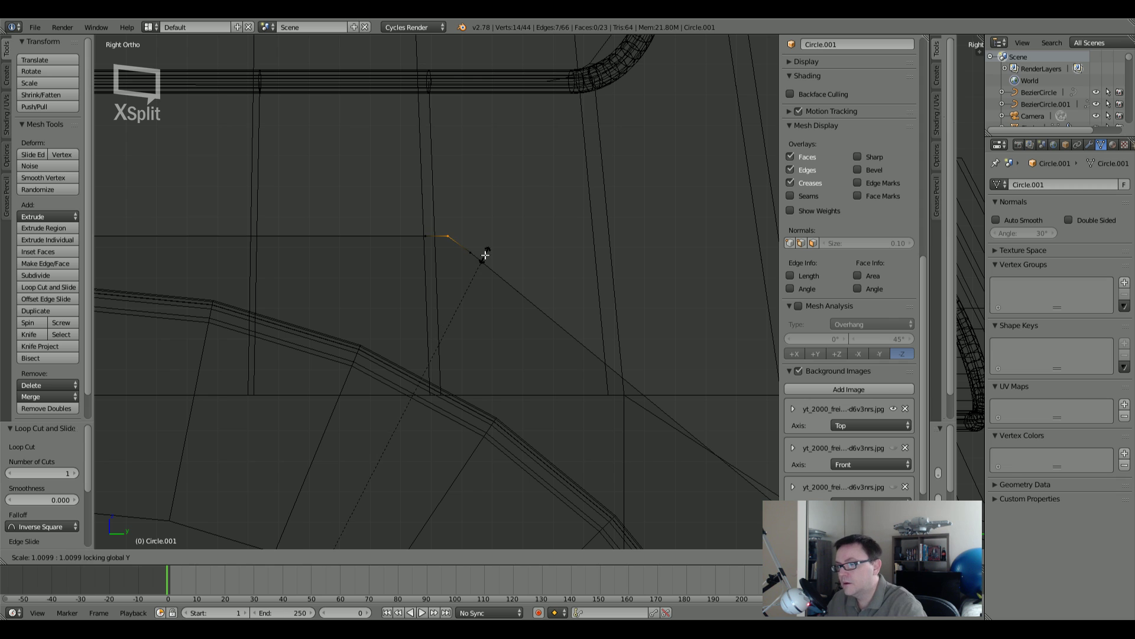
click(480, 261)
scroll(477, 273, down, 6)
scroll(477, 273, down, 1)
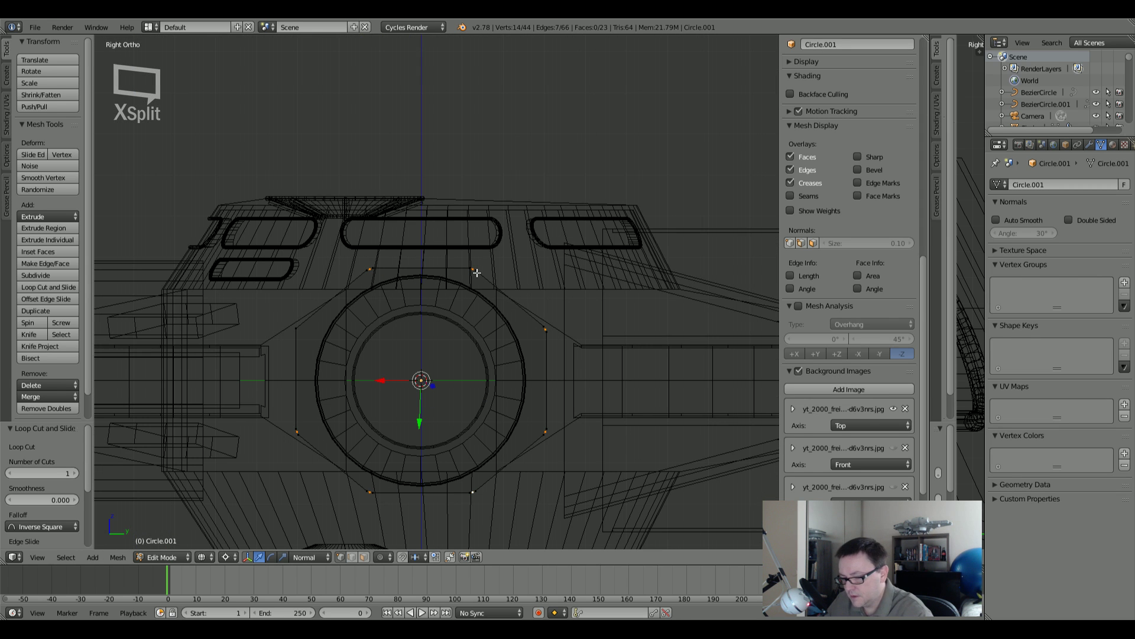
key(s)
key(x)
right_click(533, 330)
key(s)
key(z)
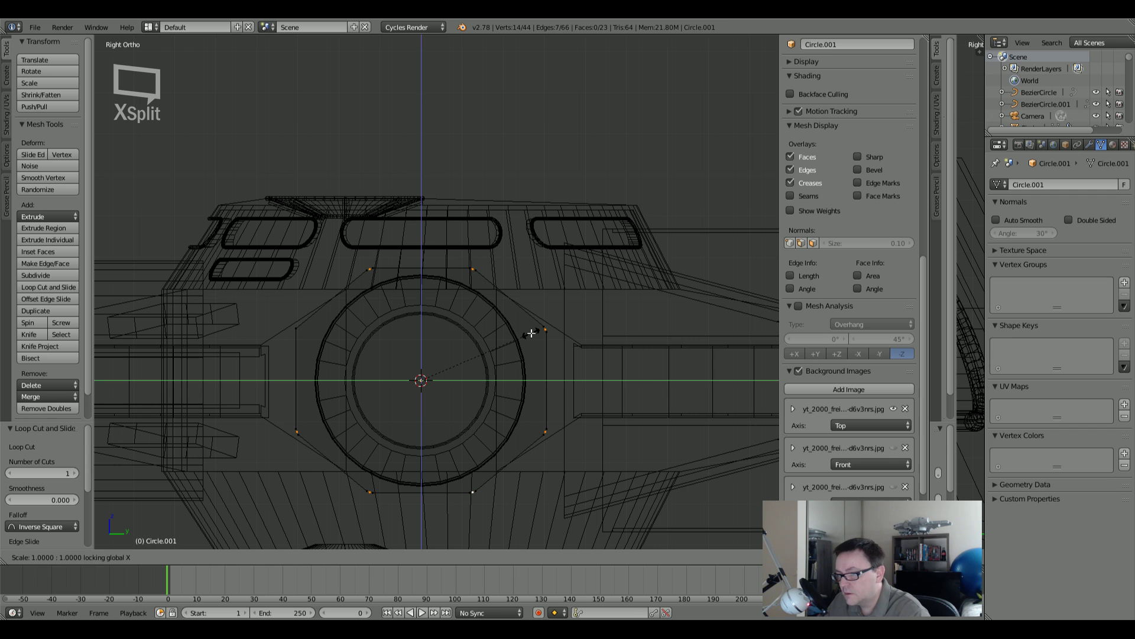
right_click(492, 286)
Step: Scale the selected centre edges of the corner strips outward by about 1.004 in Y and Z, excluding X
scroll(477, 276, up, 5)
scroll(477, 276, up, 3)
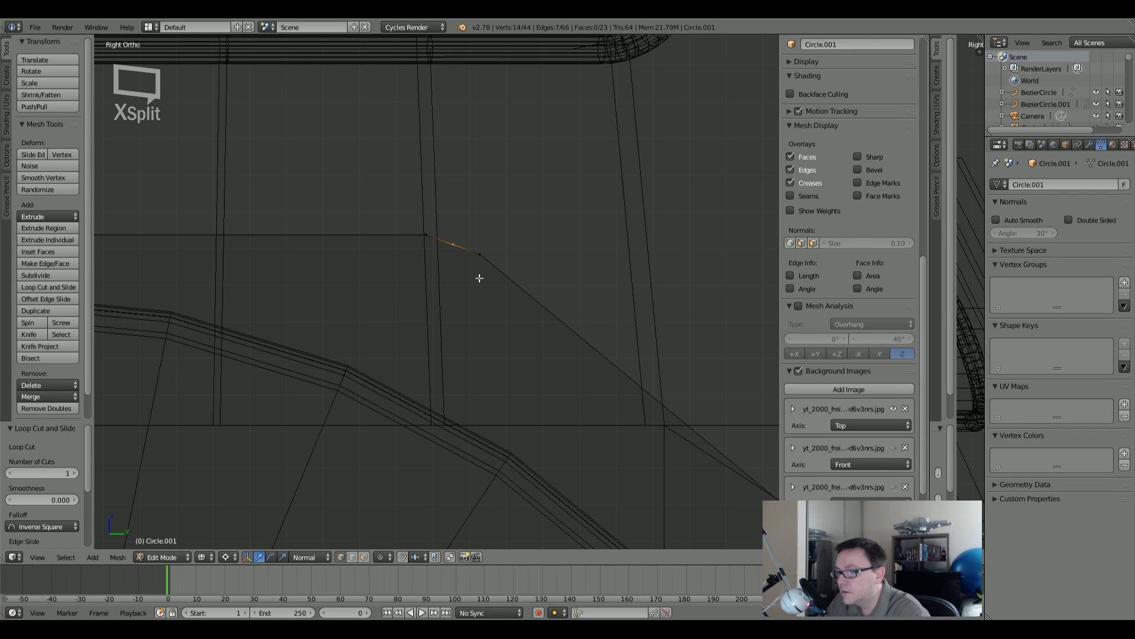
key(s)
key(shift+x)
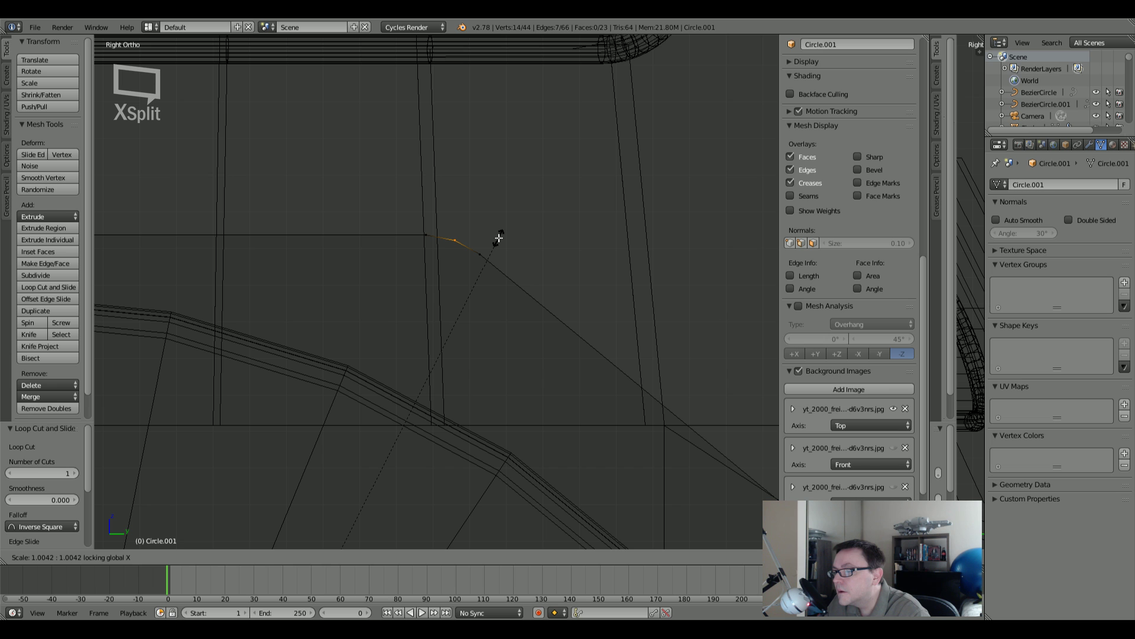
click(499, 238)
Step: Inspect the engine housing's corner strips in solid shading, from several angles and up close
scroll(498, 239, down, 8)
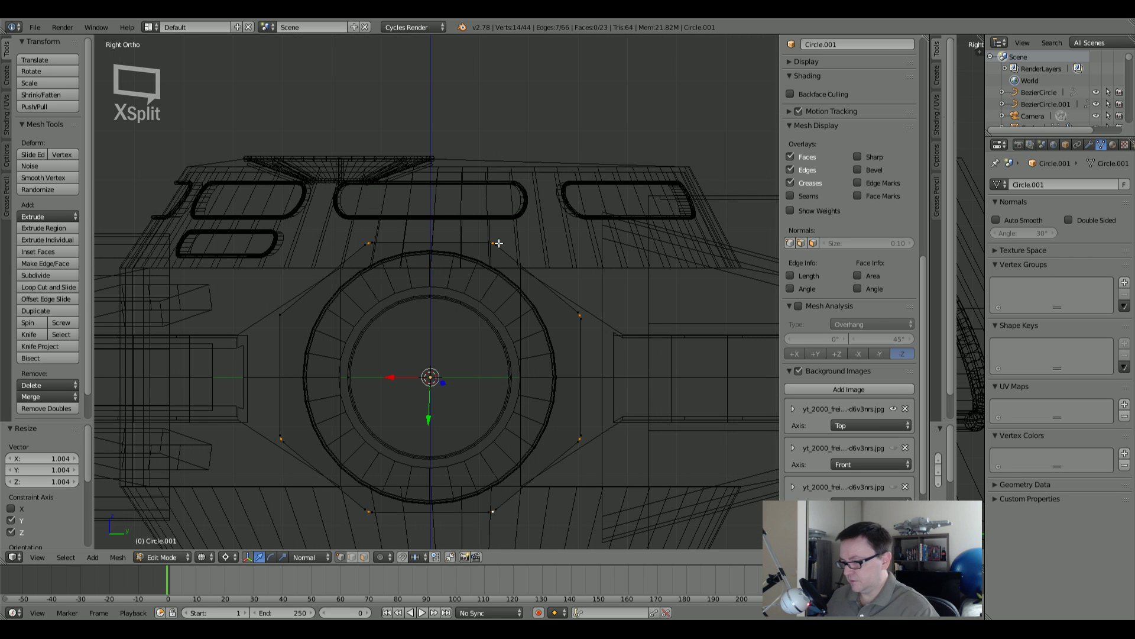
key(z)
key(Tab)
mouse_move(516, 261)
middle_down()
mouse_move(509, 287)
mouse_move(459, 320)
middle_up()
scroll(494, 290, down, 3)
shift+middle_drag(391, 387, 420, 334)
scroll(385, 339, up, 5)
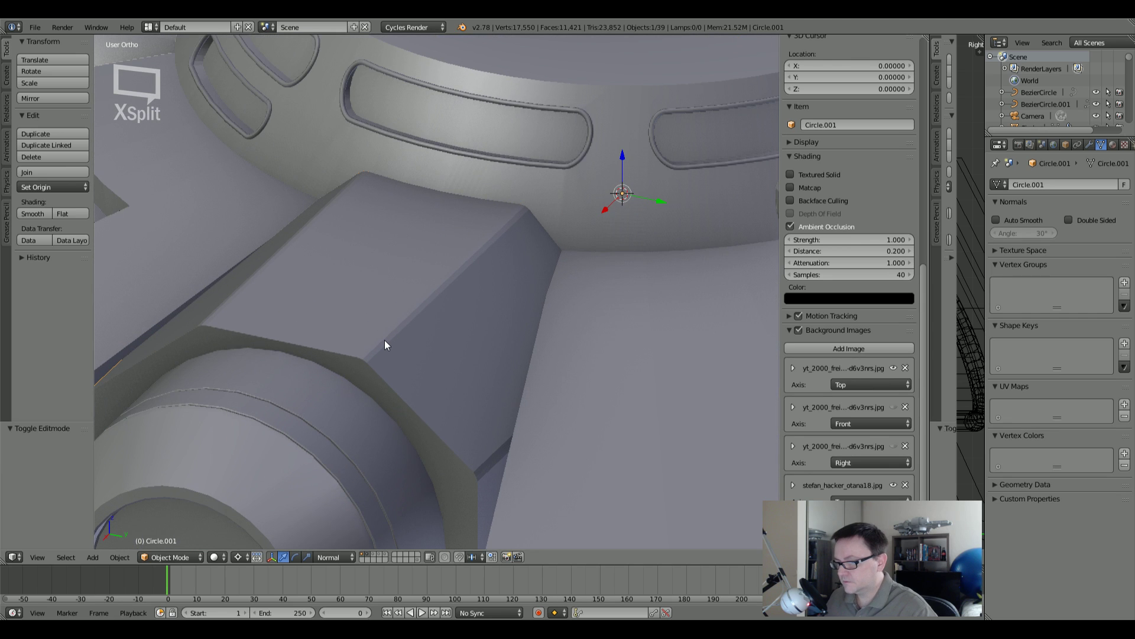
scroll(385, 340, up, 3)
scroll(391, 342, down, 6)
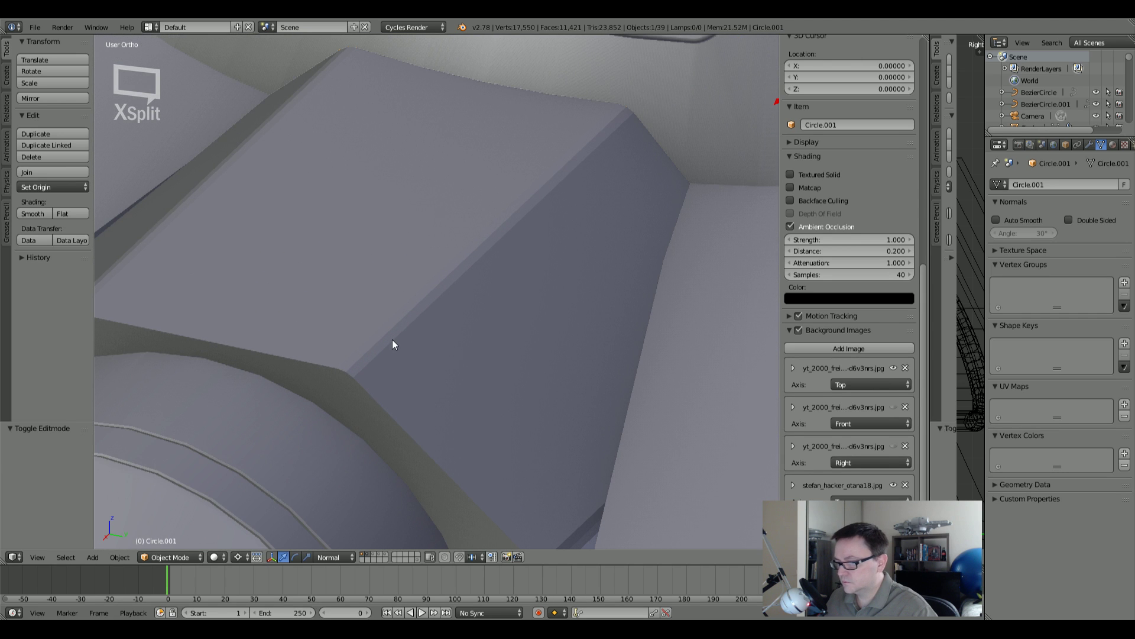
middle_drag(392, 342, 478, 321)
scroll(468, 317, up, 5)
key(Tab)
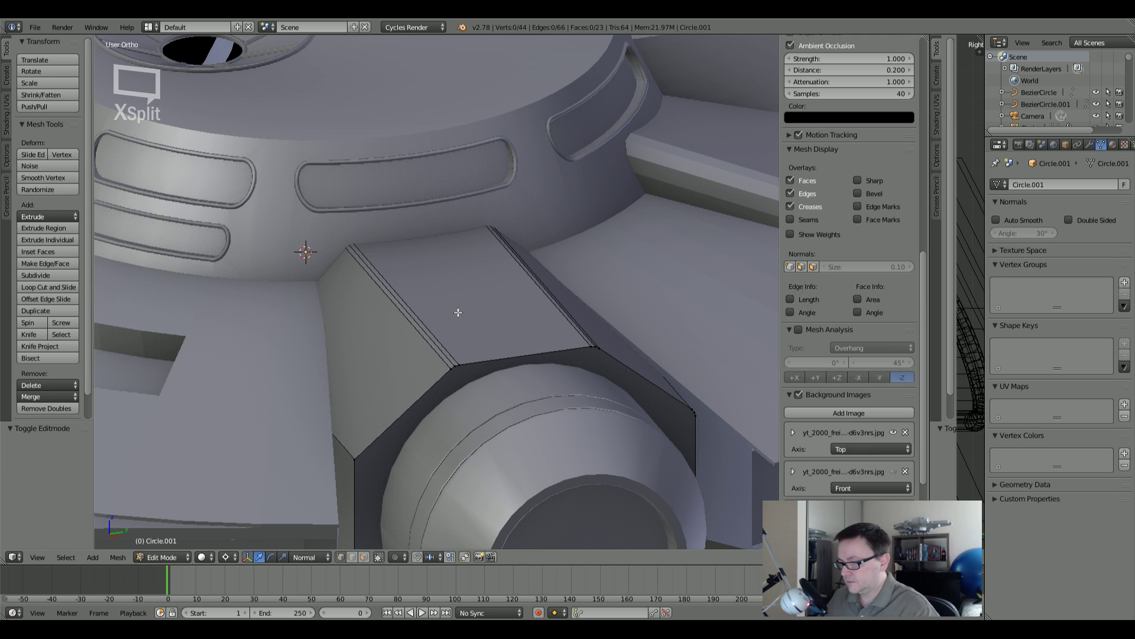
scroll(458, 312, down, 2)
key(Tab)
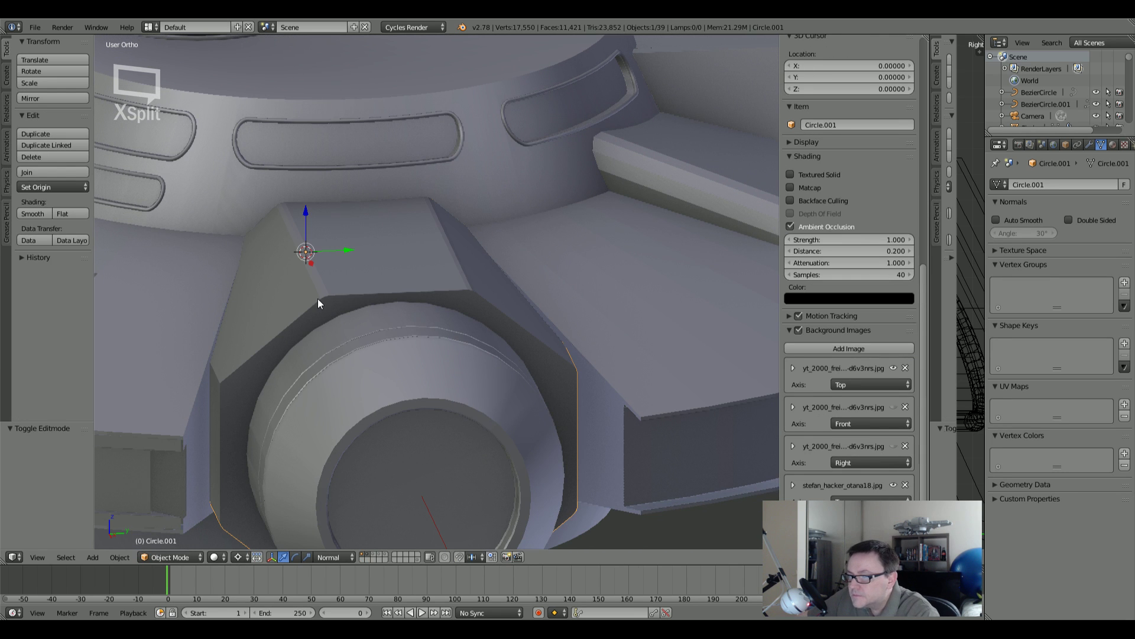
middle_drag(338, 301, 315, 309)
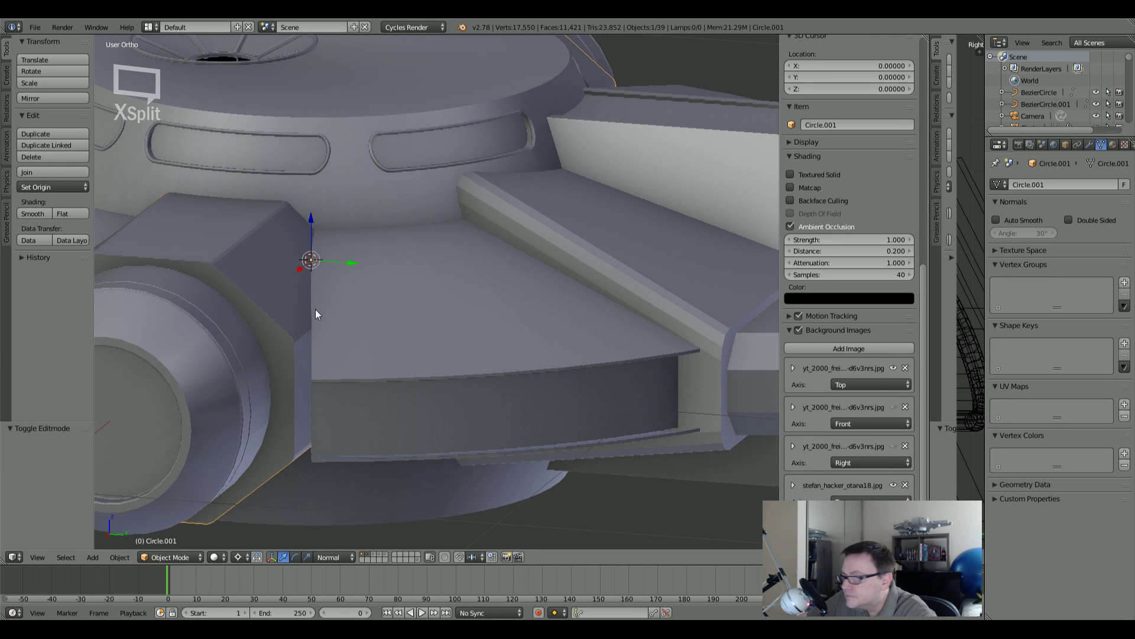
Step: Shade the engine housing smooth and add an Edge Split modifier to it
click(1089, 145)
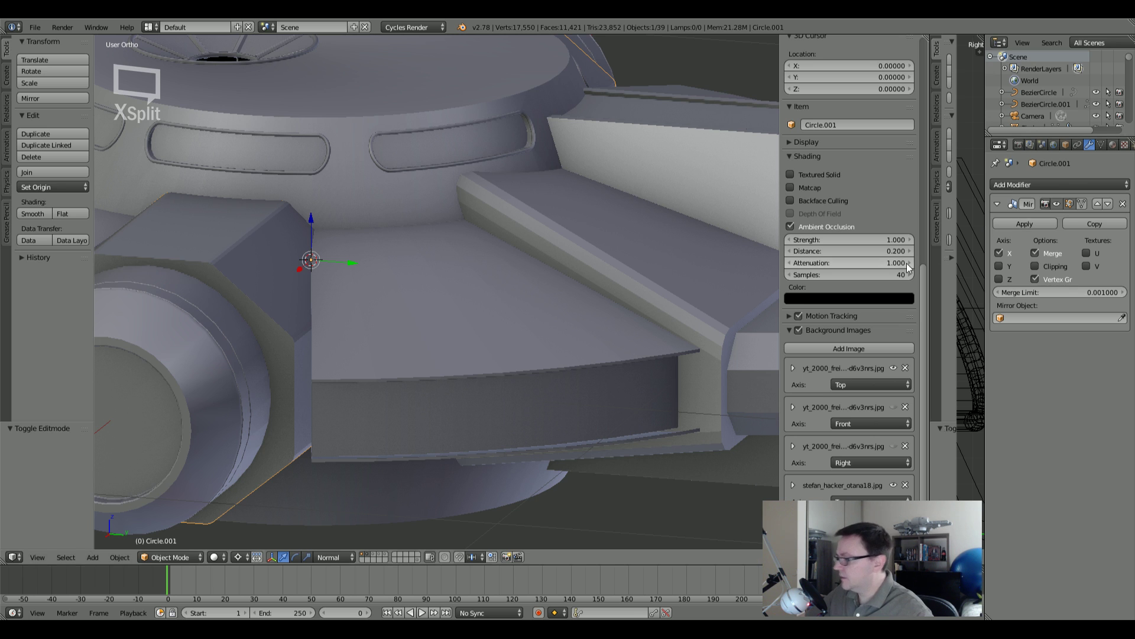
middle_drag(283, 328, 428, 329)
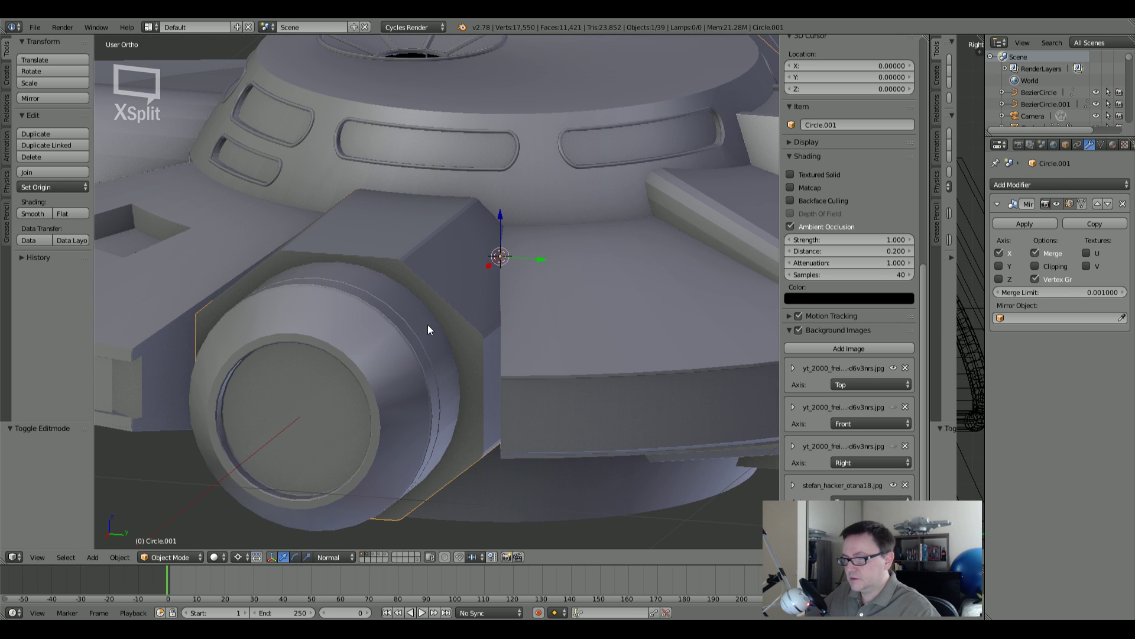
click(26, 211)
click(1046, 184)
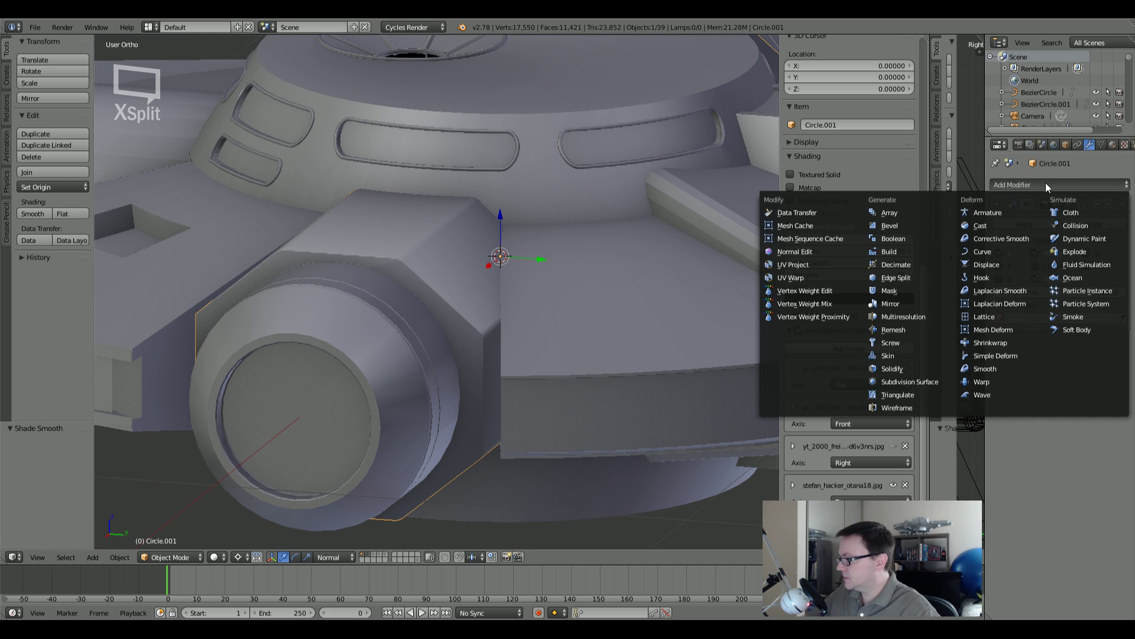
click(889, 278)
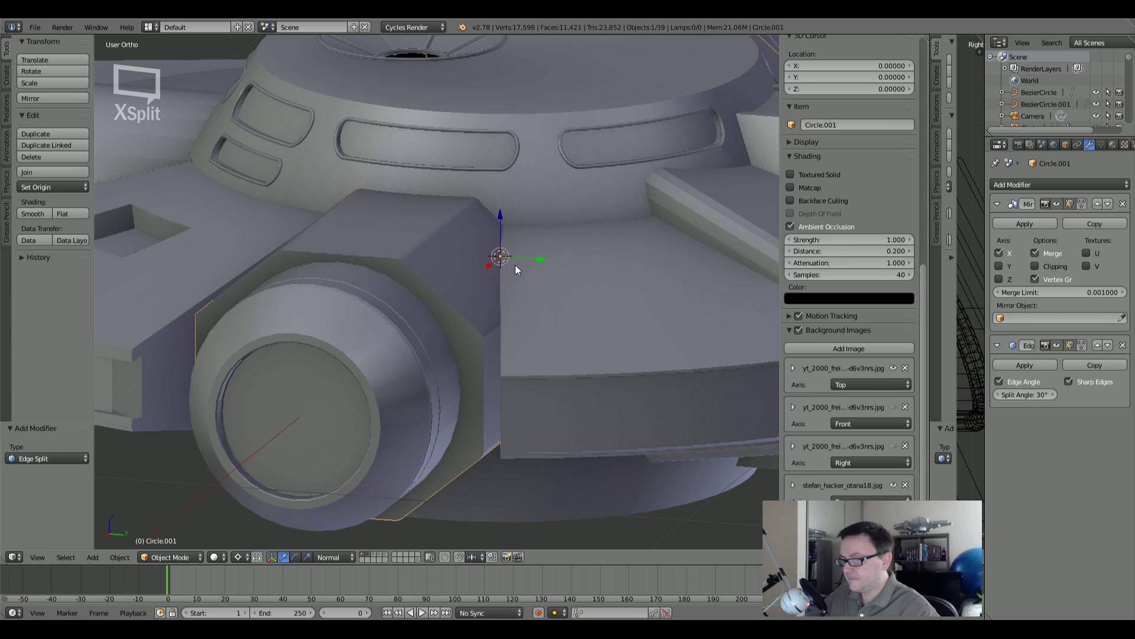
Step: Examine the smooth-shaded housing's corners and mesh edges in solid and wireframe display
middle_drag(430, 304, 484, 304)
scroll(610, 357, up, 5)
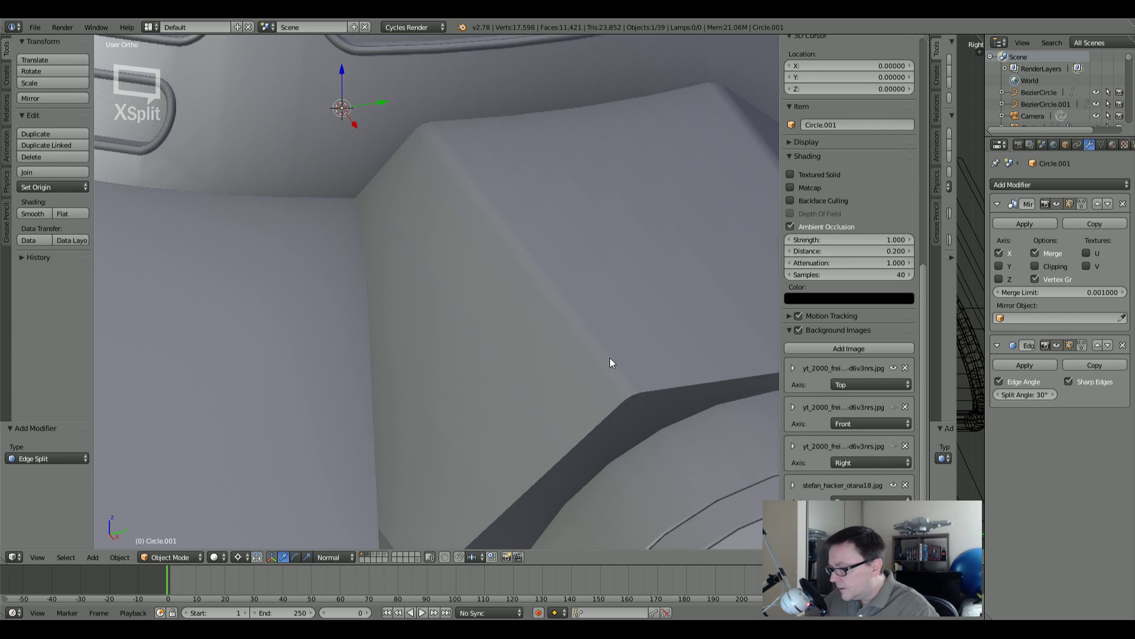
key(Tab)
key(Tab)
scroll(618, 363, down, 5)
shift+middle_drag(619, 363, 571, 343)
key(Tab)
key(z)
key(Tab)
key(z)
scroll(516, 319, up, 5)
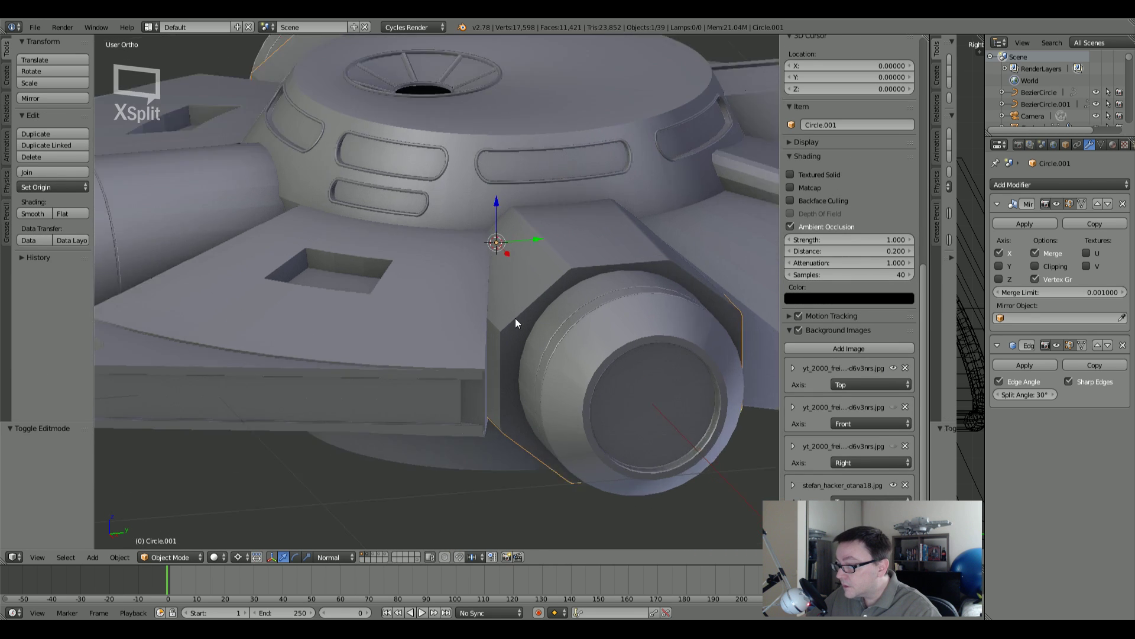
Step: Bevel the housing's remaining sharp upper-left corner edge with 2 segments and an offset of about 0.008
key(Tab)
key(a)
key(a)
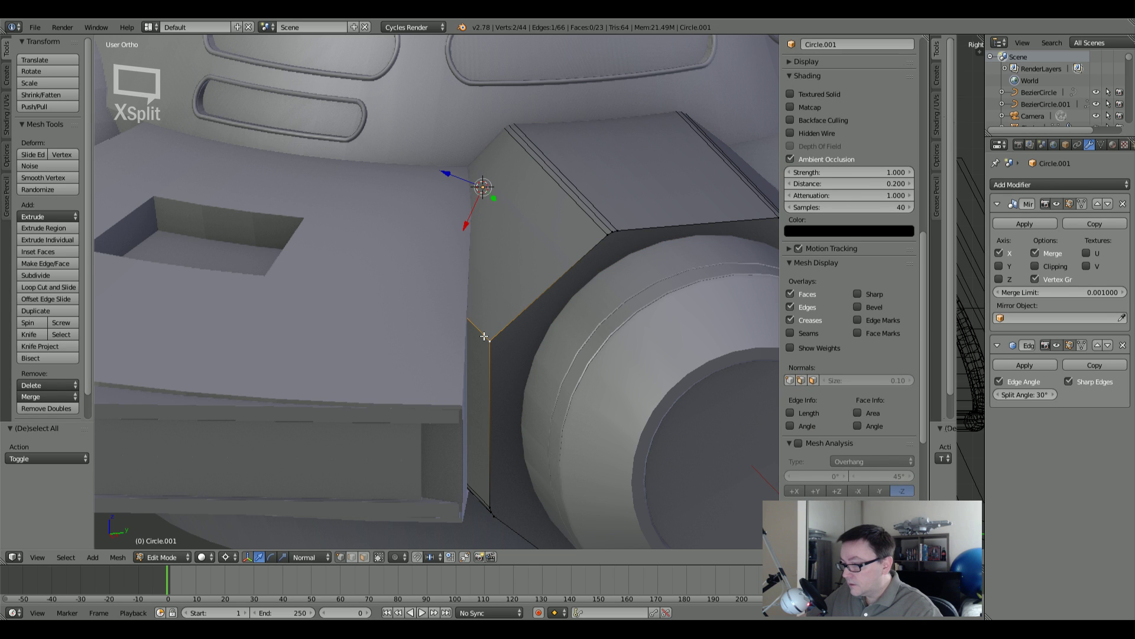
key(z)
right_click(484, 336)
key(z)
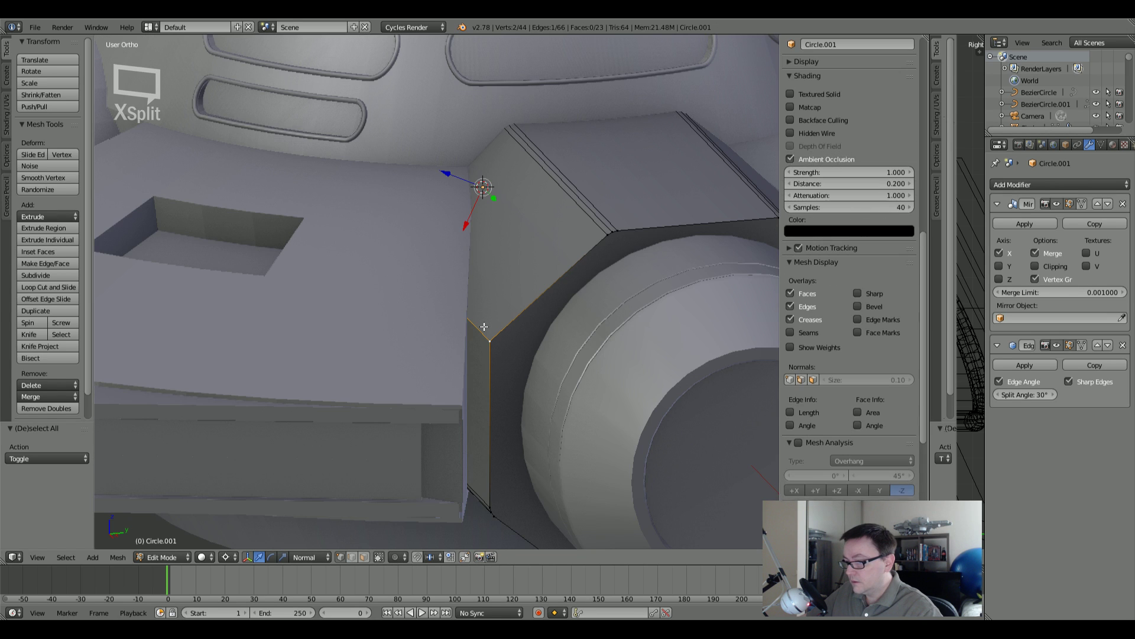
mouse_move(484, 336)
middle_down()
mouse_move(593, 306)
mouse_move(545, 287)
mouse_move(588, 253)
mouse_move(603, 290)
mouse_move(507, 295)
middle_up()
key(KP_3)
scroll(358, 274, up, 2)
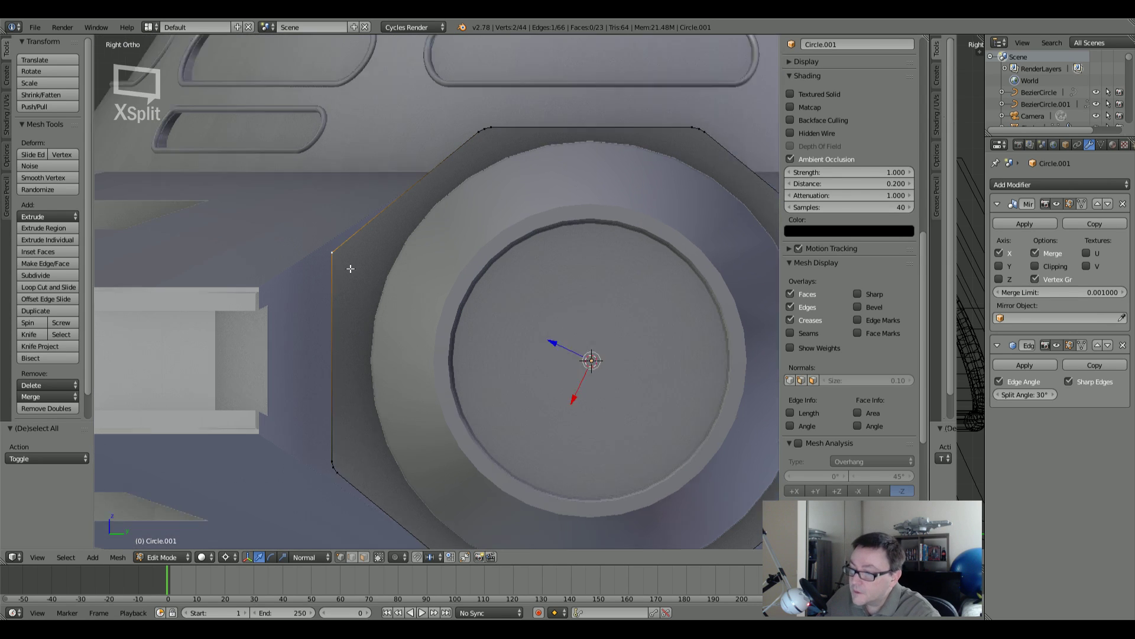
key(ctrl+b)
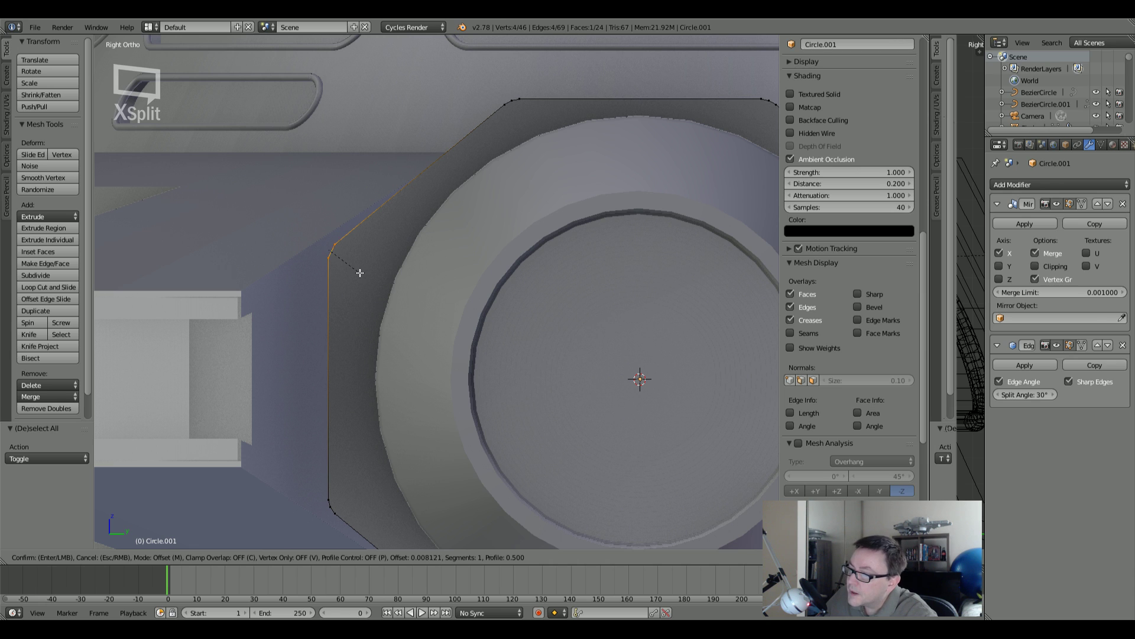
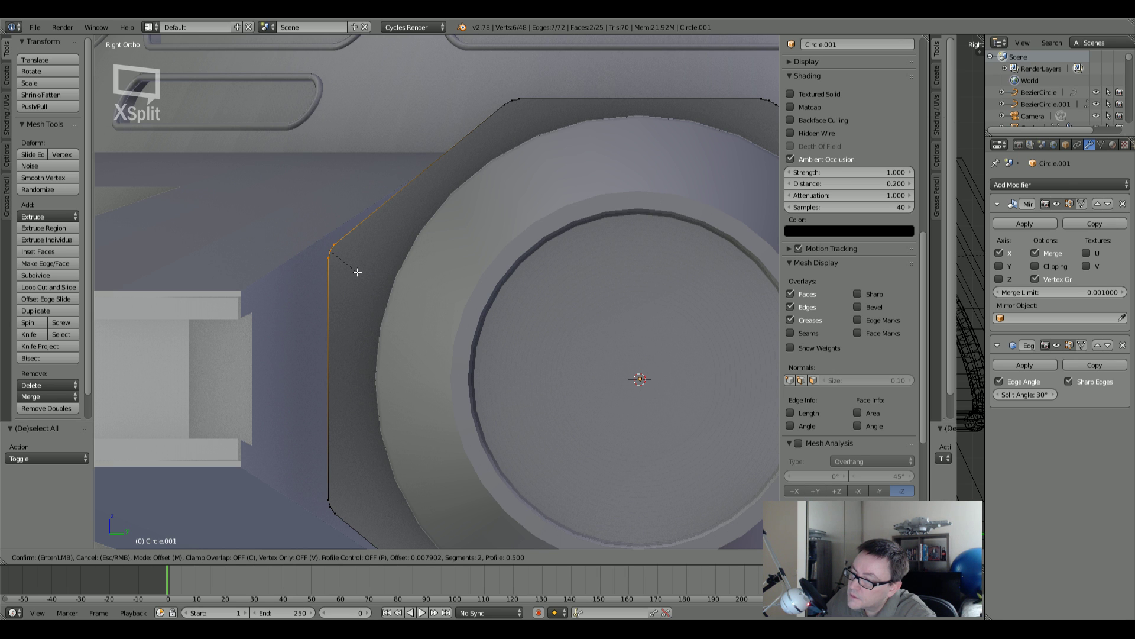
click(357, 268)
key(a)
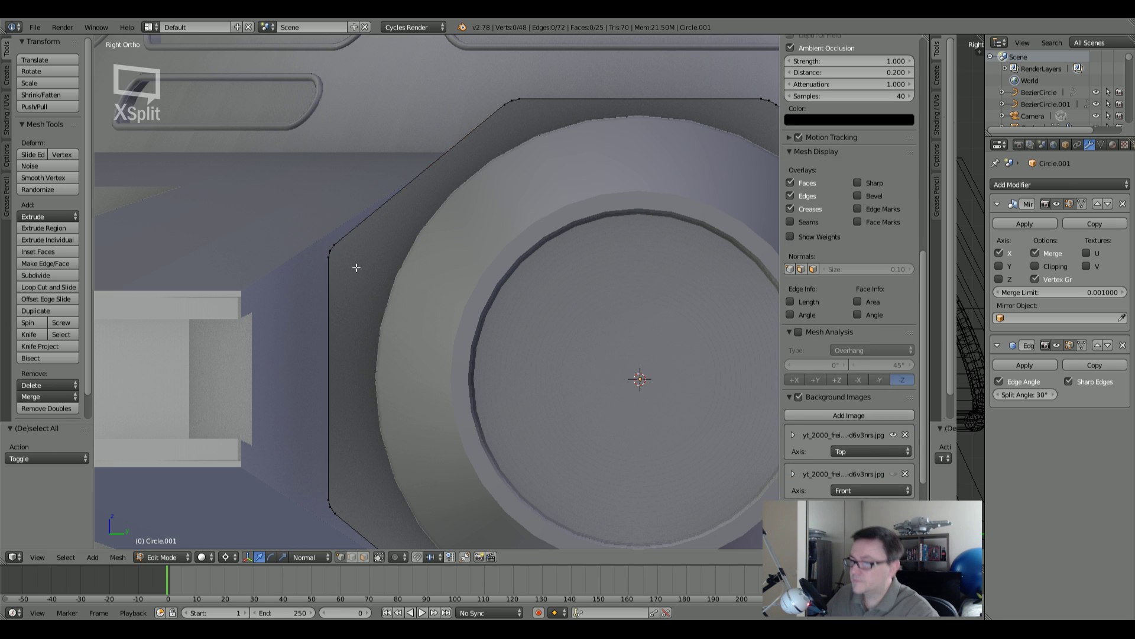
Step: Select the edge loop around the engine housing's outer end face
scroll(356, 267, down, 4)
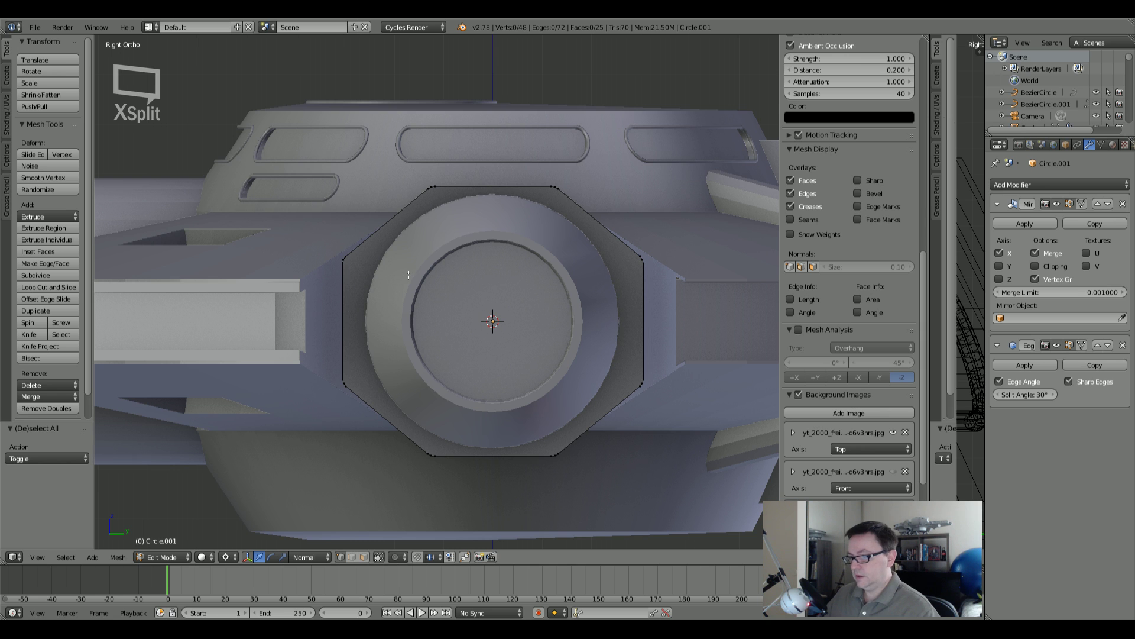
middle_drag(433, 255, 612, 283)
alt+right_click(450, 260)
scroll(505, 279, up, 3)
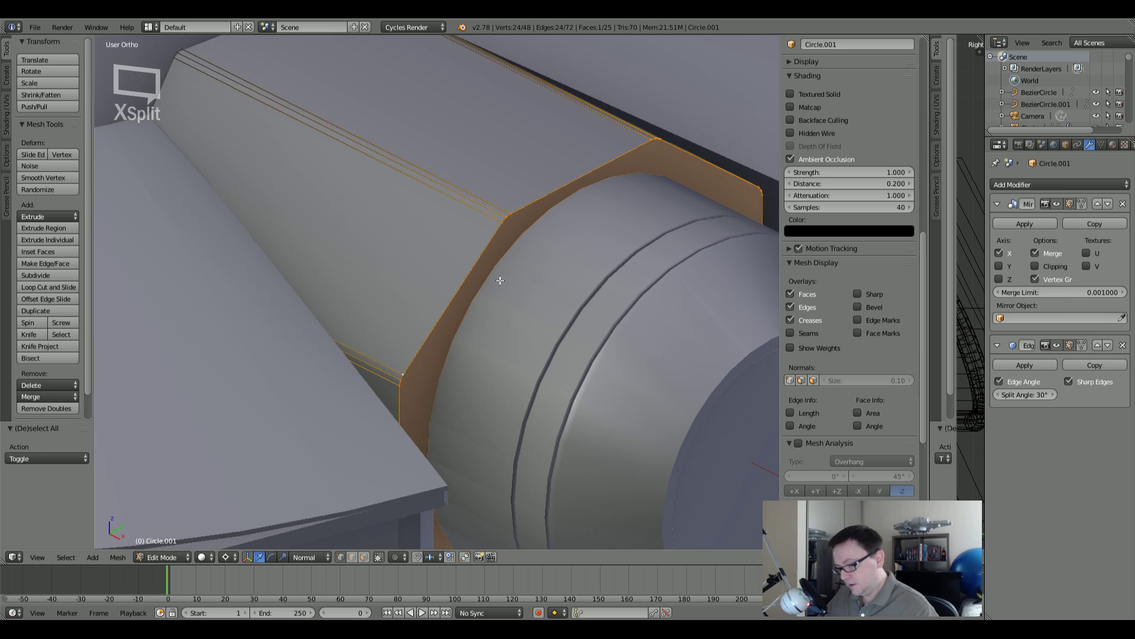
Step: Try a 2-segment bevel with an offset of 0.010 on the housing's end-face loop, check it and undo it
key(ctrl+b)
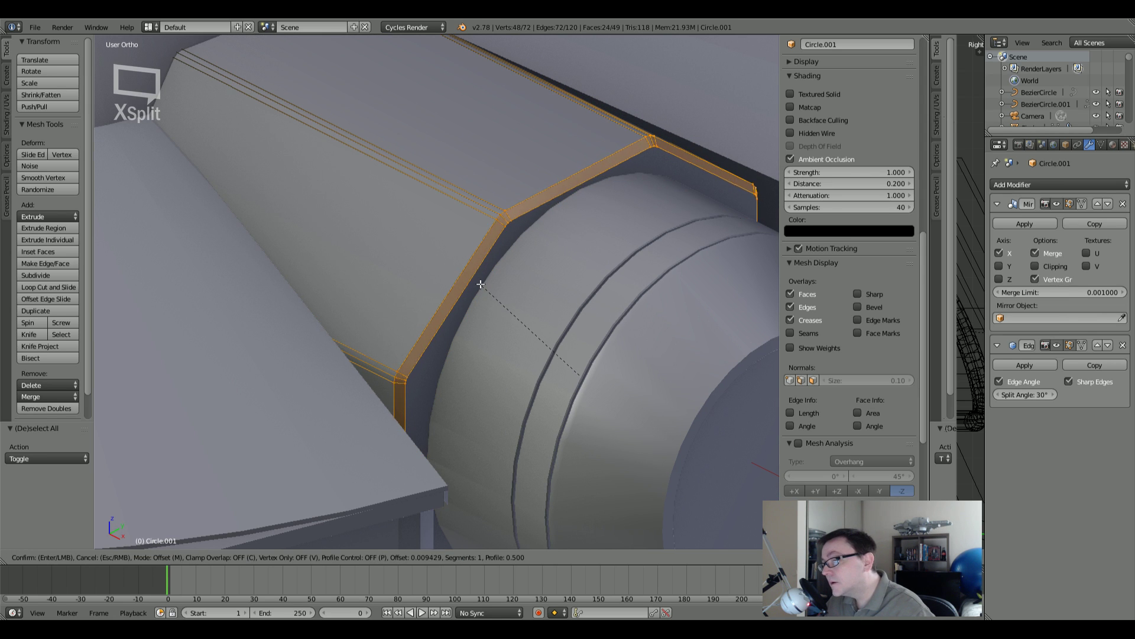
scroll(475, 280, up, 1)
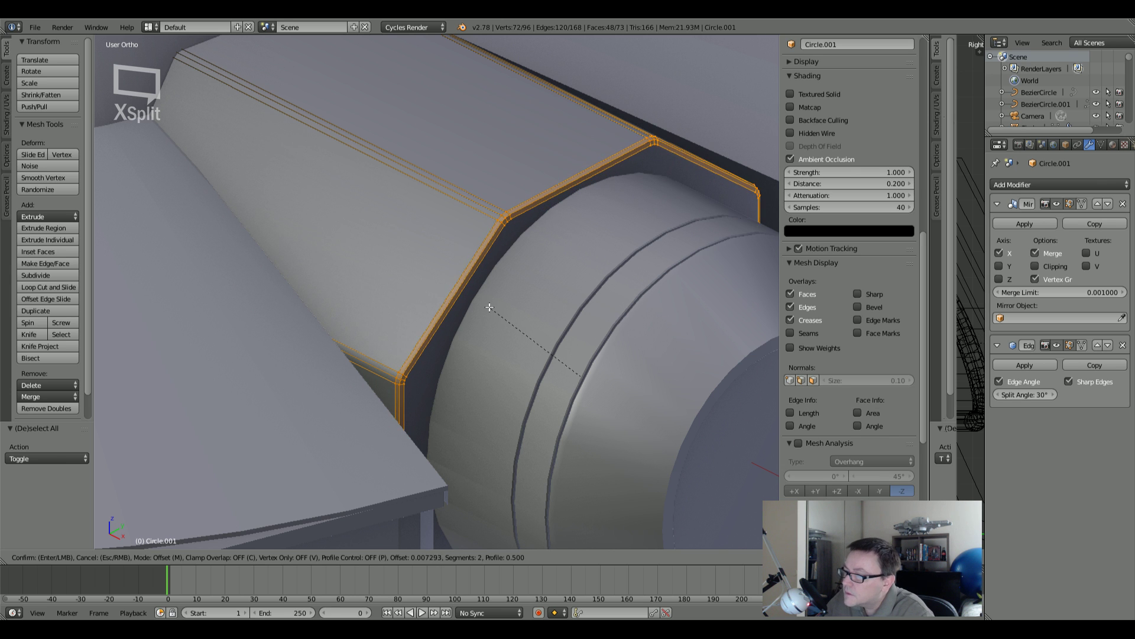
click(474, 290)
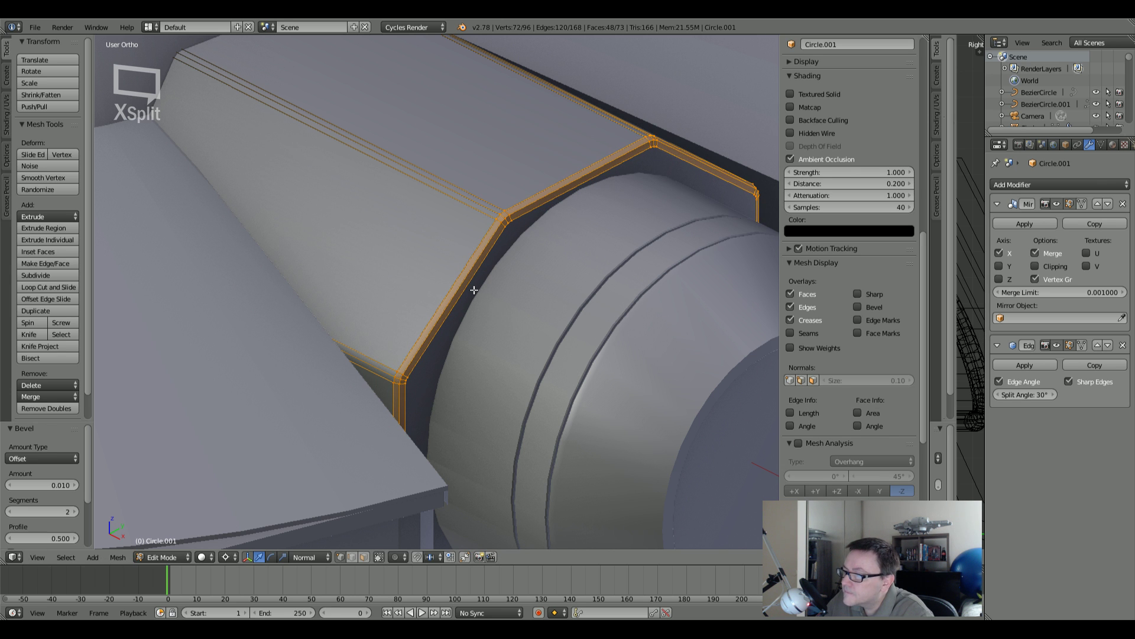
scroll(475, 290, down, 6)
middle_drag(485, 277, 378, 253)
middle_drag(542, 271, 519, 281)
scroll(520, 280, up, 8)
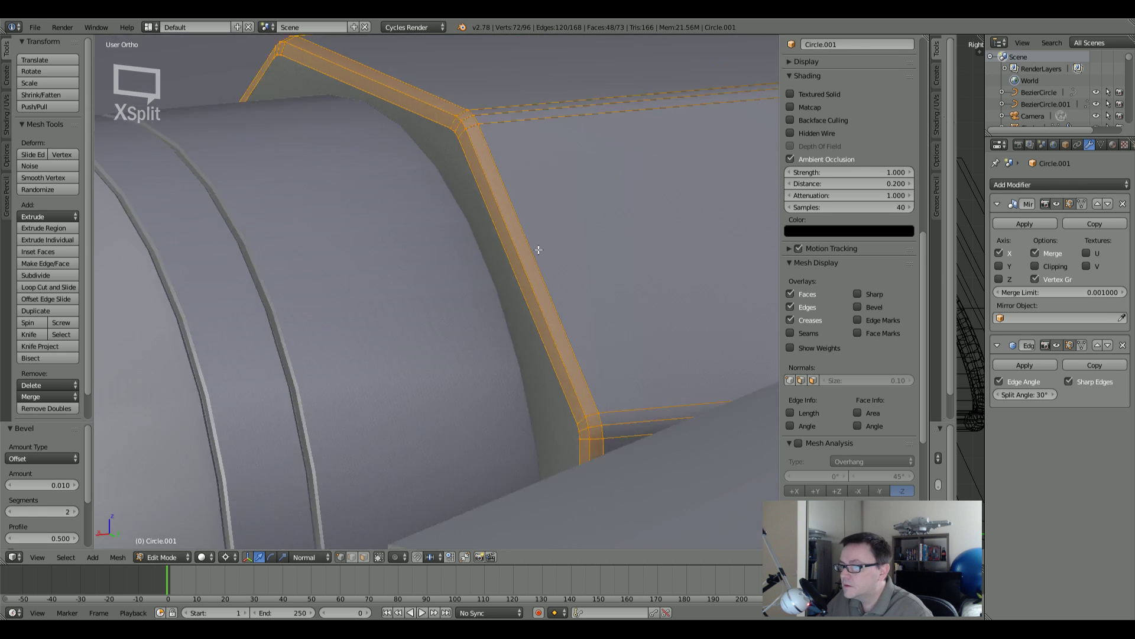
middle_drag(510, 232, 507, 236)
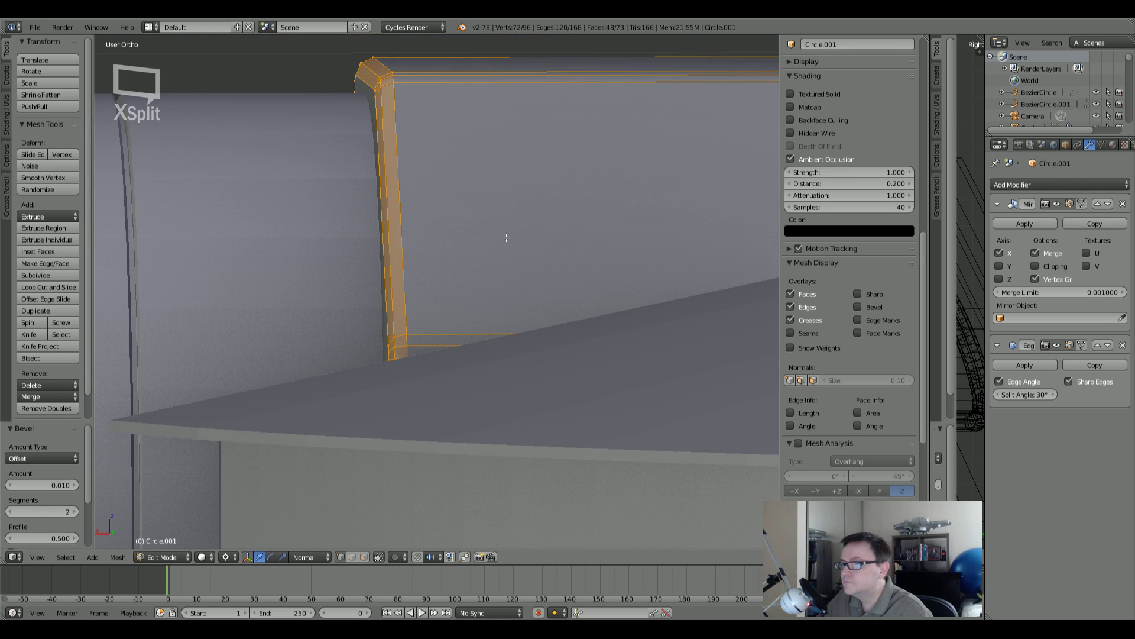
key(ctrl+z)
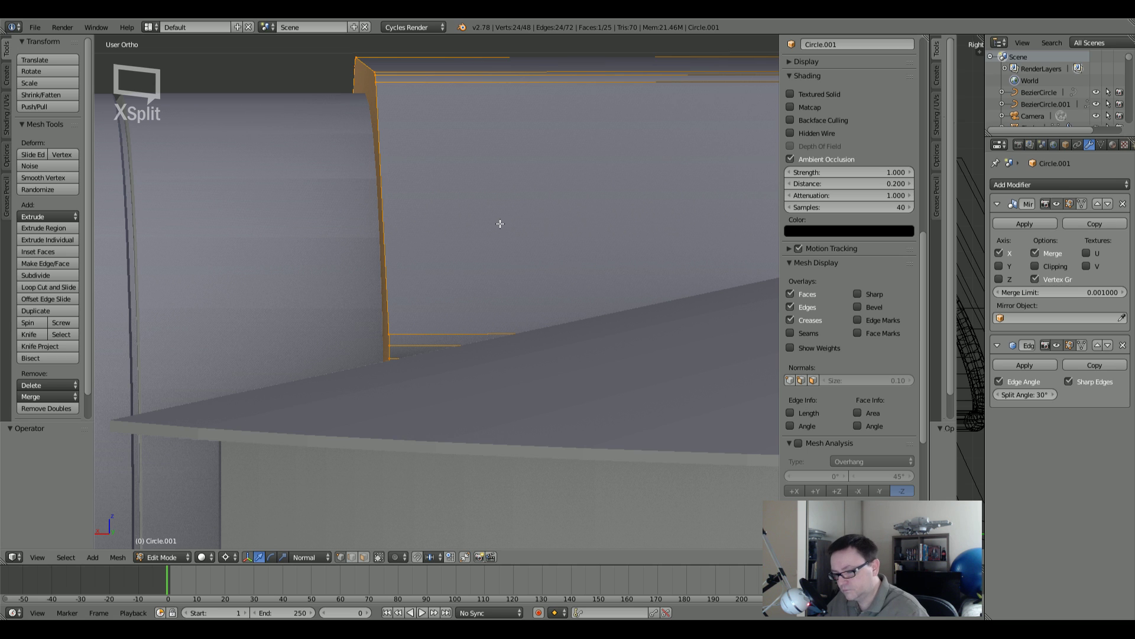
Step: Bevel the housing's end-face edge loop with 3 segments and an offset of about 0.0055, and return to Object Mode
key(ctrl+b)
scroll(514, 217, up, 1)
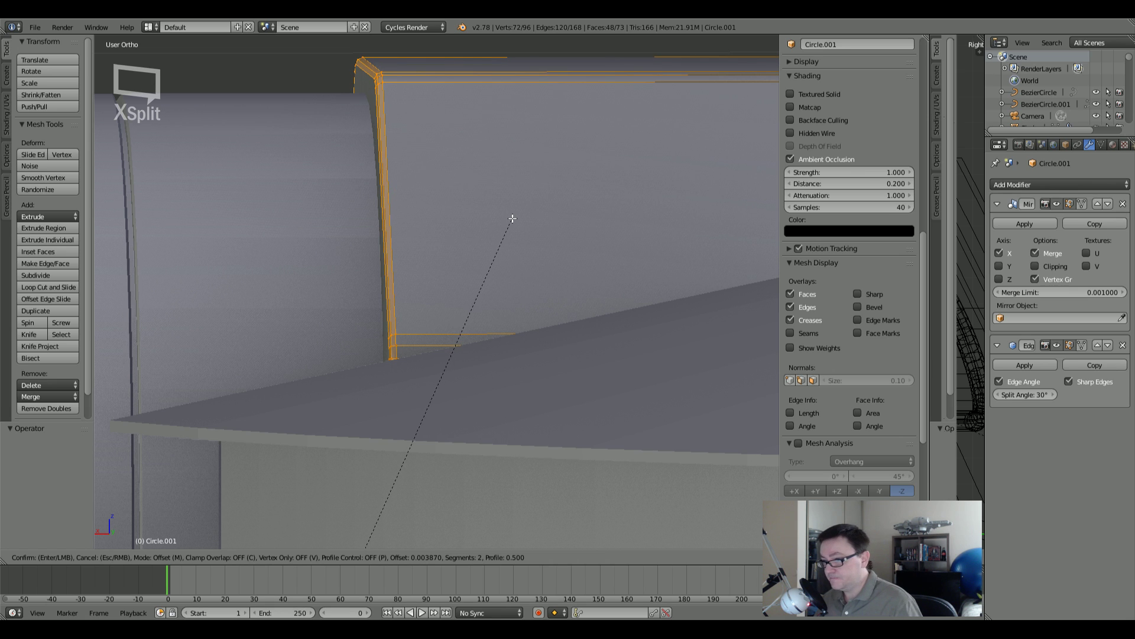
scroll(518, 205, up, 1)
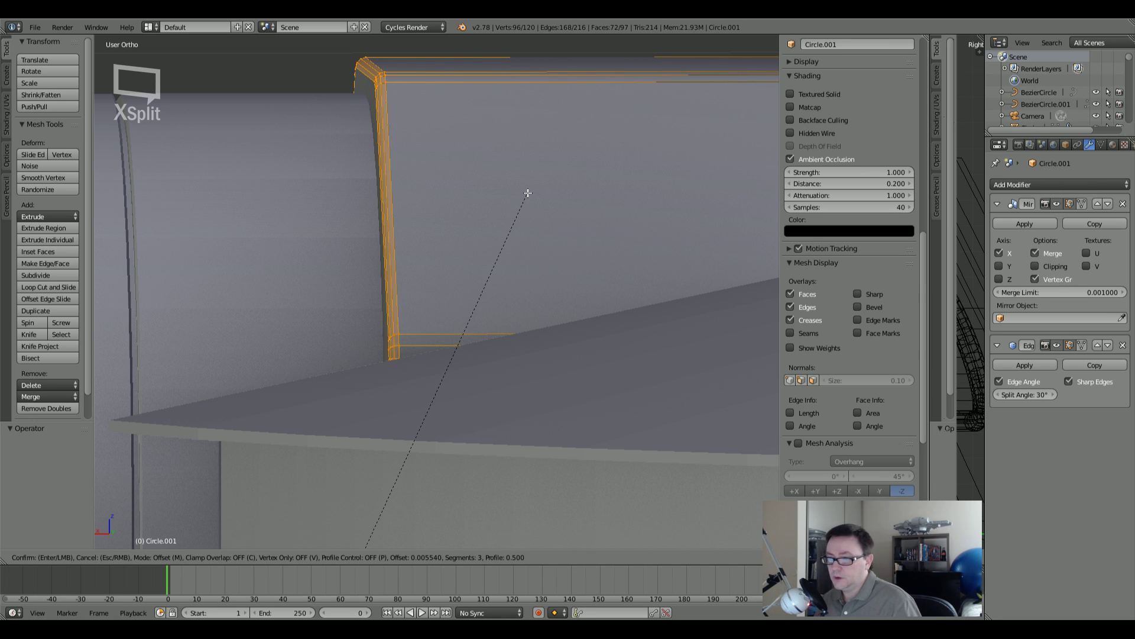
click(528, 193)
key(Tab)
Step: Inspect the bevelled engine housing from several angles, comparing its shaded surface with its mesh edges
scroll(527, 195, down, 6)
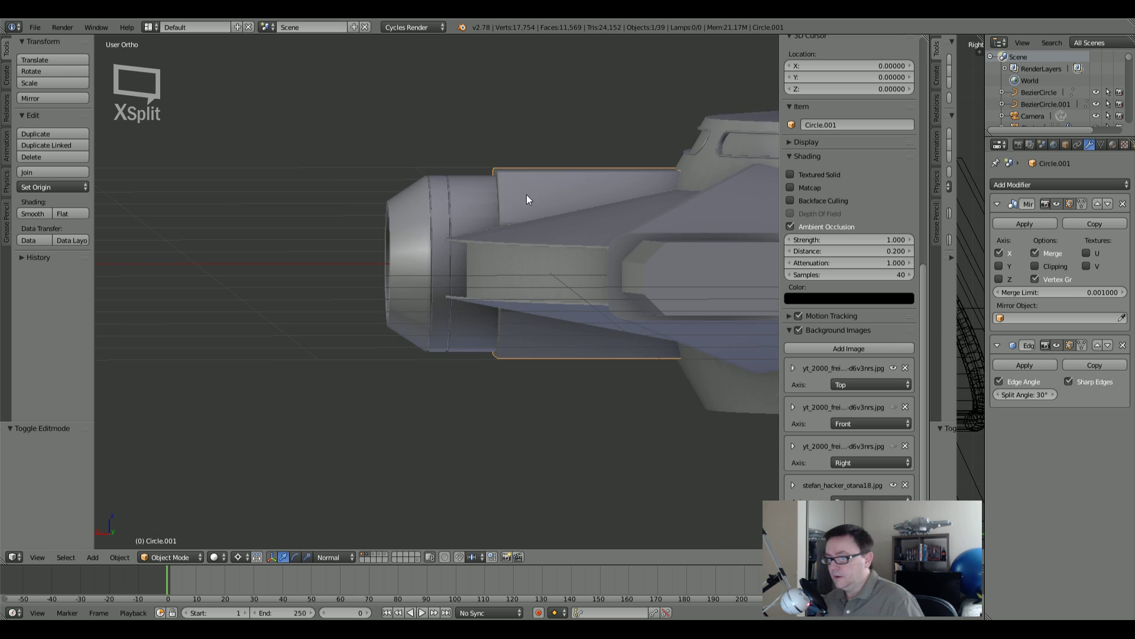
middle_drag(527, 196, 607, 235)
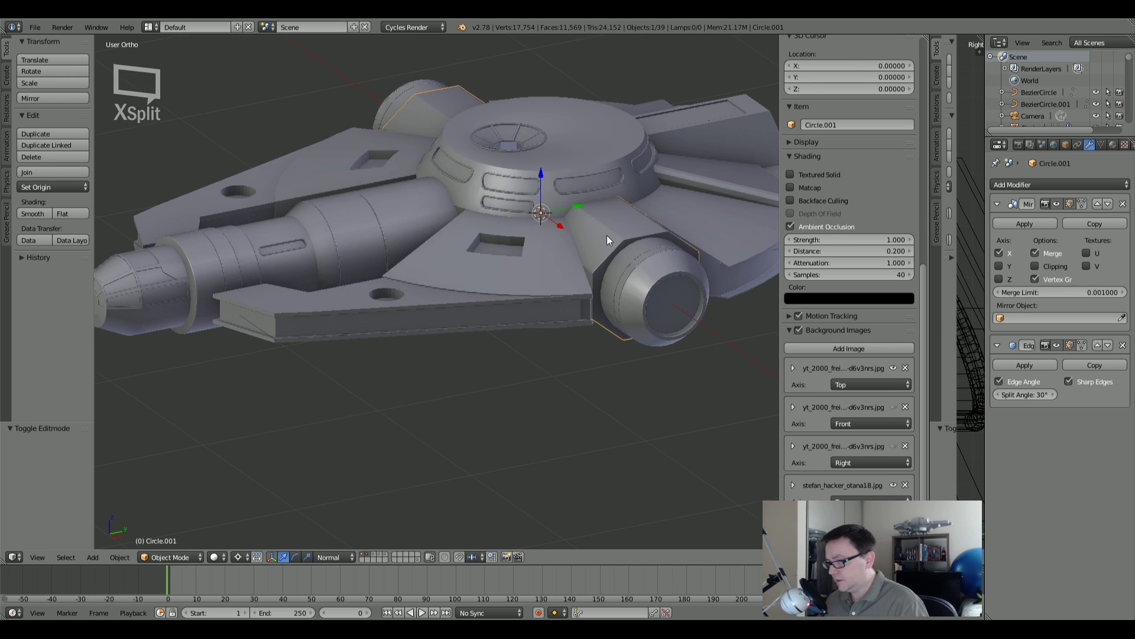
scroll(630, 246, up, 6)
scroll(594, 239, up, 2)
scroll(594, 238, down, 5)
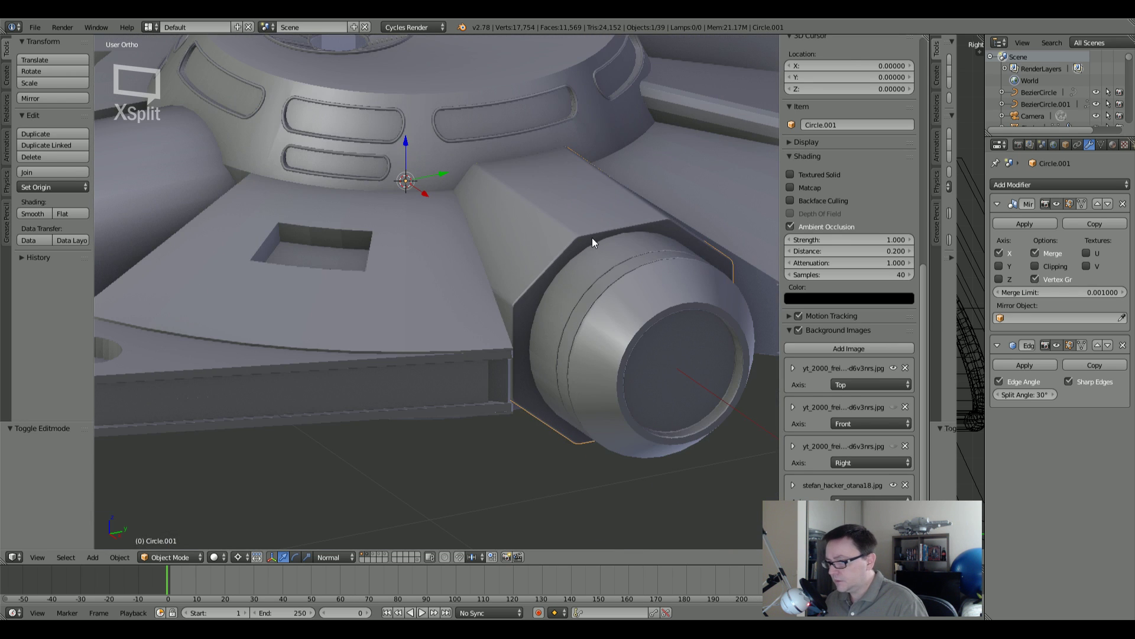
key(Tab)
key(Tab)
key(Tab)
key(Tab)
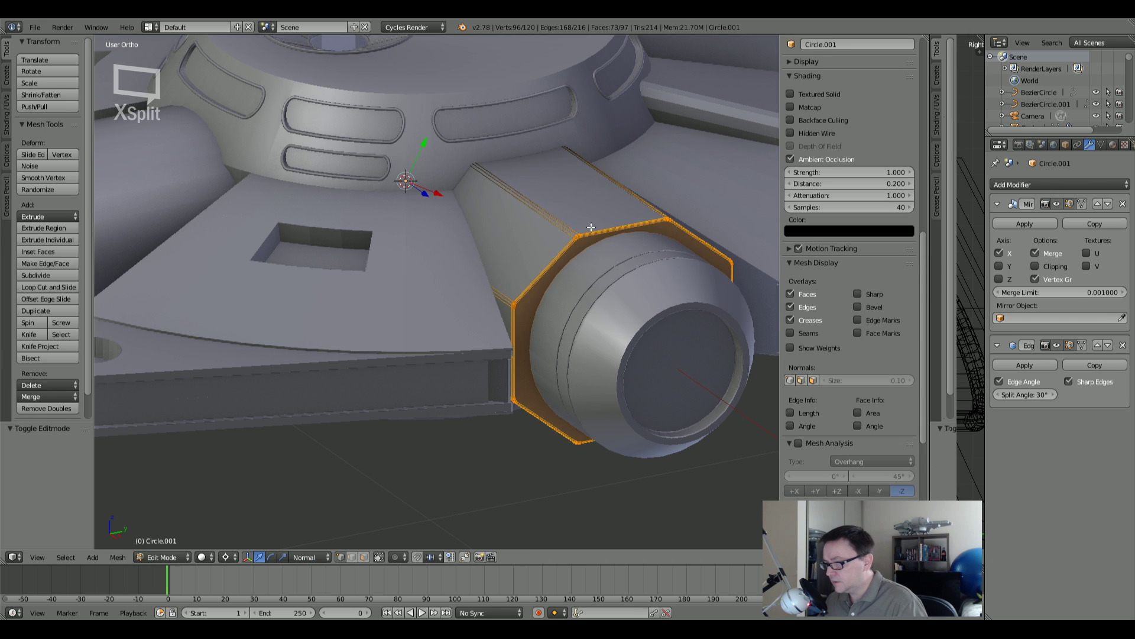
middle_drag(590, 229, 515, 357)
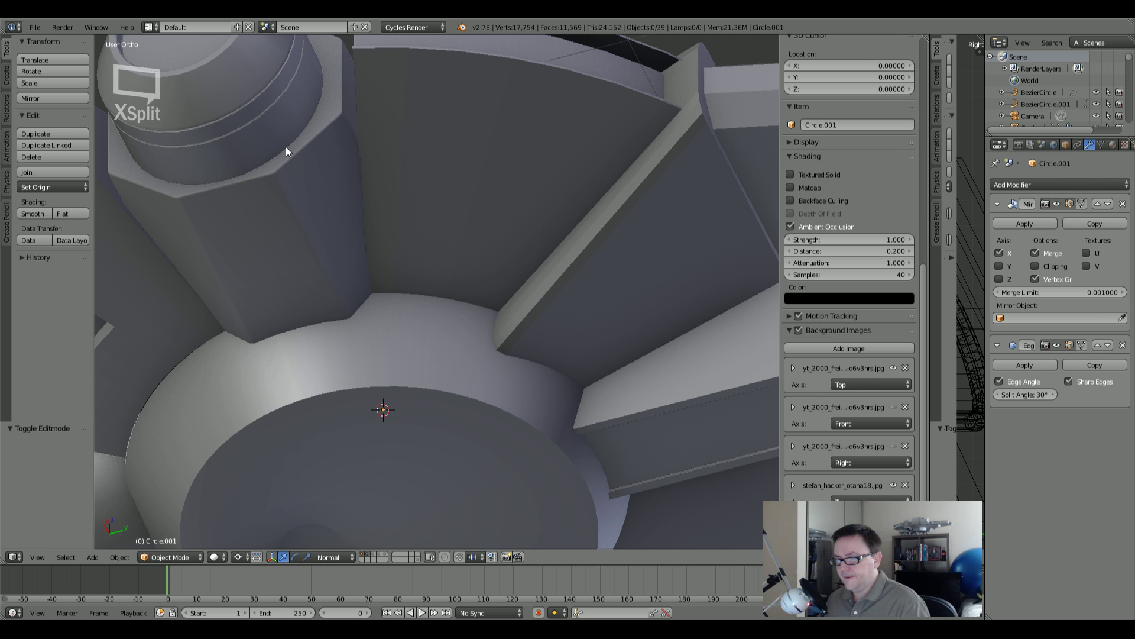
Step: Show the layer holding the unrefined ship copy and open its engine housing mesh for editing
click(417, 560)
right_click(324, 173)
key(Tab)
middle_drag(324, 173, 367, 484)
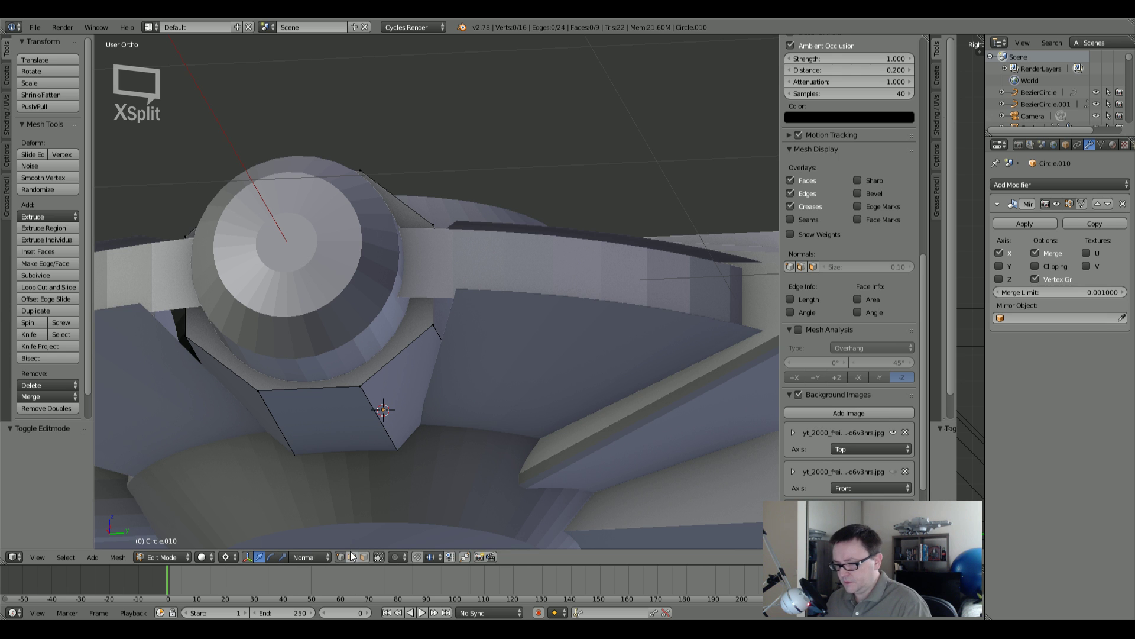
Step: Bevel the copy's housing end-face loop and lengthwise corner edges together with 3 segments, and return to Object Mode
alt+right_click(341, 388)
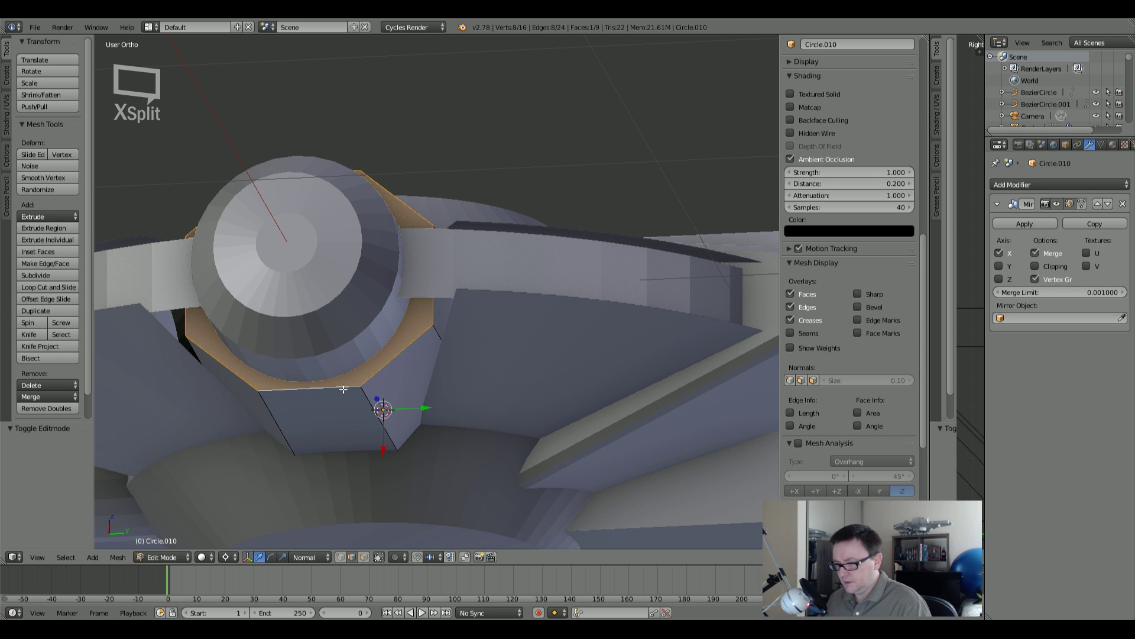
shift+right_click(436, 338)
shift+right_click(286, 408)
middle_drag(286, 408, 268, 350)
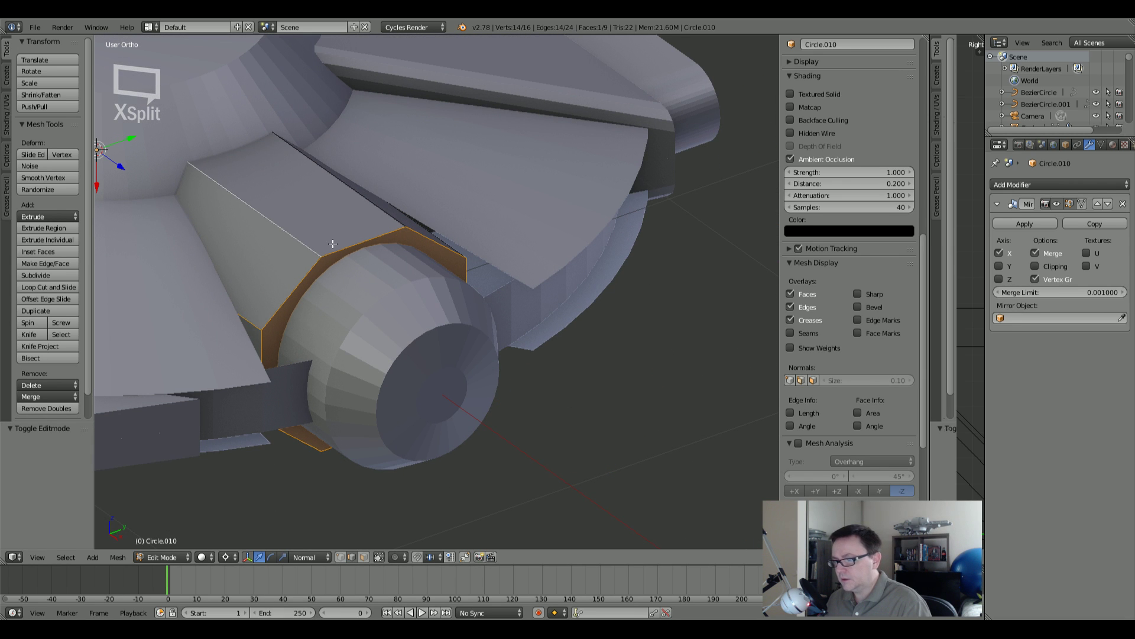
middle_drag(252, 318, 307, 261)
shift+right_click(346, 212)
scroll(361, 310, up, 1)
middle_drag(360, 310, 334, 296)
shift+right_click(349, 290)
scroll(293, 280, up, 3)
key(ctrl+b)
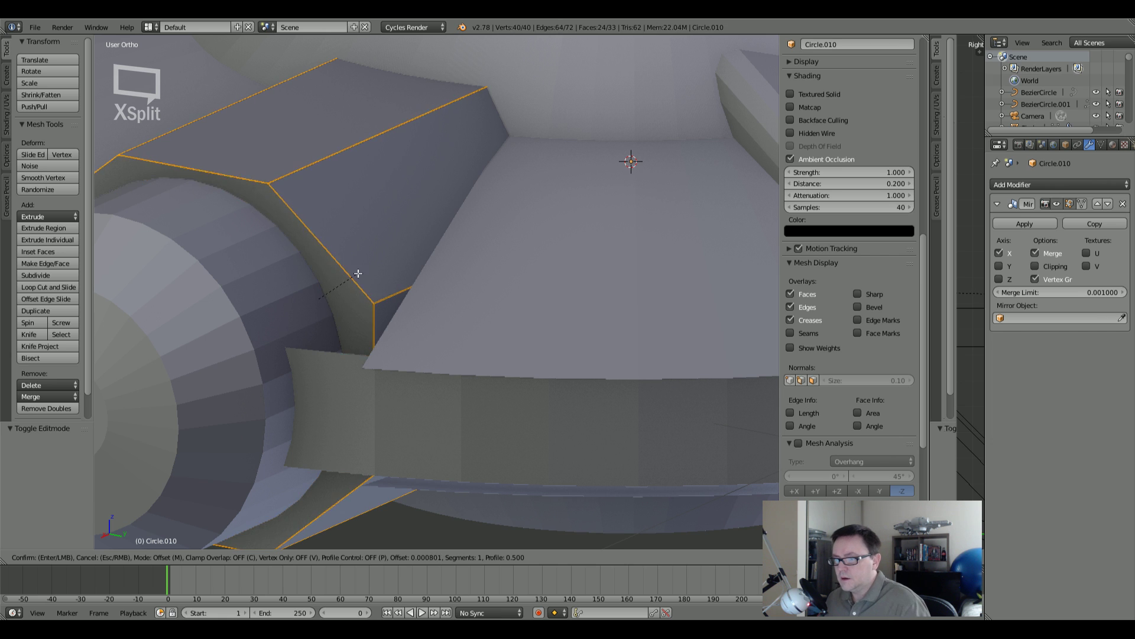
scroll(362, 265, up, 1)
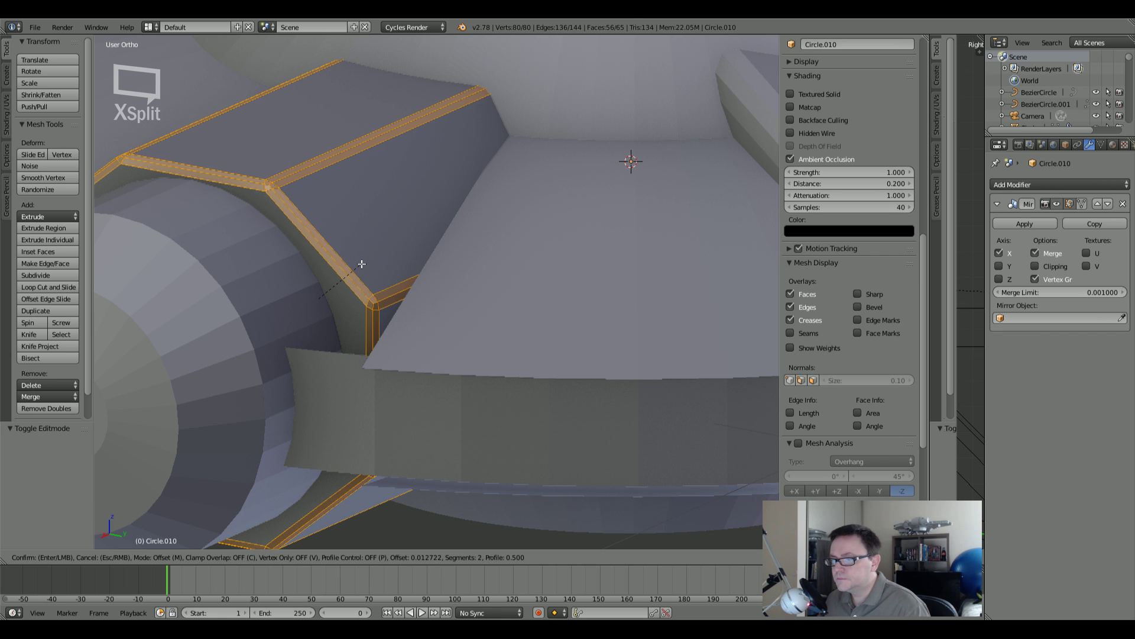
scroll(362, 264, down, 1)
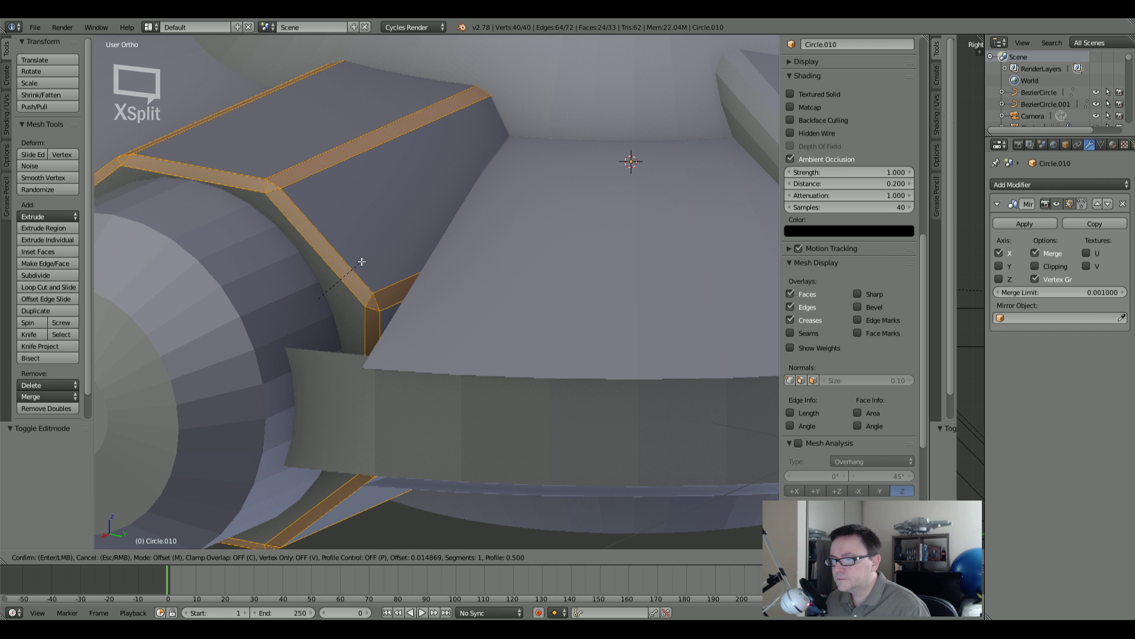
scroll(359, 260, up, 2)
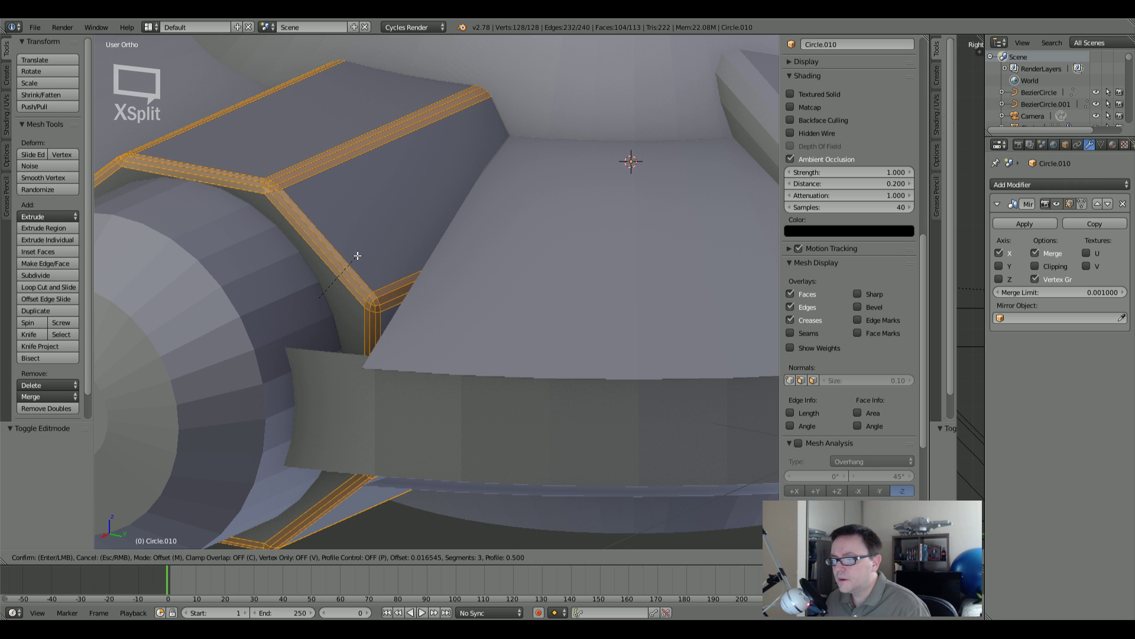
click(356, 263)
key(Tab)
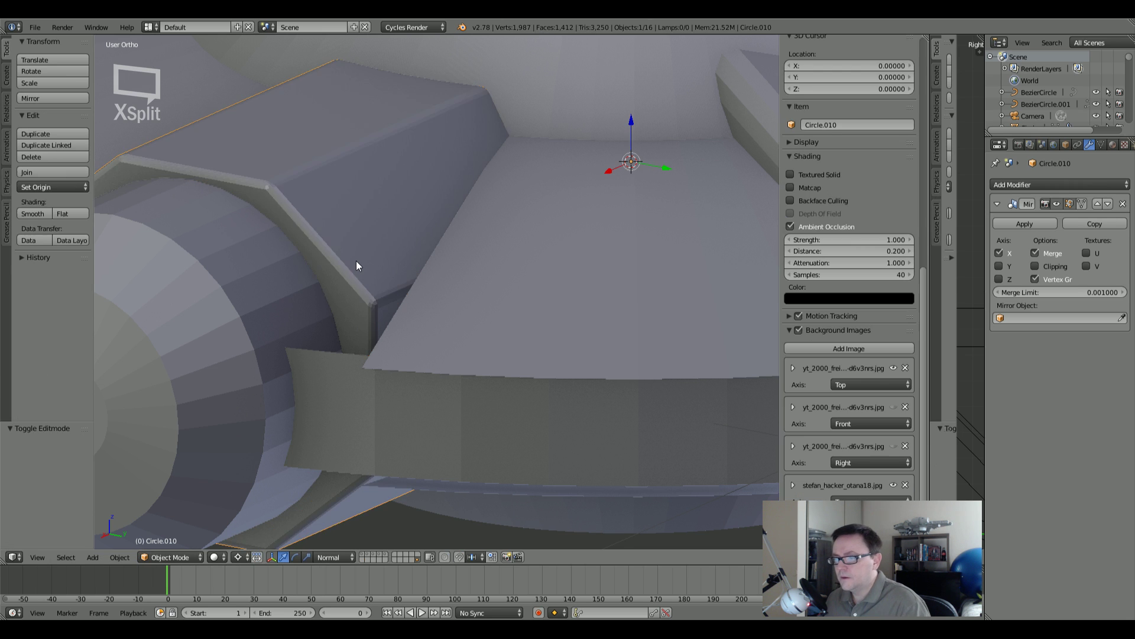
Step: Deselect everything on the unrefined ship copy and show the layer with the detailed ship again
scroll(356, 266, down, 3)
key(Tab)
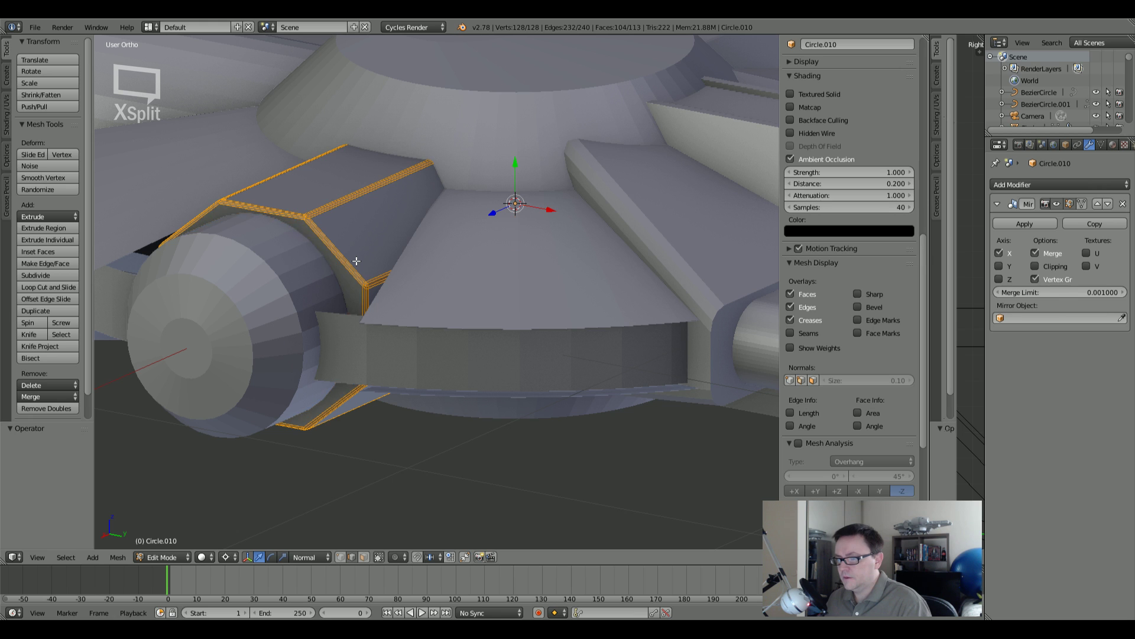
key(a)
key(Tab)
key(a)
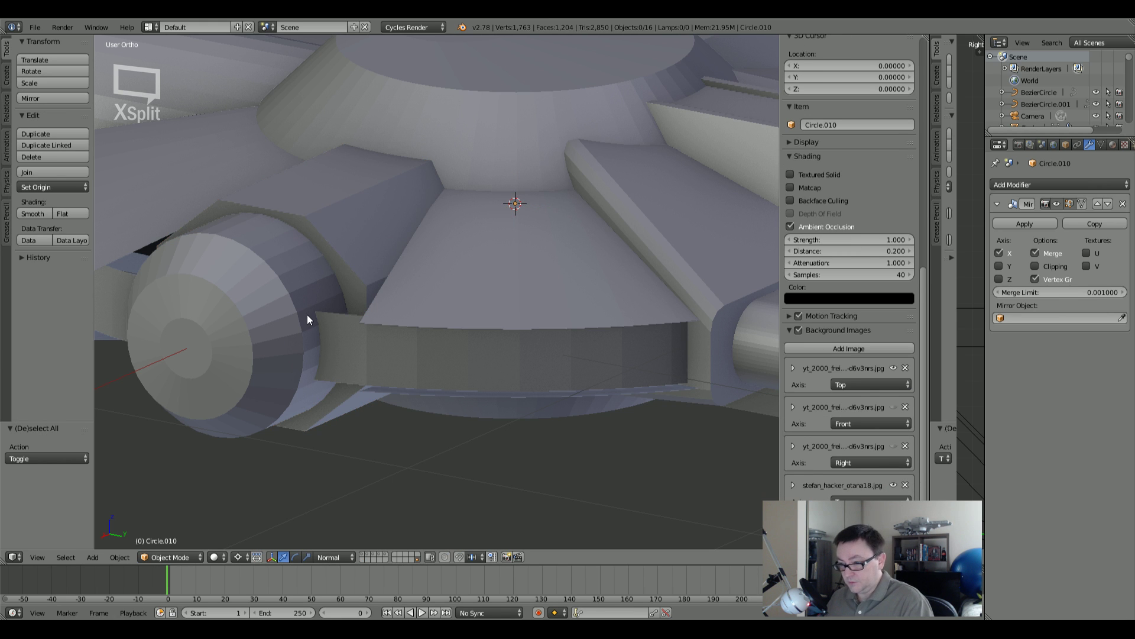
click(370, 553)
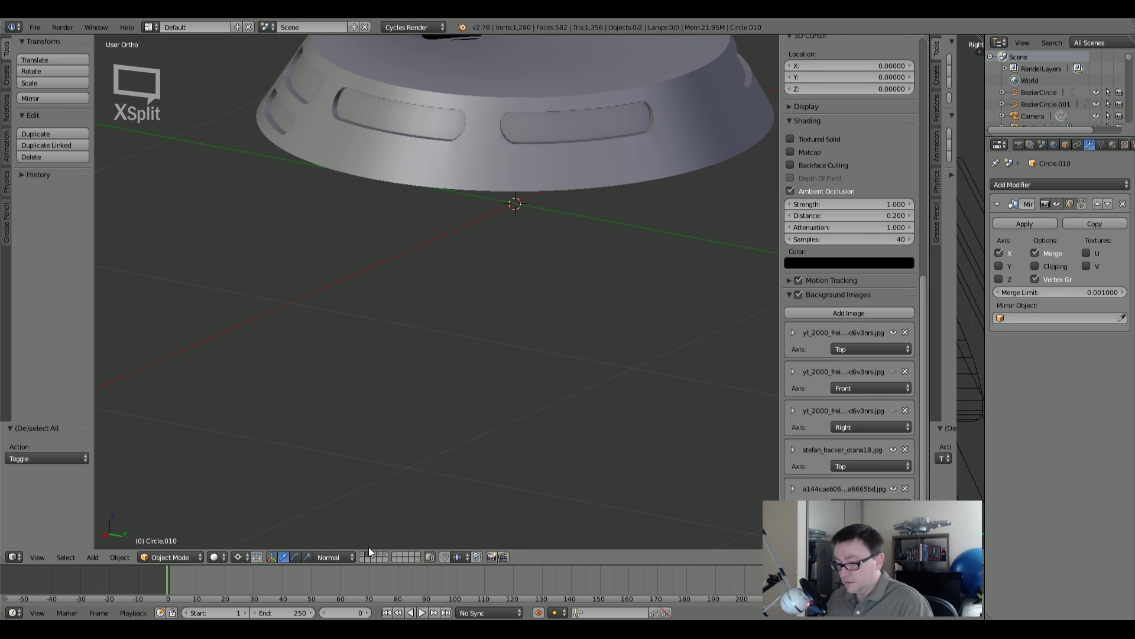
click(367, 554)
middle_drag(379, 505, 492, 324)
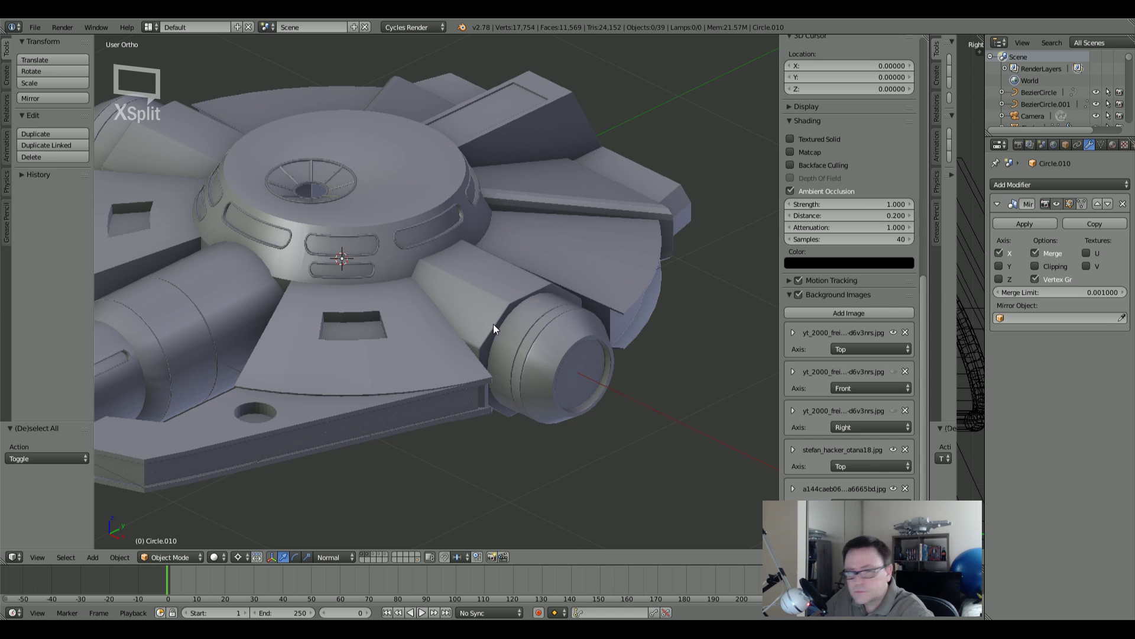
Step: Examine the detailed ship's engine housing bevels up close in Edit and Object Mode, and leave the housing deselected
scroll(493, 324, up, 6)
scroll(437, 244, down, 5)
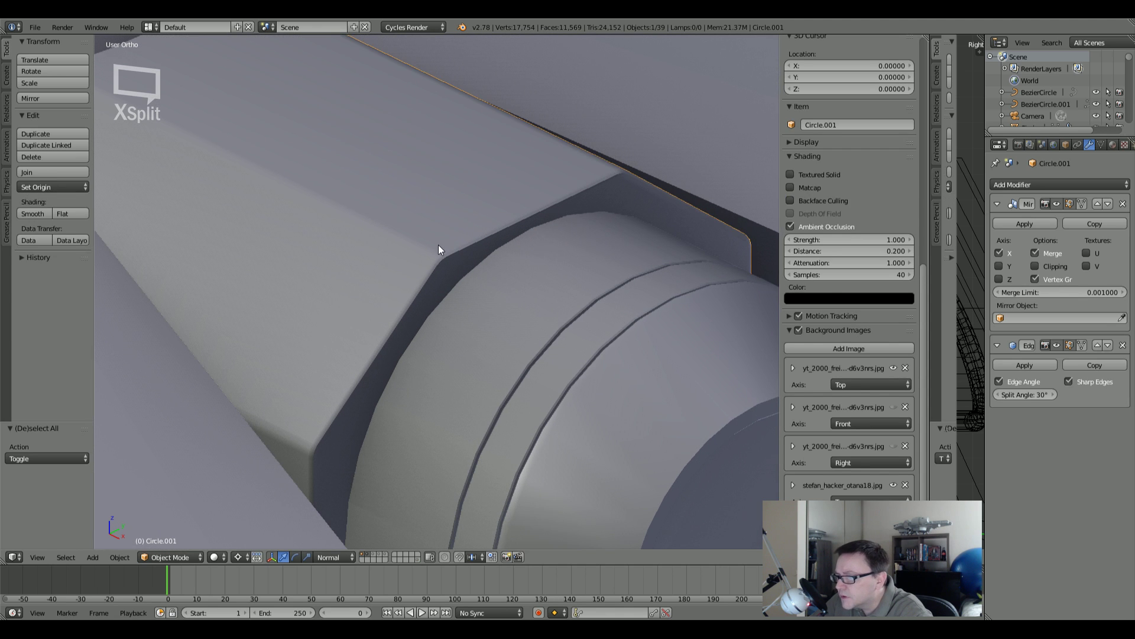
right_click(439, 245)
key(Tab)
alt+right_click(438, 256)
scroll(459, 272, up, 2)
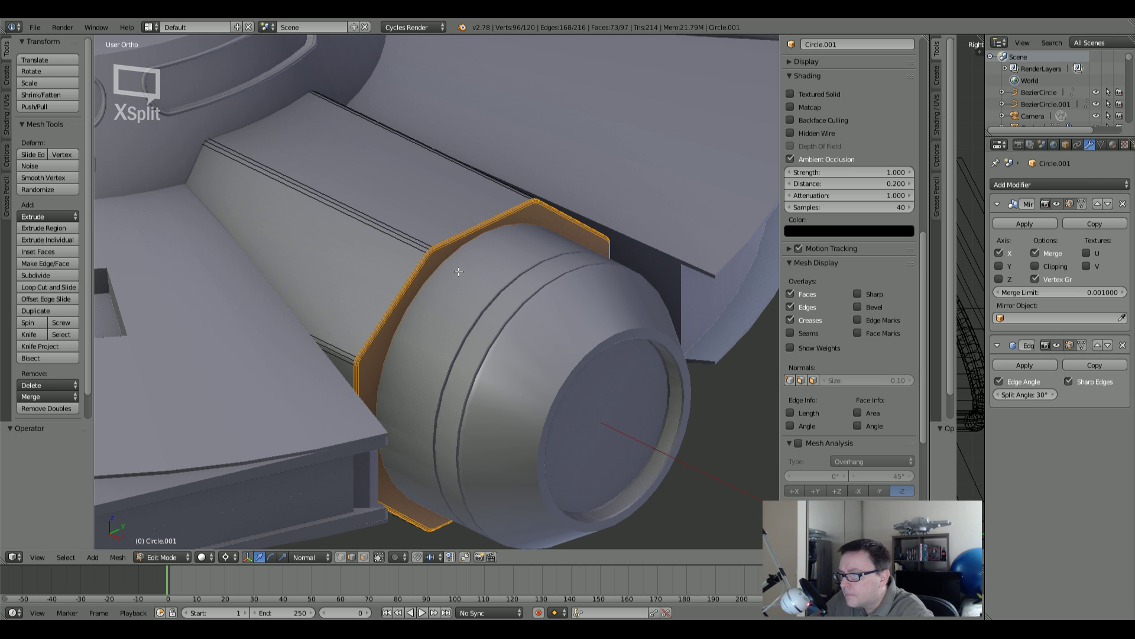
scroll(459, 272, down, 5)
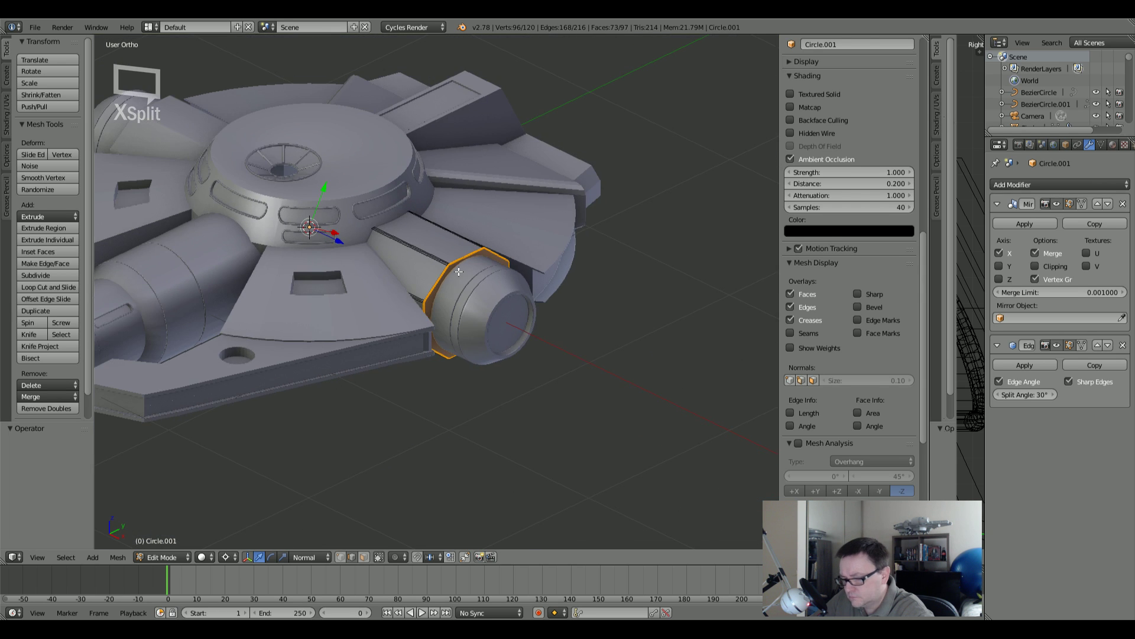
scroll(459, 271, up, 7)
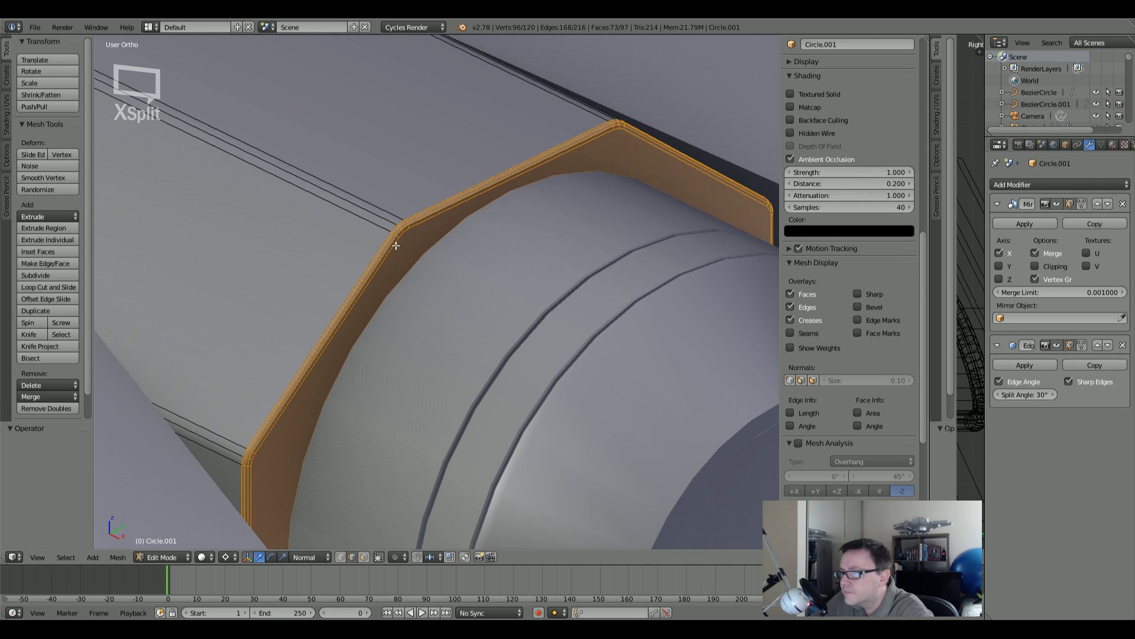
key(Tab)
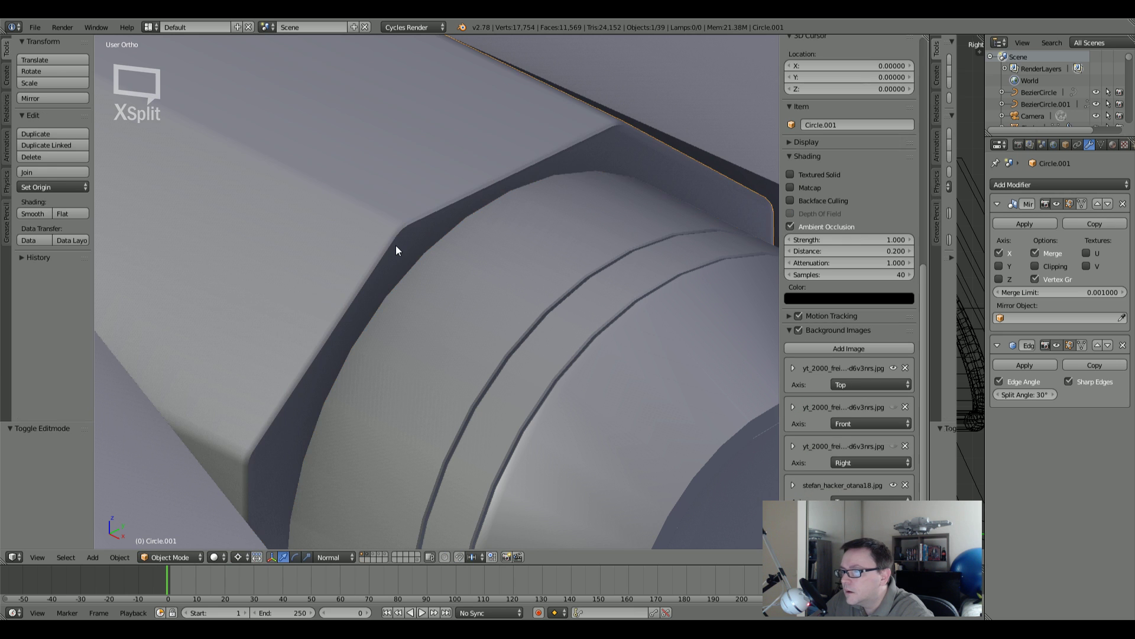
scroll(395, 246, down, 6)
middle_drag(399, 248, 466, 247)
scroll(389, 264, down, 2)
key(a)
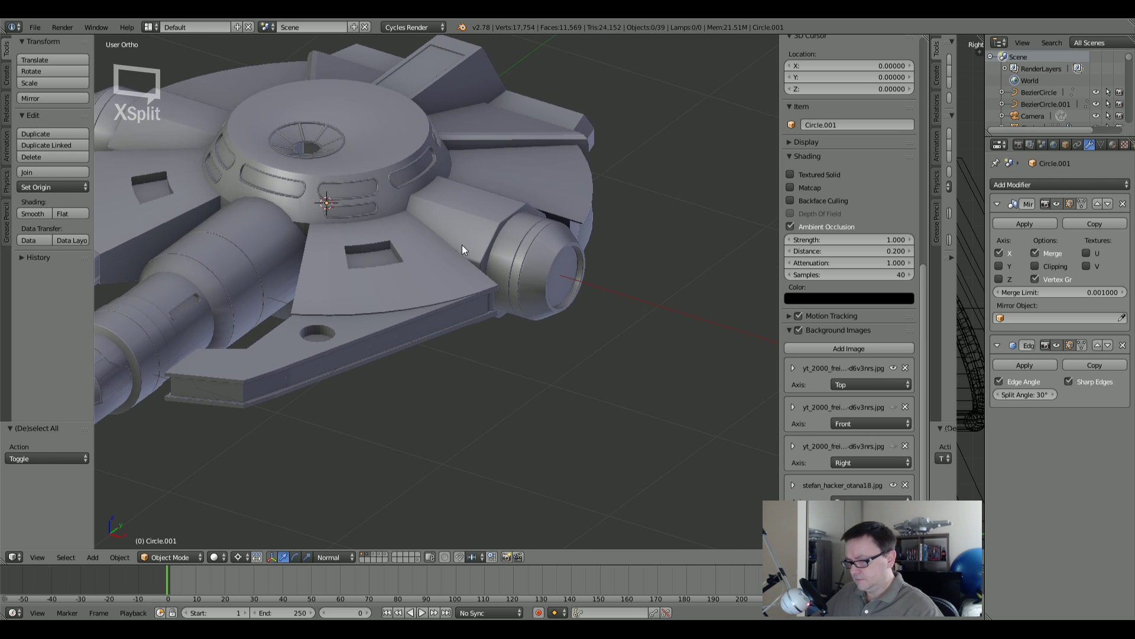
Step: Compare the ship with the reference images in top view, studying the side engine housings and hull panel details
key(KP_7)
scroll(346, 382, down, 8)
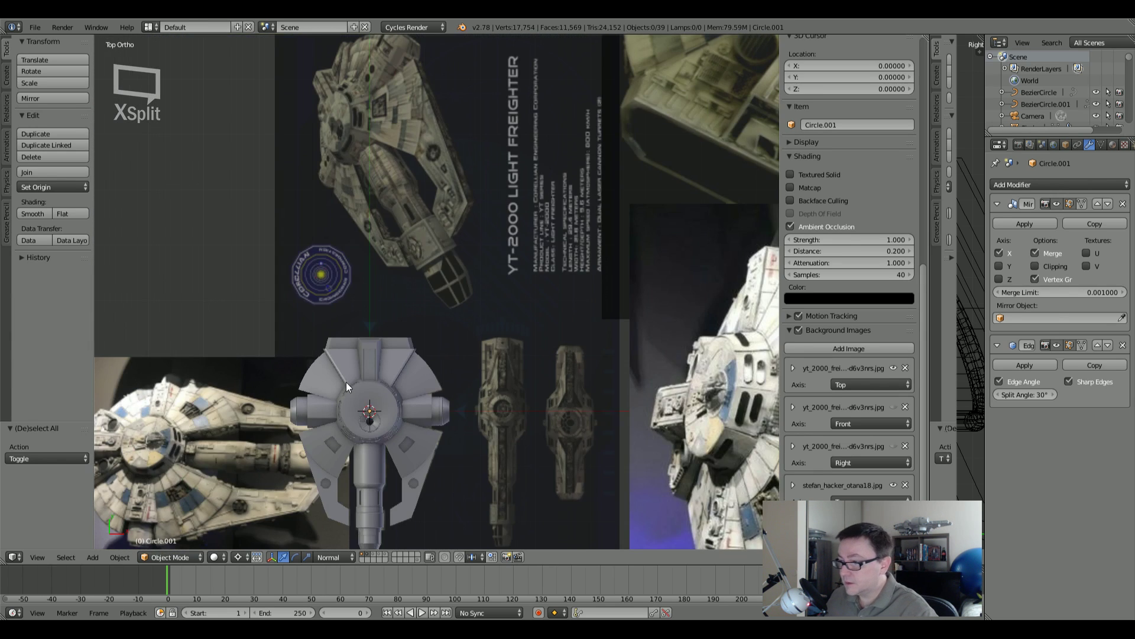
shift+middle_drag(498, 354, 461, 236)
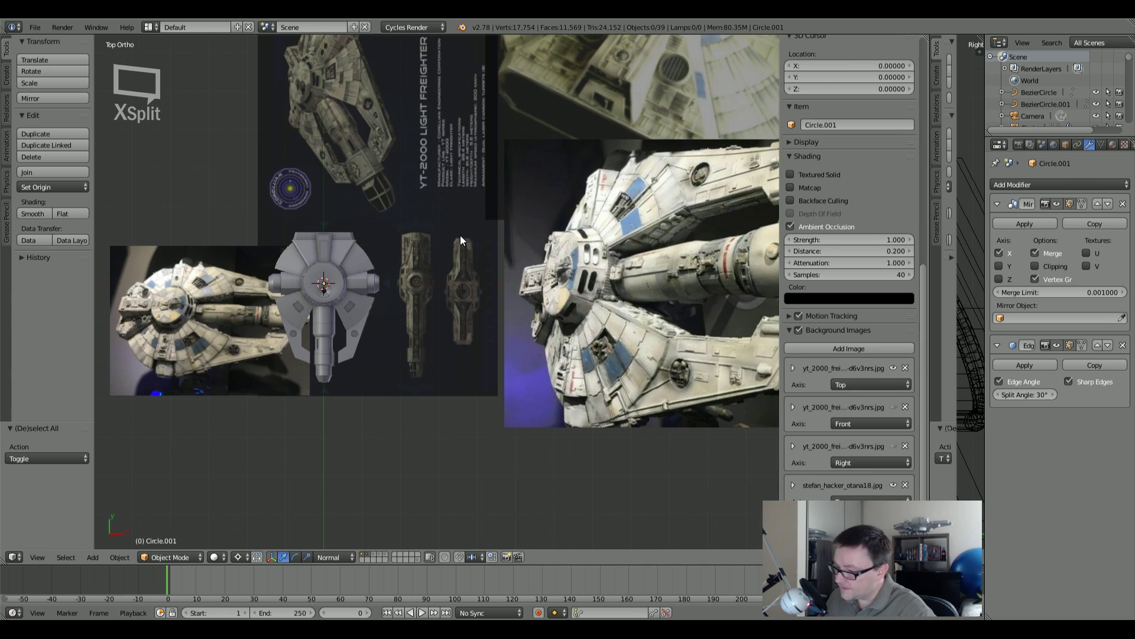
scroll(138, 372, up, 5)
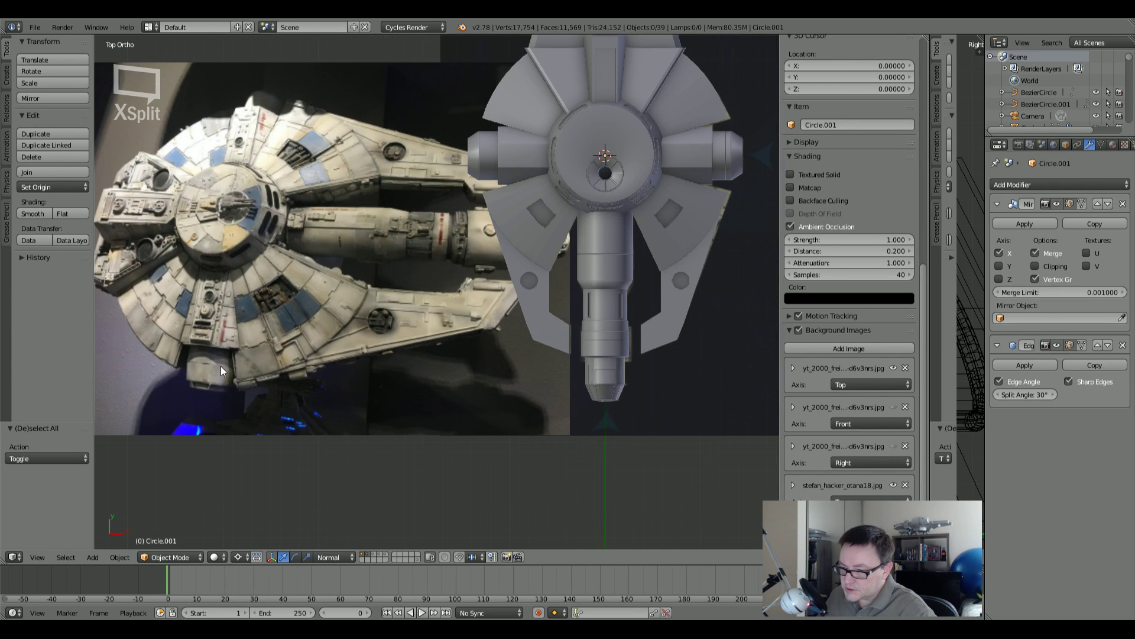
scroll(221, 367, up, 2)
shift+middle_drag(251, 287, 229, 396)
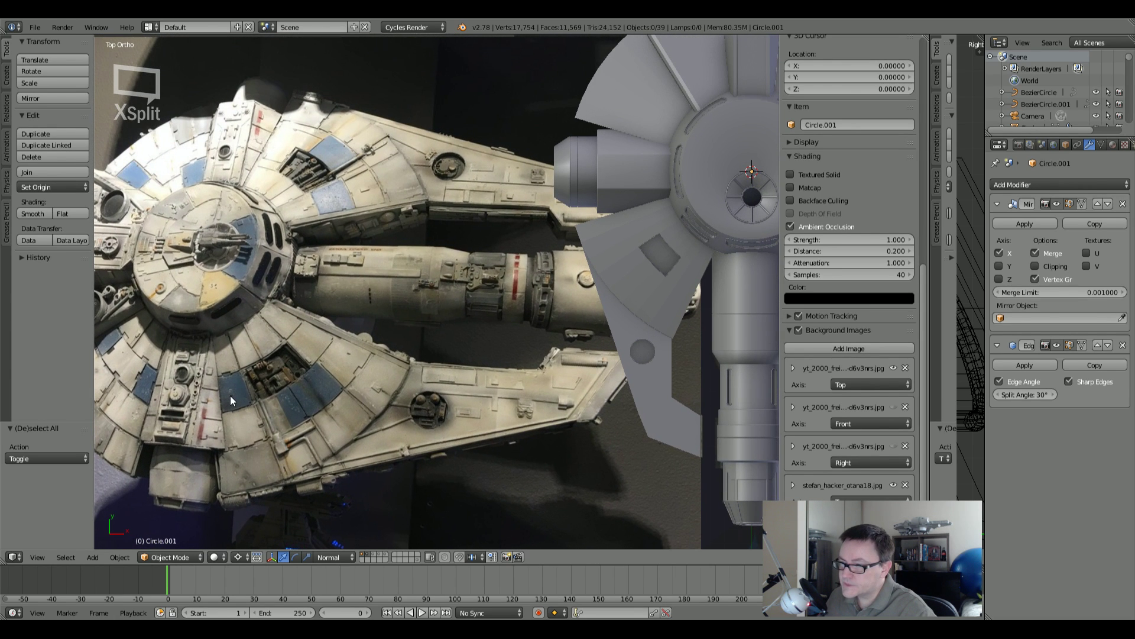
shift+middle_drag(229, 395, 225, 356)
scroll(225, 378, down, 7)
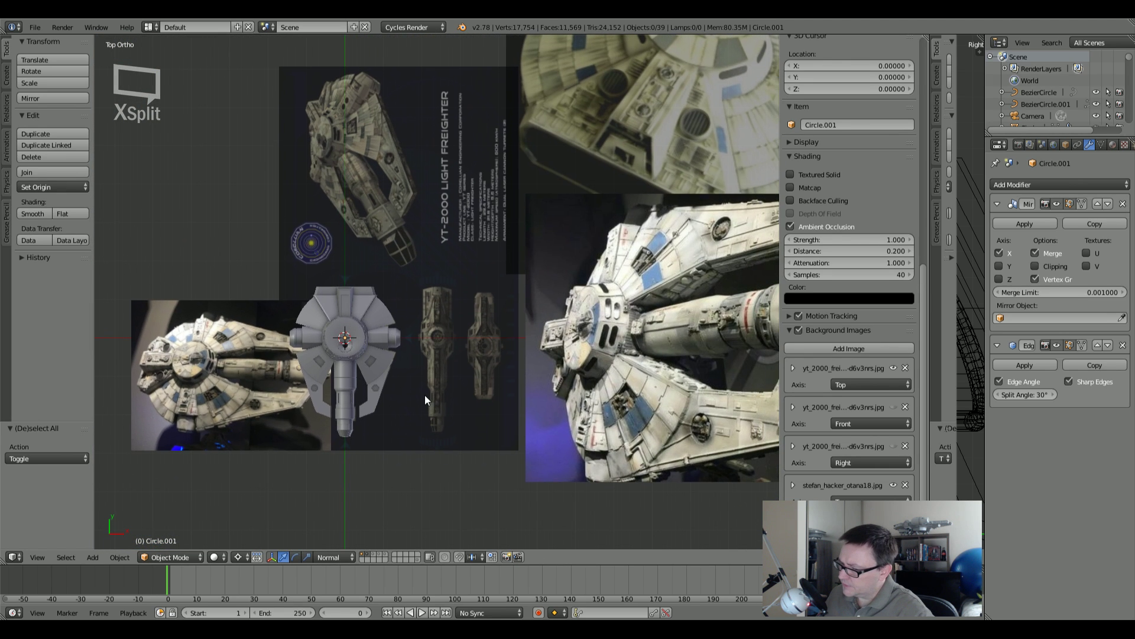
scroll(353, 73, up, 4)
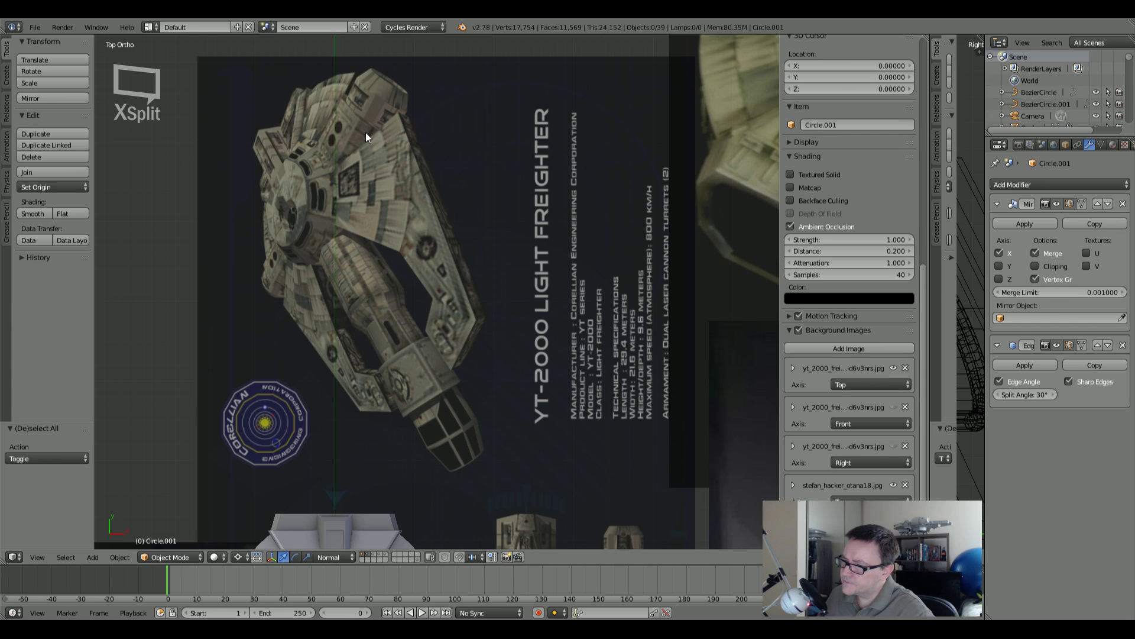
scroll(366, 133, down, 5)
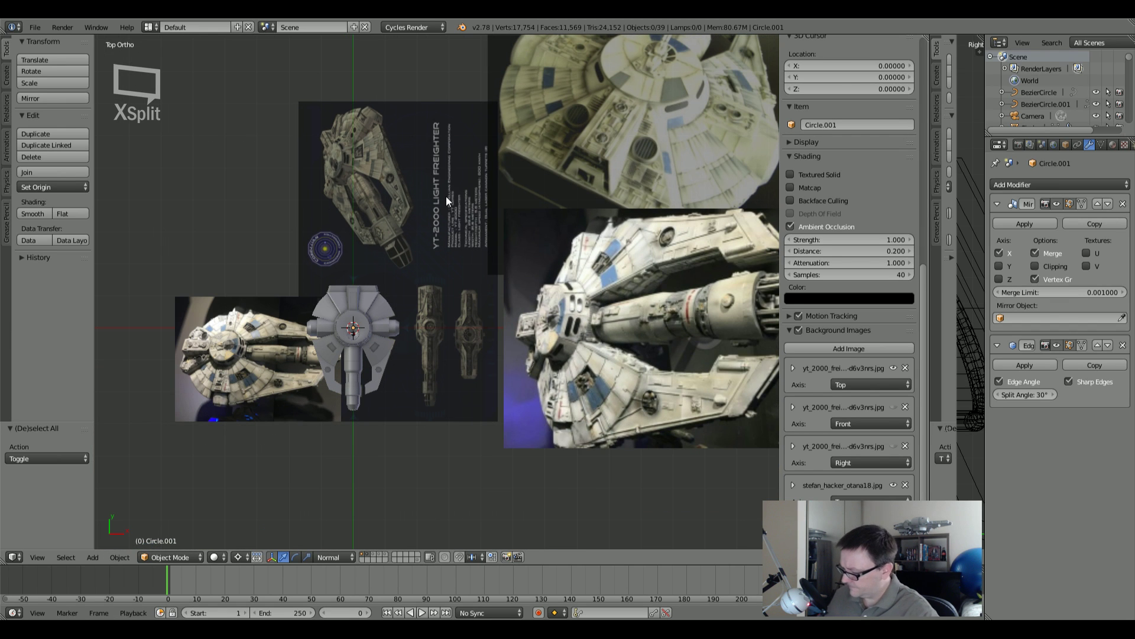
Step: Examine the detailed ship model's upper surface, side edge and underside for unrefined shapes
middle_drag(290, 399, 344, 291)
scroll(353, 338, up, 10)
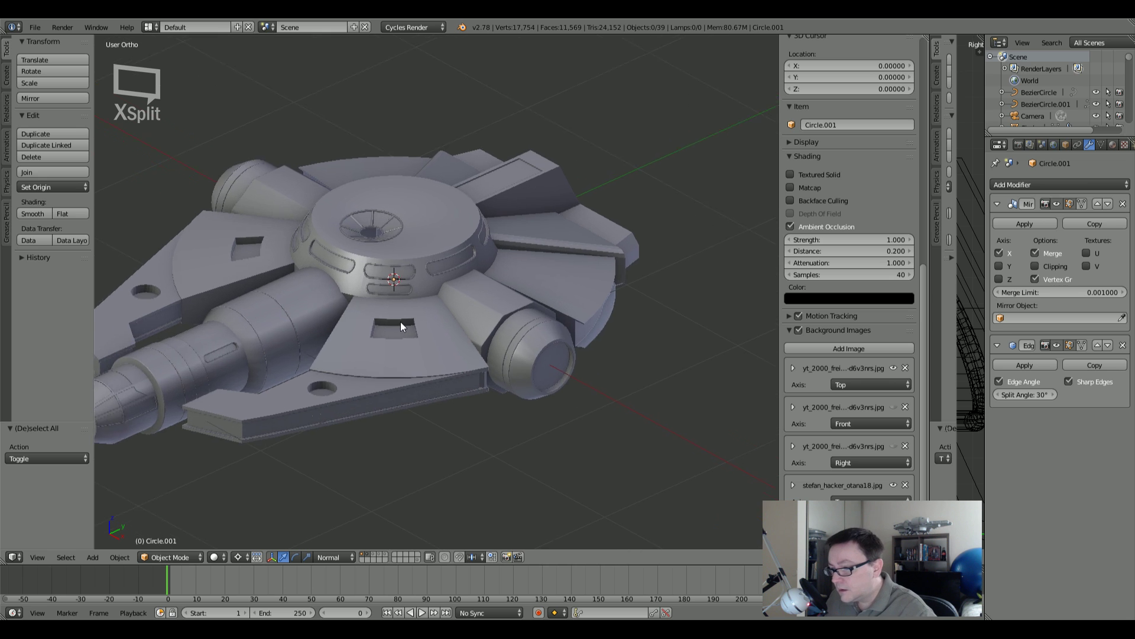
mouse_move(382, 311)
middle_down()
mouse_move(427, 308)
mouse_move(378, 301)
middle_up()
scroll(470, 326, up, 6)
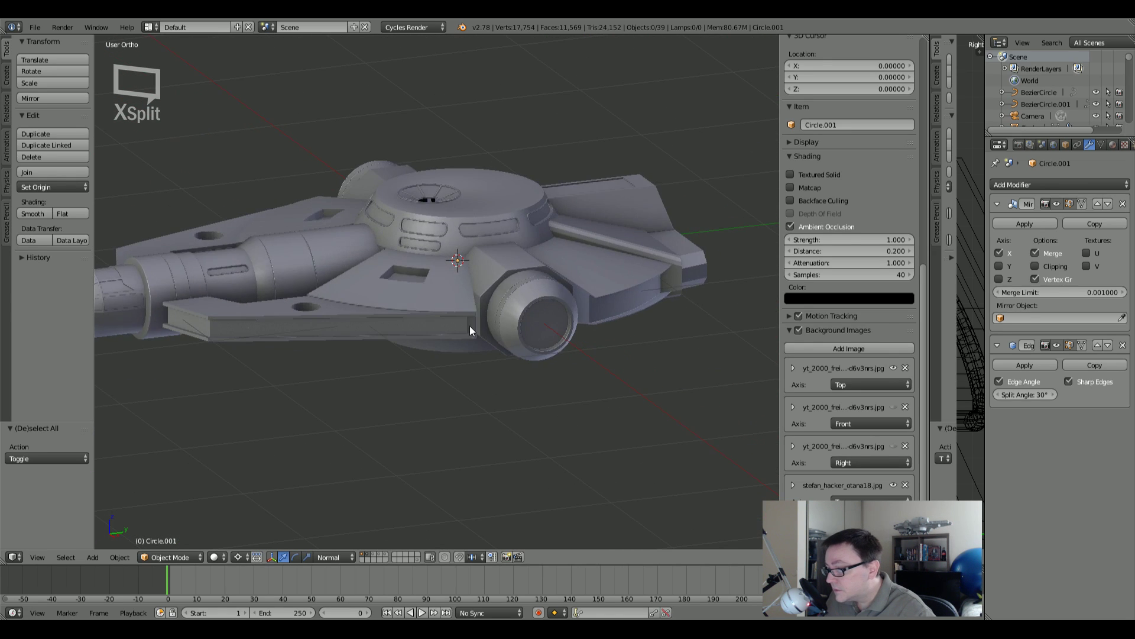
scroll(513, 336, down, 6)
middle_drag(371, 304, 504, 225)
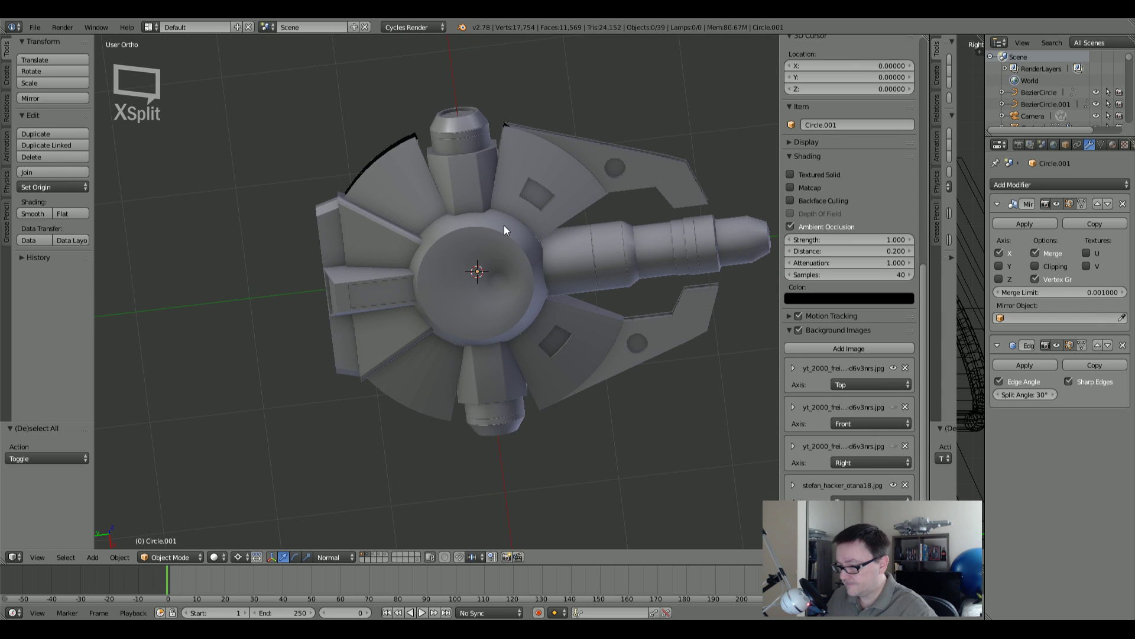
Step: Check the contents of the other scene layers one by one, and return to the detailed ship's layer
click(372, 555)
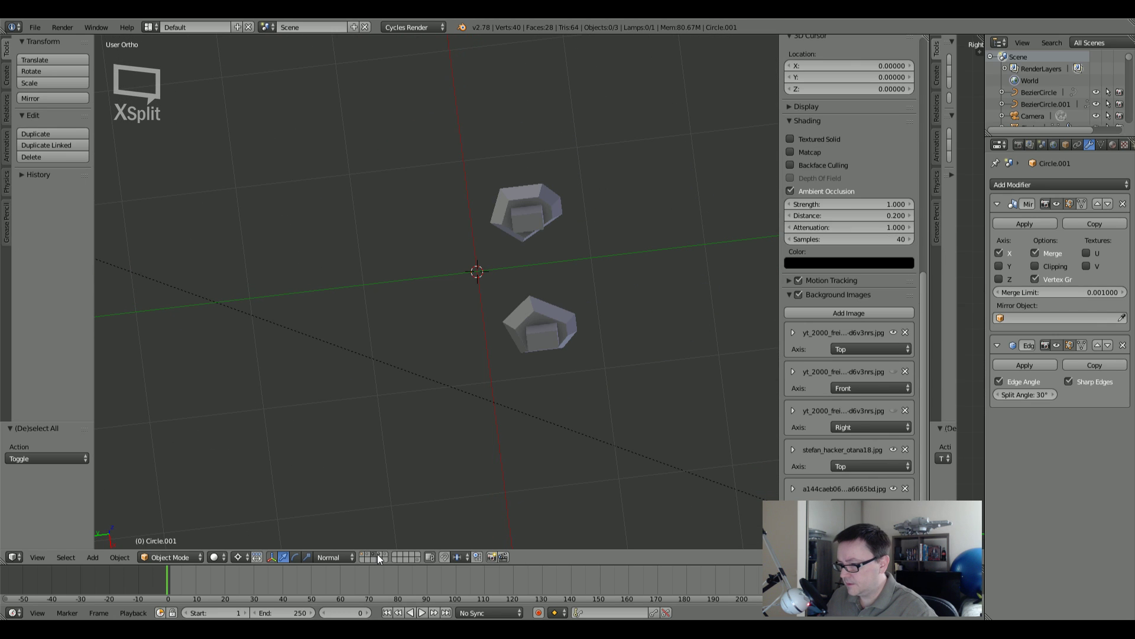
click(379, 554)
click(385, 555)
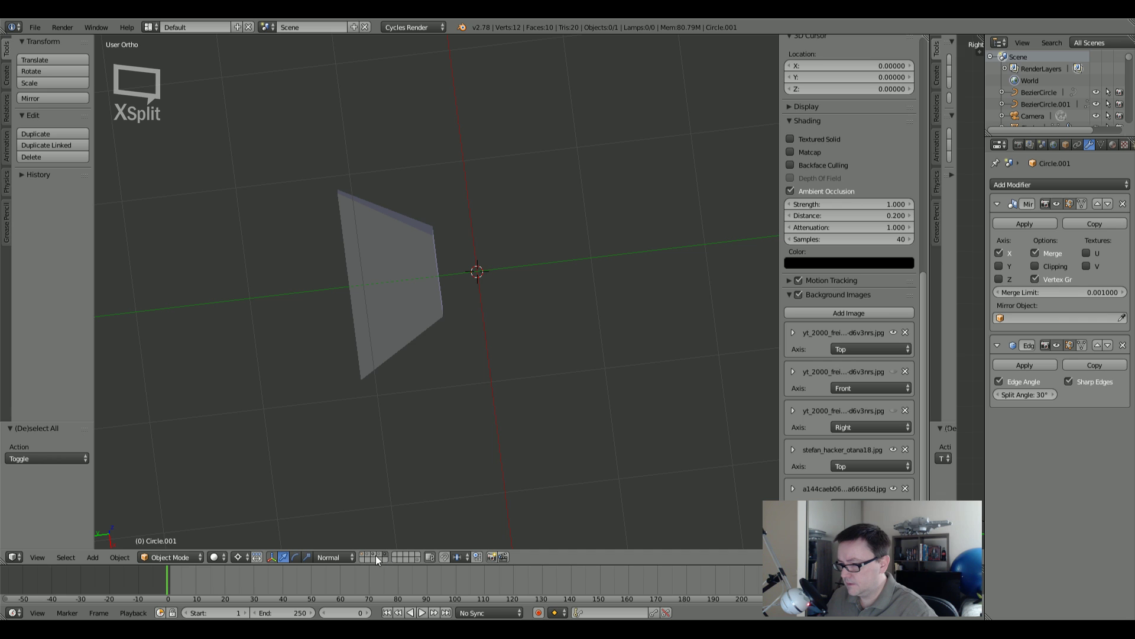
click(368, 555)
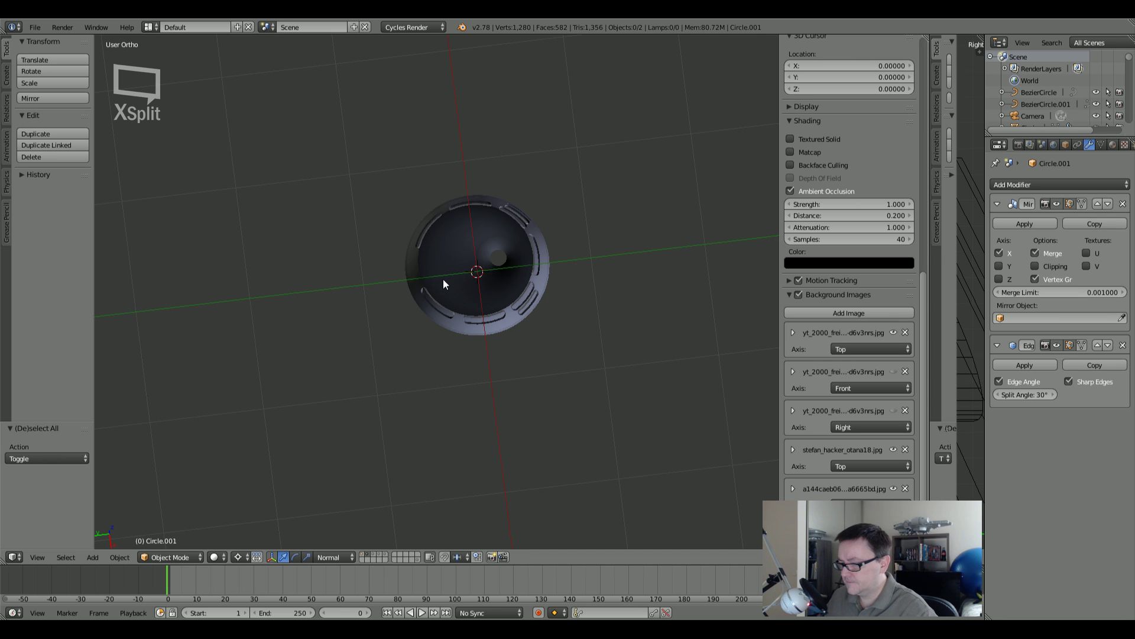
click(361, 554)
Step: Examine the ship's underside around the engine housing, central hub and rear hull panels
middle_drag(408, 462, 407, 339)
scroll(426, 258, up, 7)
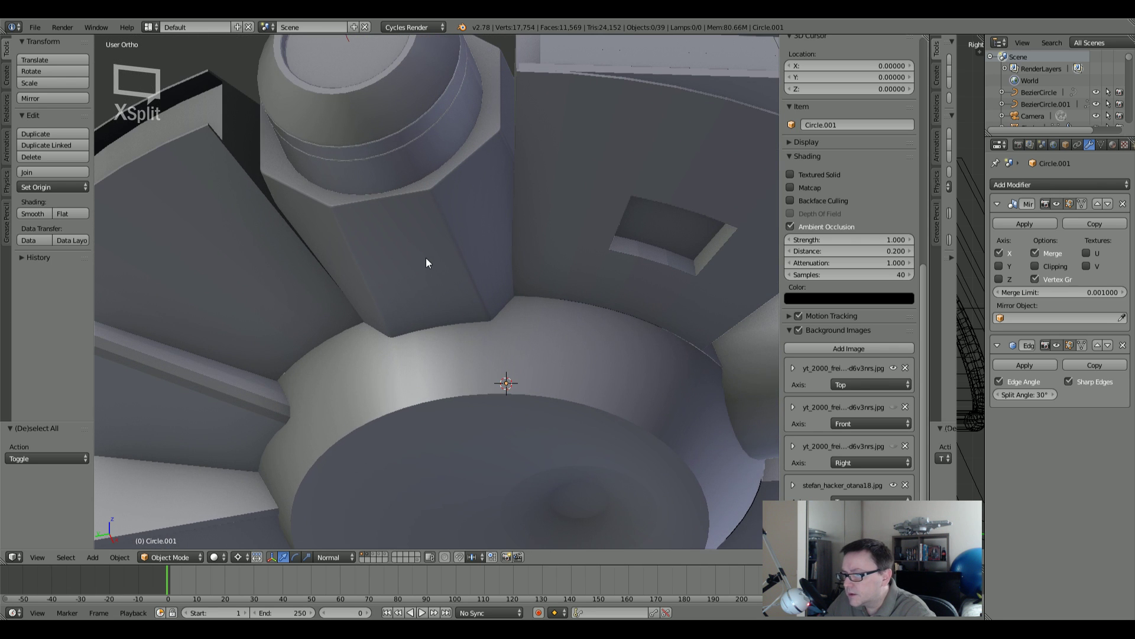
middle_drag(497, 319, 452, 249)
scroll(385, 289, down, 8)
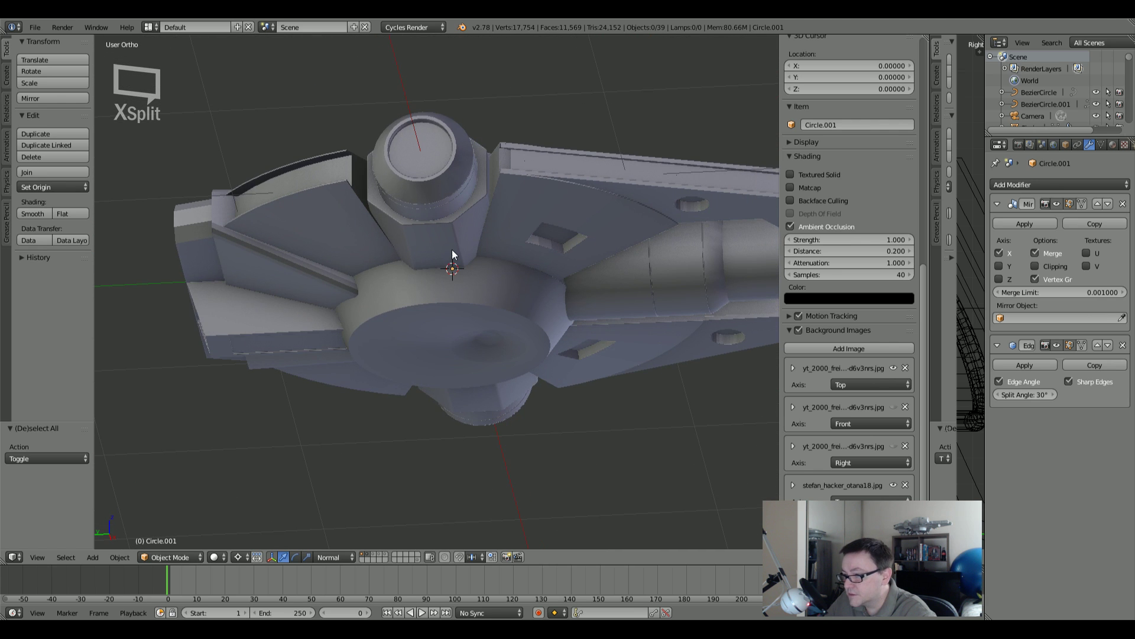
scroll(469, 249, up, 4)
middle_drag(491, 254, 473, 307)
scroll(469, 309, down, 2)
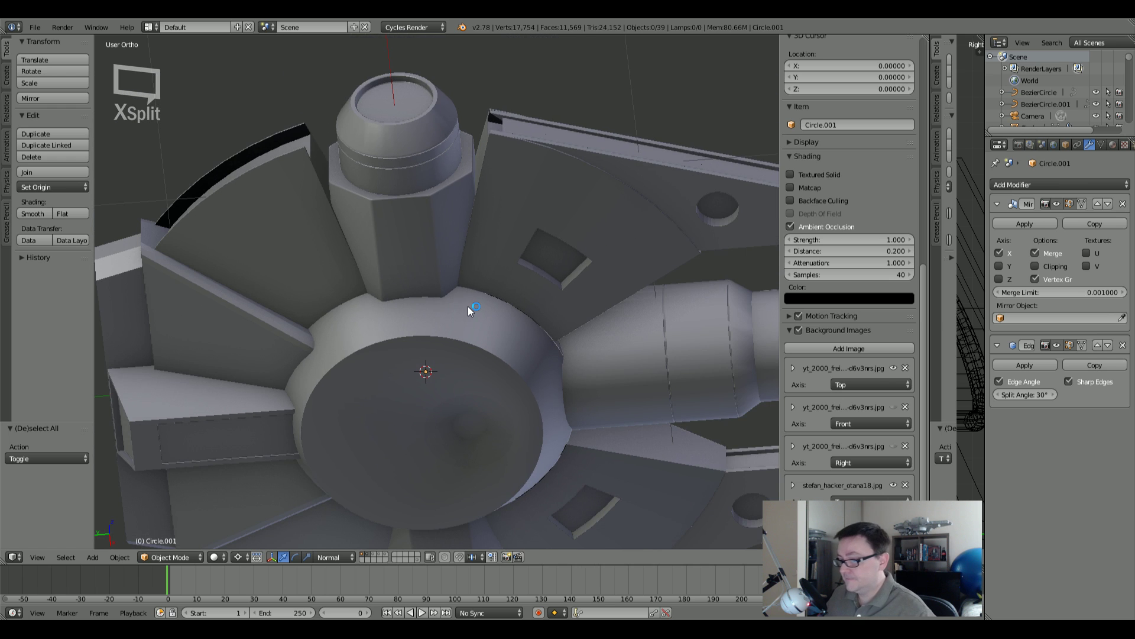
scroll(473, 353, down, 3)
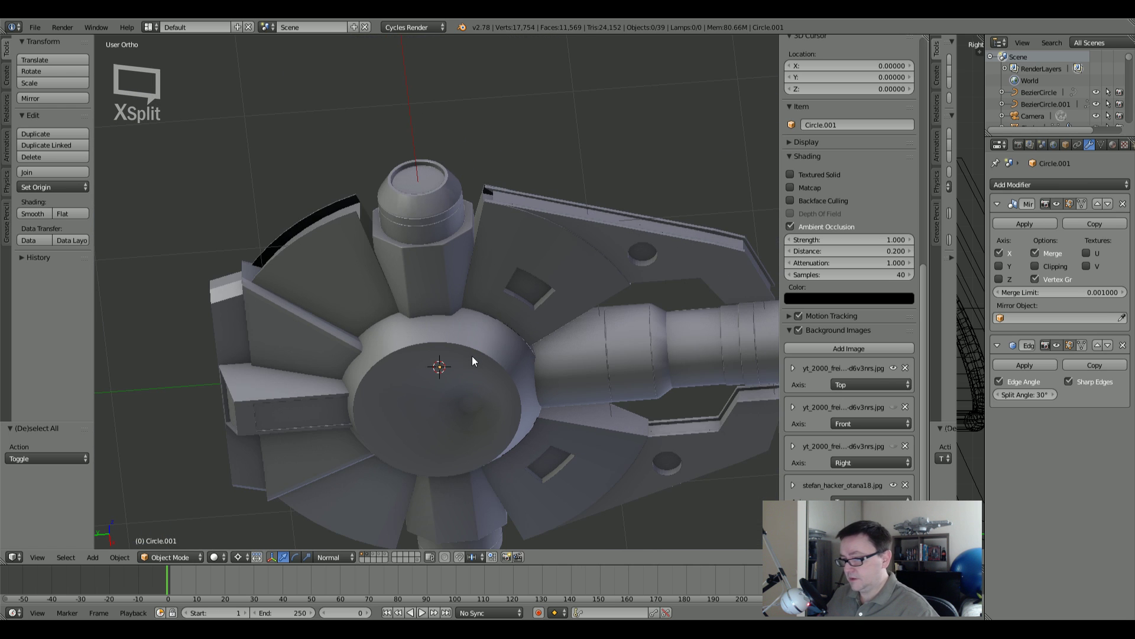
middle_drag(472, 355, 467, 301)
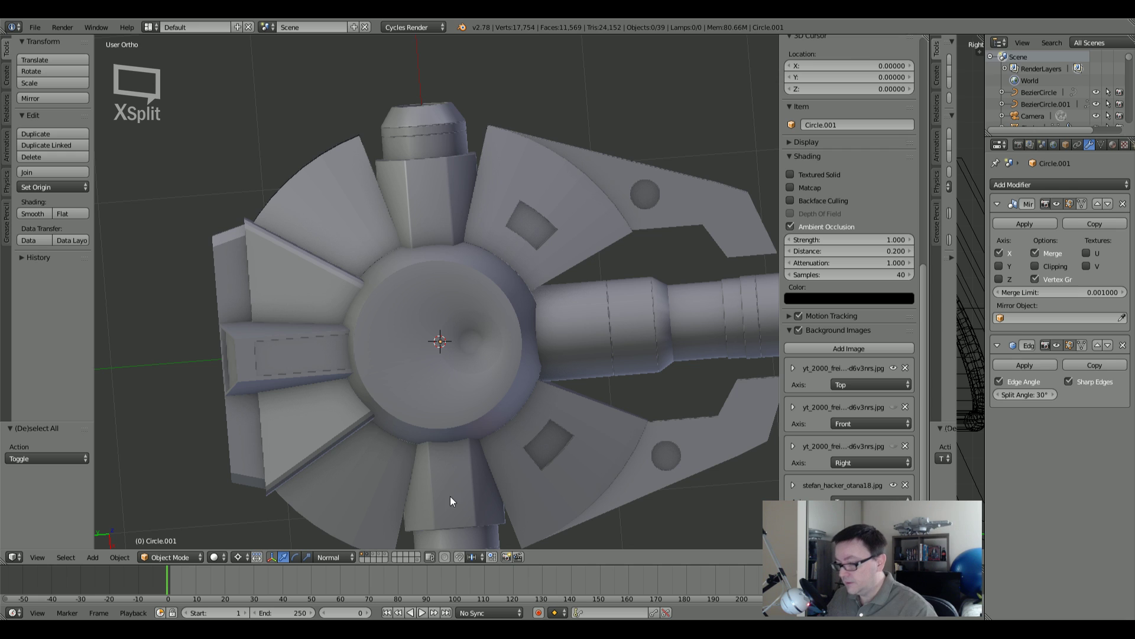
Step: Show the layer with the two box-shaped objects alongside the ship and examine where they sit on the underside
shift+click(380, 554)
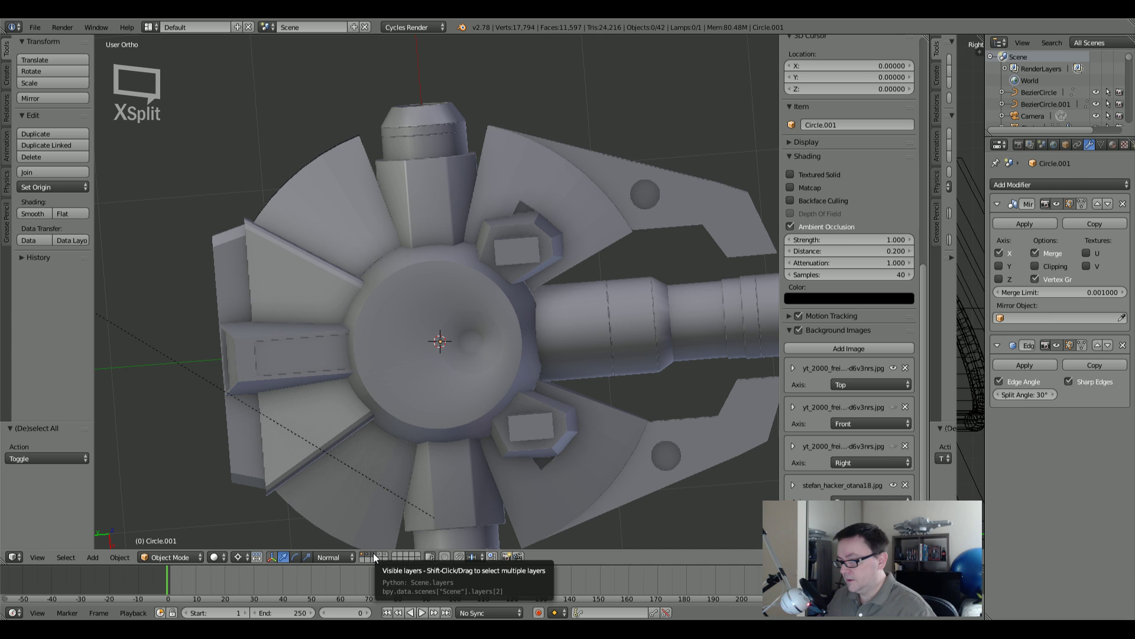
shift+click(374, 556)
shift+click(374, 556)
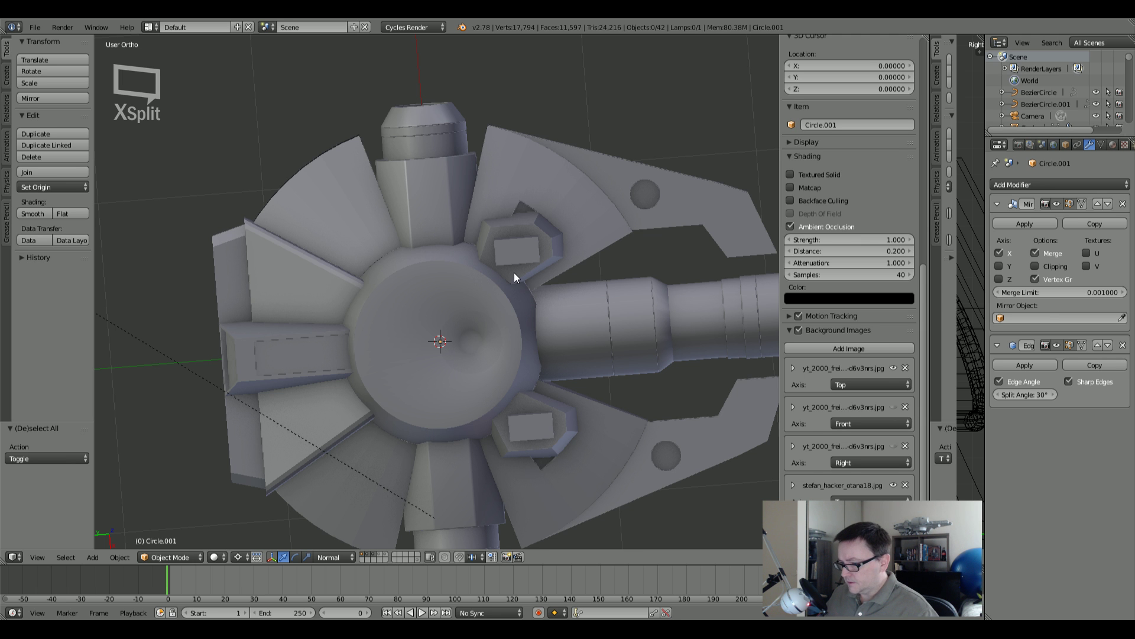
middle_drag(534, 404, 479, 297)
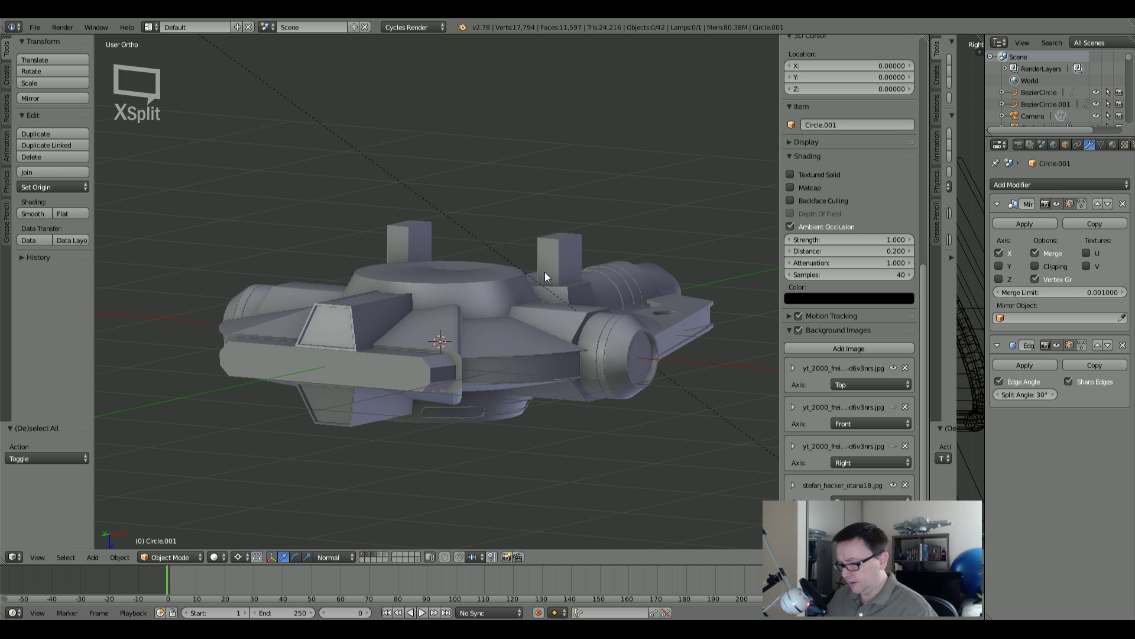
middle_drag(544, 273, 435, 312)
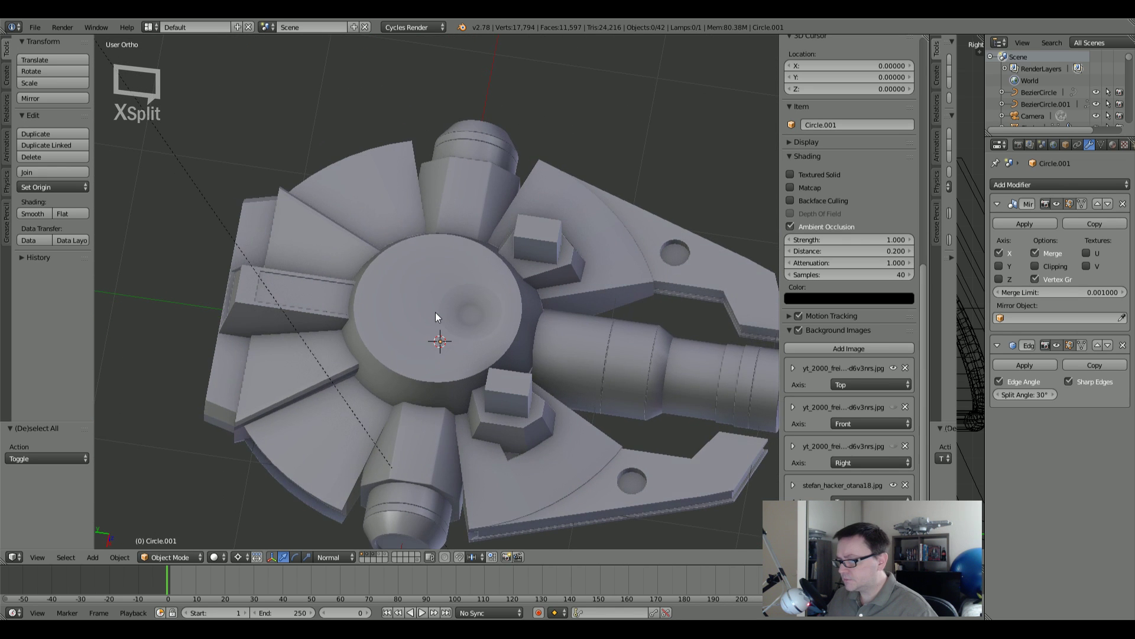
middle_drag(437, 263, 431, 357)
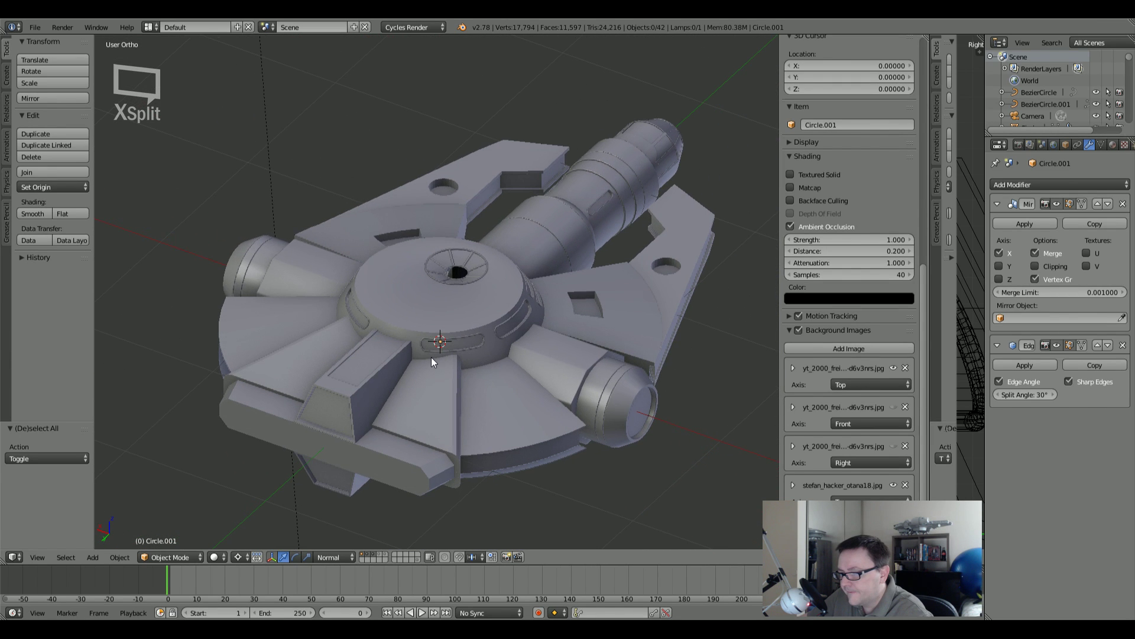
Step: Select the mirrored rear hull panel beside the central block and hide the layer with the two box-shaped objects
right_click(458, 410)
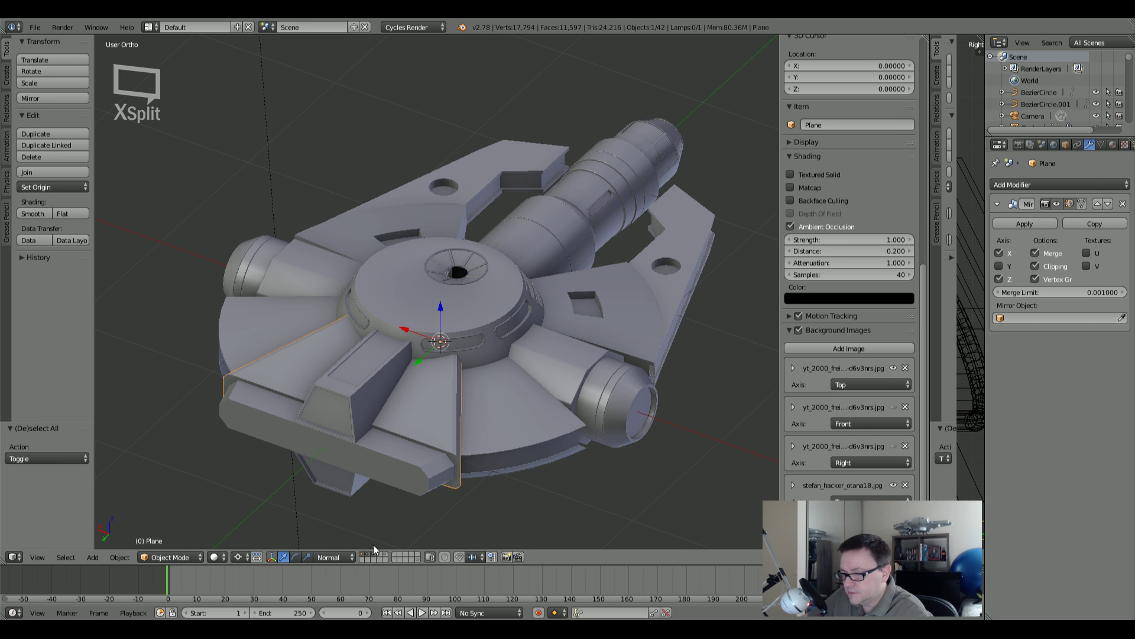
middle_drag(376, 545, 552, 412)
scroll(370, 397, up, 5)
shift+middle_drag(256, 427, 405, 368)
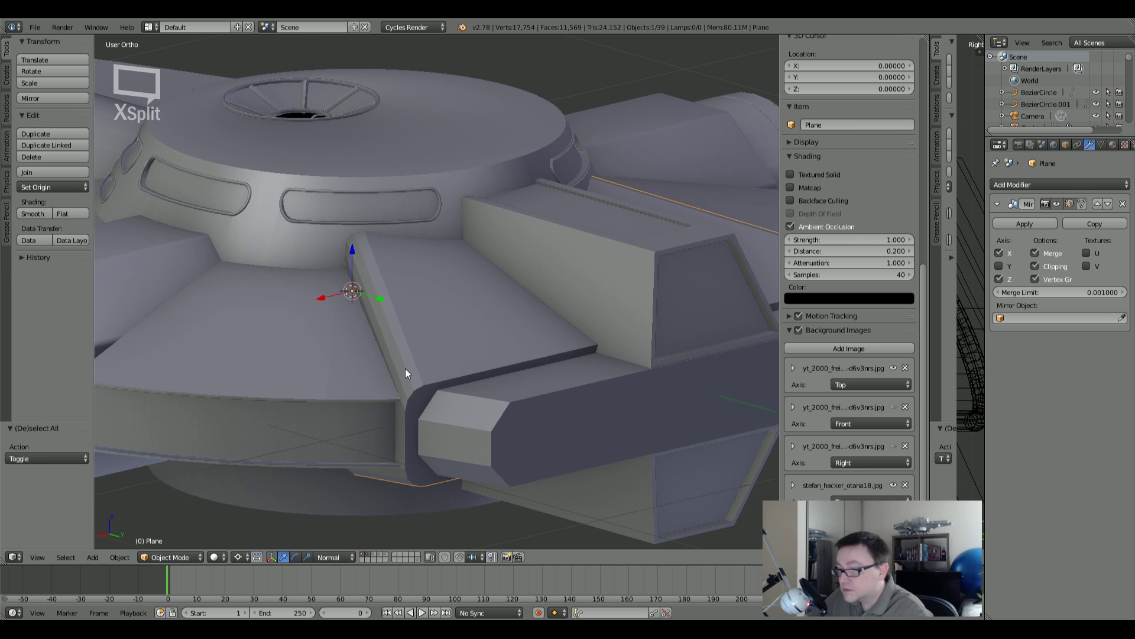
Step: Inspect the rear hull panel's rounded side edge in Edit Mode and return to Object Mode
right_click(394, 353)
key(Tab)
key(Tab)
right_click(408, 353)
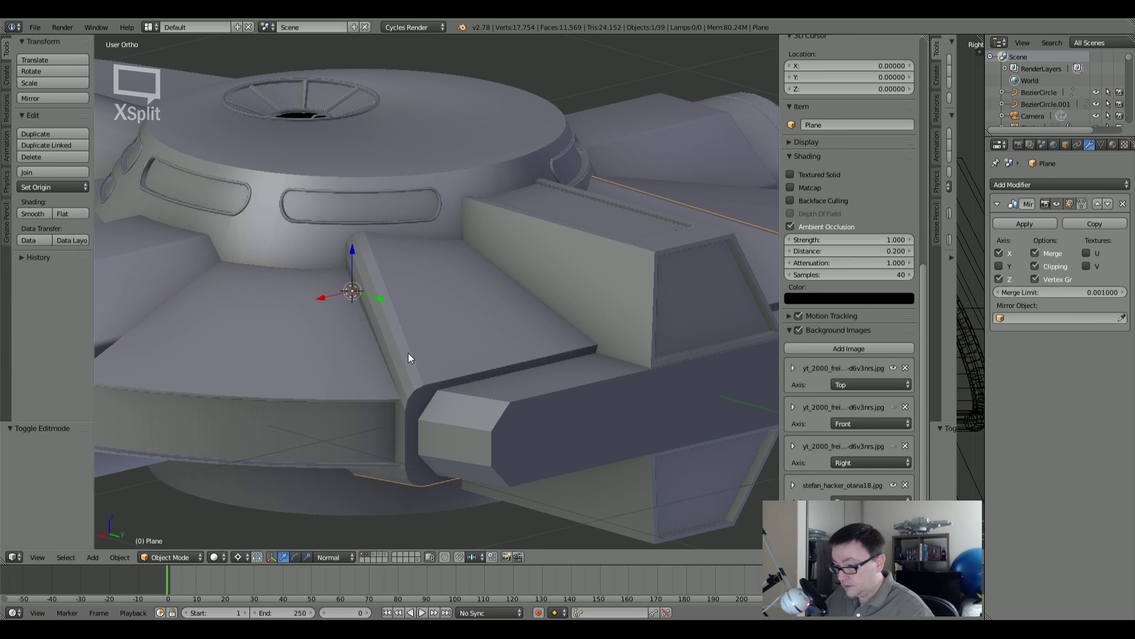
key(Tab)
scroll(408, 355, up, 2)
scroll(411, 361, down, 6)
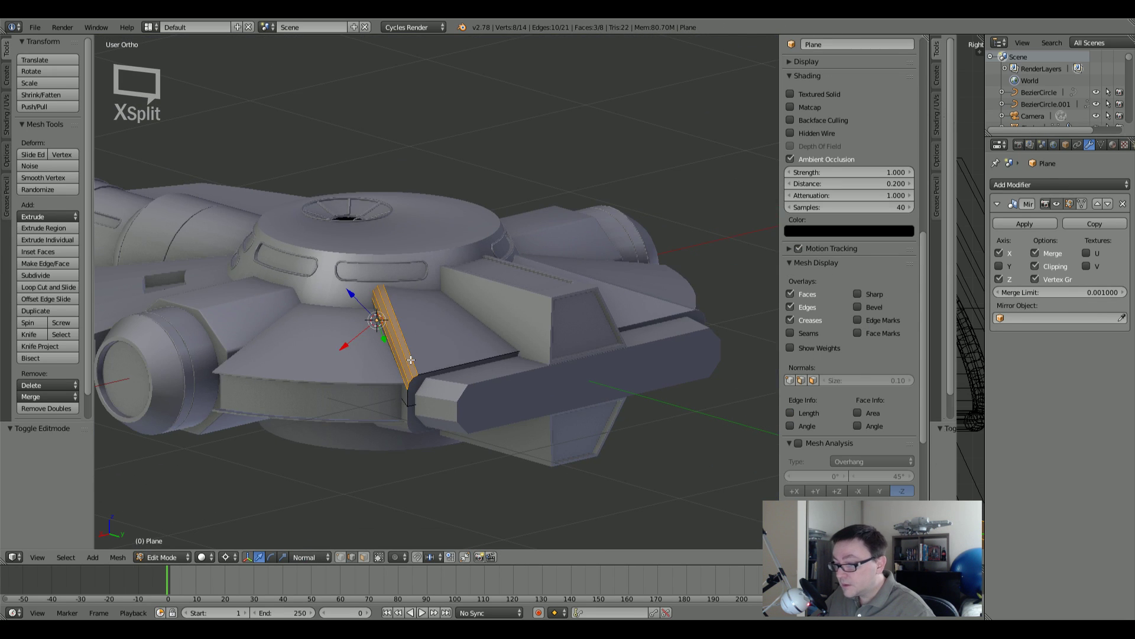
key(Tab)
middle_drag(413, 366, 454, 395)
scroll(395, 372, up, 2)
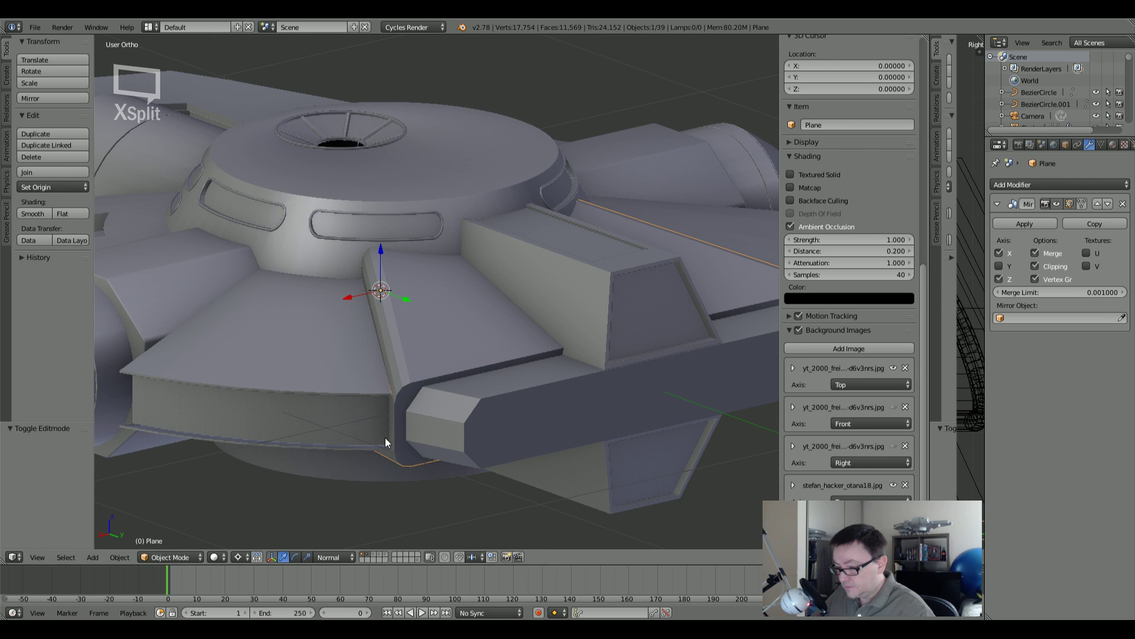
Step: Study the rear hull panels and their edges in the top-view reference photos of the freighter
key(KP_7)
scroll(392, 360, down, 8)
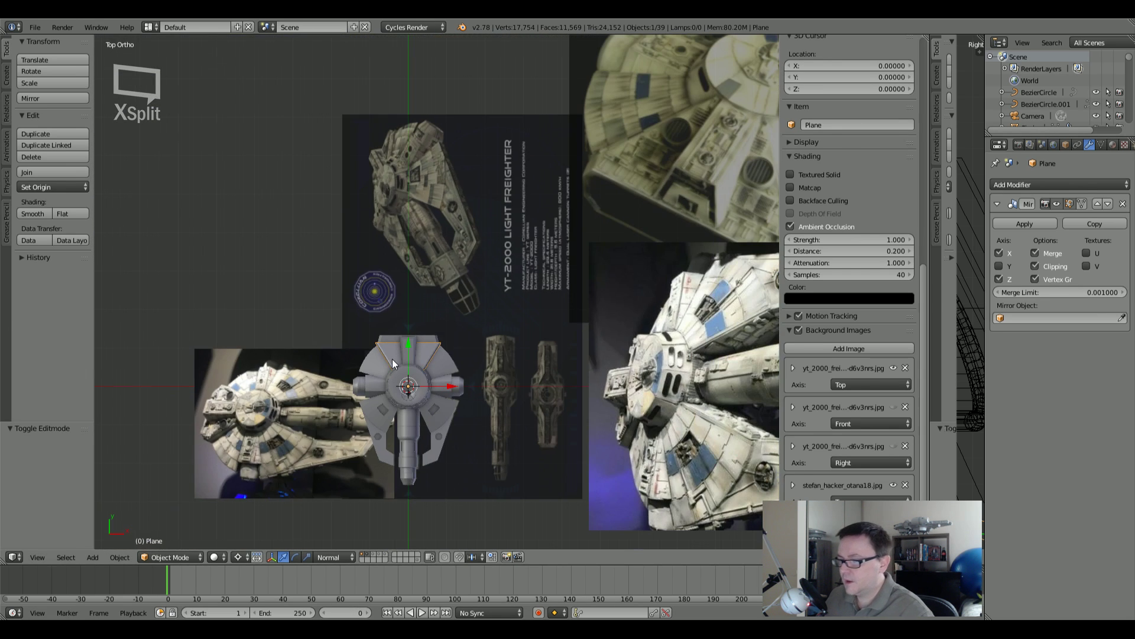
scroll(187, 452, up, 6)
scroll(325, 401, up, 3)
shift+middle_drag(345, 309, 335, 363)
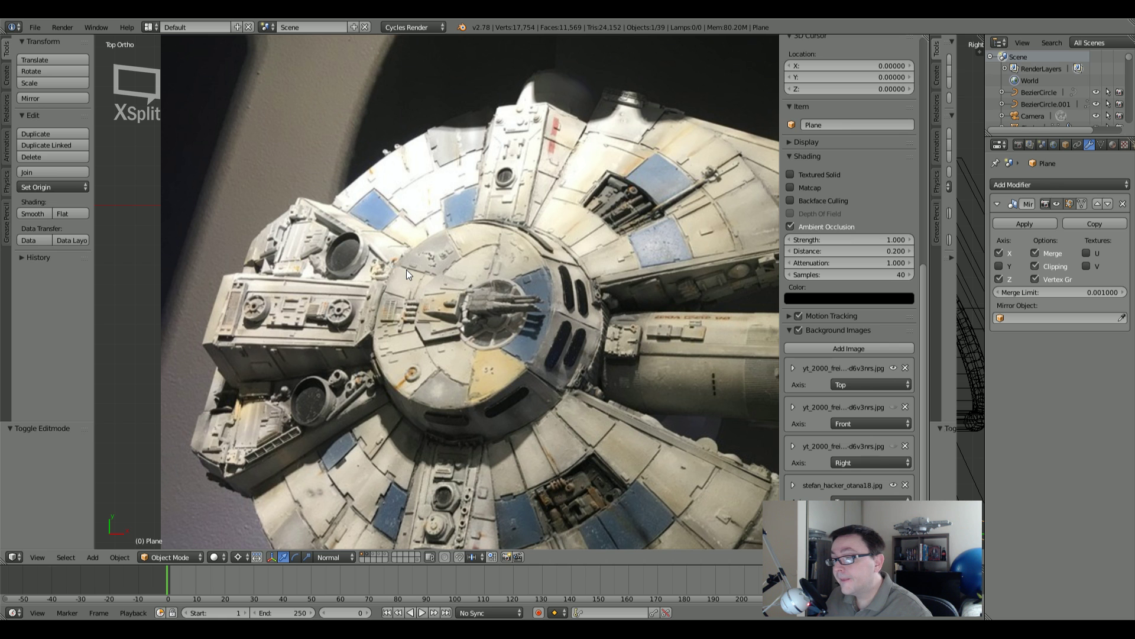
scroll(413, 267, down, 5)
shift+middle_drag(592, 225, 354, 272)
shift+middle_drag(547, 236, 341, 345)
shift+middle_drag(505, 331, 379, 127)
shift+middle_drag(591, 275, 361, 266)
shift+middle_drag(483, 168, 492, 293)
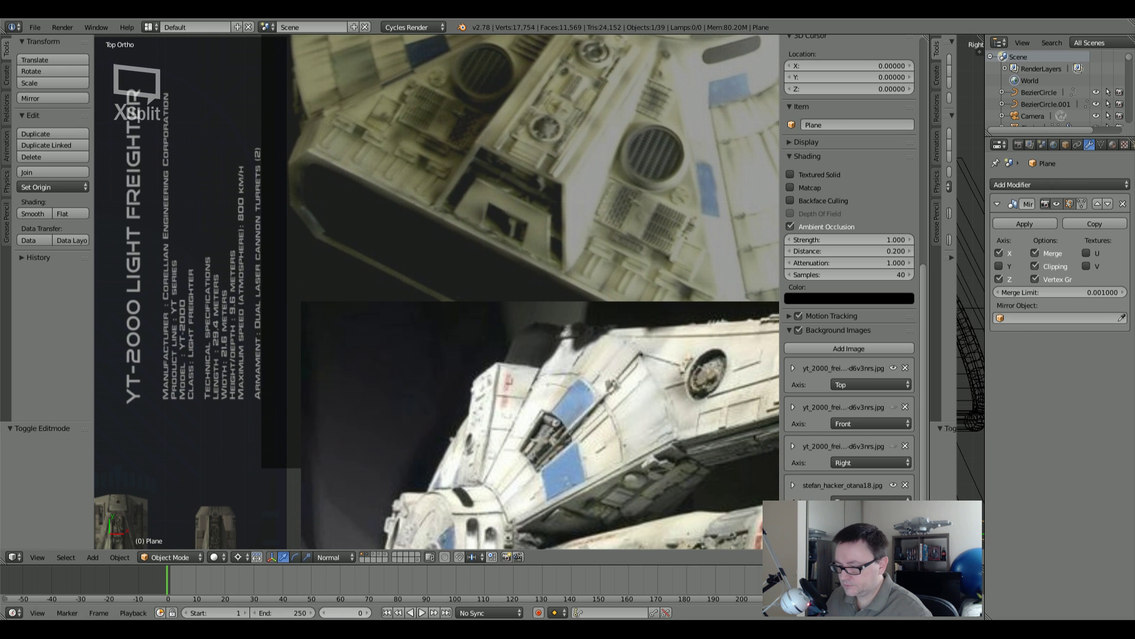
scroll(414, 392, down, 5)
Step: Show only the layer holding the unbevelled rear panel copy, select it and check its mesh in Edit Mode
middle_drag(388, 512, 332, 357)
scroll(332, 357, up, 4)
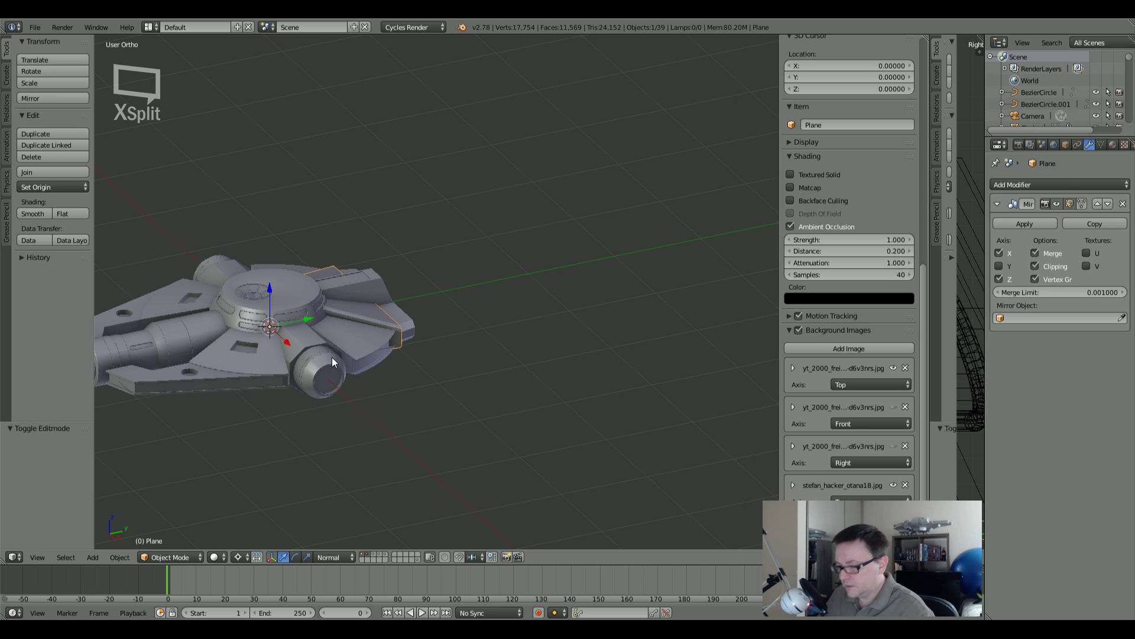
click(380, 554)
click(384, 554)
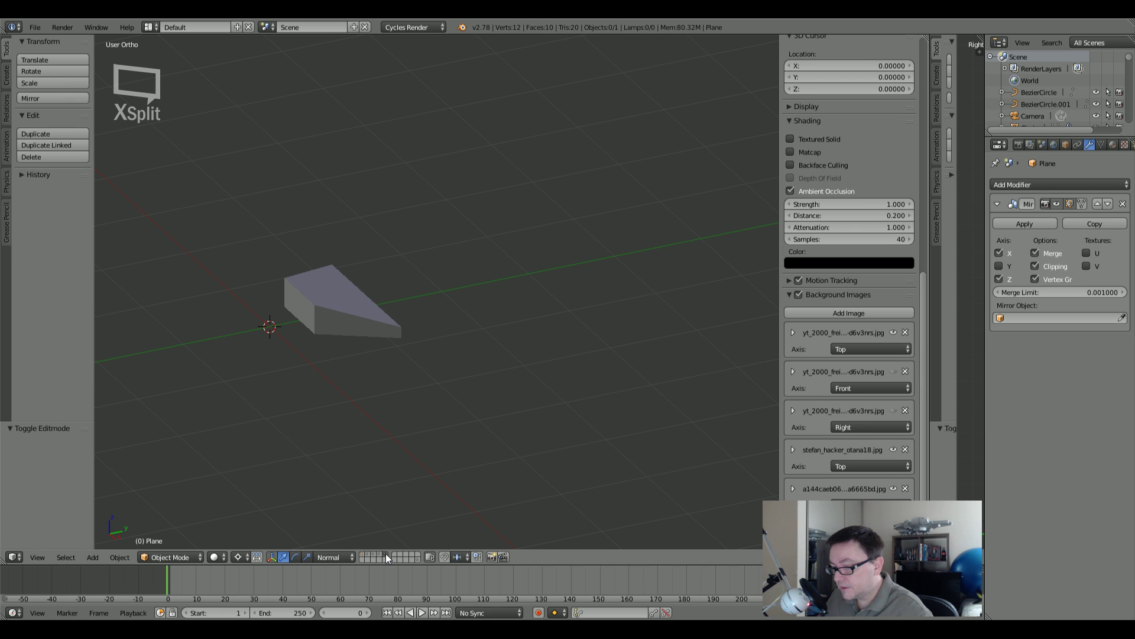
right_click(340, 313)
key(Tab)
right_click(349, 313)
middle_drag(349, 313, 317, 314)
key(Tab)
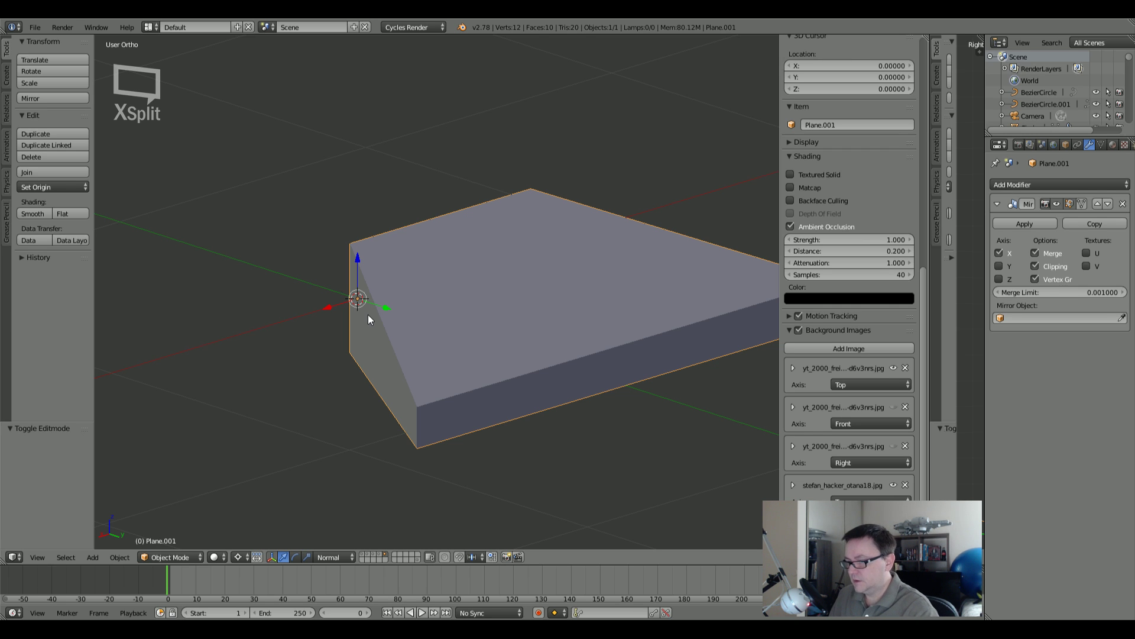
Step: Show the detailed ship's layers, including the central hub, together with the unbevelled rear panel copy
shift+click(364, 556)
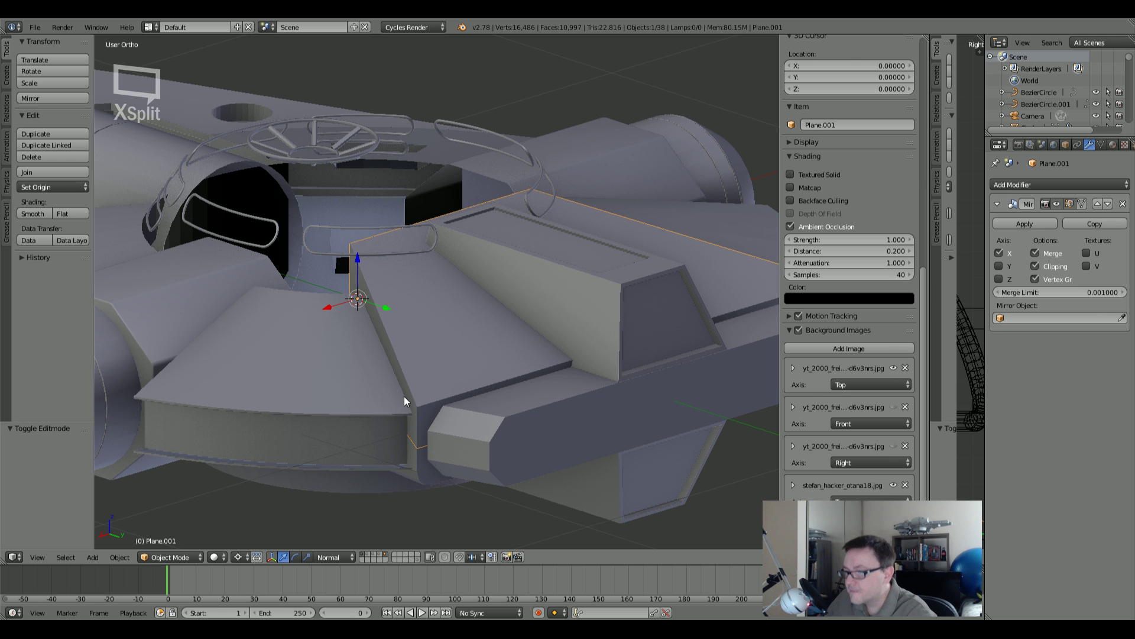
scroll(411, 315, up, 6)
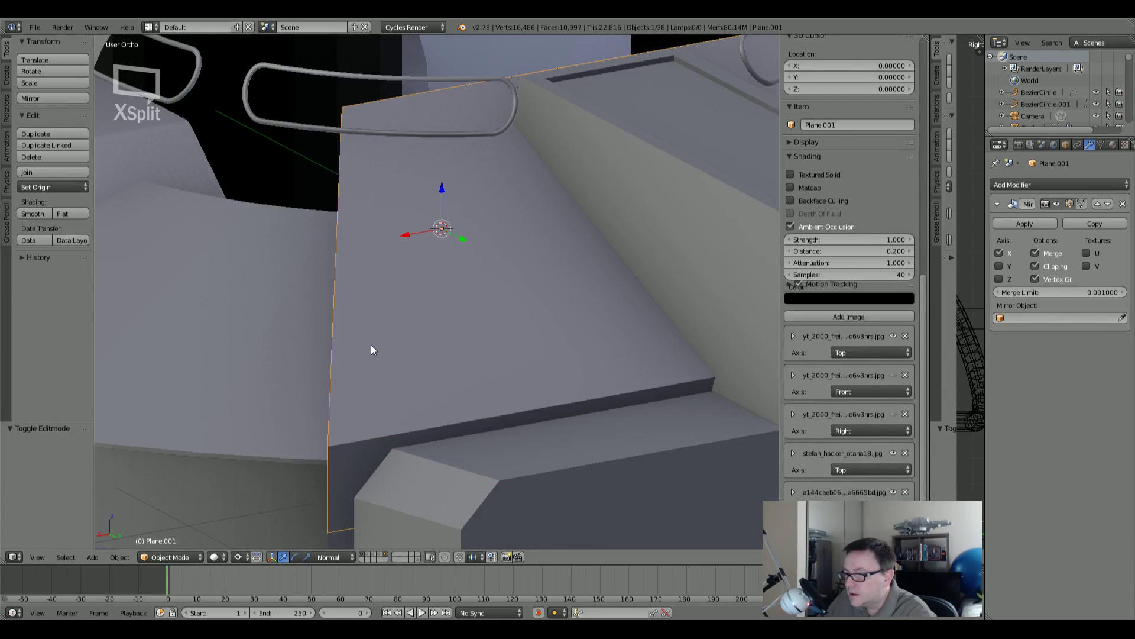
scroll(370, 345, down, 3)
shift+click(368, 557)
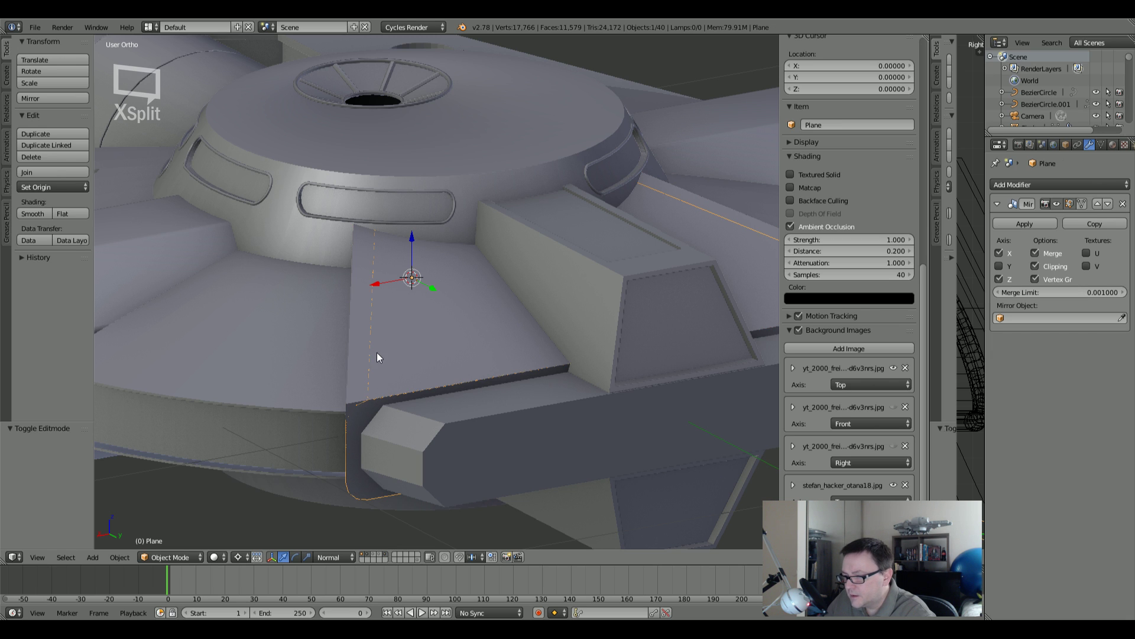
Step: Select the unbevelled rear panel copy in Object Mode and move it off the bevelled panel for comparison
key(Tab)
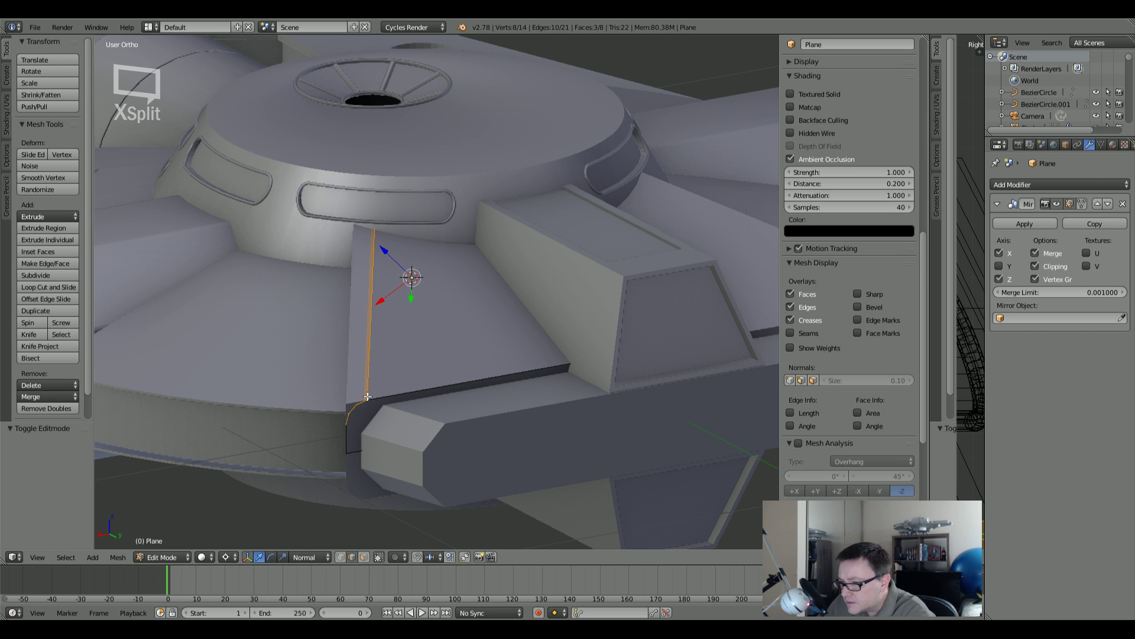
right_click(414, 381)
key(Tab)
right_click(415, 380)
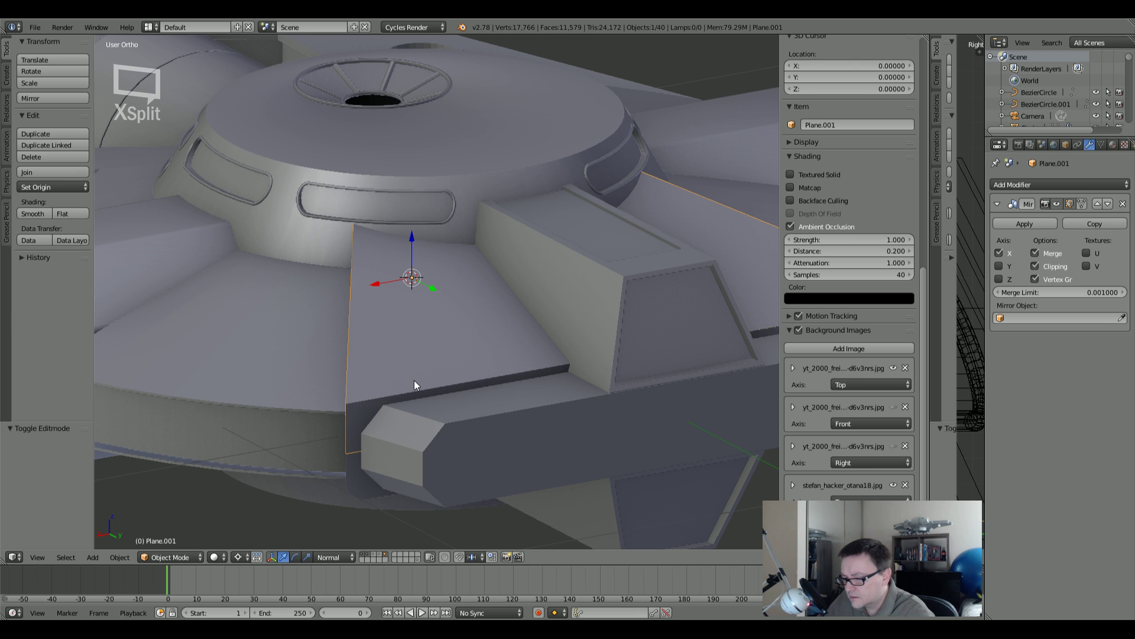
key(g)
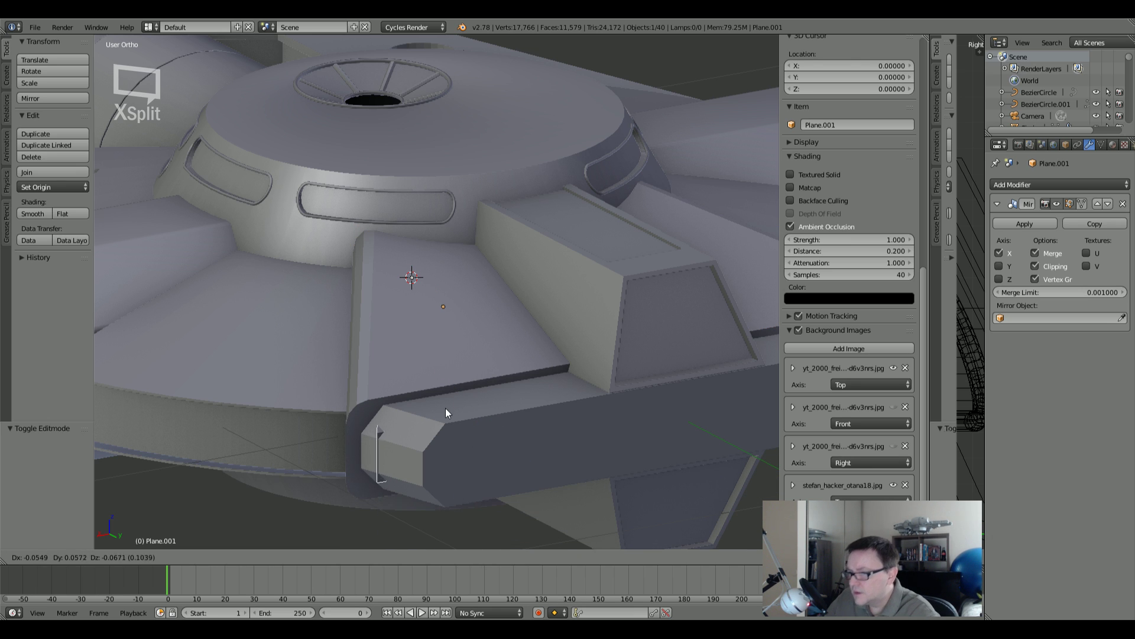
Step: Try to bevel the outer sloping top edge of the Plane.001 hull plate beside the central dome
click(414, 371)
middle_drag(413, 370, 435, 339)
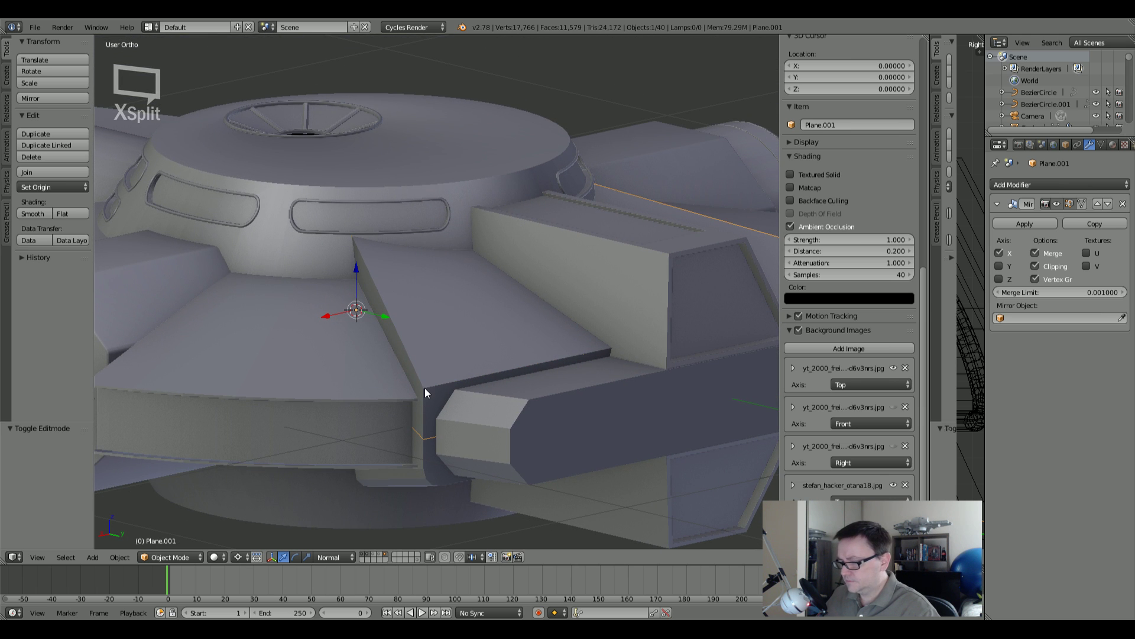
key(Tab)
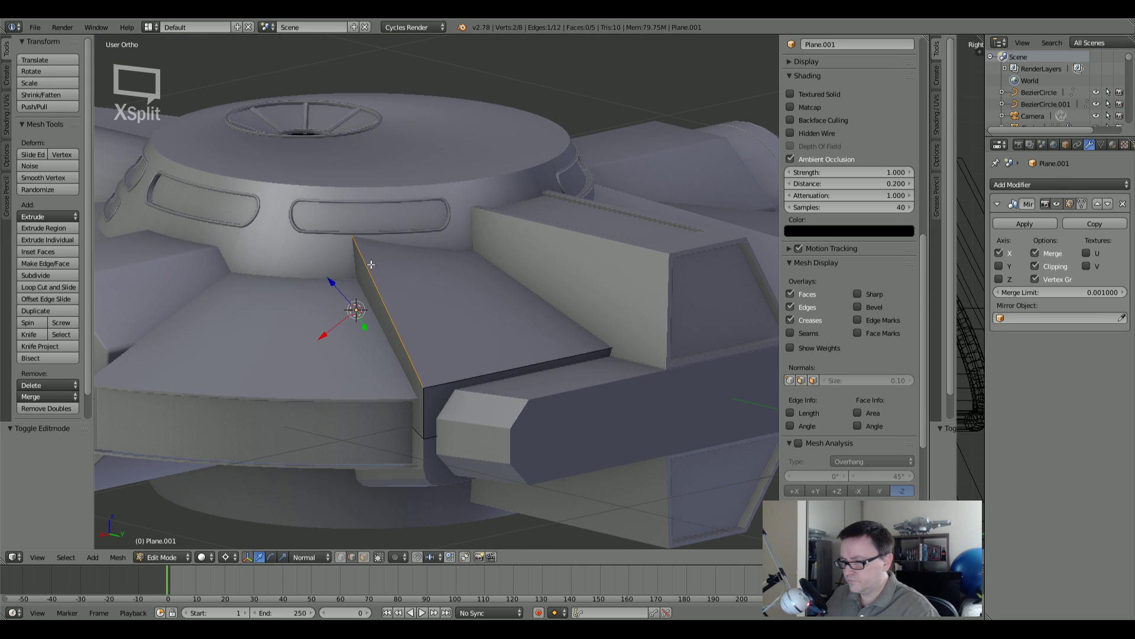
mouse_move(392, 281)
middle_down()
mouse_move(403, 259)
mouse_move(389, 289)
mouse_move(407, 313)
mouse_move(471, 312)
mouse_move(463, 271)
mouse_move(418, 263)
mouse_move(408, 273)
middle_up()
key(ctrl+b)
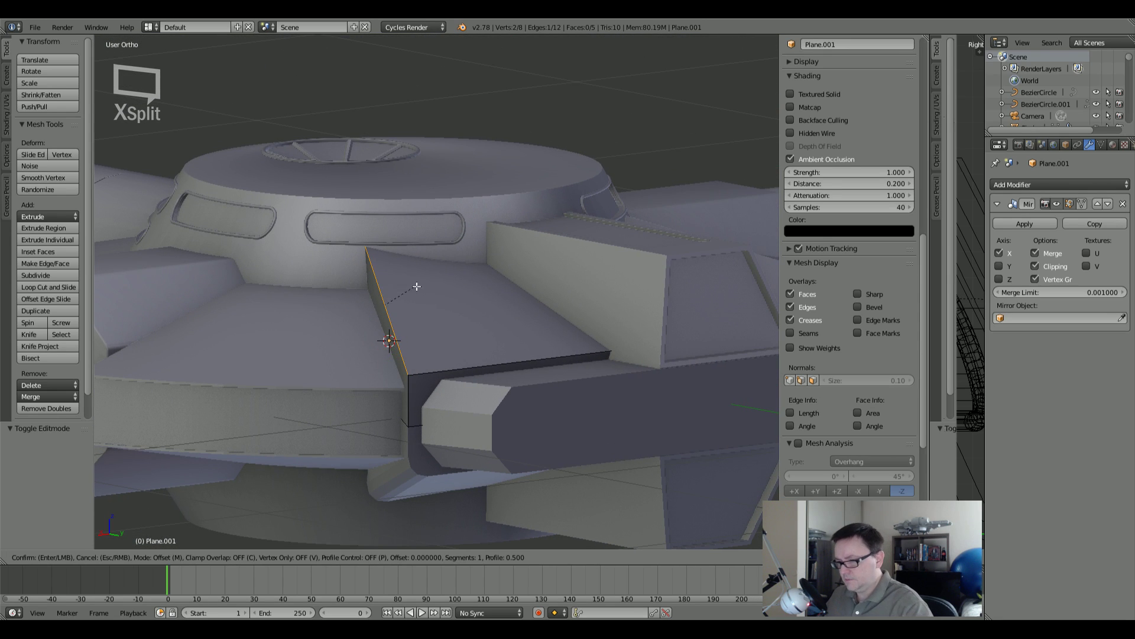
scroll(423, 290, up, 1)
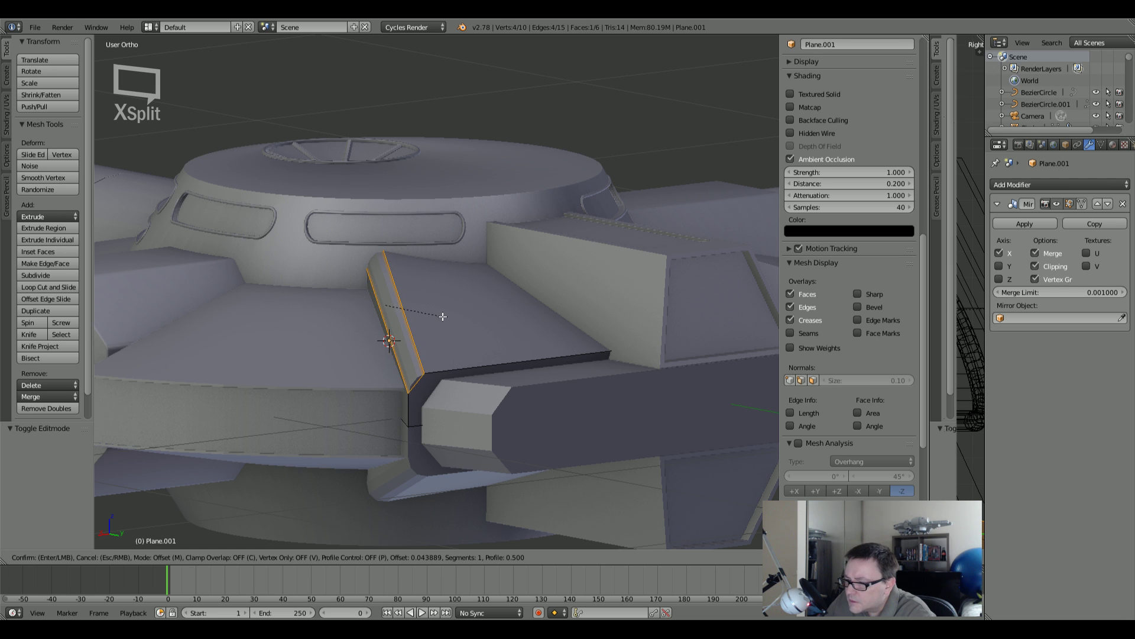
key(Escape)
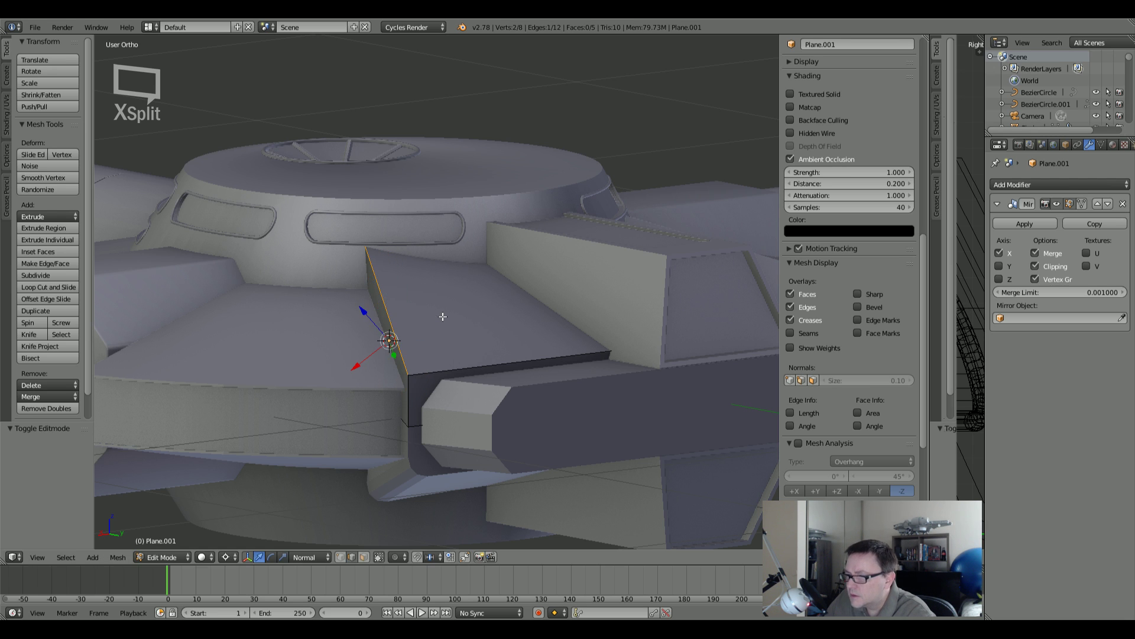
Step: Try moving the overlapping Plane block away from the hull to see how it sits against Plane.001
key(Tab)
right_click(417, 367)
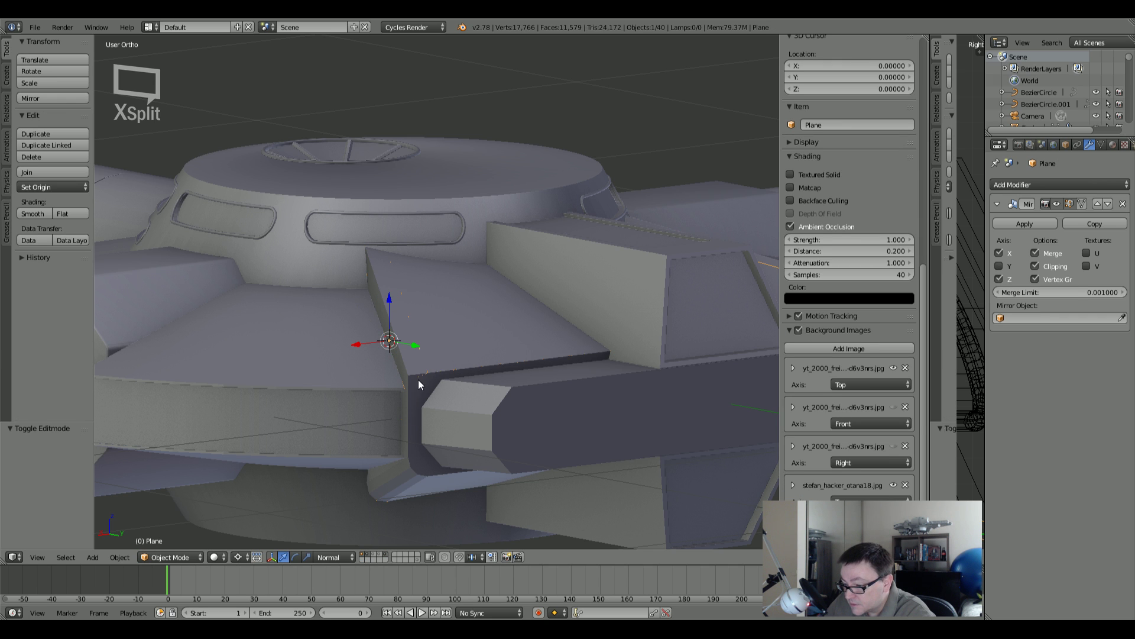
scroll(418, 379, down, 5)
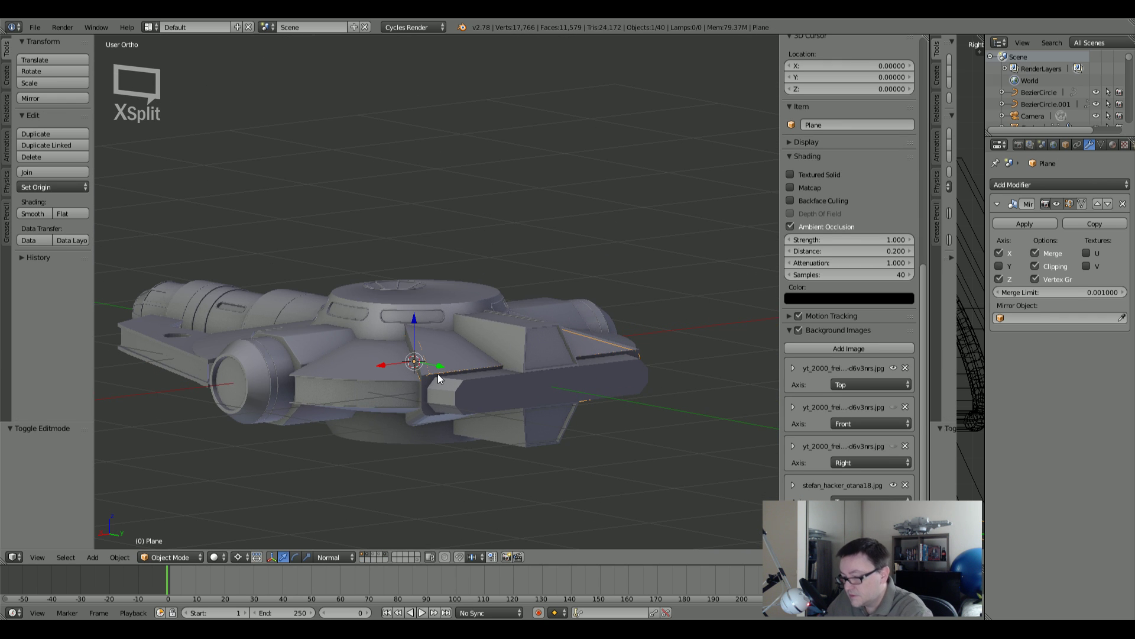
key(g)
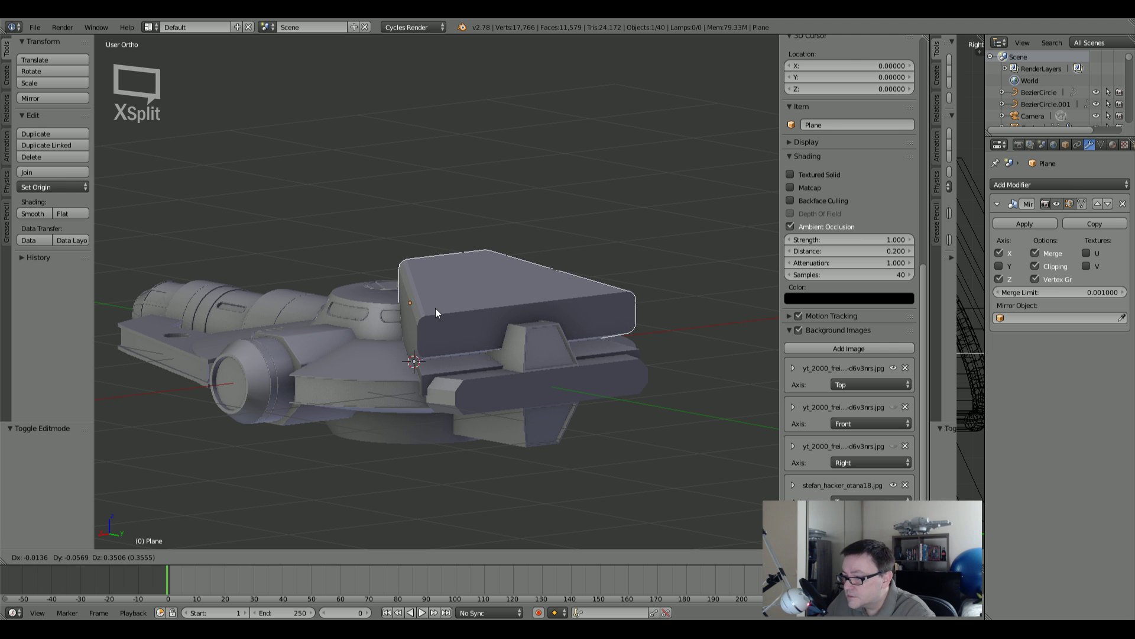
right_click(435, 308)
scroll(434, 388, up, 6)
middle_drag(434, 388, 383, 409)
key(Tab)
key(Tab)
right_drag(329, 360, 282, 305)
right_click(290, 298)
right_drag(293, 353, 264, 232)
right_click(264, 236)
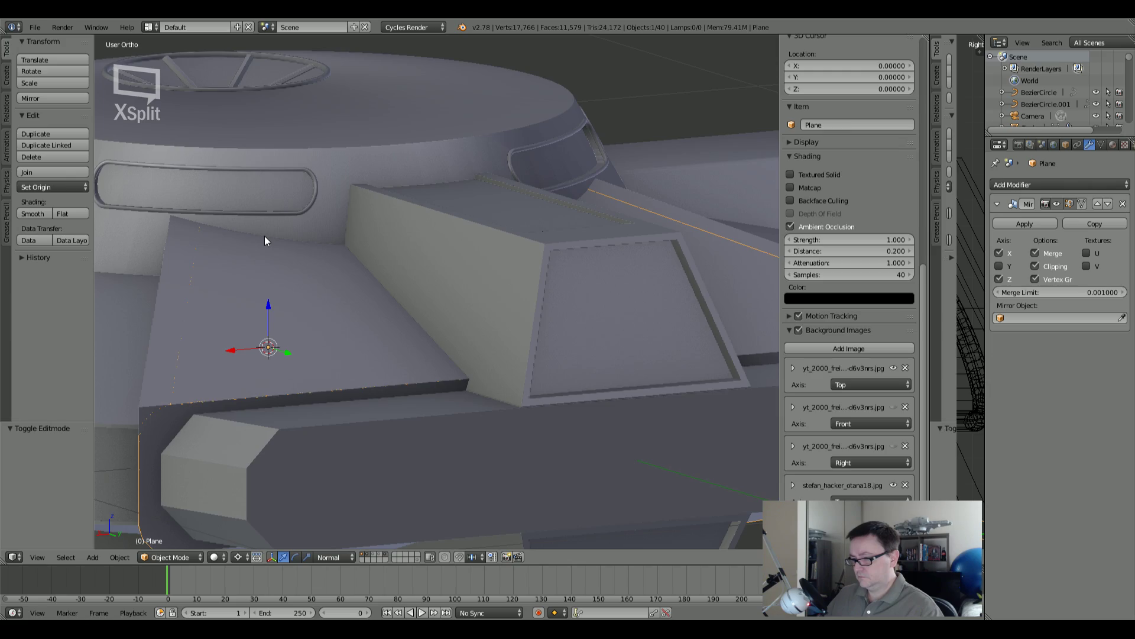
Step: Select the overlapping Plane block in wireframe view and move it to layer 11
key(z)
mouse_move(322, 332)
middle_down()
mouse_move(464, 328)
mouse_move(449, 330)
middle_up()
right_click(464, 324)
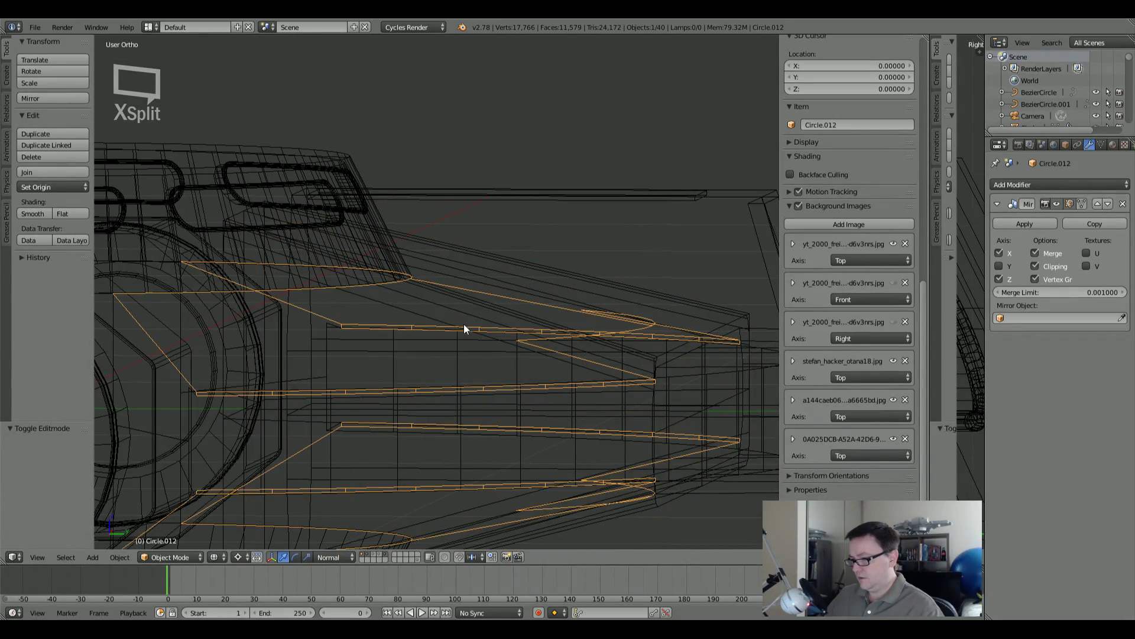
right_click(531, 312)
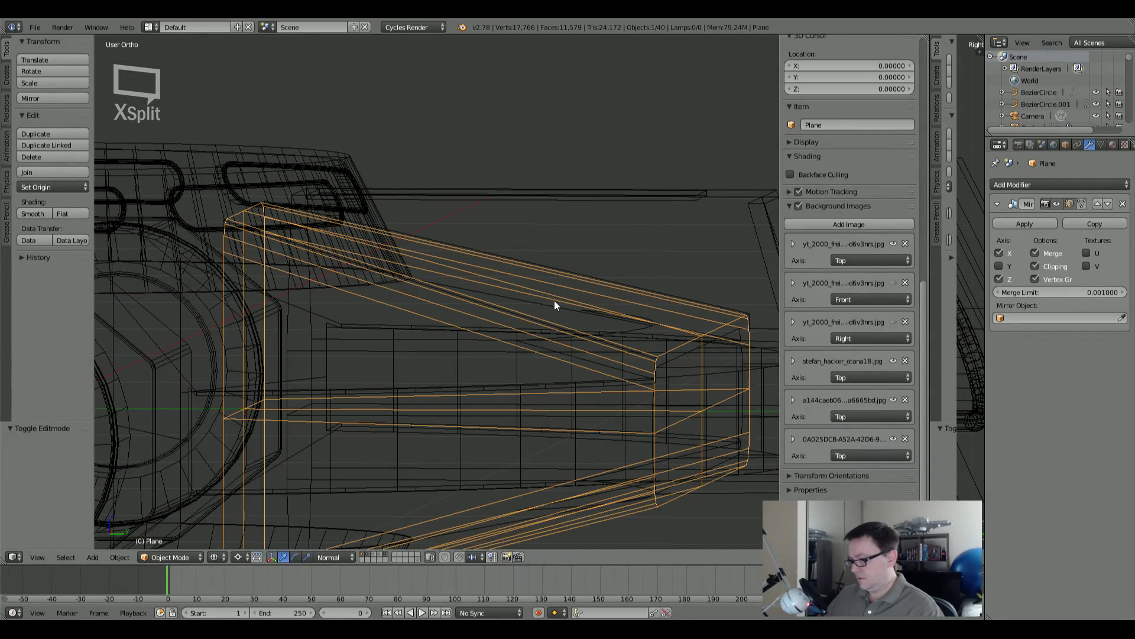
right_click(757, 309)
middle_drag(747, 311, 742, 317)
key(KP_3)
right_click(658, 341)
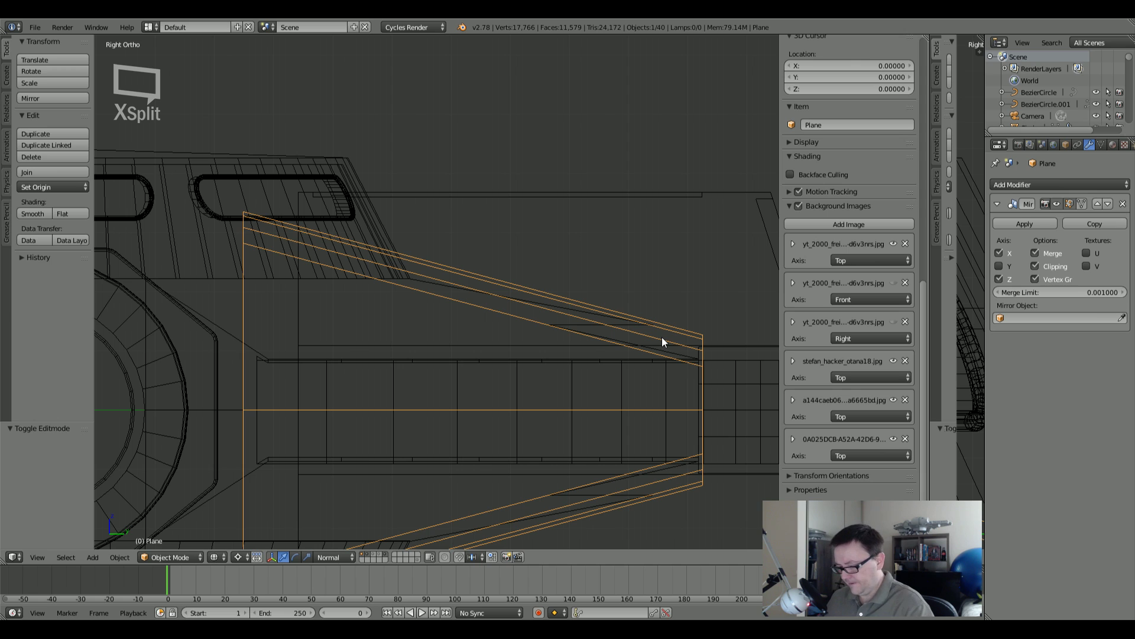
key(m)
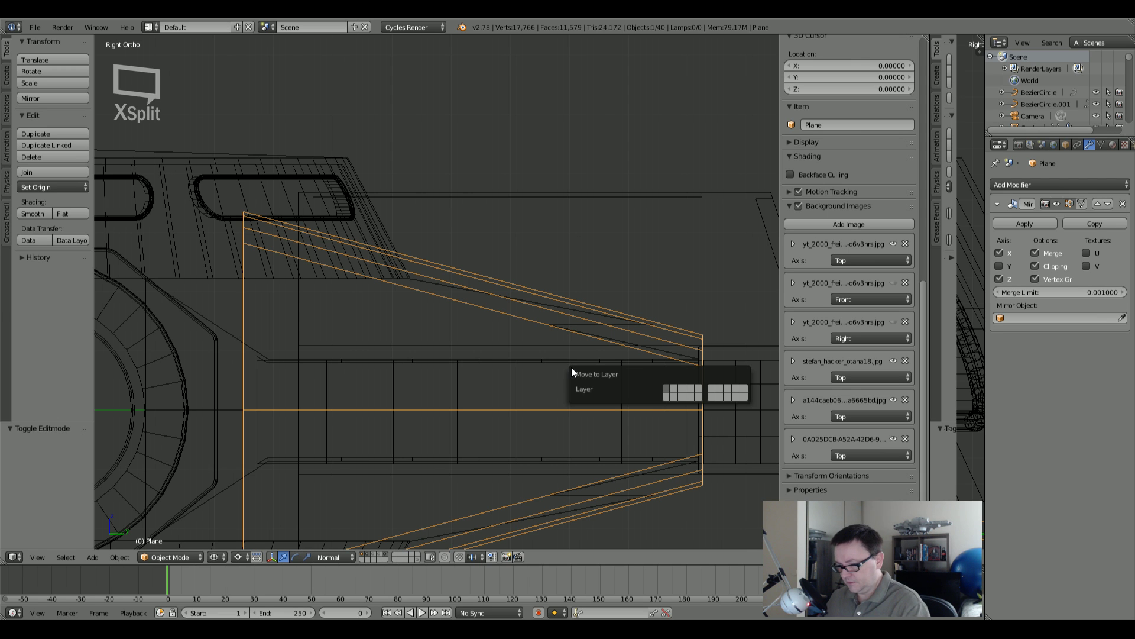
click(666, 397)
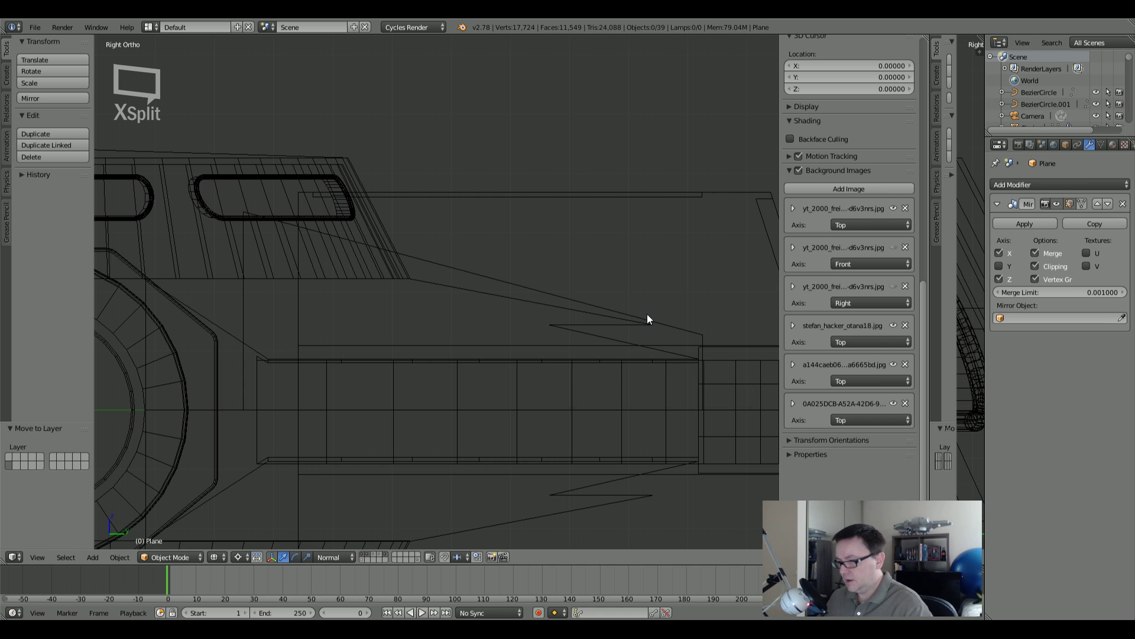
key(z)
Step: Raise the Plane.001 plate's inner top edge, beneath the central fin, by about 0.048 along Z
mouse_move(493, 280)
middle_down()
mouse_move(578, 271)
mouse_move(544, 275)
middle_up()
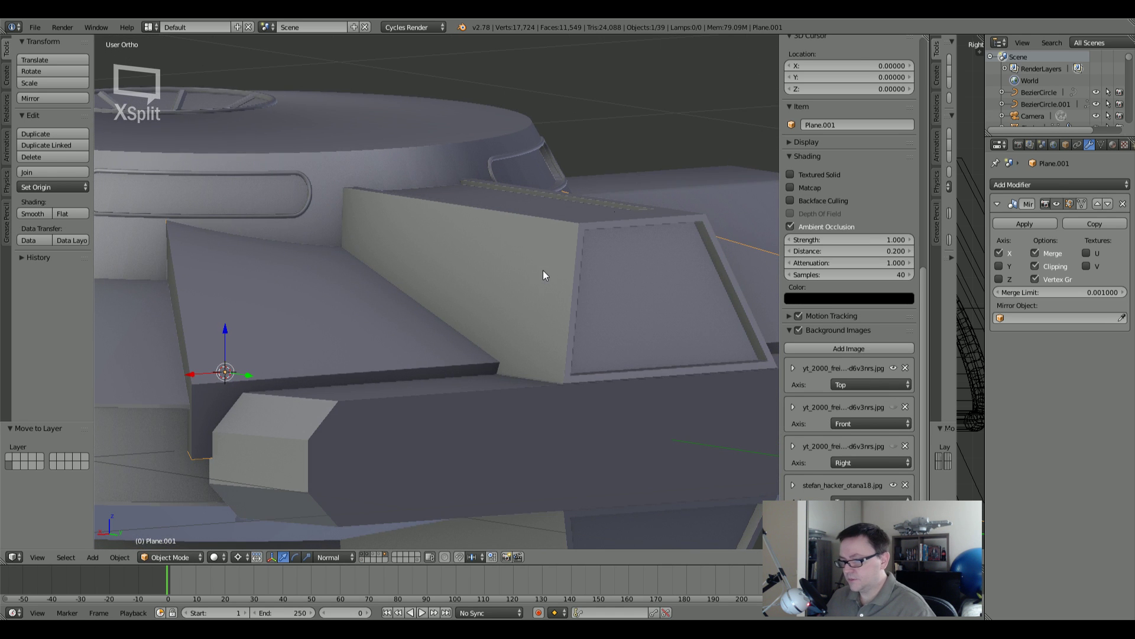
mouse_move(414, 278)
middle_down()
mouse_move(295, 309)
mouse_move(436, 329)
mouse_move(436, 317)
mouse_move(420, 346)
mouse_move(444, 328)
middle_up()
key(Tab)
scroll(295, 303, down, 5)
key(z)
key(a)
key(a)
right_click(415, 328)
key(z)
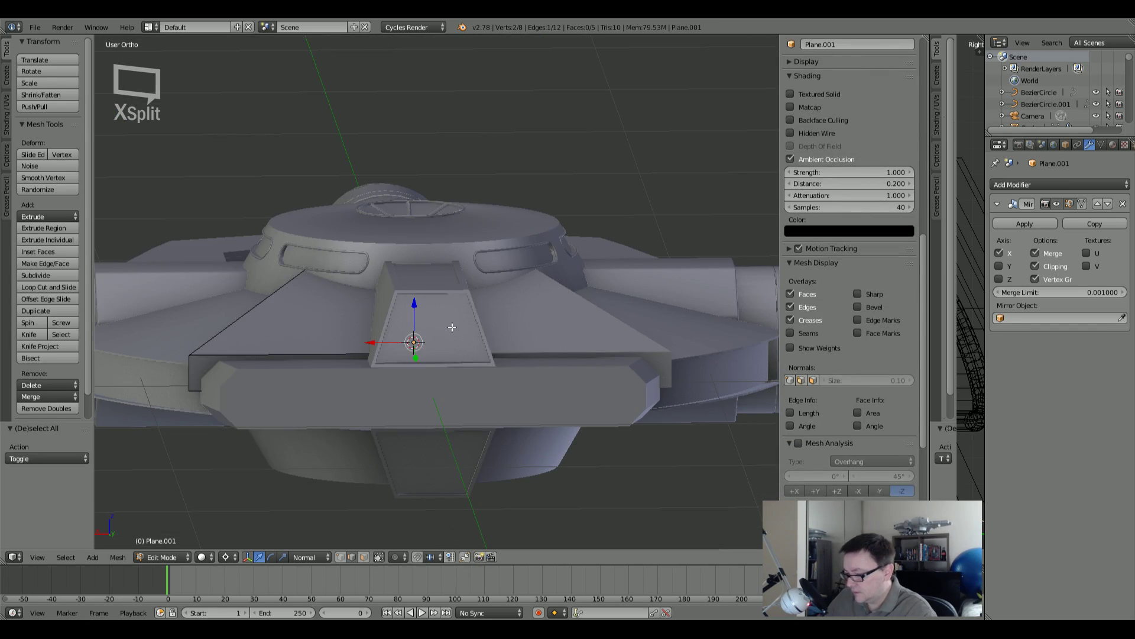
scroll(432, 330, up, 3)
shift+middle_drag(431, 329, 463, 347)
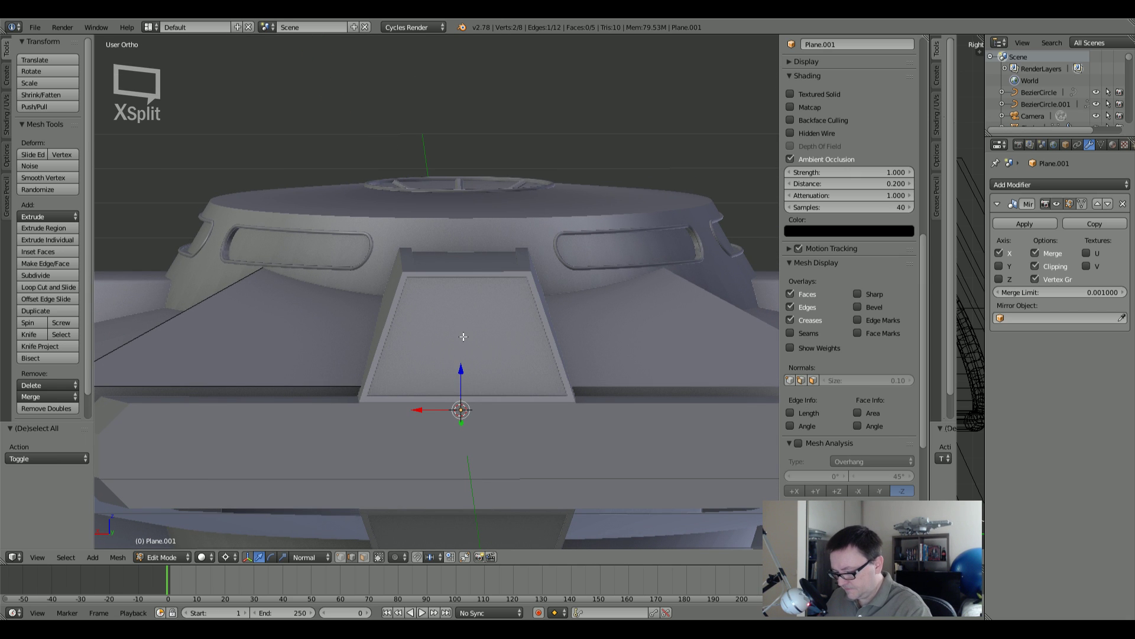
key(g)
key(z)
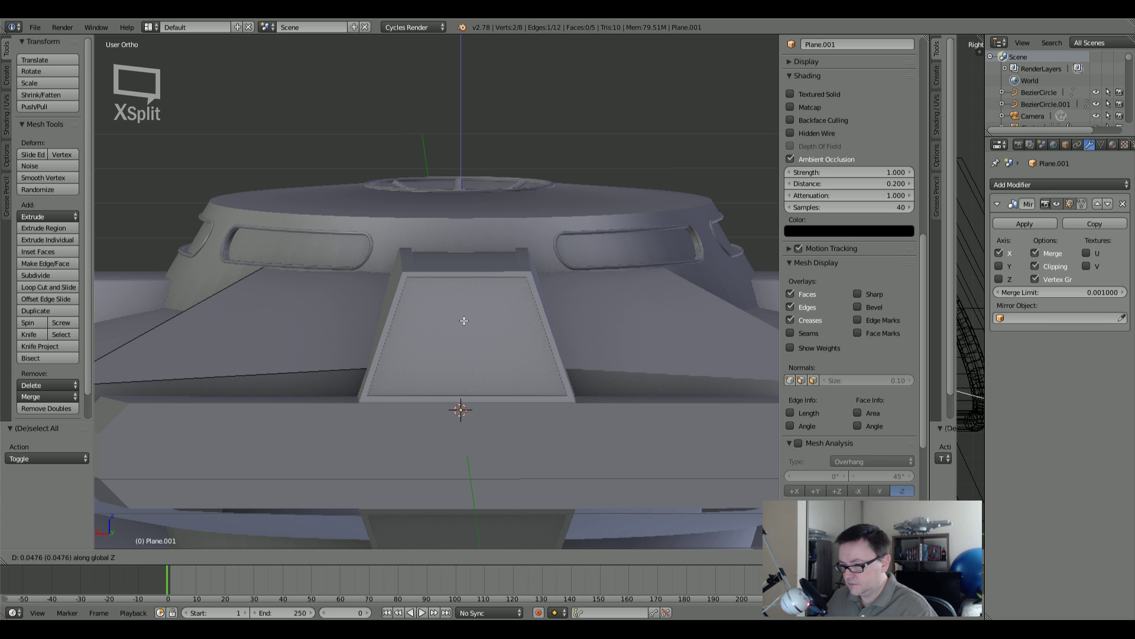
click(464, 321)
Step: Examine the tilted hull plate from several angles and compare its shape with the freighter reference images in top view
scroll(388, 293, down, 4)
middle_drag(421, 316, 507, 317)
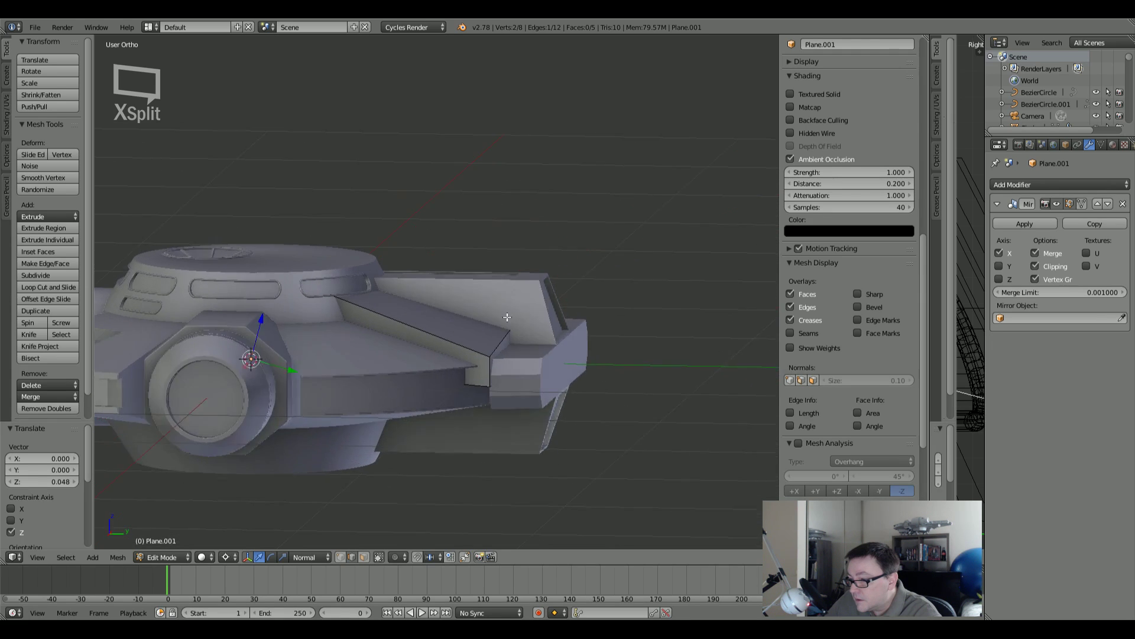
scroll(507, 317, up, 5)
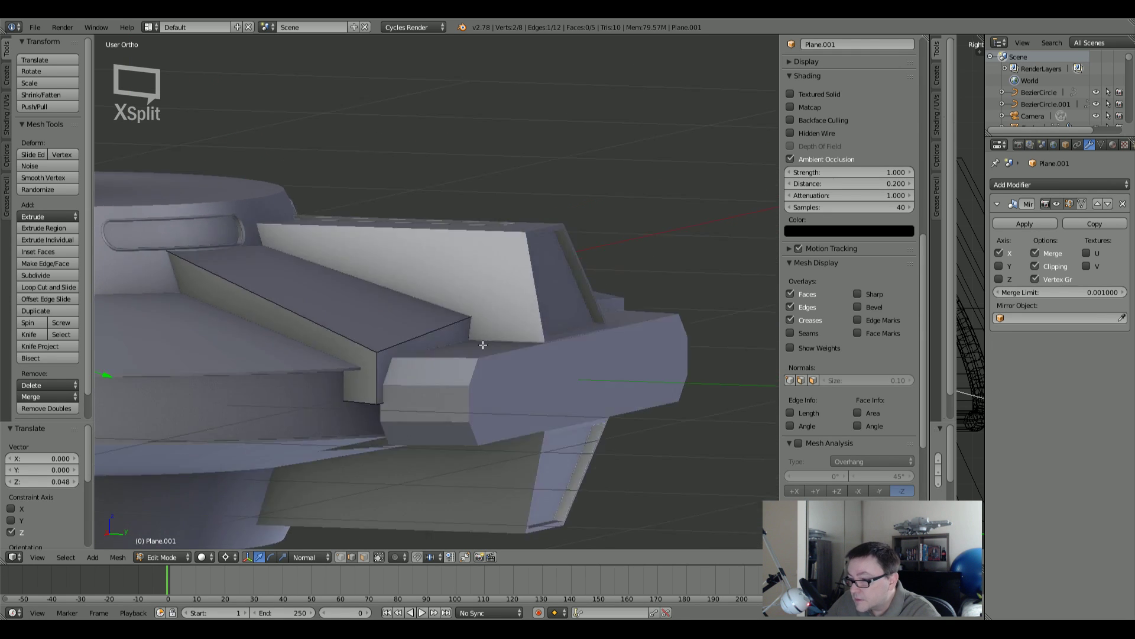
middle_drag(484, 345, 329, 362)
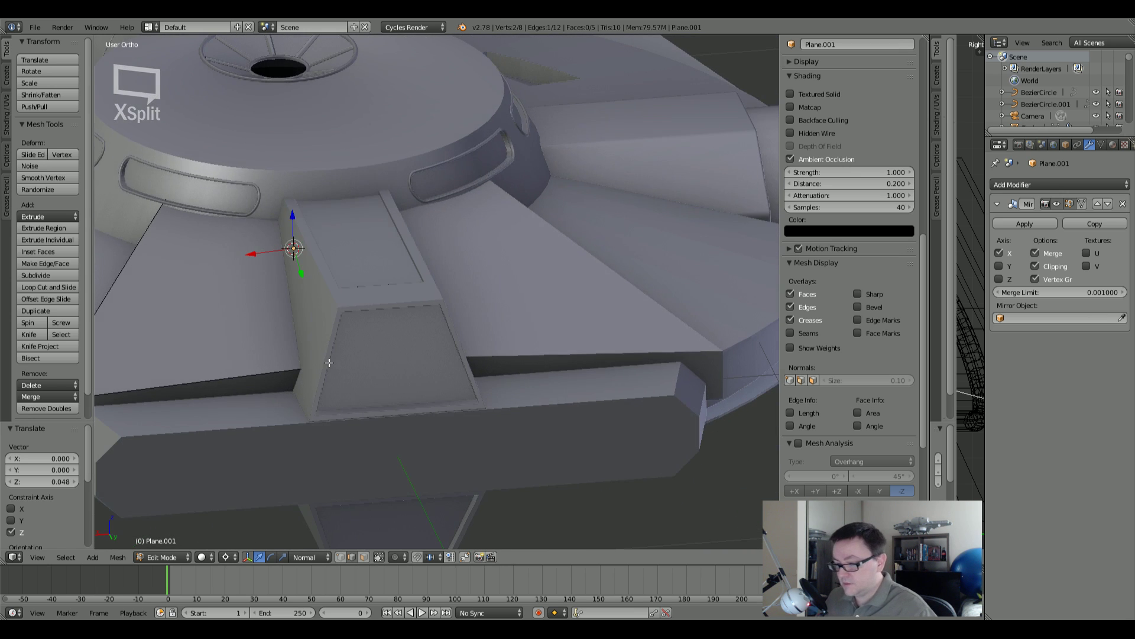
key(KP_7)
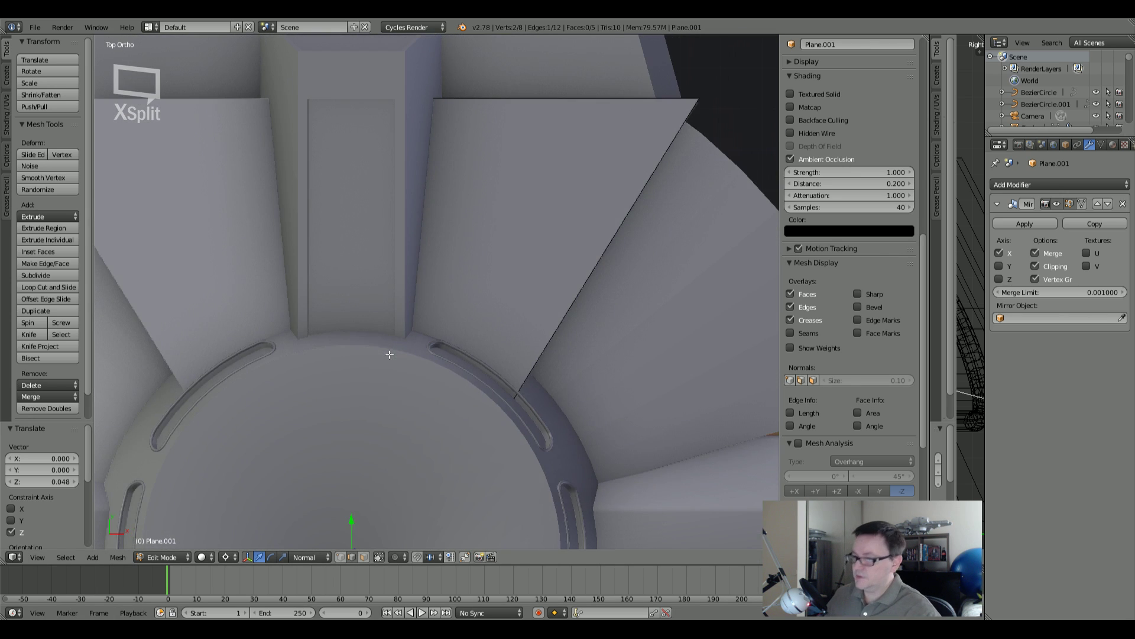
scroll(390, 354, down, 10)
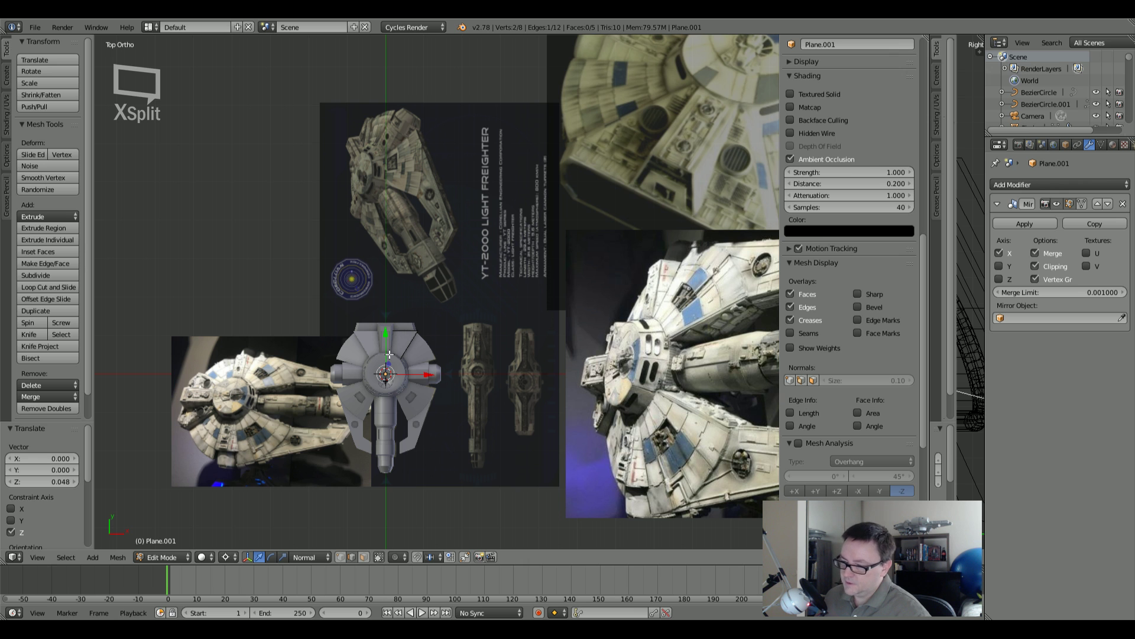
scroll(390, 354, down, 4)
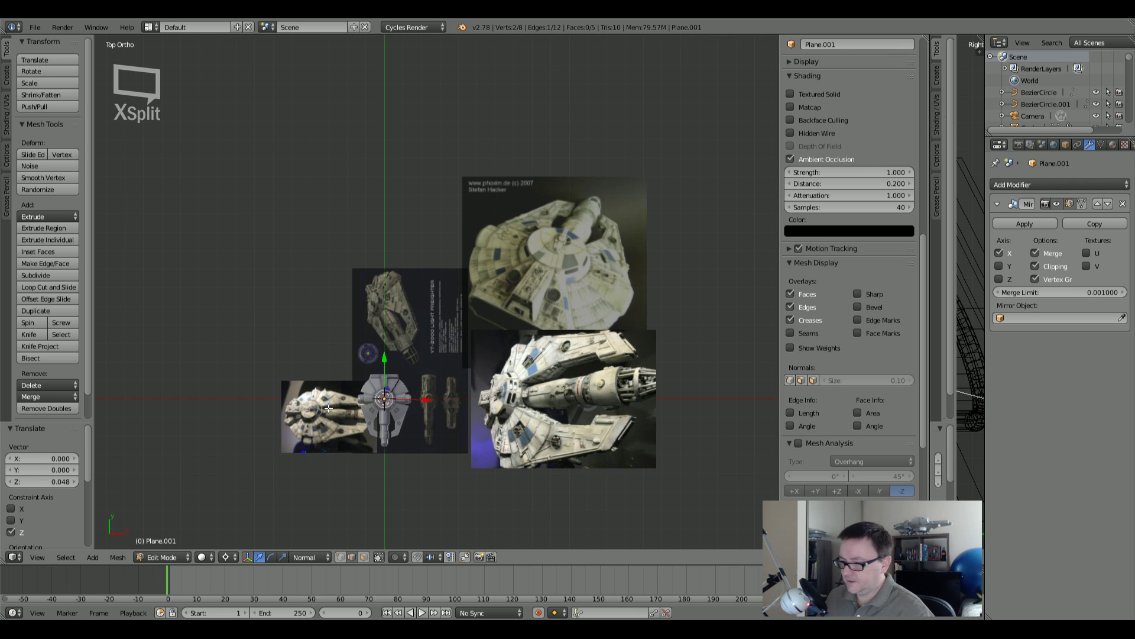
scroll(325, 418, up, 4)
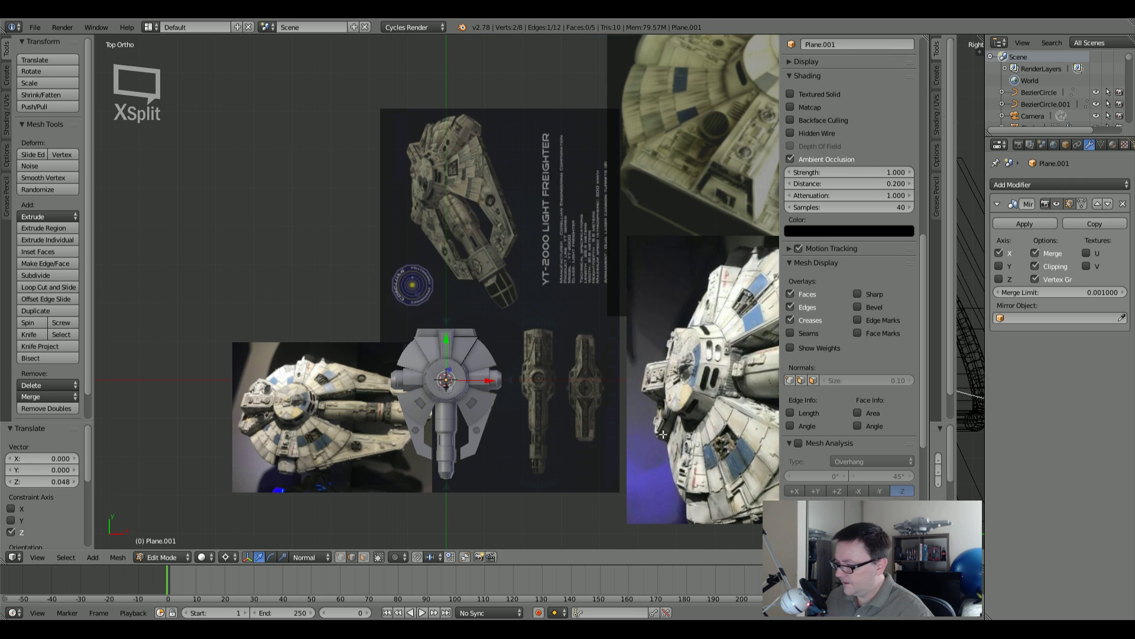
scroll(563, 148, up, 3)
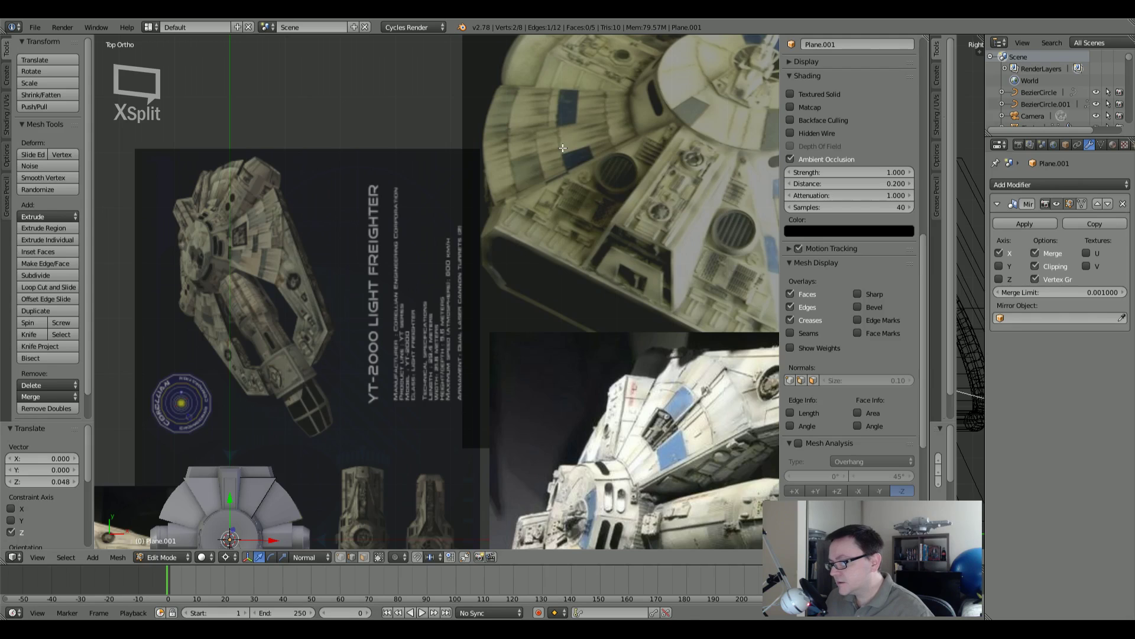
scroll(540, 223, up, 3)
scroll(540, 224, down, 3)
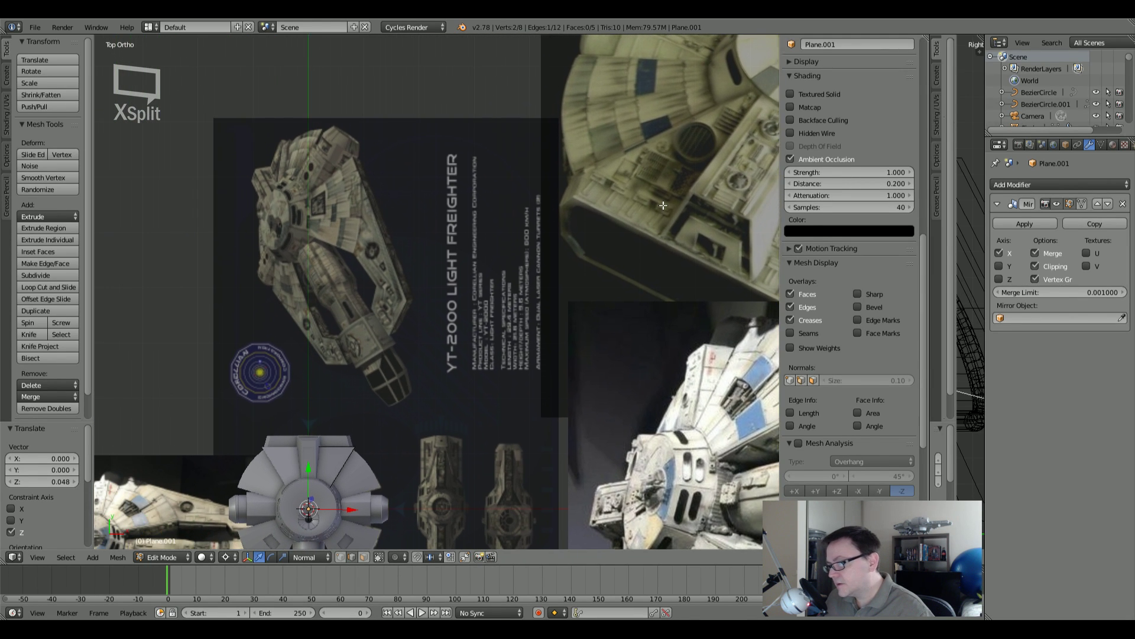
shift+middle_drag(663, 206, 667, 205)
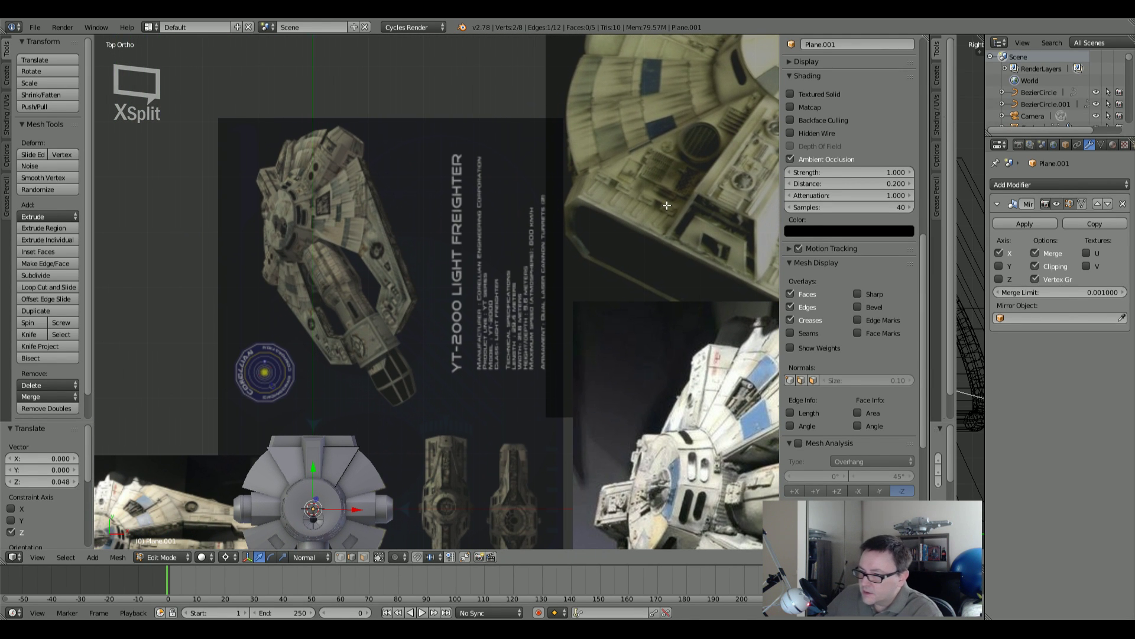
middle_drag(289, 331, 276, 451)
scroll(275, 451, up, 10)
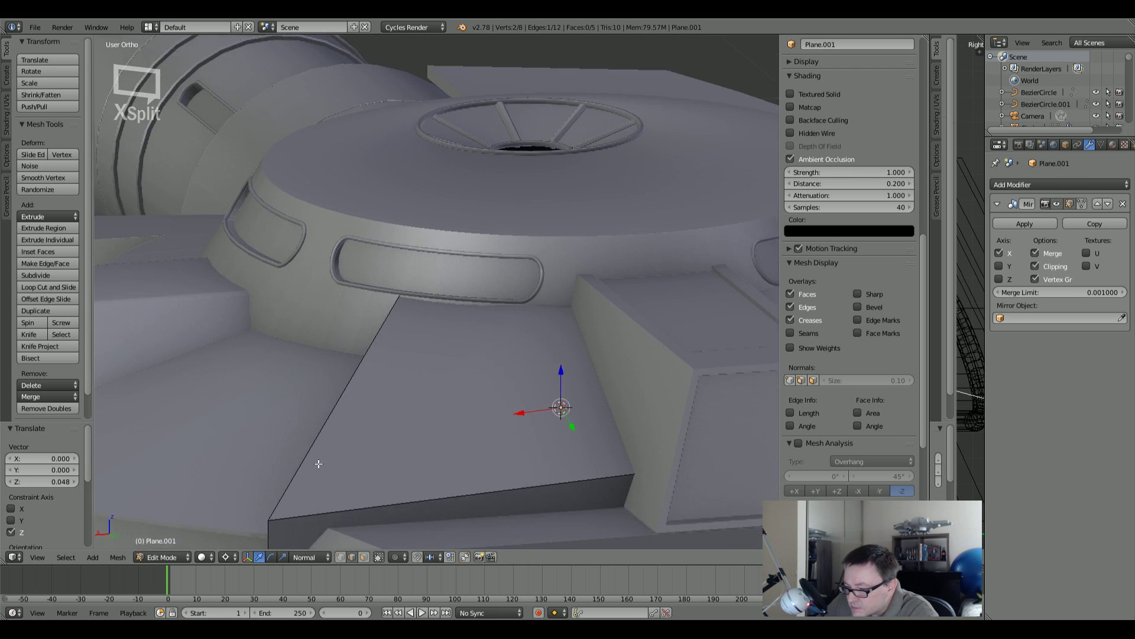
Step: Stop editing the Plane.001 hull plate and open the end bar Circle.014 for mesh editing with nothing selected
key(Tab)
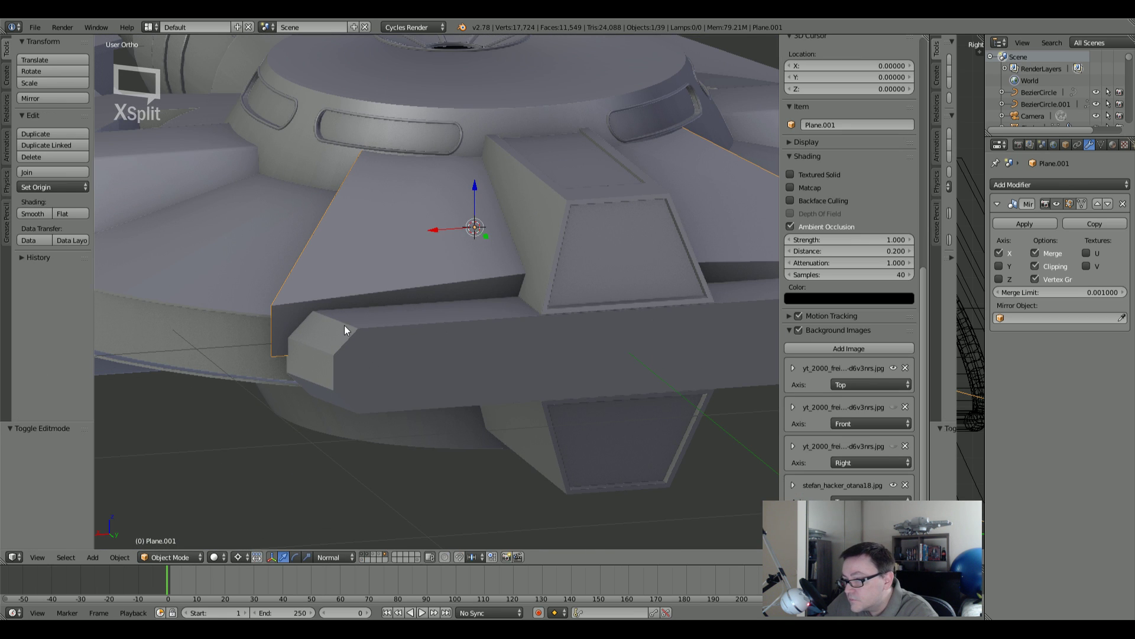
right_click(356, 328)
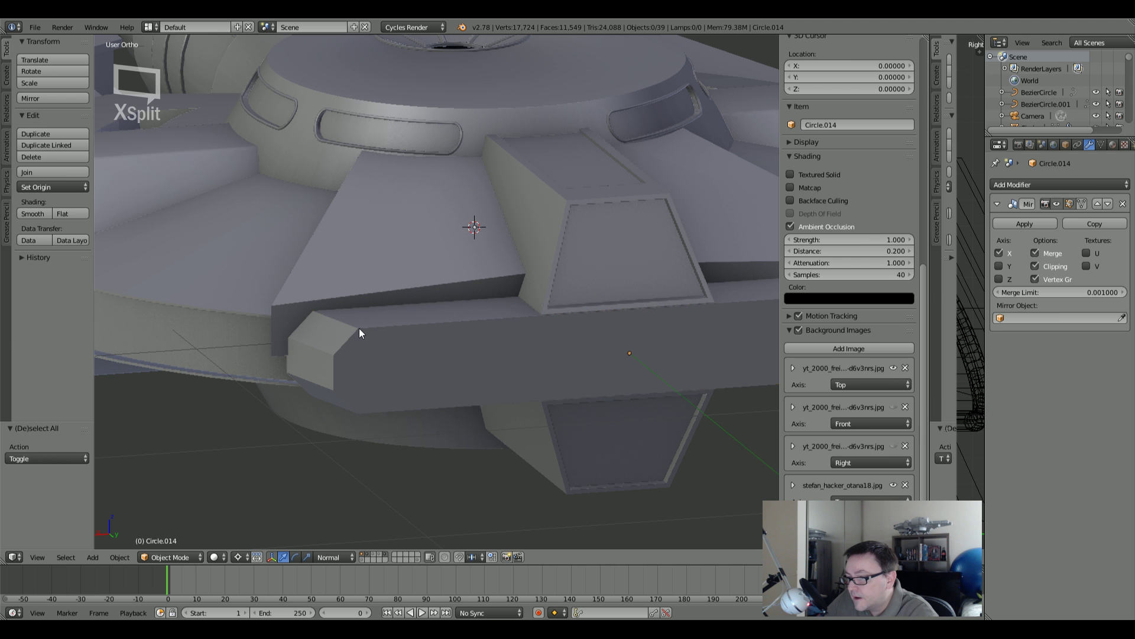
key(Tab)
shift+middle_drag(359, 328, 314, 320)
key(a)
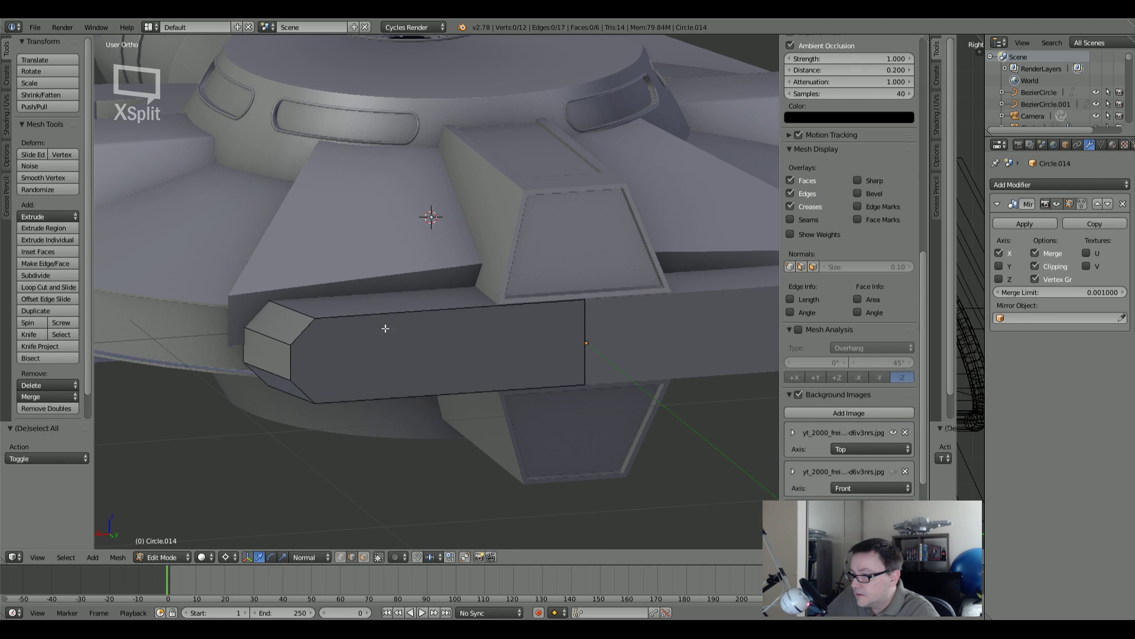
middle_drag(385, 327, 363, 307)
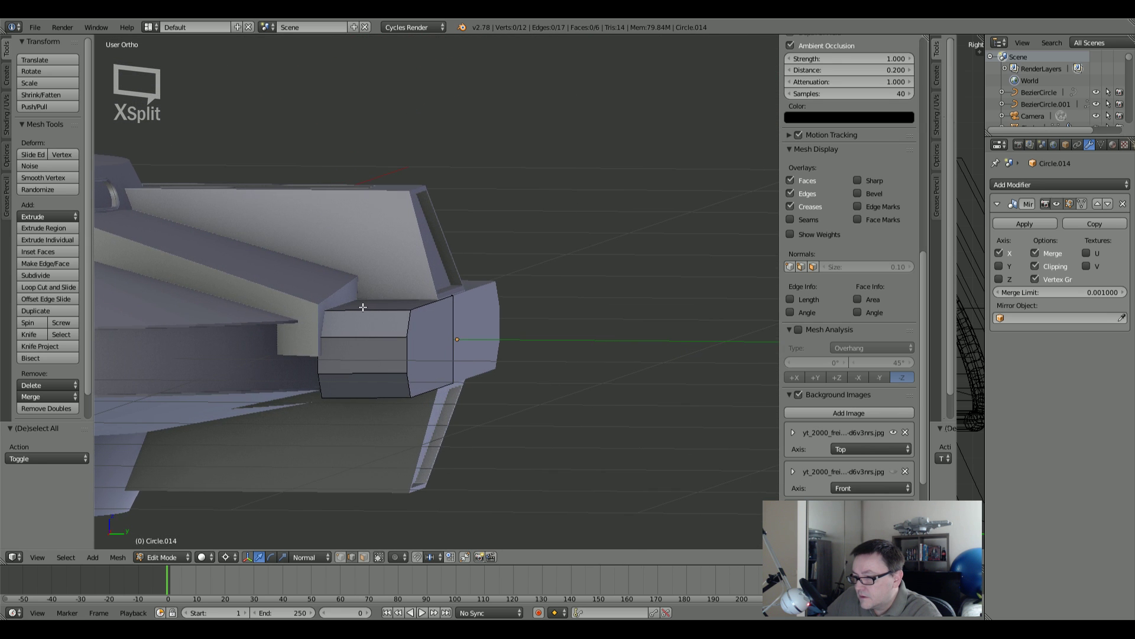
Step: Try raising the end bar's upper hull-side edge by about 0.026 along Z
key(z)
right_click(340, 305)
key(z)
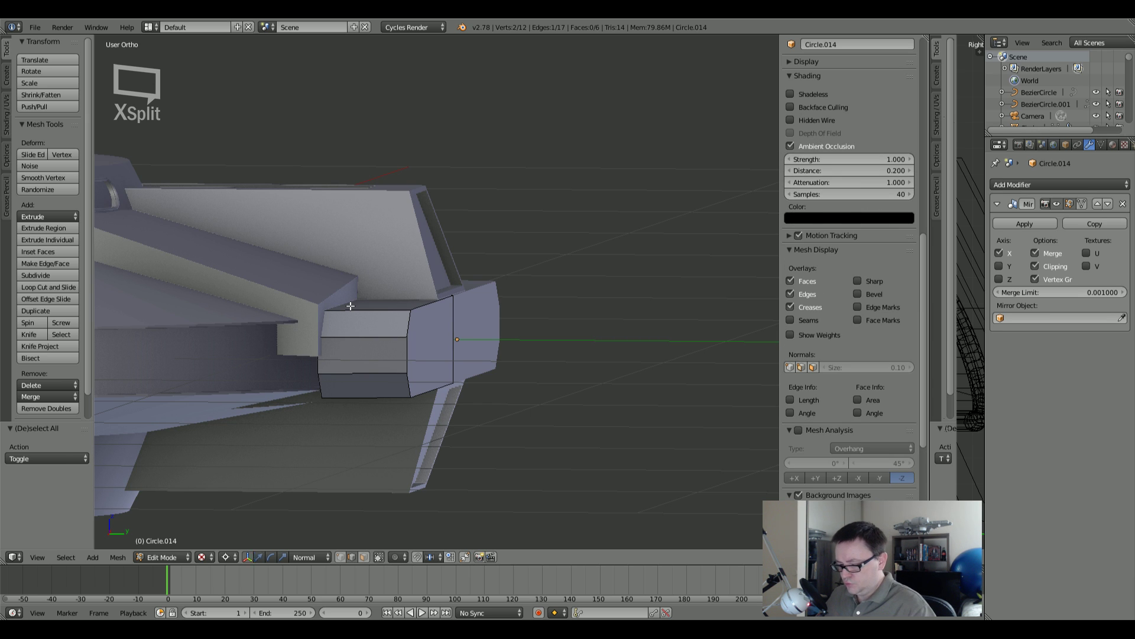
key(g)
key(z)
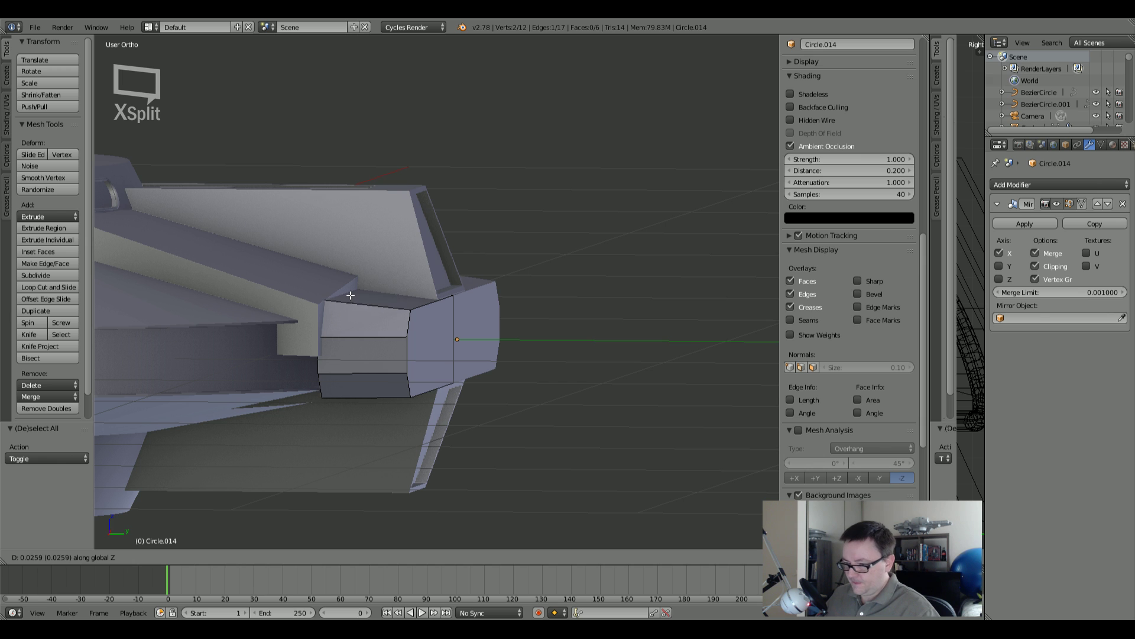
click(351, 297)
middle_drag(351, 297, 412, 299)
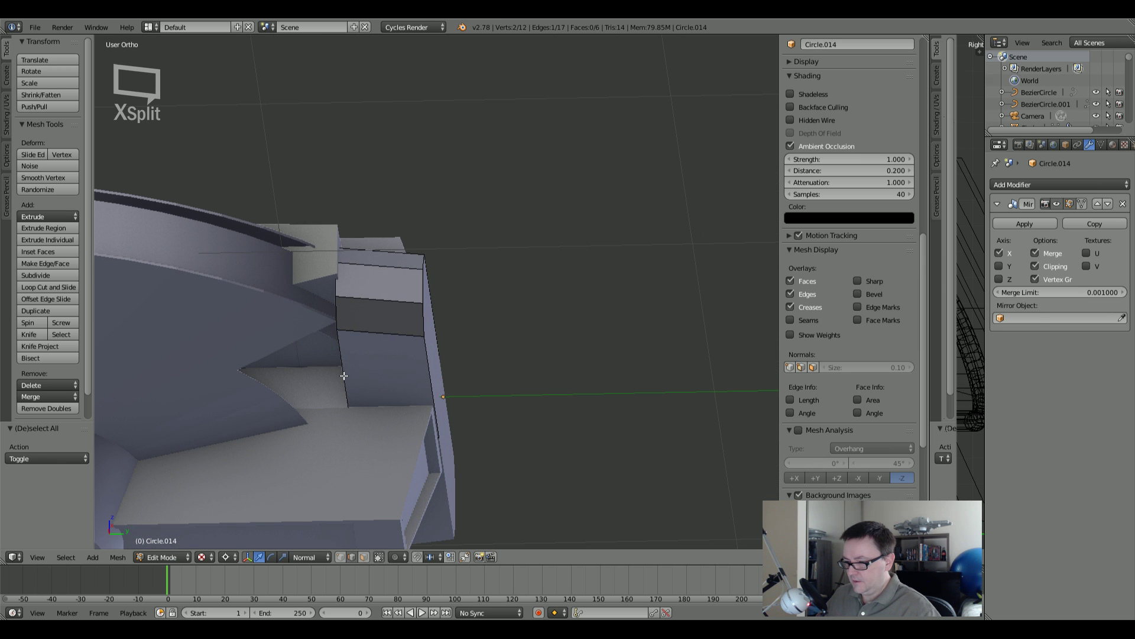
Step: Select the end bar's upper and lower hull-side edges and scale them apart along Z by 1.26
middle_drag(345, 375, 369, 360)
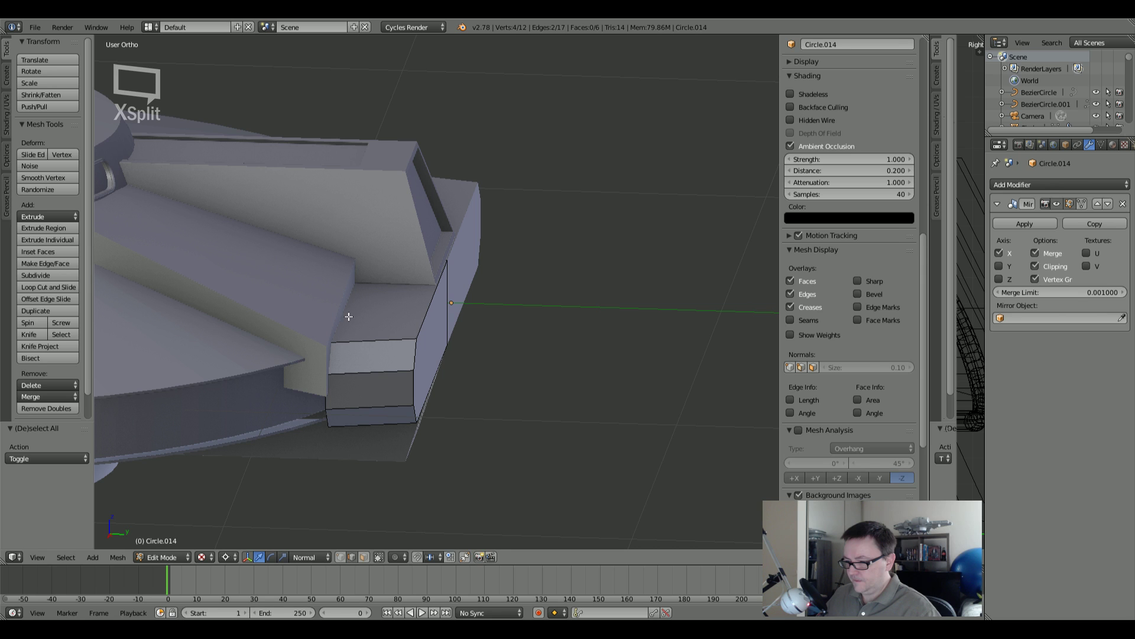
key(z)
middle_drag(347, 317, 414, 320)
key(KP_3)
key(z)
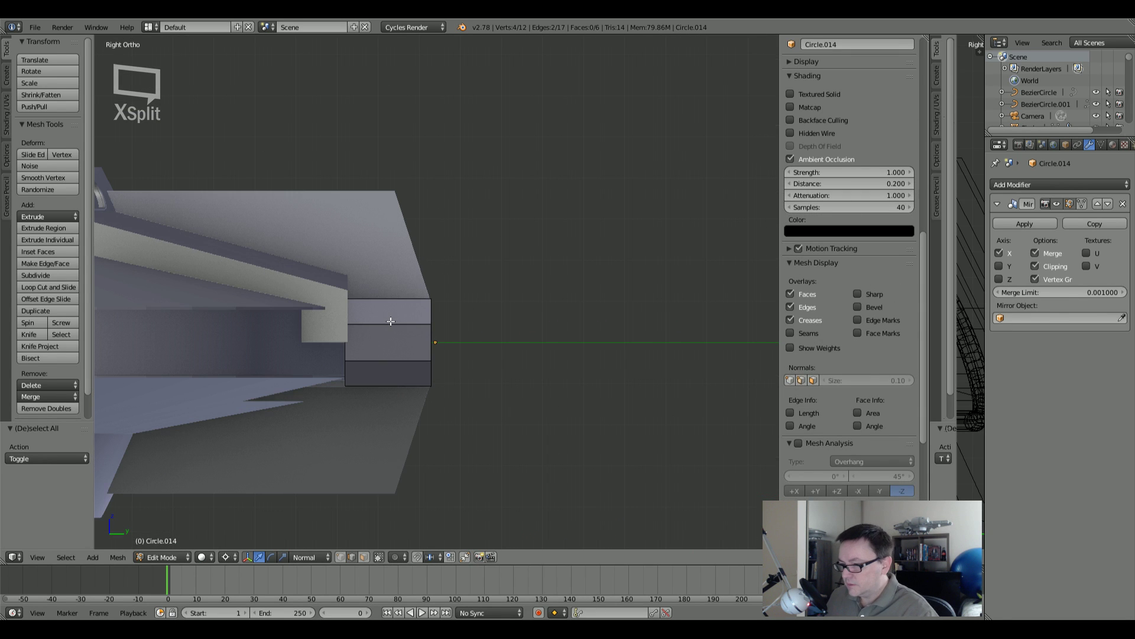
key(s)
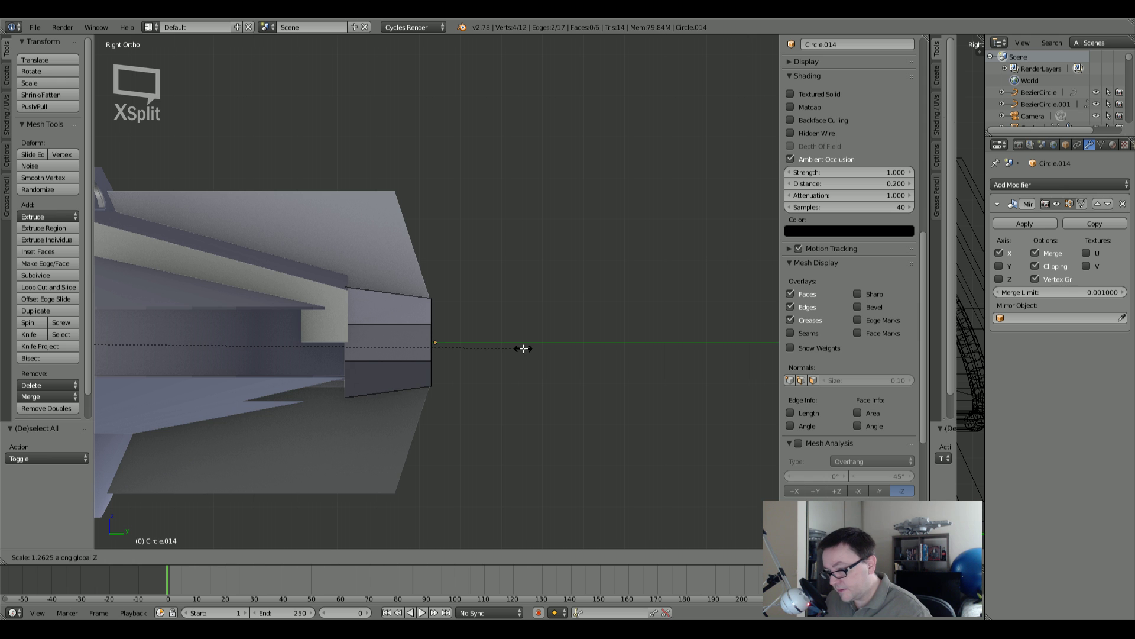
click(524, 348)
Step: Select the outline edges on the end bar's hull-facing side and duplicate them in place
middle_drag(522, 347, 295, 356)
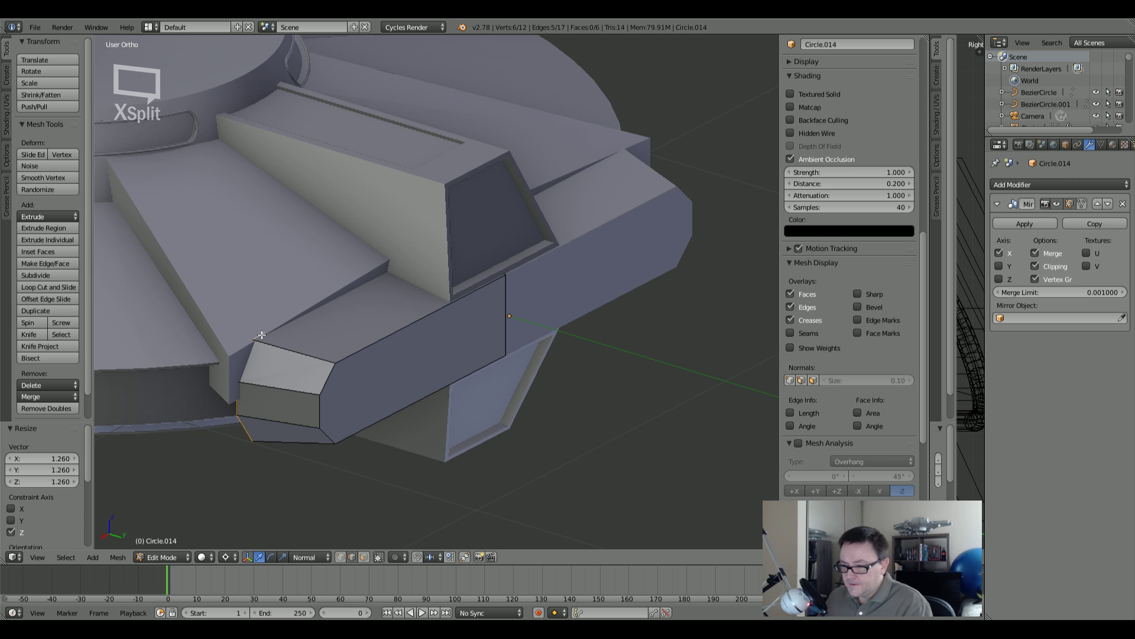
key(z)
key(z)
middle_drag(269, 342, 311, 328)
scroll(344, 325, down, 2)
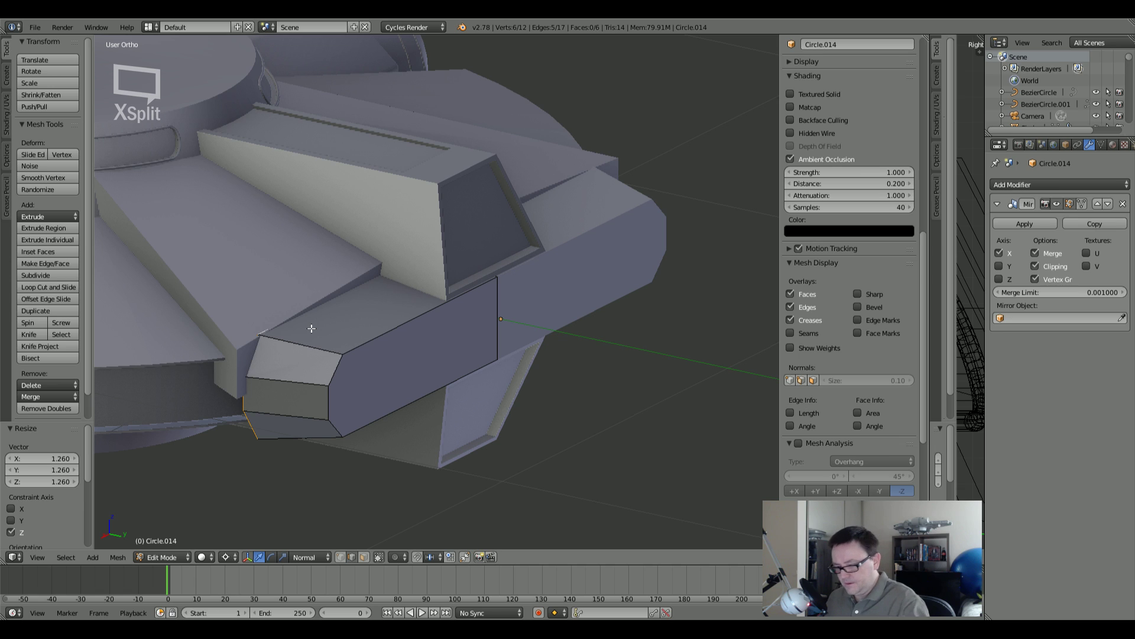
key(e)
right_click(263, 293)
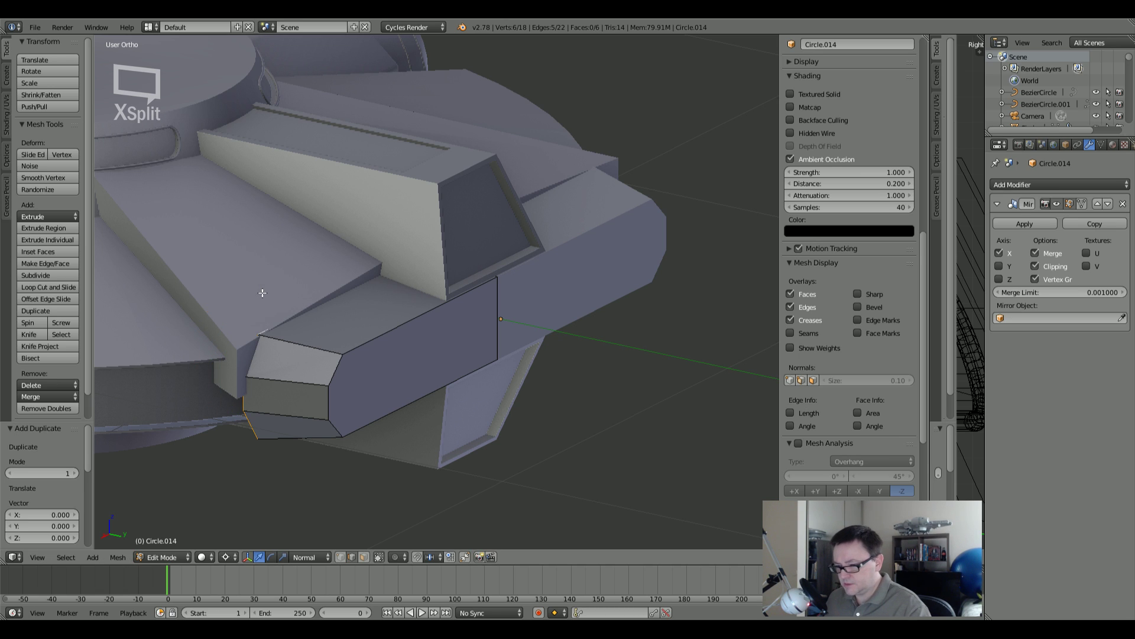
key(z)
middle_drag(262, 292, 318, 315)
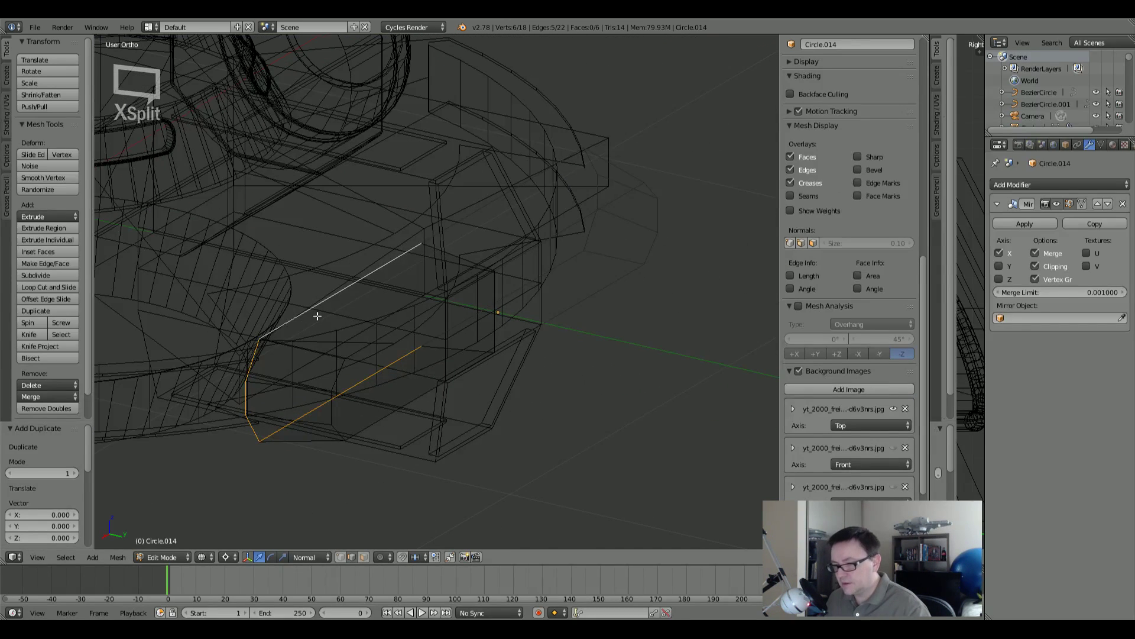
Step: Separate the duplicated outline from the end bar into its own object and select that object
key(ctrl+alt+z)
click(317, 316)
right_click(318, 306)
right_click(318, 307)
right_click(318, 306)
right_click(318, 306)
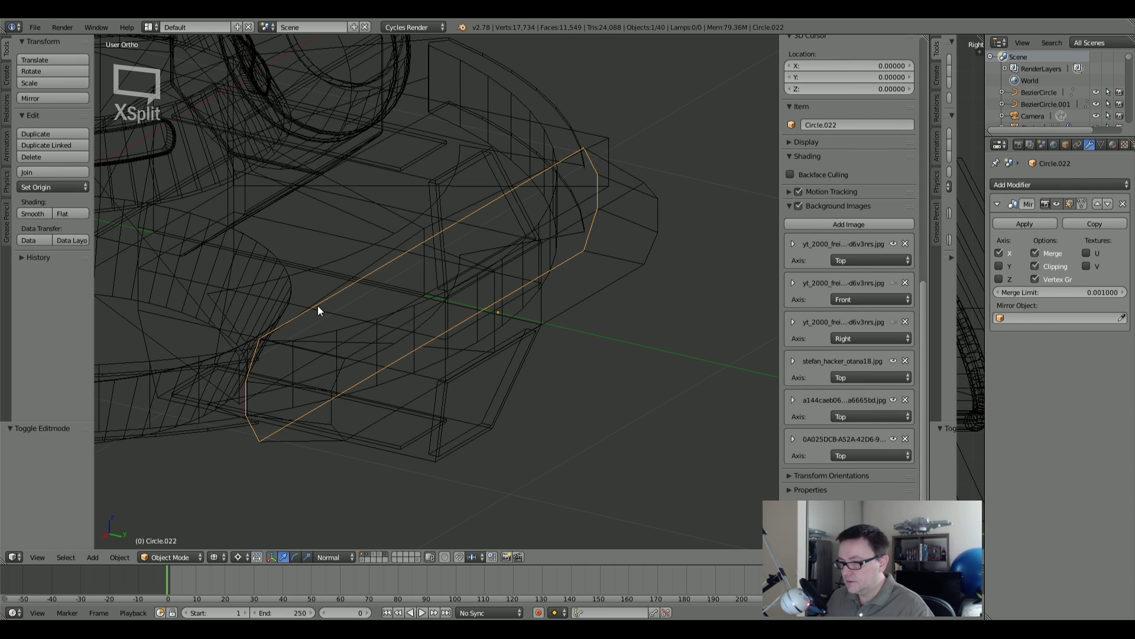
Step: Open the separated outline for mesh editing and extrude all of it toward the hull's centre by -0.675 along Y
key(Tab)
key(a)
key(z)
mouse_move(318, 306)
middle_down()
mouse_move(317, 325)
mouse_move(338, 325)
mouse_move(342, 309)
mouse_move(284, 306)
middle_up()
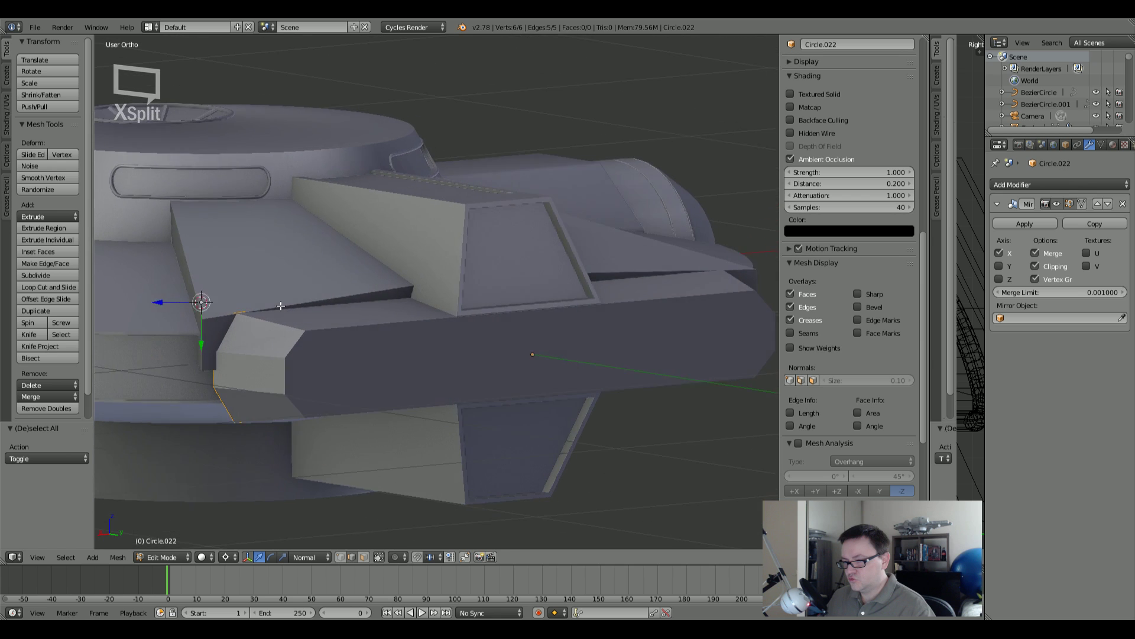
key(KP_3)
shift+middle_drag(279, 306, 443, 318)
key(g)
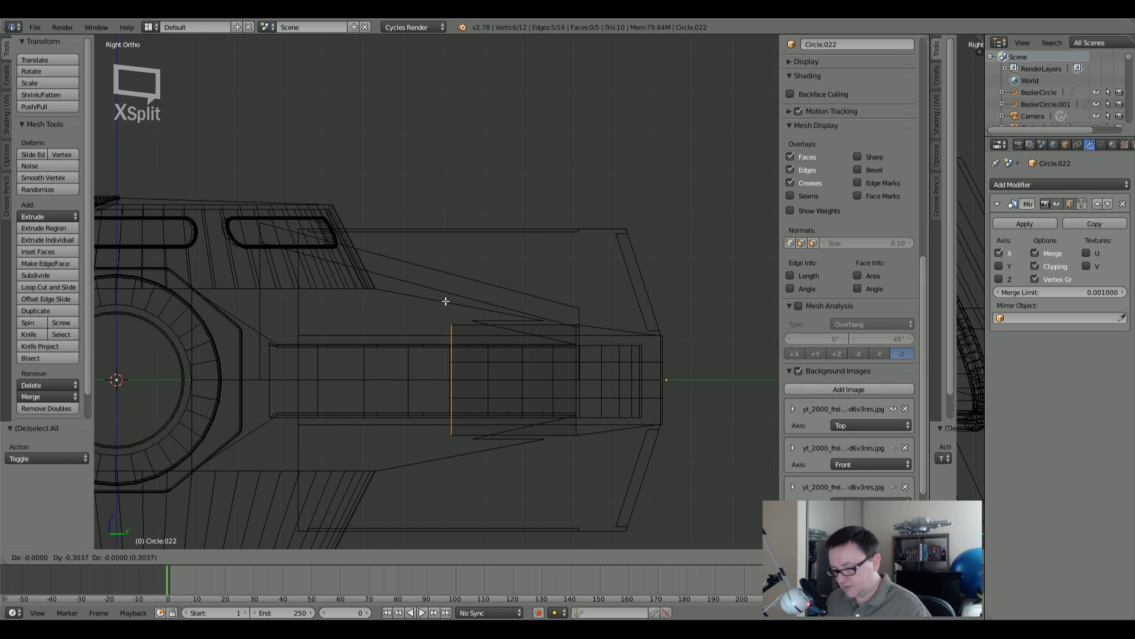
key(y)
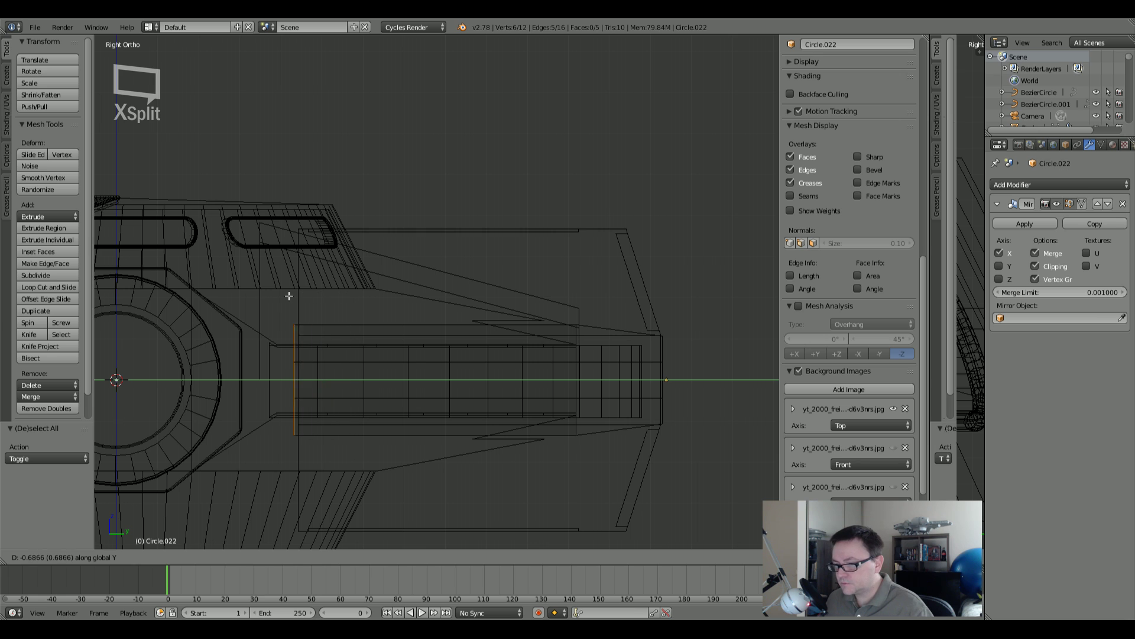
click(314, 295)
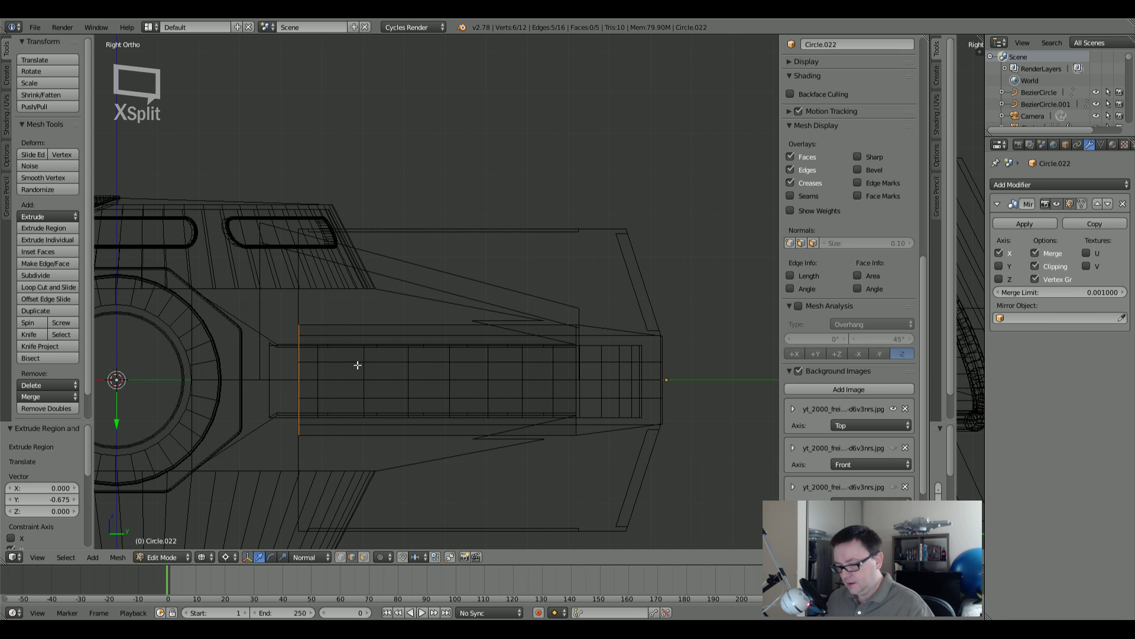
Step: Scale the extruded inner outline along Z by 2.305 so it follows the slope of the hull plate
key(z)
key(s)
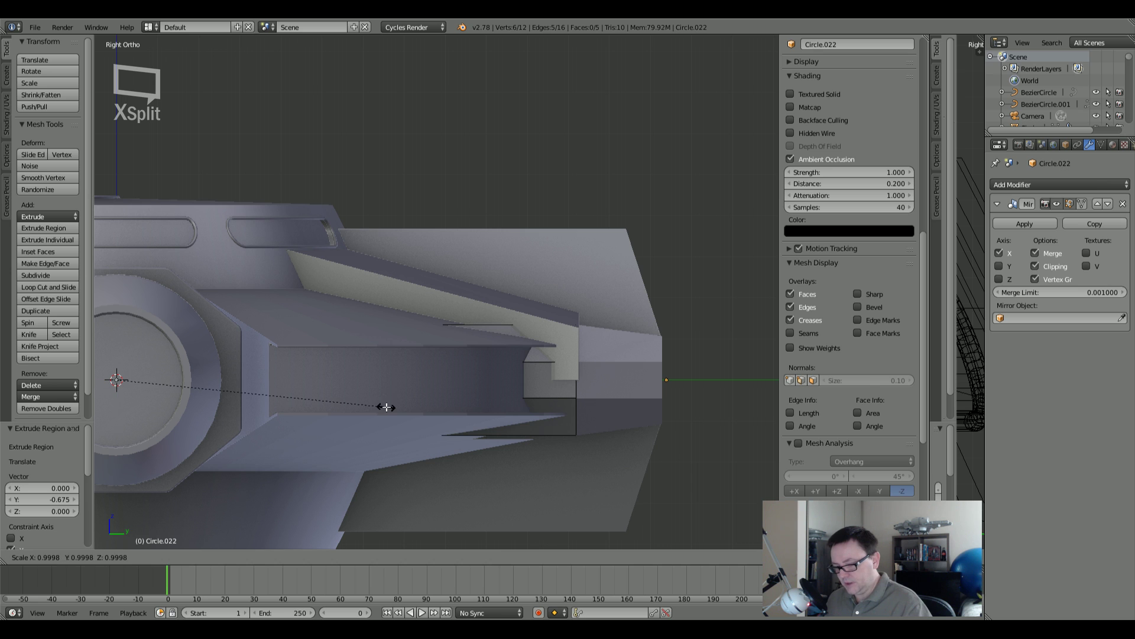
key(z)
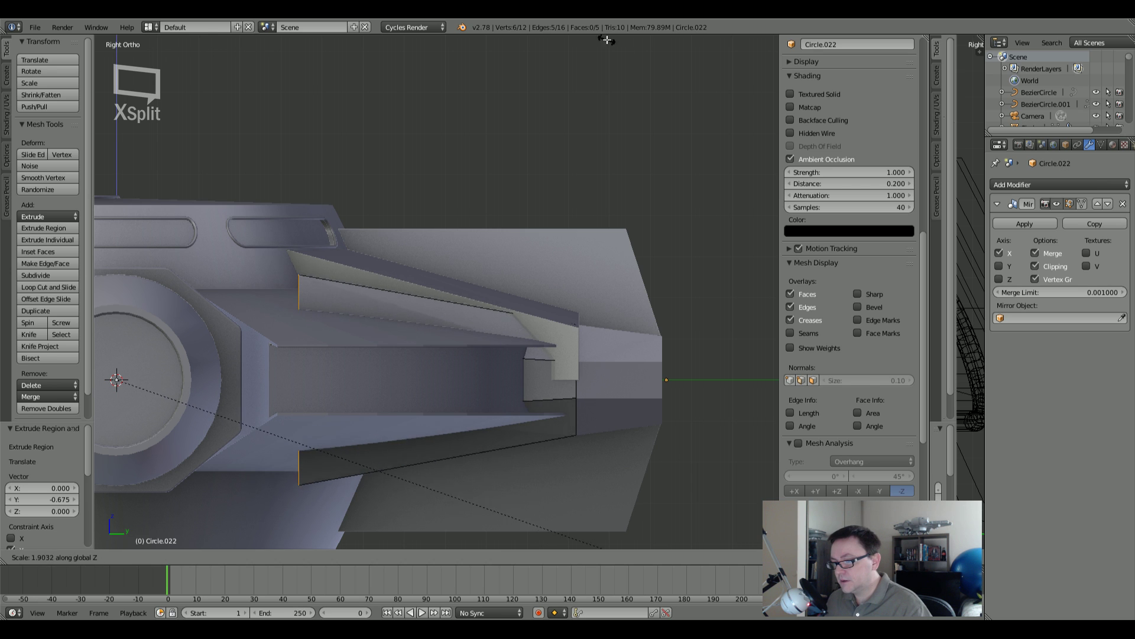
click(698, 99)
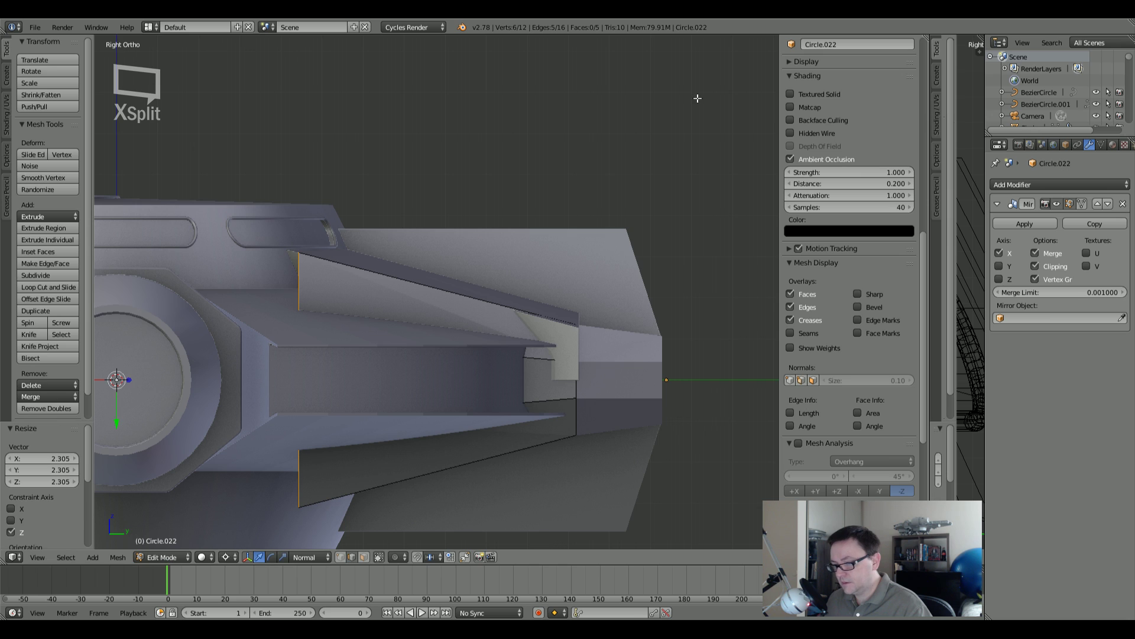
Step: Try shifting the outer corner vertices of the extruded inner end along X by about -0.21 in top view
middle_drag(603, 178, 391, 364)
key(KP_7)
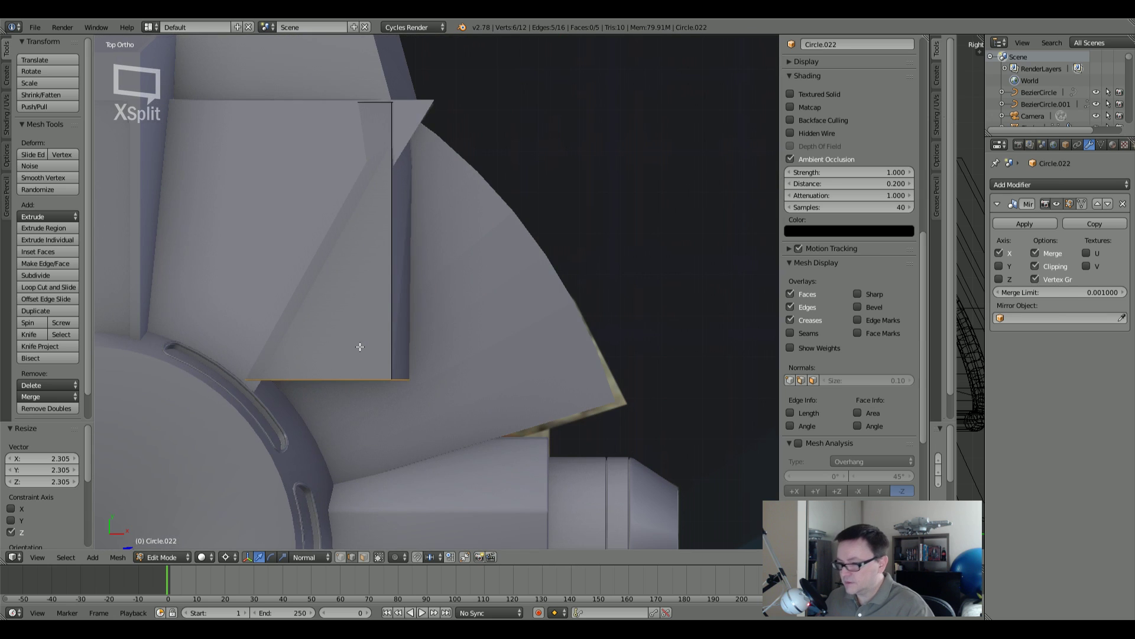
key(z)
key(a)
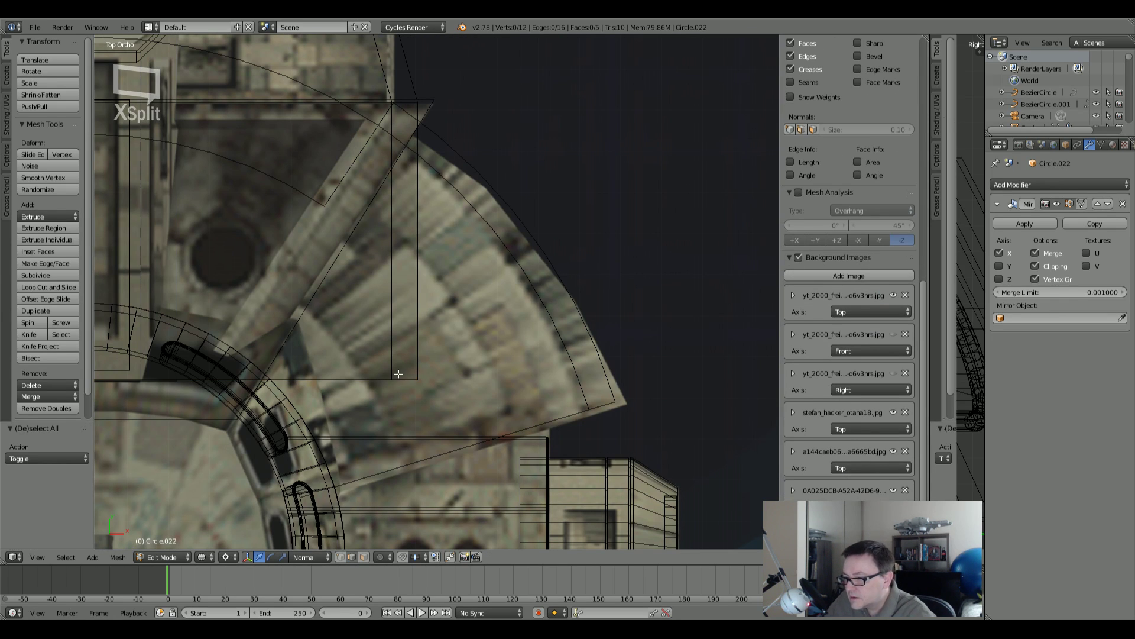
key(b)
drag(379, 349, 481, 444)
key(z)
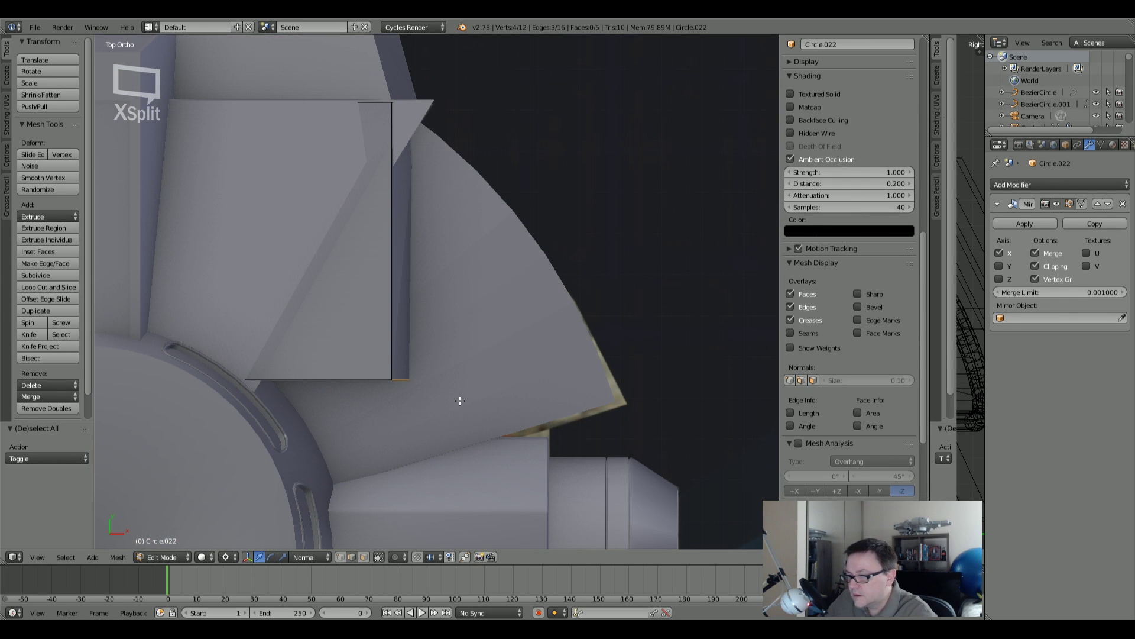
key(g)
key(x)
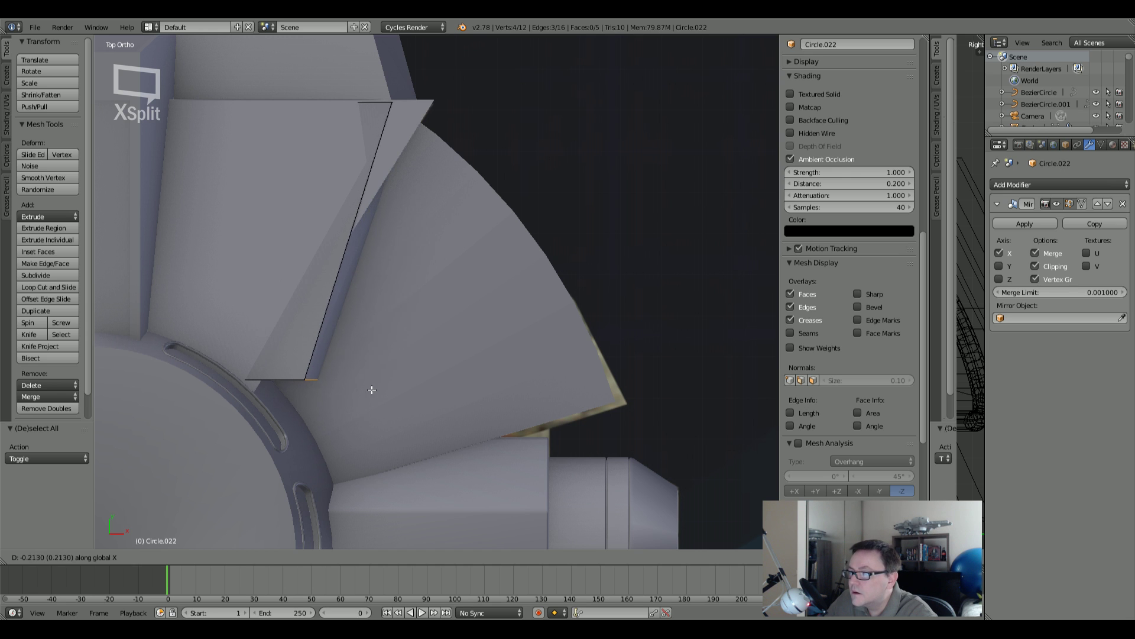
right_click(315, 383)
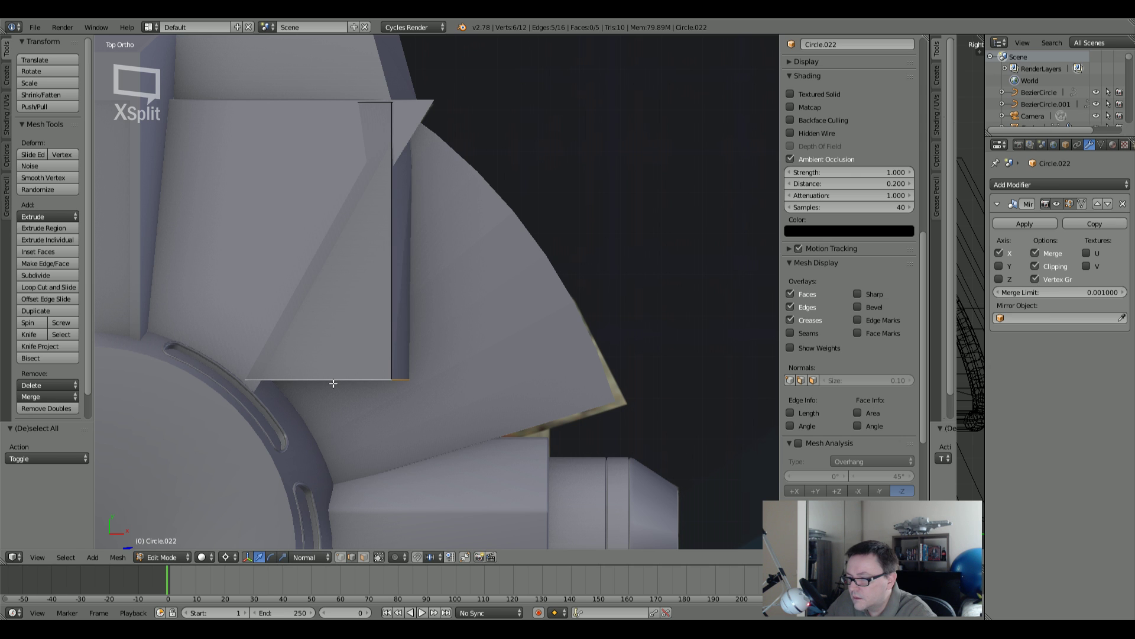
Step: Try moving the whole inner end of the extruded shape along Y by about -0.046
key(g)
key(y)
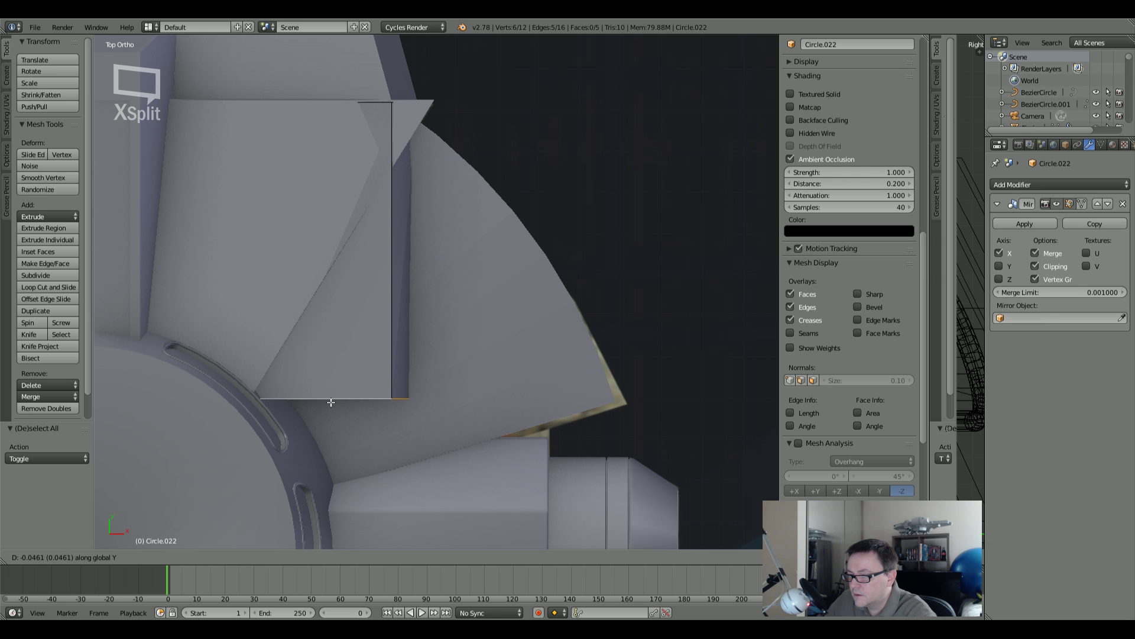
key(Escape)
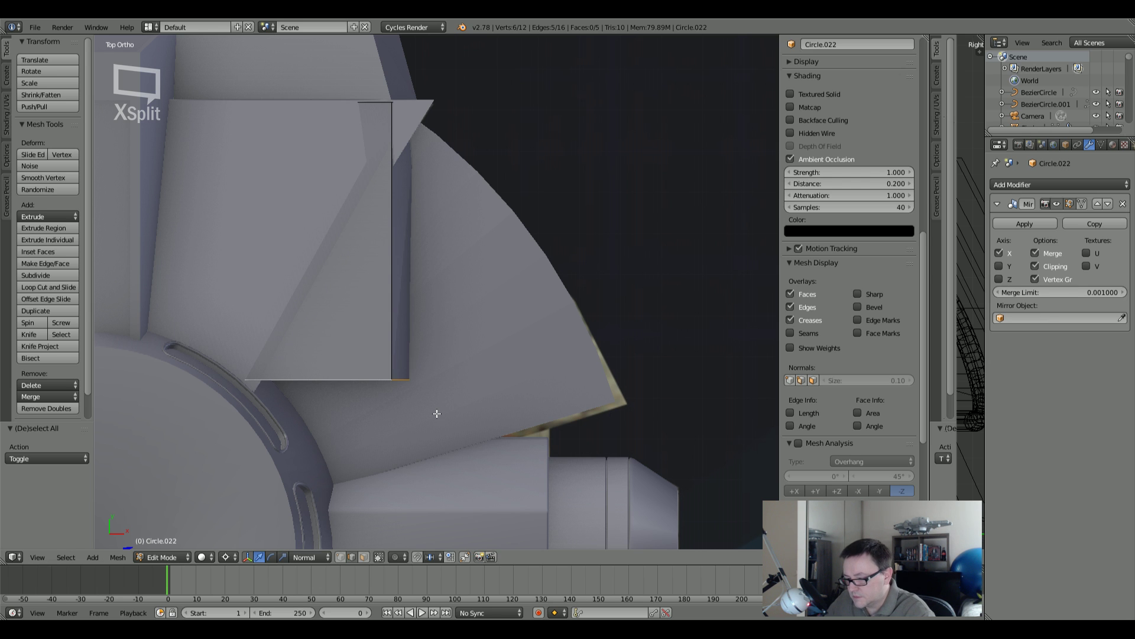
key(z)
shift+right_click(511, 426)
key(a)
key(x)
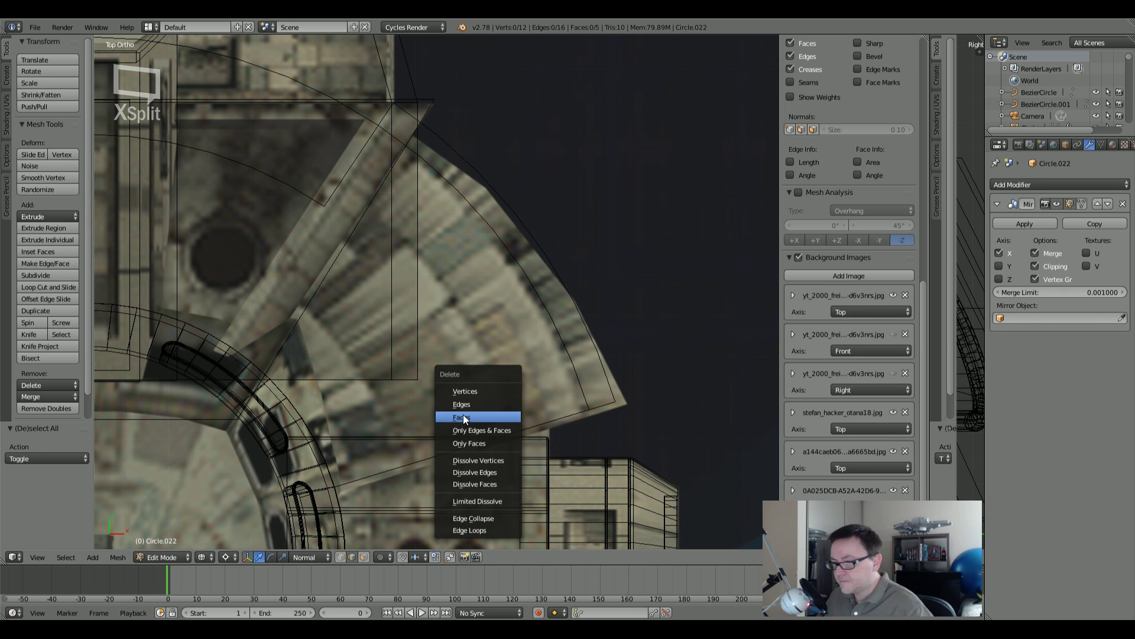
key(ctrl+z)
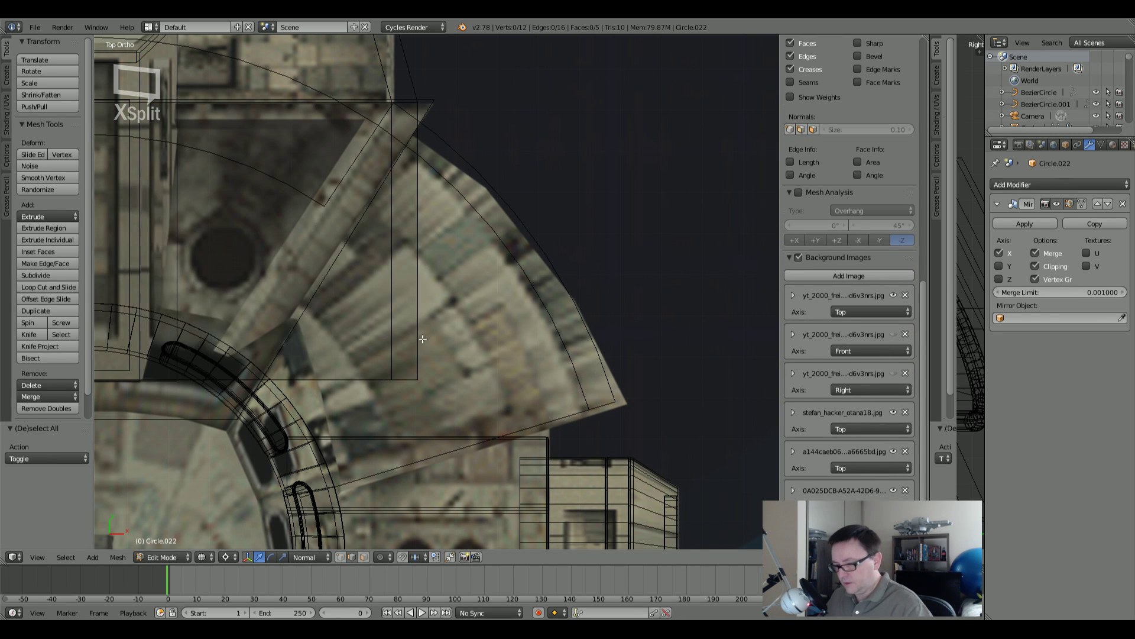
Step: Move the outer corner vertices of the extruded inner end by -0.381 along X and bring them back 0.049
key(g)
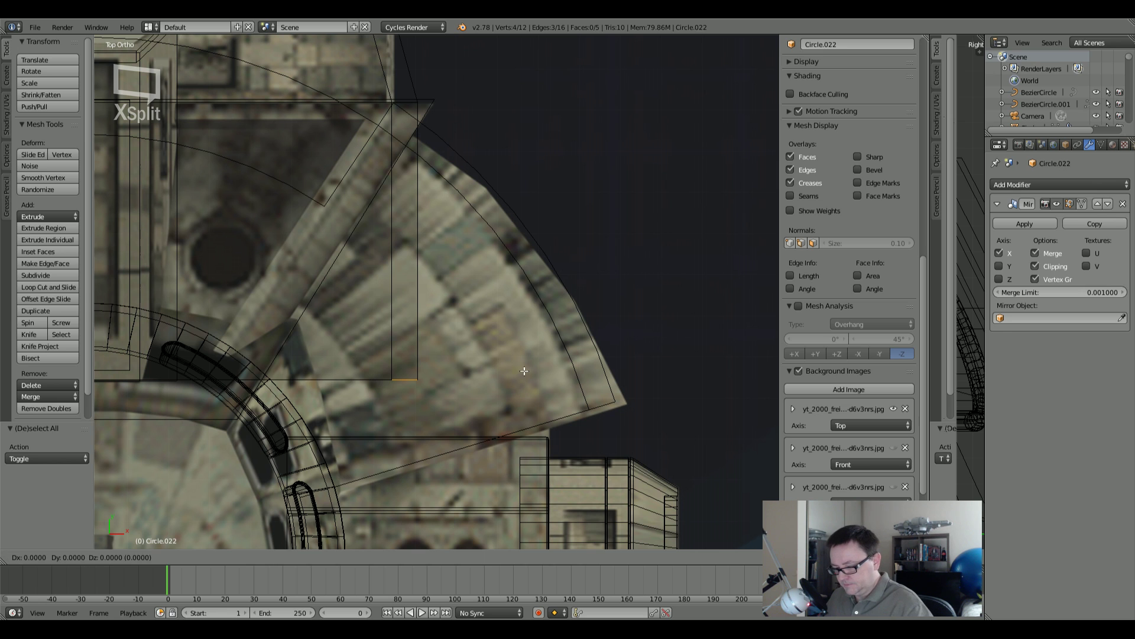
key(x)
click(368, 370)
key(z)
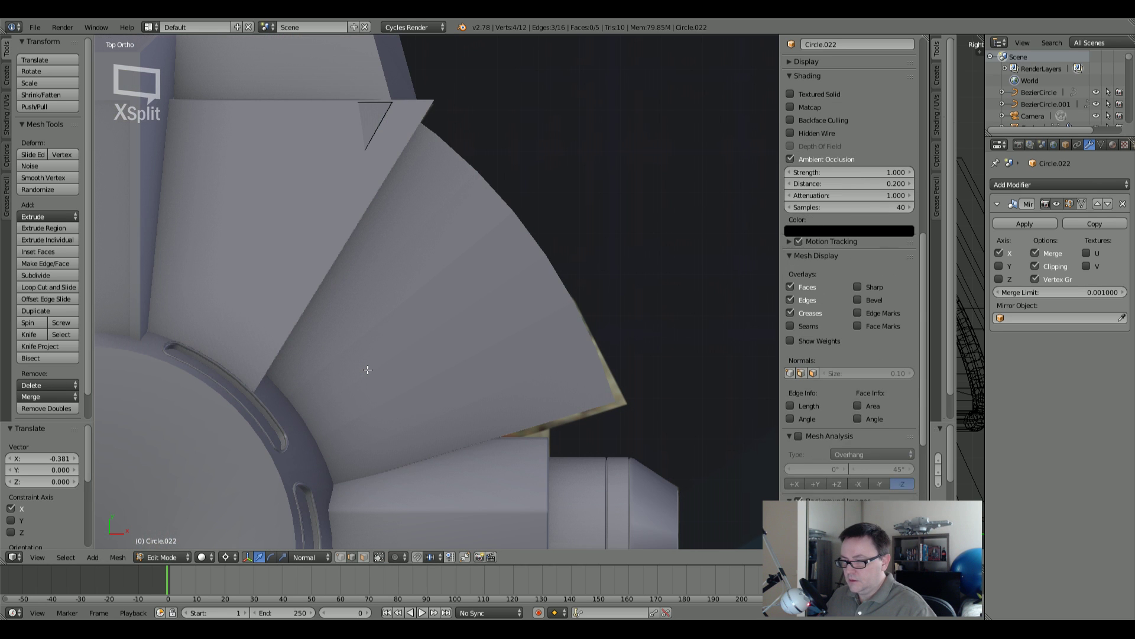
key(g)
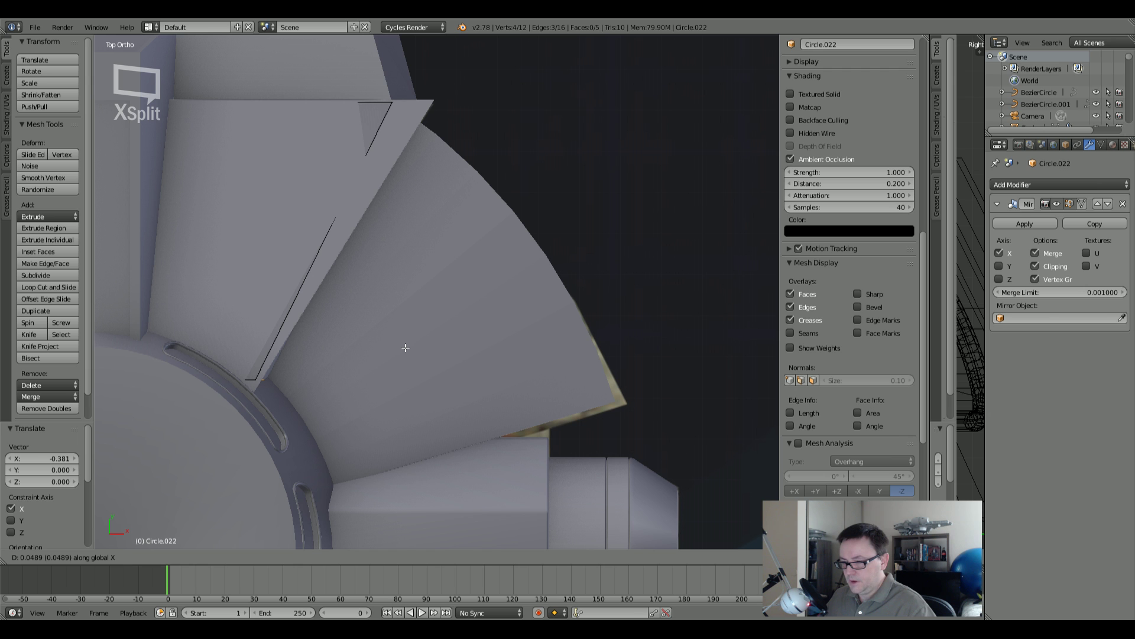
click(406, 347)
middle_drag(406, 348, 321, 272)
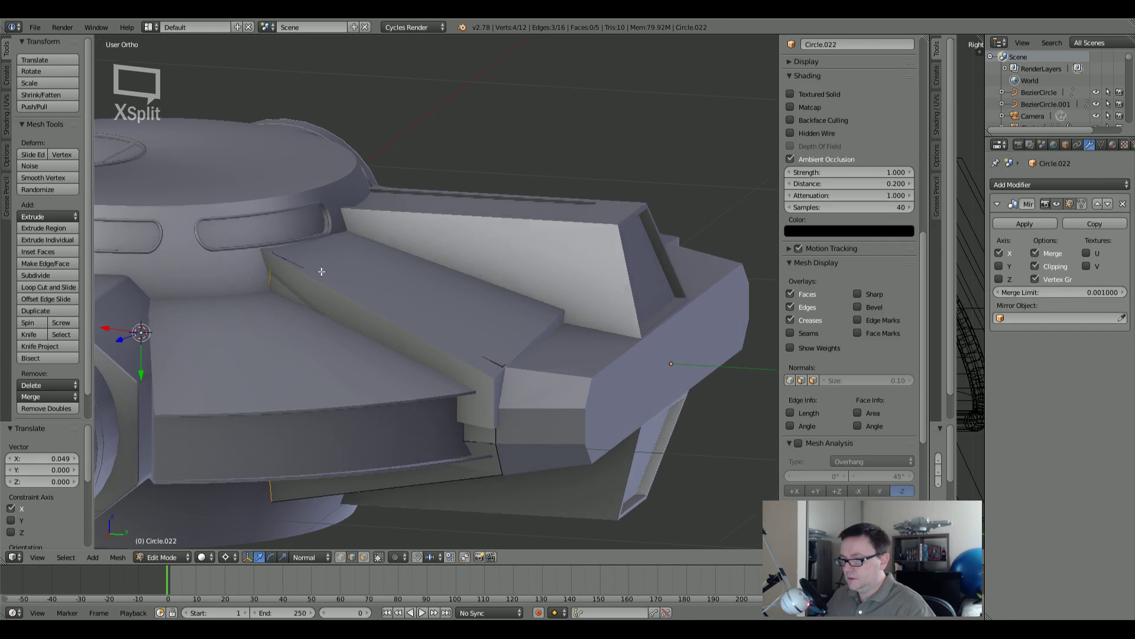
Step: Leave mesh editing and move the separate hull plate overlapping the filler body (Plane.001) to layer 10
key(Tab)
right_click(336, 293)
alt+right_click(336, 293)
click(336, 296)
right_click(433, 305)
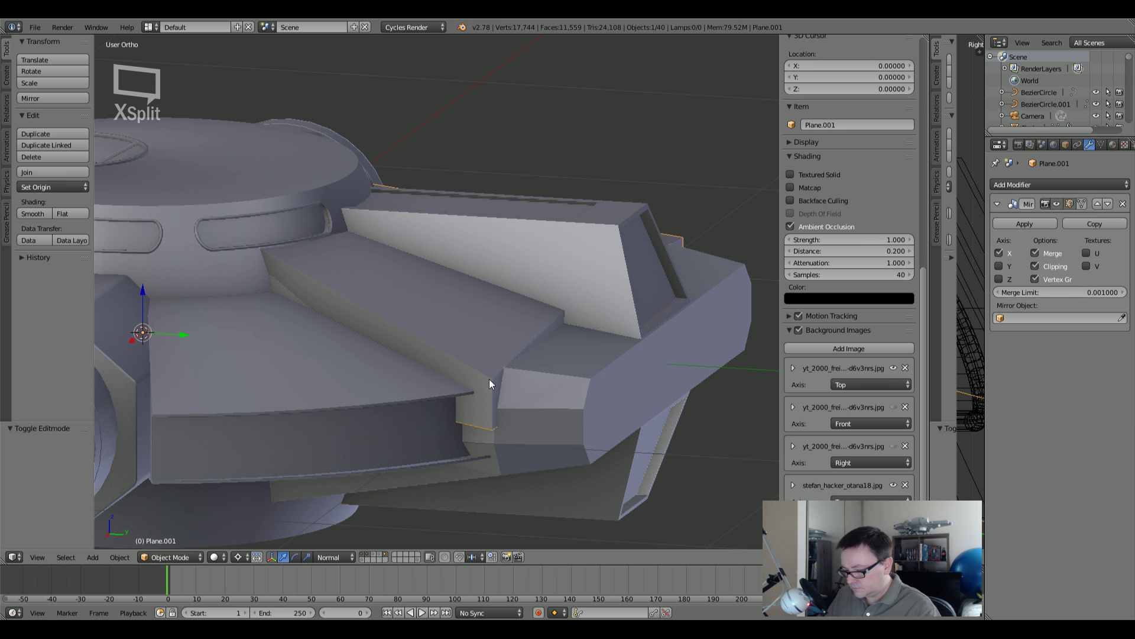
key(m)
click(661, 400)
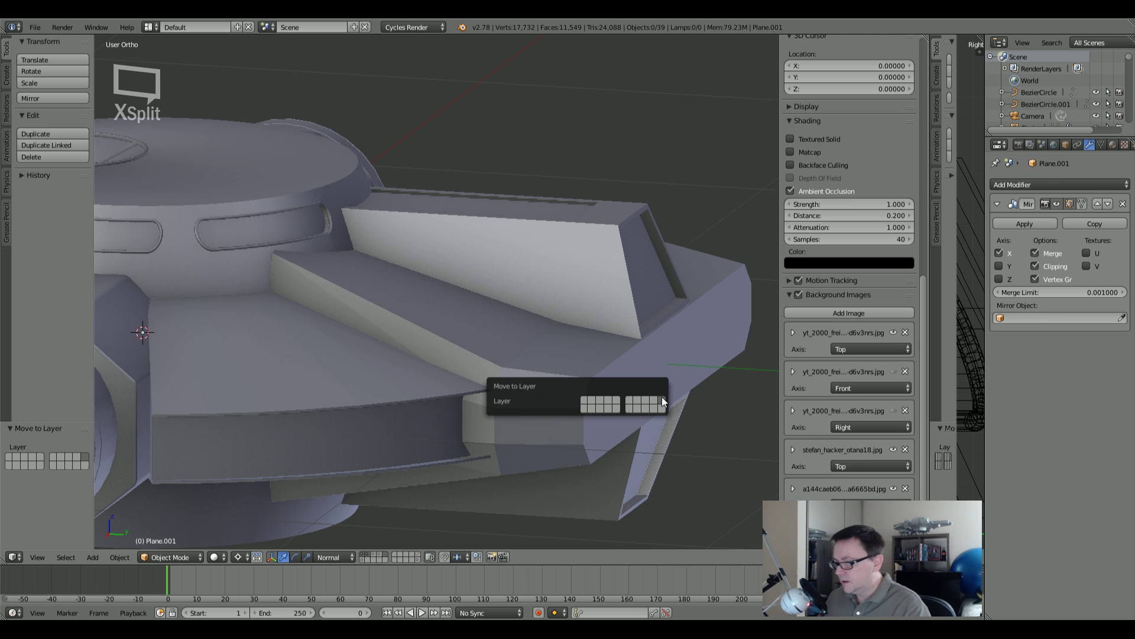
Step: Scale the two vertices on the filler body's inner end that face the plates along Z by about 2.2 in right view
middle_drag(573, 349, 476, 314)
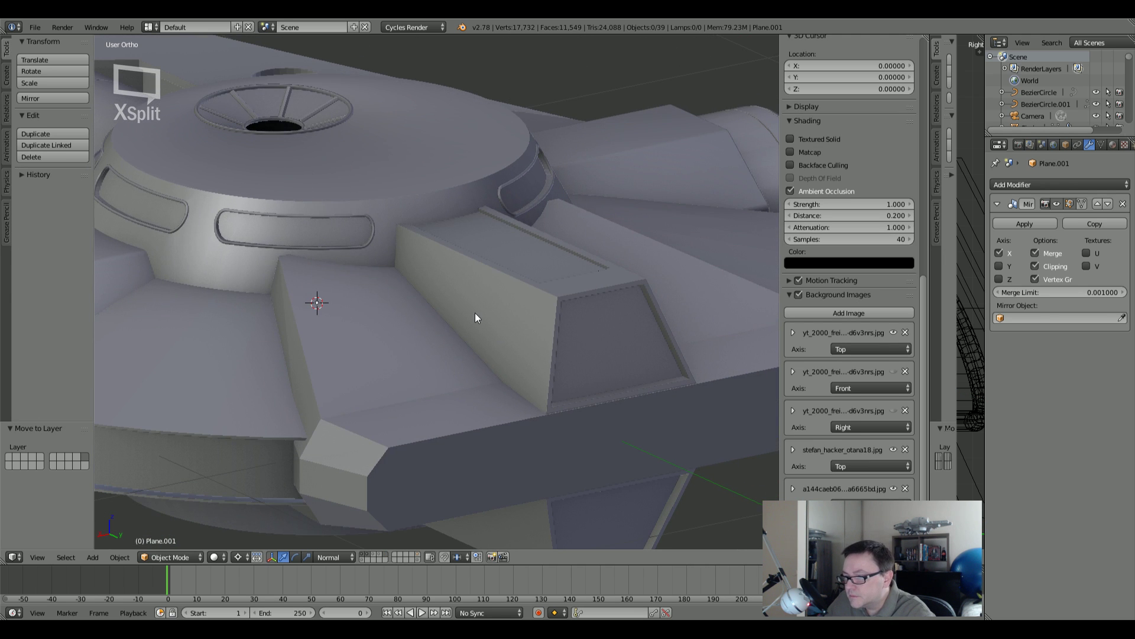
right_click(378, 305)
key(Tab)
middle_drag(377, 304, 412, 300)
key(z)
right_click(307, 342)
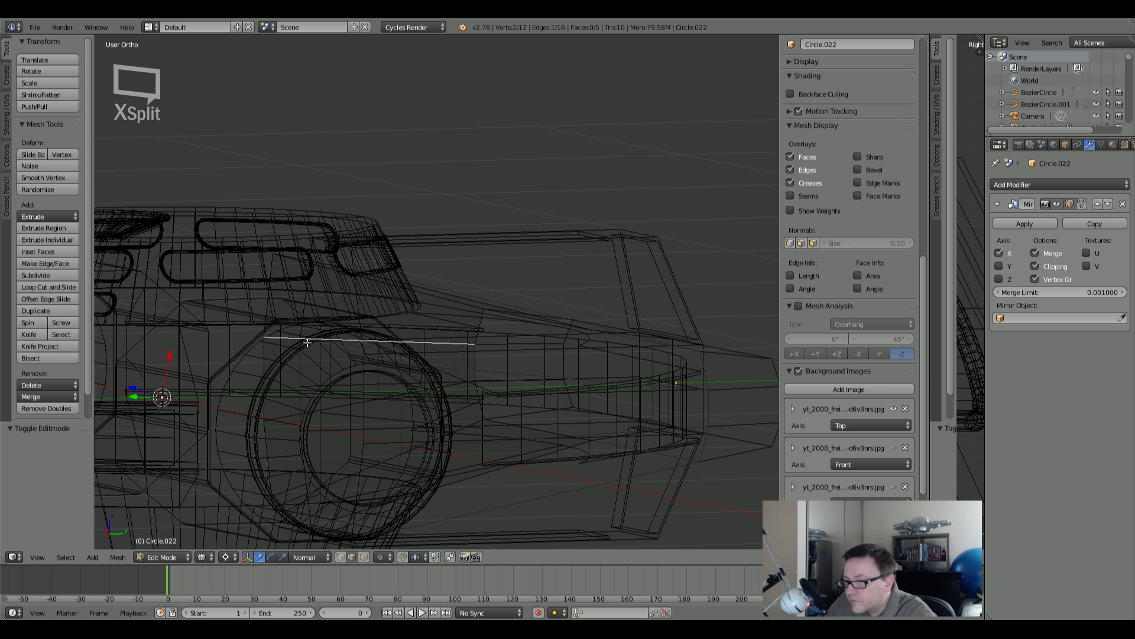
click(342, 557)
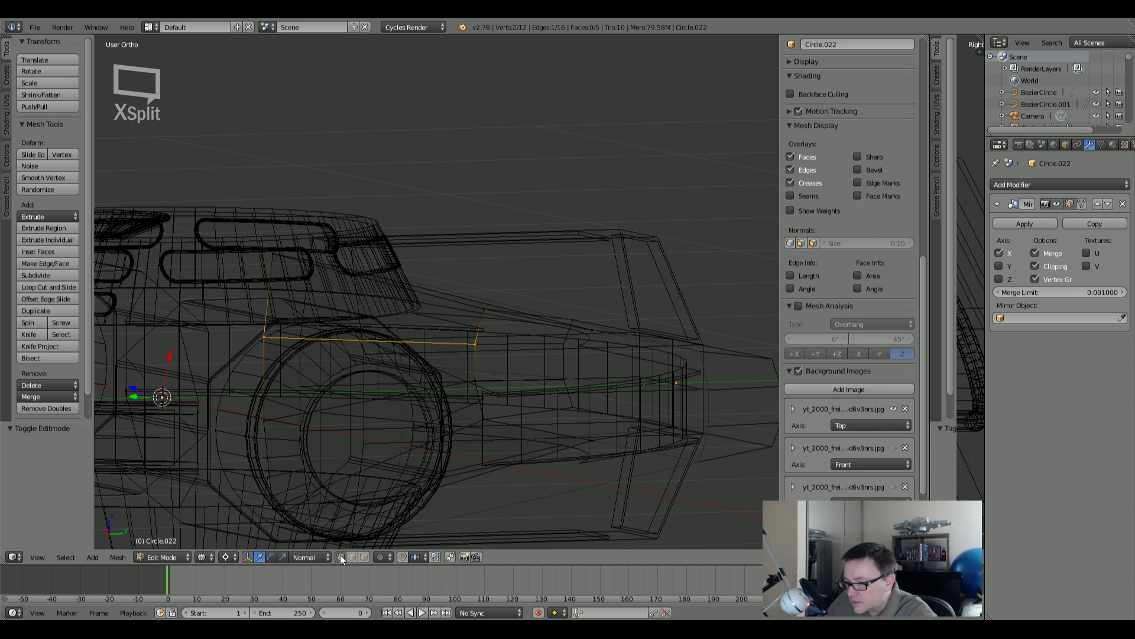
right_click(254, 339)
shift+right_click(266, 426)
key(z)
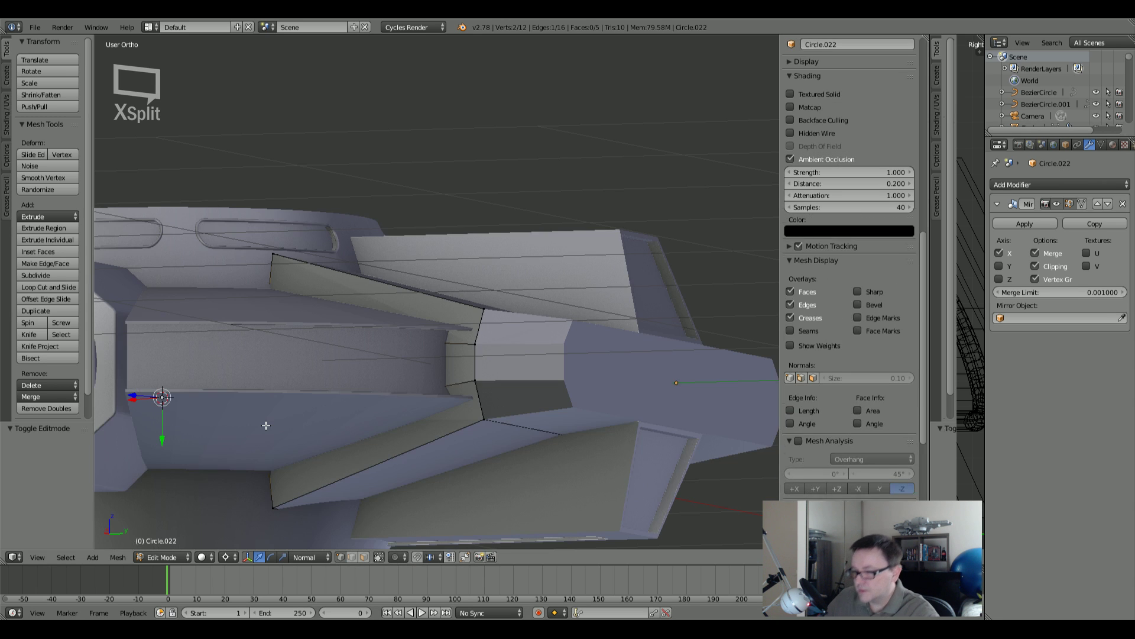
key(KP_3)
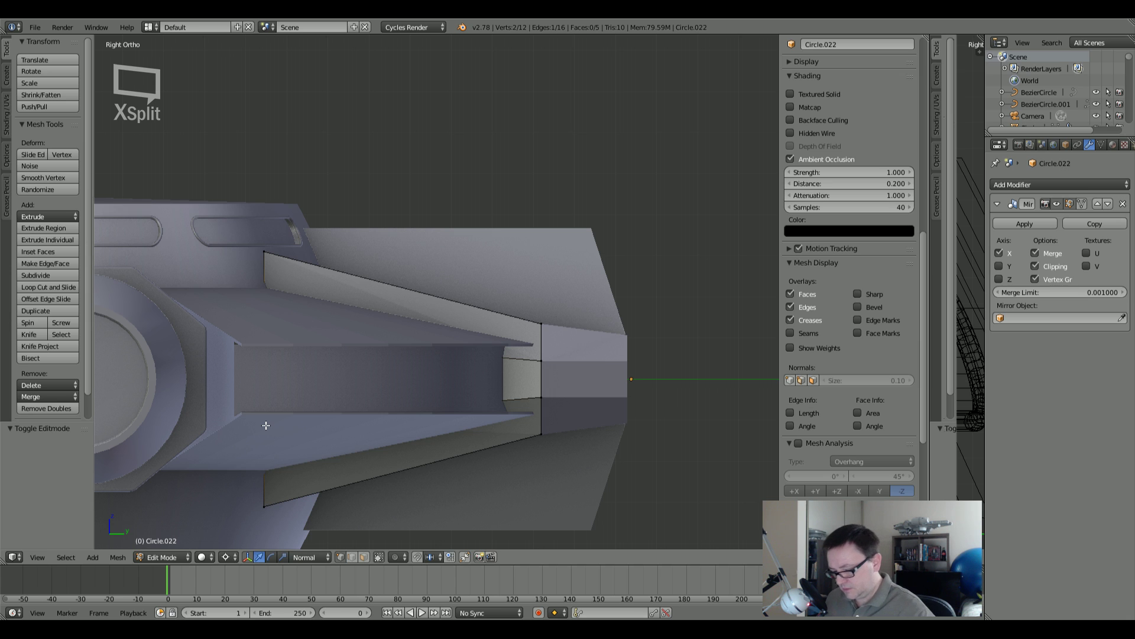
key(s)
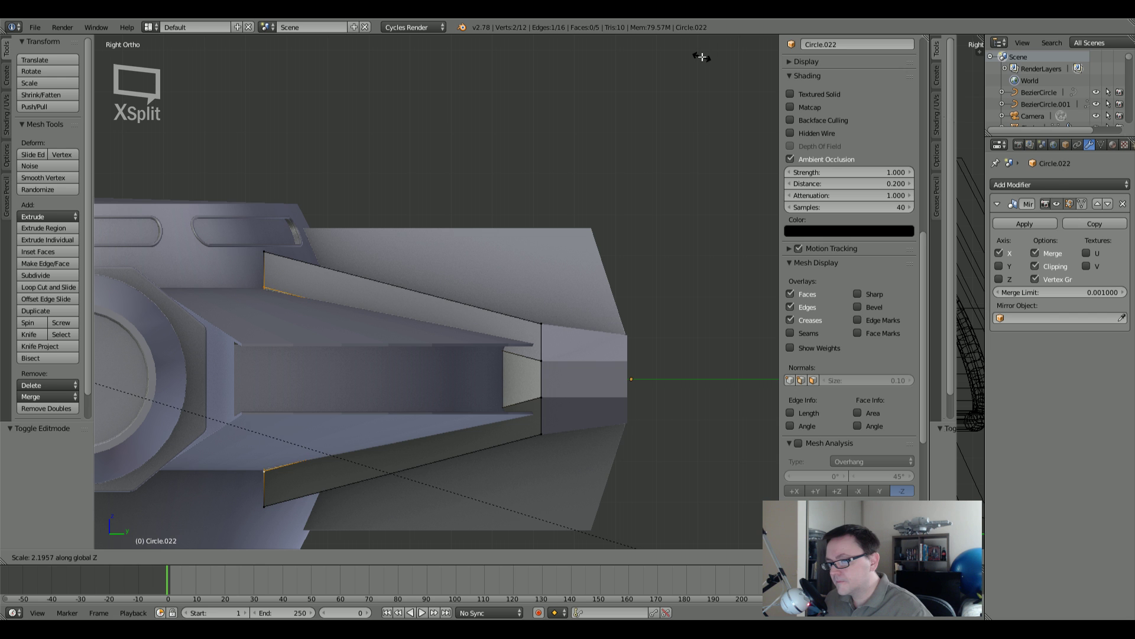
click(701, 56)
middle_drag(502, 248, 417, 299)
key(a)
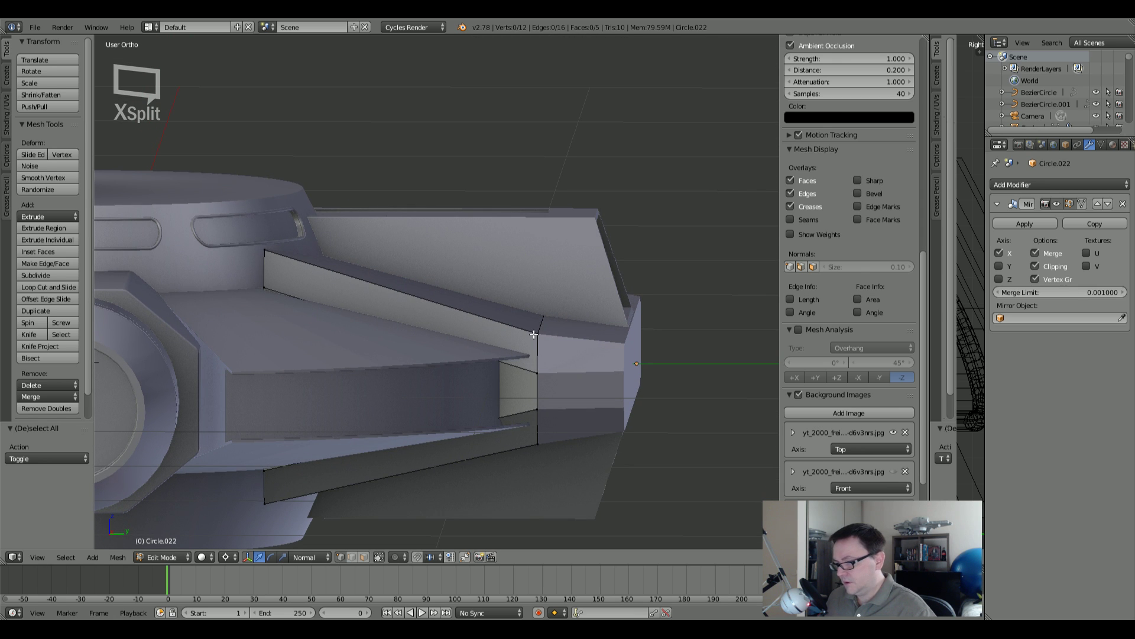
right_click(536, 355)
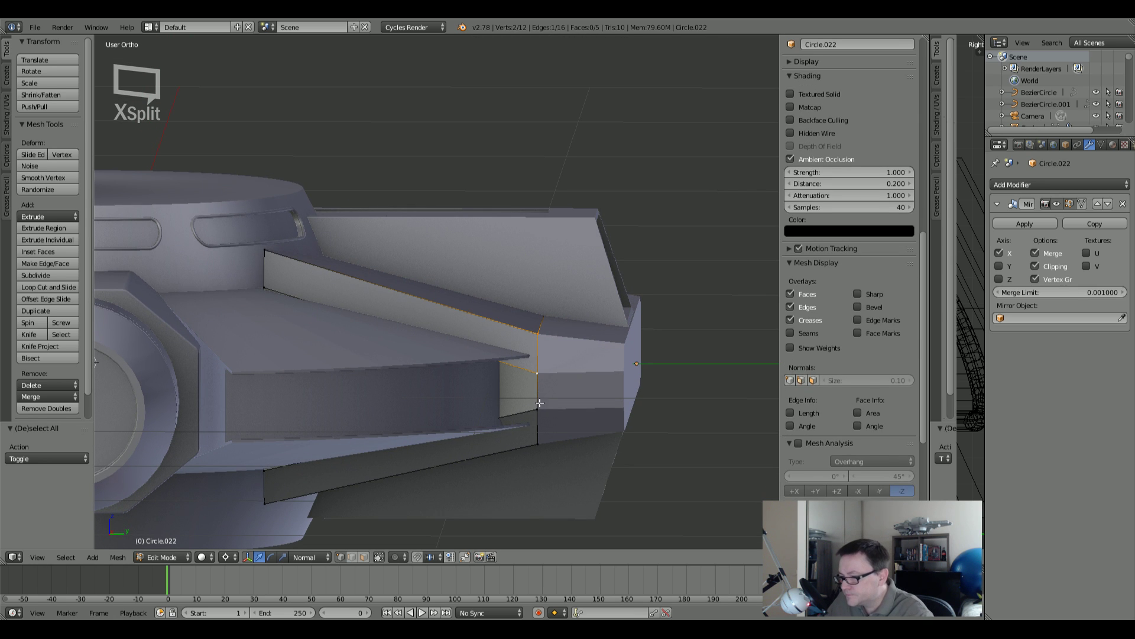
key(s)
key(z)
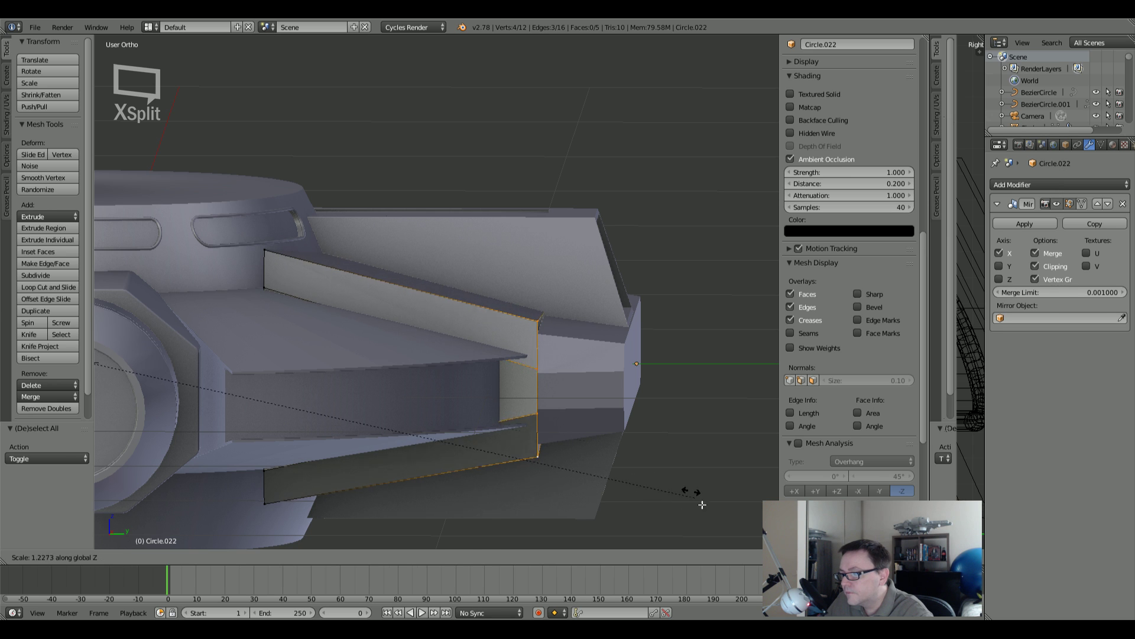
key(Escape)
Step: Scale the two middle vertices at the filler body's outer end along Z by 1.873 so its edges follow the hull plates
right_click(544, 402)
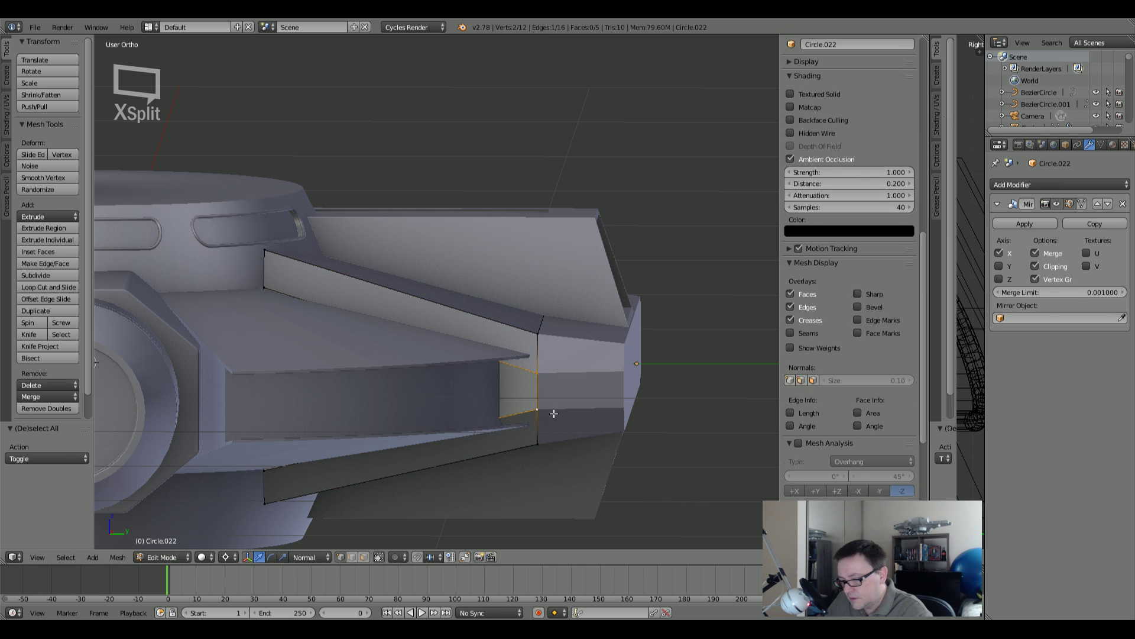
key(s)
key(z)
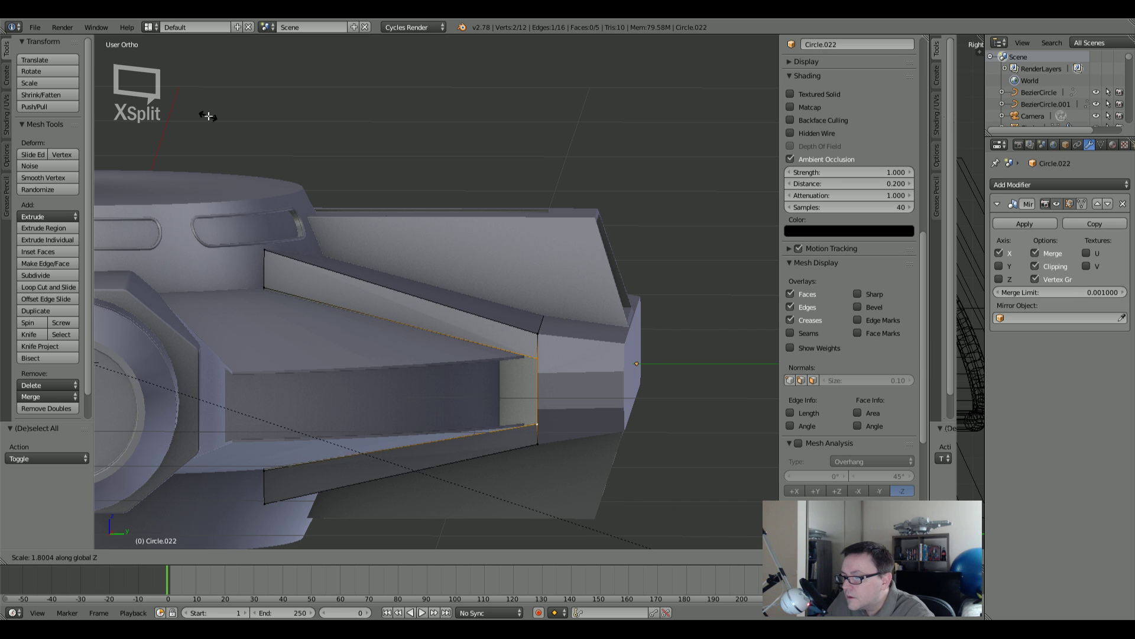
click(239, 133)
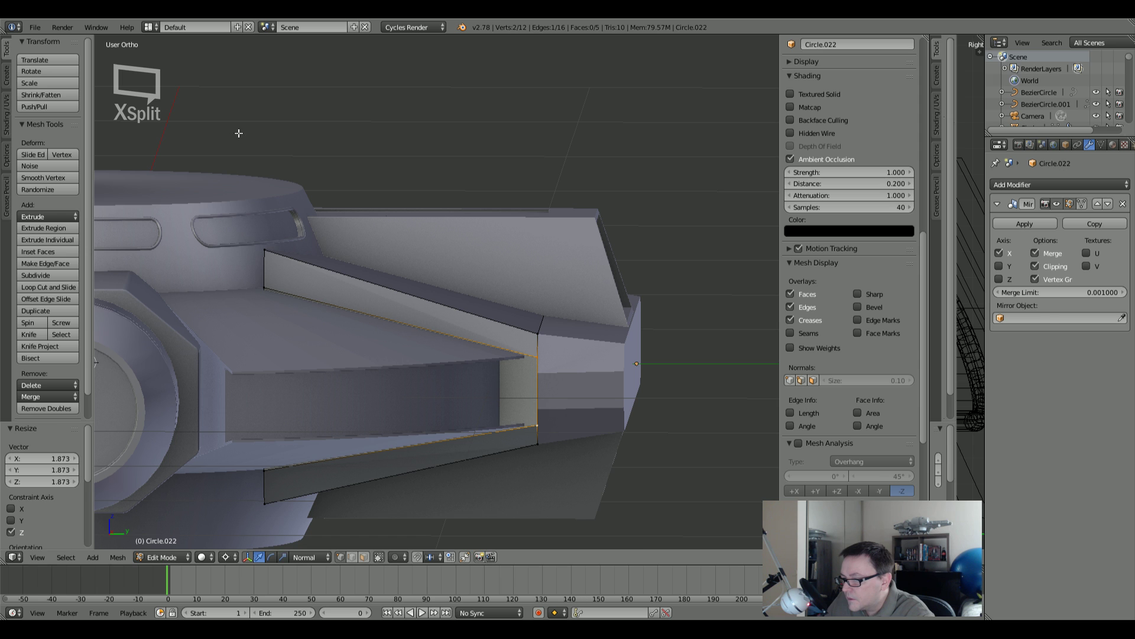
Step: Scale the two middle vertices at the end bar's inner side along Z to line up with the filler body's edges
key(Tab)
right_click(555, 373)
key(Tab)
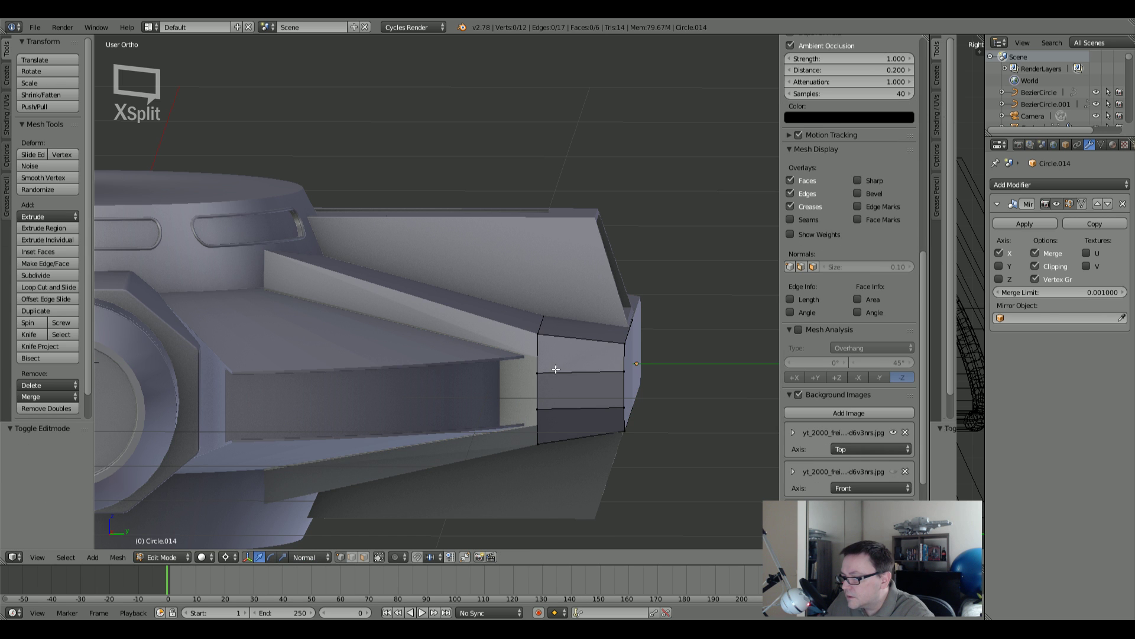
scroll(543, 410, up, 3)
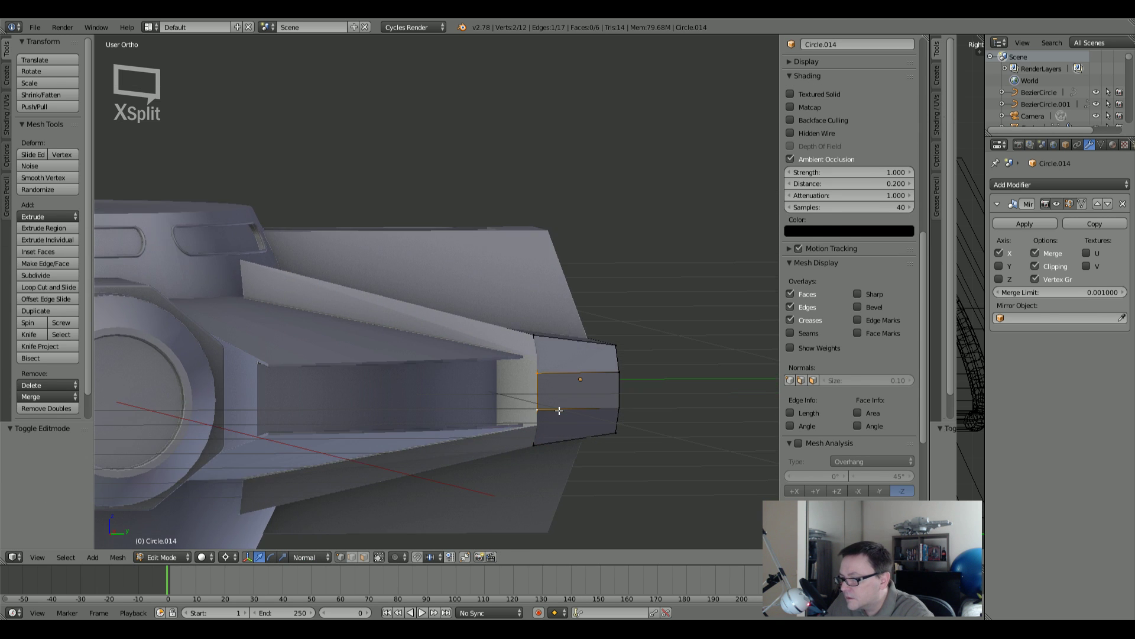
key(s)
key(z)
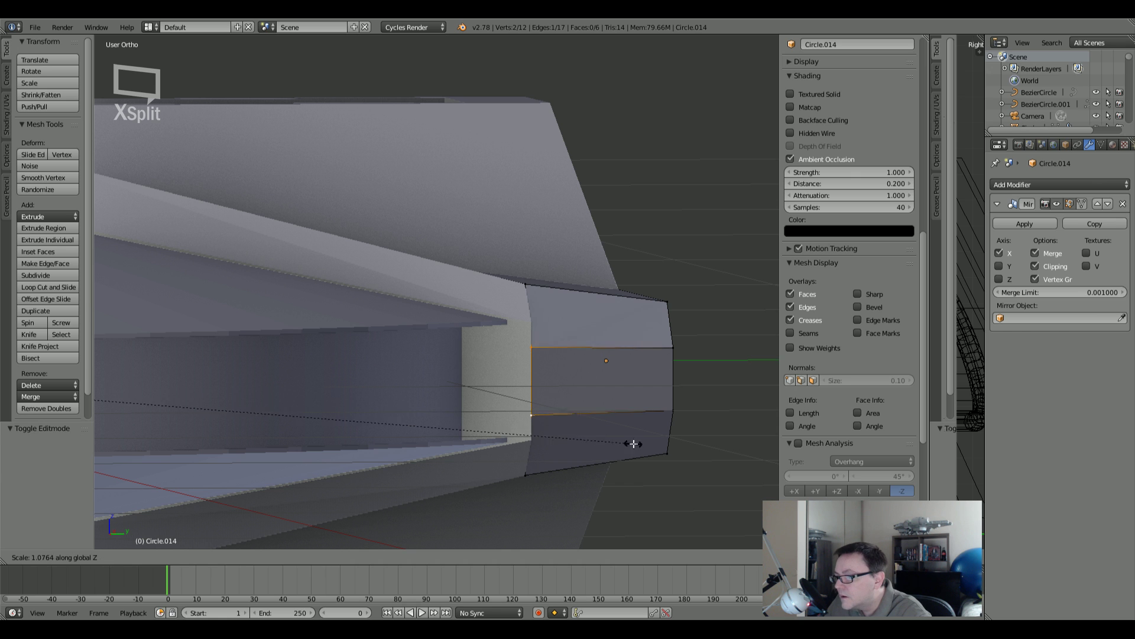
click(597, 314)
middle_drag(596, 314, 514, 347)
key(a)
Step: Inspect from several sides how the filler body meets the end bar, the side plates and the central dome
scroll(521, 349, down, 6)
key(Tab)
mouse_move(621, 360)
middle_down()
mouse_move(527, 374)
mouse_move(630, 375)
mouse_move(619, 363)
middle_up()
key(Tab)
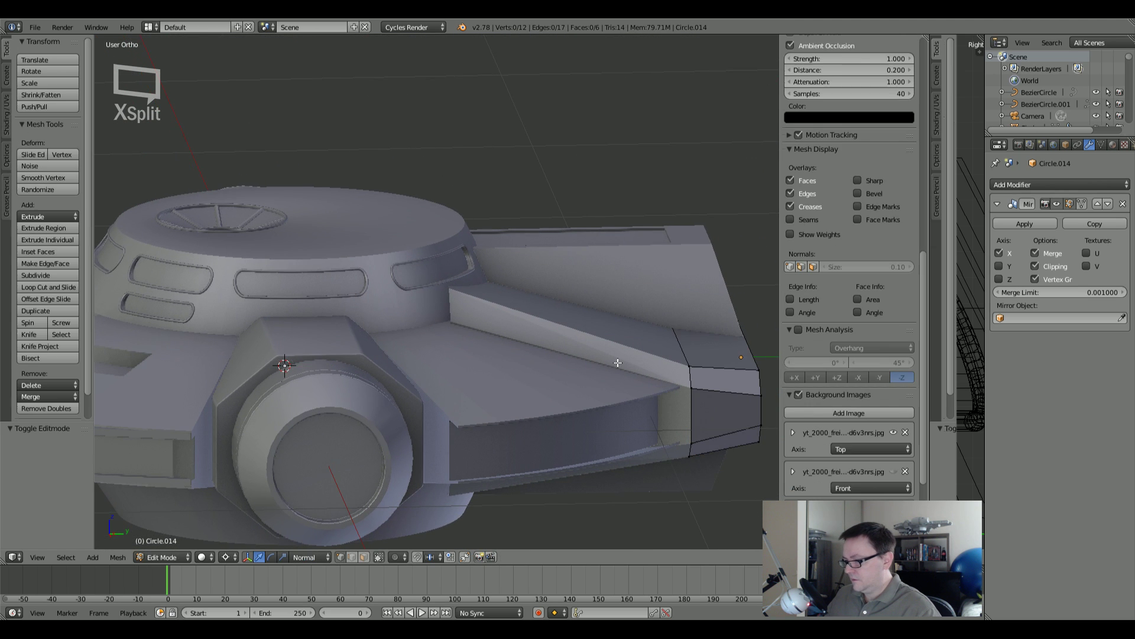
key(a)
key(Tab)
key(a)
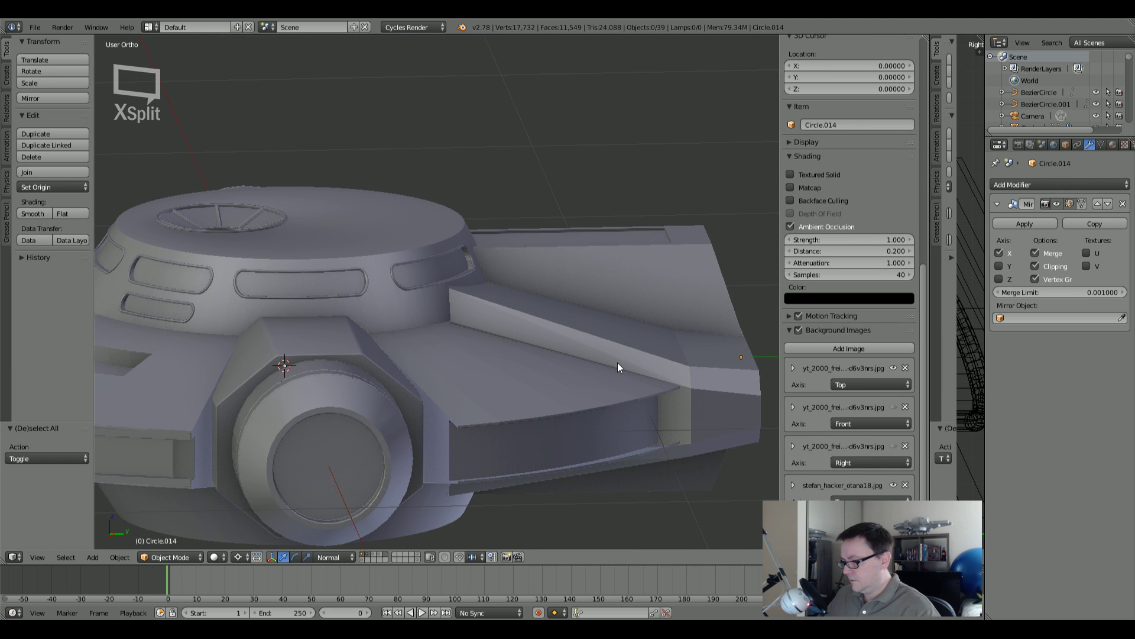
middle_drag(617, 363, 495, 369)
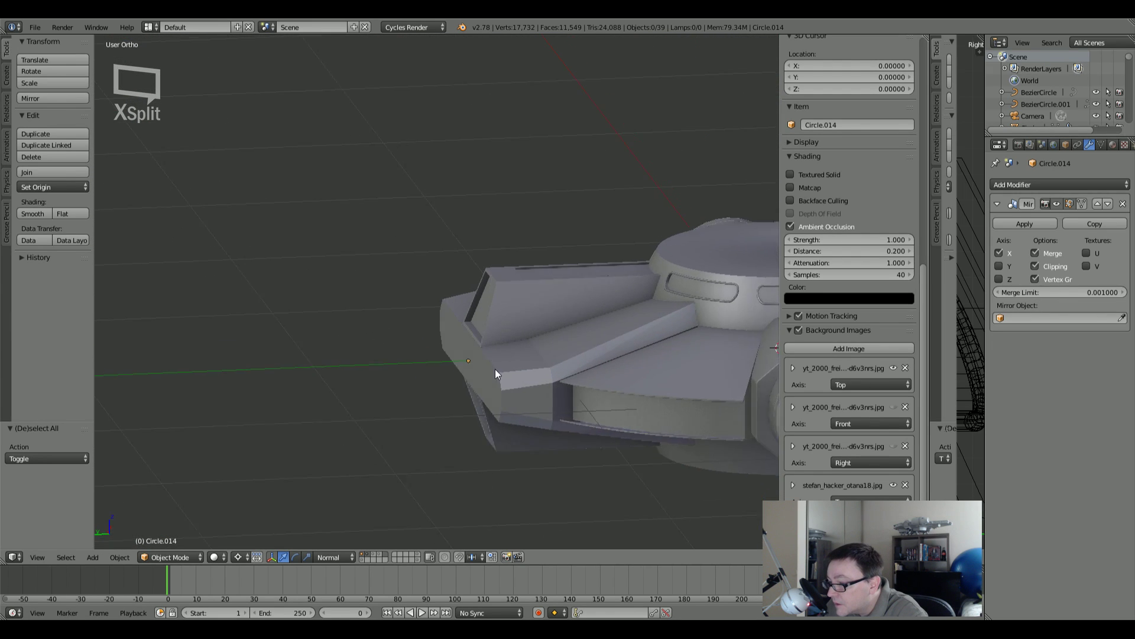
scroll(643, 370, up, 4)
scroll(644, 365, up, 3)
right_click(609, 300)
key(Tab)
key(Tab)
key(Tab)
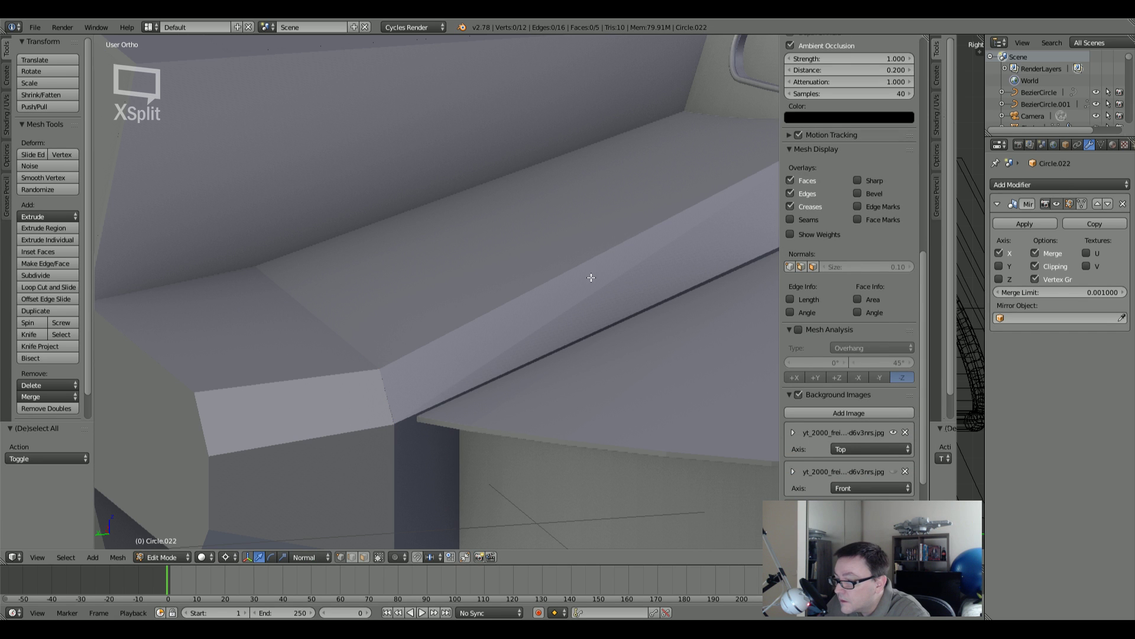
key(Tab)
right_click(590, 282)
key(Tab)
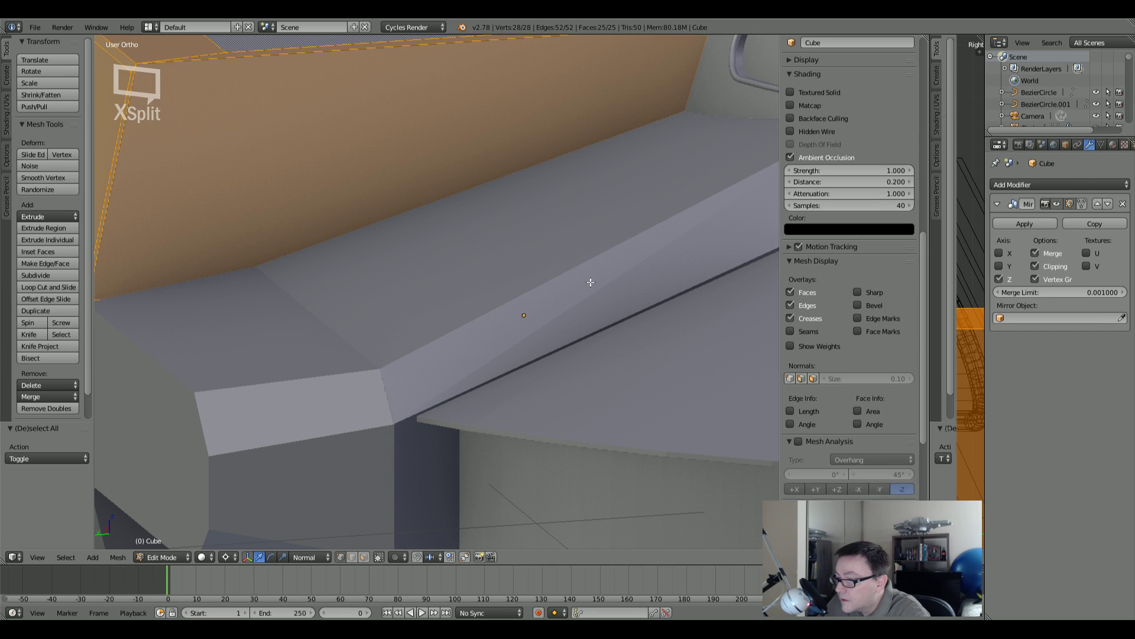
scroll(590, 282, down, 5)
key(Tab)
Step: Try moving the filler body's upper inner corner vertex beside the dome along X by about -0.04
middle_drag(436, 292, 331, 284)
right_click(328, 282)
key(Tab)
scroll(281, 332, up, 5)
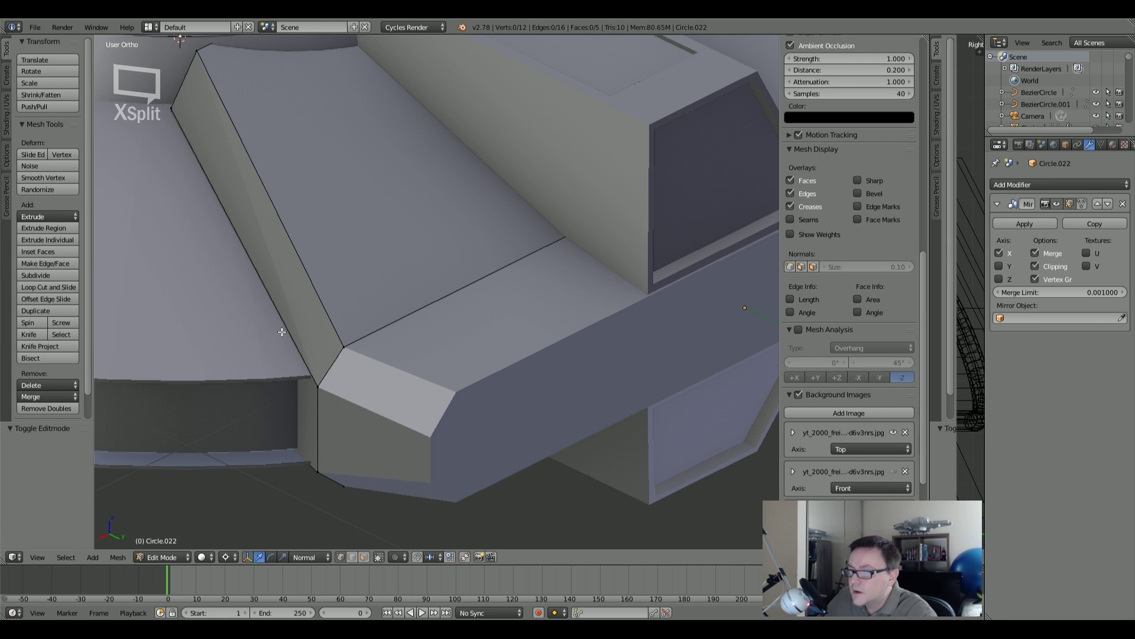
right_click(328, 327)
middle_drag(328, 327, 390, 396)
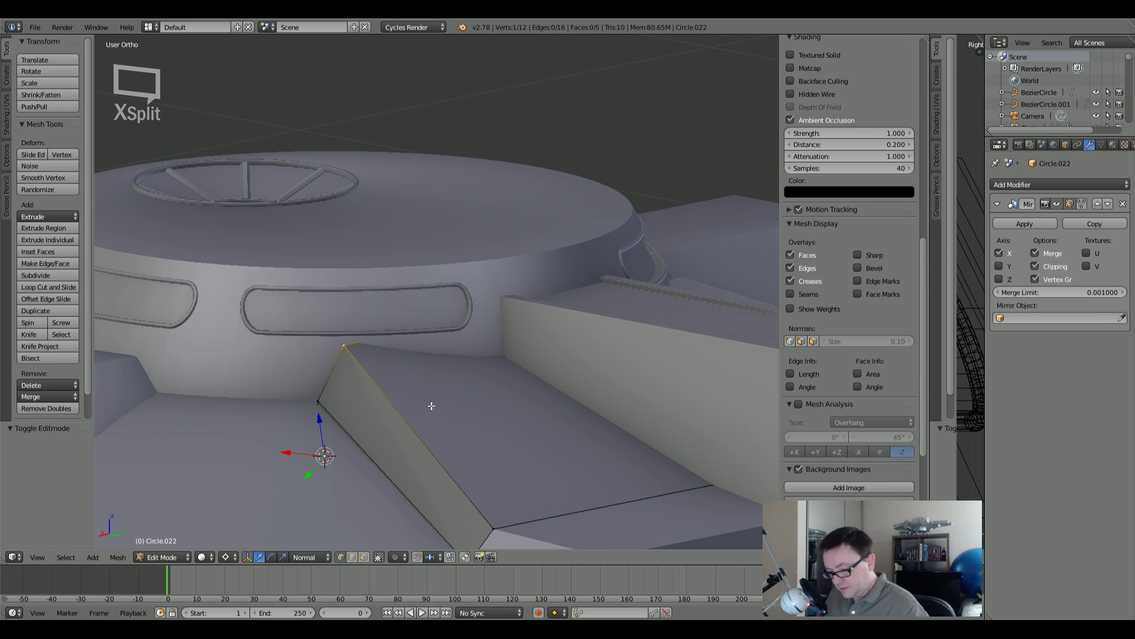
key(g)
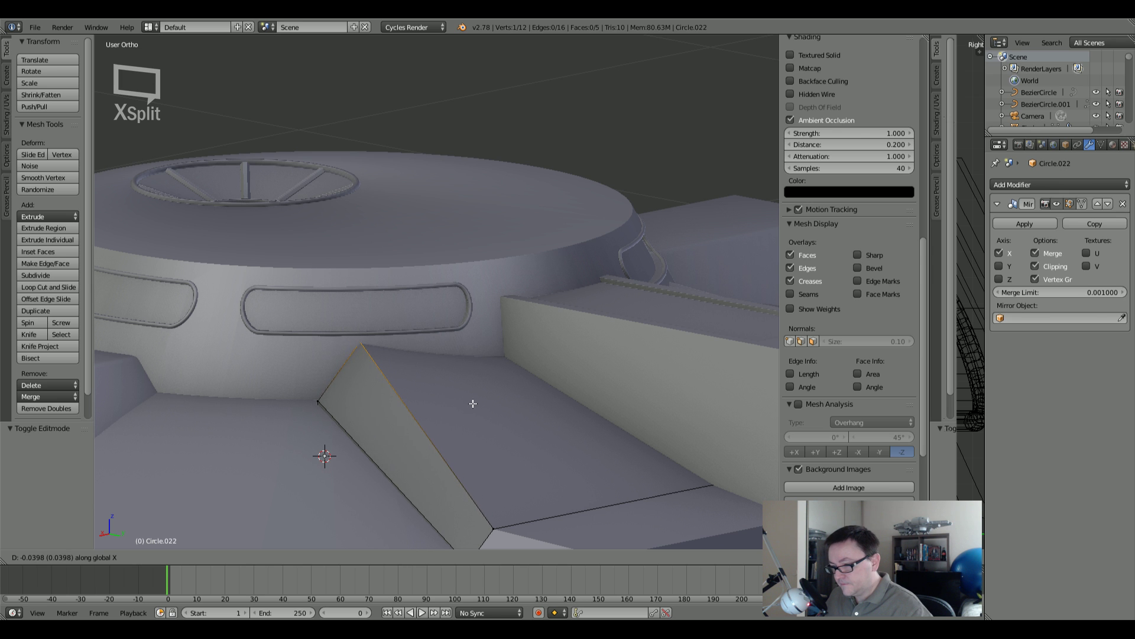
click(471, 403)
middle_drag(472, 405, 408, 388)
scroll(530, 414, down, 5)
key(a)
Step: Move the filler body's uppermost and lowermost inner corner vertices together by -0.022 along X
scroll(471, 447, up, 7)
right_click(467, 449)
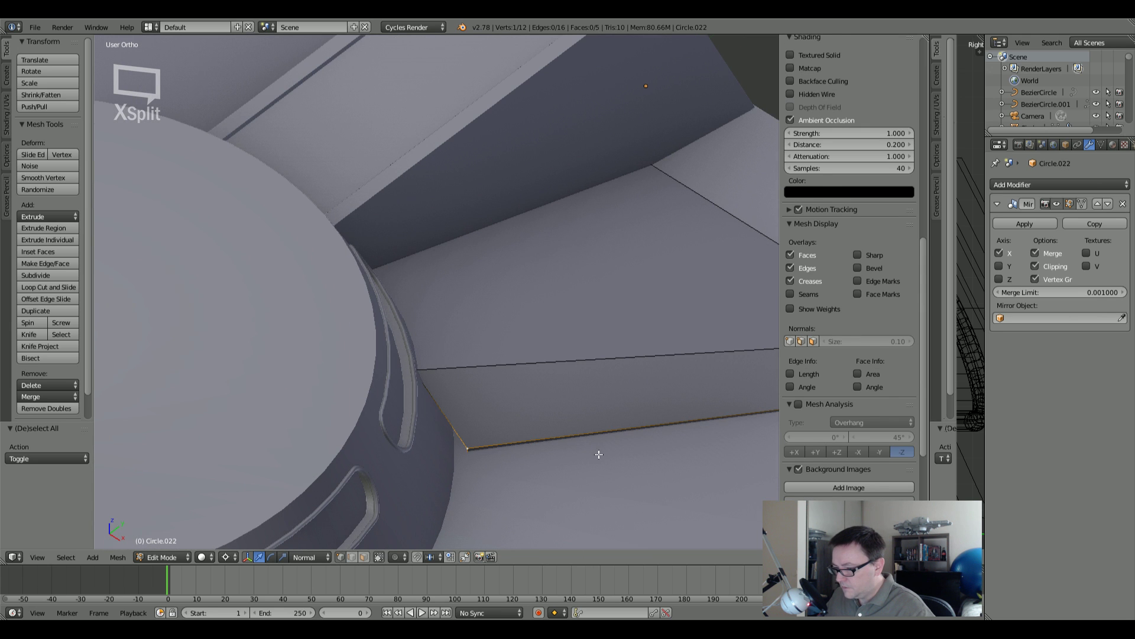
scroll(598, 454, down, 3)
key(z)
scroll(503, 483, down, 3)
mouse_move(503, 483)
shift+middle_down()
mouse_move(482, 447)
mouse_move(475, 512)
mouse_move(419, 519)
mouse_move(476, 499)
mouse_move(524, 464)
mouse_move(538, 474)
mouse_move(463, 494)
mouse_move(487, 497)
mouse_move(471, 405)
mouse_move(456, 431)
mouse_move(332, 344)
mouse_move(354, 391)
shift+middle_up()
key(z)
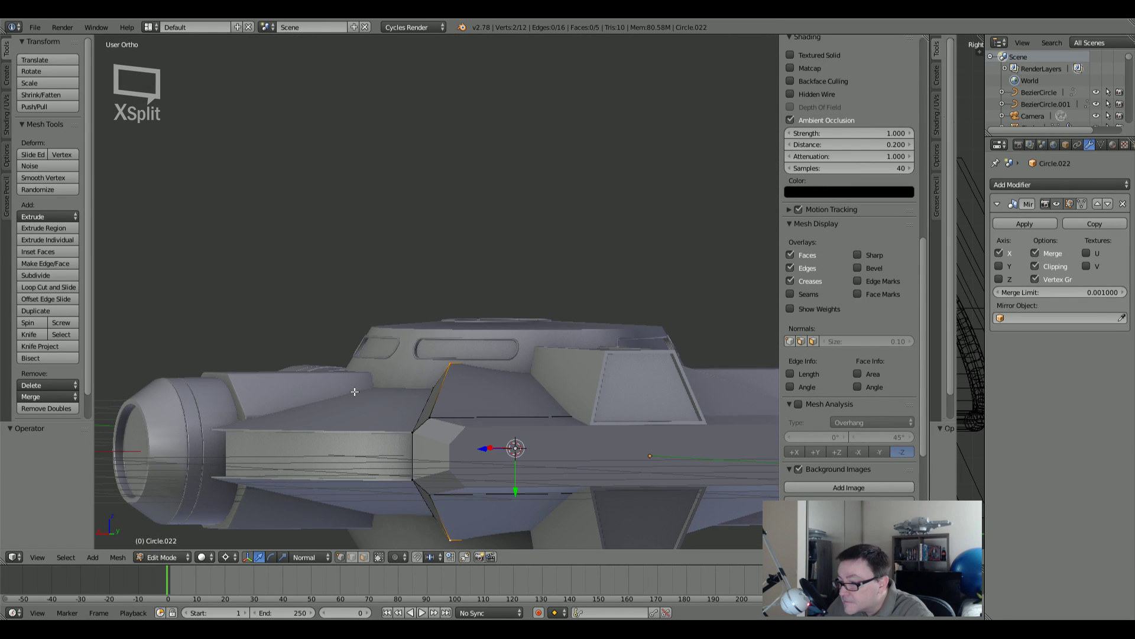
scroll(414, 382, up, 3)
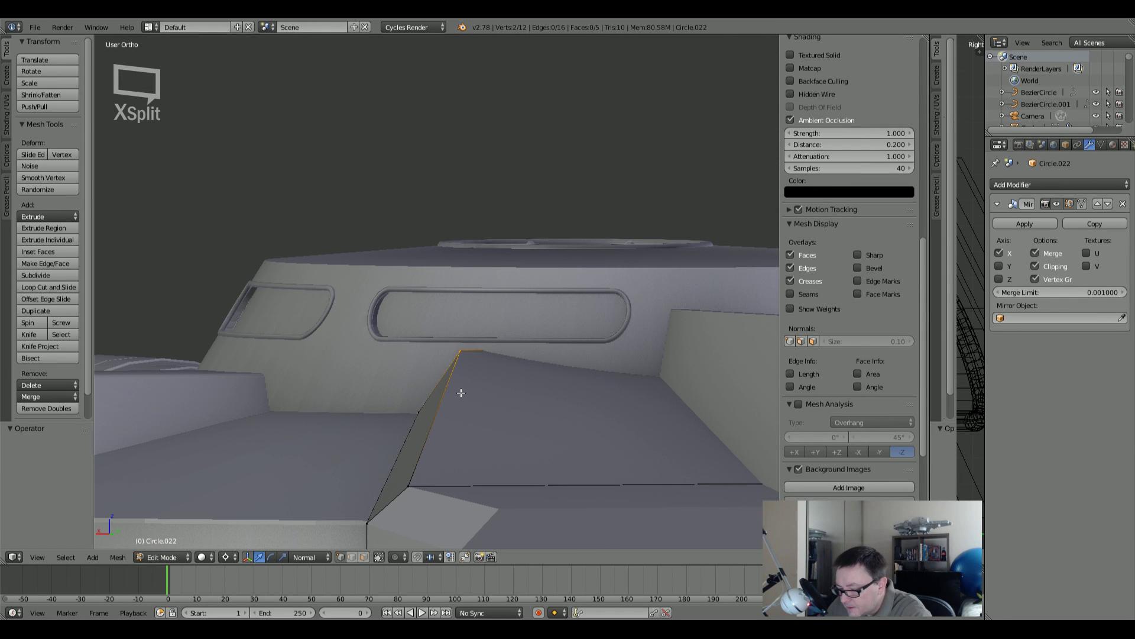
key(g)
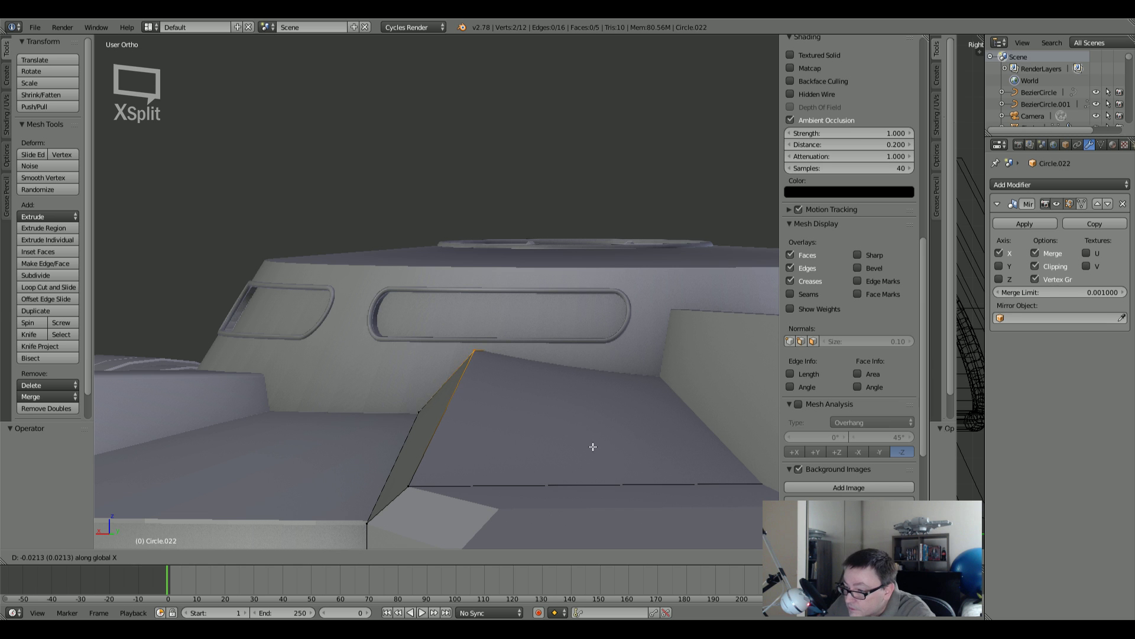
click(597, 451)
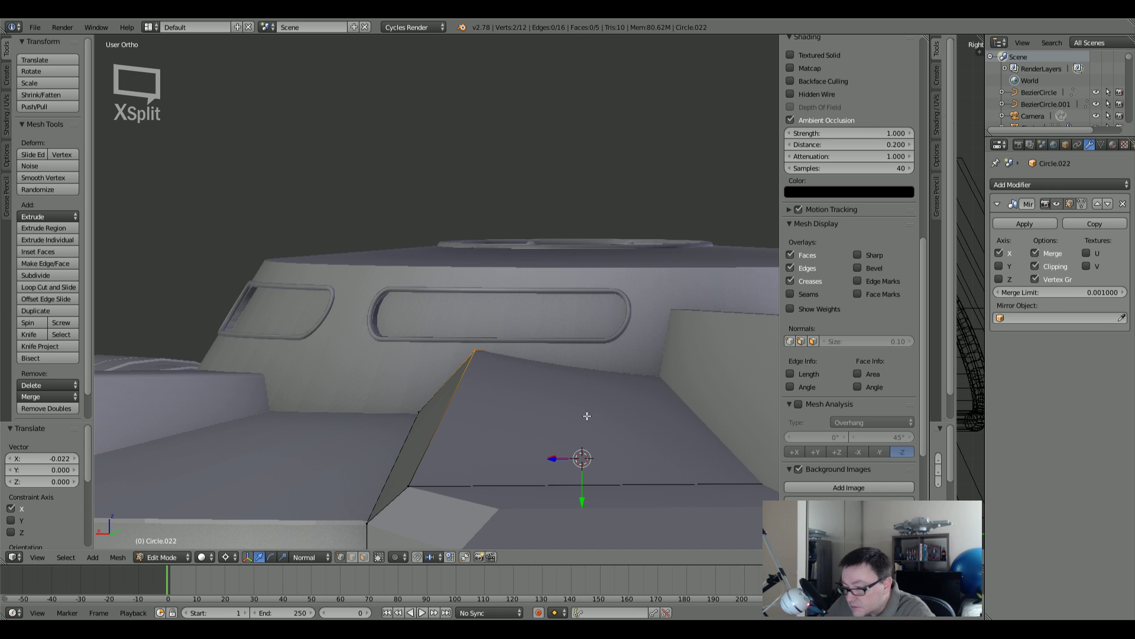
Step: Examine the whole filler body with its geometry selected, comparing shaded and wireframe display from several angles
scroll(548, 410, down, 8)
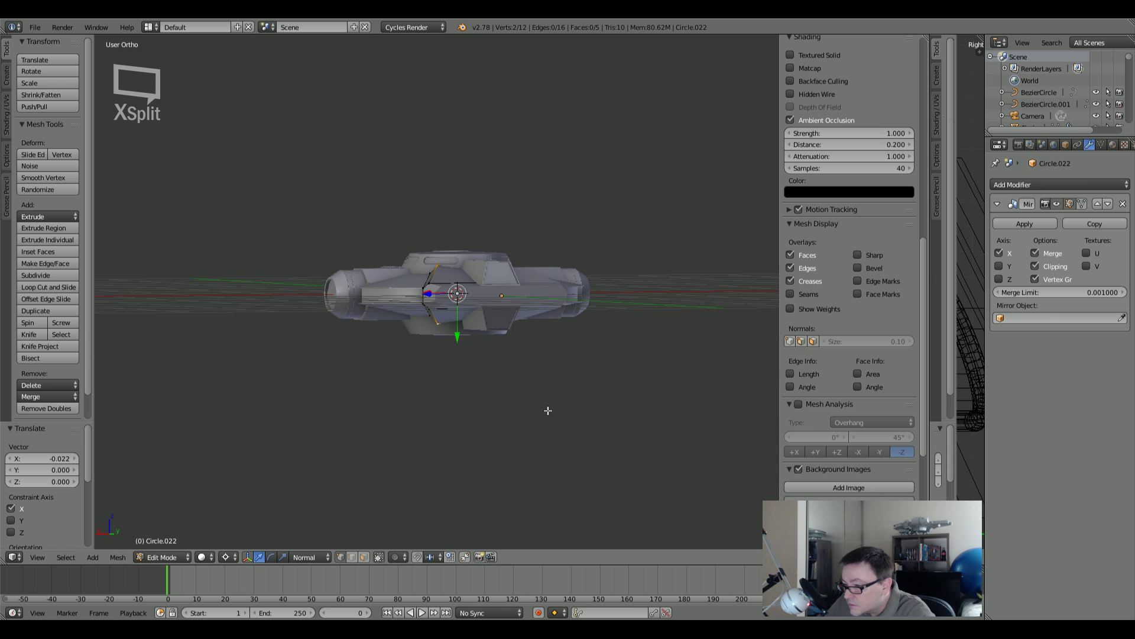
scroll(495, 331, up, 8)
key(Tab)
middle_drag(445, 329, 495, 368)
key(Tab)
key(z)
key(a)
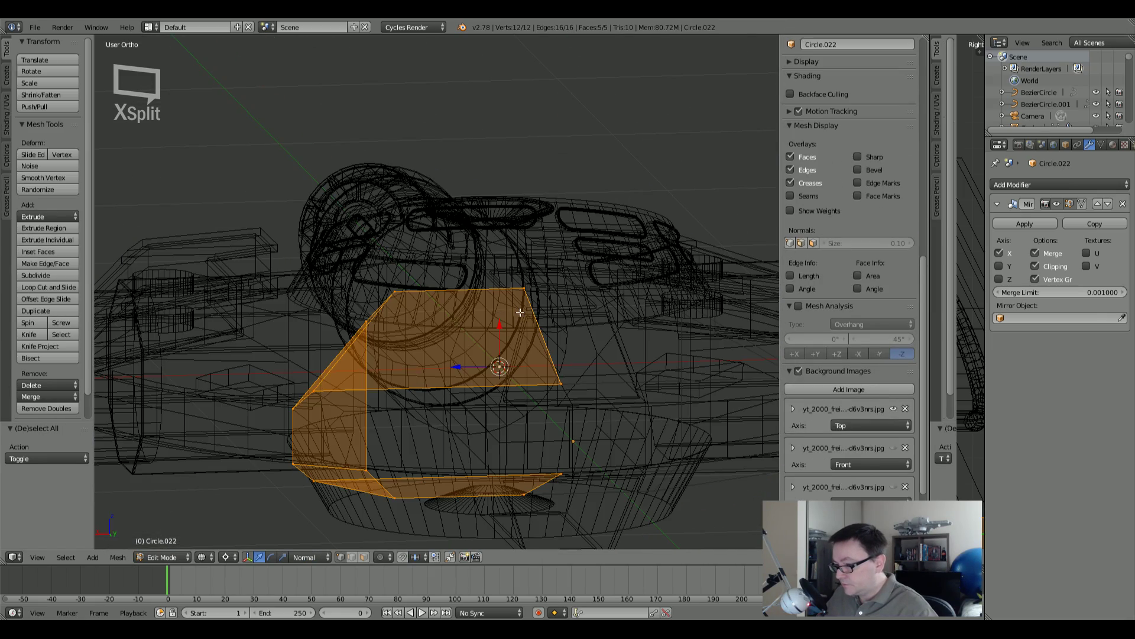
mouse_move(530, 303)
middle_down()
mouse_move(675, 307)
mouse_move(621, 359)
mouse_move(646, 355)
mouse_move(545, 385)
mouse_move(507, 381)
mouse_move(530, 382)
mouse_move(517, 382)
middle_up()
key(z)
key(z)
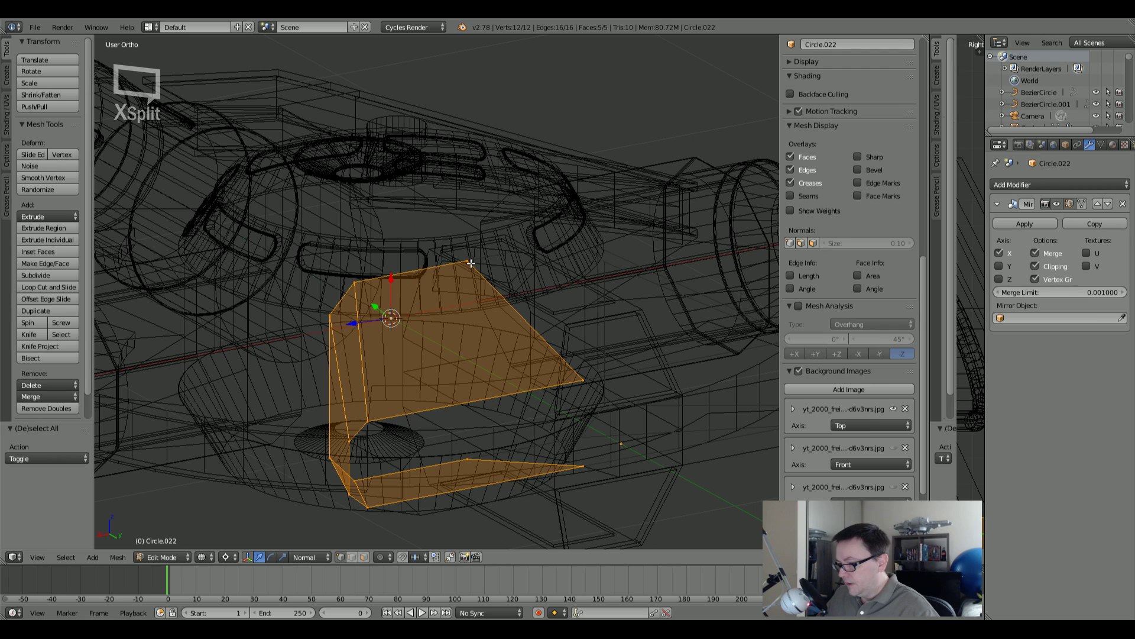
key(z)
middle_drag(477, 272, 499, 394)
scroll(499, 394, up, 8)
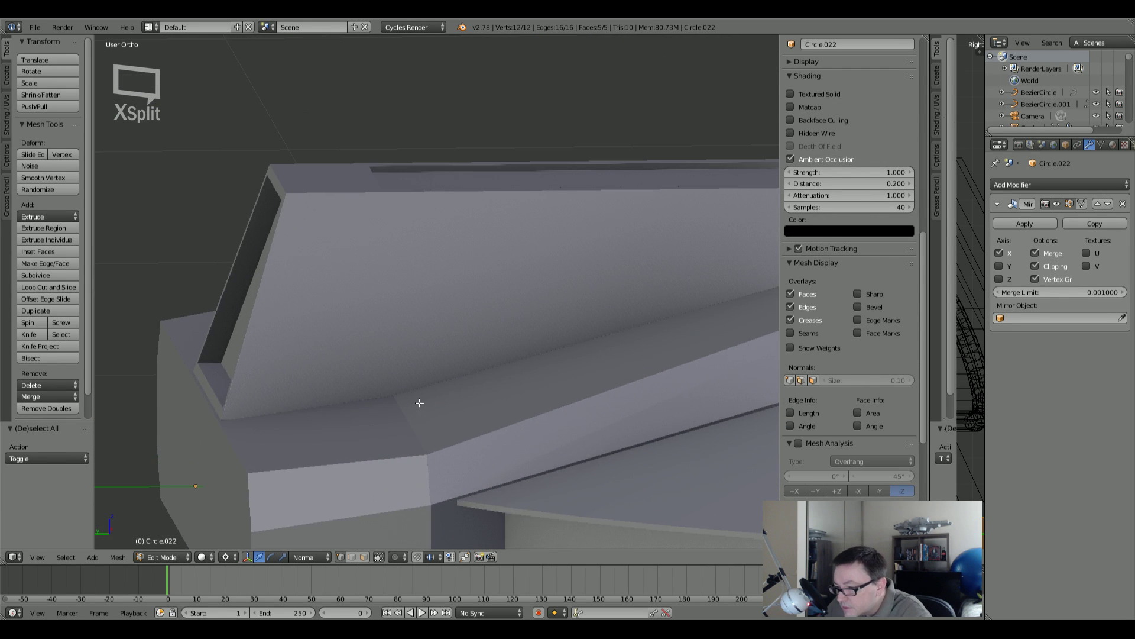
key(z)
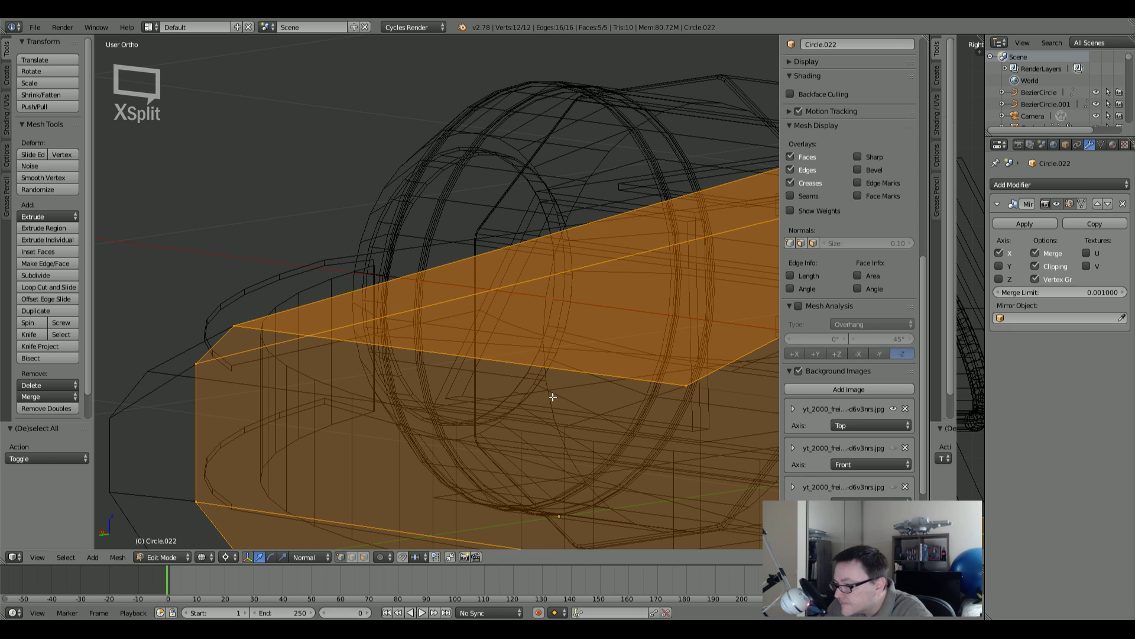
Step: Examine the end bar's full geometry and the octagonal engine housing from several angles in wireframe and shaded display
key(Tab)
scroll(552, 397, down, 5)
right_click(452, 393)
key(Tab)
key(a)
middle_drag(452, 393, 452, 385)
scroll(390, 367, up, 4)
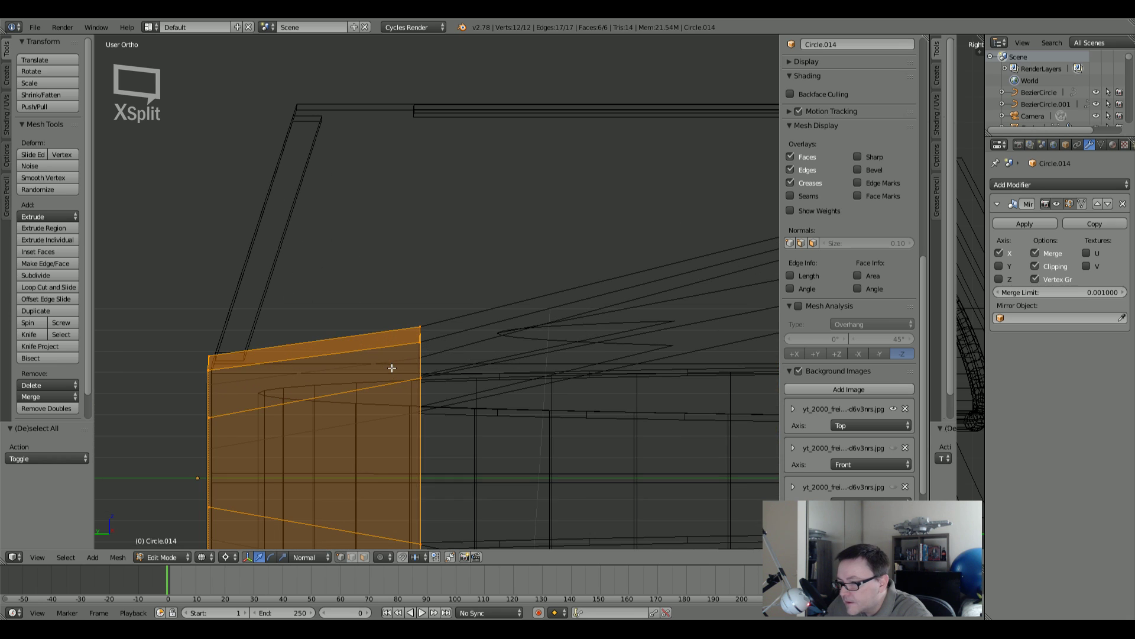
middle_drag(407, 349, 492, 379)
key(Tab)
right_click(453, 286)
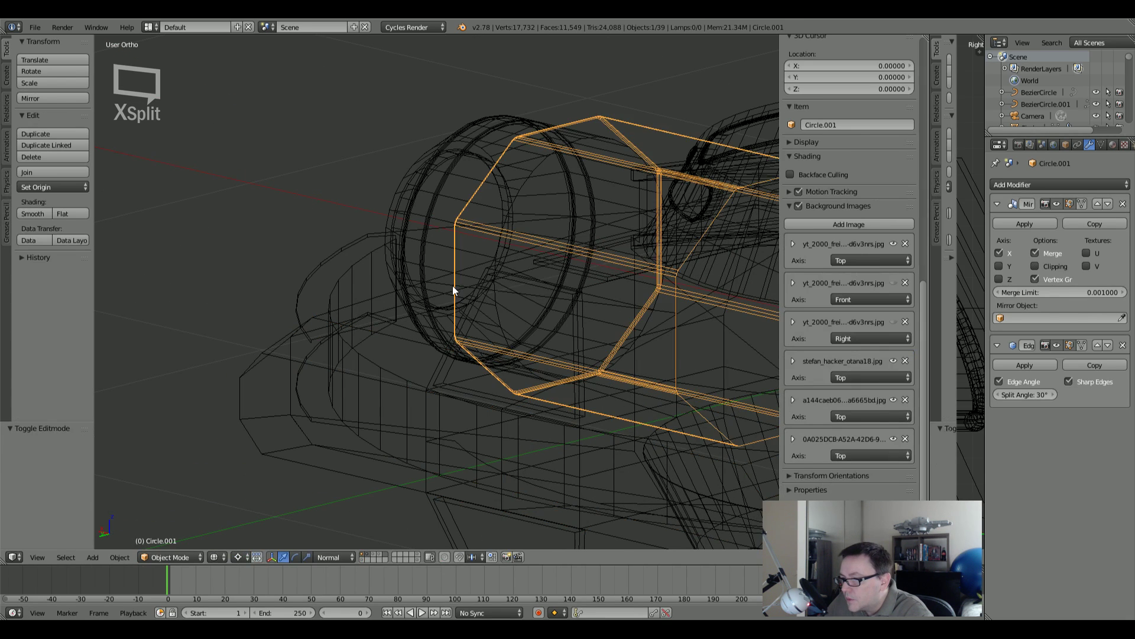
key(Tab)
mouse_move(452, 286)
middle_down()
mouse_move(567, 359)
mouse_move(573, 335)
middle_up()
key(z)
key(Tab)
Step: Try moving the filler body's upper centreline vertex beside the dome by 0.038 along Z
right_click(678, 300)
key(Tab)
shift+middle_drag(729, 301, 431, 312)
key(z)
key(z)
mouse_move(583, 190)
middle_down()
mouse_move(596, 236)
mouse_move(573, 195)
mouse_move(556, 202)
mouse_move(582, 211)
middle_up()
key(ctrl+KP_1)
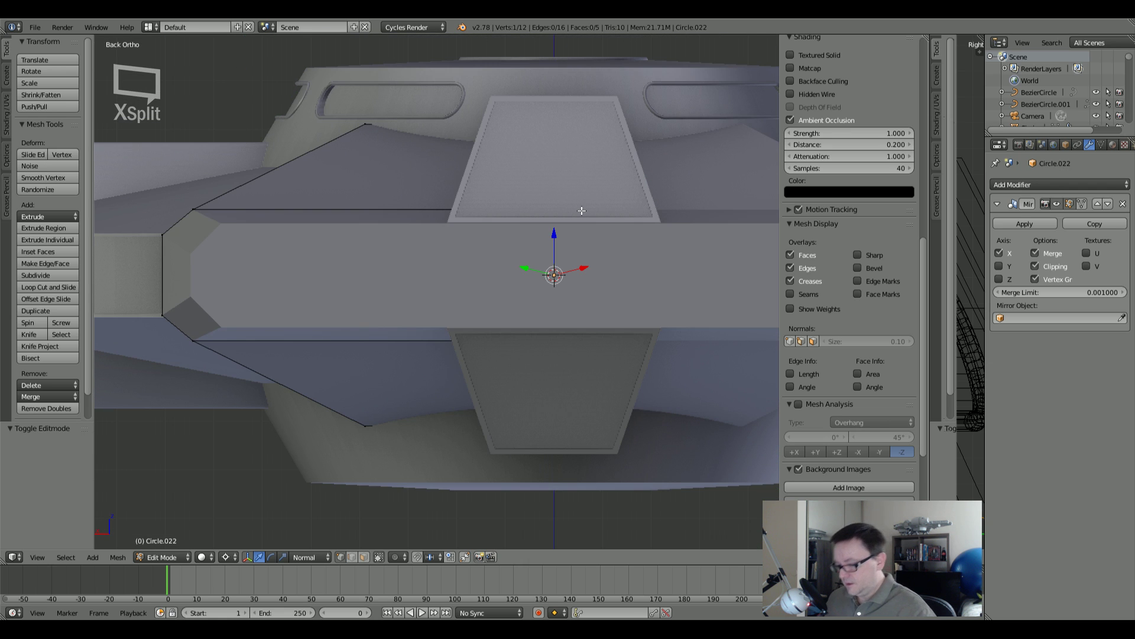
key(g)
key(z)
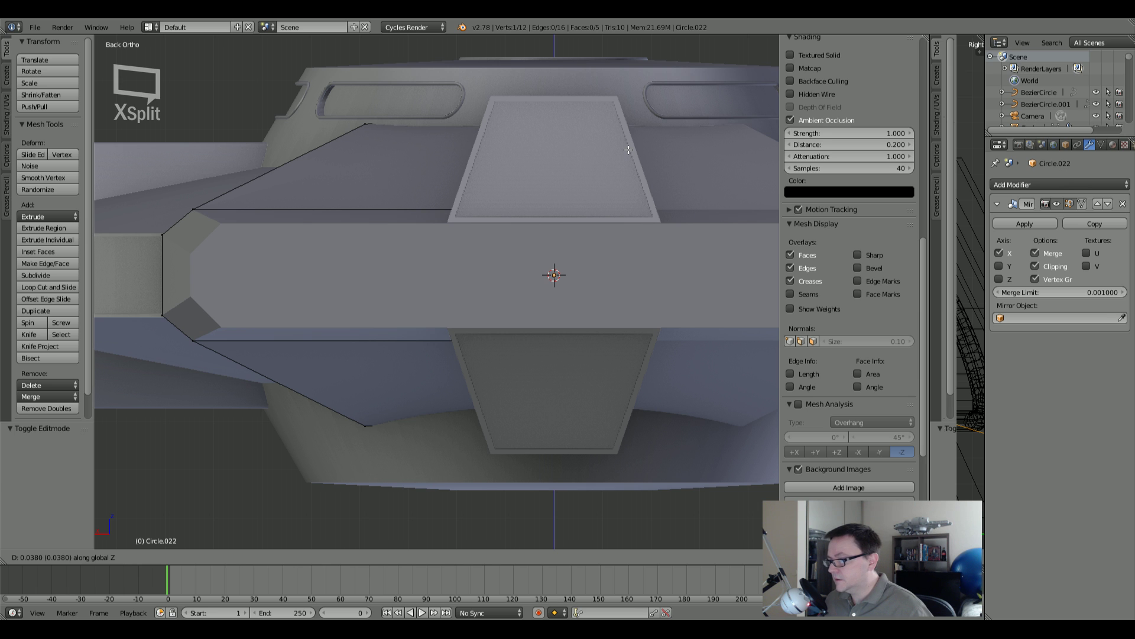
click(628, 150)
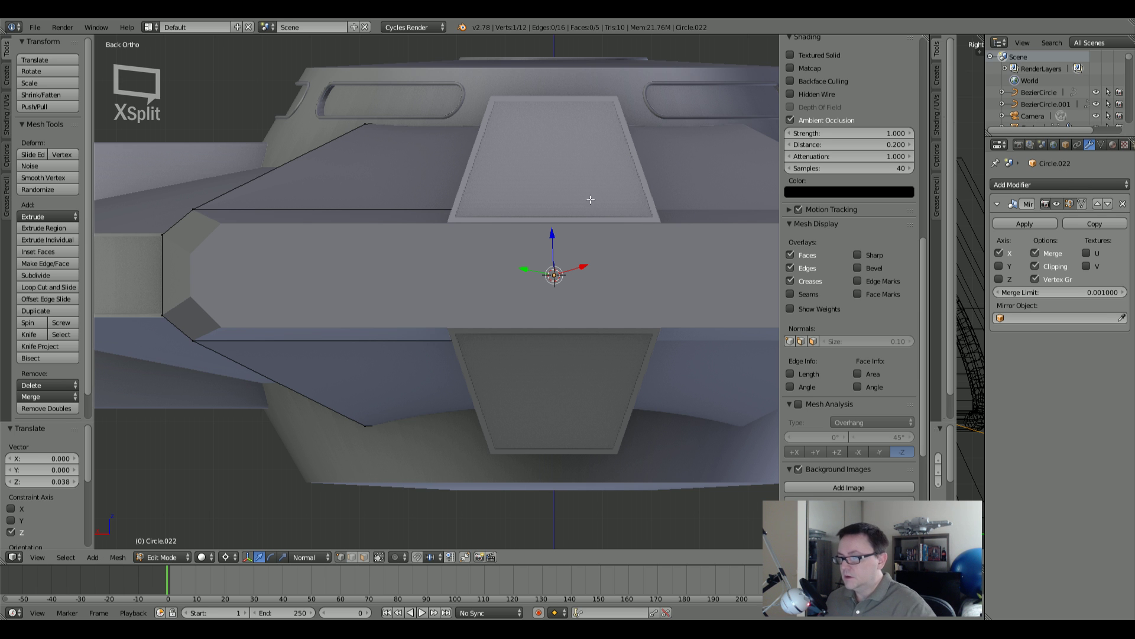
mouse_move(347, 177)
middle_down()
mouse_move(464, 195)
mouse_move(185, 190)
mouse_move(456, 213)
mouse_move(436, 197)
mouse_move(330, 190)
mouse_move(438, 221)
mouse_move(319, 215)
mouse_move(445, 215)
mouse_move(322, 213)
middle_up()
key(z)
key(a)
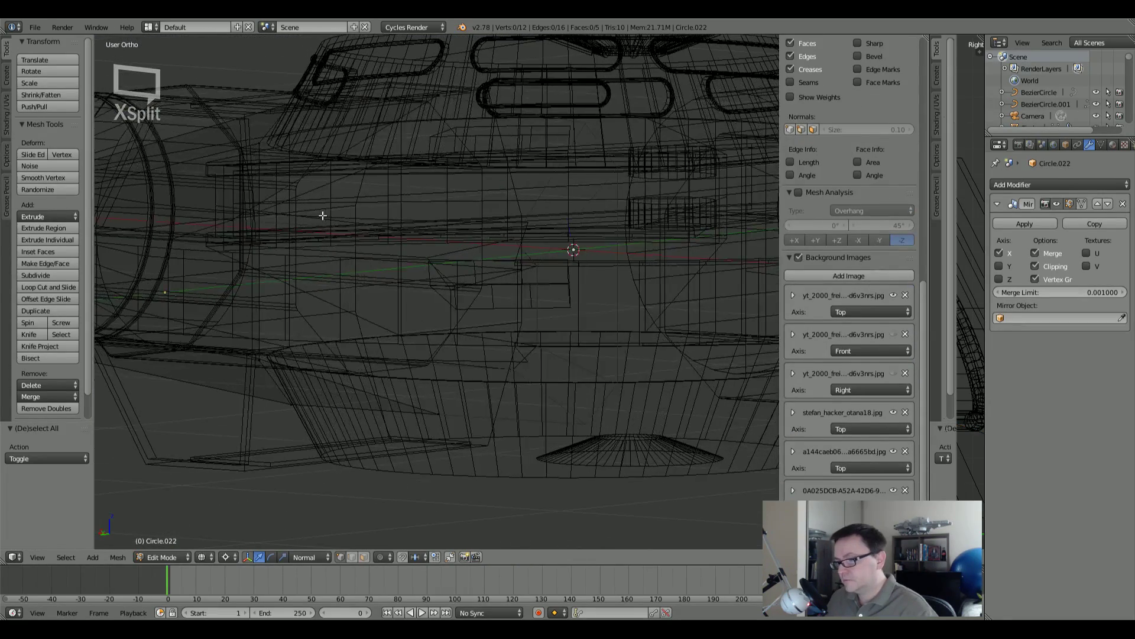
key(ctrl+z)
Step: Scale the filler body's upper and lower centreline vertices beside the dome together by 1.136 along Z
shift+right_click(439, 418)
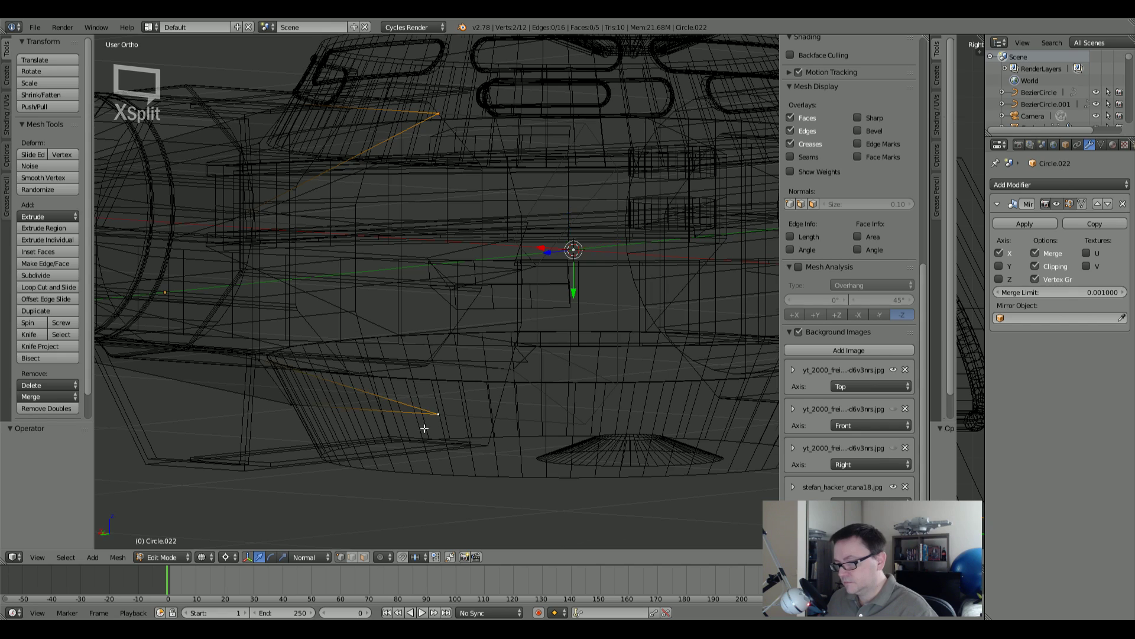
key(ctrl+KP_1)
key(z)
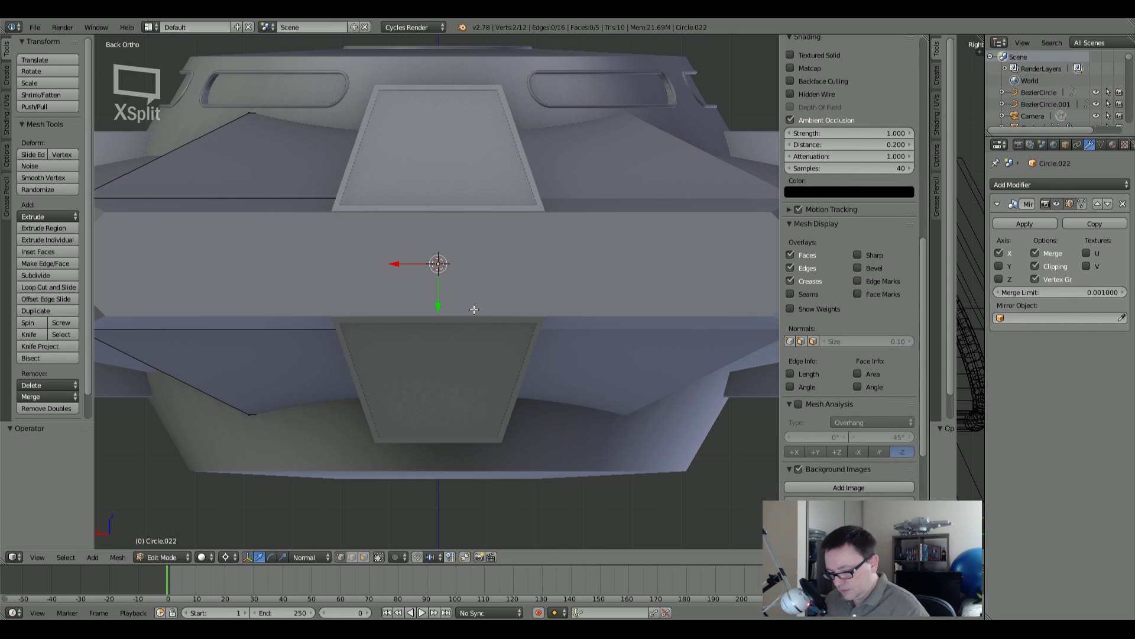
key(s)
key(z)
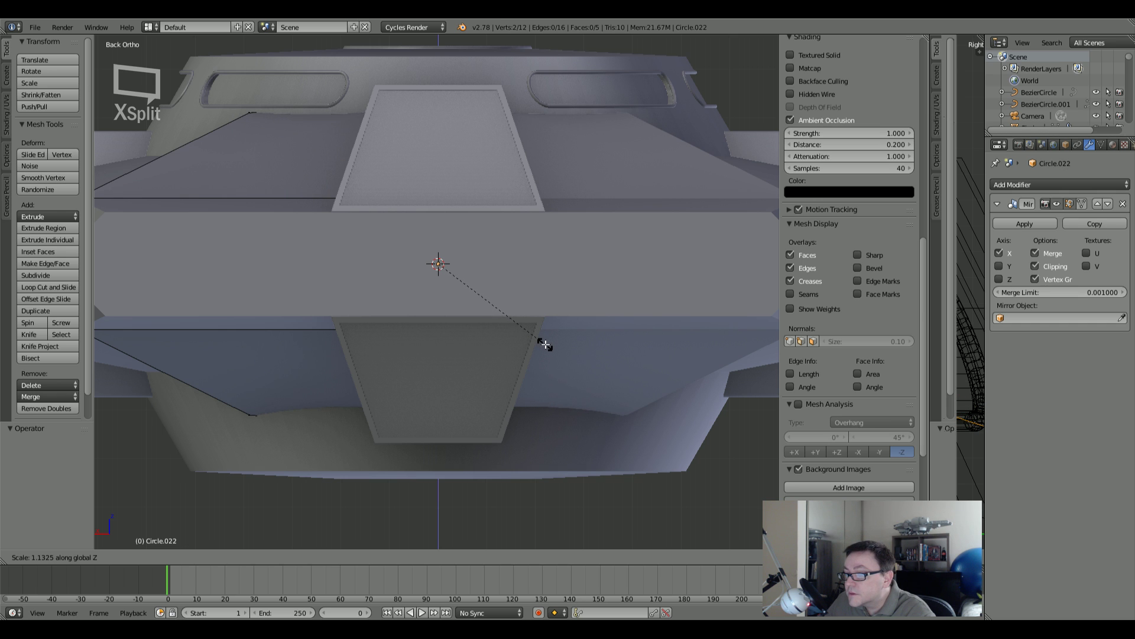
click(547, 349)
Step: Inspect the reshaped filler body's fit against the dome, side plates and end bar from several sides
scroll(436, 269, down, 5)
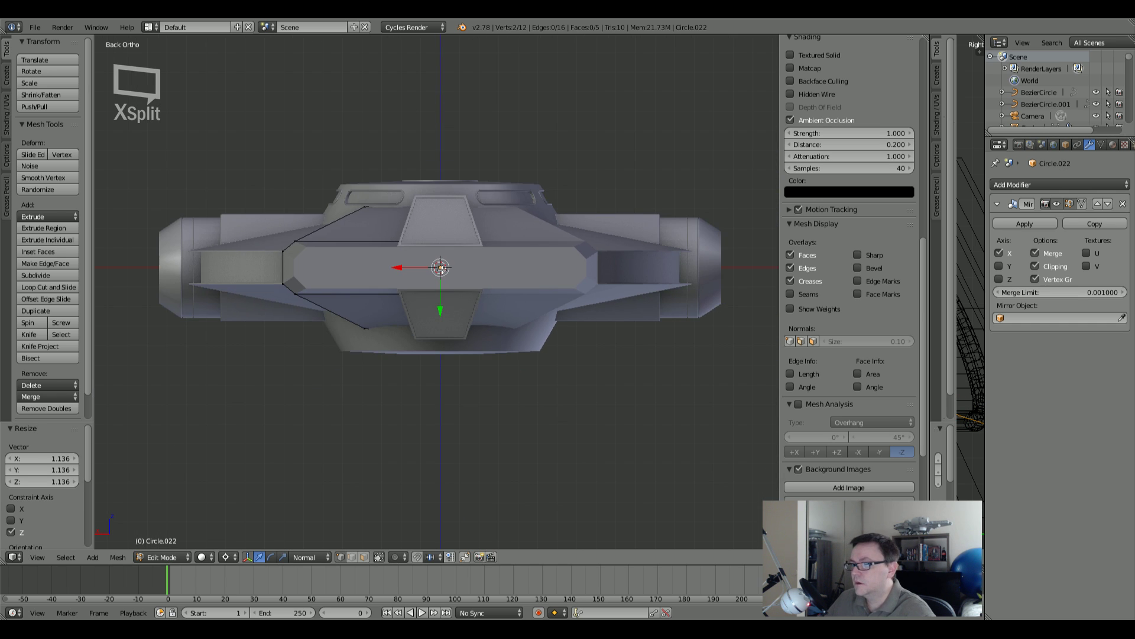
middle_drag(436, 269, 440, 311)
key(Tab)
key(a)
scroll(478, 284, up, 3)
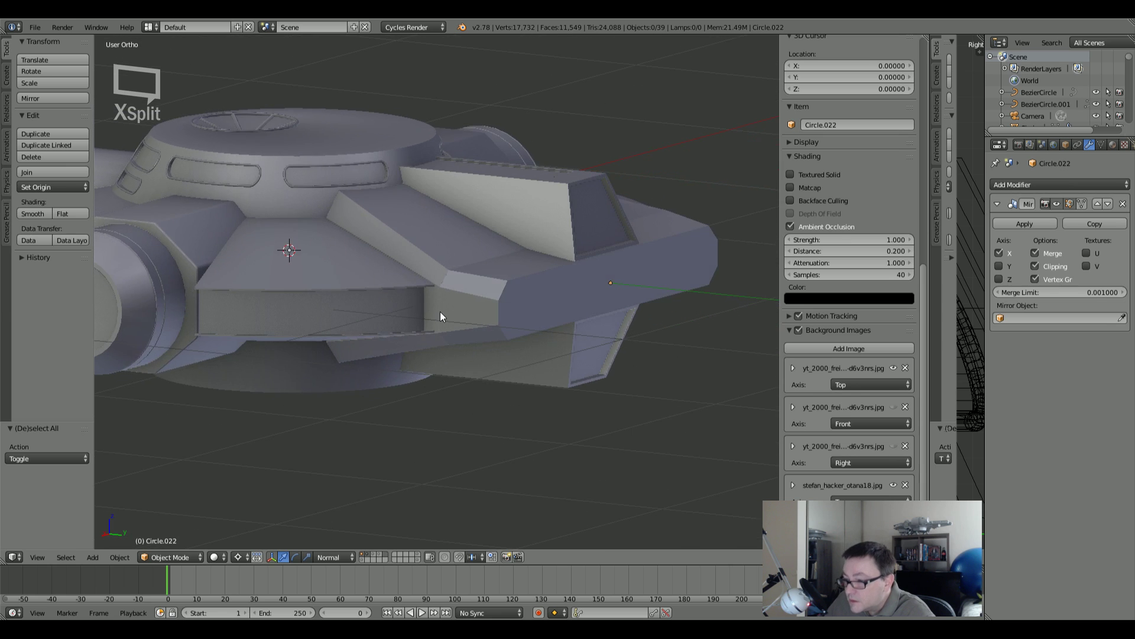
scroll(426, 317, up, 4)
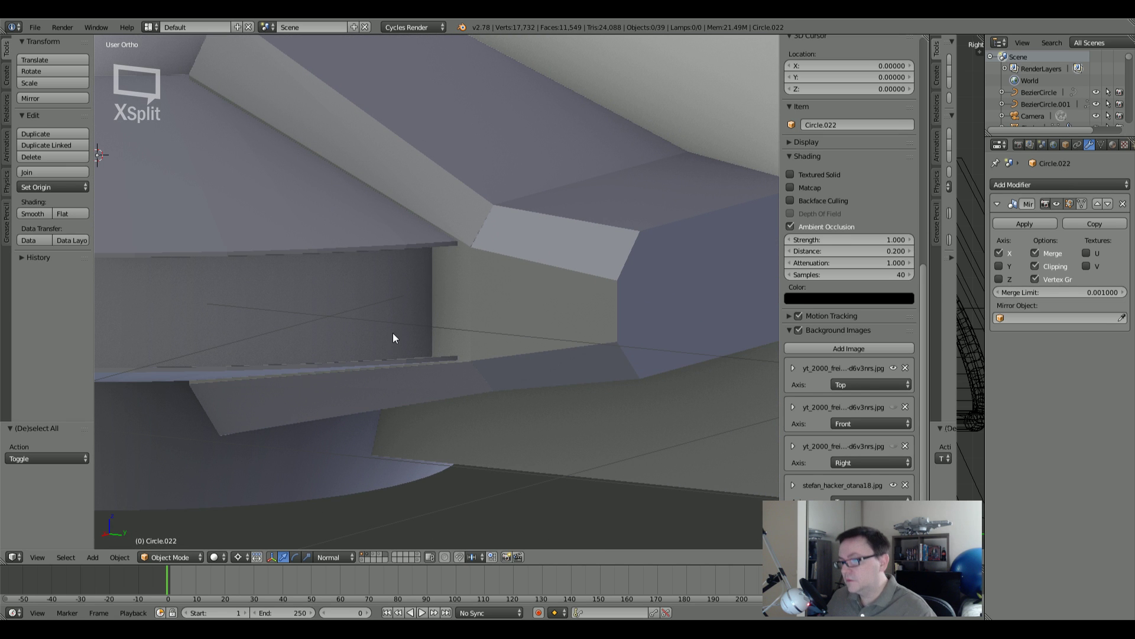
middle_drag(444, 287, 409, 286)
scroll(489, 298, down, 5)
right_click(304, 190)
key(Tab)
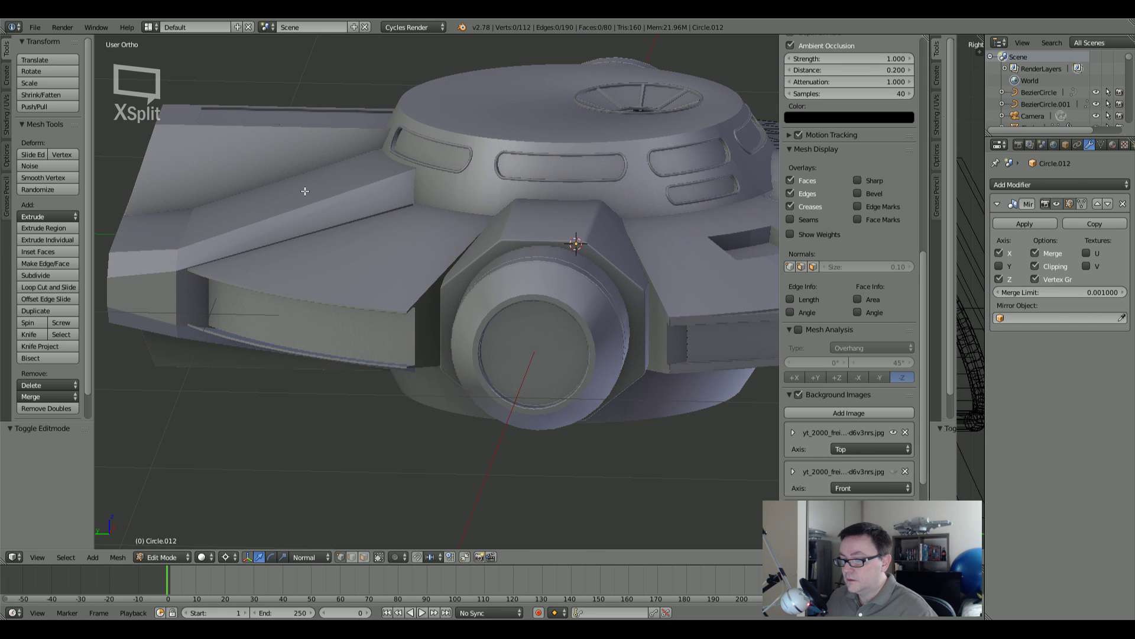
key(Tab)
Step: Recalculate the normals of the filler body's entire mesh
right_click(330, 211)
middle_drag(248, 204, 406, 220)
key(Tab)
key(a)
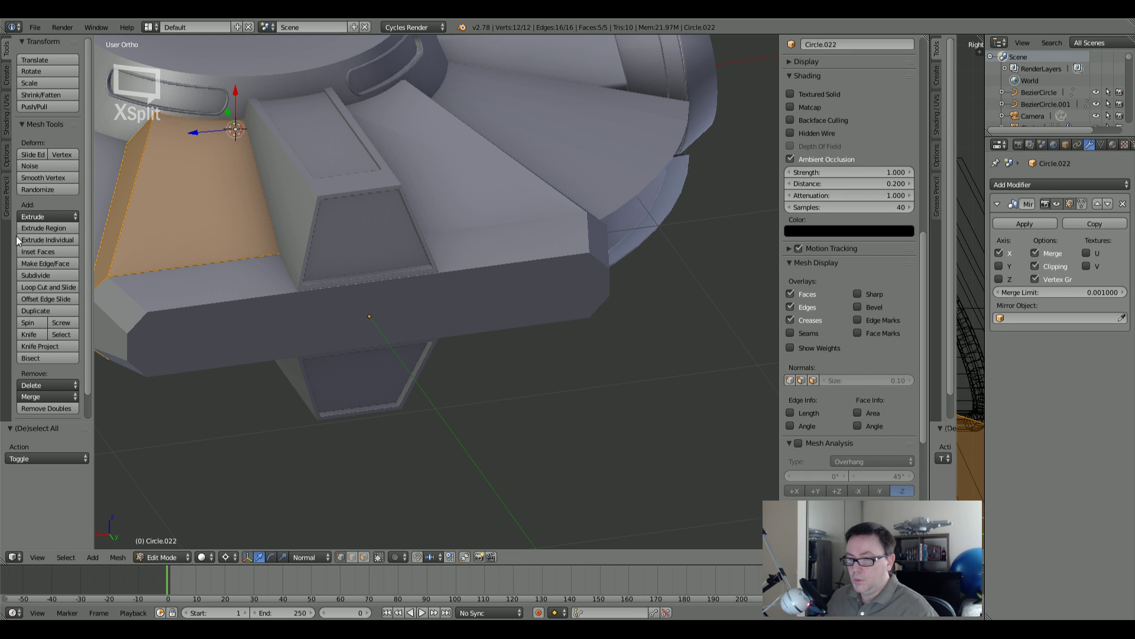
click(5, 109)
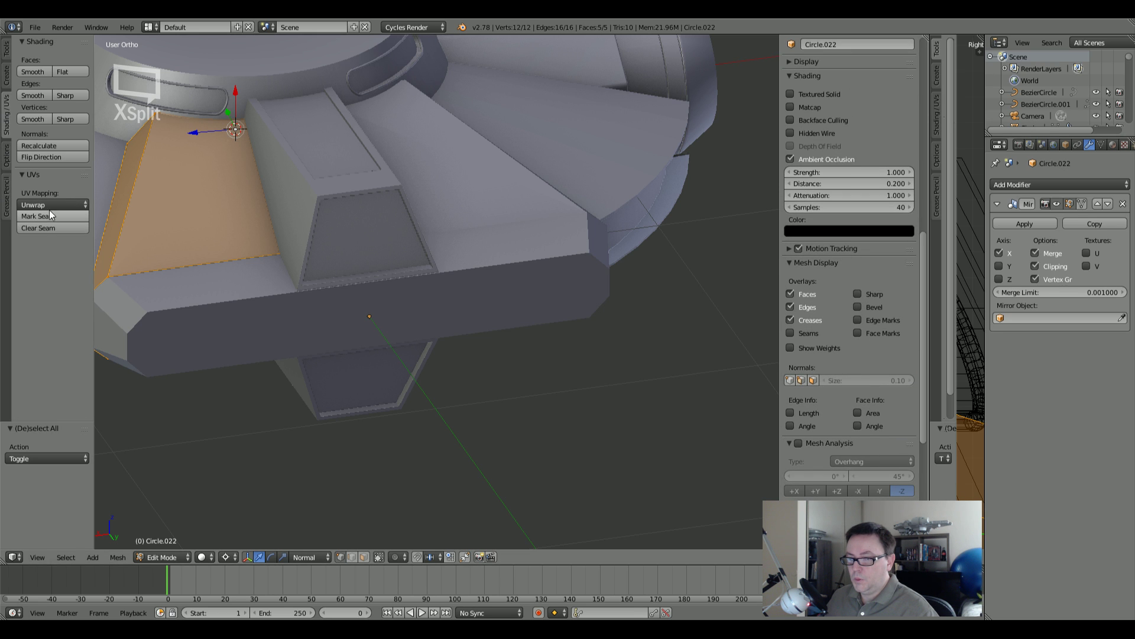
click(36, 145)
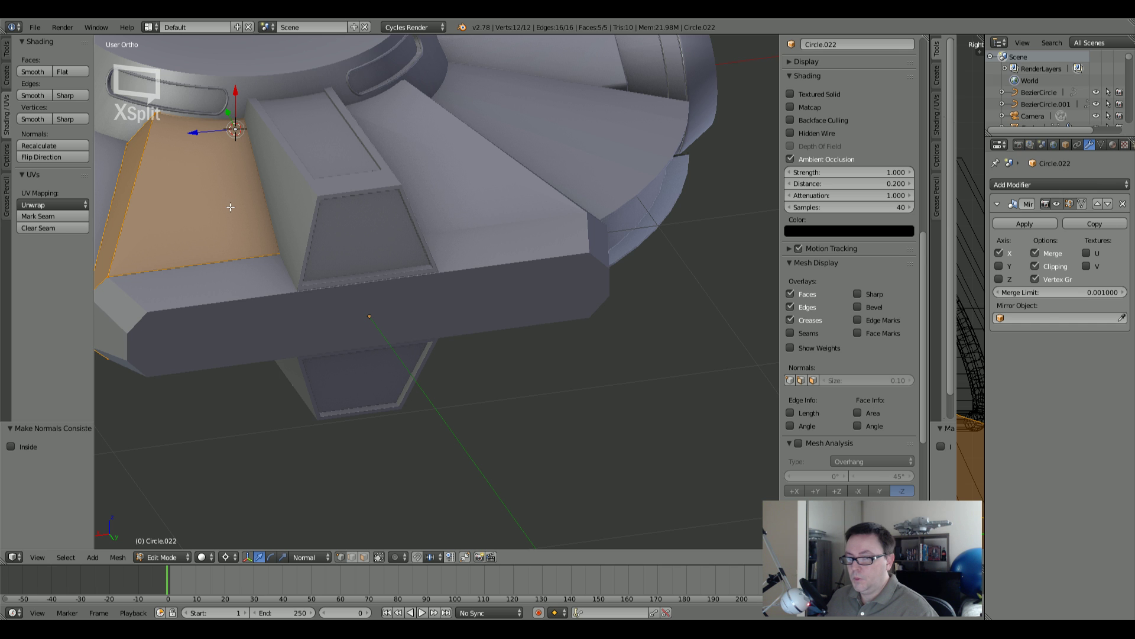
key(a)
key(Tab)
key(a)
Step: Try insetting all faces of the end bar by about 0.018
shift+middle_drag(251, 253, 446, 257)
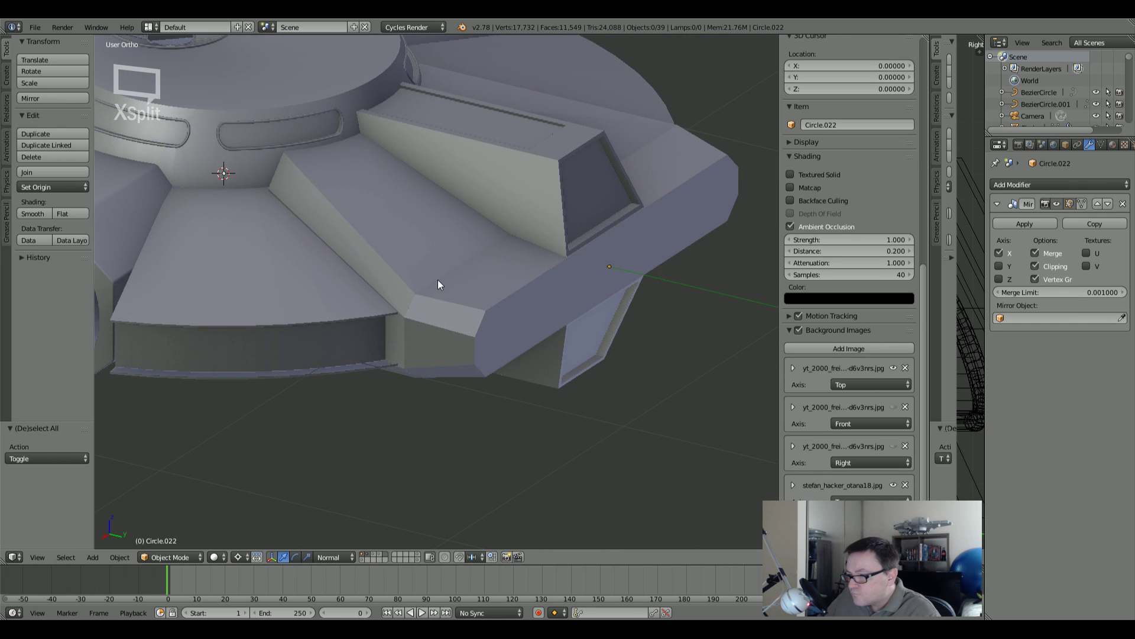
key(Tab)
key(Tab)
right_click(503, 308)
middle_drag(550, 323, 471, 327)
key(Tab)
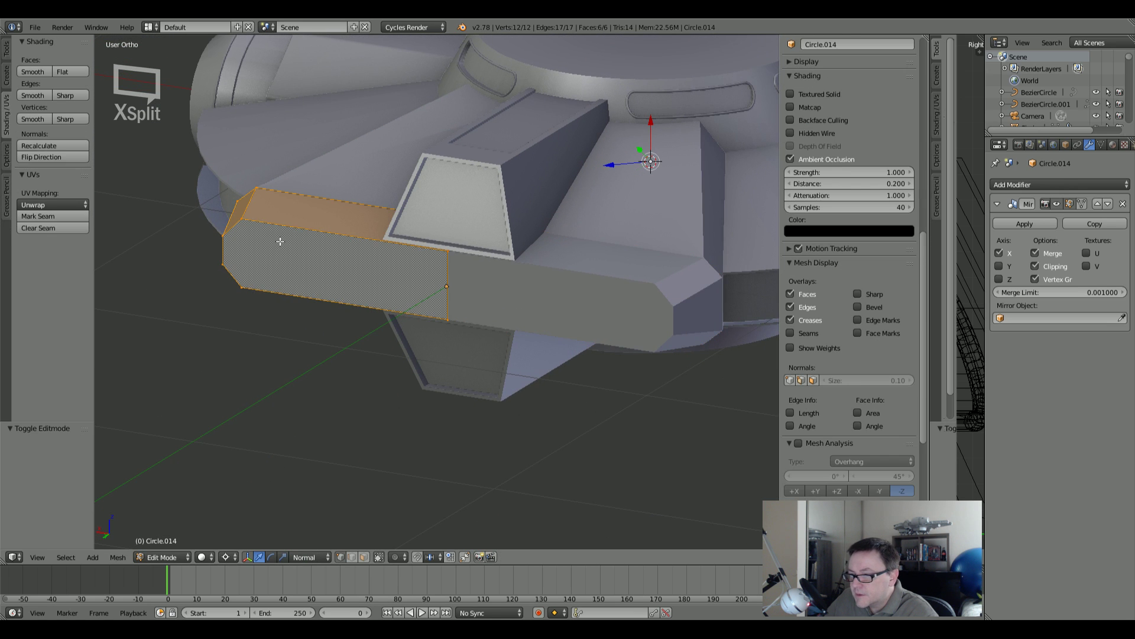
scroll(282, 266, up, 3)
middle_drag(334, 273, 352, 293)
key(i)
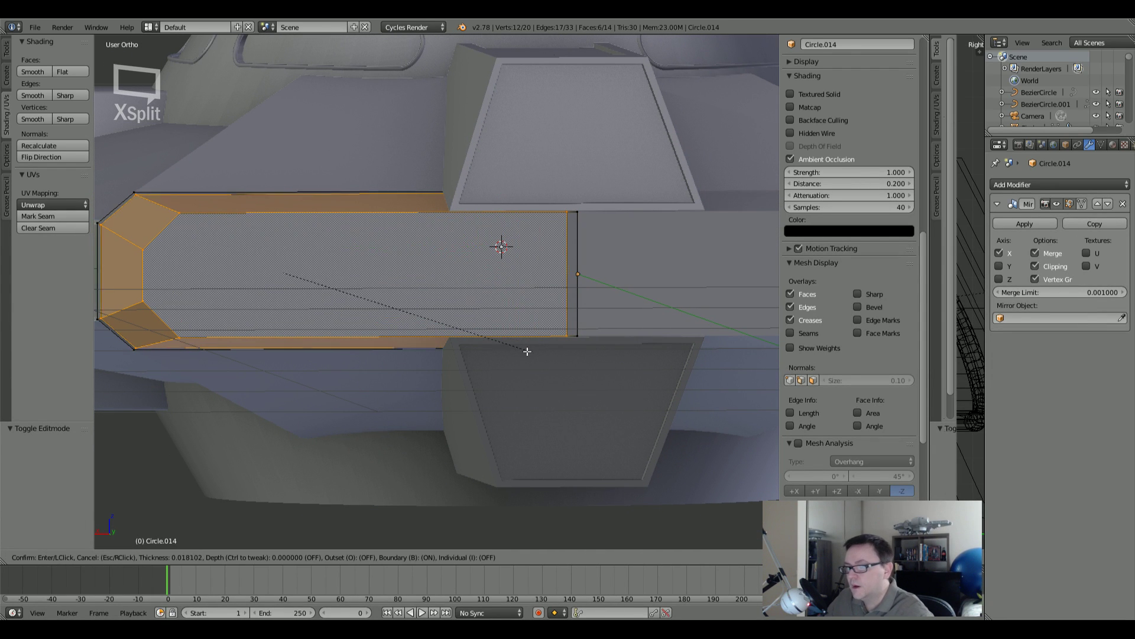
right_click(529, 354)
Step: Select the four corner edges along the end bar's angled end plus its outer face outline, excluding the centreline edge
key(a)
scroll(530, 353, down, 3)
middle_drag(550, 279, 516, 328)
scroll(334, 324, up, 5)
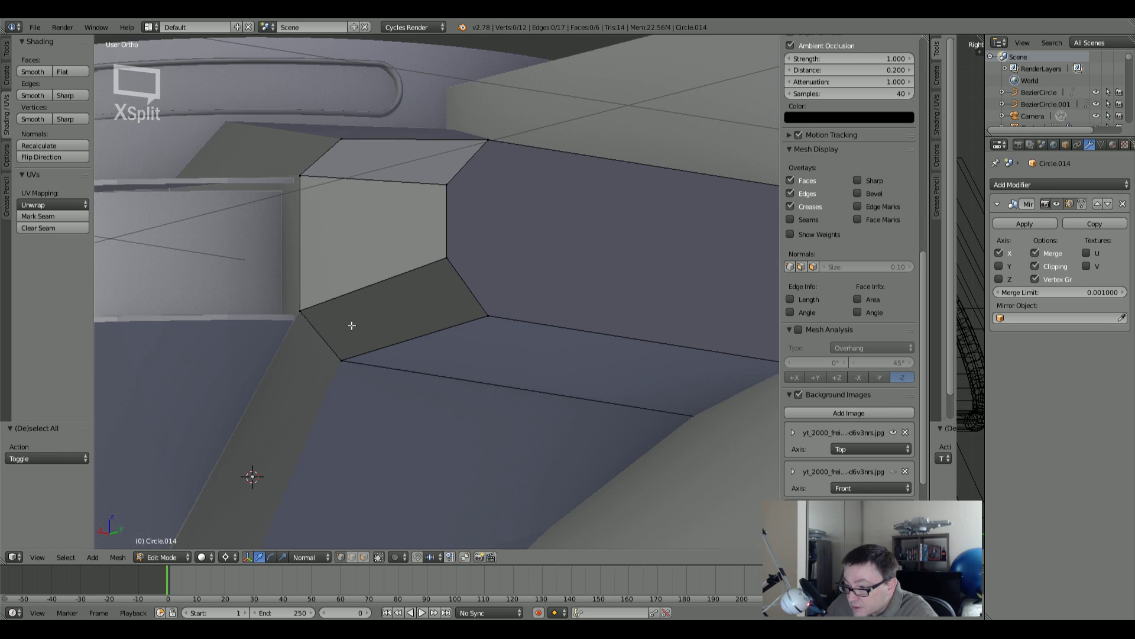
right_click(442, 329)
shift+right_click(415, 180)
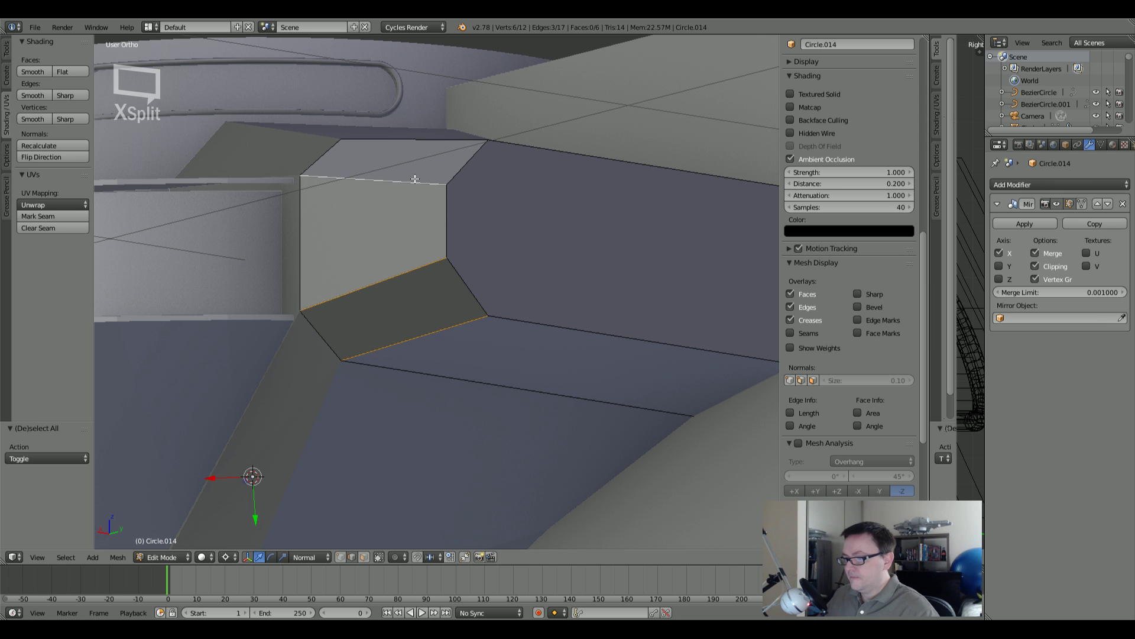
shift+right_click(432, 142)
middle_drag(438, 142, 424, 257)
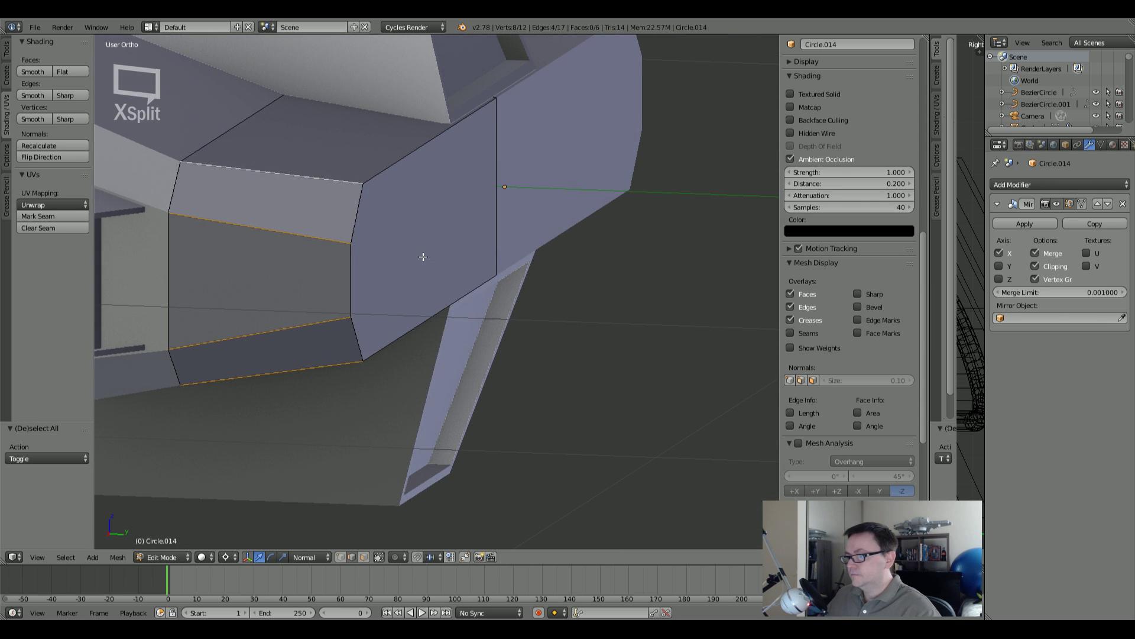
alt+shift+right_click(359, 220)
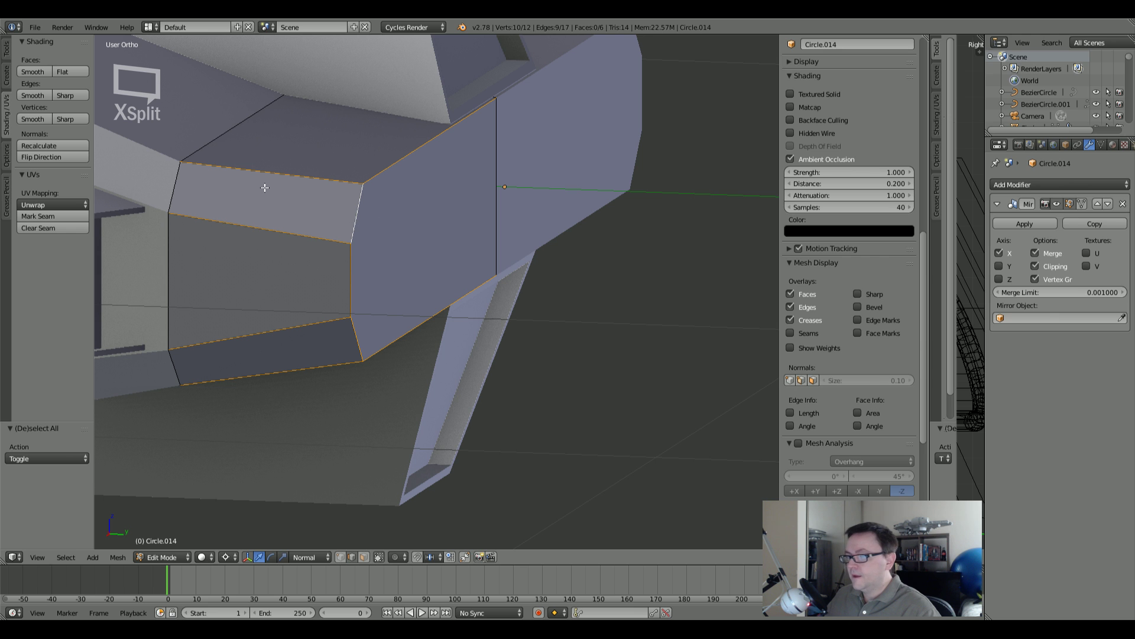
middle_drag(214, 216, 296, 314)
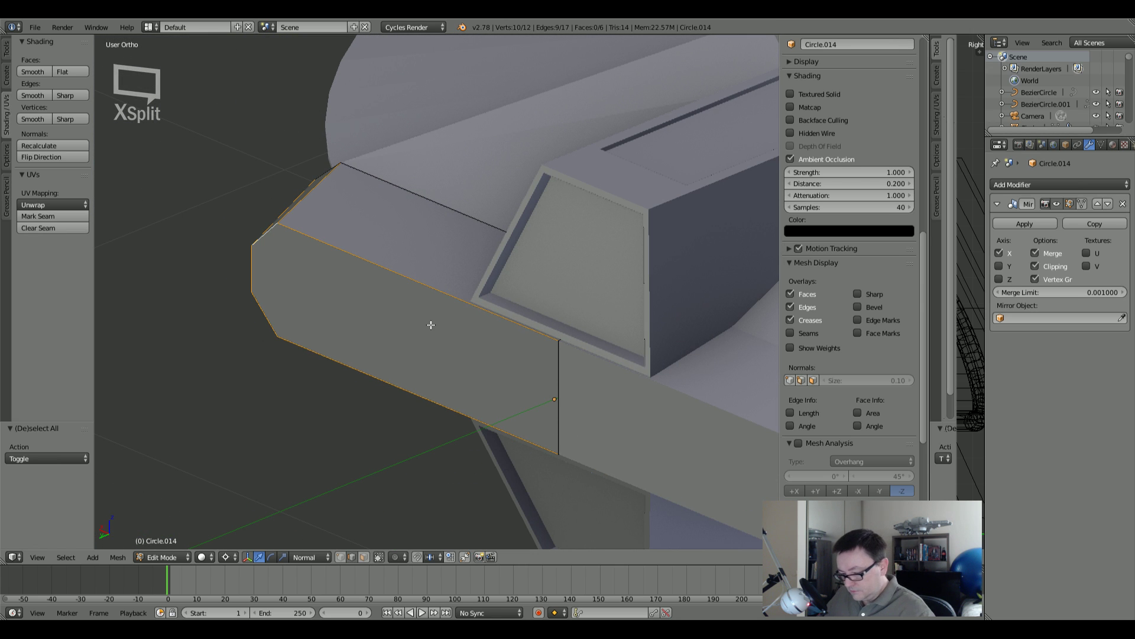
Step: Try bevelling the selected end bar edges by about 0.01, comparing one and two segments
scroll(431, 325, up, 1)
key(ctrl+b)
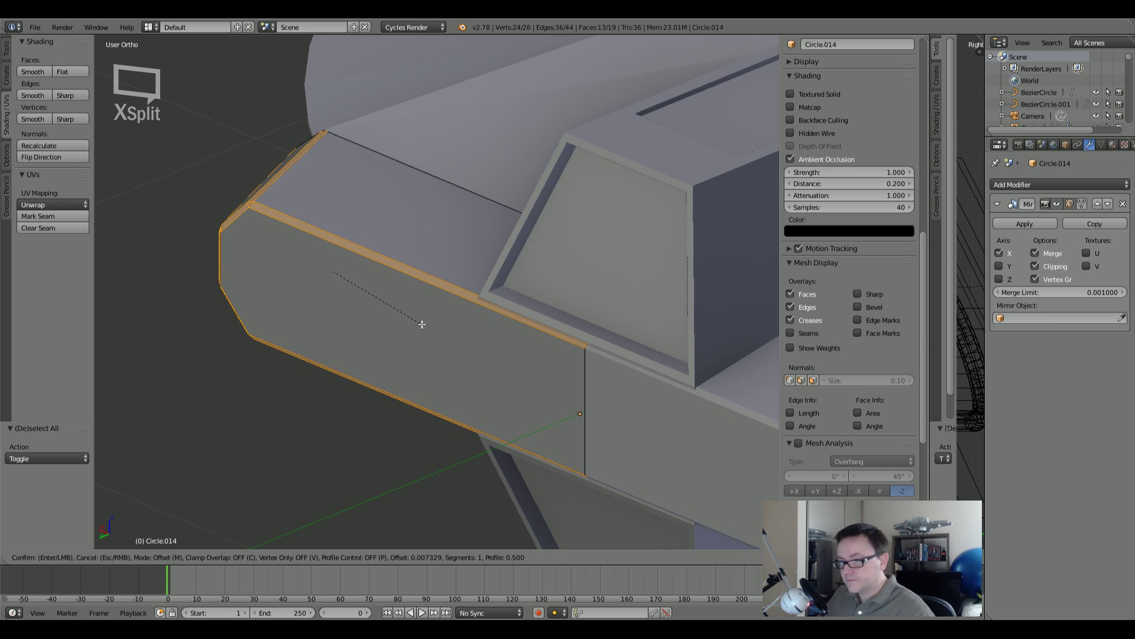
scroll(421, 324, up, 1)
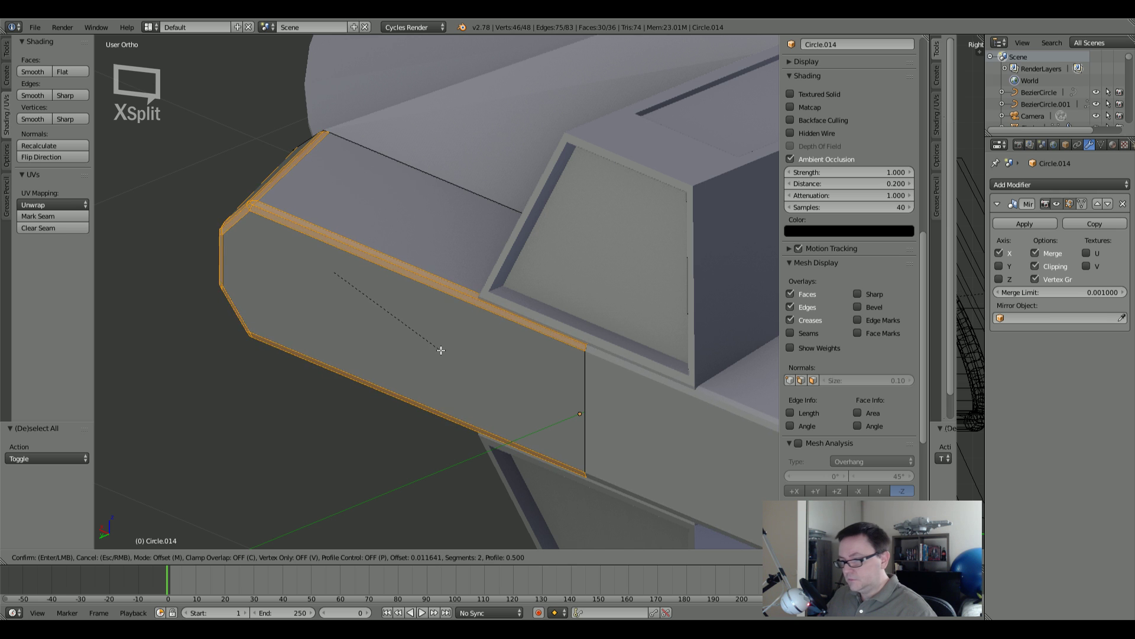
scroll(440, 341, down, 1)
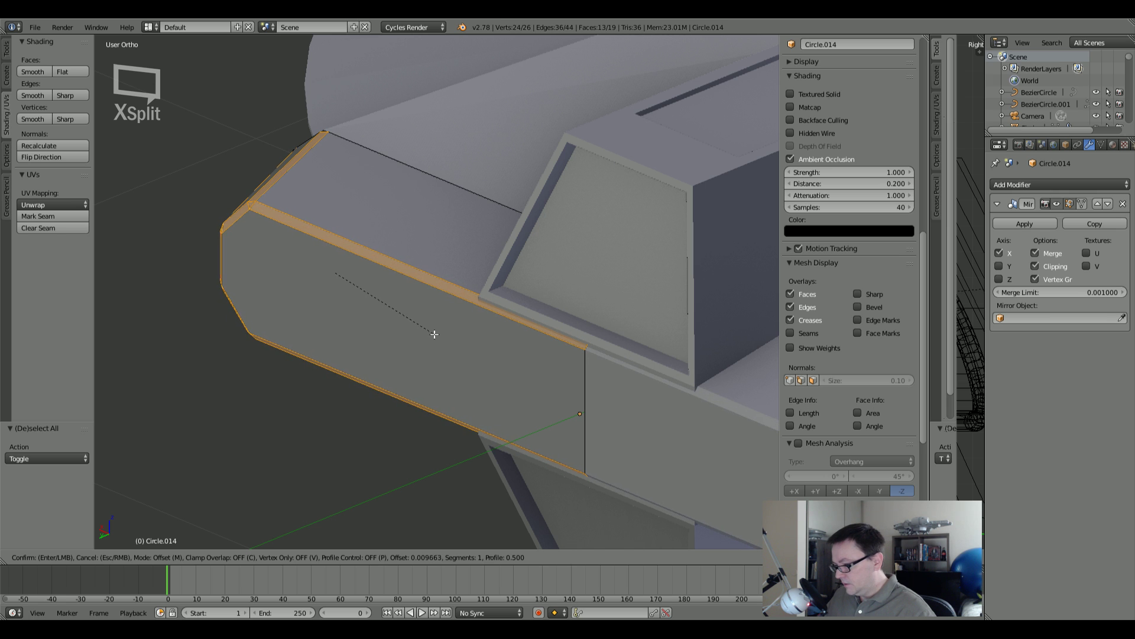
key(Escape)
Step: Apply smooth shading to the end bar and add an Edge Split modifier to it
key(Tab)
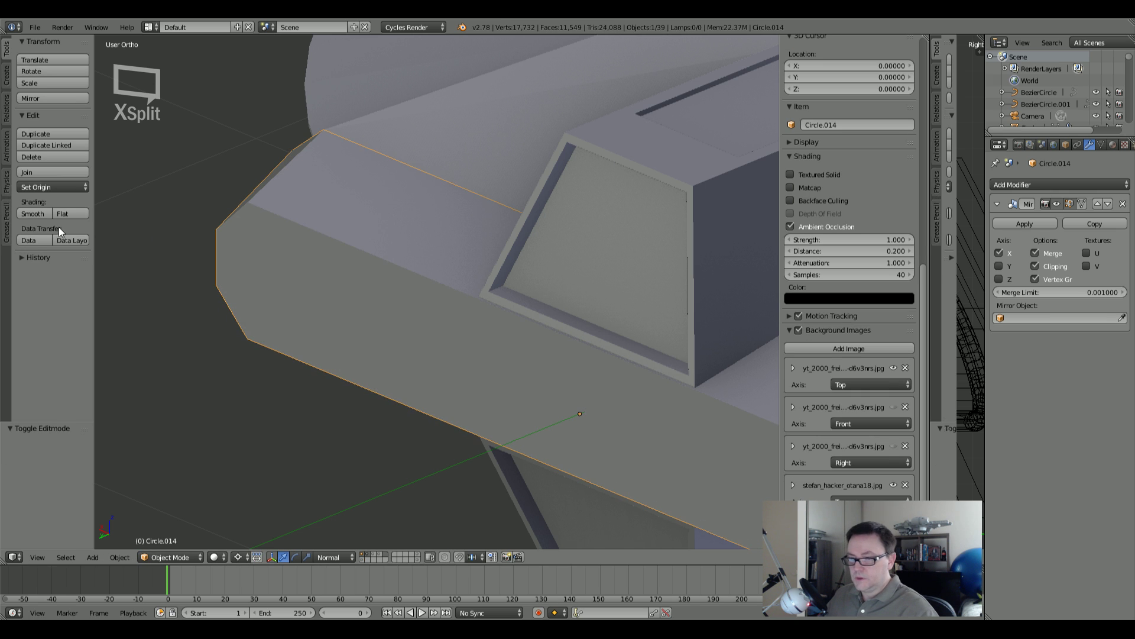
click(32, 214)
click(1091, 186)
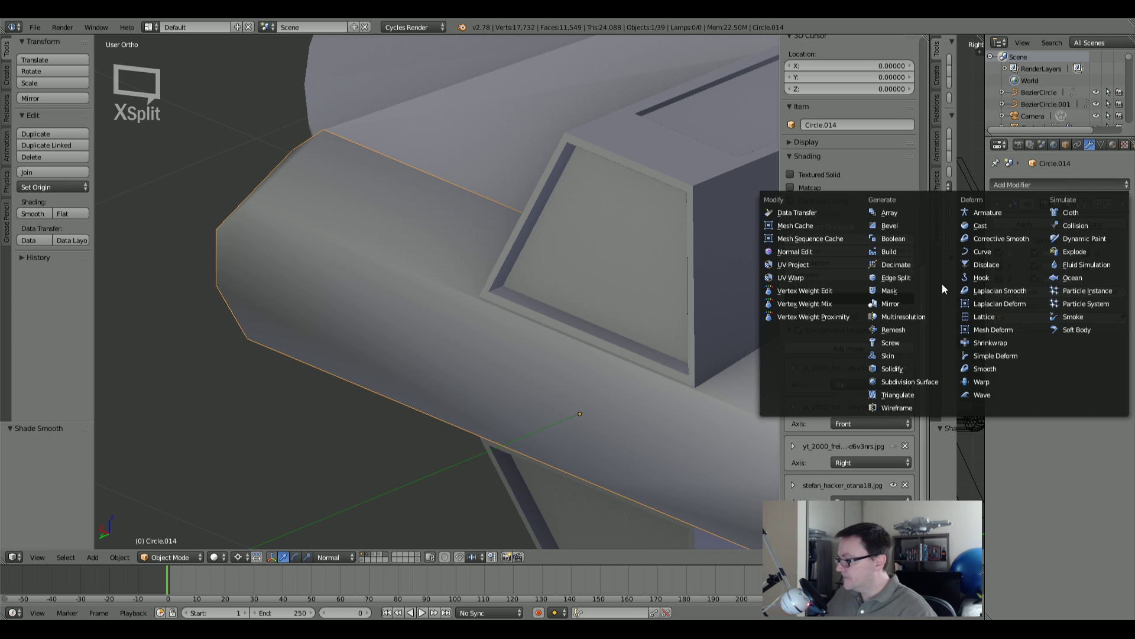
click(882, 278)
Step: Try a two-segment bevel of about 0.017 on the end bar's selected edges
key(Tab)
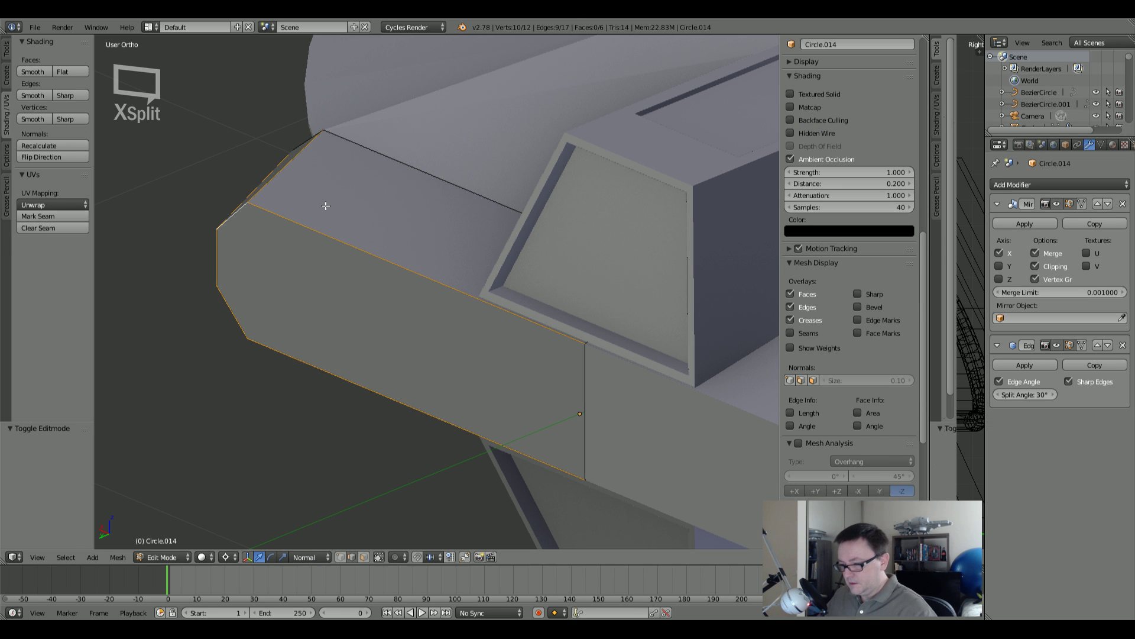
key(ctrl+b)
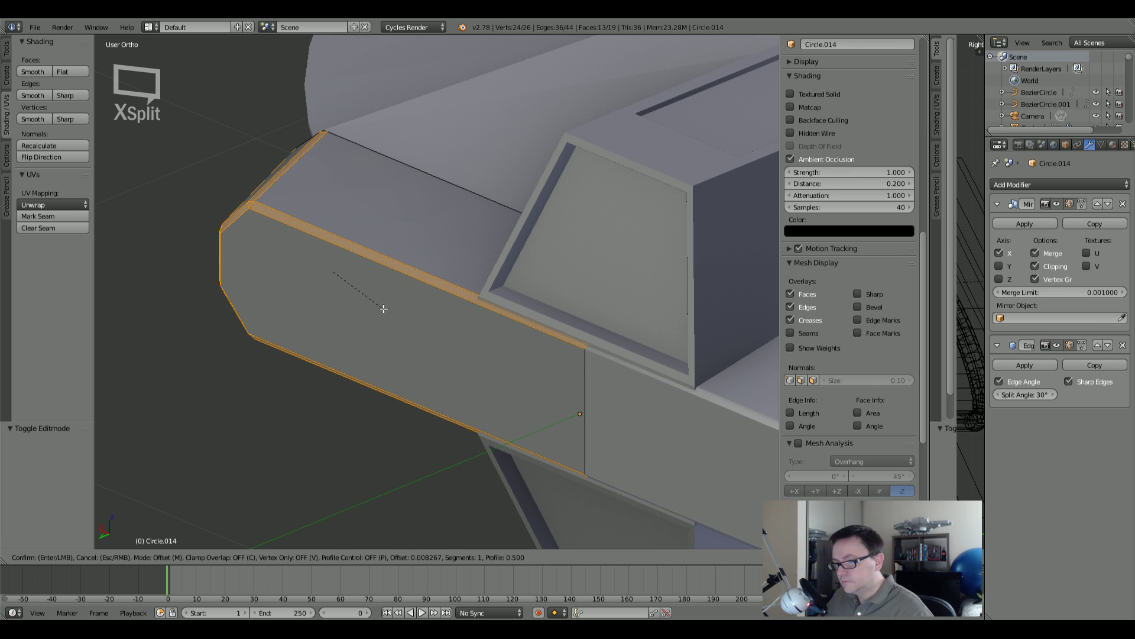
scroll(384, 308, up, 1)
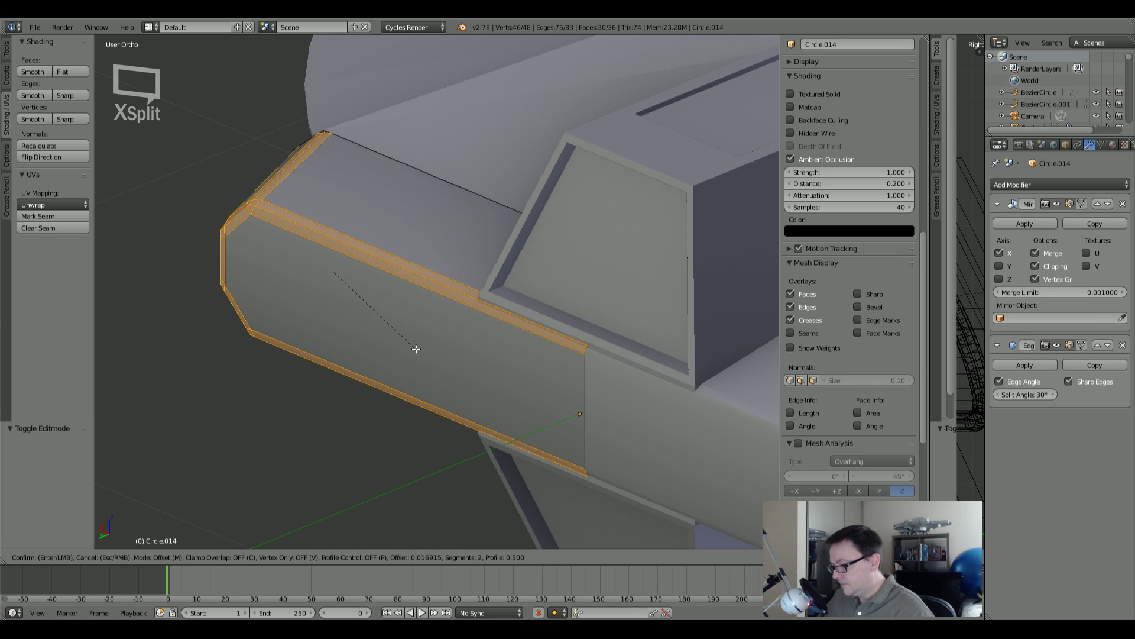
right_click(400, 331)
Step: Try a one-segment bevel of about 0.007 on the end bar's selected edges, comparing it with two segments
scroll(401, 330, down, 2)
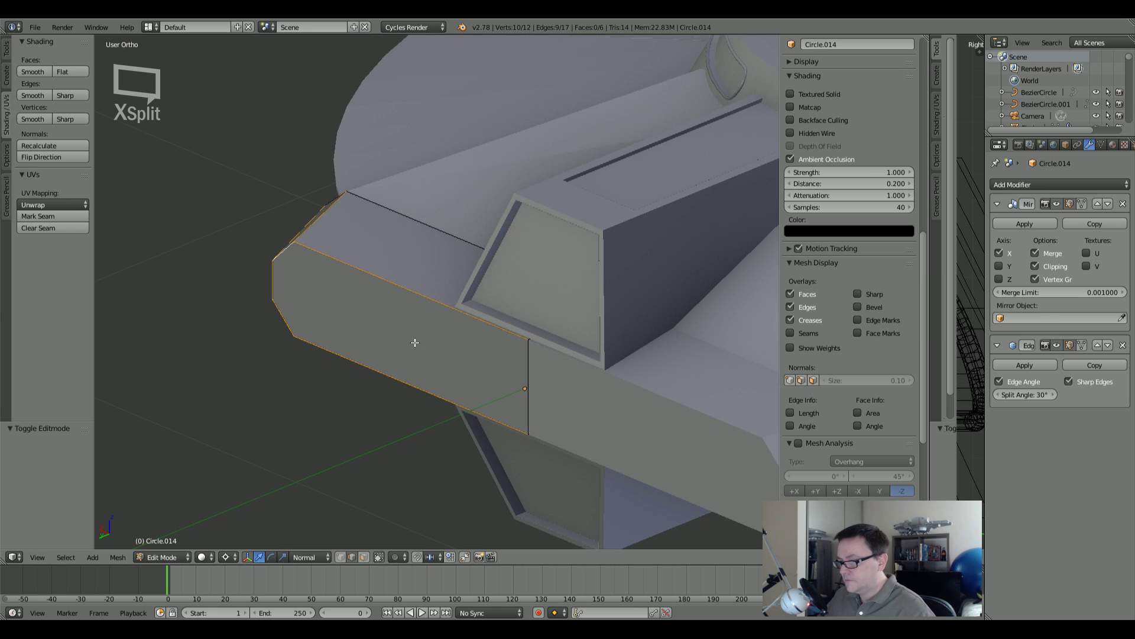
shift+middle_drag(542, 394, 347, 335)
scroll(553, 431, up, 1)
scroll(553, 430, up, 1)
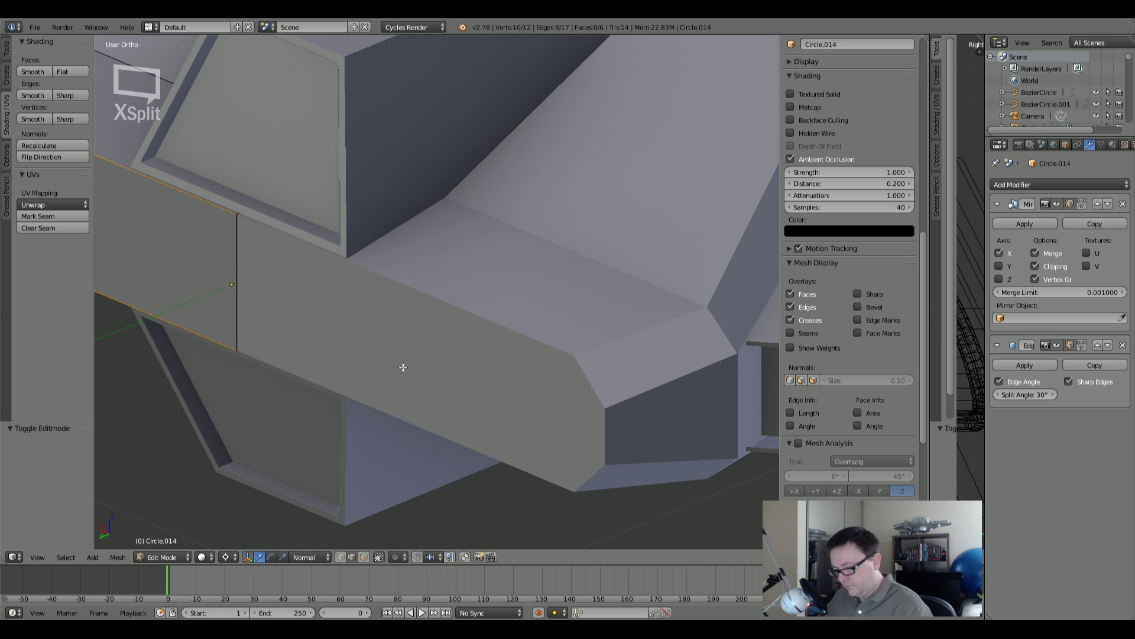
key(ctrl+b)
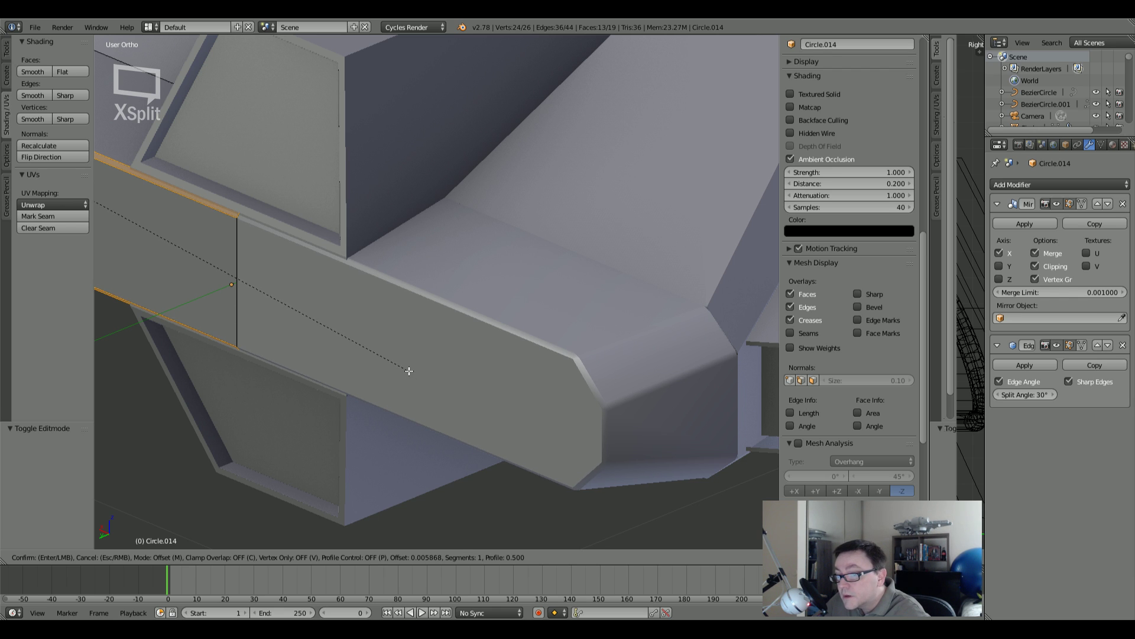
scroll(413, 374, up, 1)
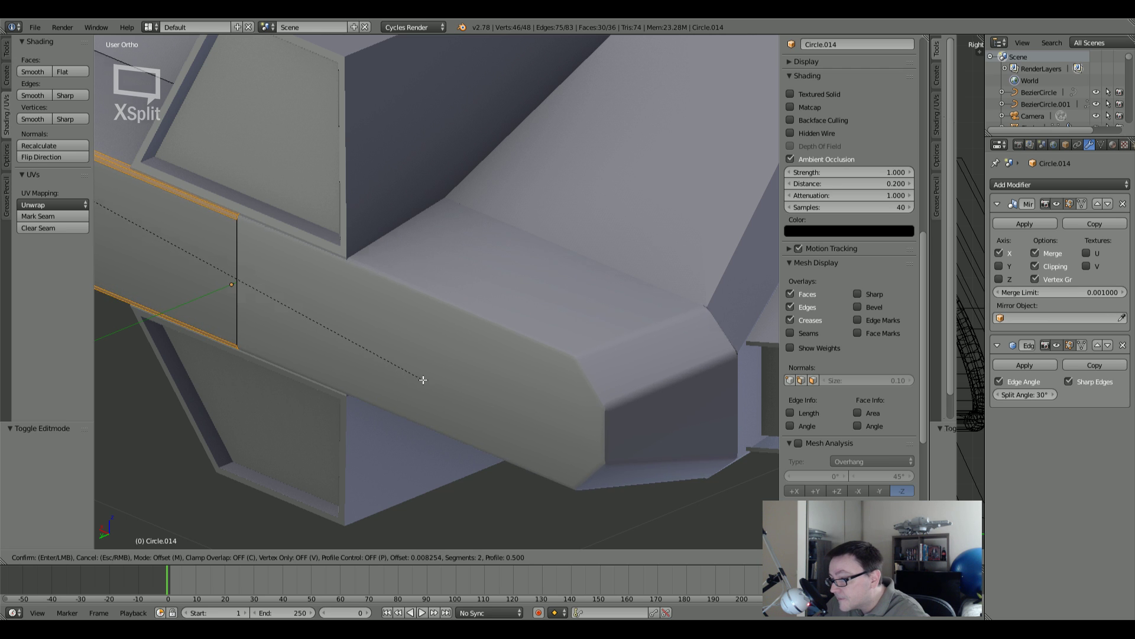
scroll(432, 385, down, 1)
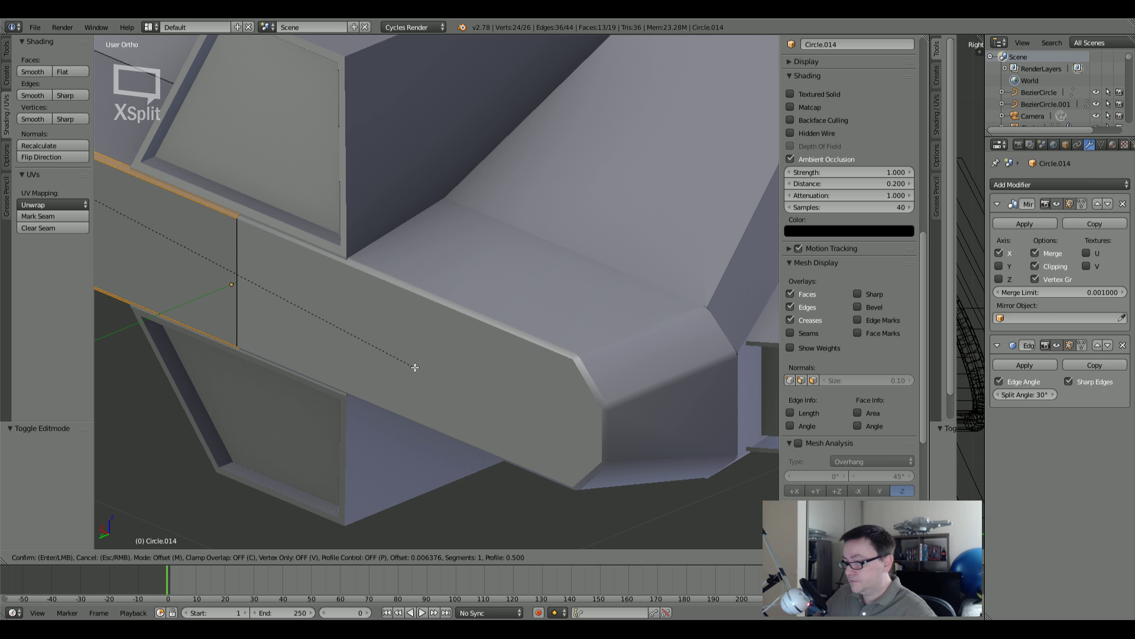
click(416, 368)
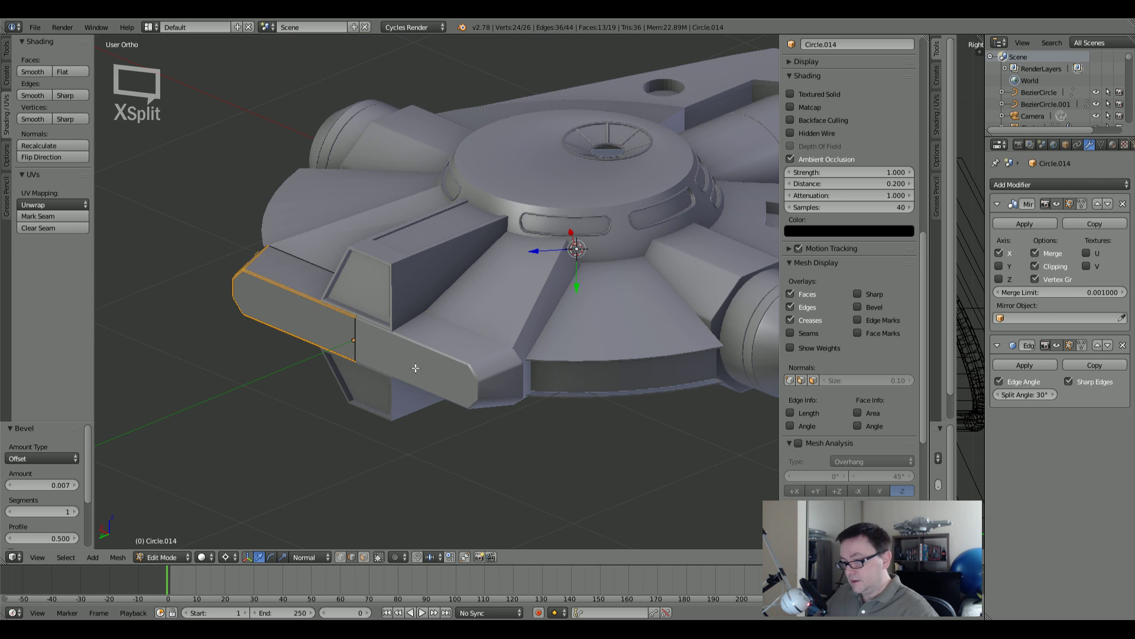
Step: Examine the end bar's bevelled edges and corner shading up close from both ends
key(Tab)
middle_drag(415, 367, 549, 338)
scroll(484, 371, up, 5)
scroll(390, 359, down, 5)
scroll(524, 328, up, 5)
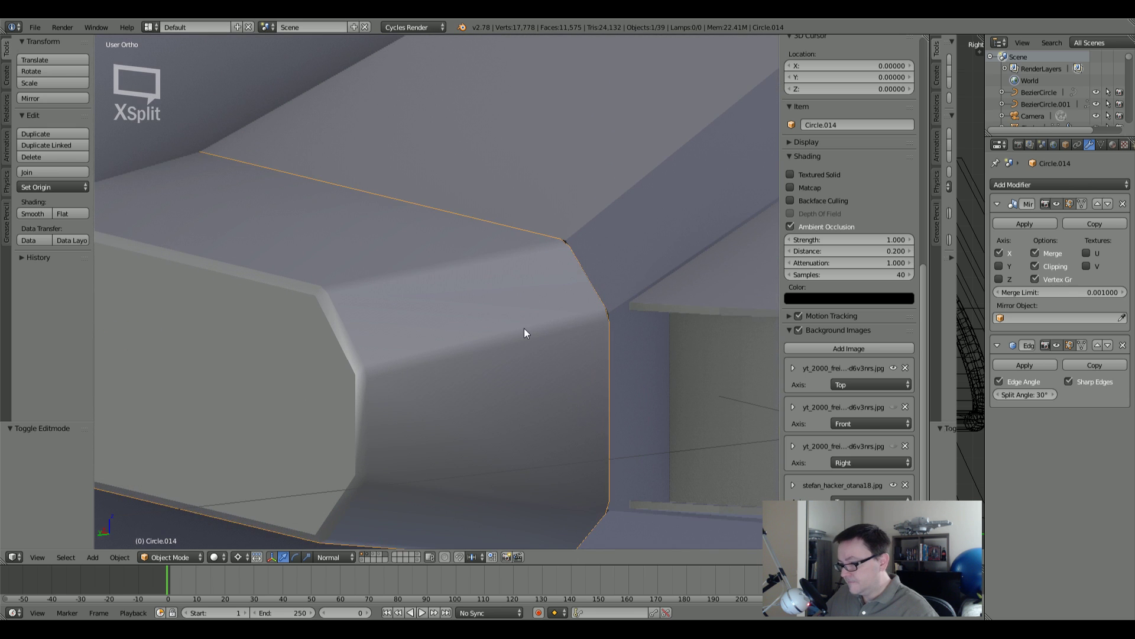
middle_drag(400, 337, 466, 352)
key(Tab)
key(a)
scroll(470, 343, down, 6)
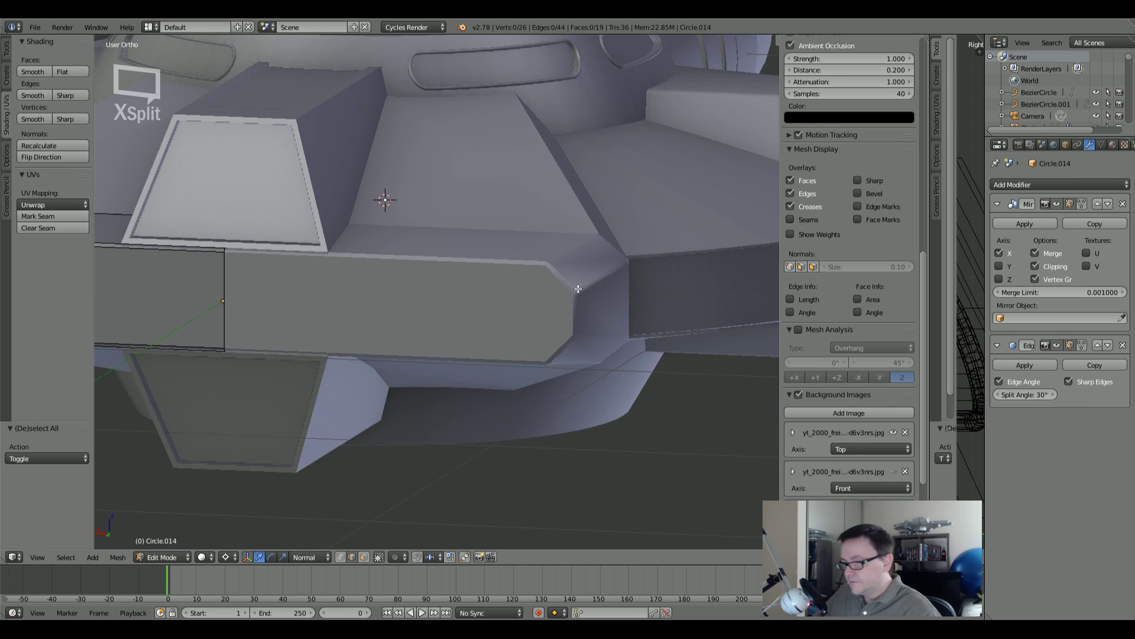
scroll(578, 289, down, 8)
mouse_move(578, 289)
middle_down()
mouse_move(432, 313)
mouse_move(464, 319)
mouse_move(416, 292)
middle_up()
scroll(432, 314, up, 10)
Step: Undo the one-segment bevel and try bevels of about 0.005 with three and two segments on the same edges
key(ctrl+z)
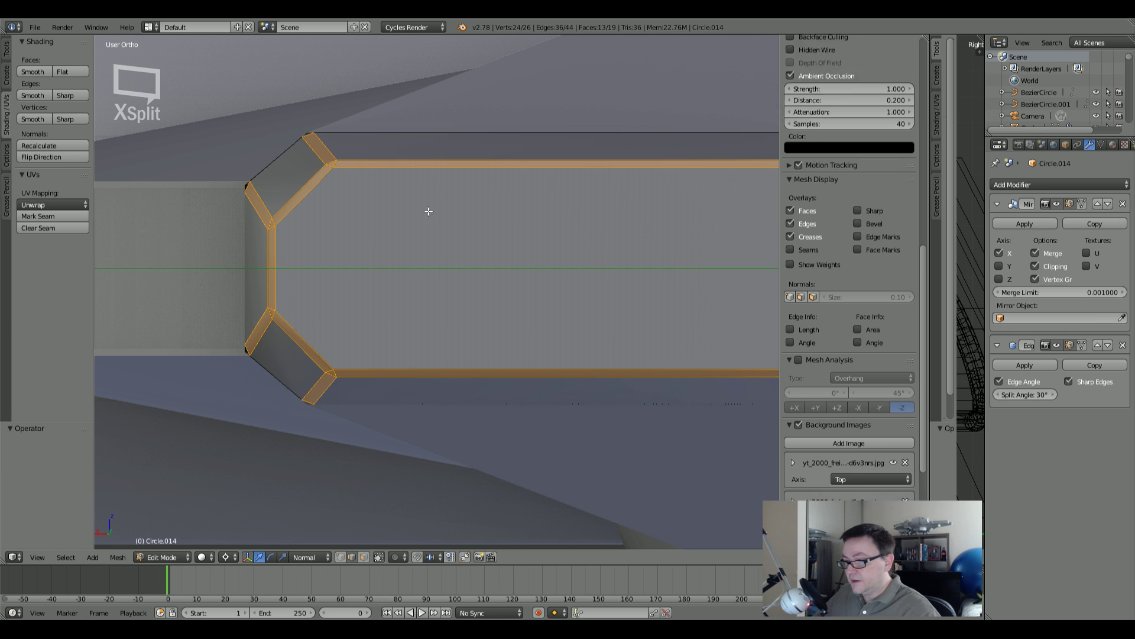
key(ctrl+z)
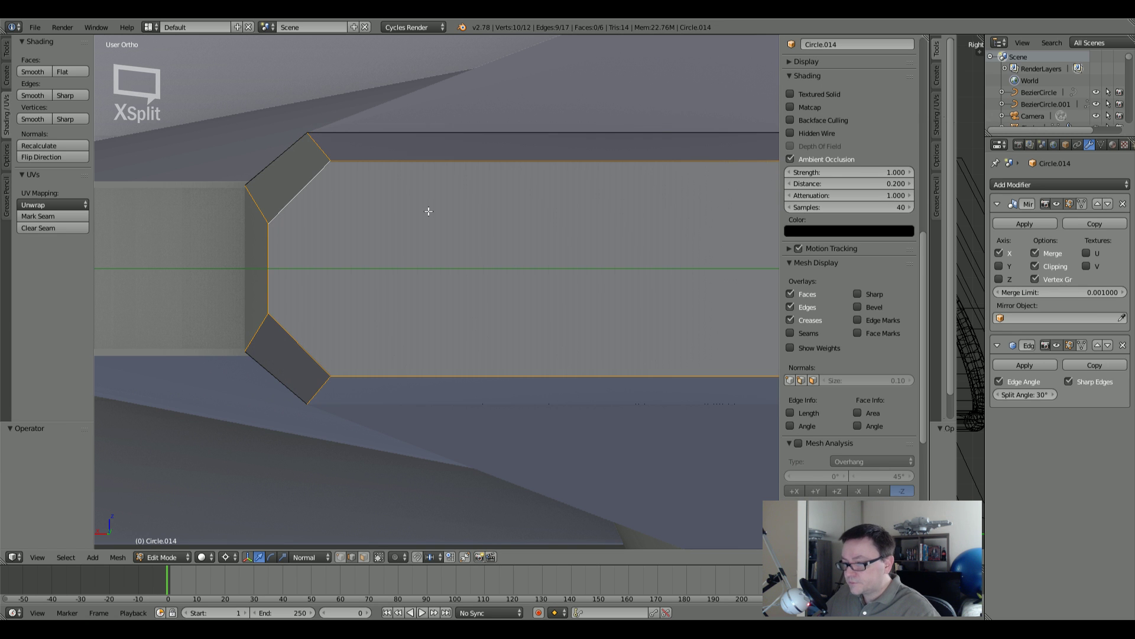
key(ctrl+b)
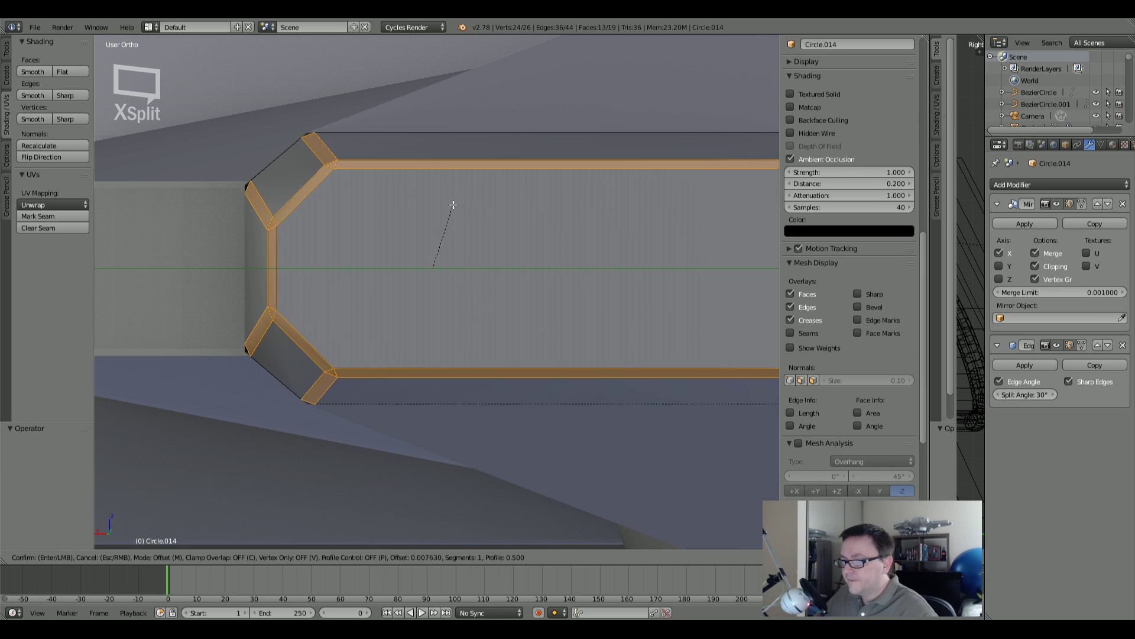
scroll(449, 207, up, 2)
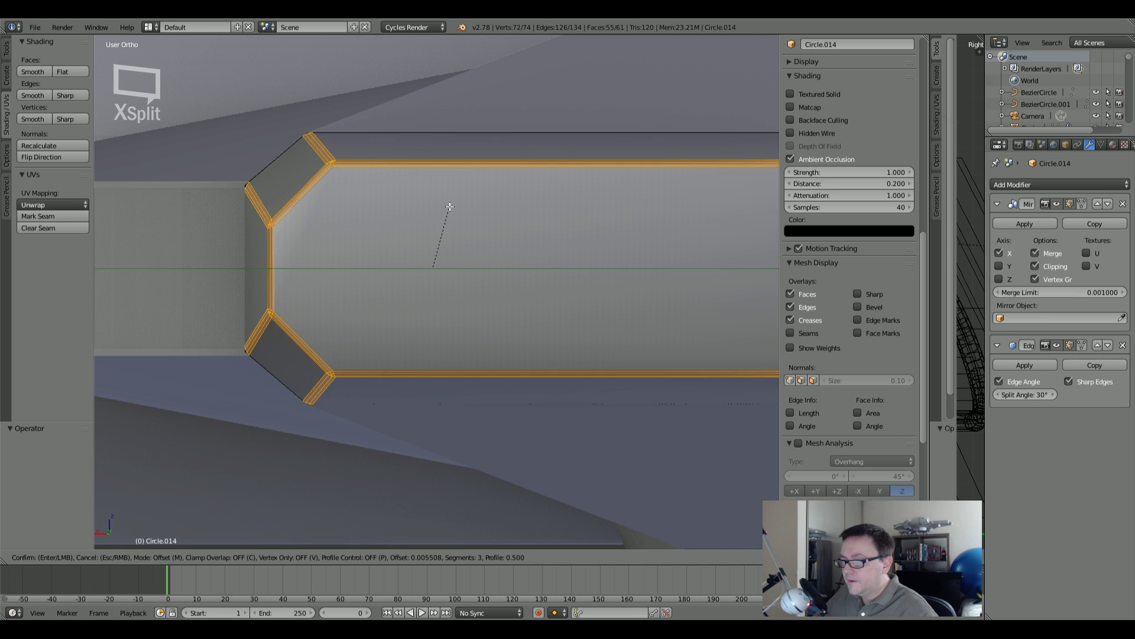
scroll(449, 201, down, 1)
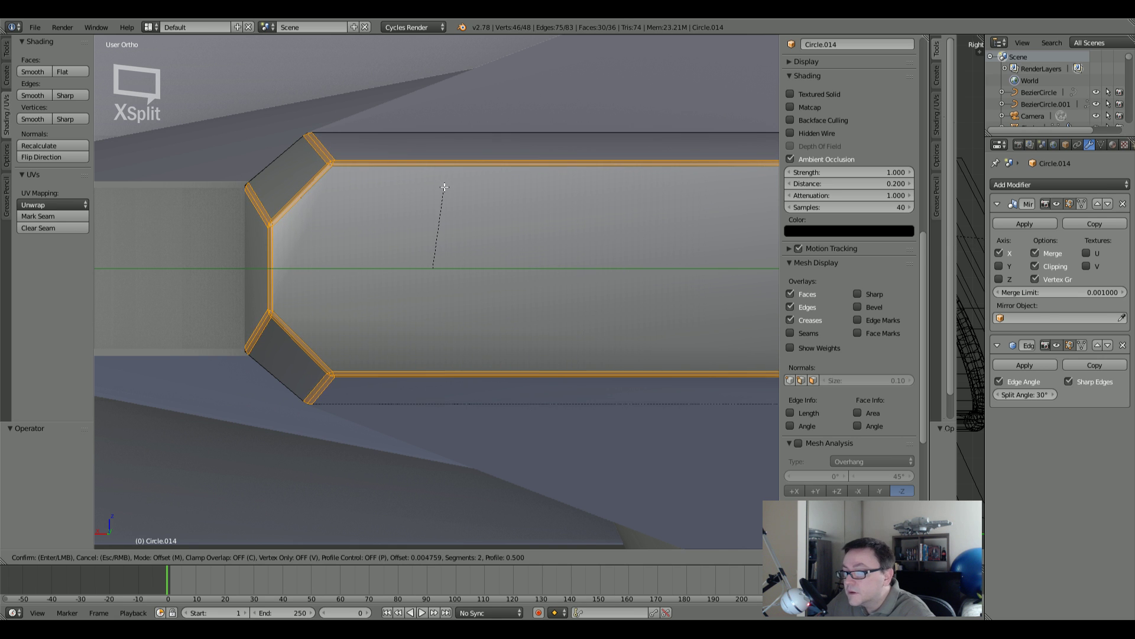
key(Escape)
middle_drag(358, 200, 411, 236)
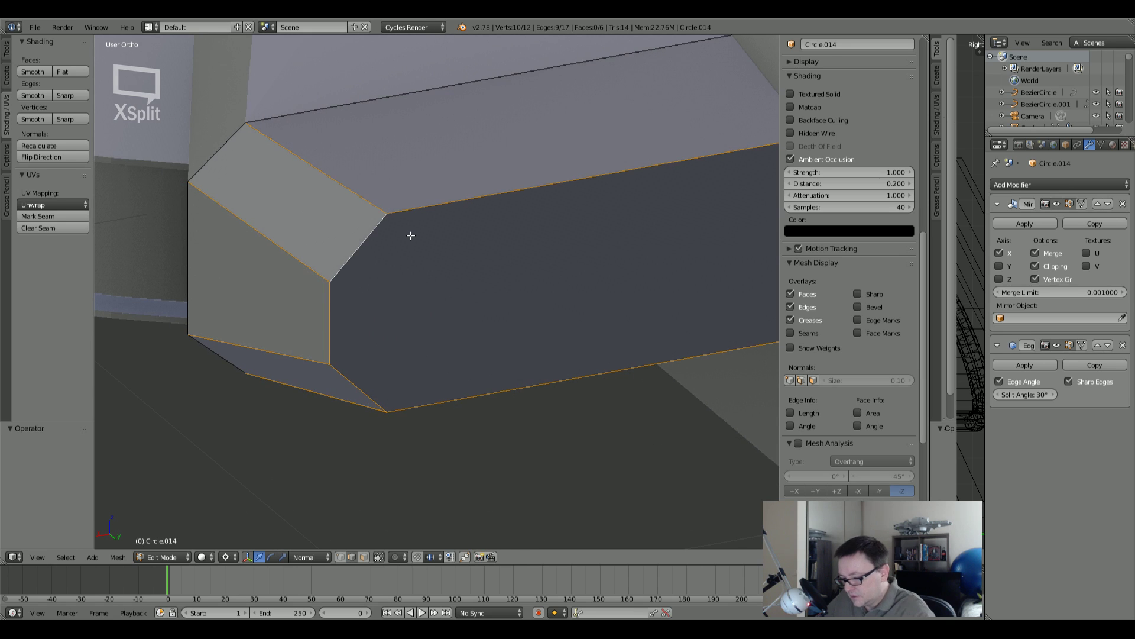
Step: Bevel the end bar's selected edges by about 0.005 with two segments
key(ctrl+b)
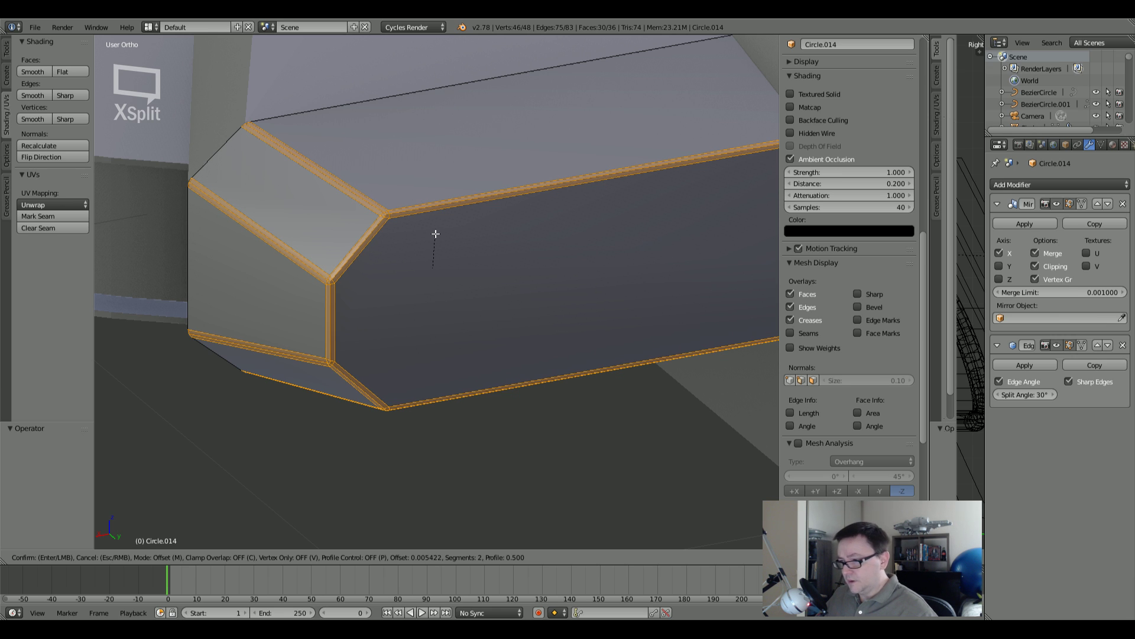
click(436, 232)
key(Tab)
scroll(437, 236, down, 2)
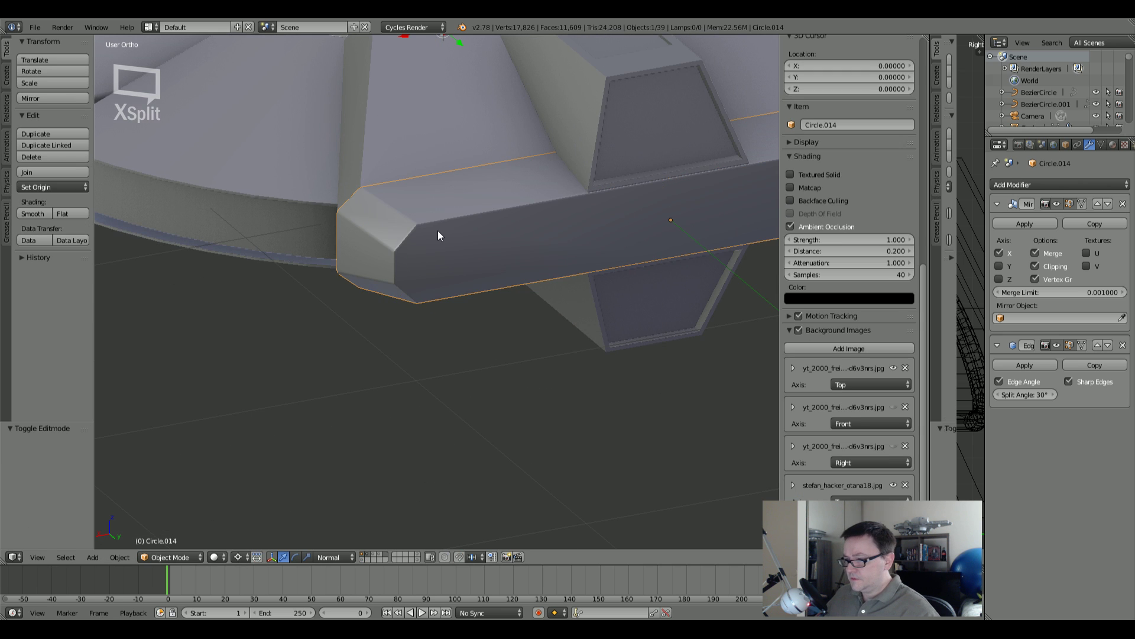
Step: Examine the two-segment bevel's shading along the end bar's angled end and outer face
scroll(498, 232, down, 3)
mouse_move(438, 238)
middle_down()
mouse_move(509, 238)
mouse_move(528, 203)
mouse_move(484, 229)
mouse_move(380, 230)
mouse_move(417, 241)
middle_up()
scroll(421, 165, up, 4)
middle_drag(421, 166, 517, 207)
scroll(517, 207, up, 3)
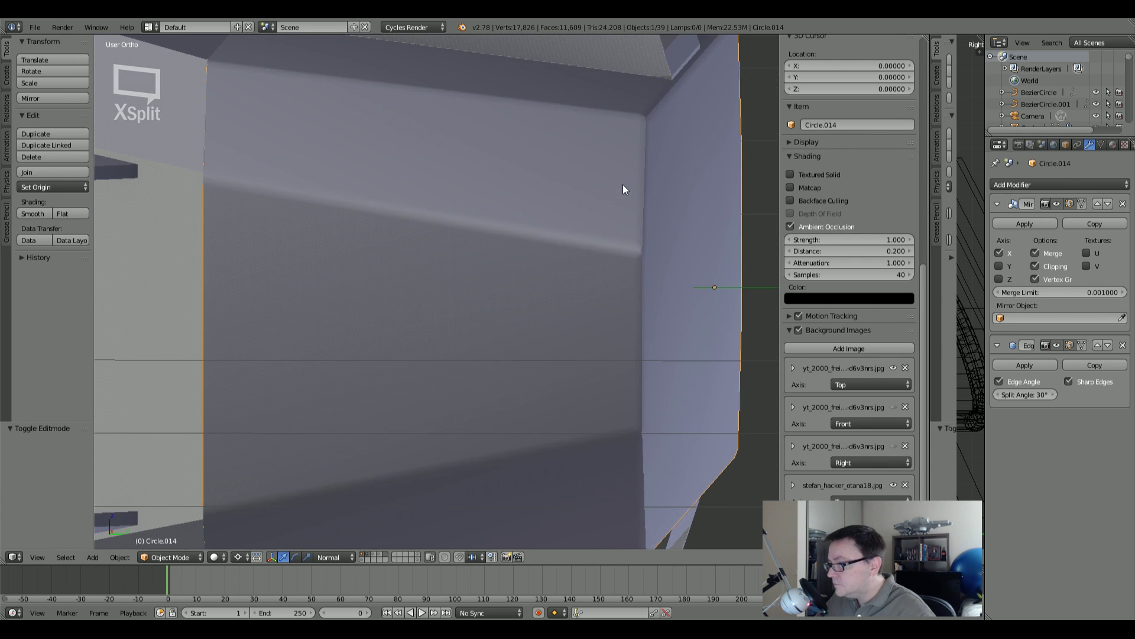
key(Tab)
scroll(624, 185, down, 3)
scroll(662, 155, down, 3)
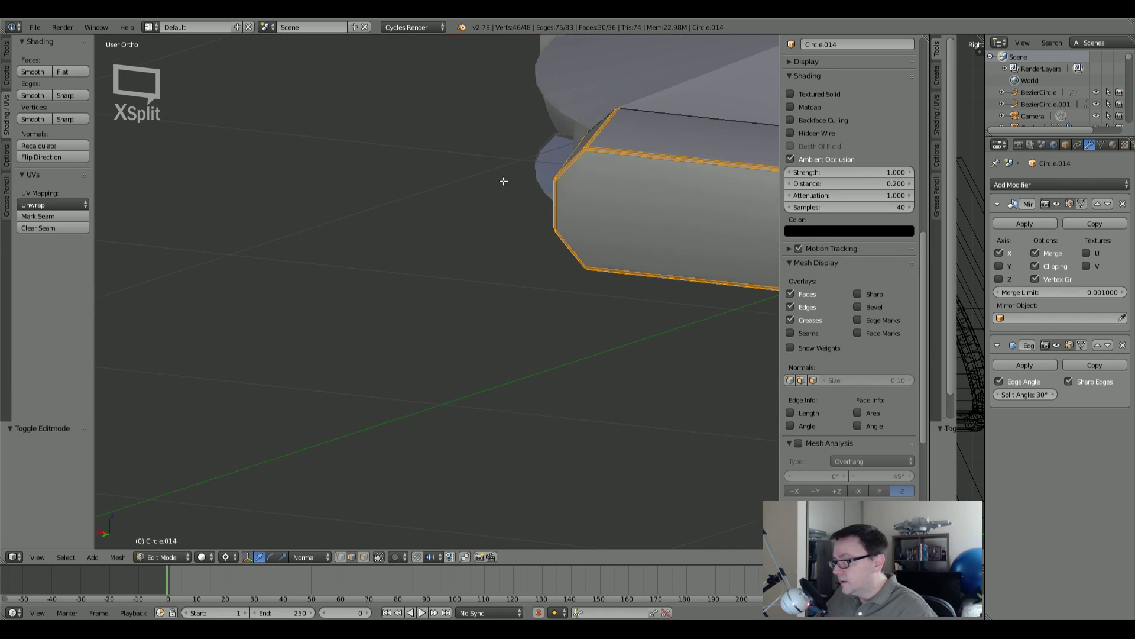
key(Tab)
scroll(499, 180, down, 2)
middle_drag(569, 189, 482, 216)
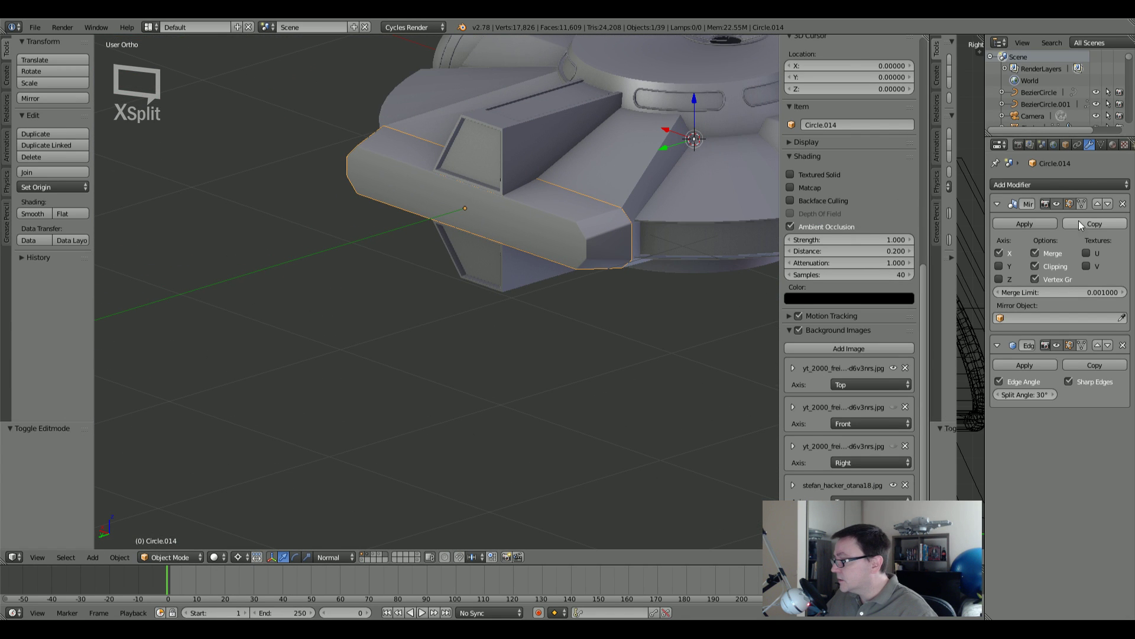
Step: Apply the end bar's Mirror modifier and select both halves of its outer face
click(1021, 223)
key(Tab)
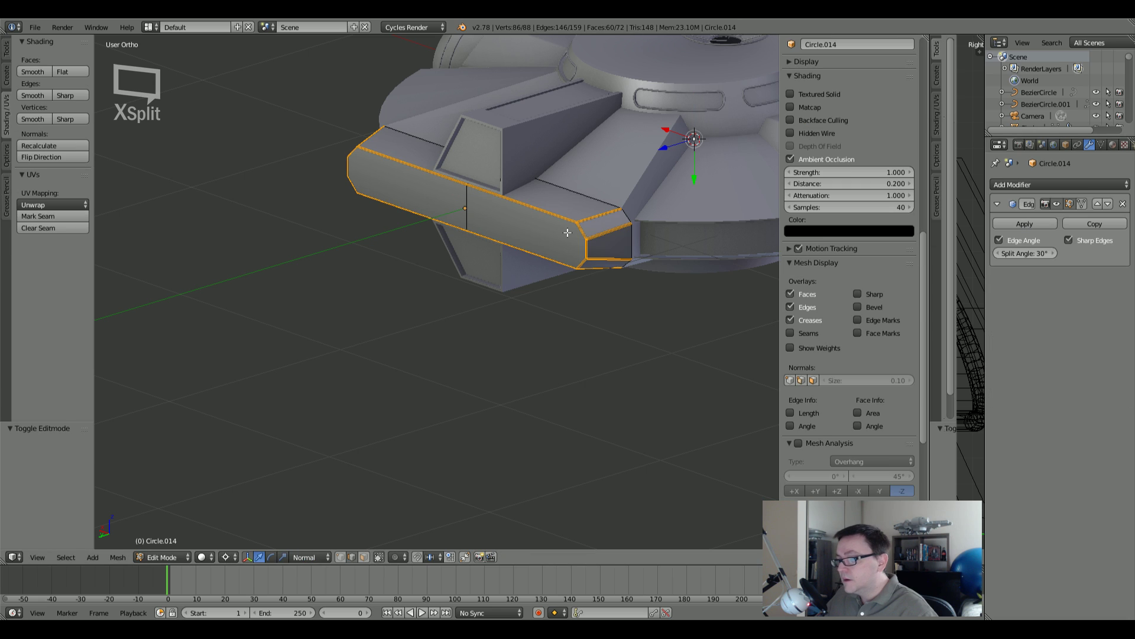
right_click(472, 270)
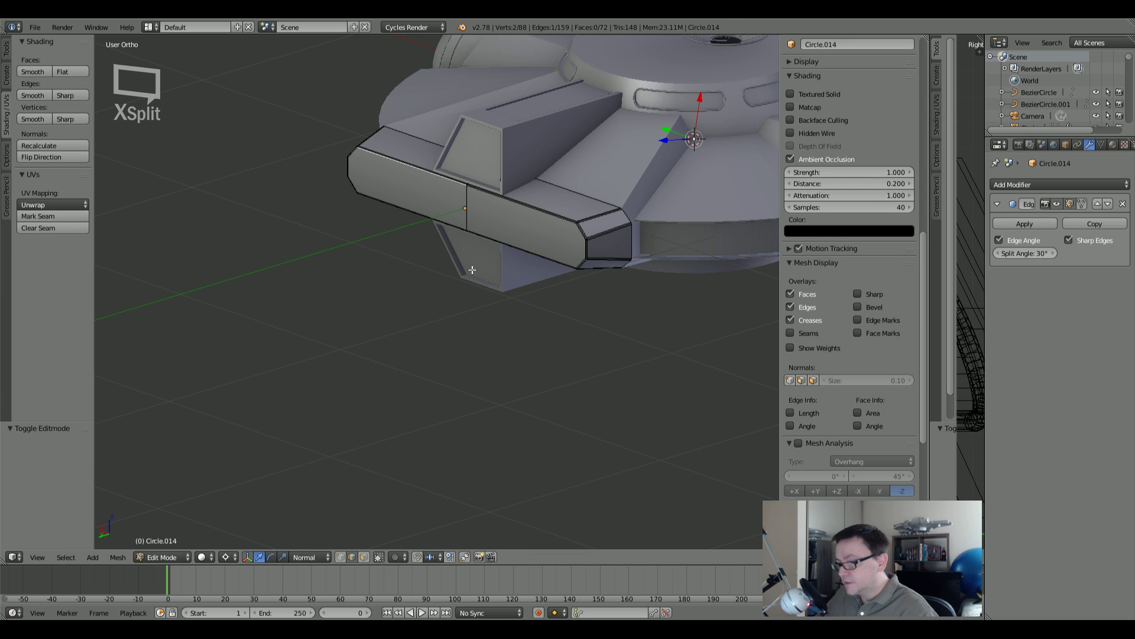
click(364, 557)
right_click(408, 180)
shift+right_click(566, 224)
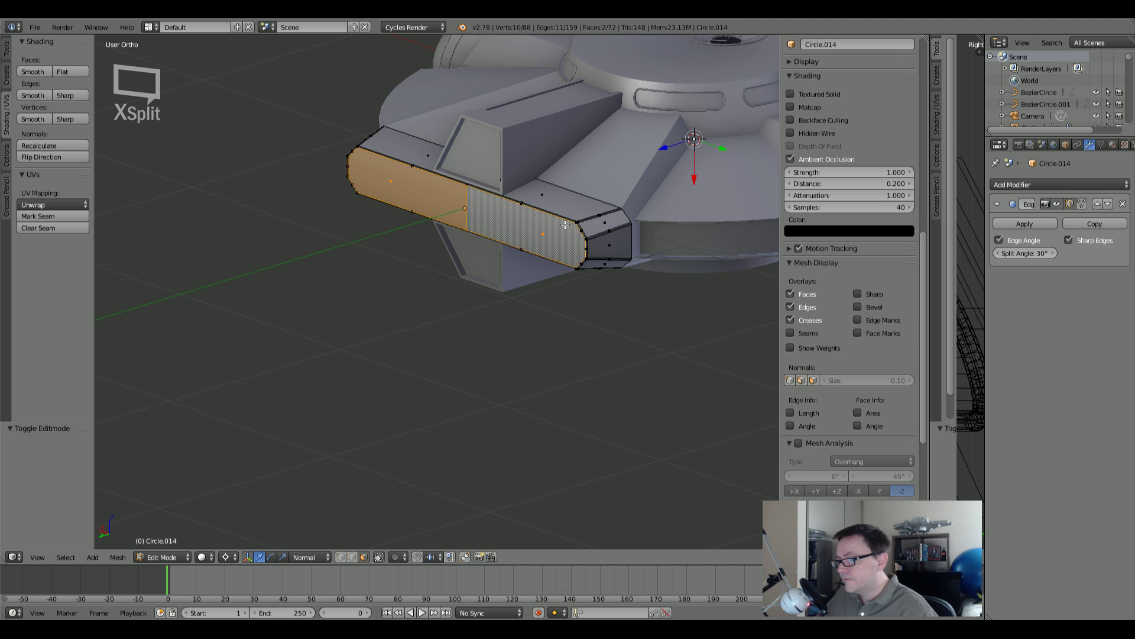
Step: Inset the end bar's two outer faces together by about 0.0225, working in the back view
scroll(500, 243, up, 5)
key(ctrl+KP_1)
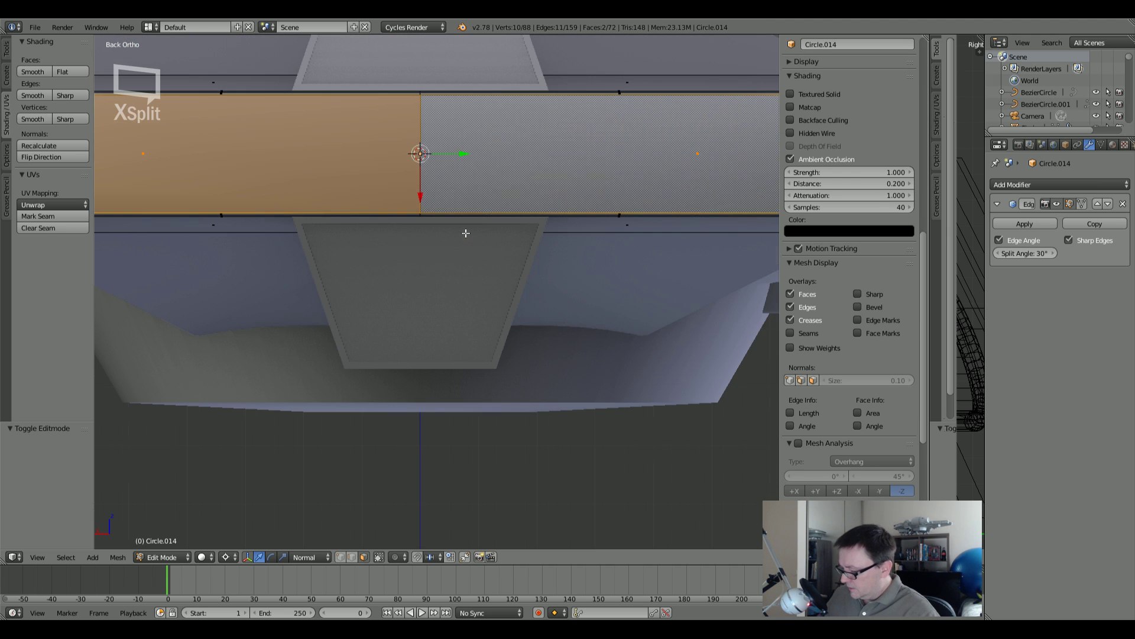
scroll(464, 233, down, 4)
scroll(461, 263, up, 2)
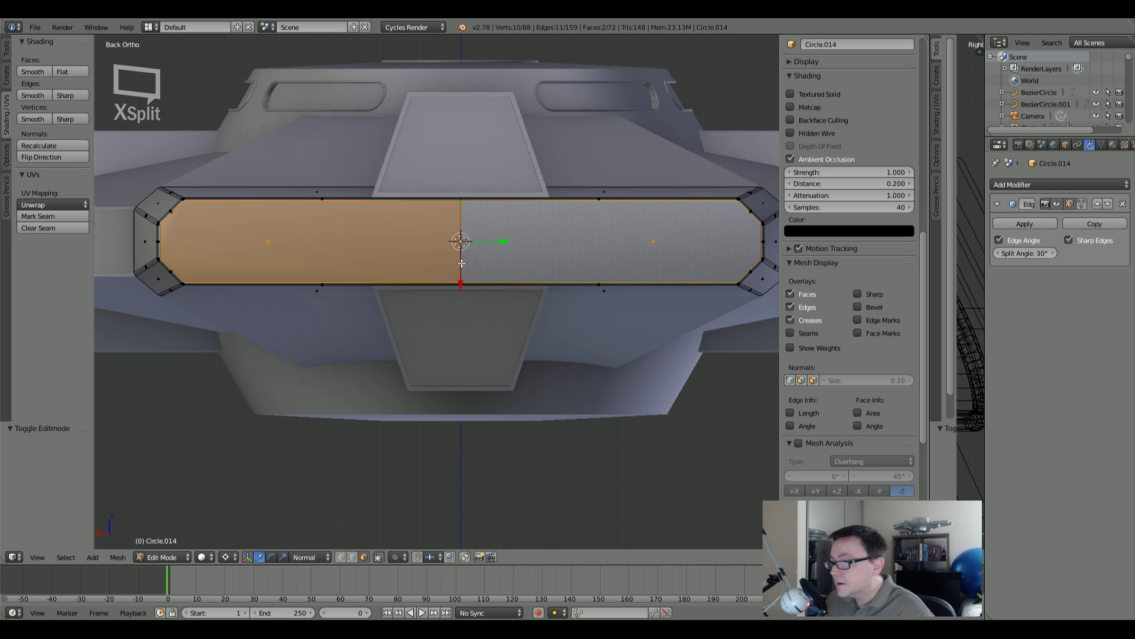
shift+middle_drag(462, 263, 514, 321)
key(i)
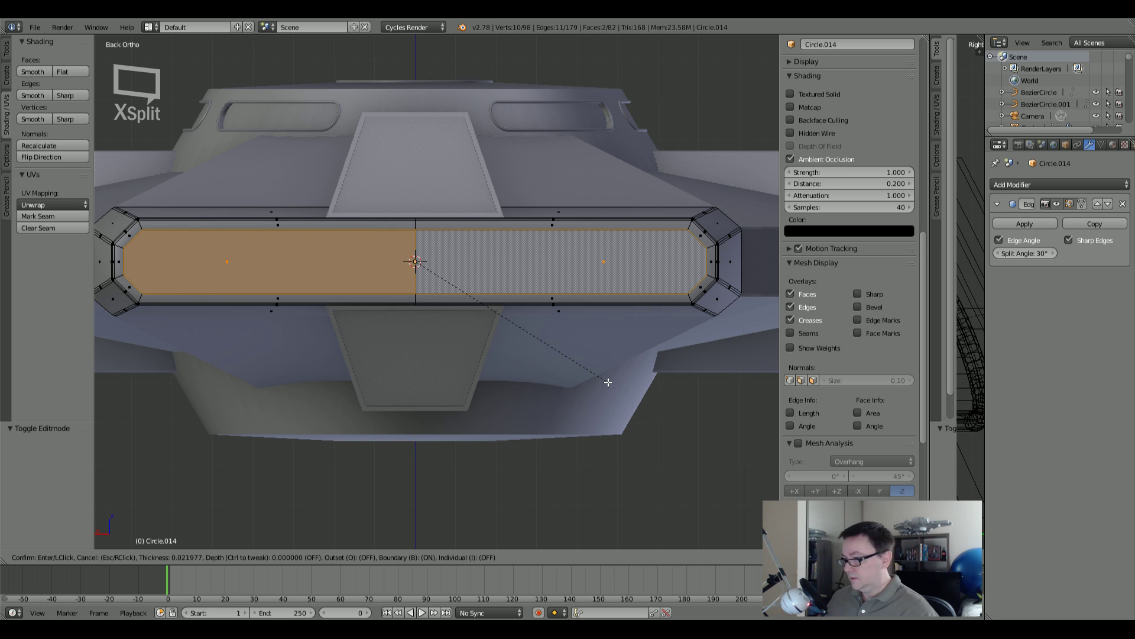
click(607, 382)
scroll(604, 383, down, 5)
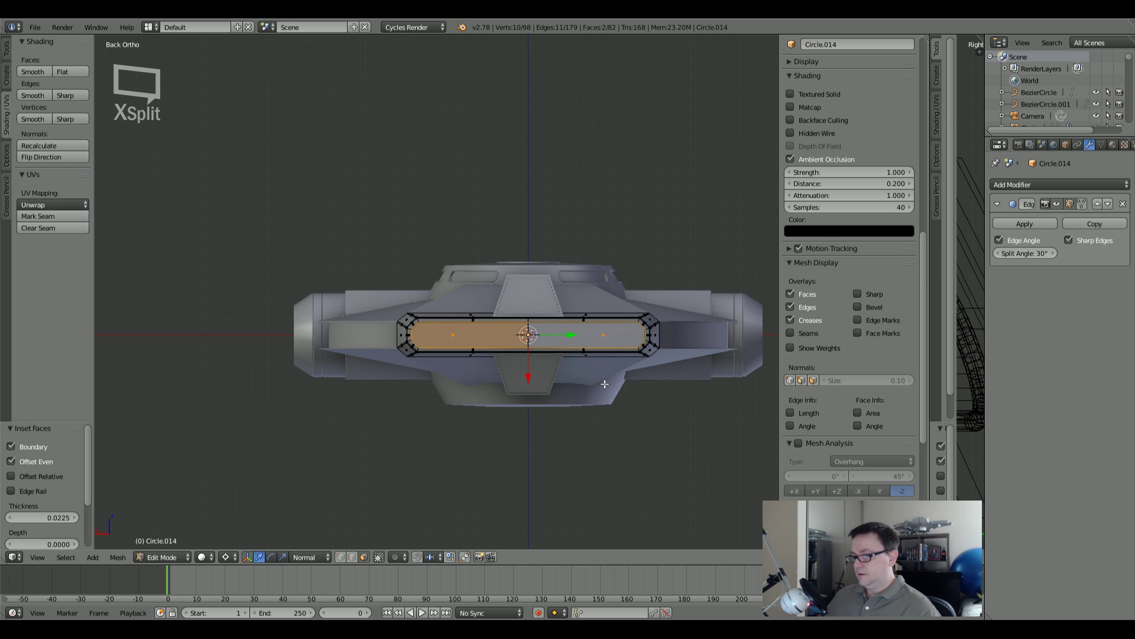
scroll(605, 386, up, 5)
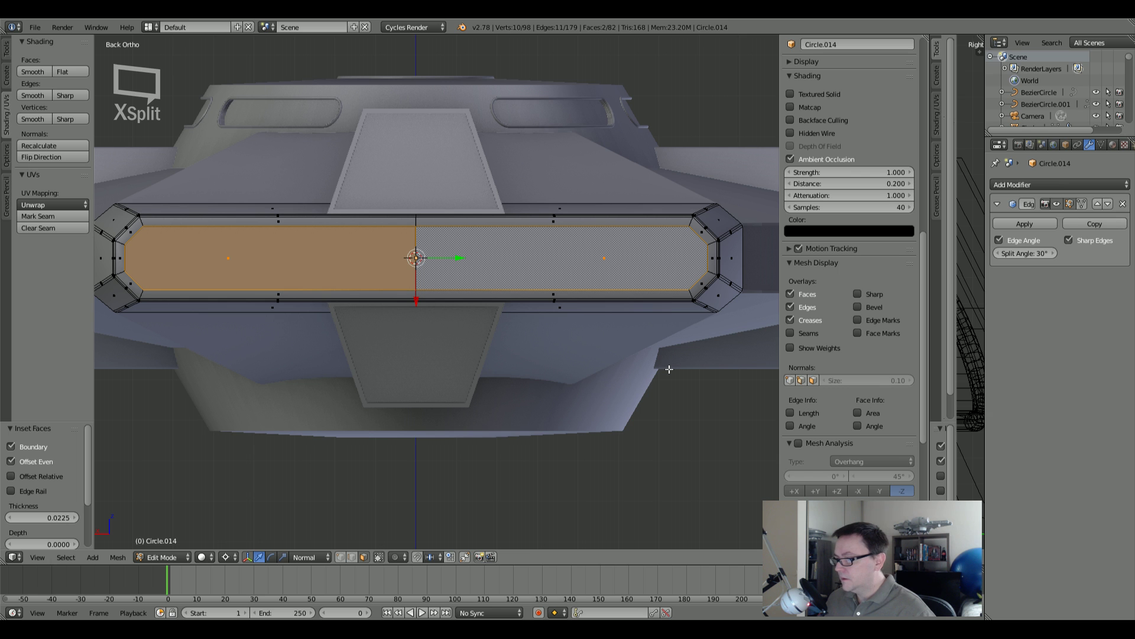
Step: Extrude the inset faces about 0.068 inward to form a recess in the end bar
middle_drag(615, 371, 454, 377)
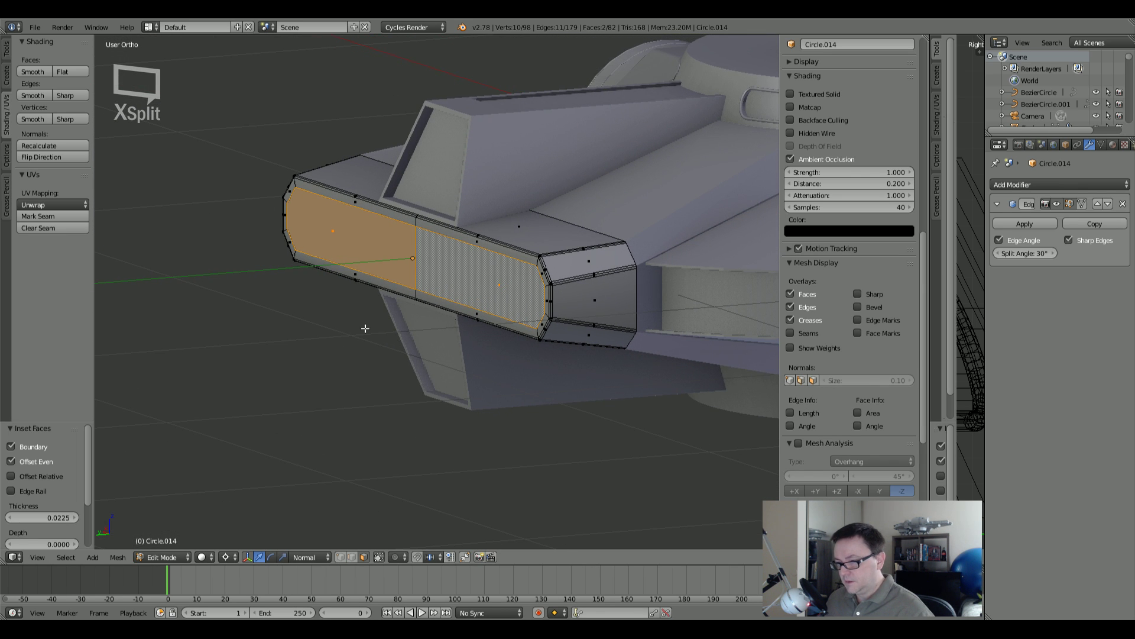
scroll(365, 328, up, 2)
key(e)
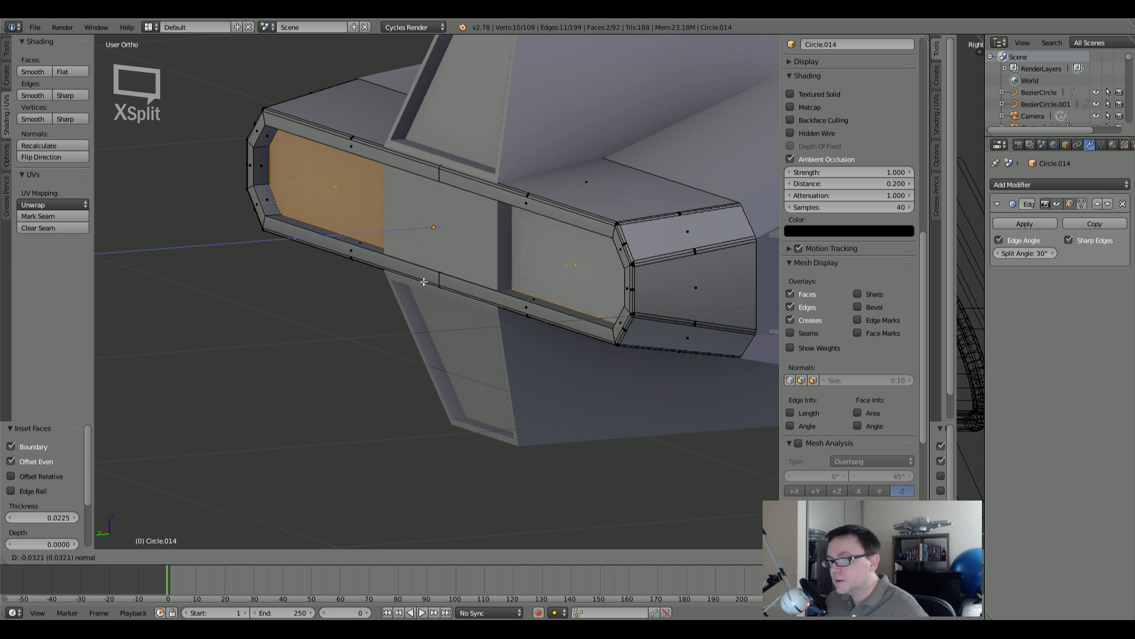
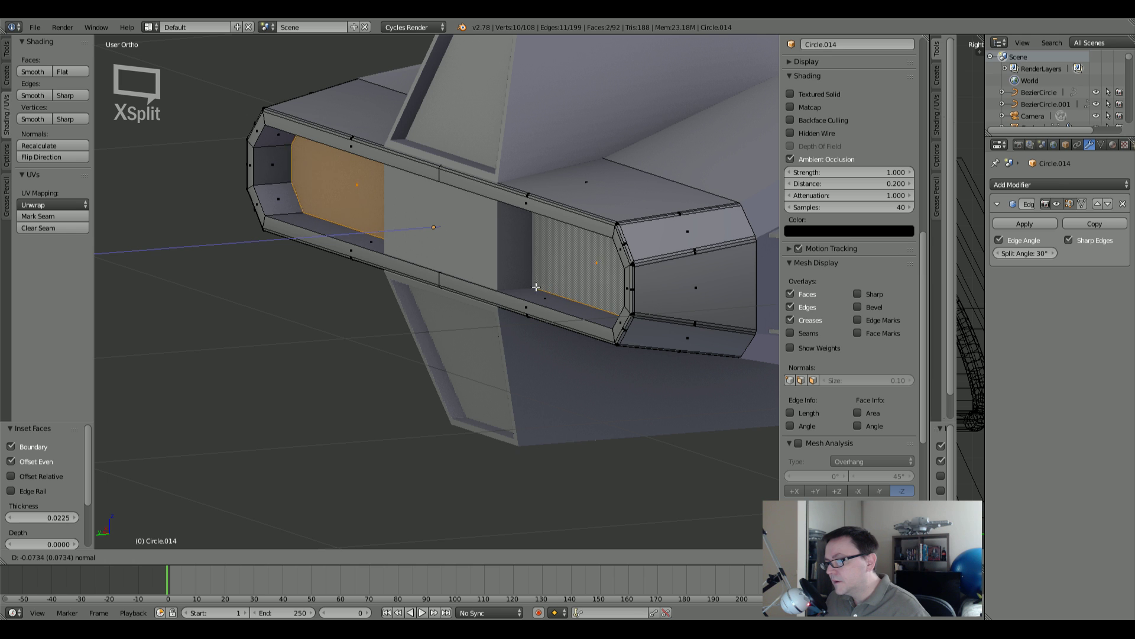
click(506, 294)
middle_drag(506, 294, 393, 246)
scroll(288, 242, up, 5)
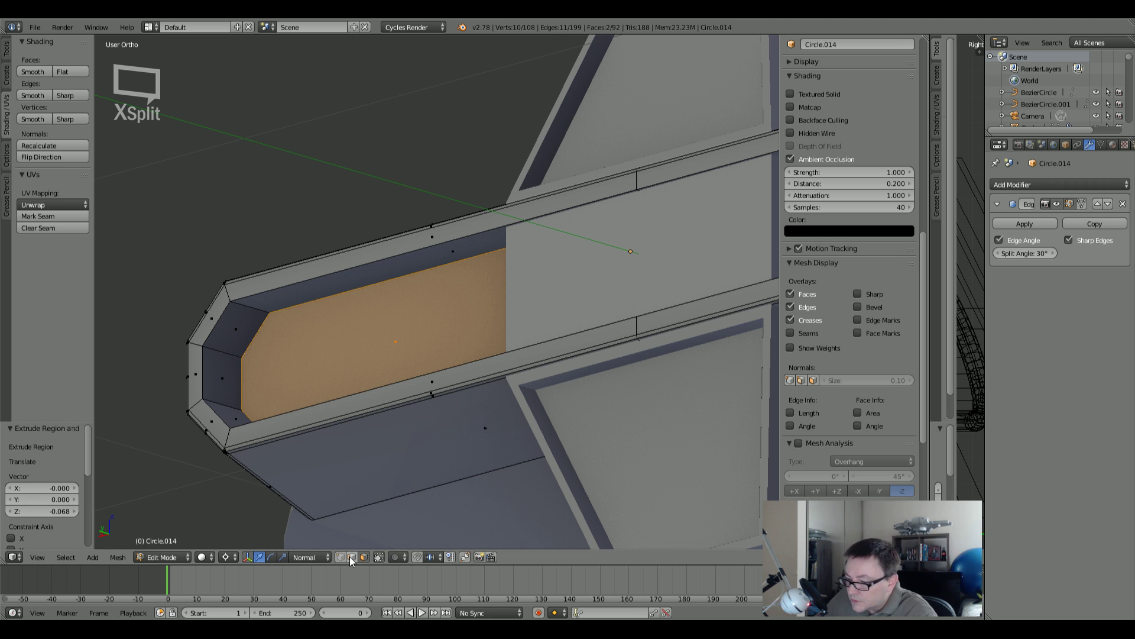
Step: Select the edge loop around the outer rim of the end bar's recess, covering both halves
alt+right_click(316, 276)
middle_drag(350, 288, 241, 195)
scroll(242, 196, up, 3)
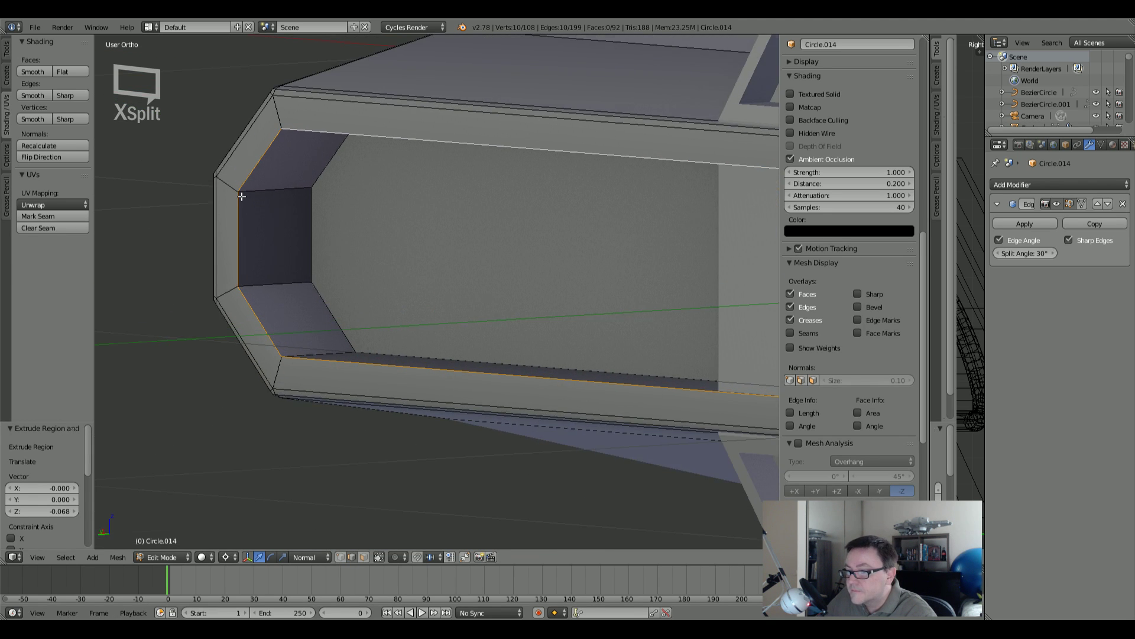
scroll(241, 196, up, 1)
scroll(312, 233, down, 1)
shift+middle_drag(312, 233, 271, 306)
scroll(269, 305, down, 5)
scroll(270, 305, down, 4)
shift+middle_drag(387, 338, 302, 335)
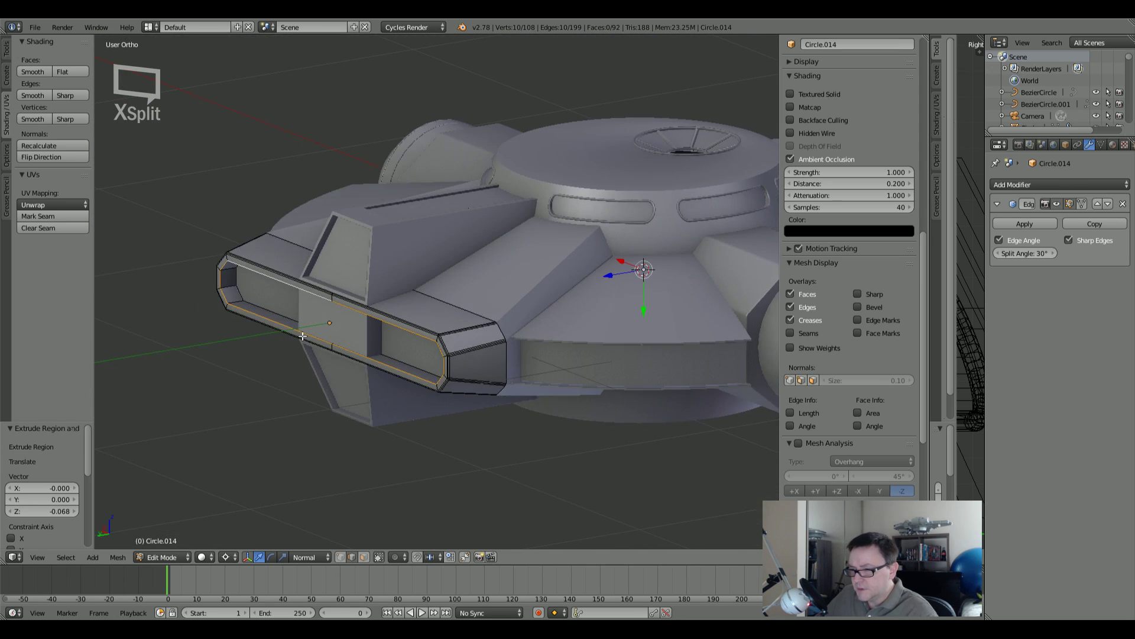
shift+middle_drag(245, 290, 277, 299)
scroll(277, 300, up, 5)
scroll(276, 299, up, 3)
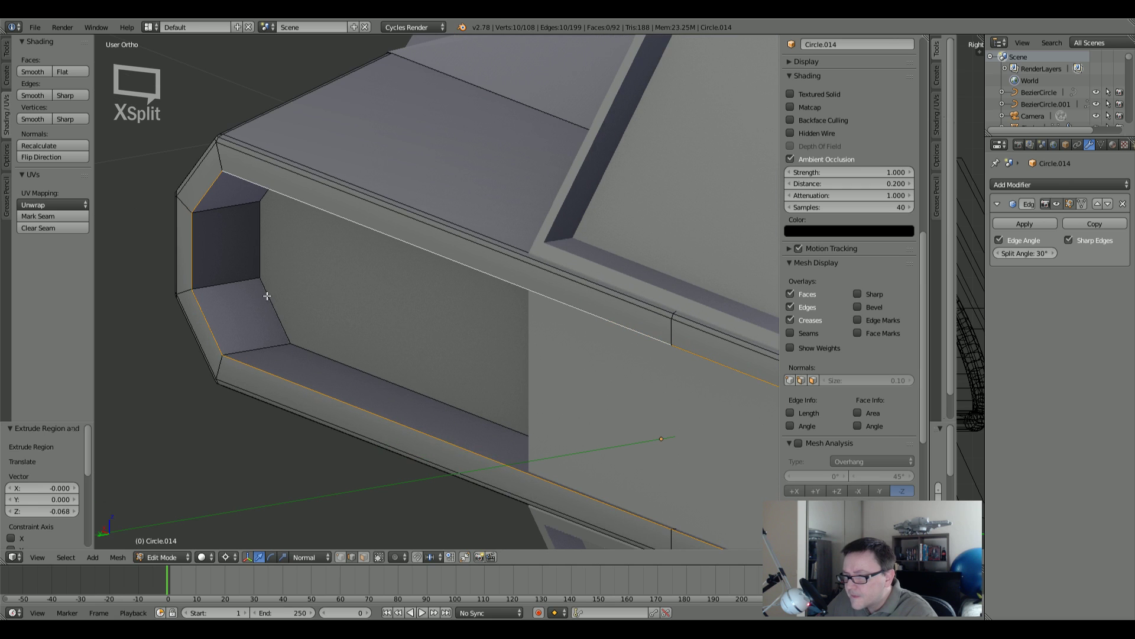
alt+shift+right_click(270, 294)
mouse_move(287, 305)
middle_down()
mouse_move(289, 284)
mouse_move(285, 295)
middle_up()
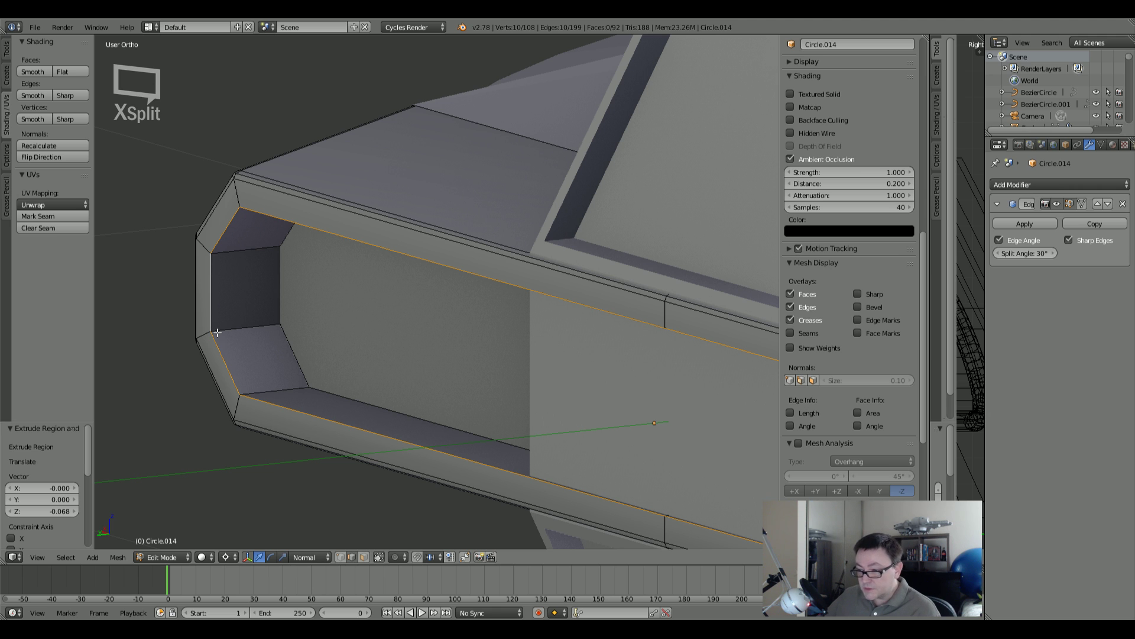
key(Tab)
key(Tab)
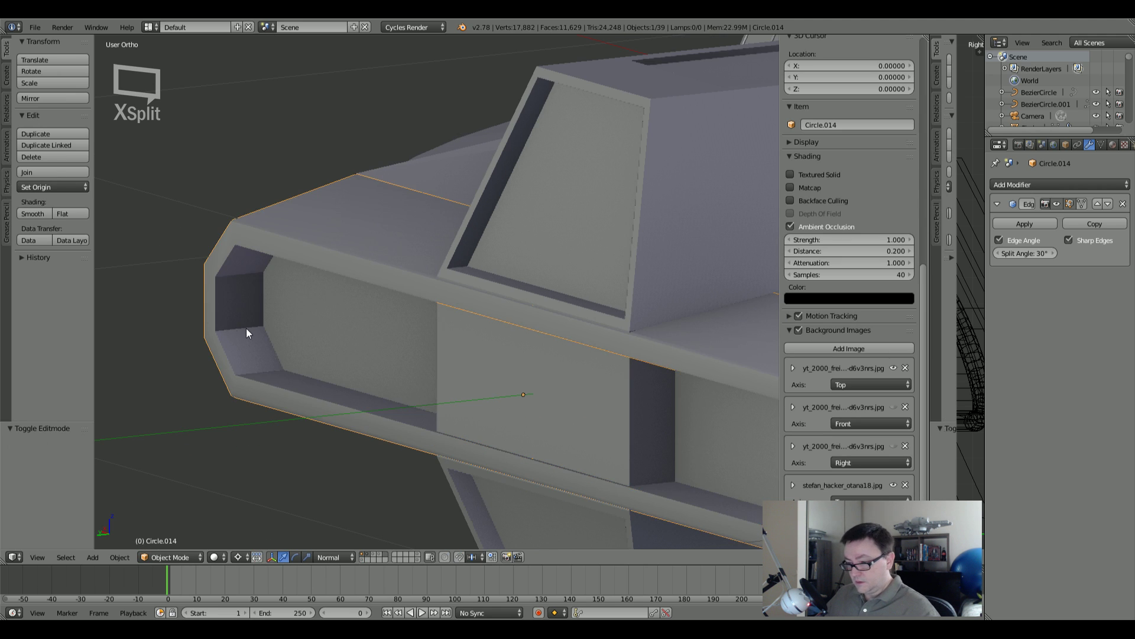
scroll(246, 328, up, 3)
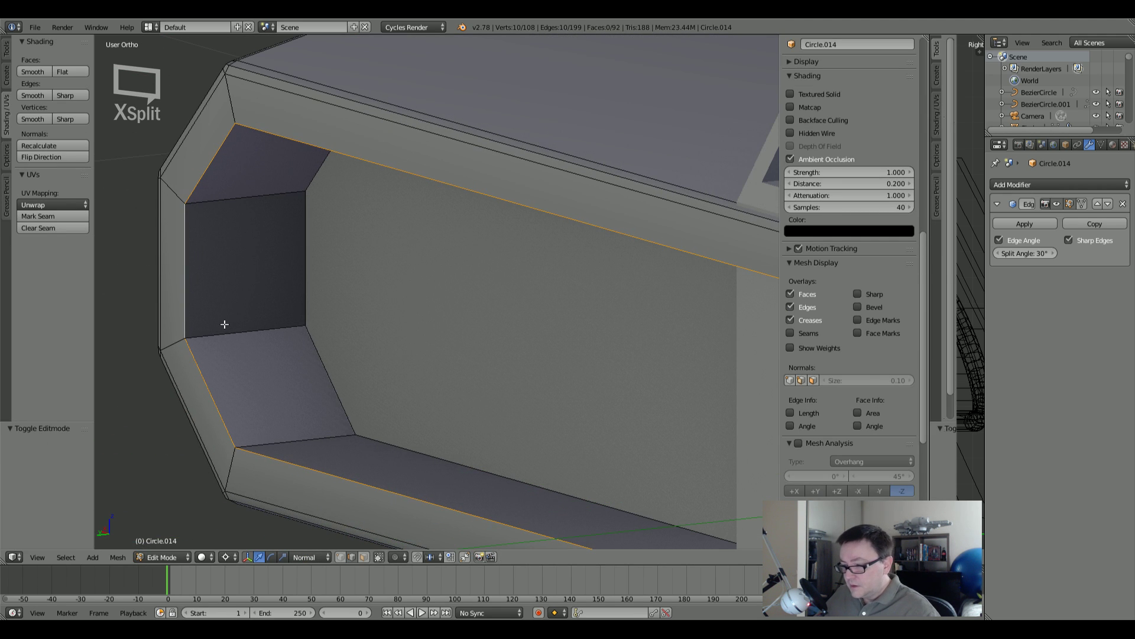
Step: Try a single-segment bevel of about 0.004 on the recess rim and three inner corner edges, and undo it
shift+right_click(272, 440)
shift+right_click(240, 320)
shift+right_click(234, 191)
key(ctrl+b)
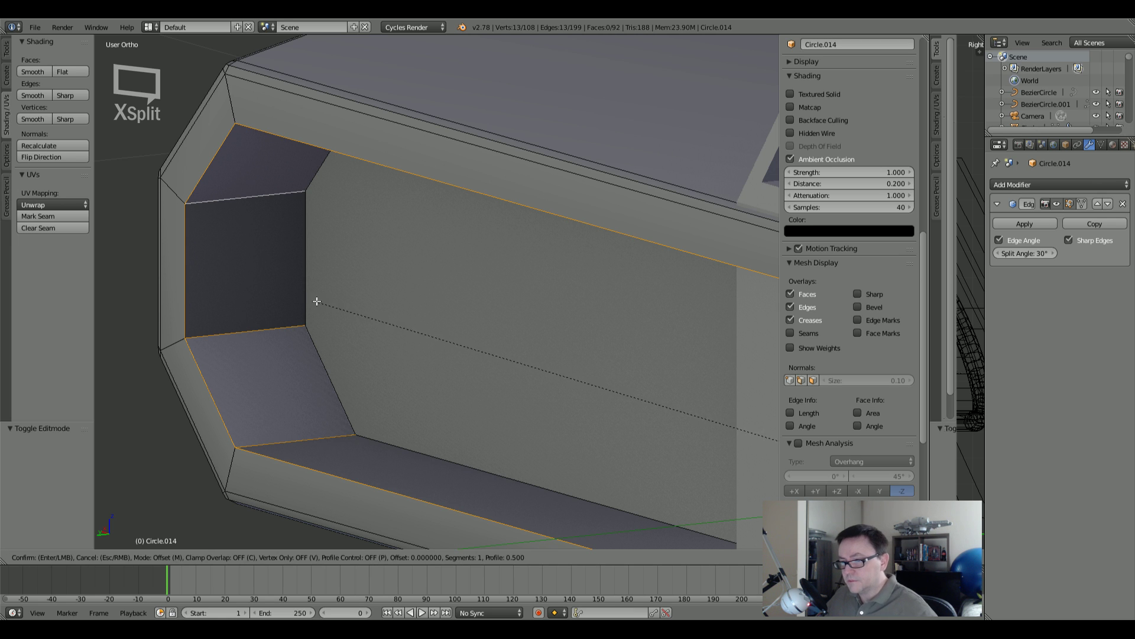
scroll(291, 294, up, 1)
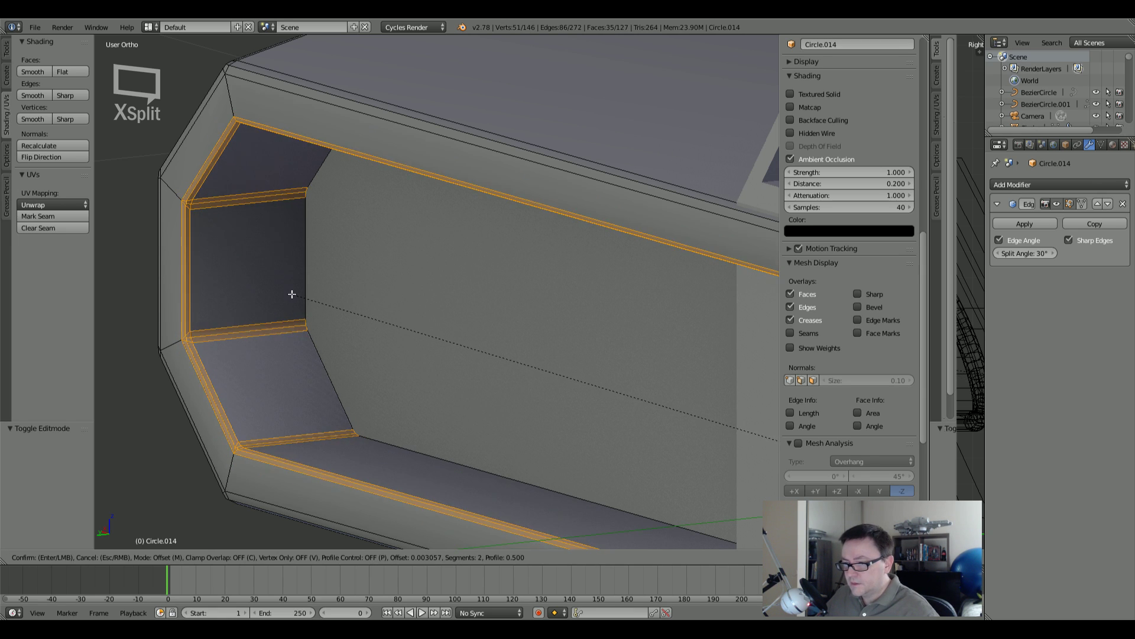
scroll(292, 294, down, 1)
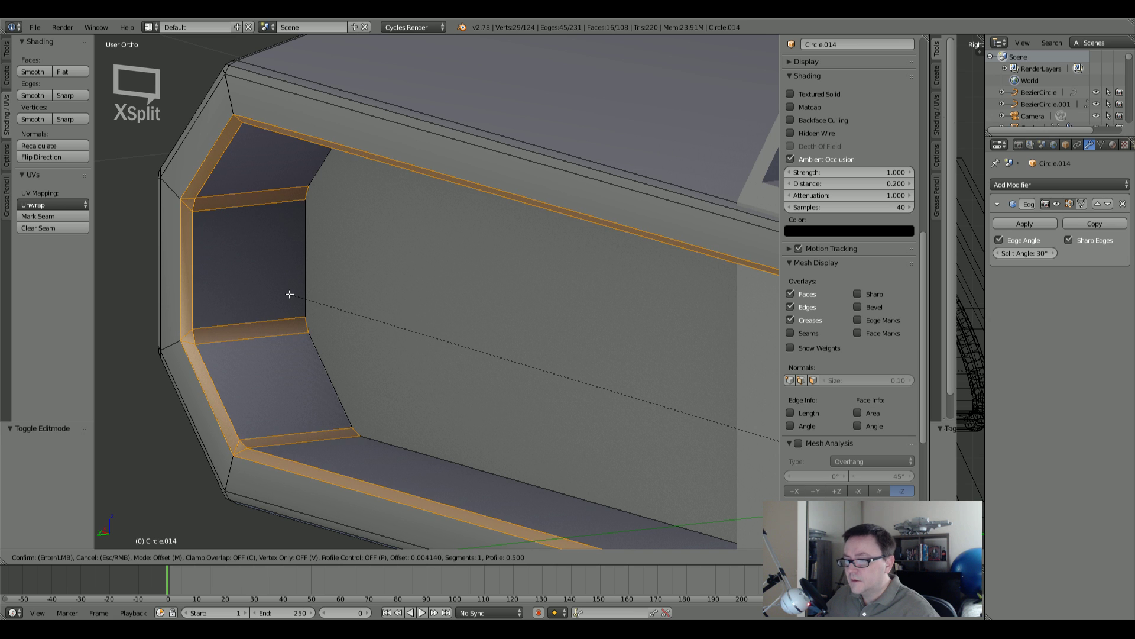
click(290, 294)
key(Tab)
scroll(290, 294, down, 5)
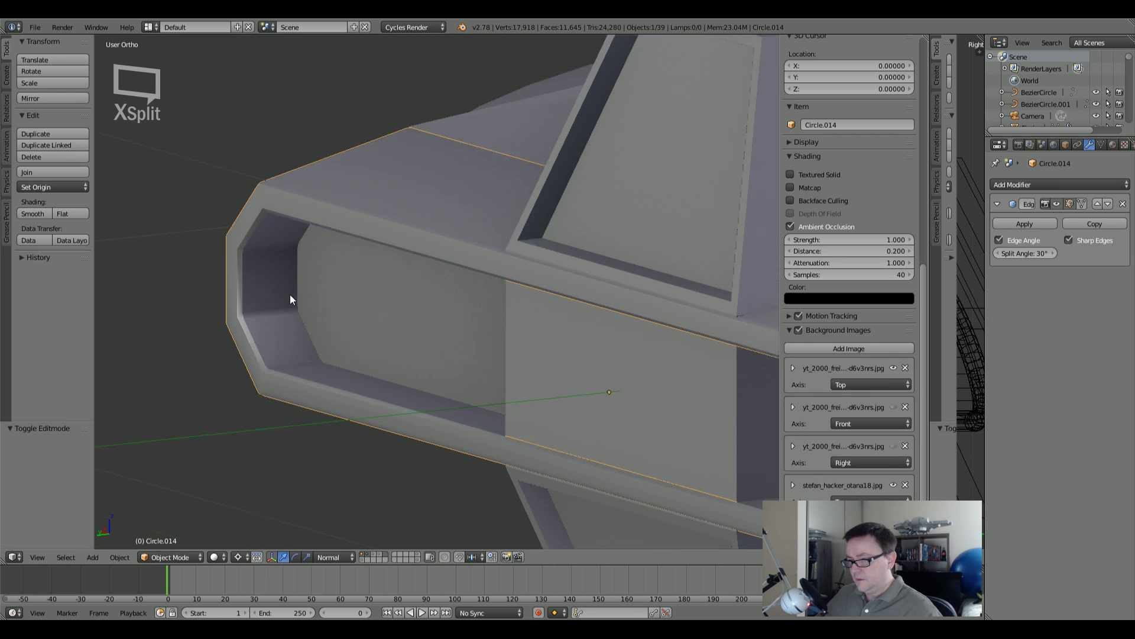
scroll(290, 294, up, 5)
key(Tab)
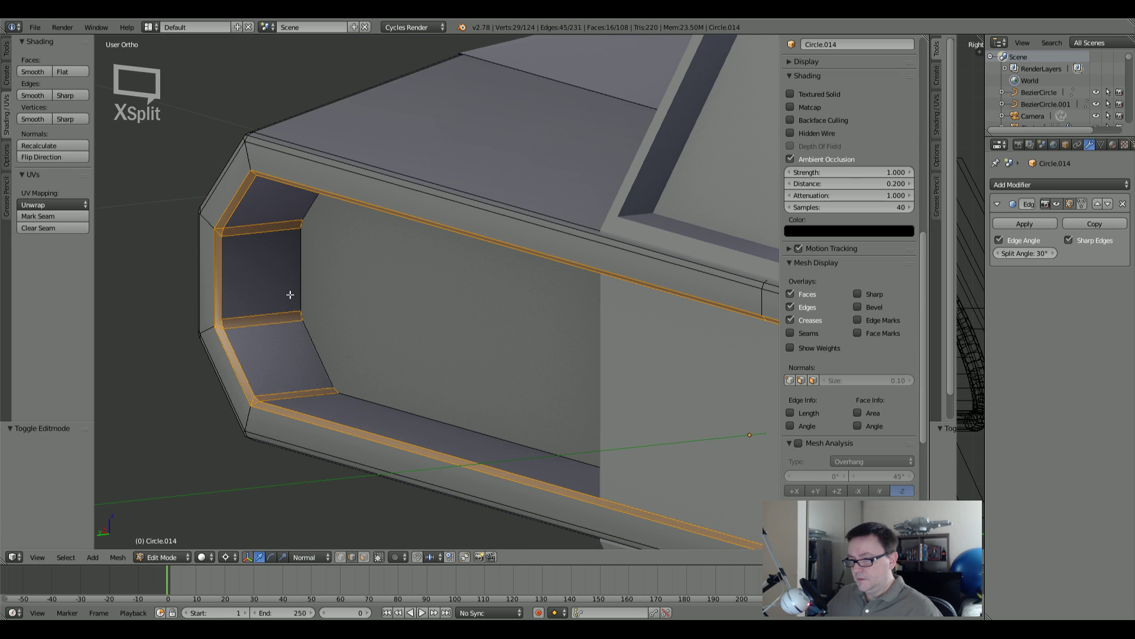
key(ctrl+z)
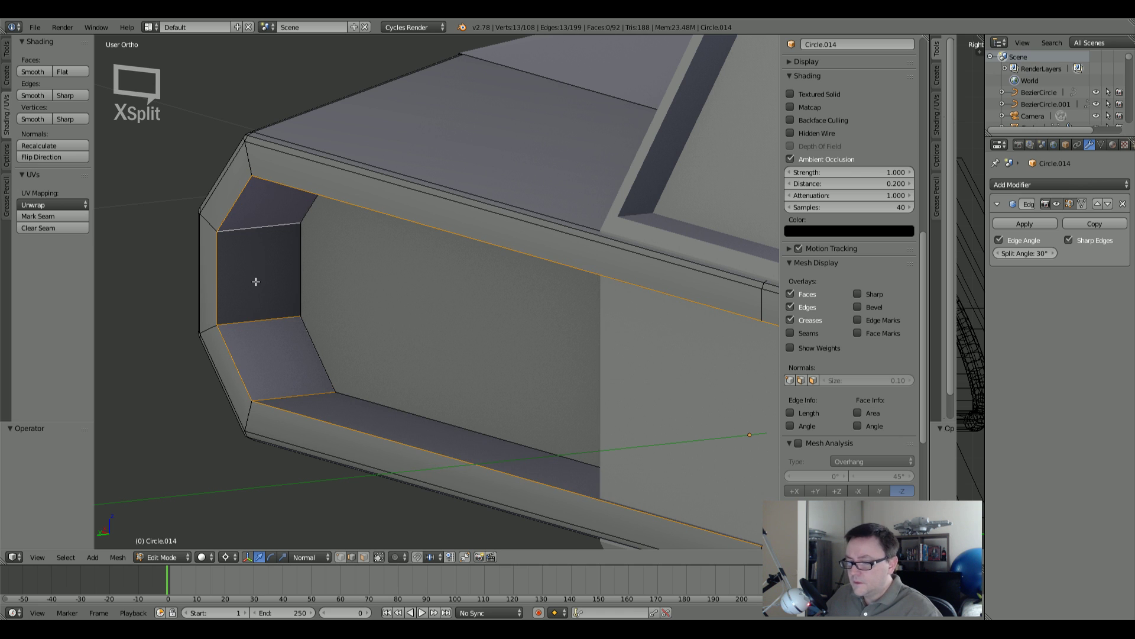
Step: Try a two-segment bevel of about 0.004 on the recess rim and inner corner edges, and check its shading
key(ctrl+b)
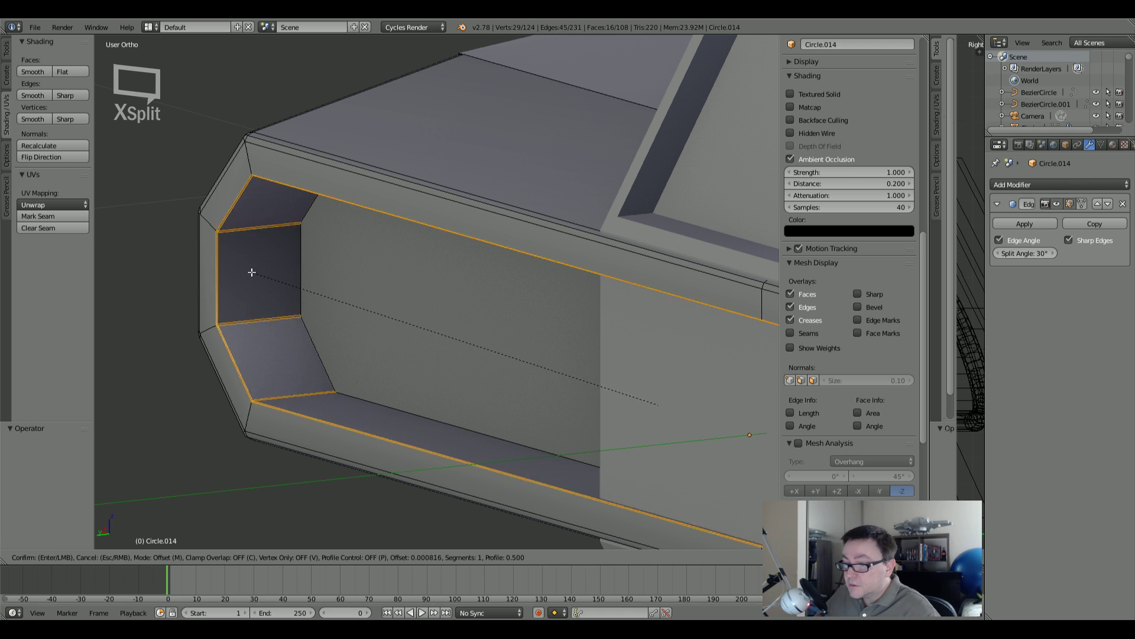
scroll(240, 269, up, 1)
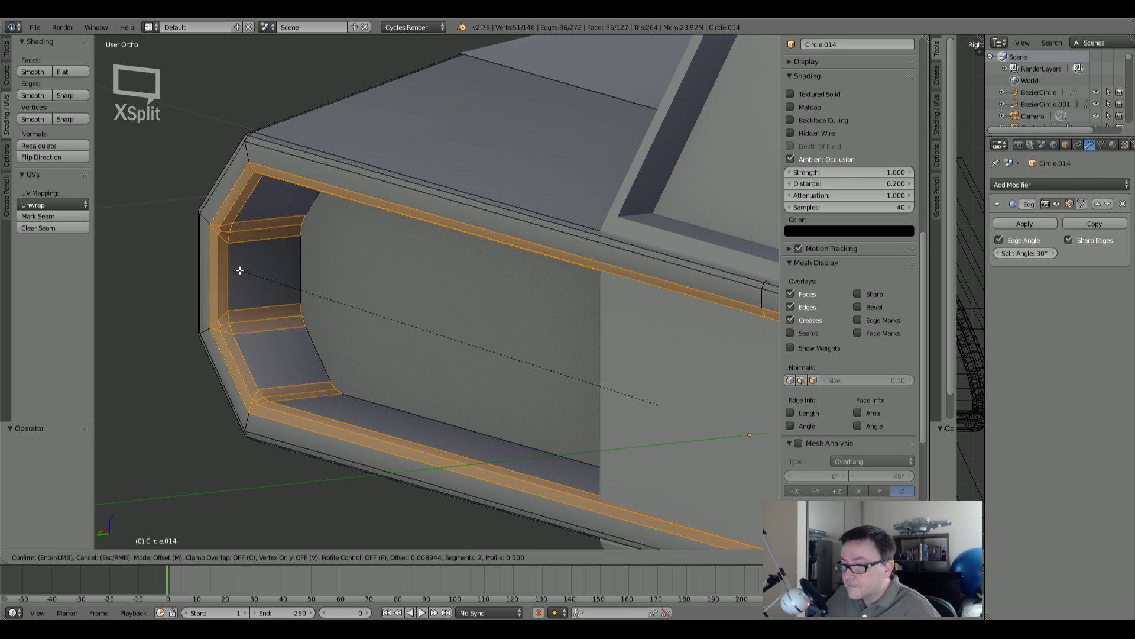
click(338, 339)
scroll(338, 339, down, 4)
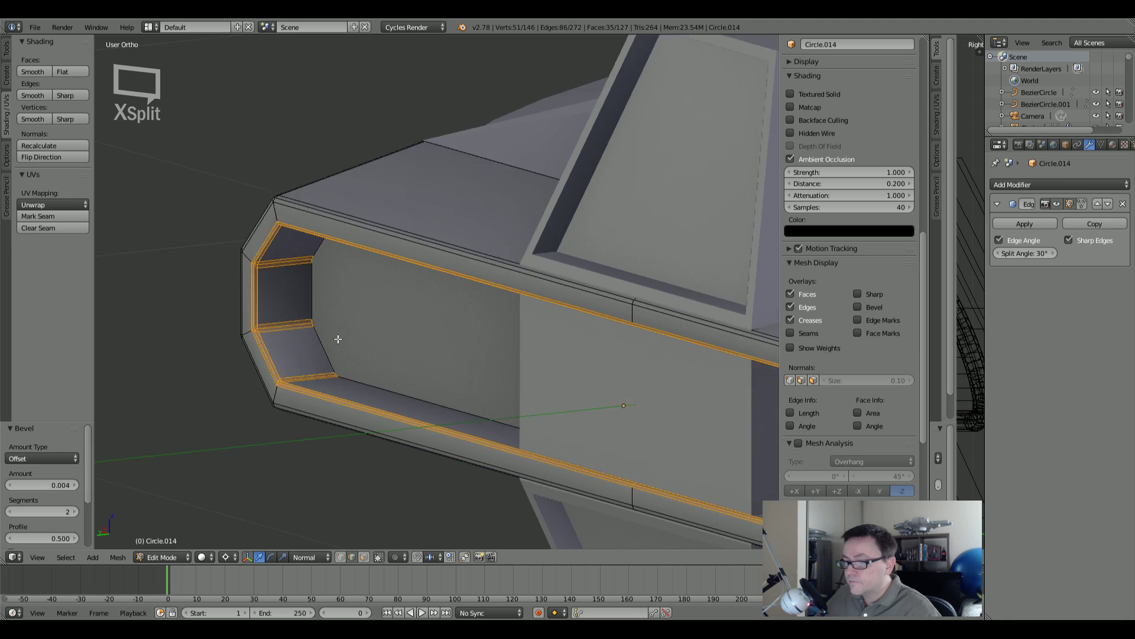
key(Tab)
shift+middle_drag(338, 339, 211, 324)
scroll(278, 334, down, 4)
scroll(124, 308, up, 9)
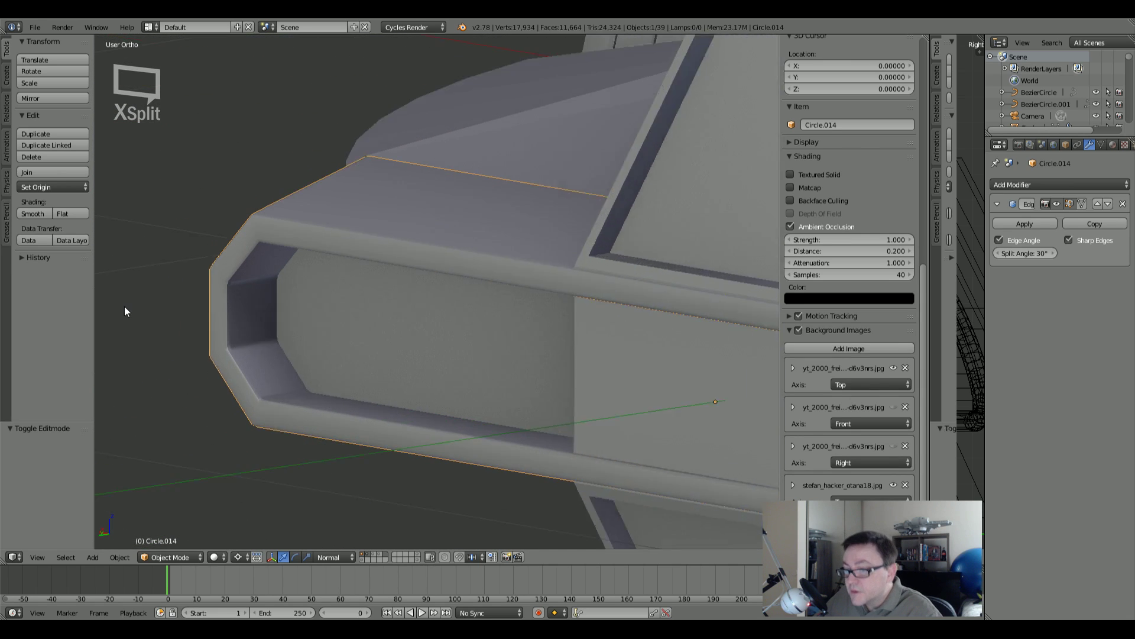
scroll(247, 378, up, 5)
scroll(307, 385, down, 5)
scroll(307, 385, down, 6)
middle_drag(308, 386, 237, 341)
Step: Undo the two-segment bevel on the recess rim and inner corner edges
key(Tab)
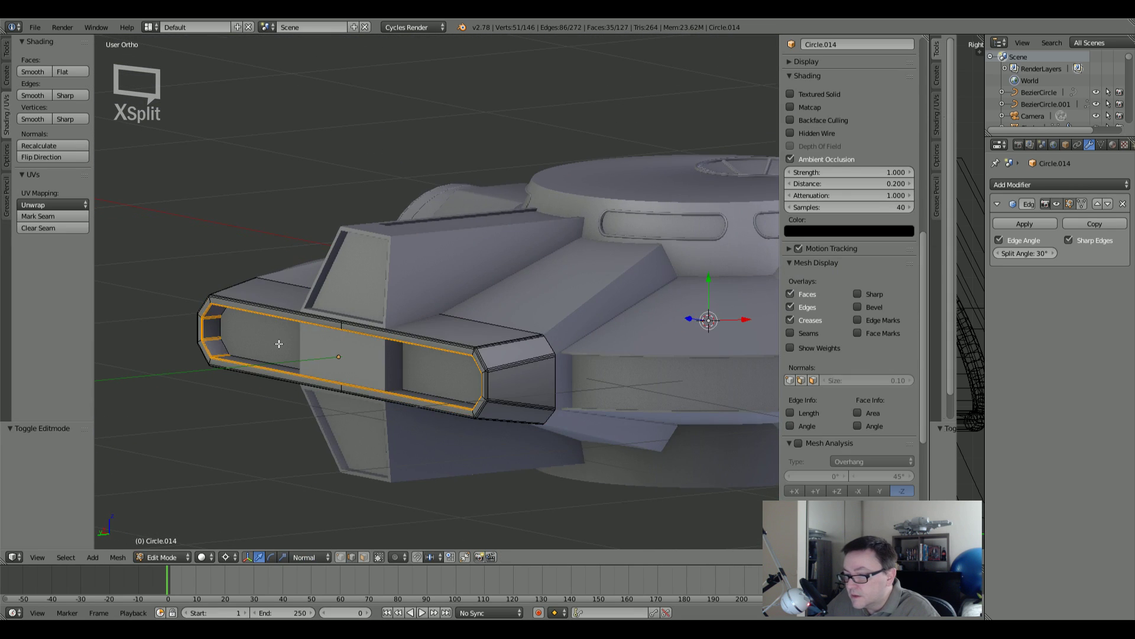
scroll(167, 339, up, 3)
key(ctrl+z)
scroll(265, 310, up, 3)
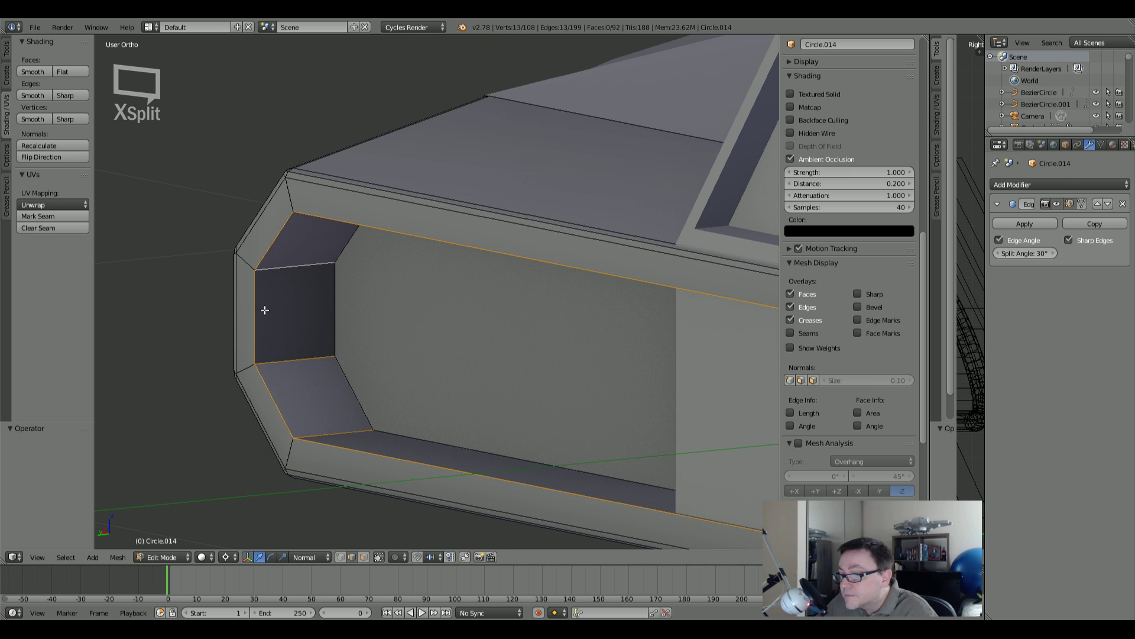
Step: Bevel only the recess's outer rim edge loop with two segments and an offset of about 0.003
alt+click(251, 307)
scroll(278, 319, down, 5)
scroll(289, 324, up, 5)
key(ctrl+b)
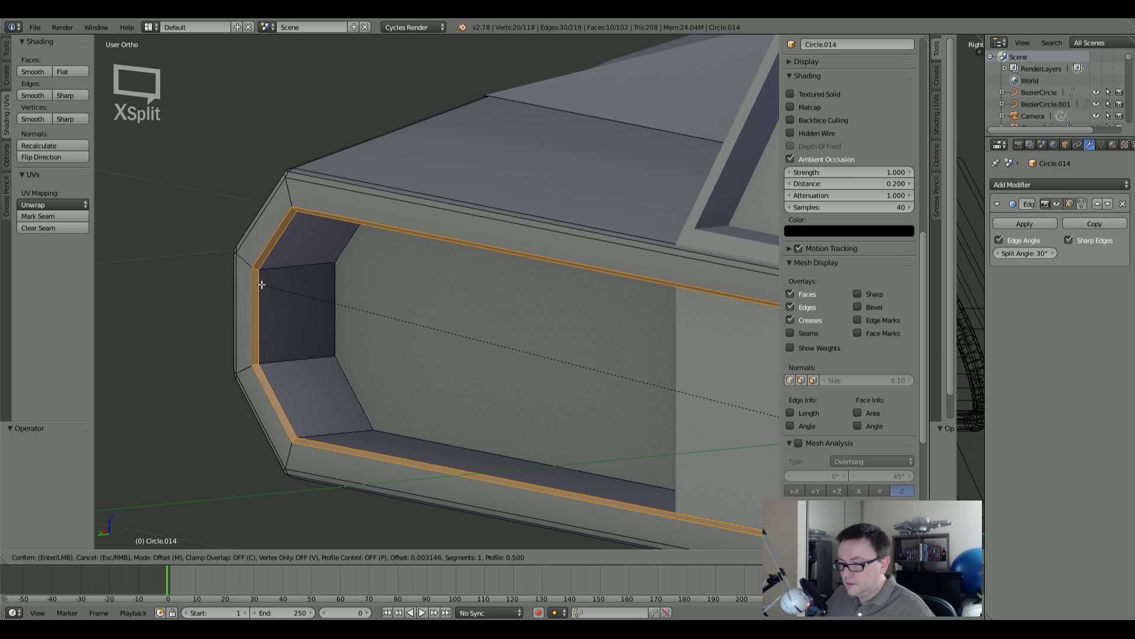
scroll(262, 285, up, 1)
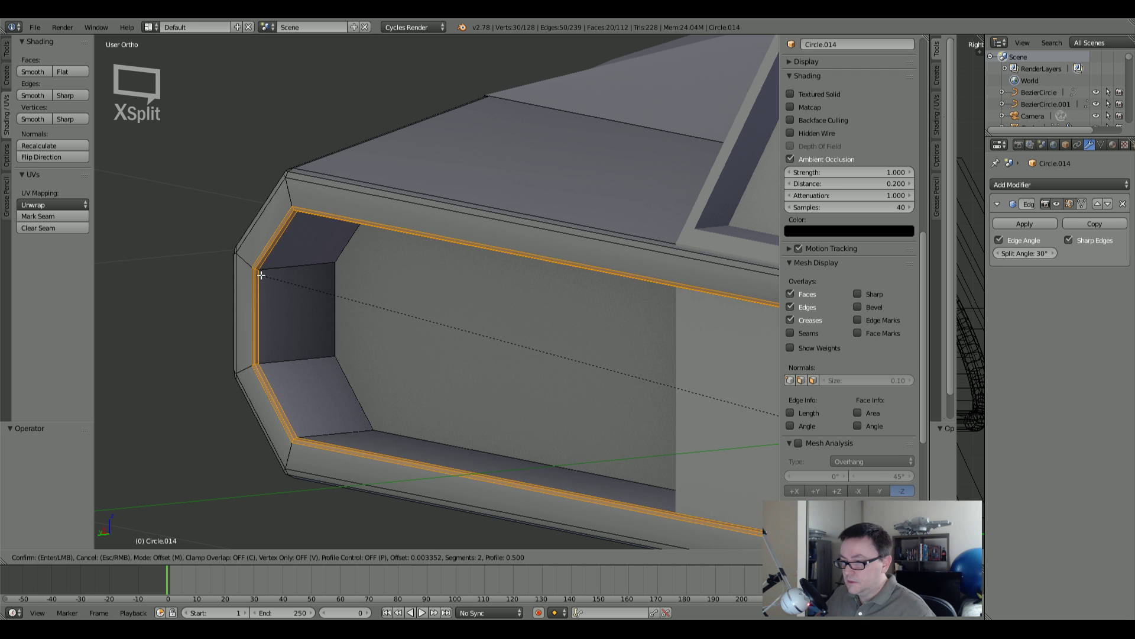
click(254, 272)
key(Tab)
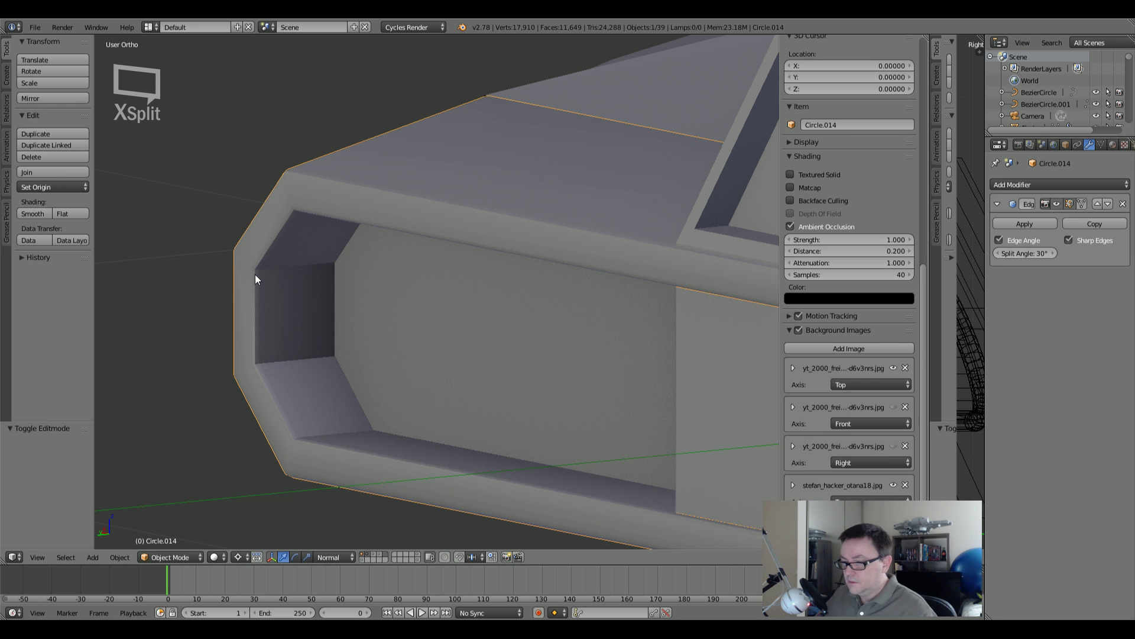
scroll(269, 297, down, 5)
mouse_move(269, 297)
middle_down()
mouse_move(285, 325)
mouse_move(435, 321)
mouse_move(422, 335)
mouse_move(249, 302)
middle_up()
Step: Open the trapezoidal block at the middle of the end bar for mesh editing and inspect it in wireframe
middle_drag(179, 293, 346, 353)
right_click(319, 318)
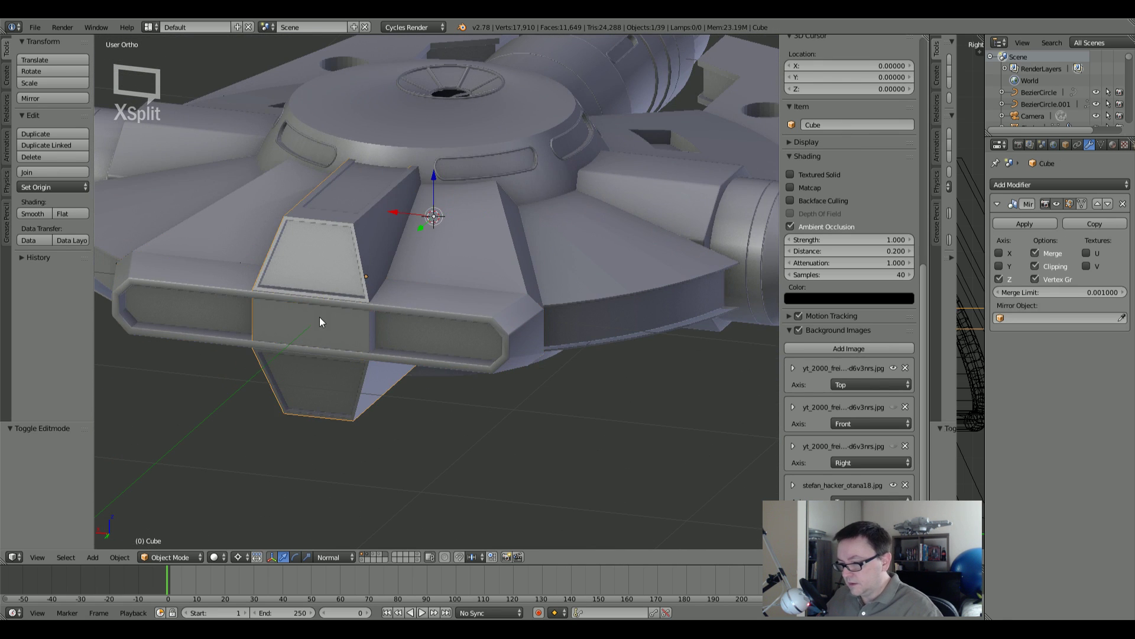
key(Tab)
scroll(319, 317, up, 5)
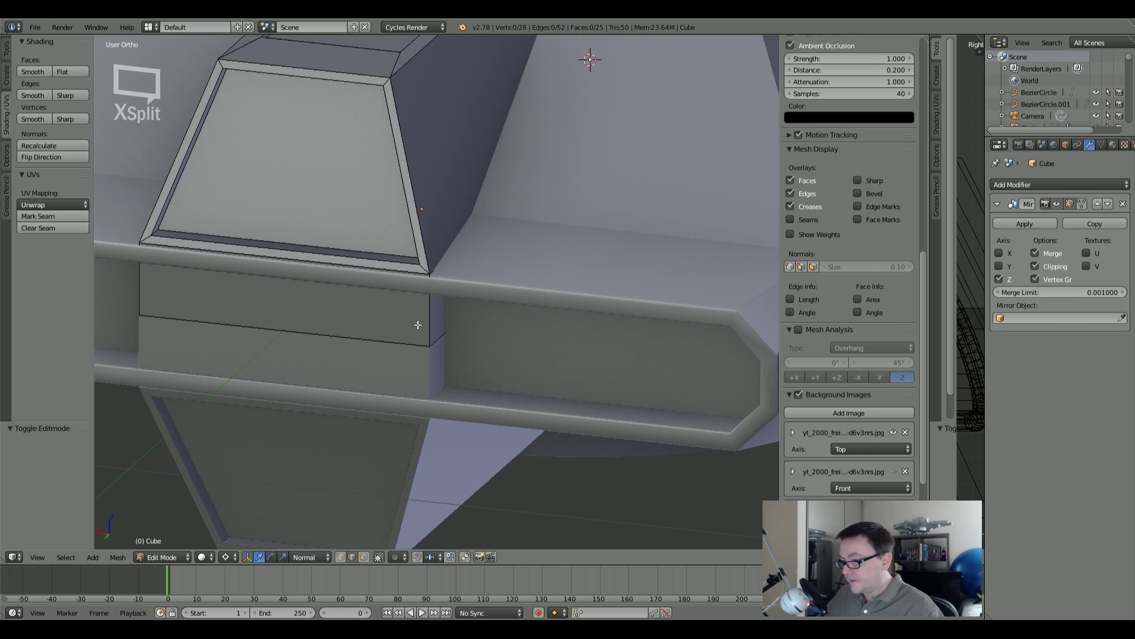
scroll(444, 323, down, 3)
key(z)
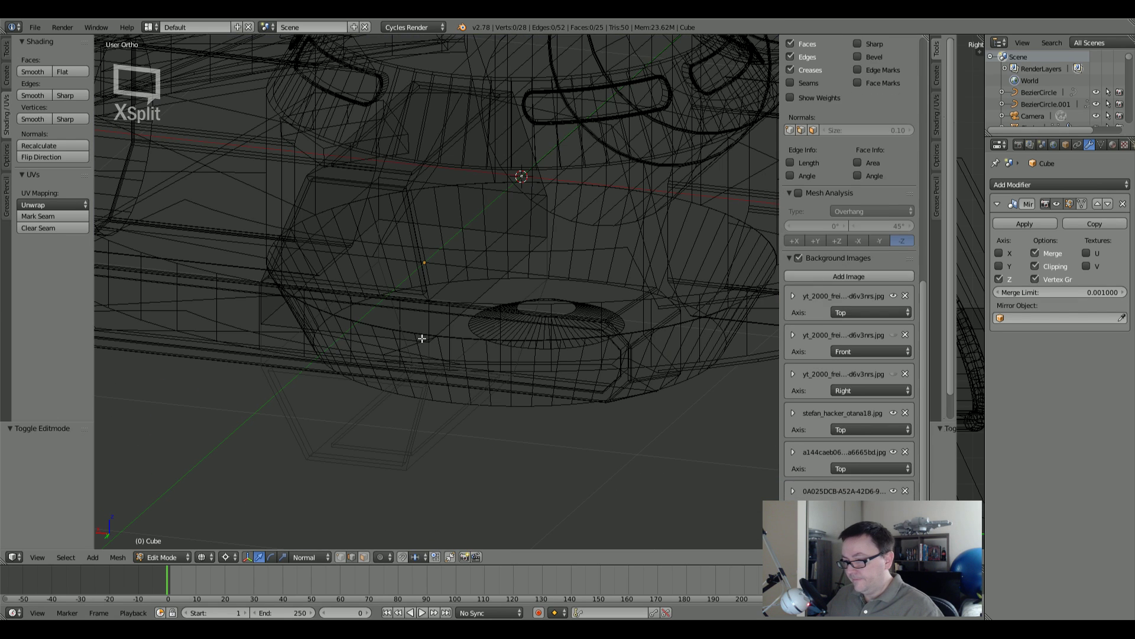
key(z)
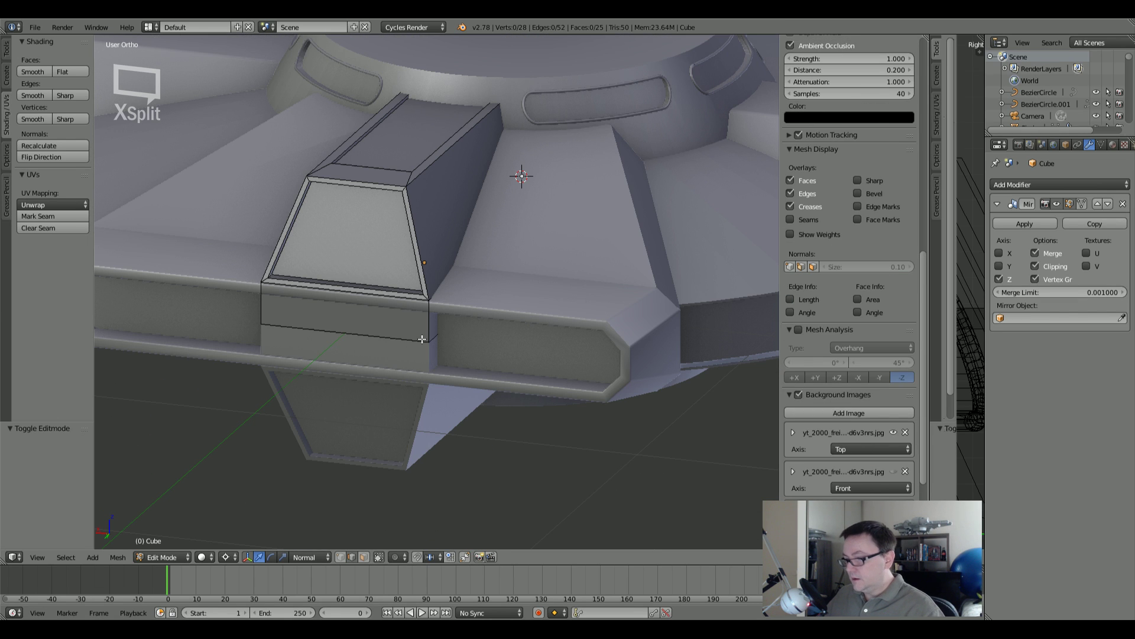
Step: Delete the vertices of the trapezoidal block's lowest edge loop, removing its section inside the end bar's recess
alt+right_click(422, 339)
key(z)
scroll(452, 336, down, 2)
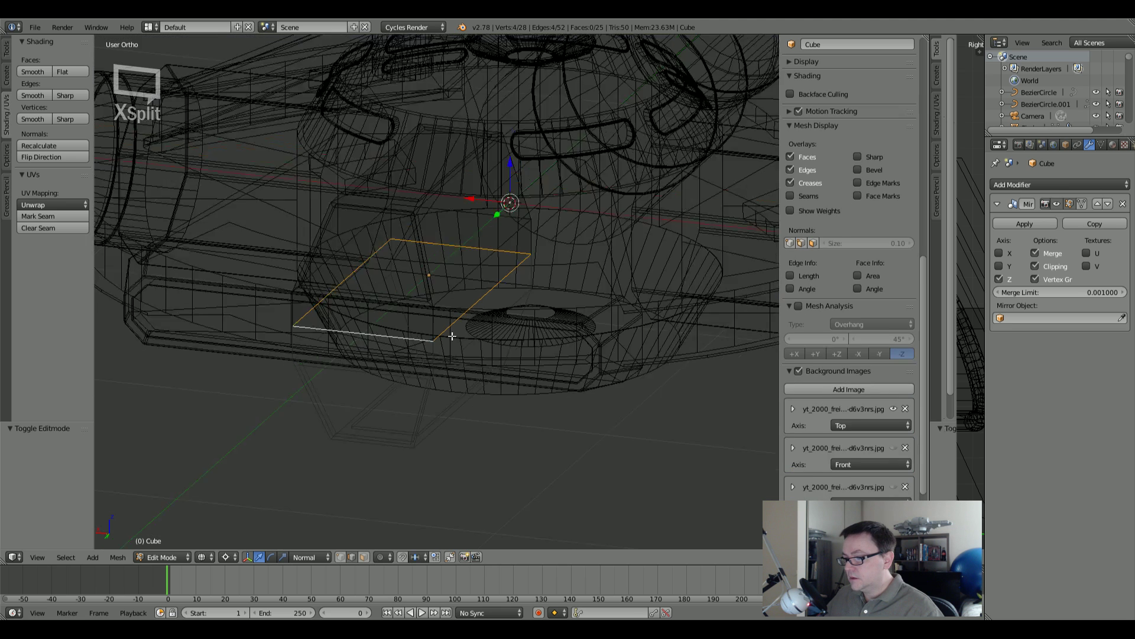
key(z)
middle_drag(452, 336, 454, 310)
scroll(454, 310, up, 4)
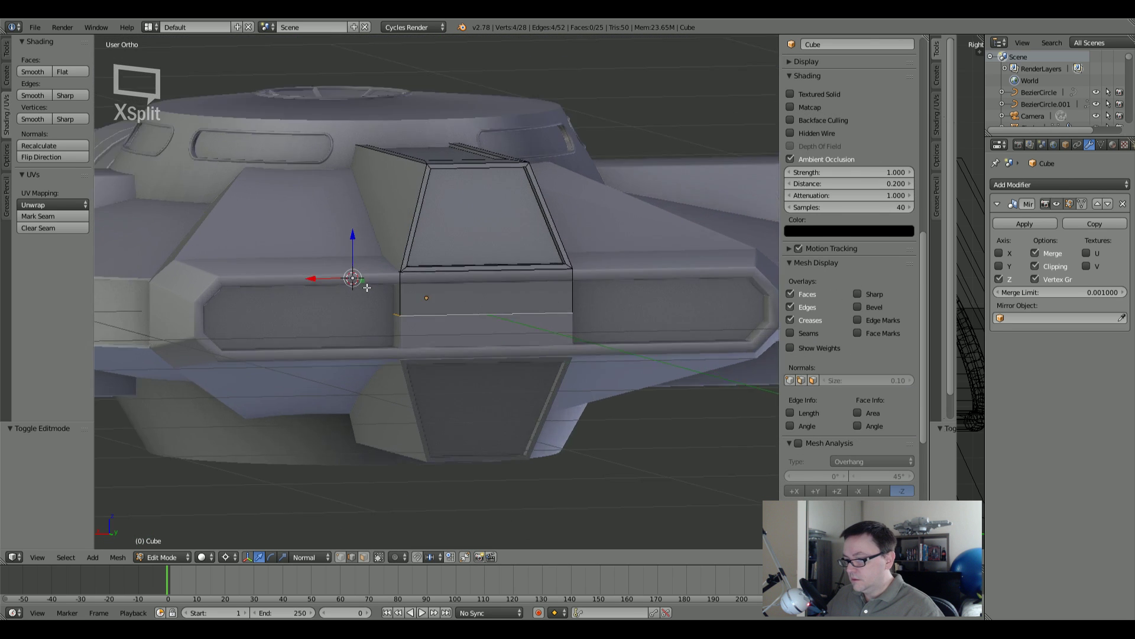
key(x)
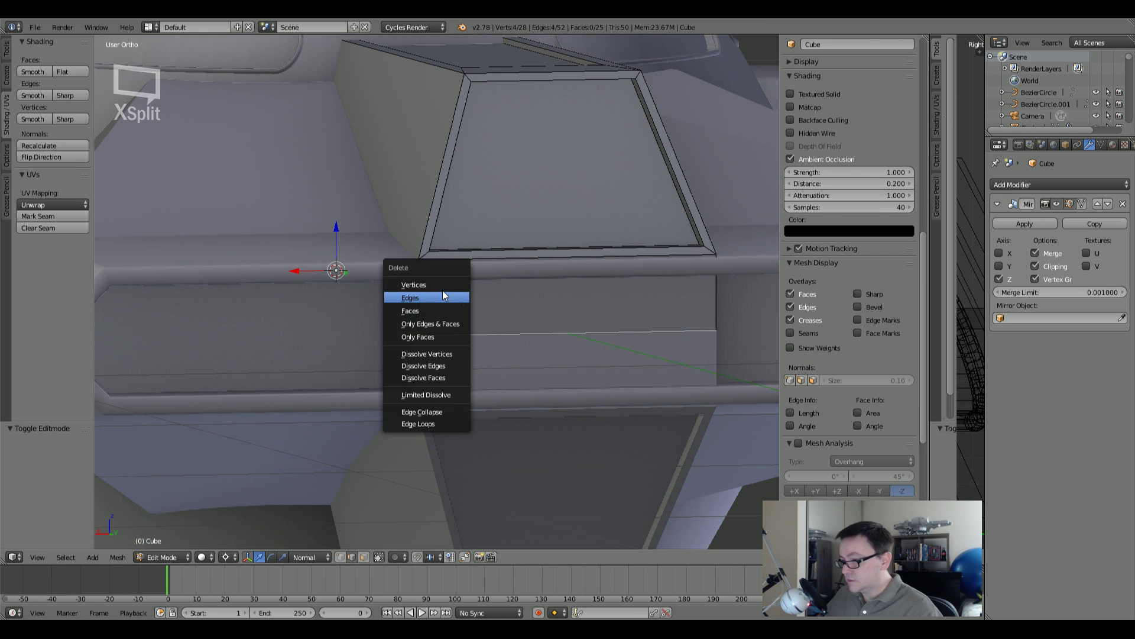
click(443, 289)
scroll(593, 299, down, 1)
scroll(592, 299, up, 1)
middle_drag(627, 304, 497, 310)
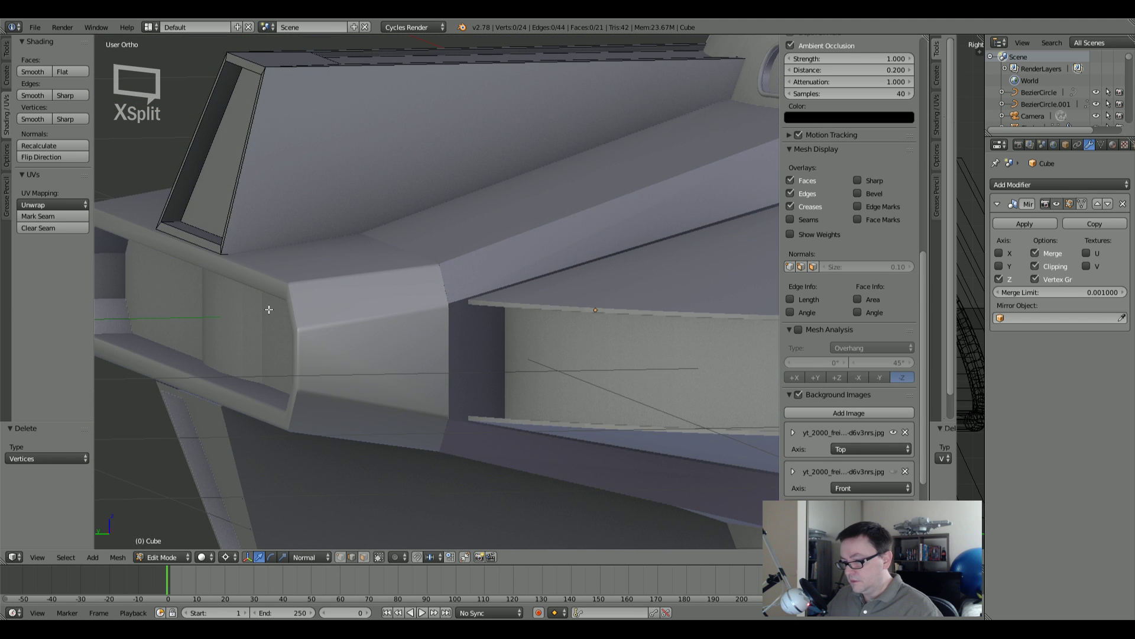
Step: Delete the four faces of the curved hull band that show at the middle of the end bar's recess
key(Tab)
right_click(222, 317)
key(Tab)
scroll(323, 341, down, 2)
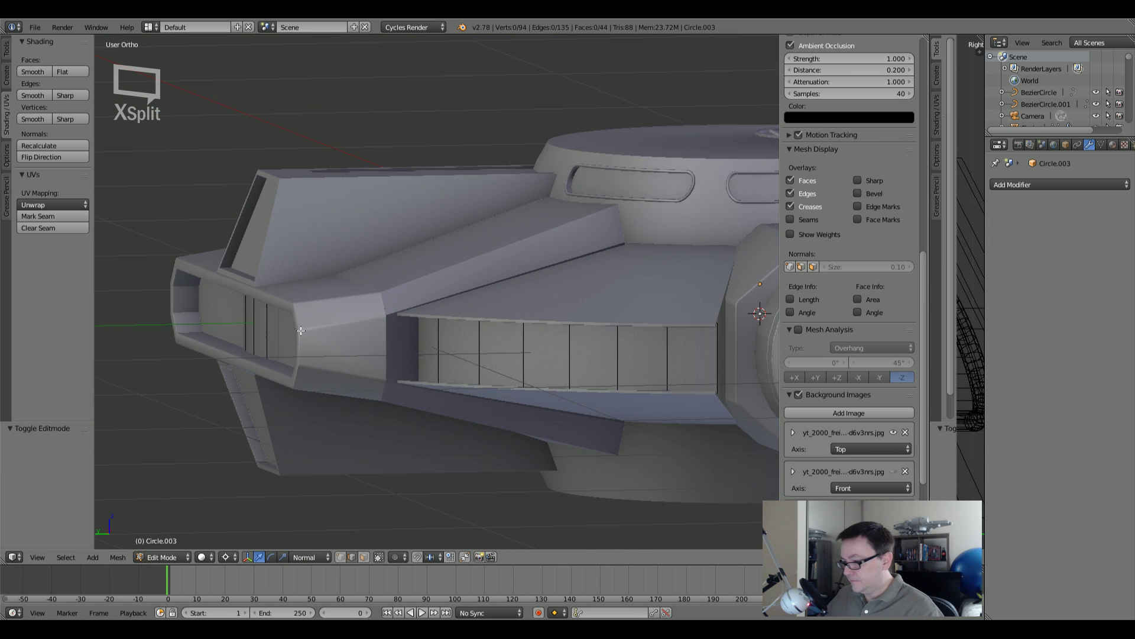
middle_drag(322, 342, 390, 337)
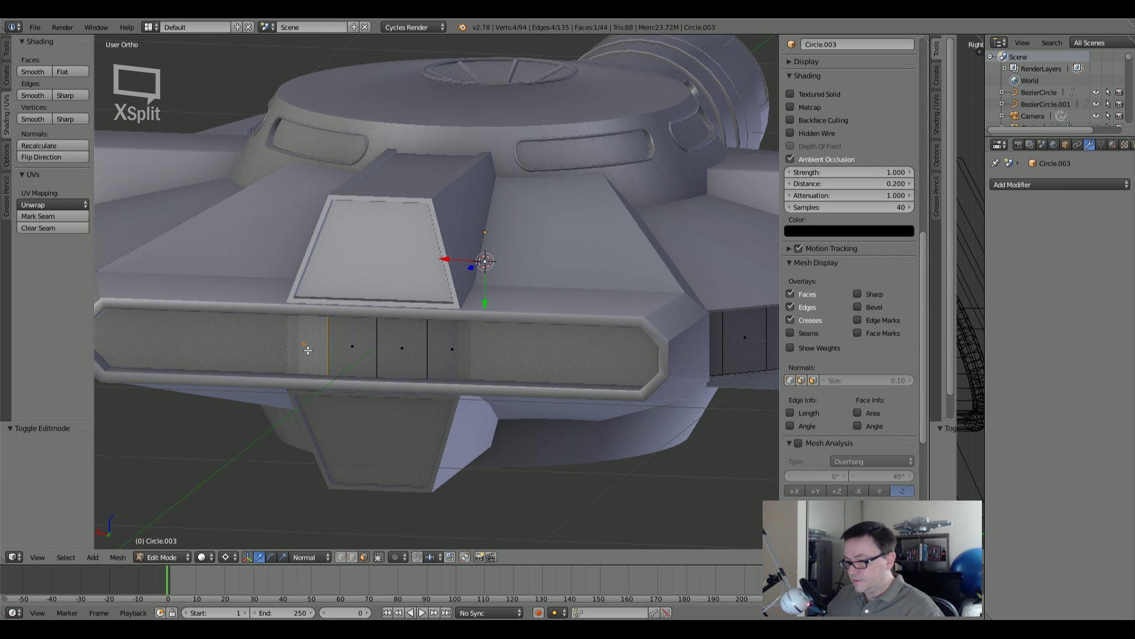
right_click(304, 345)
shift+right_click(352, 347)
shift+right_click(403, 348)
shift+right_click(451, 354)
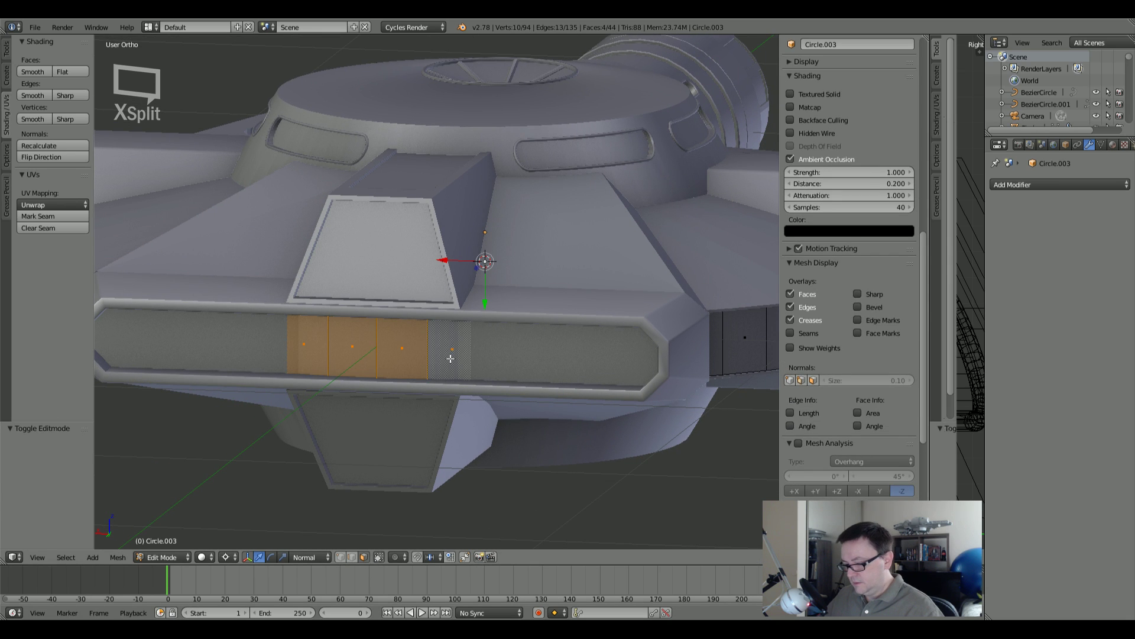
key(x)
click(447, 384)
scroll(445, 382, down, 3)
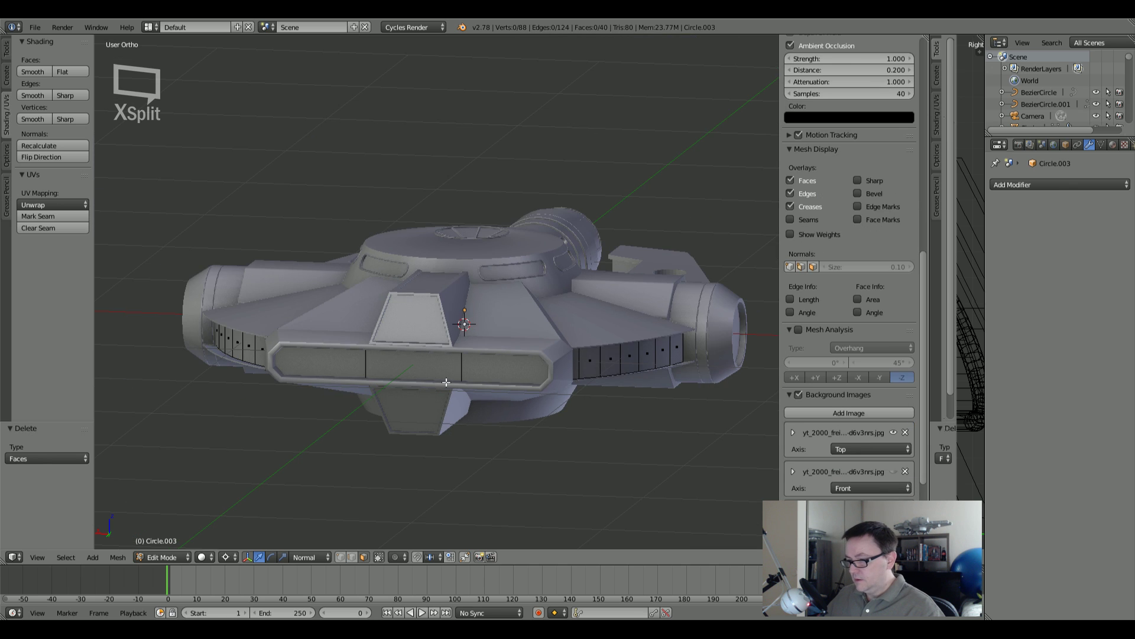
Step: Delete the two hull band faces on either side of the gap at the middle of the end bar's recess
key(z)
key(a)
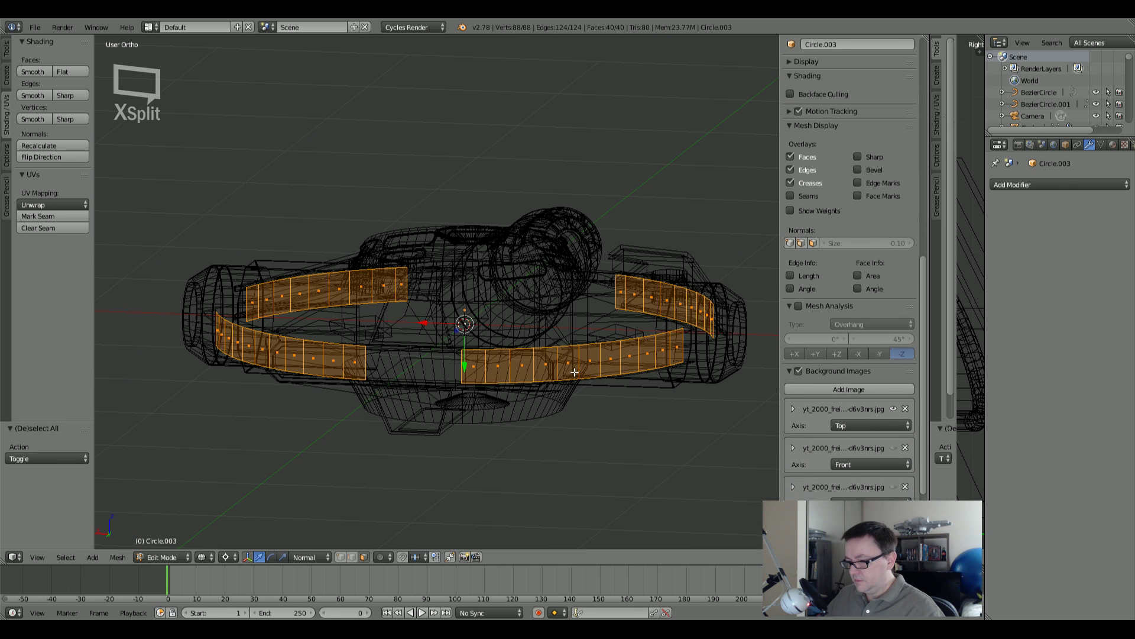
right_click(353, 362)
key(x)
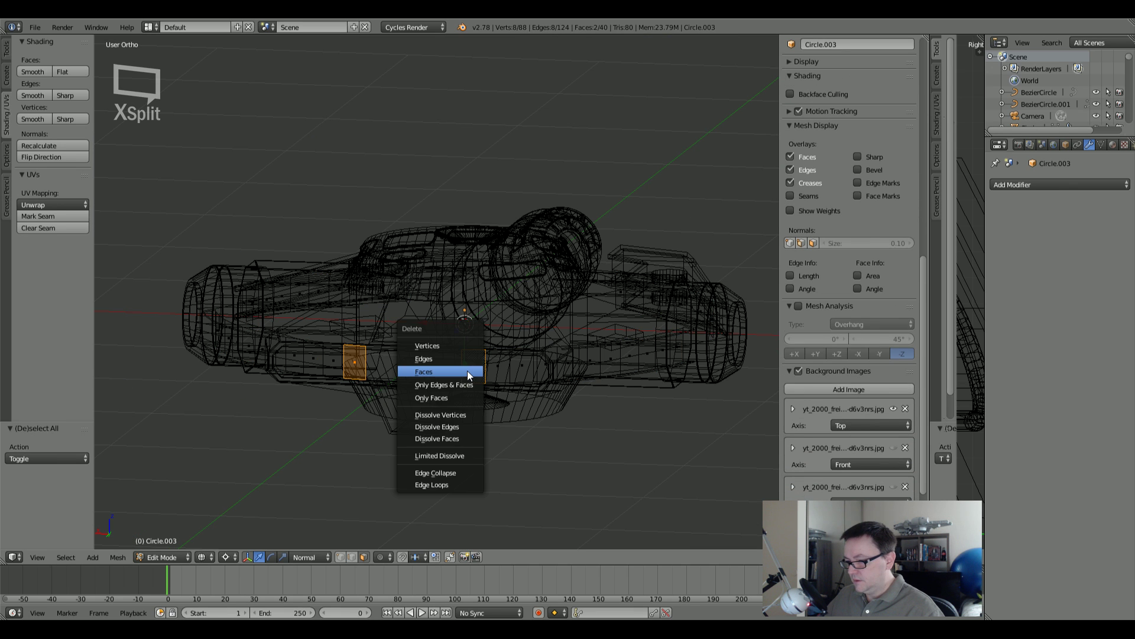
click(467, 370)
Step: Delete three more hull band faces hidden inside the end bar, next to the existing gap
key(z)
key(a)
mouse_move(472, 371)
middle_down()
mouse_move(518, 358)
mouse_move(398, 357)
mouse_move(362, 374)
mouse_move(549, 371)
mouse_move(438, 359)
middle_up()
key(z)
key(z)
key(z)
right_click(438, 359)
shift+right_click(470, 361)
shift+right_click(509, 363)
key(x)
click(514, 364)
key(z)
Step: Examine the opposite end of the ship, around the large tube, for hull band faces hidden inside the hull
mouse_move(450, 371)
middle_down()
mouse_move(470, 368)
mouse_move(365, 367)
mouse_move(488, 408)
mouse_move(515, 405)
mouse_move(473, 367)
mouse_move(352, 349)
mouse_move(370, 350)
mouse_move(349, 383)
mouse_move(469, 398)
middle_up()
key(z)
key(z)
key(z)
key(z)
scroll(433, 352, up, 5)
scroll(433, 350, down, 6)
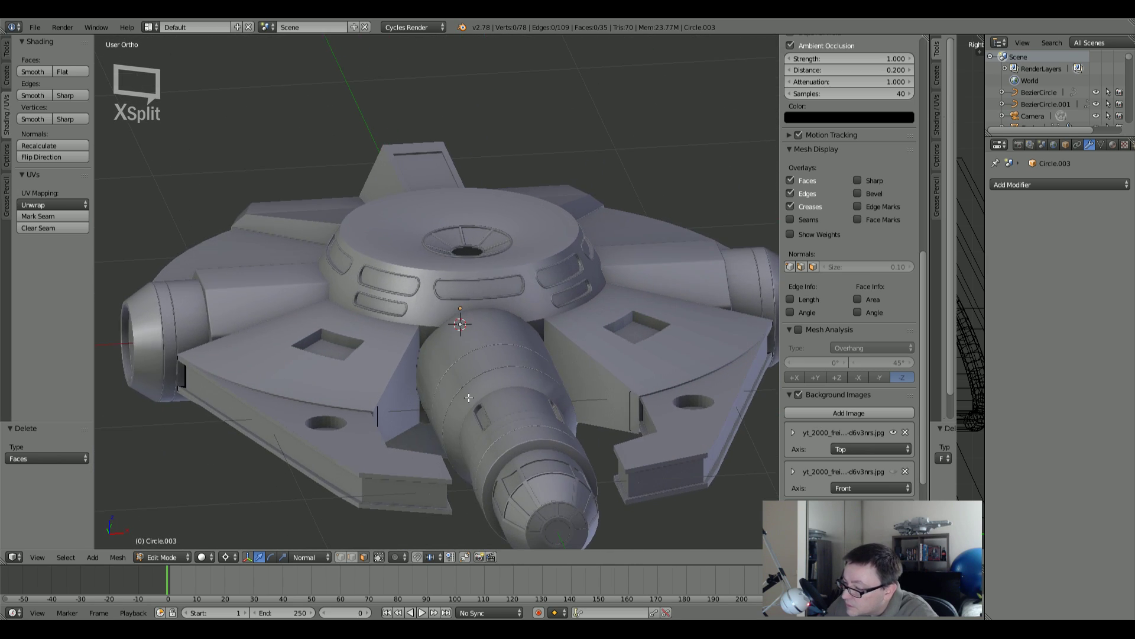
scroll(469, 398, up, 6)
key(z)
scroll(616, 392, down, 6)
Step: Delete seven adjoining hull band faces hidden inside the hull beside the large tube, keeping the face nearest the side pod
right_click(438, 404)
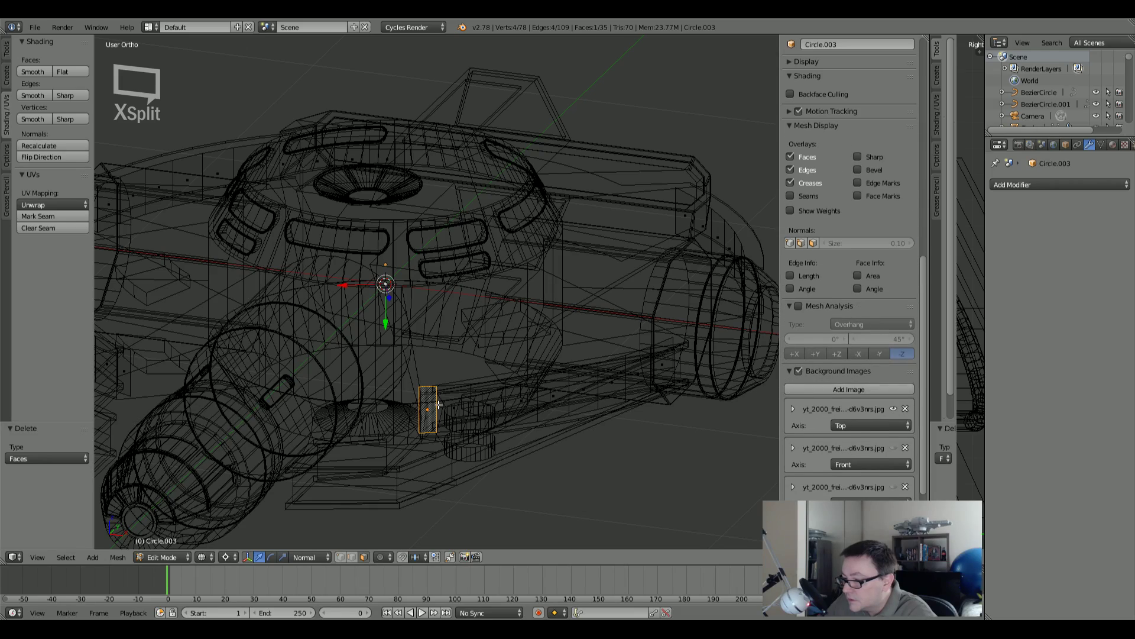
alt+right_click(474, 408)
shift+right_click(661, 395)
middle_drag(660, 395, 577, 364)
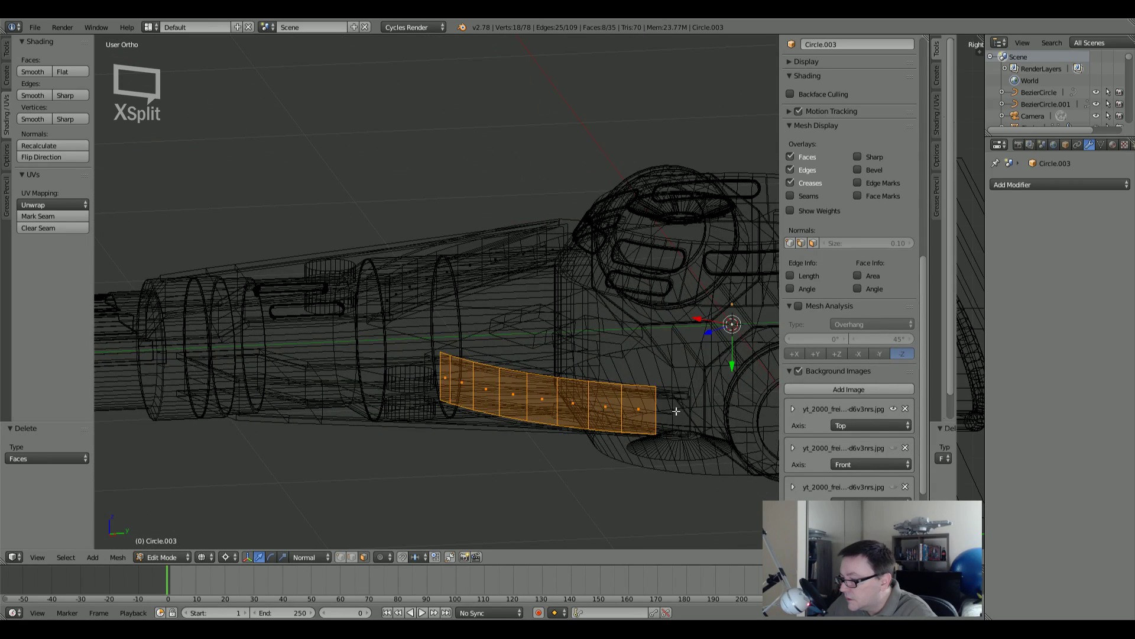
scroll(675, 410, down, 1)
scroll(676, 411, up, 3)
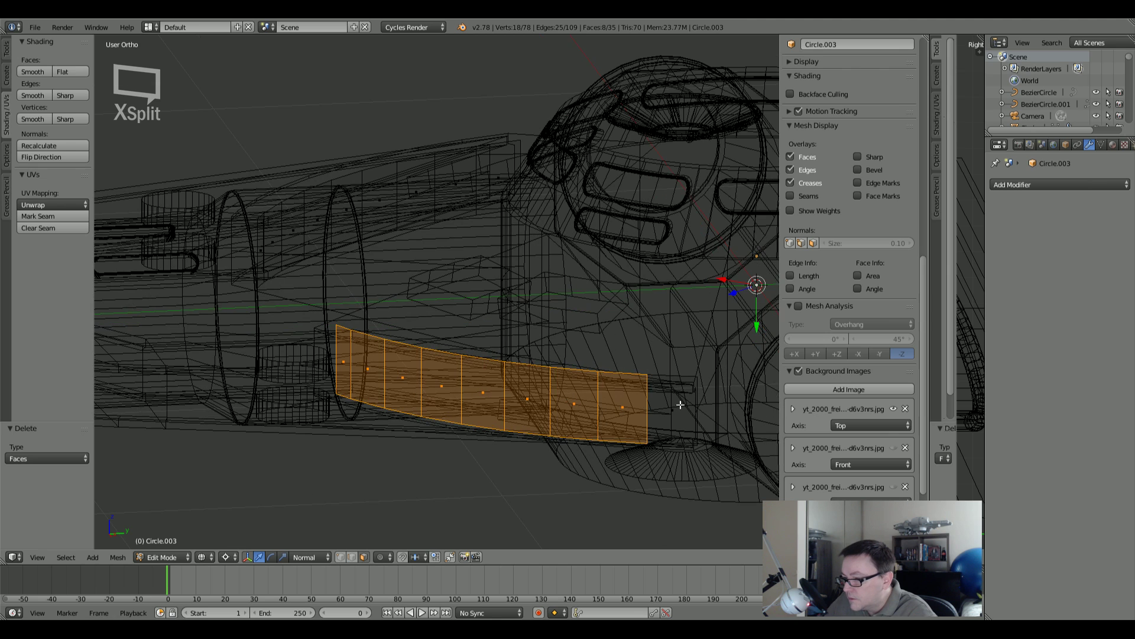
shift+right_click(369, 372)
shift+right_click(408, 379)
shift+right_click(438, 382)
shift+right_click(482, 391)
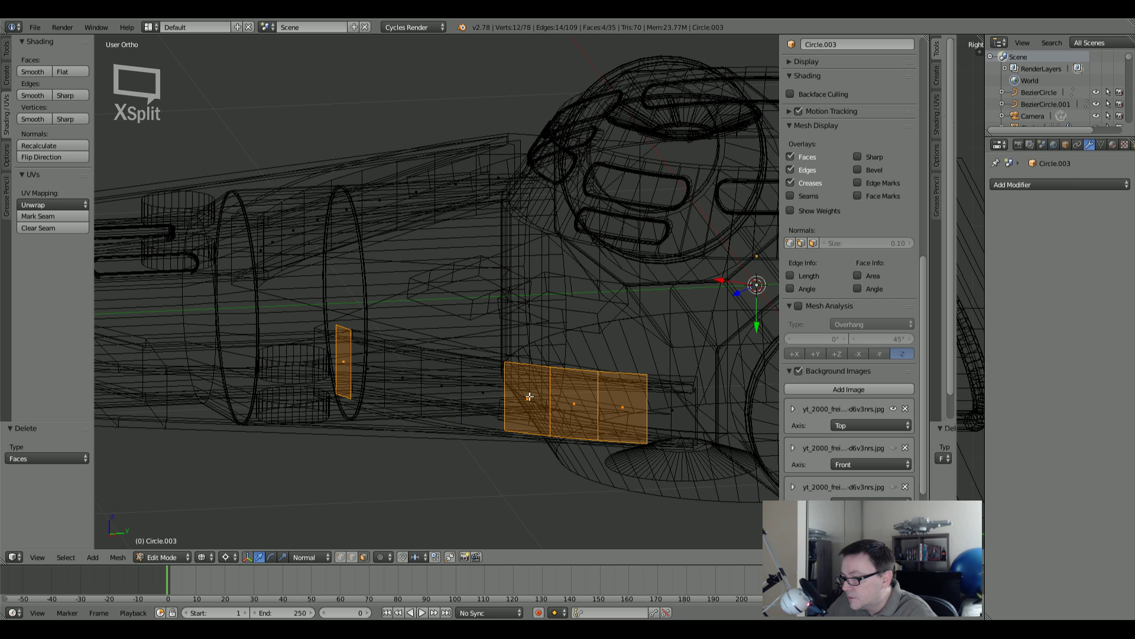
right_click(369, 383)
key(c)
drag(414, 380, 565, 400)
right_click(564, 400)
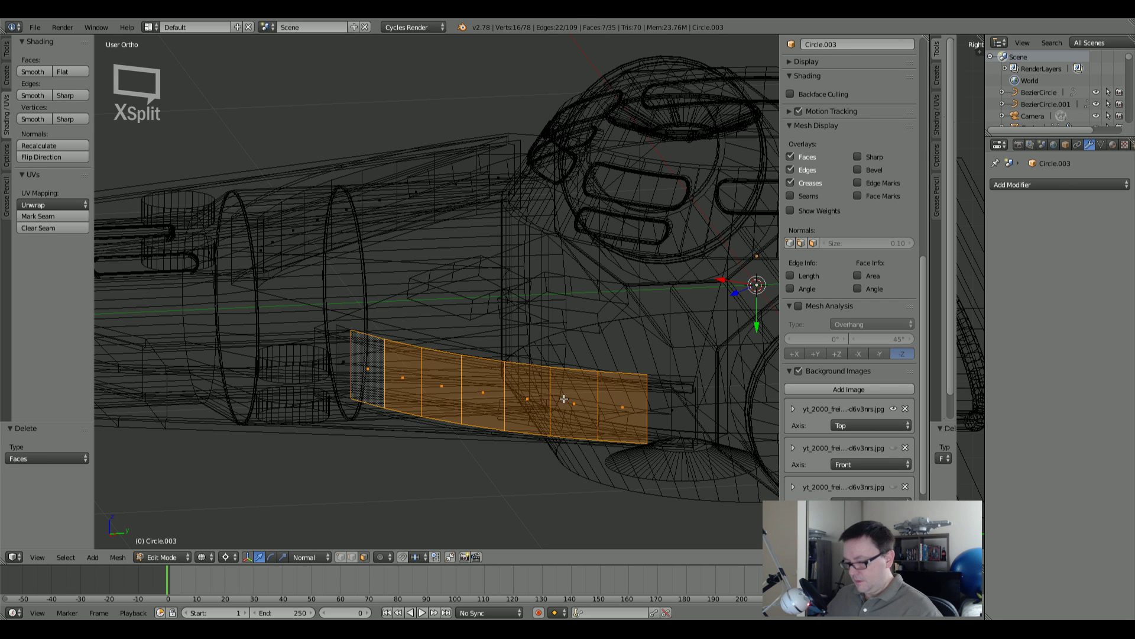
key(x)
click(563, 399)
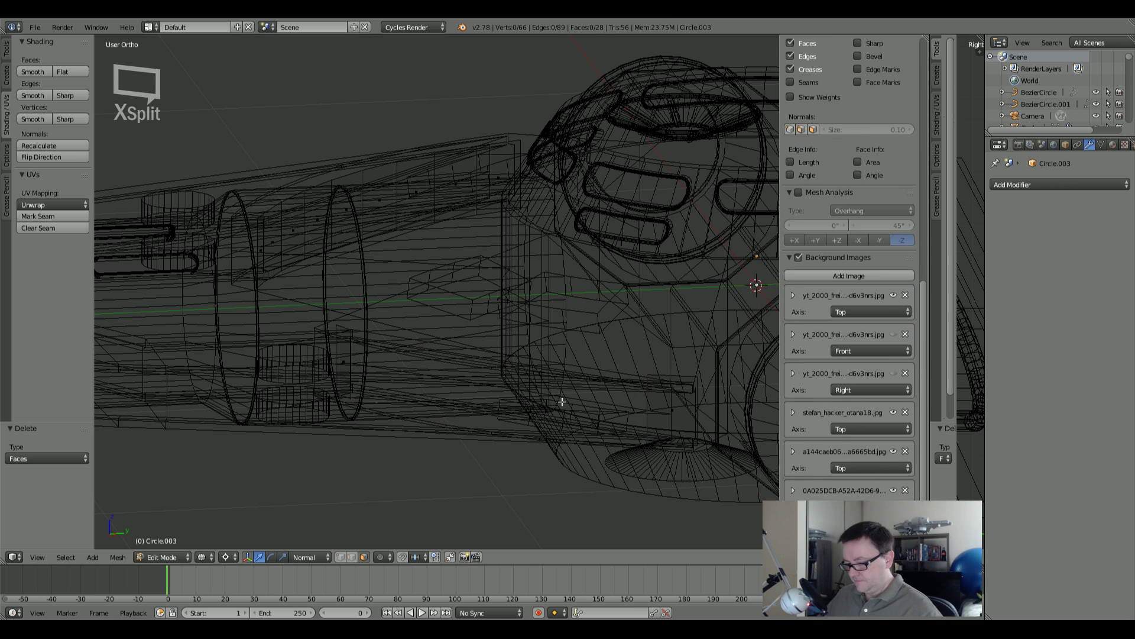
Step: Delete three hull band faces that lie hidden inside the other end of the end bar
key(z)
scroll(562, 401, down, 5)
mouse_move(633, 416)
middle_down()
mouse_move(505, 412)
mouse_move(522, 430)
middle_up()
key(z)
key(a)
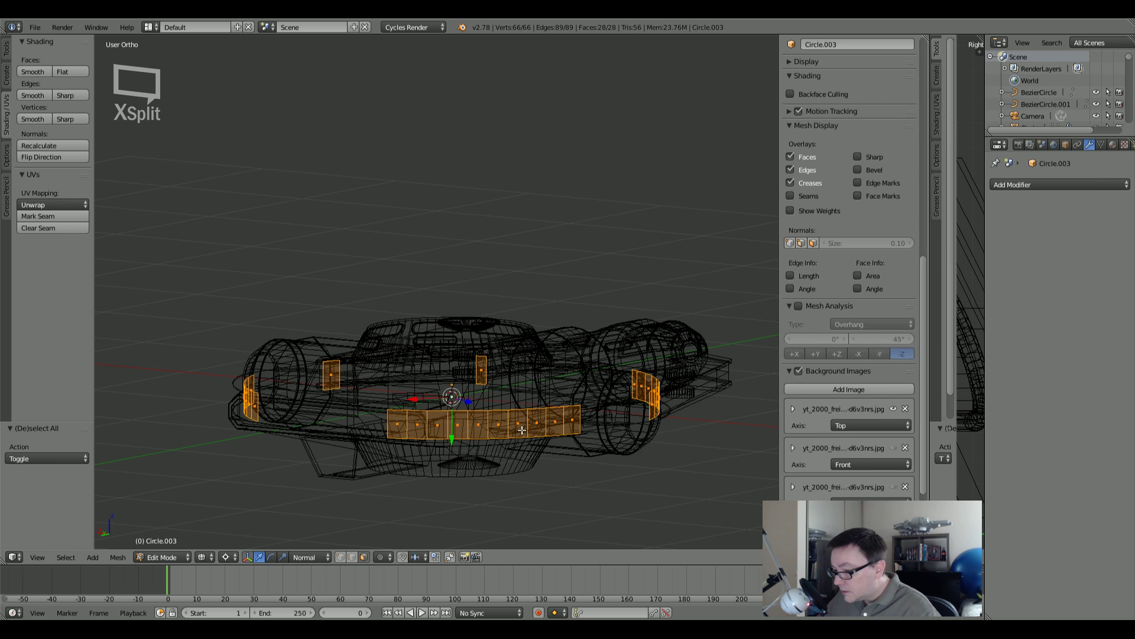
key(z)
key(z)
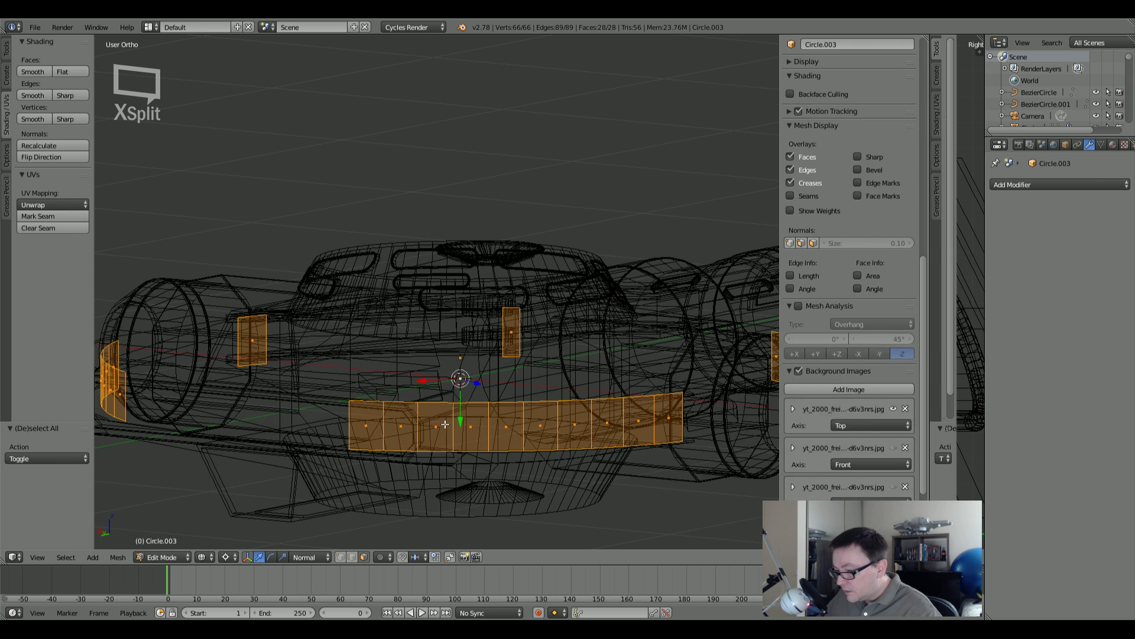
right_click(436, 427)
shift+right_click(391, 422)
key(x)
click(368, 420)
key(z)
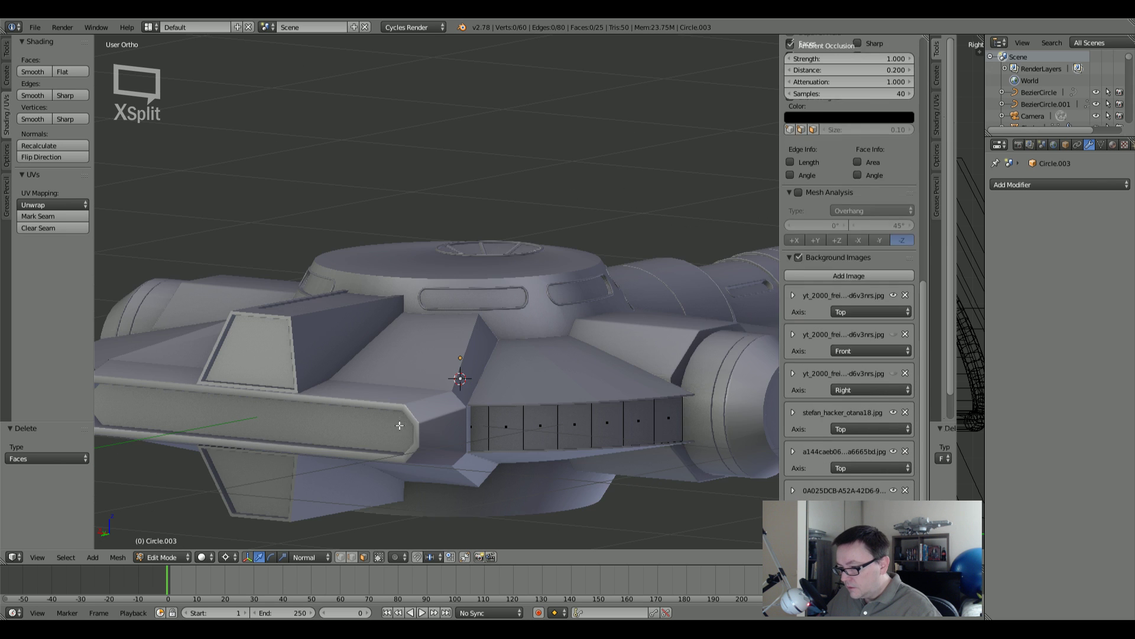
Step: Delete the seven adjoining hull band faces hidden inside the hull on the other side of the large tube
mouse_move(419, 436)
middle_down()
mouse_move(465, 435)
mouse_move(439, 433)
middle_up()
middle_drag(585, 432, 513, 434)
key(z)
right_click(467, 430)
shift+right_click(509, 429)
shift+right_click(544, 428)
shift+right_click(578, 429)
shift+right_click(633, 438)
middle_drag(633, 438, 599, 422)
shift+right_click(597, 420)
scroll(597, 421, down, 4)
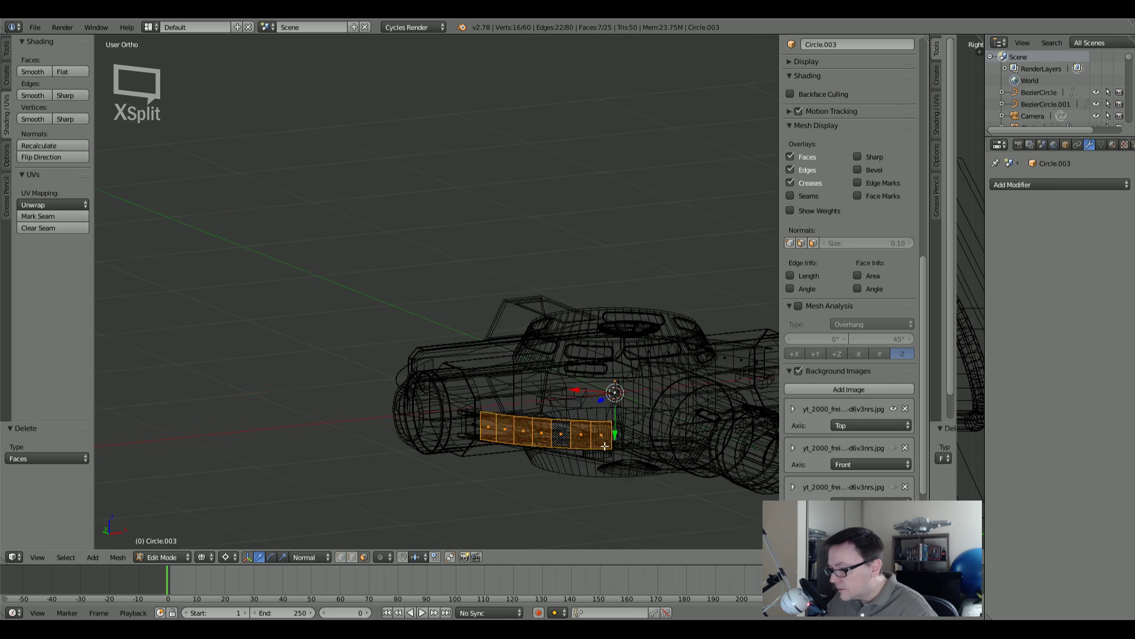
shift+right_click(567, 436)
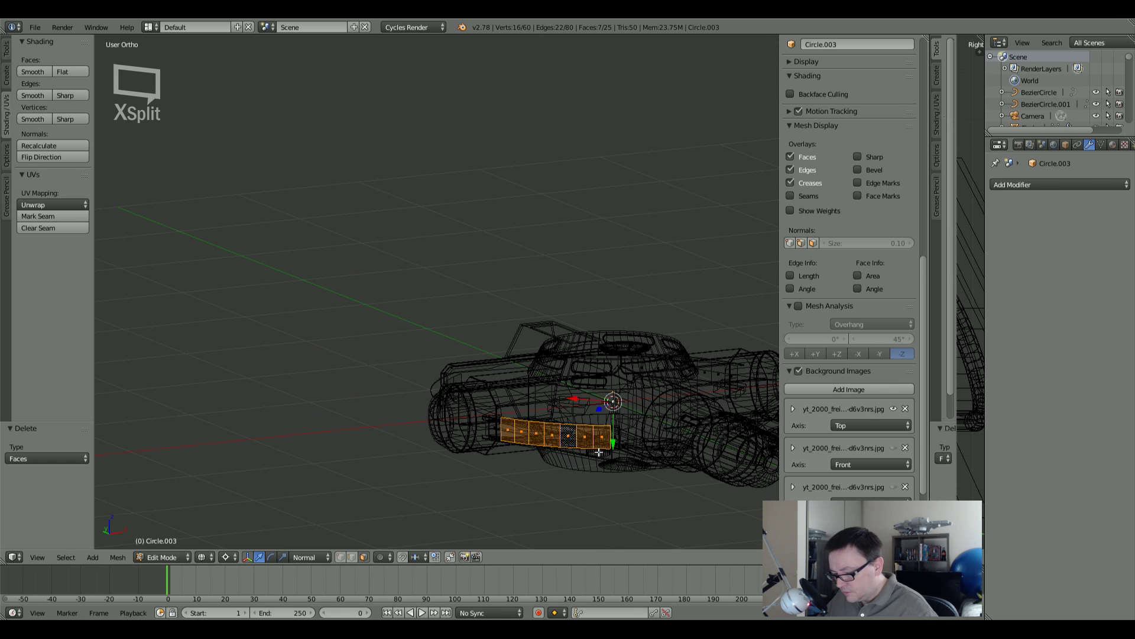
key(x)
click(598, 449)
Step: Check the remaining hull band faces, leave mesh editing and deselect everything
key(a)
middle_drag(598, 452, 573, 436)
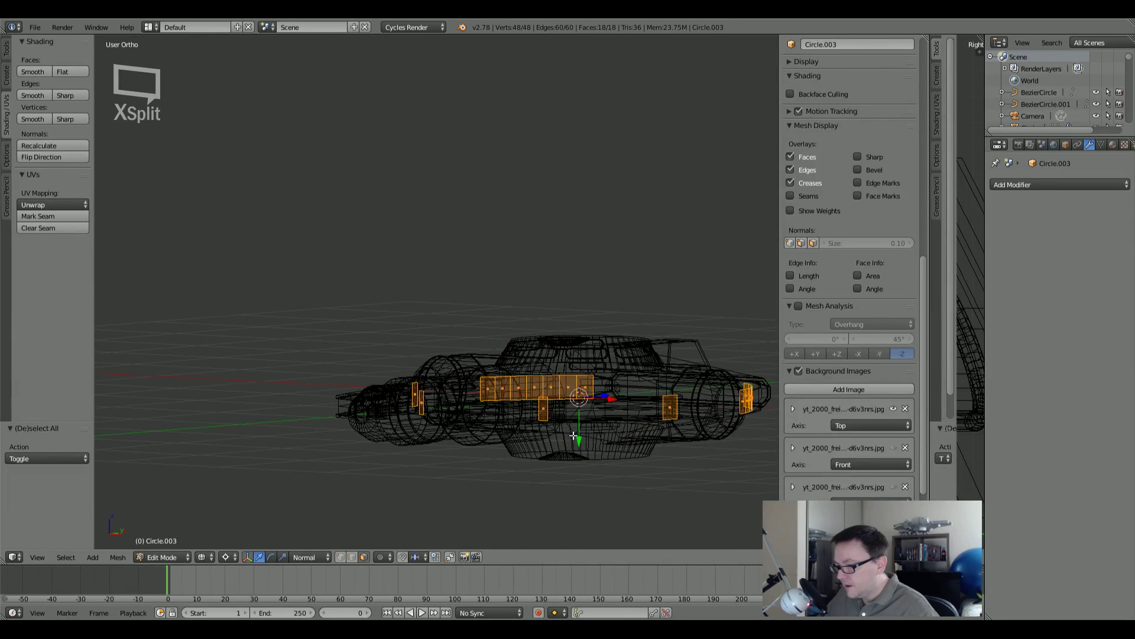
key(a)
key(Tab)
key(z)
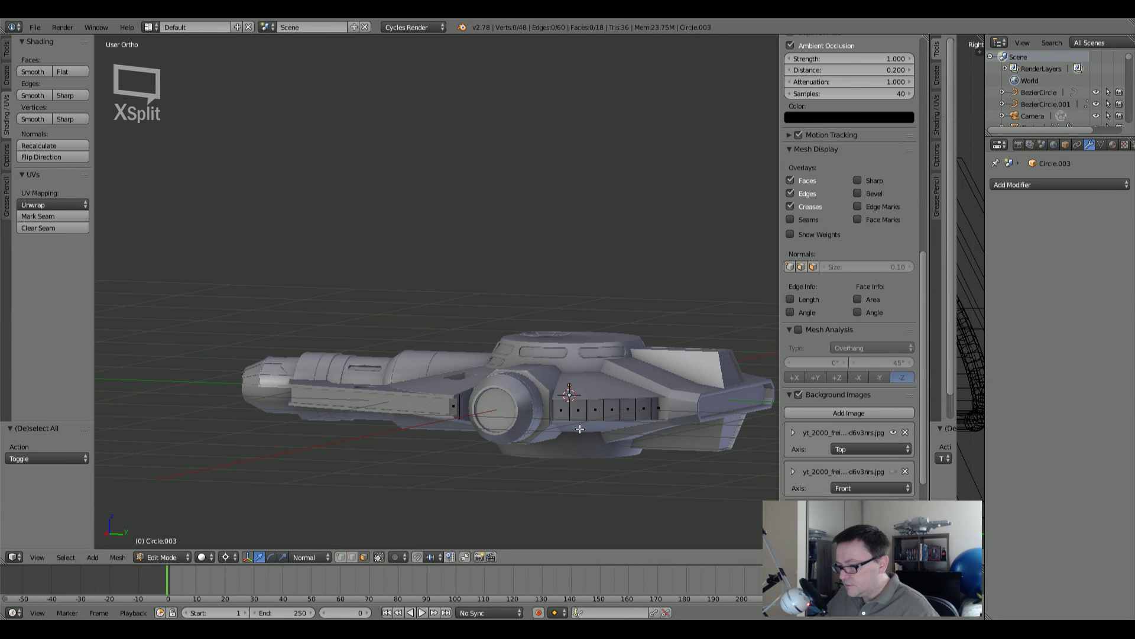
middle_drag(579, 428, 564, 407)
key(a)
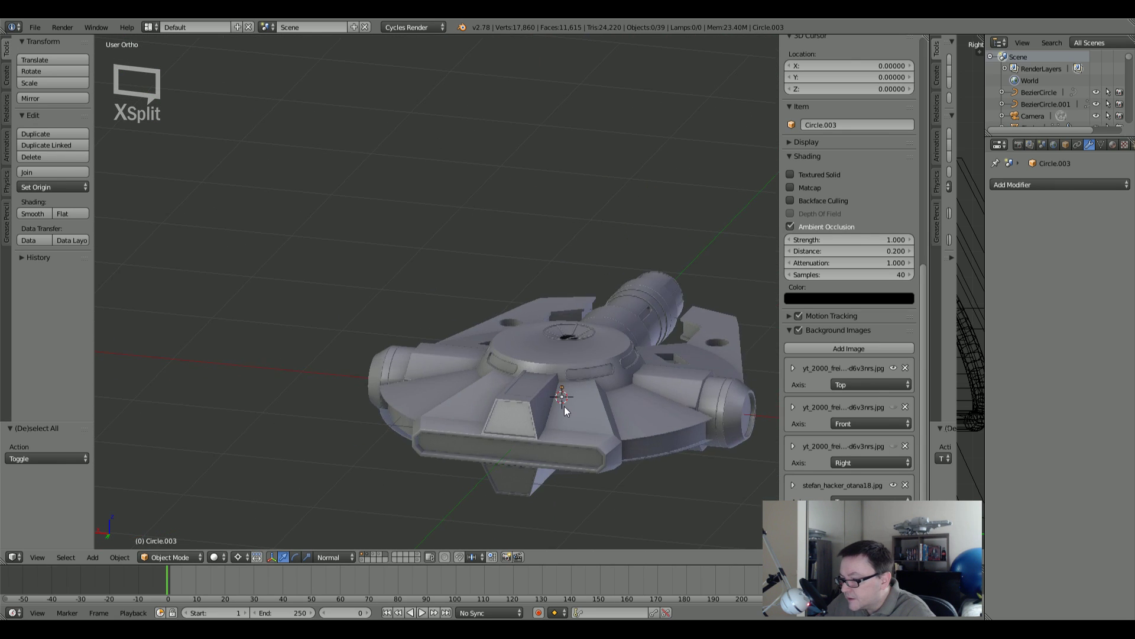
Step: Open the trapezoidal block above the end bar for mesh editing and inspect its recessed end panel up close
scroll(538, 427, up, 7)
right_click(525, 433)
key(Tab)
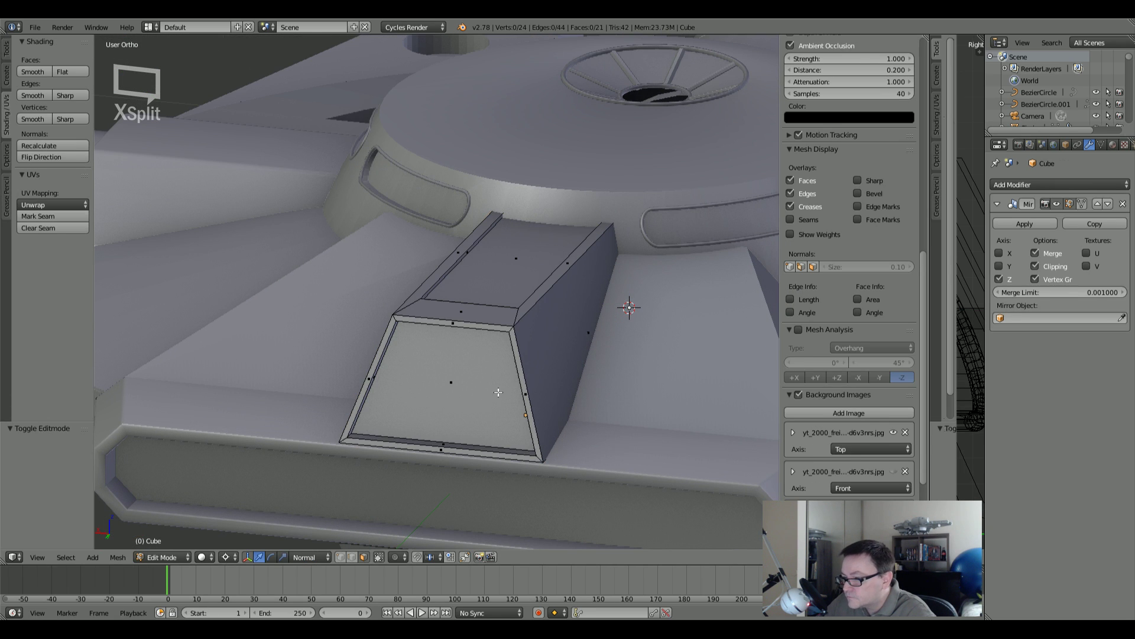
middle_drag(441, 383, 415, 375)
scroll(415, 376, down, 7)
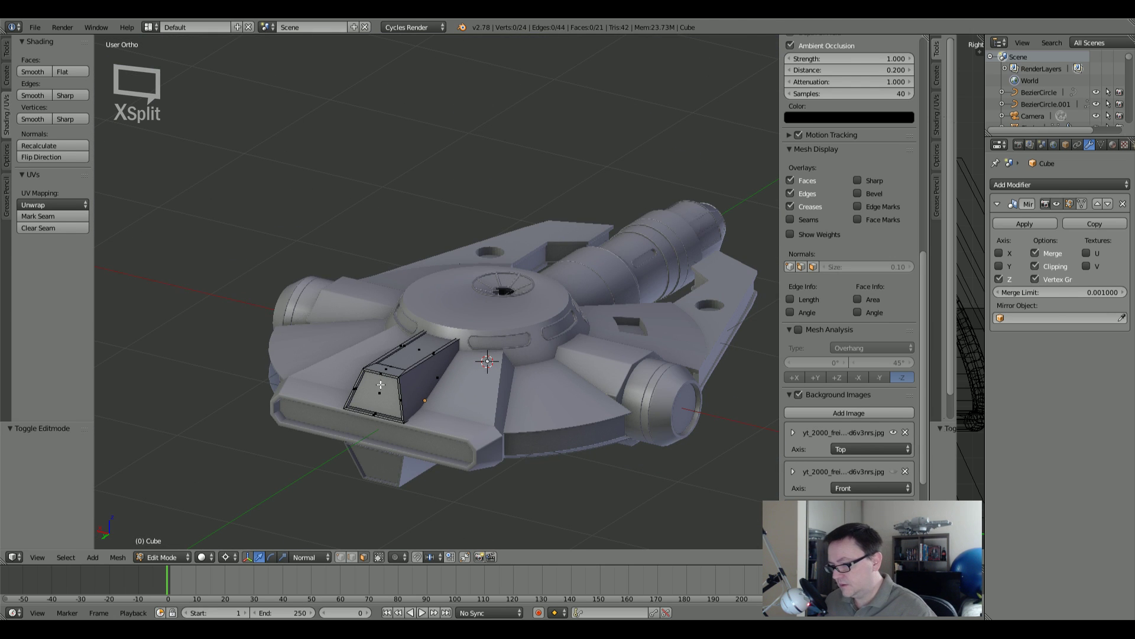
key(Tab)
scroll(395, 402, up, 3)
scroll(395, 402, down, 4)
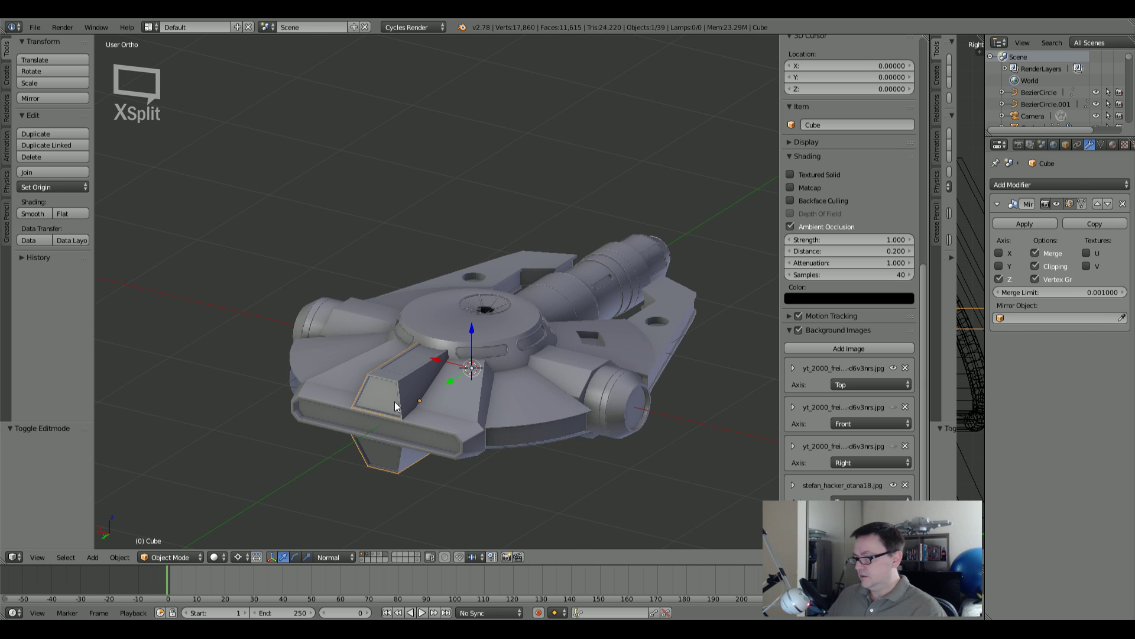
scroll(388, 396, up, 8)
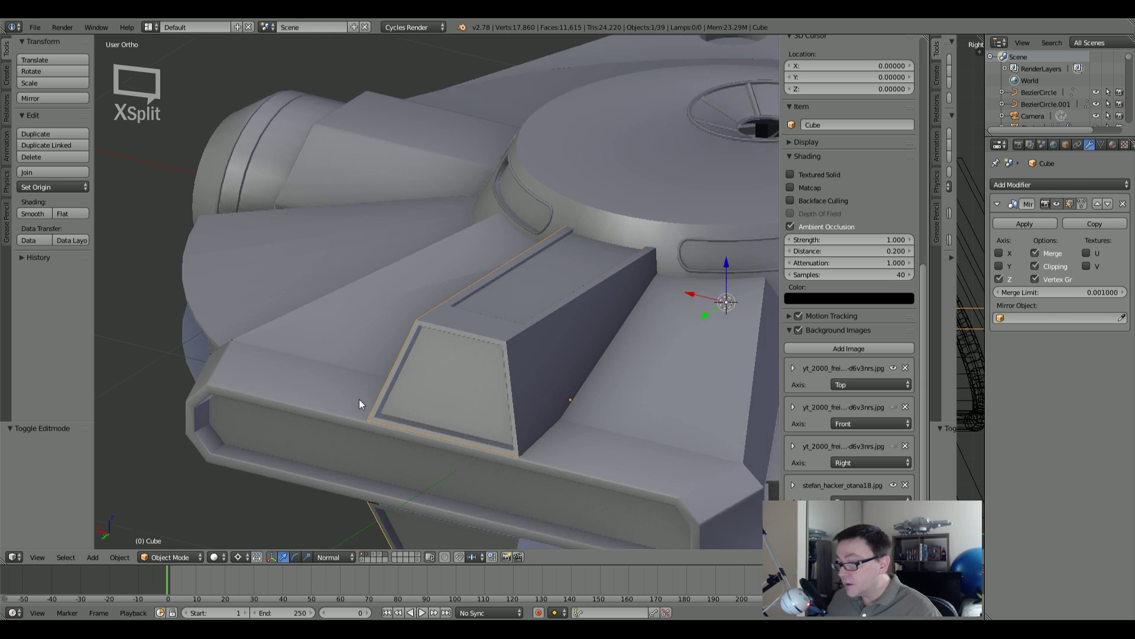
key(Tab)
middle_drag(488, 352, 478, 318)
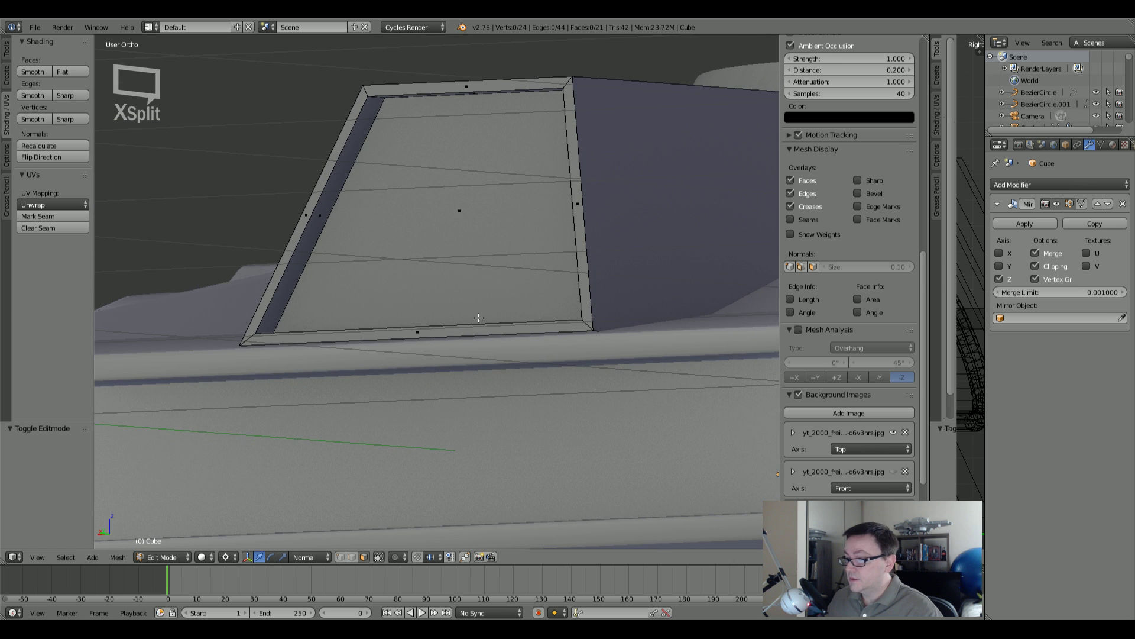
Step: Delete the trapezoidal block's recessed end panel together with the four inner wall faces around it
middle_drag(459, 205, 396, 81)
ctrl+alt+click(343, 78)
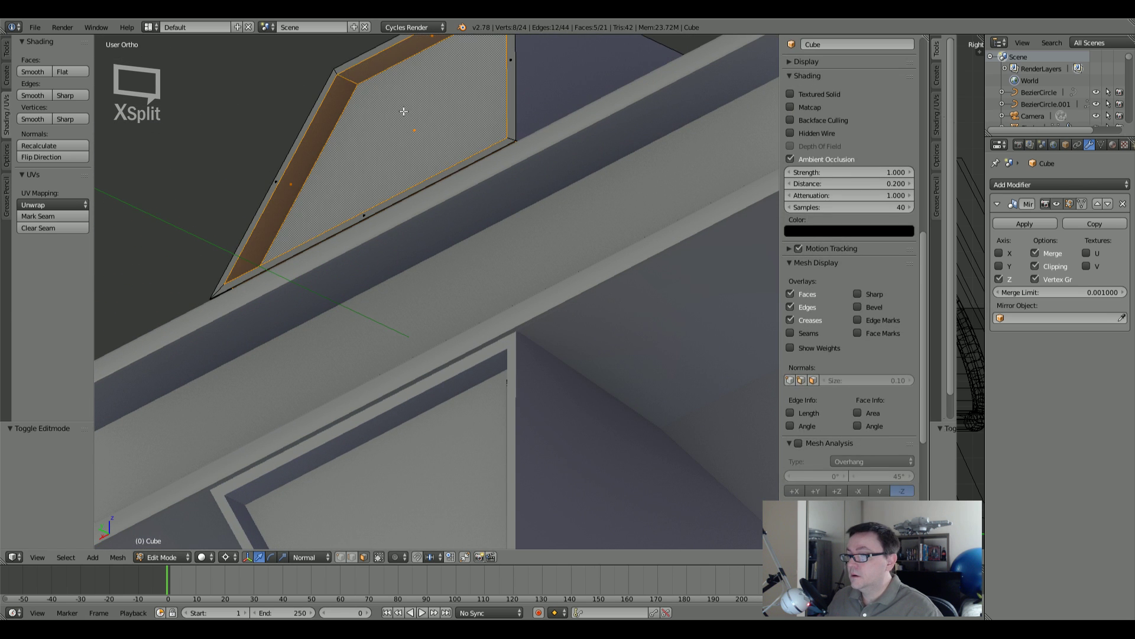
middle_drag(400, 108, 409, 241)
key(x)
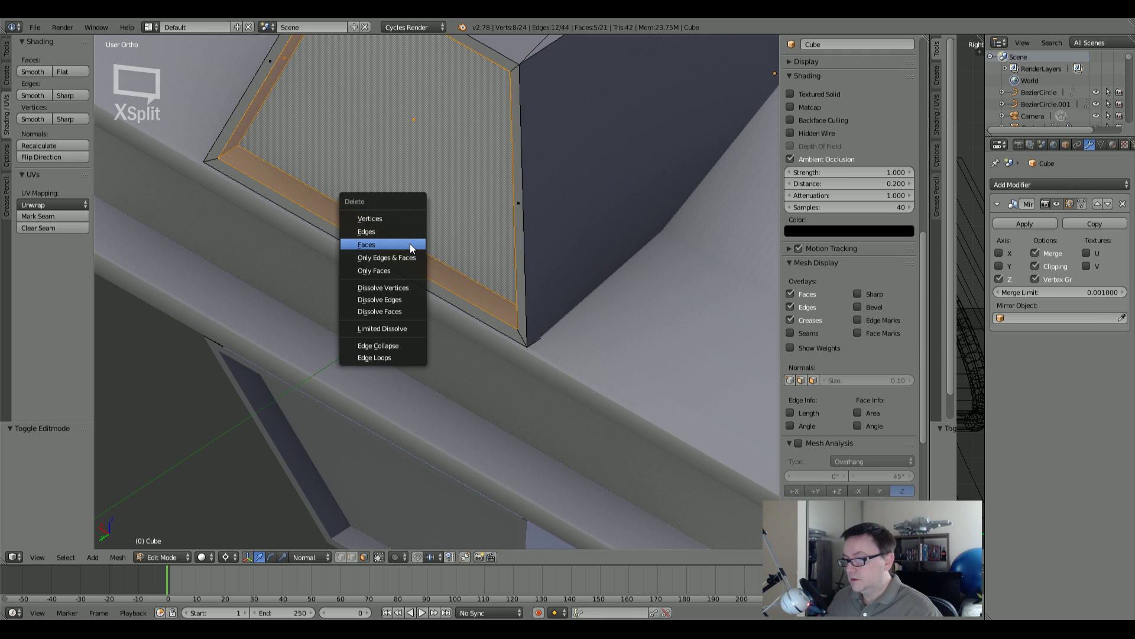
click(410, 243)
Step: Fill the open end's inner edge loop with a face, and delete that loop's vertices to remove the narrow rim
shift+middle_drag(429, 146, 398, 306)
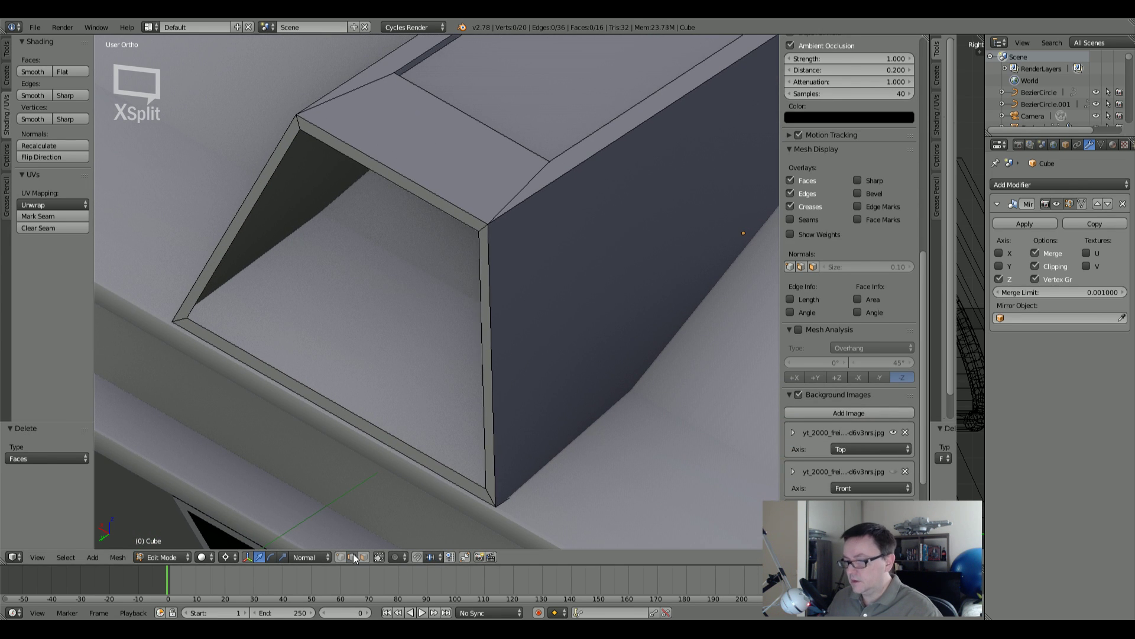
alt+right_click(397, 178)
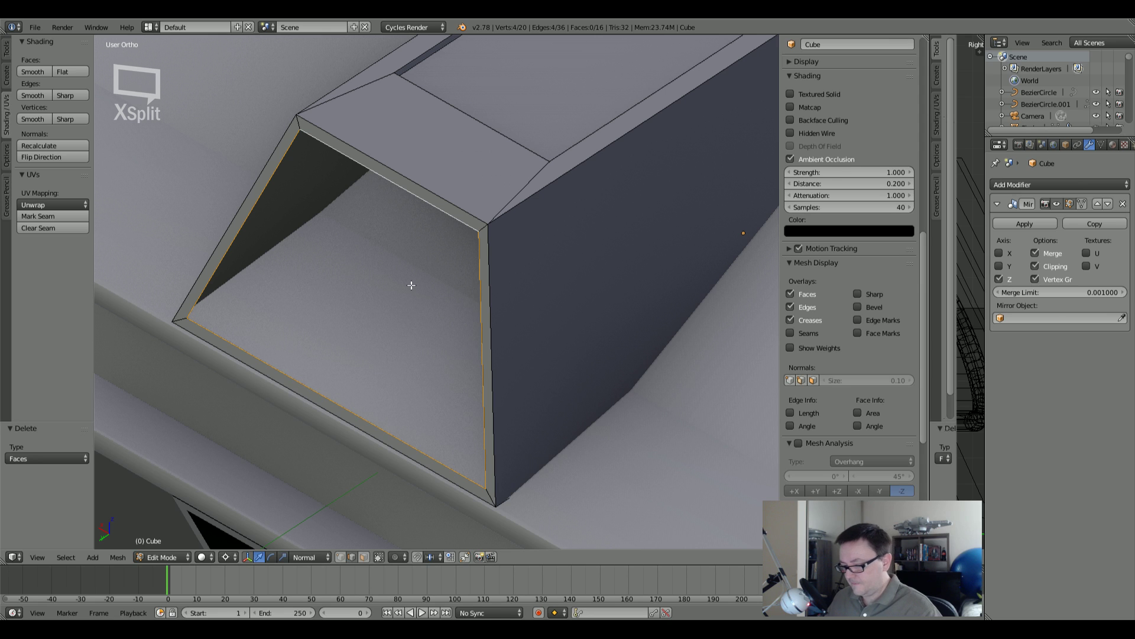
key(f)
middle_drag(470, 381, 513, 323)
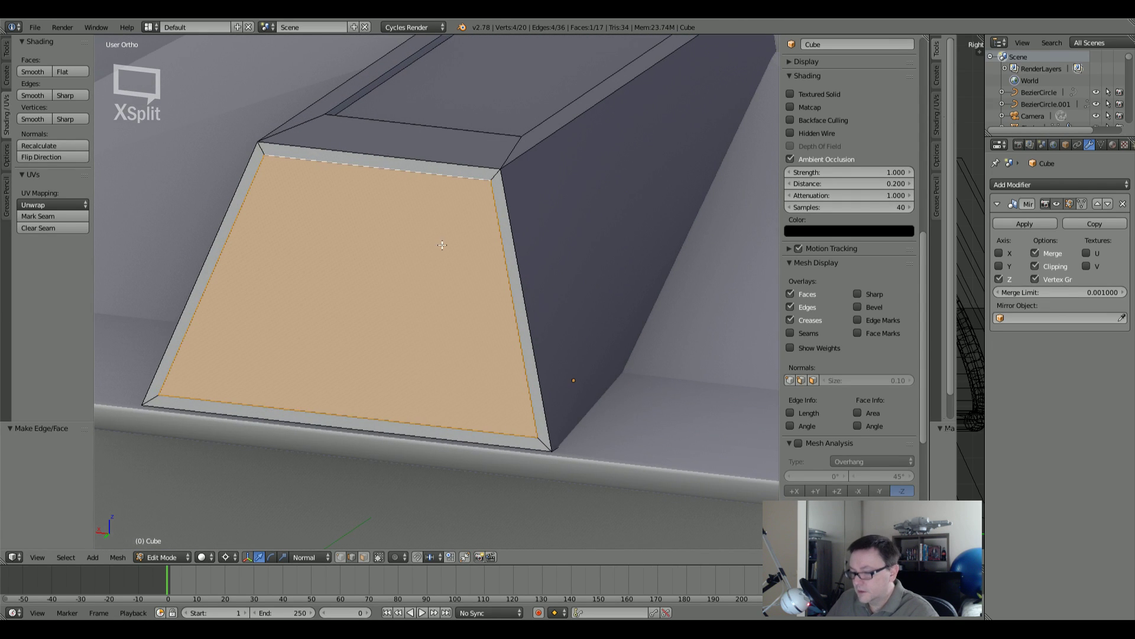
key(x)
click(418, 231)
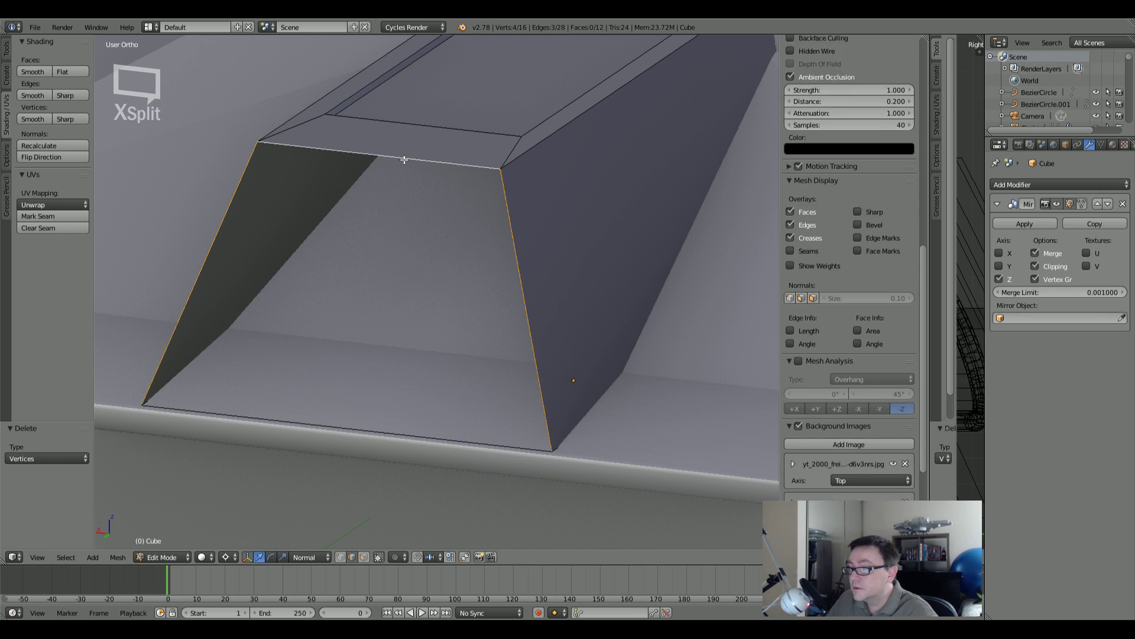
Step: Examine the open end's side edge, bottom edge and lower corner vertex in wireframe and solid shading
key(z)
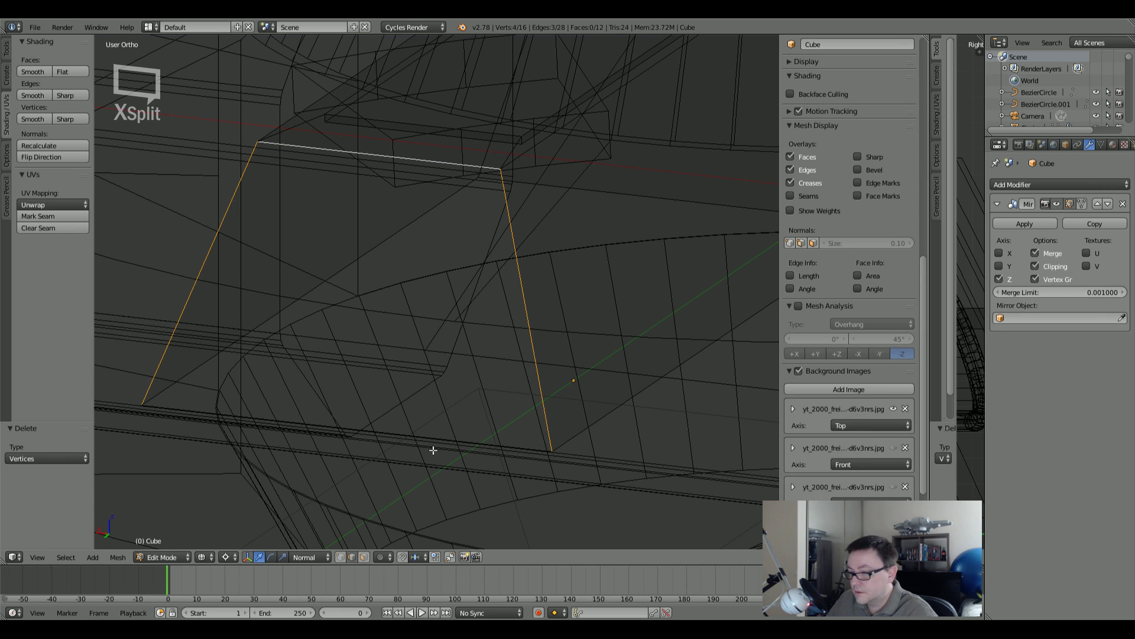
right_drag(547, 437, 570, 385)
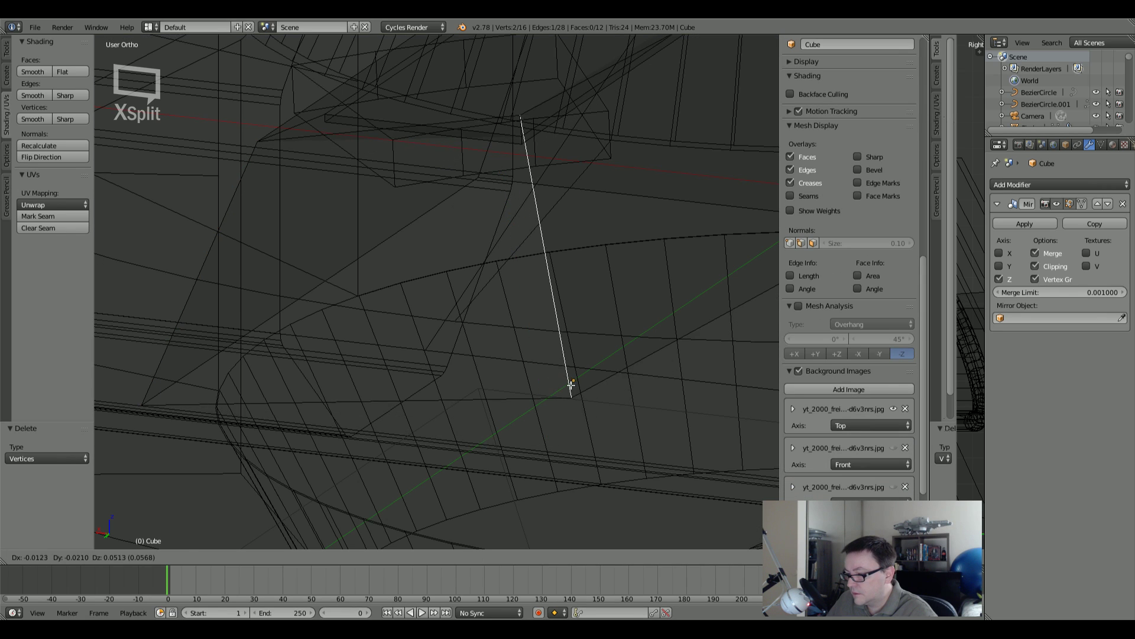
right_click(544, 402)
right_click(499, 439)
key(z)
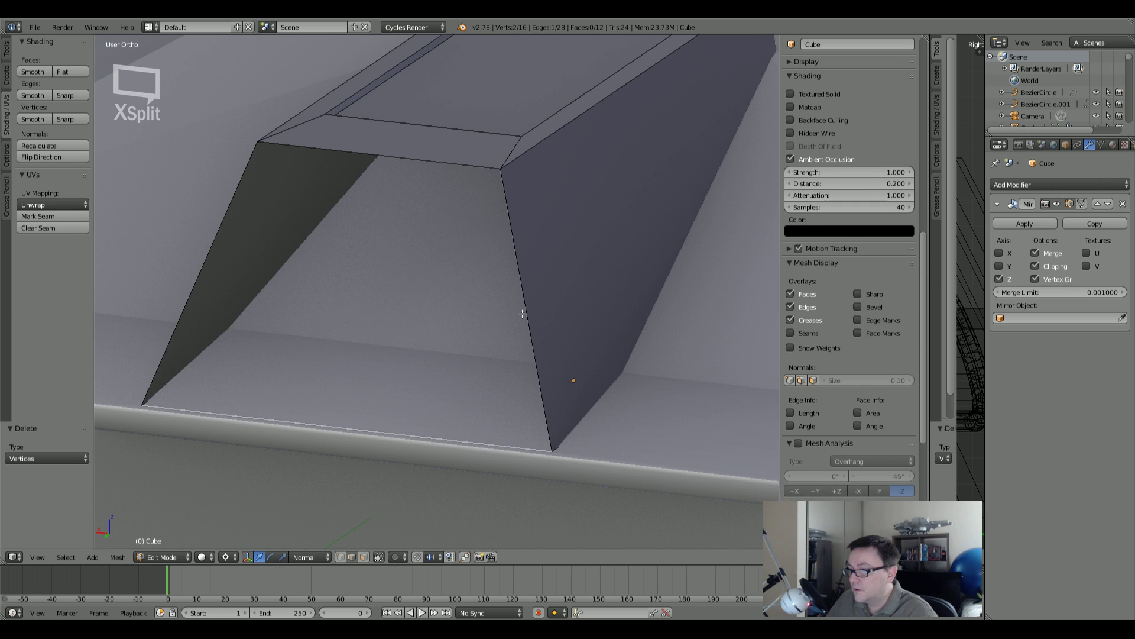
key(a)
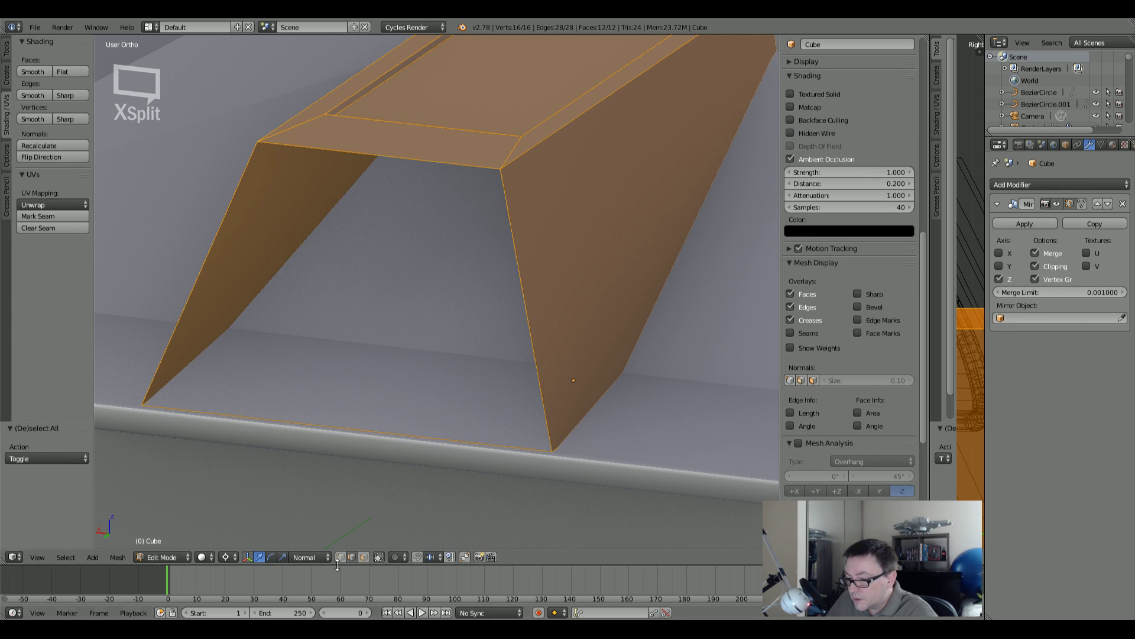
right_click(505, 443)
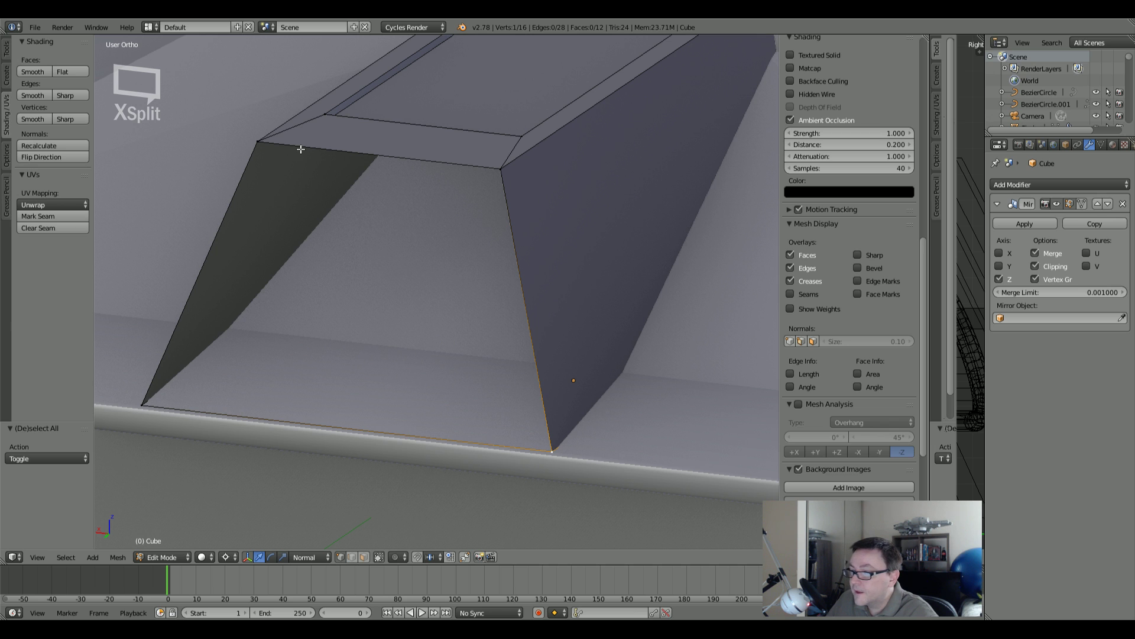
Step: Select the block's entire mesh and remove its doubled vertices
key(a)
key(a)
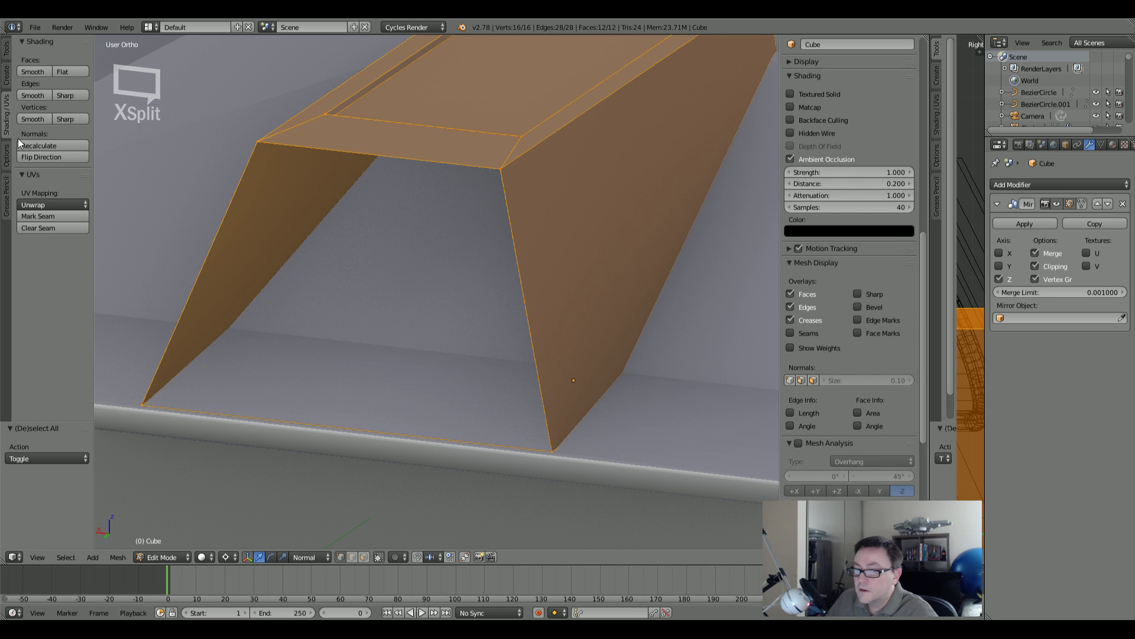
click(4, 49)
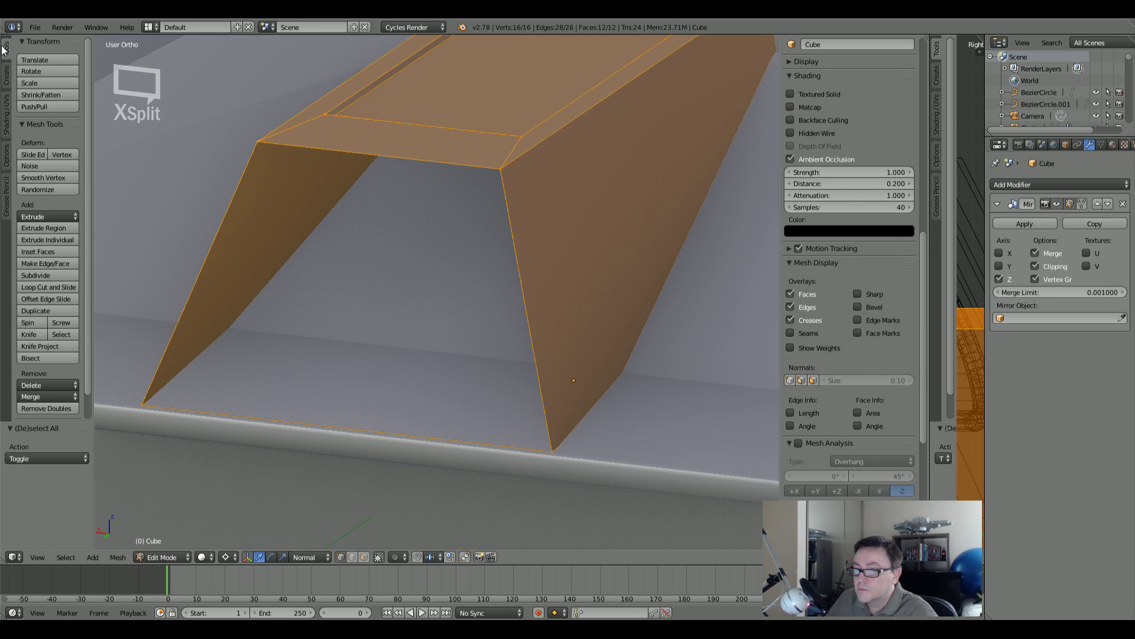
click(41, 410)
key(a)
Step: Select the bottom and top edges of the block's open end and fill the opening with a face
mouse_move(275, 405)
middle_down()
mouse_move(266, 427)
mouse_move(302, 436)
mouse_move(278, 456)
mouse_move(239, 456)
mouse_move(641, 236)
mouse_move(266, 431)
middle_up()
key(z)
right_click(208, 413)
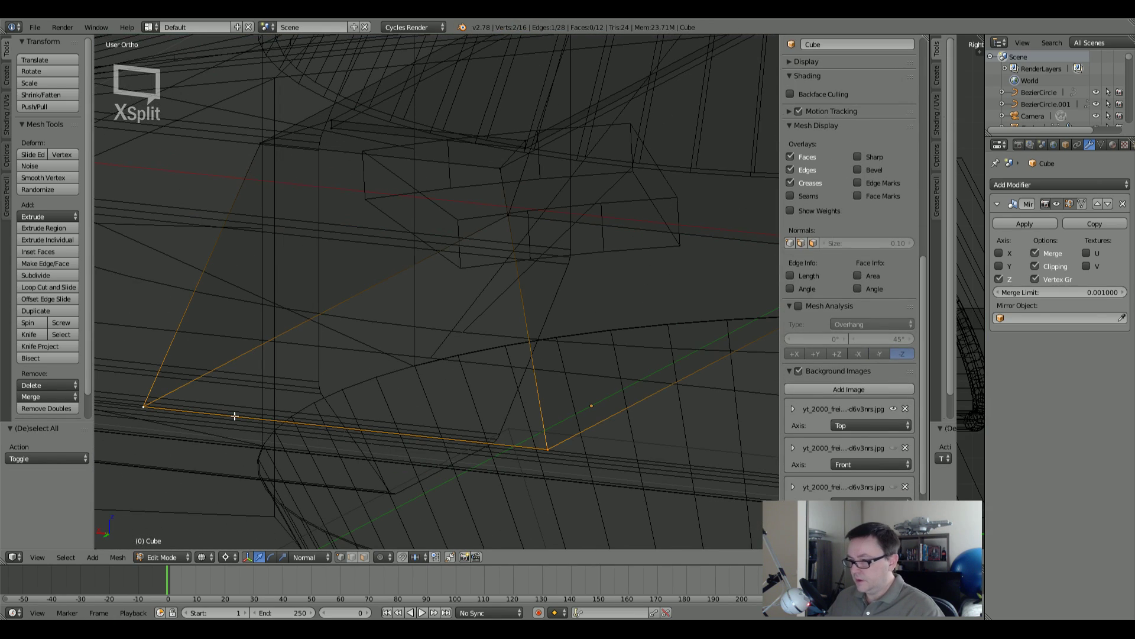
shift+right_click(278, 145)
key(z)
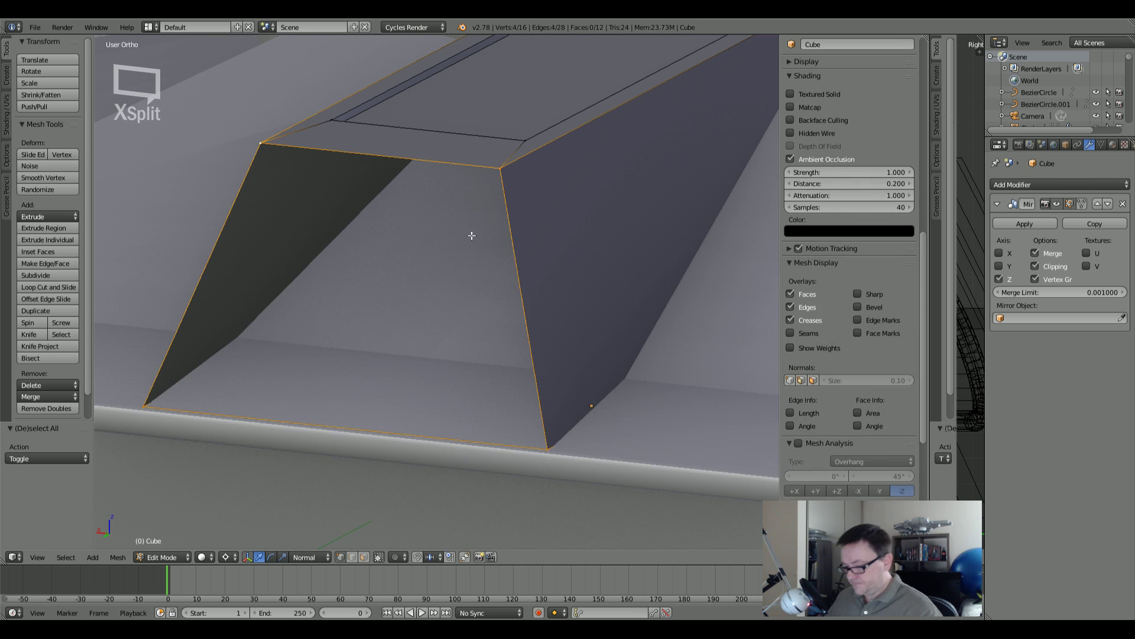
key(f)
mouse_move(535, 245)
middle_down()
mouse_move(628, 248)
mouse_move(558, 260)
mouse_move(523, 250)
middle_up()
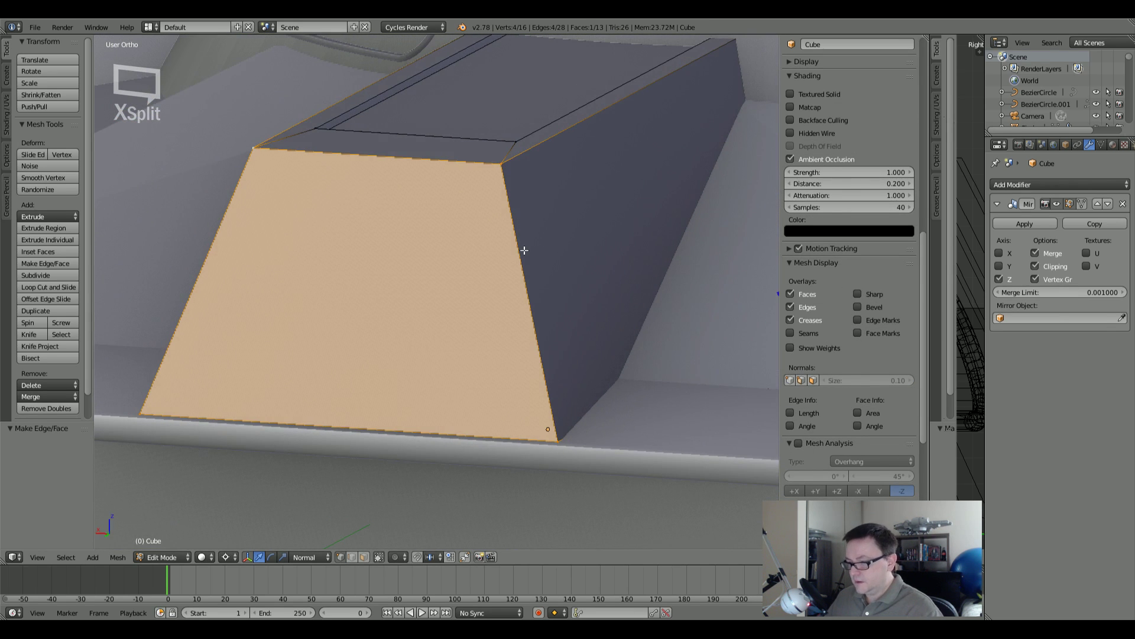
Step: Inset the new end face by about 0.027
key(i)
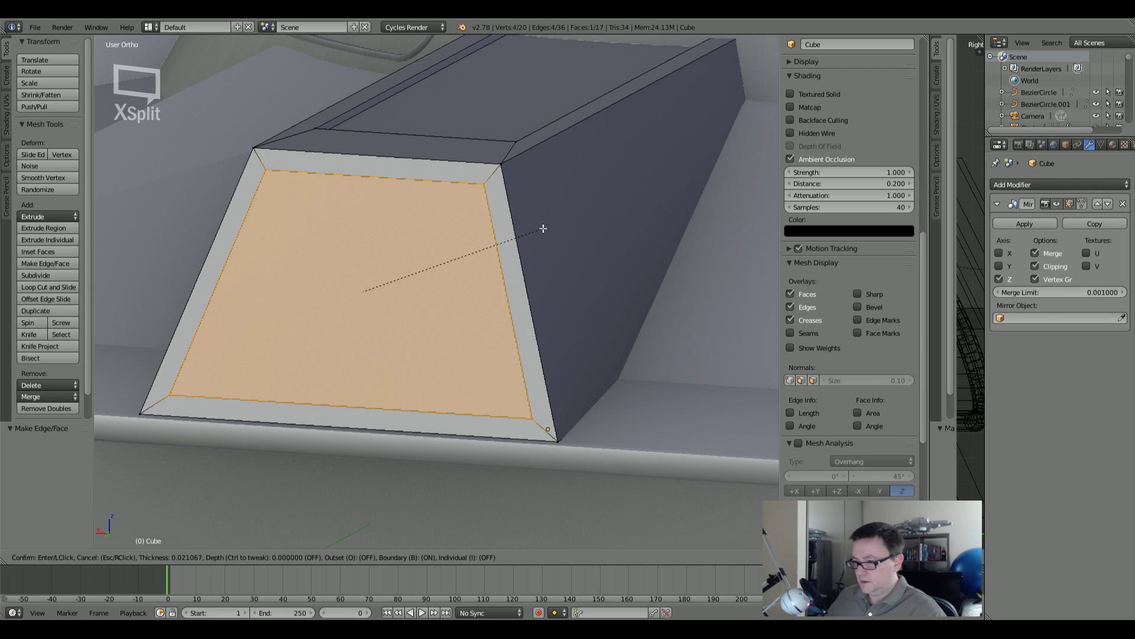
key(Escape)
scroll(540, 228, down, 4)
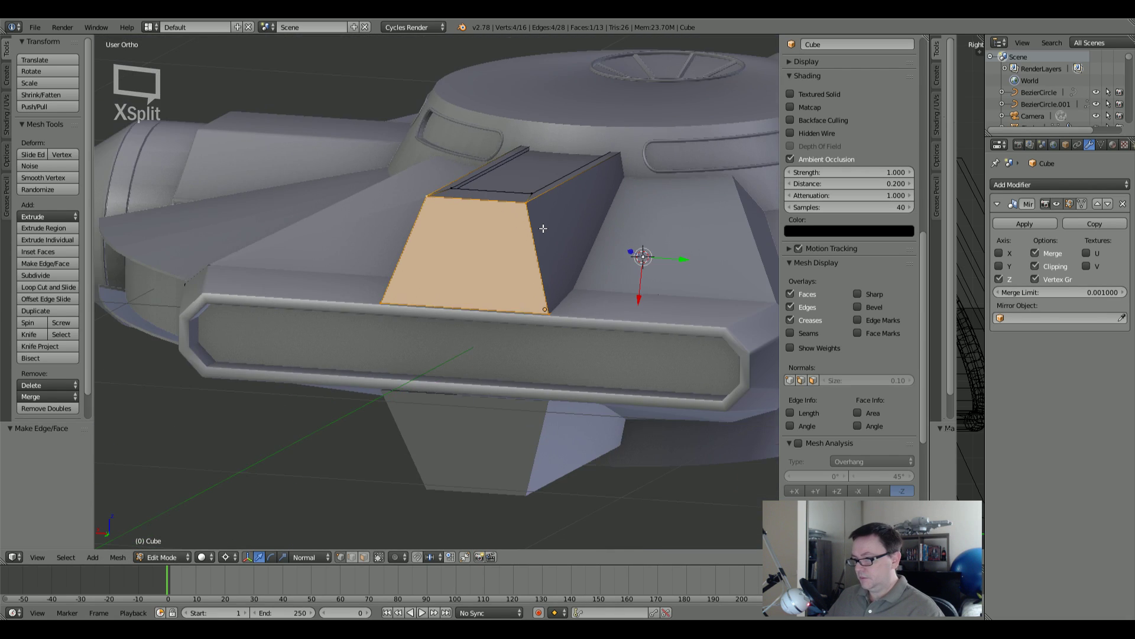
middle_drag(540, 228, 547, 260)
scroll(548, 260, up, 2)
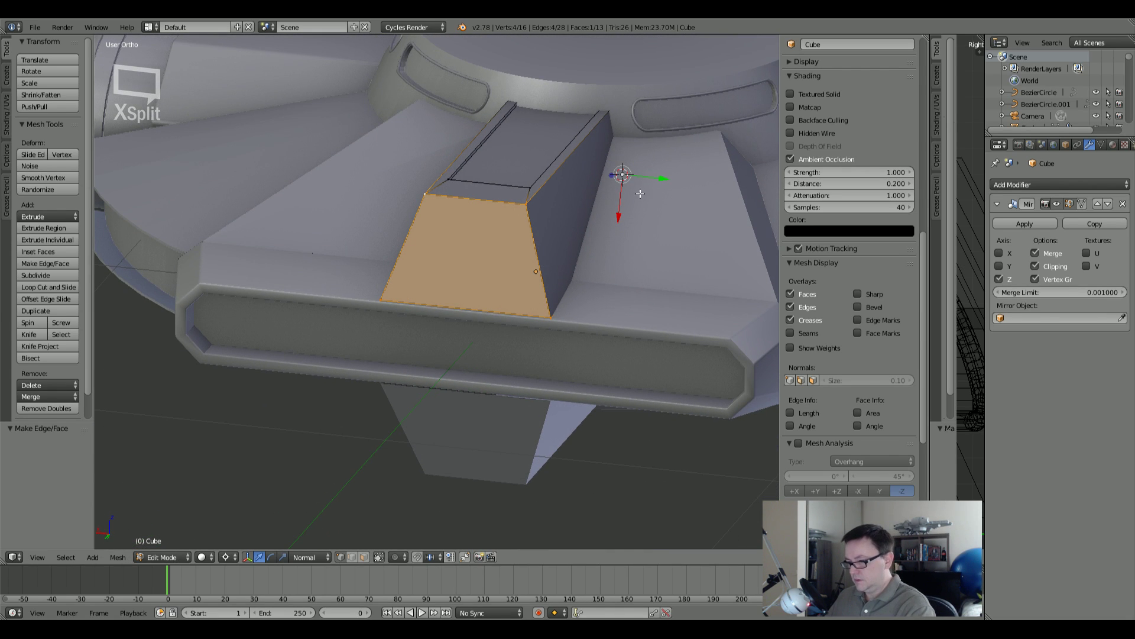
key(i)
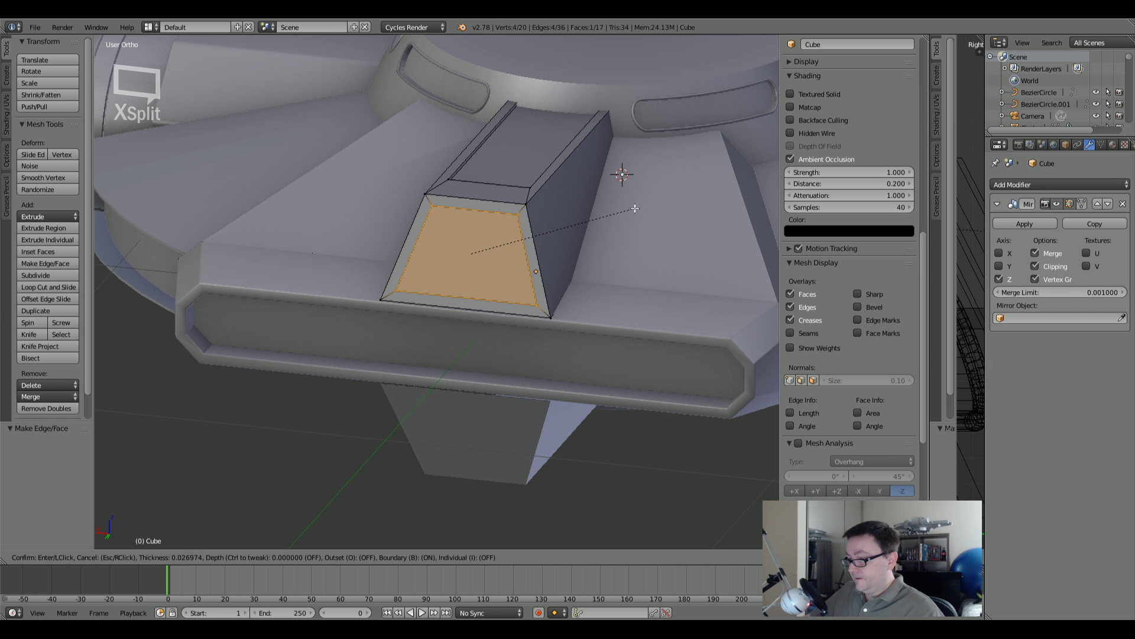
click(634, 208)
Step: Slide the inset panel's bottom edge toward the block's base edge by a factor of about 0.4
scroll(461, 310, up, 5)
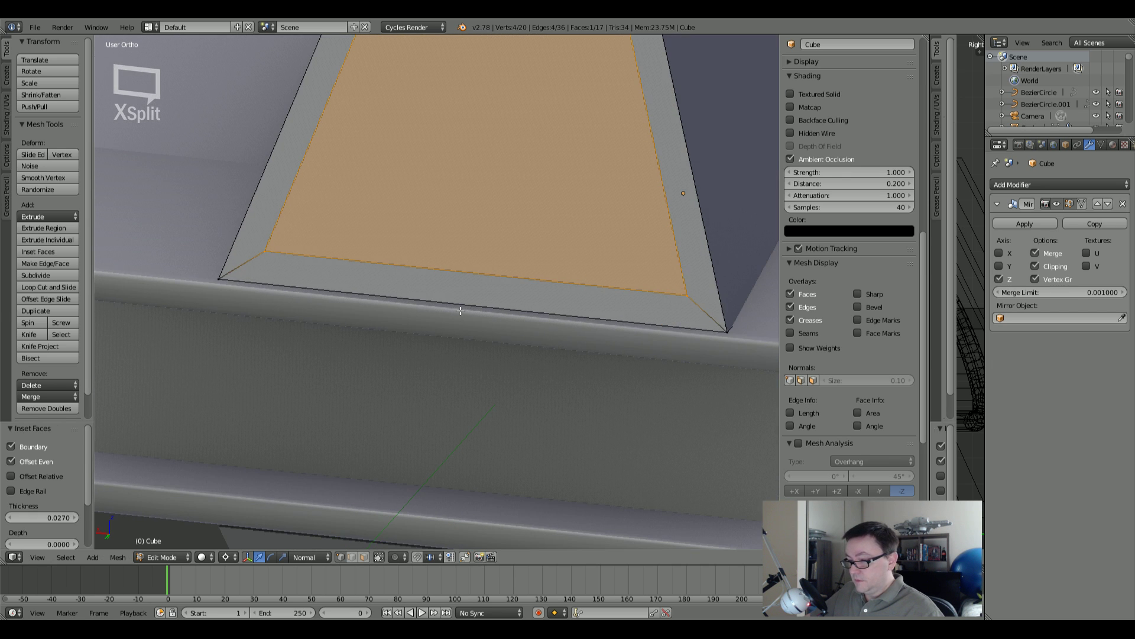
right_click(268, 256)
shift+right_click(684, 294)
middle_drag(669, 296, 572, 289)
key(ctrl+e)
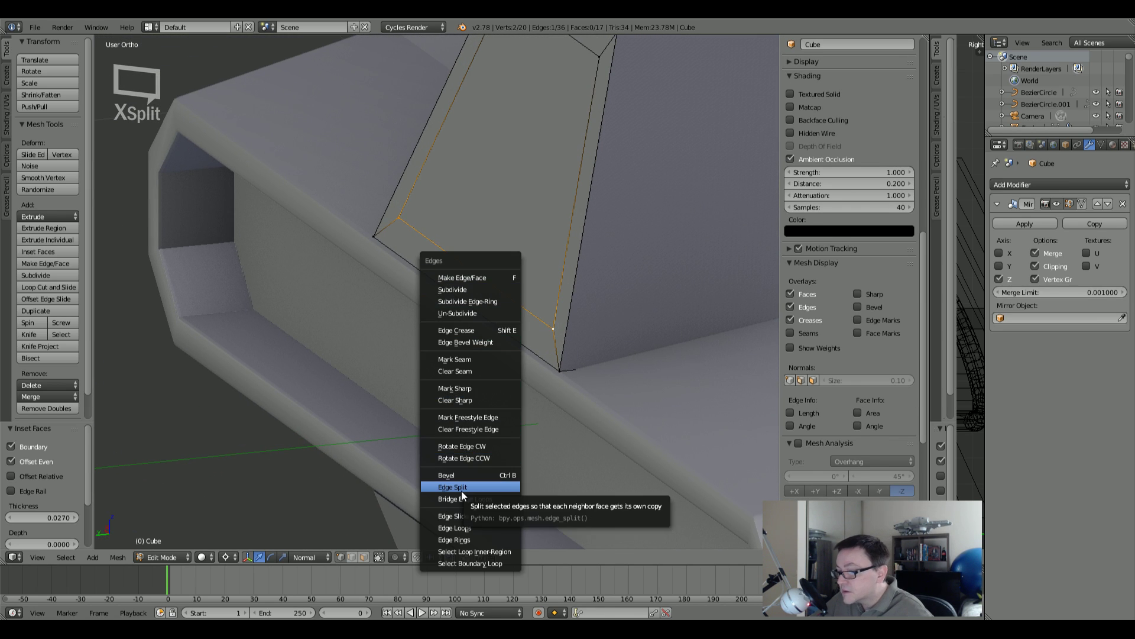
click(476, 516)
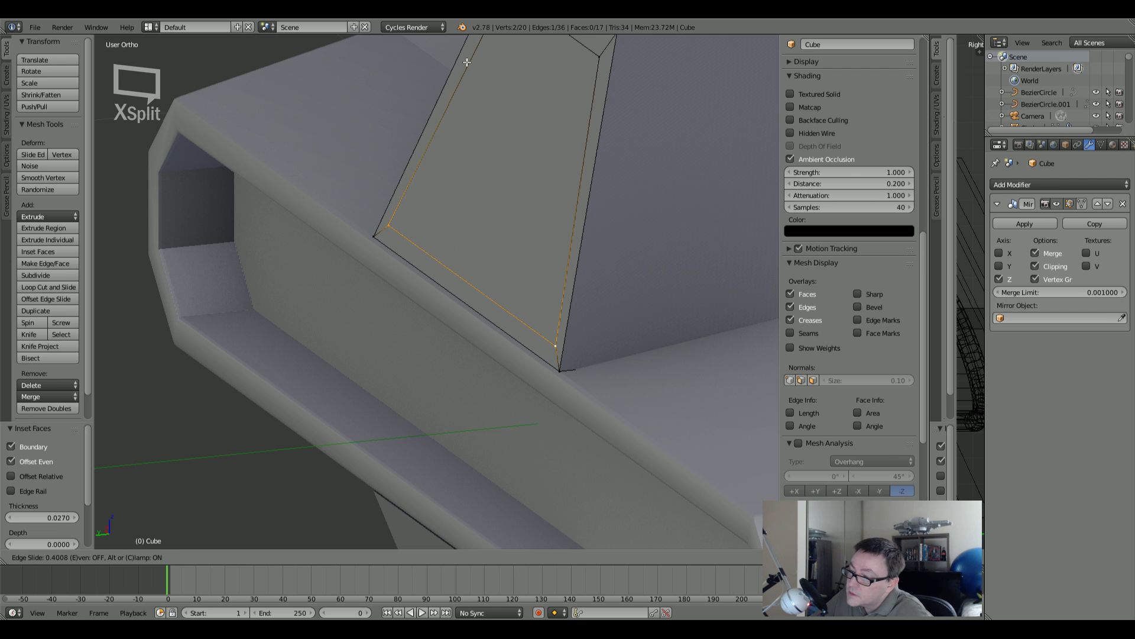
click(465, 64)
Step: Select the inset panel's bottom edge in the back view and scale it along X to about 0.935
middle_drag(477, 114, 491, 250)
key(a)
click(465, 211)
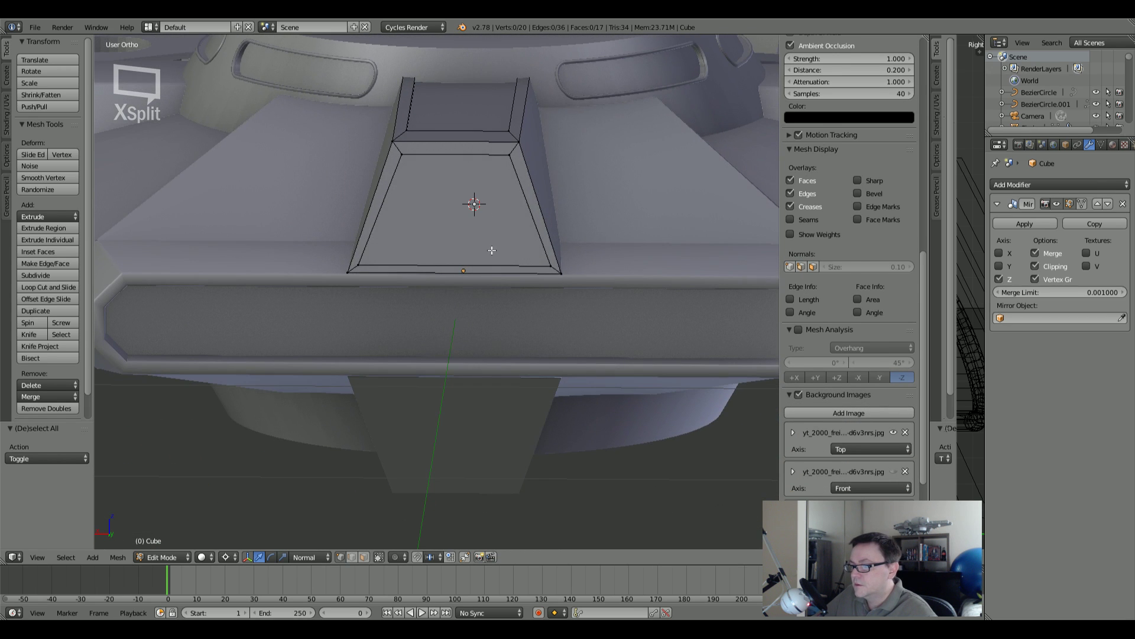
right_click(372, 260)
shift+right_click(540, 266)
key(ctrl+KP_1)
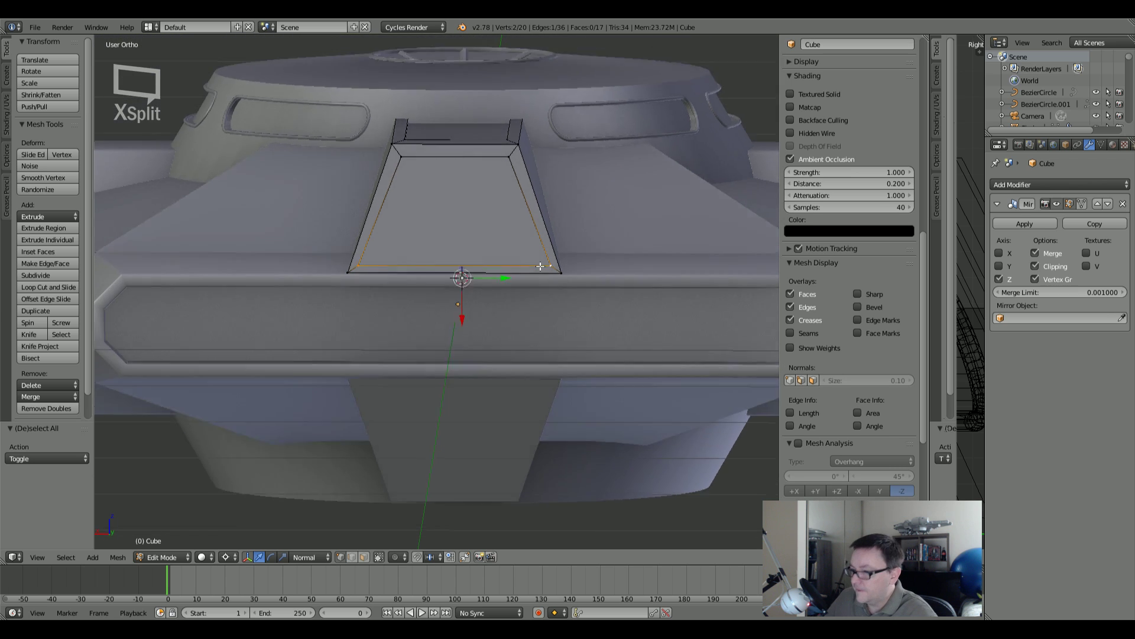
scroll(547, 285, up, 3)
shift+scroll(546, 285, up, 4)
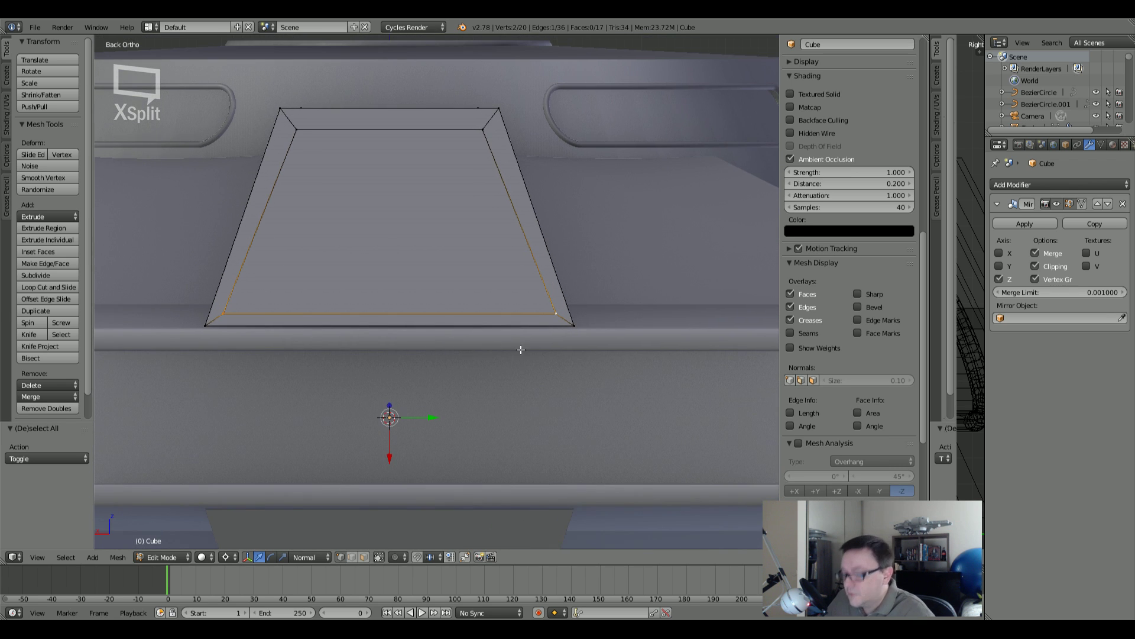
key(s)
key(x)
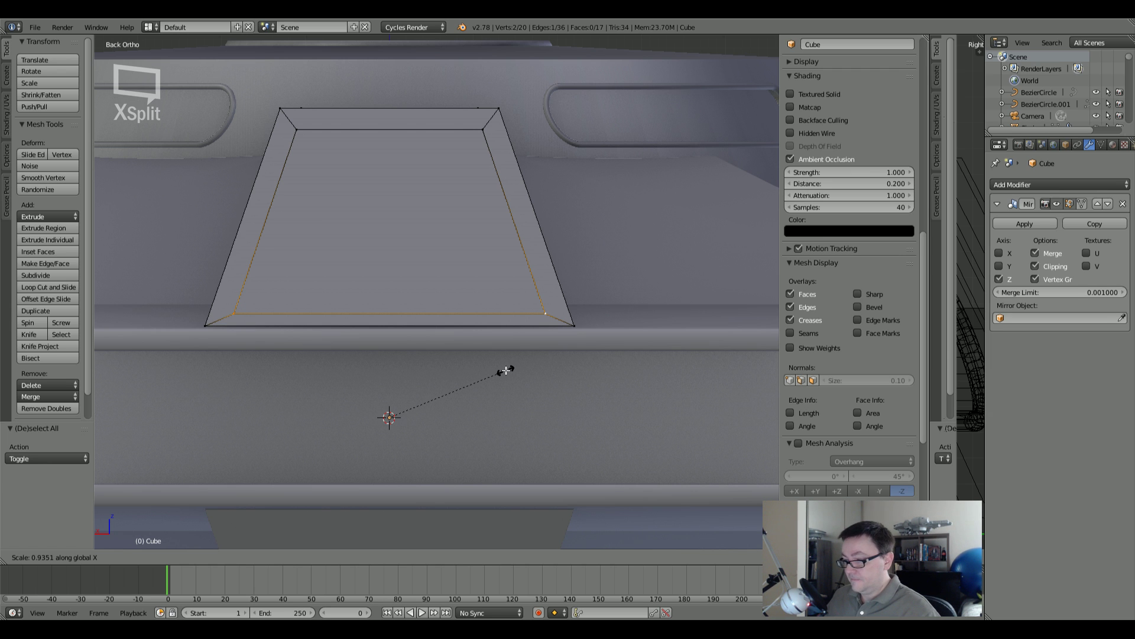
click(506, 370)
Step: Extrude the inset end panel and move it inward about 0.026 along the global Y axis
scroll(507, 370, down, 5)
middle_drag(449, 385, 418, 394)
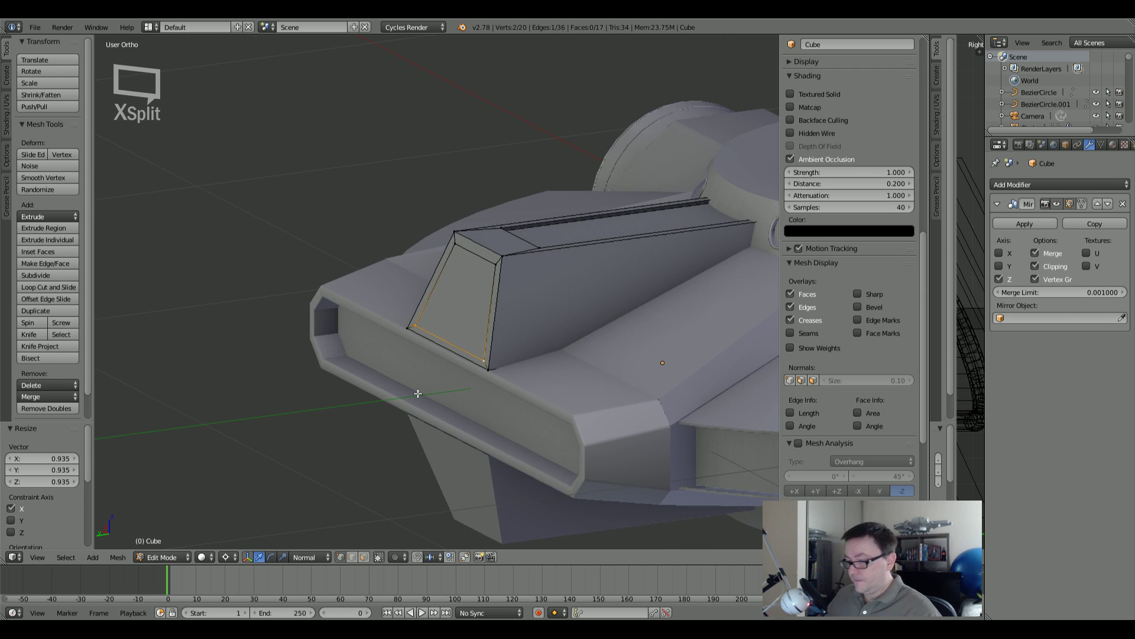
click(362, 557)
scroll(451, 271, up, 2)
right_click(458, 271)
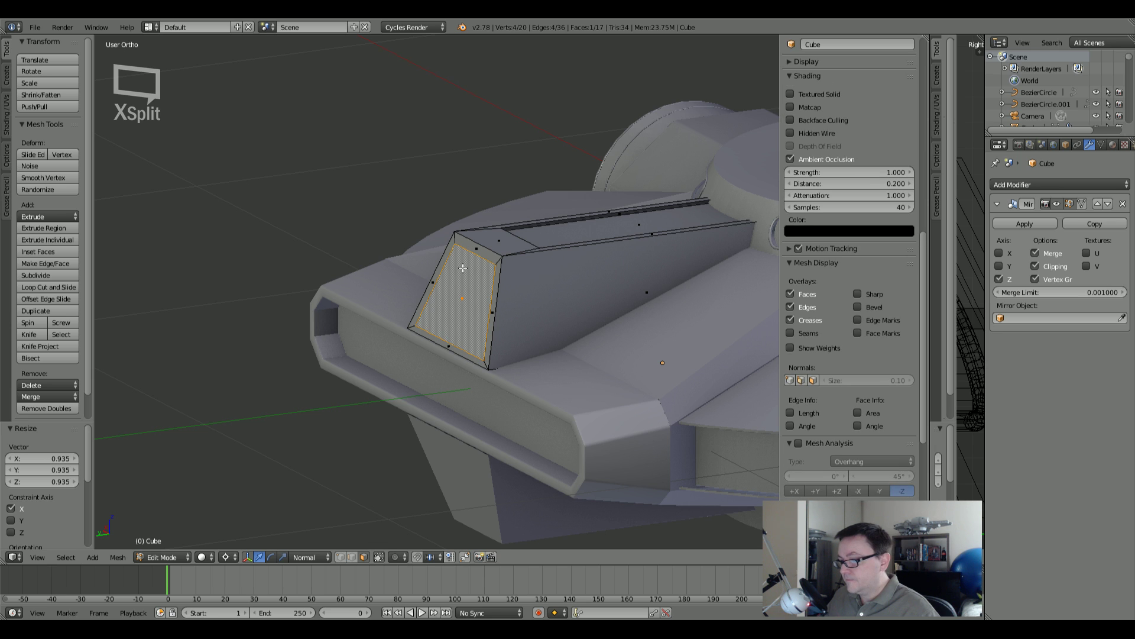
key(e)
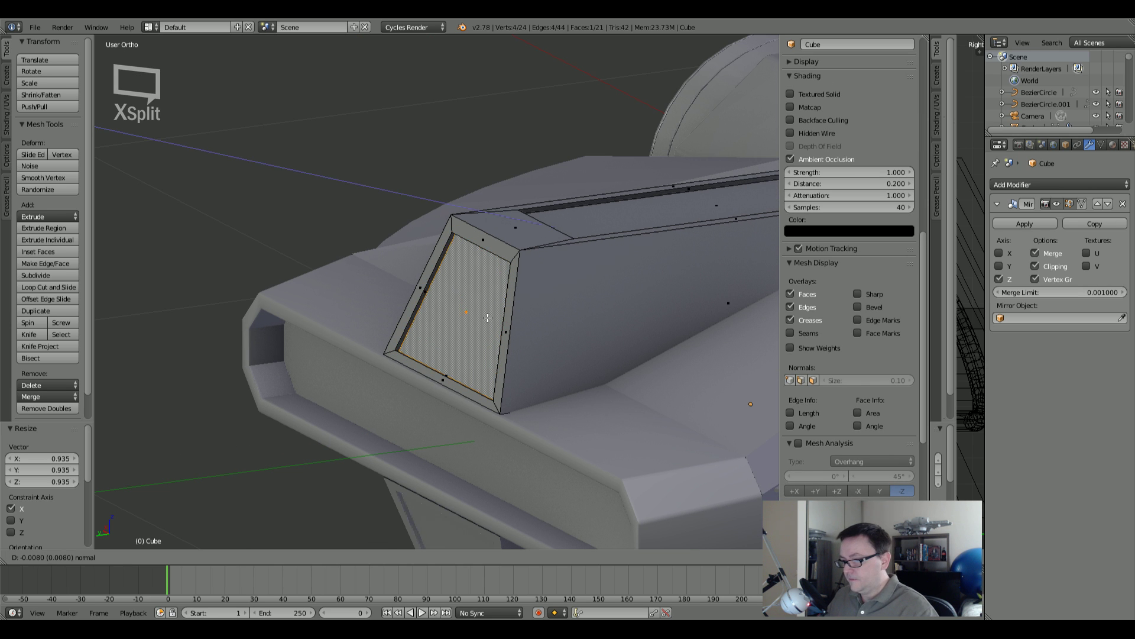
right_click(484, 319)
key(g)
key(y)
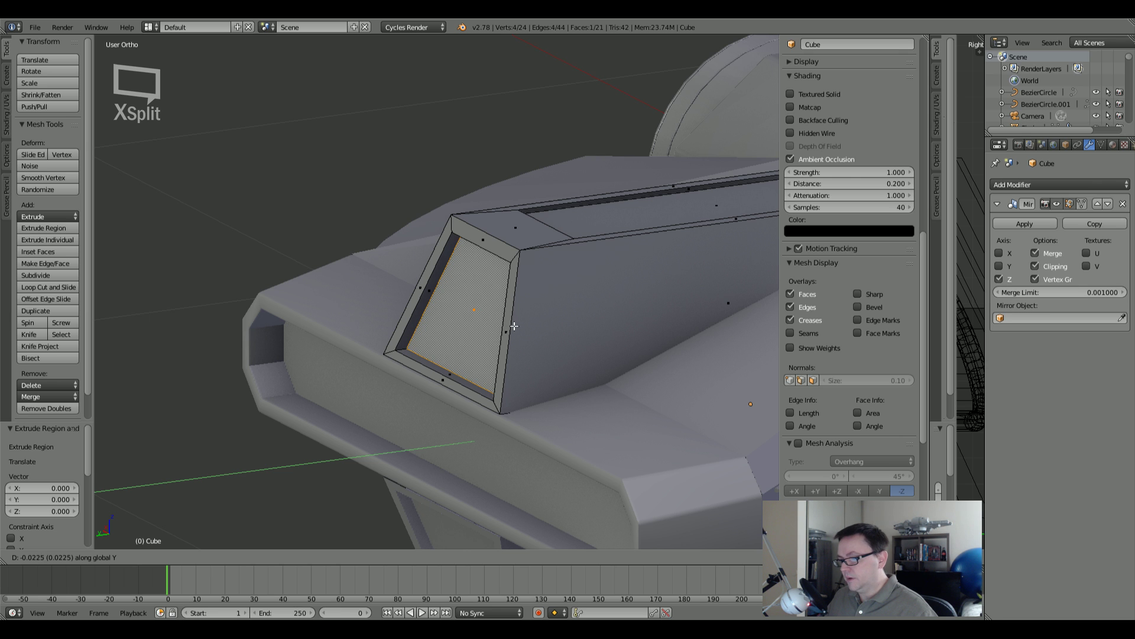
click(532, 326)
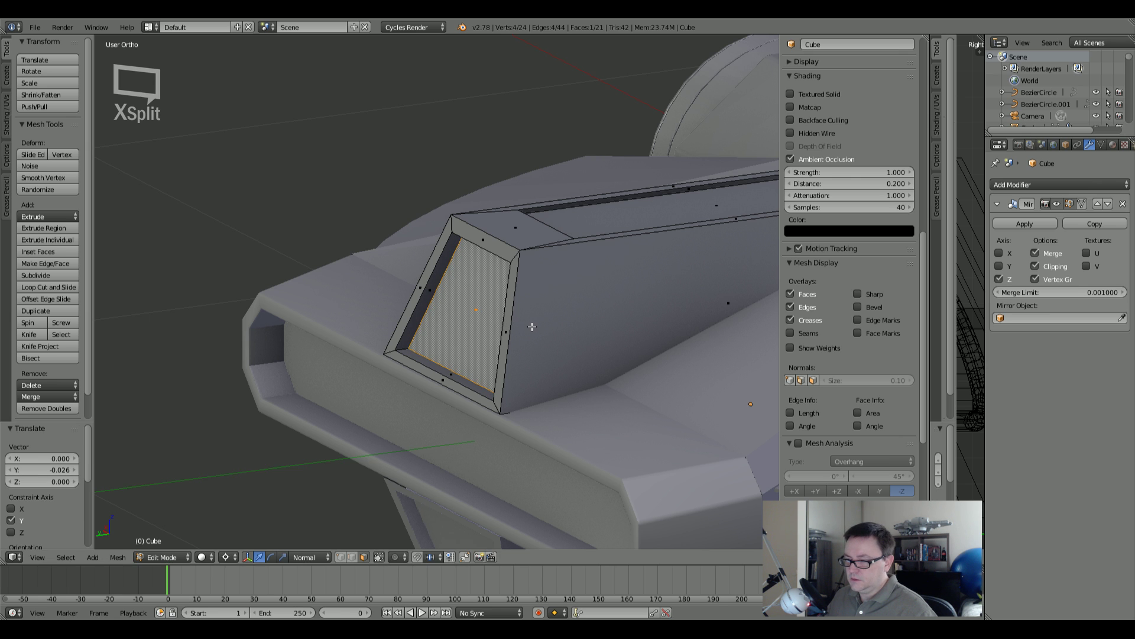
Step: Select the end frame's outer top edge and both outer side edges for bevelling
scroll(531, 327, down, 5)
key(Tab)
middle_drag(576, 364, 410, 366)
scroll(353, 336, up, 8)
key(Tab)
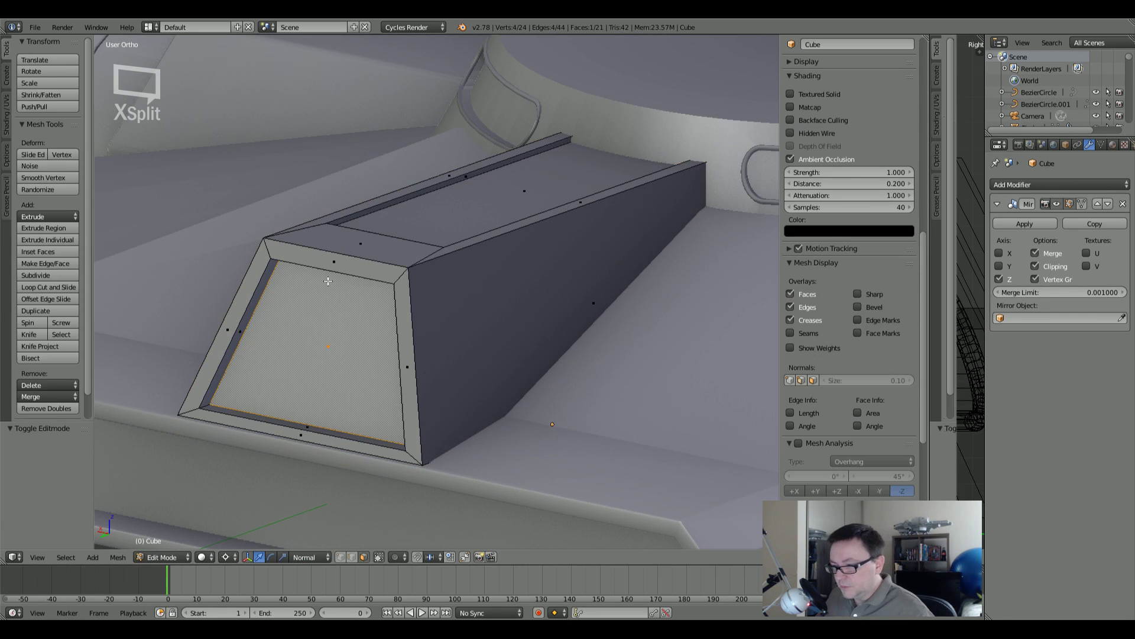
click(352, 557)
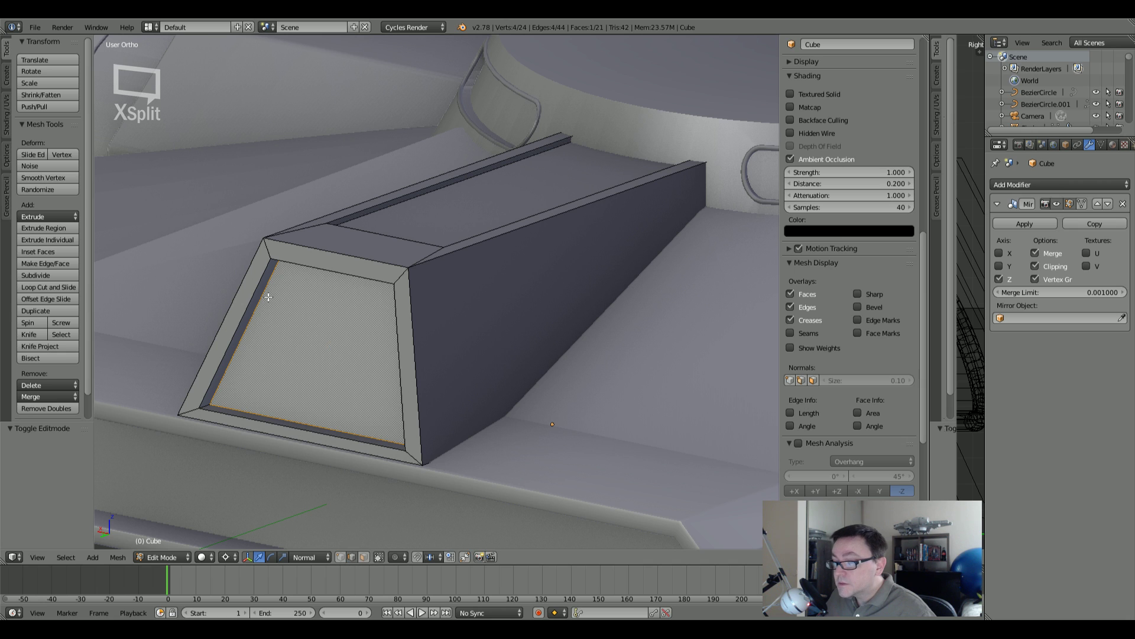
right_click(362, 257)
shift+right_click(410, 287)
shift+right_click(393, 457)
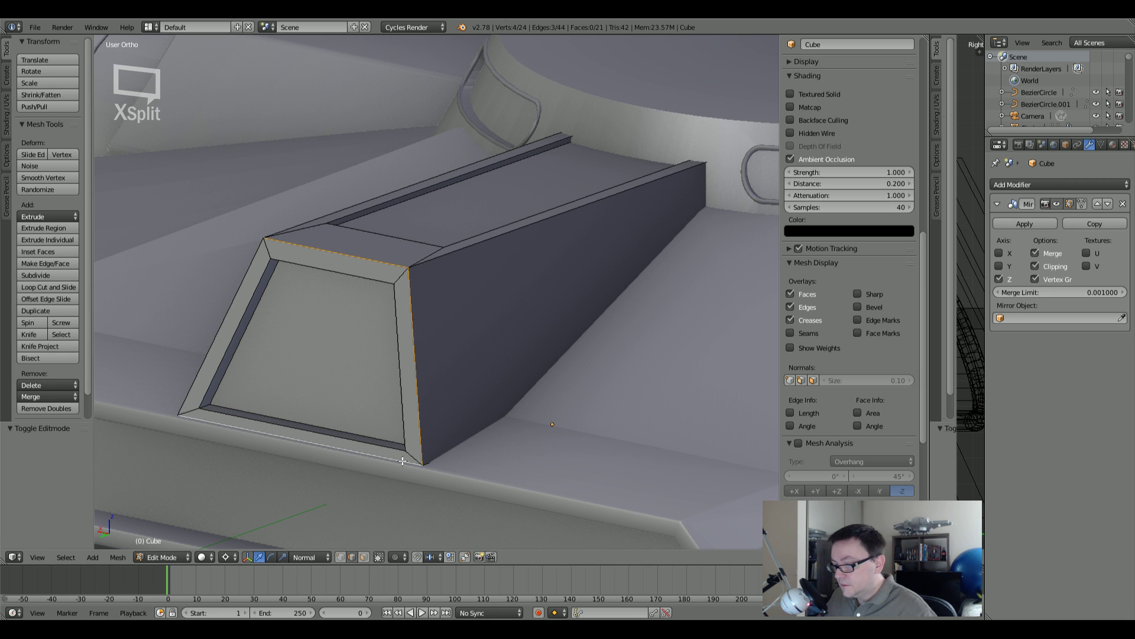
right_click(421, 442)
shift+right_click(365, 263)
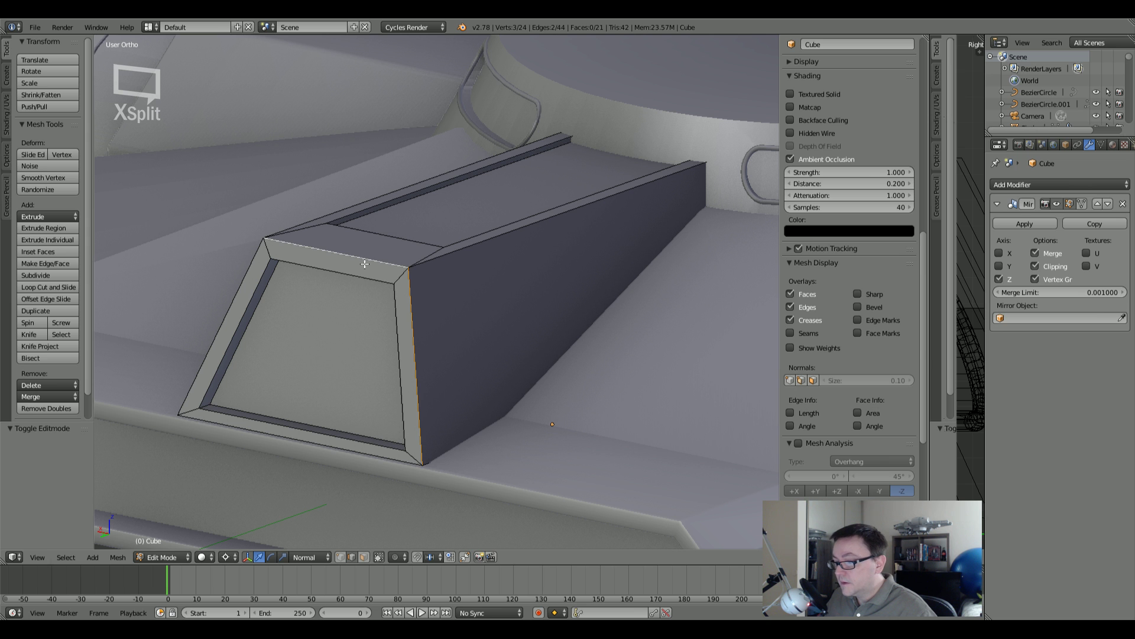
shift+right_click(251, 275)
Step: Add the four inner edges of the end frame around the recess to the selection
mouse_move(252, 275)
middle_down()
mouse_move(392, 288)
mouse_move(272, 281)
middle_up()
shift+right_click(256, 280)
shift+right_click(300, 269)
shift+right_click(404, 316)
shift+right_click(287, 432)
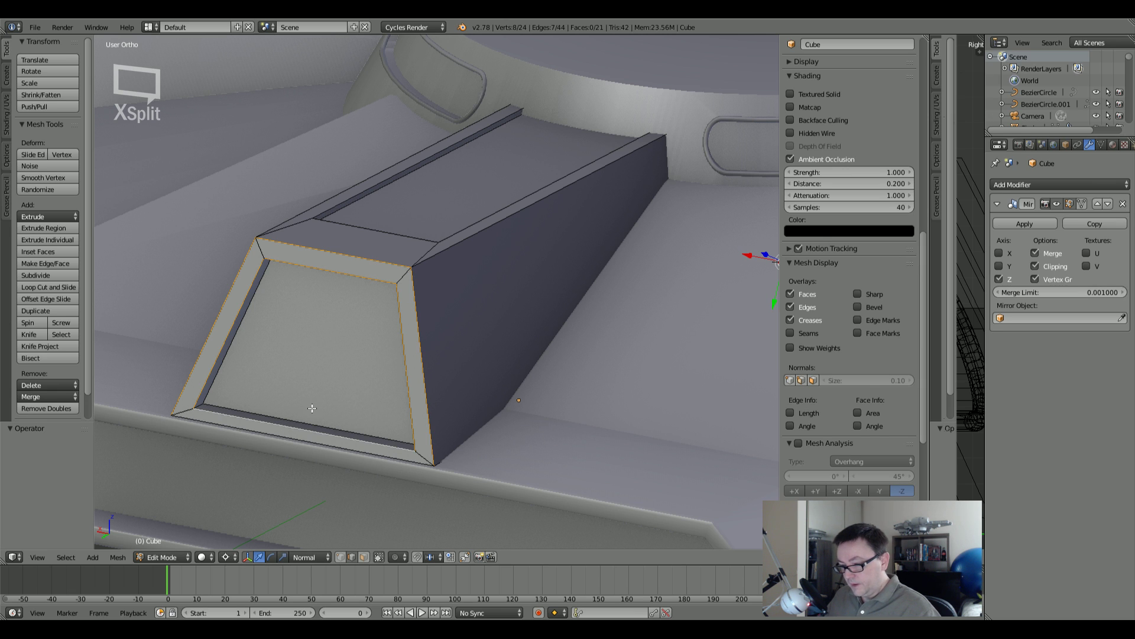
Step: Apply the block's rotation and scale in object mode, and resume editing its mesh
key(Tab)
key(ctrl+a)
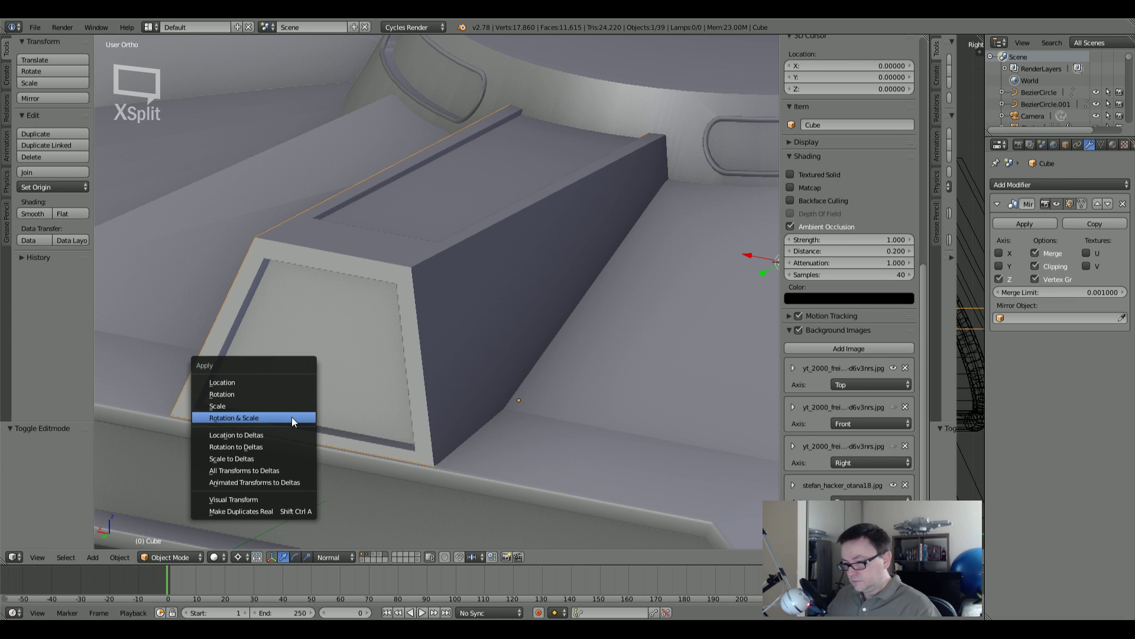
click(293, 417)
key(Tab)
Step: Add the block's two long upper outer edges to the edge selection
middle_drag(339, 353, 410, 423)
shift+right_click(338, 331)
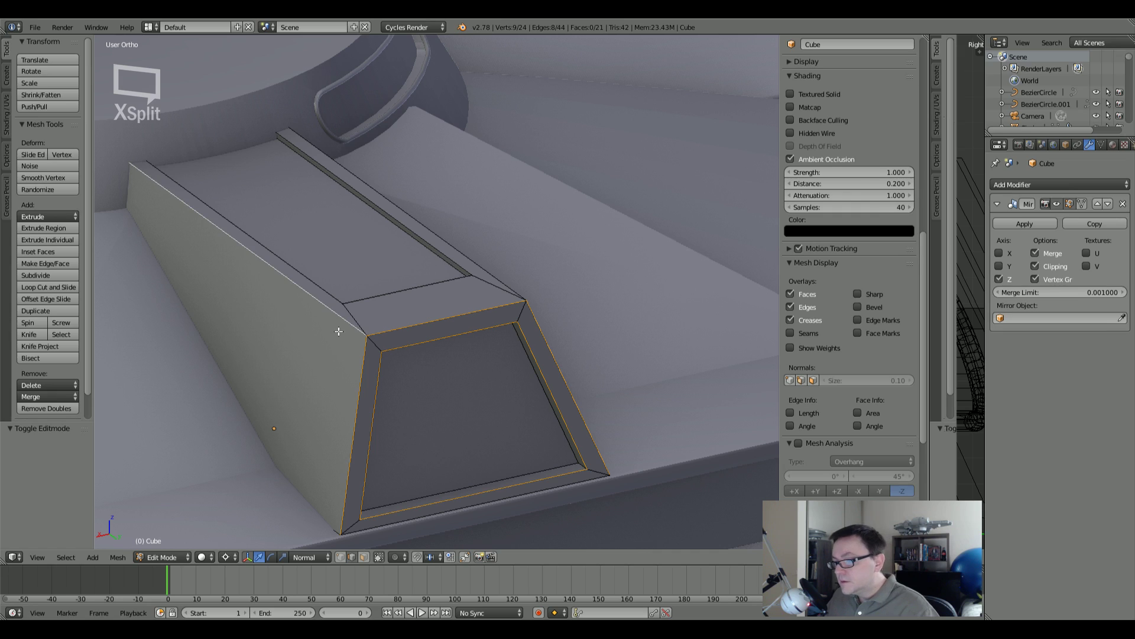
shift+right_click(467, 255)
middle_drag(516, 287, 405, 291)
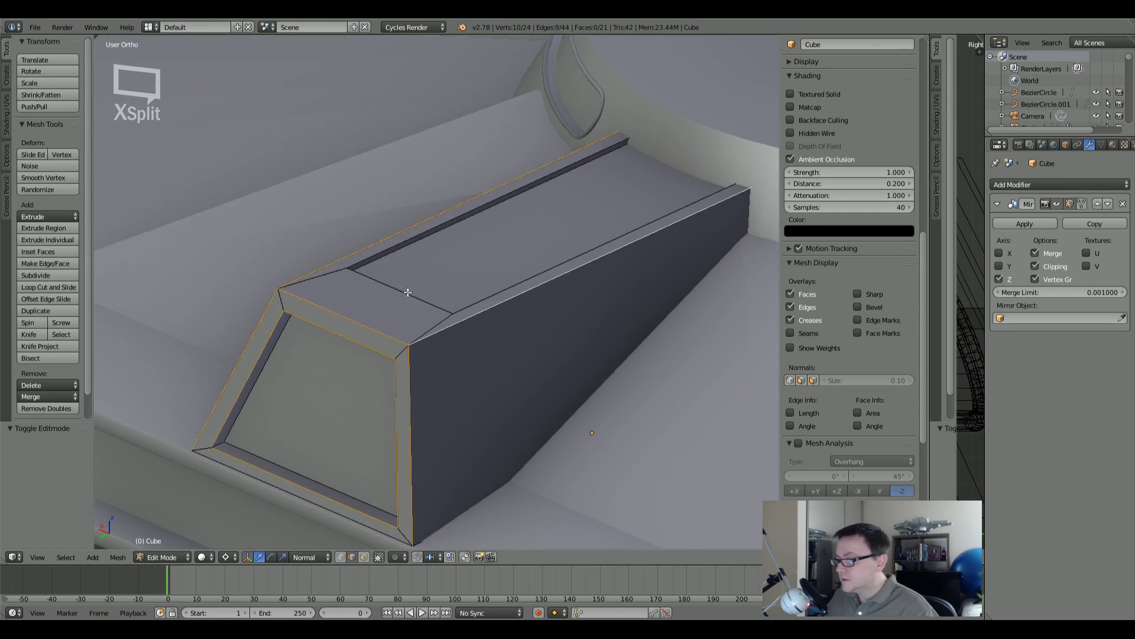
Step: Examine where the block's long upper edges meet the round turret, in wireframe and solid shading
key(z)
scroll(524, 301, down, 4)
scroll(671, 242, up, 5)
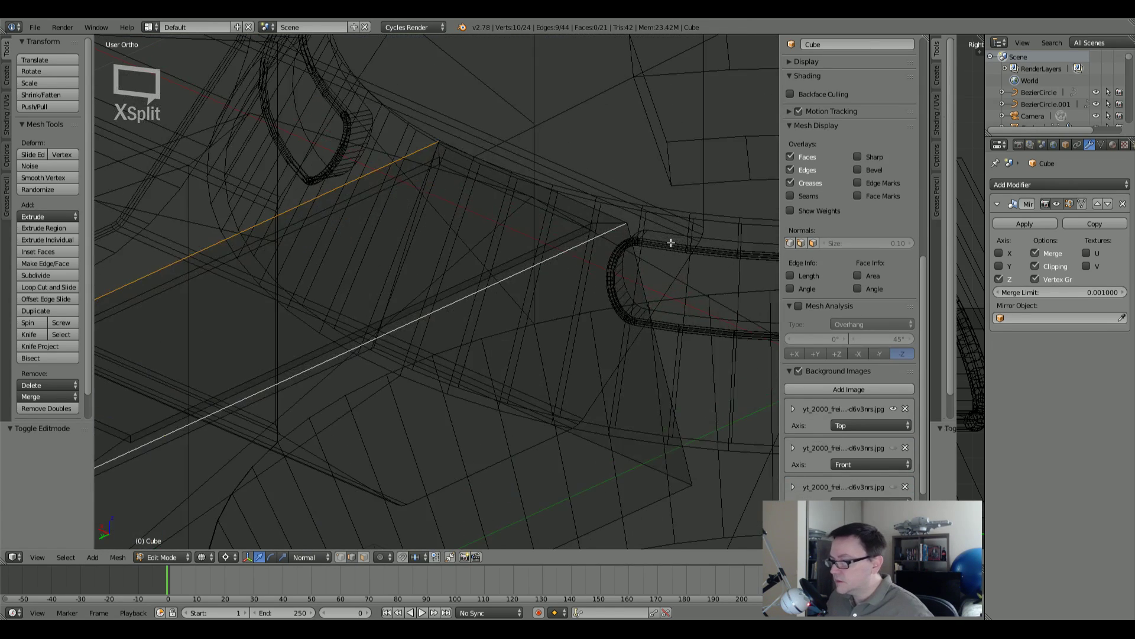
scroll(593, 198, up, 2)
key(z)
scroll(491, 203, down, 4)
key(z)
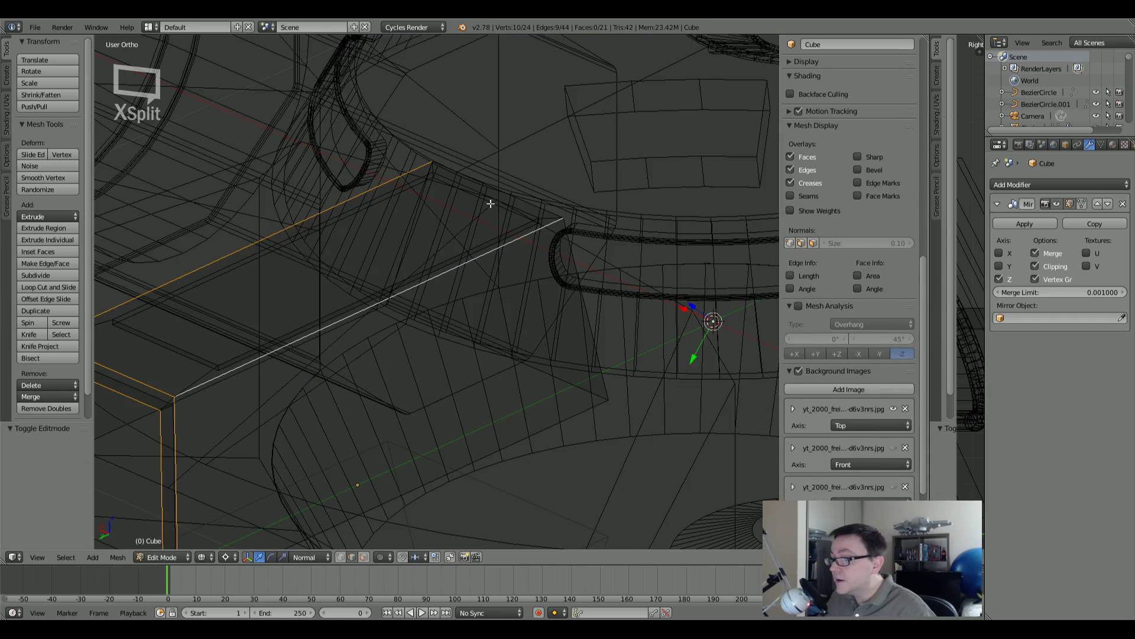
mouse_move(522, 216)
middle_down()
mouse_move(490, 237)
mouse_move(569, 243)
middle_up()
key(z)
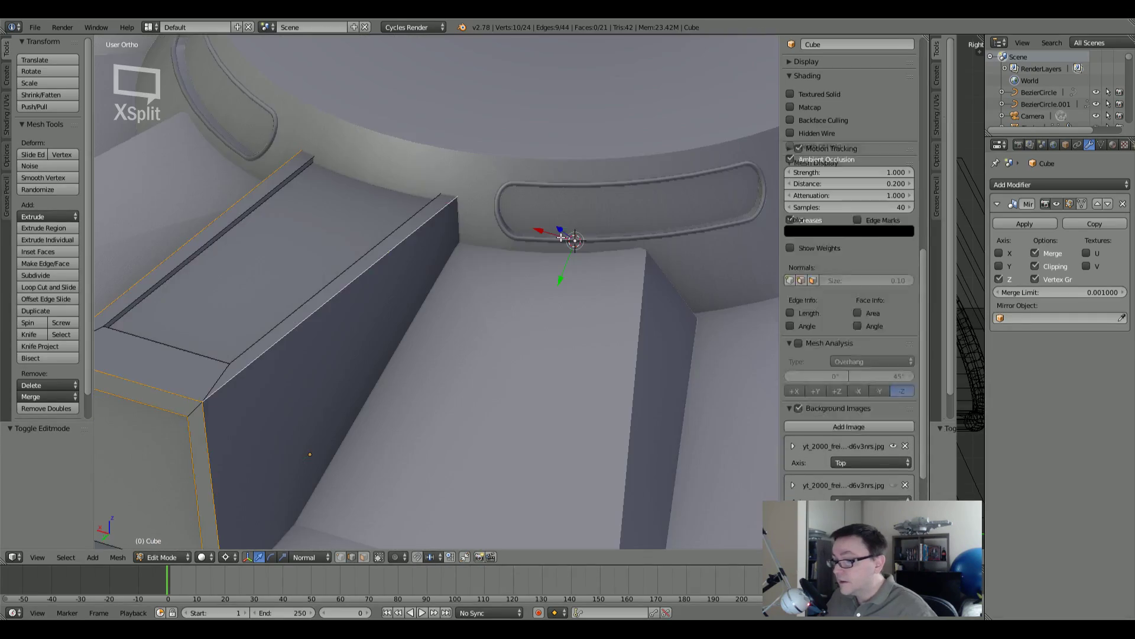
scroll(418, 263, down, 3)
Step: Bevel the selected frame and upper edges of the block with 2 segments and an offset of about 0.006
mouse_move(417, 264)
middle_down()
mouse_move(378, 271)
mouse_move(418, 233)
mouse_move(463, 223)
mouse_move(304, 340)
mouse_move(418, 327)
mouse_move(376, 321)
mouse_move(380, 303)
mouse_move(385, 314)
middle_up()
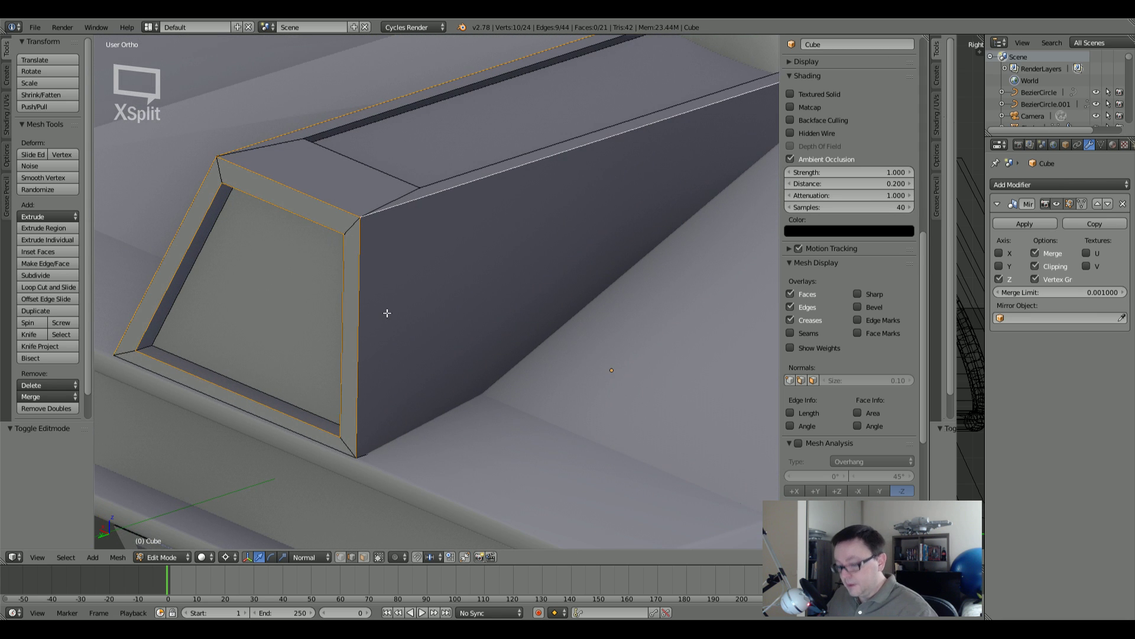
key(ctrl+b)
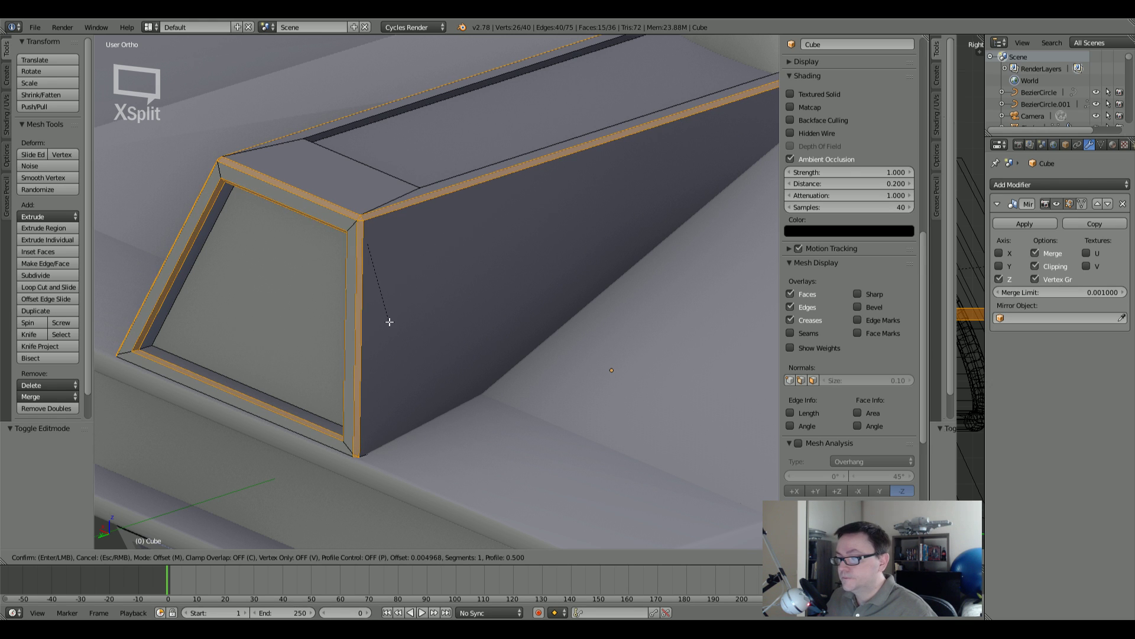
scroll(388, 320, up, 1)
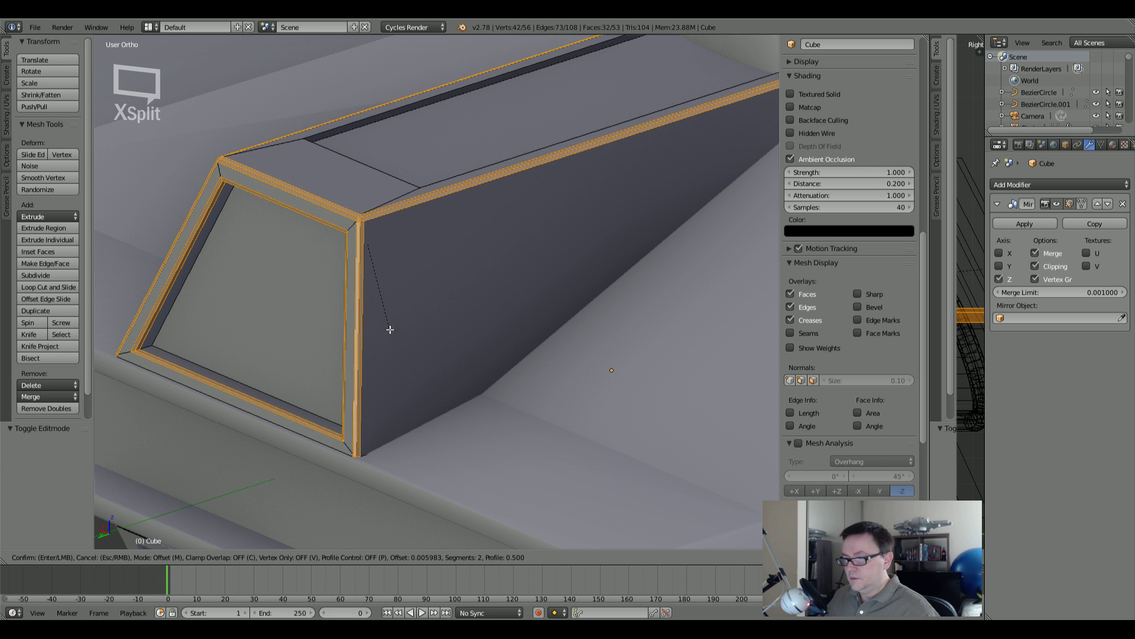
click(390, 330)
Step: Return to object mode, shade the block smooth and add an Edge Split modifier to it
key(Tab)
scroll(388, 332, down, 4)
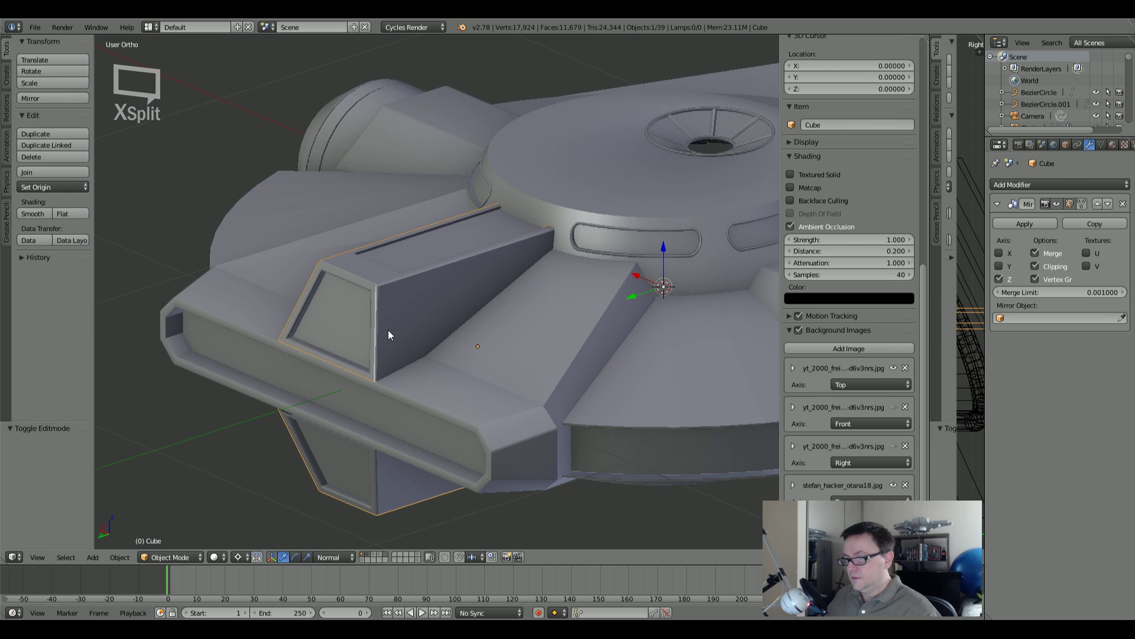
click(31, 213)
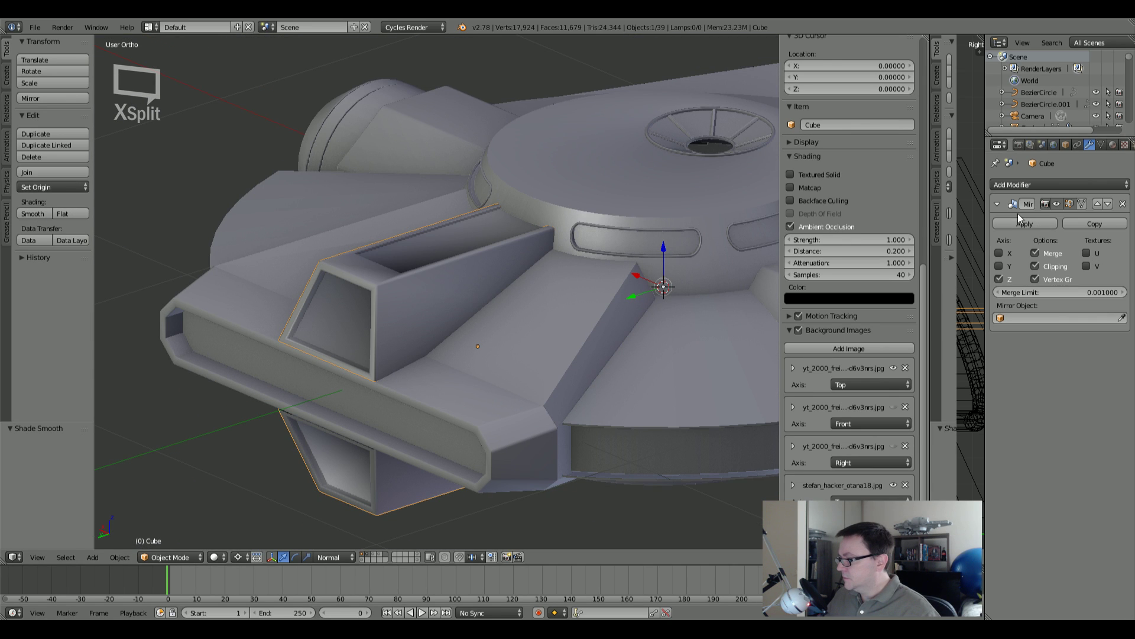
click(1028, 185)
click(913, 277)
Step: Examine the smooth shading of the block's bevelled end frame up close and from a distance
middle_drag(726, 300, 536, 287)
scroll(444, 294, up, 5)
middle_drag(403, 300, 512, 281)
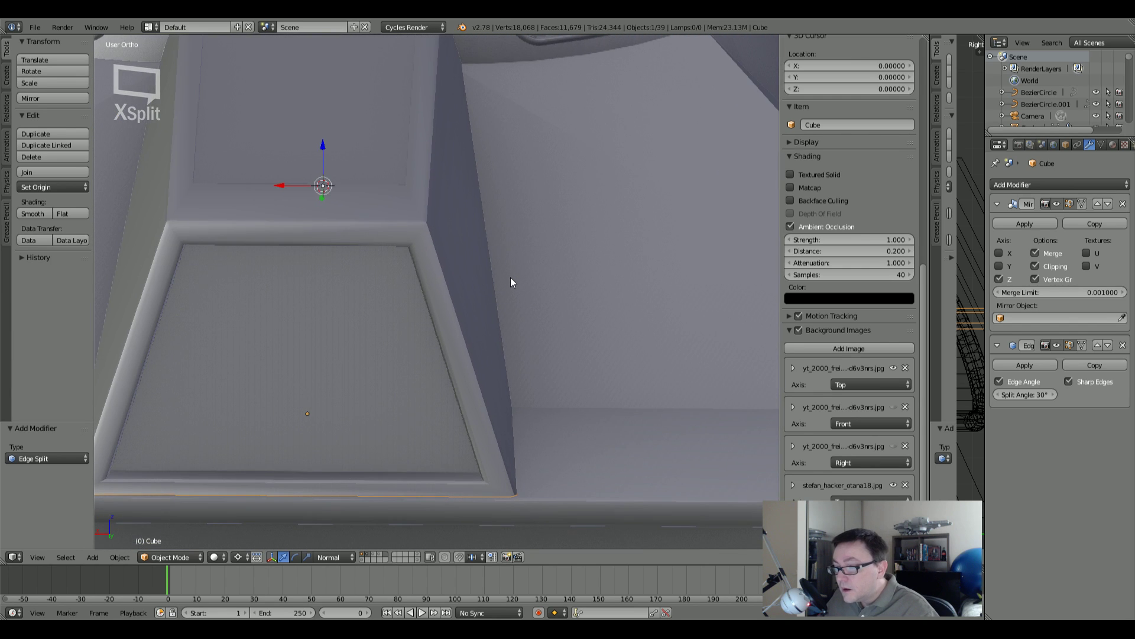
scroll(376, 251, down, 3)
middle_drag(376, 251, 288, 286)
scroll(290, 287, down, 4)
scroll(290, 287, down, 3)
Step: Examine the bevel geometry at the end frame's lower outer corner in edit mode, from the back and at an angle
key(Tab)
scroll(266, 342, up, 8)
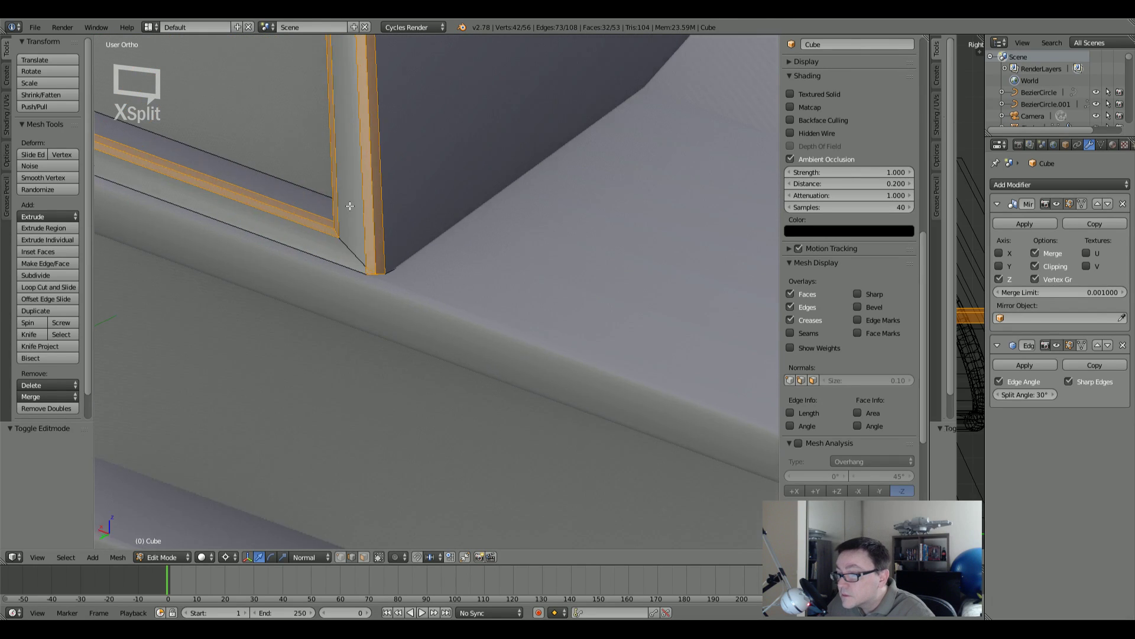
scroll(344, 207, up, 5)
scroll(407, 355, up, 4)
right_click(410, 350)
middle_drag(409, 351, 432, 301)
key(ctrl+KP_1)
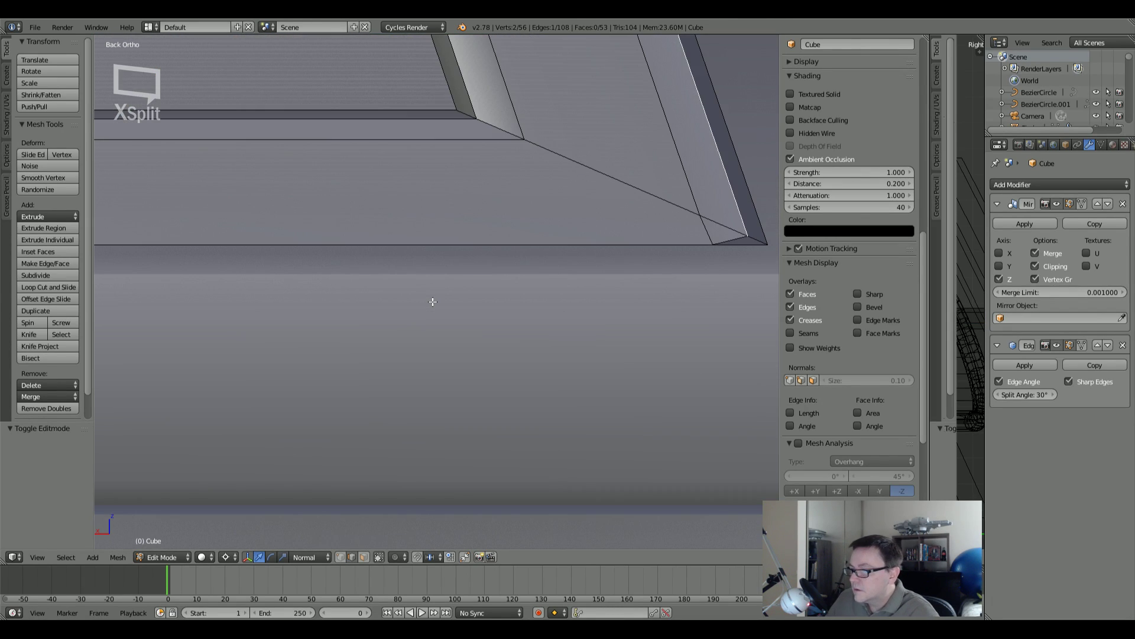
key(z)
shift+middle_drag(583, 306, 429, 312)
key(z)
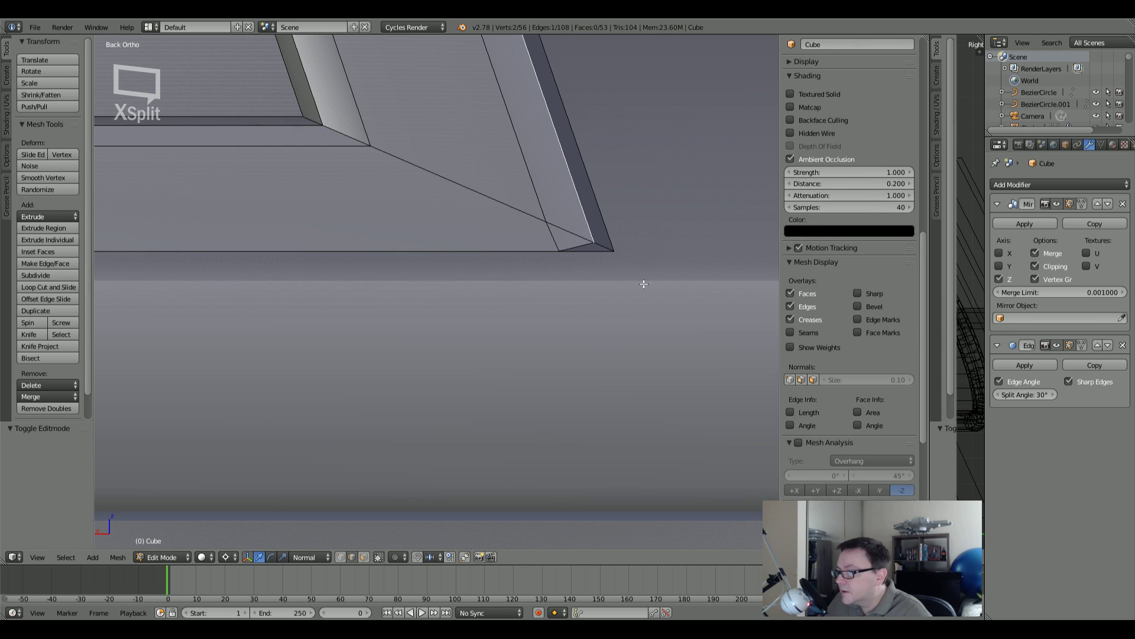
middle_drag(596, 275, 400, 322)
scroll(590, 325, down, 8)
scroll(387, 352, up, 6)
middle_drag(418, 365, 446, 343)
scroll(352, 358, down, 4)
scroll(361, 350, down, 3)
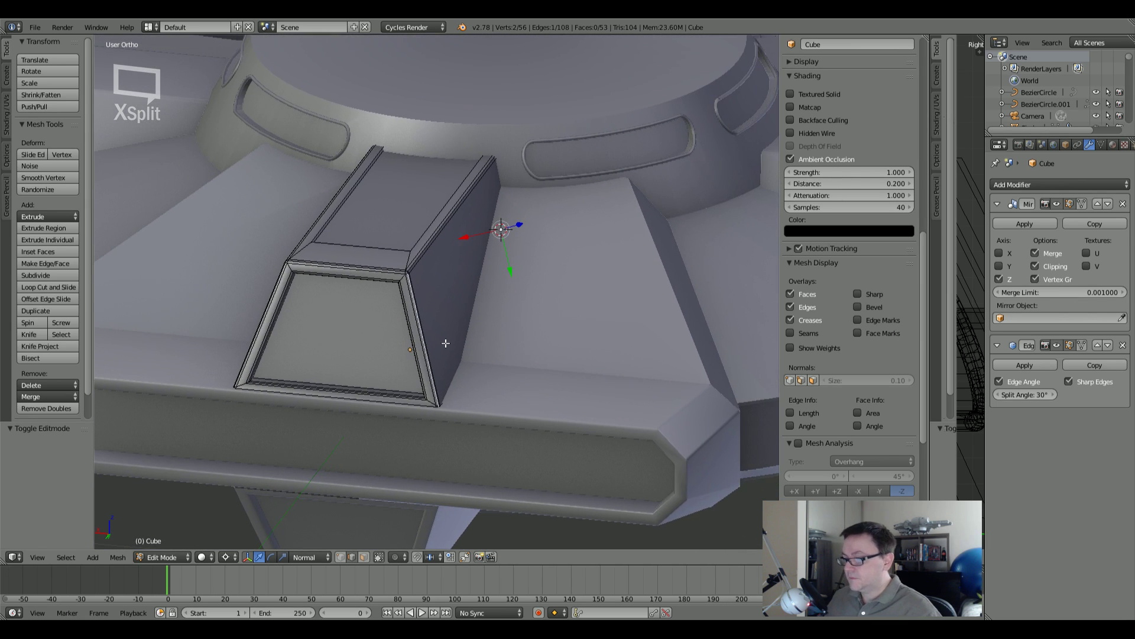
Step: Try a vertical knife cut across the block just inside the turret wall in the right-side wireframe view, and undo it
key(KP_3)
scroll(444, 332, down, 4)
key(z)
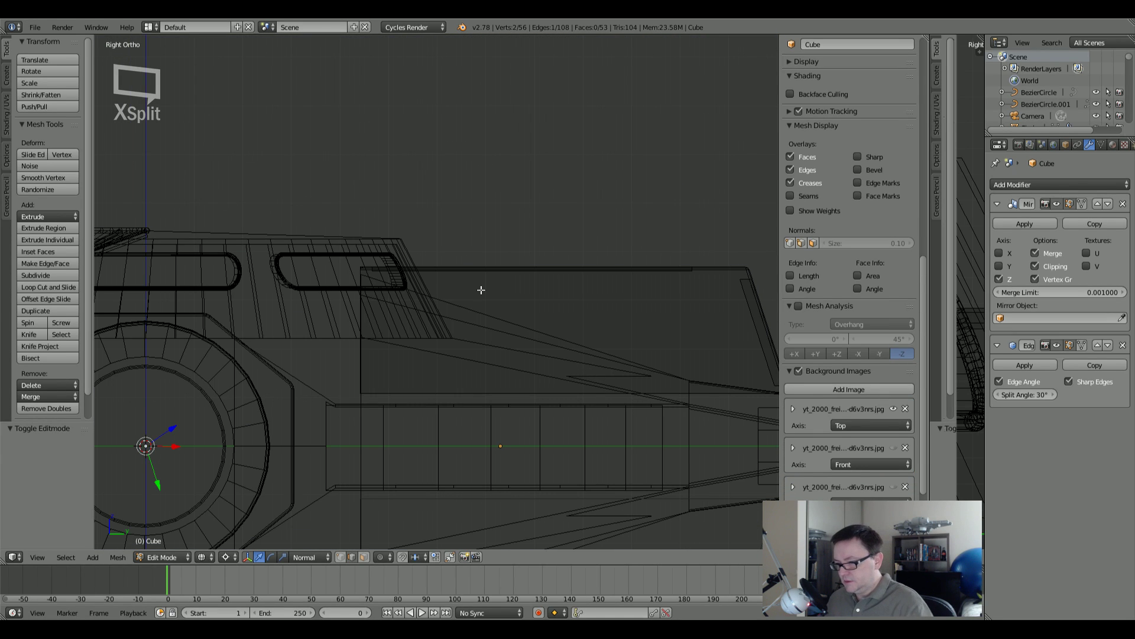
key(ctrl+r)
key(Escape)
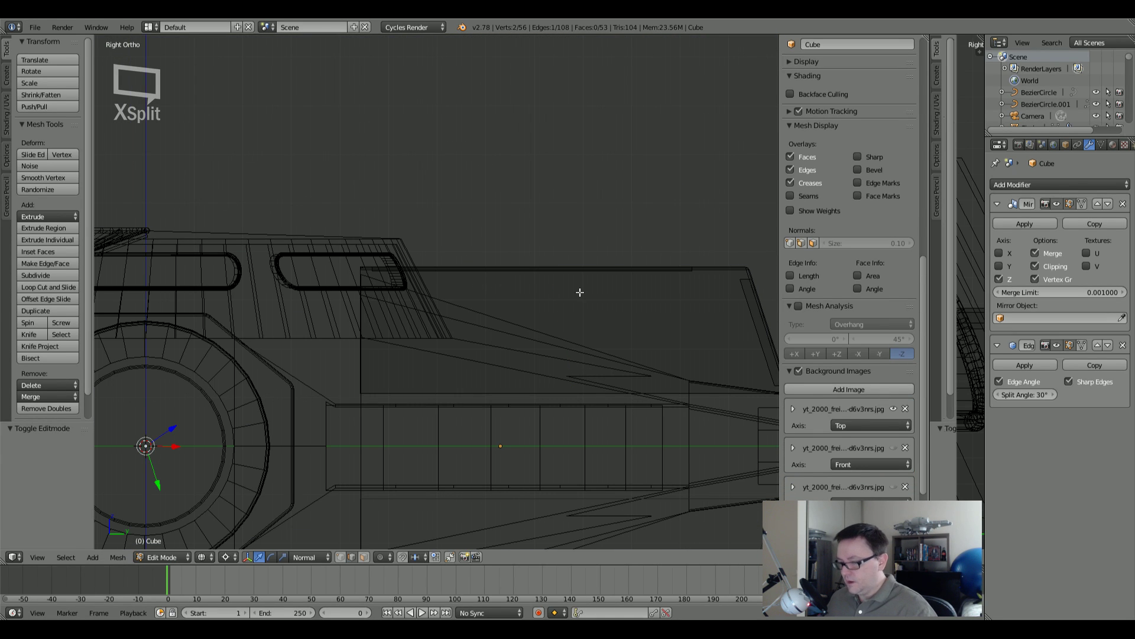
key(k)
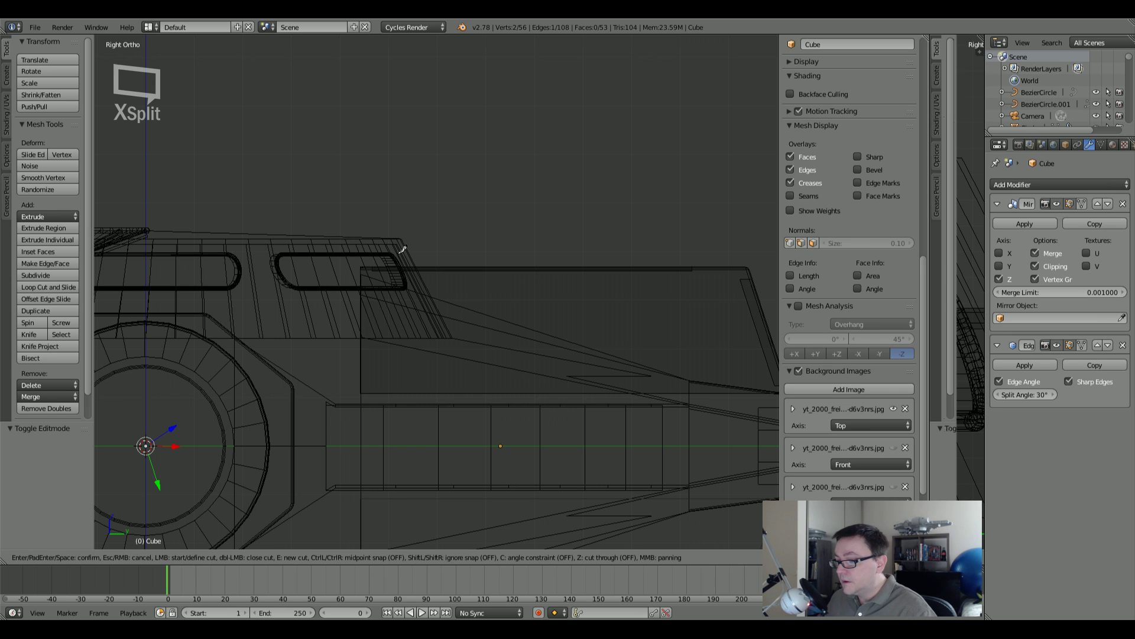
key(Escape)
key(z)
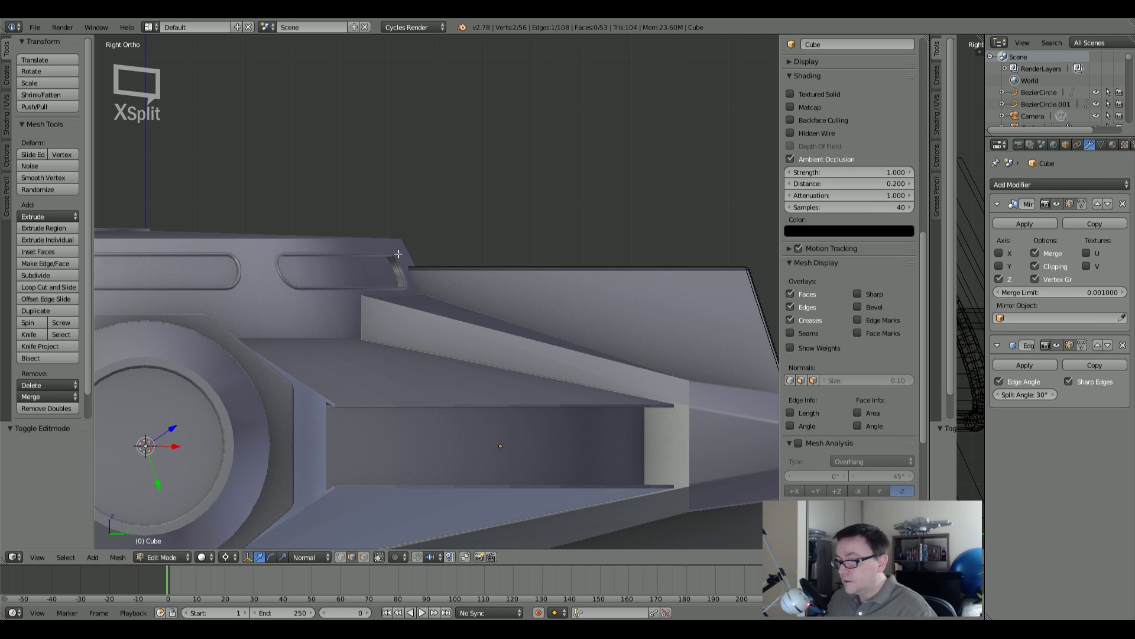
key(z)
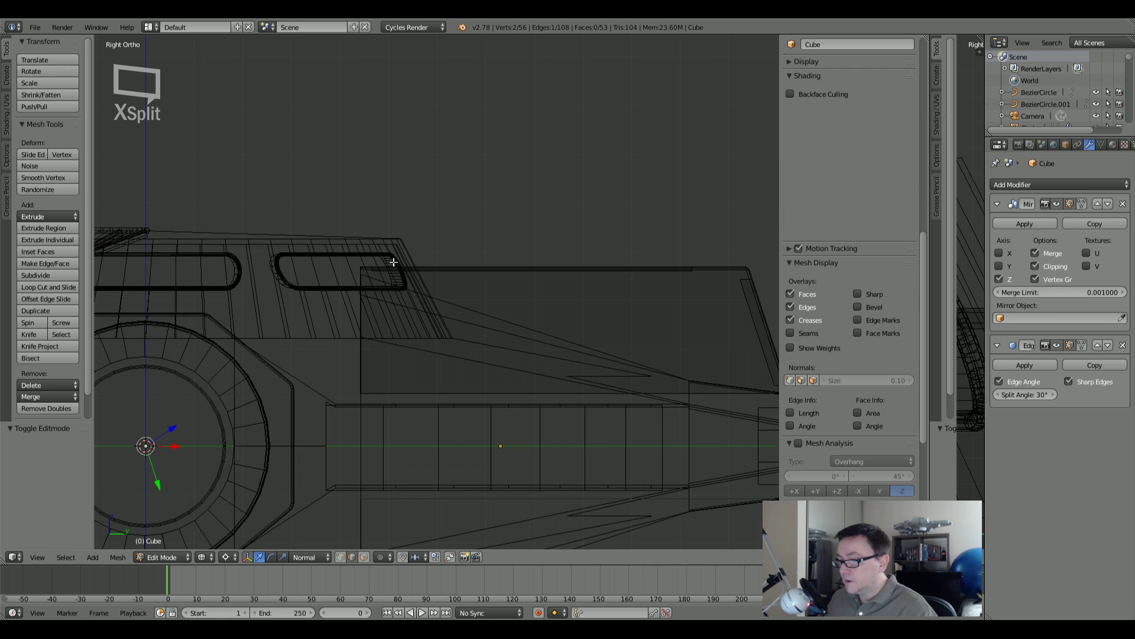
key(k)
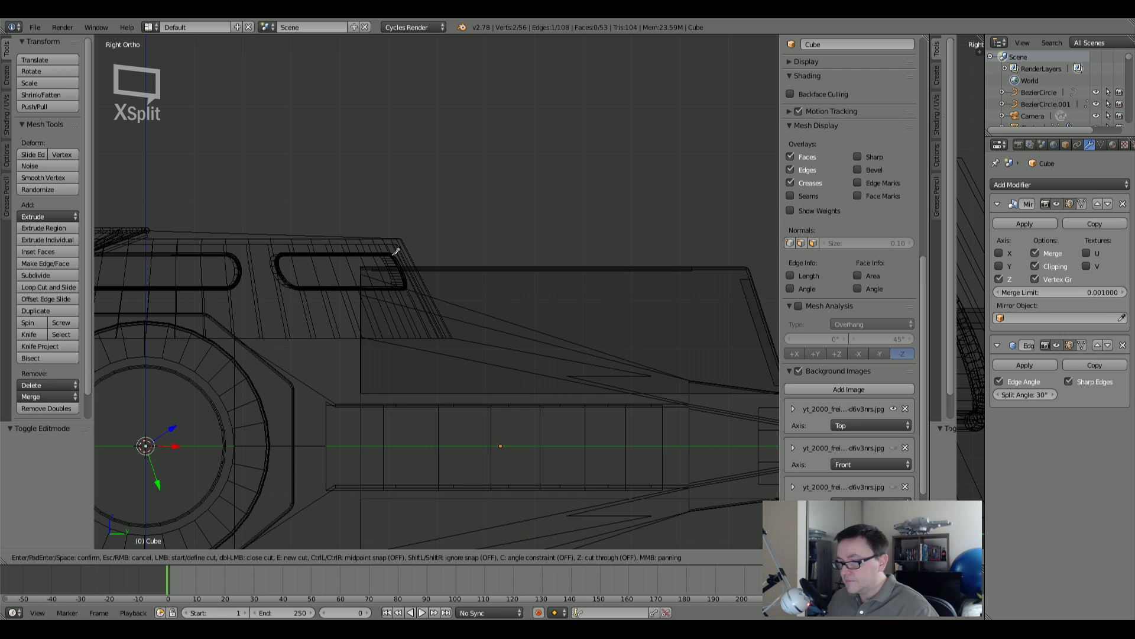
click(391, 268)
click(392, 405)
key(Return)
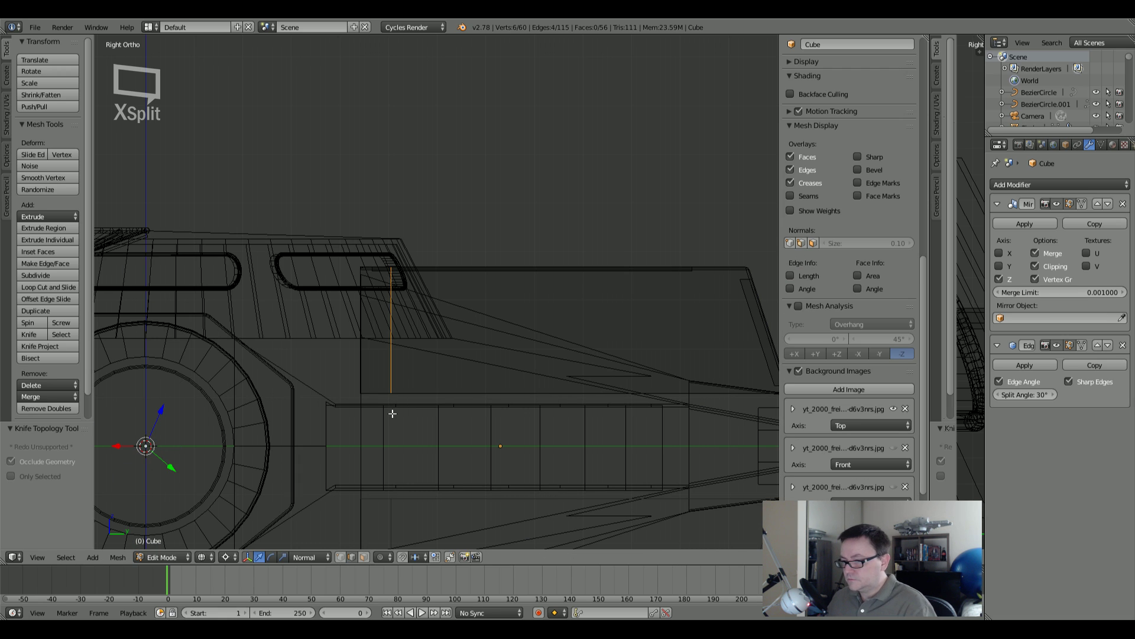
key(ctrl+z)
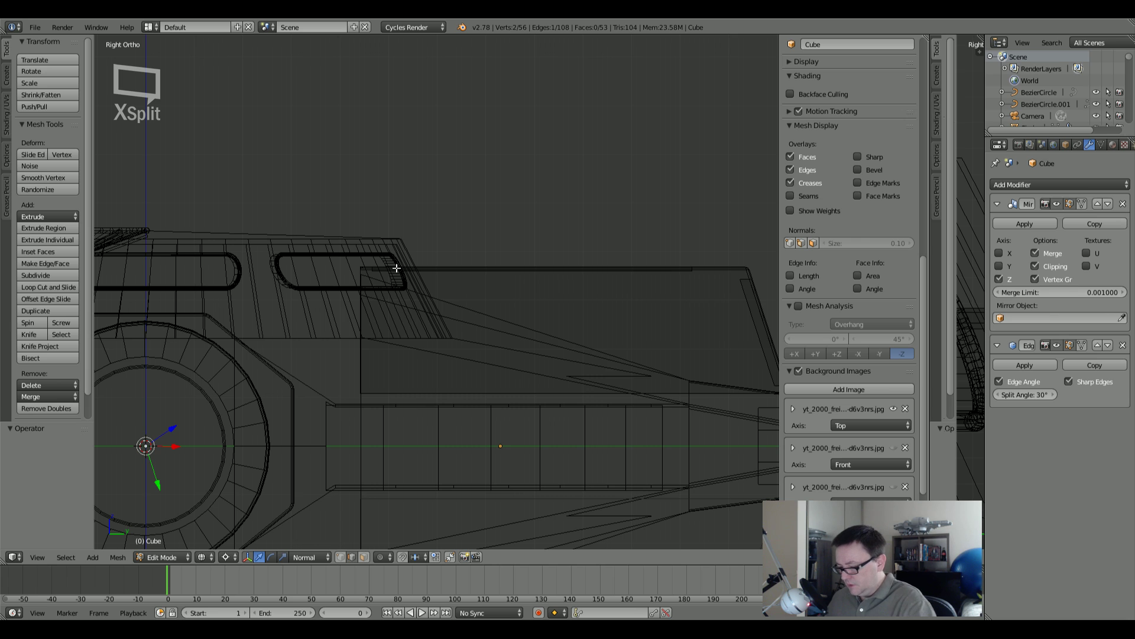
Step: Knife-cut straight down through the whole block just inside the turret wall, with angle constraint and cut-through enabled
key(k)
key(Escape)
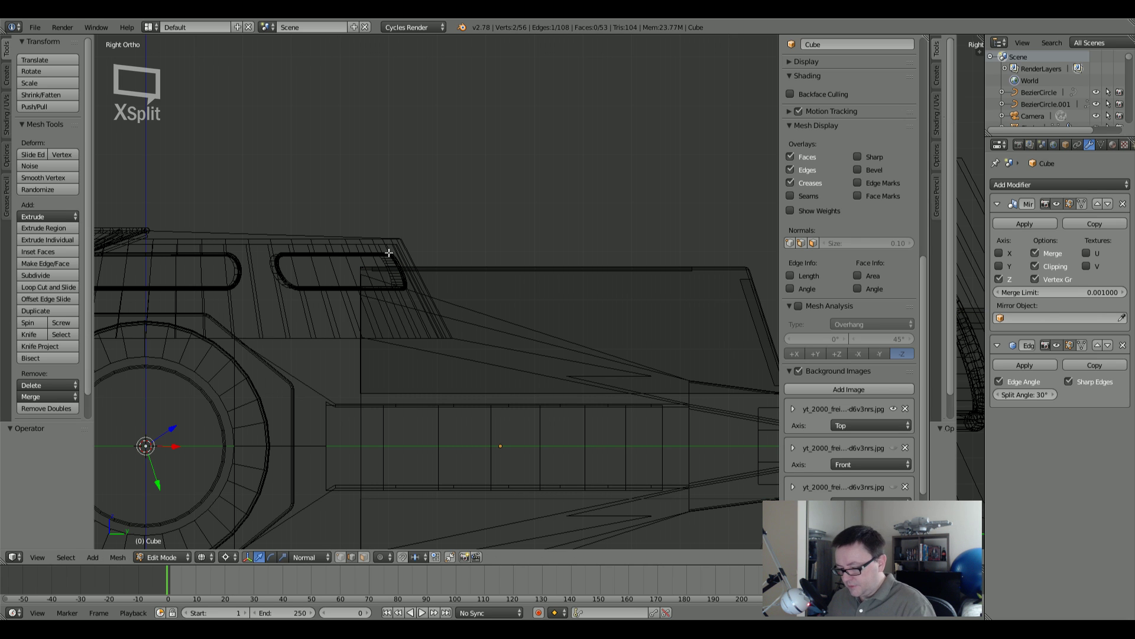
key(z)
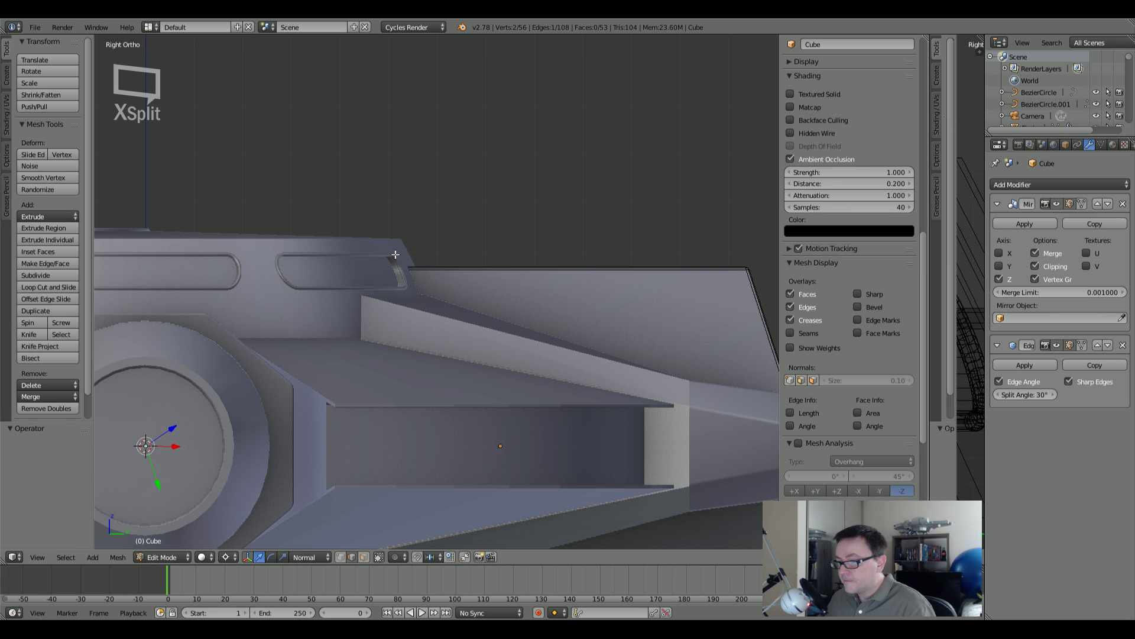
key(z)
key(k)
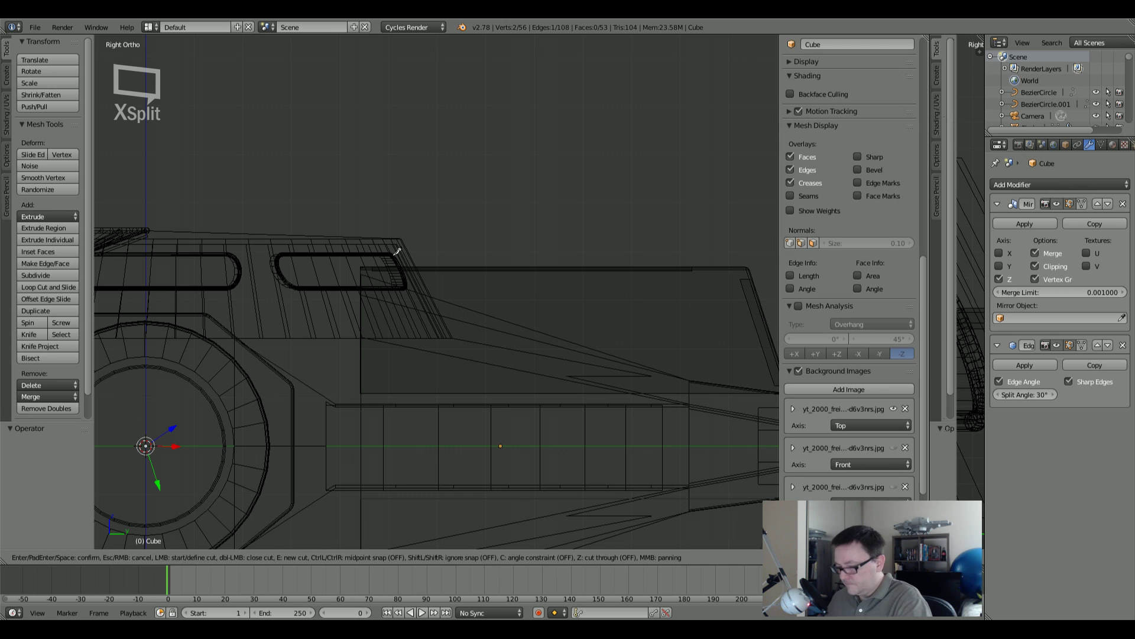
click(393, 268)
key(c)
key(z)
key(Return)
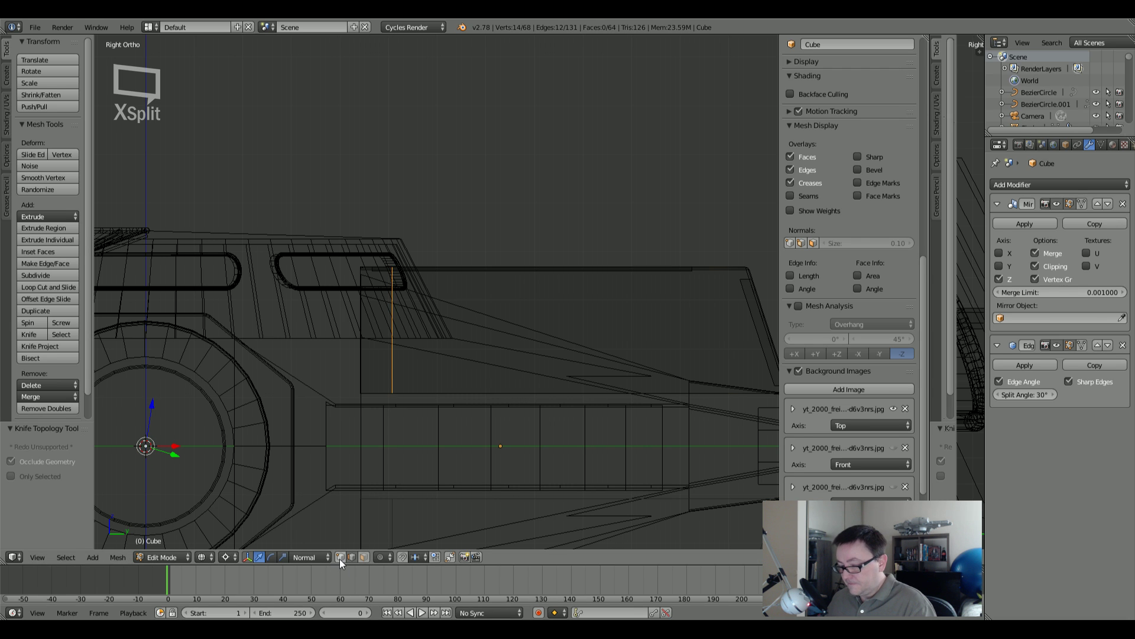
Step: Delete the vertices of the block's inner end that lie beyond the knife cut, inside the turret
key(a)
key(b)
drag(320, 212, 390, 443)
key(x)
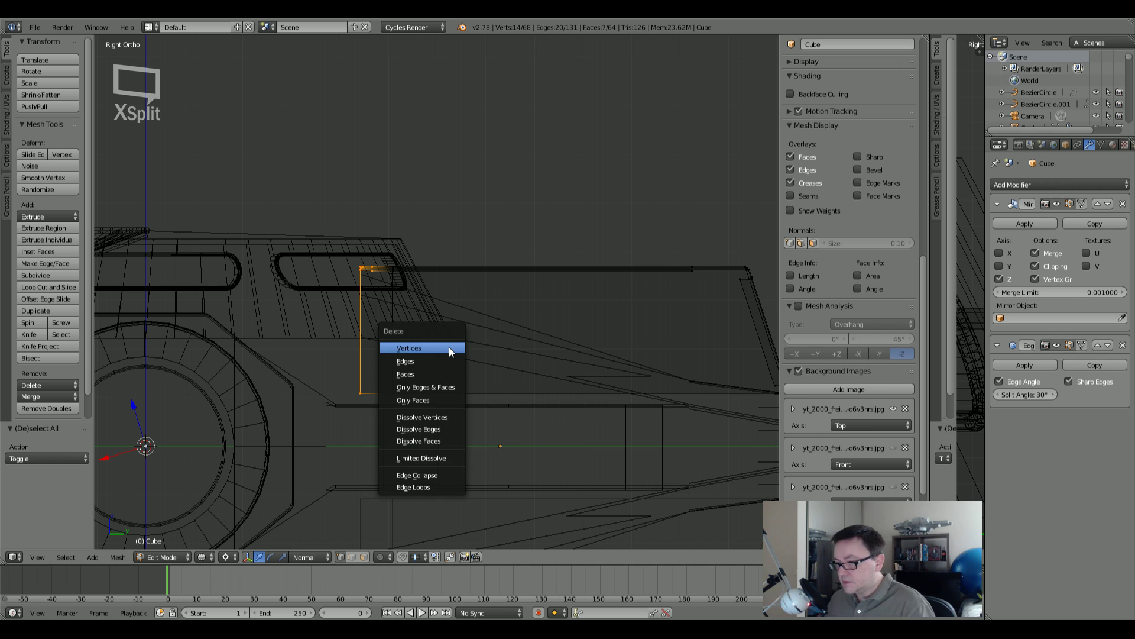
click(448, 349)
key(z)
mouse_move(448, 349)
middle_down()
mouse_move(540, 298)
mouse_move(494, 309)
middle_up()
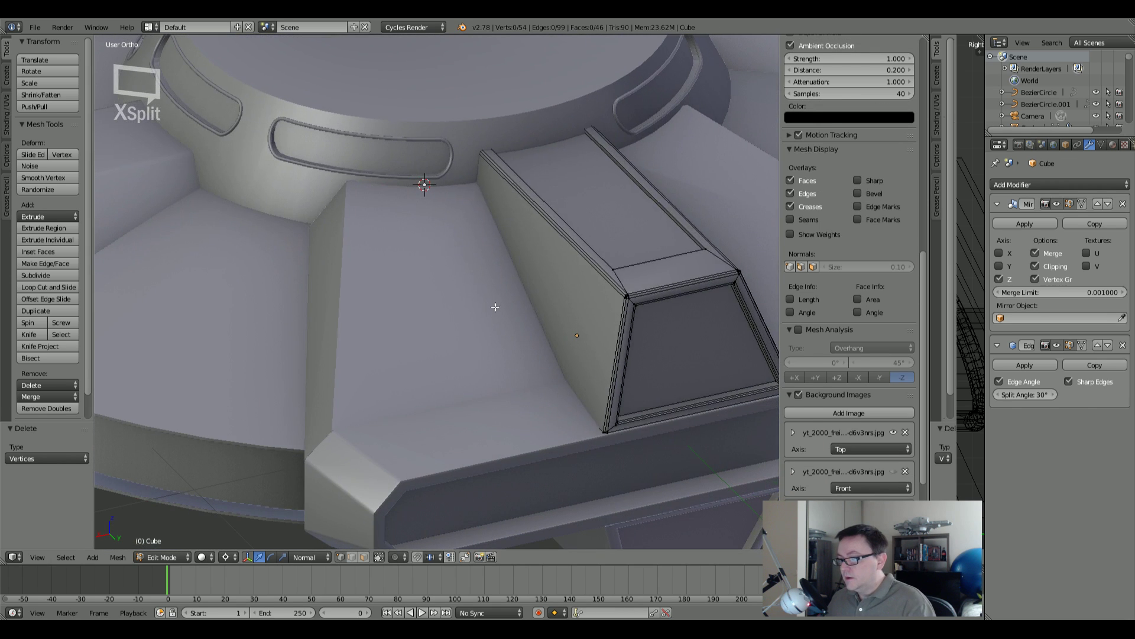
Step: Examine the block's trimmed inner end in wireframe with the whole mesh highlighted
key(a)
key(Tab)
key(Tab)
key(z)
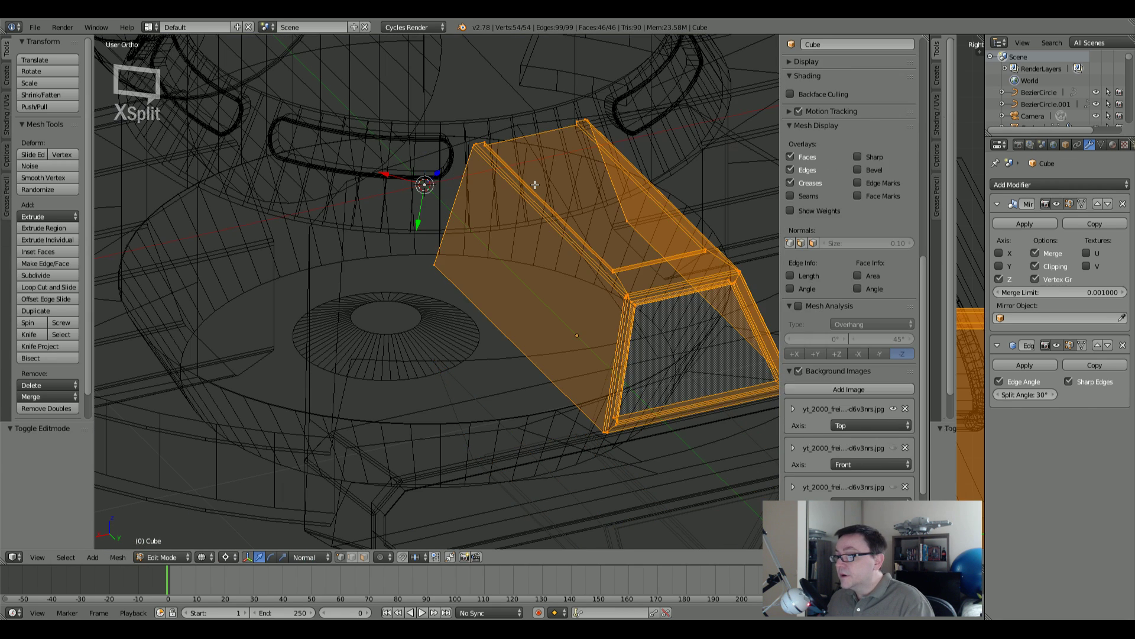
key(a)
key(a)
scroll(580, 133, up, 5)
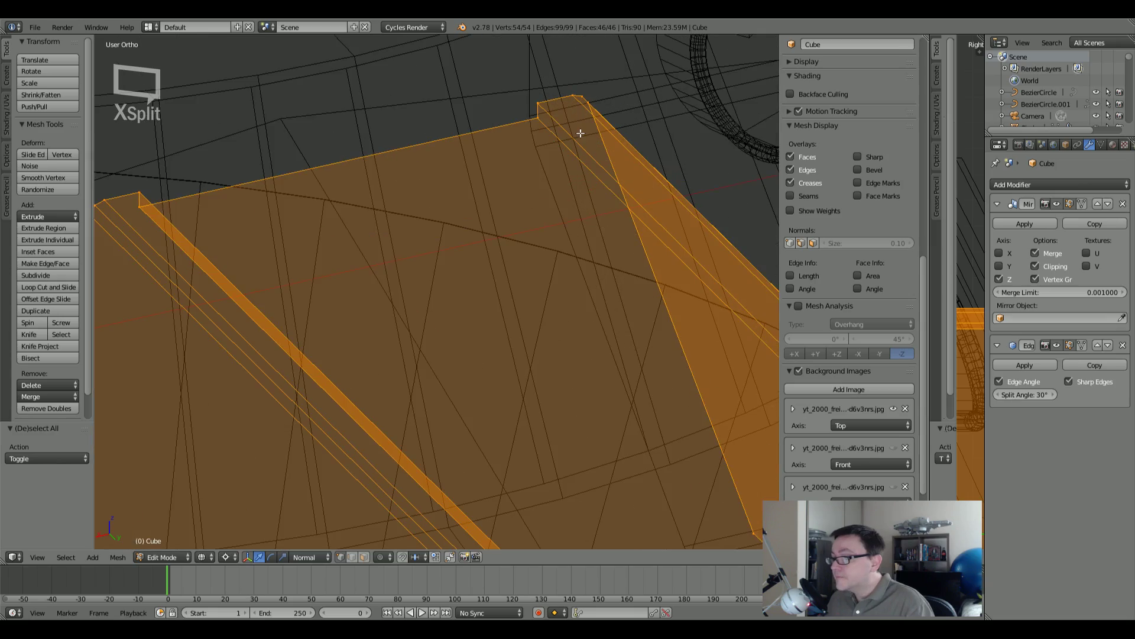
scroll(580, 133, down, 7)
mouse_move(565, 129)
middle_down()
mouse_move(541, 188)
mouse_move(527, 185)
mouse_move(498, 238)
mouse_move(474, 245)
middle_up()
key(a)
Step: Examine the block's bevelled frame and the base where it meets the hull in object mode from several angles
key(Tab)
key(a)
key(z)
scroll(539, 322, down, 2)
scroll(506, 342, up, 8)
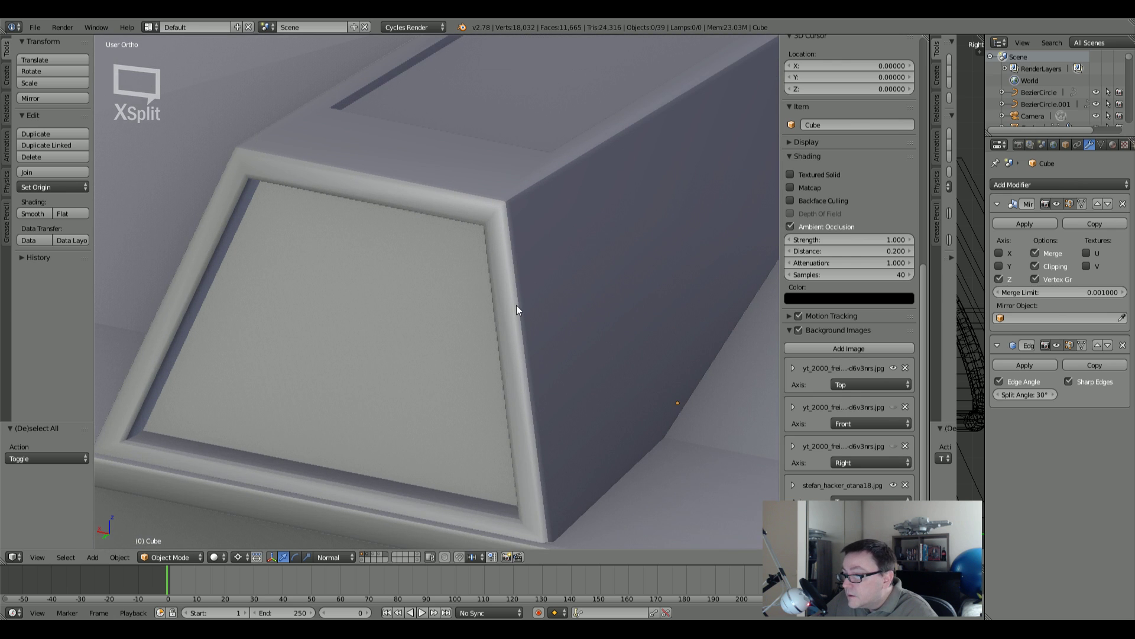
scroll(516, 305, down, 5)
middle_drag(541, 305, 641, 282)
scroll(627, 282, up, 4)
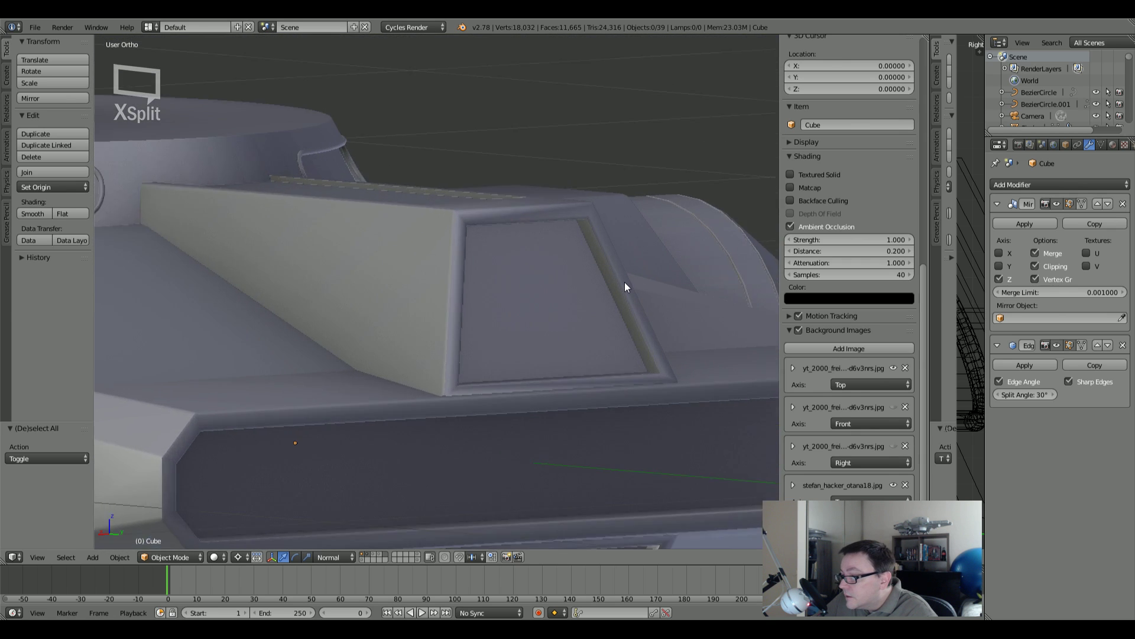
scroll(624, 285, up, 3)
scroll(515, 274, down, 6)
middle_drag(514, 281, 357, 302)
scroll(385, 320, down, 4)
scroll(329, 331, up, 5)
scroll(374, 321, up, 4)
scroll(389, 332, down, 3)
Step: Try to slide the outermost bevel vertices at the end frame's lower corners down along their edge, in the right-side wireframe view
key(z)
key(KP_3)
scroll(630, 363, down, 3)
shift+middle_drag(631, 363, 423, 355)
key(Tab)
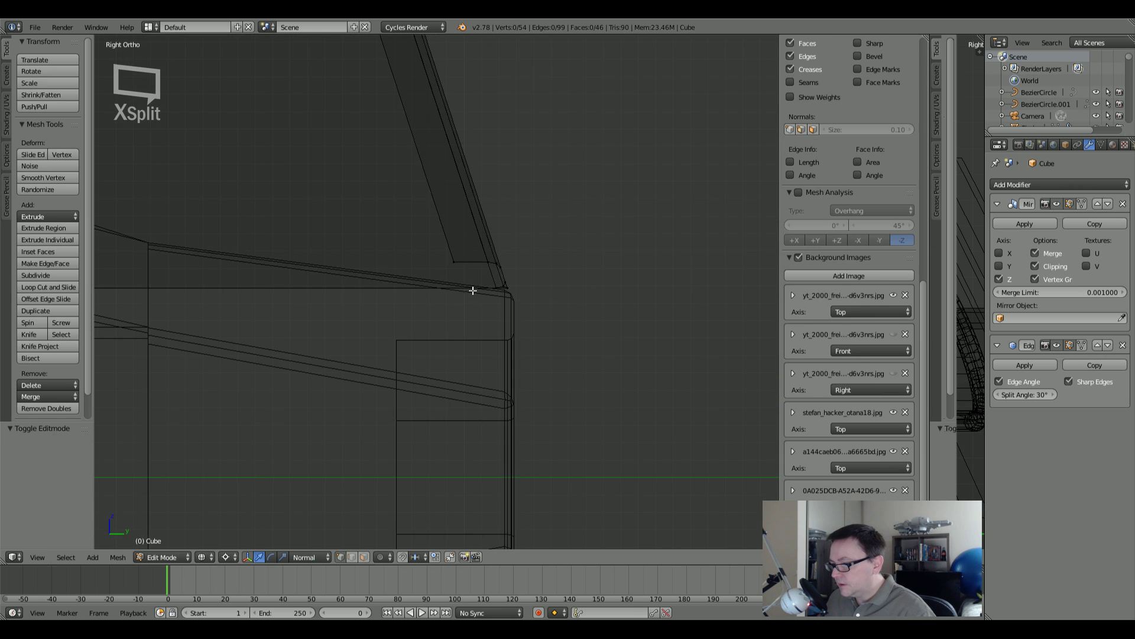
scroll(471, 286, up, 5)
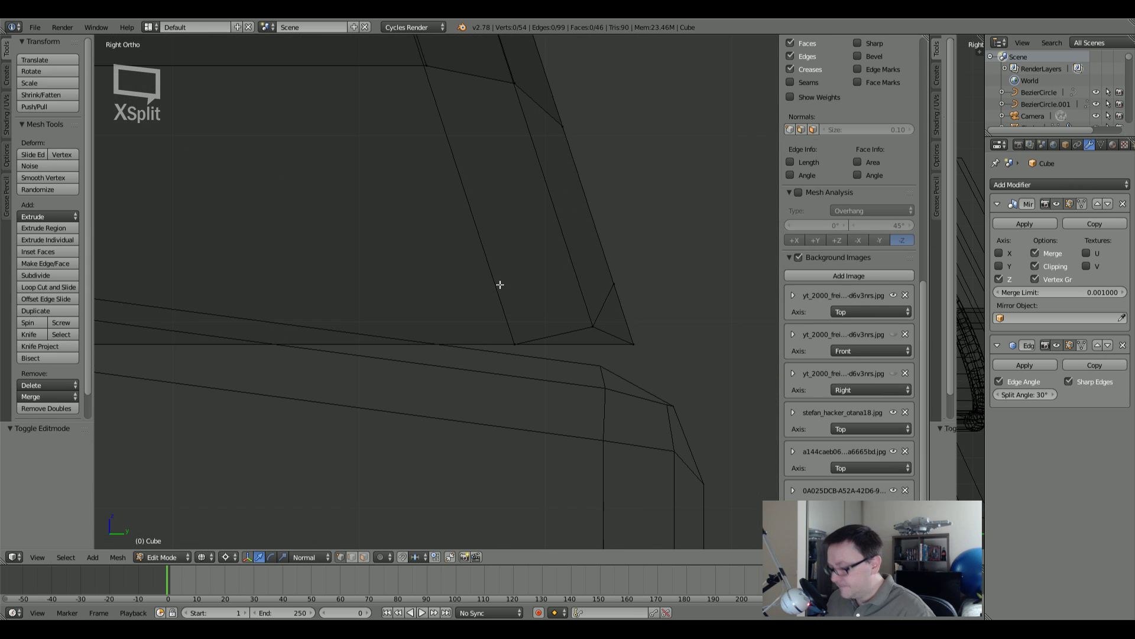
right_click(618, 284)
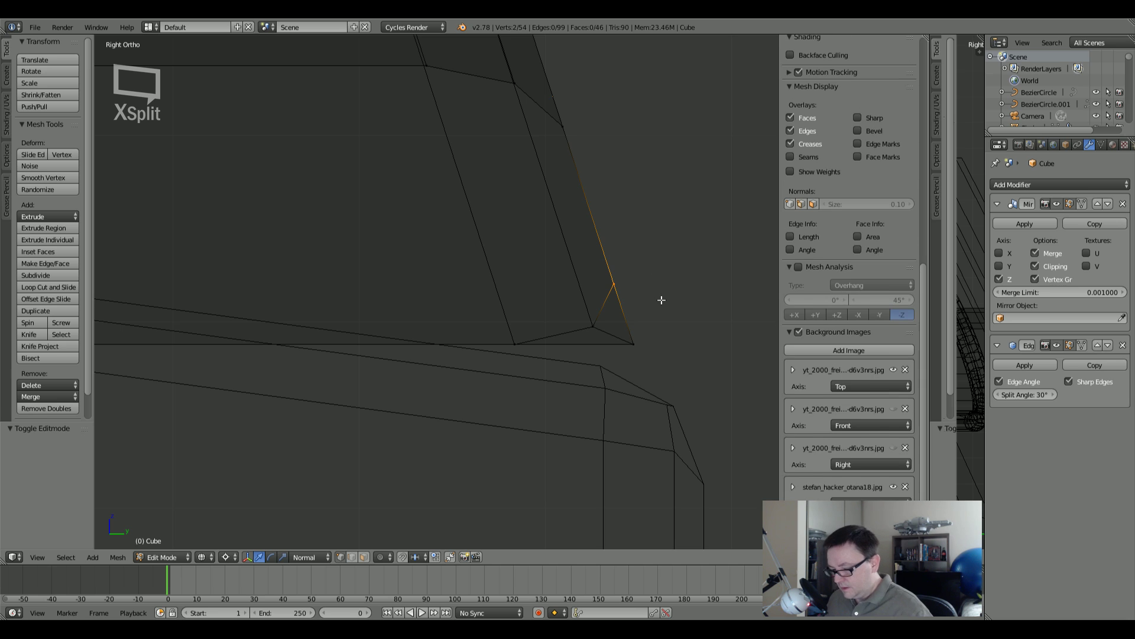
key(shift+v)
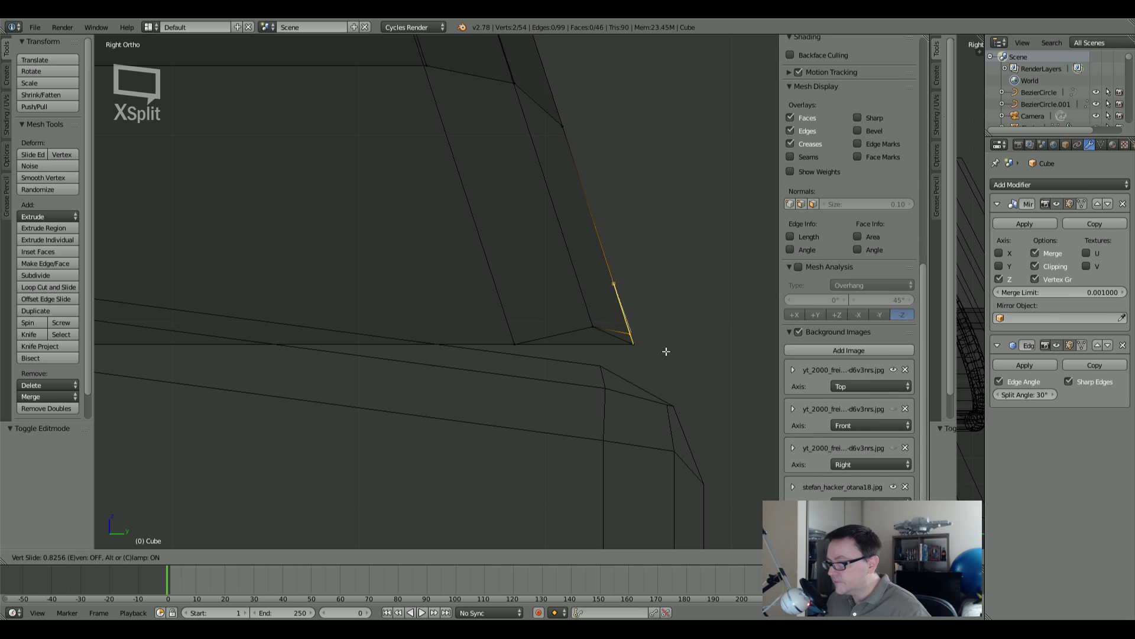
click(651, 329)
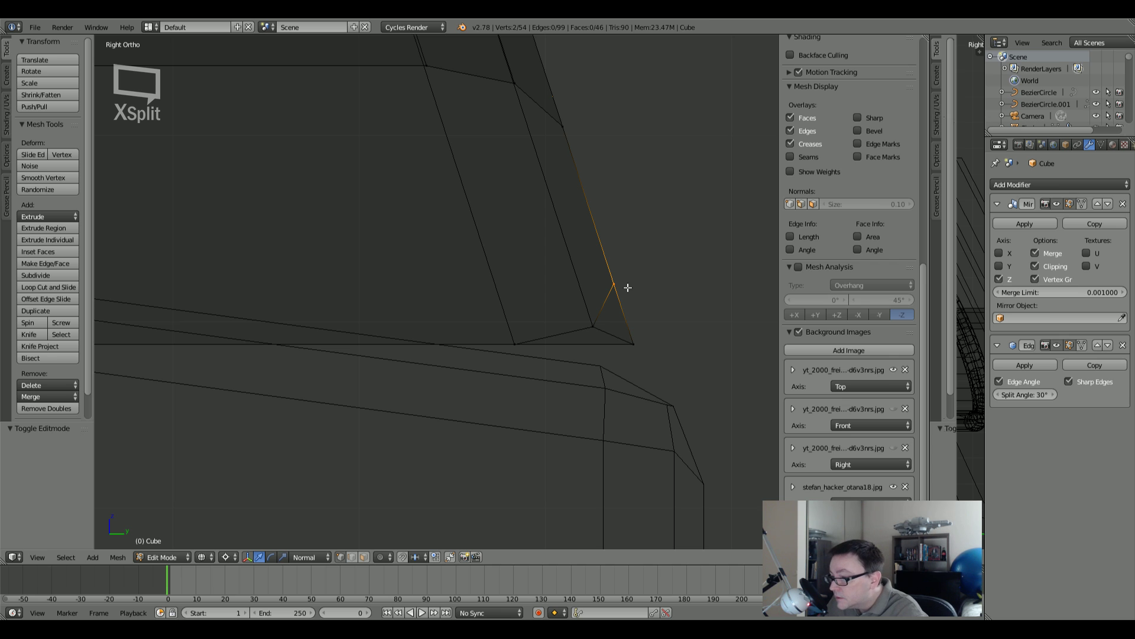
Step: Move the inner bevel vertices at the end frame's lower corner down onto the block's base line
key(a)
key(b)
drag(581, 308, 605, 338)
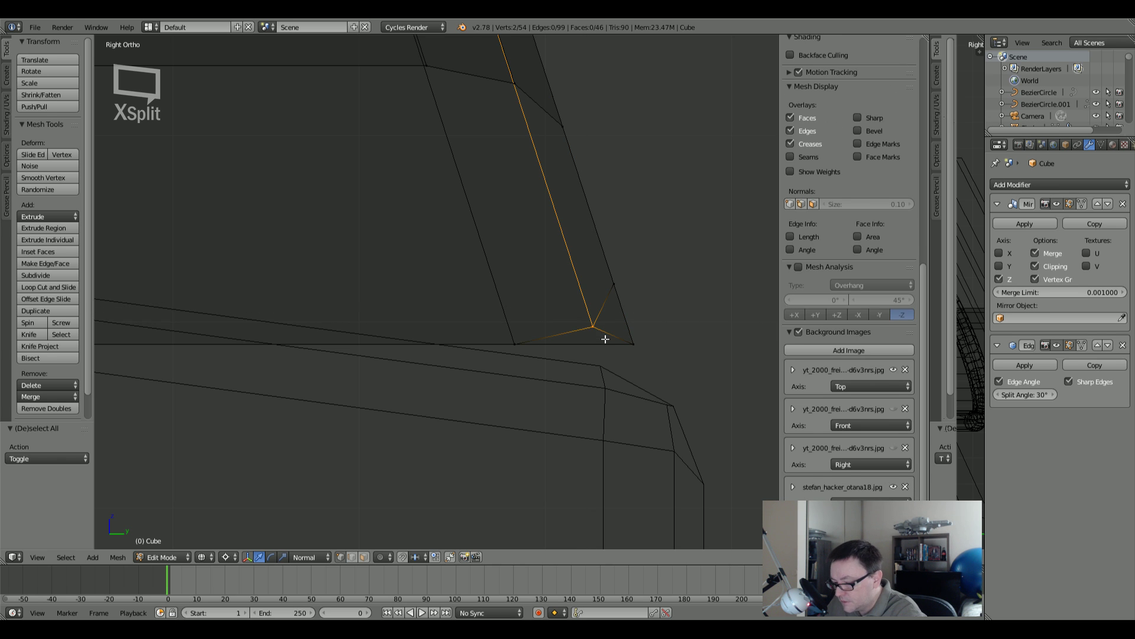
key(g)
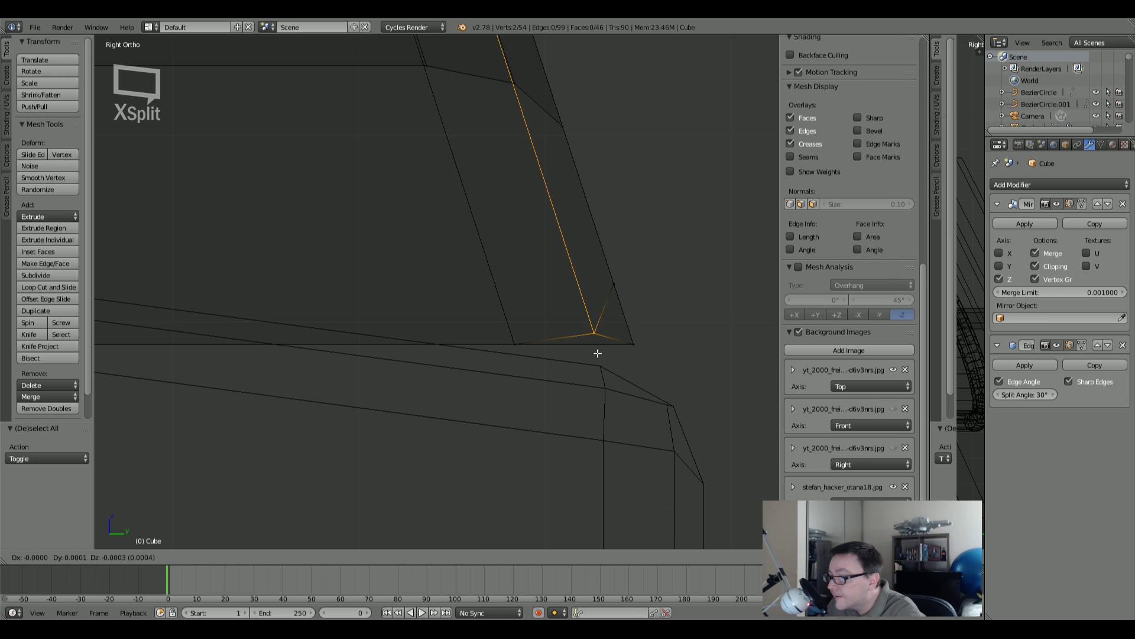
click(618, 413)
Step: Slide the outermost bevel vertices of the end frame down to the block's outer base corner
key(a)
key(b)
drag(600, 262, 634, 297)
key(g)
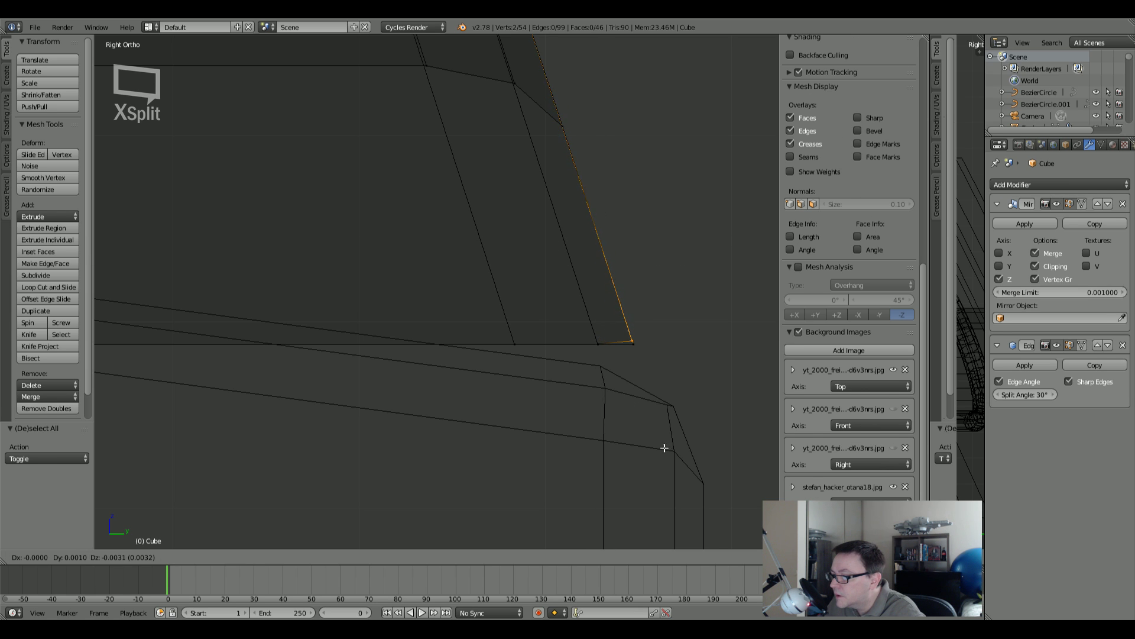
click(676, 477)
Step: Select the end frame's base vertices and flatten them by scaling to 0 along Z around their median point
key(b)
drag(554, 316, 555, 316)
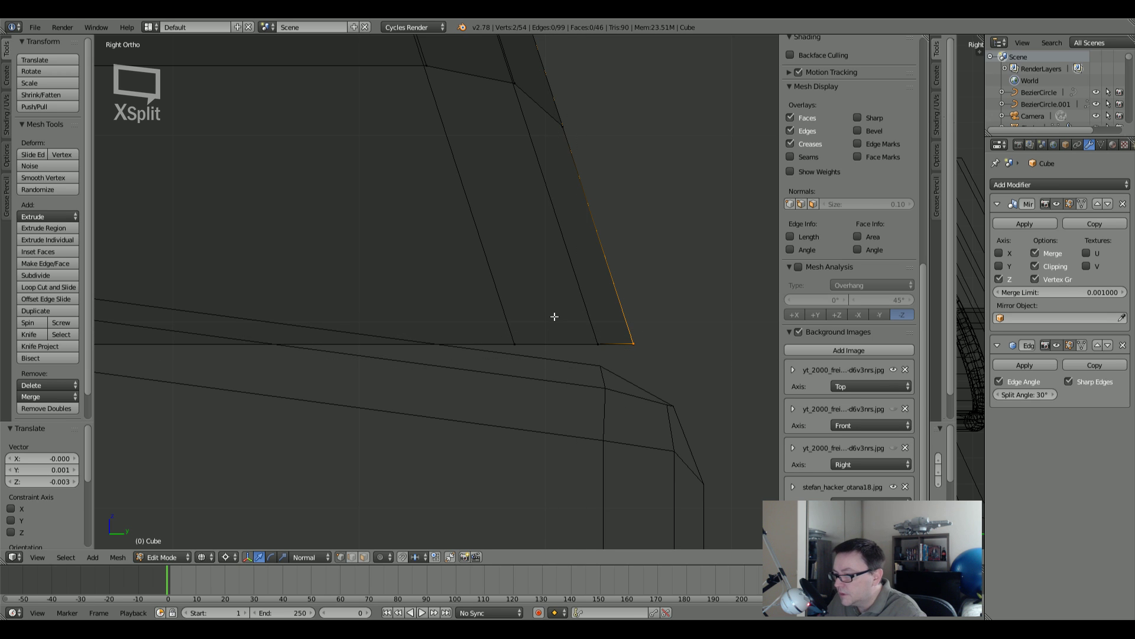
drag(355, 314, 732, 361)
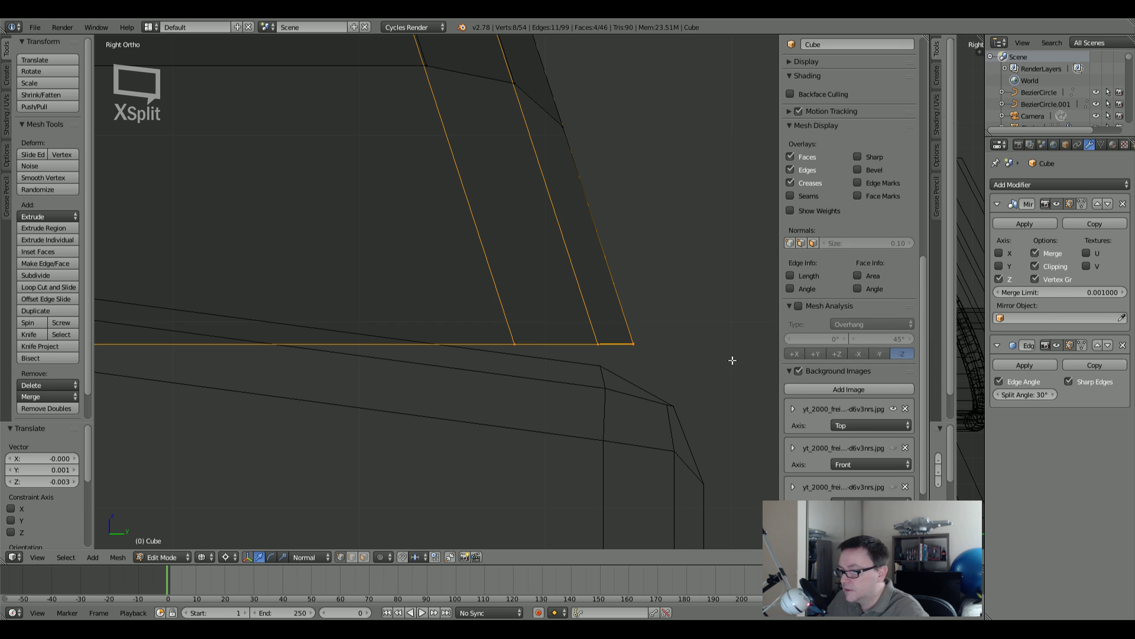
text(s0)
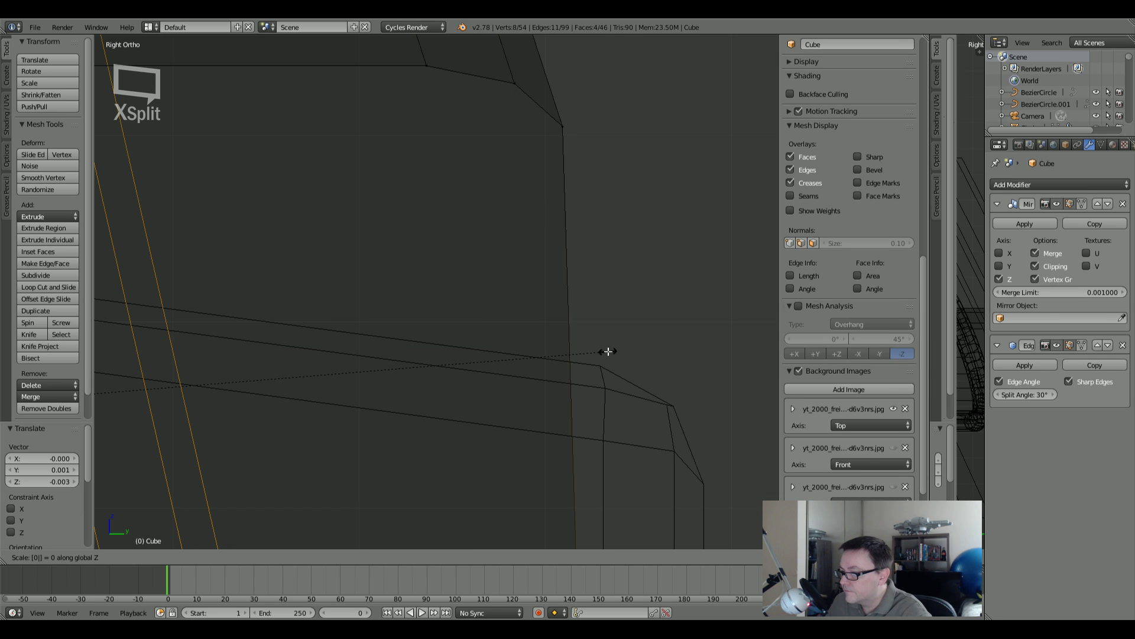
key(Return)
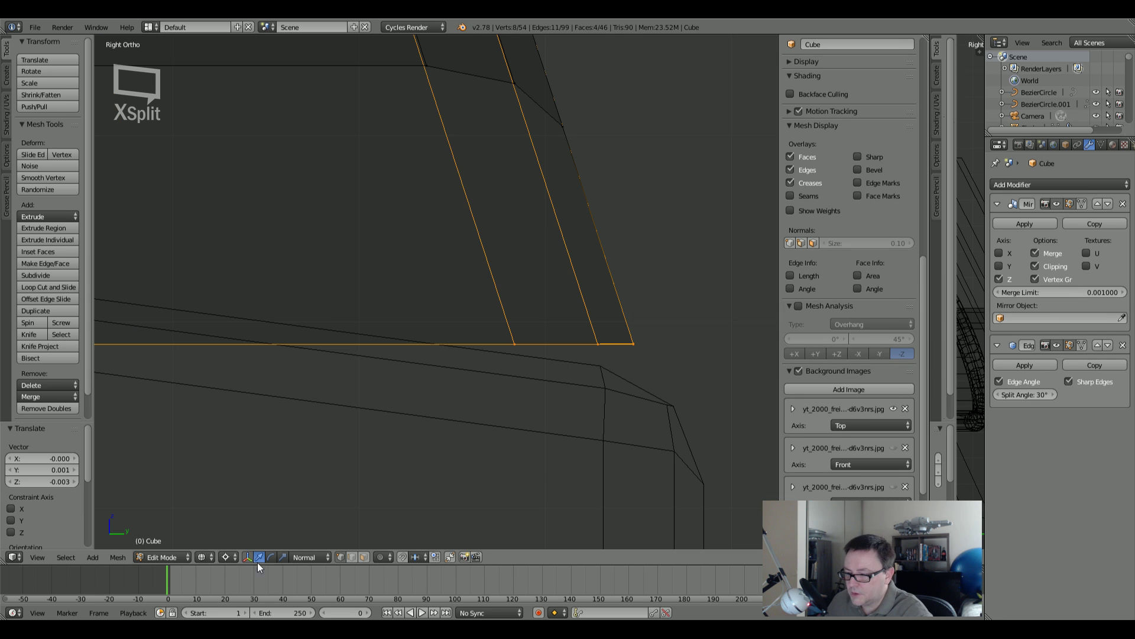
click(228, 557)
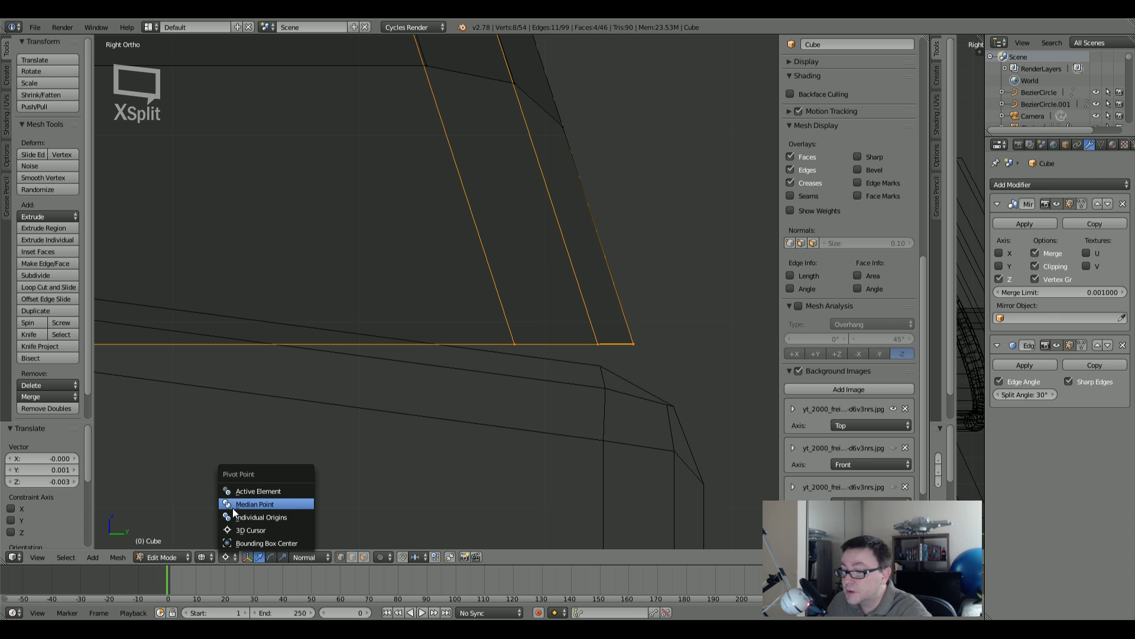
click(236, 517)
key(g)
key(z)
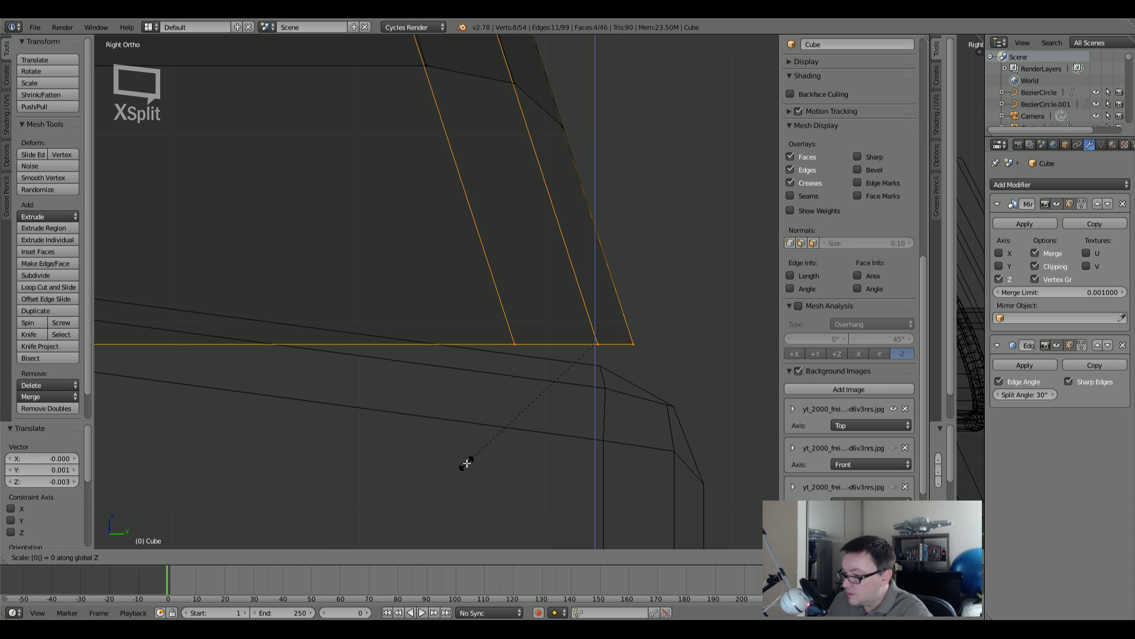
key(Escape)
key(a)
Step: Try to delete the extra bevel vertex at the end frame's lower corner
scroll(485, 355, down, 4)
key(z)
mouse_move(490, 333)
middle_down()
mouse_move(566, 318)
mouse_move(502, 320)
mouse_move(625, 361)
mouse_move(604, 254)
mouse_move(634, 273)
mouse_move(579, 352)
mouse_move(535, 355)
mouse_move(538, 332)
mouse_move(585, 271)
mouse_move(622, 351)
mouse_move(643, 331)
middle_up()
scroll(565, 320, down, 7)
right_click(636, 341)
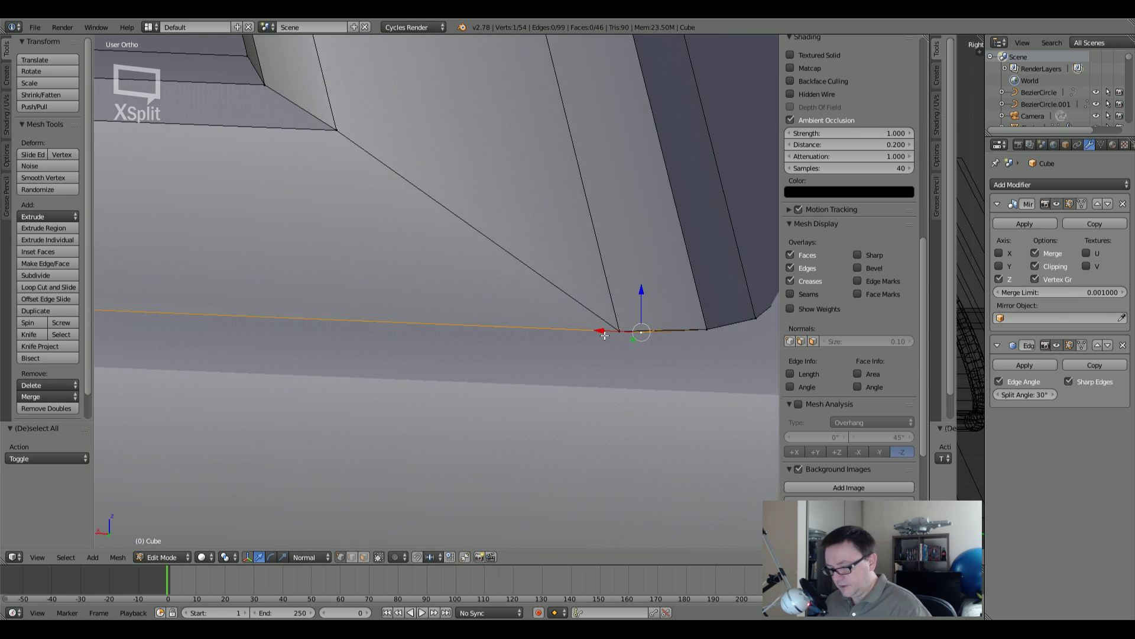
key(x)
click(626, 333)
scroll(672, 344, down, 5)
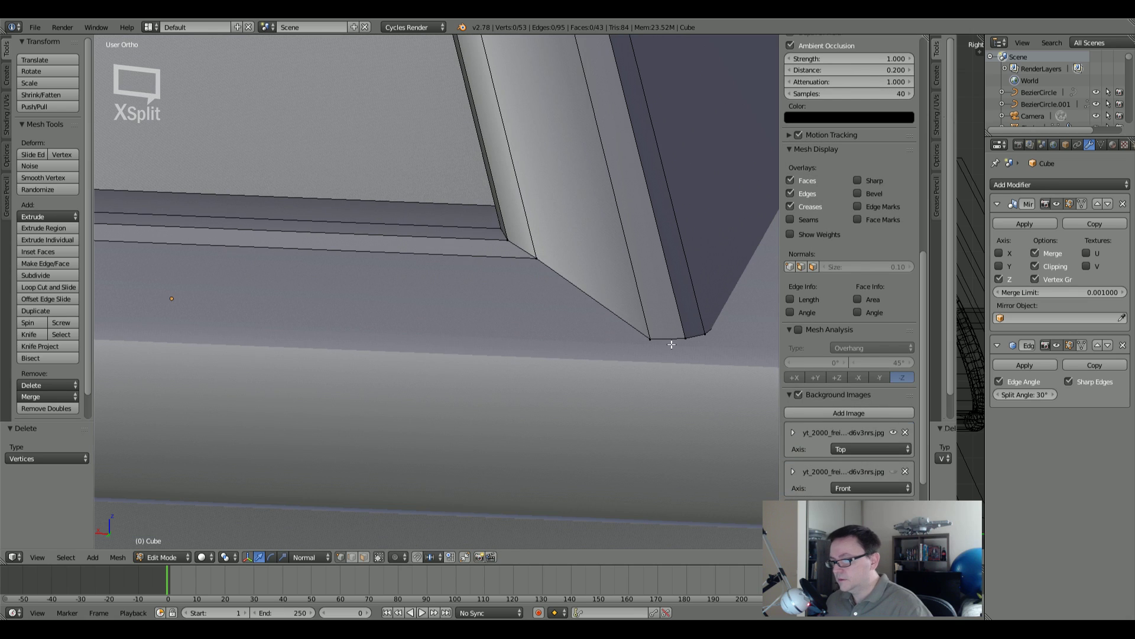
key(ctrl+z)
Step: Merge the two nearly coincident vertices at the end frame's lower corner, using At Last
middle_drag(672, 344, 631, 359)
shift+click(643, 328)
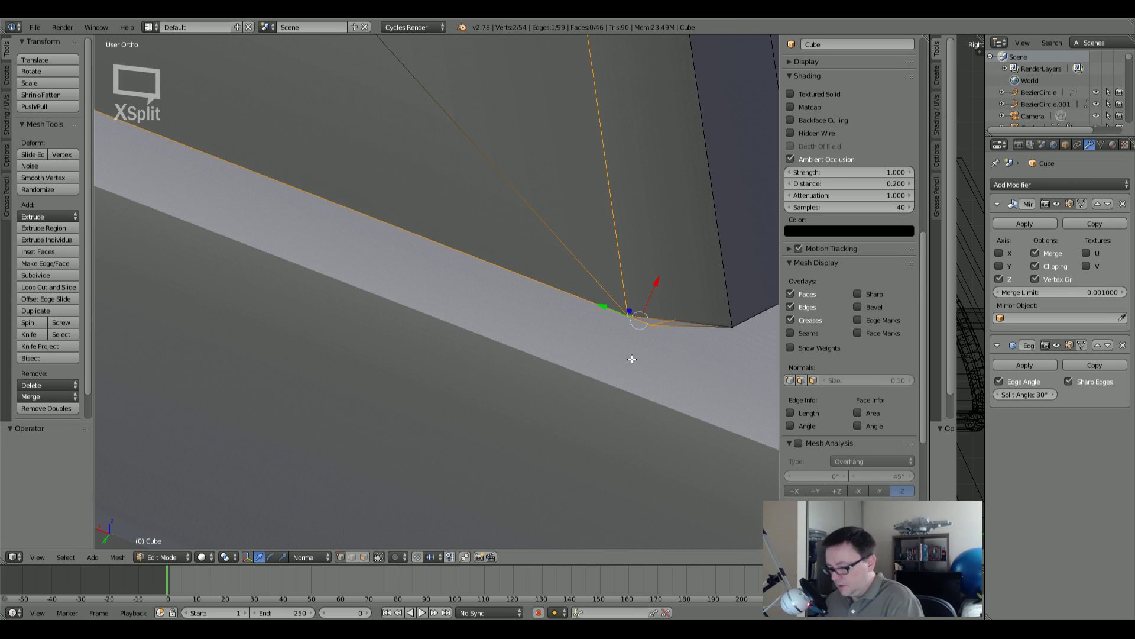
key(alt+m)
click(600, 373)
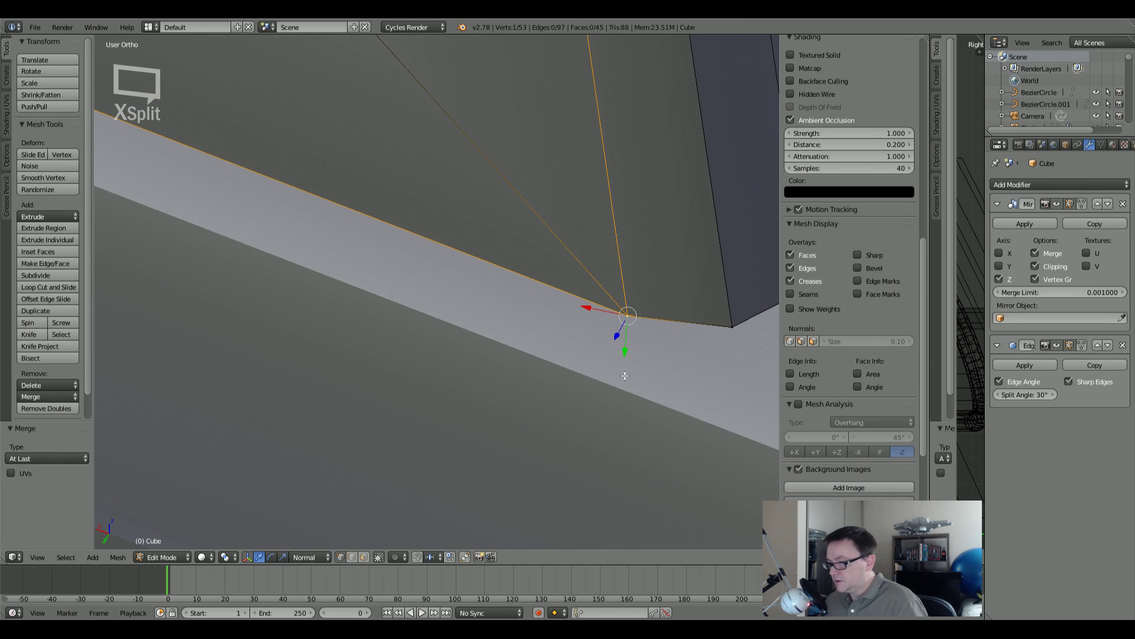
scroll(722, 290, down, 5)
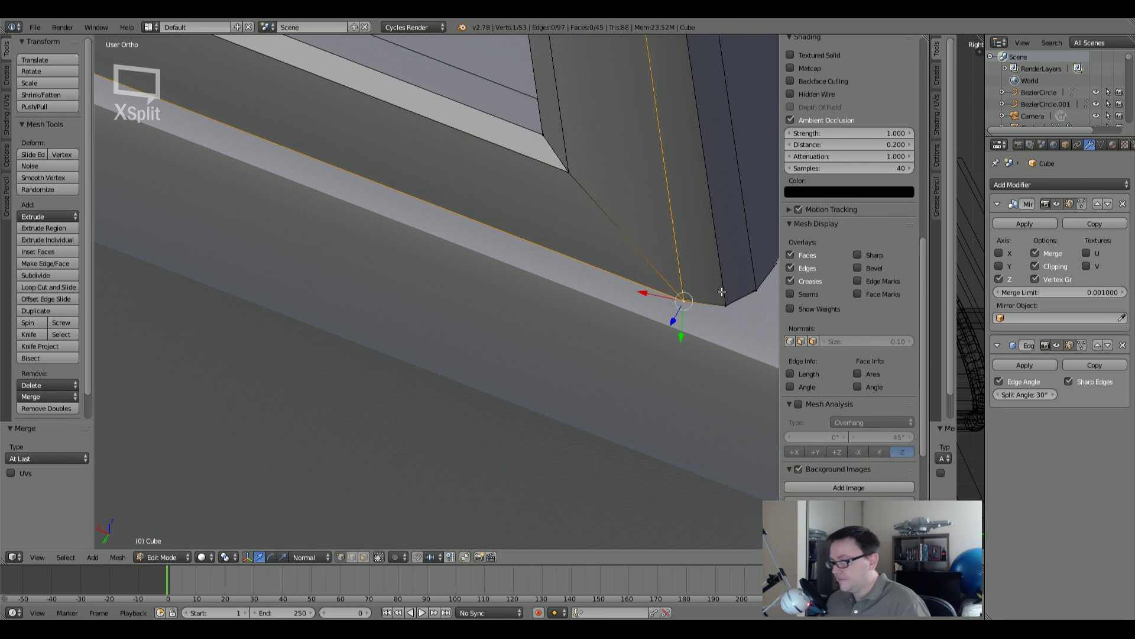
key(a)
Step: Isolate the trapezoidal block by moving it to layer 12 and displaying only that layer
scroll(705, 307, down, 4)
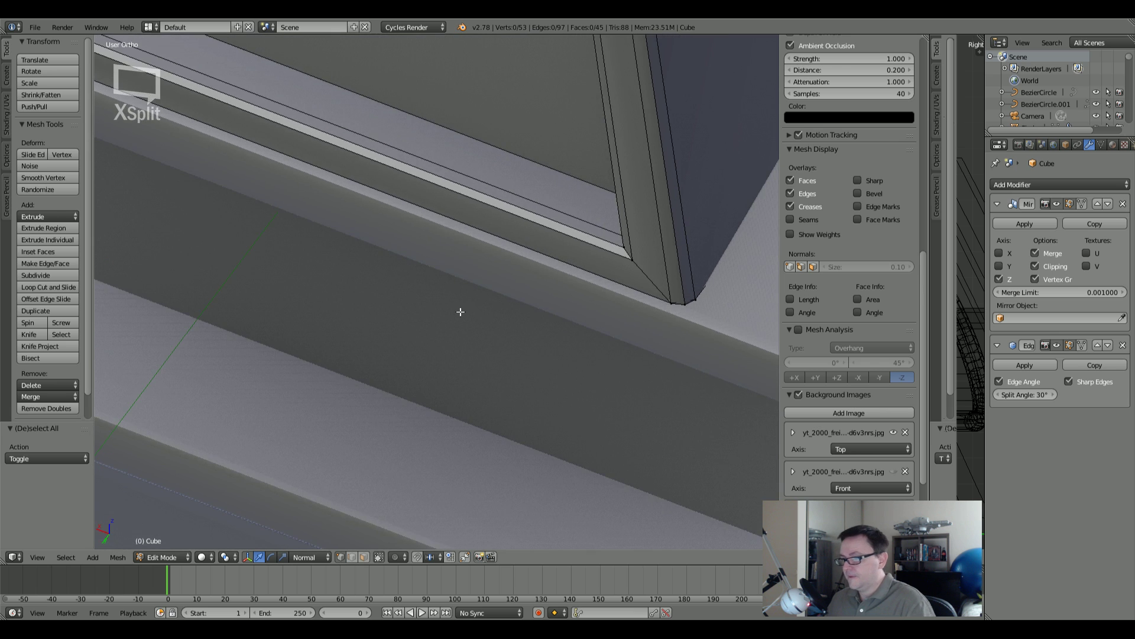
middle_drag(665, 305, 484, 212)
key(Tab)
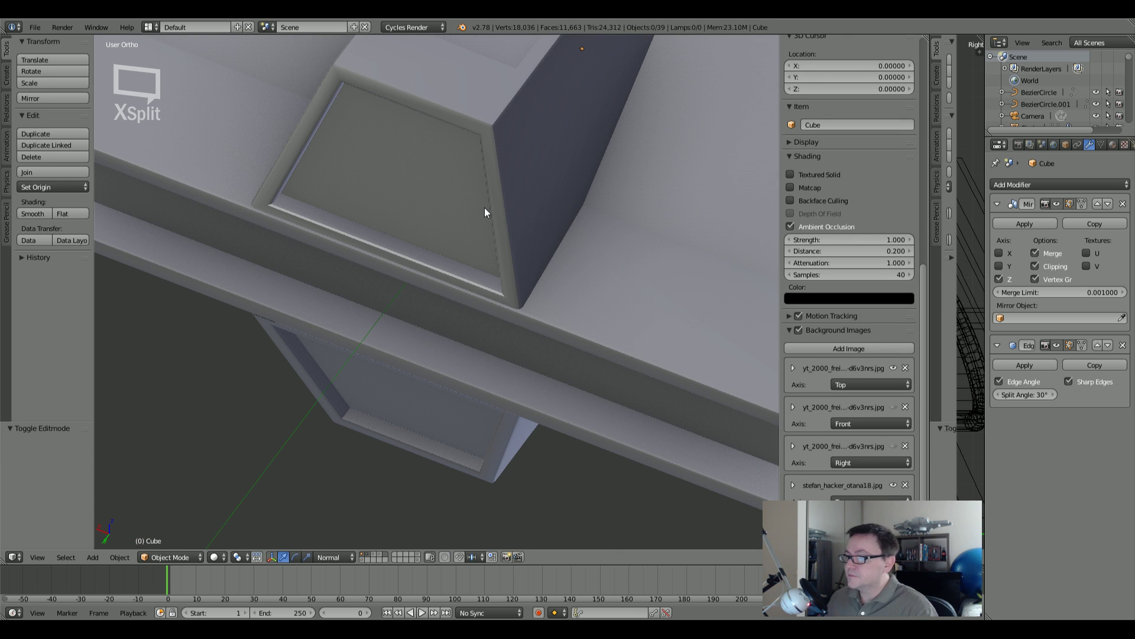
right_click(511, 165)
key(g)
right_click(371, 137)
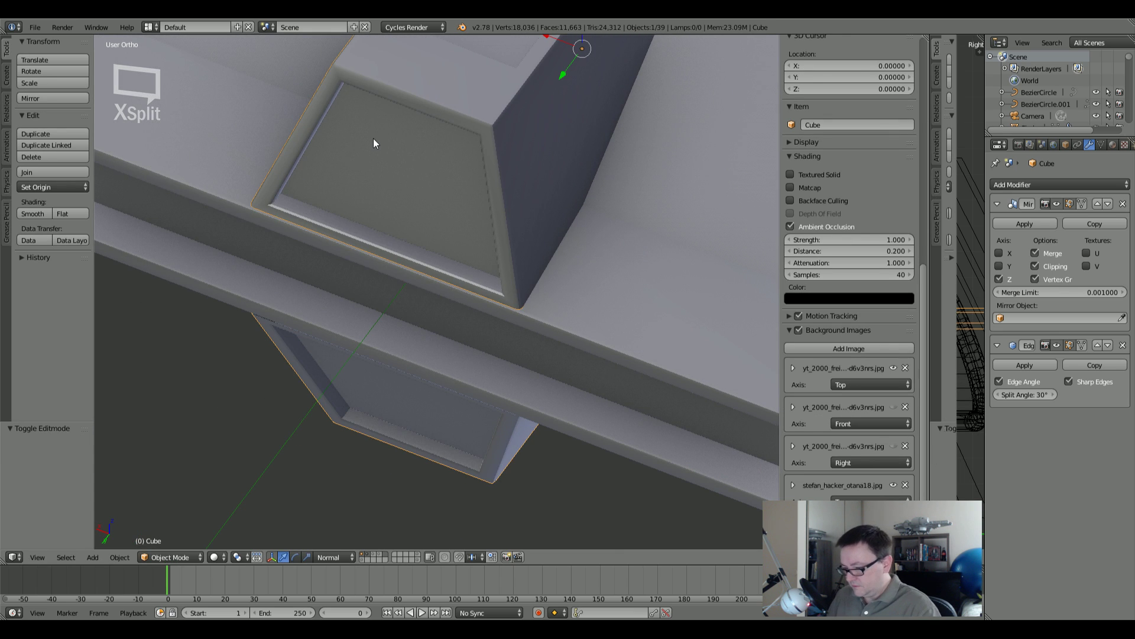
key(n)
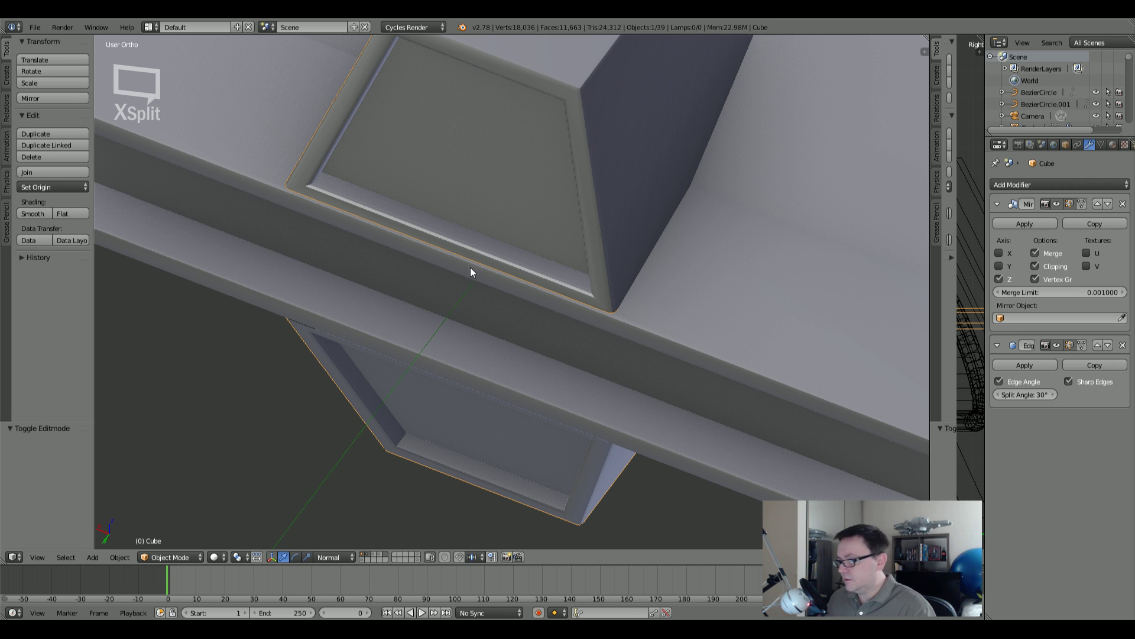
key(n)
key(m)
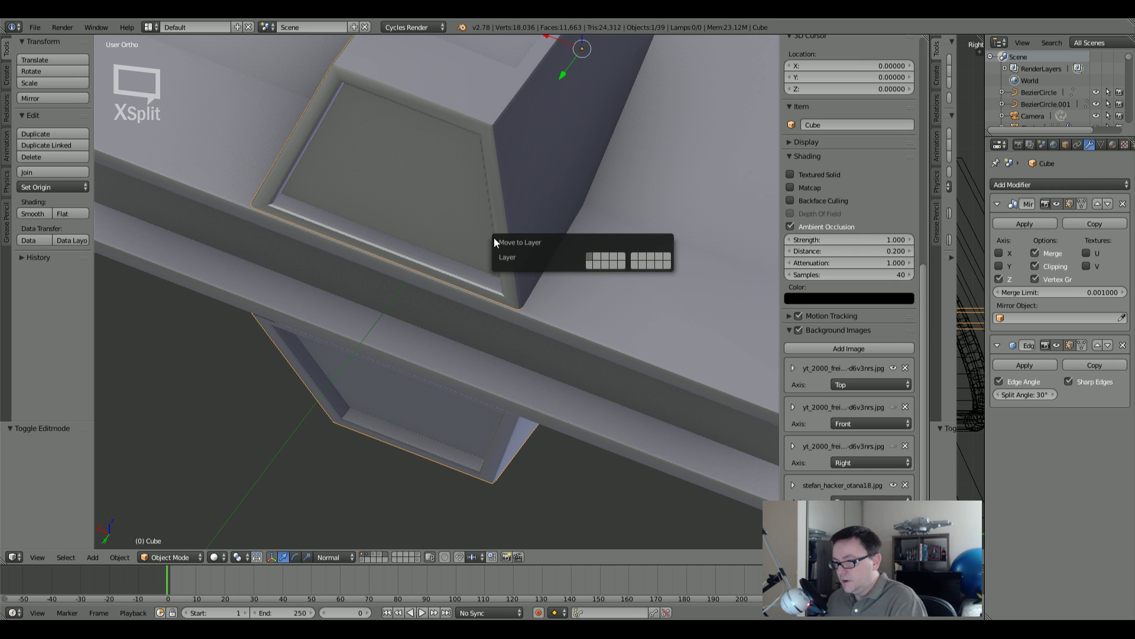
click(597, 265)
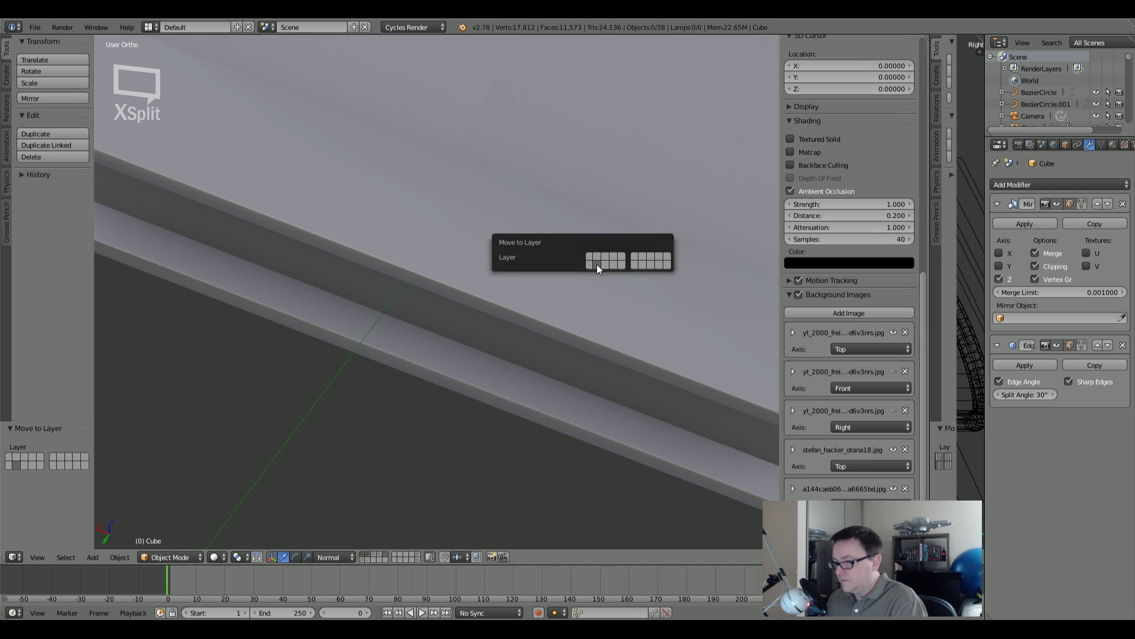
click(365, 560)
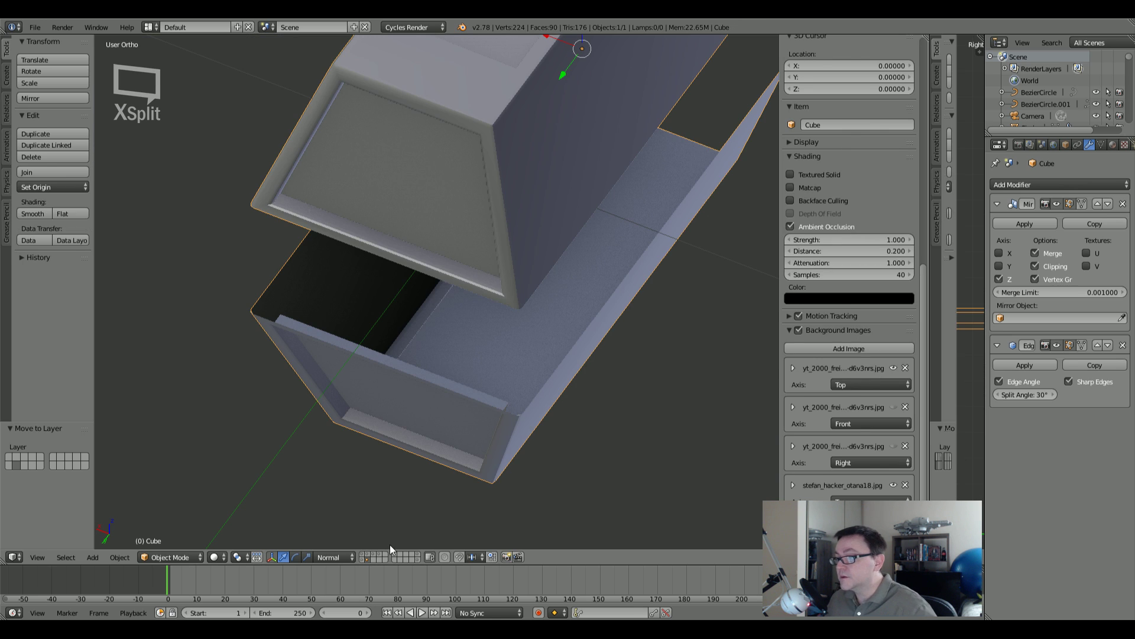
Step: Delete the small triangular face under the end frame's lower corner where the vertices were merged
key(Tab)
right_click(518, 310)
middle_drag(519, 313, 489, 163)
scroll(522, 305, up, 12)
key(a)
right_click(497, 381)
click(364, 557)
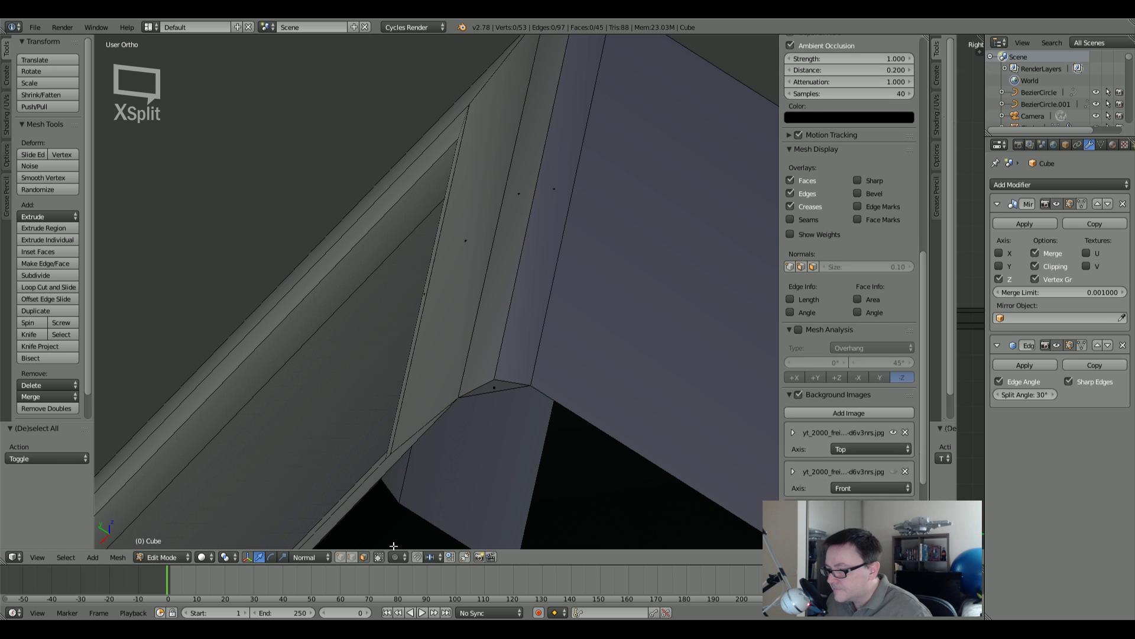
right_click(494, 388)
key(x)
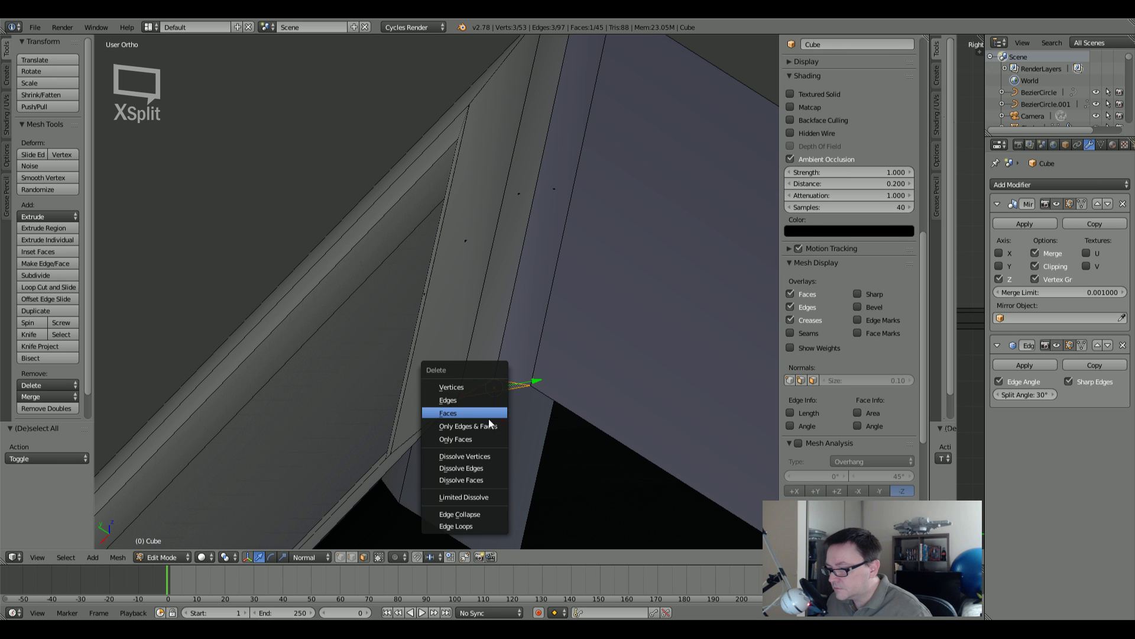
click(488, 414)
Step: Delete the matching small triangular face under the end frame's opposite lower corner
middle_drag(504, 398, 614, 423)
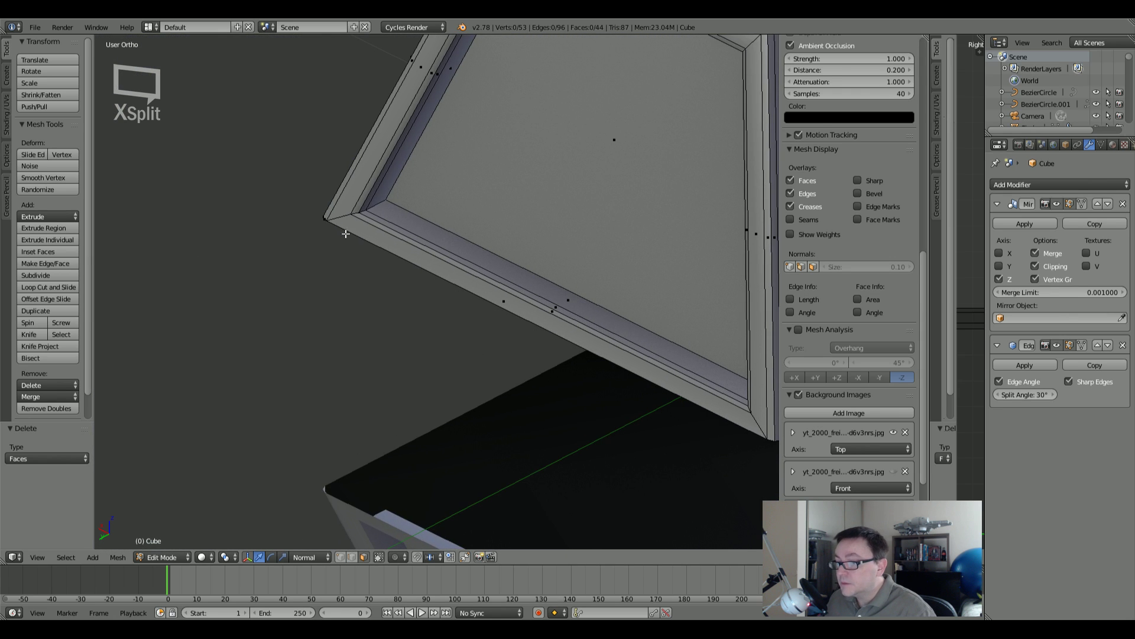
scroll(310, 200, up, 7)
right_click(414, 224)
middle_drag(414, 224, 410, 355)
right_click(449, 322)
key(x)
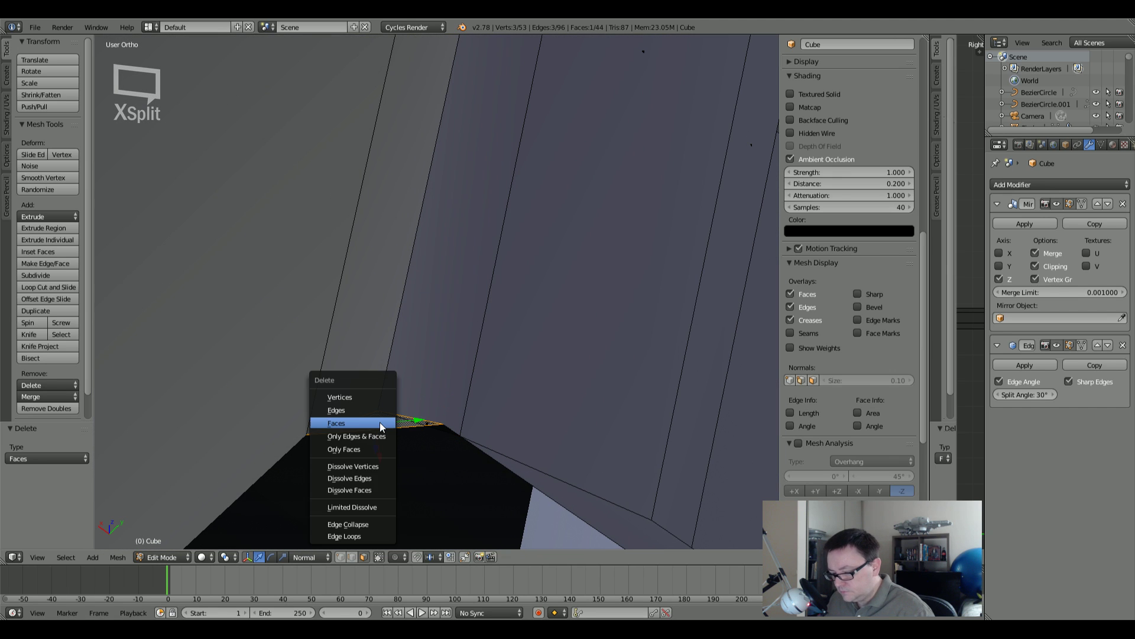
click(336, 423)
Step: Merge the two close vertices at the opposite lower corner, using At Last
middle_drag(452, 417, 389, 439)
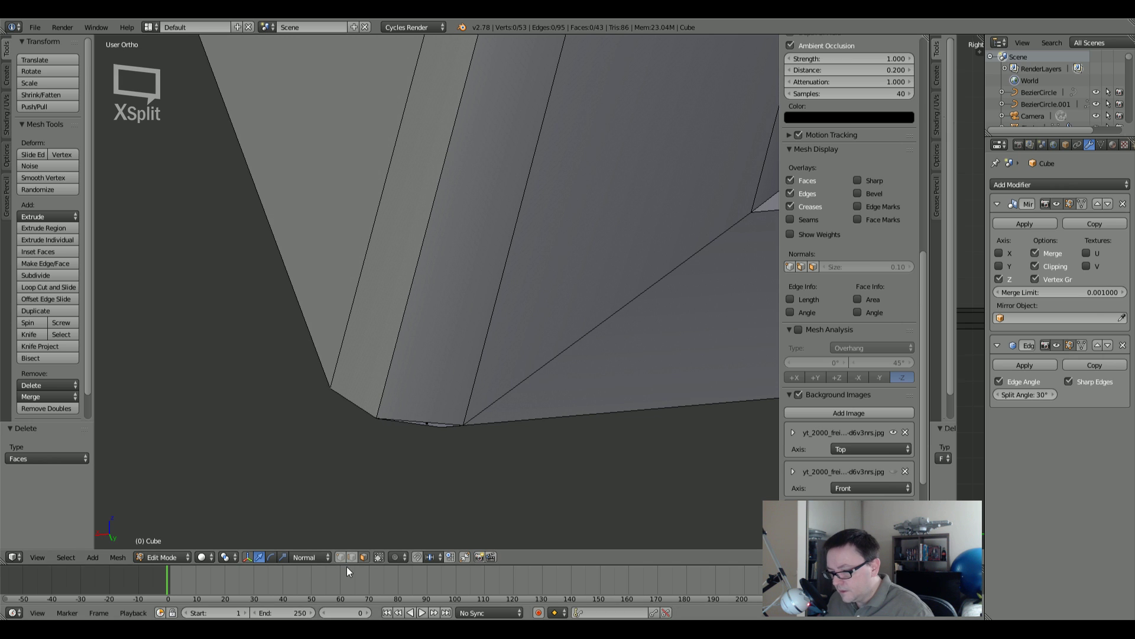
right_click(473, 428)
shift+right_click(484, 425)
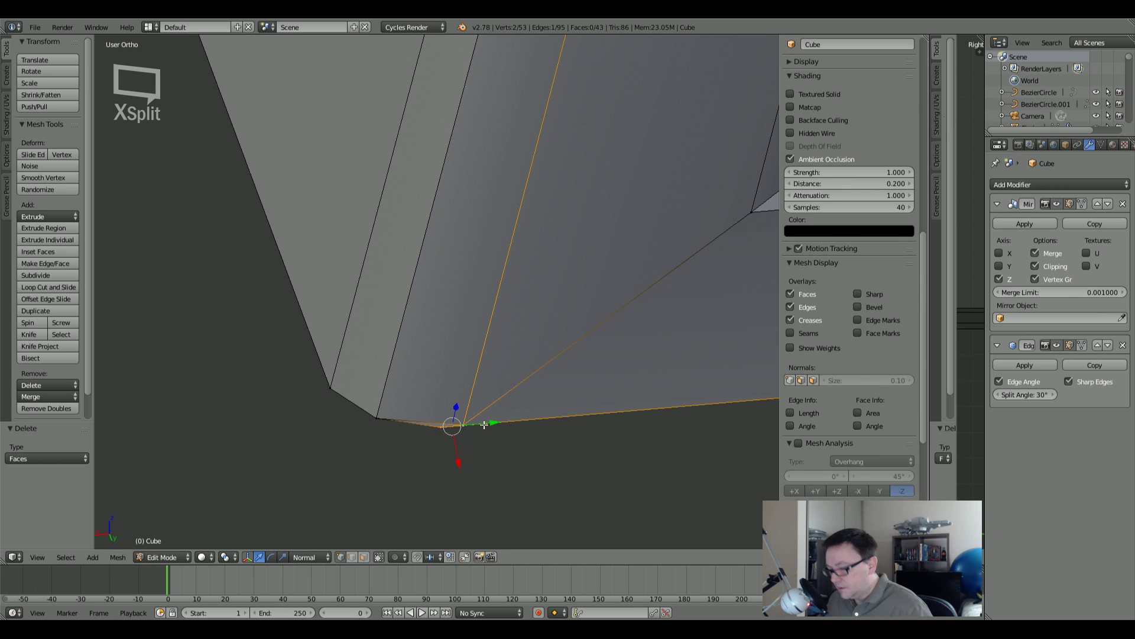
key(alt+m)
click(484, 425)
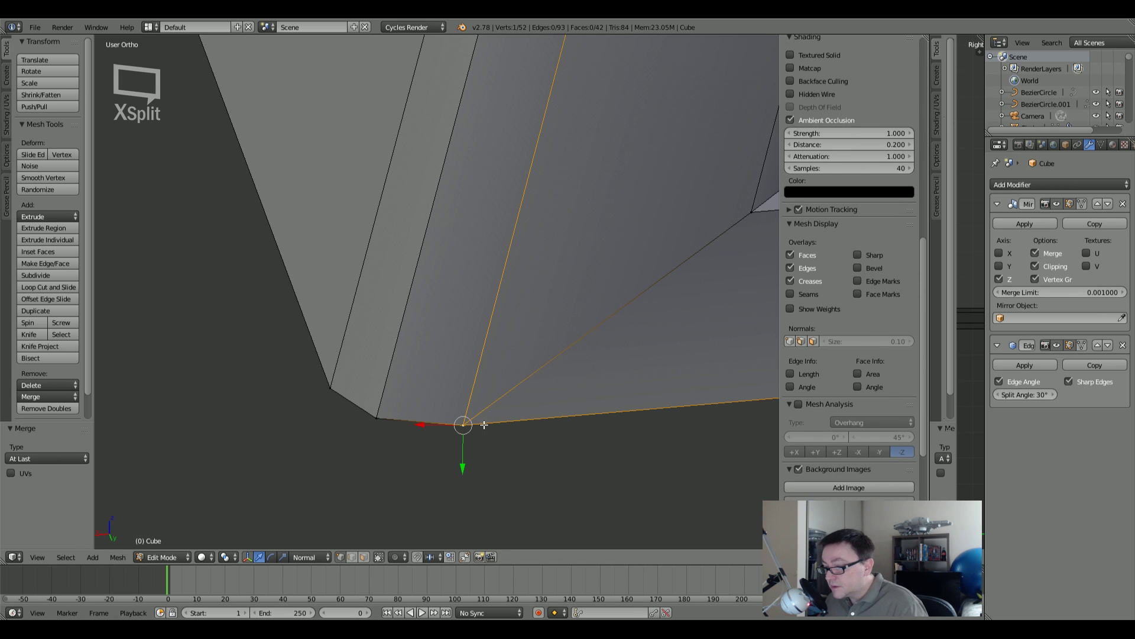
Step: Remove duplicate vertices from the block's entire mesh
key(a)
click(34, 407)
key(a)
Step: Examine the block's base edge in the right-side view and the whole isolated block in object mode
scroll(619, 293, down, 3)
middle_drag(587, 326, 447, 288)
key(KP_3)
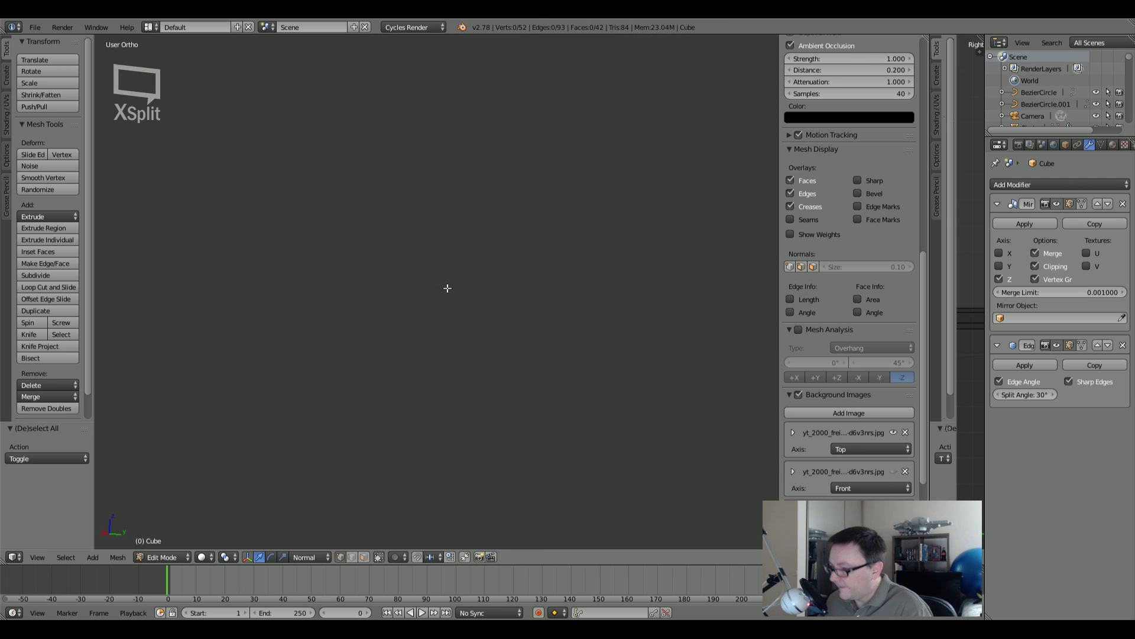
scroll(447, 288, down, 4)
shift+middle_drag(349, 436, 392, 344)
scroll(391, 343, up, 3)
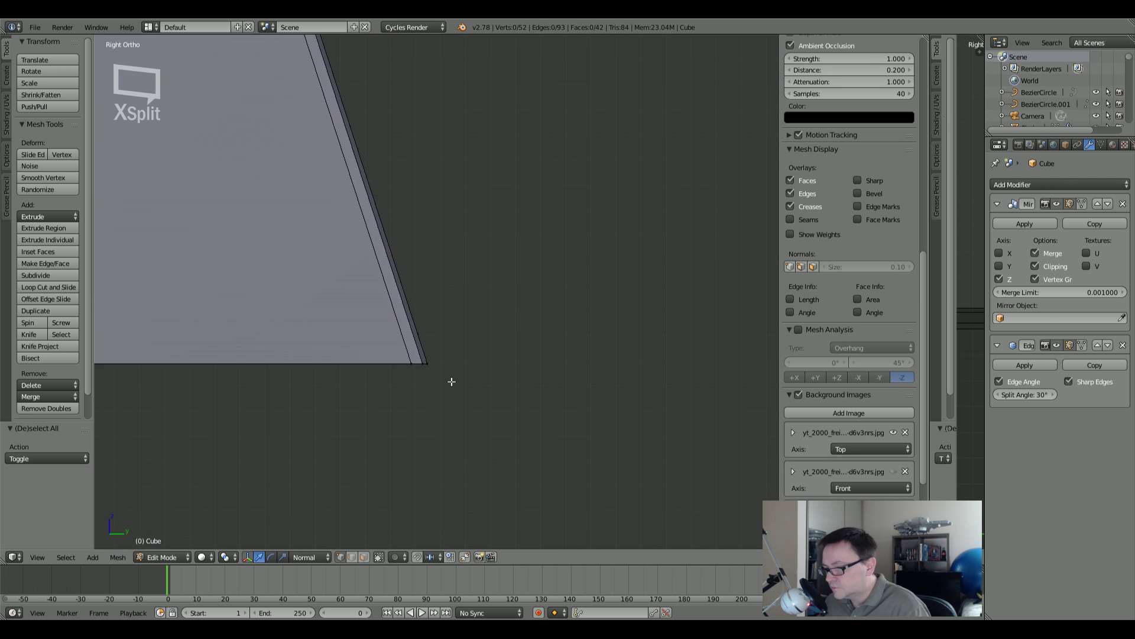
scroll(398, 353, down, 7)
middle_drag(409, 377, 203, 380)
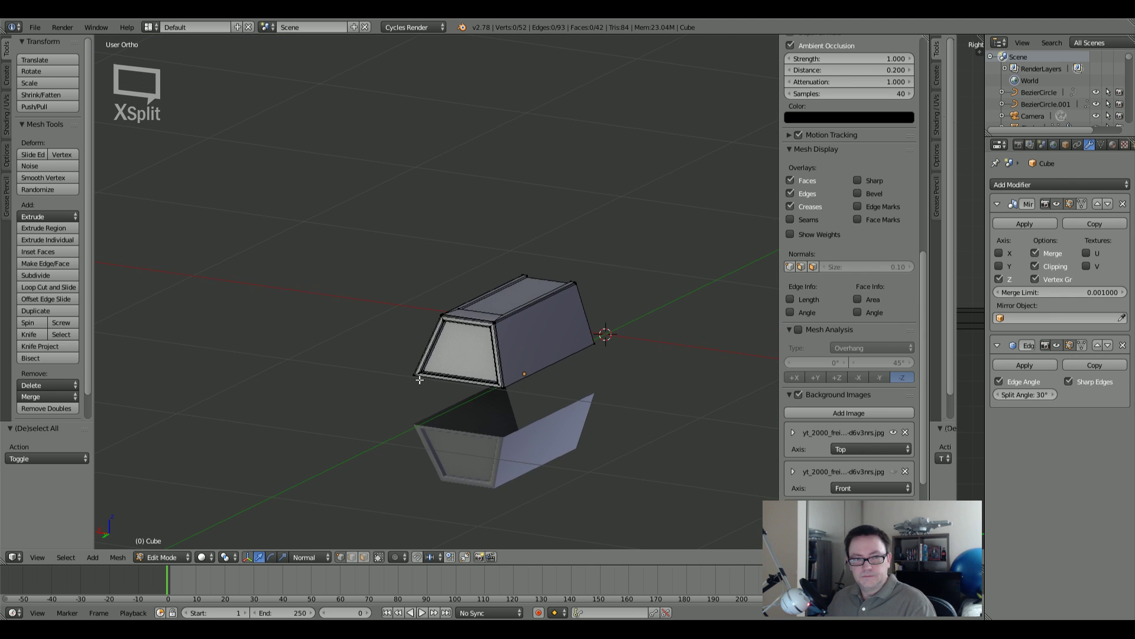
middle_drag(445, 382, 480, 338)
key(Tab)
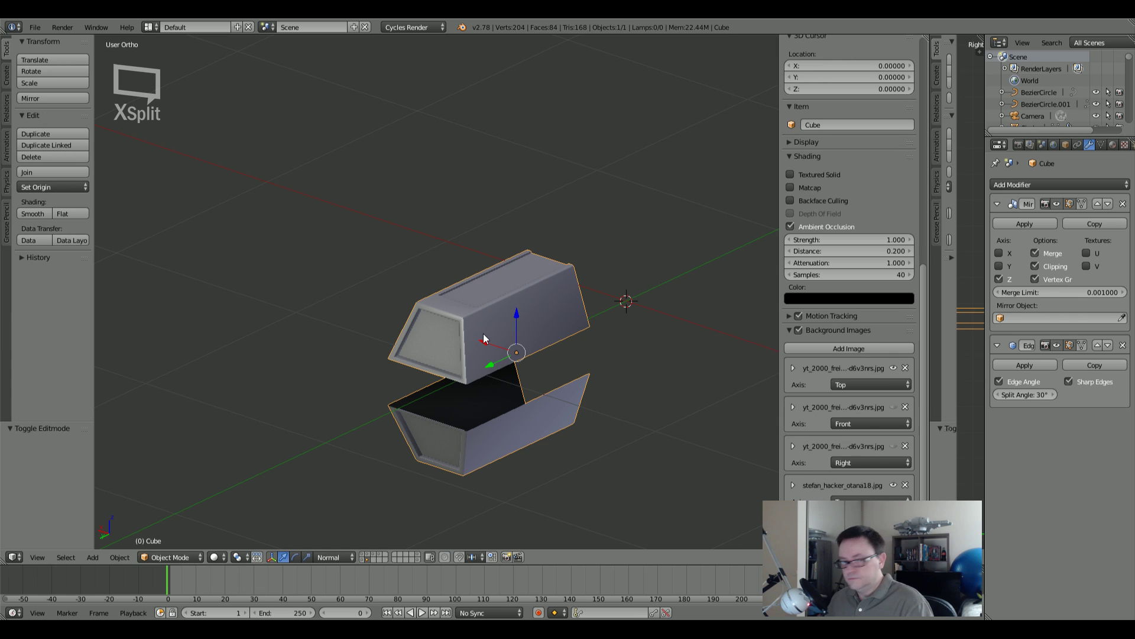
Step: Move the block back to layer 1 and display that layer together with one additional layer
key(a)
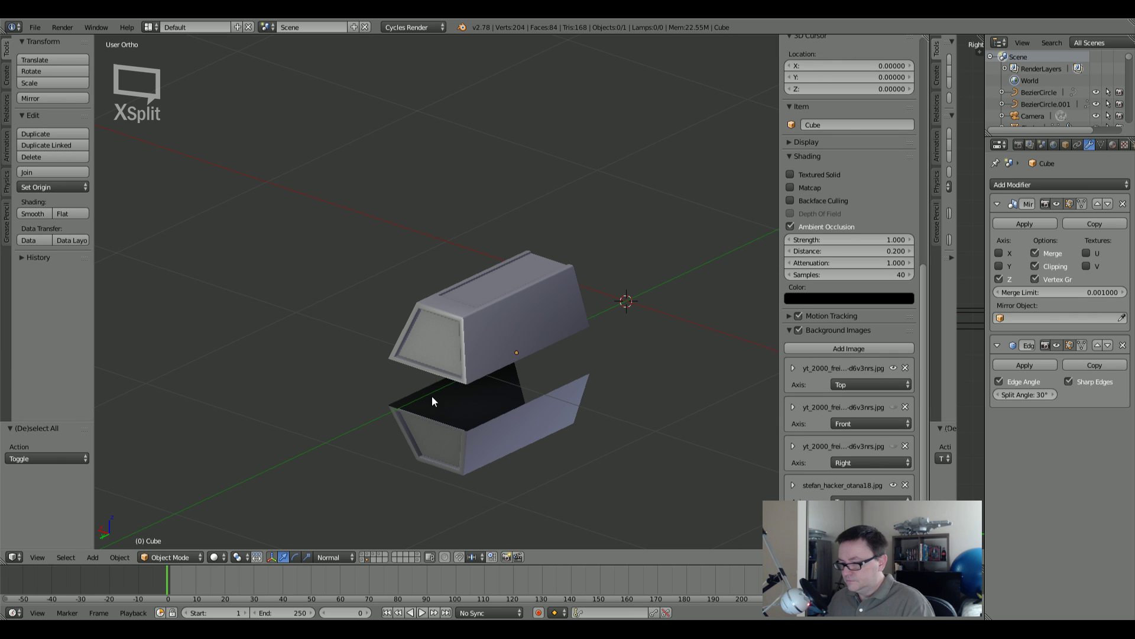
key(a)
key(m)
key(1)
key(1)
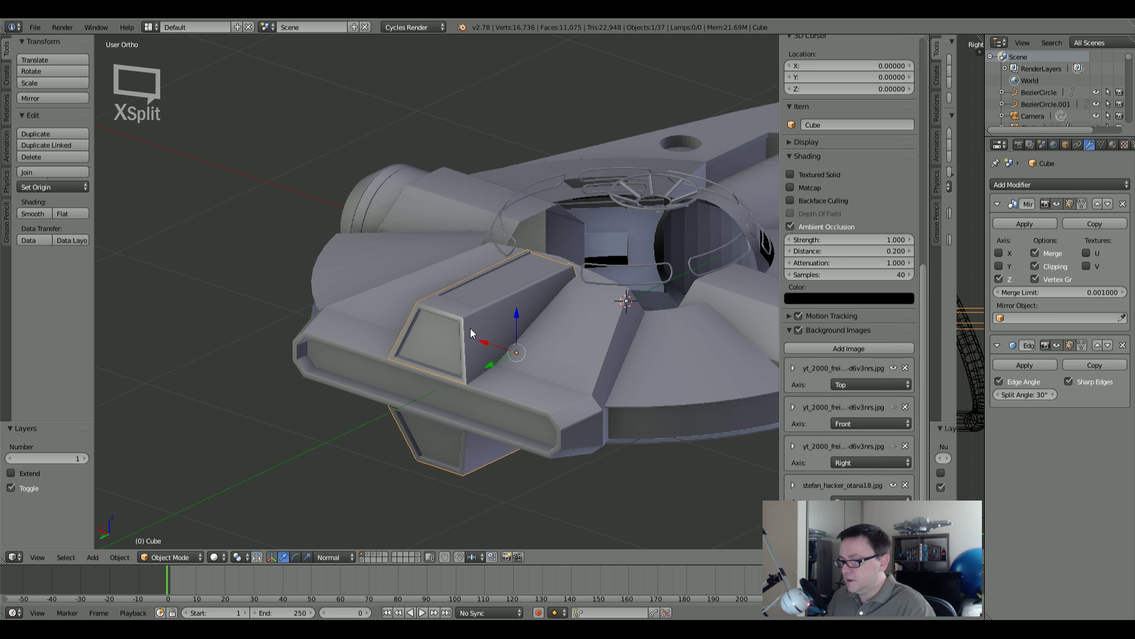
shift+click(372, 556)
key(a)
Step: Open the sloped hull panel beside the trapezoidal block for editing and select the long edges of its narrow side face
shift+middle_drag(555, 307, 459, 330)
right_click(480, 363)
key(Tab)
scroll(480, 363, up, 5)
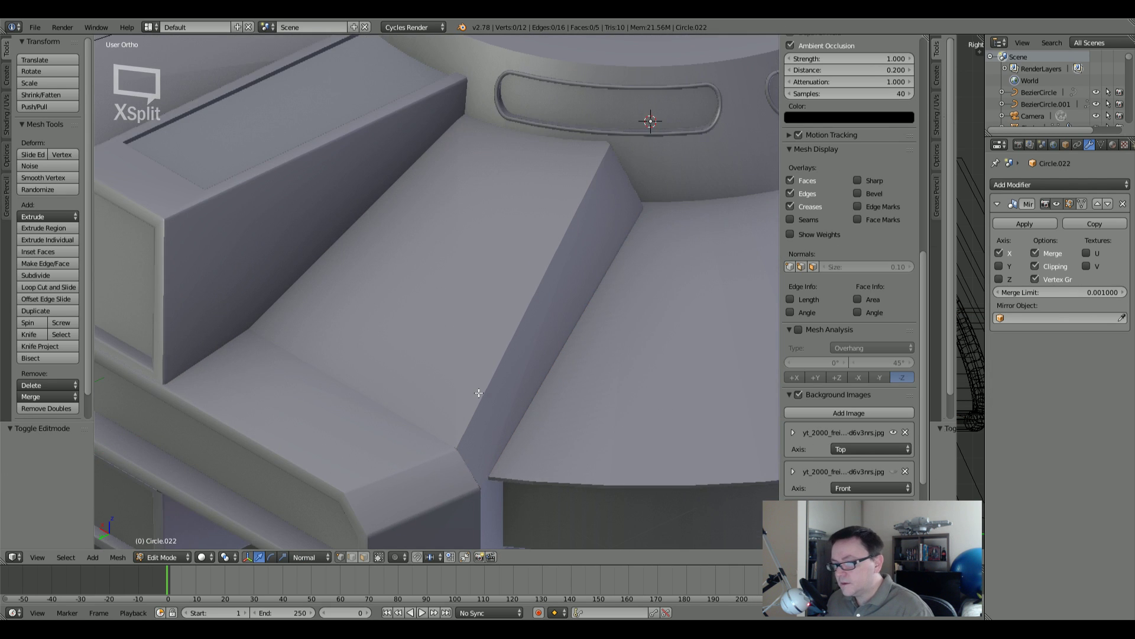
scroll(363, 351, down, 3)
scroll(363, 352, down, 3)
scroll(464, 342, up, 2)
scroll(456, 334, down, 2)
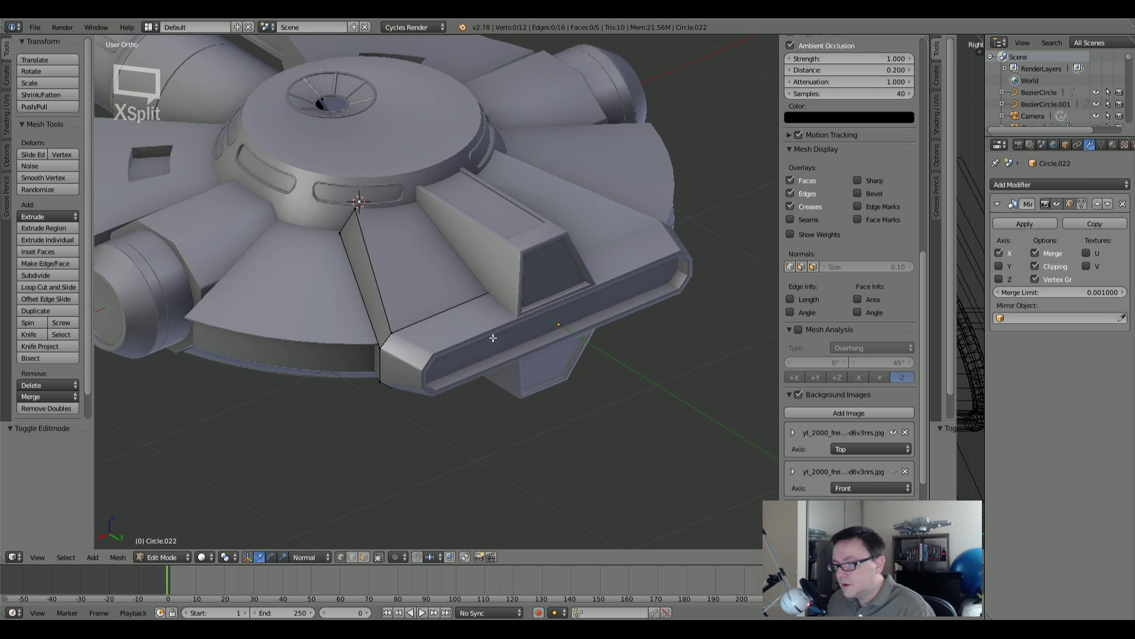
scroll(420, 322, up, 5)
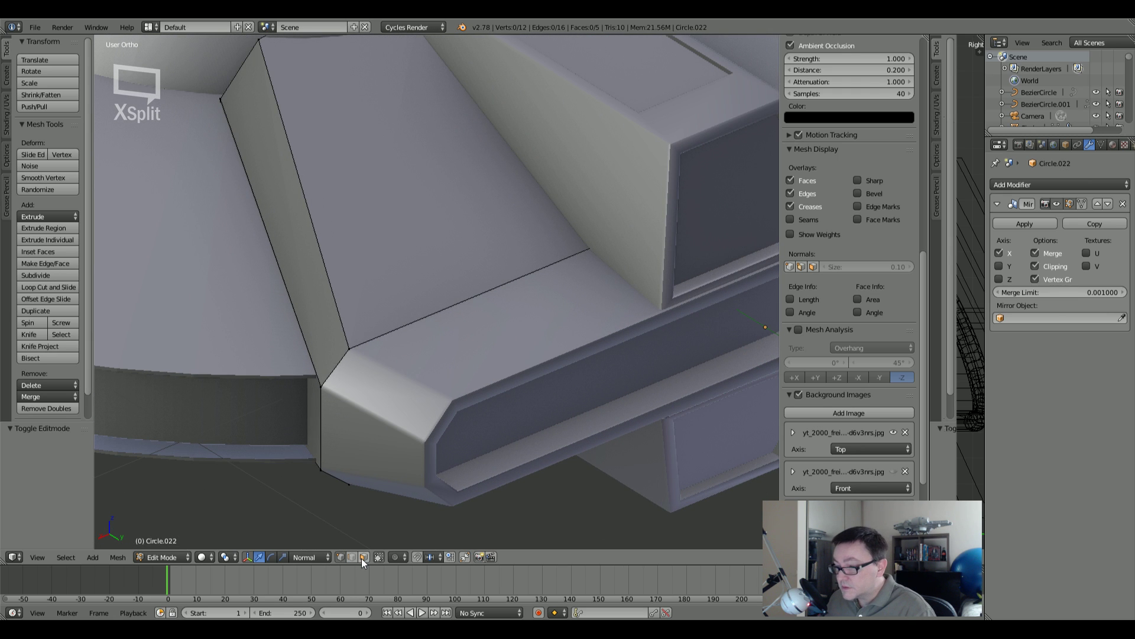
key(z)
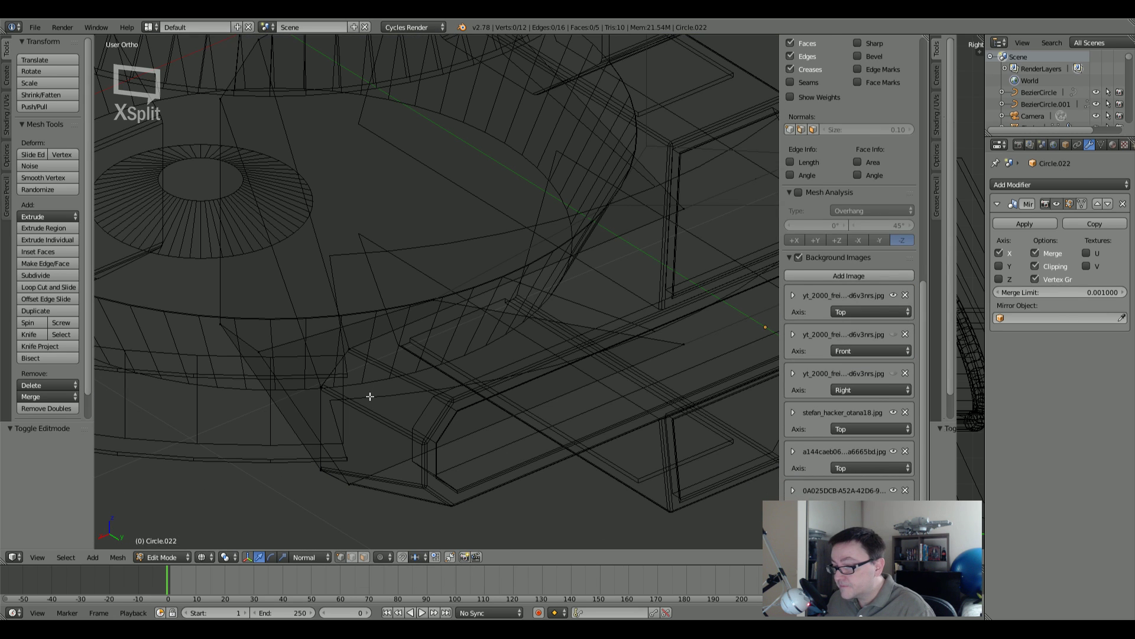
key(z)
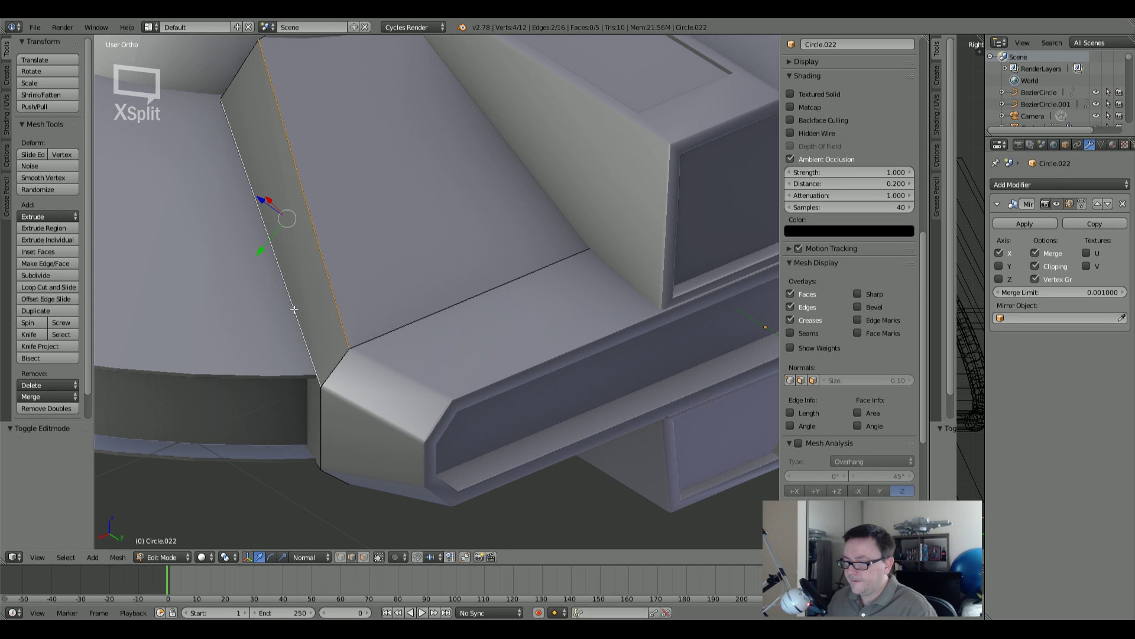
Step: Select the panel's long outer ridge edges on both the upper and lower halves of the hull
middle_drag(337, 357, 345, 329)
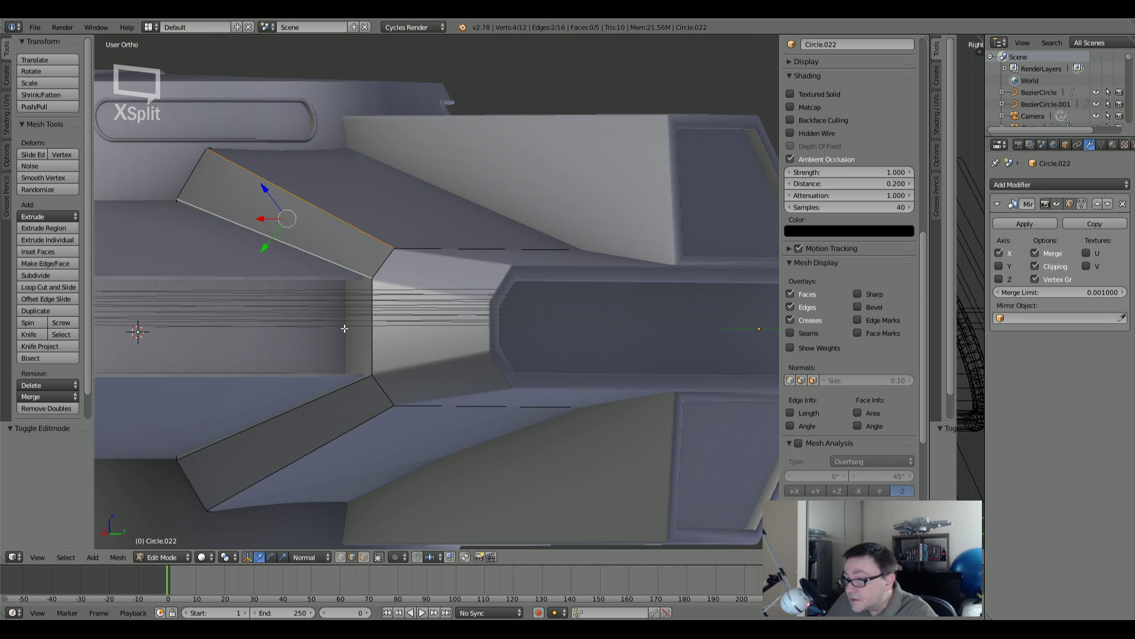
right_click(370, 411)
shift+right_click(375, 237)
Step: Examine the corner where the hull panel meets the front bumper, in both solid and wireframe shading
middle_drag(375, 236, 367, 311)
scroll(373, 332, up, 5)
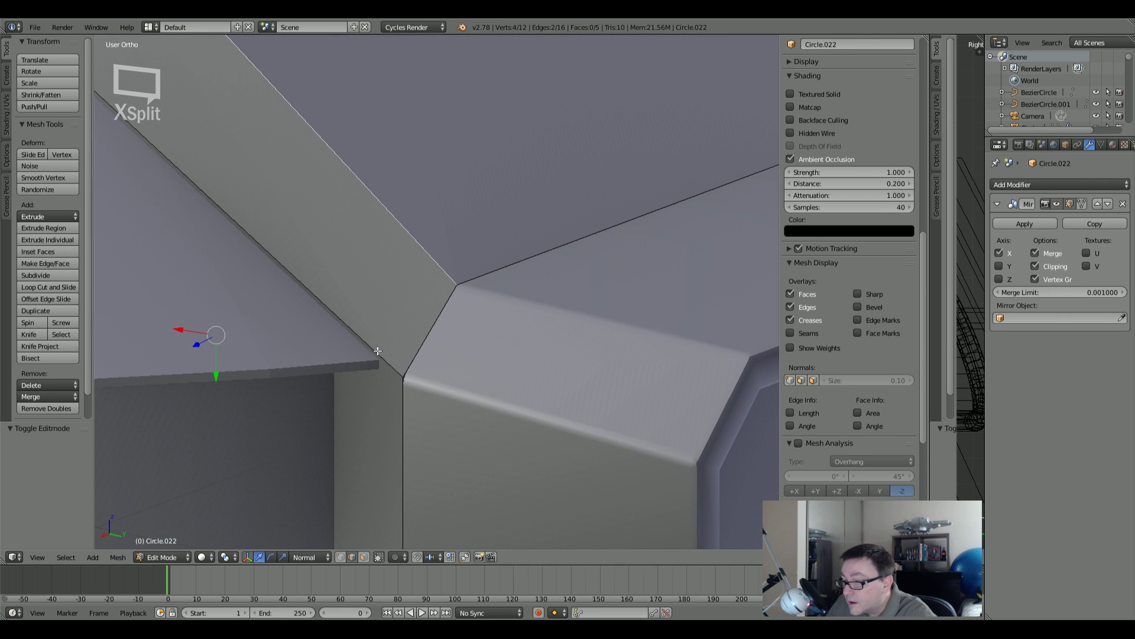
scroll(399, 367, down, 5)
middle_drag(102, 173, 368, 336)
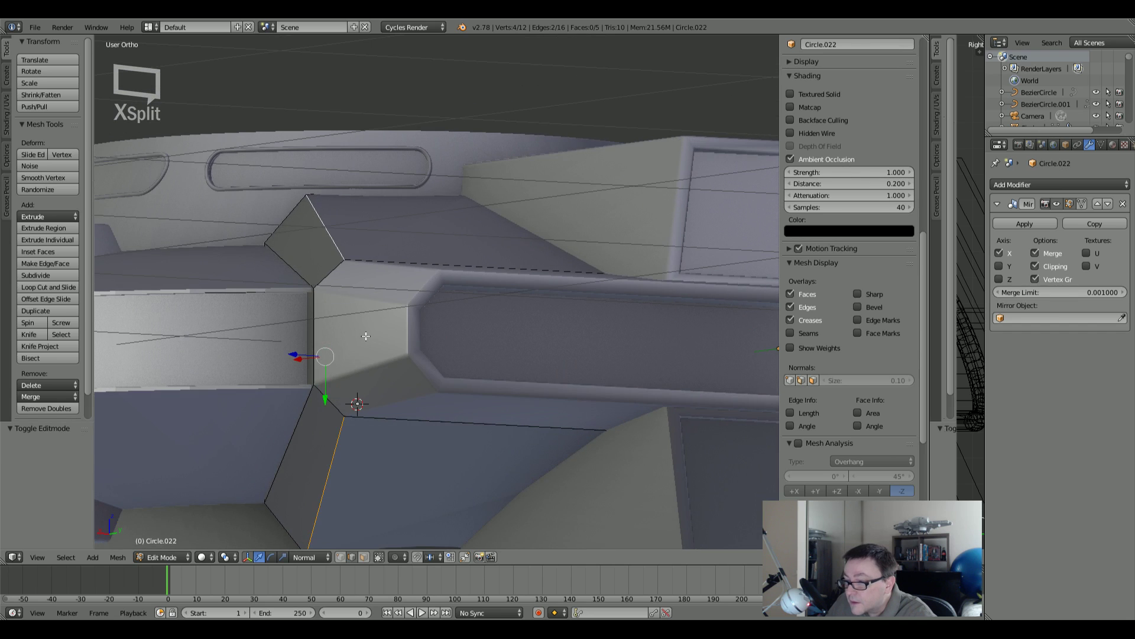
scroll(320, 296, up, 10)
middle_drag(320, 298, 401, 311)
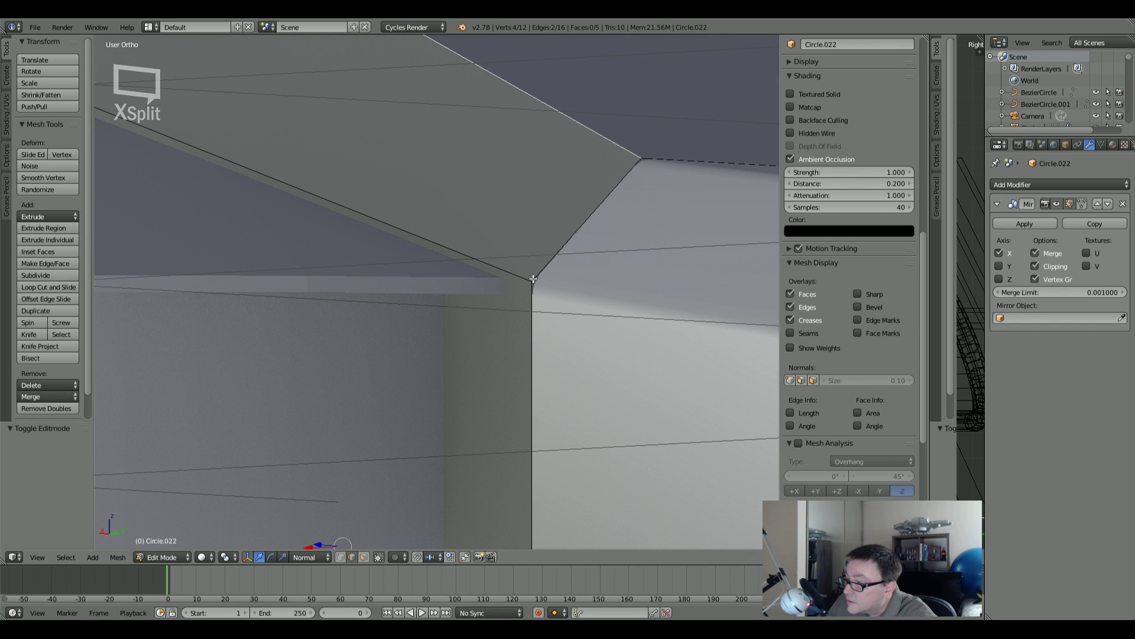
scroll(533, 278, down, 4)
middle_drag(537, 300, 540, 329)
scroll(499, 331, up, 5)
shift+middle_drag(496, 367, 462, 337)
key(z)
click(495, 309)
mouse_move(387, 386)
middle_down()
mouse_move(395, 398)
mouse_move(379, 410)
mouse_move(401, 213)
middle_up()
key(z)
mouse_move(416, 332)
middle_down()
mouse_move(416, 355)
mouse_move(400, 363)
mouse_move(345, 324)
mouse_move(314, 362)
mouse_move(324, 368)
middle_up()
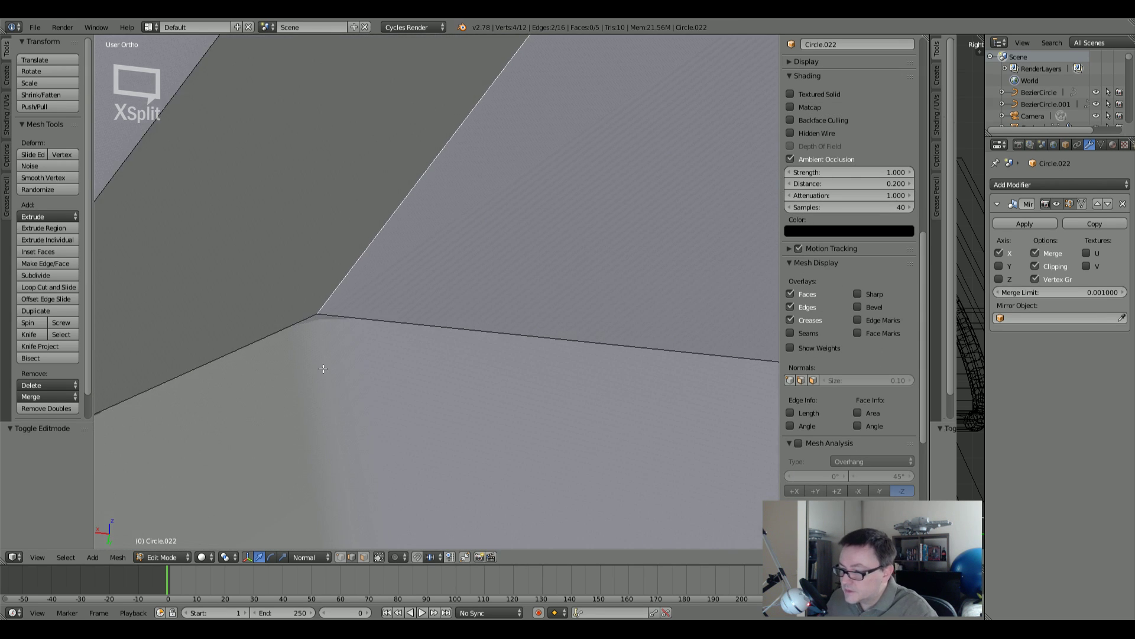
Step: Bevel the selected upper and lower ridge edges by about 0.005 with 2 segments
key(z)
key(ctrl+b)
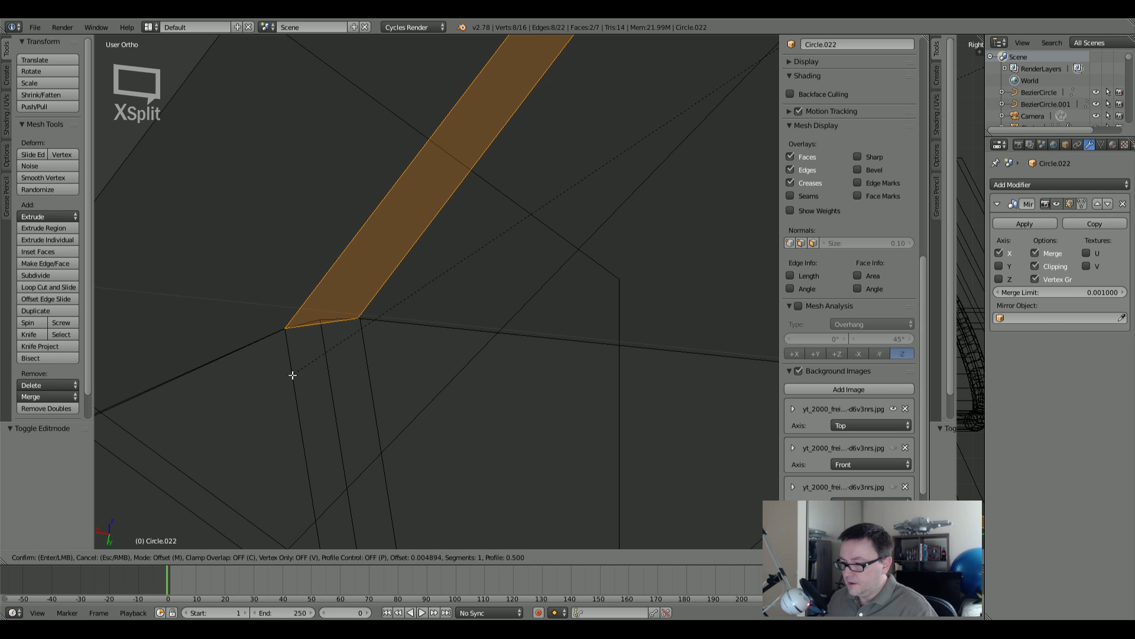
scroll(286, 379, up, 1)
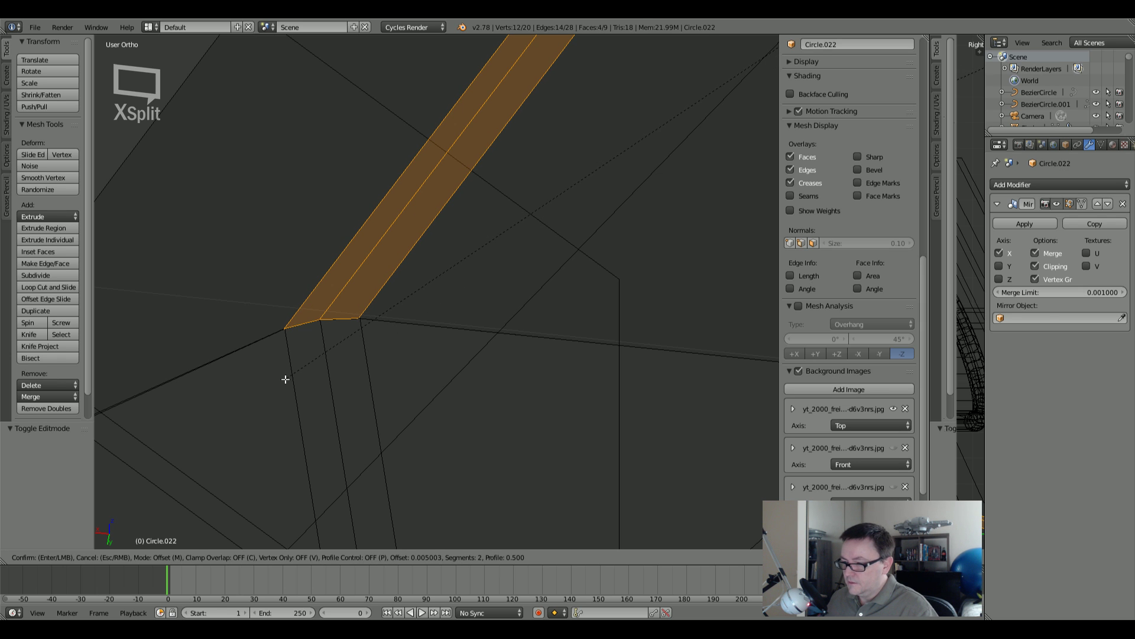
click(285, 379)
Step: Restore solid shading, return the hull panel to Object Mode and deselect everything
scroll(289, 378, down, 8)
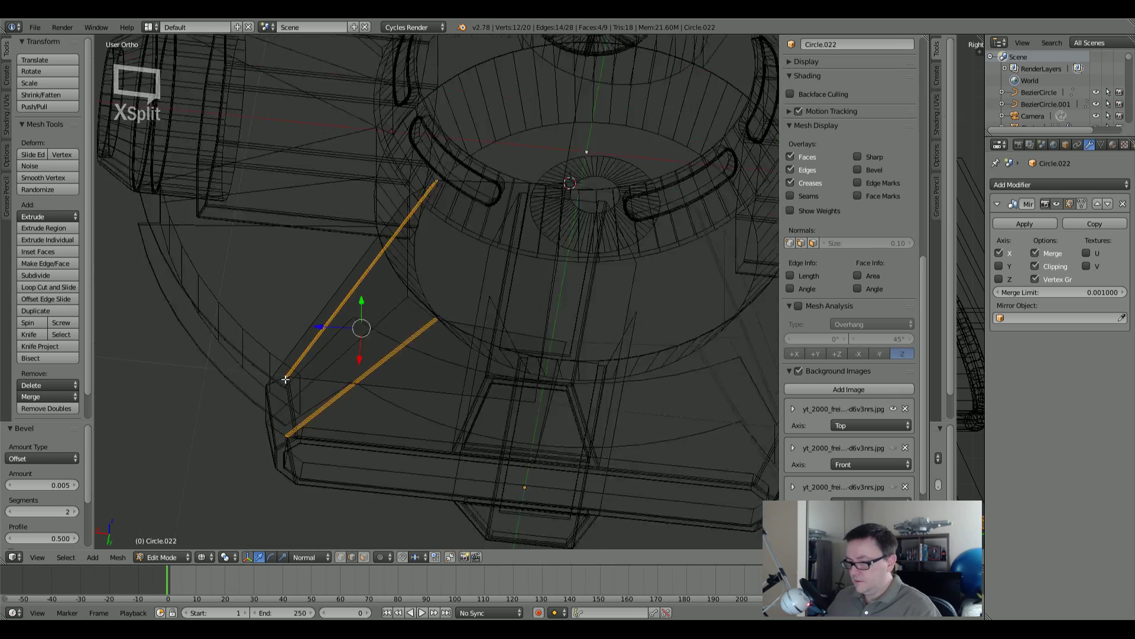
mouse_move(313, 372)
middle_down()
mouse_move(357, 336)
mouse_move(409, 338)
mouse_move(471, 319)
mouse_move(364, 322)
mouse_move(290, 354)
middle_up()
key(z)
key(Tab)
key(a)
Step: Select the trapezoidal block on the front of the hull and open its mesh for editing
middle_drag(353, 339, 423, 305)
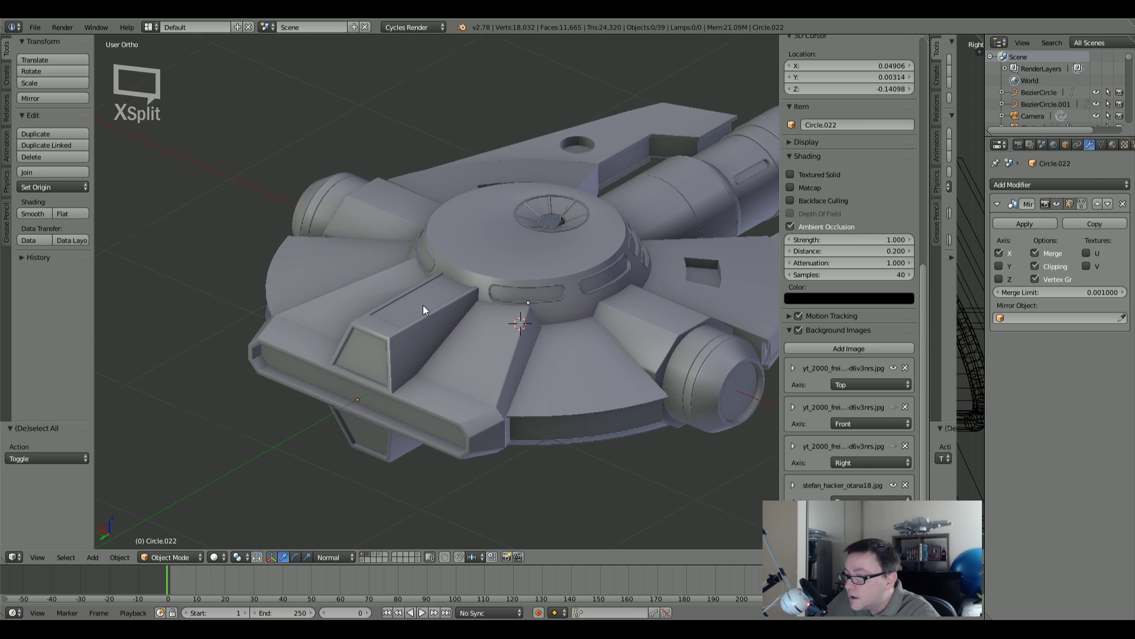
scroll(414, 305, up, 5)
right_click(354, 300)
key(Tab)
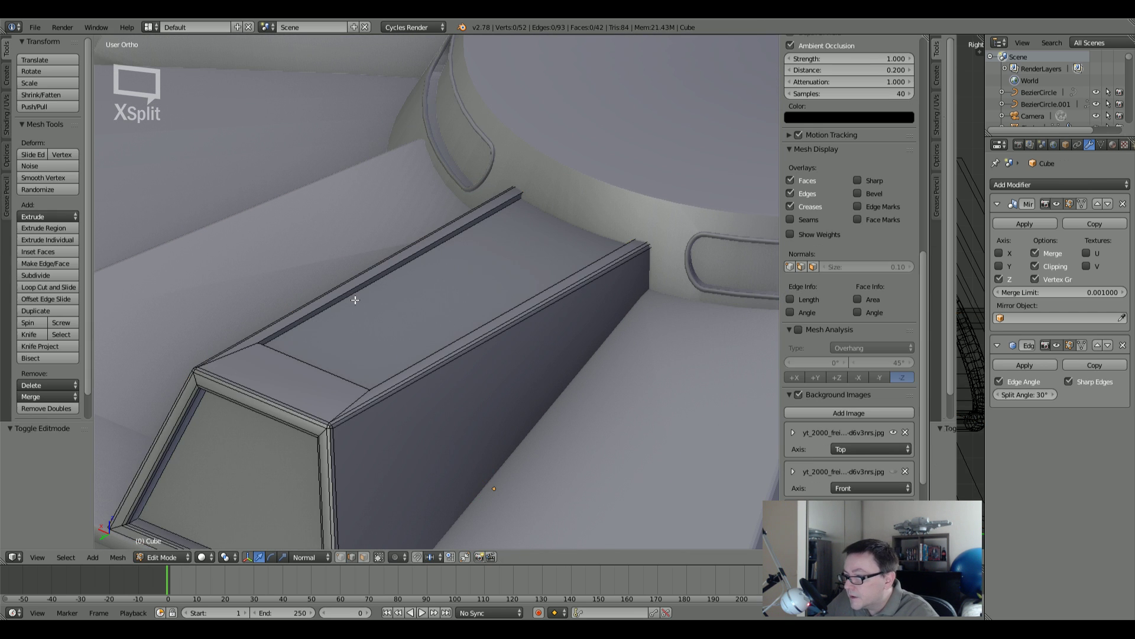
Step: Select the border edges of the recessed top panel on the wedge-shaped rear housing
alt+right_click(372, 281)
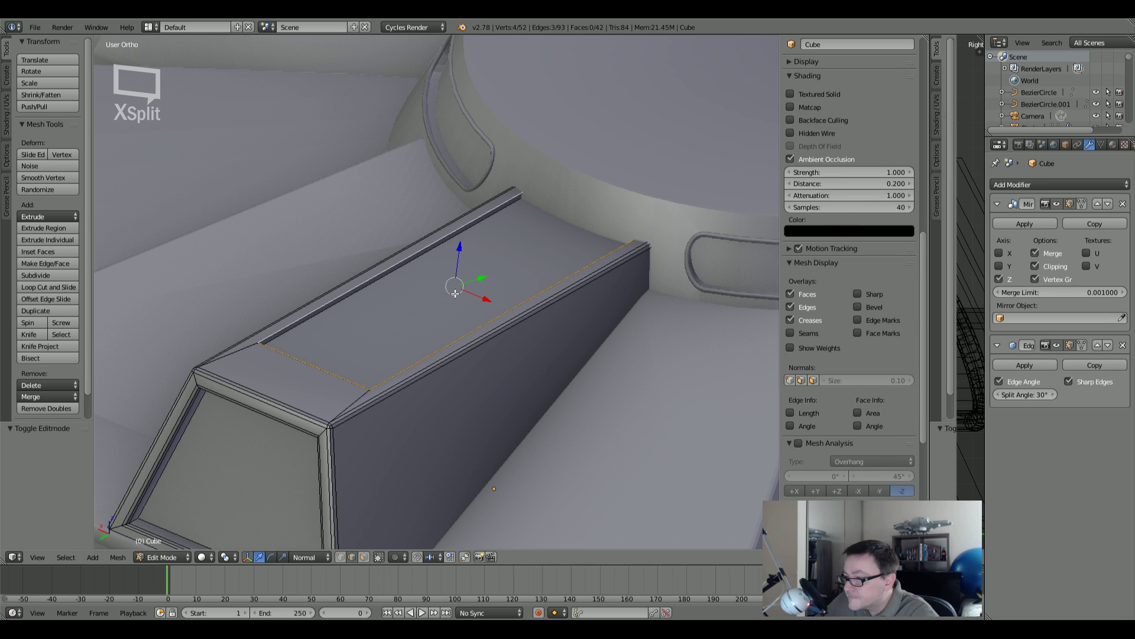
middle_drag(455, 293, 363, 279)
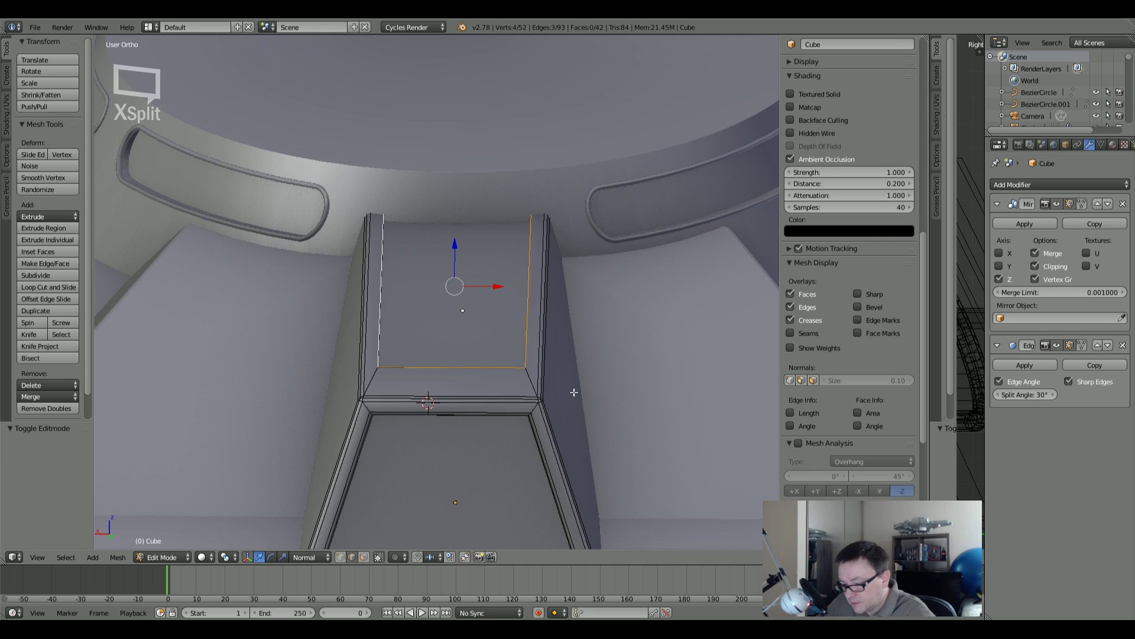
key(s)
key(x)
key(Escape)
key(s)
key(x)
key(Escape)
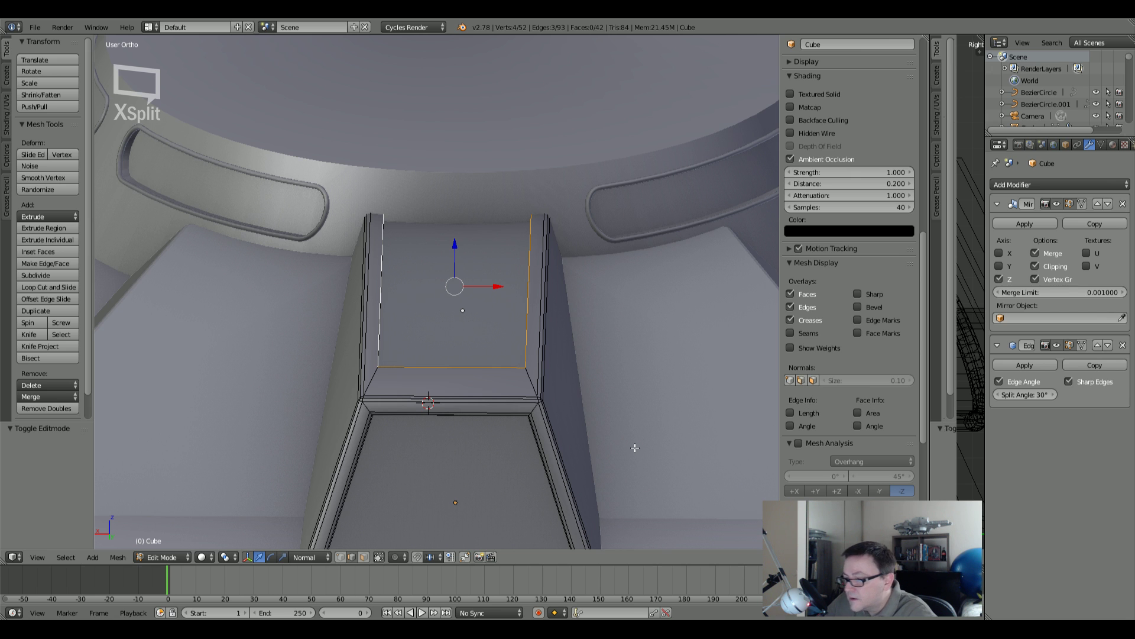
key(s)
key(x)
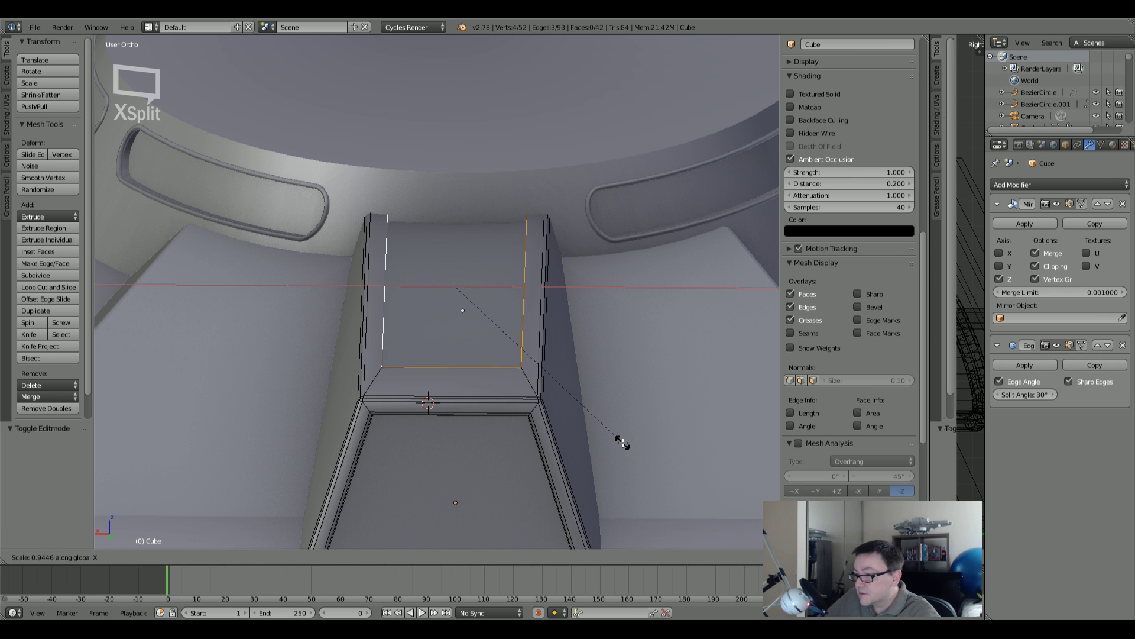
key(Escape)
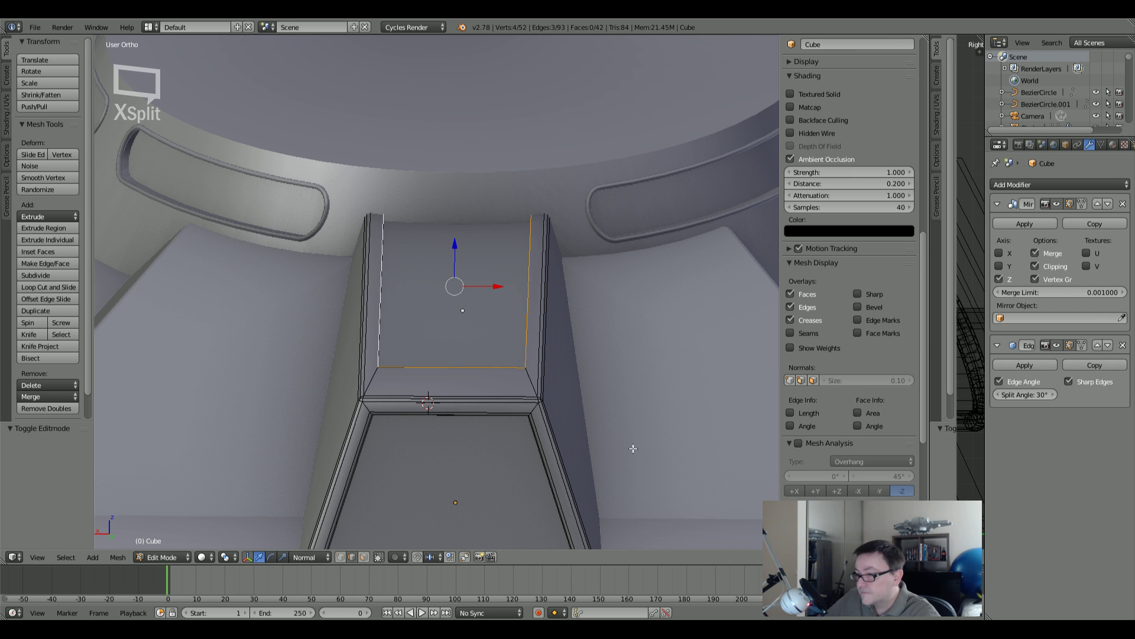
Step: Scale the selected panel border edges to about 0.98 along the X axis
scroll(620, 445, down, 5)
scroll(619, 445, up, 5)
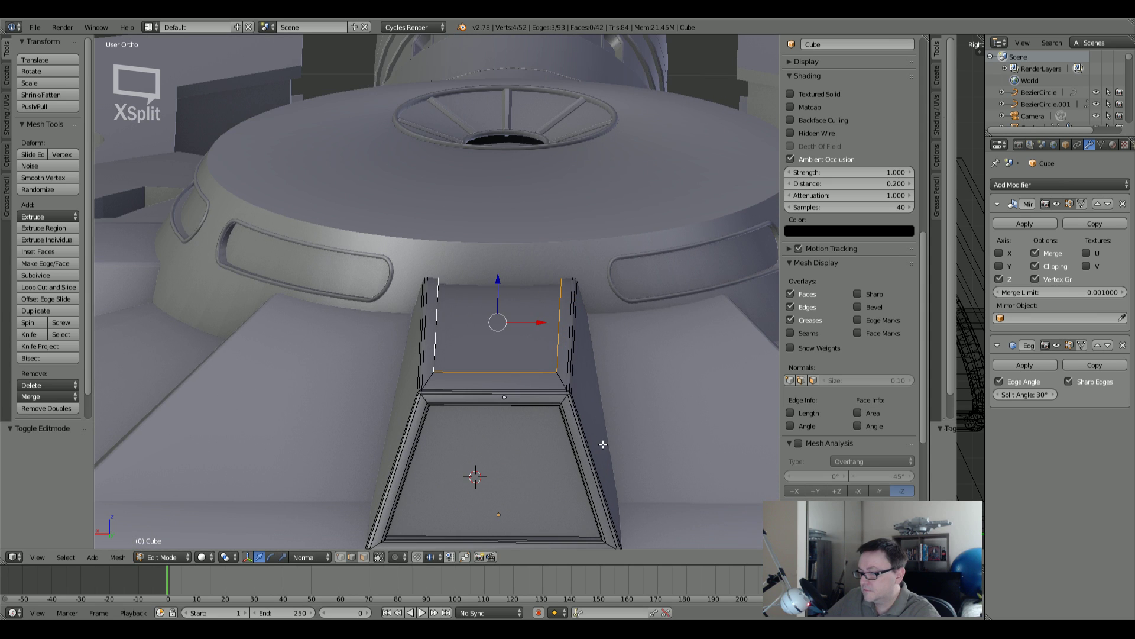
key(s)
key(x)
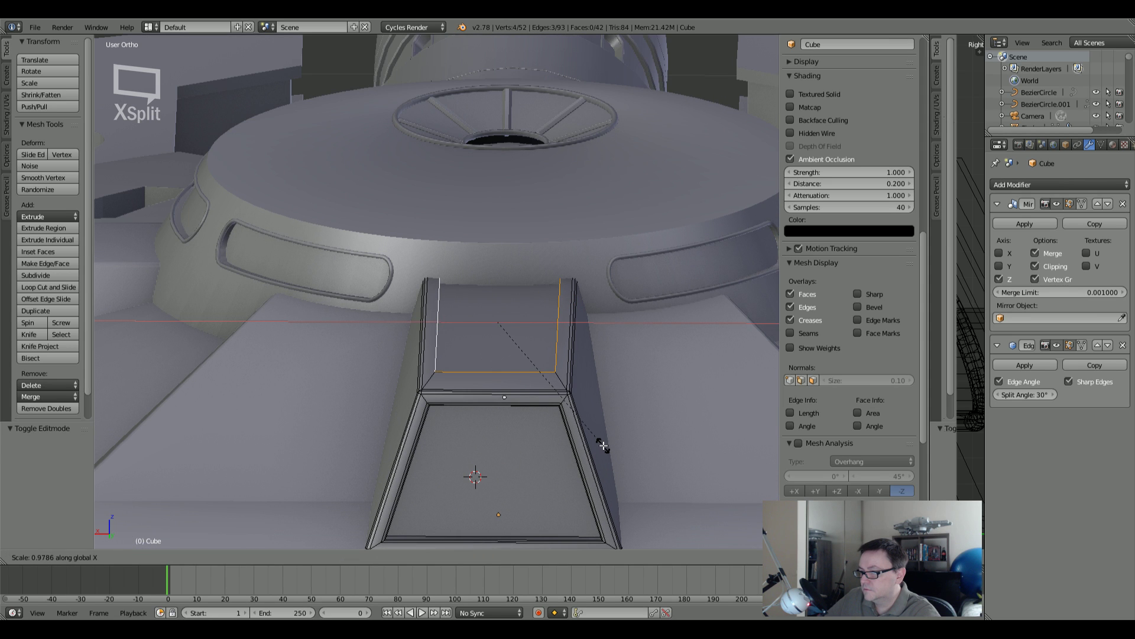
click(605, 445)
Step: Bevel the selected border edges of the recessed top panel and leave mesh editing
middle_drag(532, 369, 347, 386)
scroll(376, 226, up, 4)
key(ctrl+b)
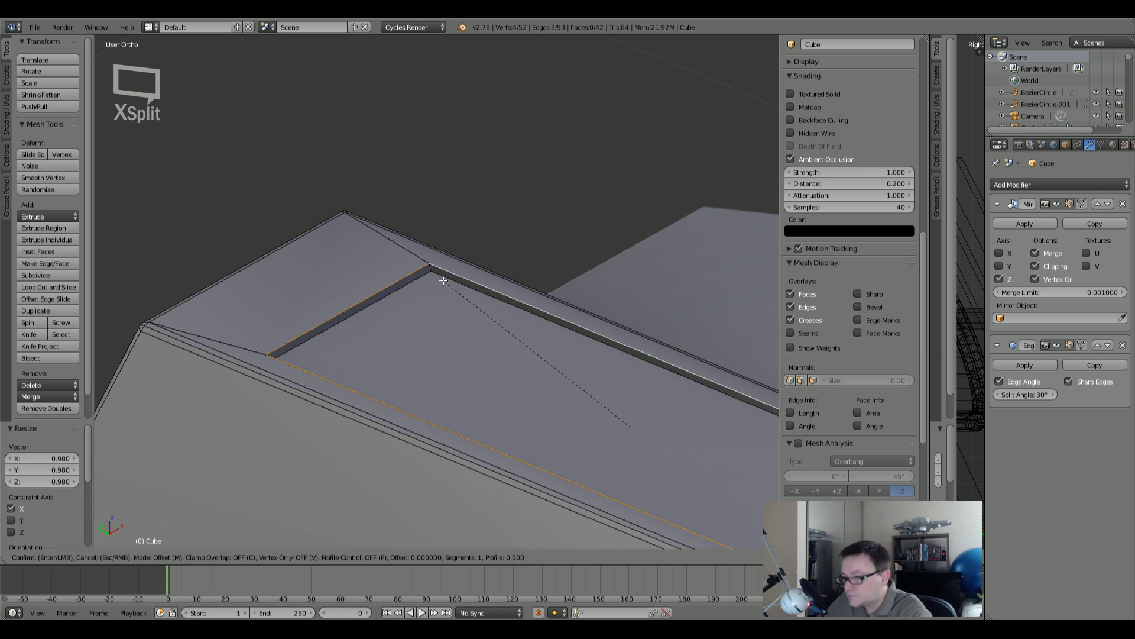
click(390, 293)
key(Tab)
Step: Examine the rear housing and the surrounding hull up close and from a distance, and clear the object selection
scroll(389, 293, down, 4)
middle_drag(389, 293, 325, 307)
scroll(414, 288, up, 5)
scroll(414, 288, down, 6)
middle_drag(411, 290, 539, 340)
scroll(514, 235, up, 3)
scroll(514, 234, down, 3)
key(a)
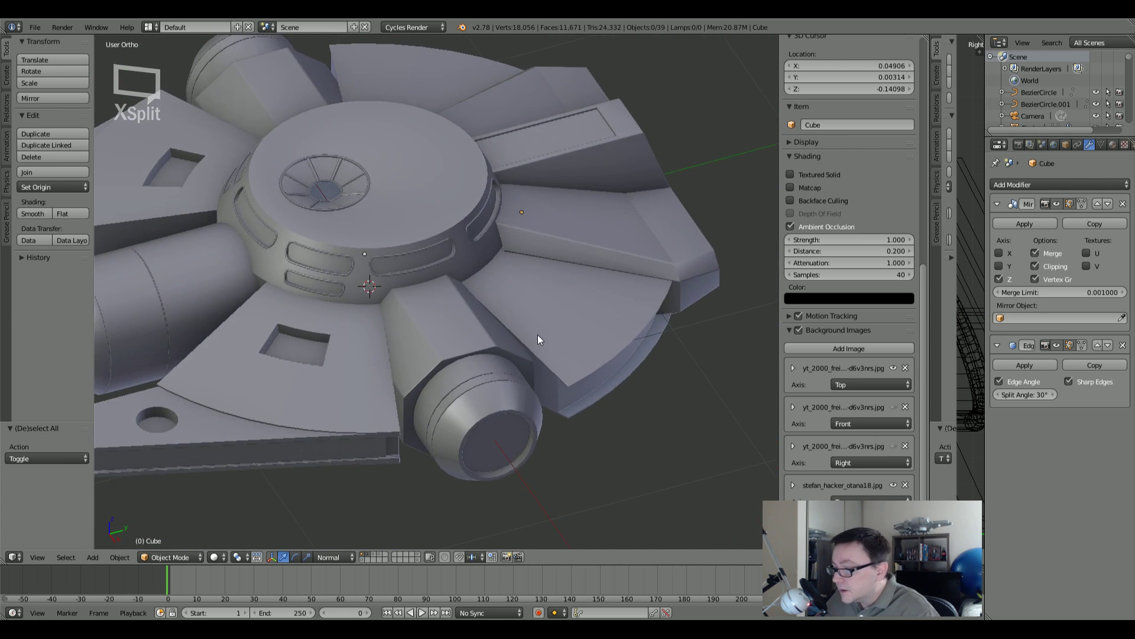
Step: Open the side engine cylinder's mesh, examine its grooves and rim edges up close, and leave it without a selection
right_click(524, 390)
key(Tab)
scroll(520, 408, up, 5)
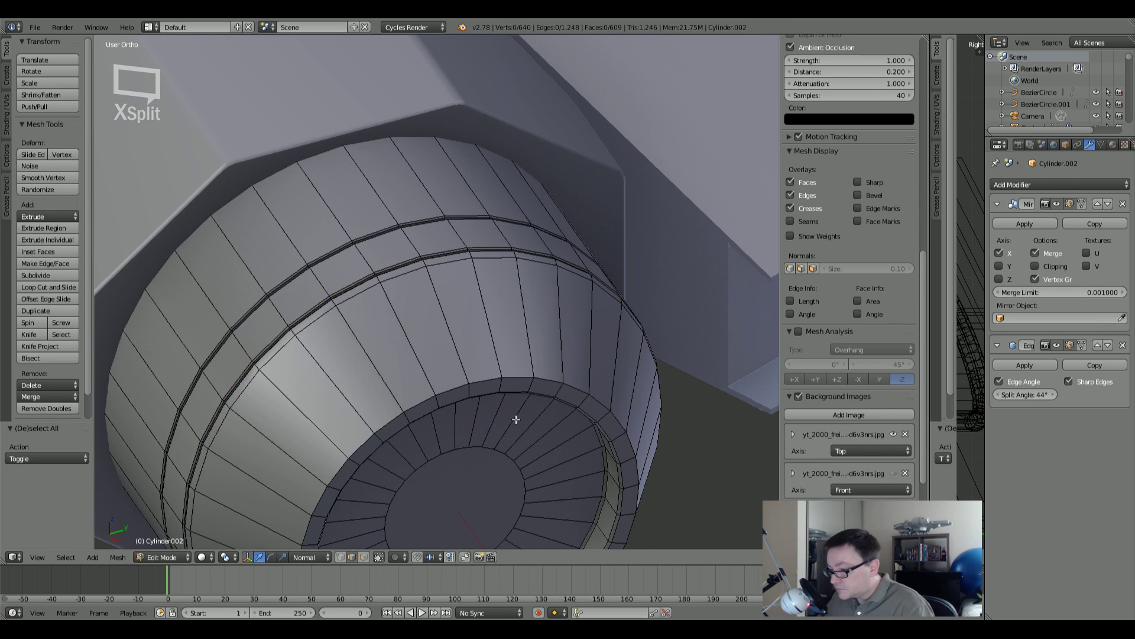
right_click(596, 397)
middle_drag(598, 399, 700, 346)
scroll(484, 368, up, 4)
scroll(484, 368, up, 2)
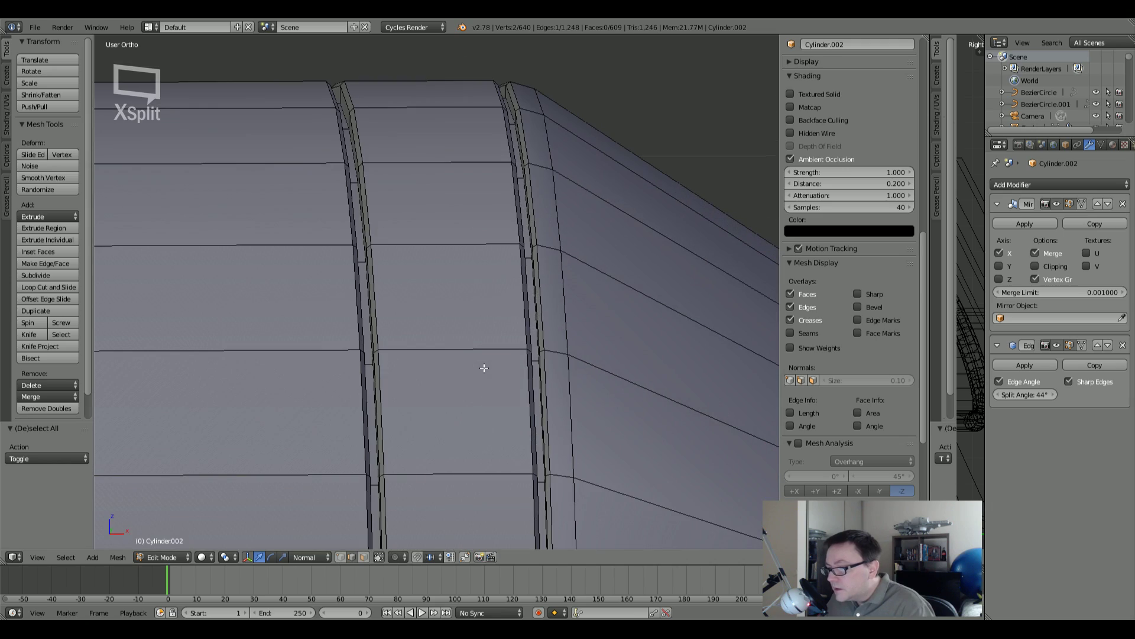
scroll(484, 368, down, 5)
middle_drag(484, 368, 475, 390)
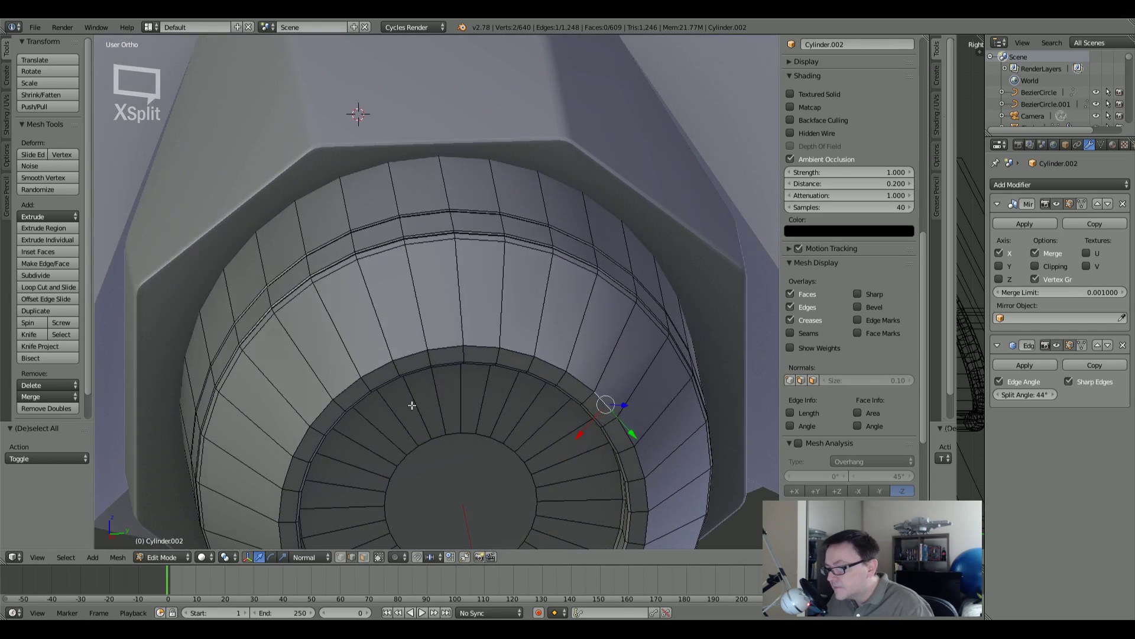
key(a)
key(Tab)
scroll(484, 388, down, 5)
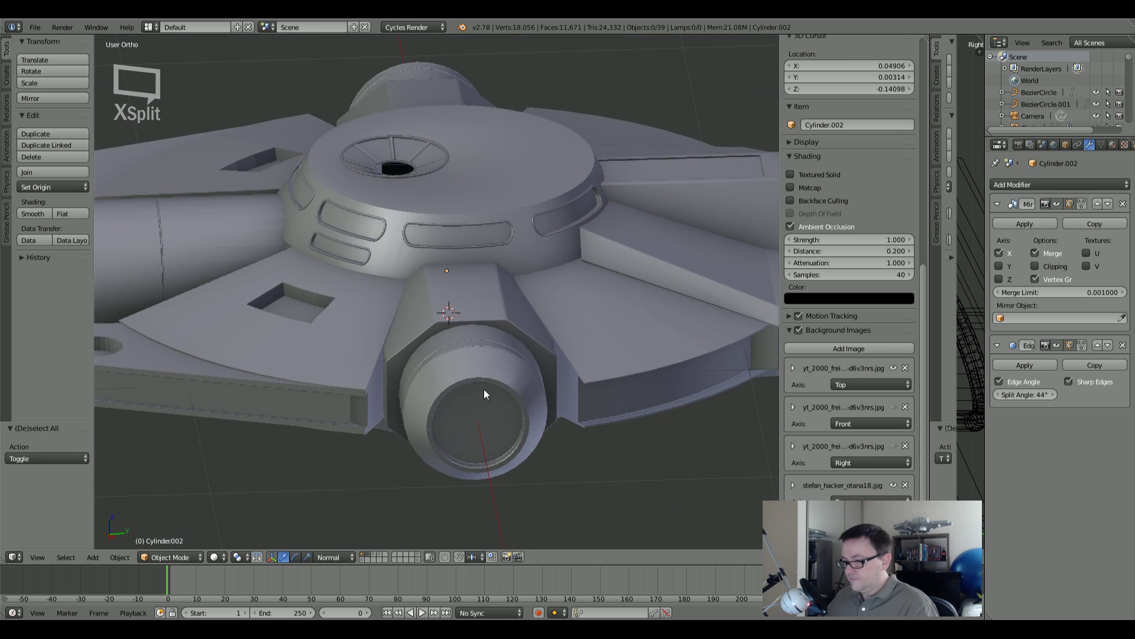
Step: Examine the whole ship model from the front, rear and side
scroll(518, 398, down, 5)
middle_drag(518, 397, 408, 338)
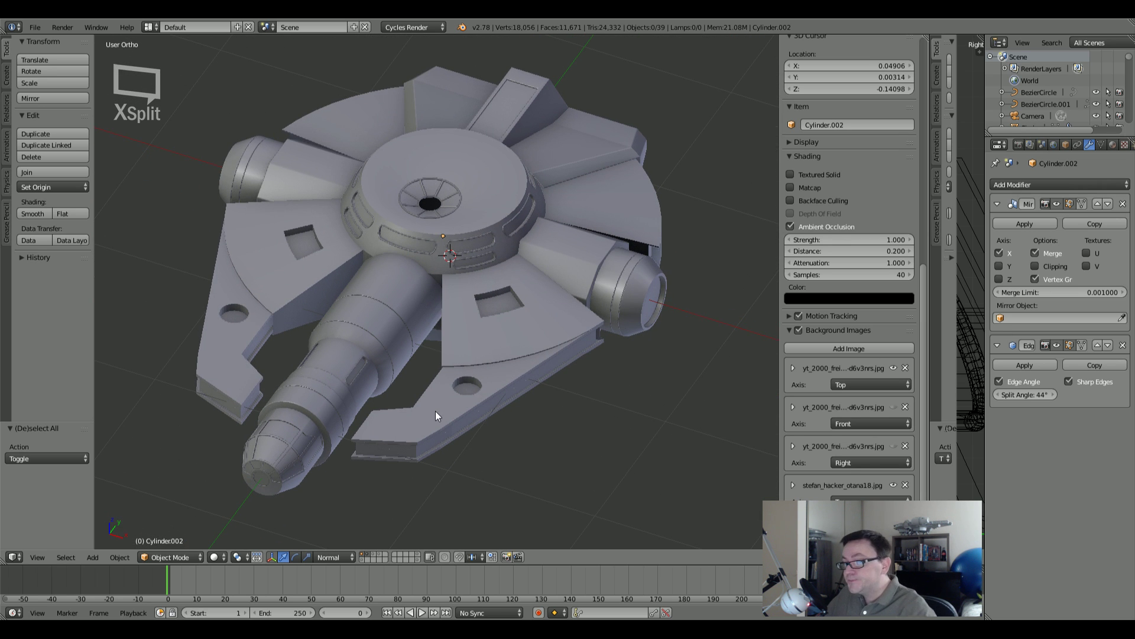
middle_drag(500, 385, 451, 280)
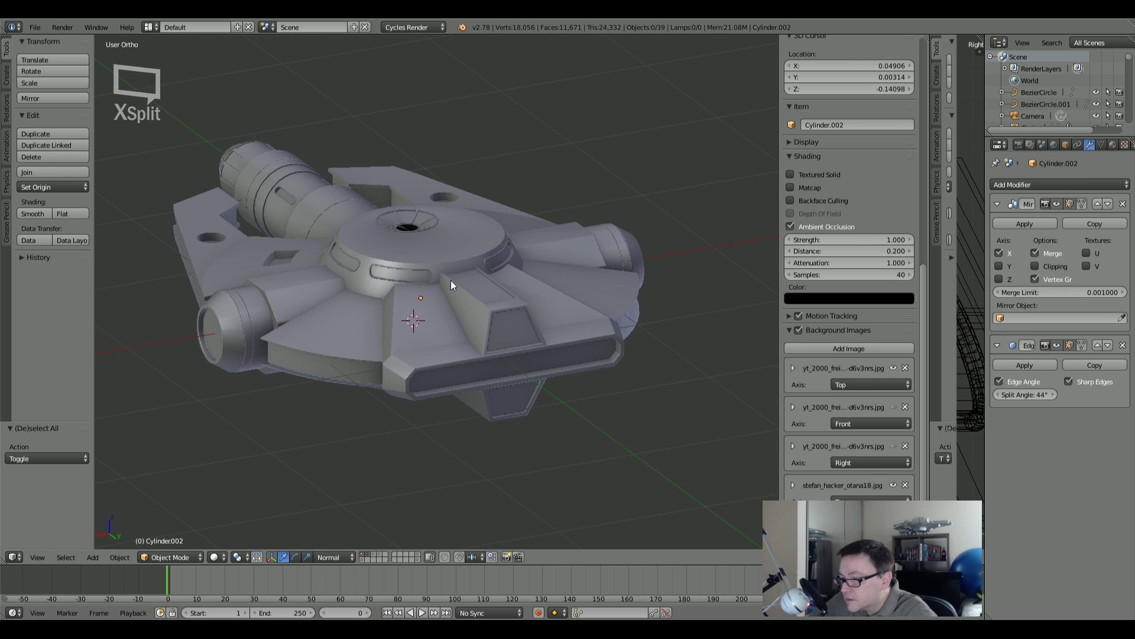
shift+middle_drag(526, 296, 541, 360)
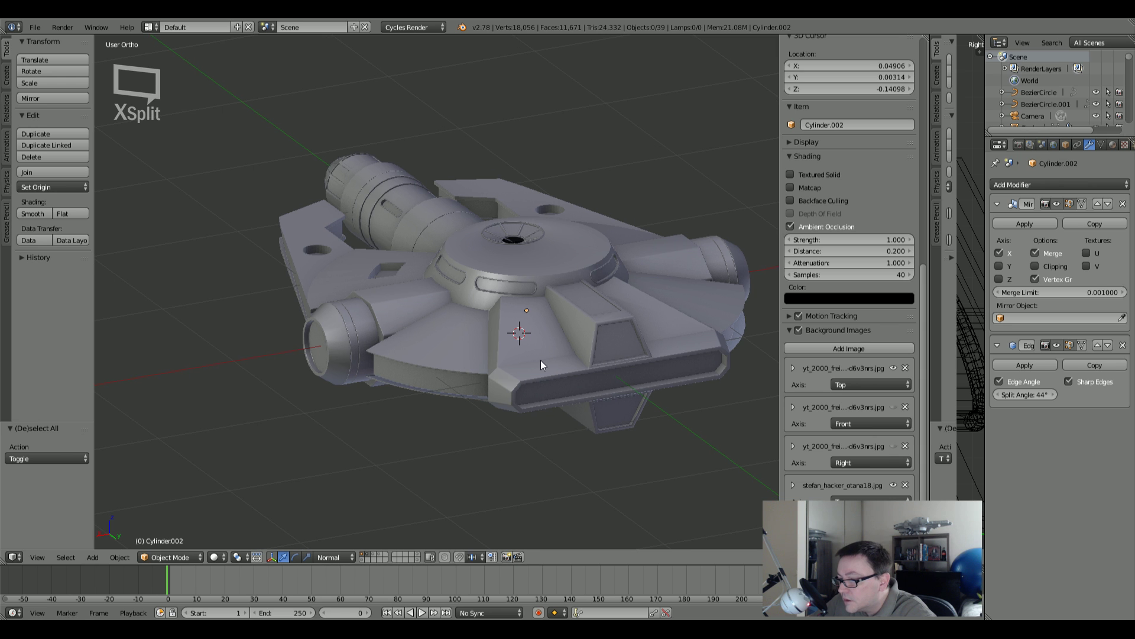
middle_drag(520, 337, 460, 312)
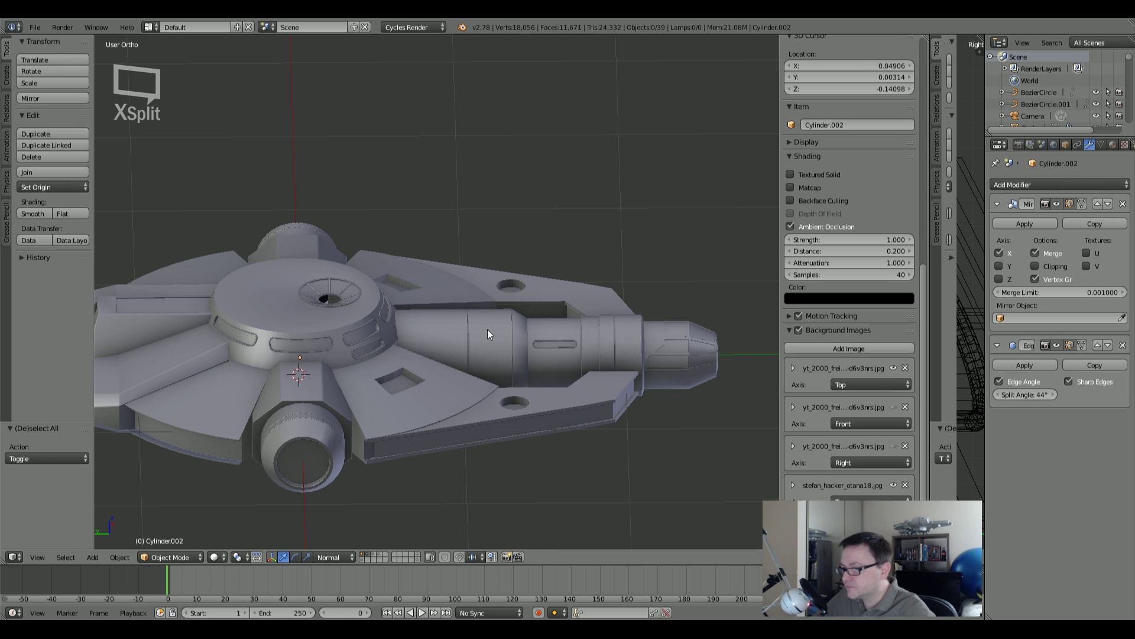
shift+middle_drag(515, 364, 568, 360)
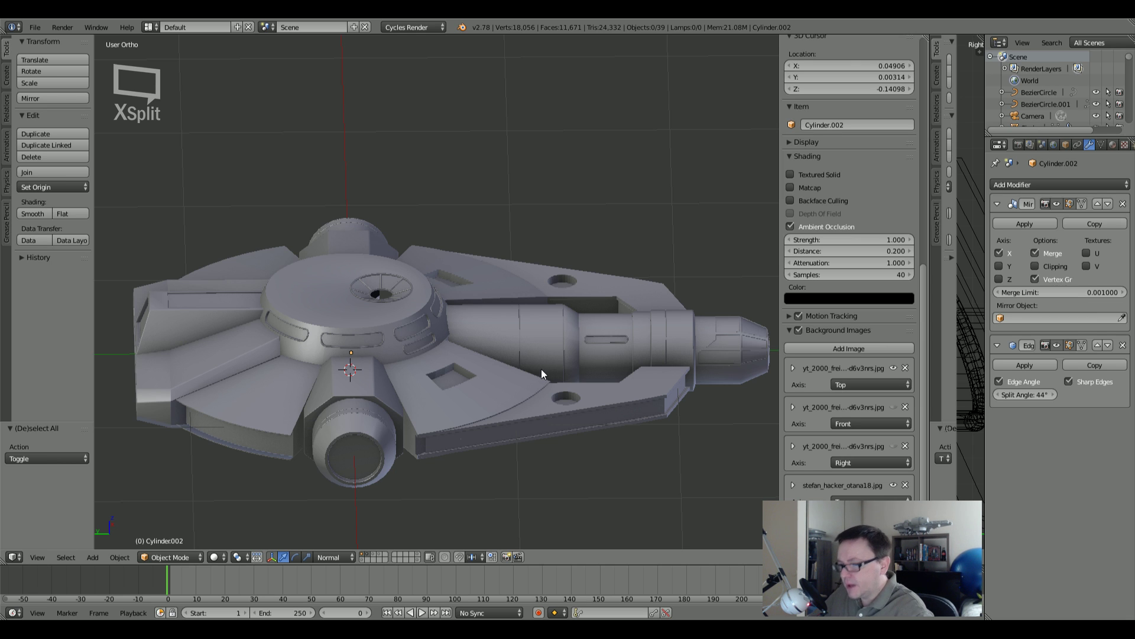
shift+middle_drag(406, 382, 445, 363)
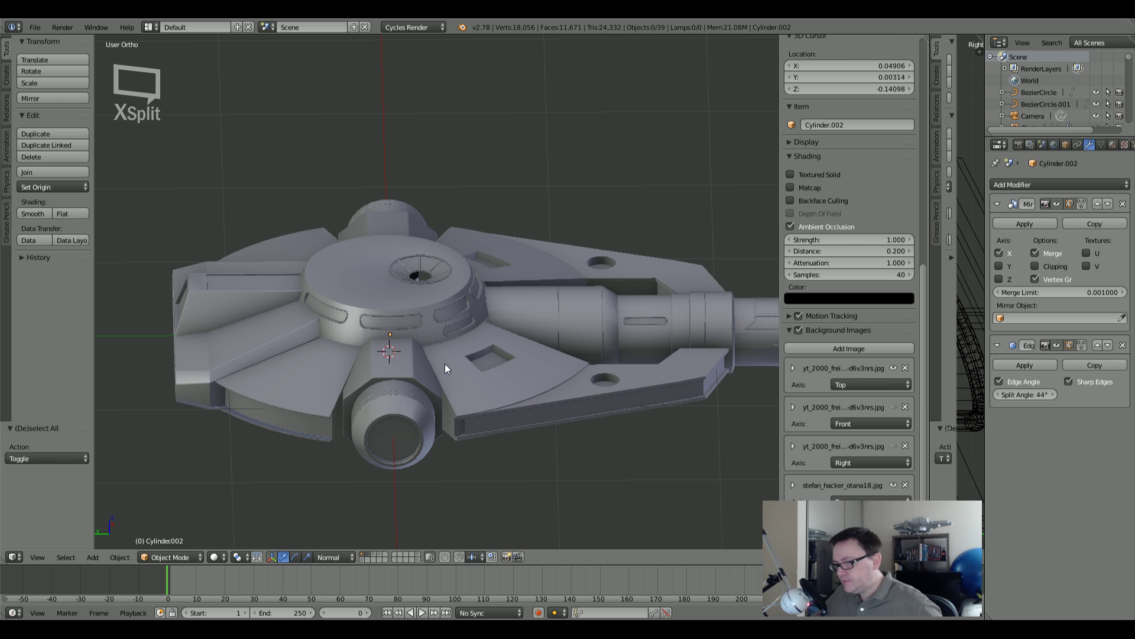
middle_drag(477, 362, 498, 342)
Step: Open the front mandible plate's mesh, examine its long outer top edge, and leave it with nothing selected
right_click(508, 342)
key(Tab)
scroll(475, 304, up, 4)
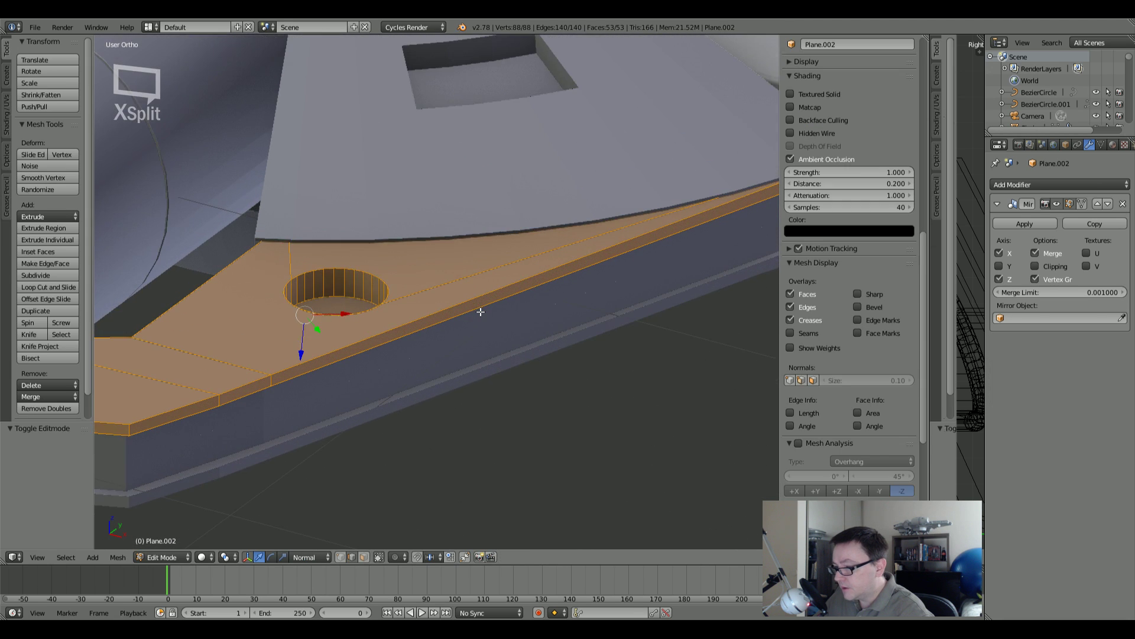
key(a)
scroll(480, 312, down, 3)
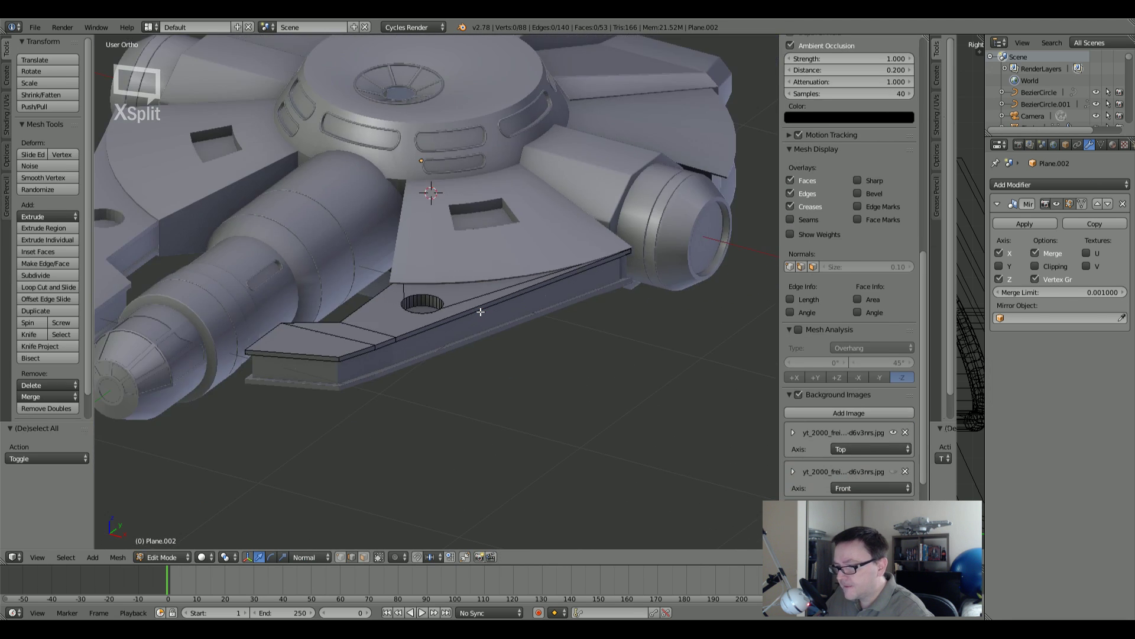
right_click(417, 327)
middle_drag(418, 328, 512, 301)
scroll(511, 301, up, 5)
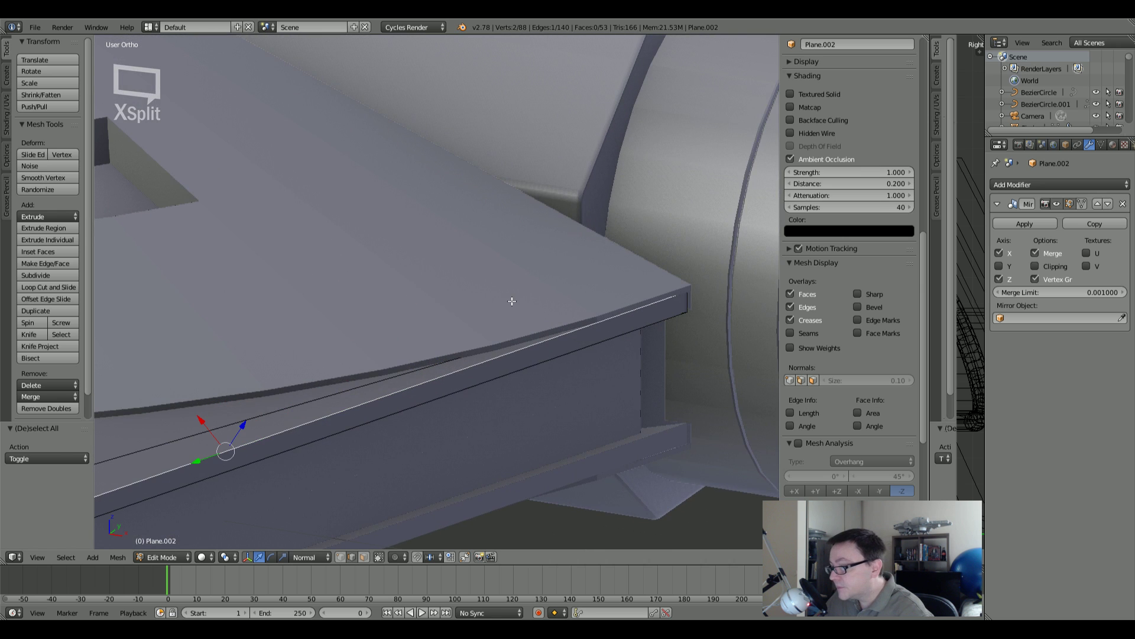
scroll(371, 337, down, 5)
scroll(414, 313, up, 3)
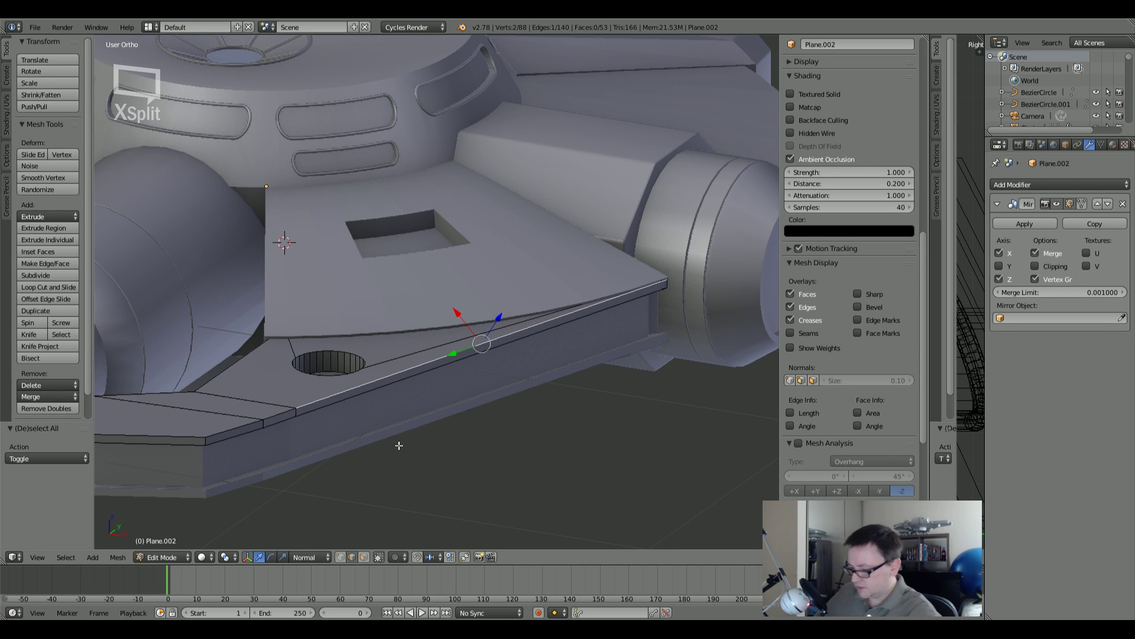
key(Tab)
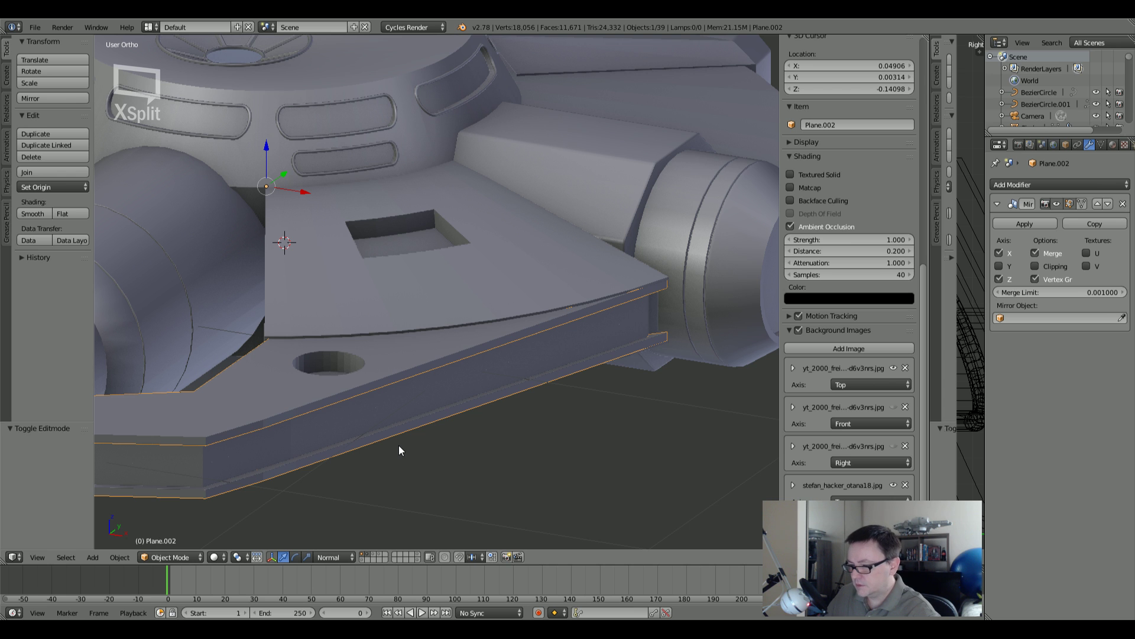
key(a)
Step: Switch to the top view and examine the freighter reference photos for hull and mandible details
key(KP_7)
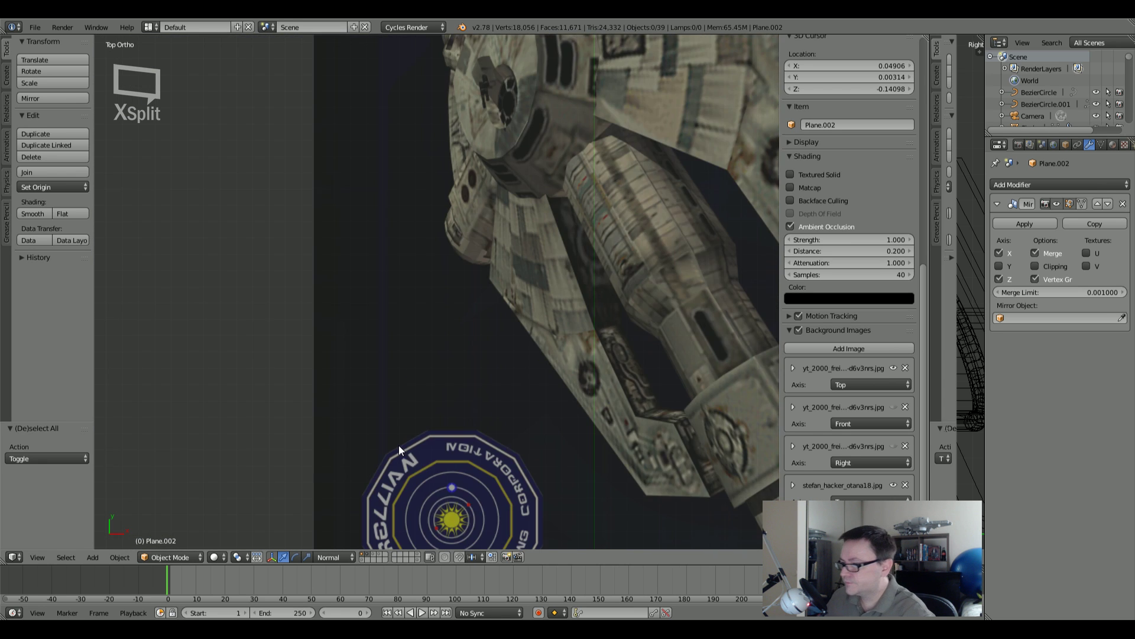
scroll(398, 445, down, 3)
scroll(588, 375, up, 1)
scroll(588, 378, down, 6)
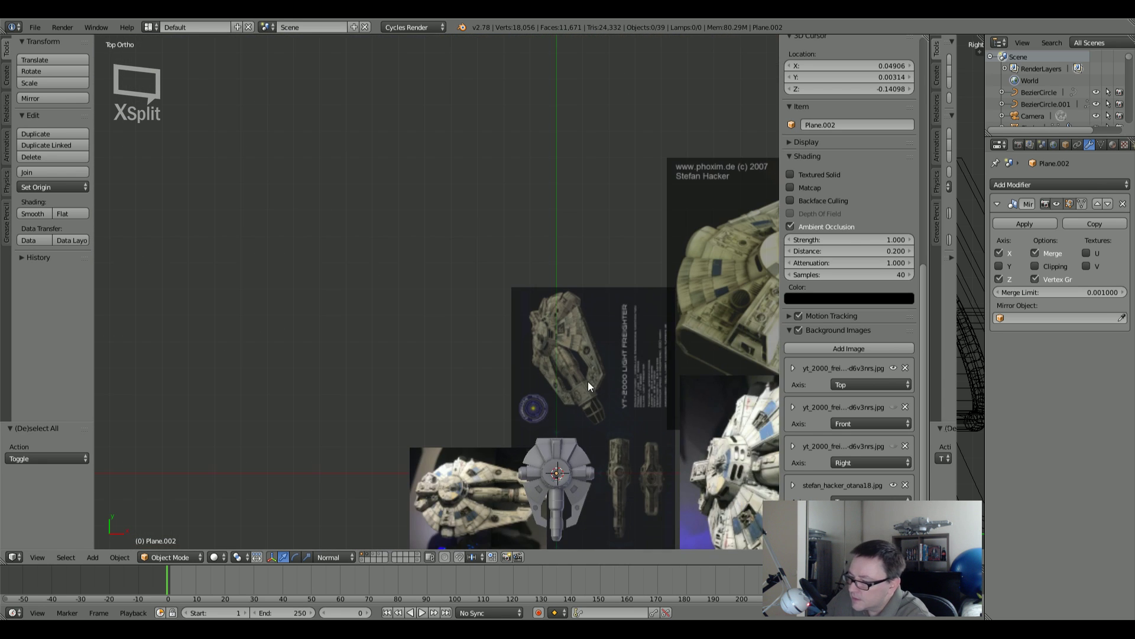
shift+middle_drag(502, 485, 473, 328)
shift+middle_drag(720, 330, 541, 375)
scroll(698, 349, up, 4)
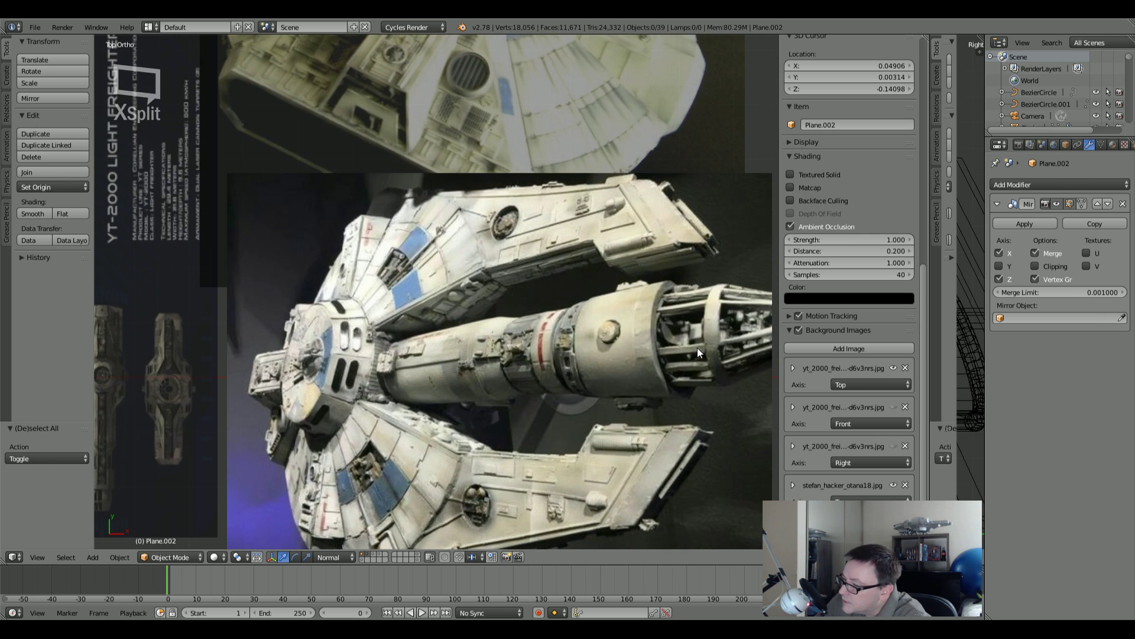
shift+middle_drag(509, 485, 537, 453)
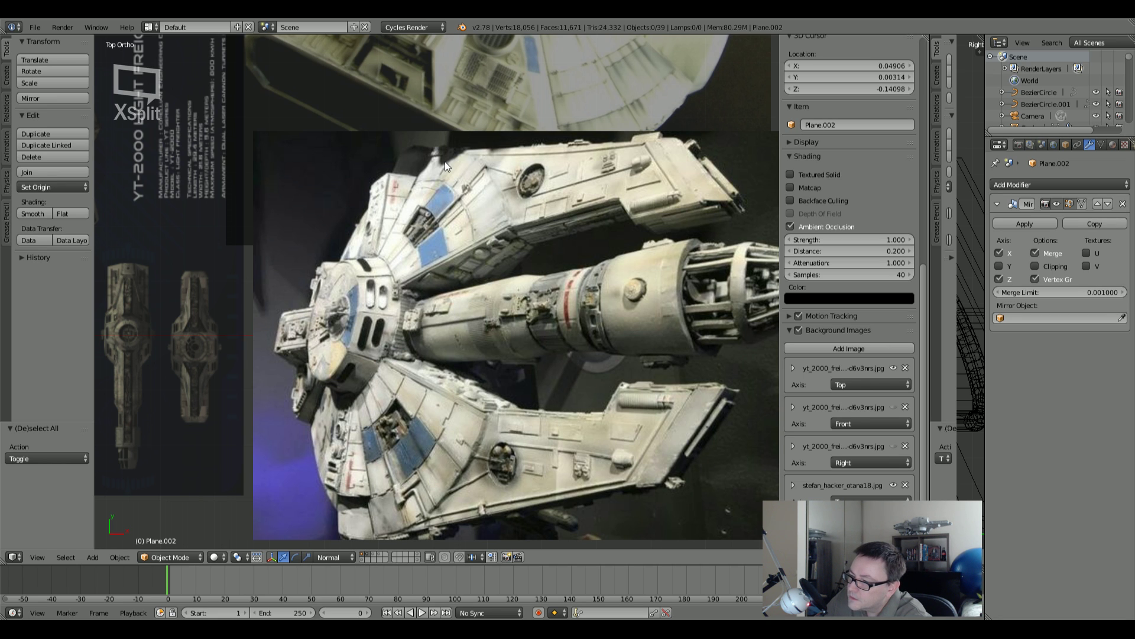
middle_drag(367, 352, 424, 370)
key(KP_7)
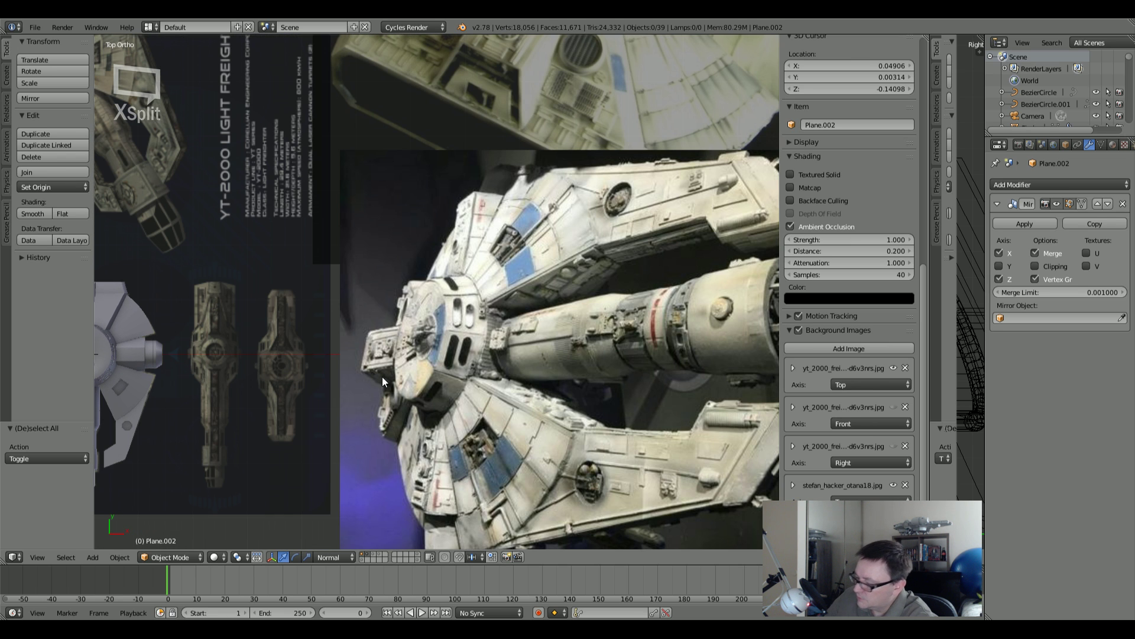
shift+middle_drag(385, 386, 411, 301)
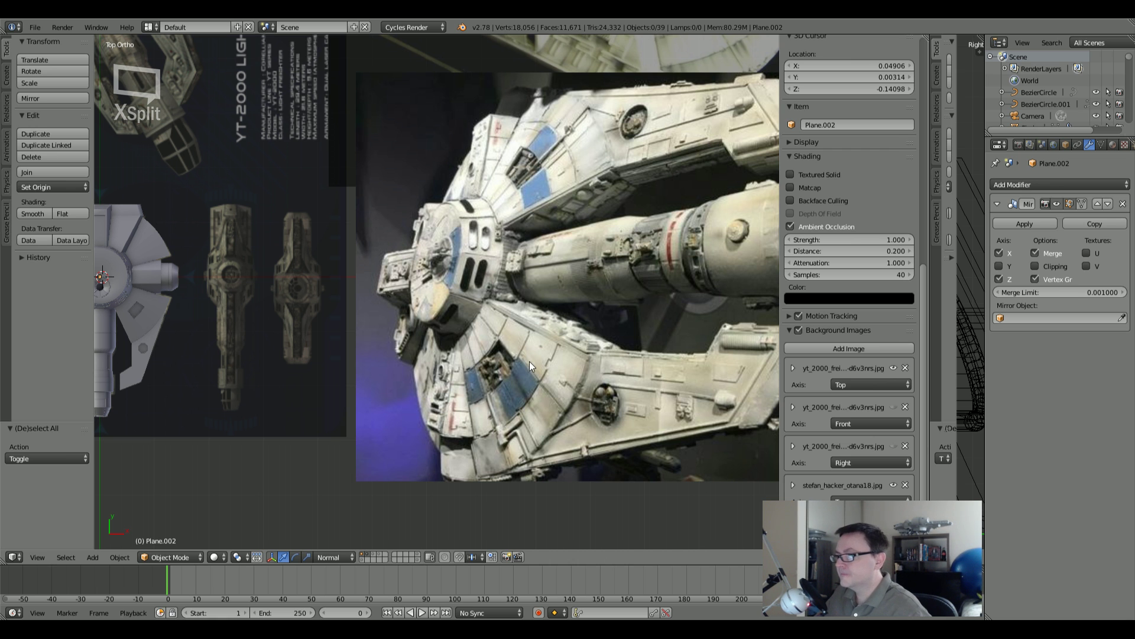
shift+middle_drag(544, 271, 457, 288)
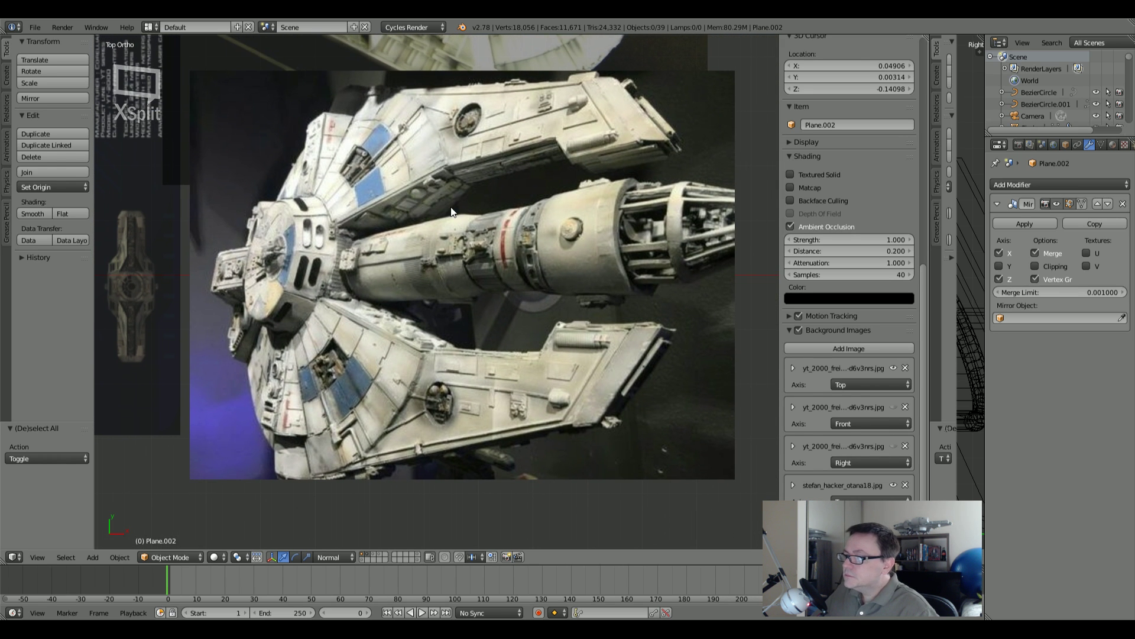
Step: Open the front mandible plate's mesh and select the edge loop around the outline of its upper surface
scroll(356, 236, down, 4)
middle_drag(179, 293, 362, 233)
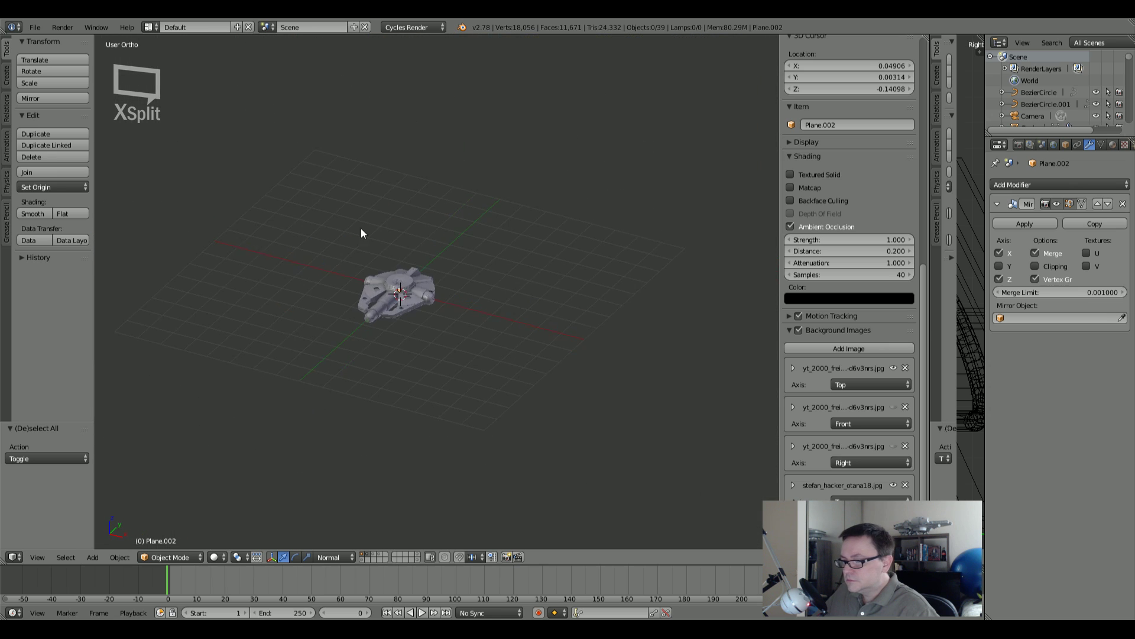
scroll(400, 298, up, 10)
middle_drag(378, 317, 481, 306)
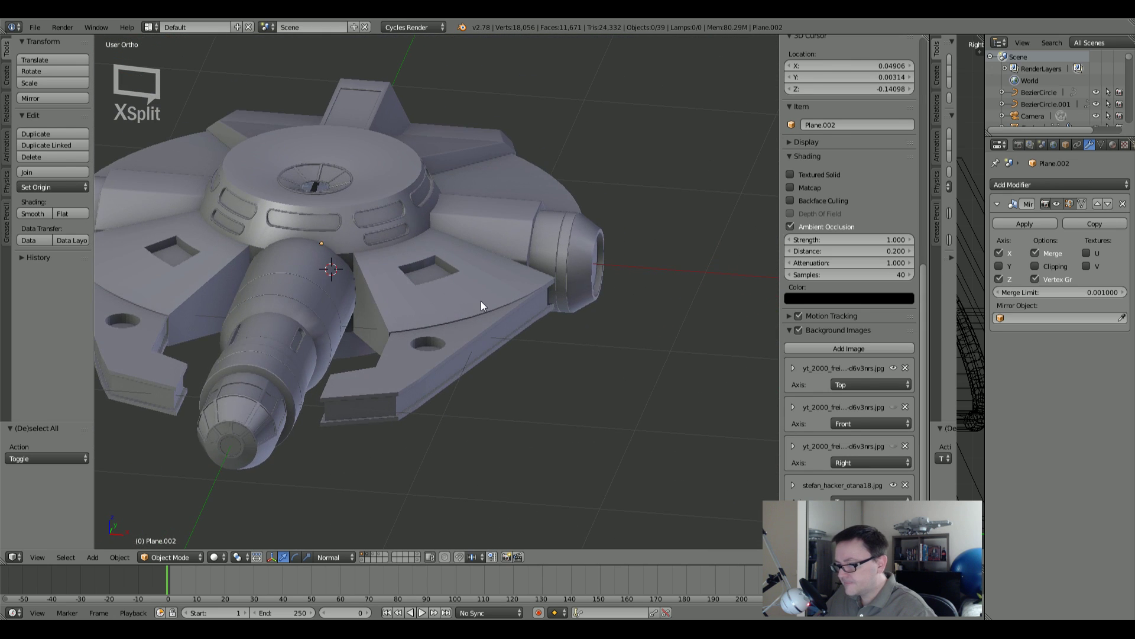
key(Tab)
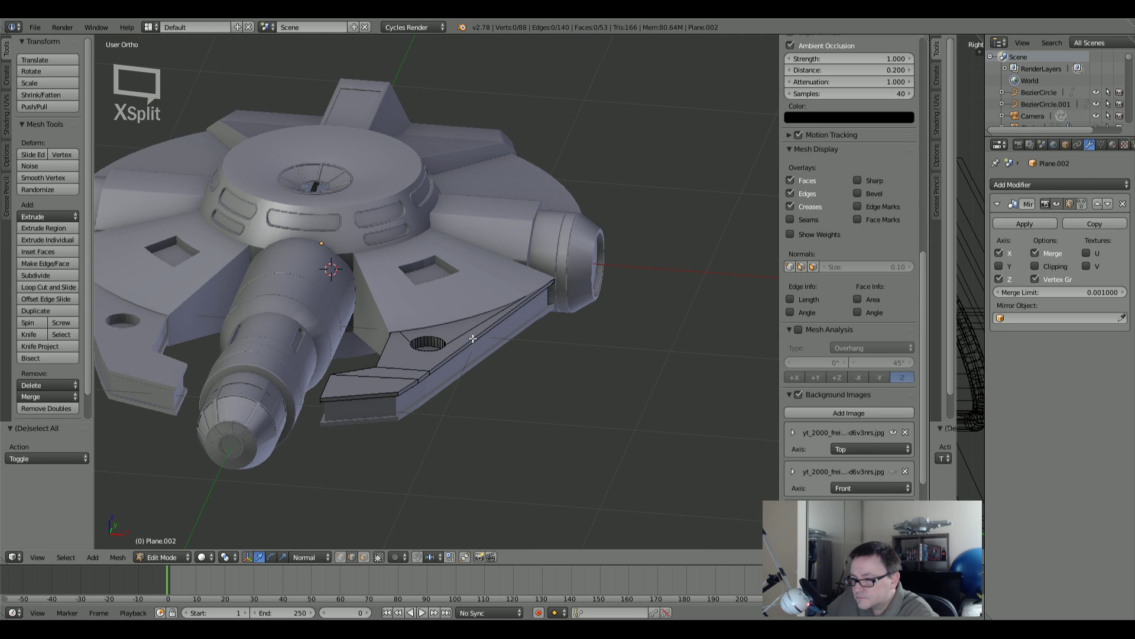
key(a)
scroll(476, 349, up, 2)
middle_drag(476, 349, 198, 330)
scroll(482, 376, up, 6)
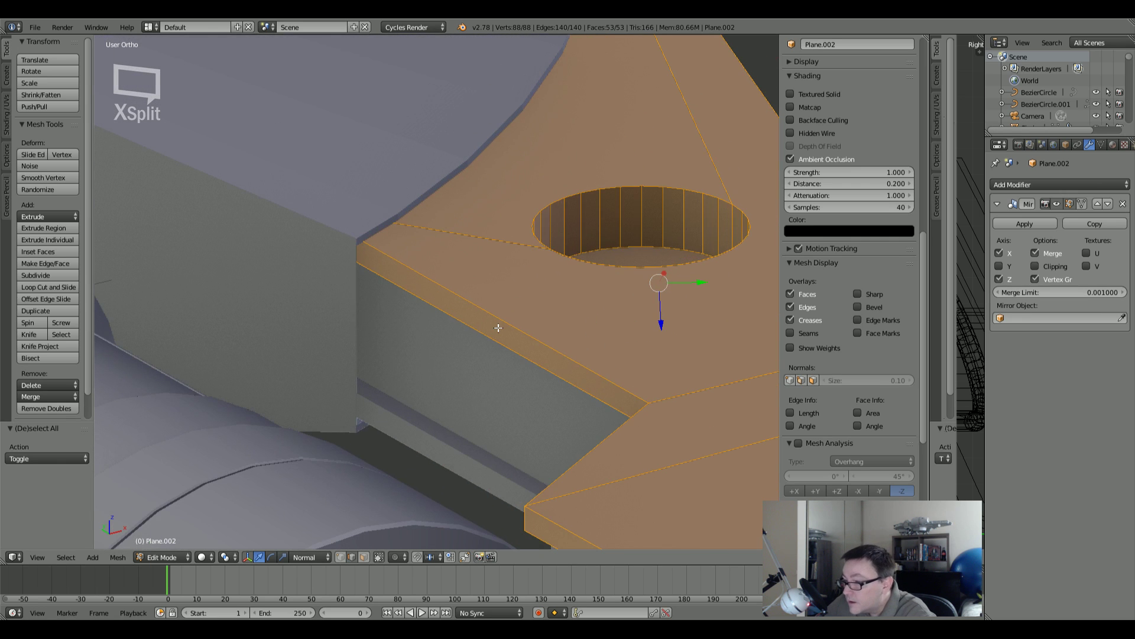
alt+right_click(491, 313)
Step: Add the mandible plate's lower outline loop and the short vertical corner edges at its front tip to the selection
scroll(491, 312, down, 6)
middle_drag(506, 314, 560, 381)
scroll(474, 331, up, 8)
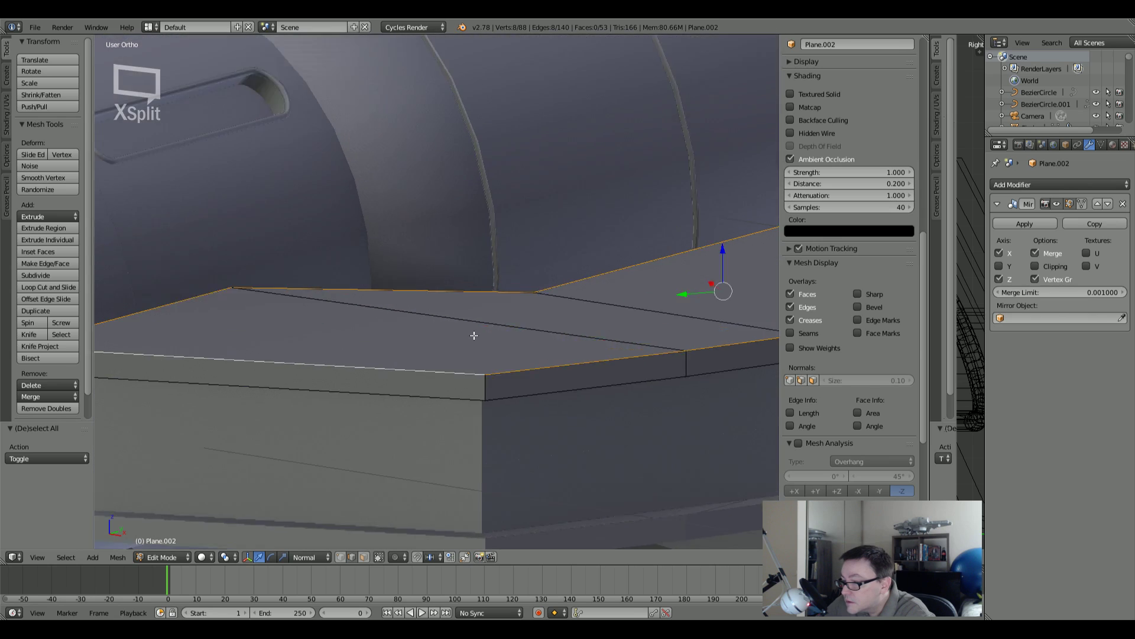
scroll(513, 436, down, 6)
middle_drag(509, 426, 624, 421)
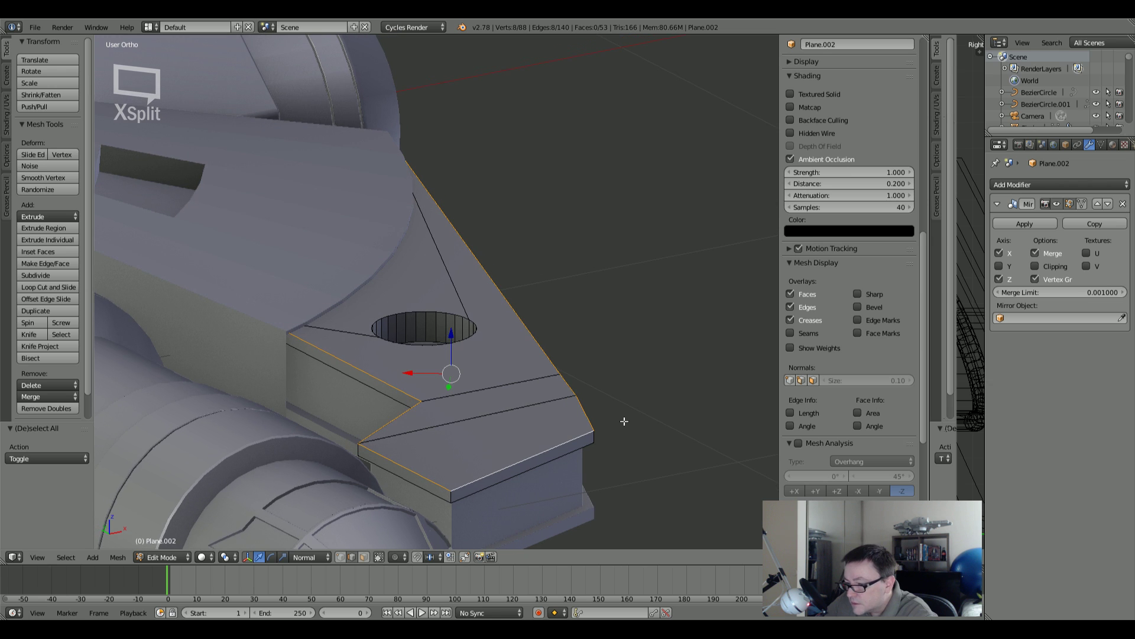
alt+shift+right_click(347, 368)
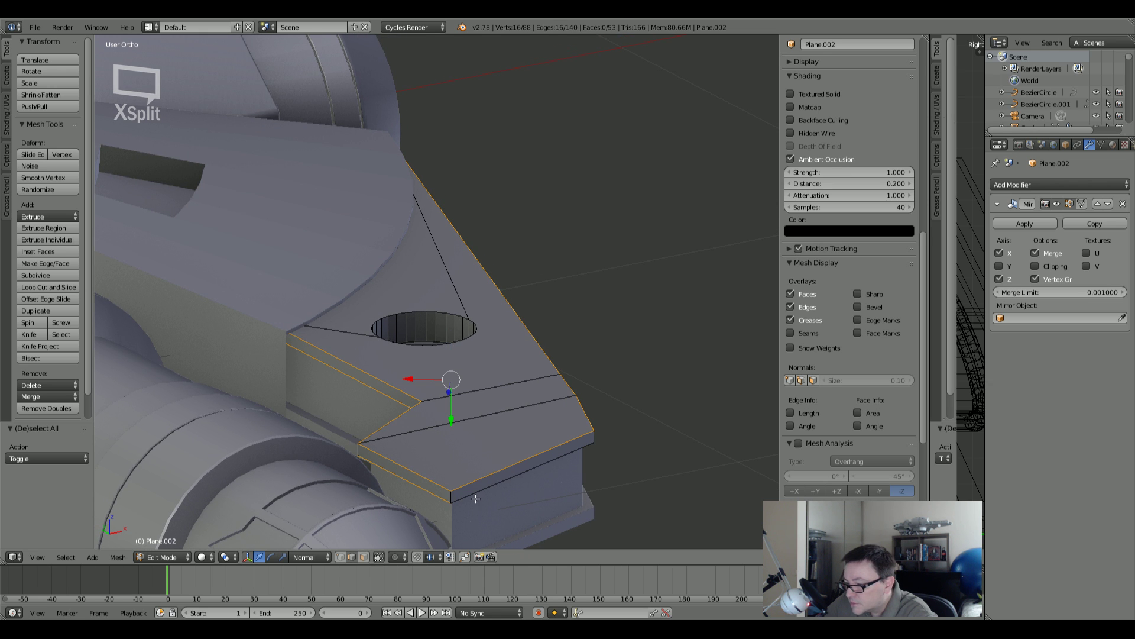
shift+right_click(448, 496)
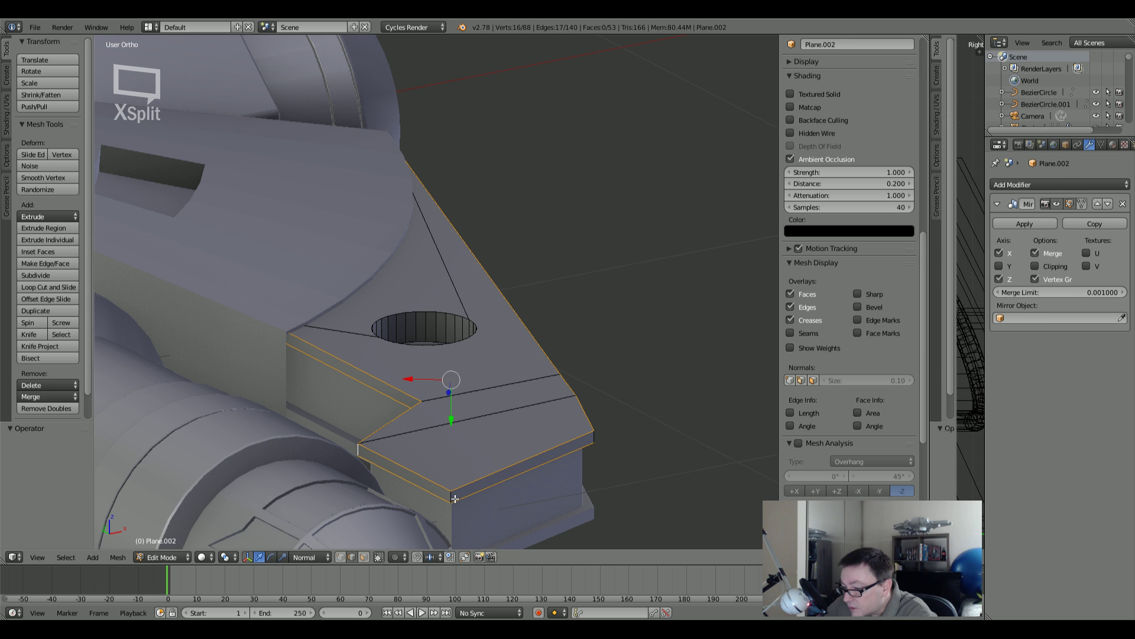
shift+right_click(452, 497)
middle_drag(604, 475, 498, 470)
shift+right_click(355, 443)
Step: Check the edge selection at the mandible plate's rear end and around the corners of its inner notch
scroll(449, 440, down, 5)
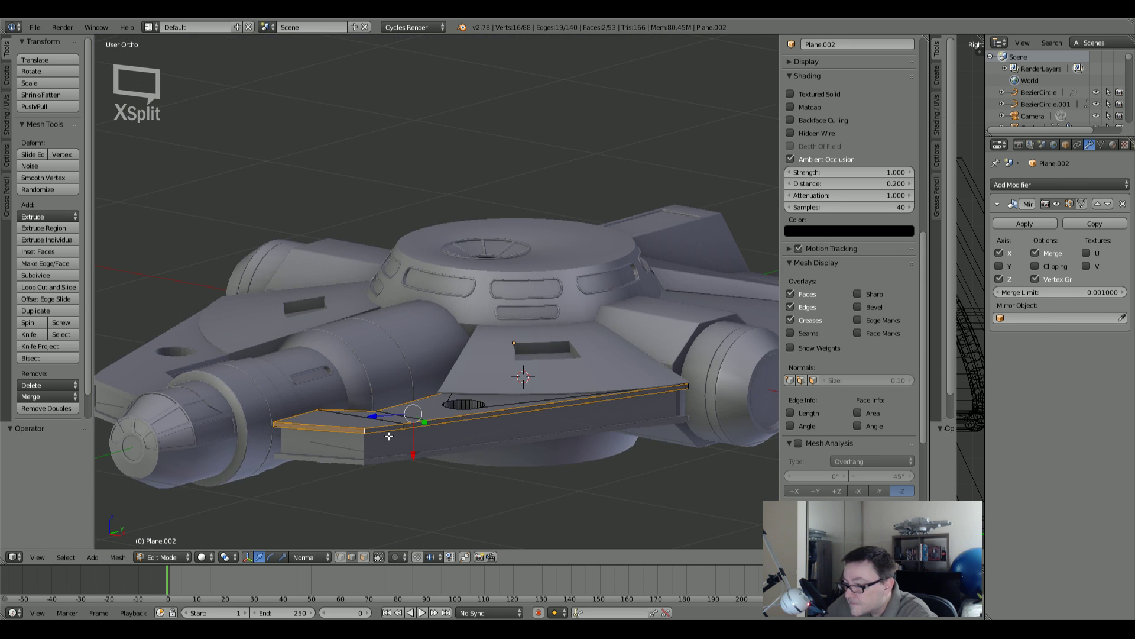
middle_drag(548, 430, 541, 431)
scroll(538, 431, up, 8)
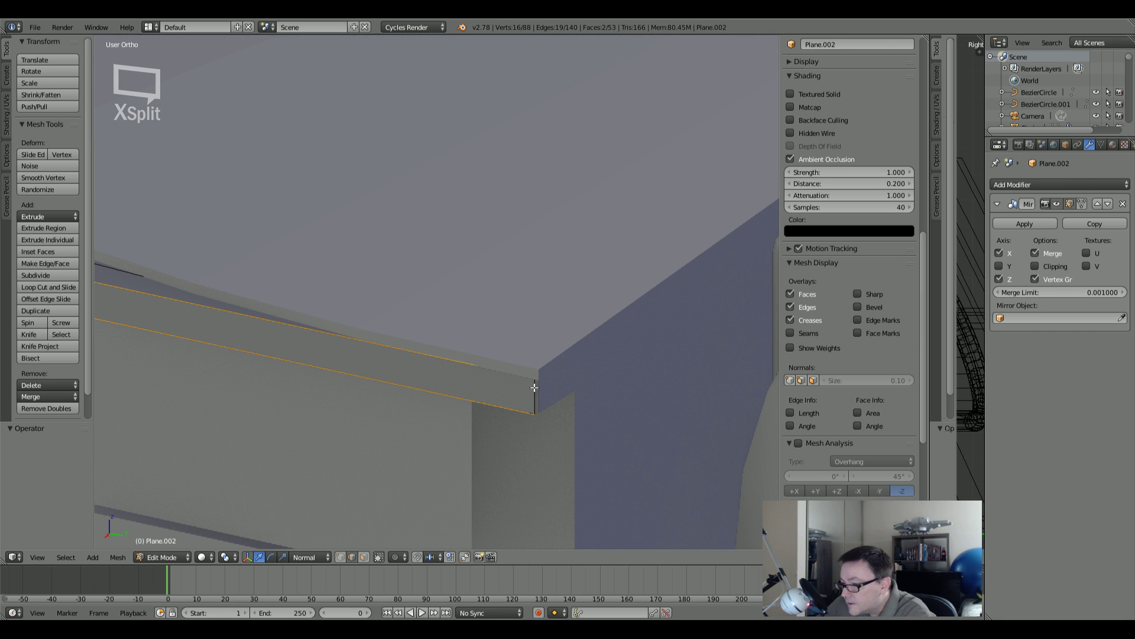
scroll(534, 396, down, 6)
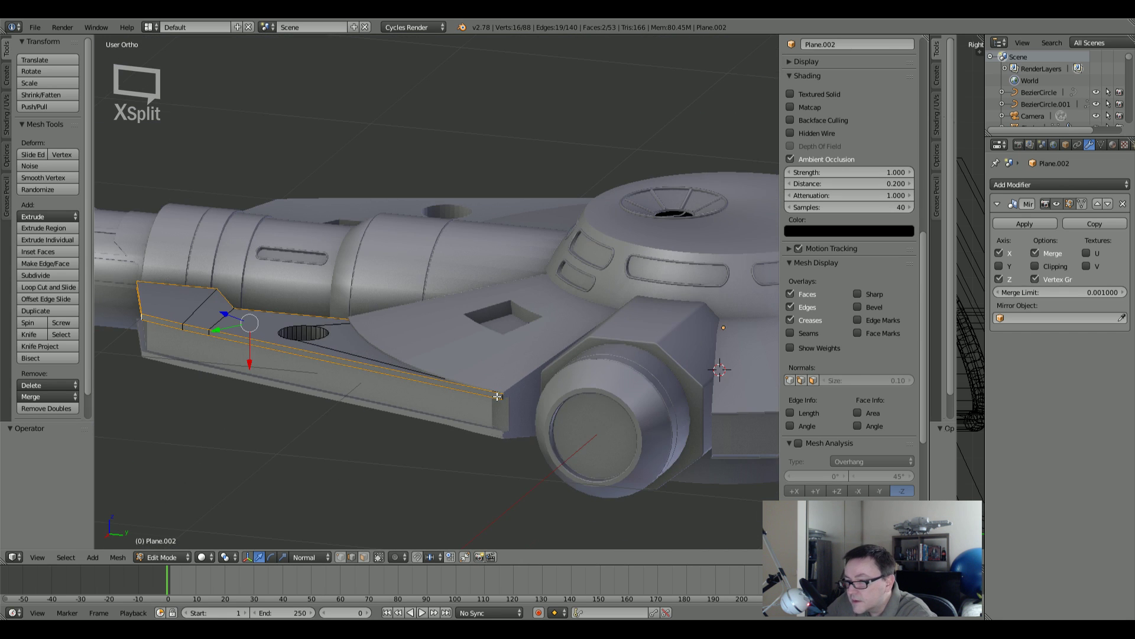
middle_drag(498, 395, 406, 408)
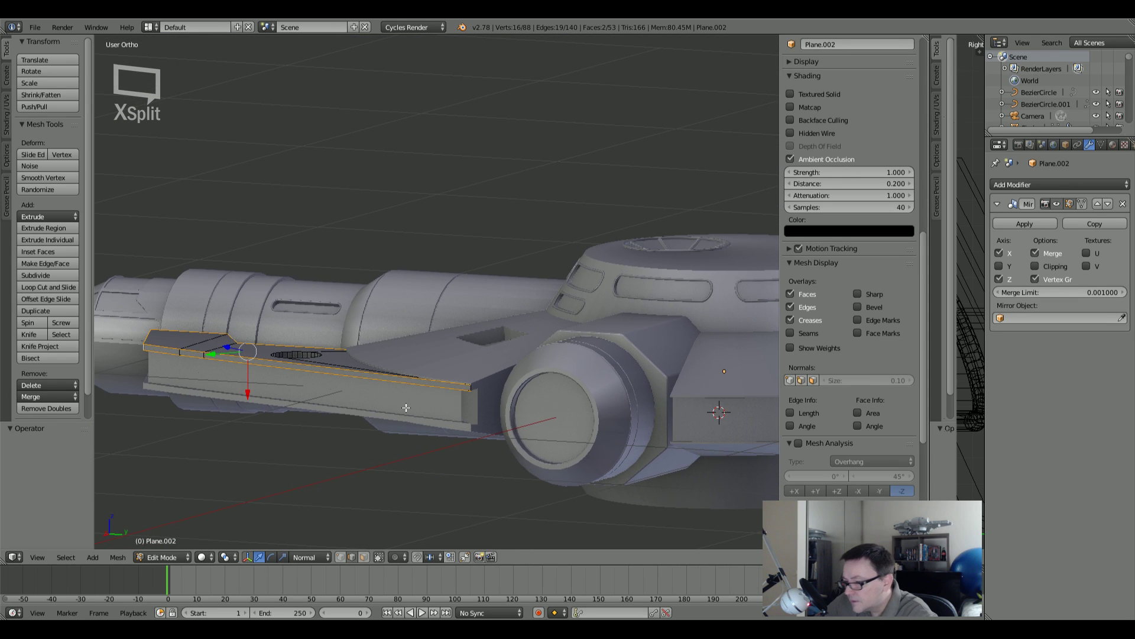
middle_drag(529, 405, 421, 415)
scroll(351, 394, up, 7)
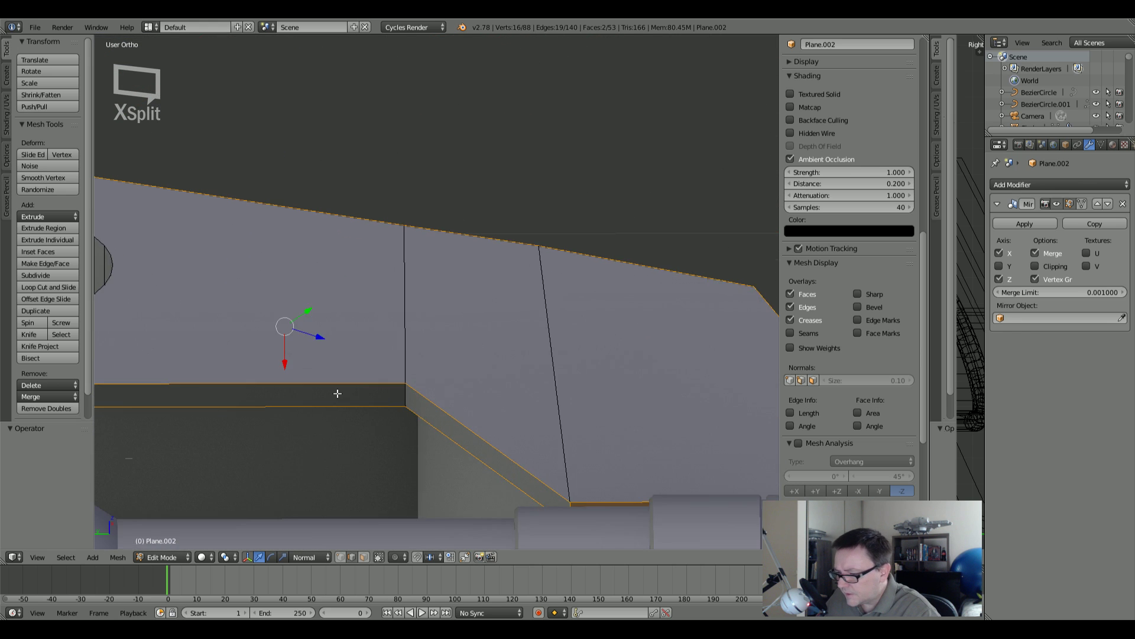
shift+right_click(520, 461)
middle_drag(520, 462, 445, 413)
shift+right_click(486, 414)
key(ctrl+b)
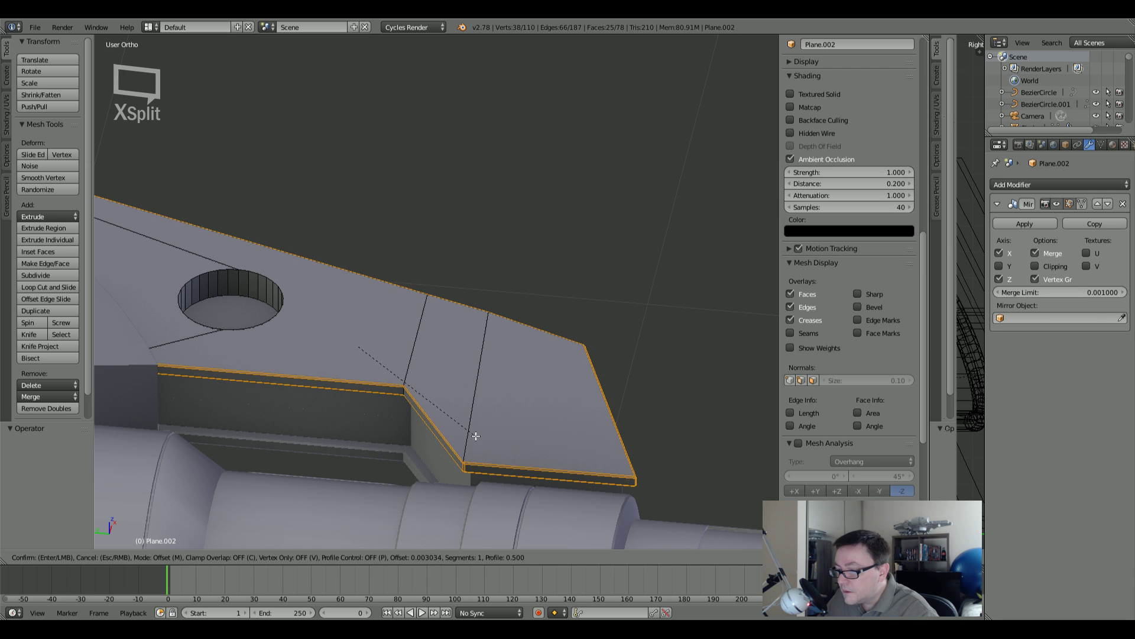
key(Escape)
middle_drag(477, 436, 495, 388)
scroll(335, 391, up, 4)
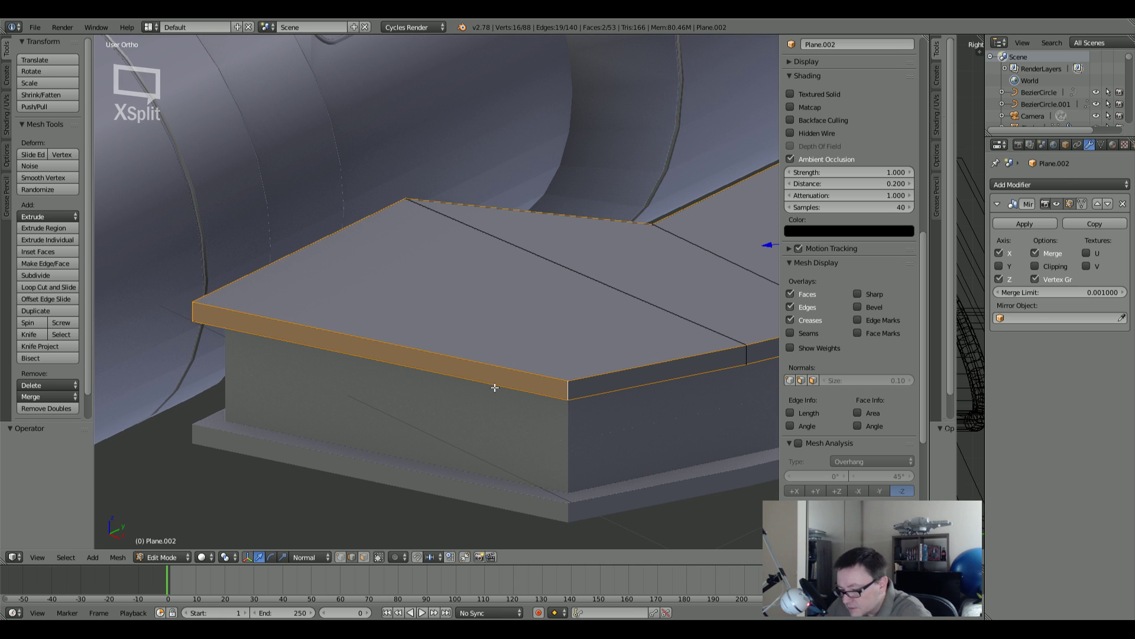
key(ctrl+b)
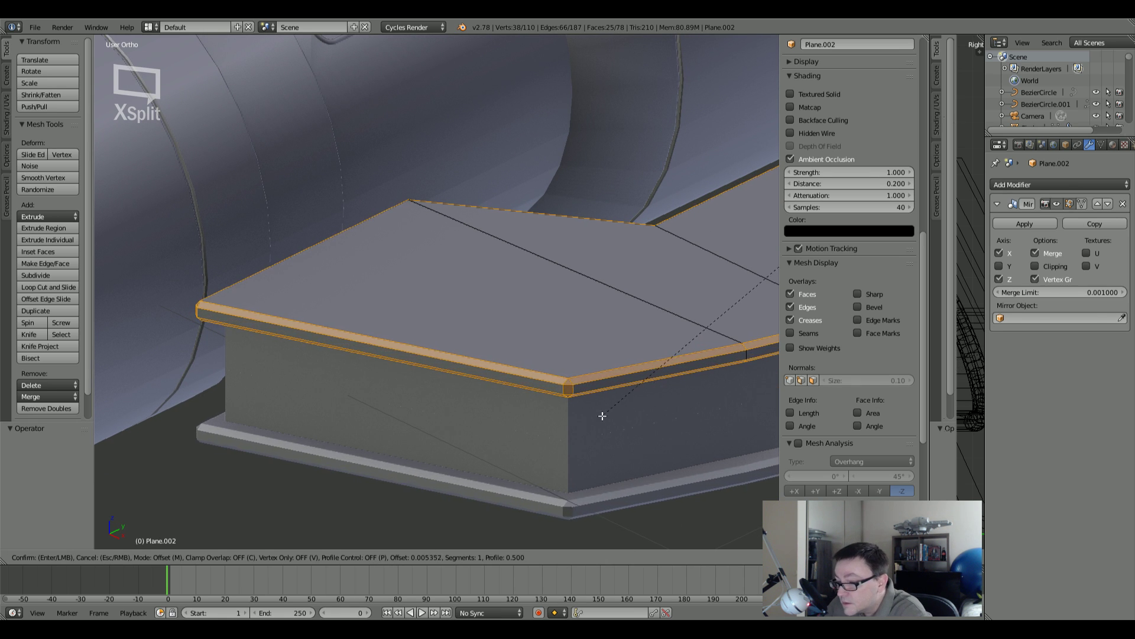
scroll(603, 420, up, 1)
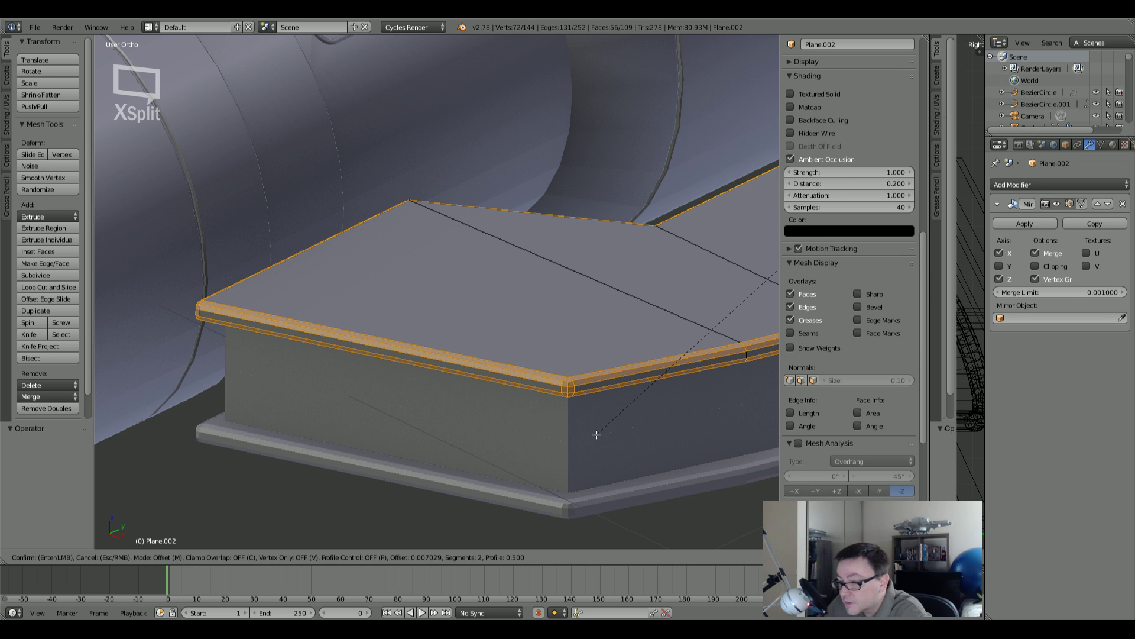
key(Escape)
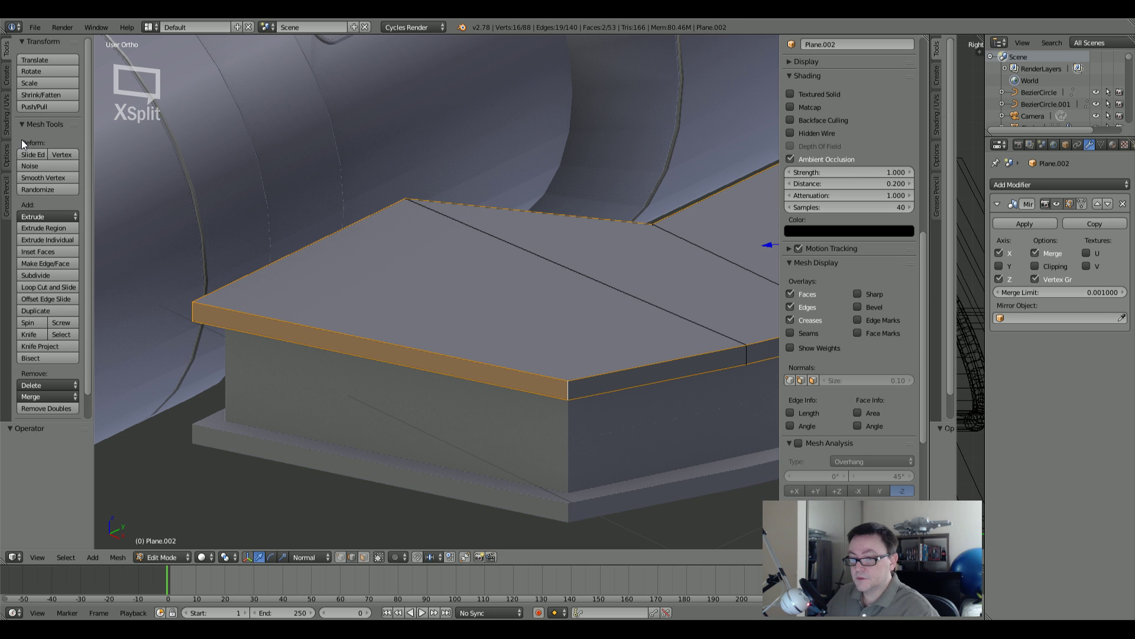
Step: Shade the mandible plate smooth and add an Edge Split modifier to it
scroll(33, 218, down, 2)
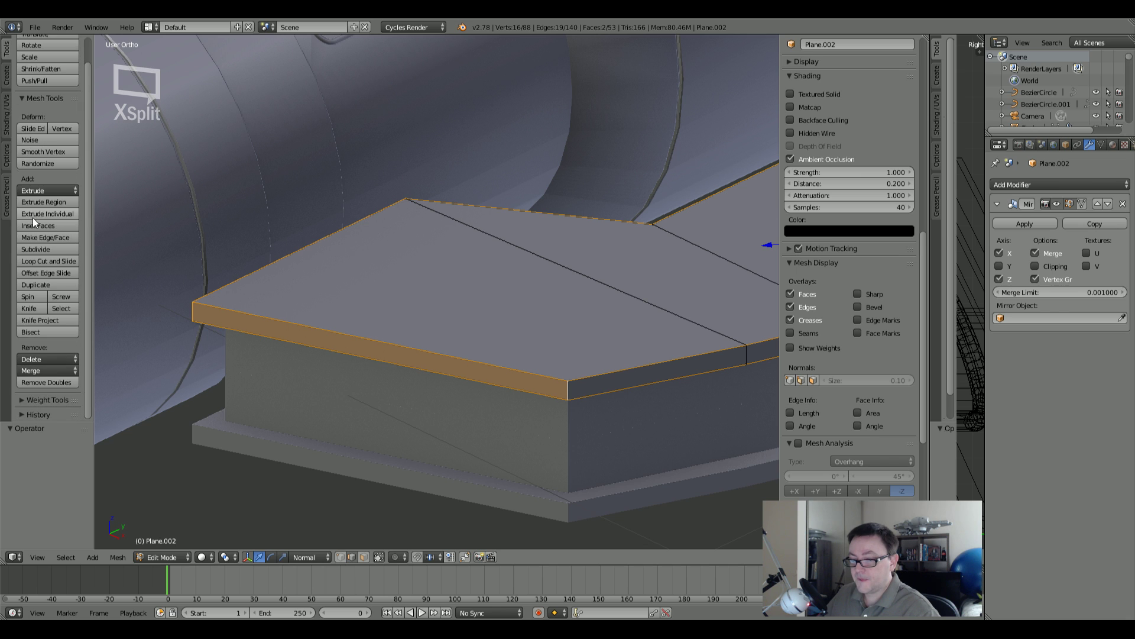
scroll(48, 260, up, 2)
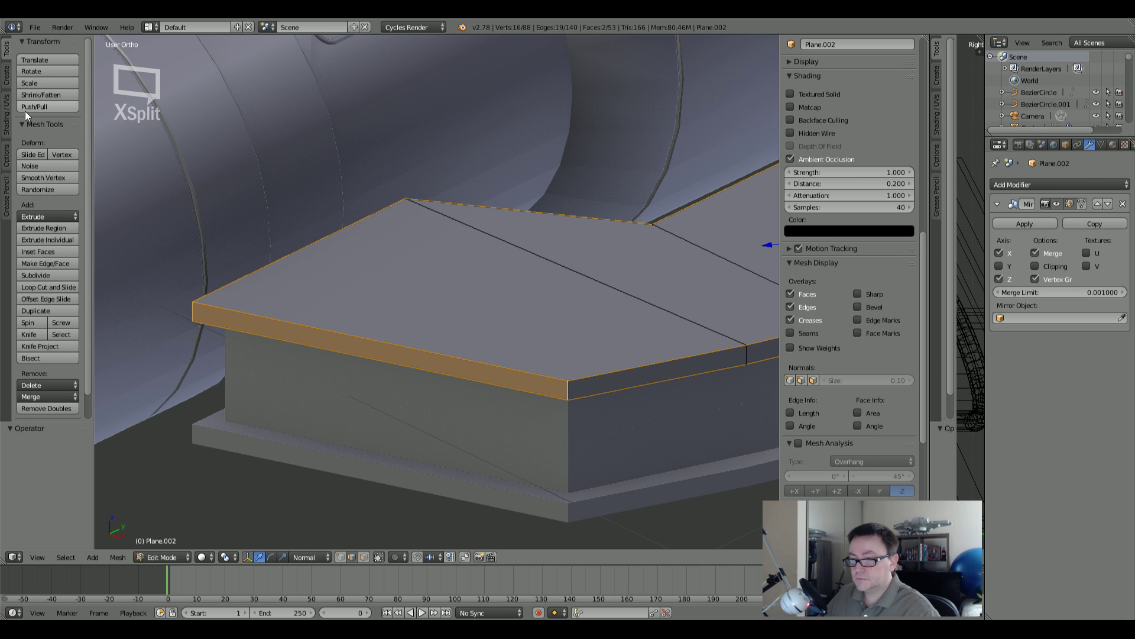
key(Tab)
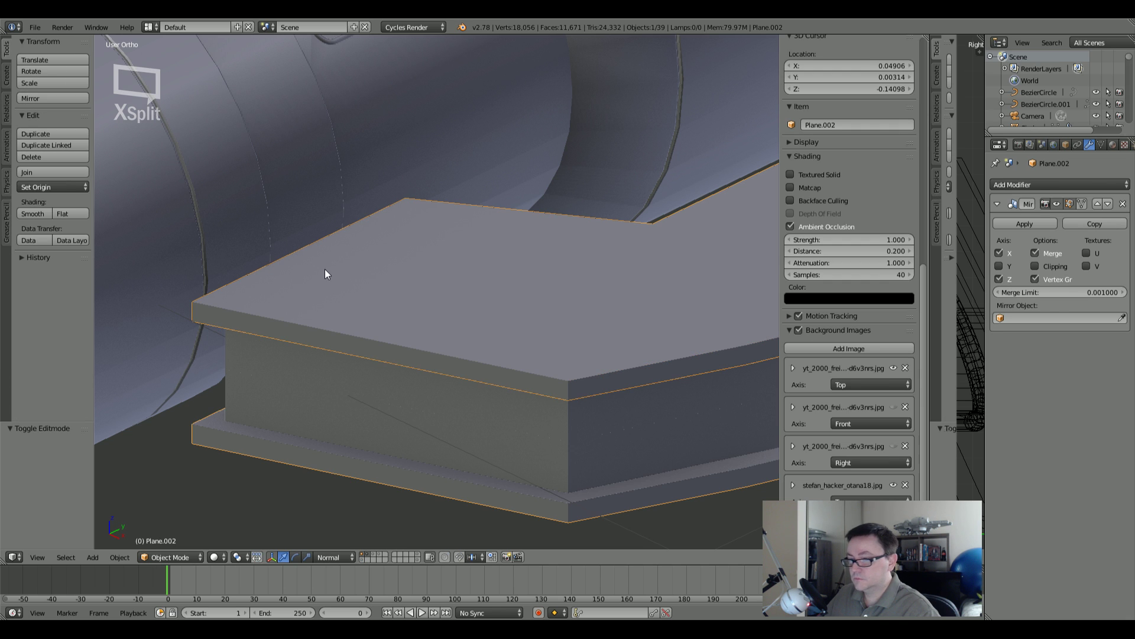
click(28, 214)
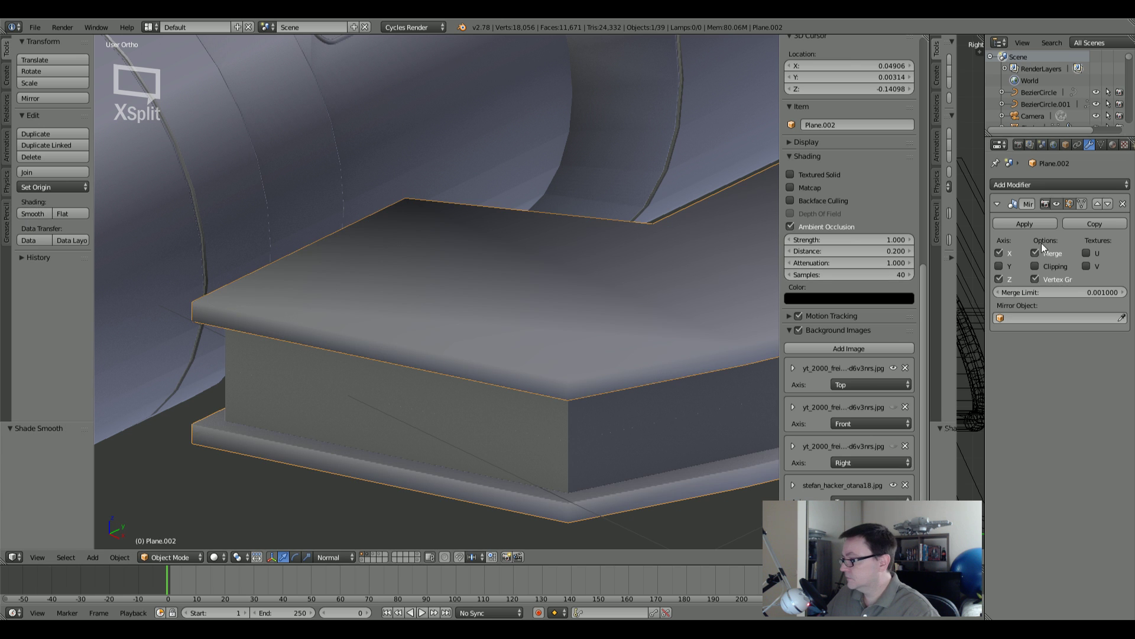
click(1027, 185)
click(893, 277)
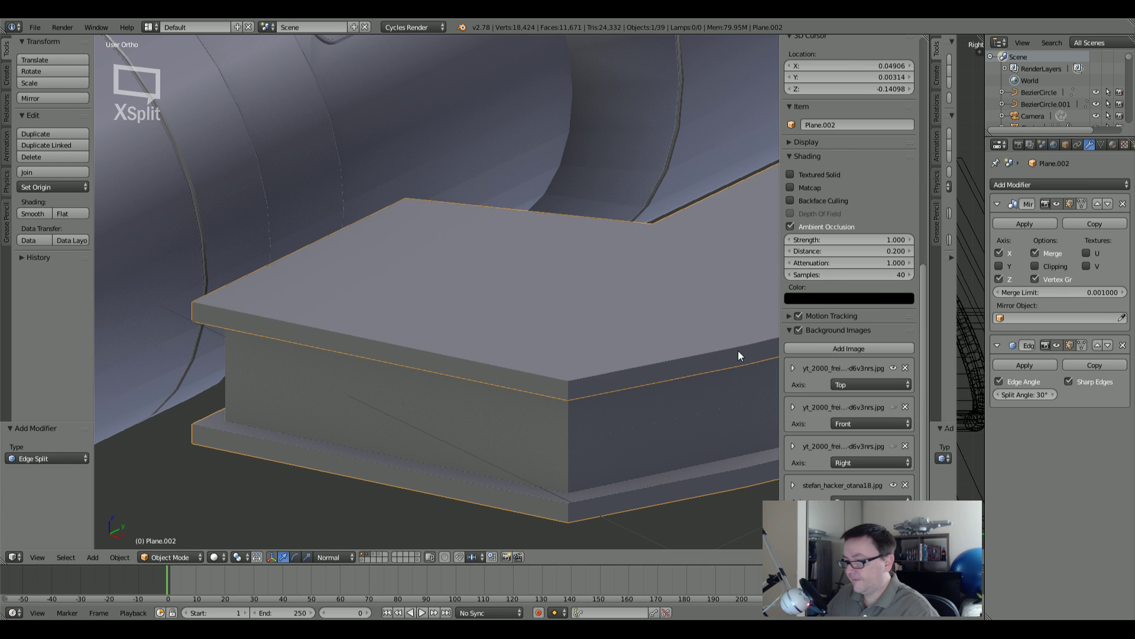
Step: Bevel the selected outline and corner edges of the mandible plate by about 0.003 with one segment, and leave the object deselected
key(Tab)
key(ctrl+b)
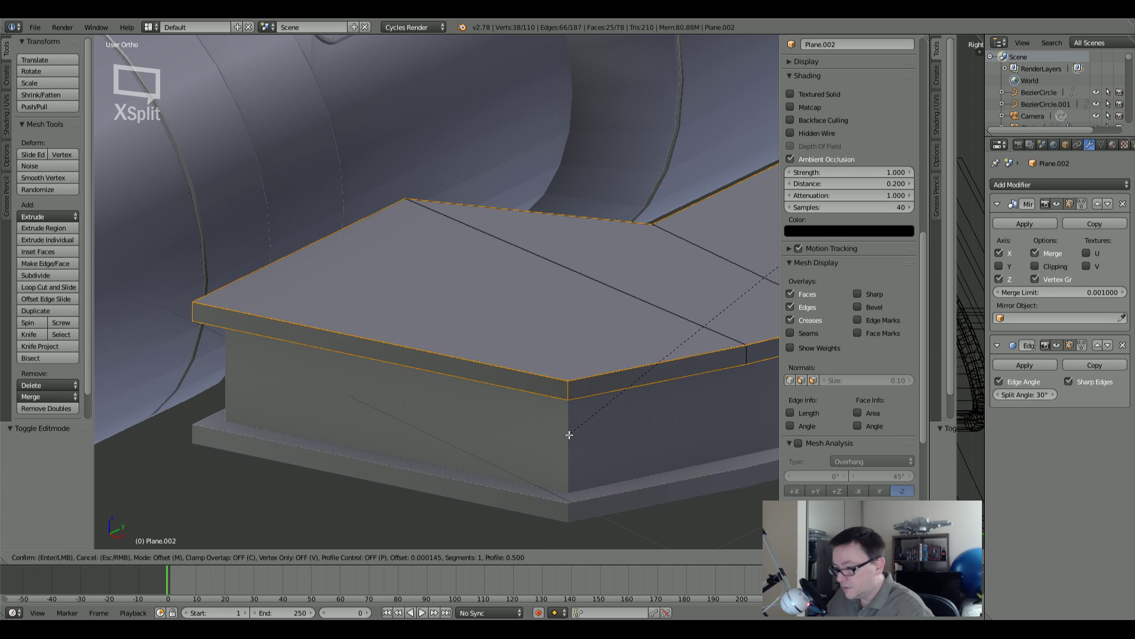
scroll(568, 440, up, 1)
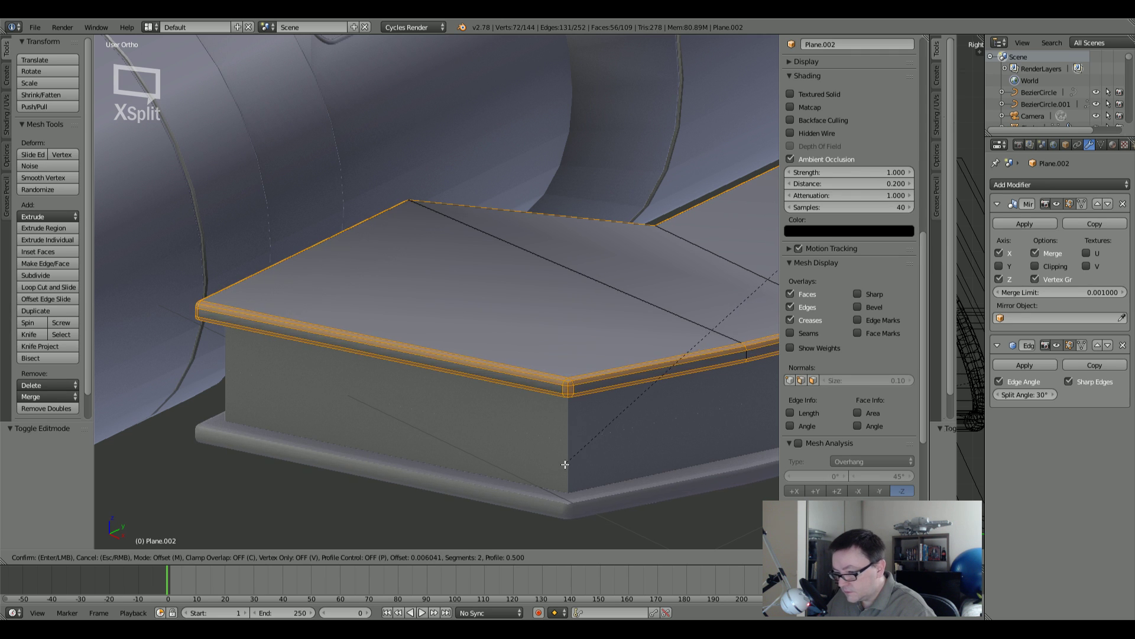
scroll(569, 458, down, 1)
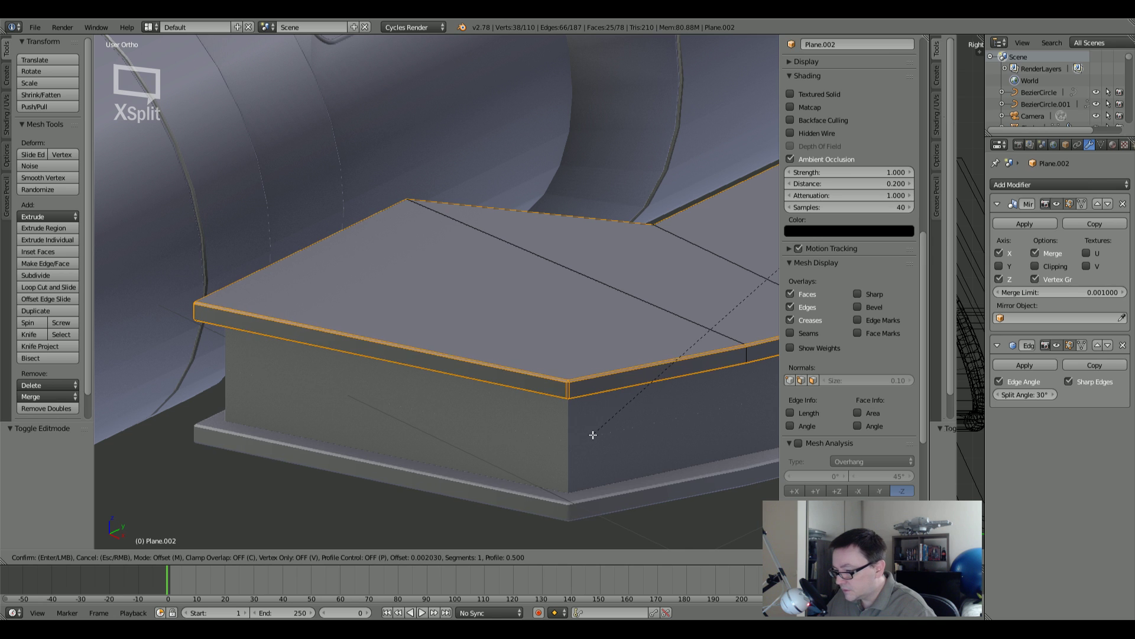
scroll(582, 439, up, 1)
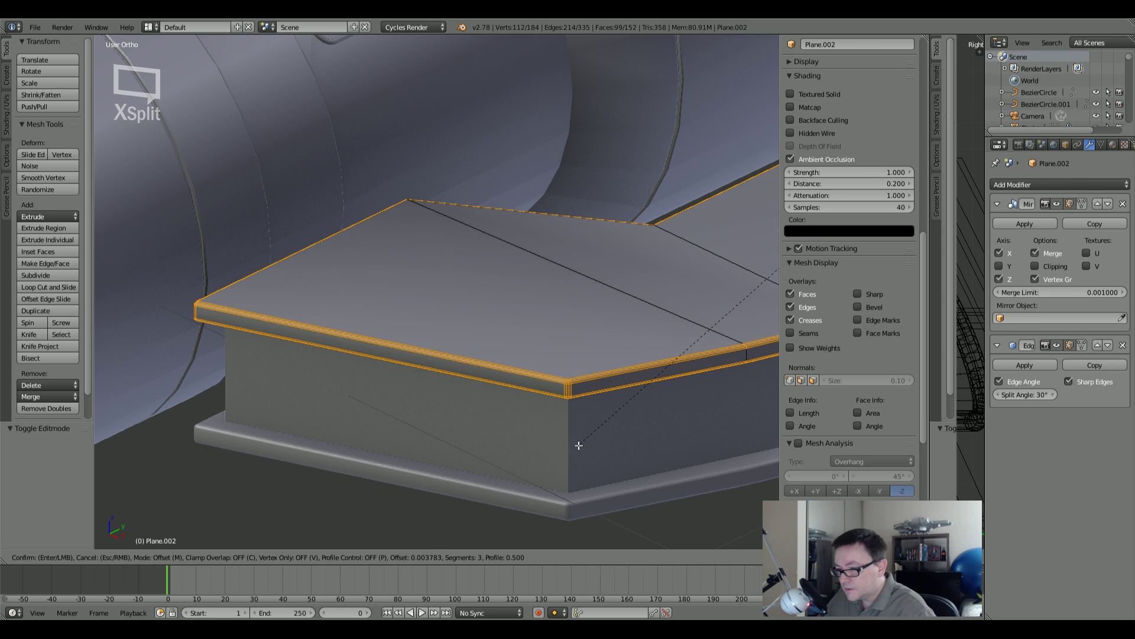
scroll(576, 448, down, 1)
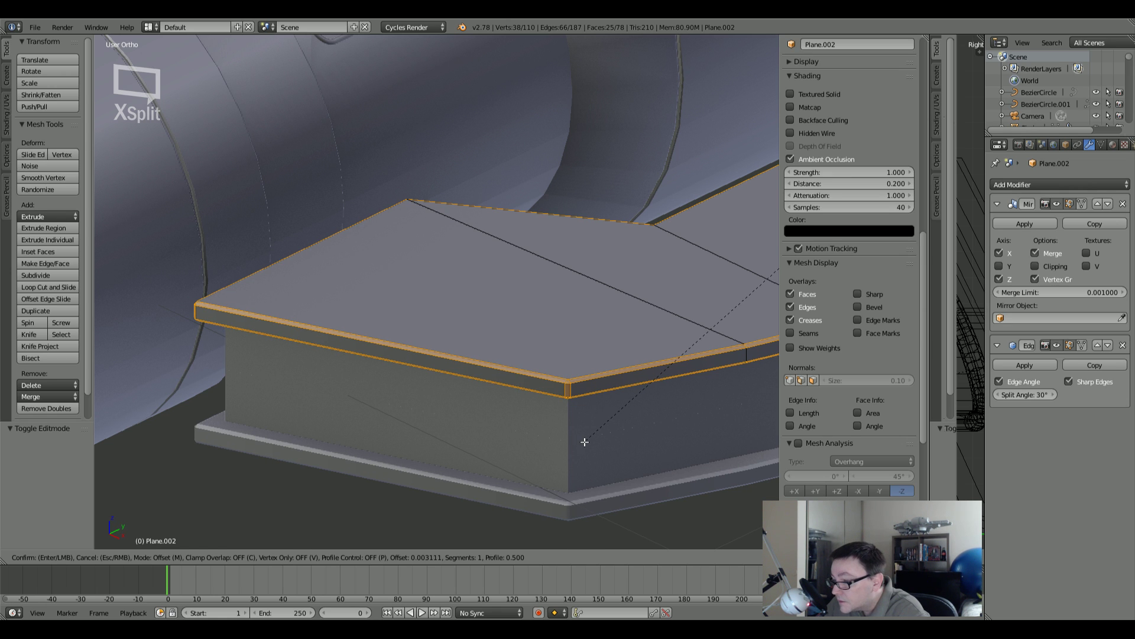
click(583, 443)
scroll(583, 443, down, 5)
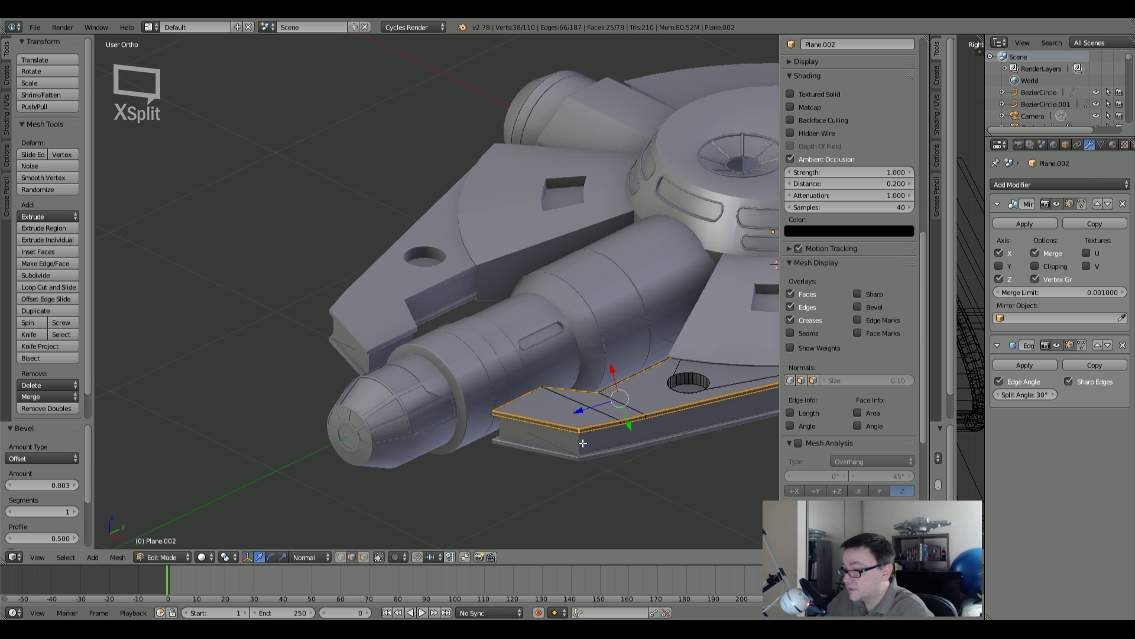
key(Tab)
shift+middle_drag(583, 443, 453, 434)
key(a)
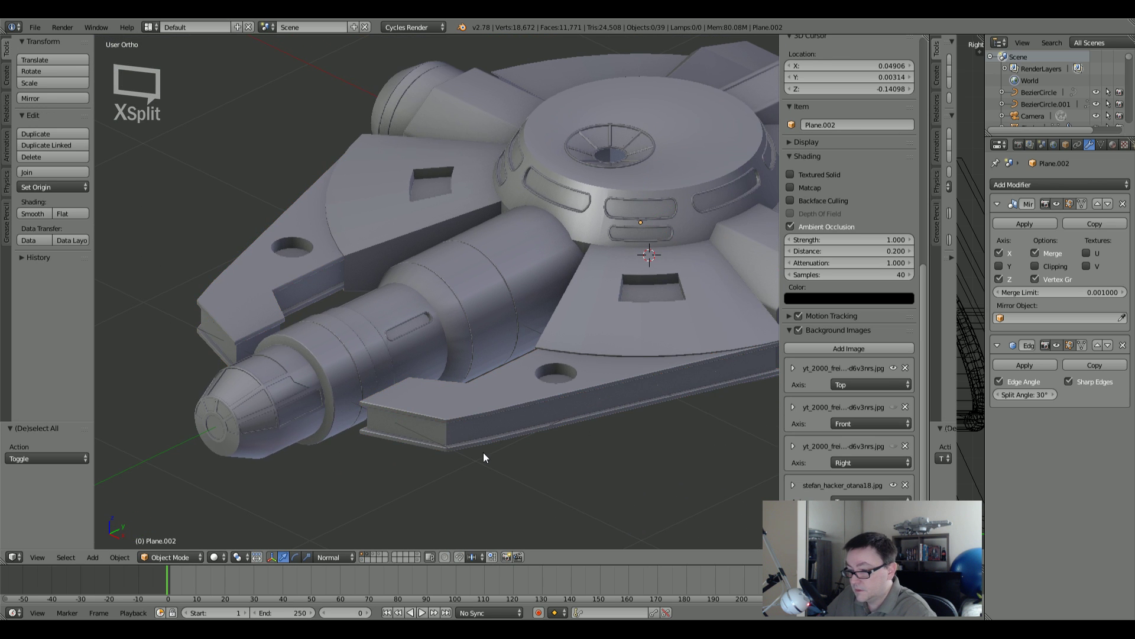
Step: Examine the bevelled edges at the mandible's front tip up close from the front and the outer side
scroll(517, 450, down, 2)
middle_drag(517, 449, 480, 445)
scroll(356, 423, up, 8)
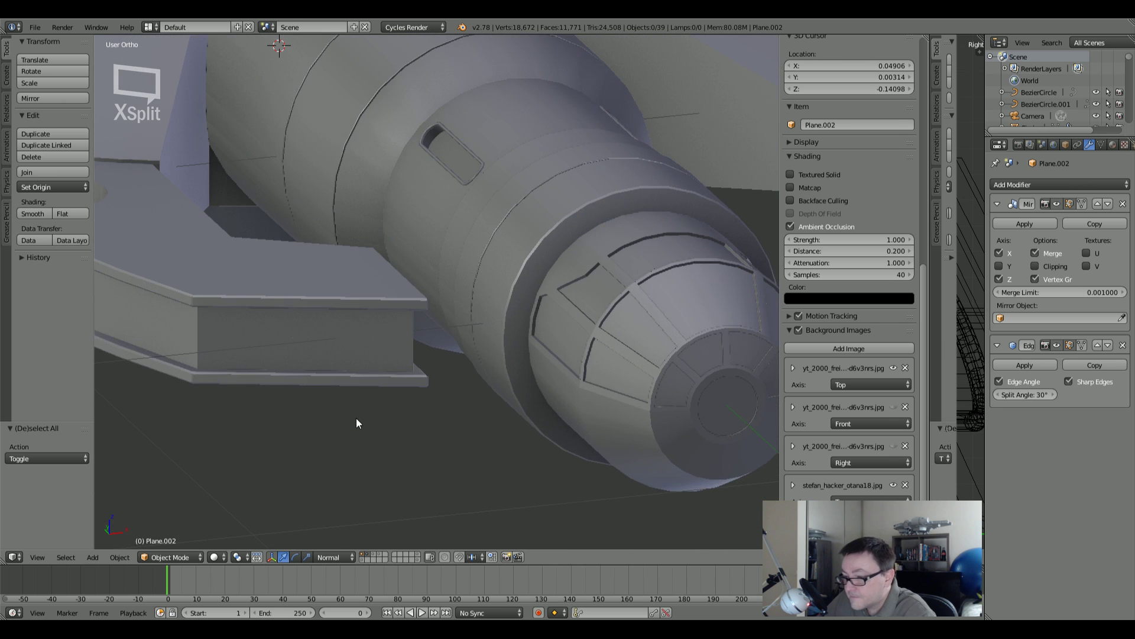
scroll(403, 286, down, 4)
scroll(401, 290, up, 3)
shift+middle_drag(399, 294, 367, 319)
scroll(537, 317, up, 4)
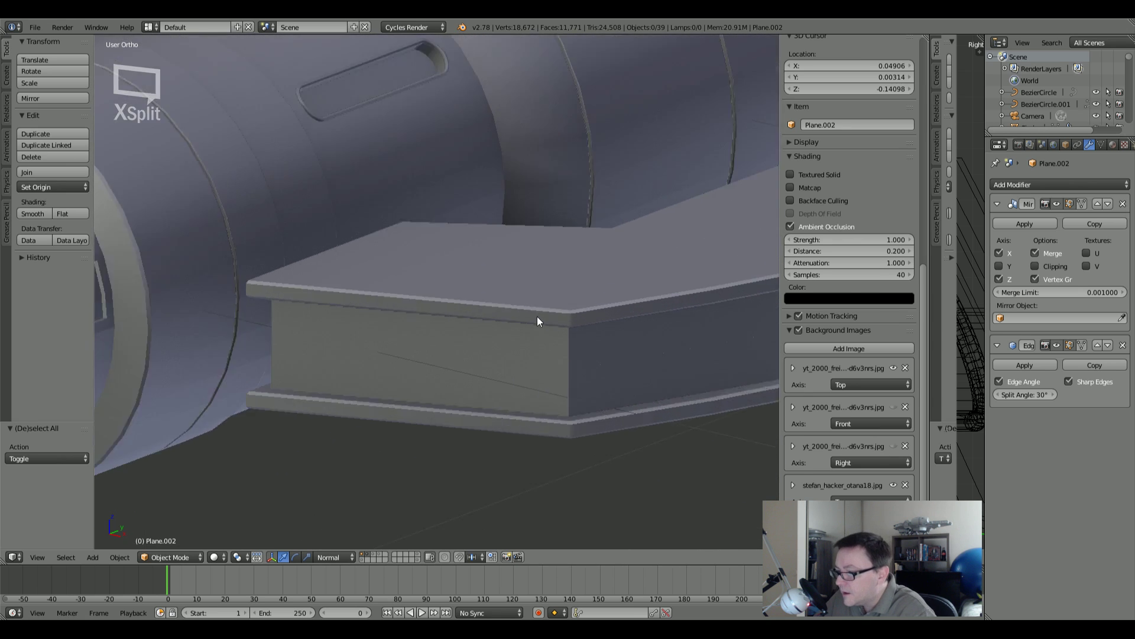
Step: Try dissolving the selected geometry of the mandible plate, and undo both the dissolve and the outline bevel
key(Tab)
key(ctrl+x)
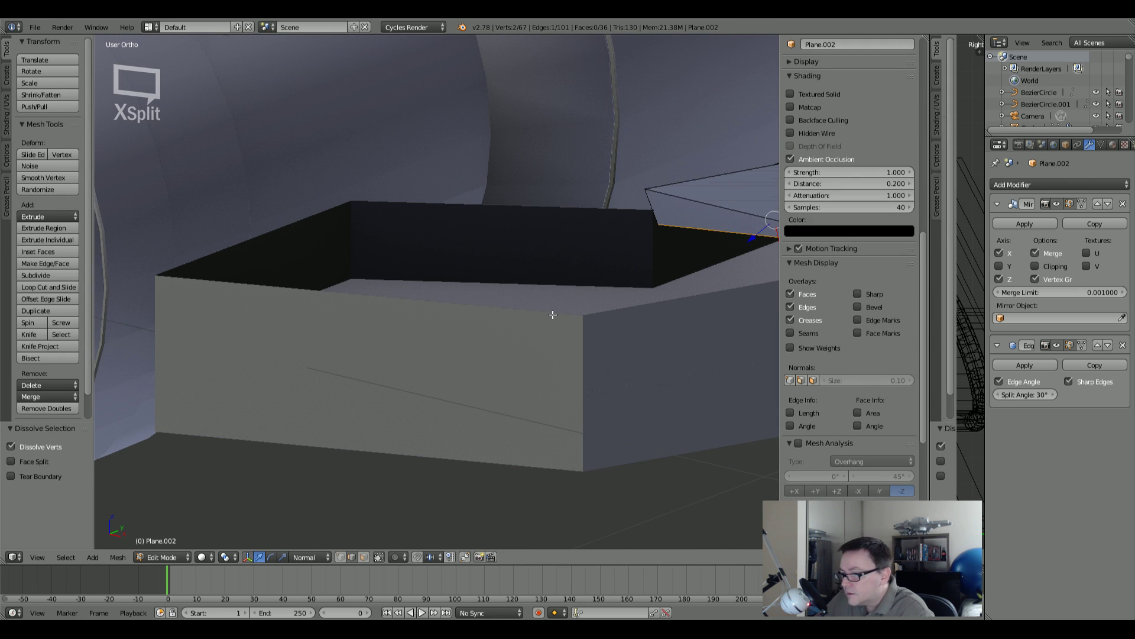
key(ctrl+z)
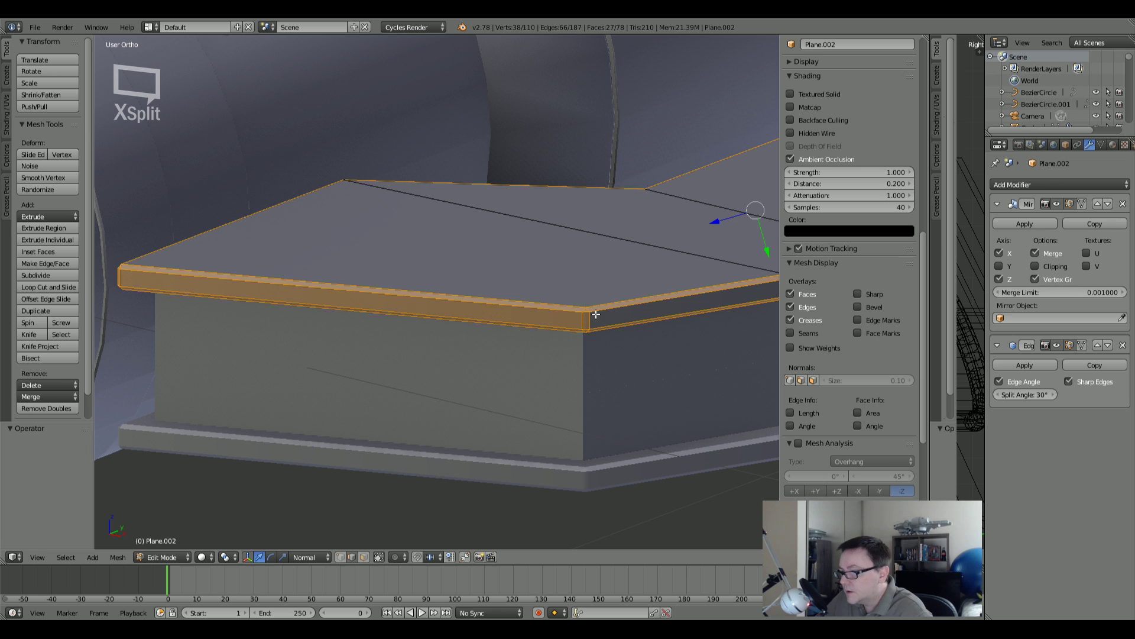
key(ctrl+z)
key(ctrl+z)
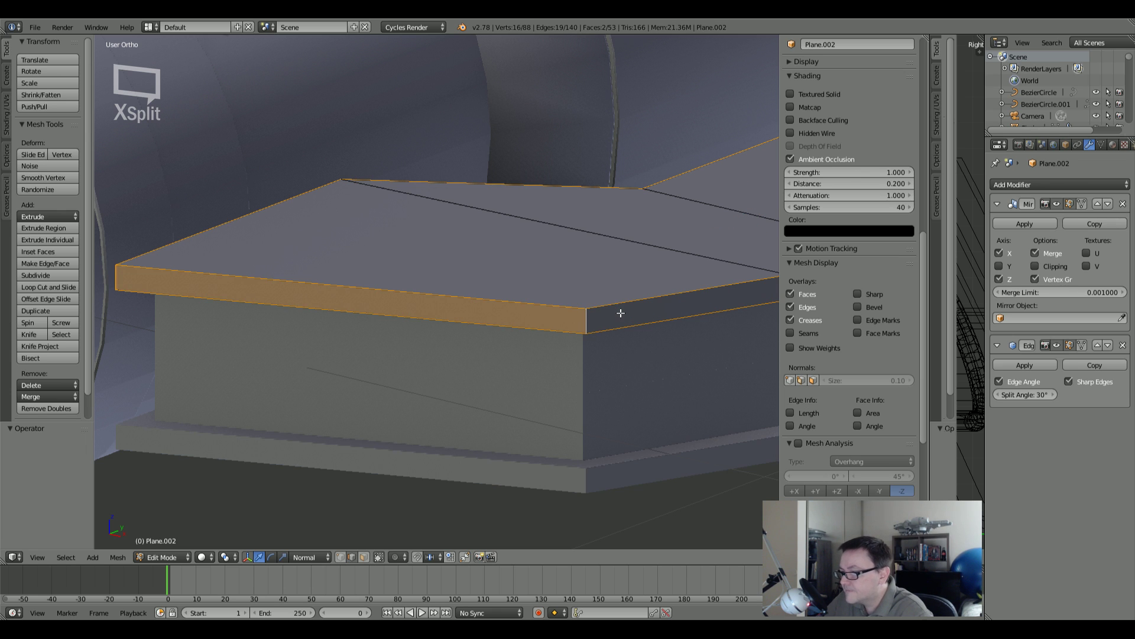
Step: Bevel the selected outline and corner edges of the mandible plate by about 0.004 with two segments
key(ctrl+b)
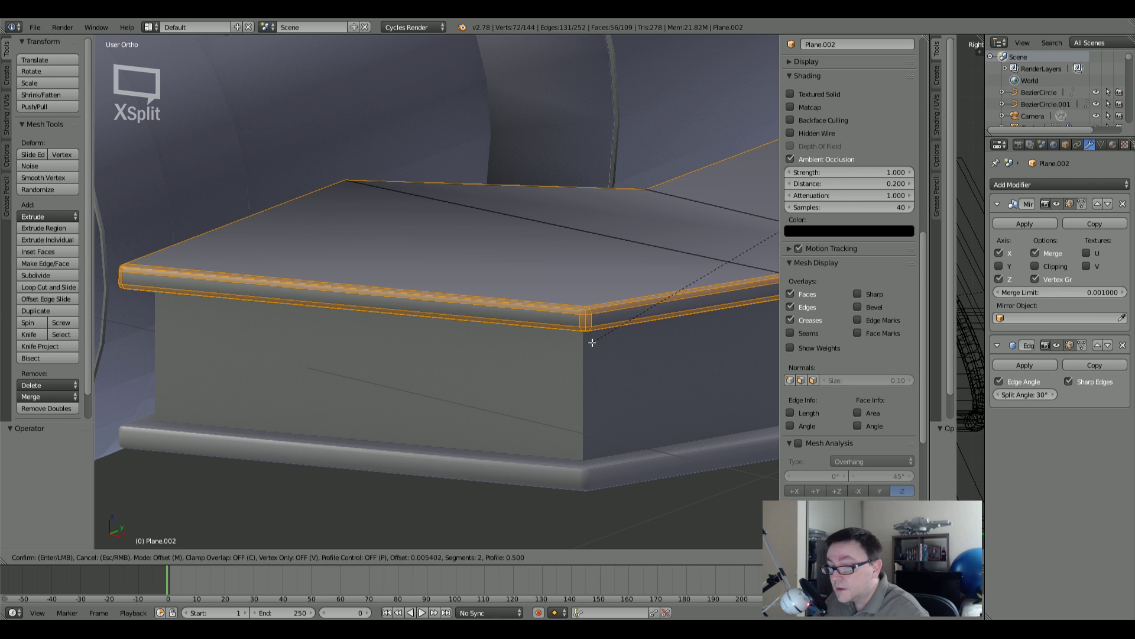
scroll(593, 343, down, 1)
scroll(593, 343, up, 1)
scroll(593, 343, down, 1)
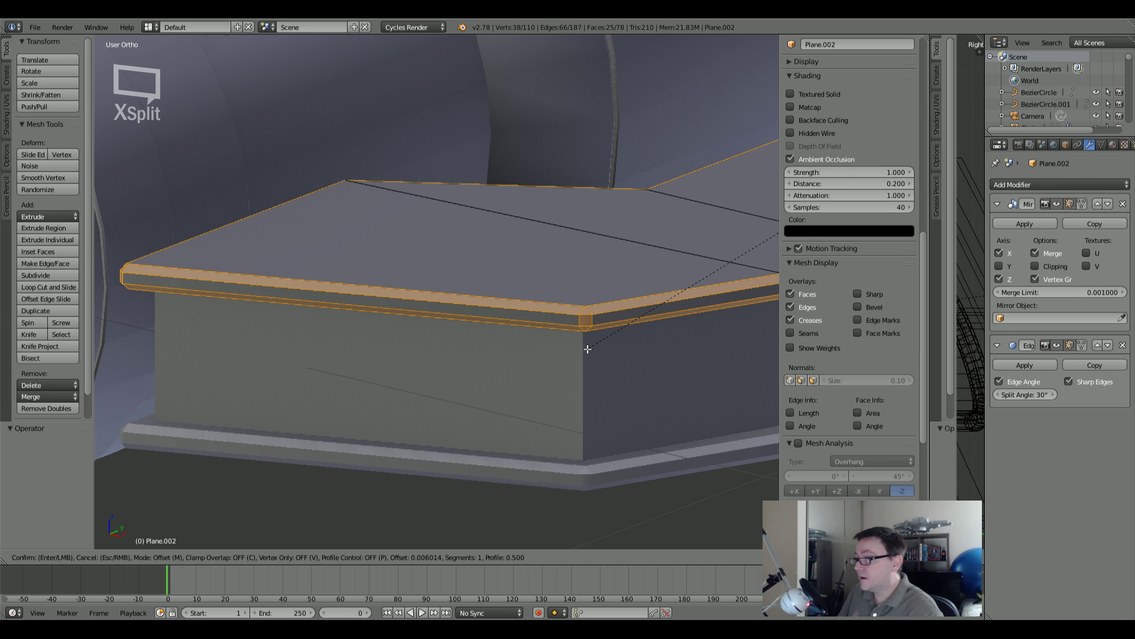
scroll(587, 349, up, 1)
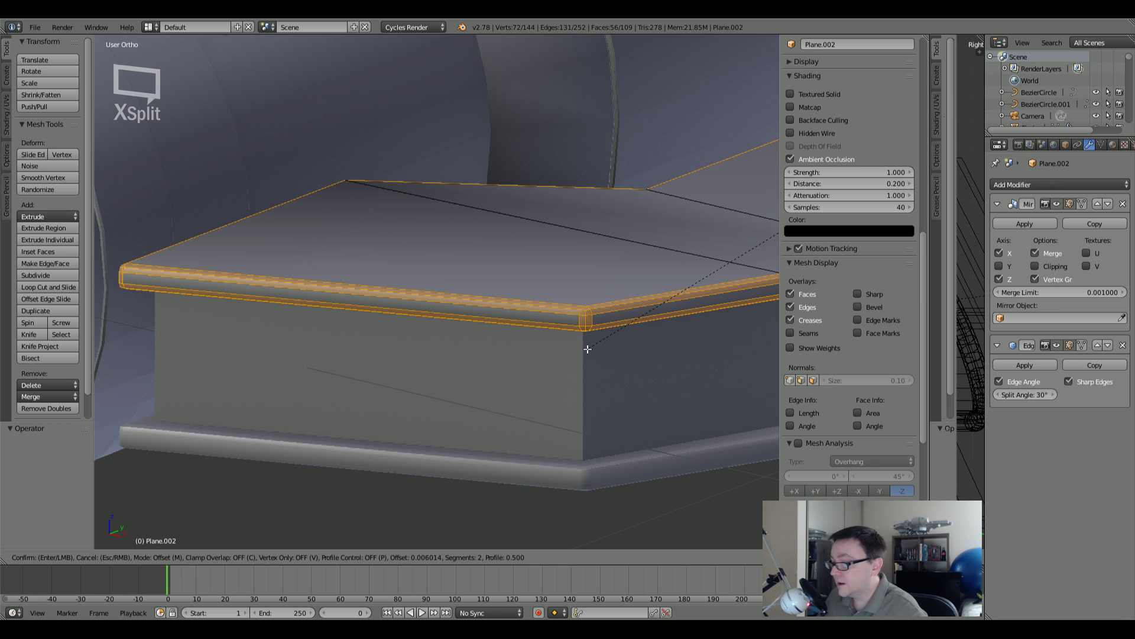
scroll(588, 349, down, 1)
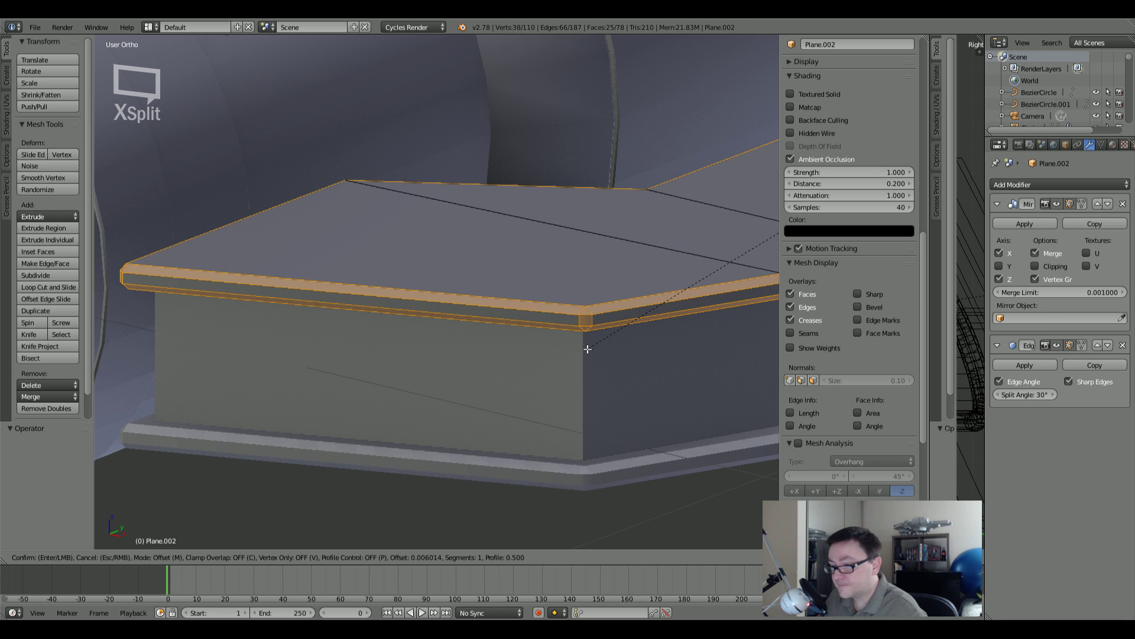
scroll(592, 343, up, 1)
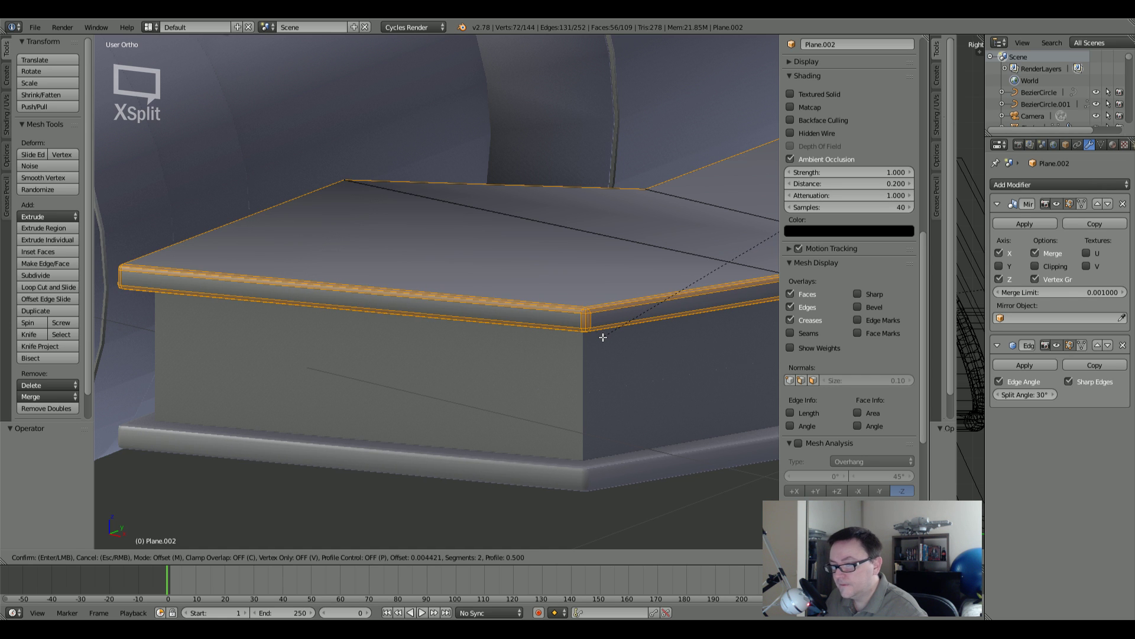
click(603, 337)
Step: Examine the rounded plate edges at the front tips of both mandibles up close, in and out of Edit Mode
scroll(602, 337, down, 7)
scroll(255, 274, up, 6)
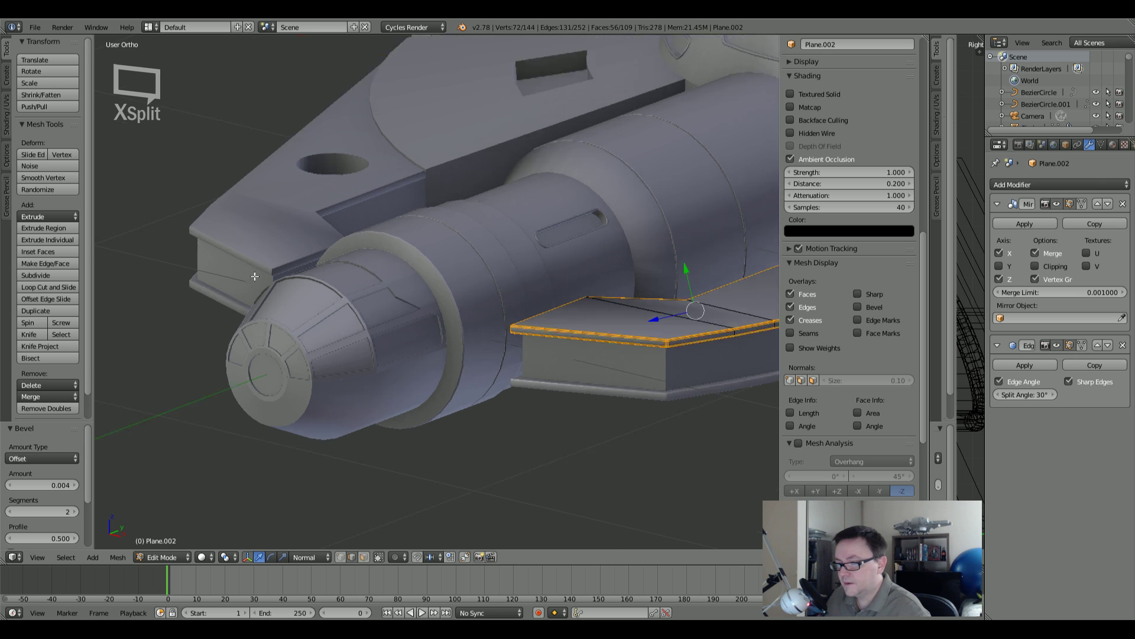
scroll(274, 226, down, 2)
shift+middle_drag(274, 215, 373, 272)
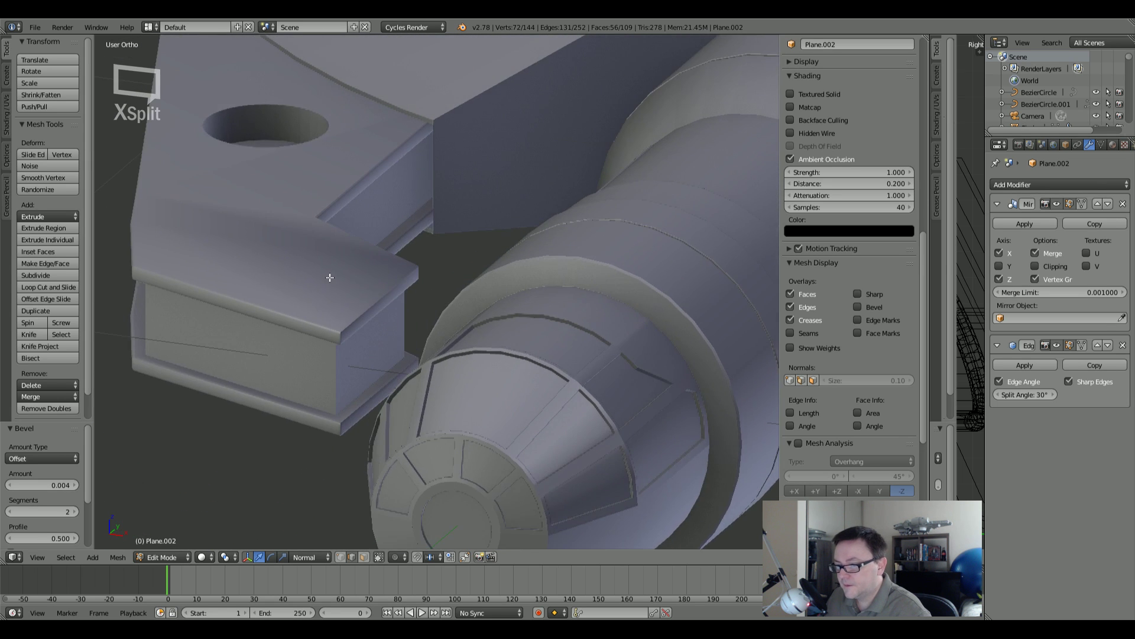
scroll(284, 289, up, 4)
scroll(282, 291, down, 3)
scroll(278, 343, up, 3)
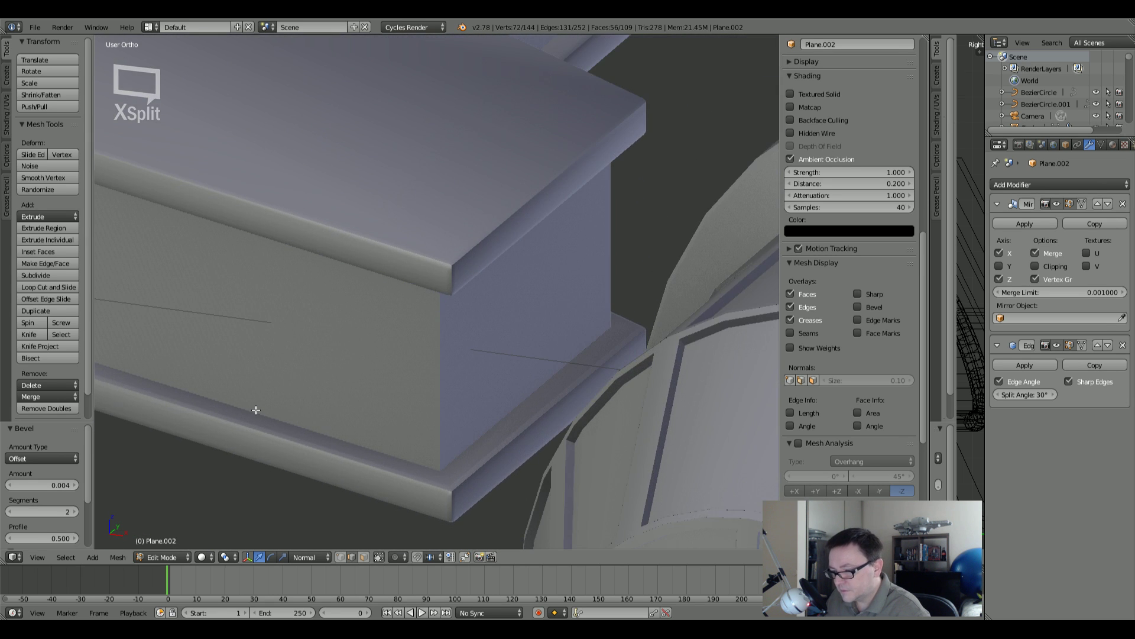
scroll(284, 410, down, 3)
key(Tab)
middle_drag(681, 466, 431, 327)
key(Tab)
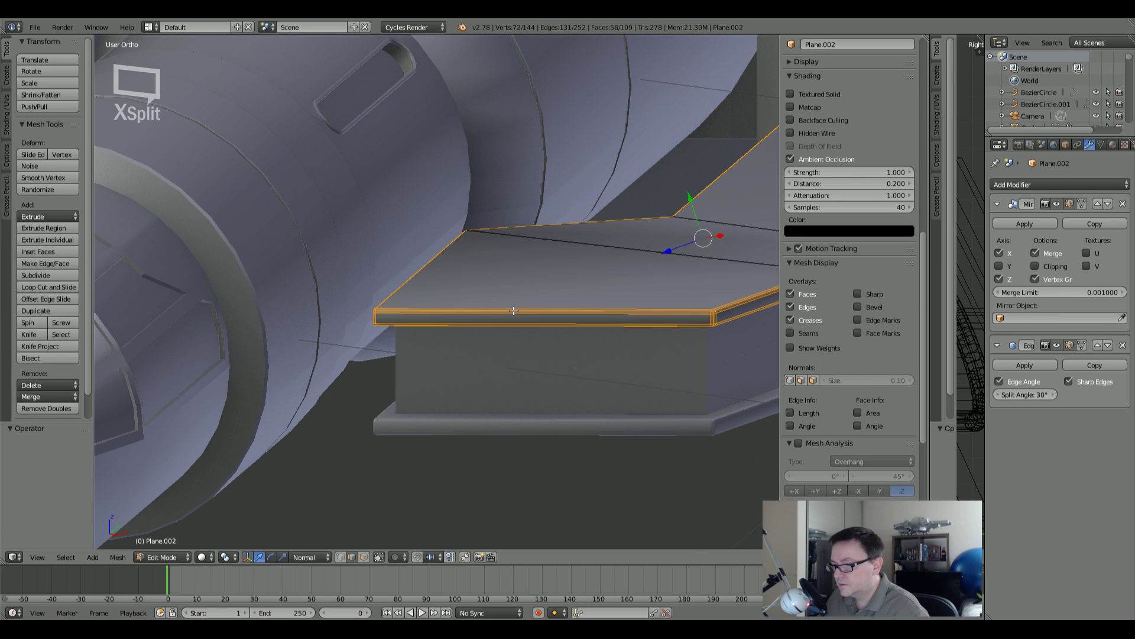
Step: Undo the two-segment bevel on the mandible plate's outline, keeping the original edges selected
key(ctrl+z)
key(ctrl+z)
key(ctrl+z)
middle_drag(701, 320, 690, 329)
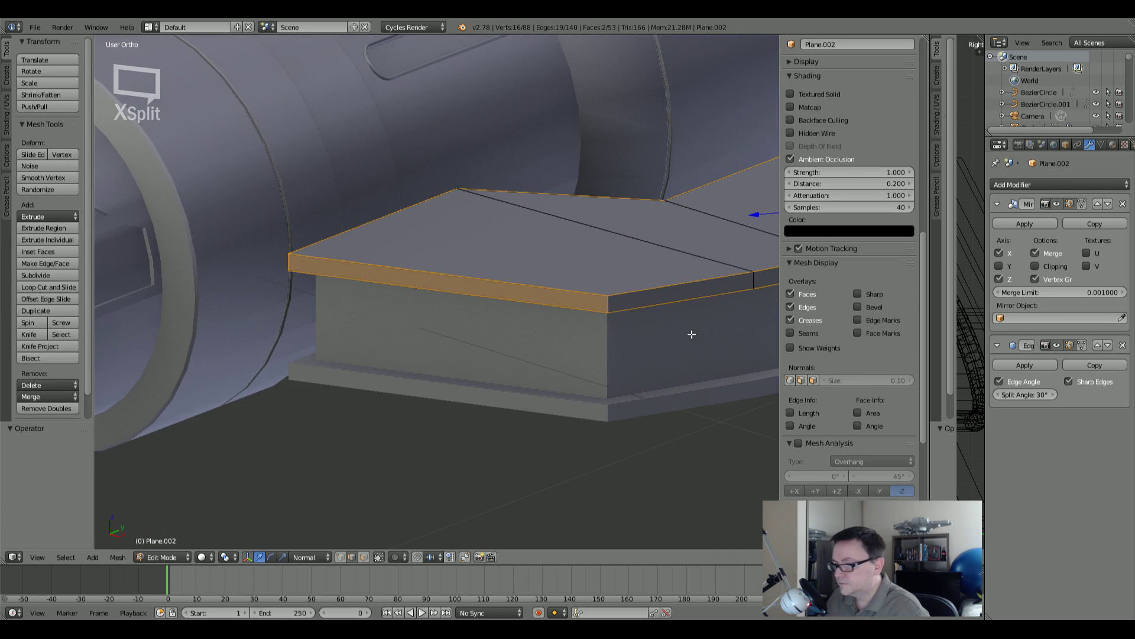
Step: Bevel the mandible plate's selected outline edges by about 0.004 with one segment and check the front edge in Object Mode
scroll(540, 286, up, 2)
scroll(541, 287, down, 2)
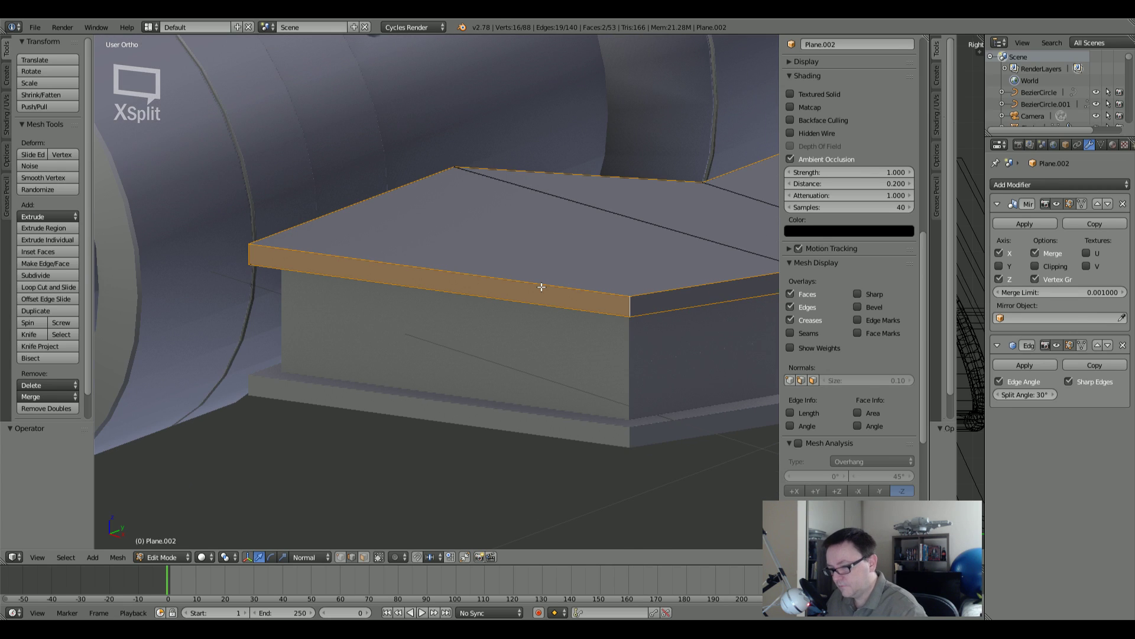
key(ctrl+b)
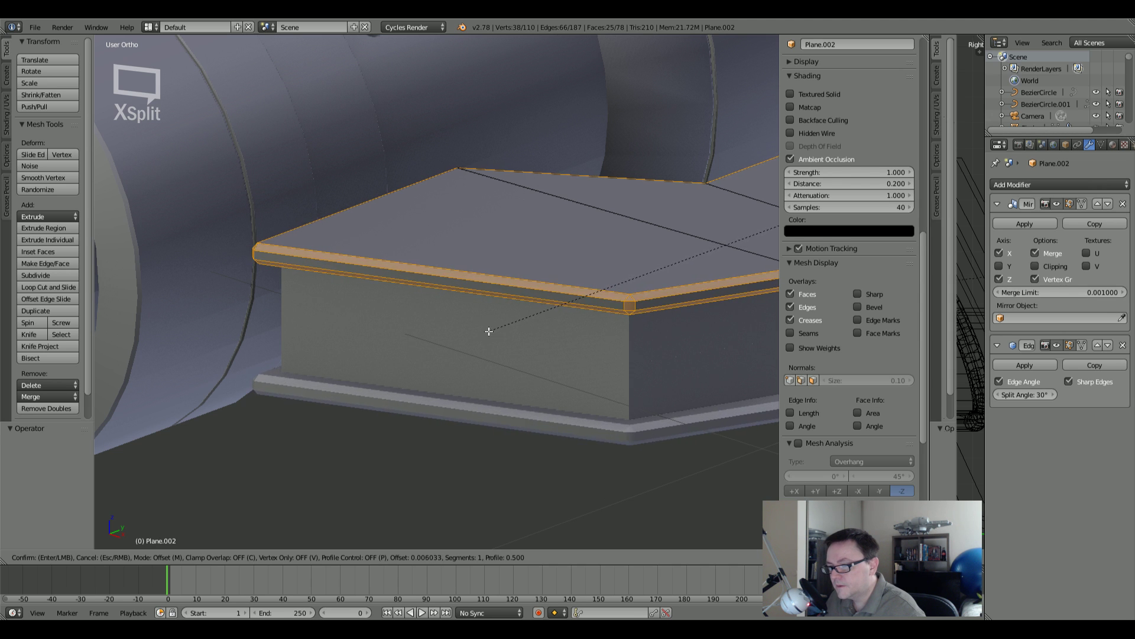
scroll(480, 336, up, 1)
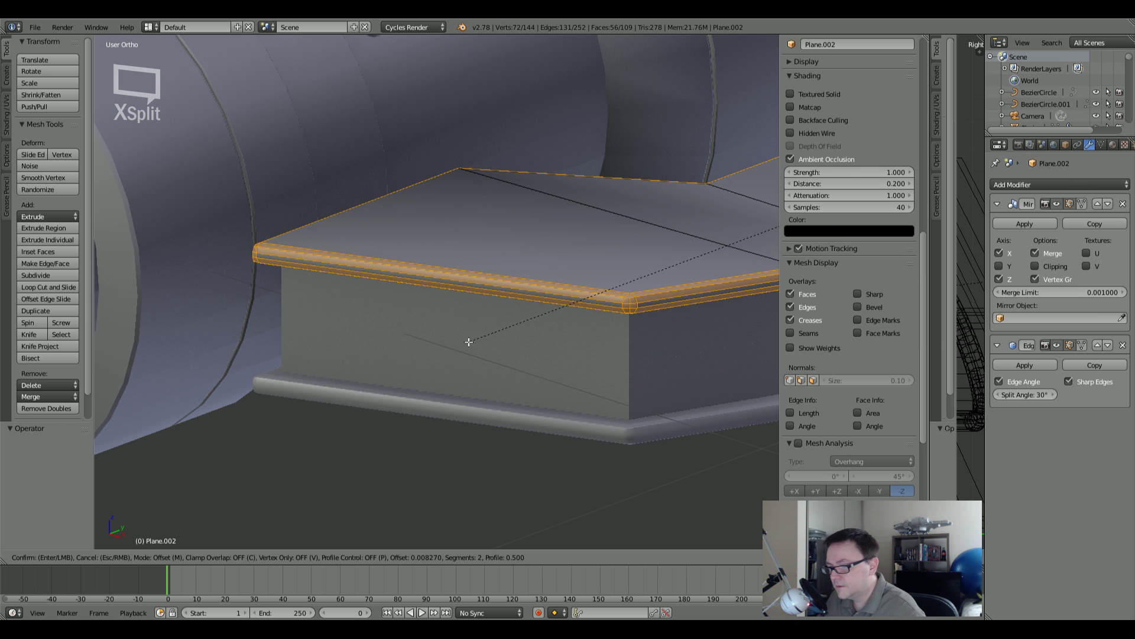
scroll(479, 340, down, 1)
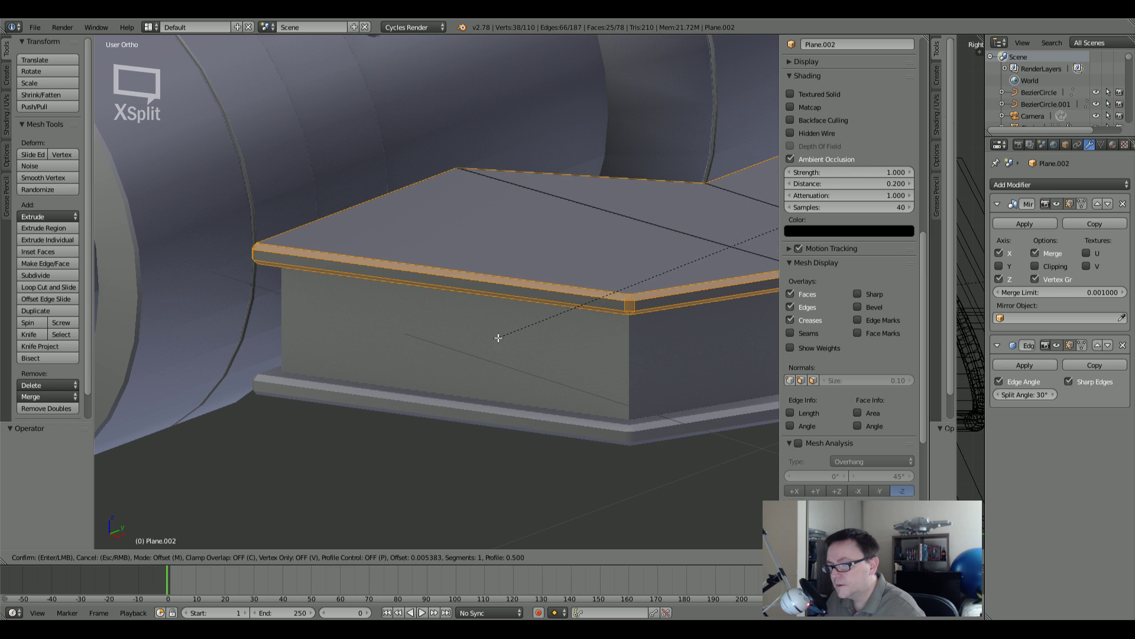
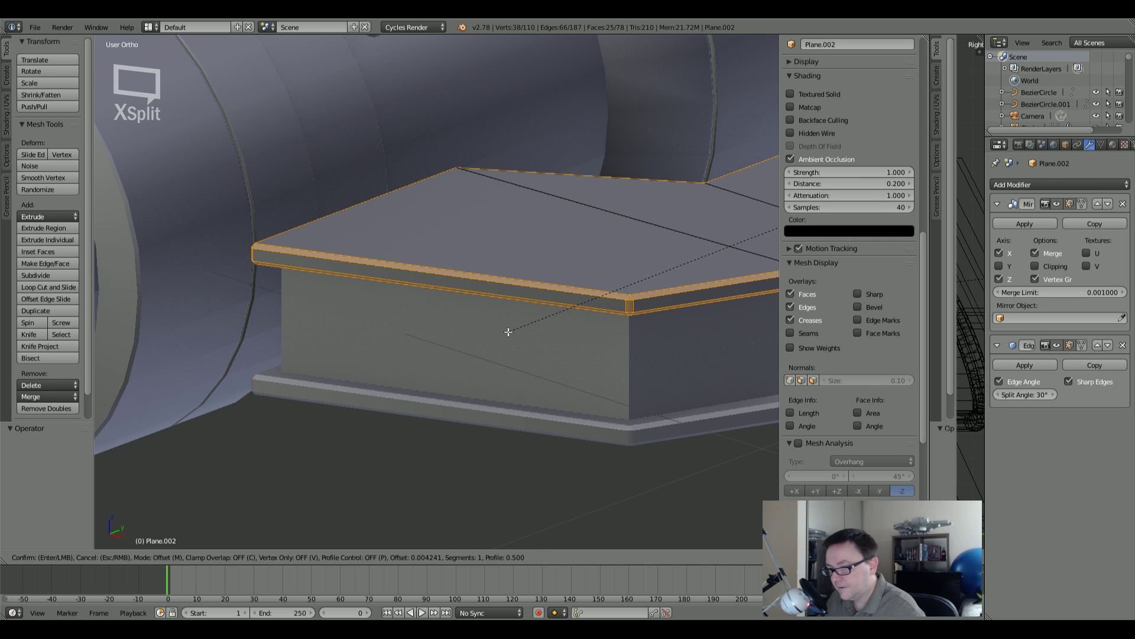
click(510, 331)
key(Tab)
scroll(510, 331, down, 6)
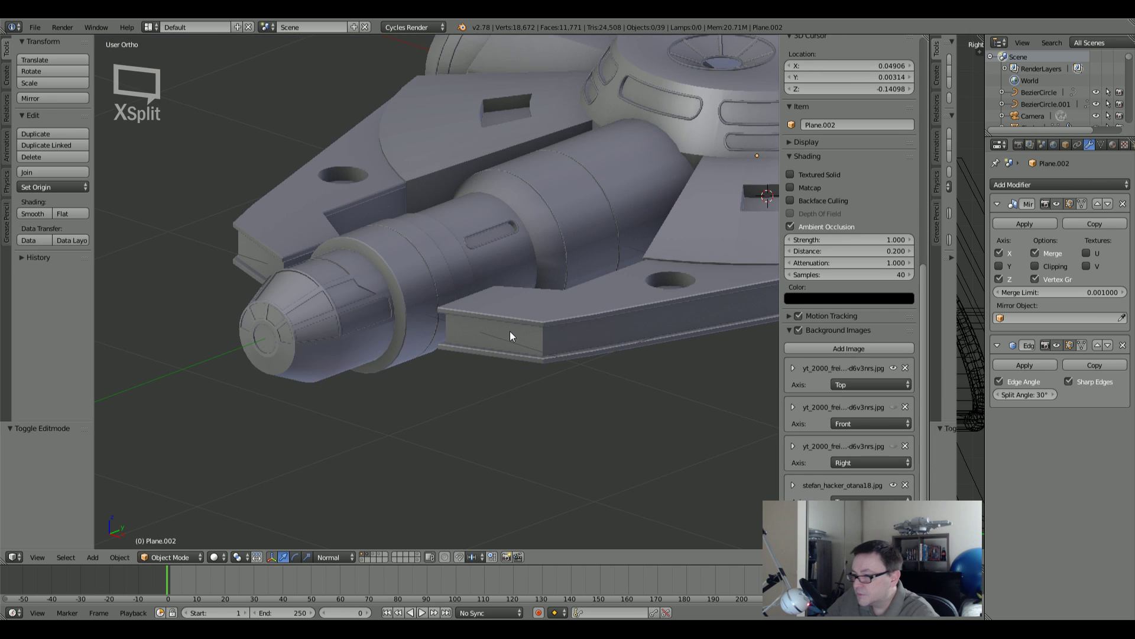
middle_drag(510, 331, 423, 346)
scroll(268, 370, up, 8)
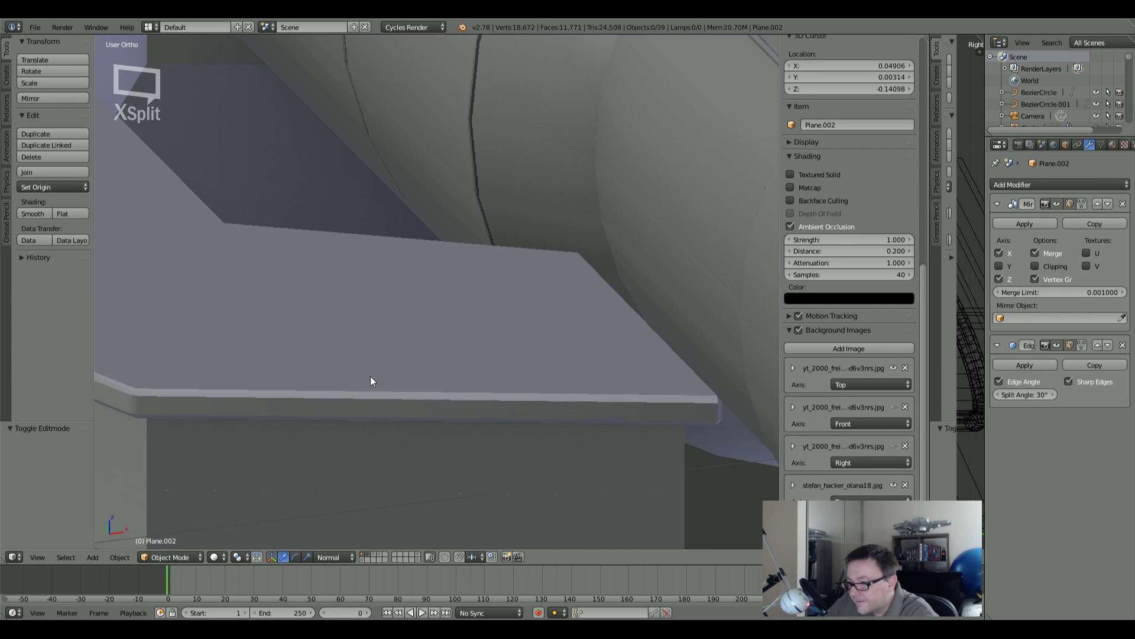
Step: Edit the mandible plate and select the upper rim edge loop of its round hole
scroll(370, 376, down, 10)
middle_drag(555, 379, 392, 397)
scroll(355, 408, up, 8)
key(Tab)
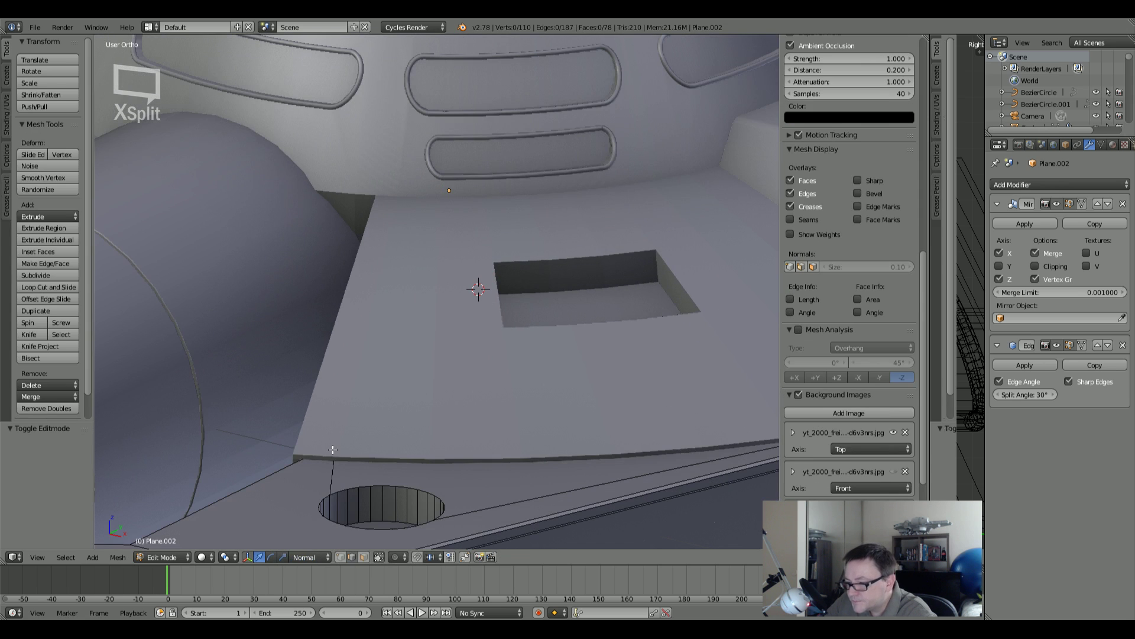
alt+right_click(406, 488)
shift+middle_drag(405, 494, 456, 422)
alt+shift+right_click(398, 418)
scroll(450, 434, up, 3)
scroll(427, 444, down, 3)
scroll(454, 422, up, 3)
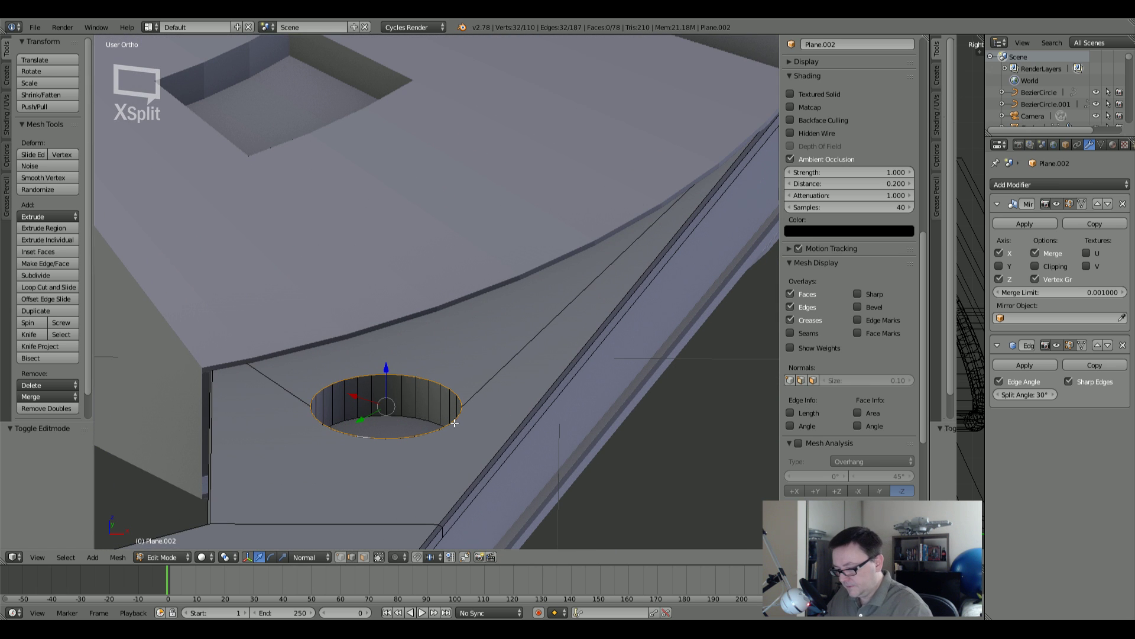
key(ctrl+b)
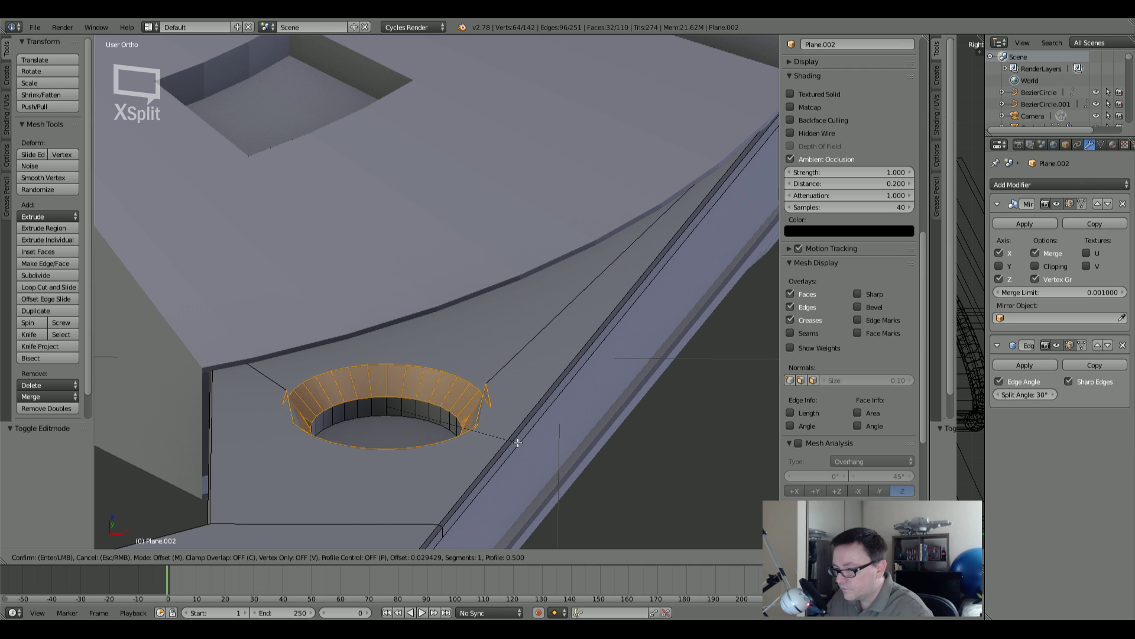
key(Escape)
middle_drag(499, 440, 379, 344)
scroll(373, 343, up, 4)
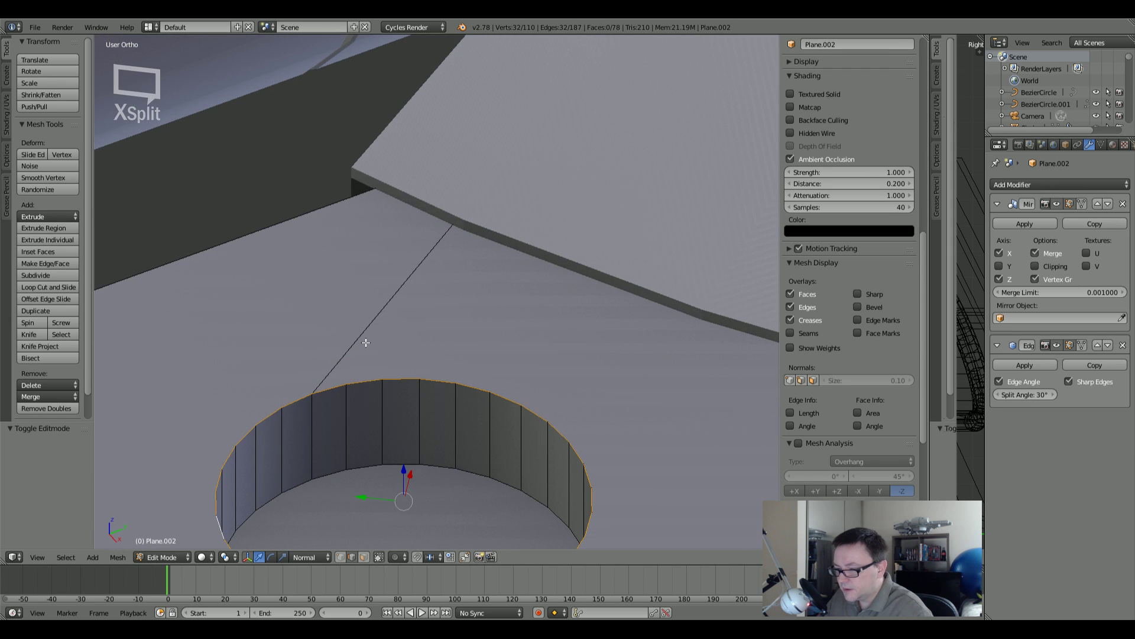
key(ctrl+b)
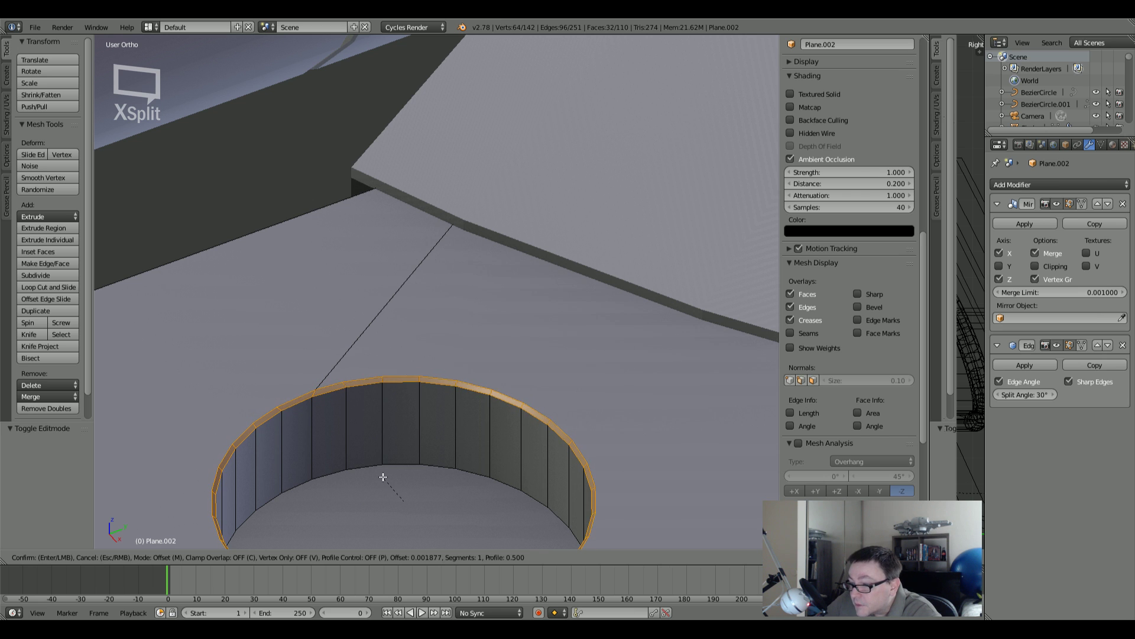
key(Escape)
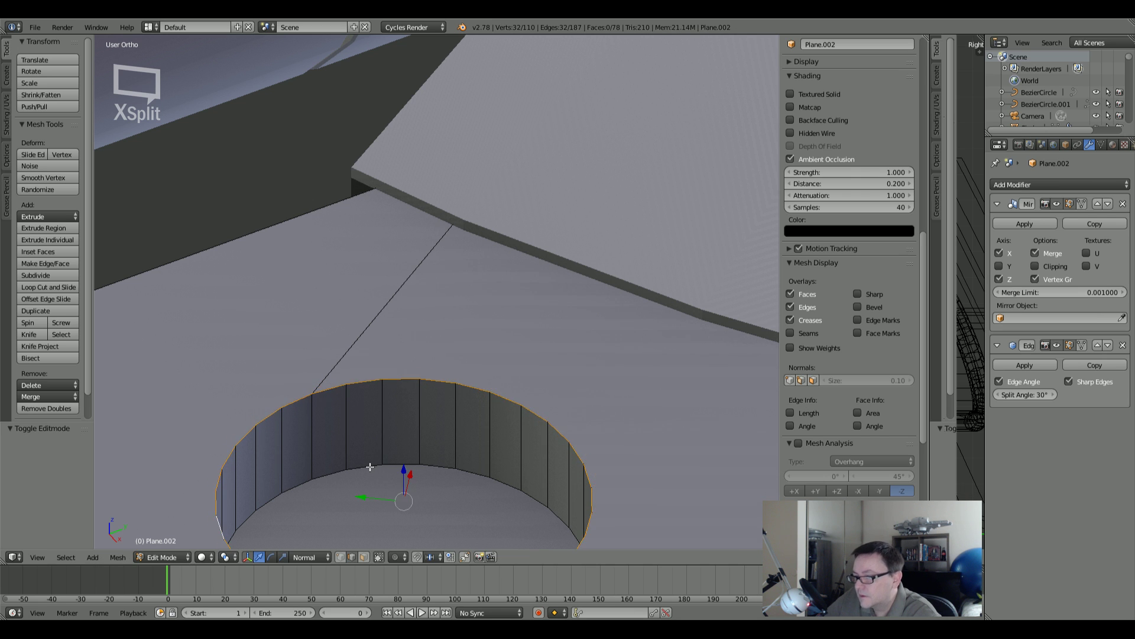
Step: Bevel the round hole's rim by about 0.003 with one segment, then deselect the geometry and return to Object Mode
scroll(370, 468, down, 8)
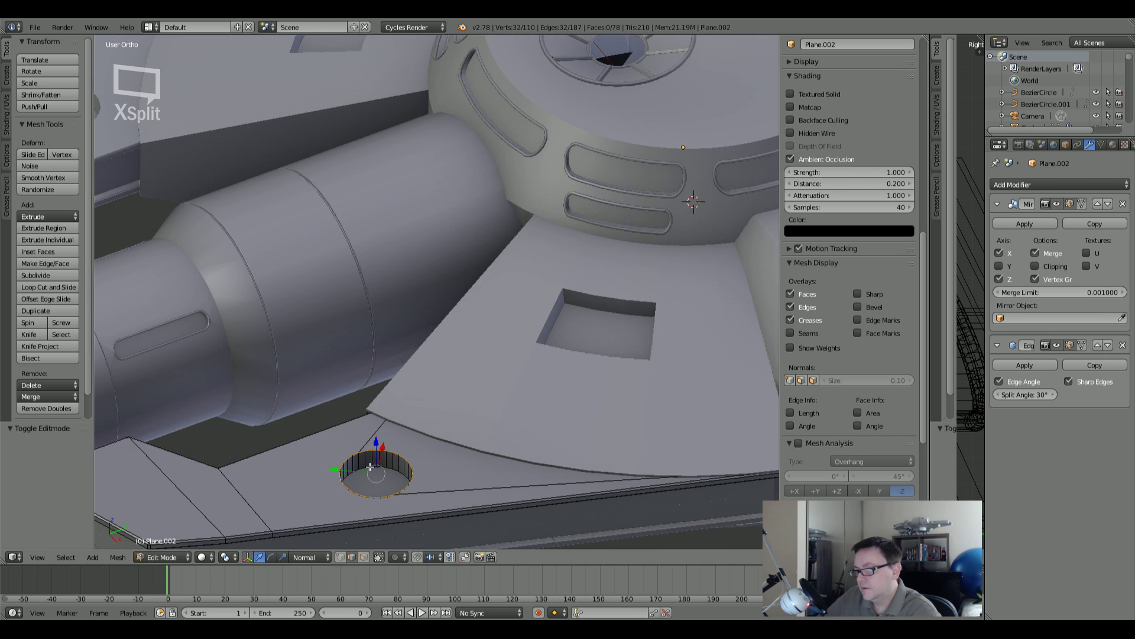
middle_drag(370, 467, 495, 485)
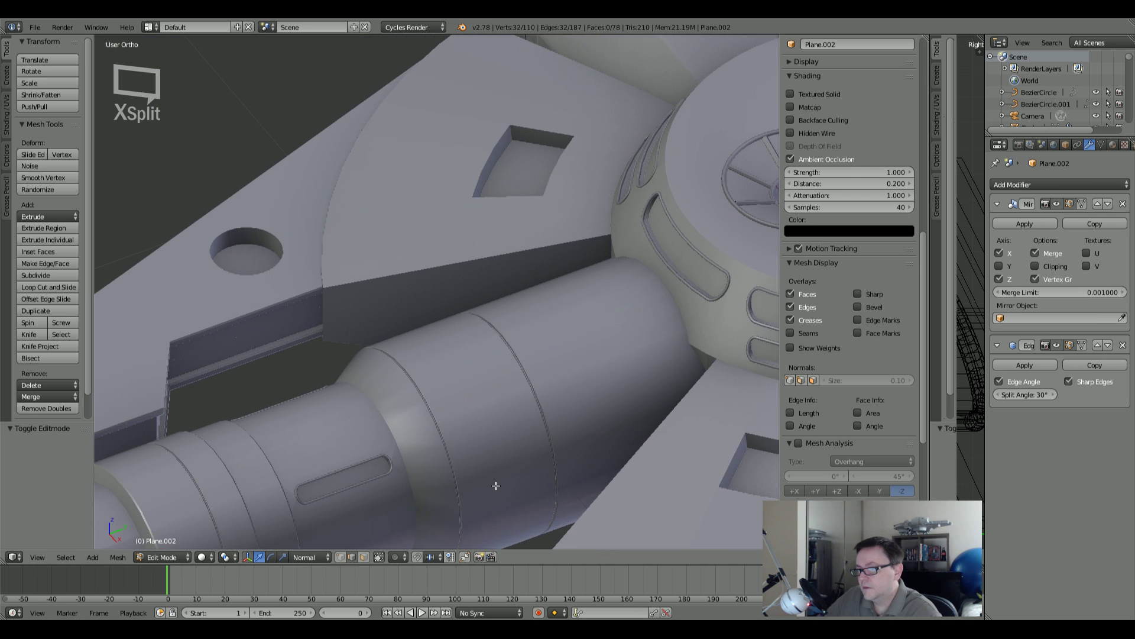
scroll(253, 256, up, 5)
key(ctrl+b)
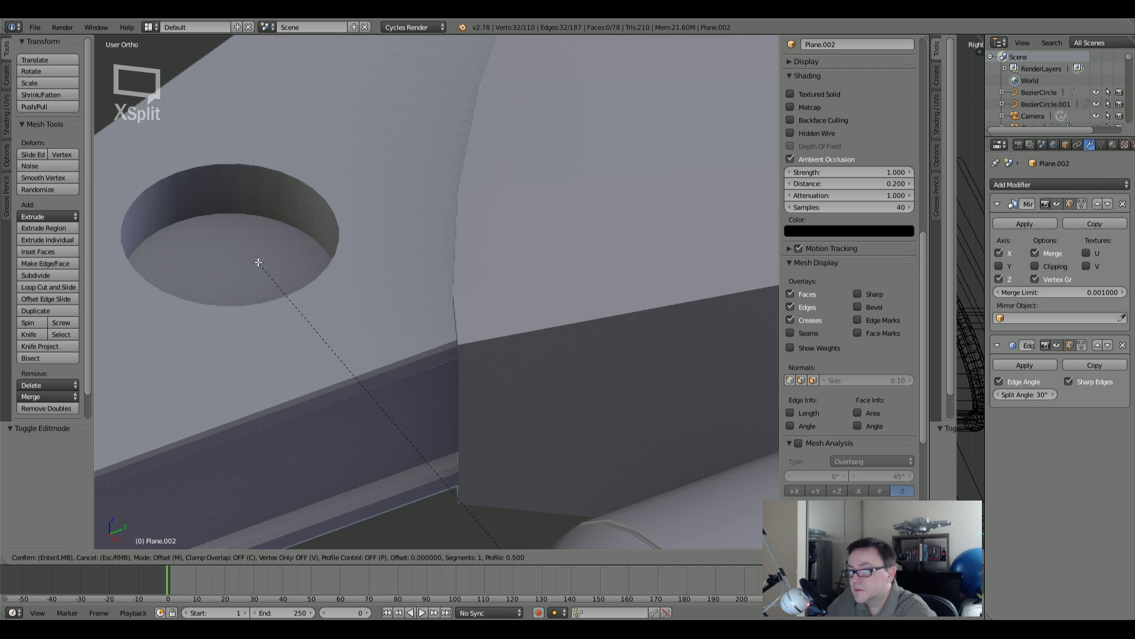
scroll(290, 277, up, 1)
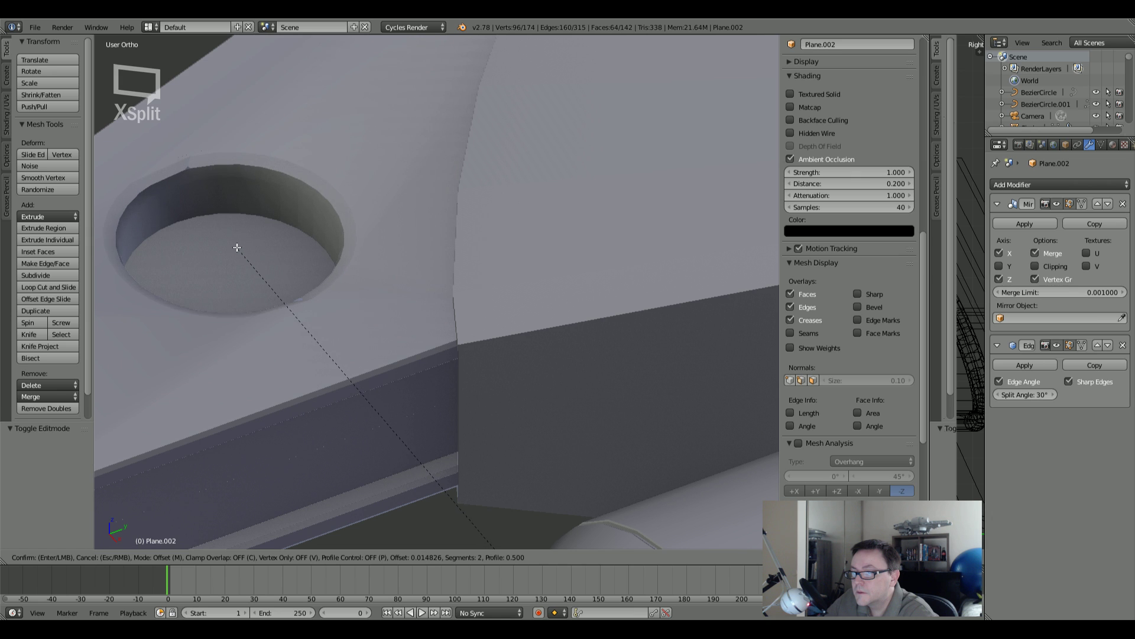
scroll(236, 247, down, 1)
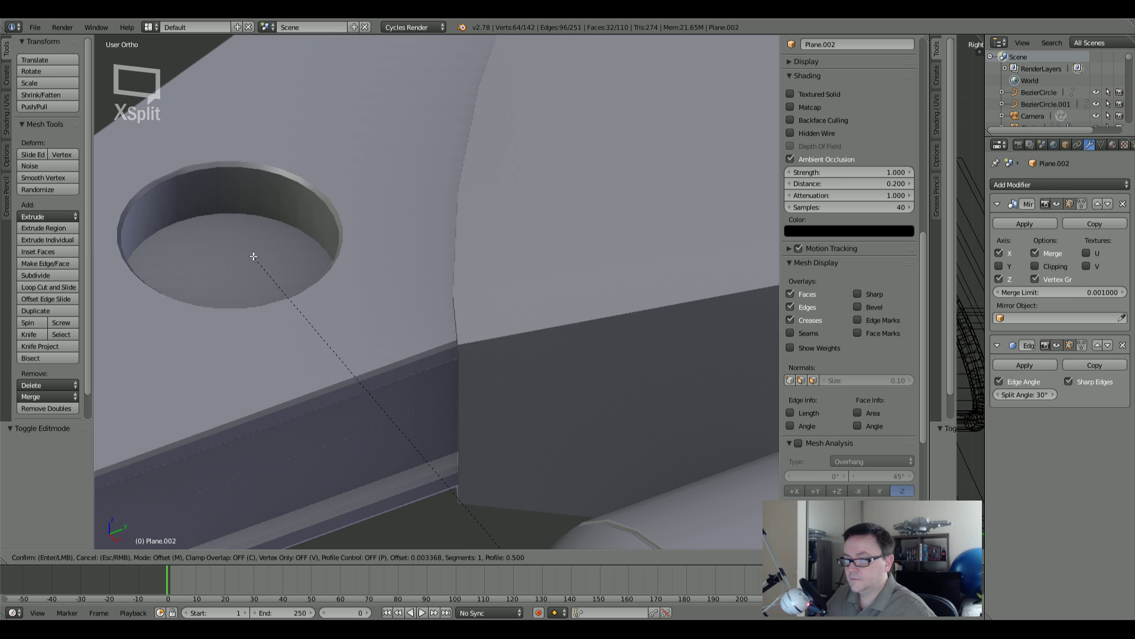
click(256, 258)
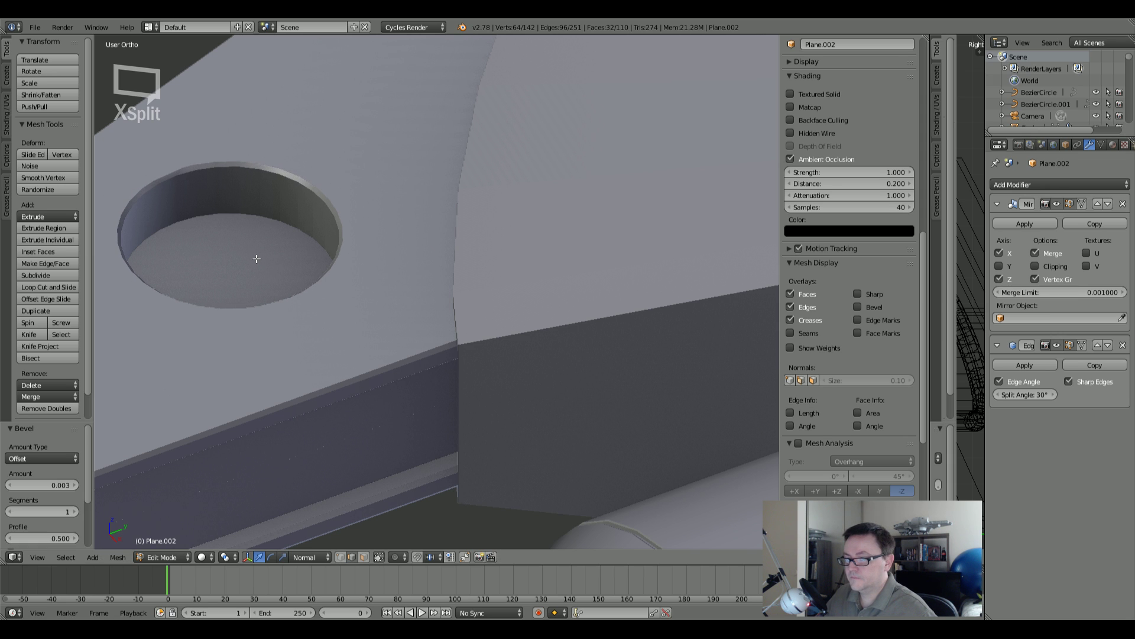
key(a)
scroll(256, 258, down, 8)
key(Tab)
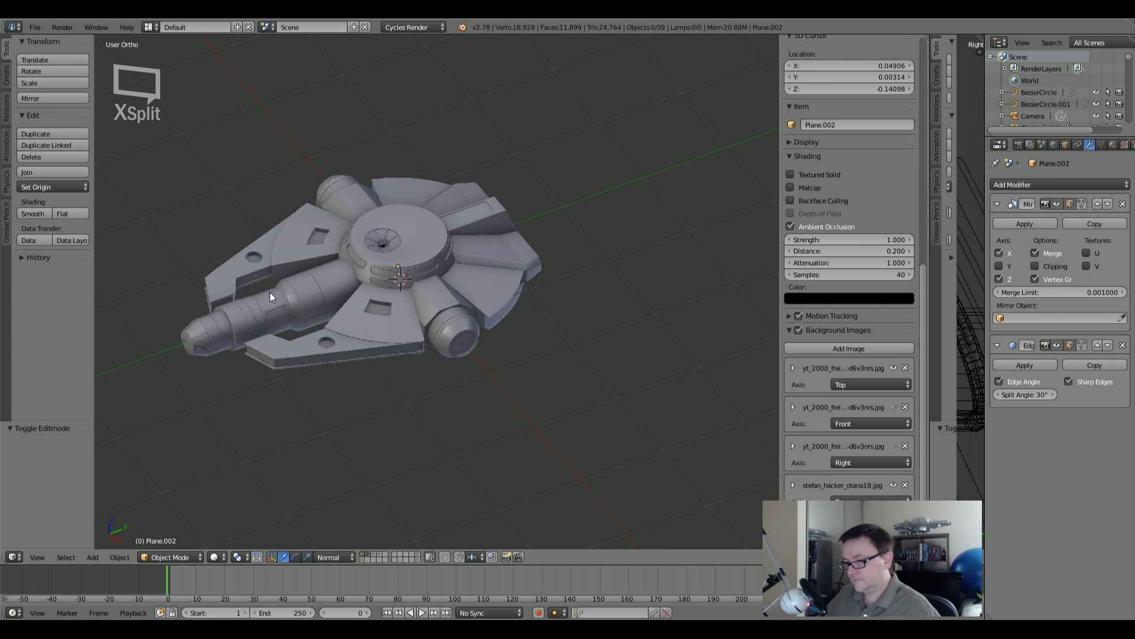
Step: Examine the whole freighter and the rectangular recess in the front hull panel, leaving no object selected
scroll(270, 314, up, 5)
scroll(314, 294, down, 3)
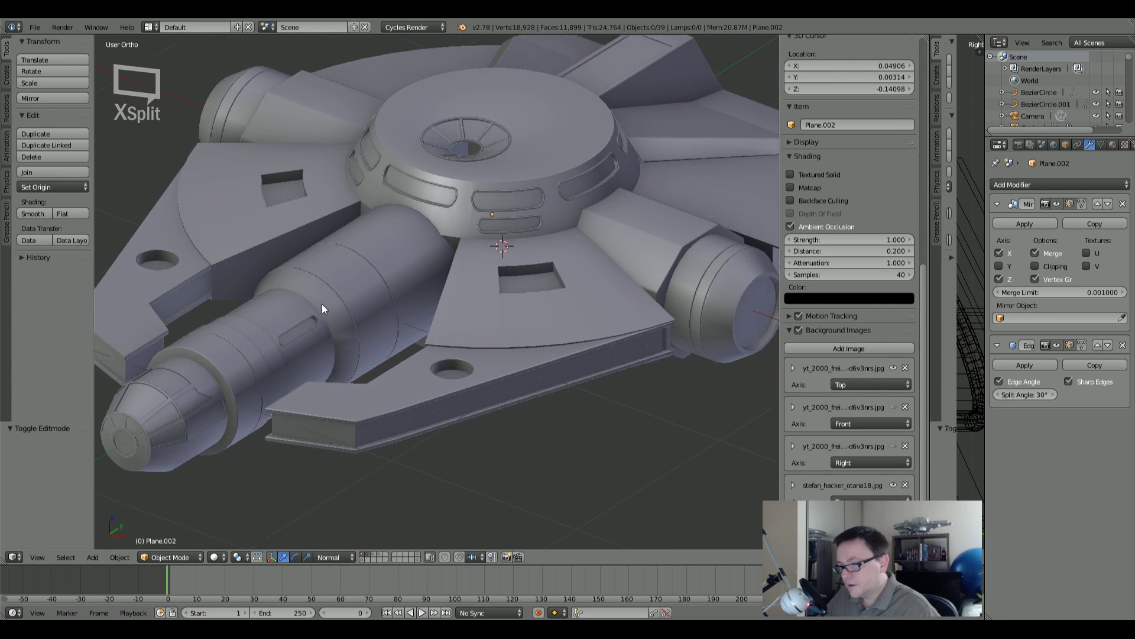
middle_drag(321, 304, 374, 284)
scroll(275, 223, up, 4)
scroll(273, 228, down, 5)
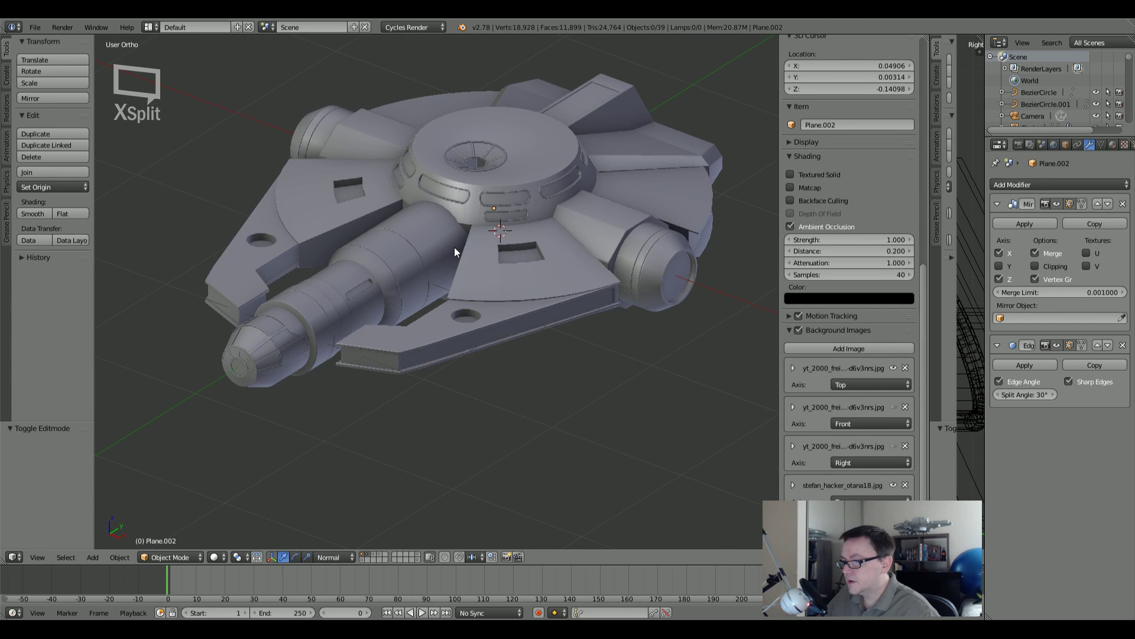
scroll(473, 203, up, 3)
right_click(538, 210)
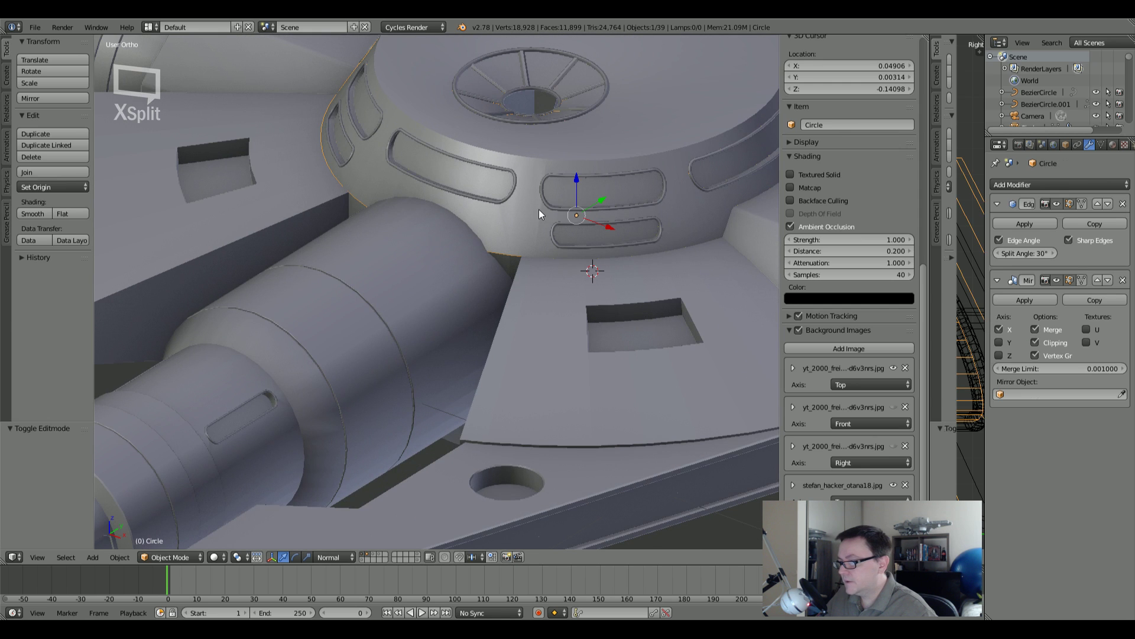
scroll(509, 225, down, 3)
key(a)
mouse_move(421, 283)
middle_down()
mouse_move(360, 305)
mouse_move(379, 313)
mouse_move(344, 311)
middle_up()
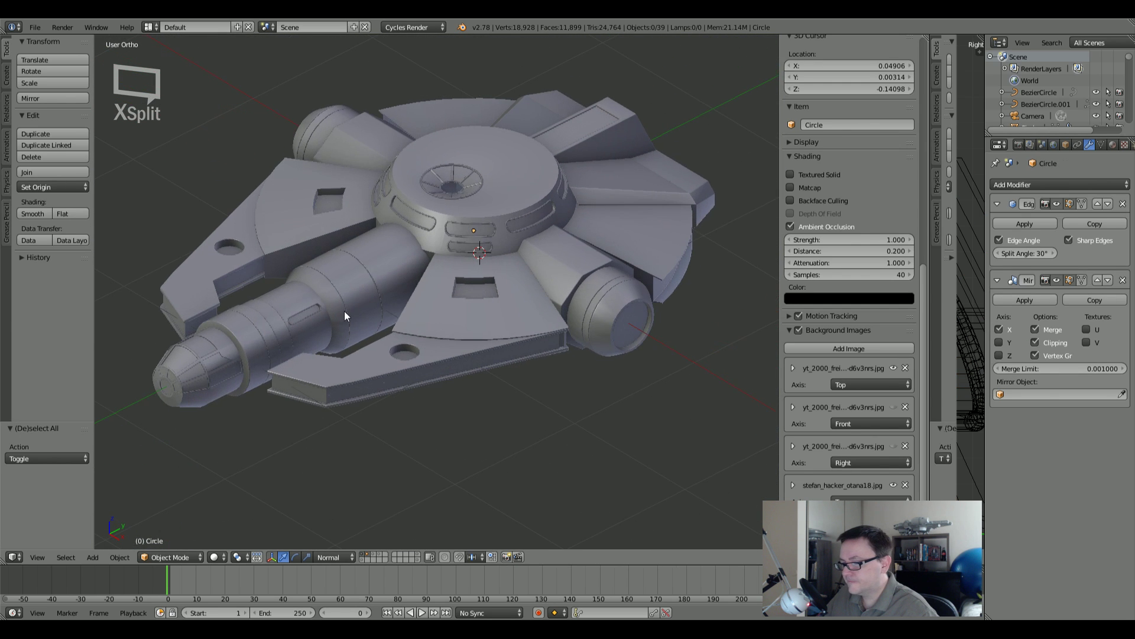
scroll(456, 287, up, 6)
scroll(456, 287, up, 3)
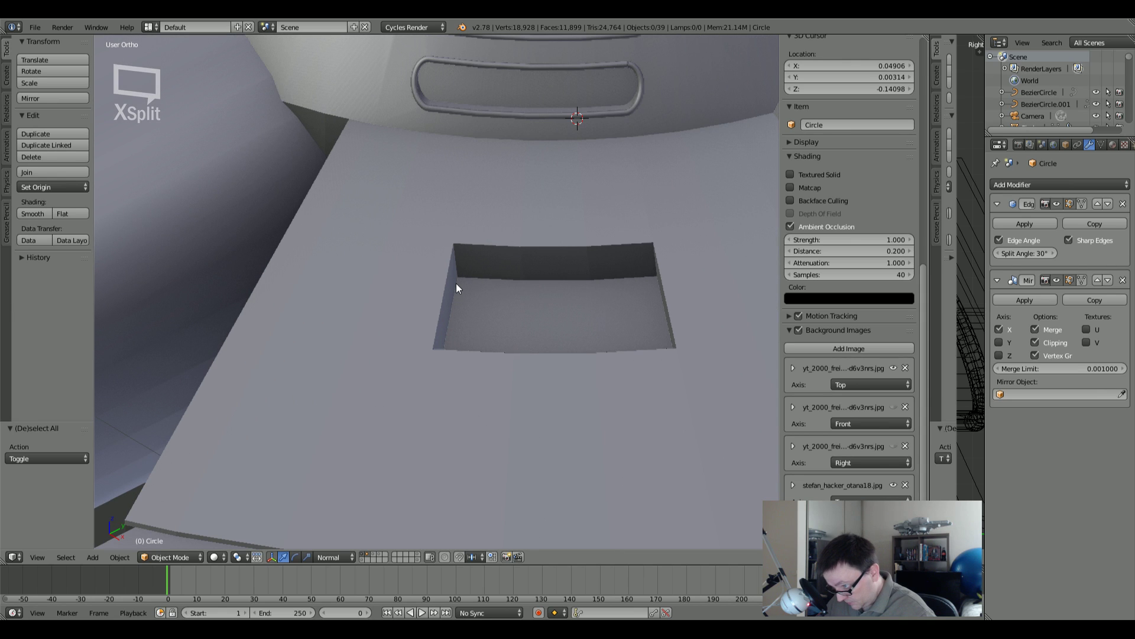
Step: Compare the freighter from above with the top-view reference photo, focusing on the panel recess near the mandible, and return to an angled view
scroll(500, 250, down, 10)
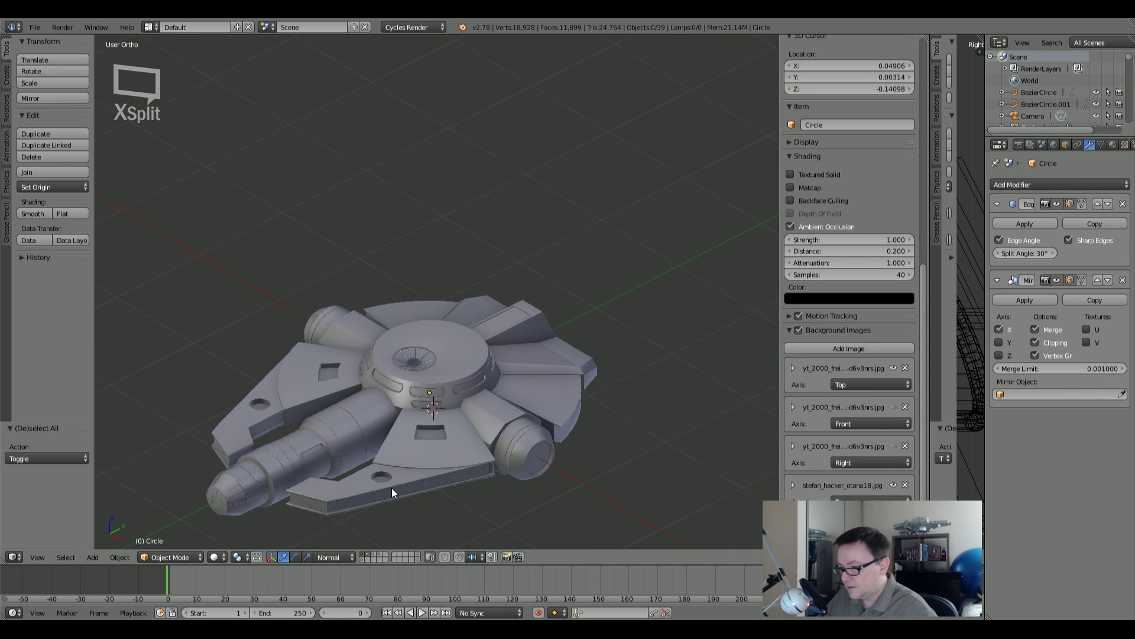
key(KP_7)
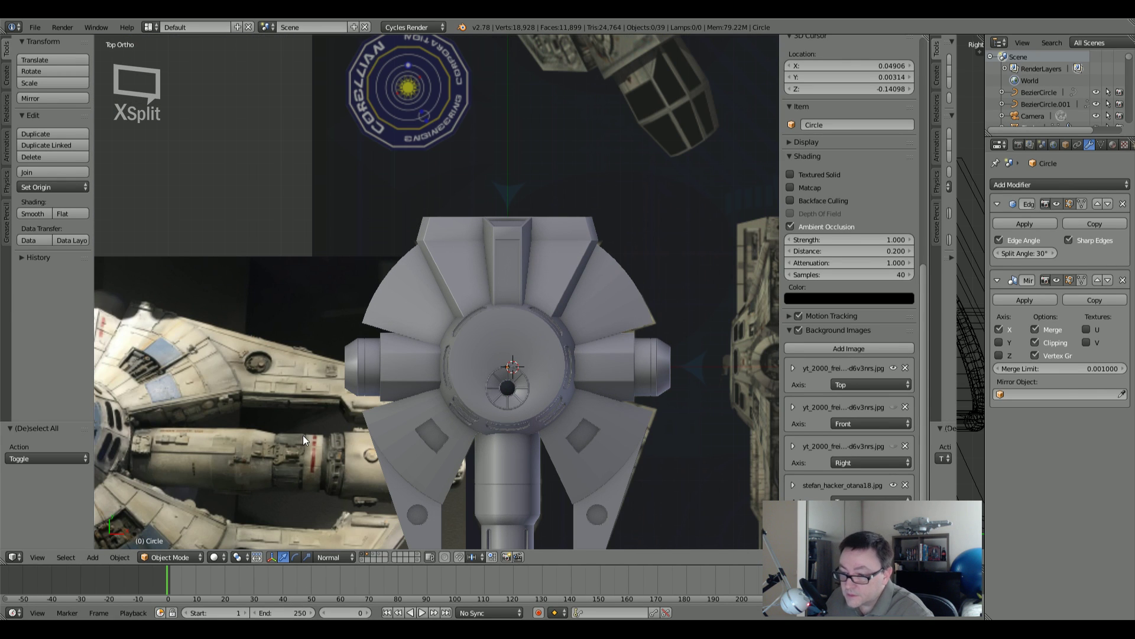
scroll(141, 363, up, 8)
shift+middle_drag(190, 358, 317, 350)
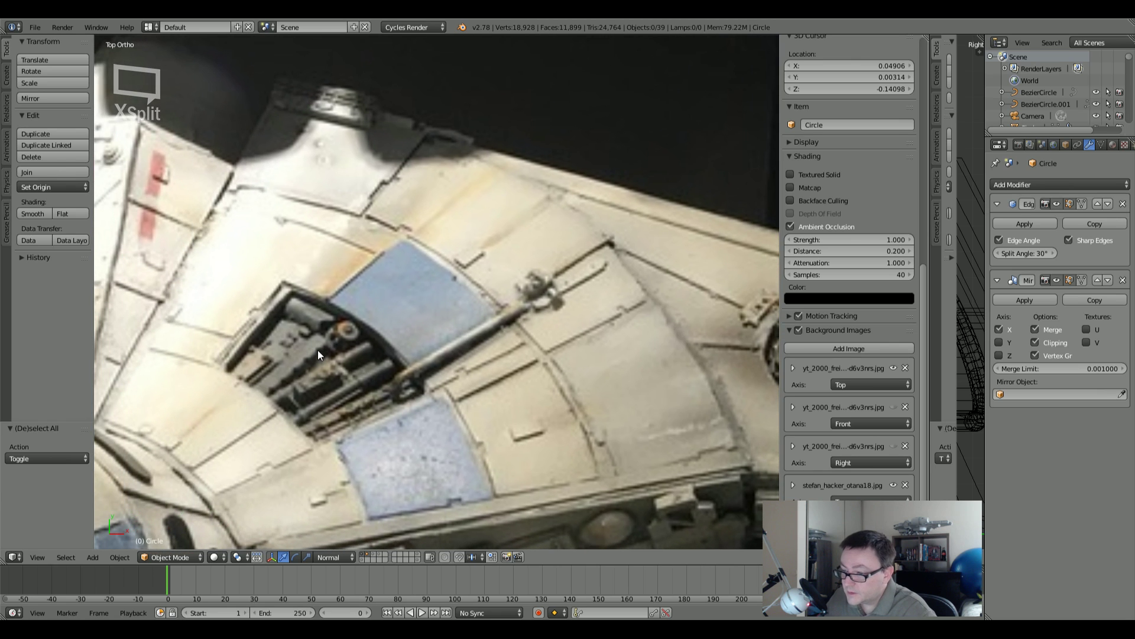
scroll(306, 350, down, 8)
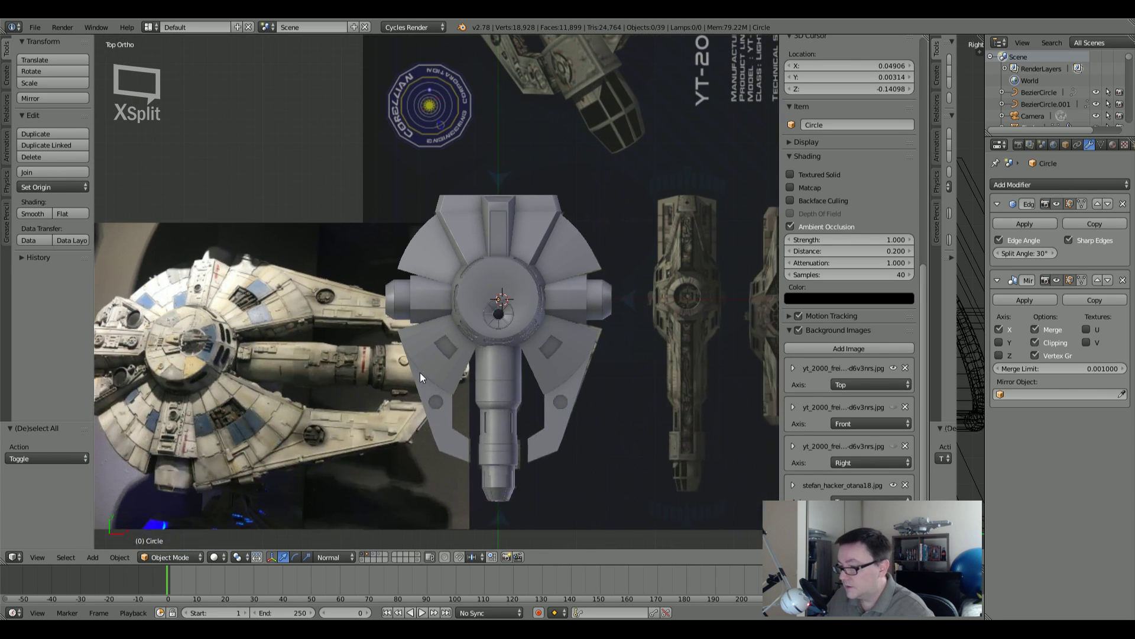
middle_drag(419, 373, 382, 329)
middle_drag(510, 385, 495, 382)
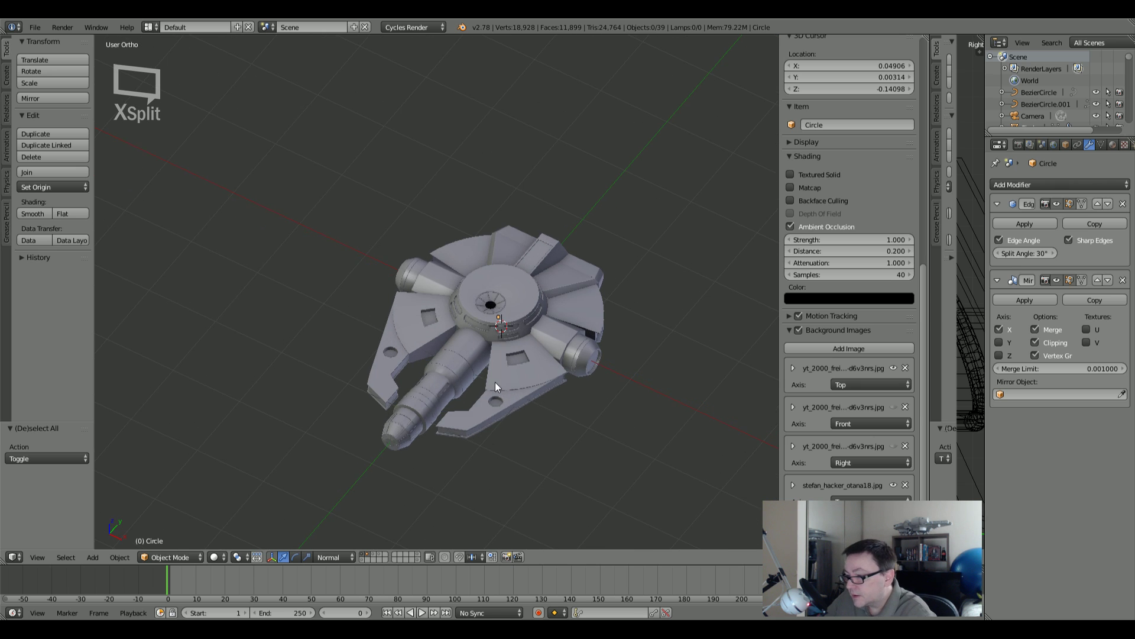
Step: Shade smooth the sloped side wall of the raised rear hull section and add an Edge Split modifier to it
scroll(523, 314, up, 6)
middle_drag(521, 314, 404, 326)
scroll(404, 359, up, 5)
scroll(516, 357, up, 3)
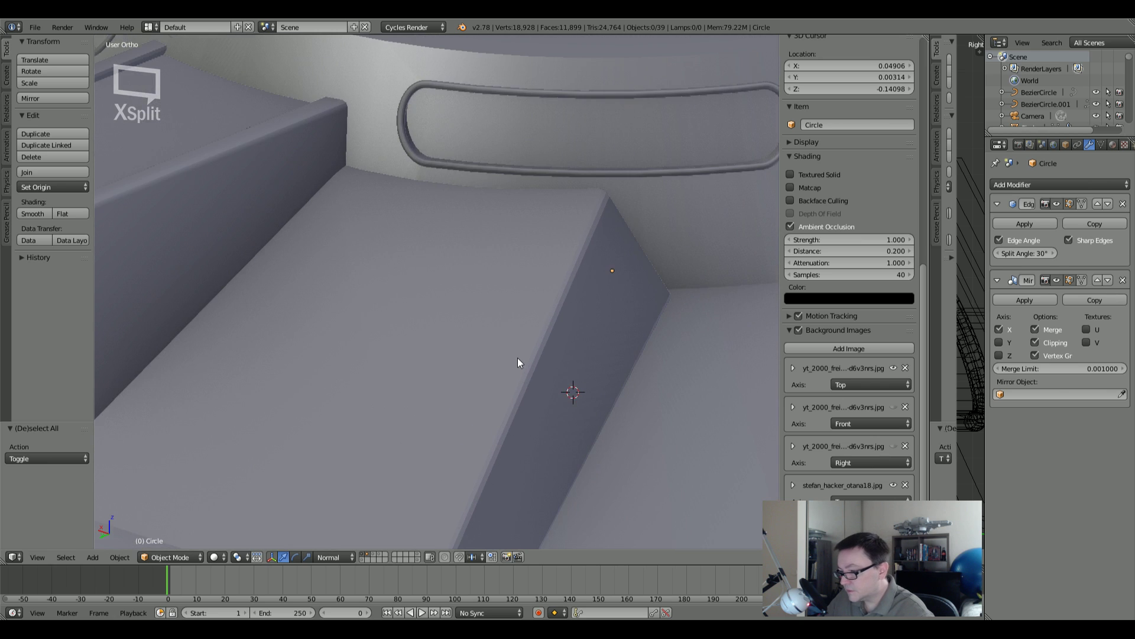
scroll(517, 358, down, 5)
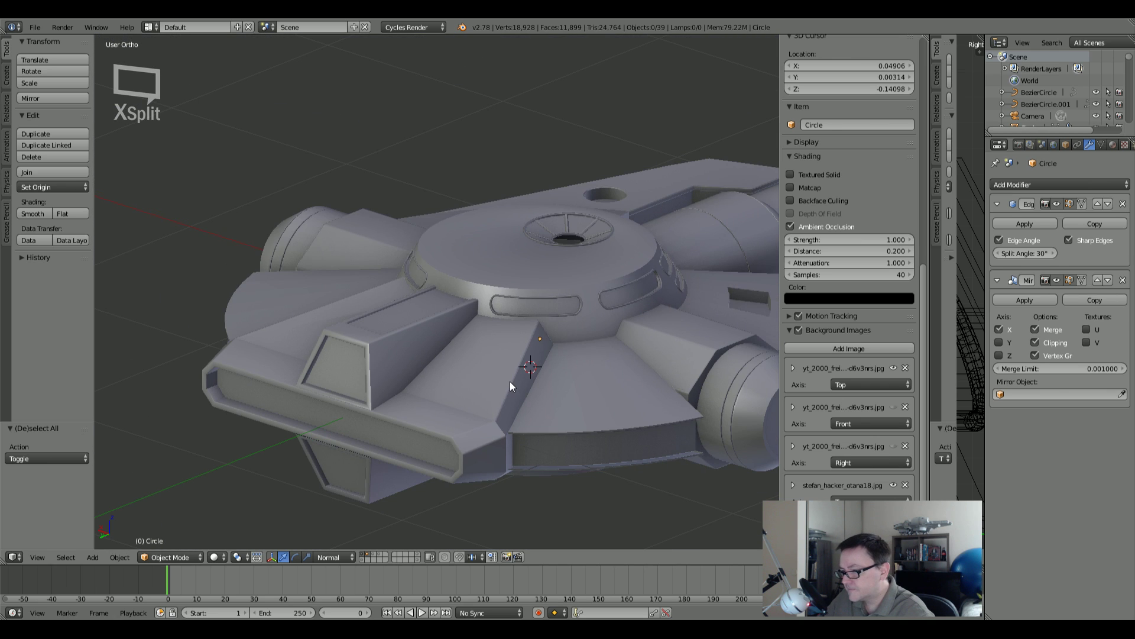
right_click(510, 382)
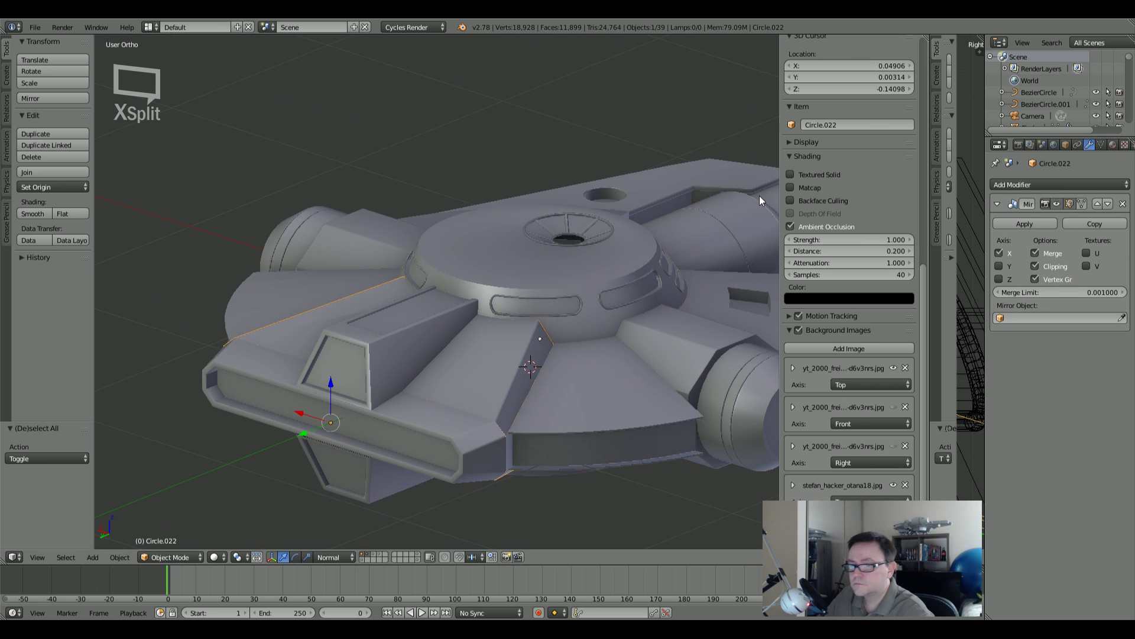
click(23, 213)
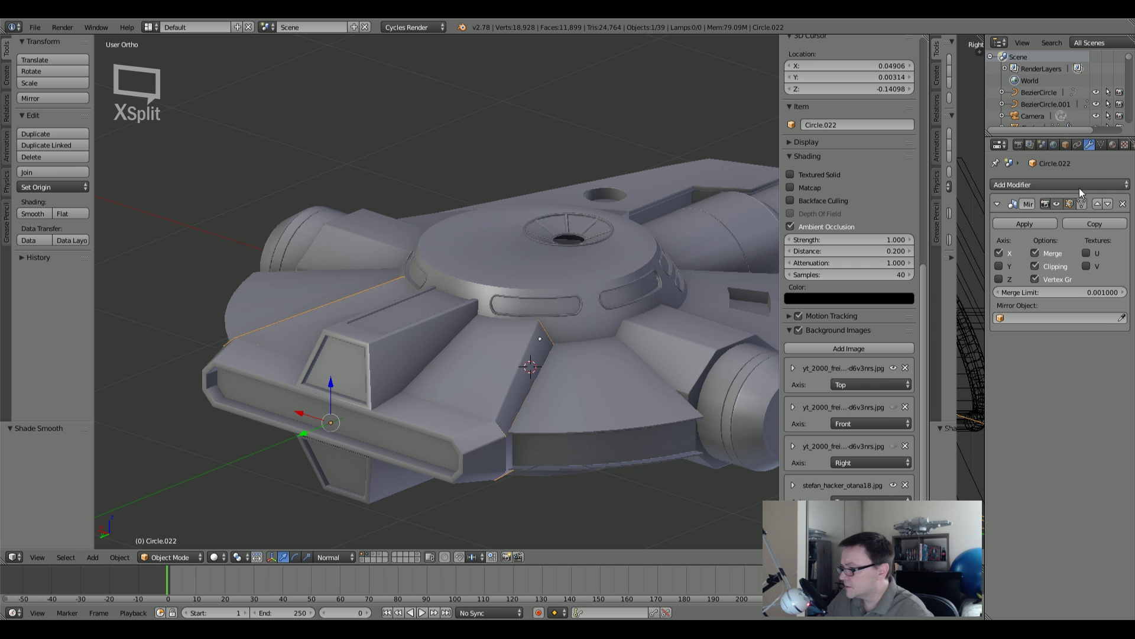
click(1065, 184)
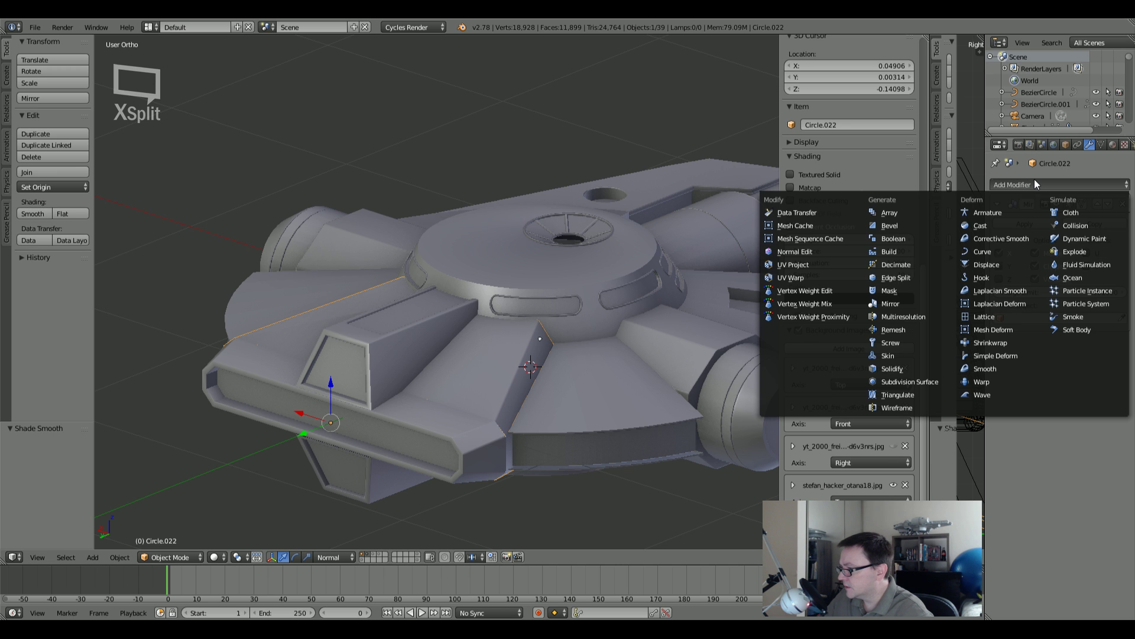
click(898, 278)
scroll(544, 407, up, 6)
scroll(492, 381, down, 6)
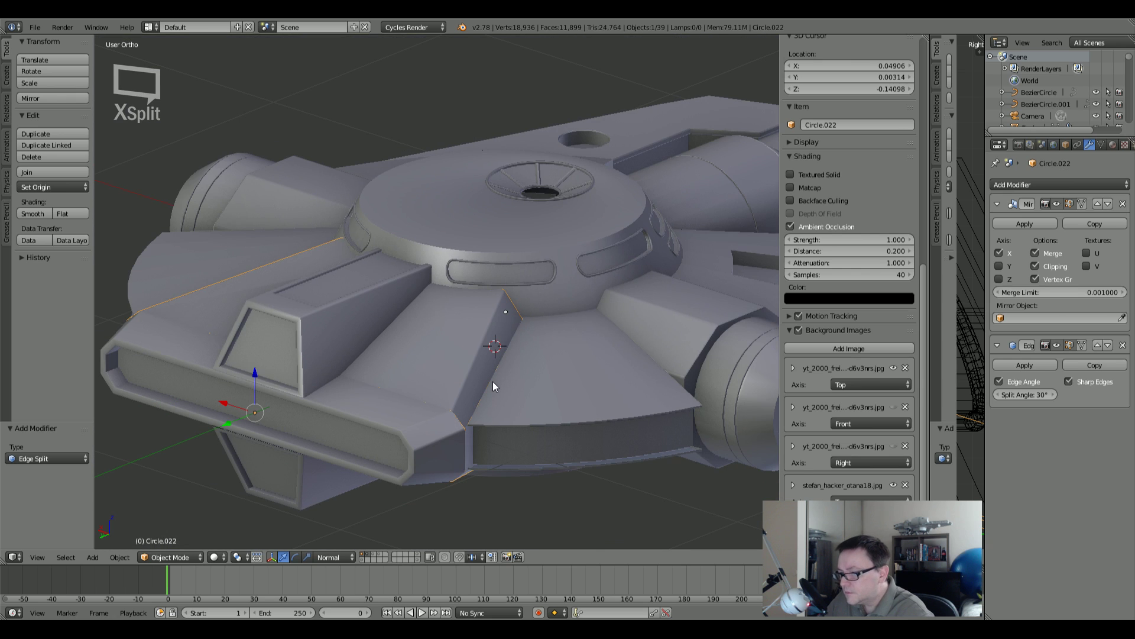
Step: View the freighter from below with nothing selected and additionally show the layer containing the two underside blocks
right_click(424, 436)
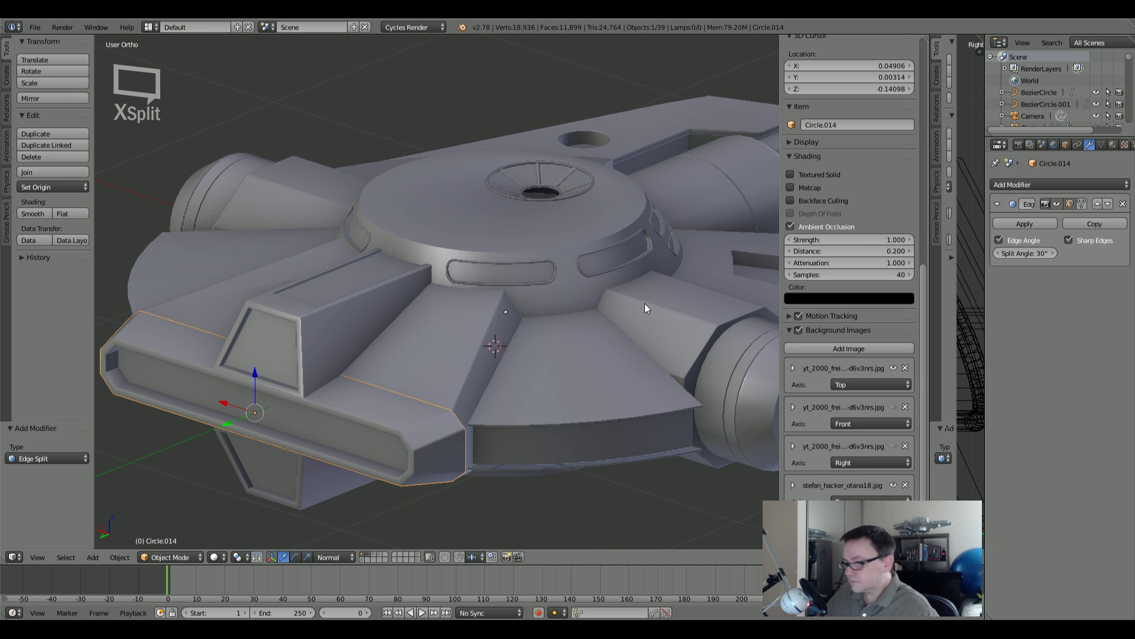
middle_drag(297, 353, 581, 282)
scroll(599, 334, down, 4)
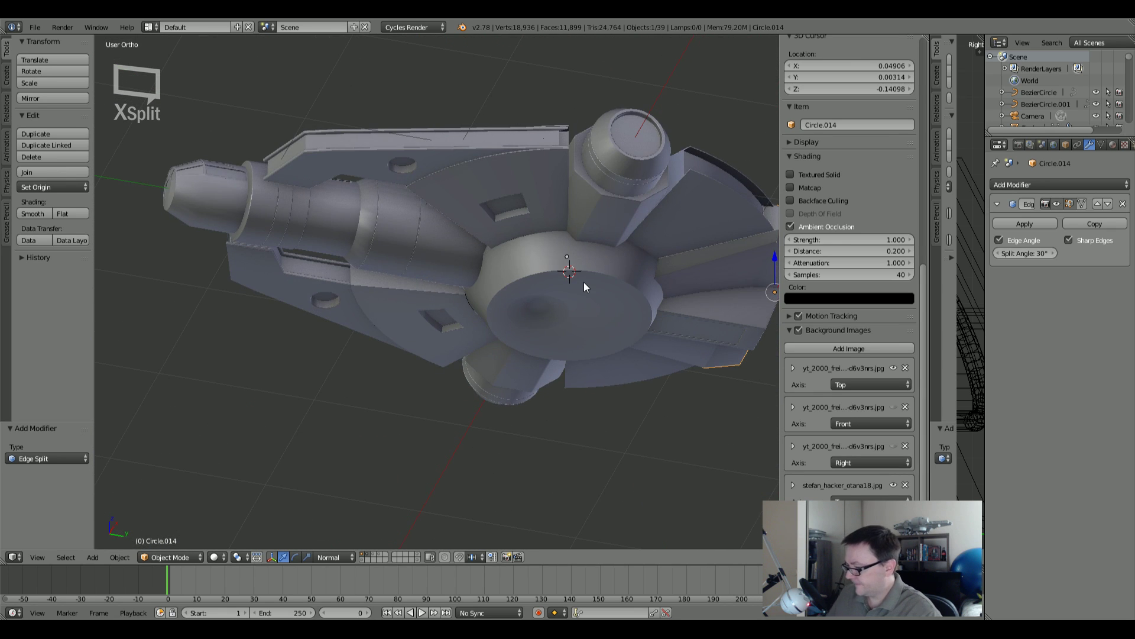
key(ctrl+KP_1)
mouse_move(677, 232)
shift+middle_down()
mouse_move(605, 317)
mouse_move(487, 386)
shift+middle_up()
key(a)
shift+middle_drag(537, 279, 412, 370)
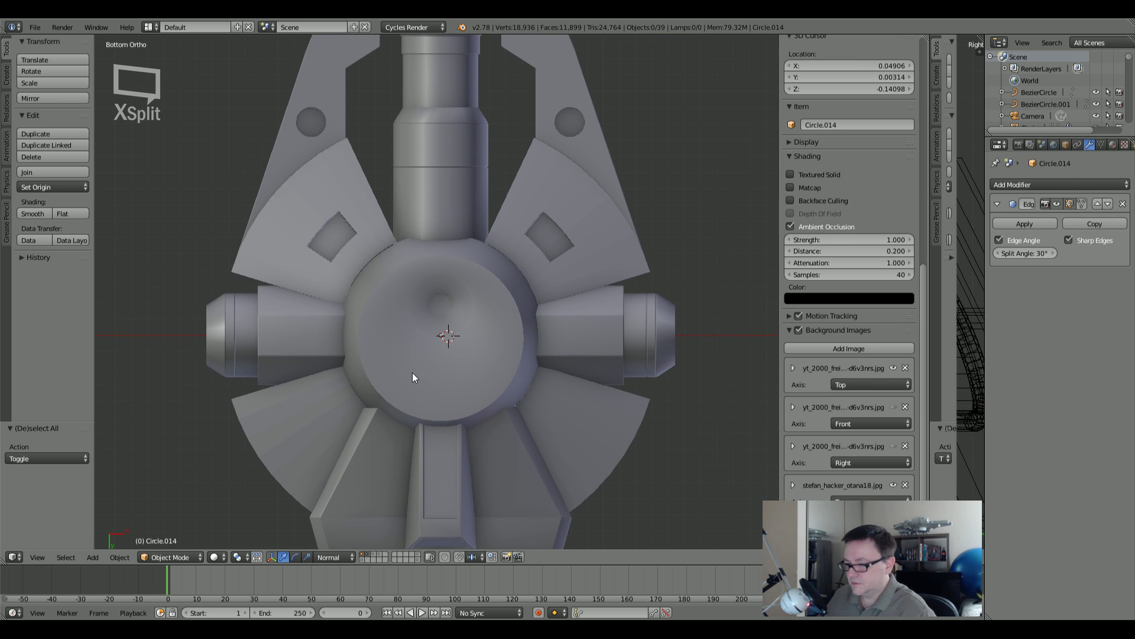
shift+click(374, 556)
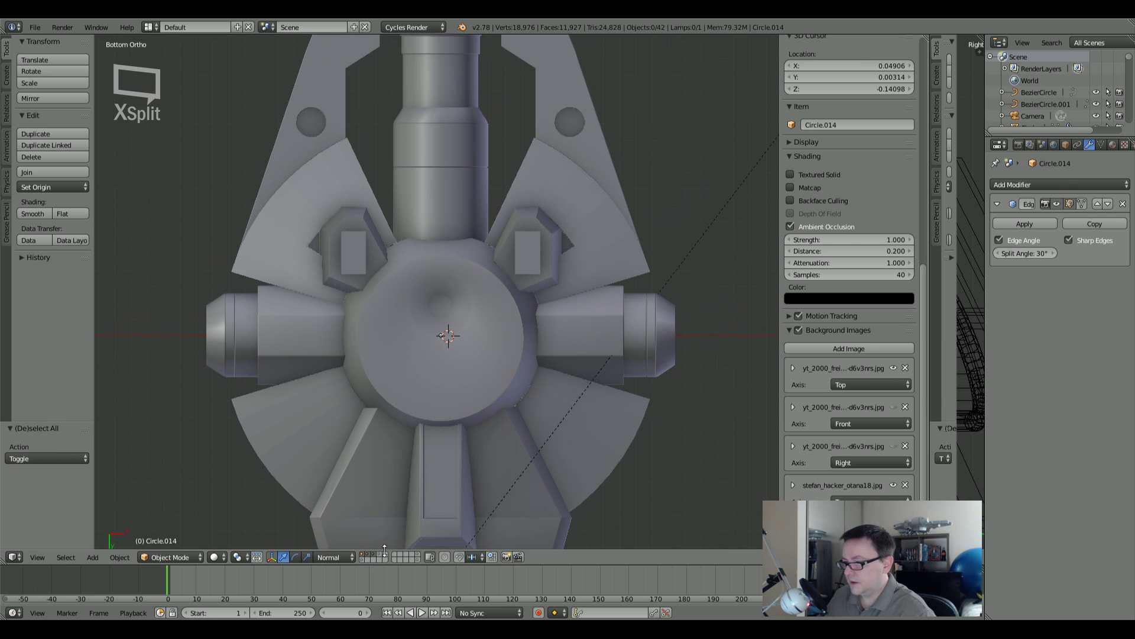
Step: Open the mirrored six-sided underside block for mesh editing and examine its shape at an angle and from directly below
right_click(513, 240)
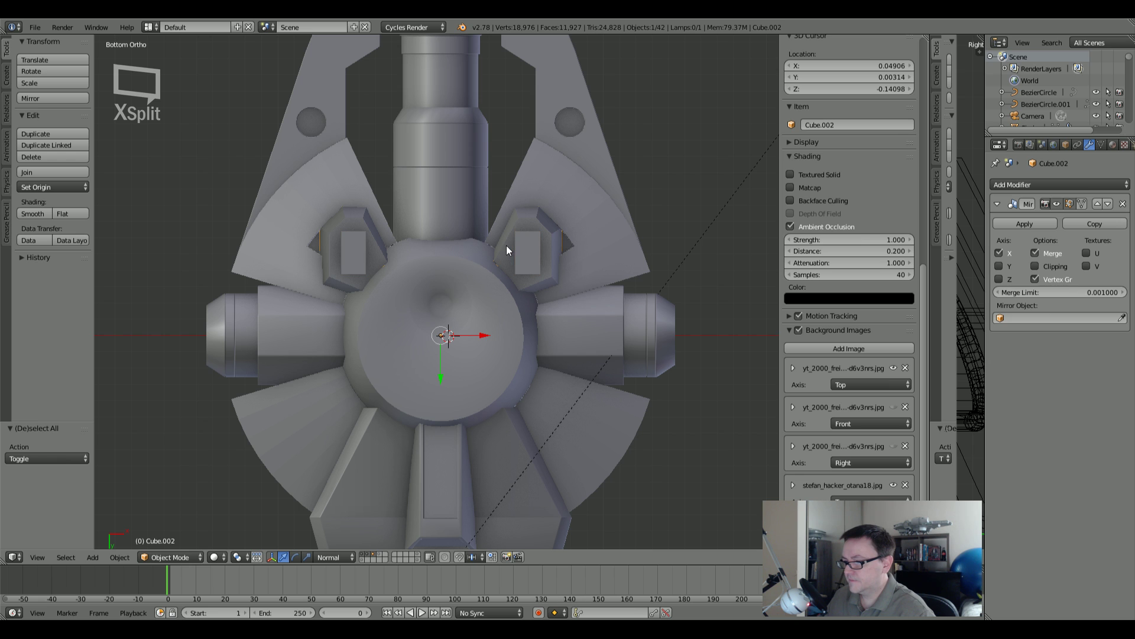
key(Tab)
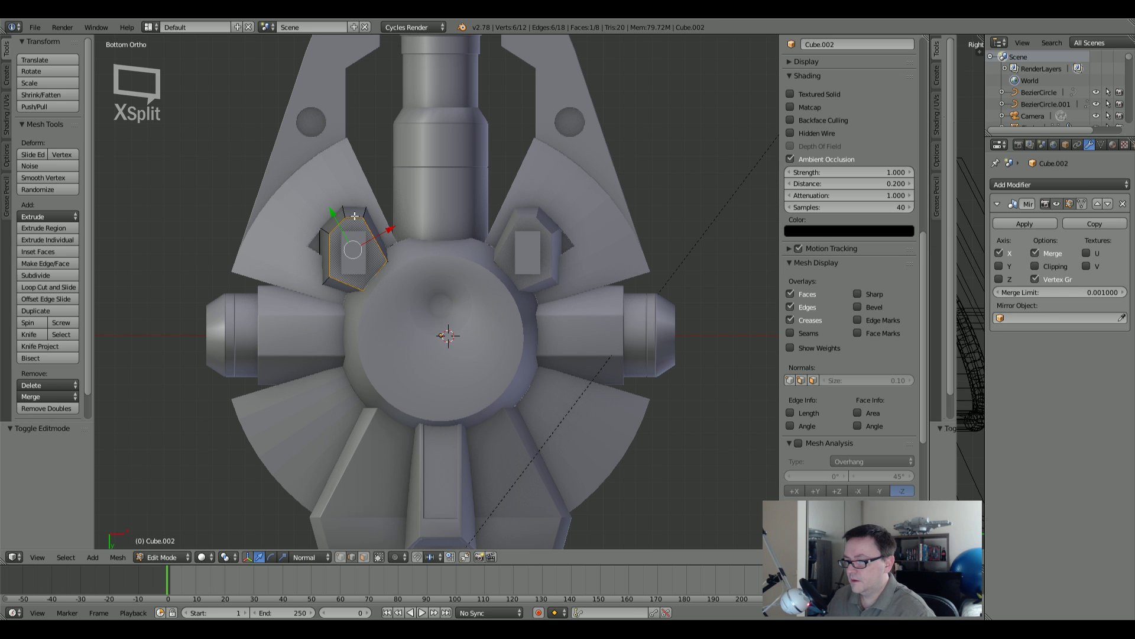
scroll(355, 216, up, 3)
key(a)
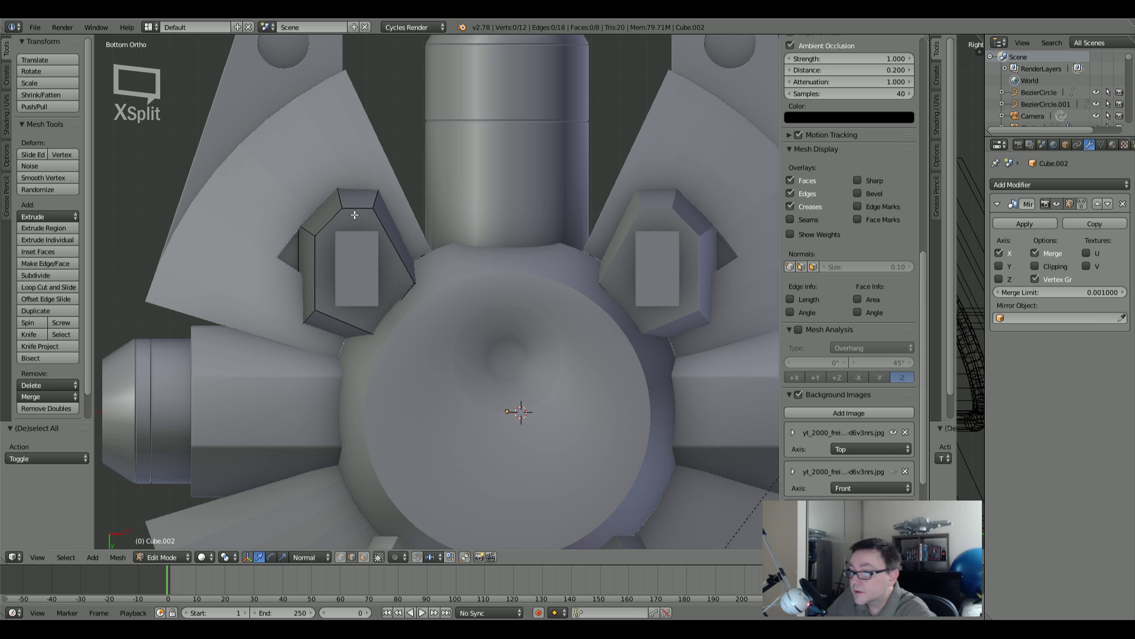
right_click(355, 214)
scroll(357, 213, down, 5)
scroll(384, 269, up, 4)
middle_drag(412, 307, 443, 317)
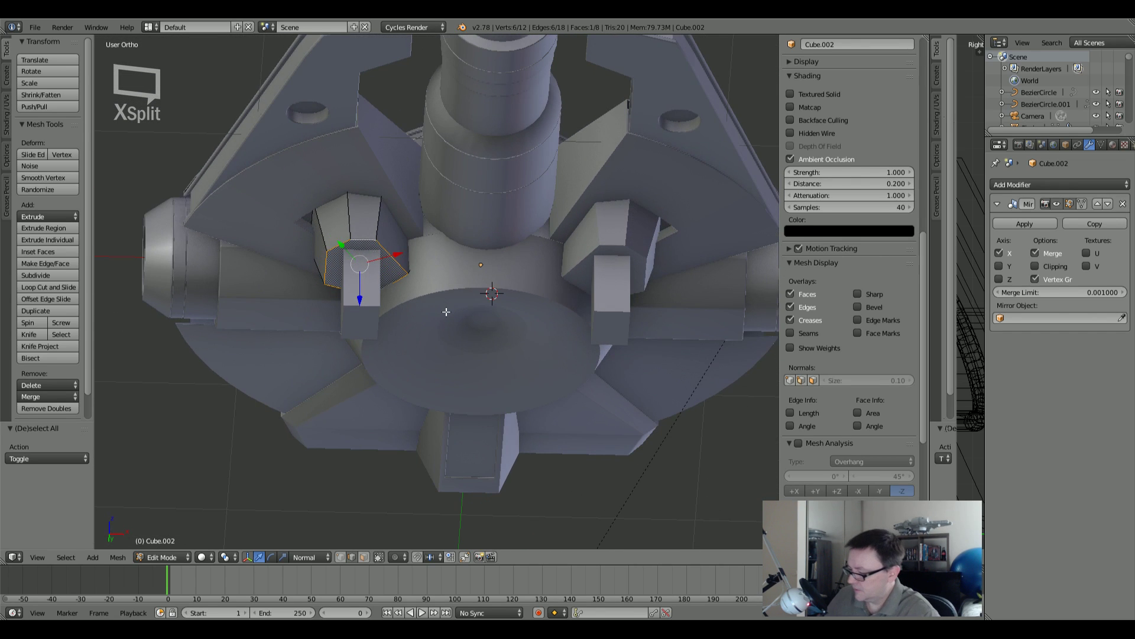
key(ctrl+KP_1)
scroll(846, 308, down, 5)
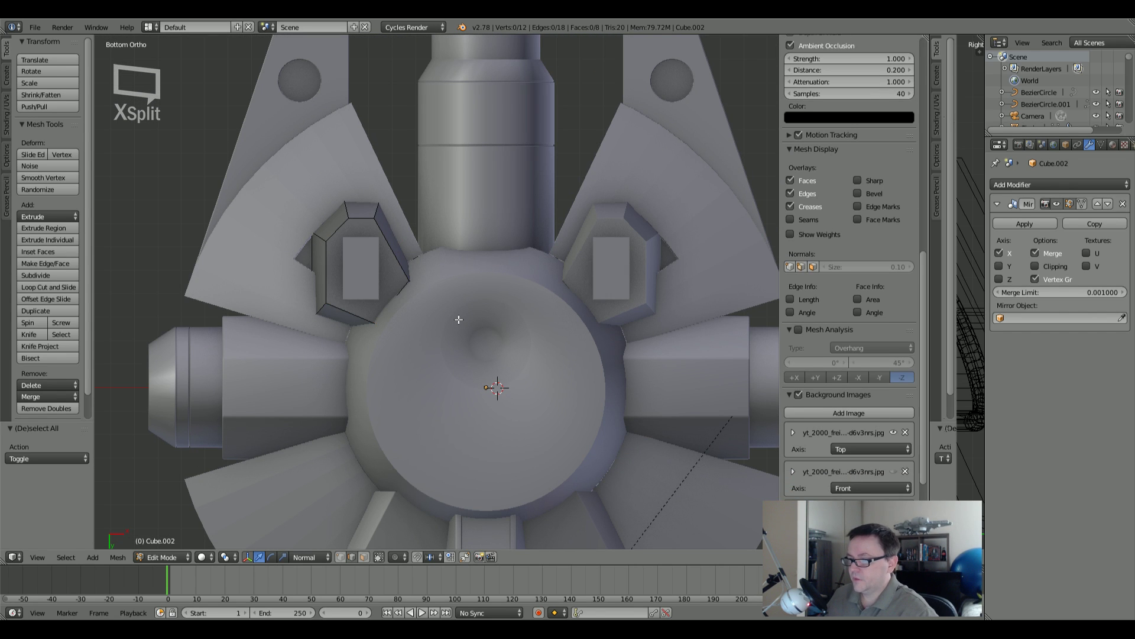
Step: Select both short edges at the front end of the underside block and move them about -0.079 along the Y axis
key(a)
scroll(359, 233, up, 2)
right_click(360, 212)
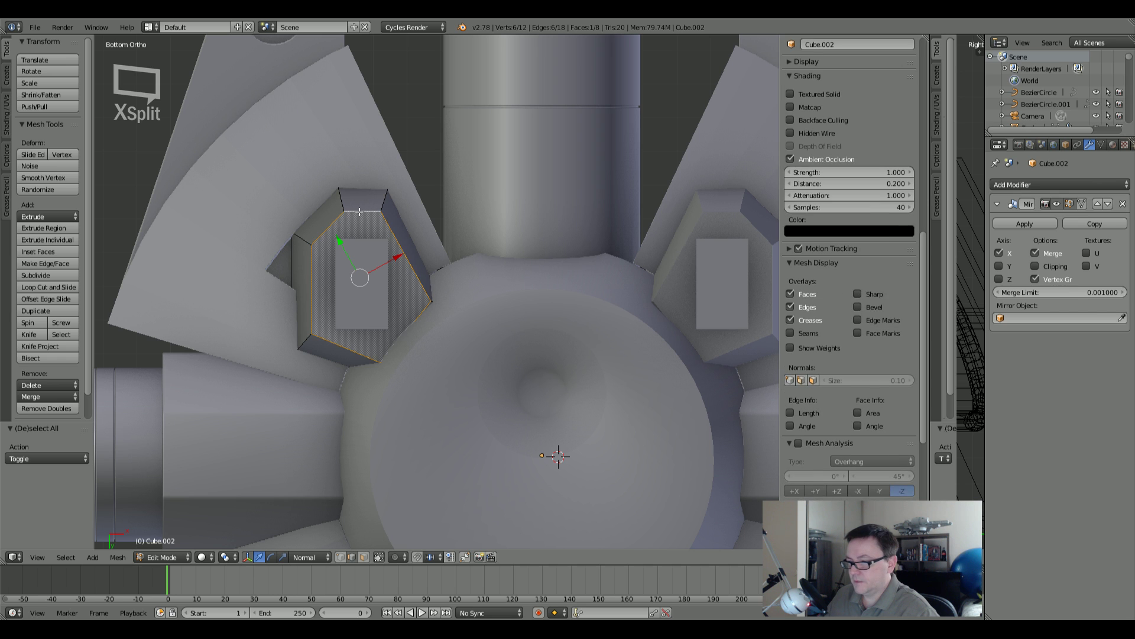
key(z)
shift+right_click(361, 188)
key(z)
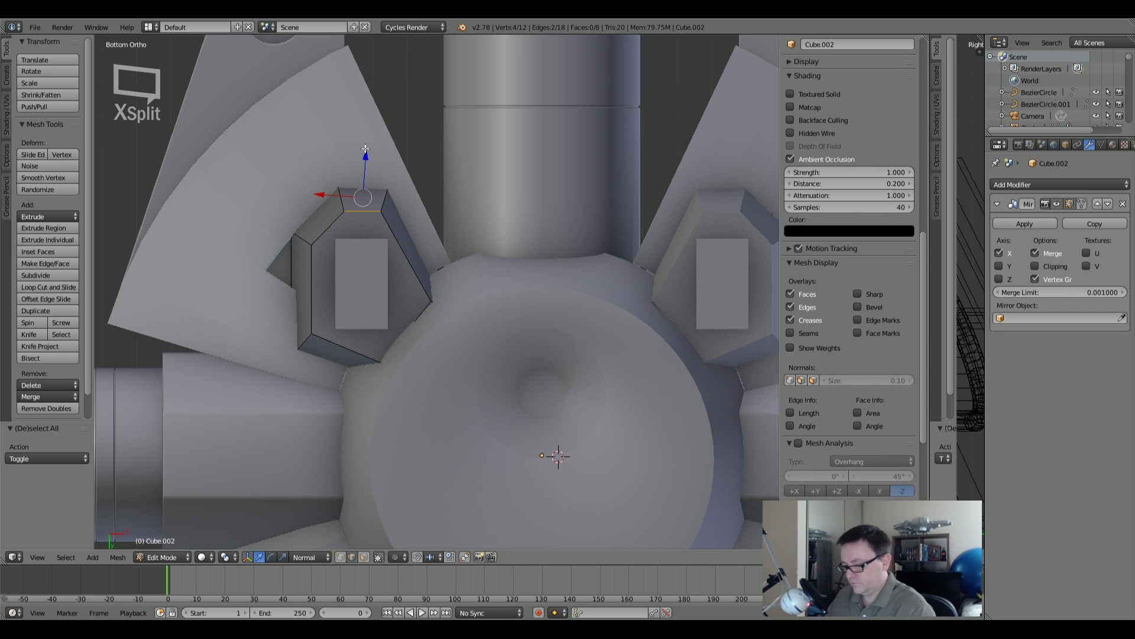
key(g)
key(y)
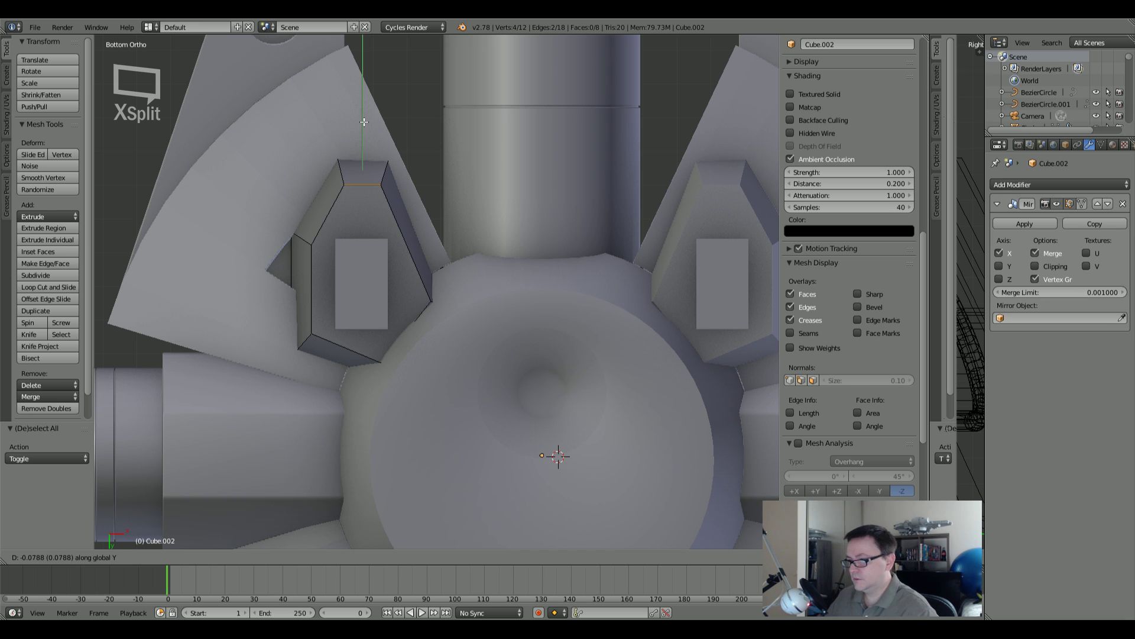
click(364, 121)
Step: Delete the vertices of the underside block's lower six-sided edge loop in wireframe display, keeping only the base outline
key(z)
right_click(437, 307)
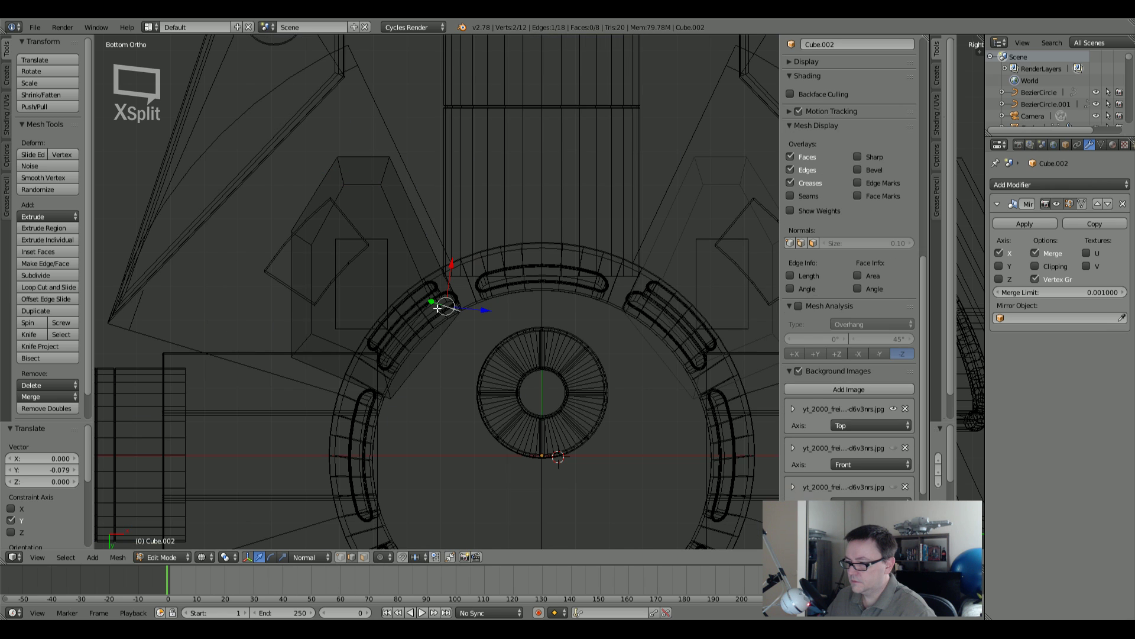
key(z)
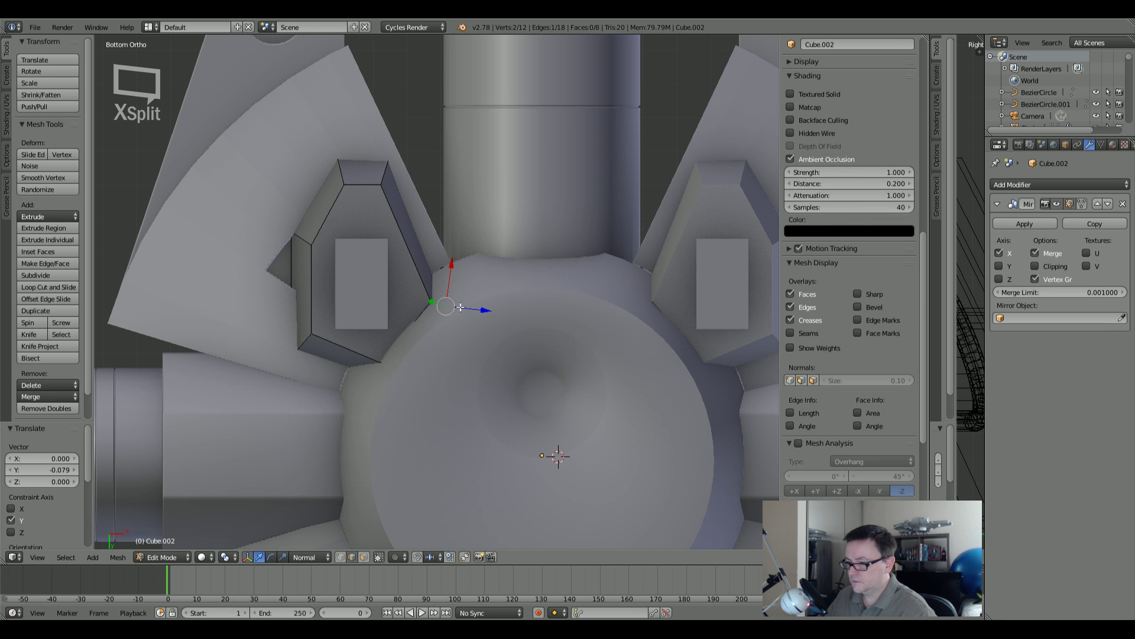
key(z)
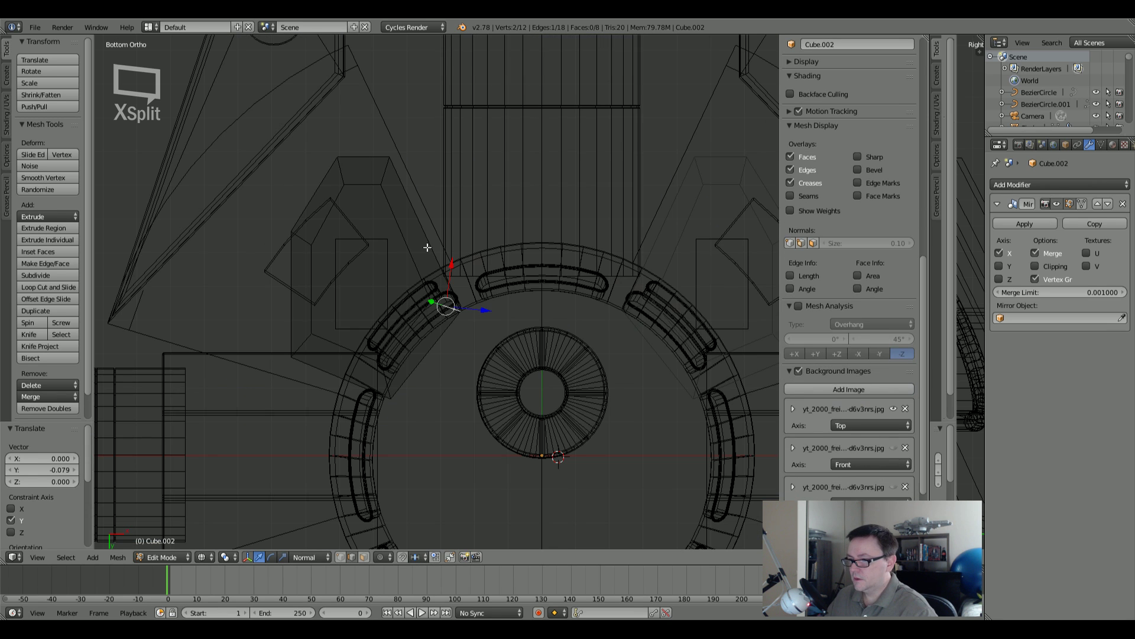
alt+right_click(391, 213)
key(x)
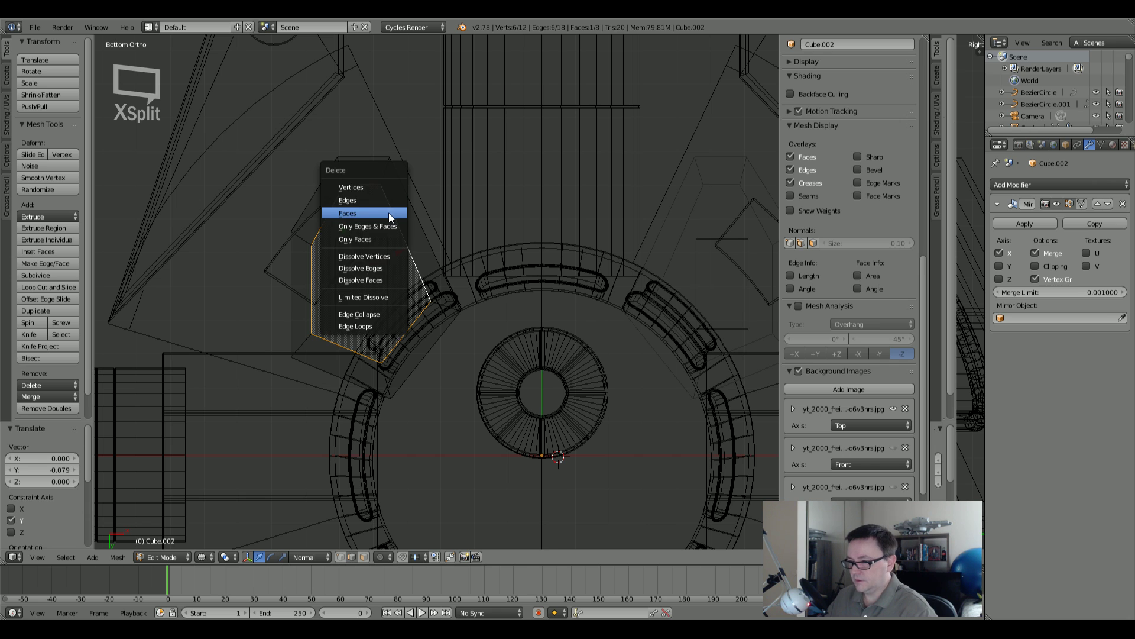
click(372, 186)
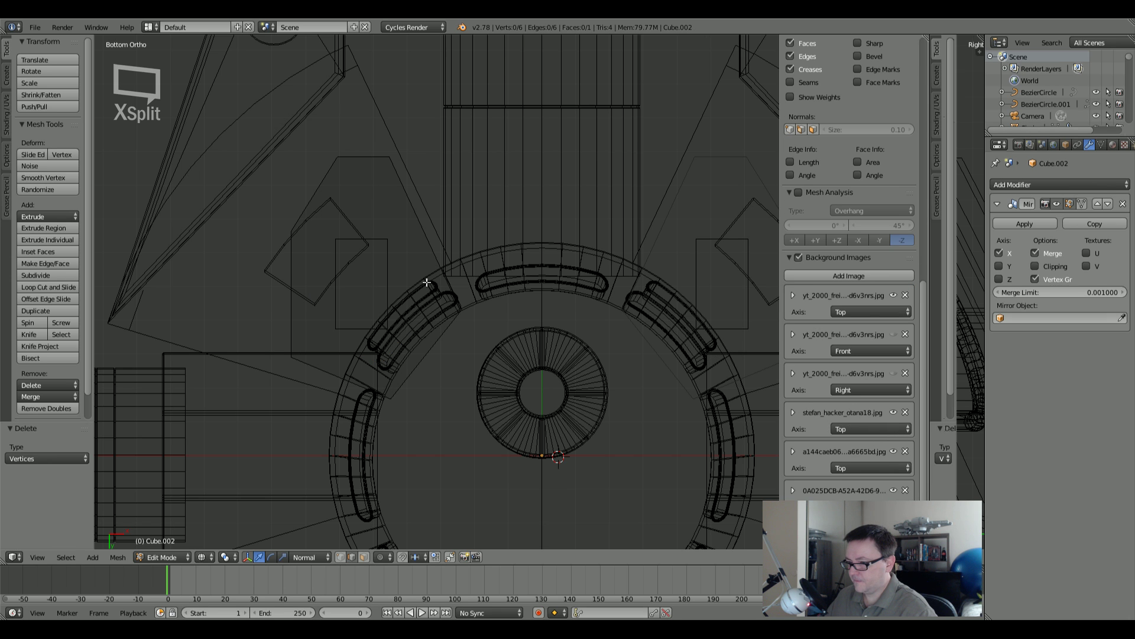
Step: Move the base outline's inner corner vertex next to the central disc by about 0.015 in X and -0.011 in Y
right_click(465, 311)
click(340, 556)
key(z)
key(z)
right_click(459, 310)
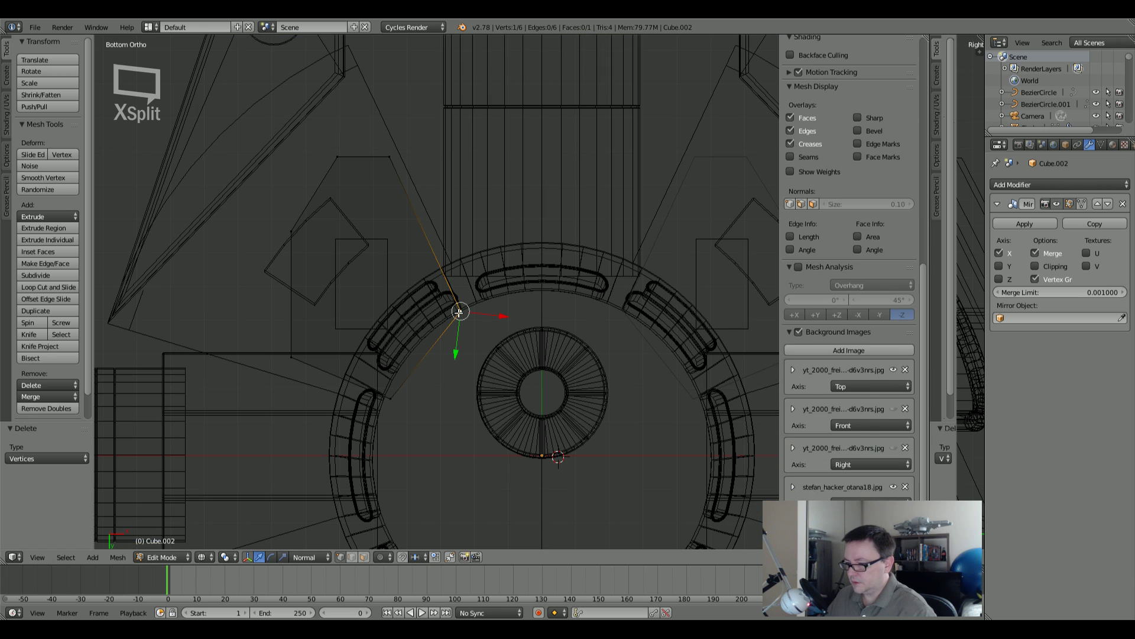
key(g)
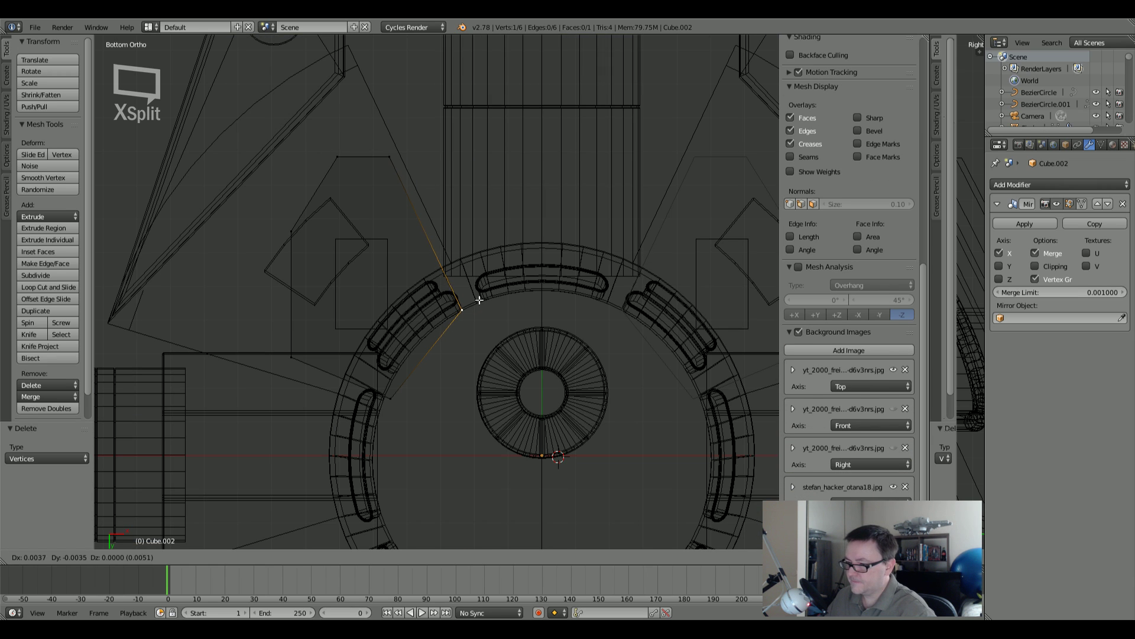
click(516, 274)
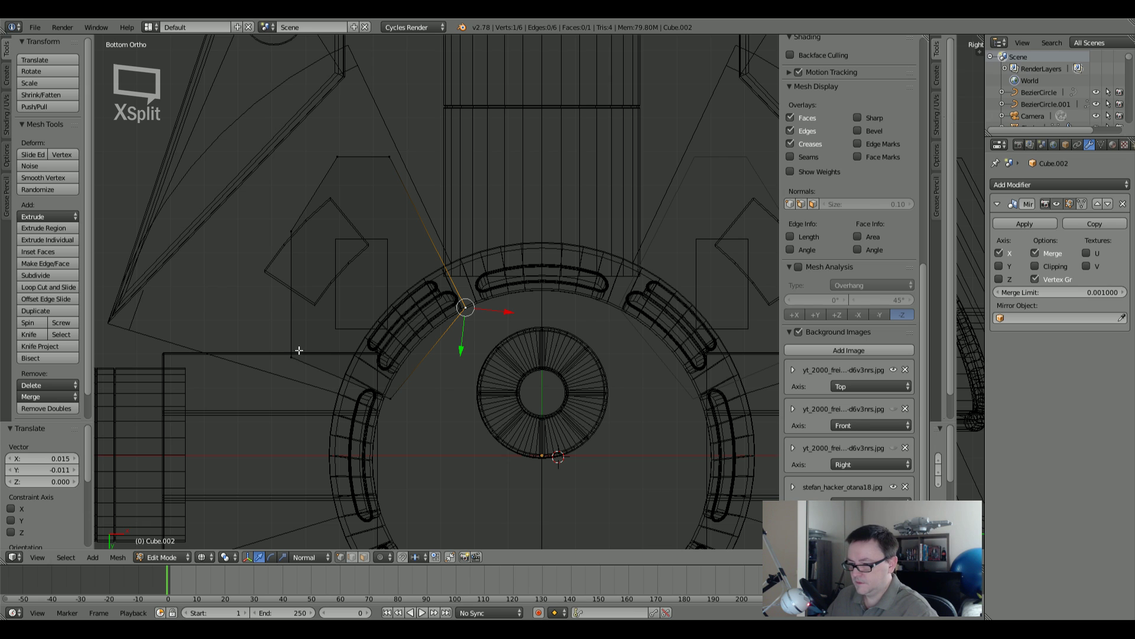
key(z)
key(z)
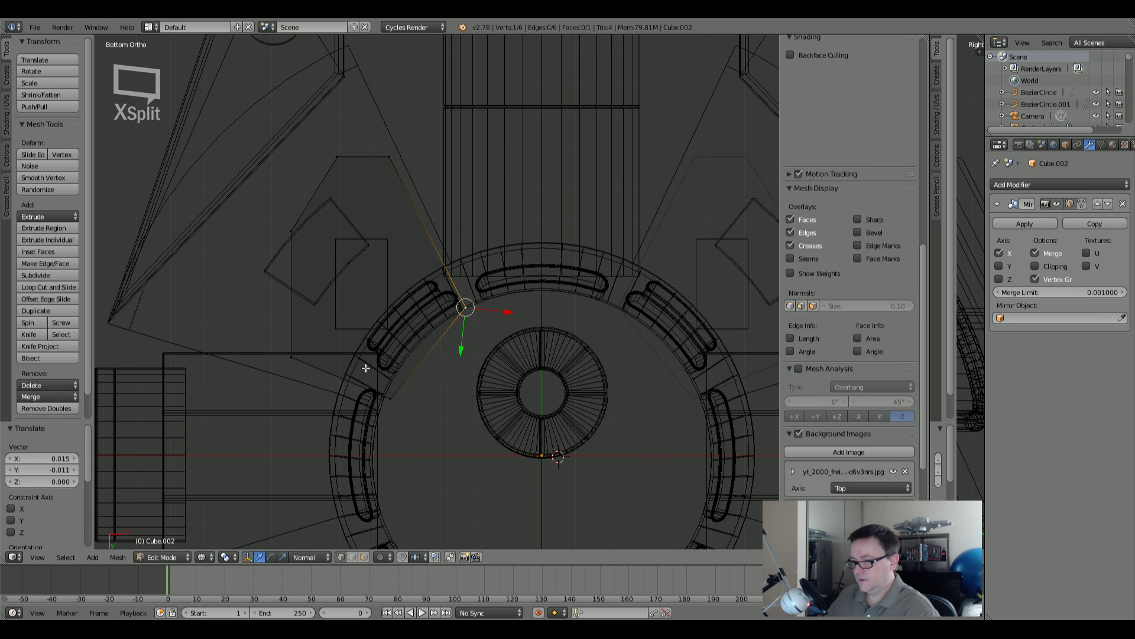
Step: Slide the inner front vertex of the underside block's base outline along its long edge toward the central disc by a factor of 0.114
key(a)
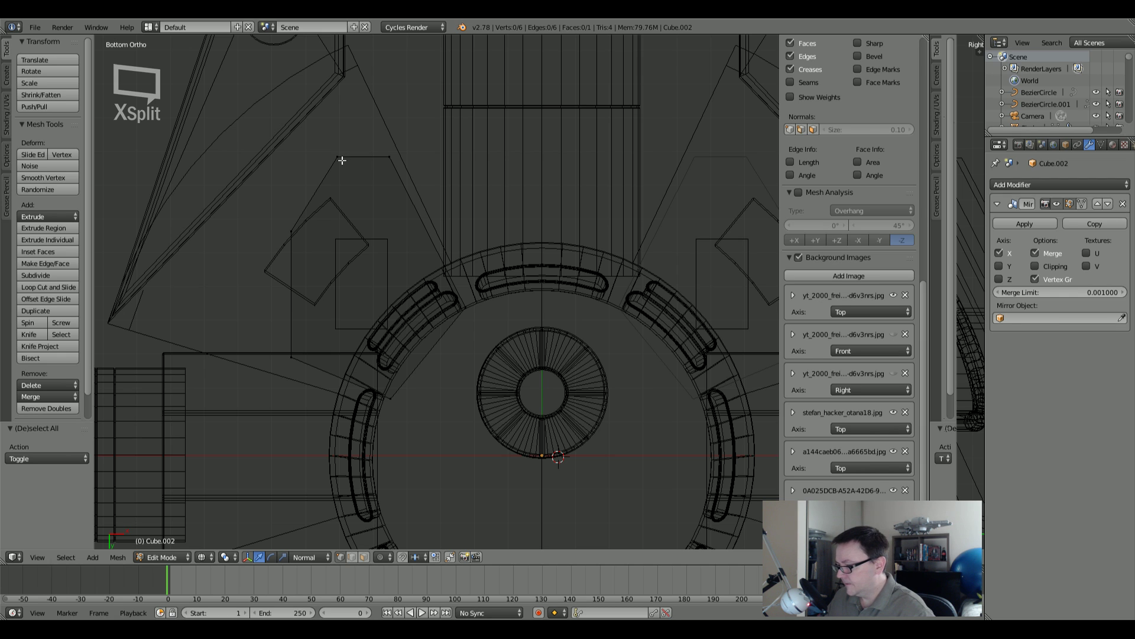
right_click(385, 159)
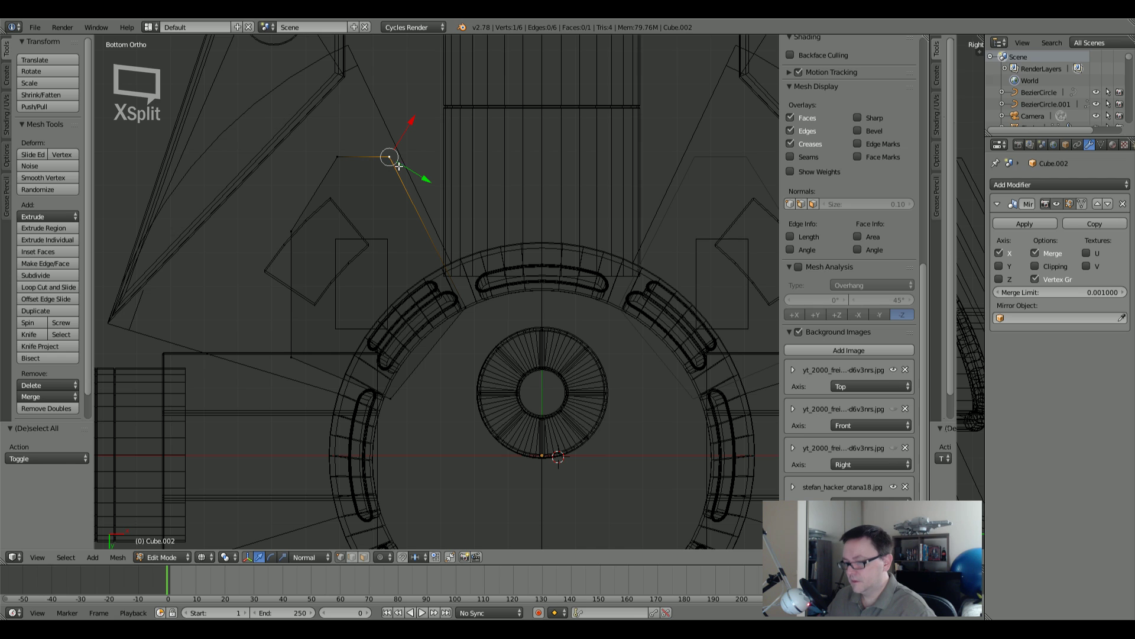
key(shift+v)
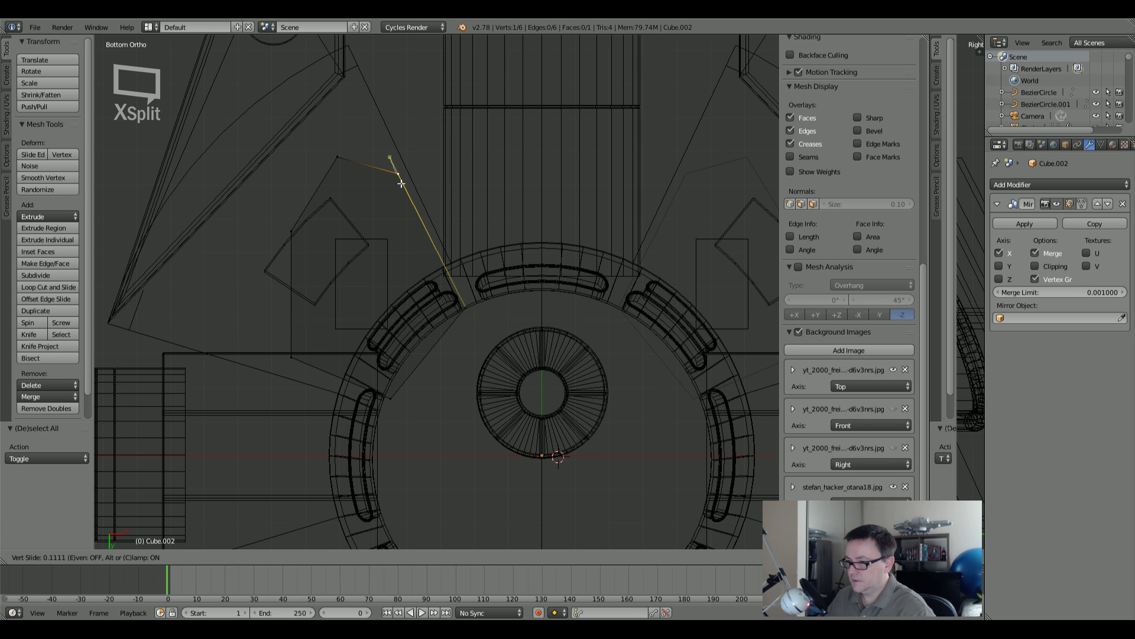
click(401, 184)
Step: Slide the outer vertex of the outline's short front edge toward the outer side corner by a factor of 0.239
right_click(337, 157)
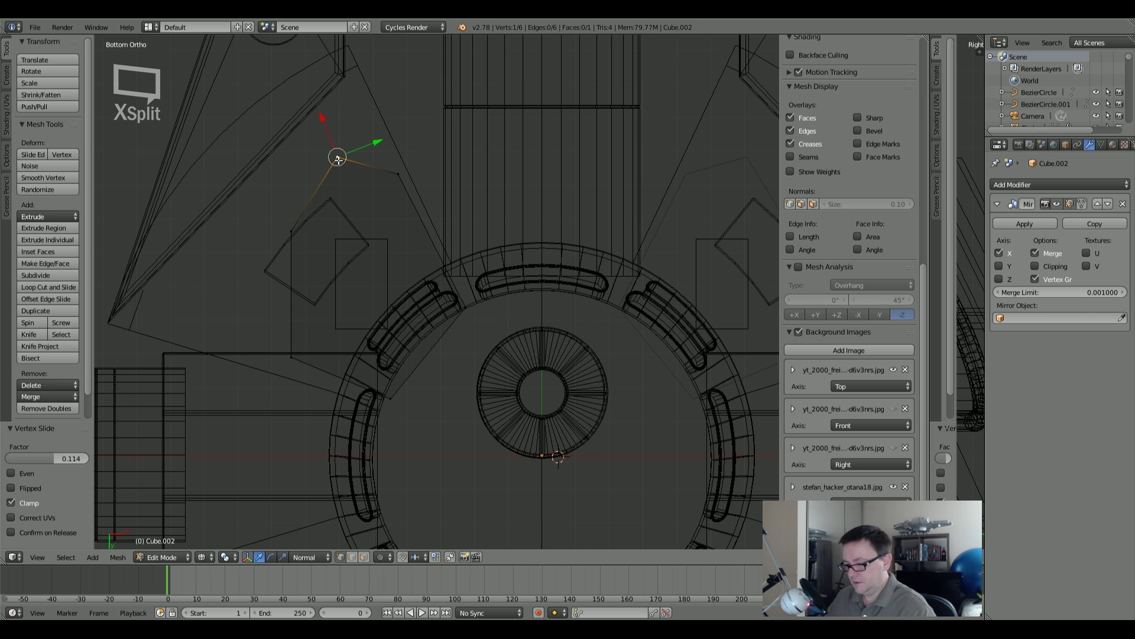
key(shift+v)
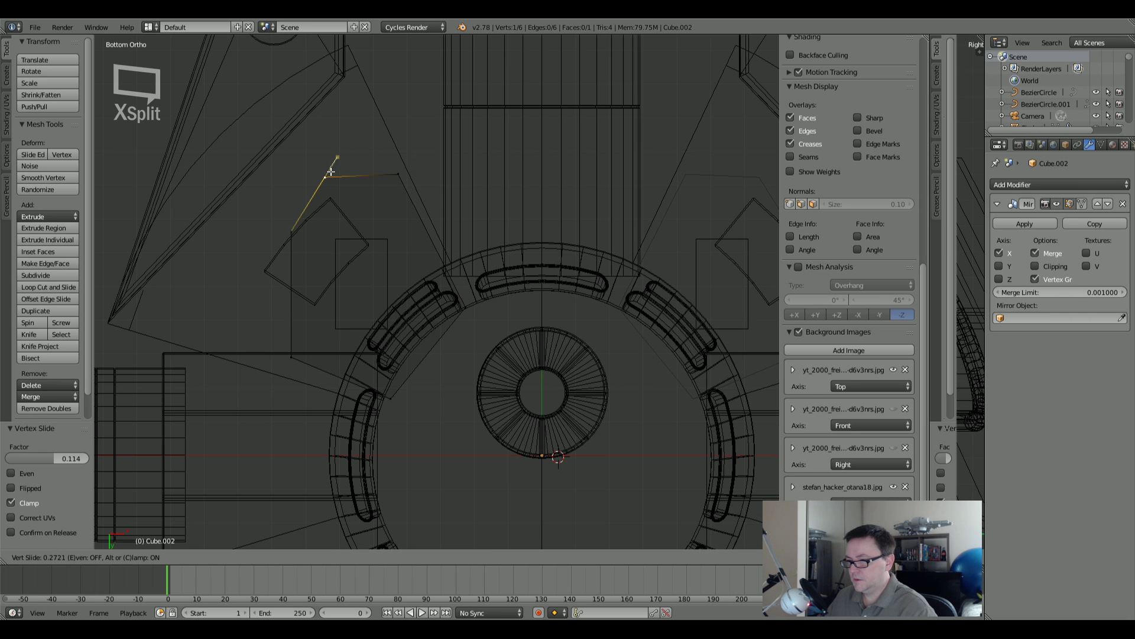
key(Escape)
key(shift+v)
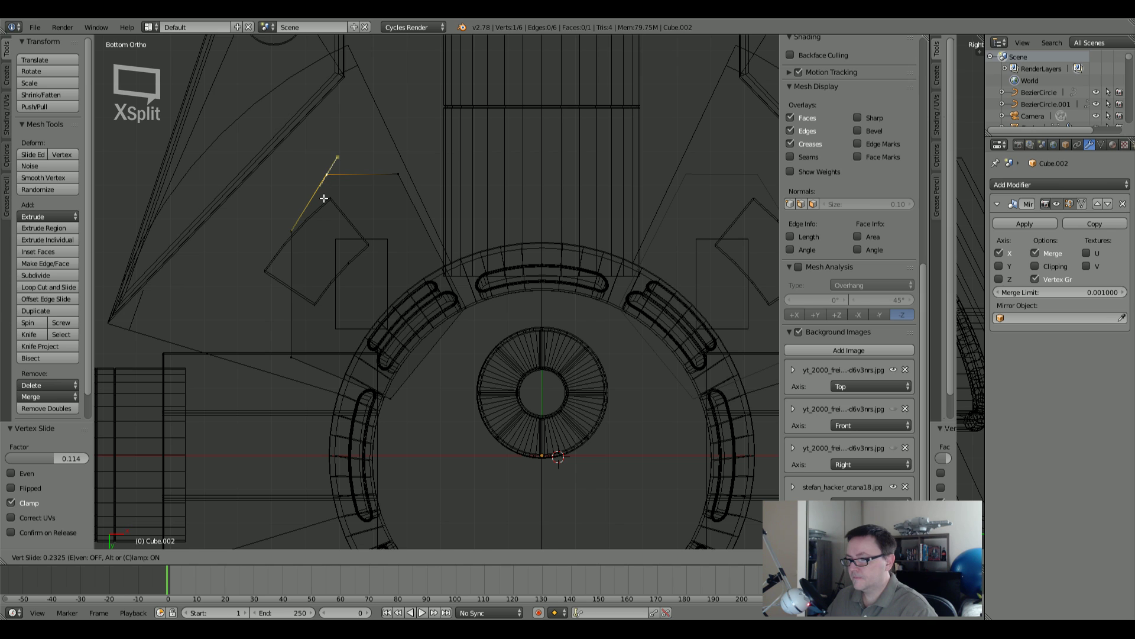
key(Escape)
key(shift+v)
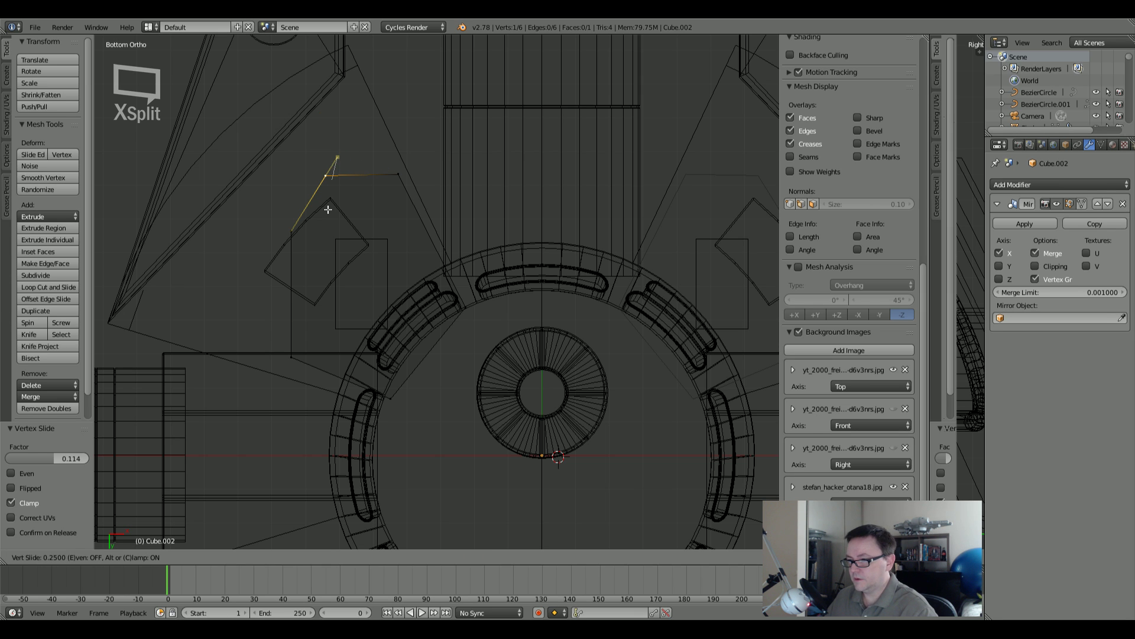
click(328, 208)
Step: Flatten the outline's front edge by scaling its two vertices to 0 along the Y axis
shift+right_click(399, 175)
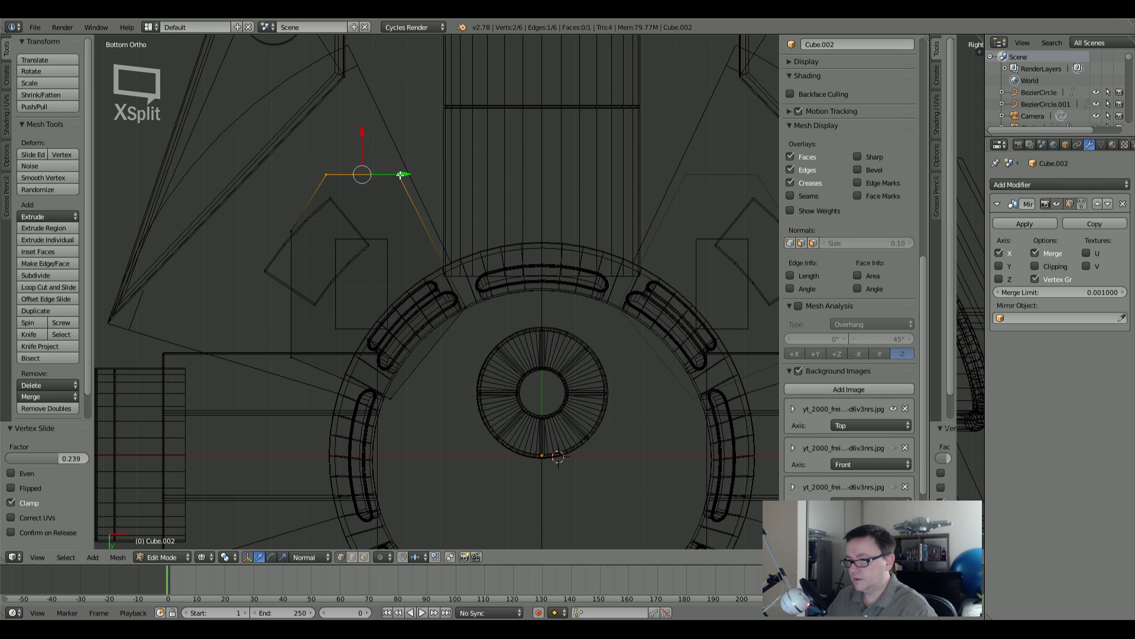
key(s)
key(y)
key(0)
key(Return)
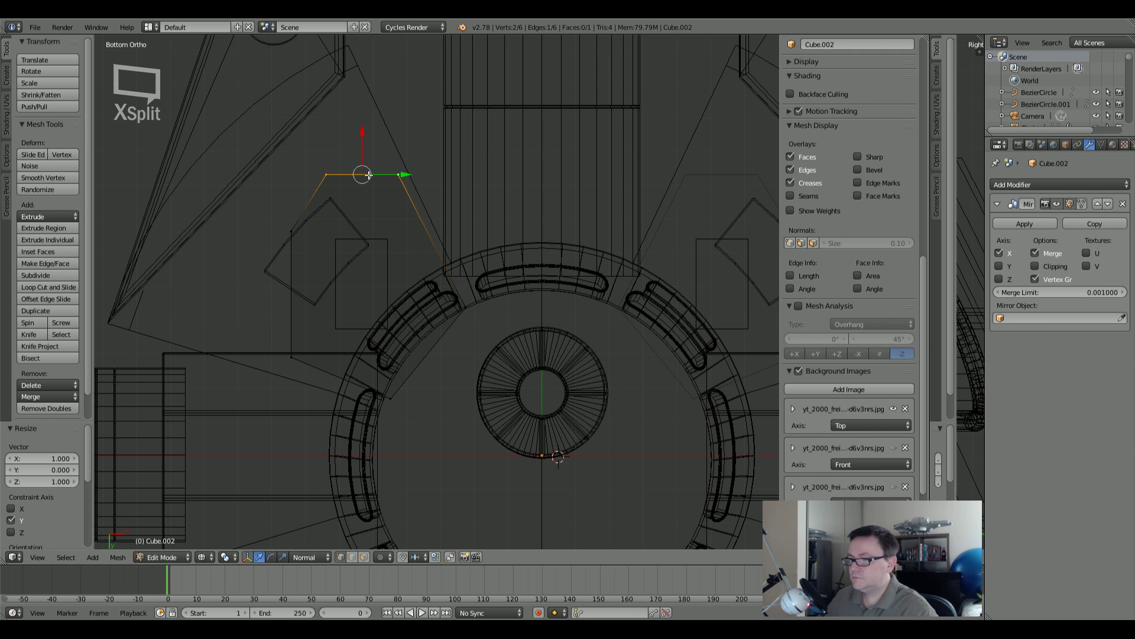
Step: Move the outline's outer side corner vertex, next to the front edge, -0.072 along the Y axis
key(a)
right_click(292, 231)
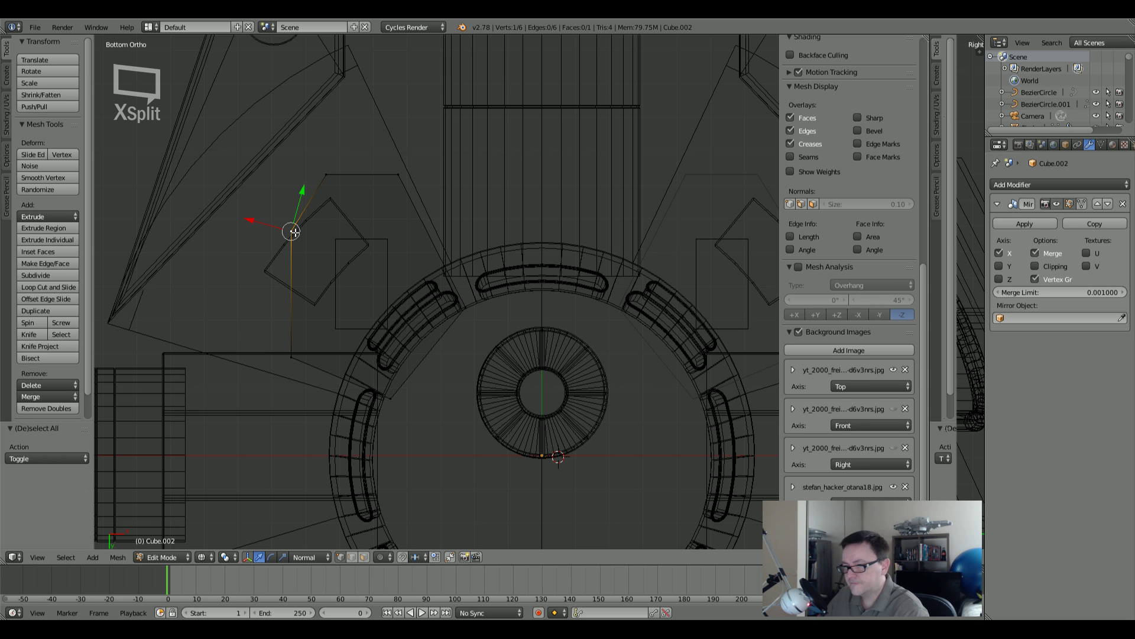
key(g)
key(y)
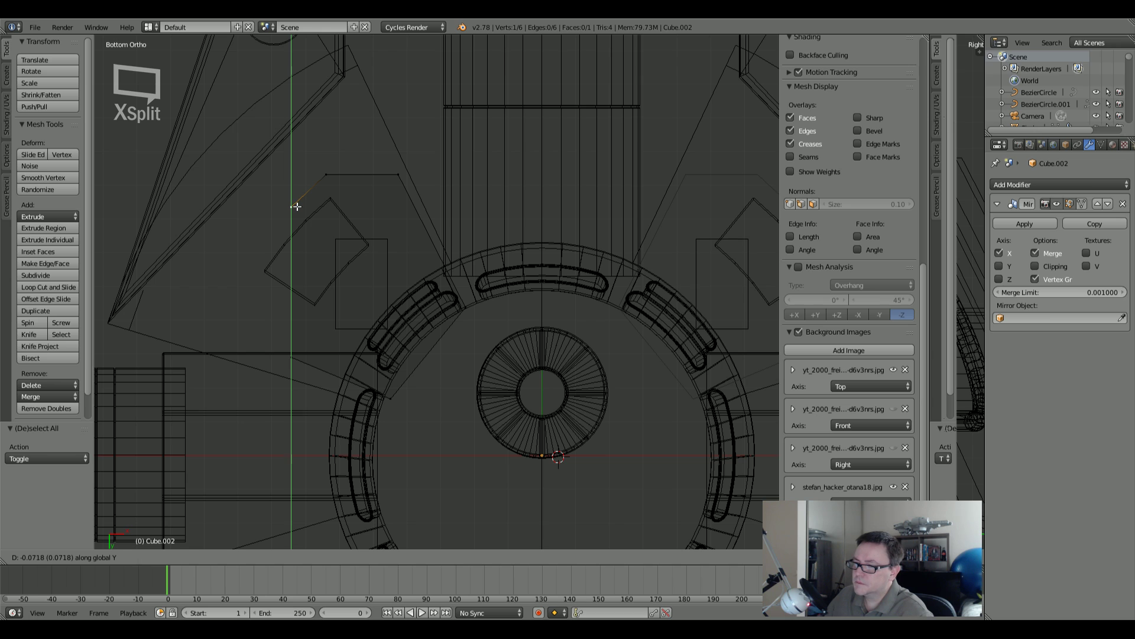
click(296, 207)
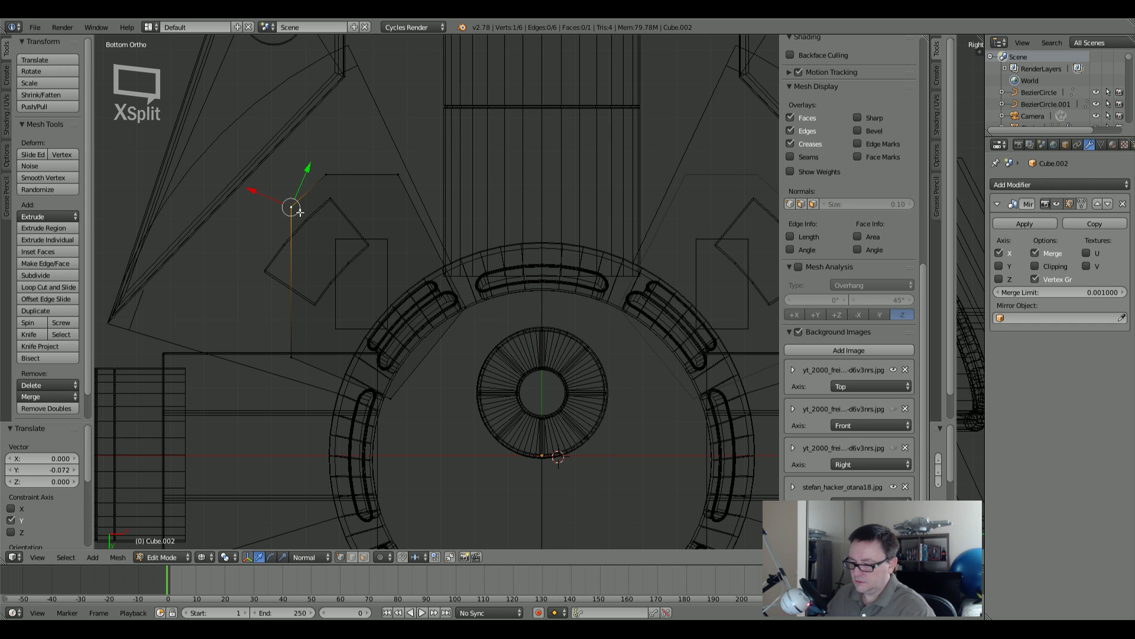
Step: Split the outer side corner vertex and move it back 0.016 along the Y axis
key(y)
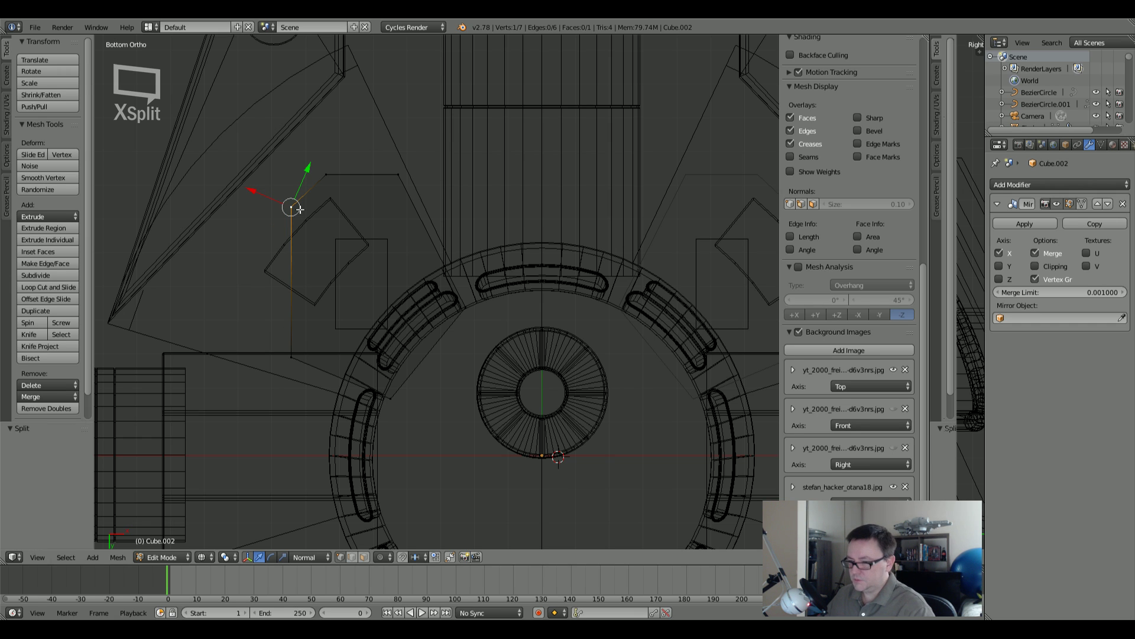
key(g)
key(y)
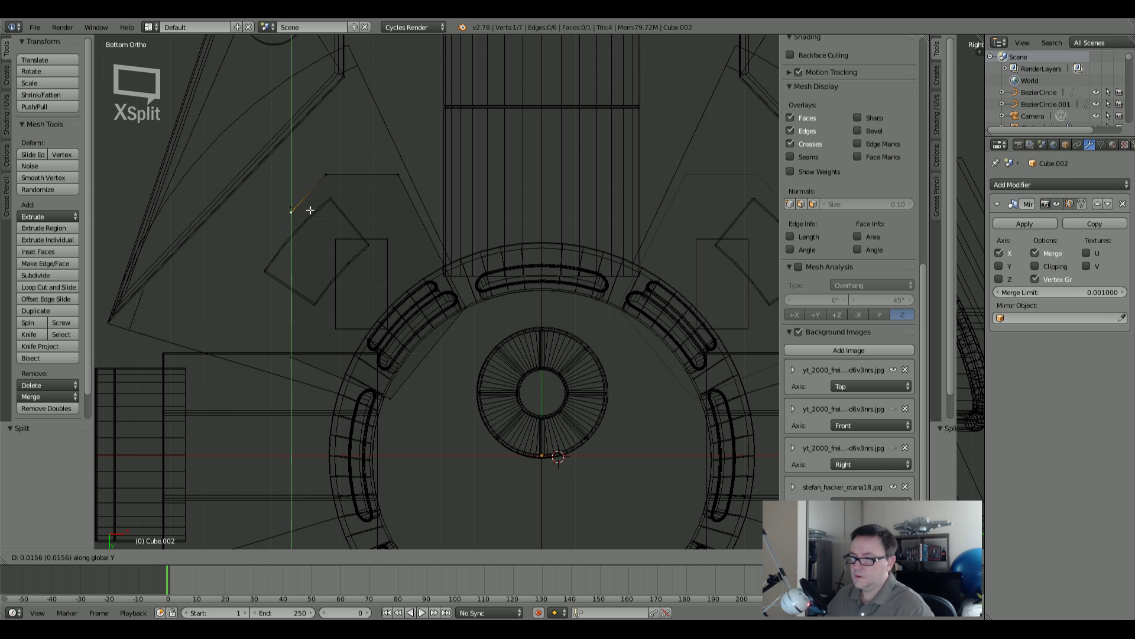
click(310, 210)
key(z)
key(z)
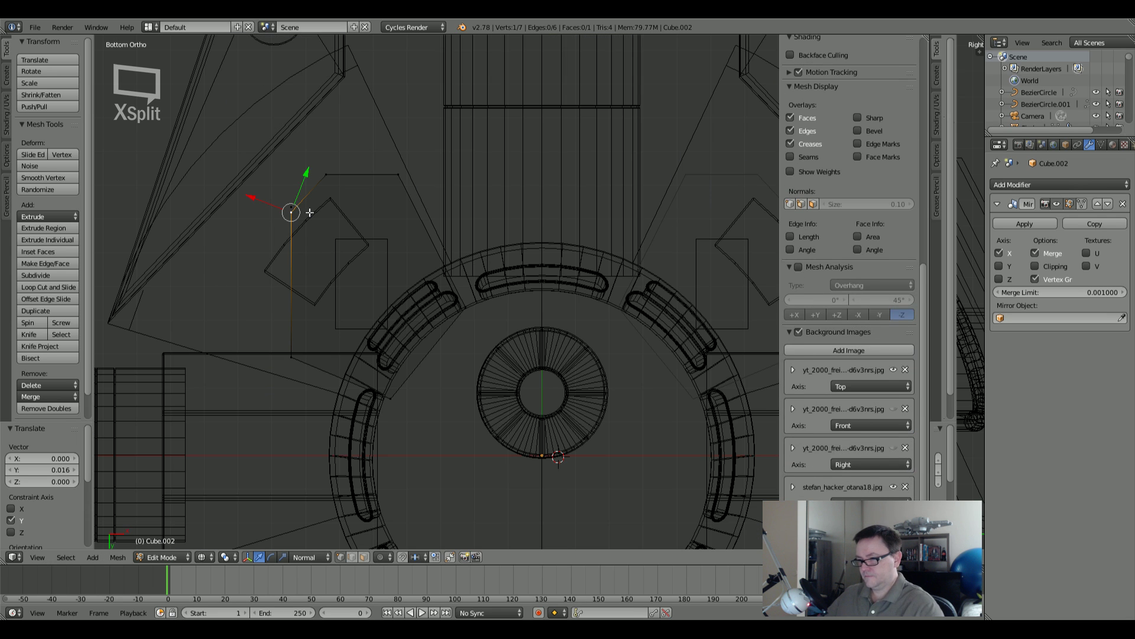
Step: Delete the loose duplicate vertex just in front of the outline's outer side corner
key(a)
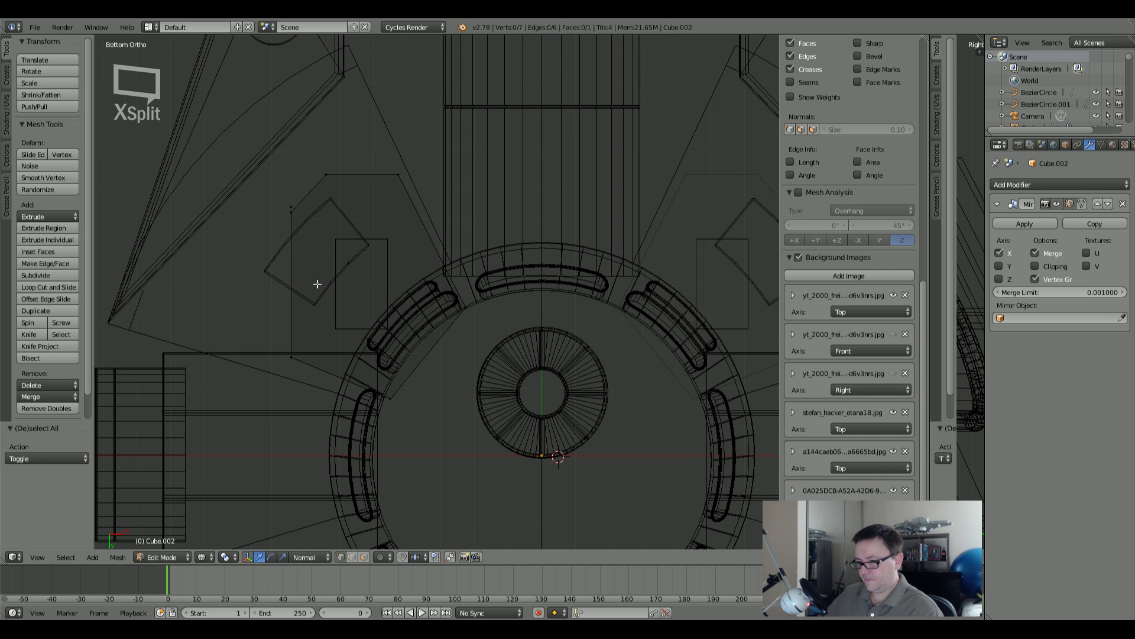
right_click(292, 357)
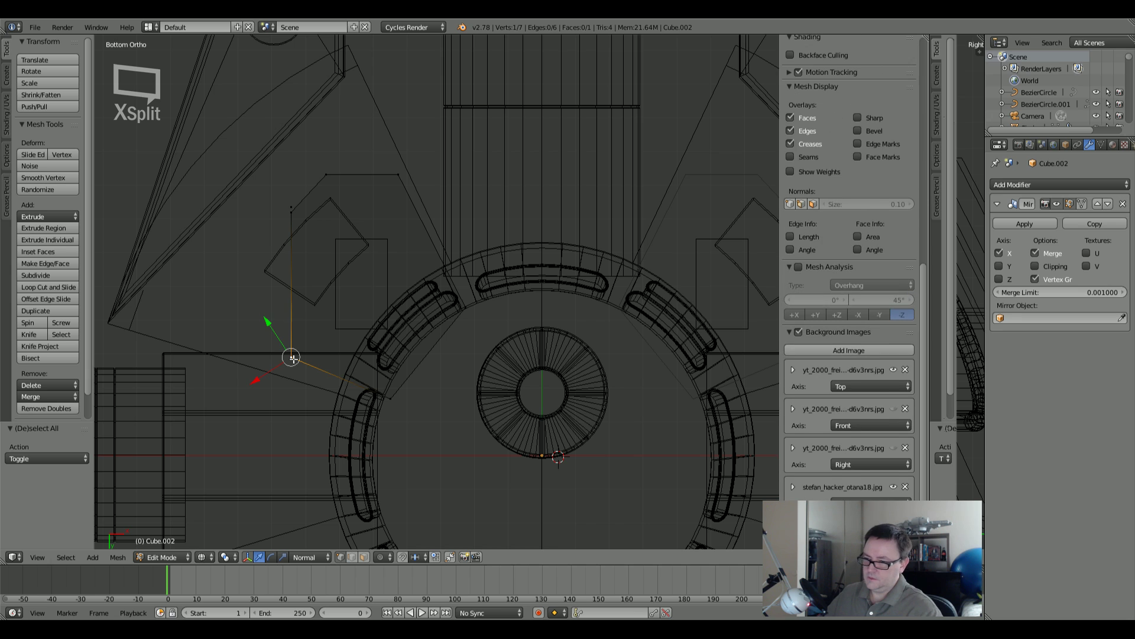
key(g)
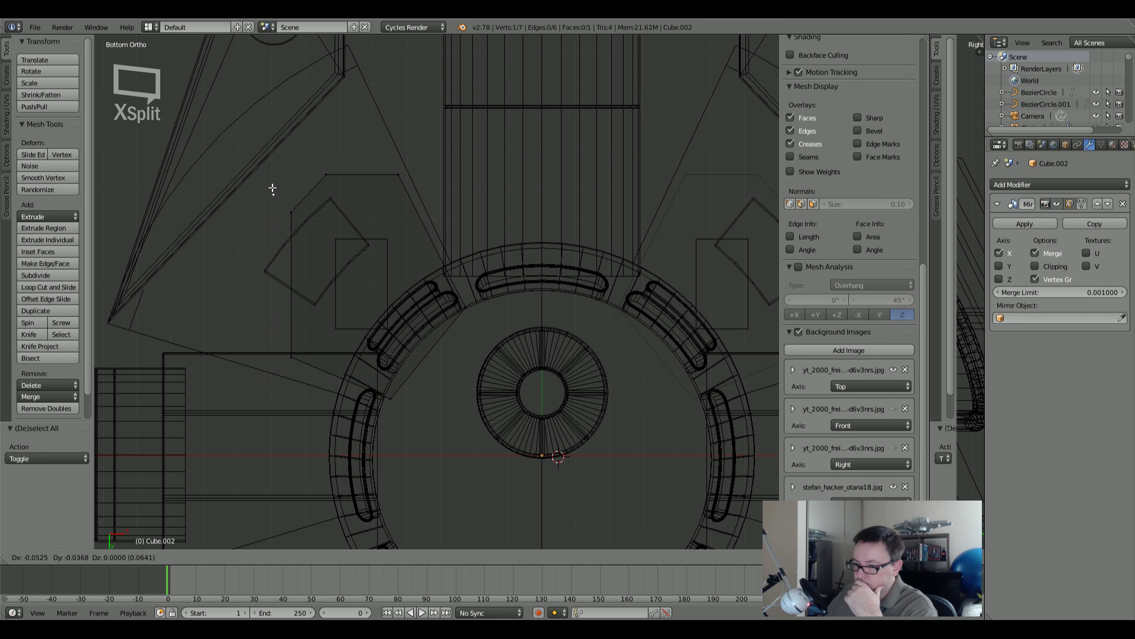
click(290, 204)
scroll(303, 189, up, 3)
scroll(281, 240, up, 5)
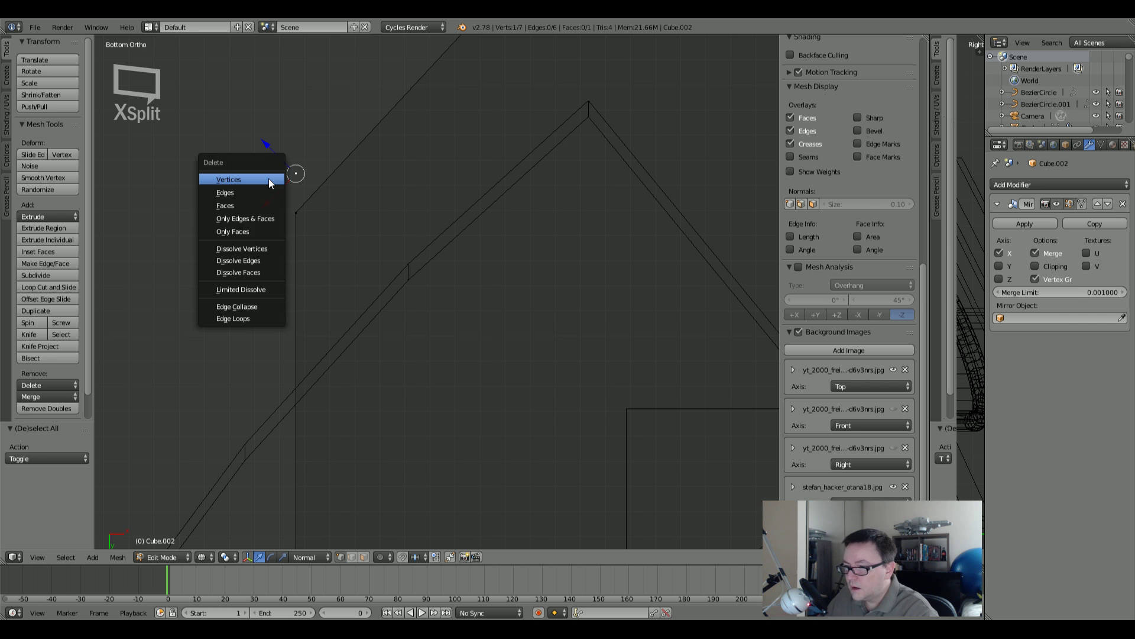
click(268, 179)
scroll(269, 178, down, 8)
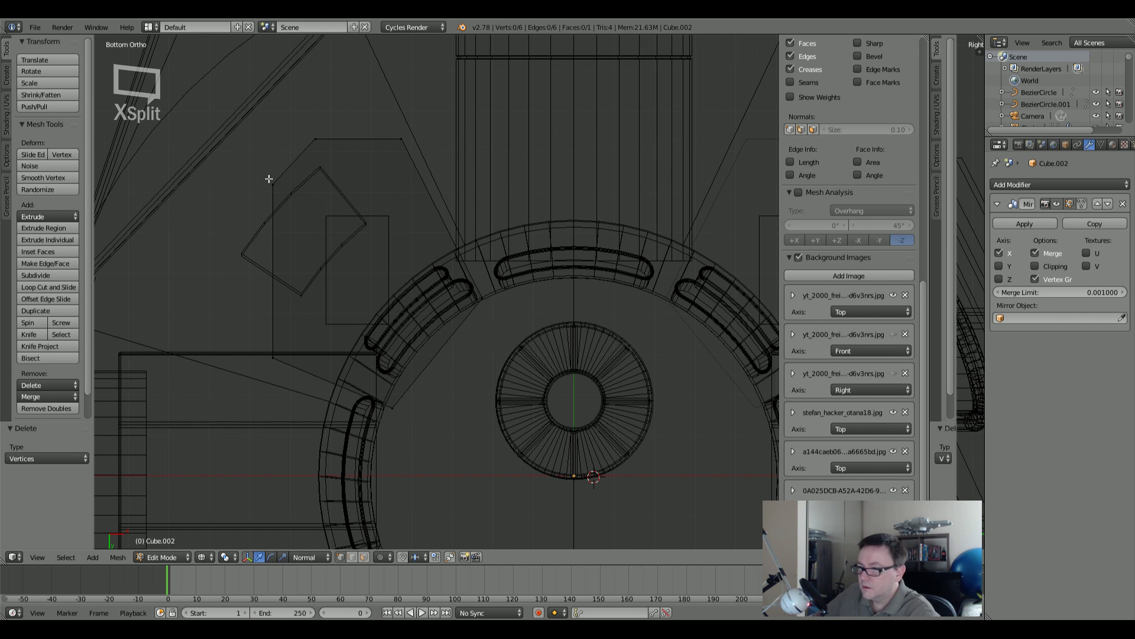
Step: Select the entire six-sided base face, switch to solid display, and extrude it -0.291 along the Z axis
key(a)
shift+middle_drag(309, 240, 368, 266)
key(a)
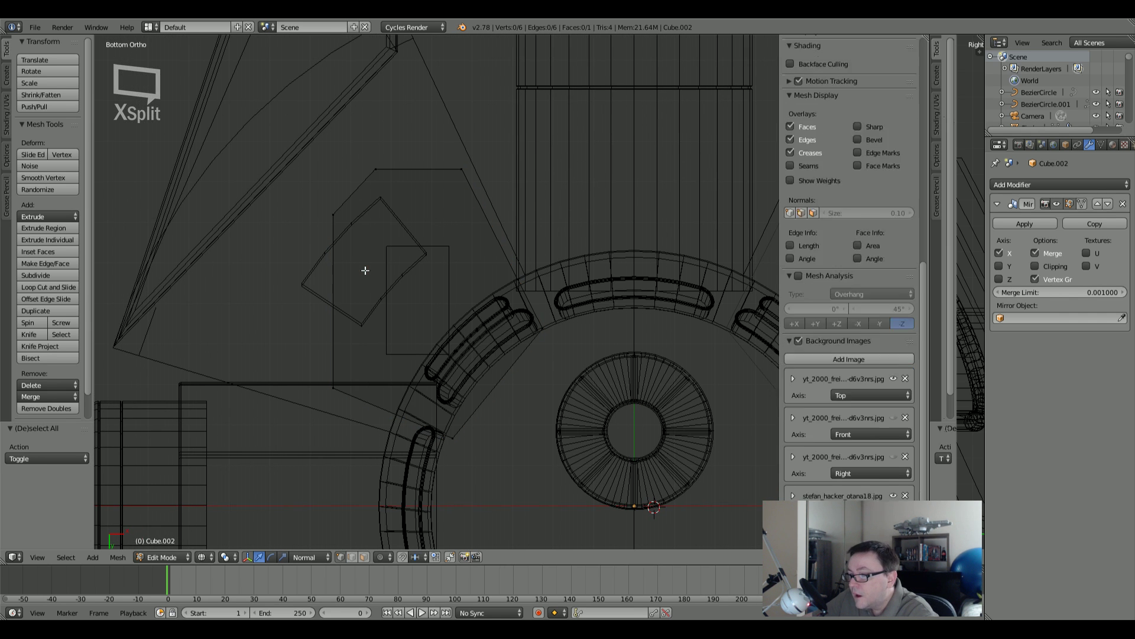
shift+middle_drag(378, 278, 351, 278)
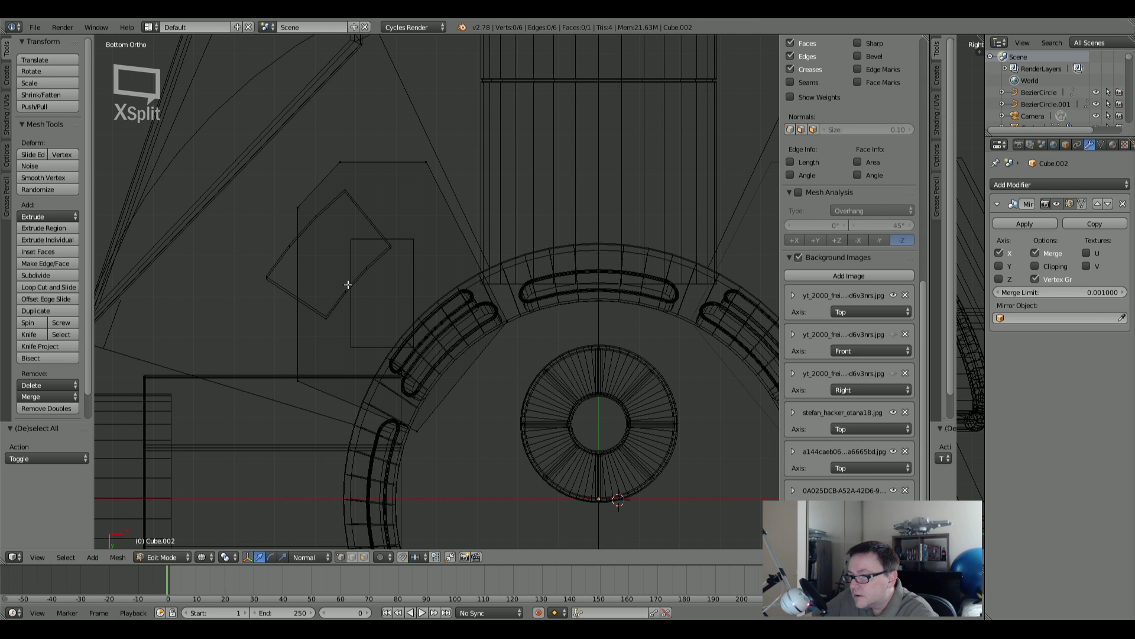
scroll(317, 374, down, 4)
key(a)
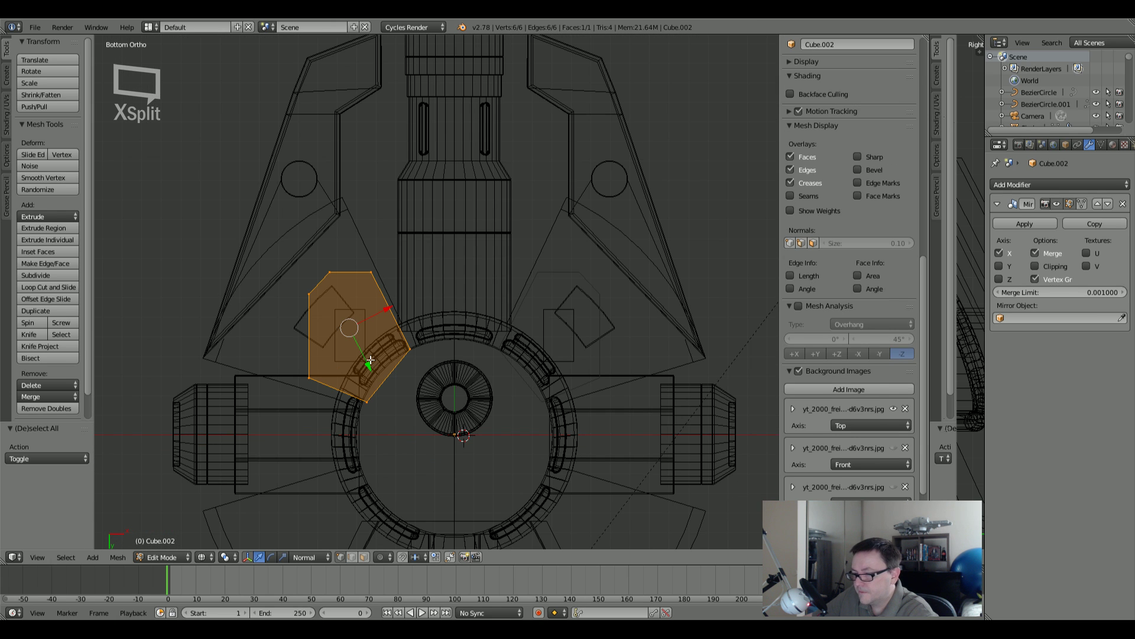
key(z)
middle_drag(370, 359, 456, 380)
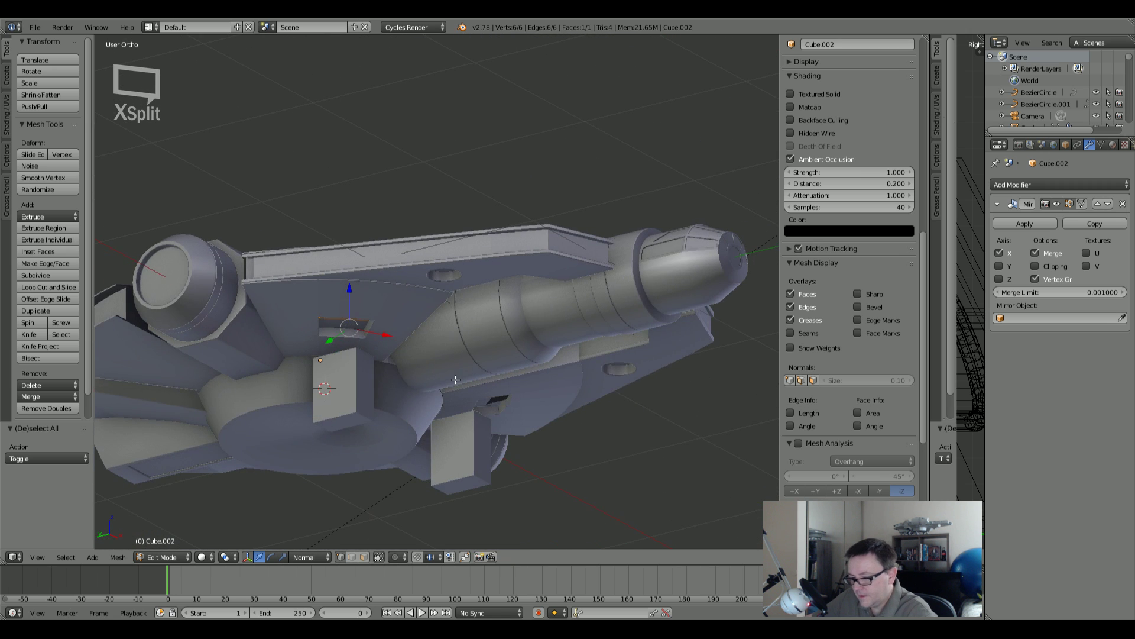
key(e)
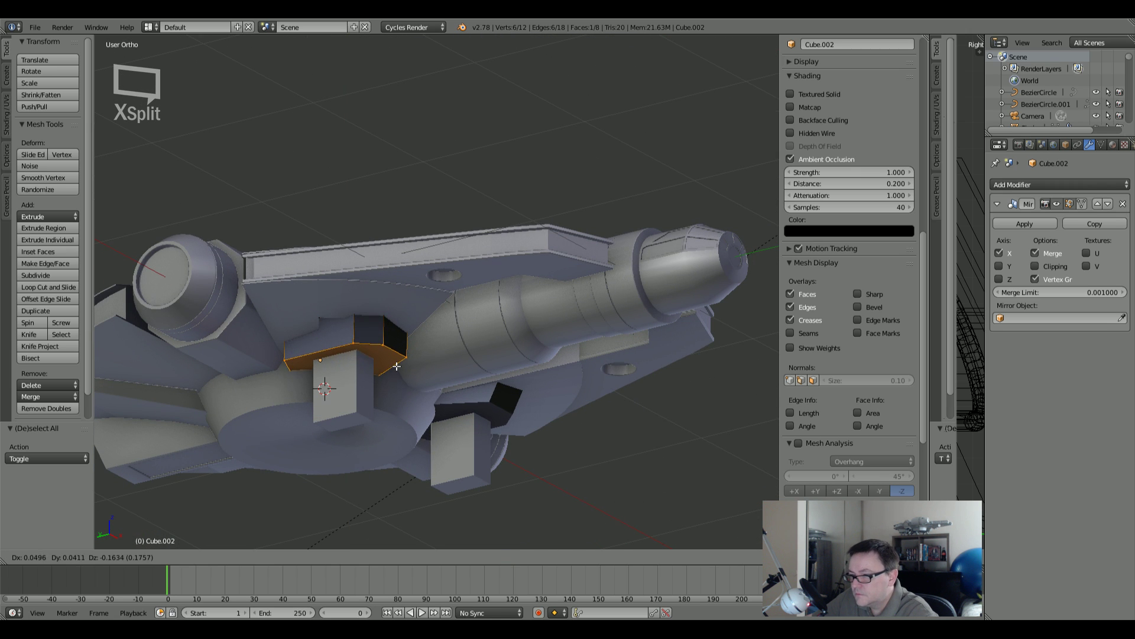
key(z)
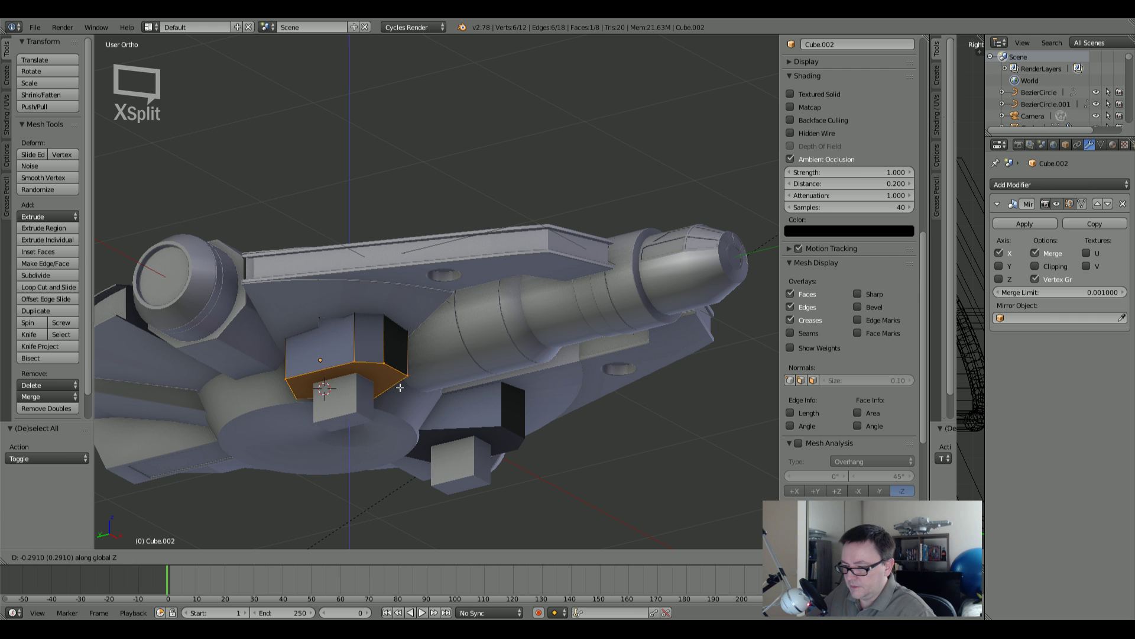
click(400, 387)
Step: Raise the extruded block's lower face 0.006 along Z and check the block's height from the side and below
middle_drag(401, 387, 391, 353)
key(e)
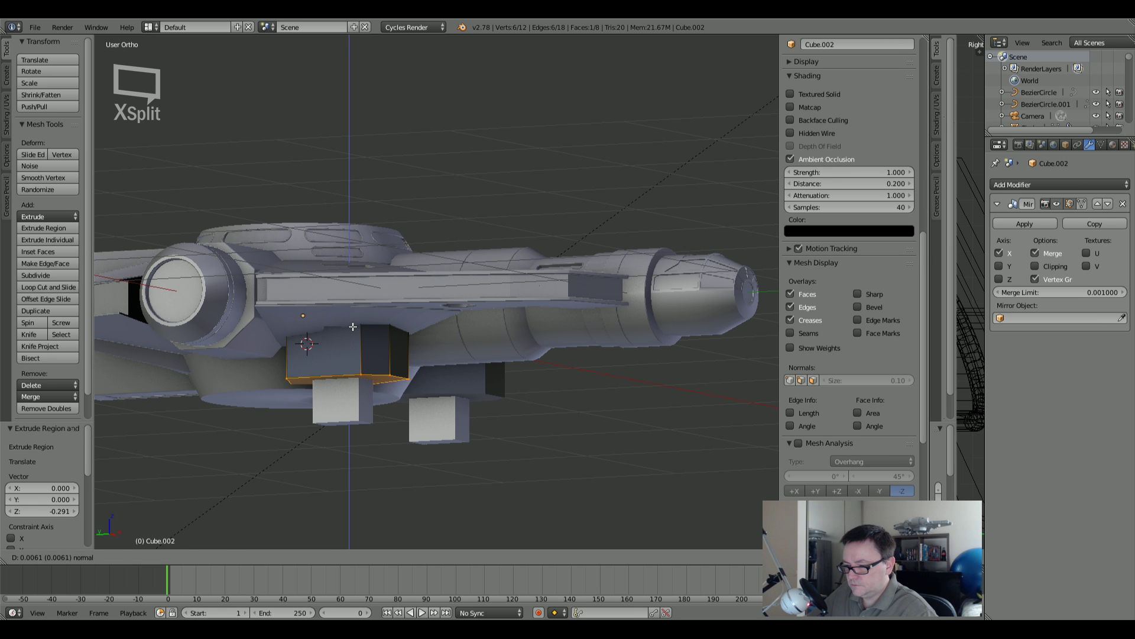
click(353, 326)
middle_drag(353, 327, 470, 265)
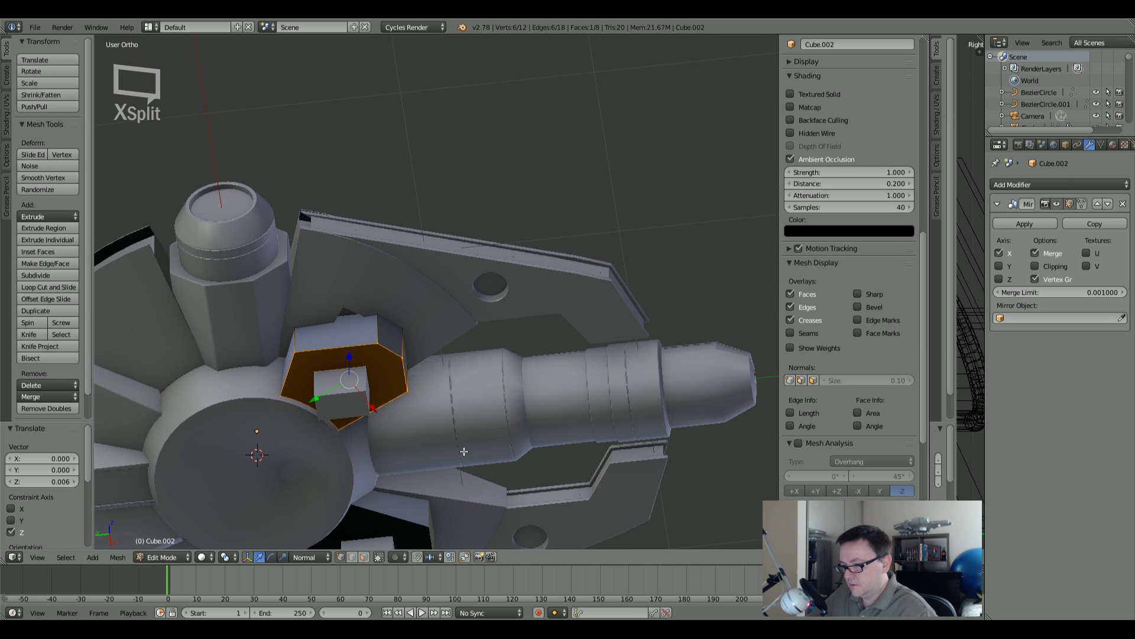
key(KP_7)
key(ctrl+KP_7)
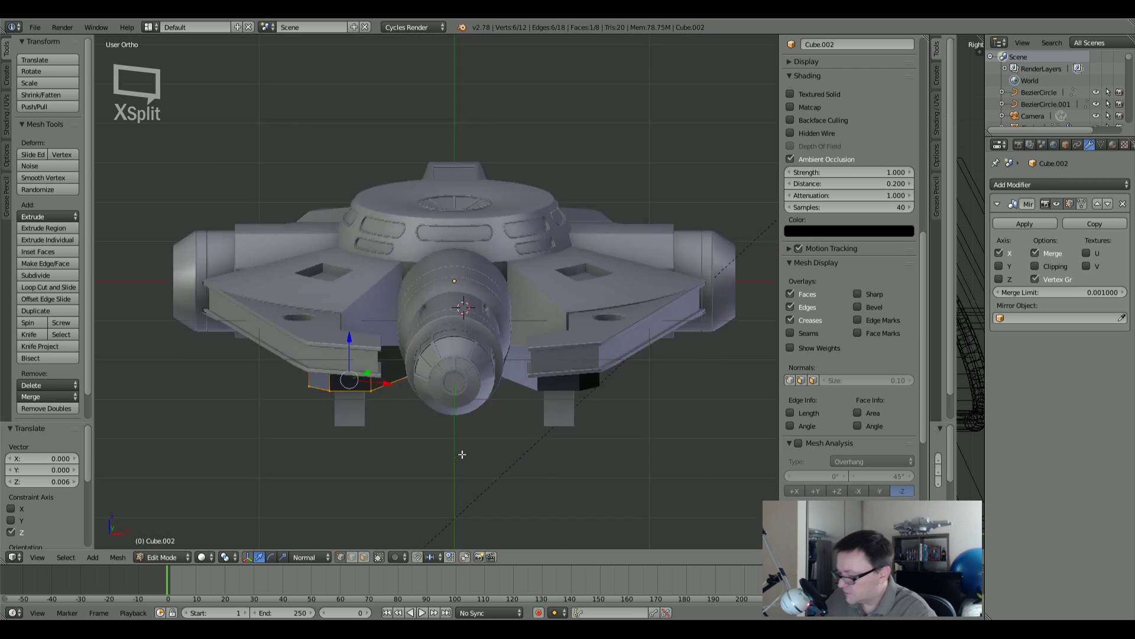
key(s)
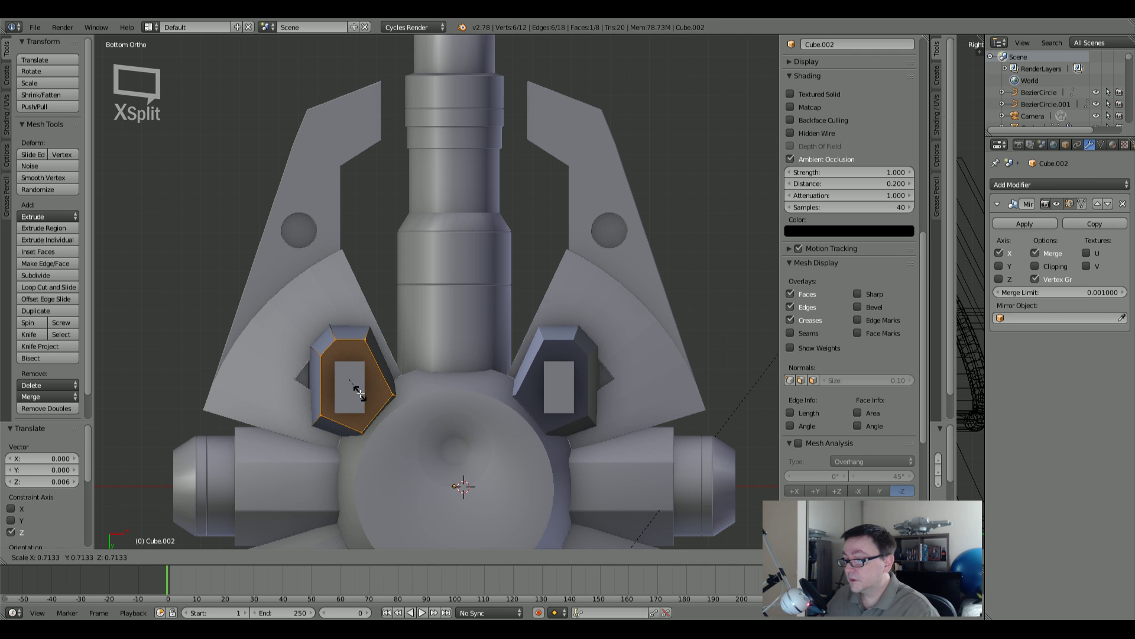
click(355, 398)
scroll(340, 395, up, 4)
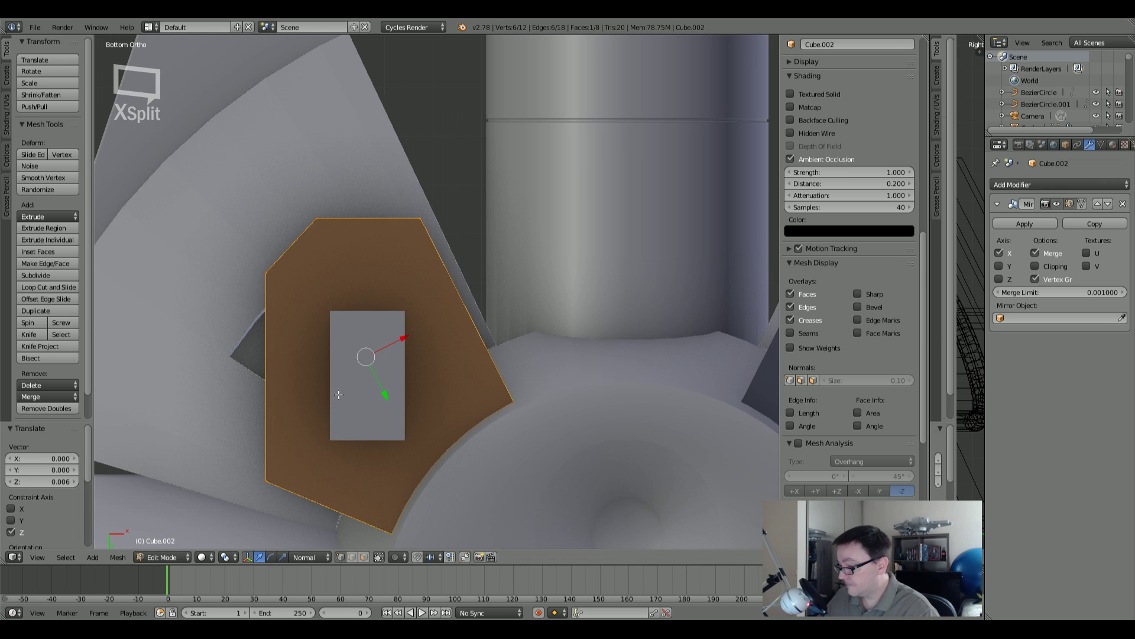
key(e)
key(s)
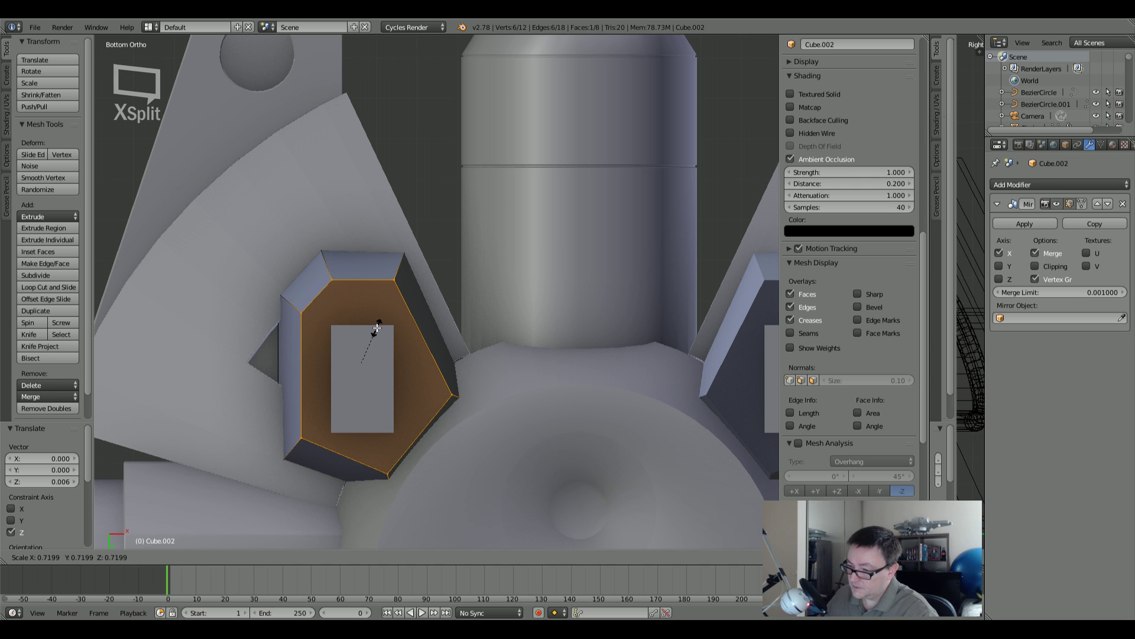
key(Escape)
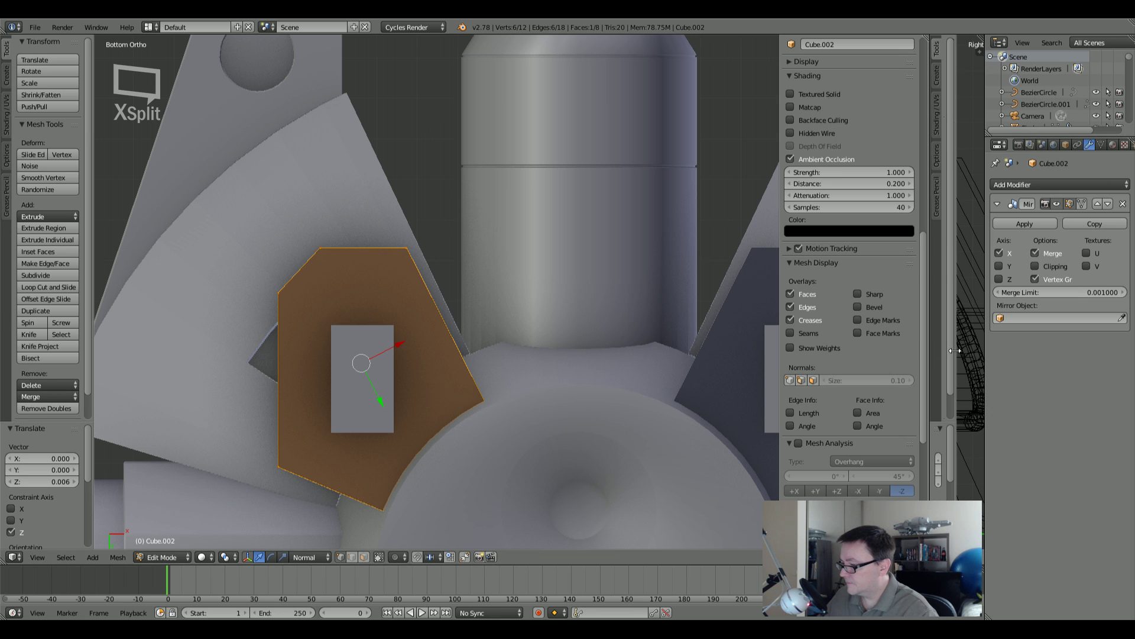
Step: Widen the second 3D viewport and frame the underside block in it at an angle from below
drag(956, 350, 672, 357)
scroll(799, 365, down, 10)
middle_drag(800, 365, 925, 266)
scroll(812, 349, up, 12)
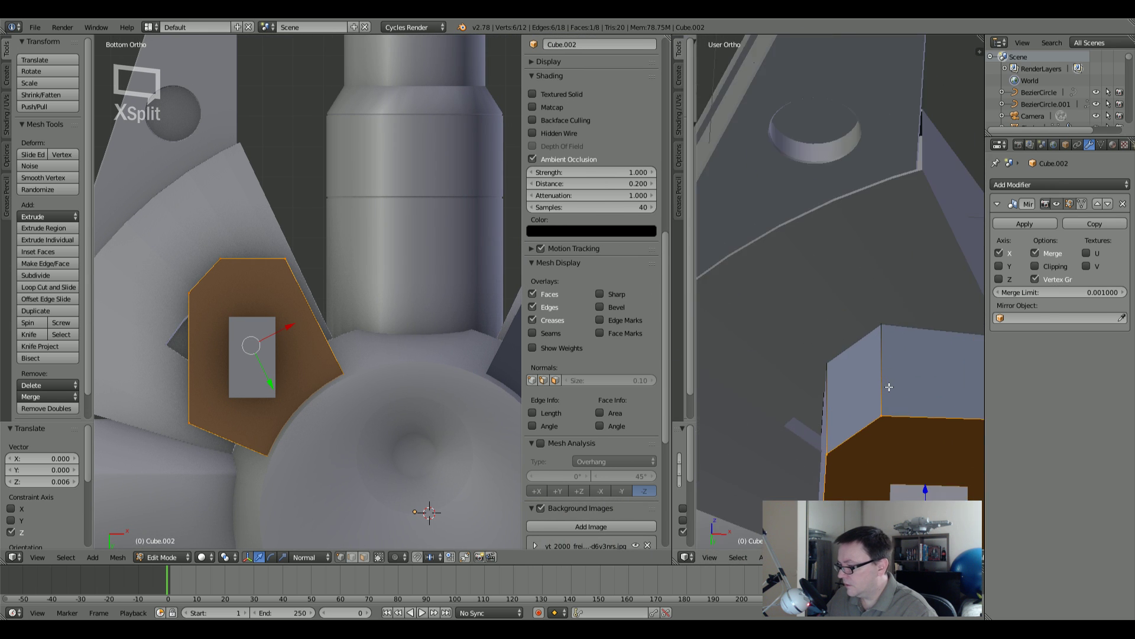
shift+middle_drag(889, 387, 789, 221)
scroll(863, 314, down, 2)
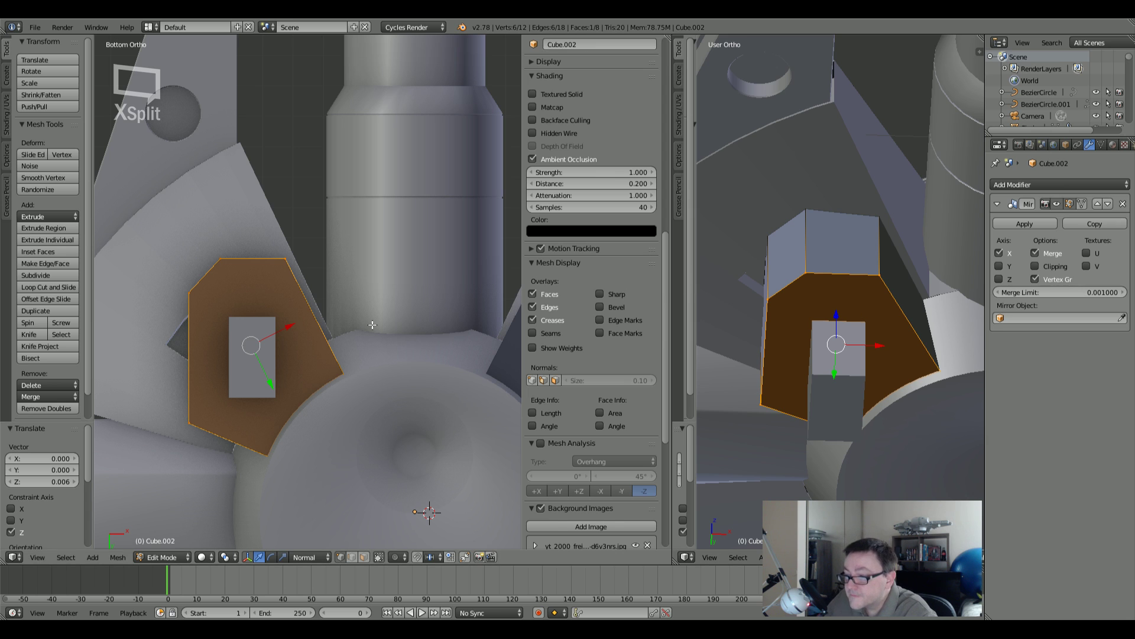
key(s)
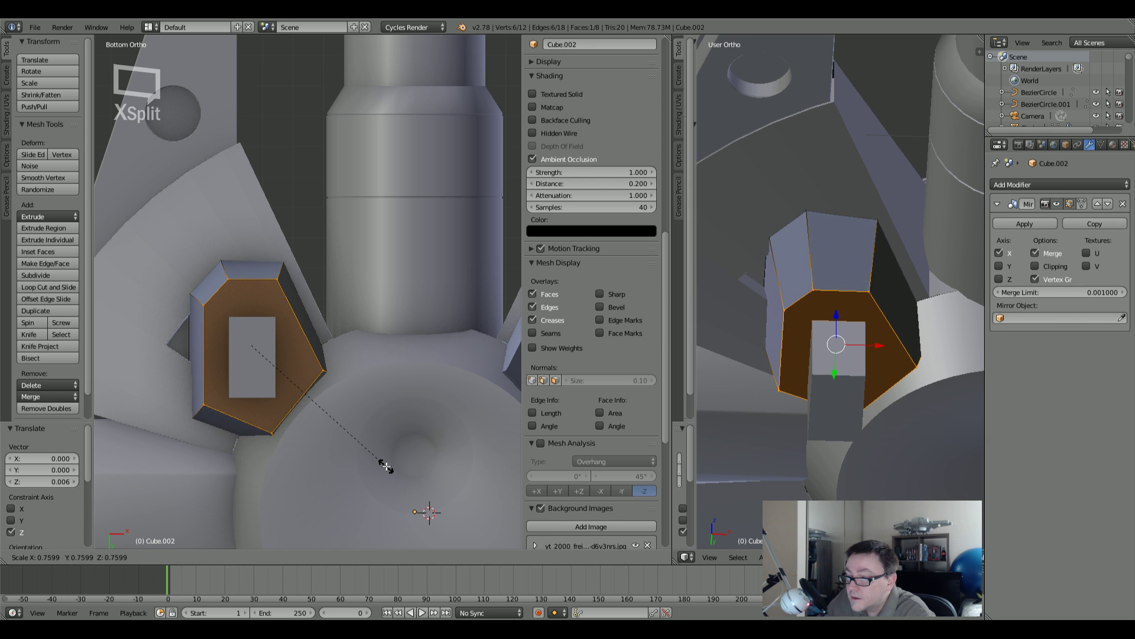
key(Escape)
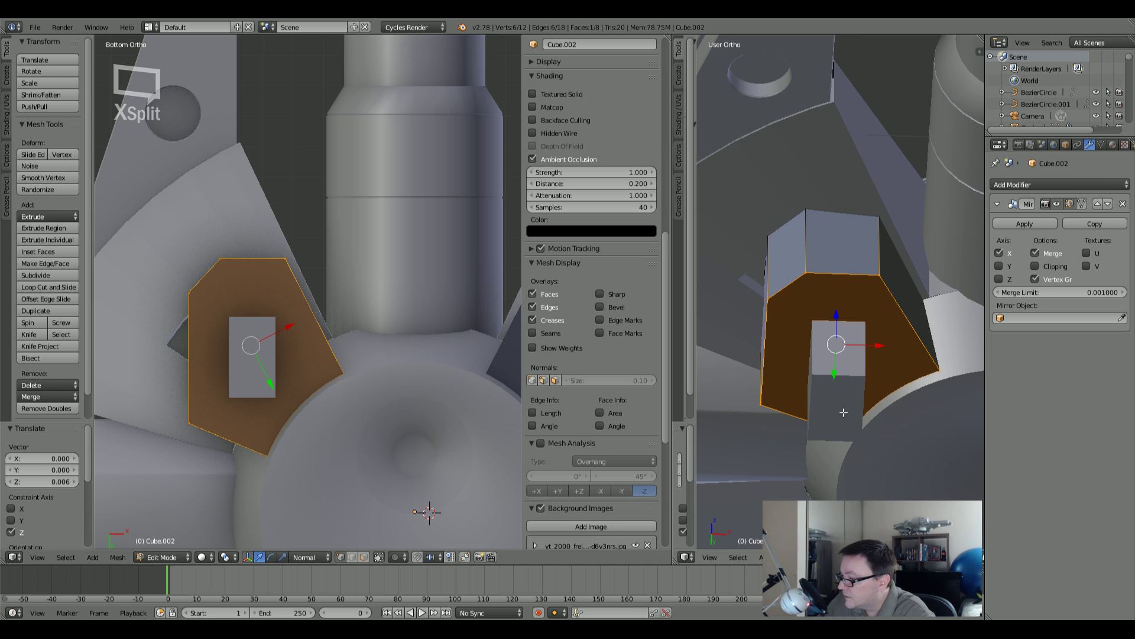
key(z)
shift+right_click(875, 438)
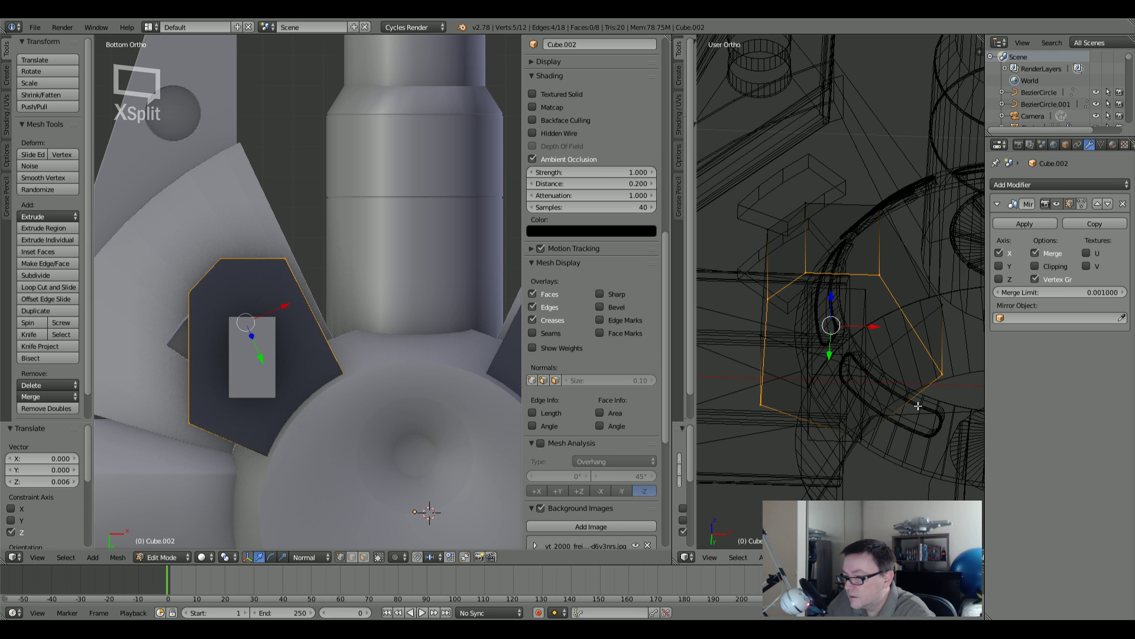
key(ctrl+z)
scroll(886, 410, down, 3)
key(z)
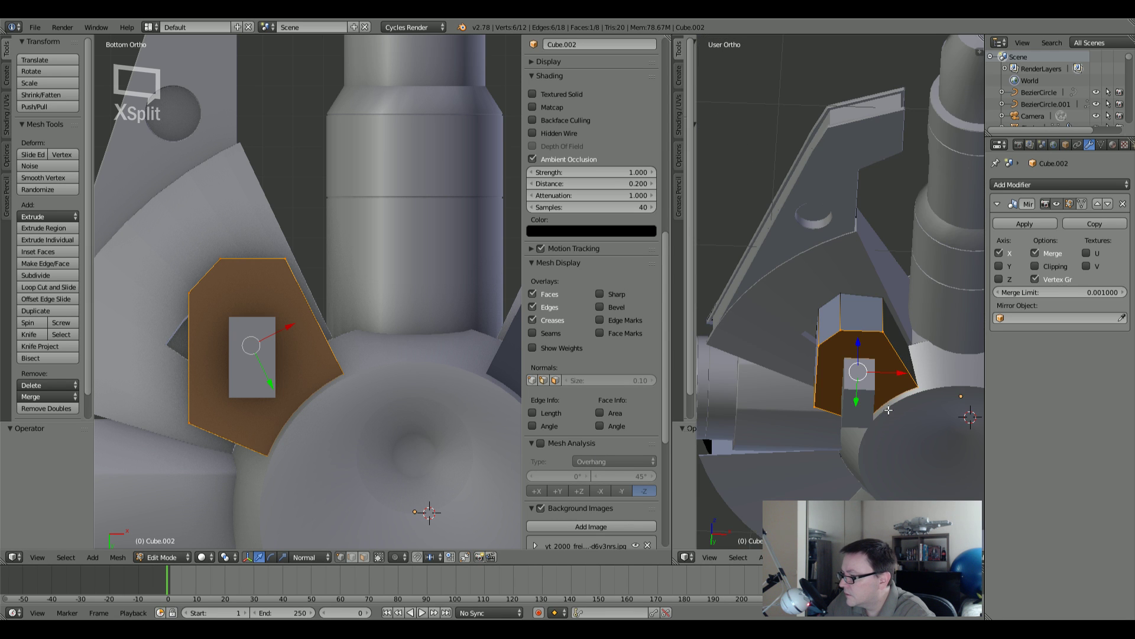
Step: Try to scale the lower face's four outer vertices inward, leaving the two corners beside the central disc in place
scroll(859, 432, up, 5)
key(z)
shift+middle_drag(852, 408, 796, 404)
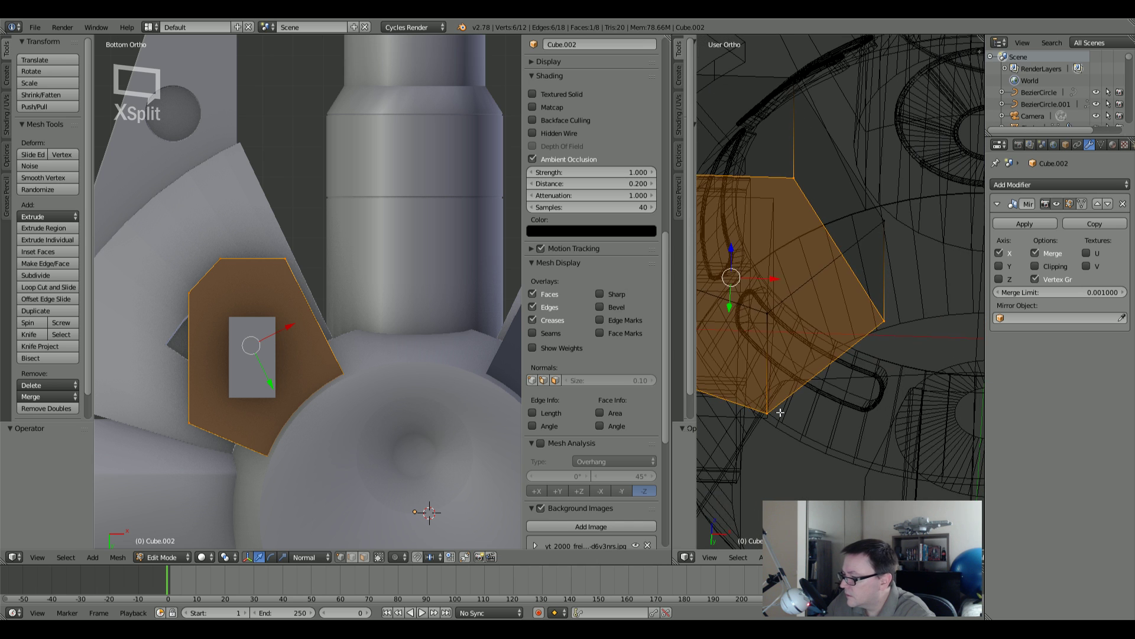
shift+right_click(797, 403)
shift+right_click(872, 323)
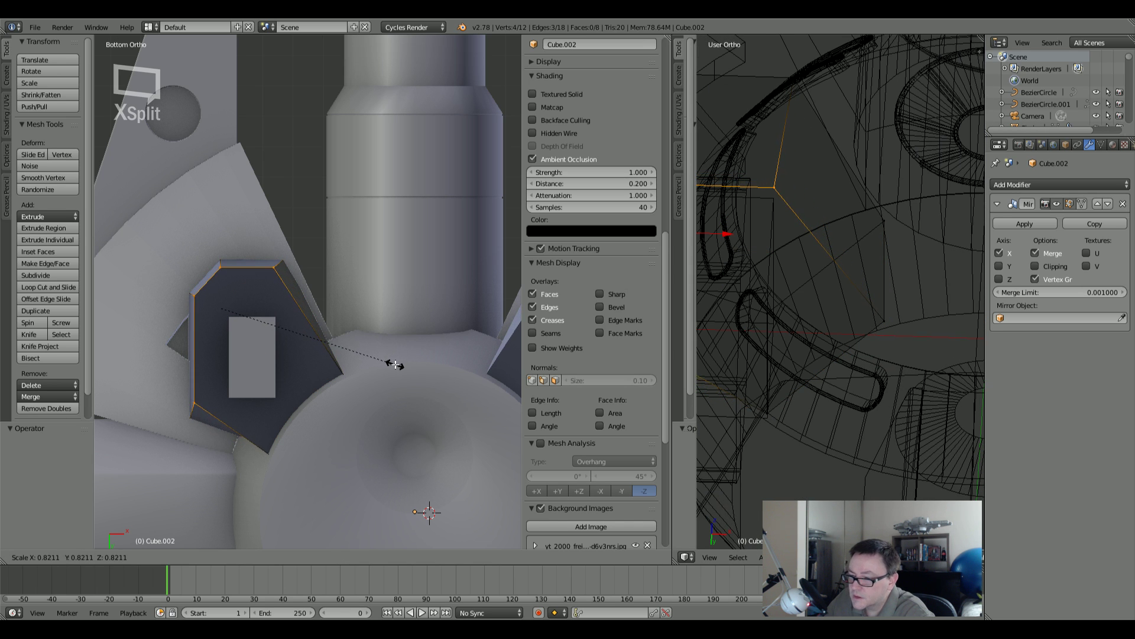
key(ctrl+z)
key(ctrl+z)
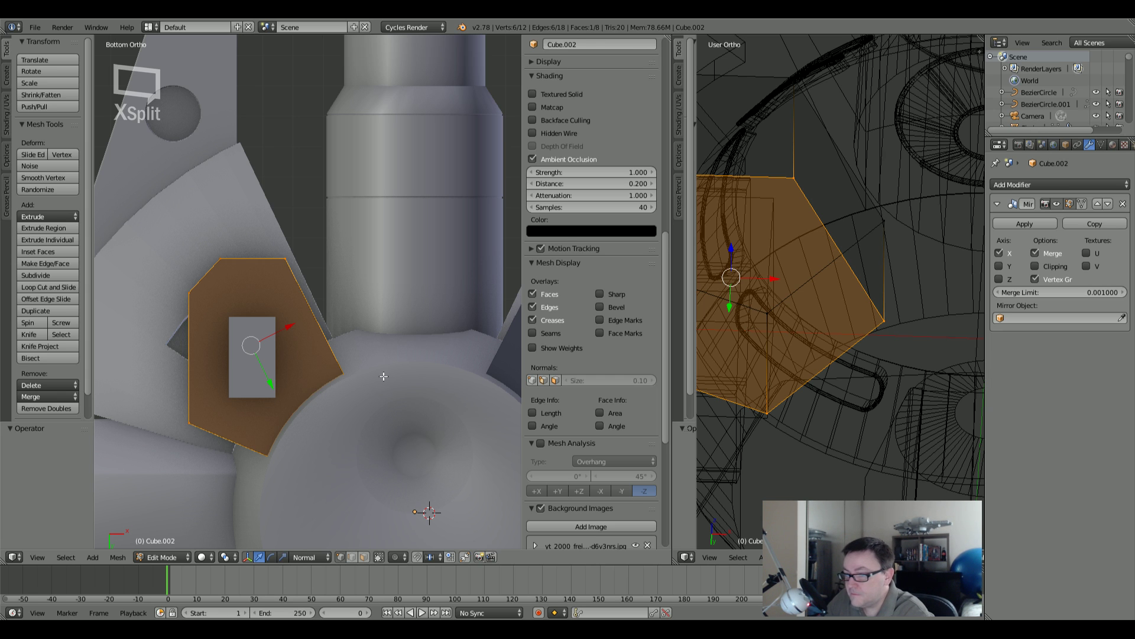
Step: Scale the underside block's whole lower face to 0.709 and check the tapered block from the side in Object Mode
key(e)
key(s)
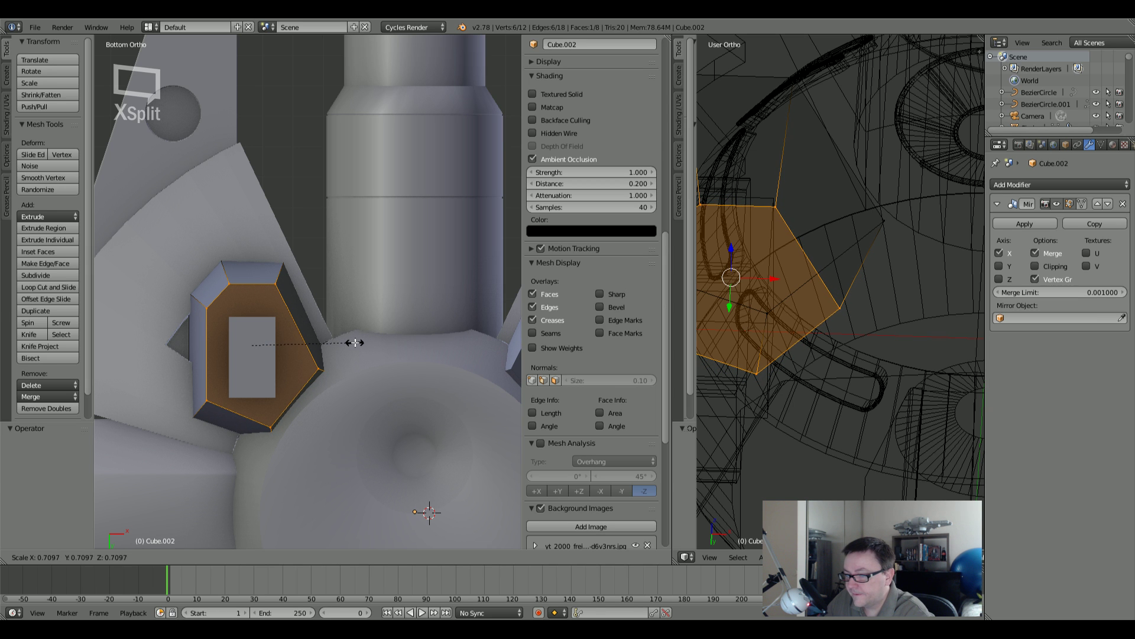
click(353, 343)
middle_drag(229, 366, 376, 393)
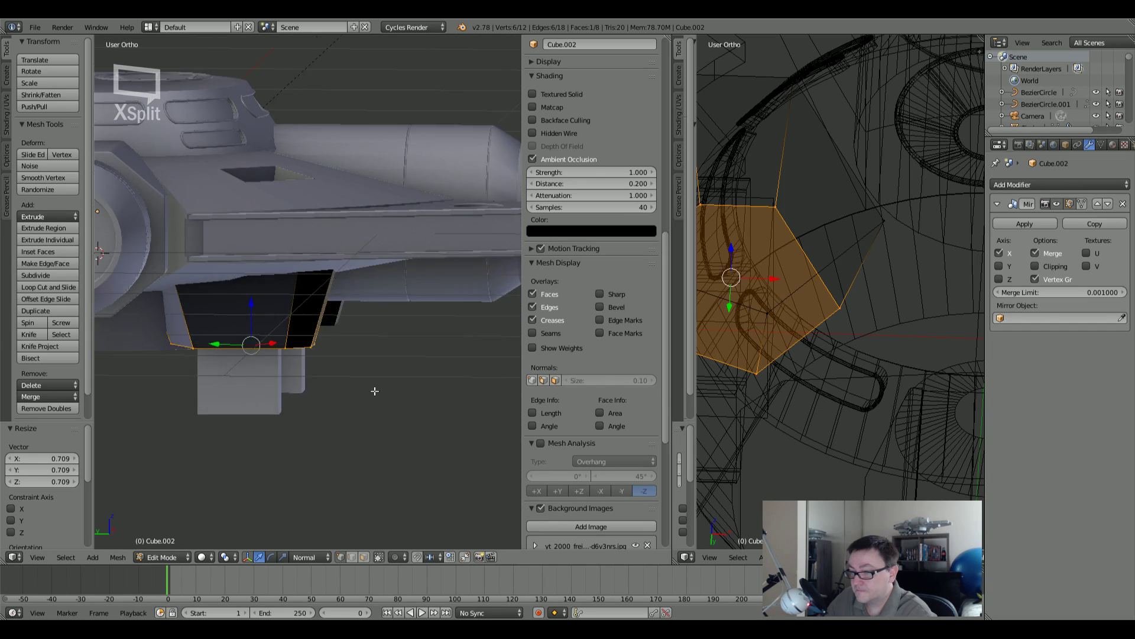
scroll(376, 392, down, 5)
key(Tab)
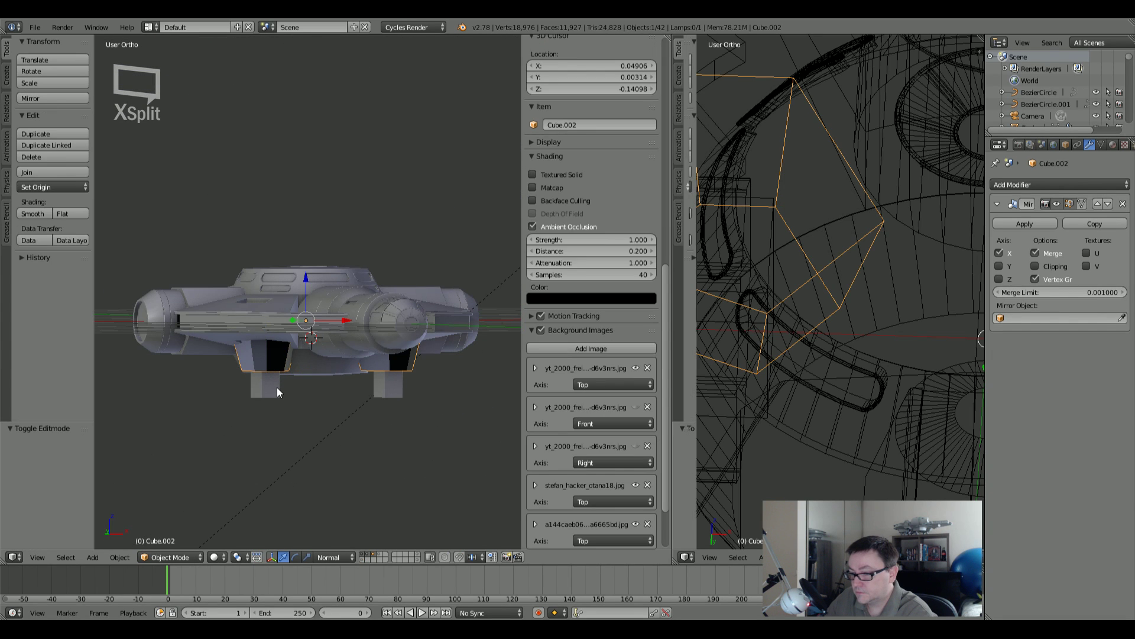
Step: Recalculate the normals of all faces on the tapered underside block and return to Object Mode
key(Tab)
key(a)
key(a)
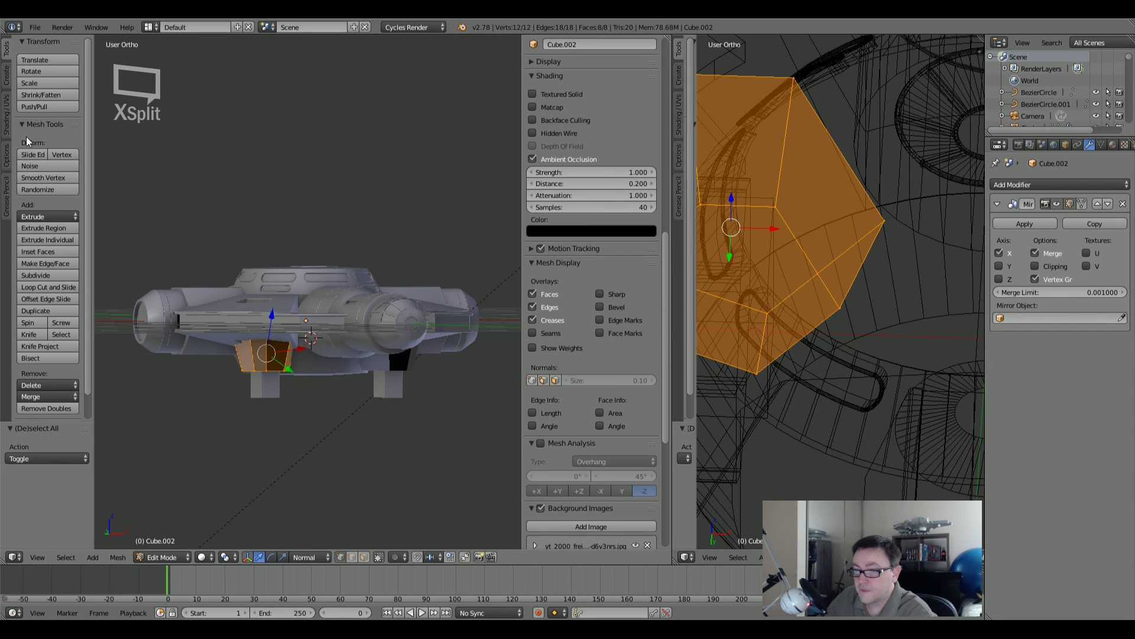
click(6, 117)
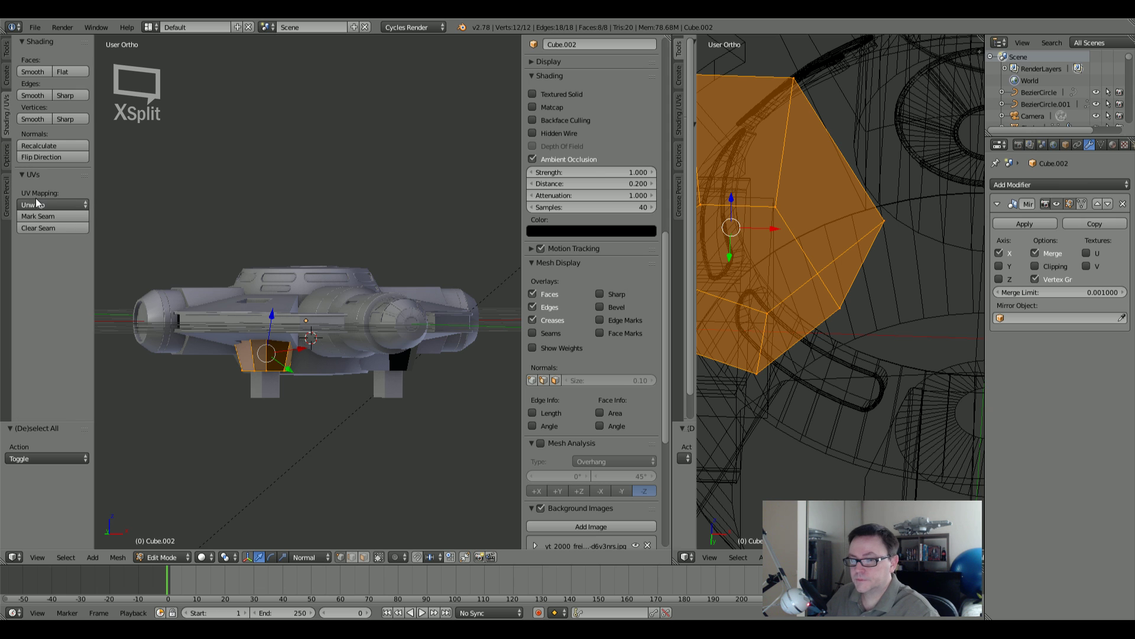
click(58, 145)
key(a)
key(Tab)
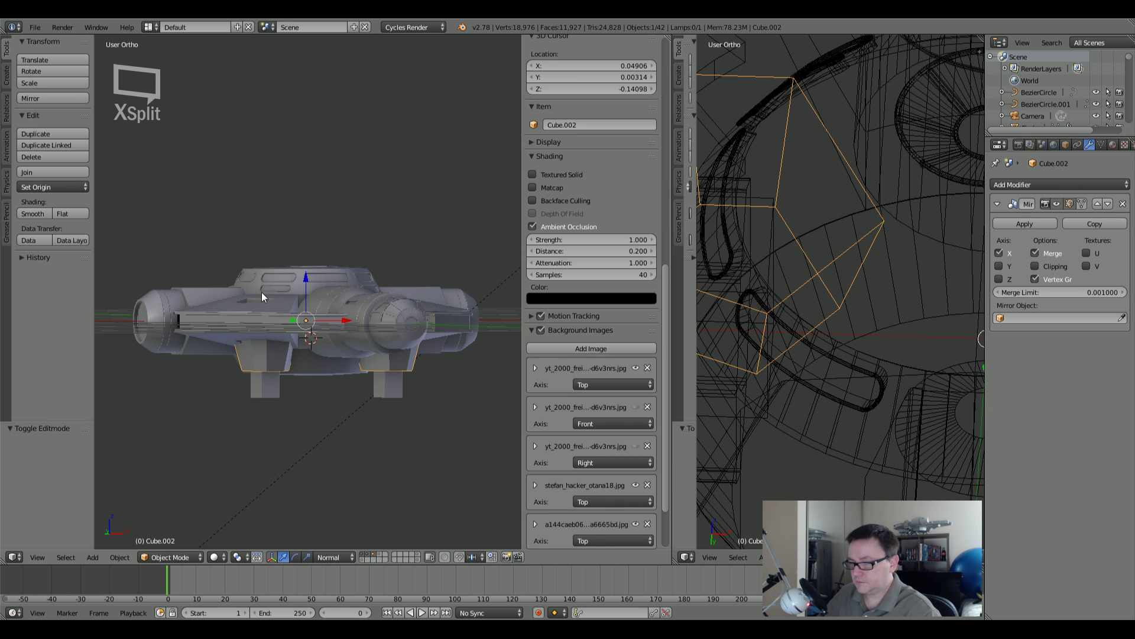
Step: Reopen the tapered block for mesh editing and select its lower face, viewing the whole ship from a low side angle
scroll(271, 374, up, 4)
mouse_move(348, 363)
middle_down()
mouse_move(244, 333)
mouse_move(246, 302)
mouse_move(355, 257)
mouse_move(413, 353)
mouse_move(452, 369)
mouse_move(442, 347)
middle_up()
key(Tab)
scroll(385, 349, up, 2)
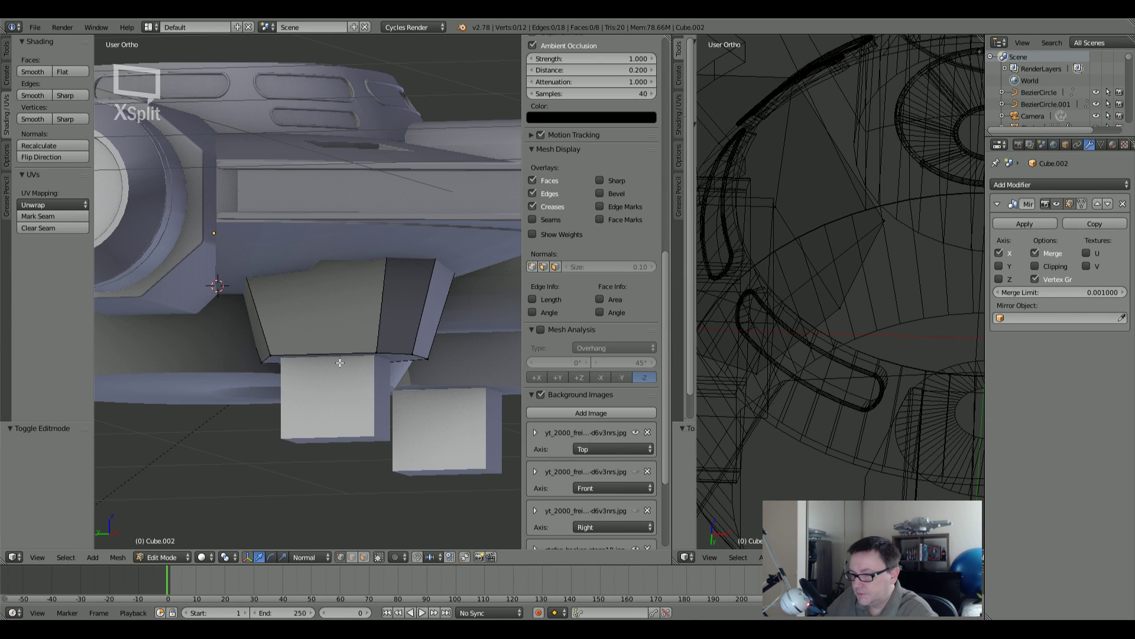
right_click(338, 349)
mouse_move(352, 375)
middle_down()
mouse_move(344, 398)
mouse_move(339, 386)
middle_up()
scroll(339, 386, down, 6)
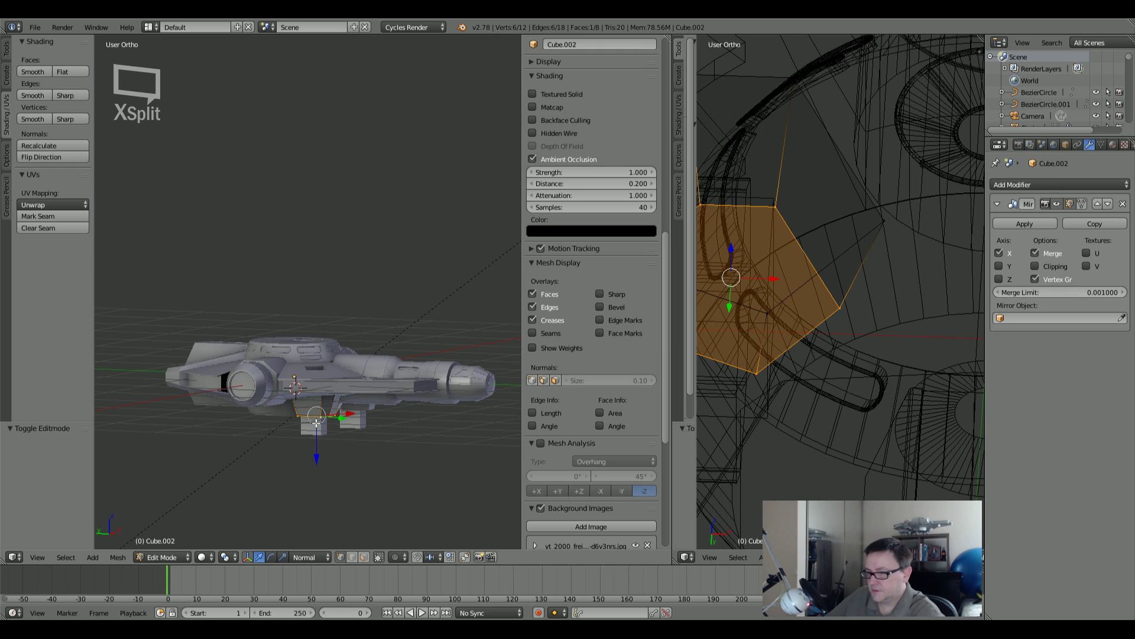
shift+middle_drag(339, 386, 318, 352)
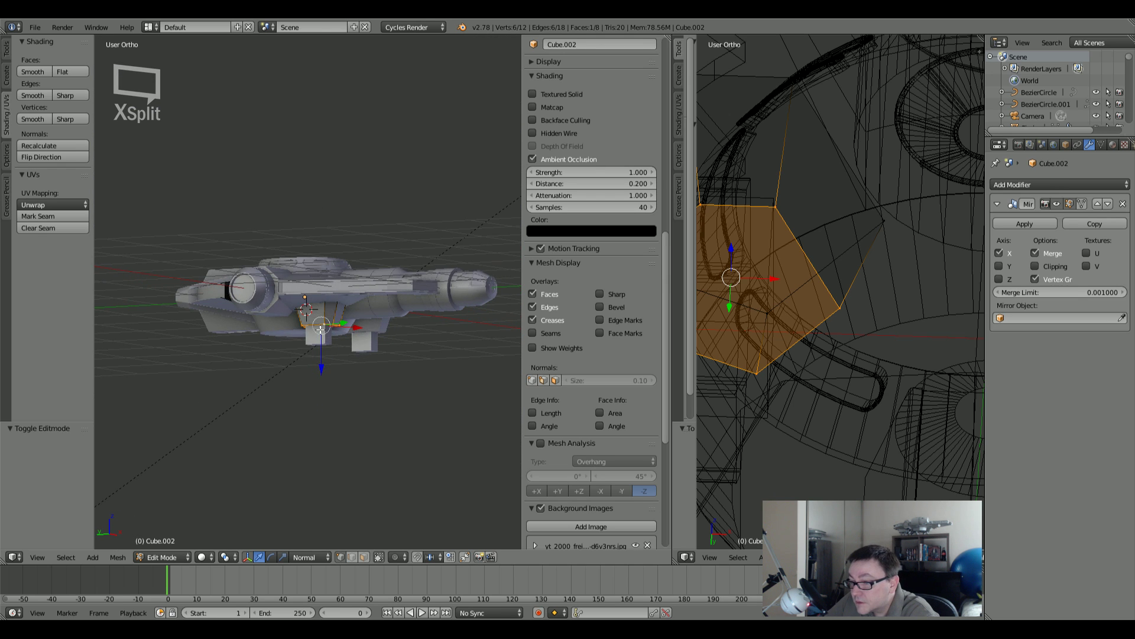
Step: Try to move the tapered block's lower face 0.056 along its normal, and undo the height changes
key(e)
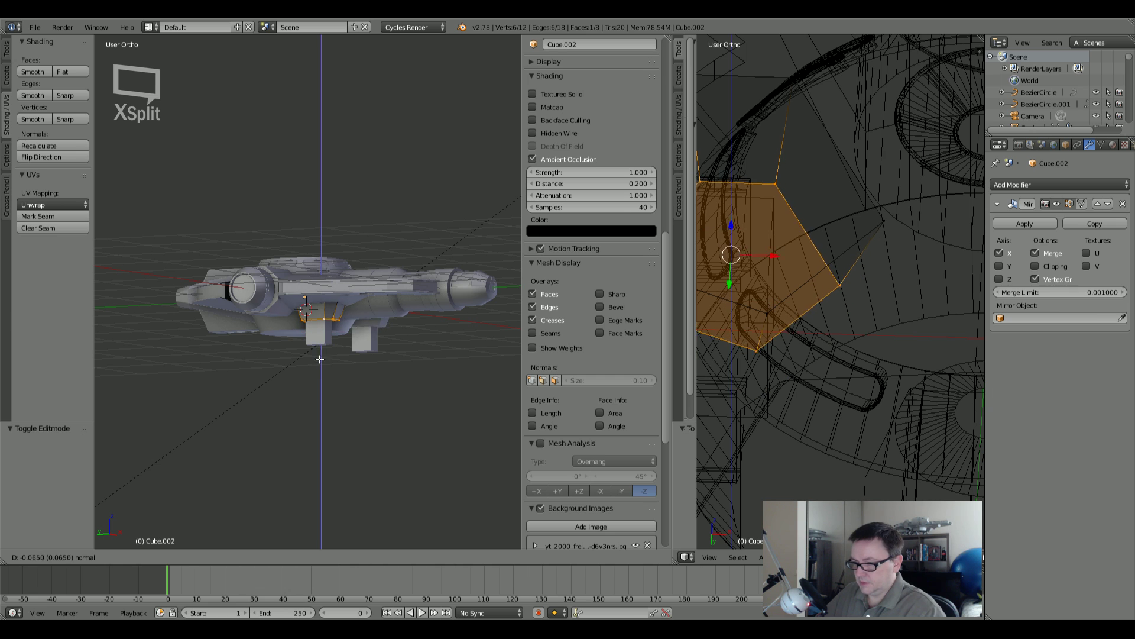
click(319, 367)
scroll(319, 368, up, 4)
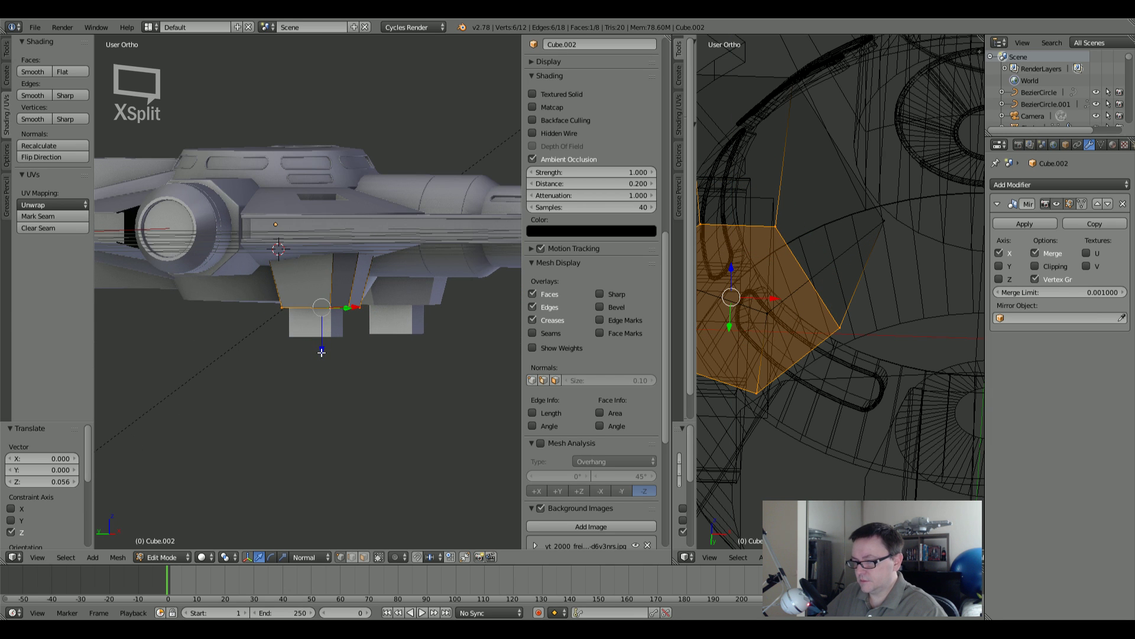
drag(321, 352, 326, 286)
key(ctrl+z)
key(ctrl+z)
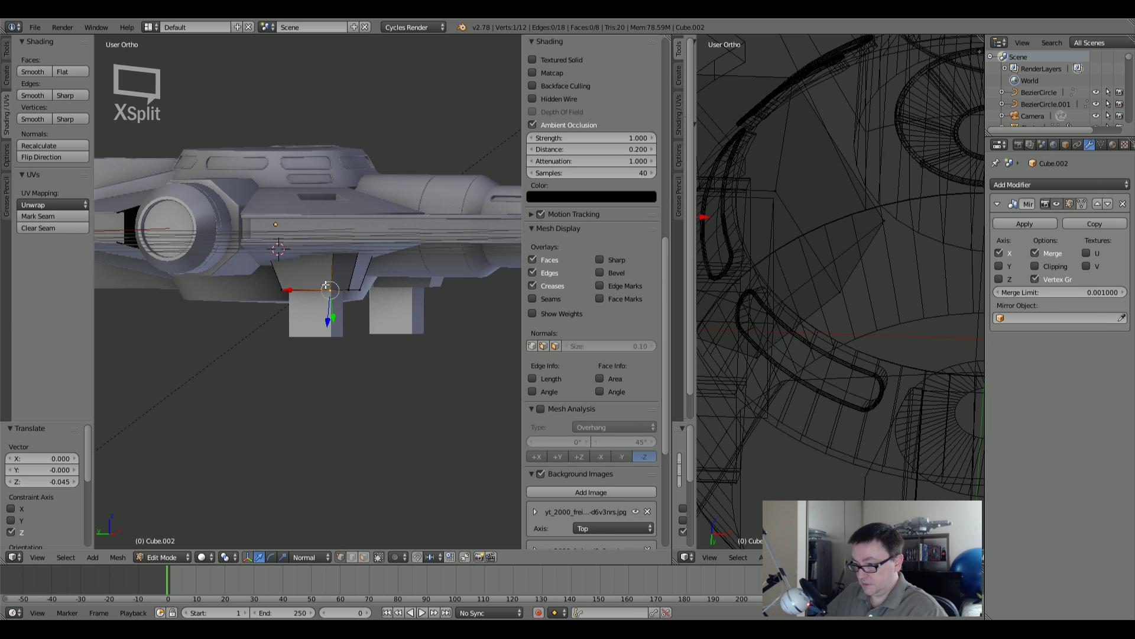
key(ctrl+z)
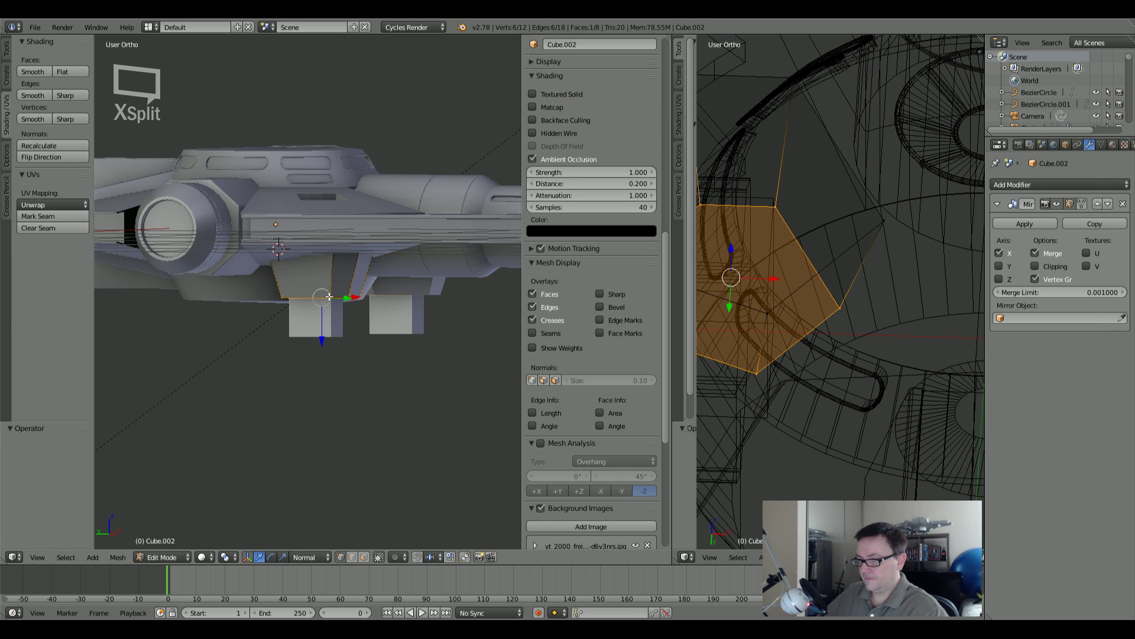
key(Tab)
scroll(332, 379, down, 3)
key(a)
right_click(331, 349)
key(g)
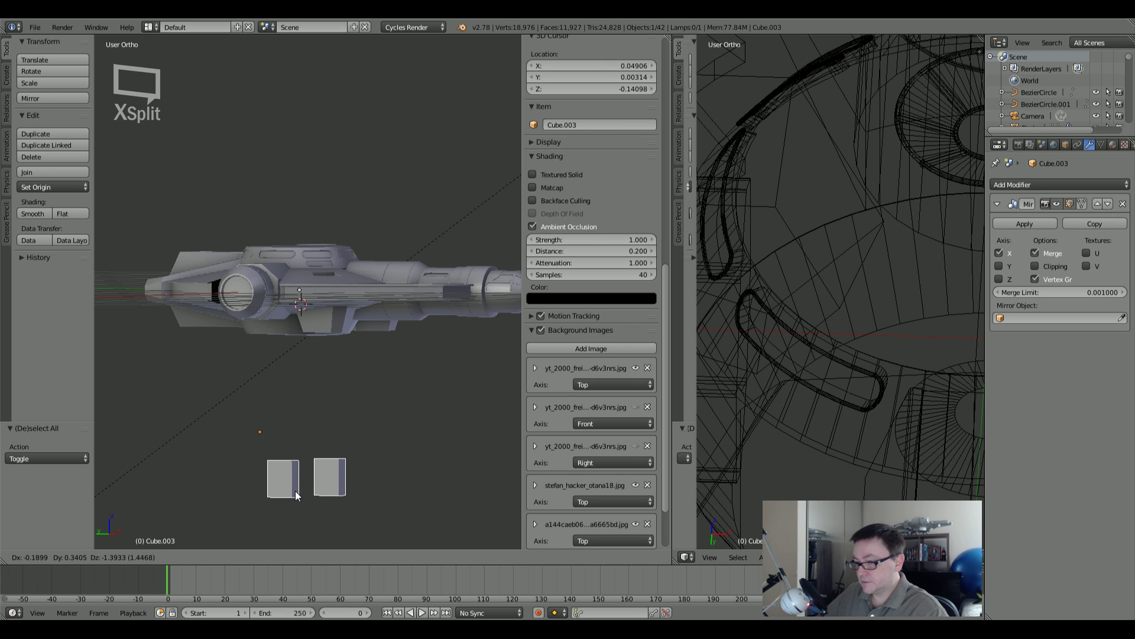
right_click(296, 491)
scroll(313, 392, up, 5)
key(Tab)
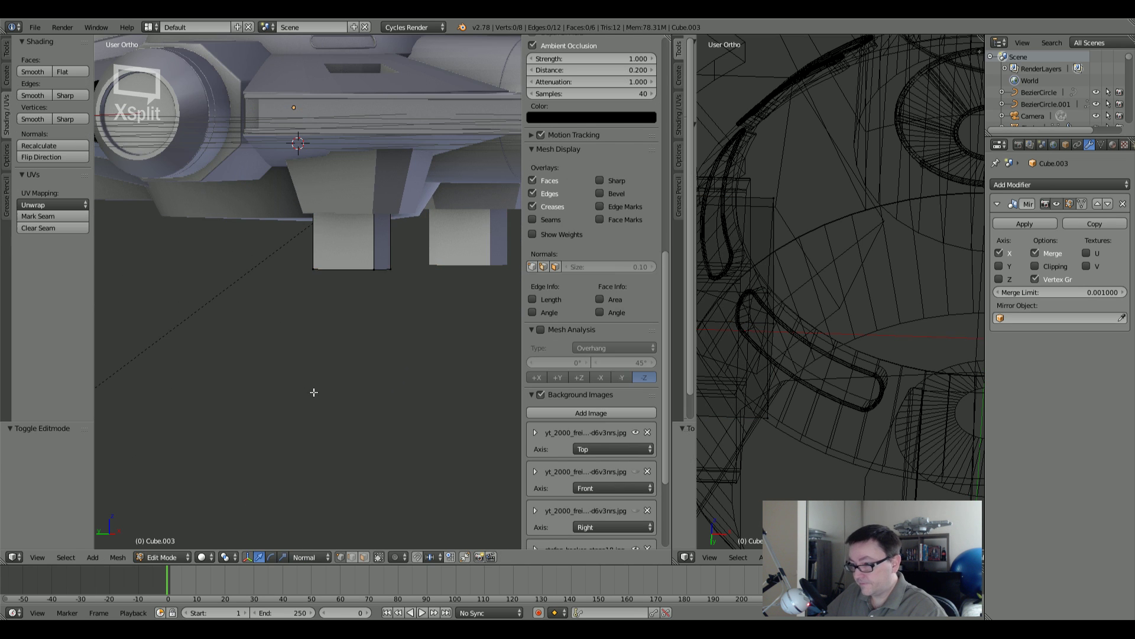
key(Tab)
Step: Reopen the tapered block's mesh, raise its lower face slightly along its normal, and return to Object Mode
right_click(357, 211)
key(Tab)
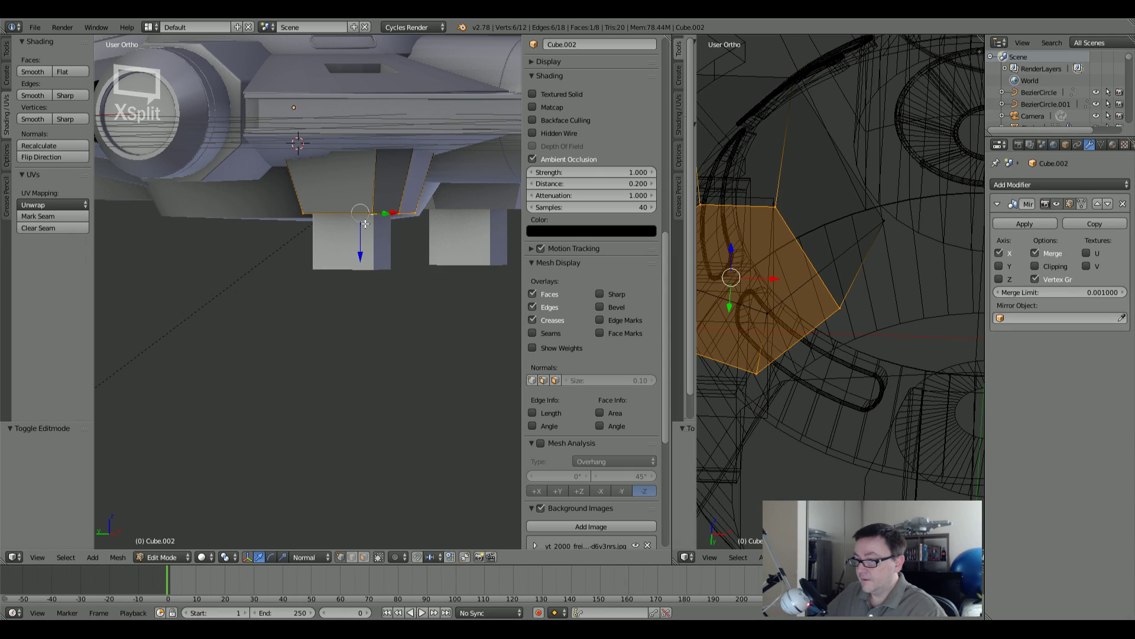
key(e)
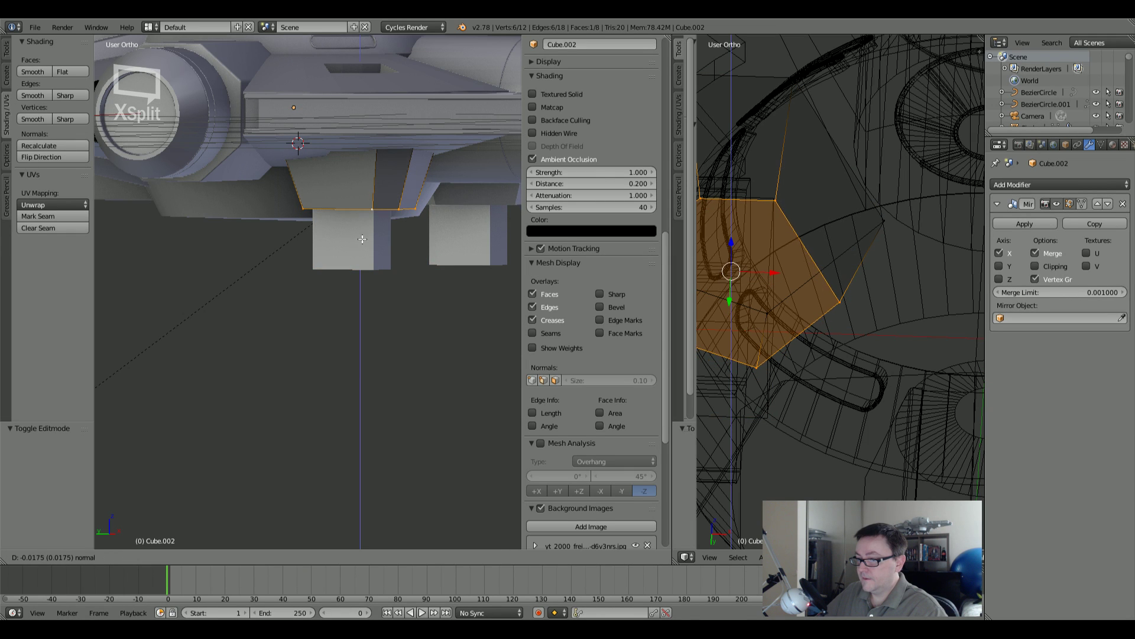
click(368, 191)
drag(361, 261, 371, 229)
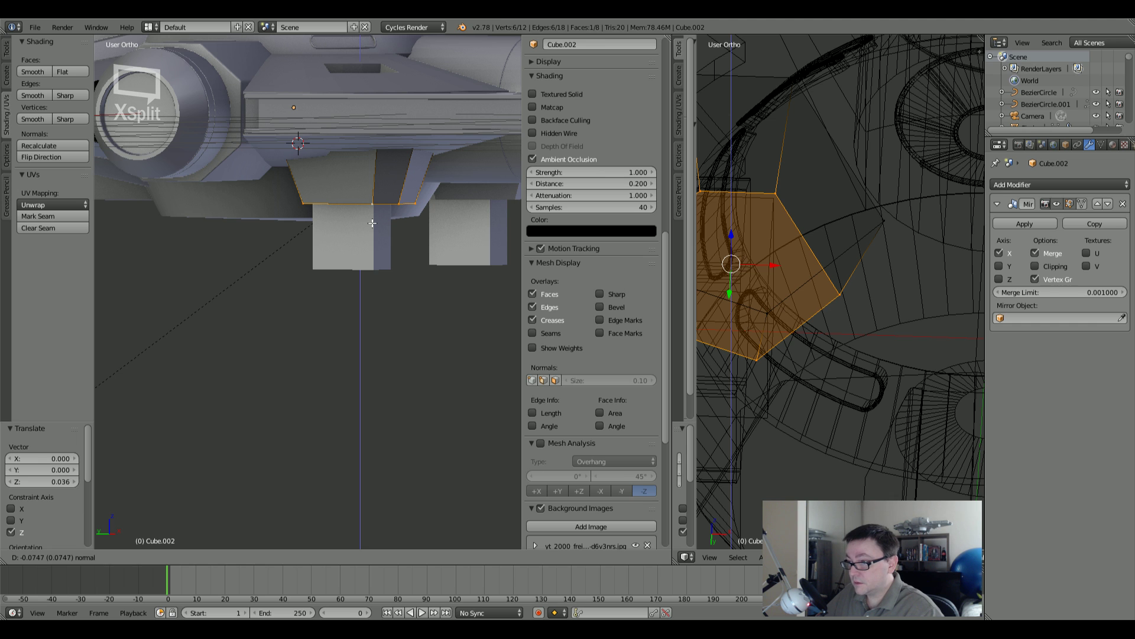
drag(372, 223, 372, 215)
key(Tab)
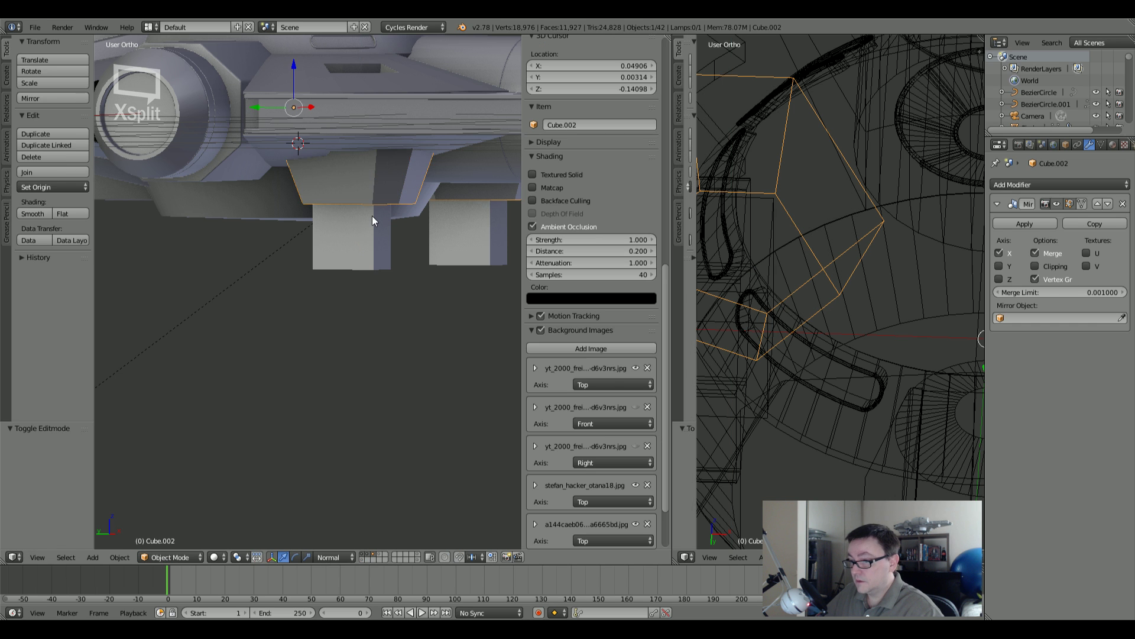
Step: Examine the tapered blocks from several angles with the small rectangular boxes temporarily moved out of the way
scroll(371, 216, down, 5)
mouse_move(412, 234)
middle_down()
mouse_move(350, 216)
mouse_move(294, 220)
mouse_move(427, 216)
middle_up()
key(a)
right_click(372, 225)
key(g)
right_click(365, 322)
middle_drag(396, 291, 370, 281)
key(g)
right_click(386, 408)
middle_drag(387, 402, 379, 334)
Step: Reopen the tapered block for mesh editing and frame it closely in the bottom view
key(KP_Decimal)
right_click(370, 157)
key(Tab)
middle_drag(373, 248, 295, 165)
key(ctrl+KP_1)
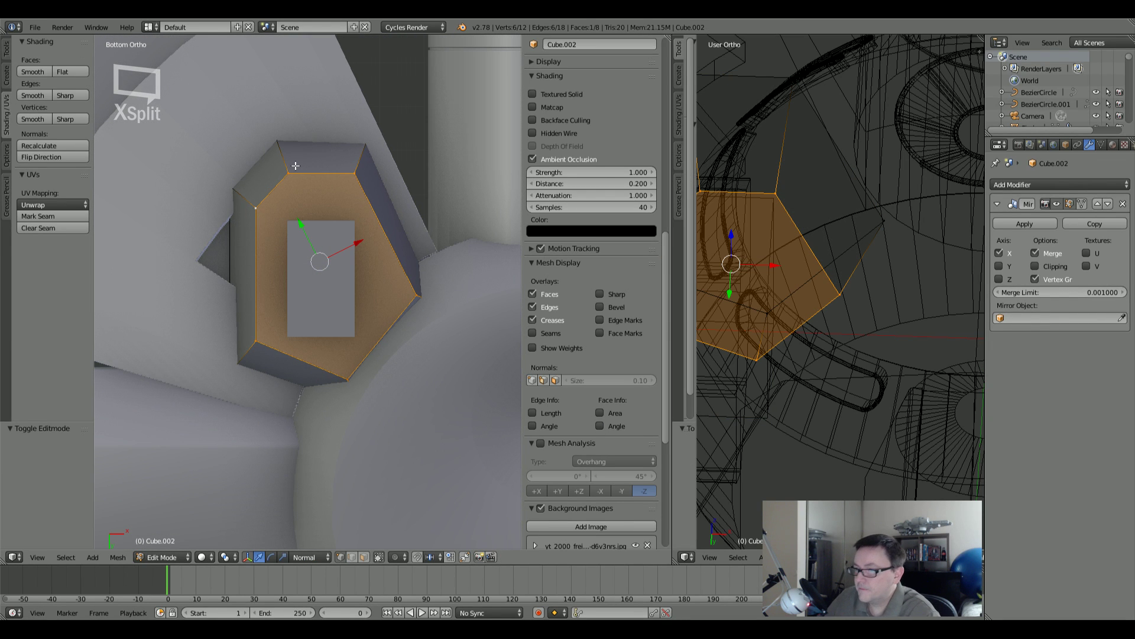
Step: Try to move the lower face's corner vertex nearest the disc inward, and inspect it in the second viewport
right_click(416, 298)
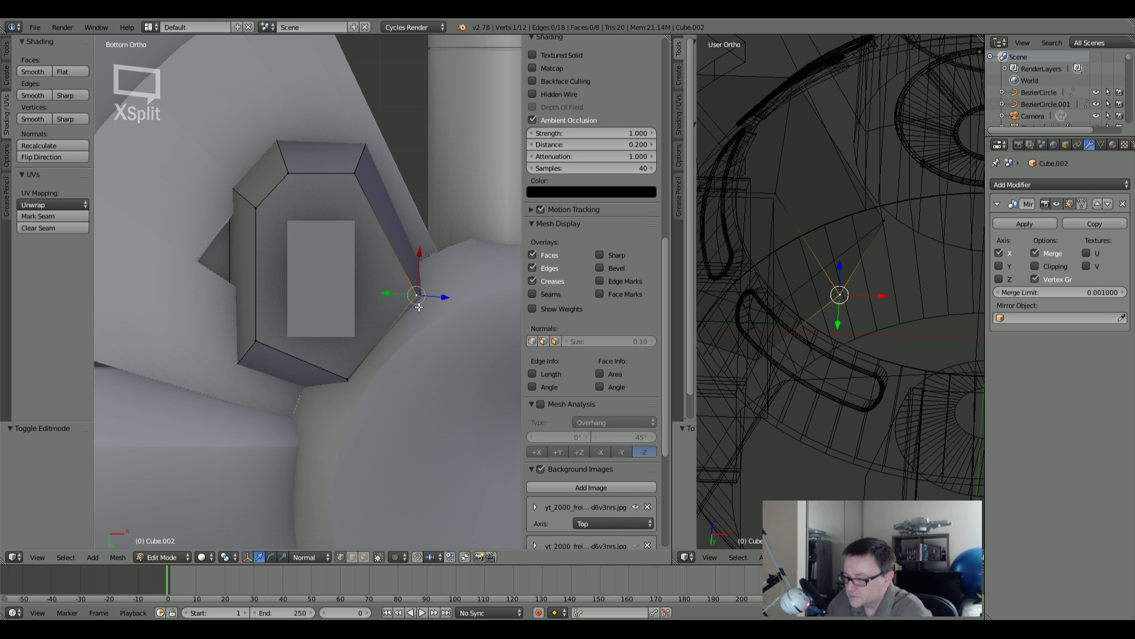
key(g)
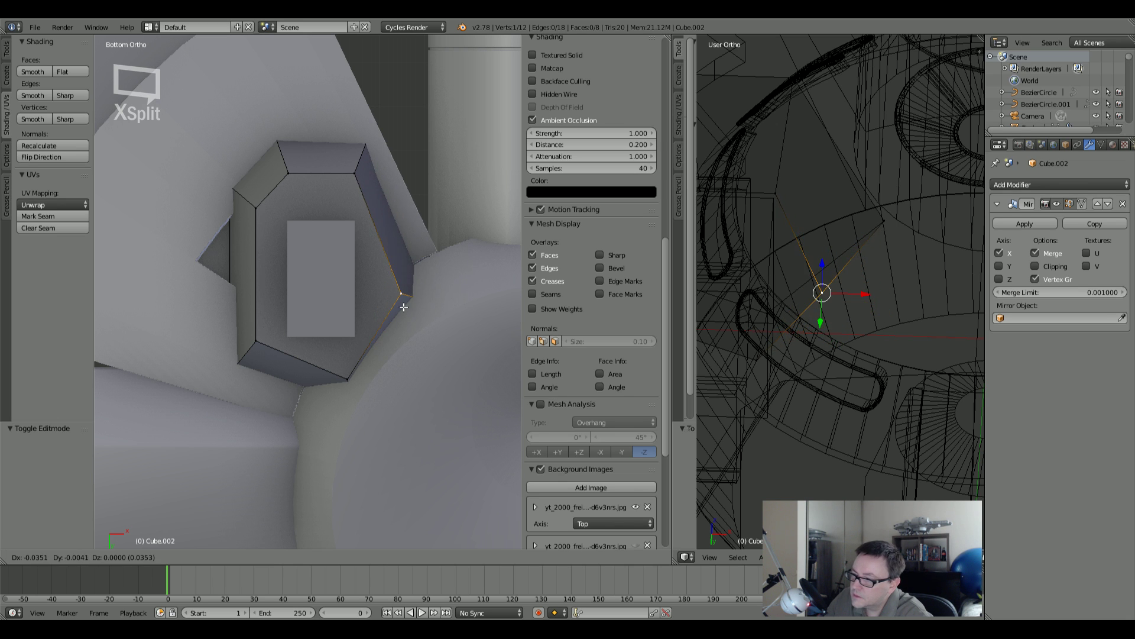
right_click(413, 305)
key(z)
scroll(864, 284, down, 2)
key(z)
scroll(872, 260, up, 3)
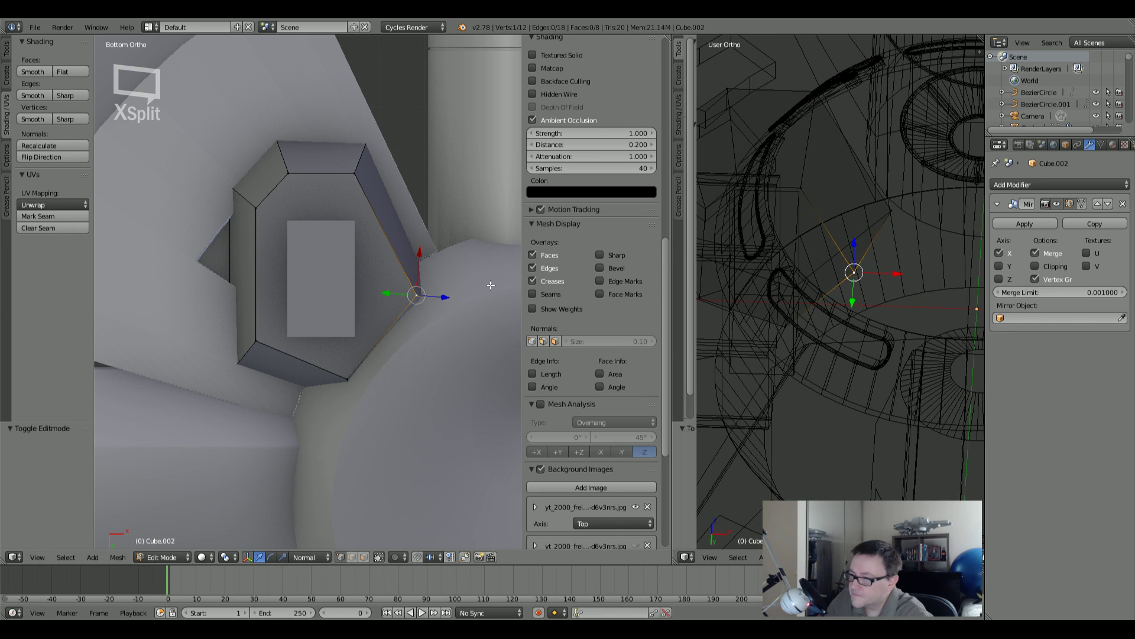
Step: Try to reposition the same corner vertex along the disc's rim in solid and wireframe display, and clear the selection
key(g)
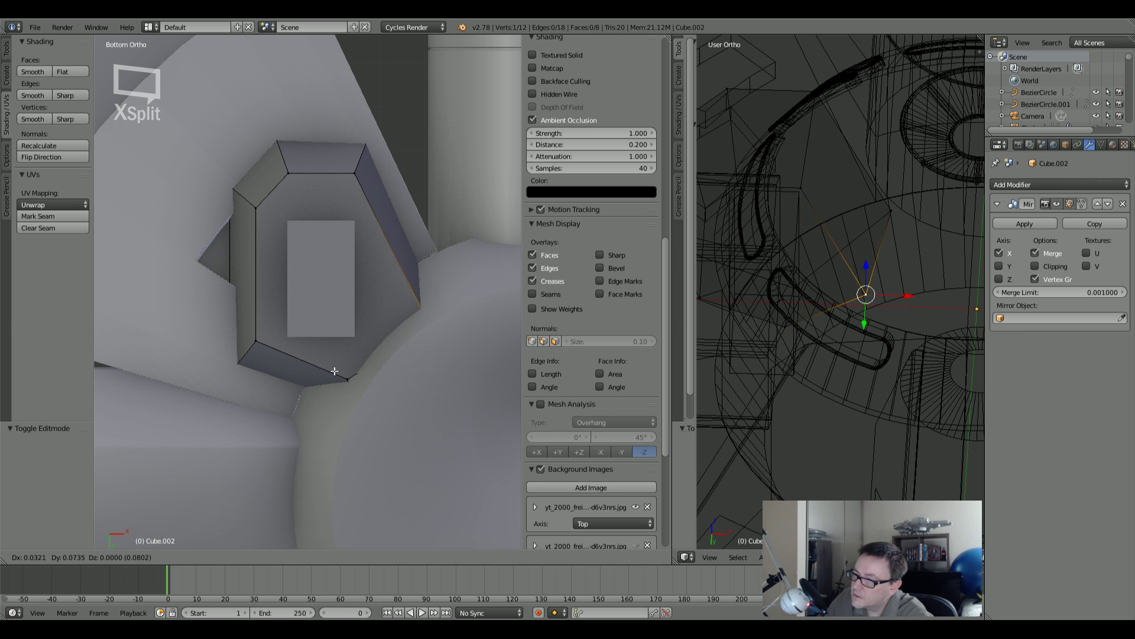
click(416, 340)
key(z)
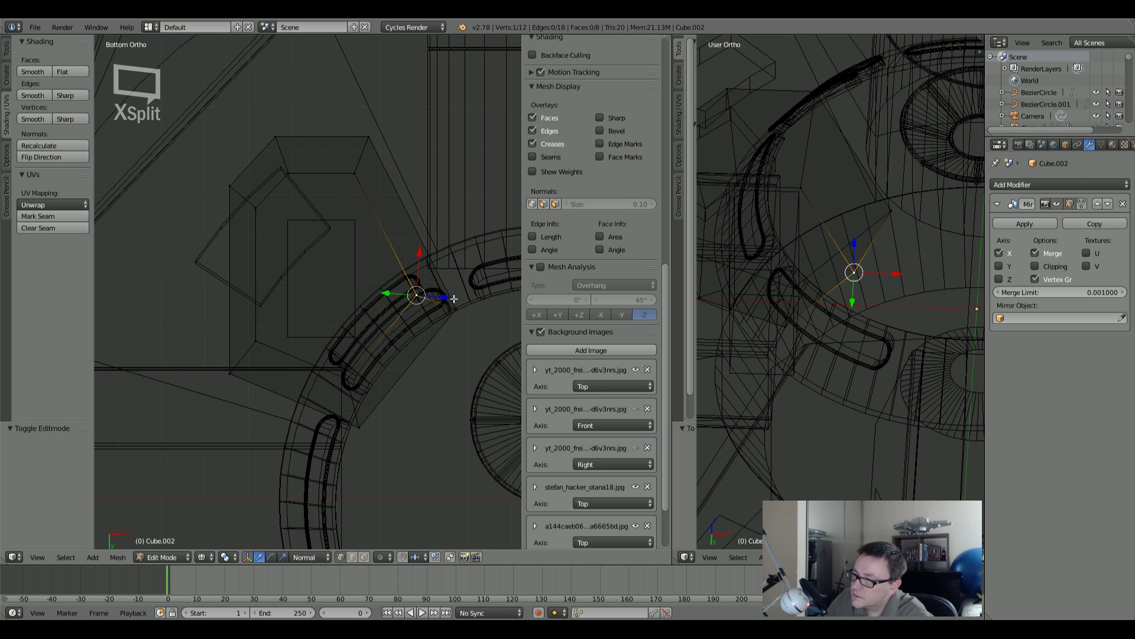
key(g)
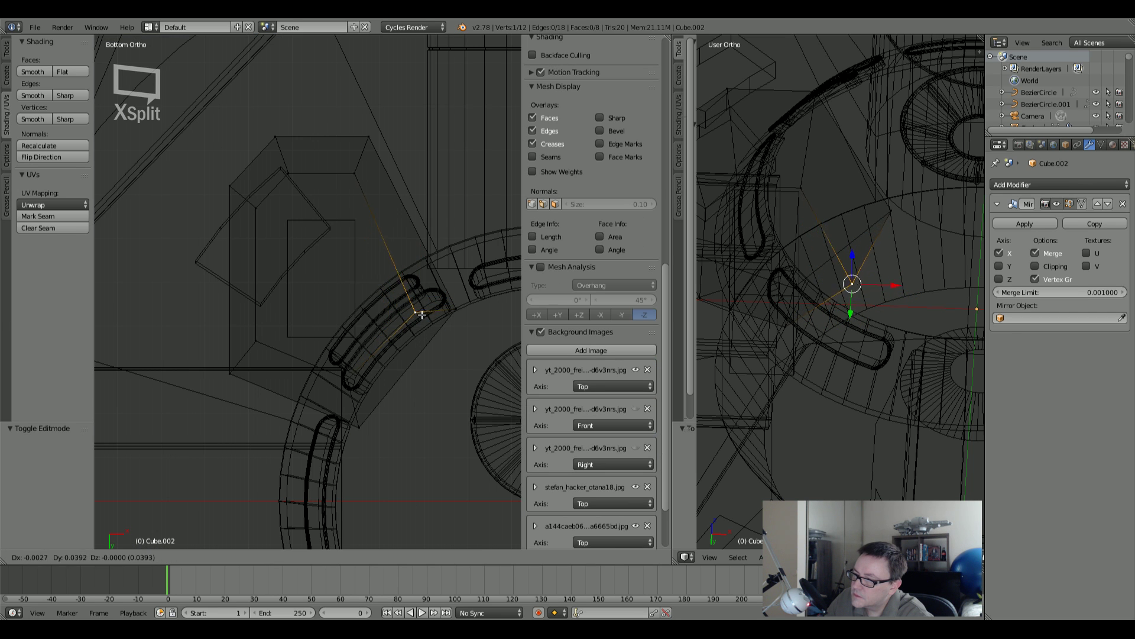
right_click(413, 318)
key(z)
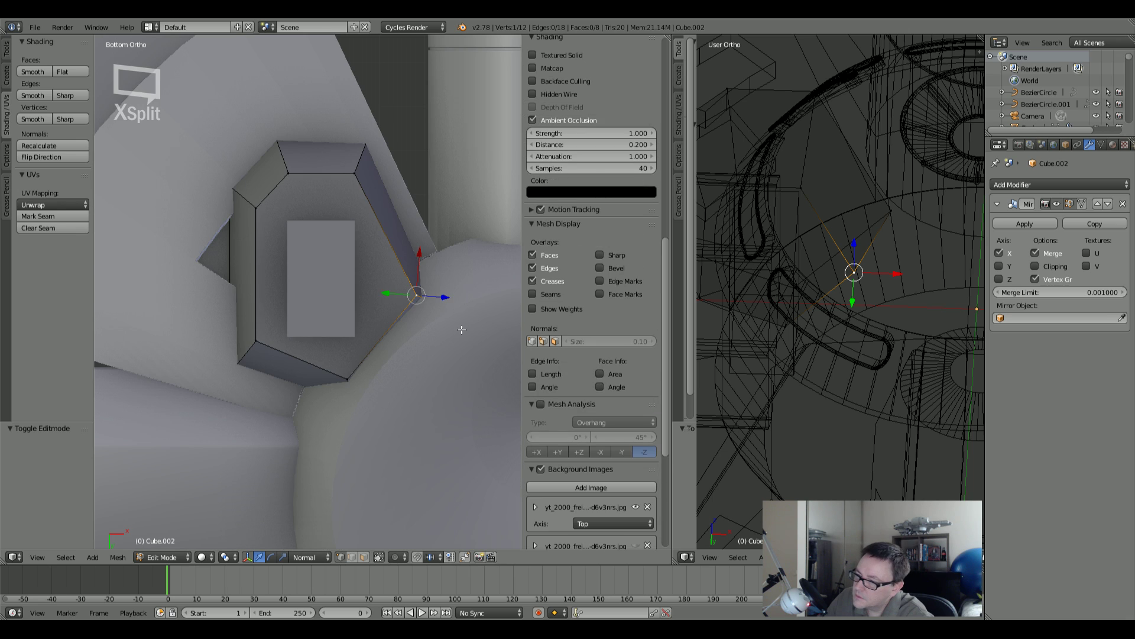
key(a)
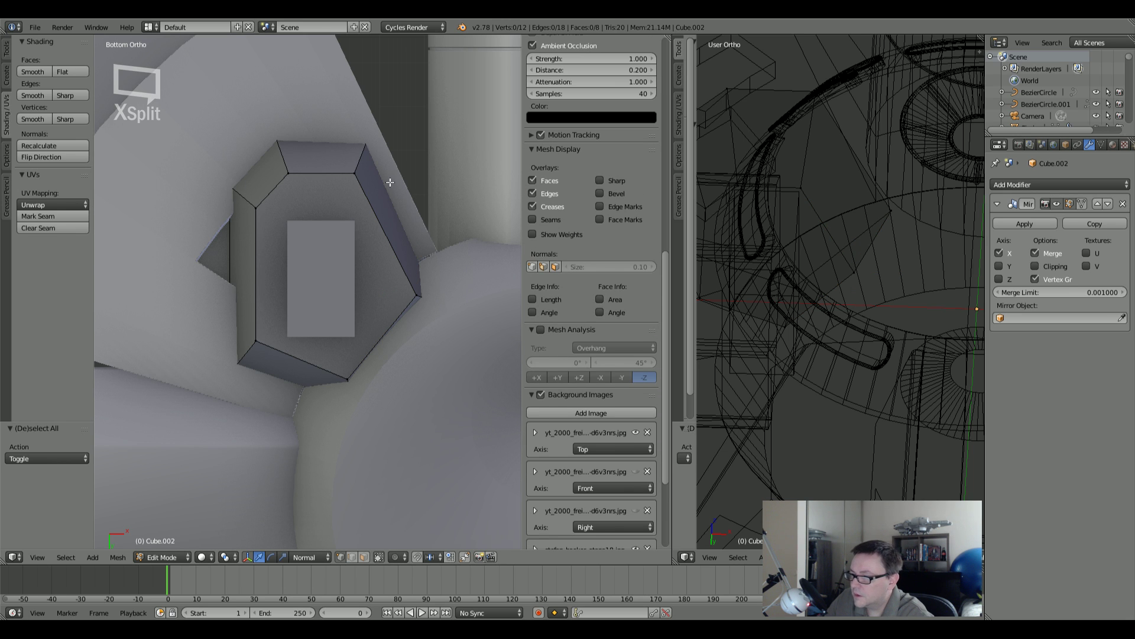
Step: Move the tapered block's lower-face corner vertex nearest the disc by about 0.025 in X and 0.035 in Y, towards the rim
right_click(415, 297)
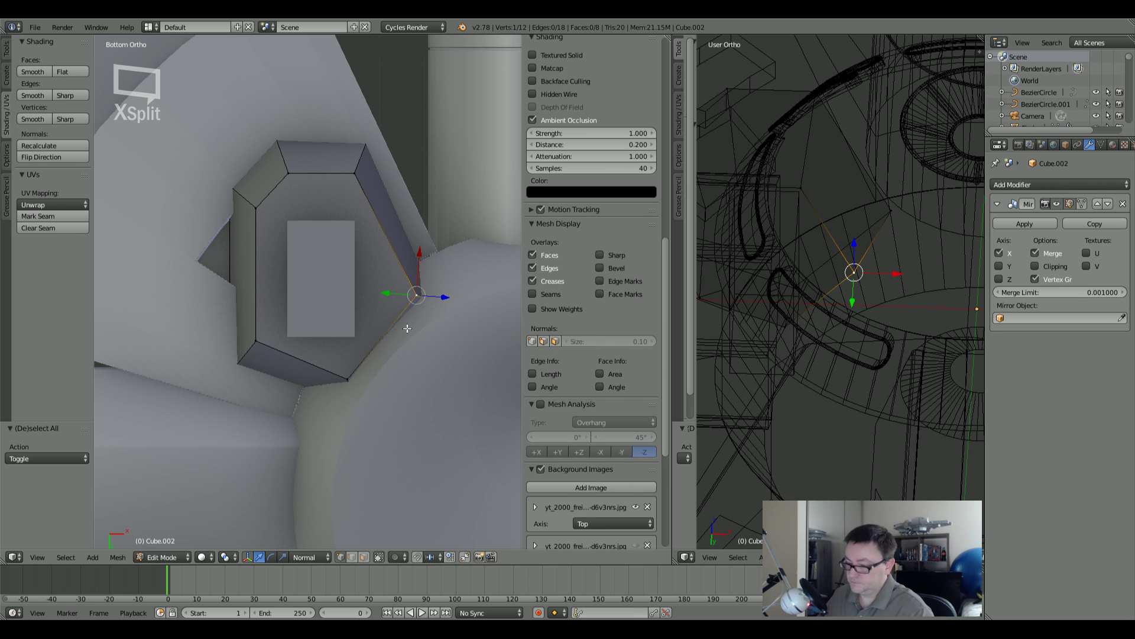
key(g)
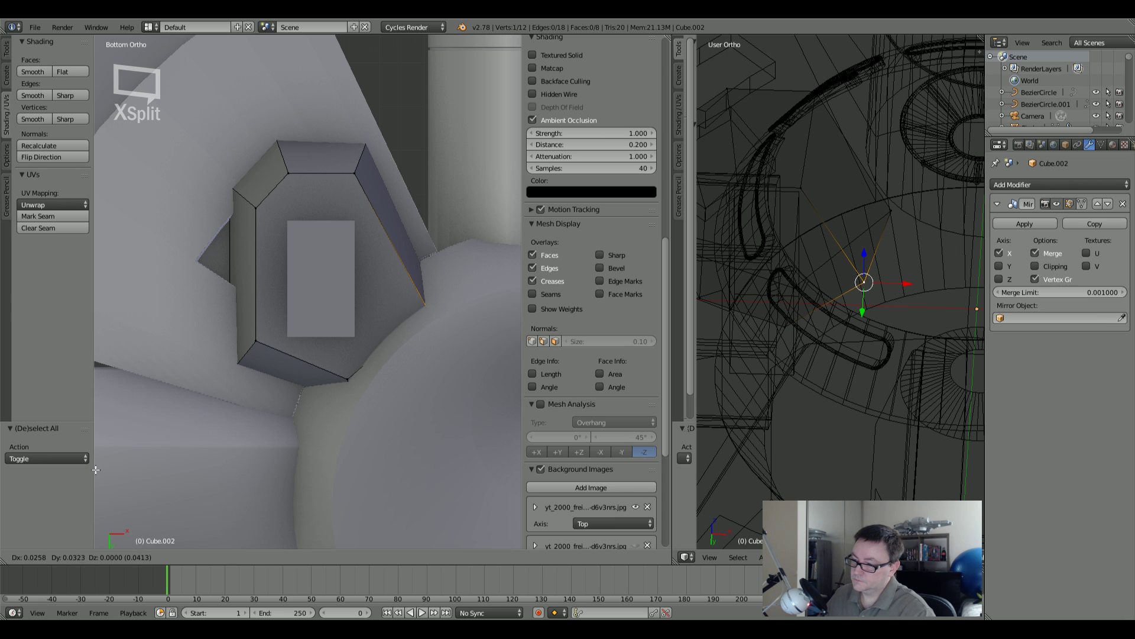
click(516, 471)
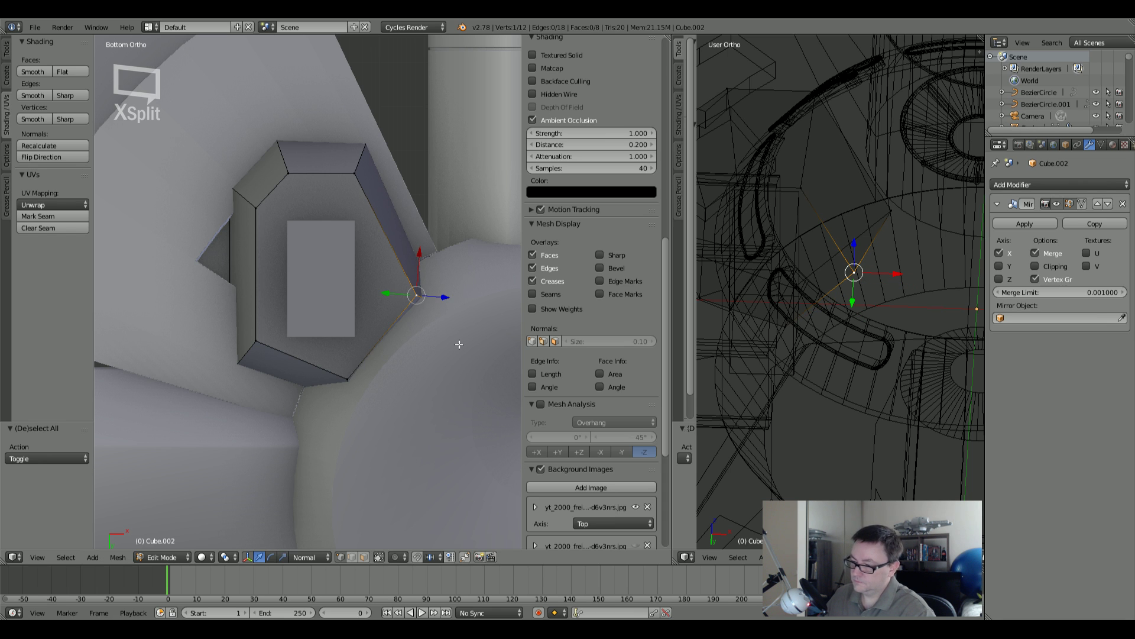
scroll(459, 344, up, 4)
scroll(382, 266, down, 1)
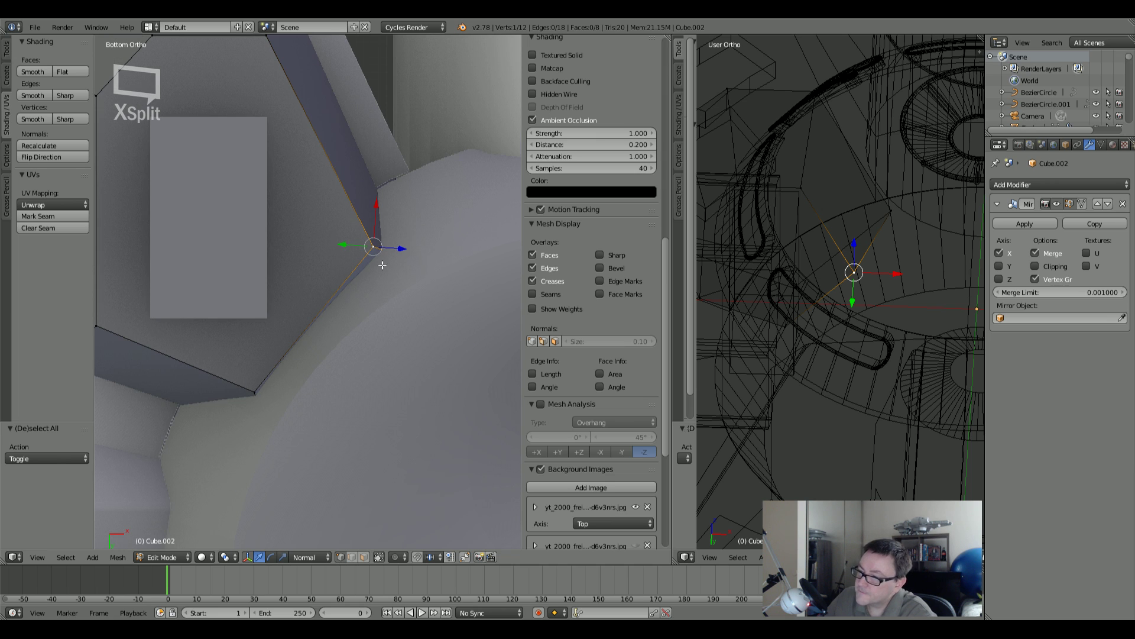
key(g)
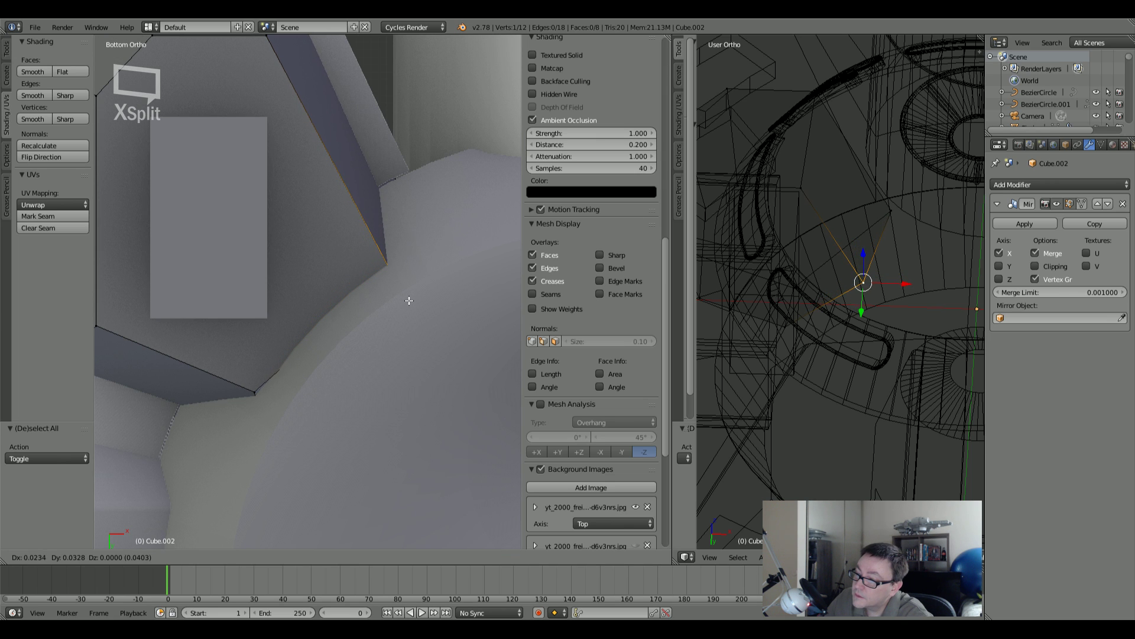
click(409, 301)
scroll(355, 260, down, 3)
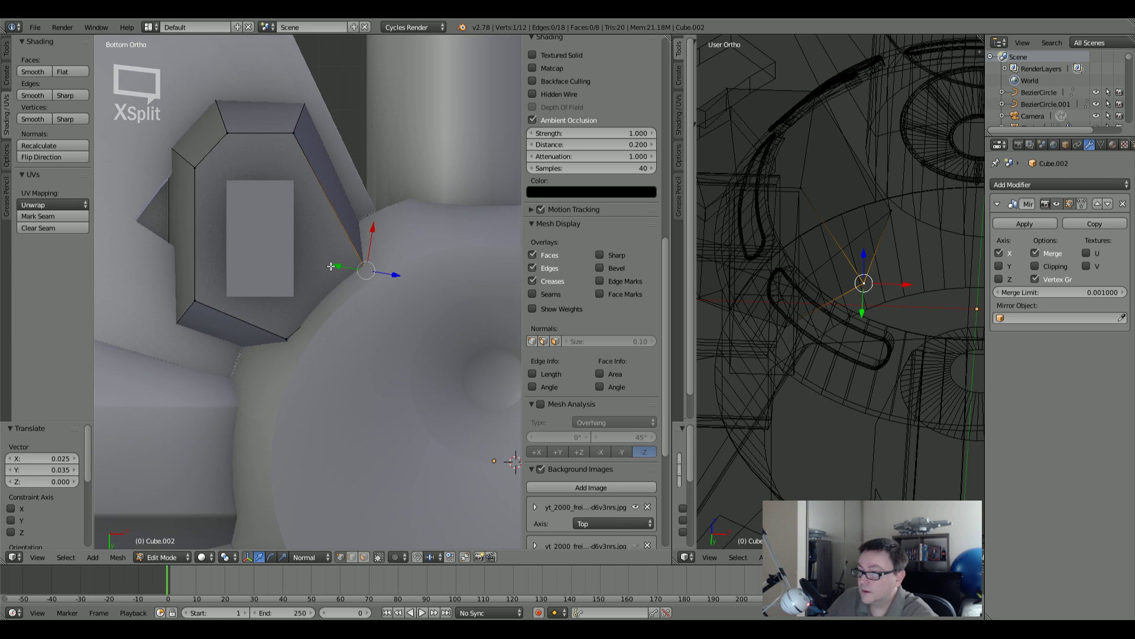
Step: Try to reposition the same corner vertex from a tilted view, and clear the selection
scroll(358, 249, up, 1)
middle_drag(358, 249, 377, 218)
key(g)
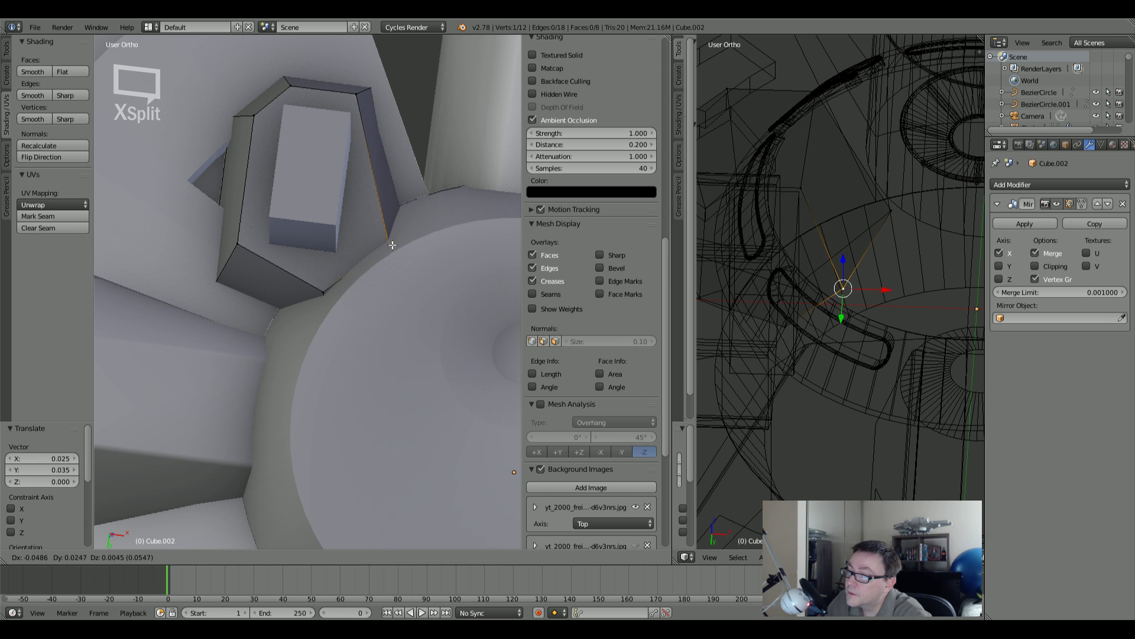
click(417, 253)
middle_drag(417, 253, 385, 332)
key(a)
middle_drag(408, 193, 357, 247)
key(ctrl+KP_7)
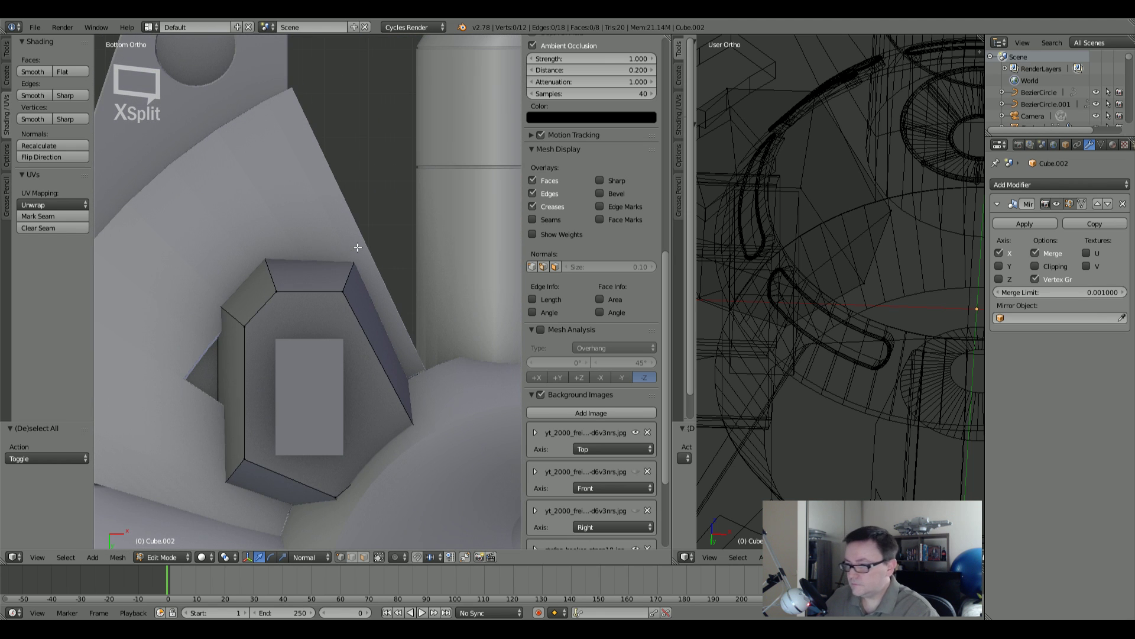
Step: Move the lower face's other disc-side corner vertex by about 0.038 in X and -0.005 in Y
shift+middle_drag(278, 335, 317, 177)
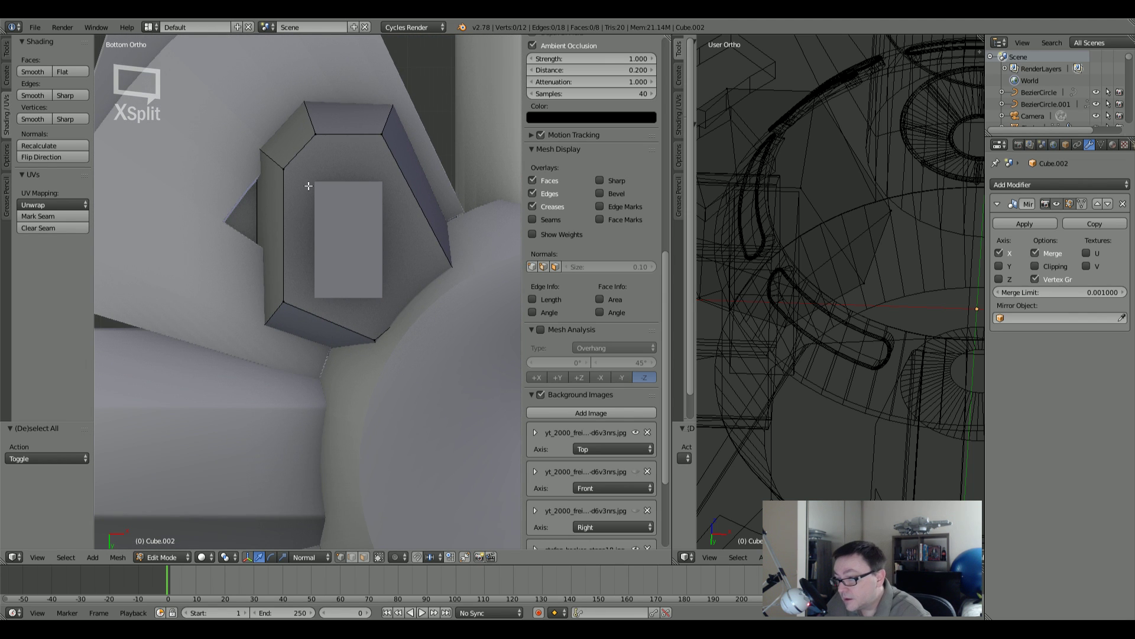
right_click(375, 341)
key(g)
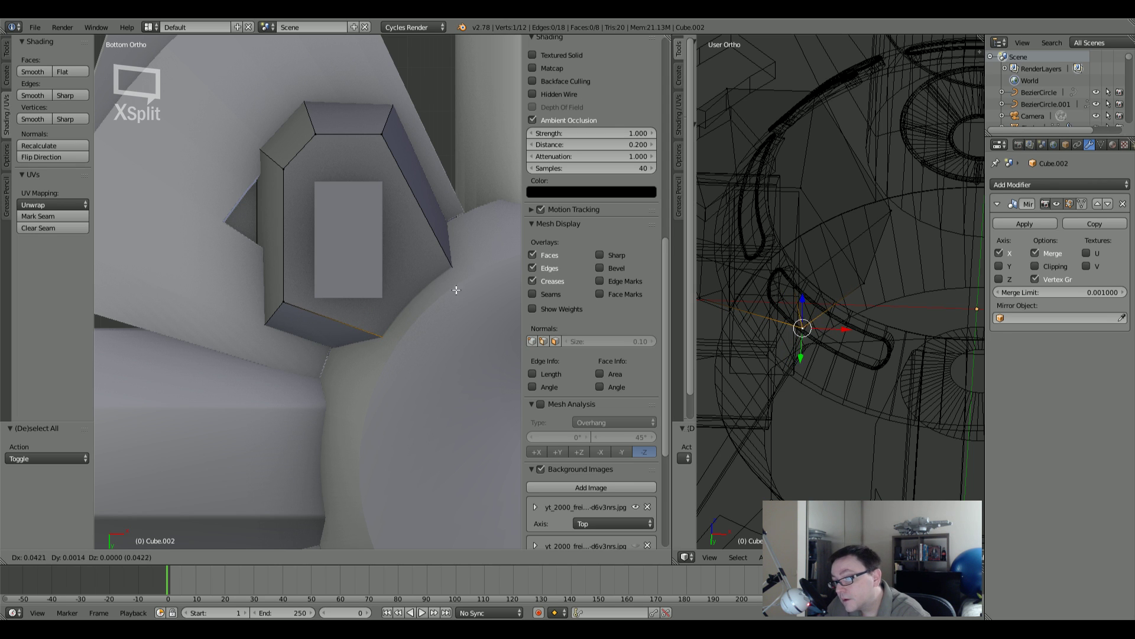
click(438, 264)
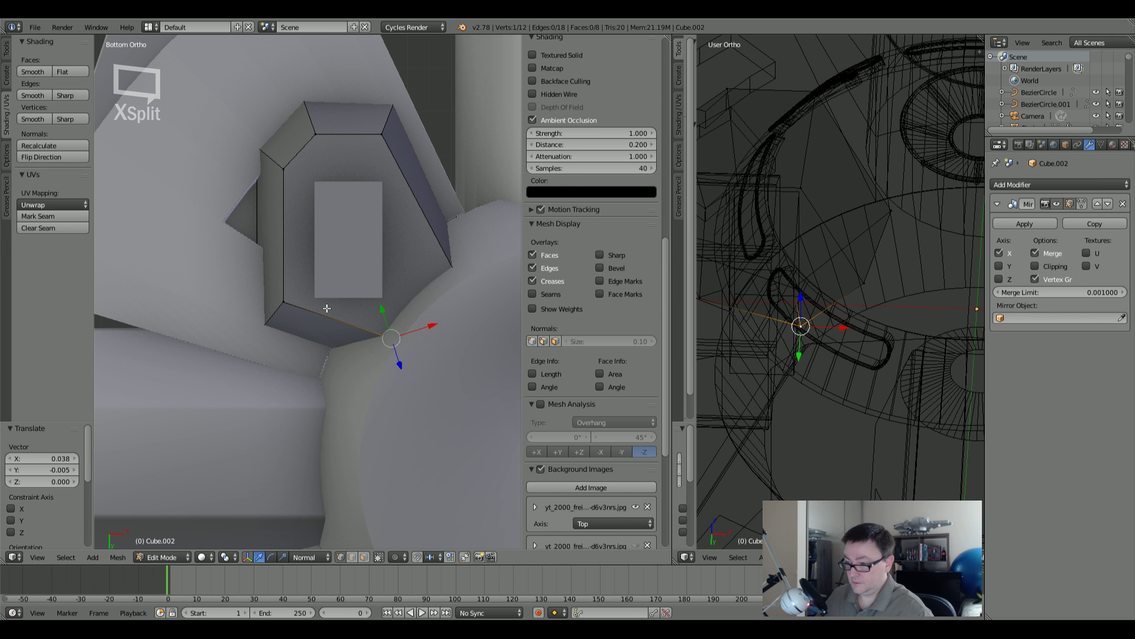
Step: Leave mesh editing, widen the main 3D viewport, and inspect the reshaped block from the side and below
key(Tab)
scroll(326, 307, down, 5)
middle_drag(345, 279, 427, 285)
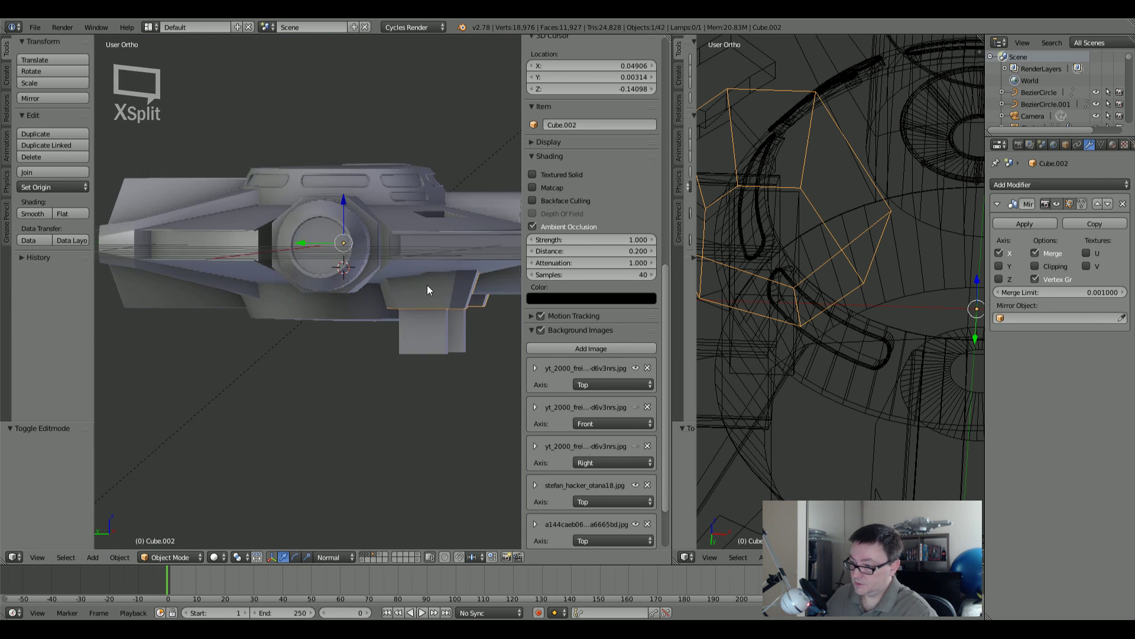
scroll(427, 290, up, 10)
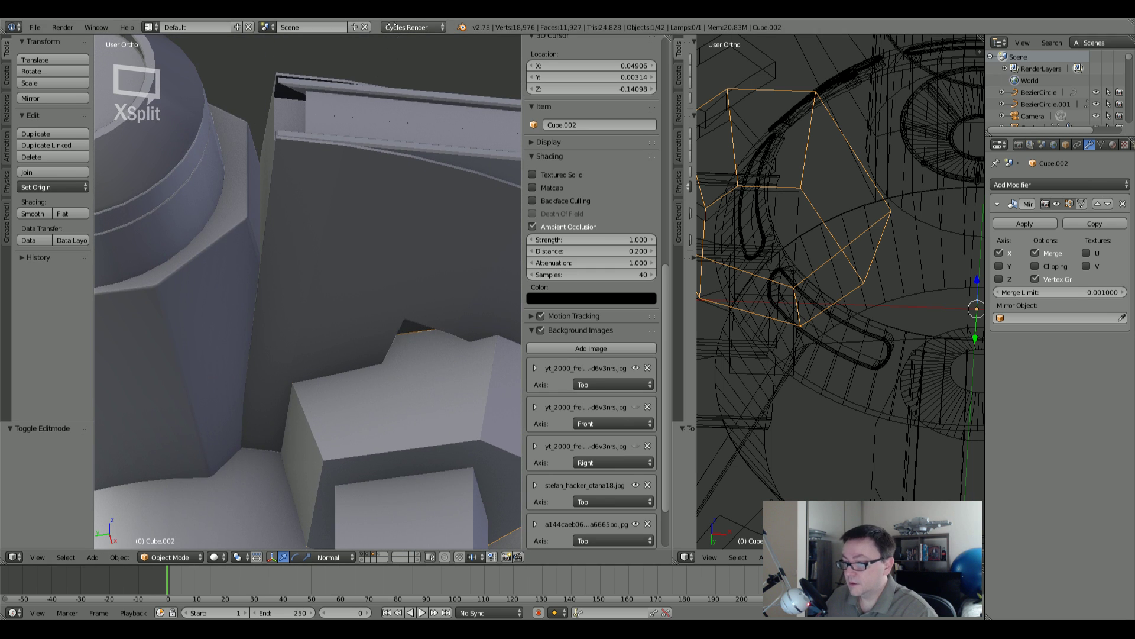
middle_drag(355, 282, 364, 227)
drag(672, 276, 970, 305)
middle_drag(761, 332, 536, 266)
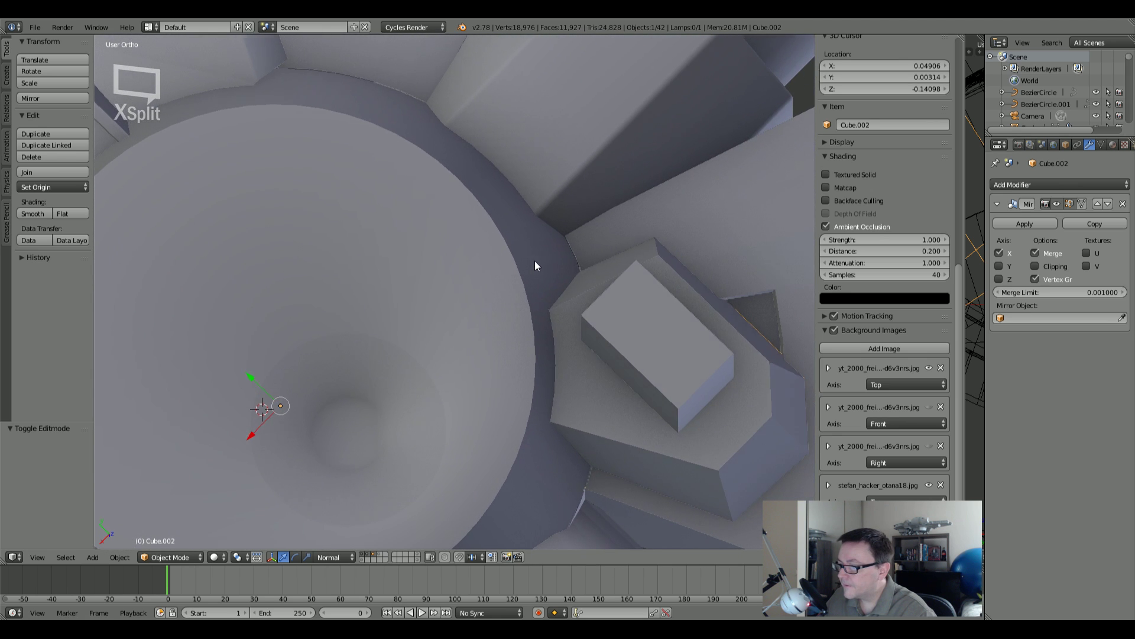
Step: Examine the tapered block's mesh and how it meets the disc, from the side and in the bottom view
key(Tab)
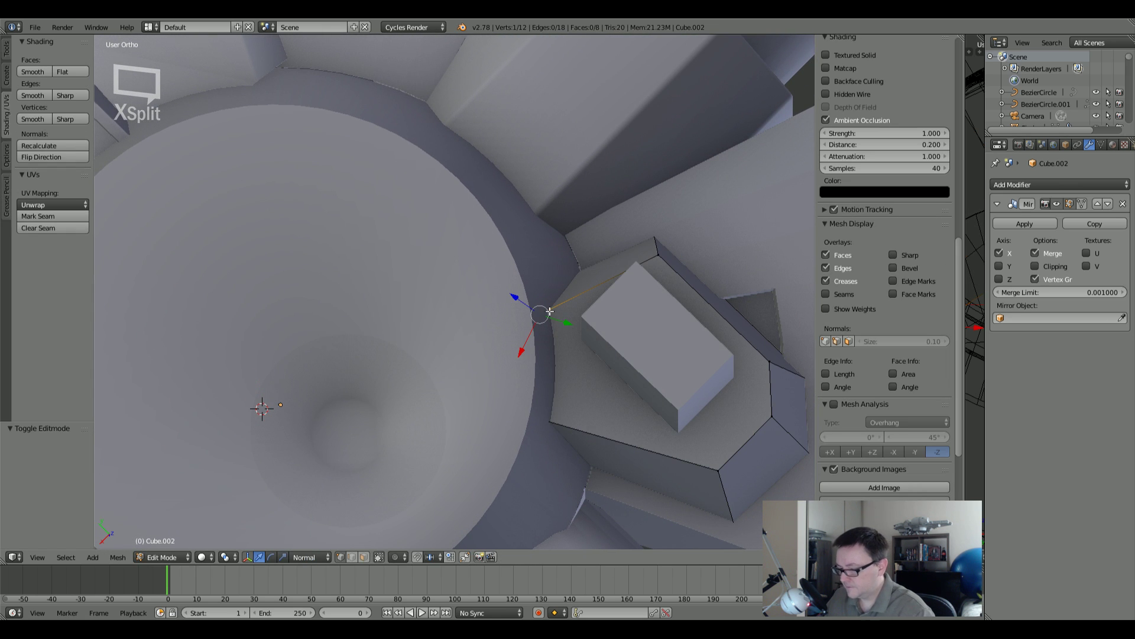
middle_drag(550, 312, 668, 406)
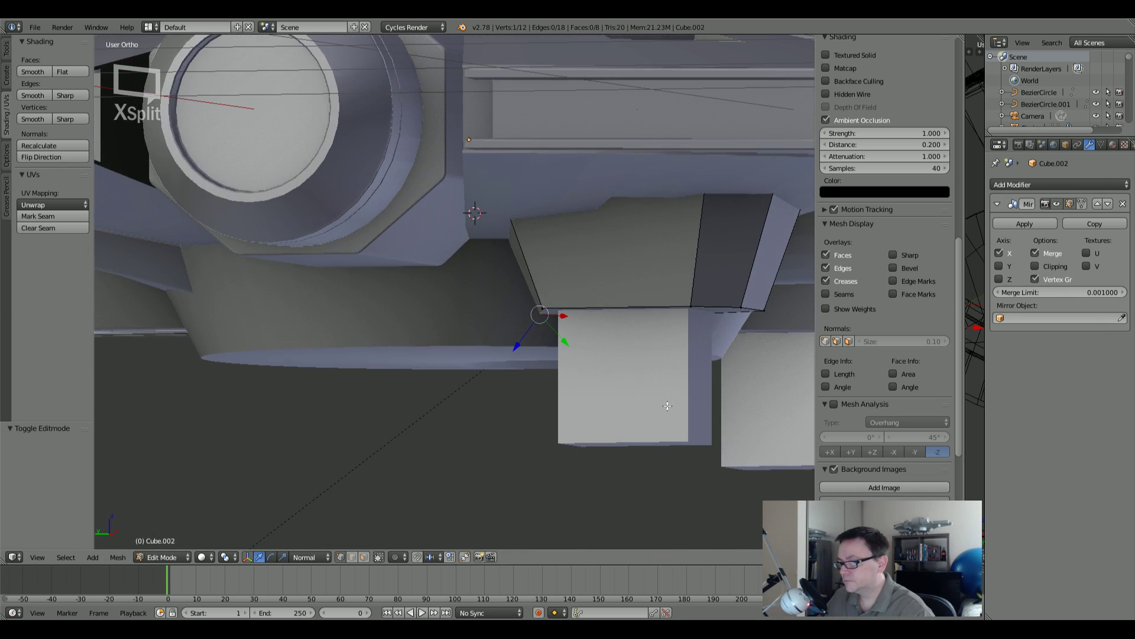
key(a)
key(ctrl+KP_7)
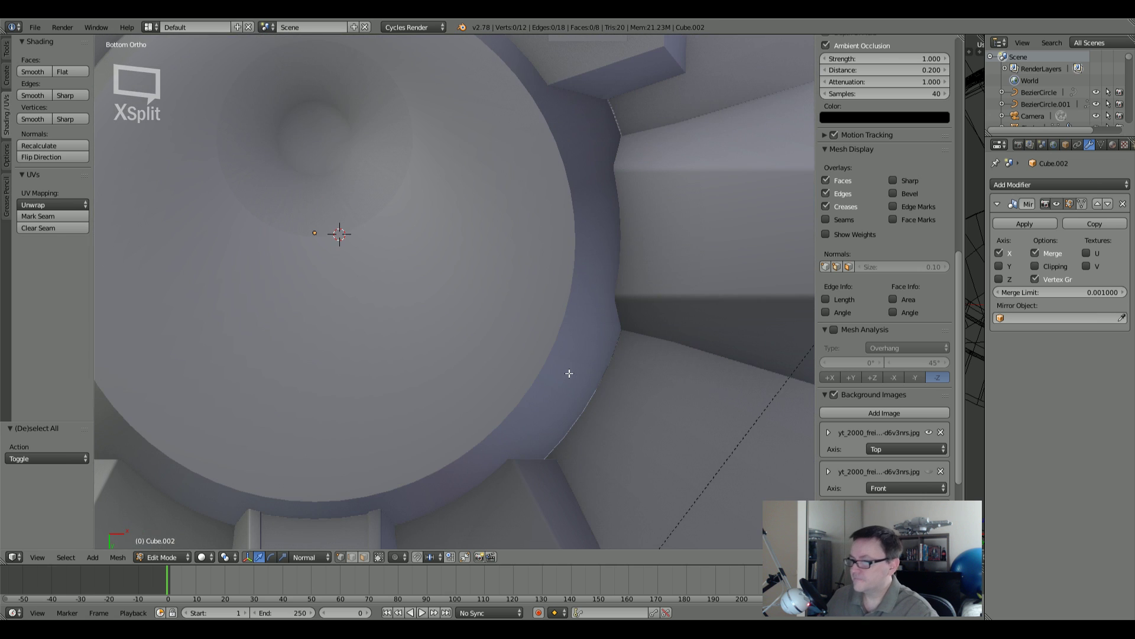
shift+middle_drag(446, 284, 469, 360)
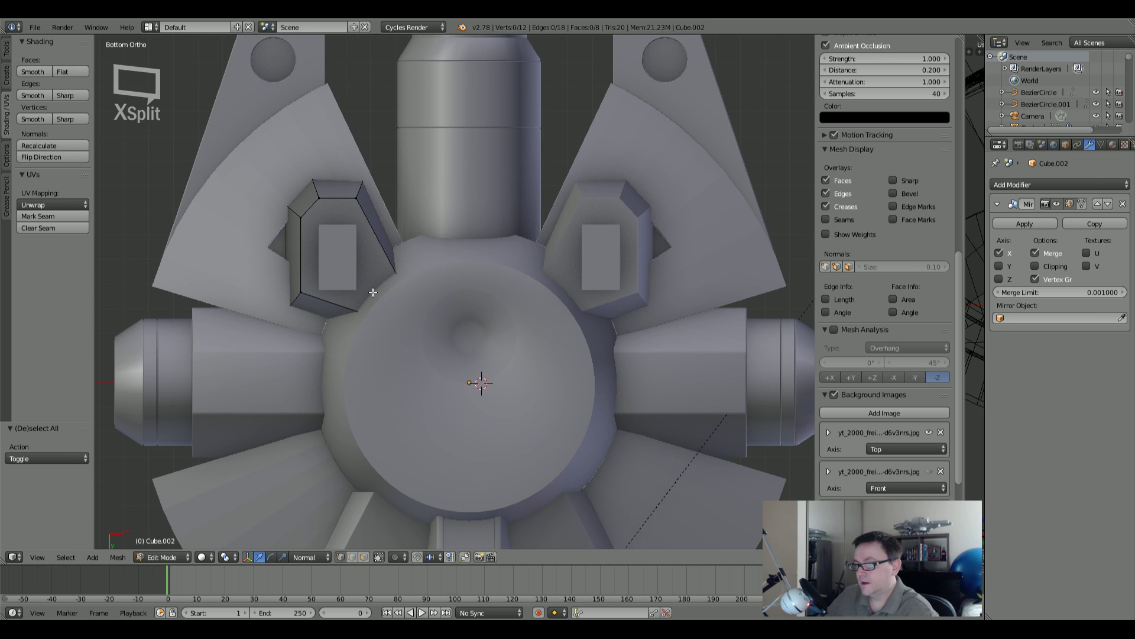
shift+middle_drag(413, 282, 448, 339)
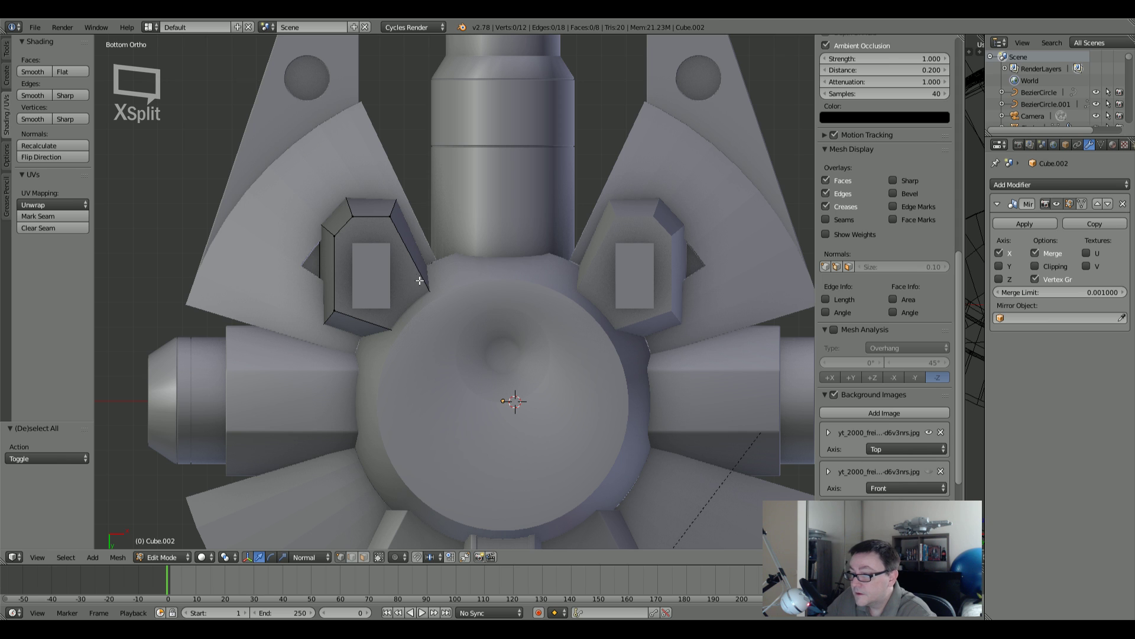
key(Tab)
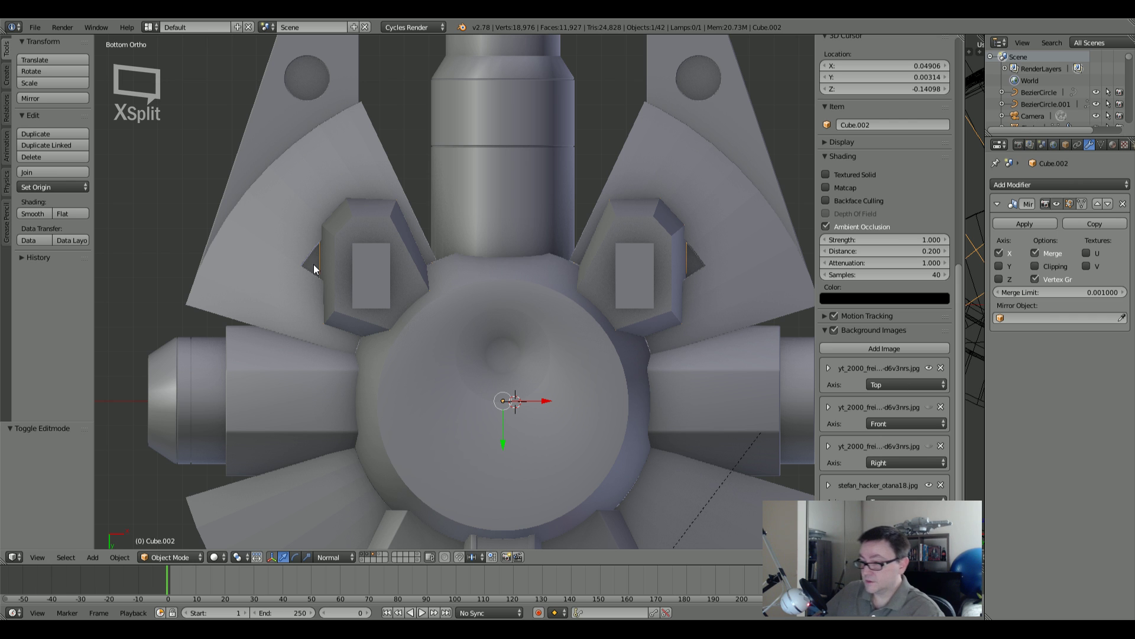
key(Tab)
key(a)
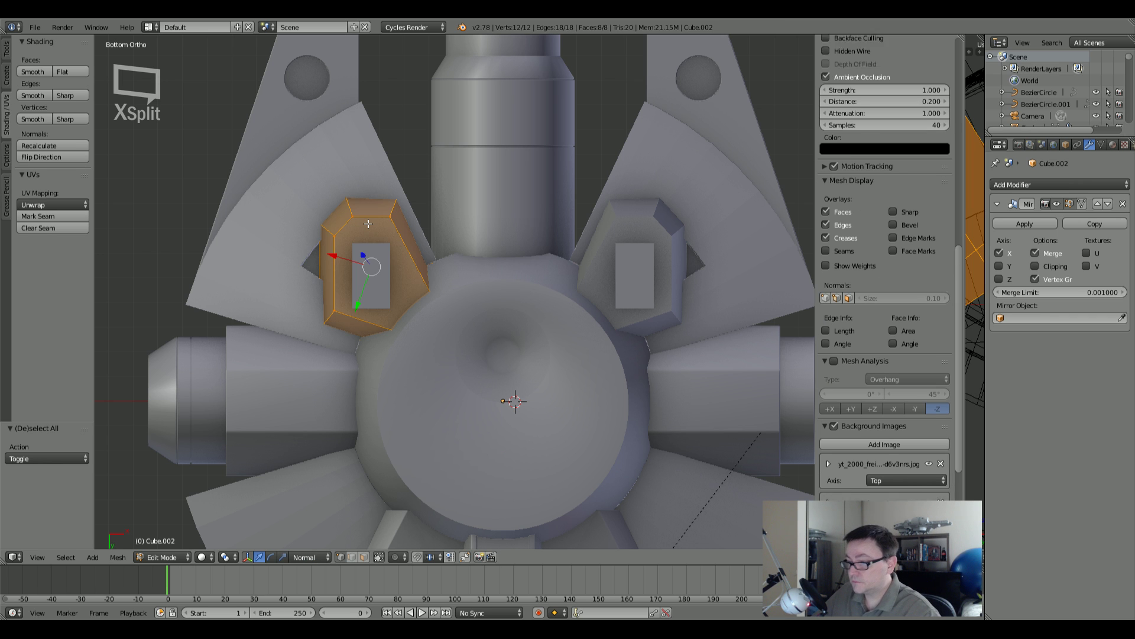
scroll(367, 224, up, 3)
key(a)
key(Tab)
Step: Enable Y-axis mirroring in the tapered block's Mirror modifier to add blocks on the opposite side of the disc
scroll(367, 224, down, 6)
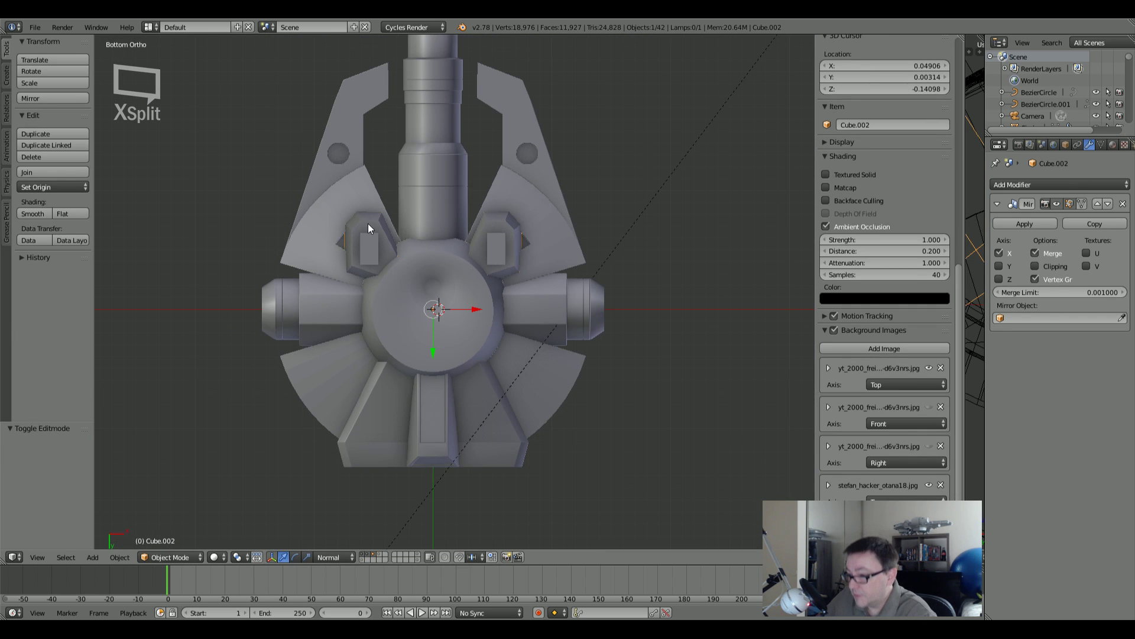
scroll(368, 223, down, 1)
right_click(353, 196)
right_click(353, 195)
key(Tab)
key(Tab)
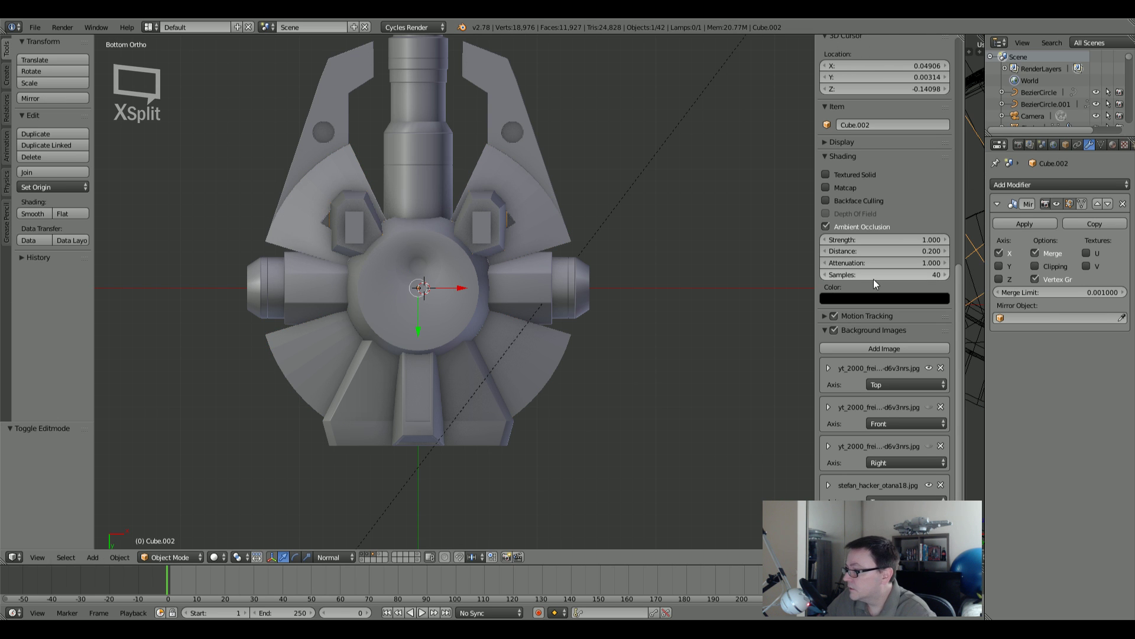
click(999, 266)
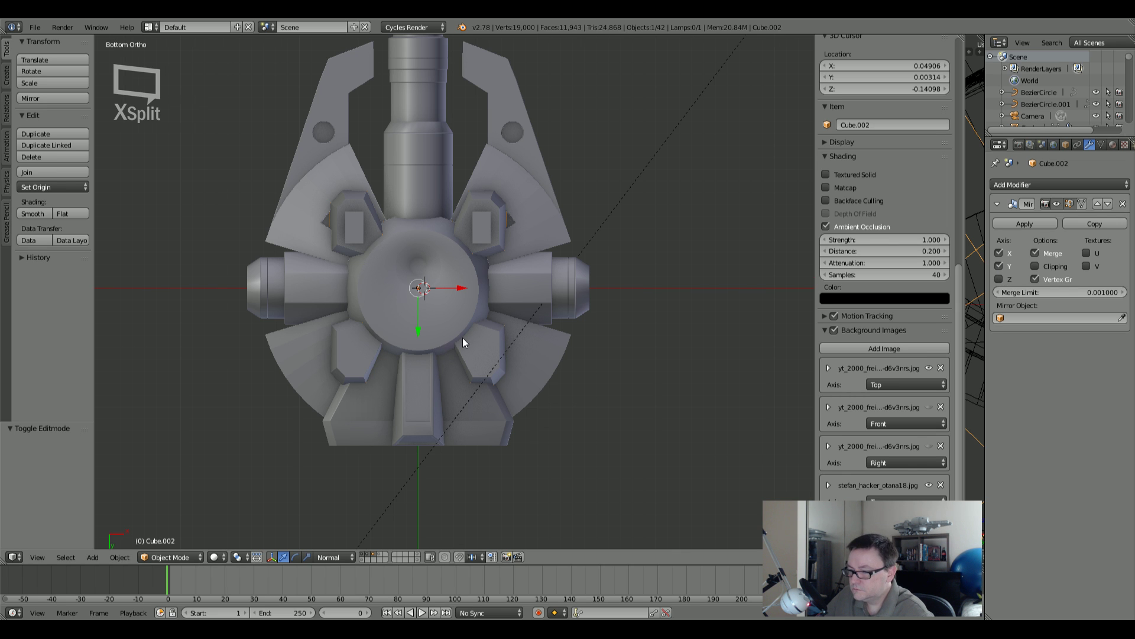
scroll(463, 342, up, 2)
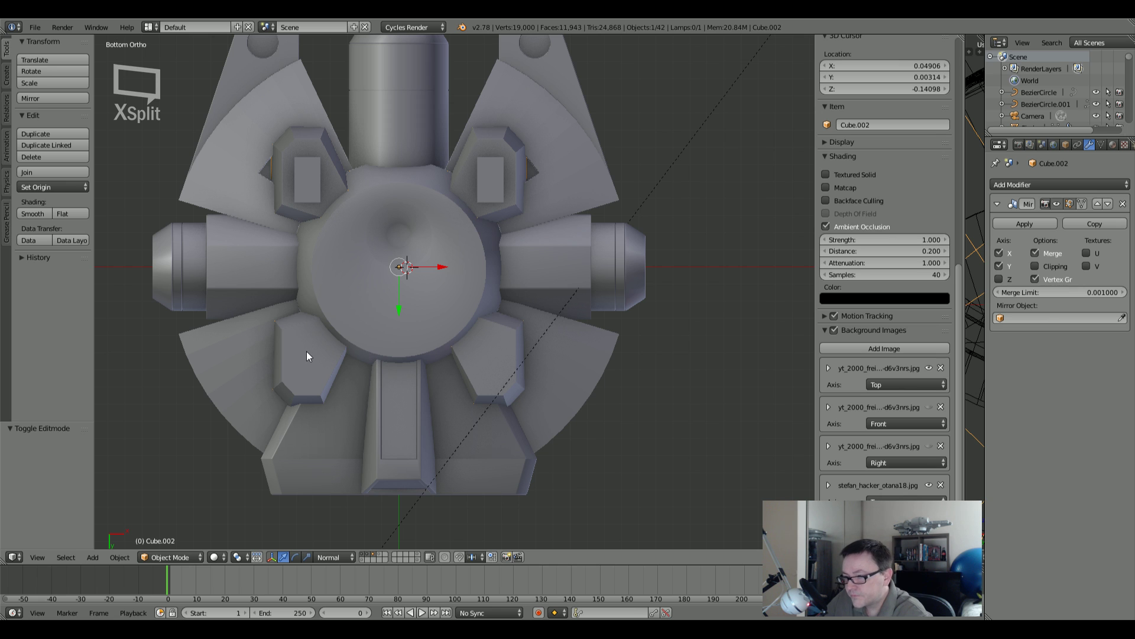
Step: Try to rotate the mirrored block object around the disc, and inspect the four blocks from below
key(r)
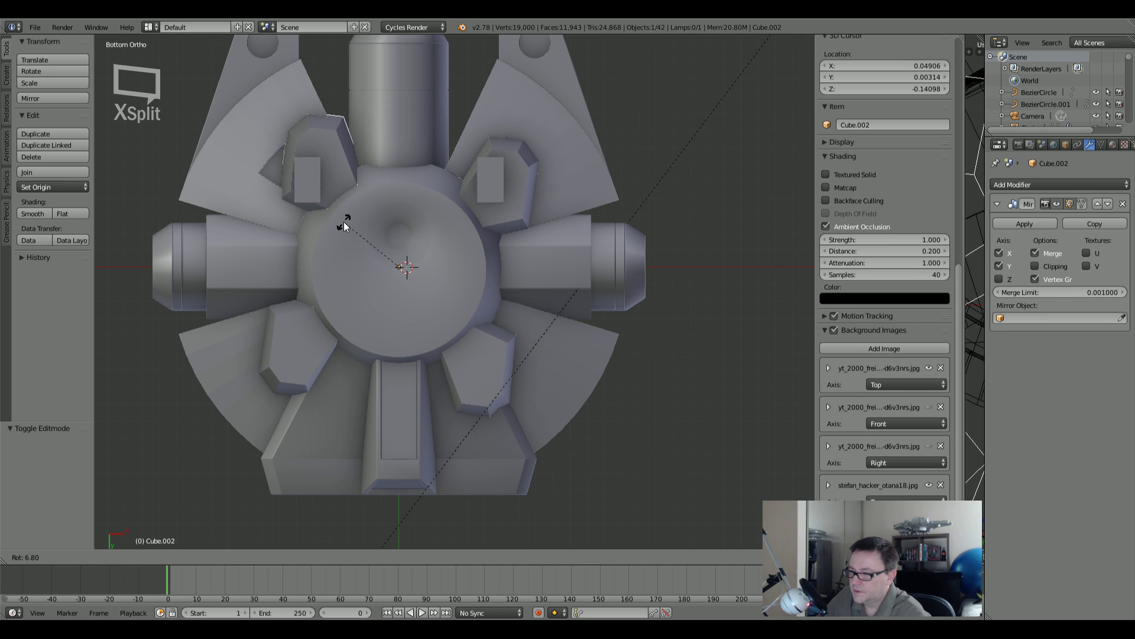
key(Escape)
key(a)
middle_drag(335, 314, 265, 300)
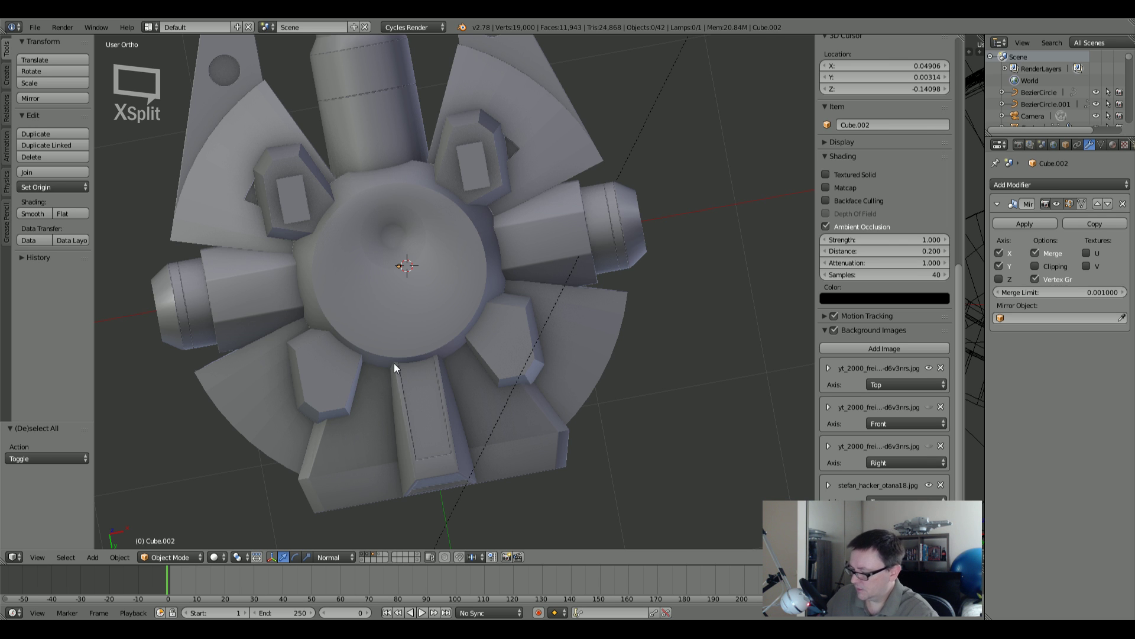
key(ctrl+KP_7)
scroll(383, 350, up, 4)
scroll(383, 350, down, 2)
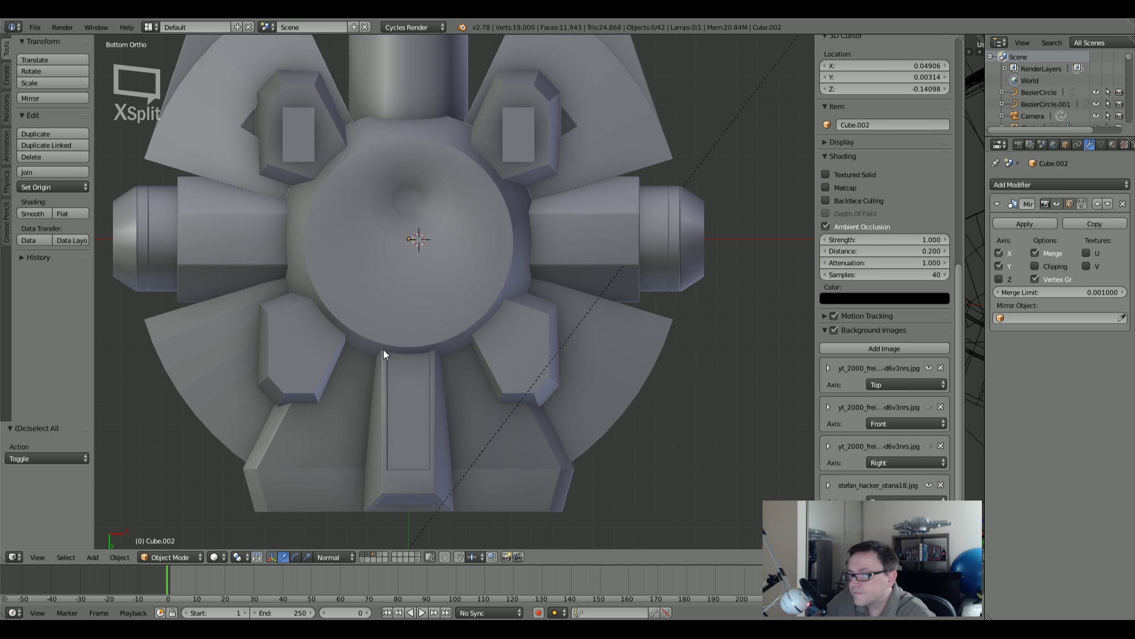
Step: Try to move the mirrored block object away from its place around the disc
right_drag(294, 360, 228, 403)
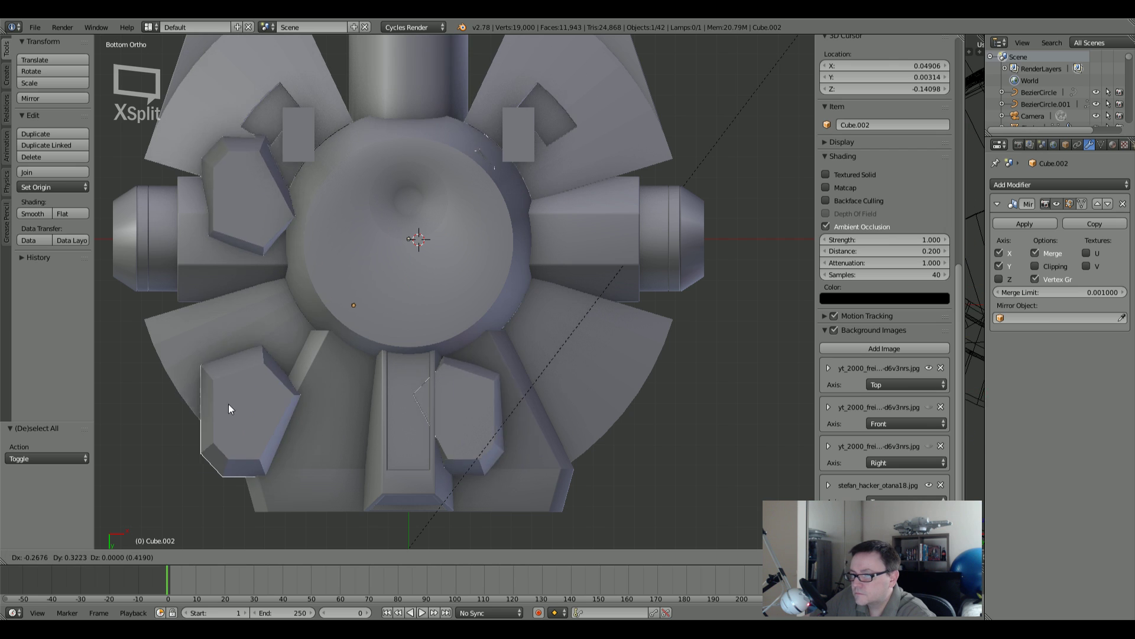
right_click(232, 404)
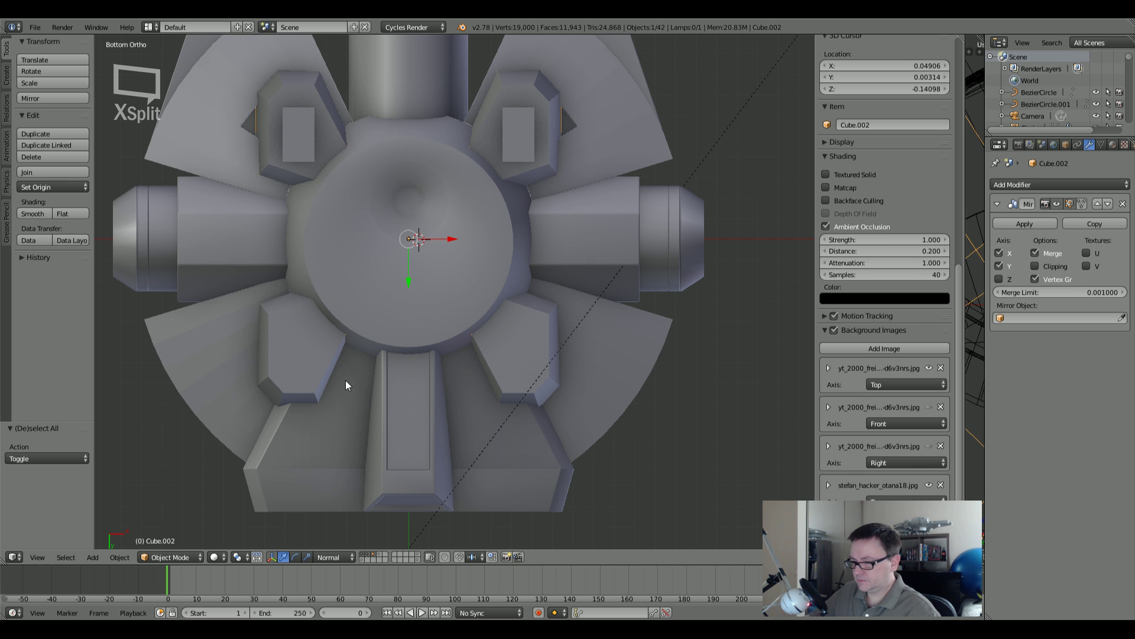
scroll(354, 347, up, 2)
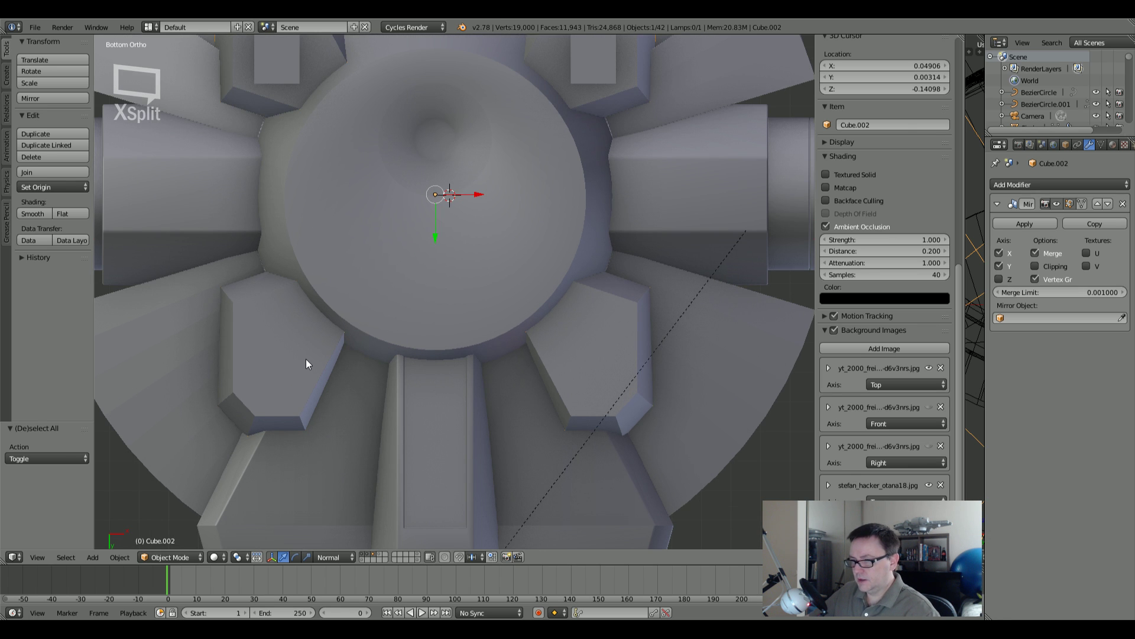
scroll(306, 363, down, 4)
right_click(282, 356)
key(g)
right_click(260, 371)
key(ctrl+z)
key(g)
right_click(261, 354)
Step: Duplicate the mirrored block object in place and apply the copy's Mirror modifier
key(shift+d)
right_click(297, 271)
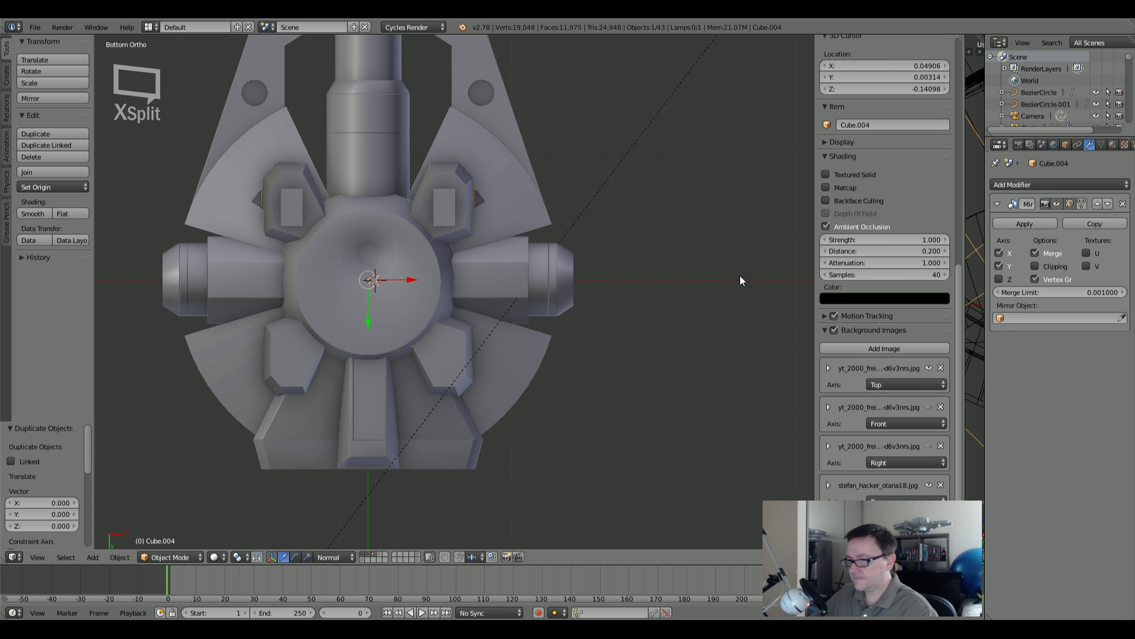
key(Tab)
key(Tab)
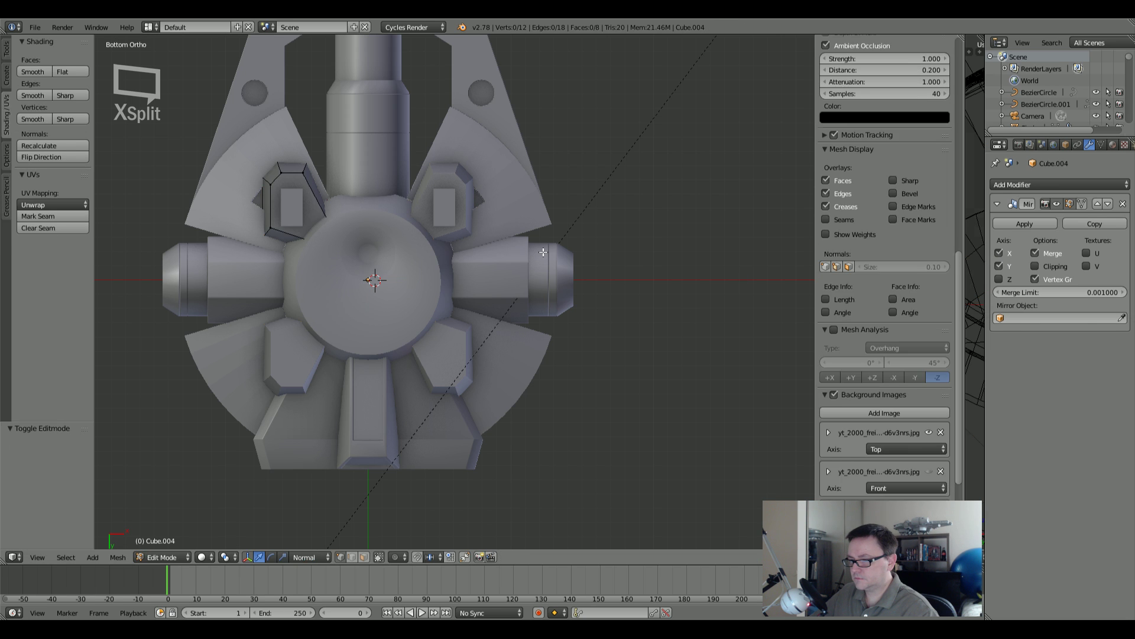
click(1028, 226)
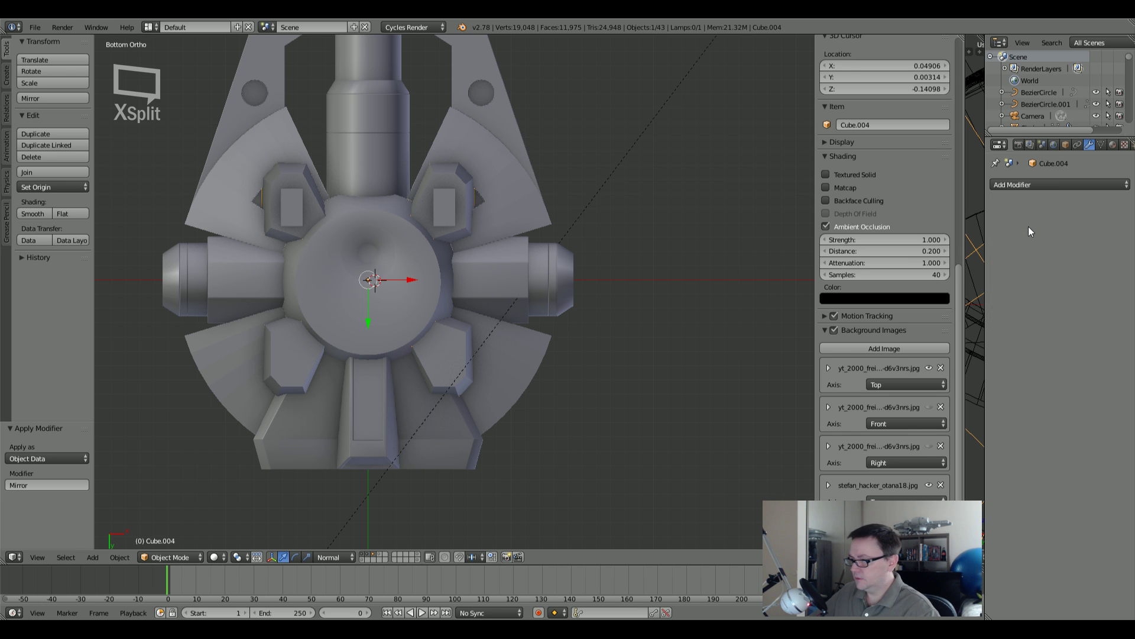
Step: Delete the vertices of the two blocks flanking the long cylindrical neck from the duplicated block mesh
key(Tab)
key(a)
key(z)
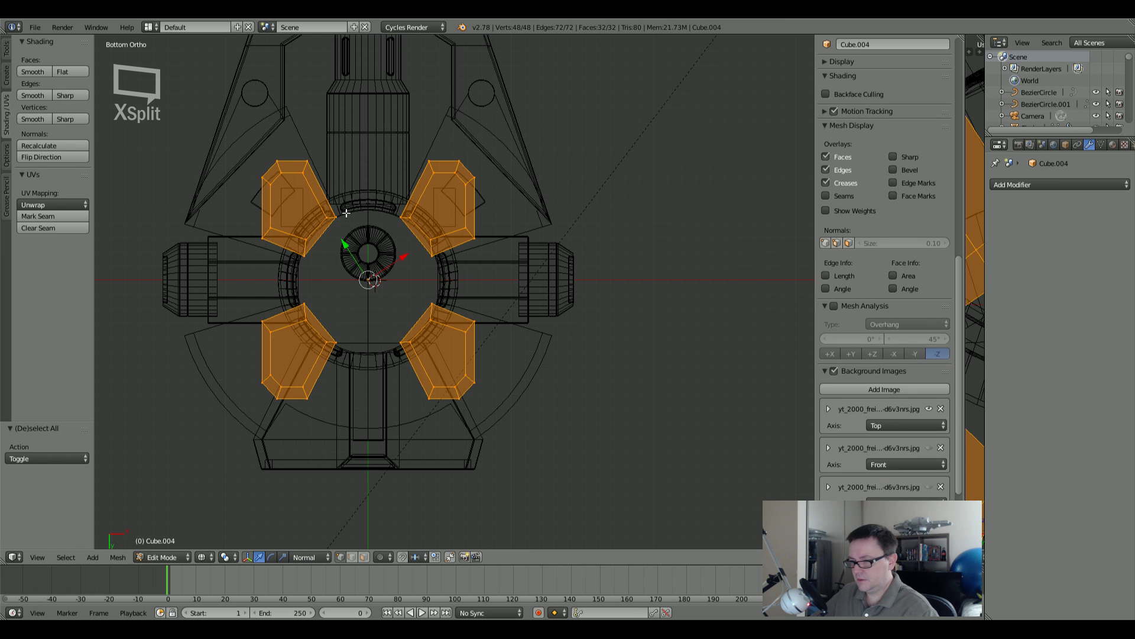
key(a)
drag(195, 126, 535, 266)
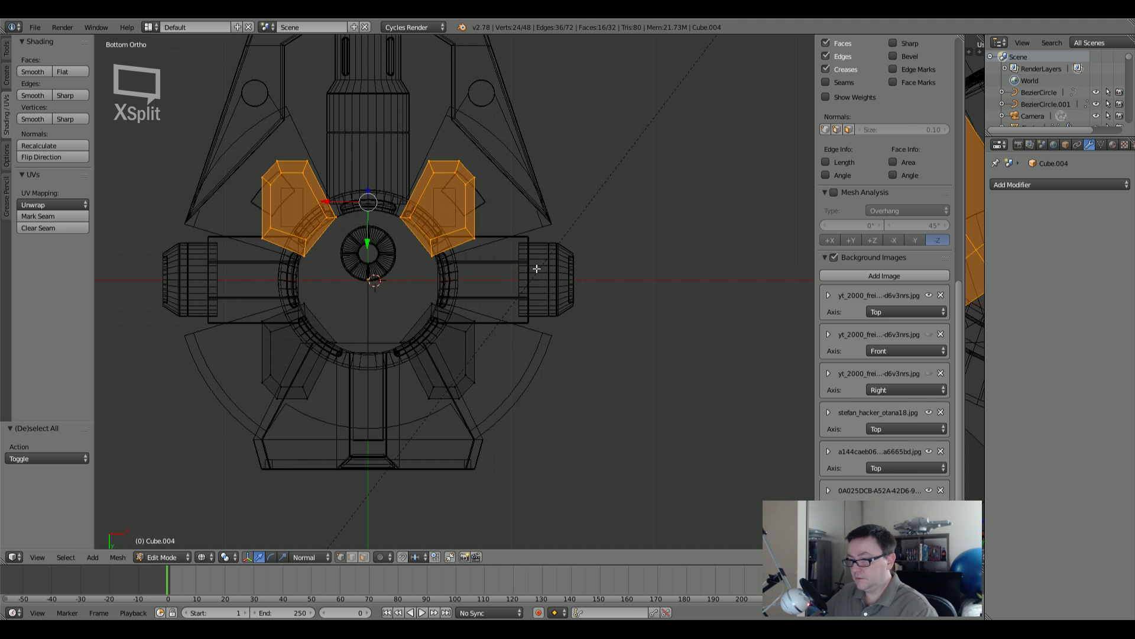
key(x)
click(537, 269)
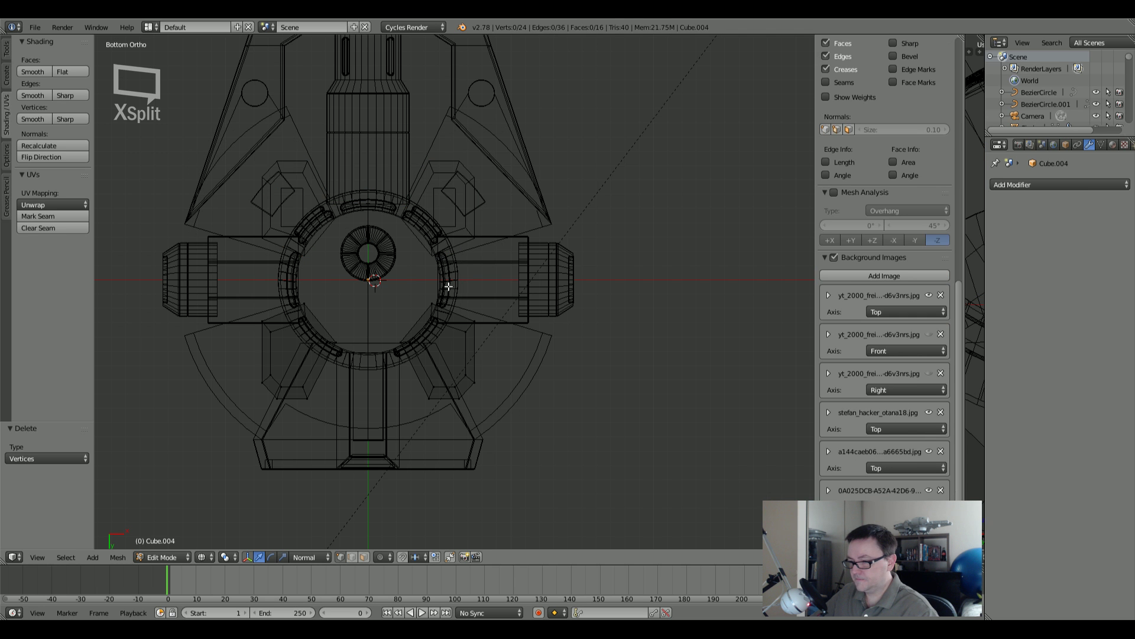
Step: Delete the vertices of the remaining +X-side block so the duplicate keeps a single block
scroll(427, 322, up, 2)
key(b)
drag(367, 229, 608, 454)
key(x)
click(566, 381)
key(Tab)
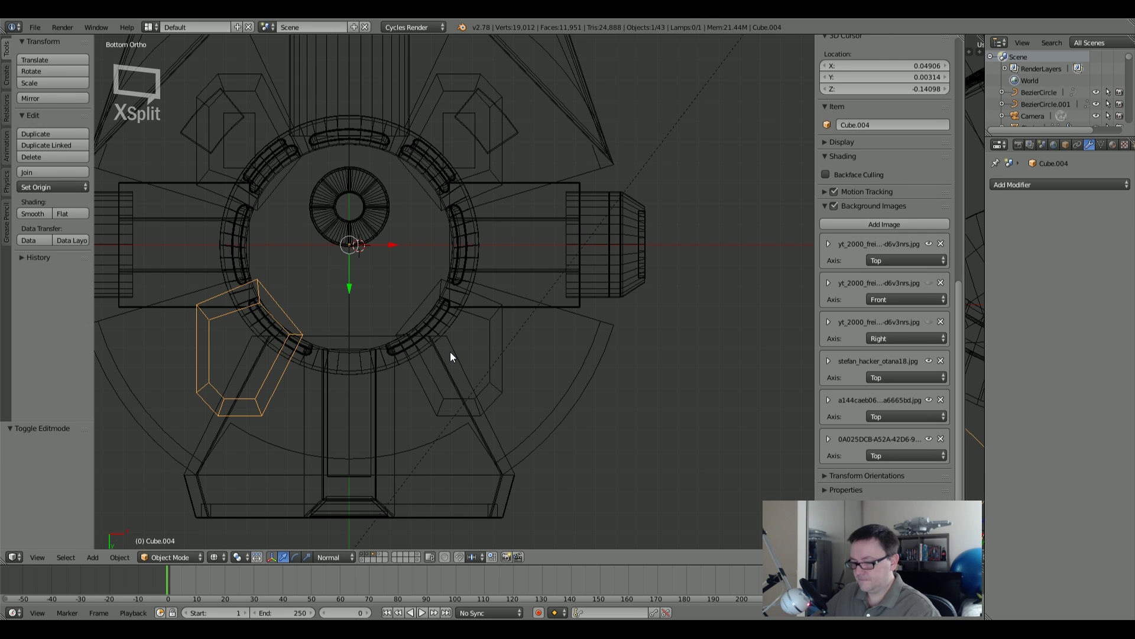
Step: Reset the 3D cursor to the origin and add a Mirror modifier across X to the single block
key(shift+c)
scroll(334, 355, up, 7)
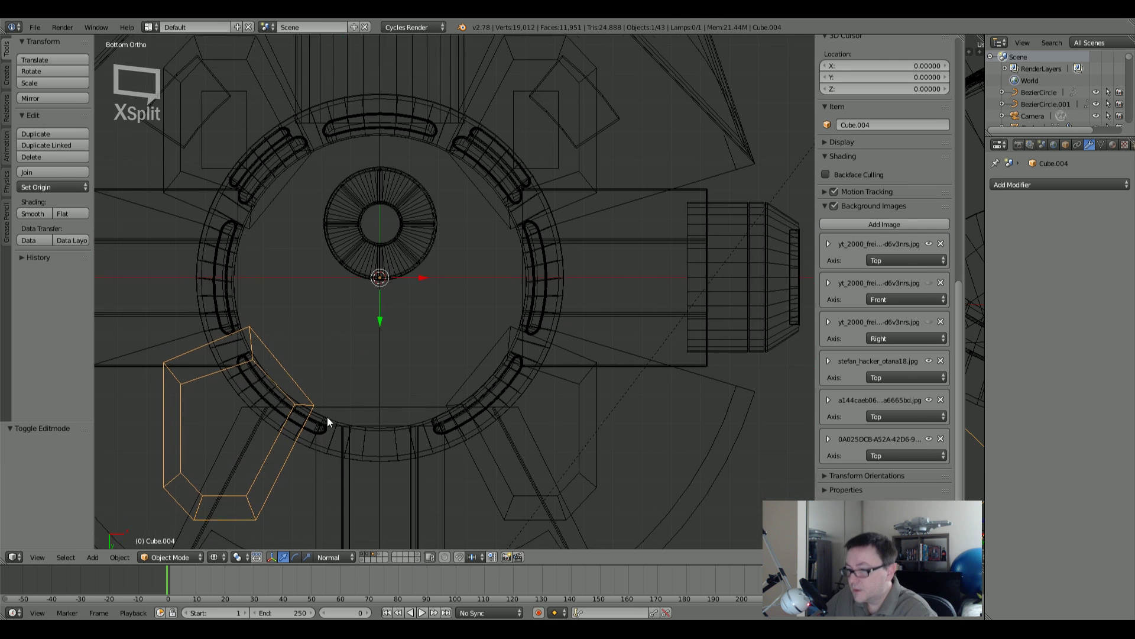
shift+middle_drag(313, 426, 344, 263)
click(1020, 184)
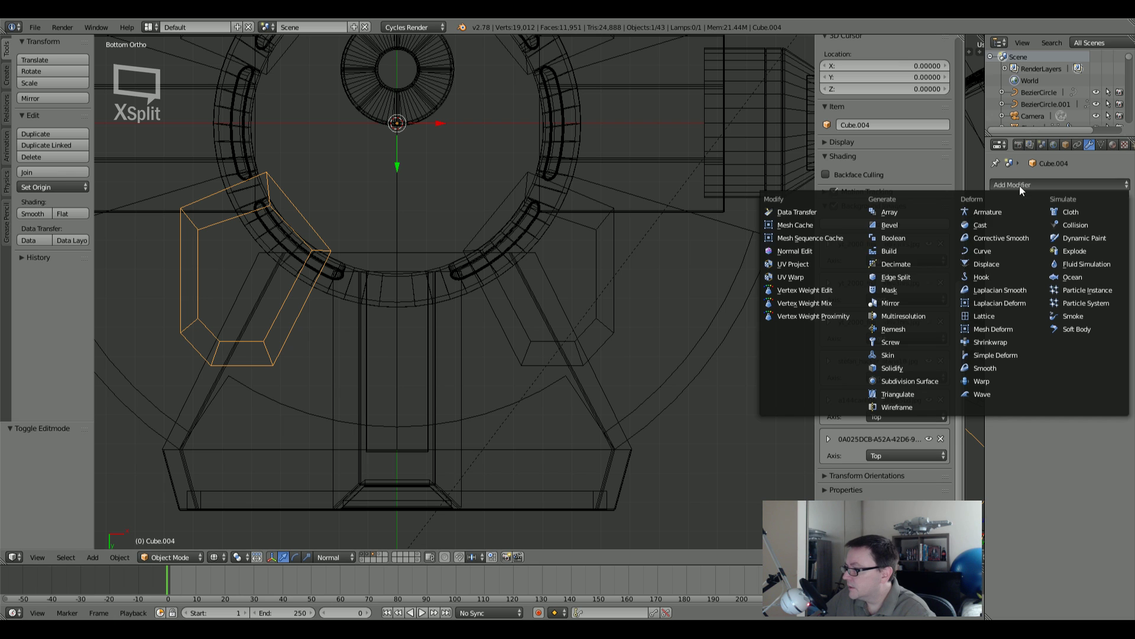
click(889, 302)
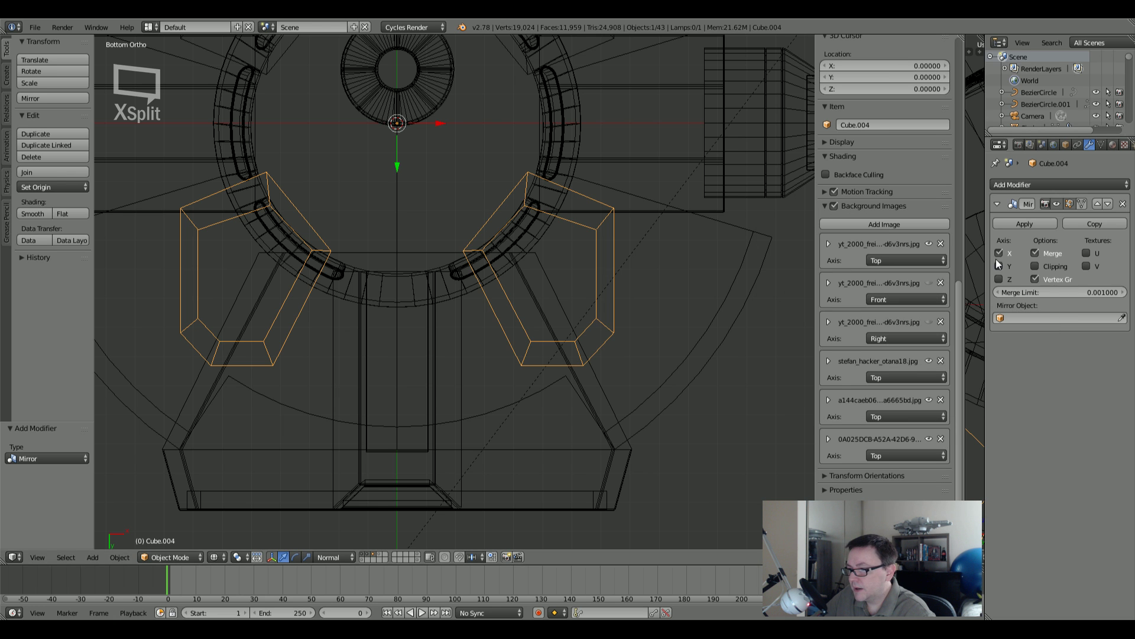
scroll(375, 214, down, 4)
scroll(385, 314, up, 2)
Step: Move the block's base corner vertex nearest the central strut 0.44 along X toward the strut
key(Tab)
key(z)
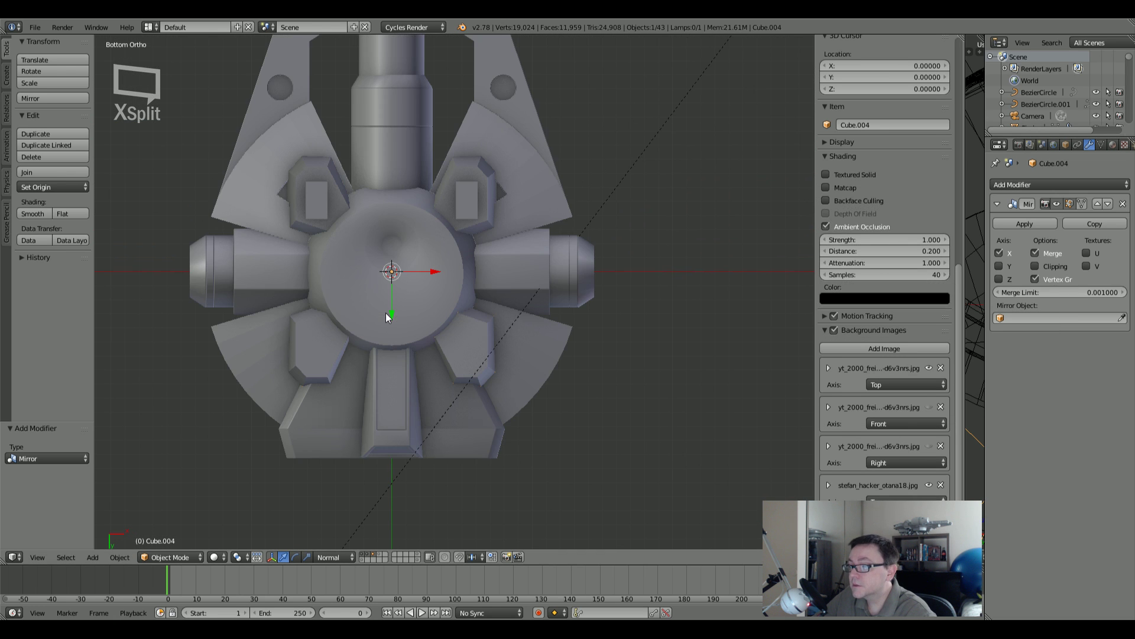
scroll(349, 350, up, 3)
shift+scroll(337, 350, down, 2)
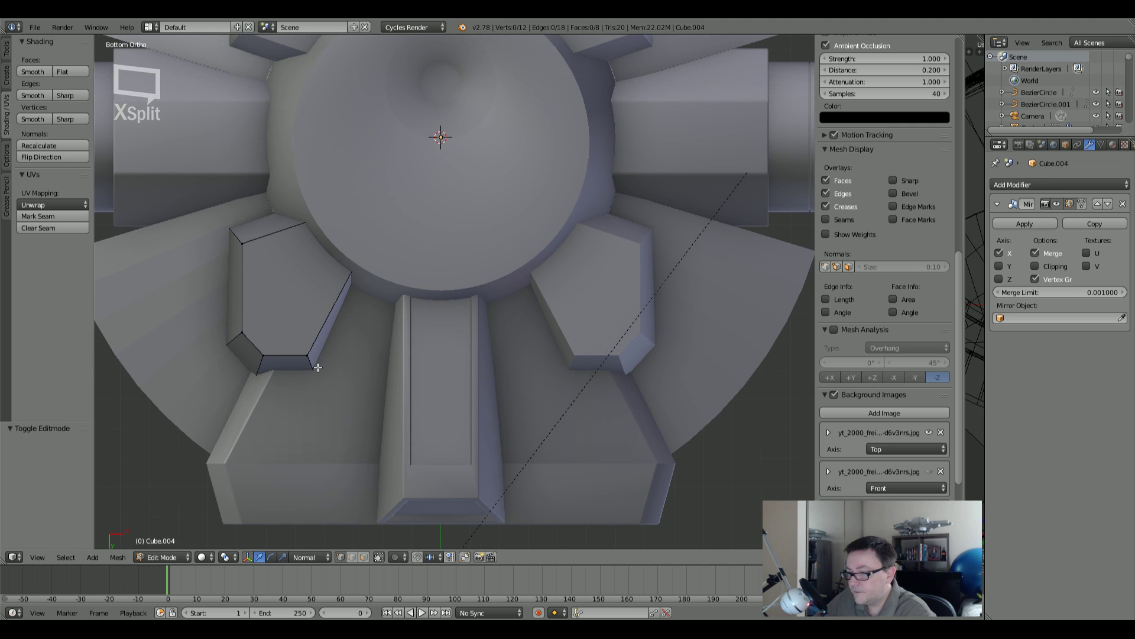
key(z)
right_click(318, 380)
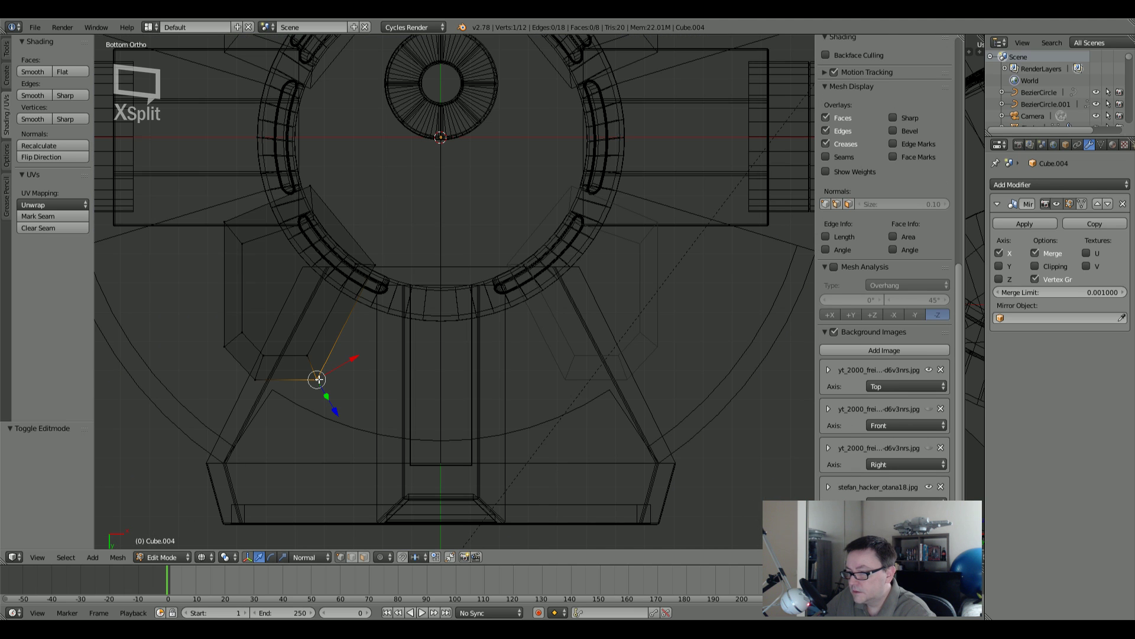
key(g)
key(x)
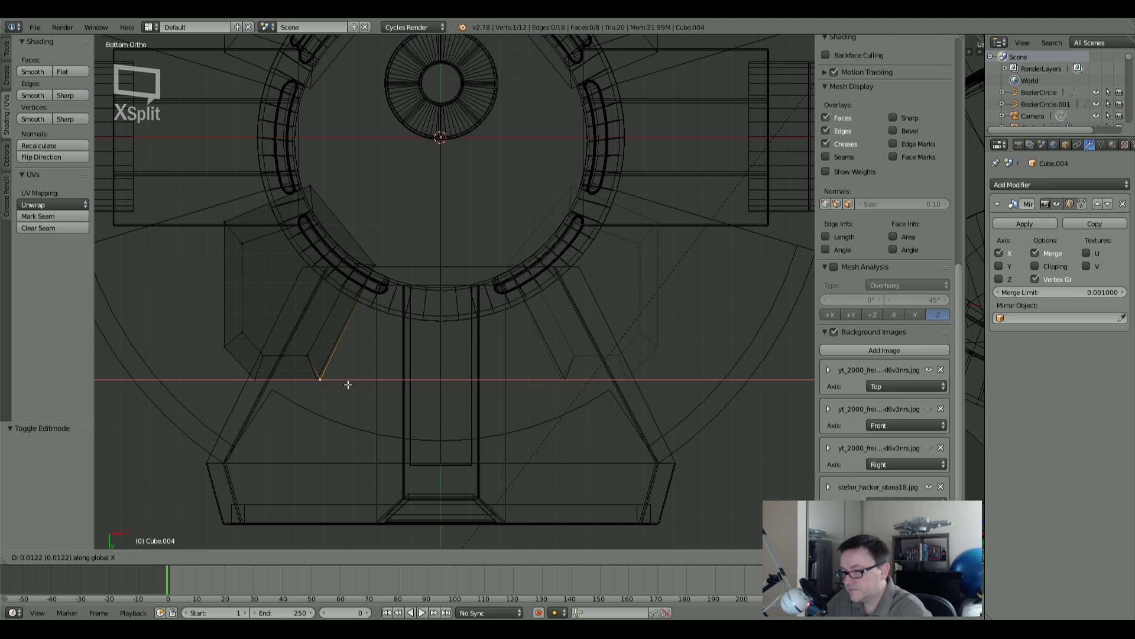
right_click(401, 391)
key(z)
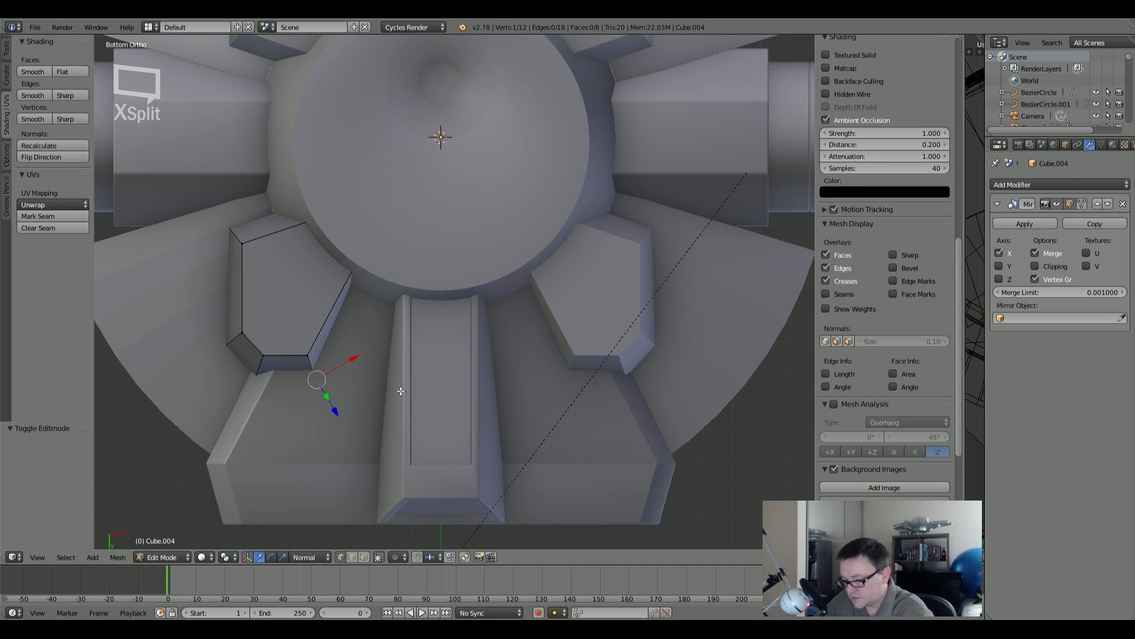
key(g)
key(x)
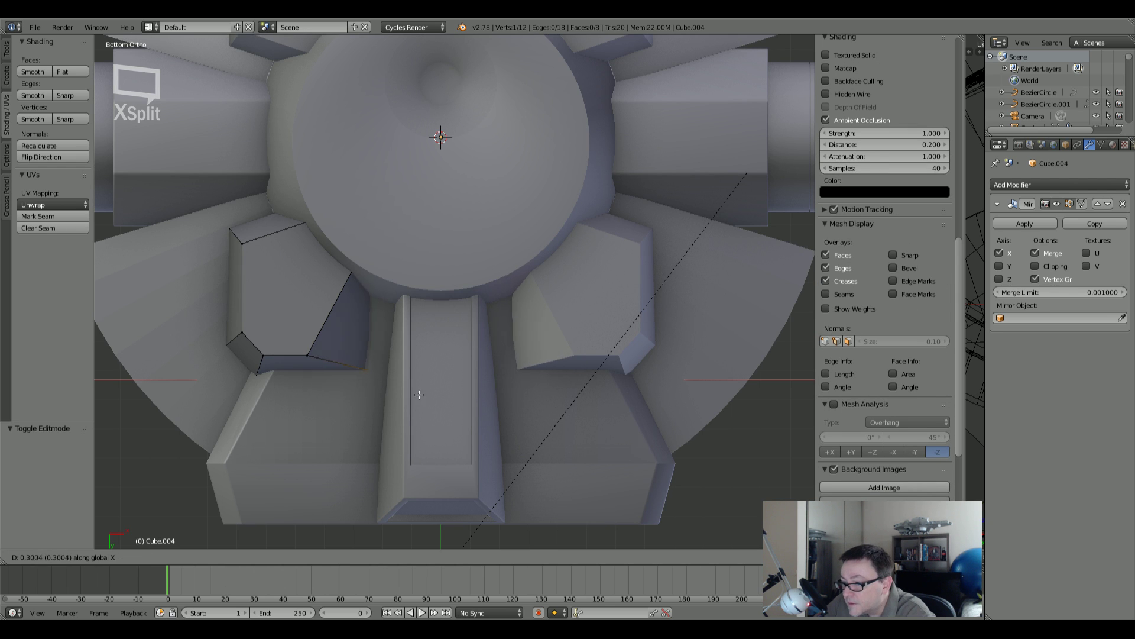
click(458, 399)
right_click(308, 348)
key(g)
key(z)
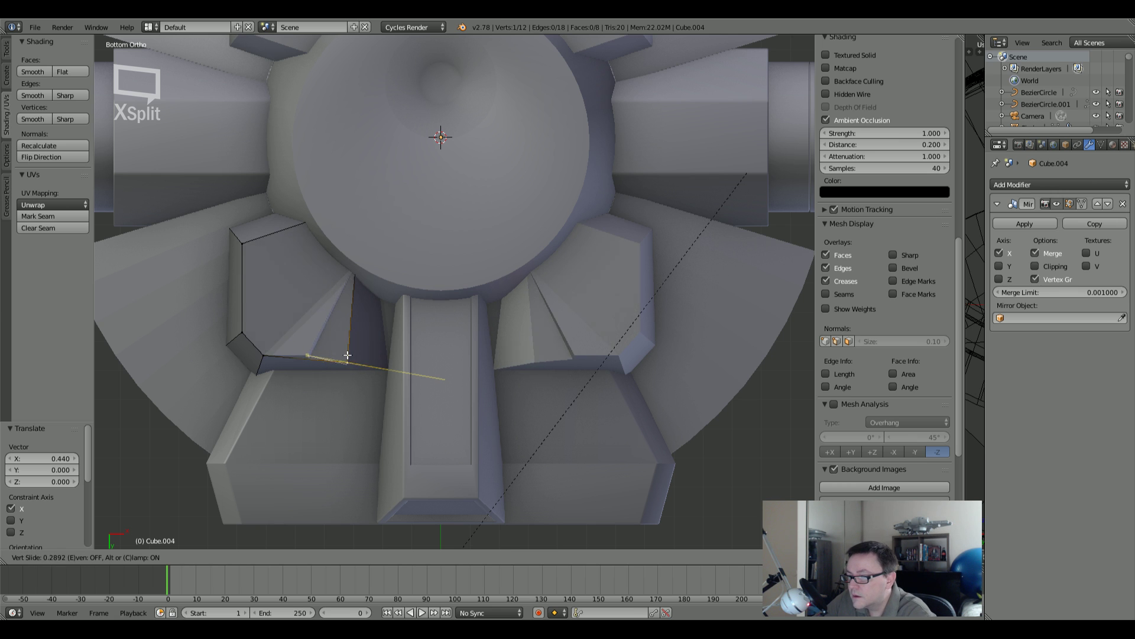
right_click(347, 355)
key(g)
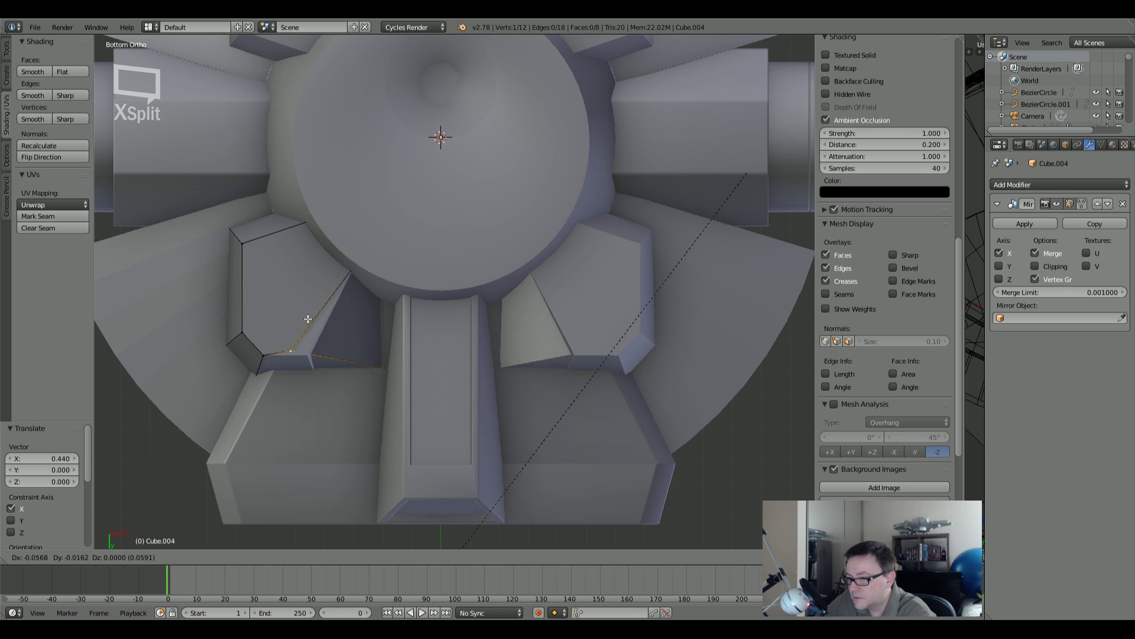
key(Escape)
scroll(301, 312, down, 2)
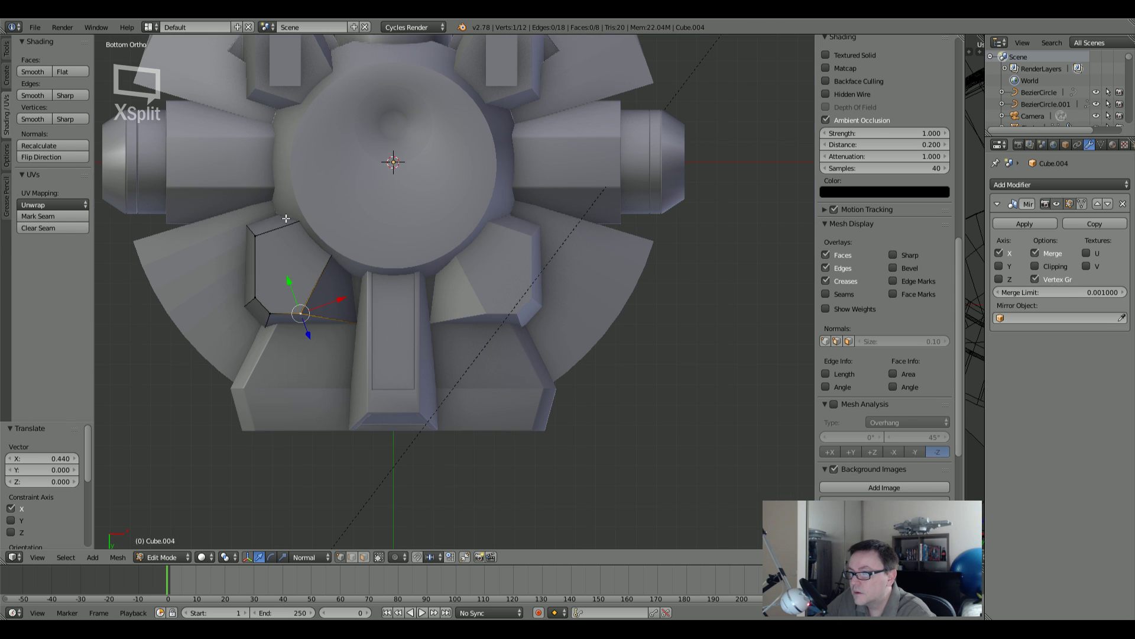
Step: Turn off Y-axis mirroring in the Mirror modifier of the original block object, Cube.002
key(Tab)
right_click(287, 94)
click(999, 267)
Step: Move the raised-face corner vertex of block Cube.004 nearest the central strut 0.331 along X onto the strut's edge
key(Tab)
scroll(242, 311, up, 5)
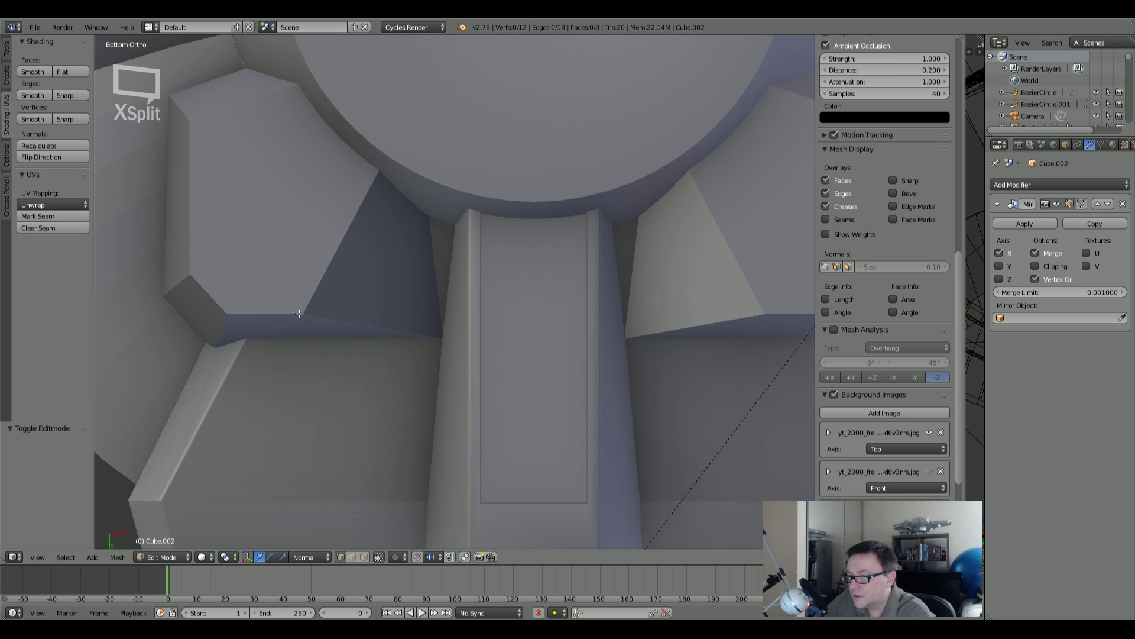
key(Tab)
right_click(296, 308)
key(Tab)
right_click(300, 316)
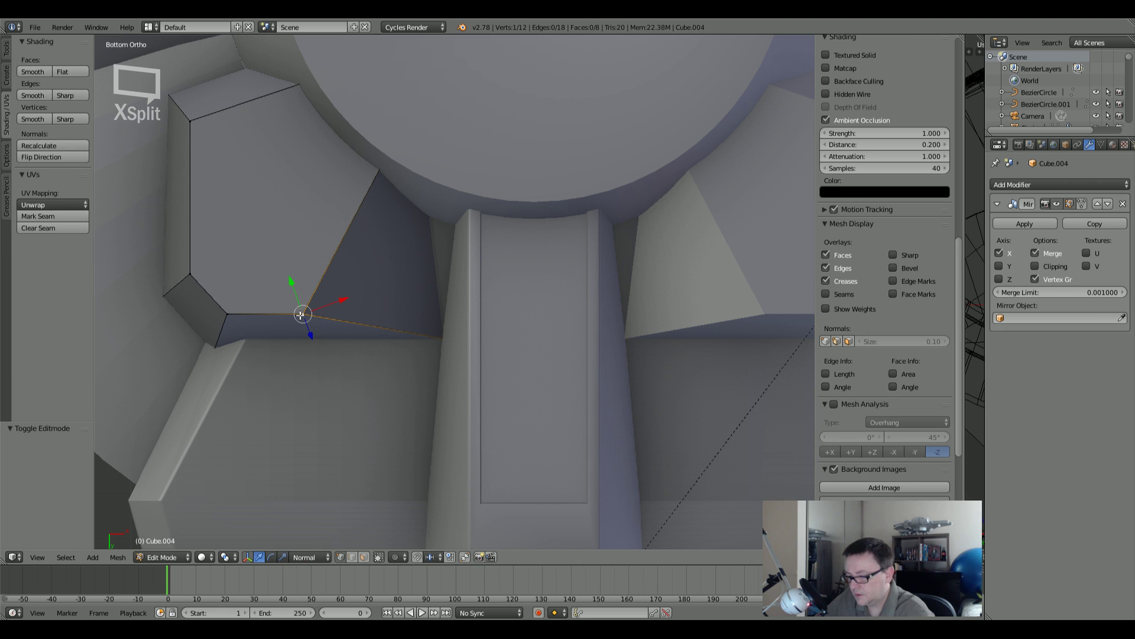
key(g)
key(x)
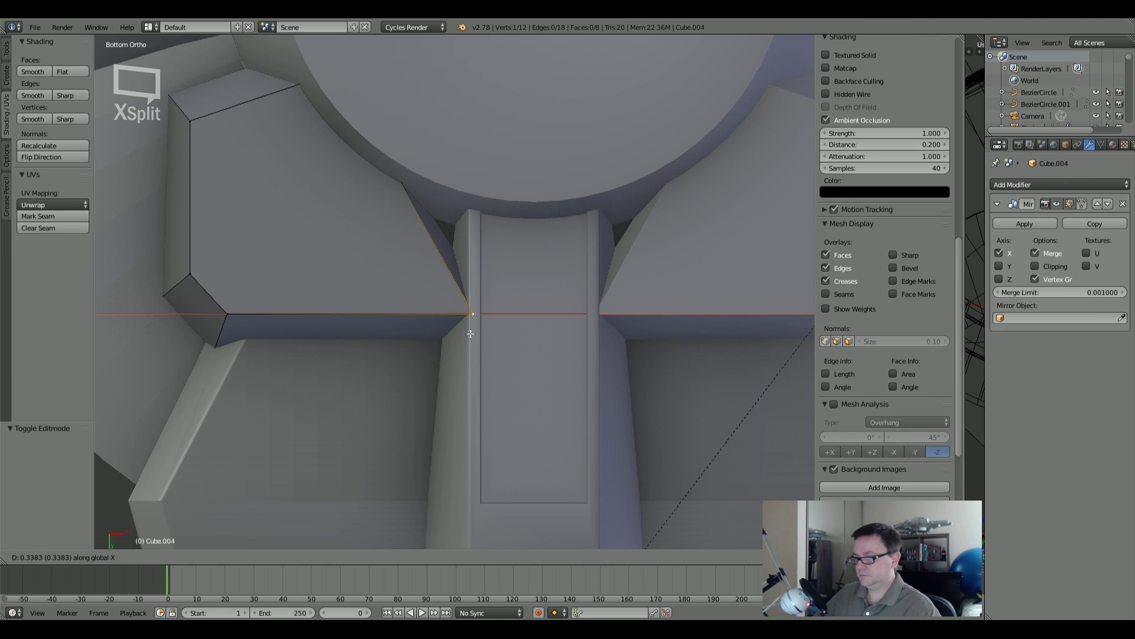
click(467, 333)
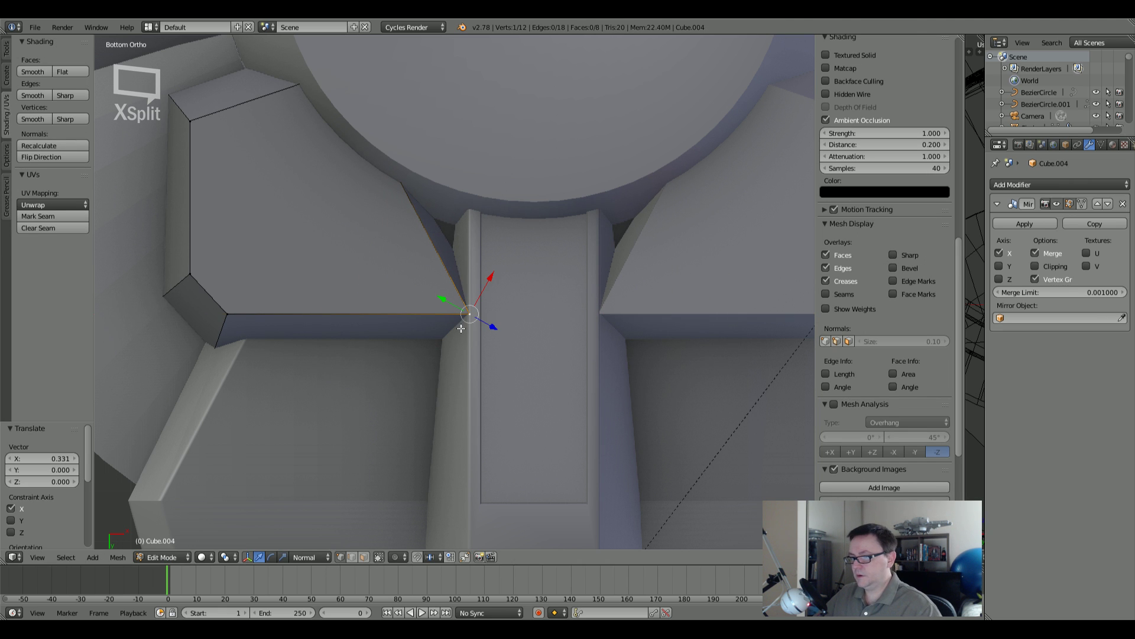
Step: Move the block vertex beside the disc rim 0.166 along X to make the inner edge parallel to the strut
scroll(452, 217, down, 3)
shift+middle_drag(437, 222, 396, 288)
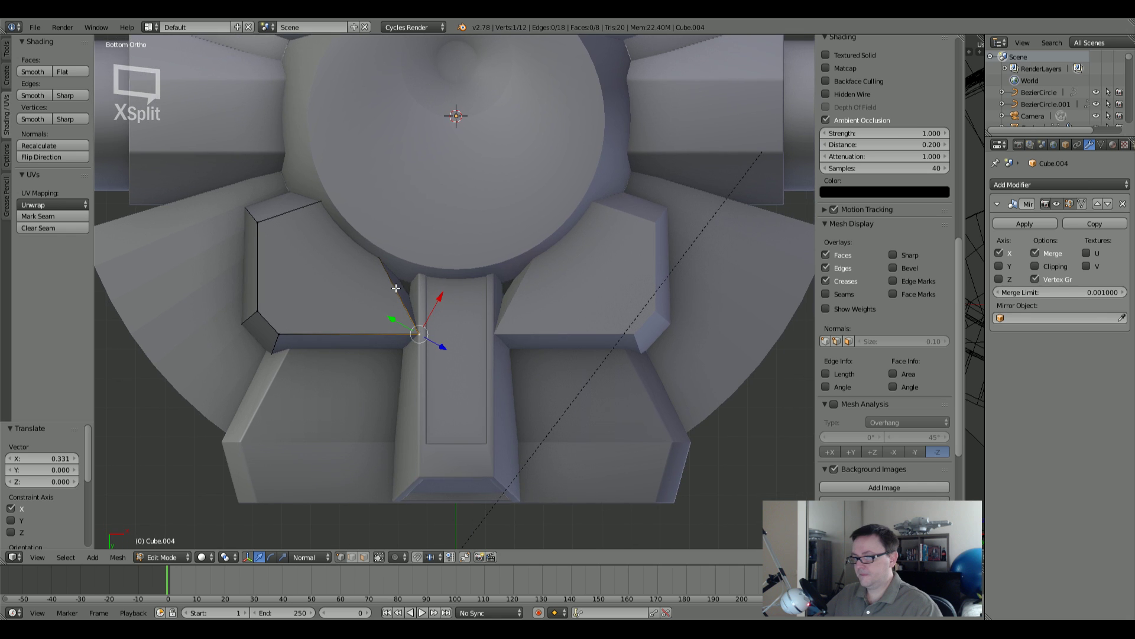
key(z)
right_click(378, 259)
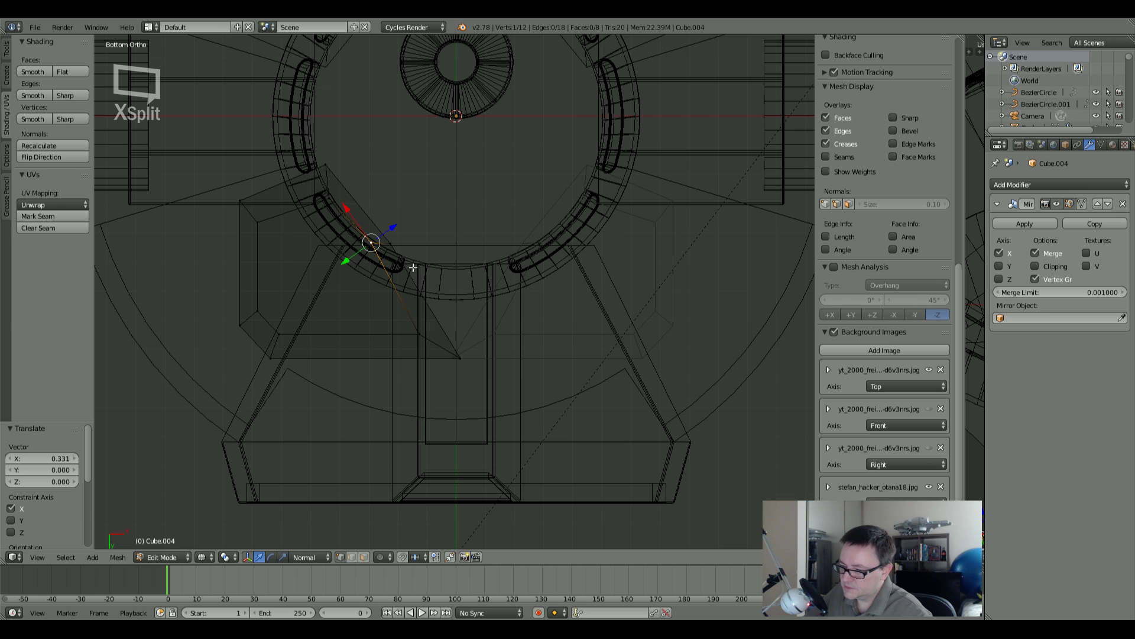
key(z)
key(g)
key(x)
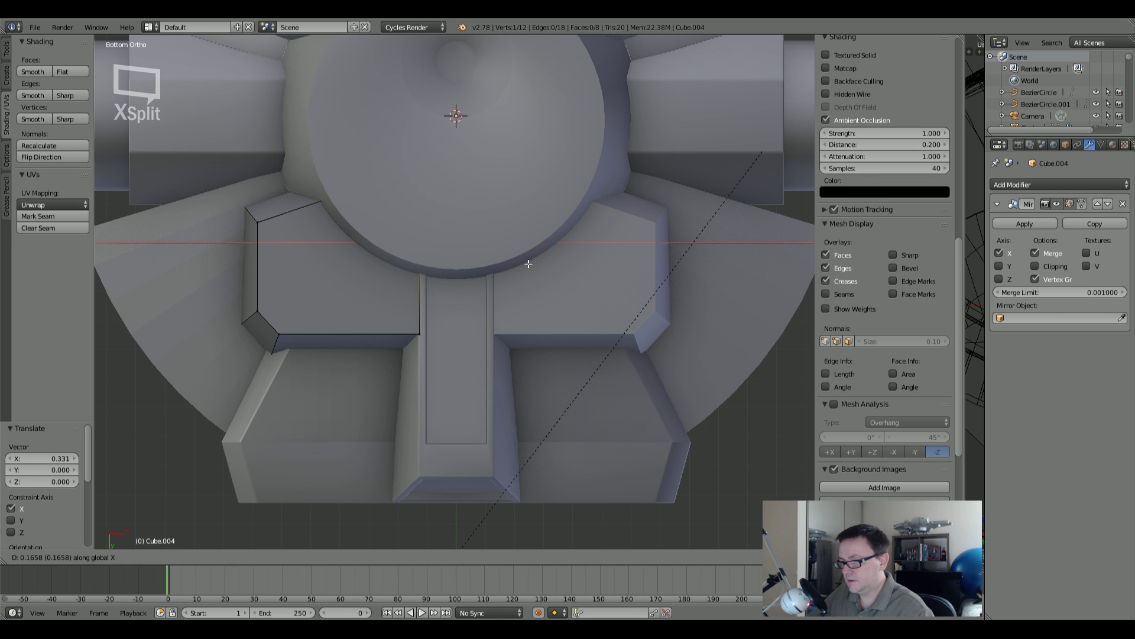
click(528, 264)
Step: Move the other inner vertex hidden under the disc along X in line with the block's inner edge
mouse_move(528, 264)
middle_down()
mouse_move(347, 203)
mouse_move(436, 202)
mouse_move(497, 186)
mouse_move(481, 210)
mouse_move(323, 326)
middle_up()
key(z)
right_click(399, 258)
middle_drag(399, 259, 302, 181)
key(KP_7)
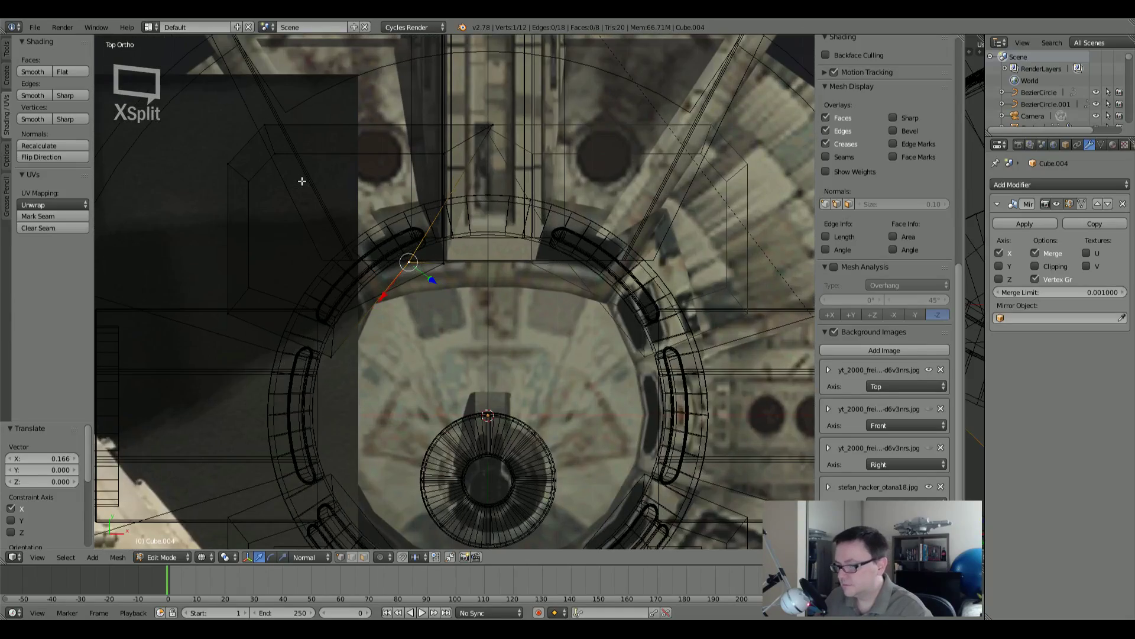
key(ctrl+KP_7)
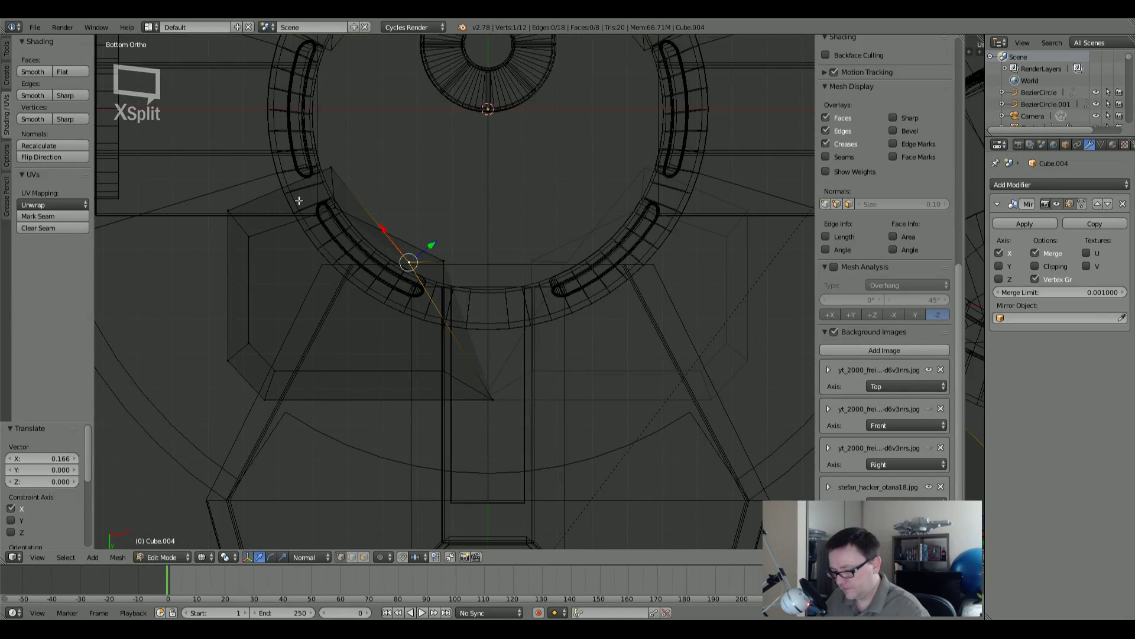
key(z)
key(z)
key(g)
key(x)
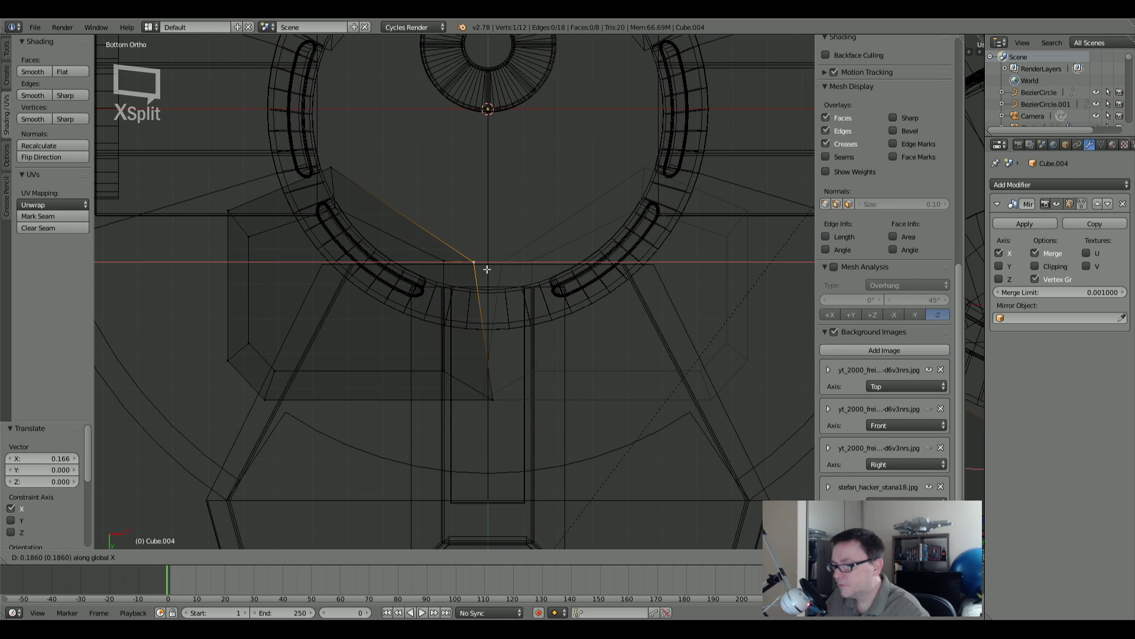
key(Escape)
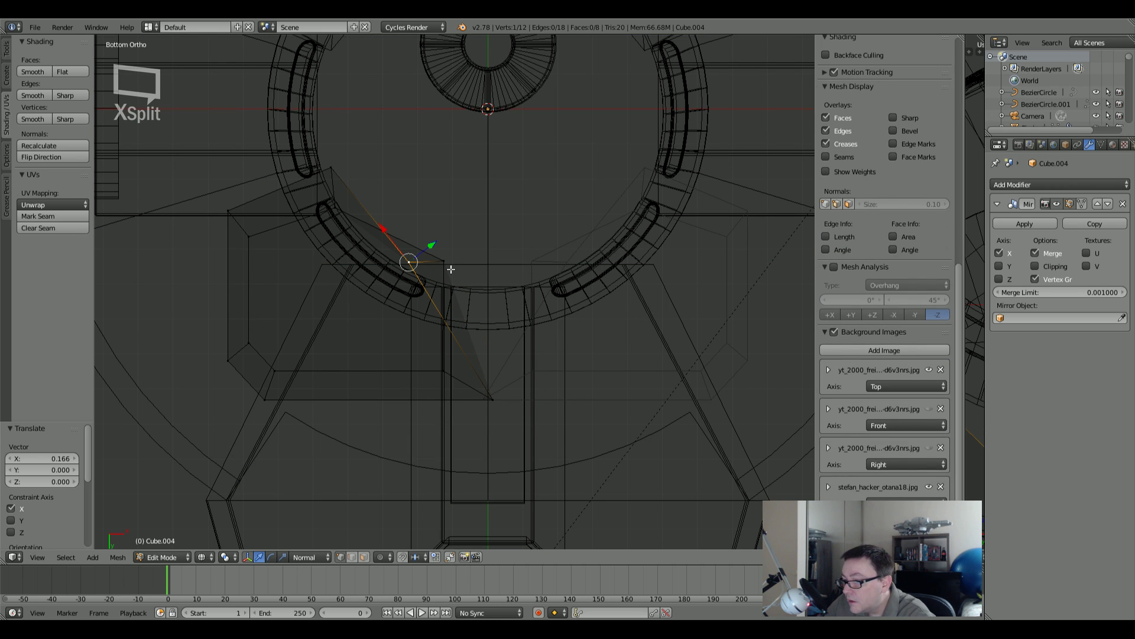
key(g)
key(x)
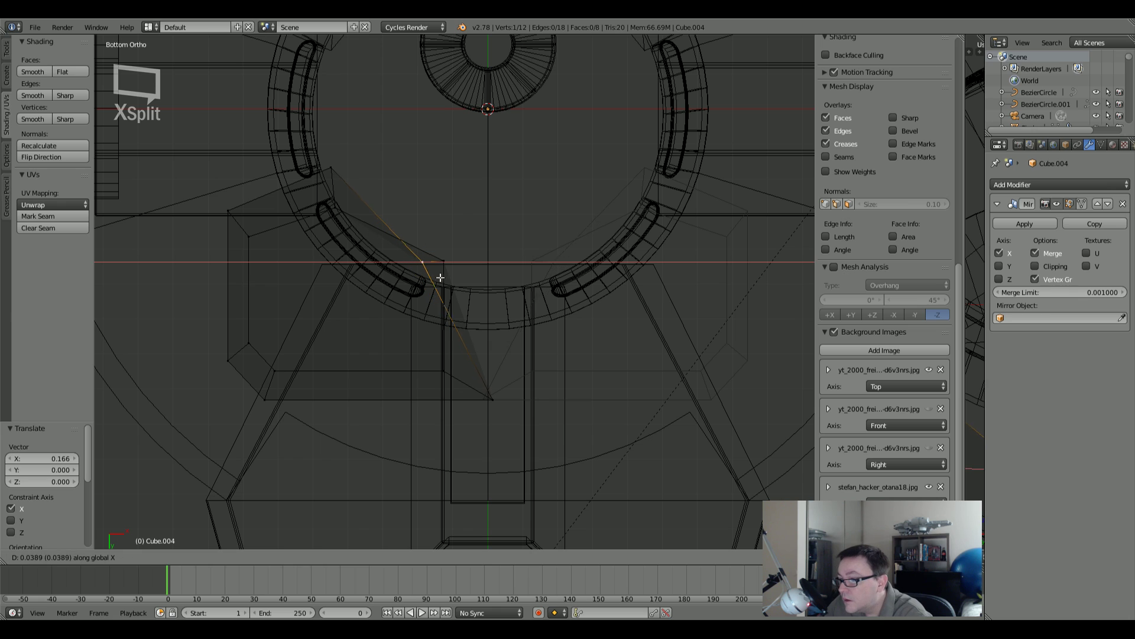
click(628, 285)
Step: Move the block's base corner at the central strut -0.141 along X to align it with the inner edge
right_click(490, 397)
key(g)
key(x)
click(419, 397)
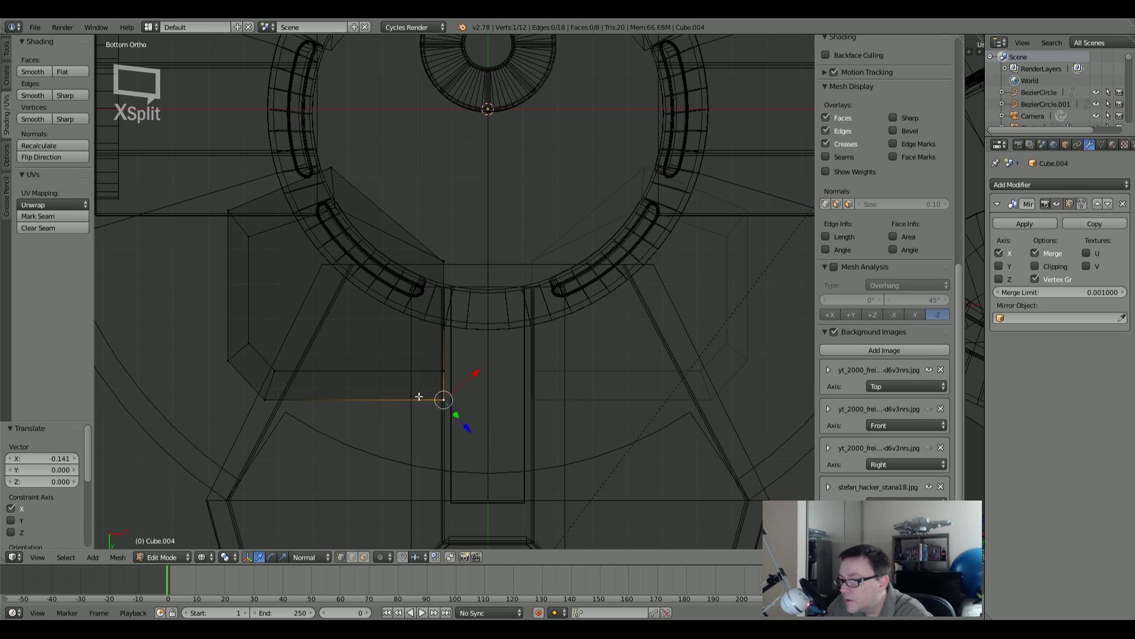
Step: Scale the vertices of the block's inner side along X to flatten that side, and clear the selection
key(b)
drag(419, 233, 451, 464)
key(s)
key(x)
click(475, 367)
key(a)
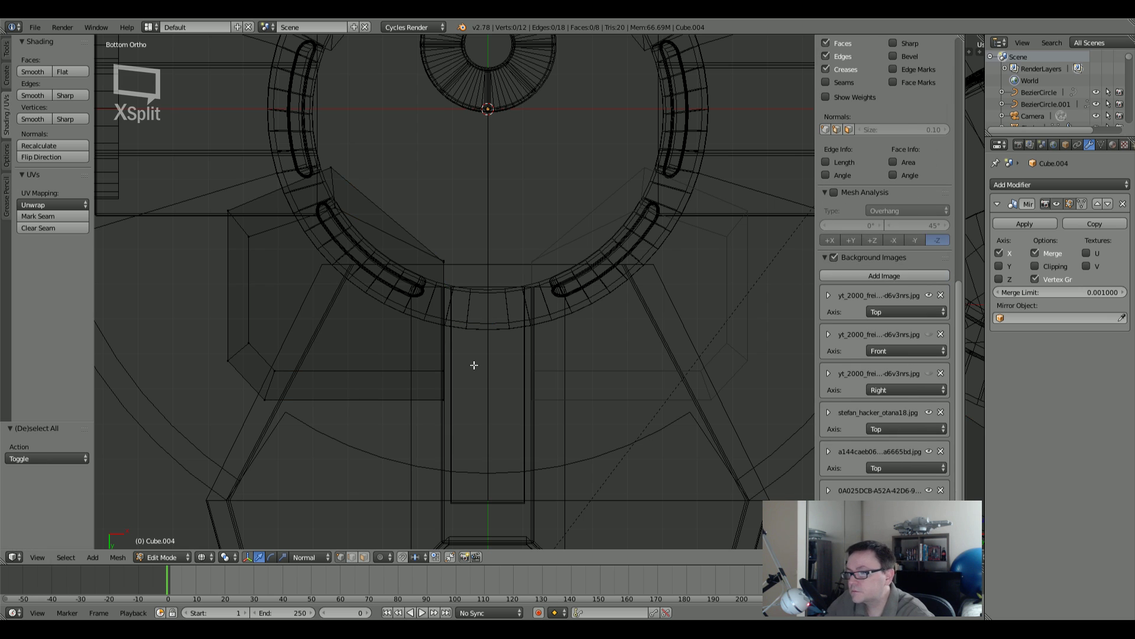
Step: Examine the reshaped mirrored blocks around the central strut in wireframe and solid shading, up close and from farther out
key(z)
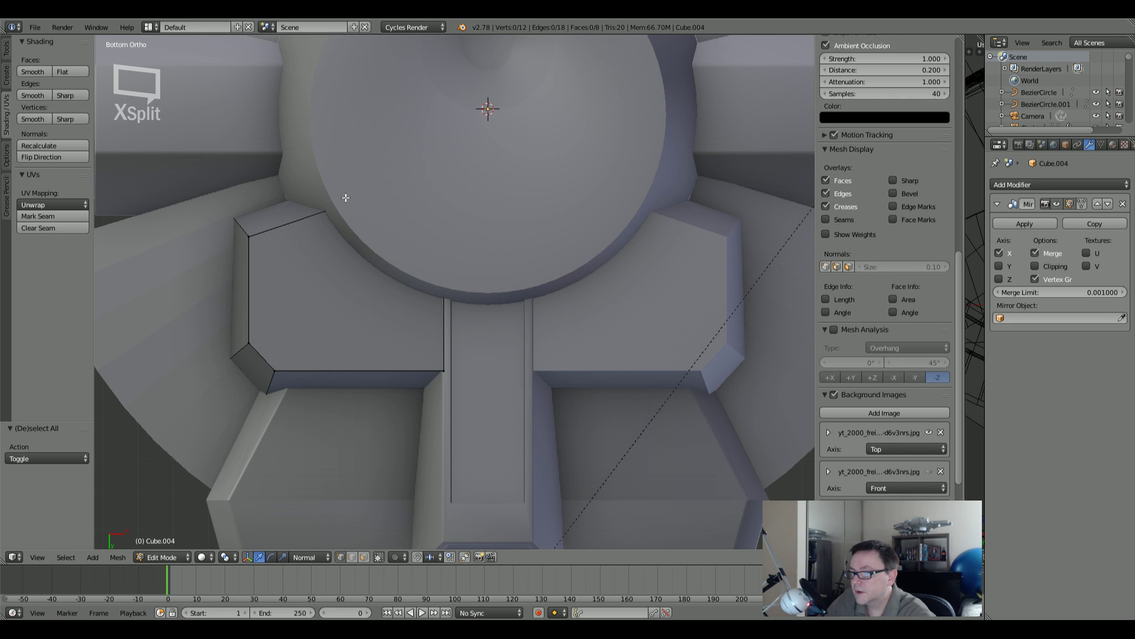
key(z)
key(z)
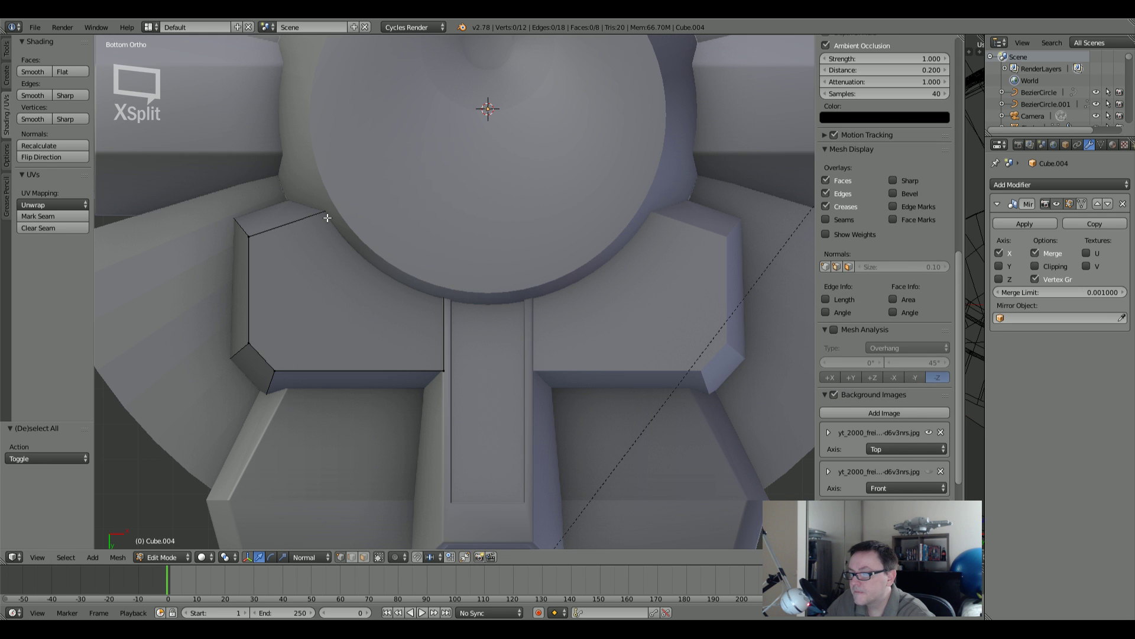
scroll(322, 261, down, 4)
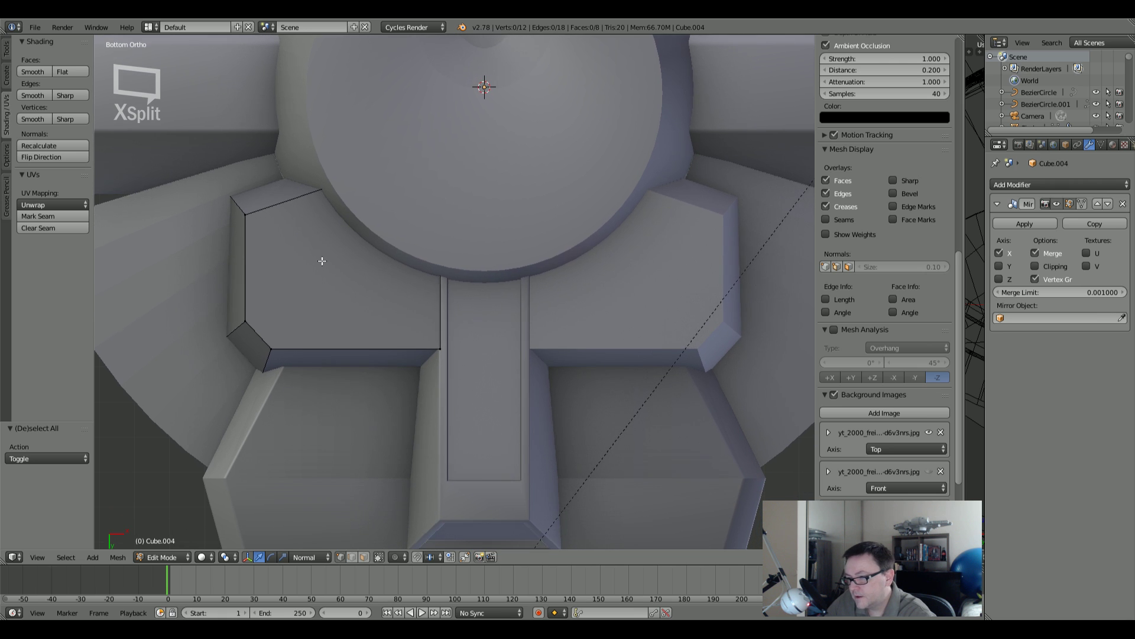
key(Tab)
scroll(321, 264, down, 2)
scroll(320, 264, up, 5)
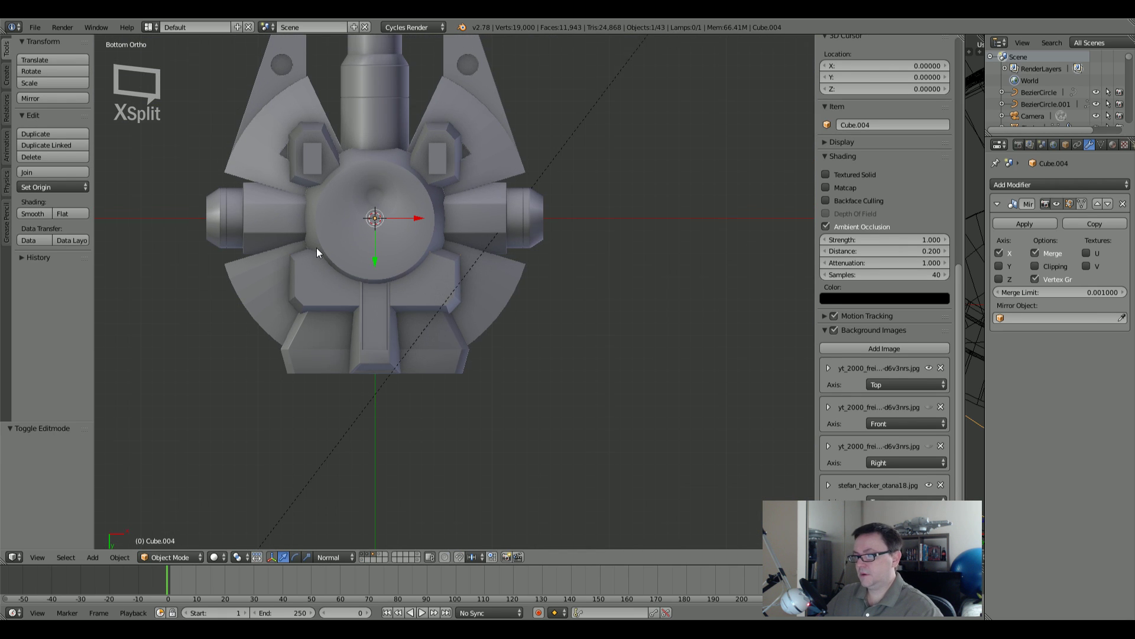
key(Tab)
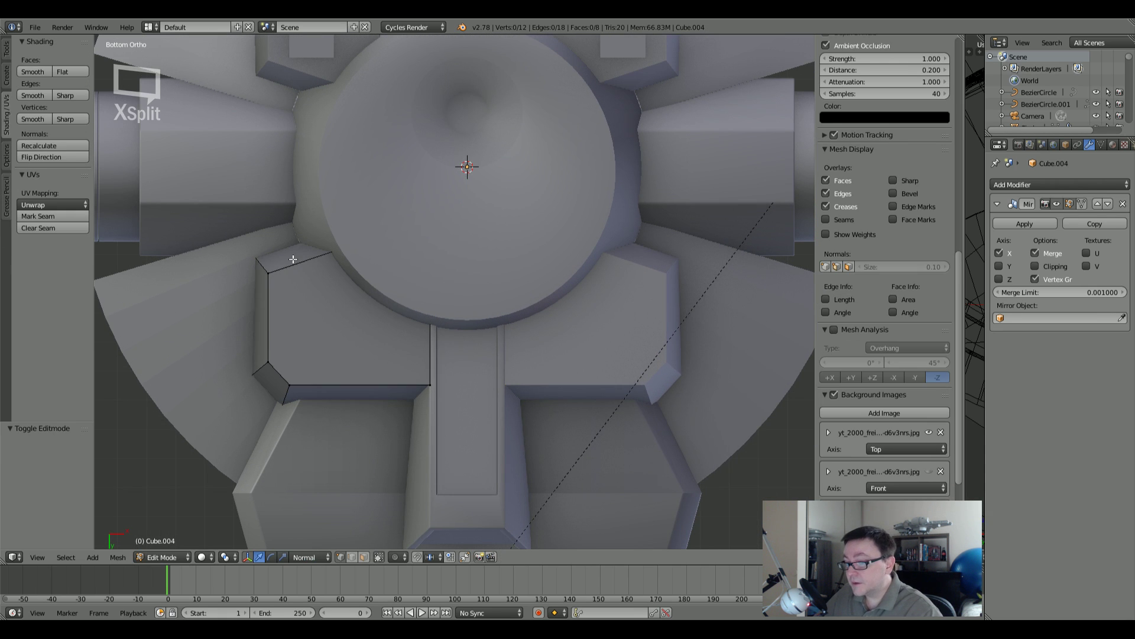
right_click(289, 383)
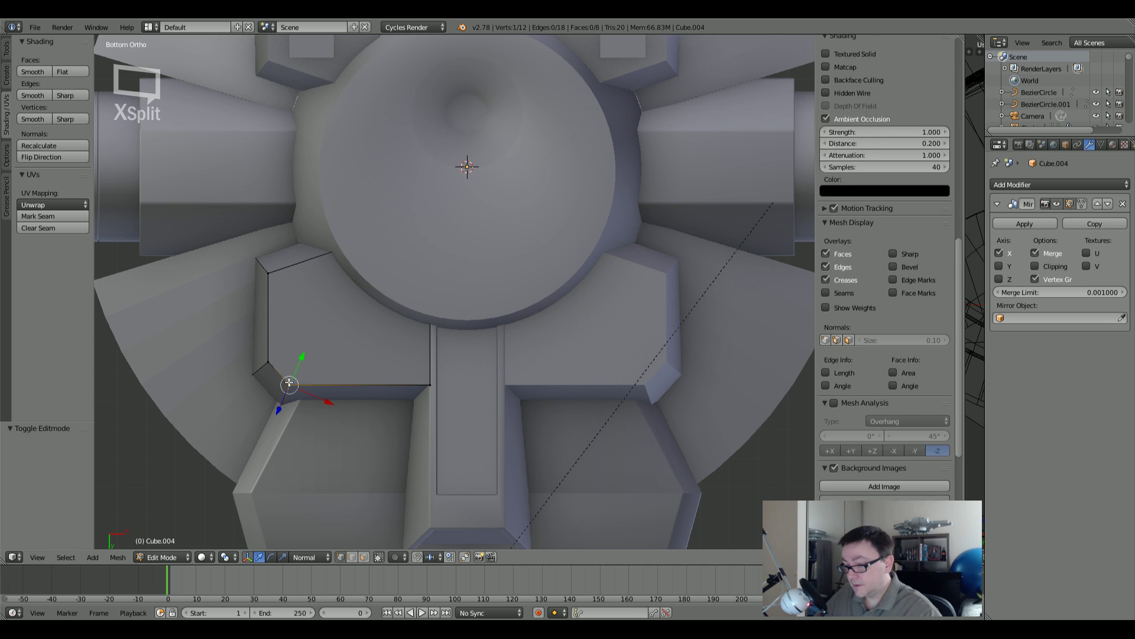
key(z)
shift+right_click(281, 409)
shift+right_click(251, 379)
shift+right_click(268, 357)
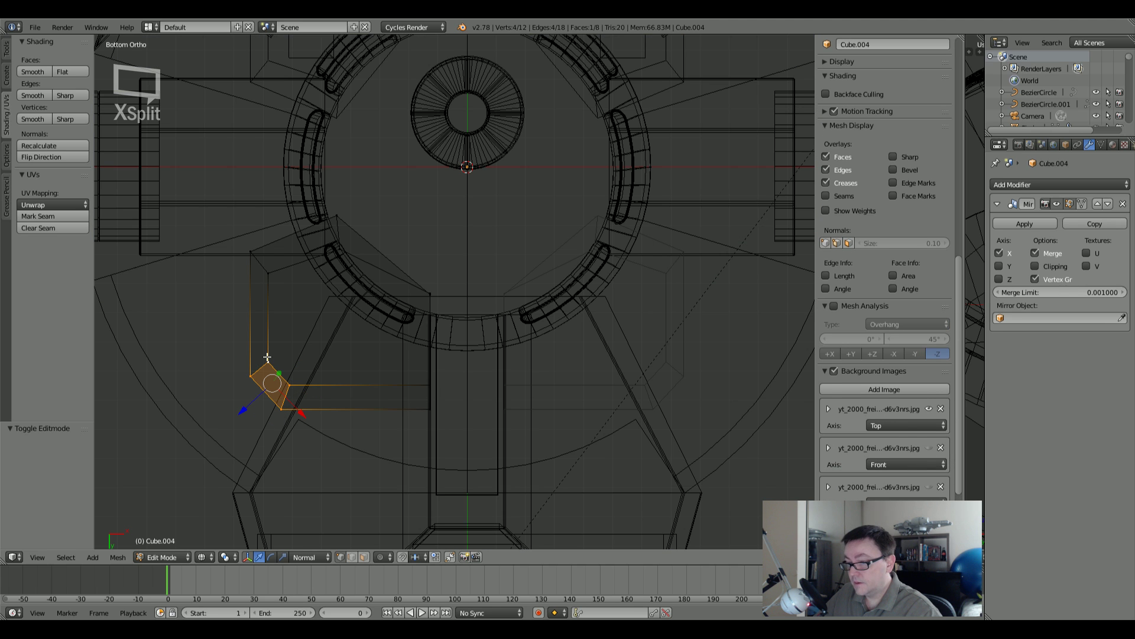
key(a)
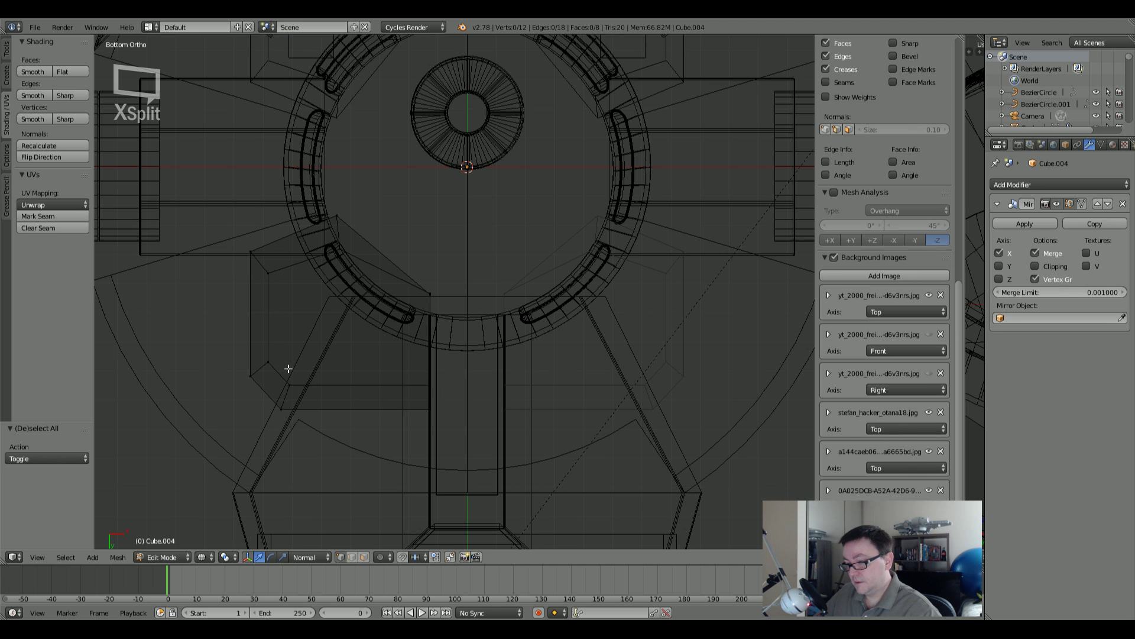
Step: Move the four vertices of the block's chamfered outer corner -0.046 along X to widen the block away from the strut
right_click(289, 384)
shift+right_click(281, 409)
shift+right_click(250, 378)
shift+right_click(267, 361)
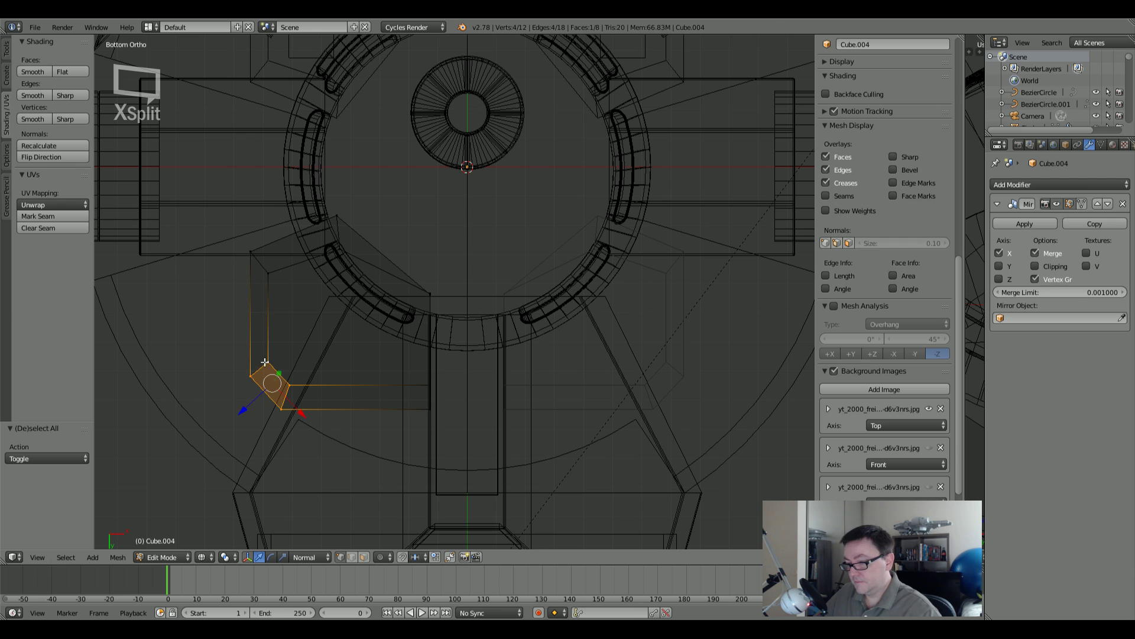
key(z)
key(g)
key(x)
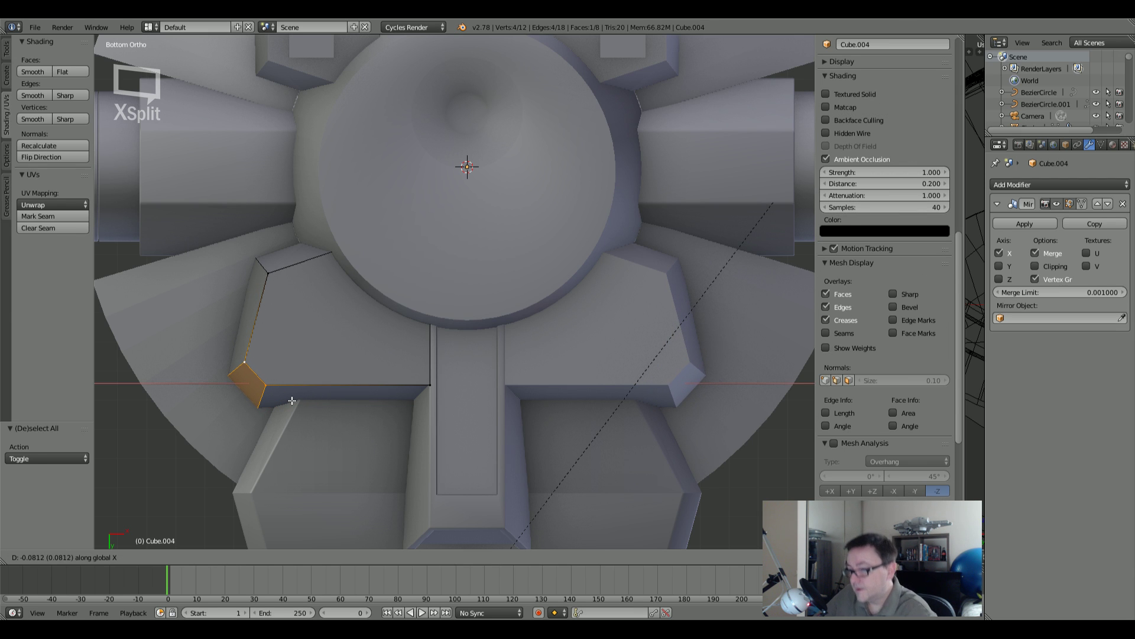
click(324, 404)
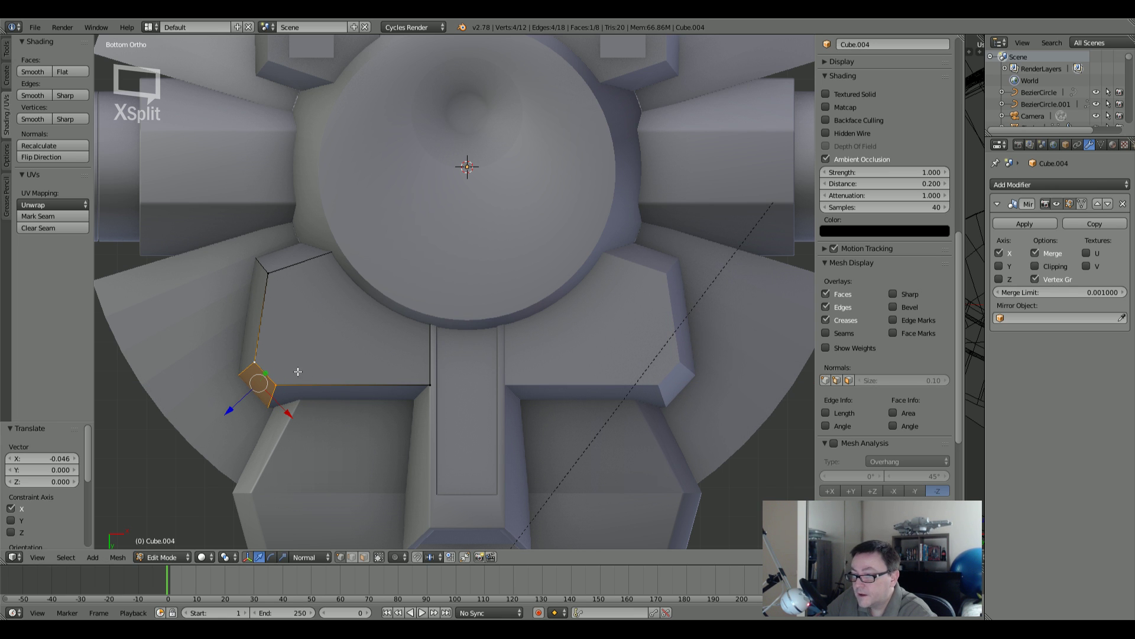
key(Tab)
scroll(267, 307, down, 5)
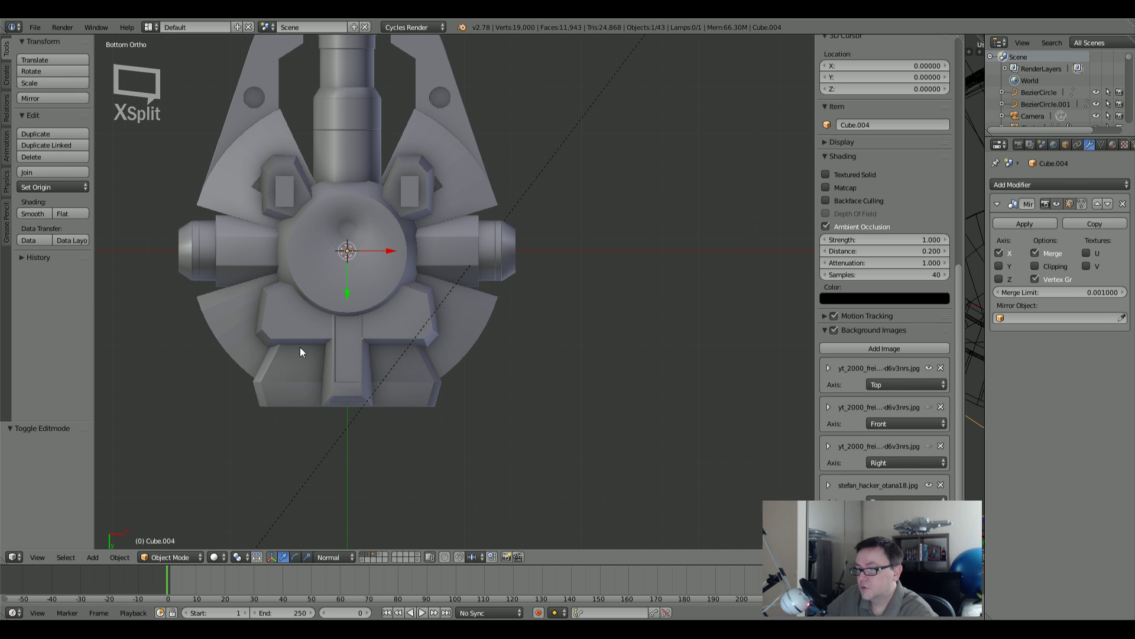
Step: Move the block's two lower inner vertices at the central strut 0.185 along Y to slope its lower edge
scroll(300, 347, up, 4)
key(Tab)
key(z)
right_click(368, 336)
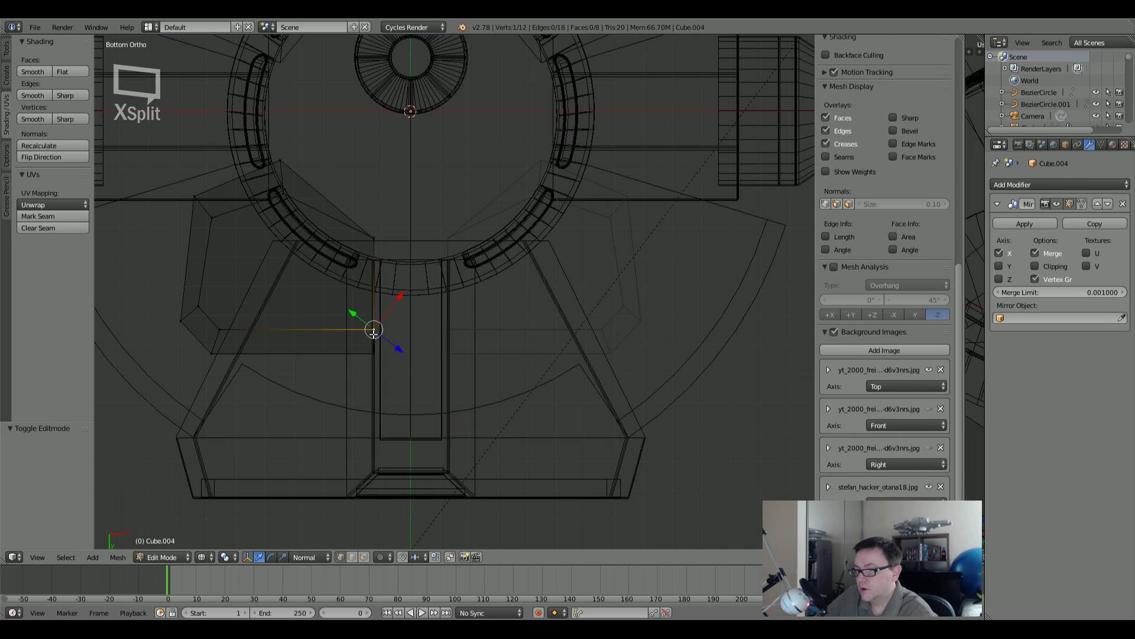
key(z)
key(z)
shift+right_click(374, 338)
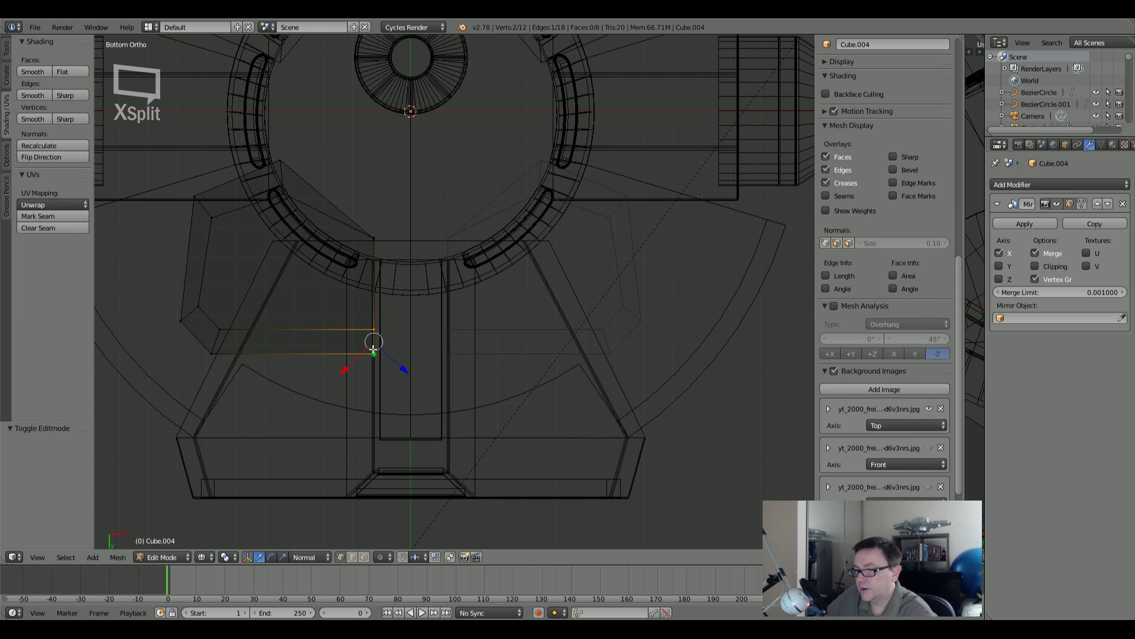
key(z)
key(g)
key(y)
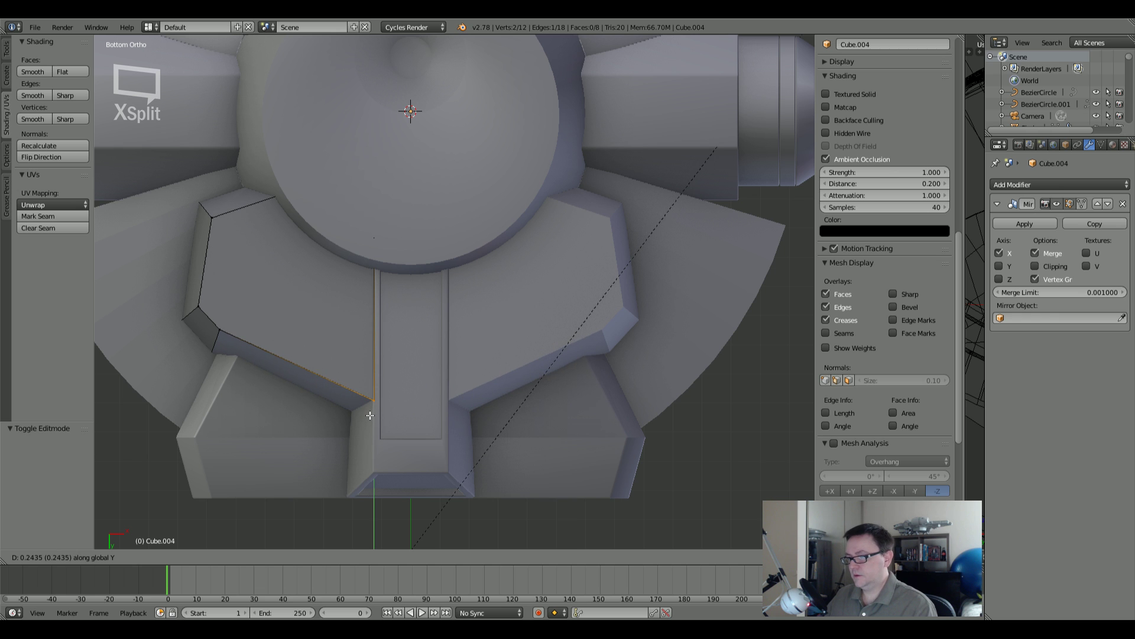
click(370, 398)
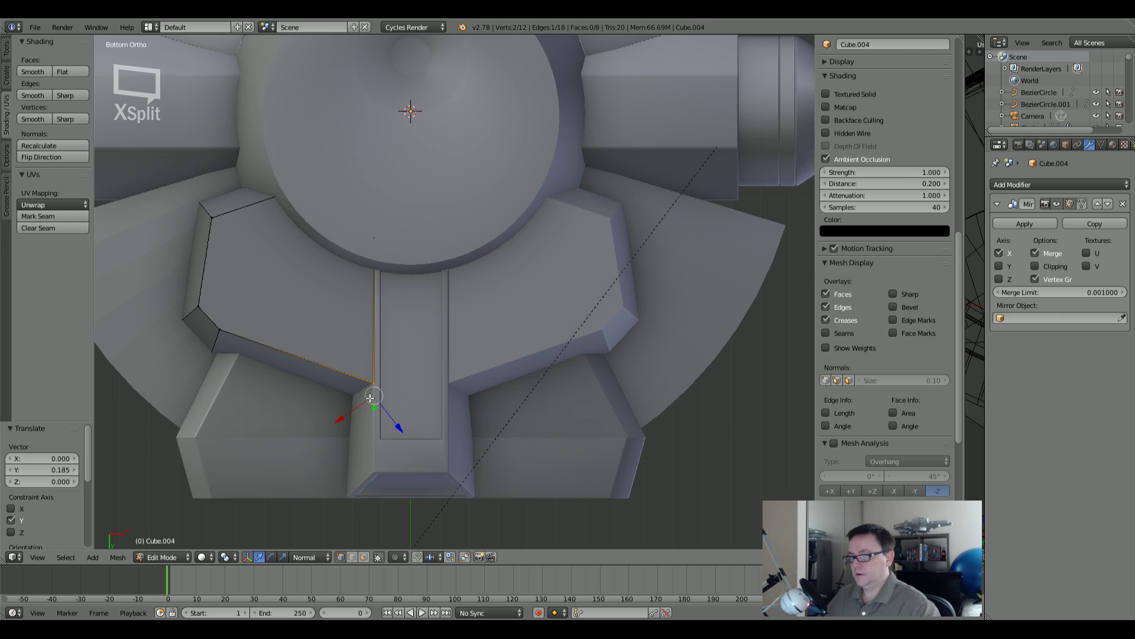
key(Tab)
scroll(370, 390, down, 4)
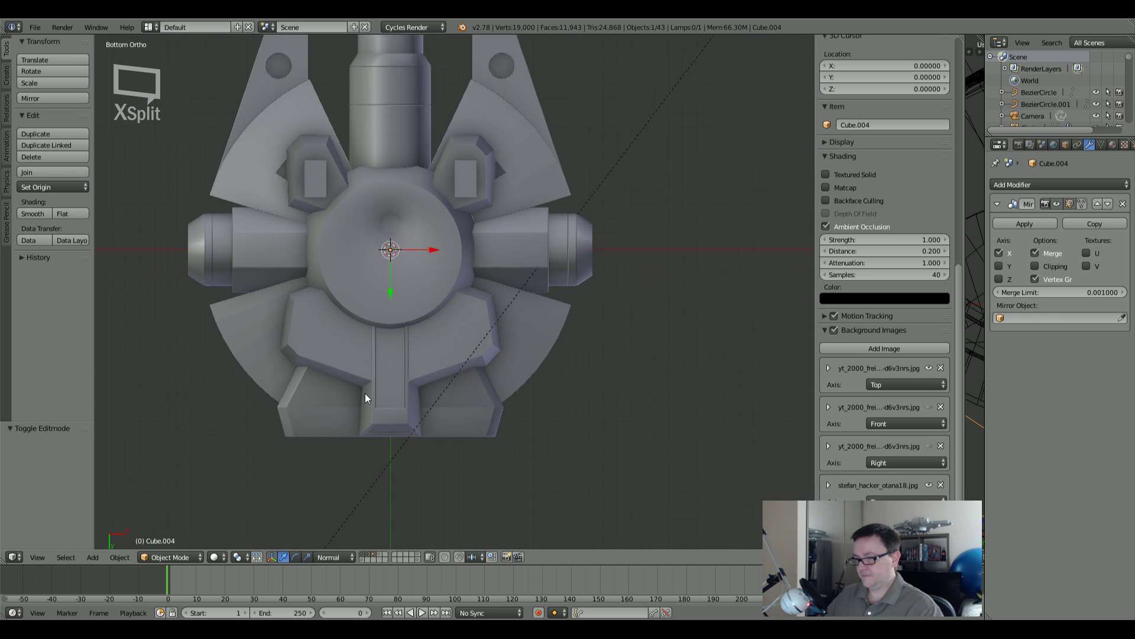
Step: Move the same two inner vertices back about -0.07 along Y to make the lower edge's slope shallower
key(Tab)
scroll(371, 391, up, 1)
key(g)
key(y)
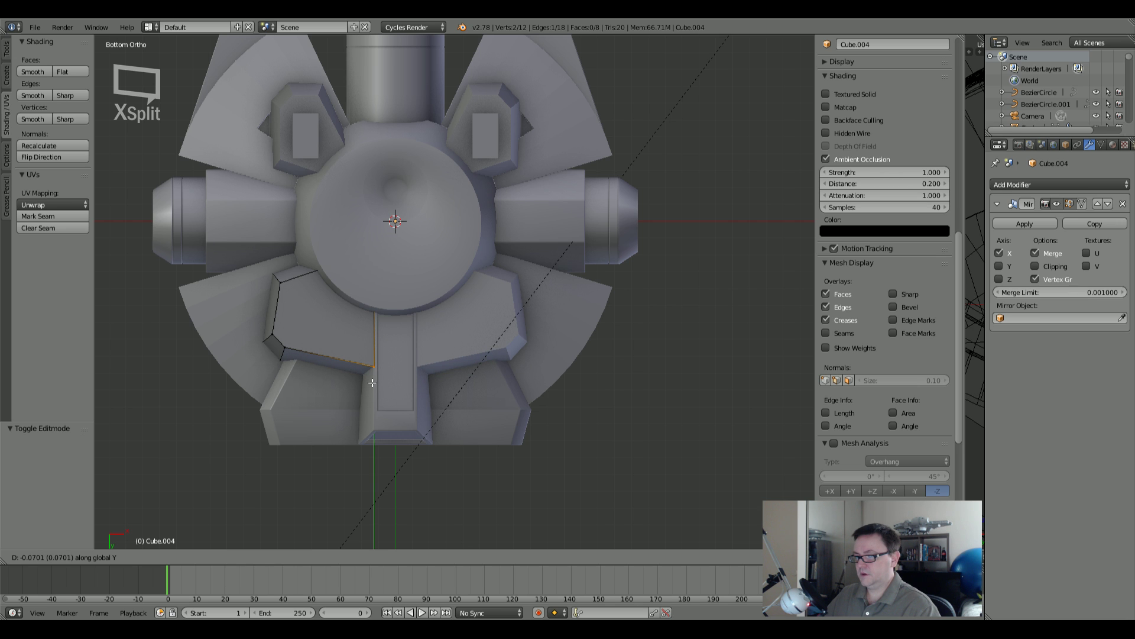
click(372, 381)
key(Tab)
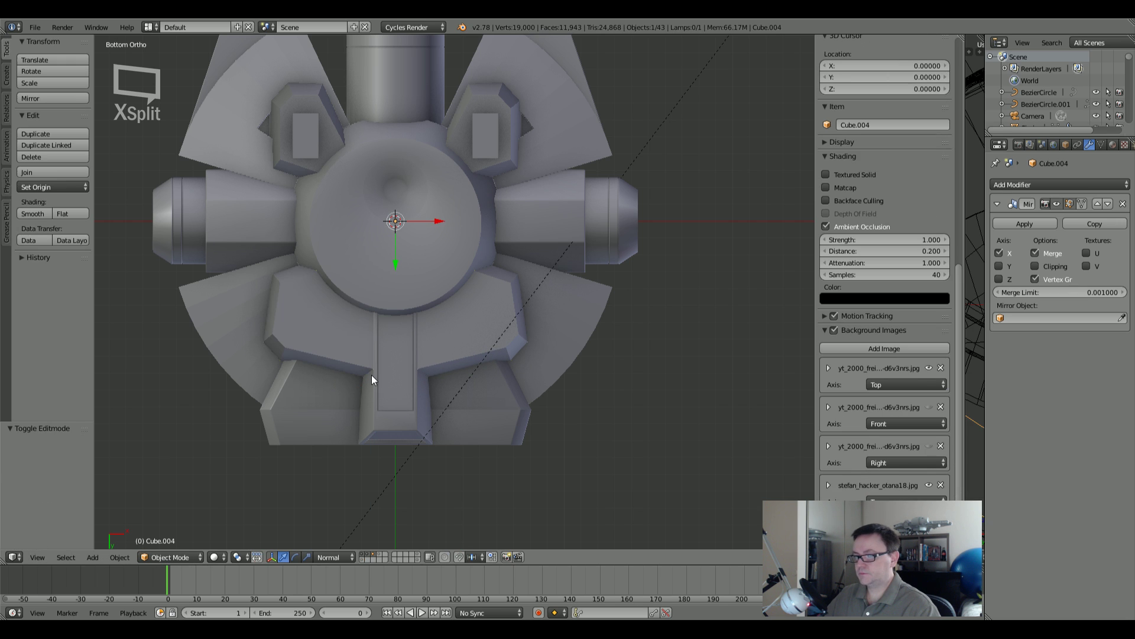
Step: Clear the selection and examine the sloped blocks on the ship's underside from several angles and from directly below
key(KP_7)
middle_drag(363, 289, 403, 339)
key(a)
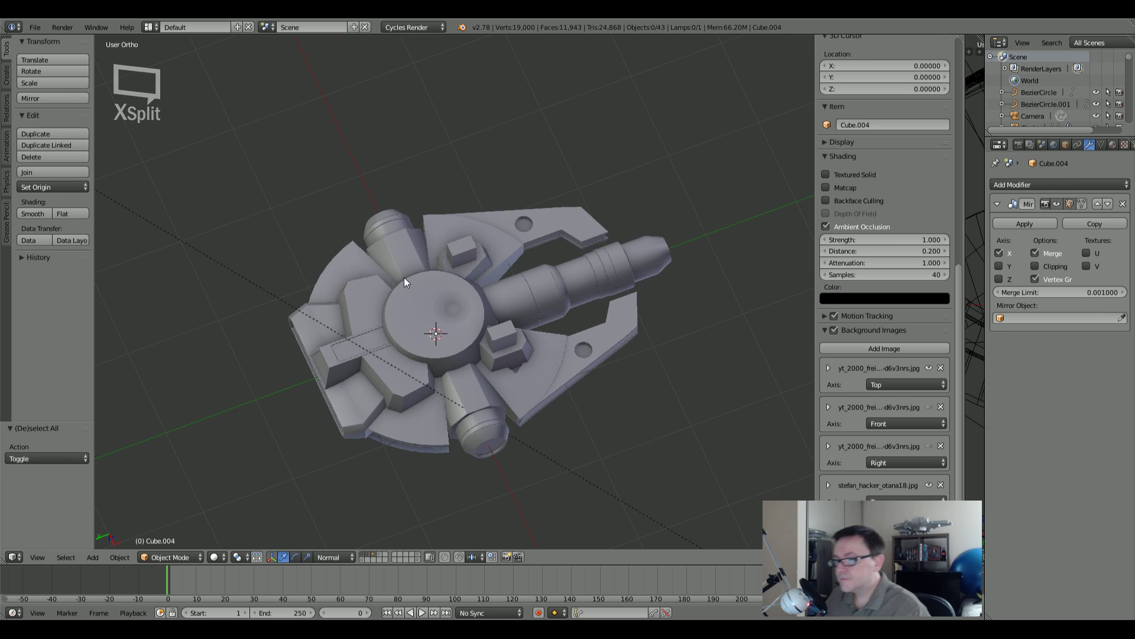
middle_drag(403, 278, 374, 243)
scroll(519, 359, up, 3)
scroll(518, 314, up, 2)
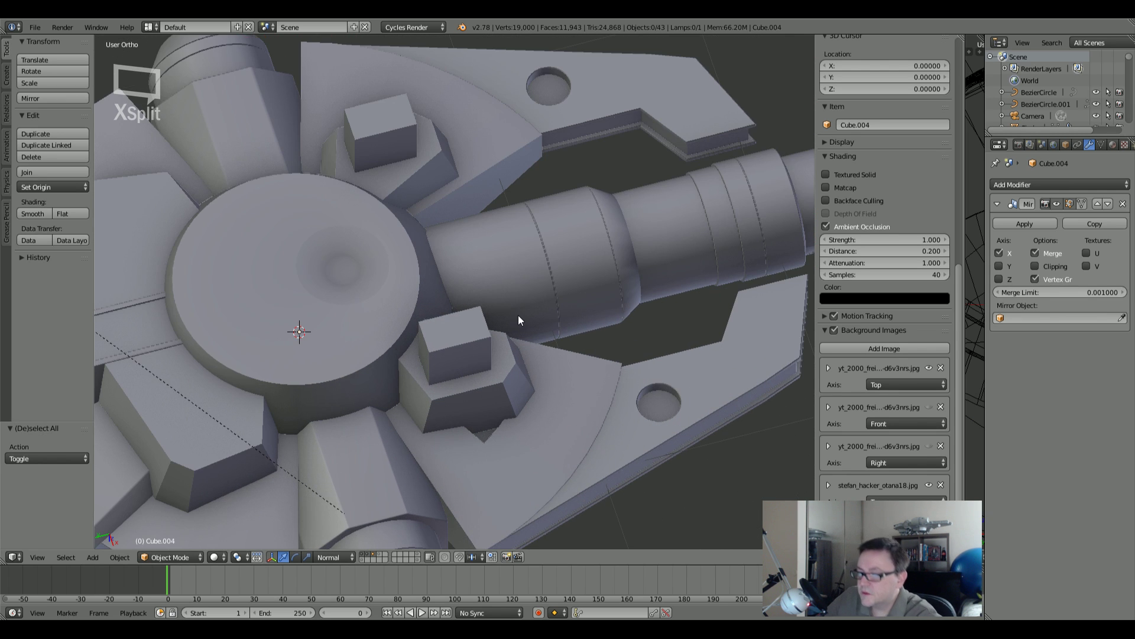
middle_drag(373, 253, 444, 161)
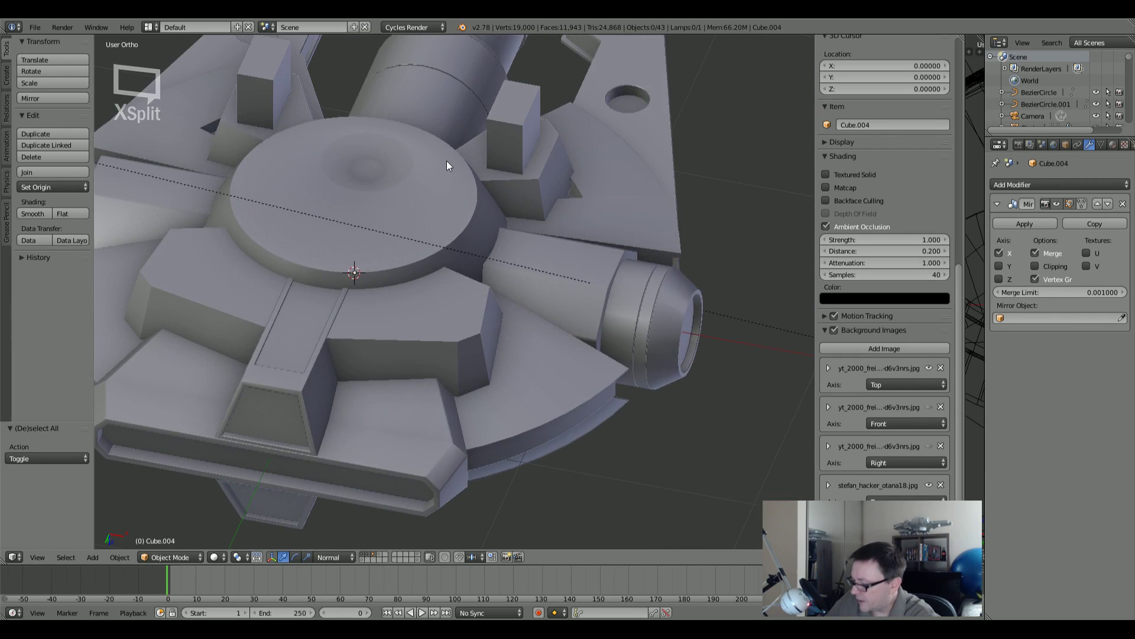
key(ctrl+KP_7)
scroll(446, 161, down, 4)
shift+middle_drag(417, 129, 373, 101)
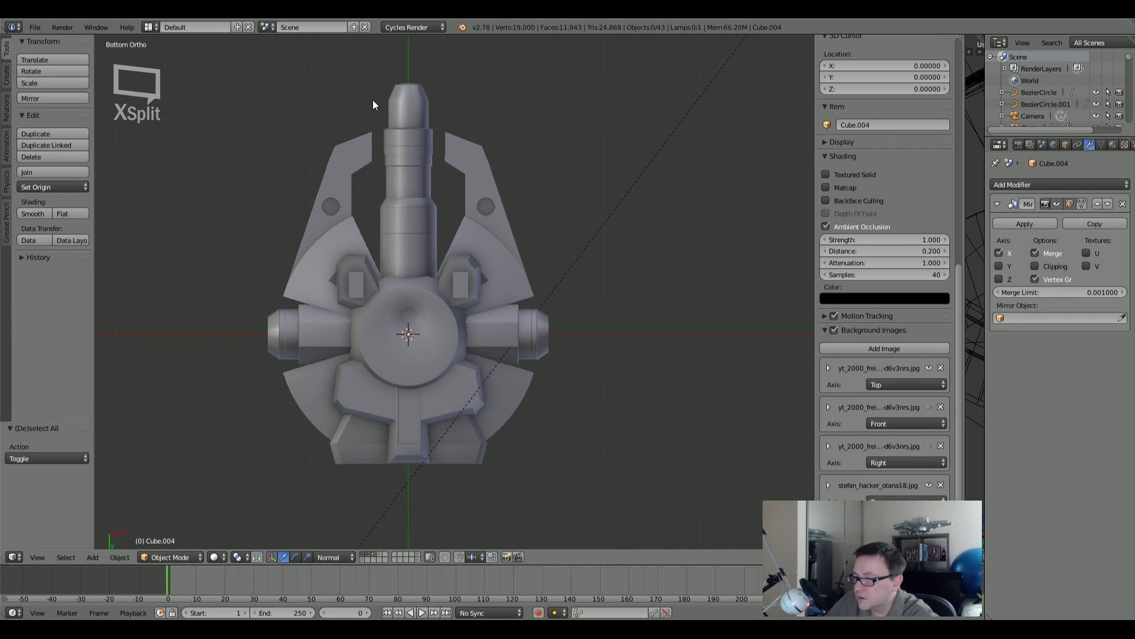
Step: Duplicate the small rectangular block pair and move the copy 1.070 along Y onto the large blocks beside the strut
scroll(341, 320, up, 4)
shift+middle_drag(373, 351, 343, 268)
right_click(331, 164)
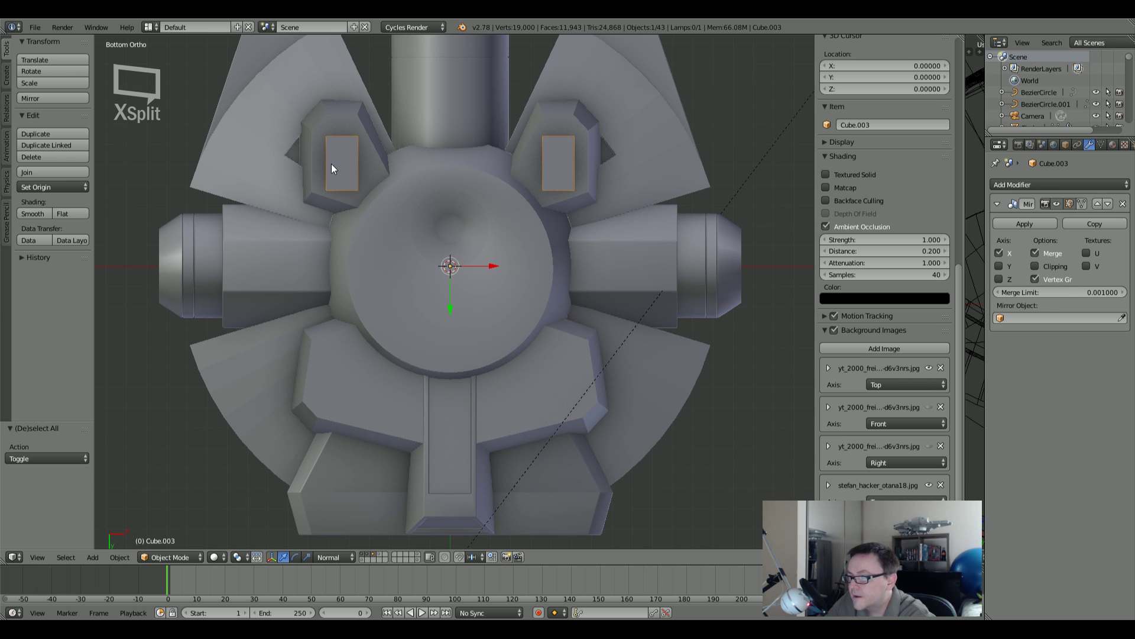
key(shift+d)
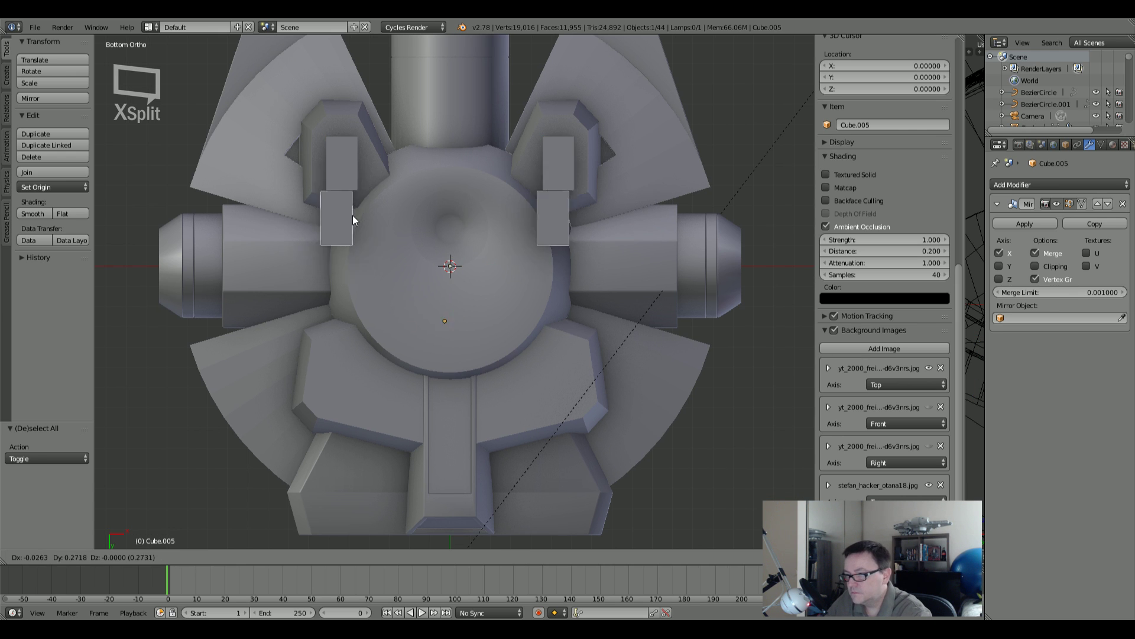
right_click(342, 346)
drag(453, 310, 442, 526)
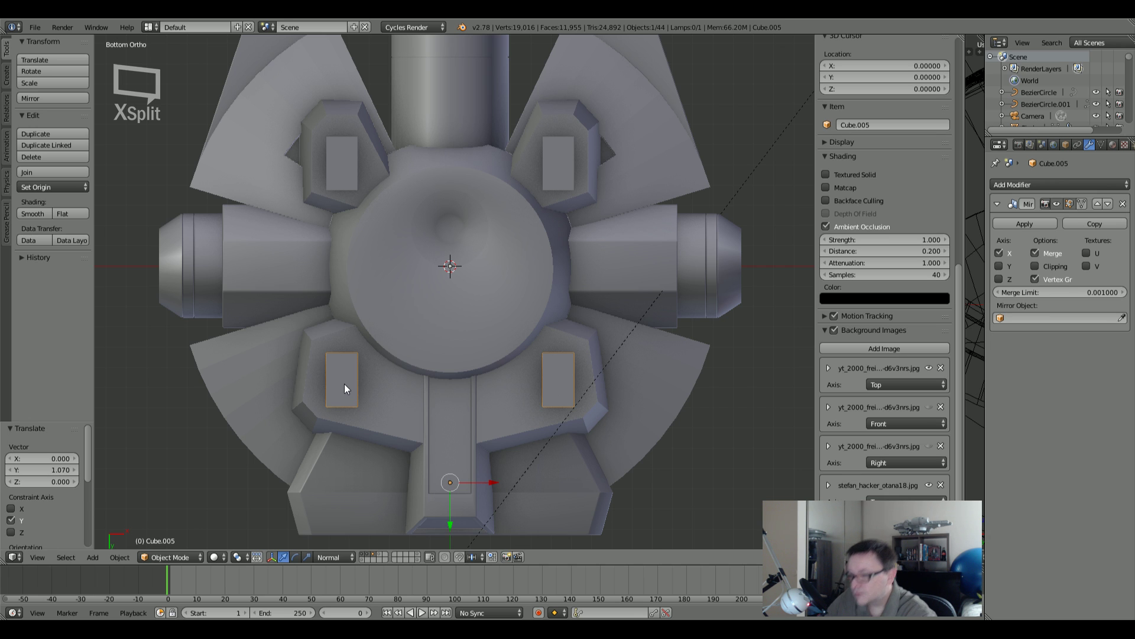
Step: Duplicate the copied rectangular block within its mesh, offset about 0.228 along X and 0.105 along Y toward the strut
key(Tab)
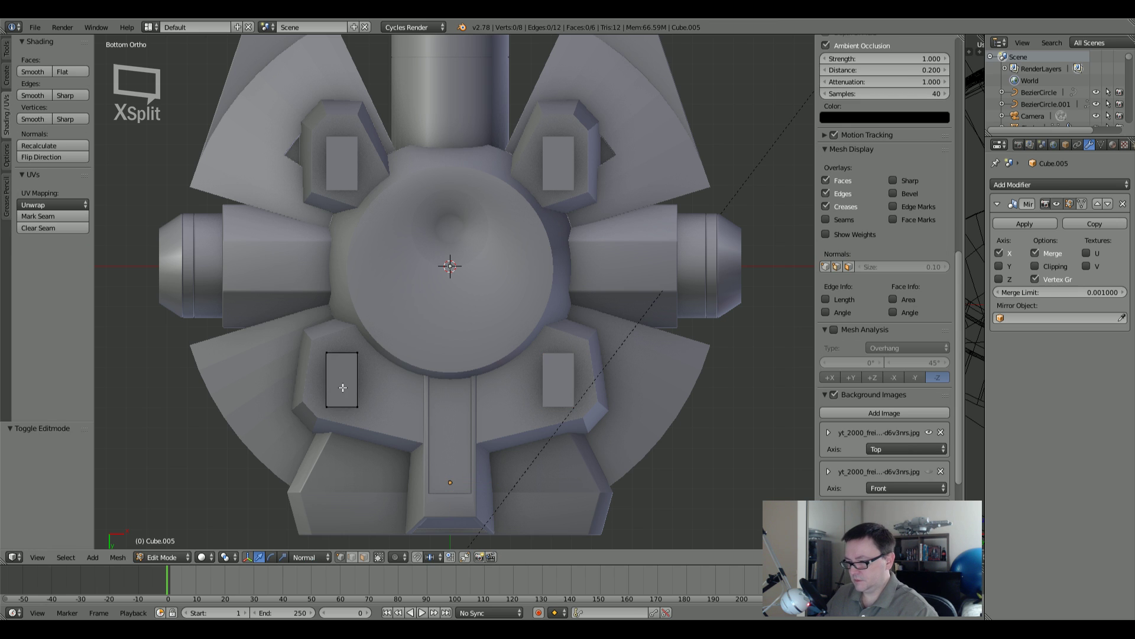
key(a)
key(shift+d)
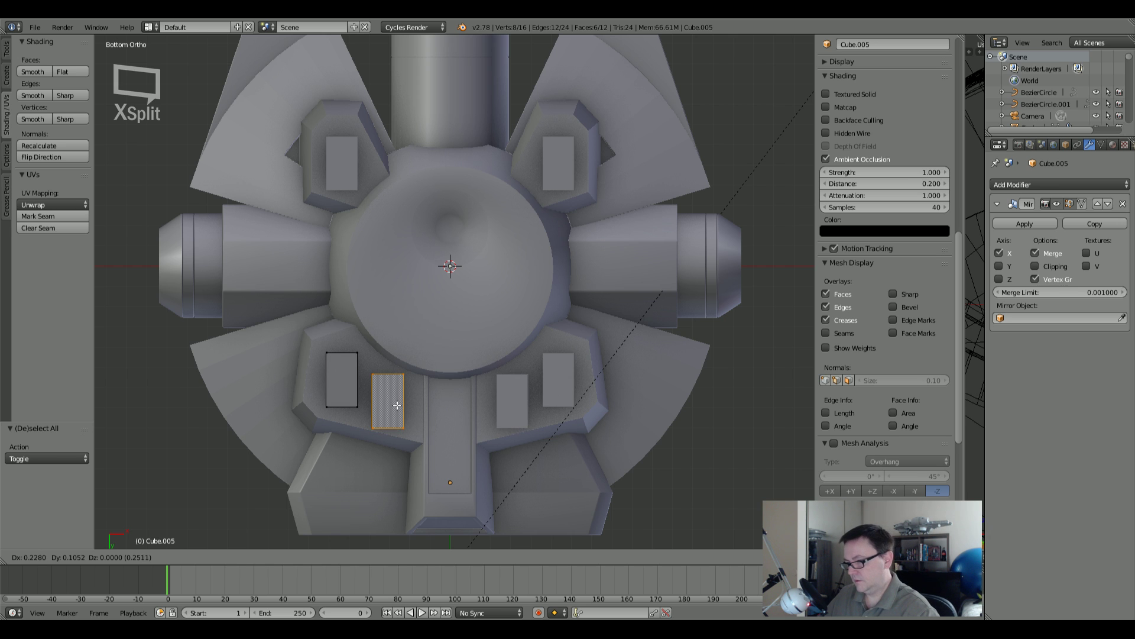
click(397, 405)
Step: Move both rectangular blocks together -0.094 along X and -0.023 along Y, toward the large block's outer side
key(a)
key(a)
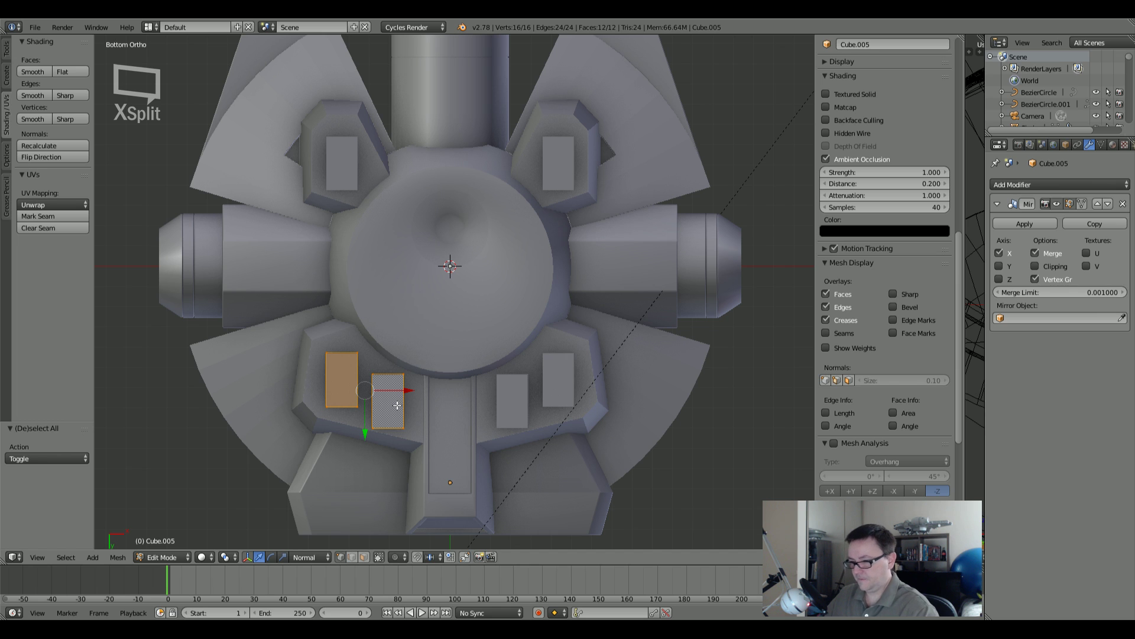
key(g)
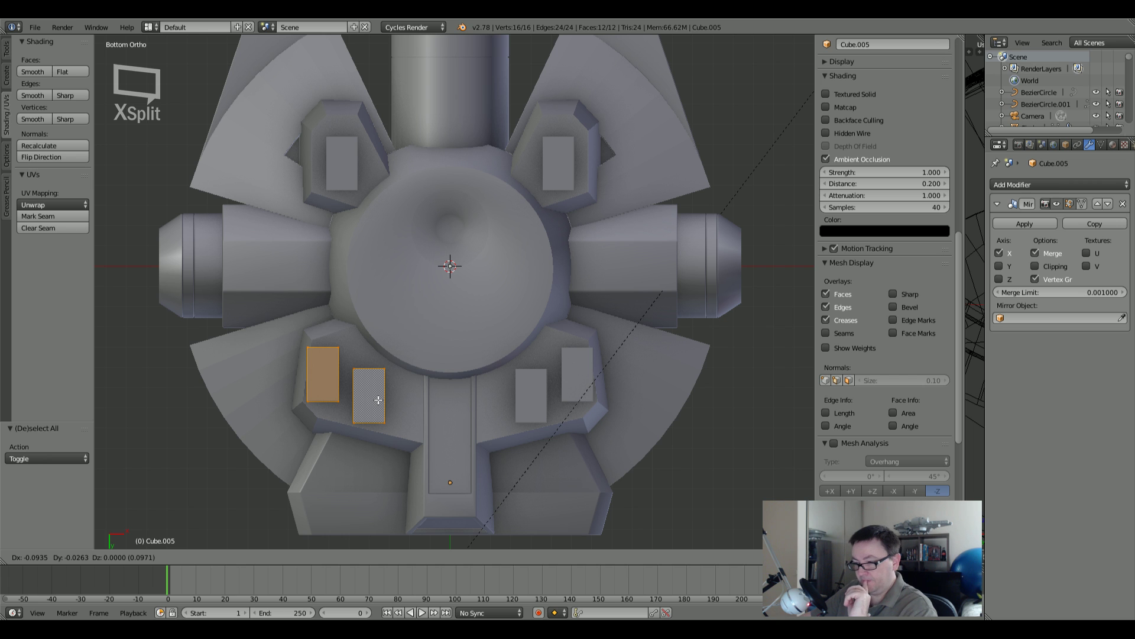
click(378, 400)
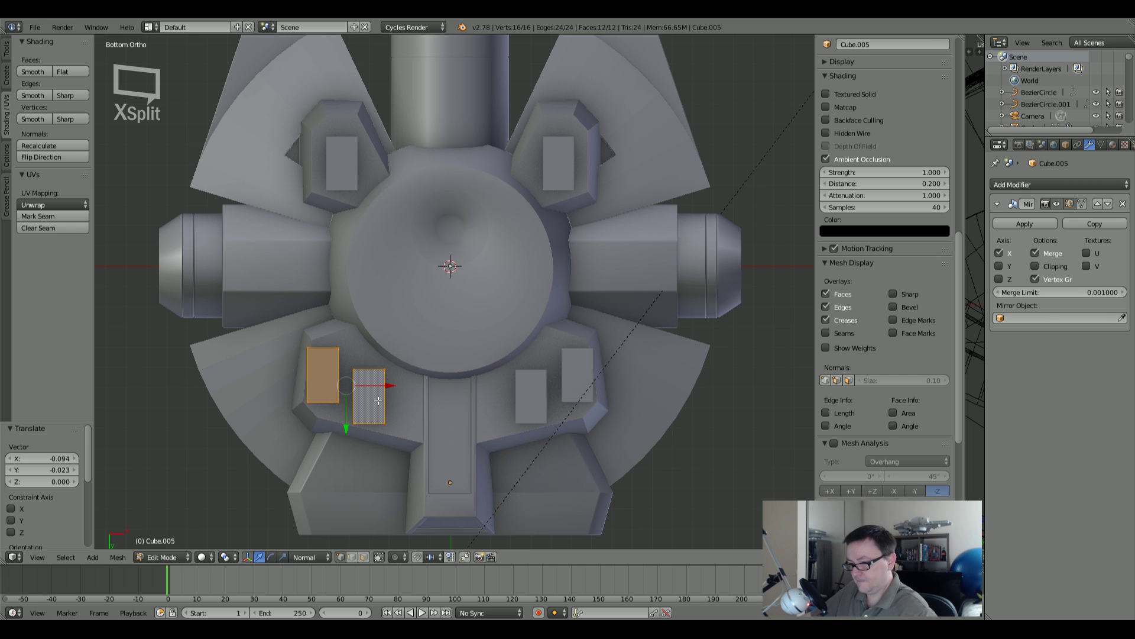
Step: Examine the whole freighter from the side, above and below, checking the new rectangular blocks and the upper hull details
key(Tab)
scroll(400, 421, down, 4)
middle_drag(399, 421, 395, 447)
middle_drag(406, 429, 480, 358)
scroll(363, 426, up, 5)
scroll(411, 399, down, 4)
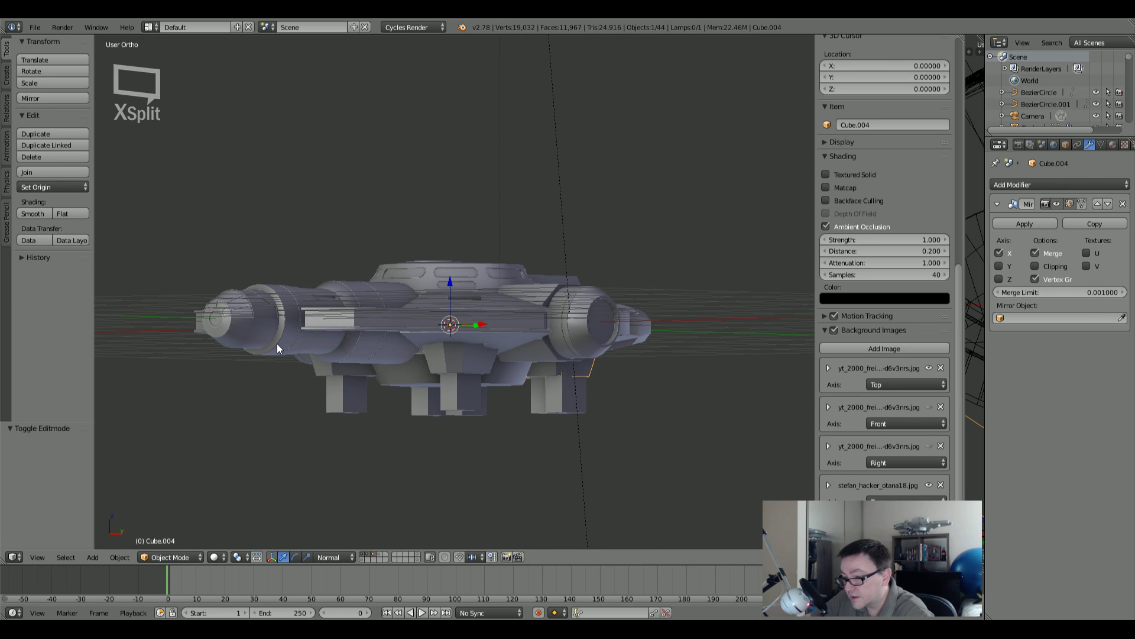
middle_drag(275, 344, 406, 423)
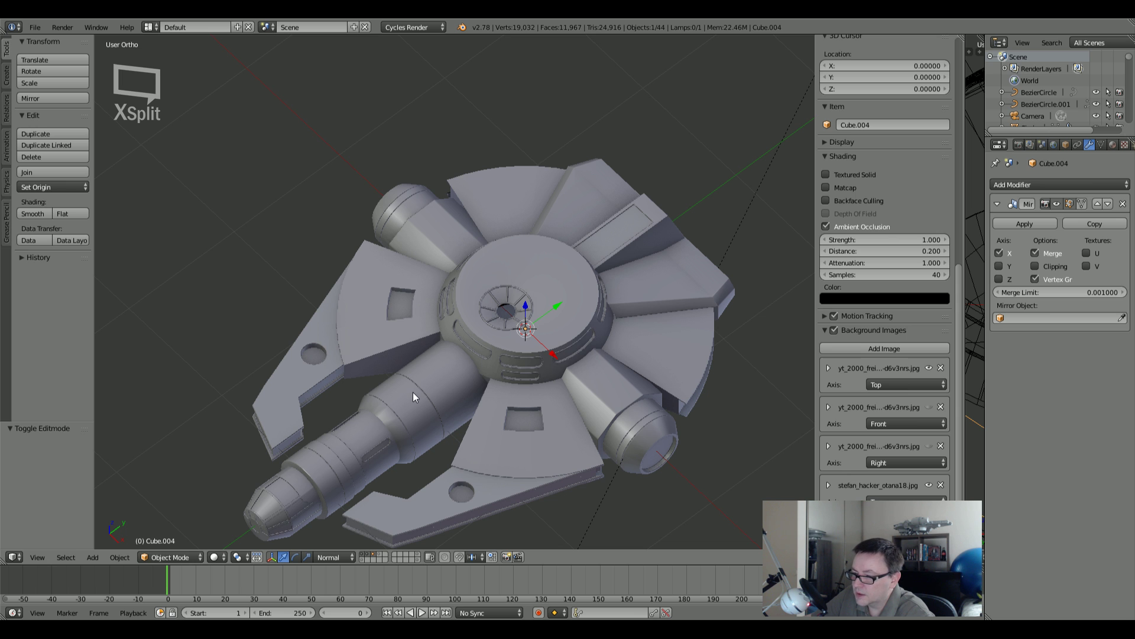
middle_drag(488, 409, 506, 370)
scroll(506, 367, up, 5)
shift+middle_drag(516, 257, 420, 383)
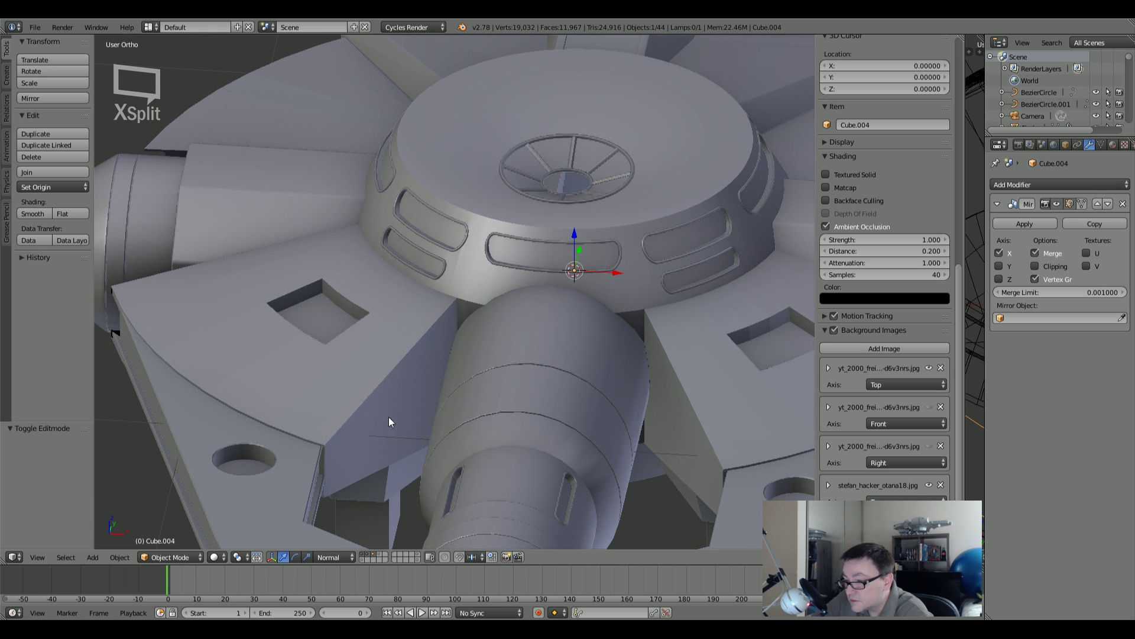
scroll(409, 407, down, 6)
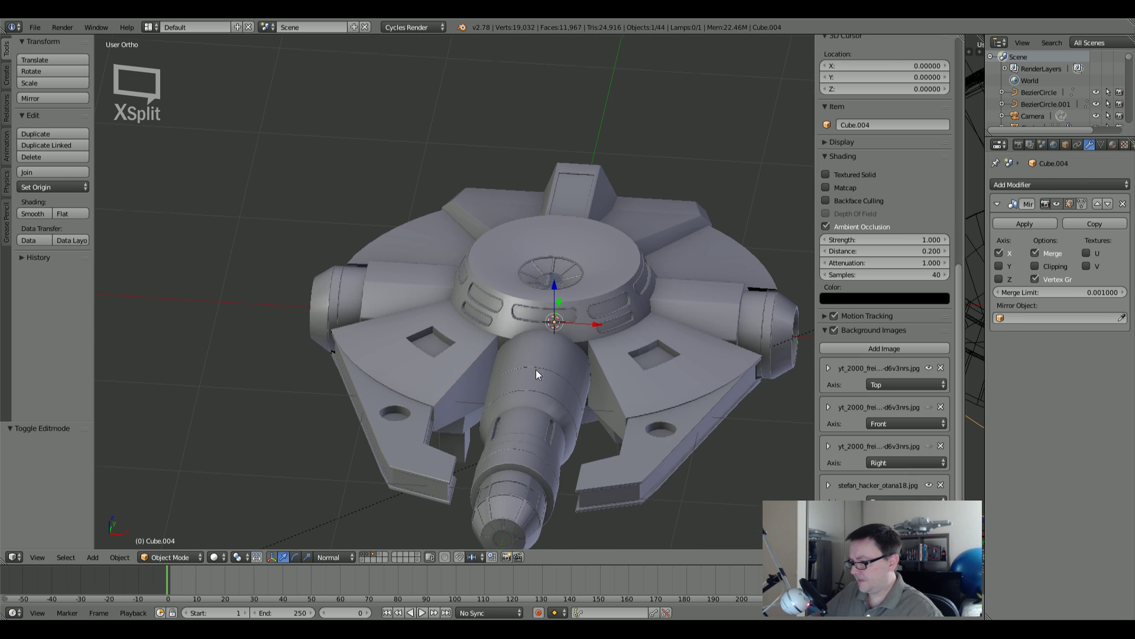
mouse_move(560, 333)
middle_down()
mouse_move(509, 325)
mouse_move(462, 222)
mouse_move(486, 364)
mouse_move(494, 343)
middle_up()
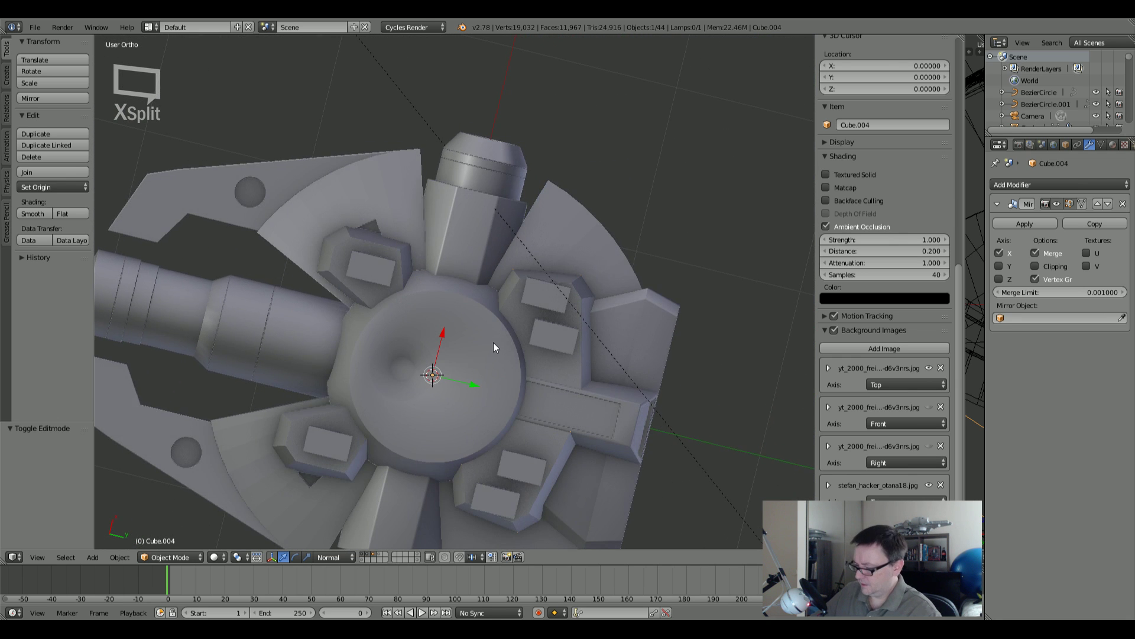
Step: Move the large underside block's outer corner face, farthest from the central disc, -0.067 along X to widen the block
key(ctrl+KP_1)
scroll(548, 458, up, 3)
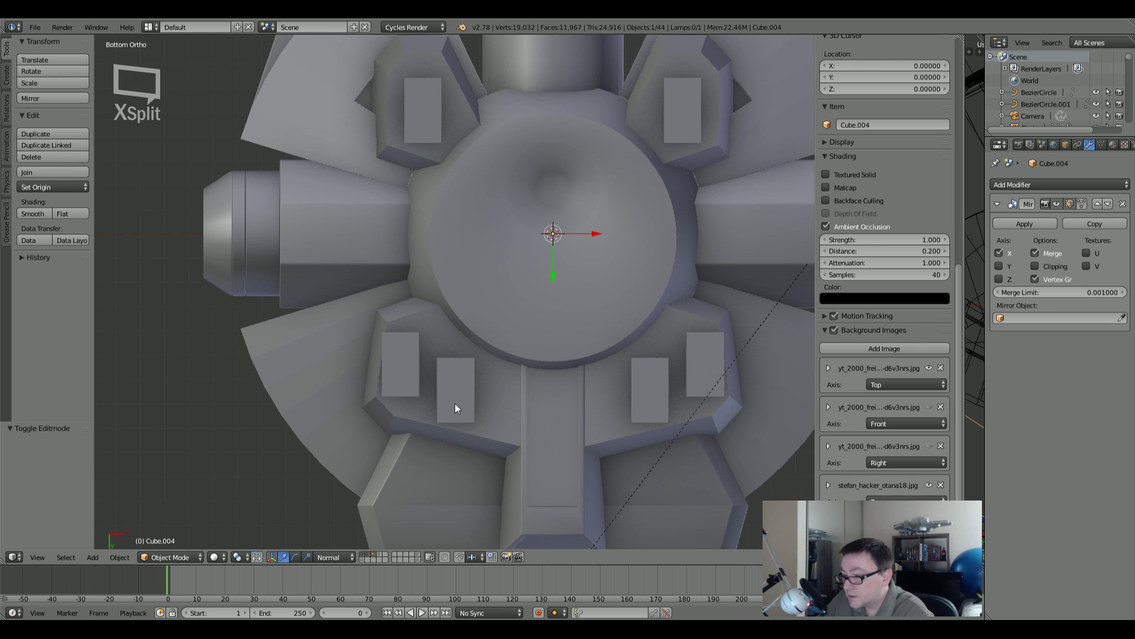
right_click(427, 329)
right_click(424, 323)
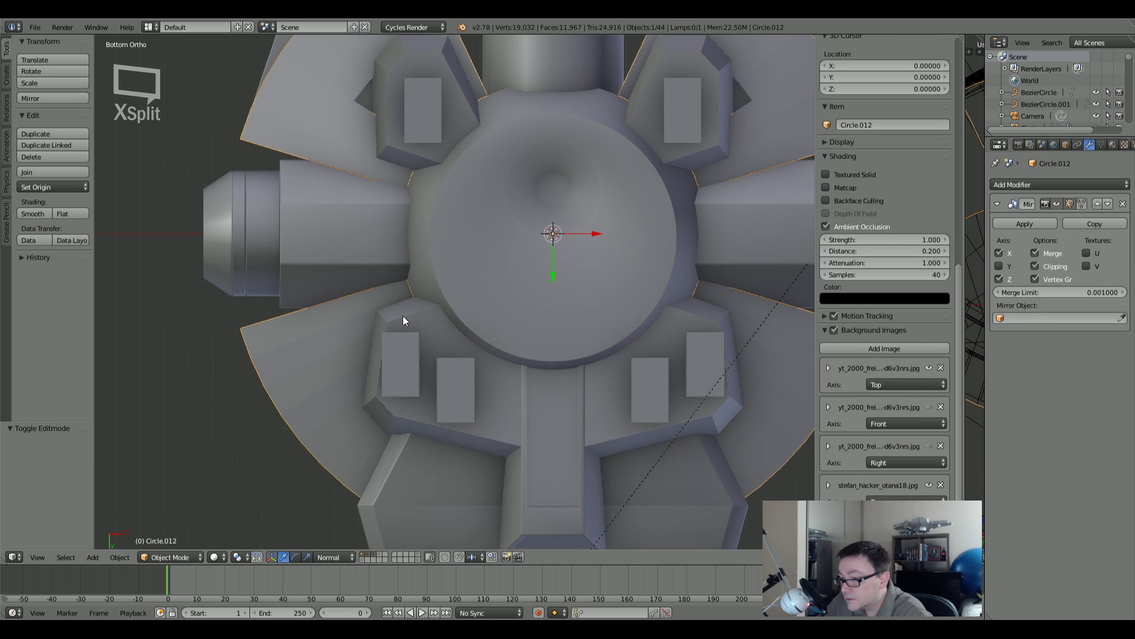
key(Tab)
scroll(393, 332, up, 1)
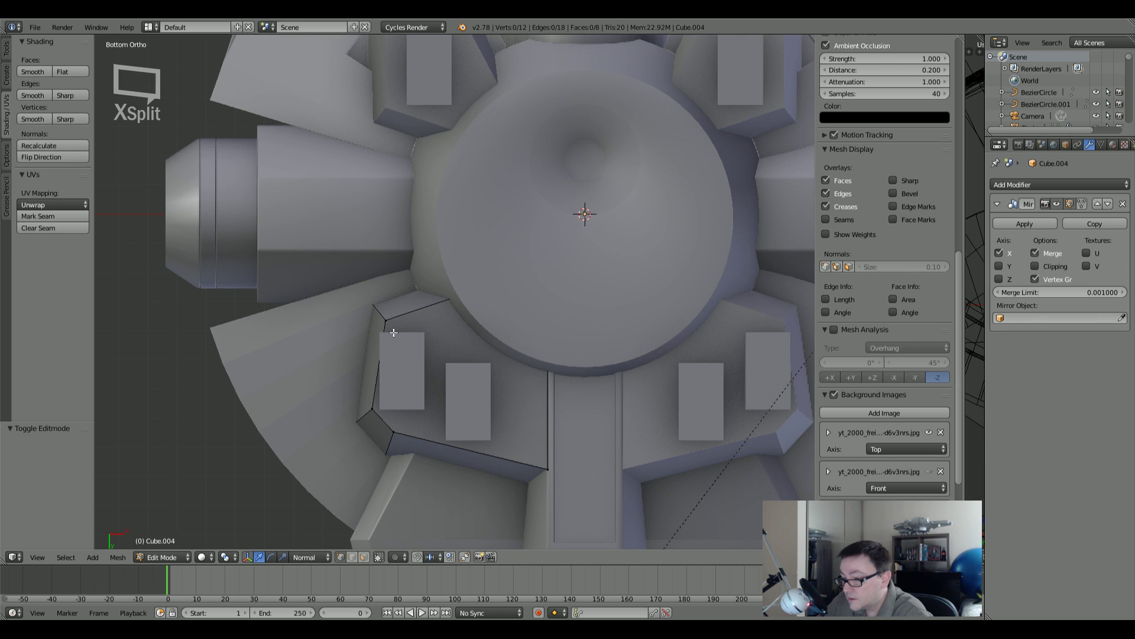
shift+middle_drag(385, 320, 349, 321)
right_click(337, 382)
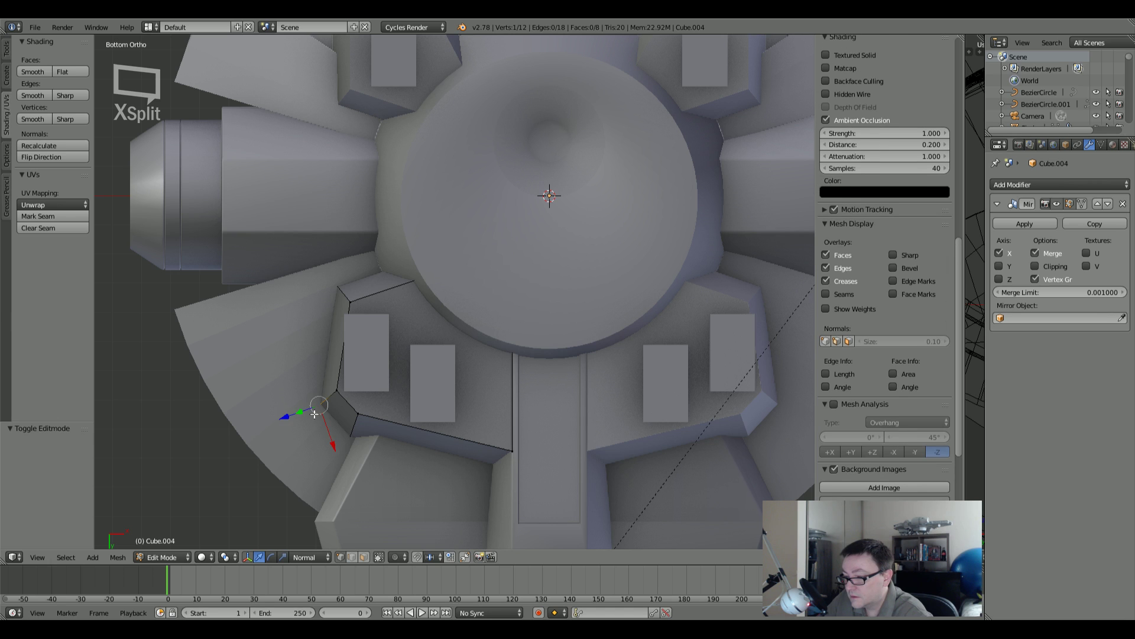
shift+right_click(357, 418)
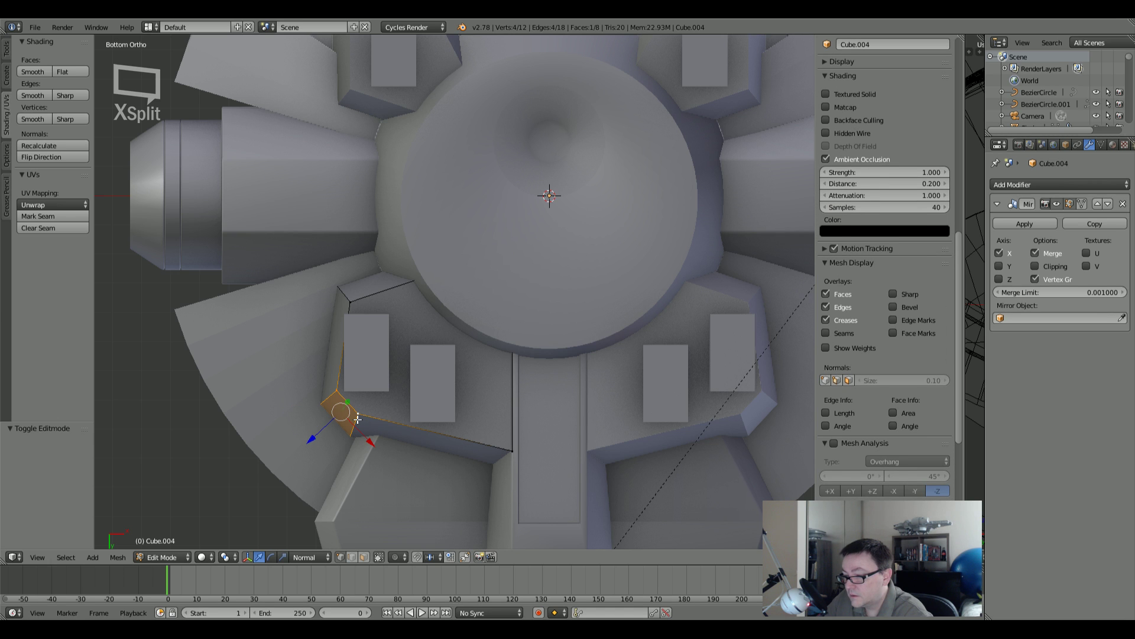
key(g)
key(x)
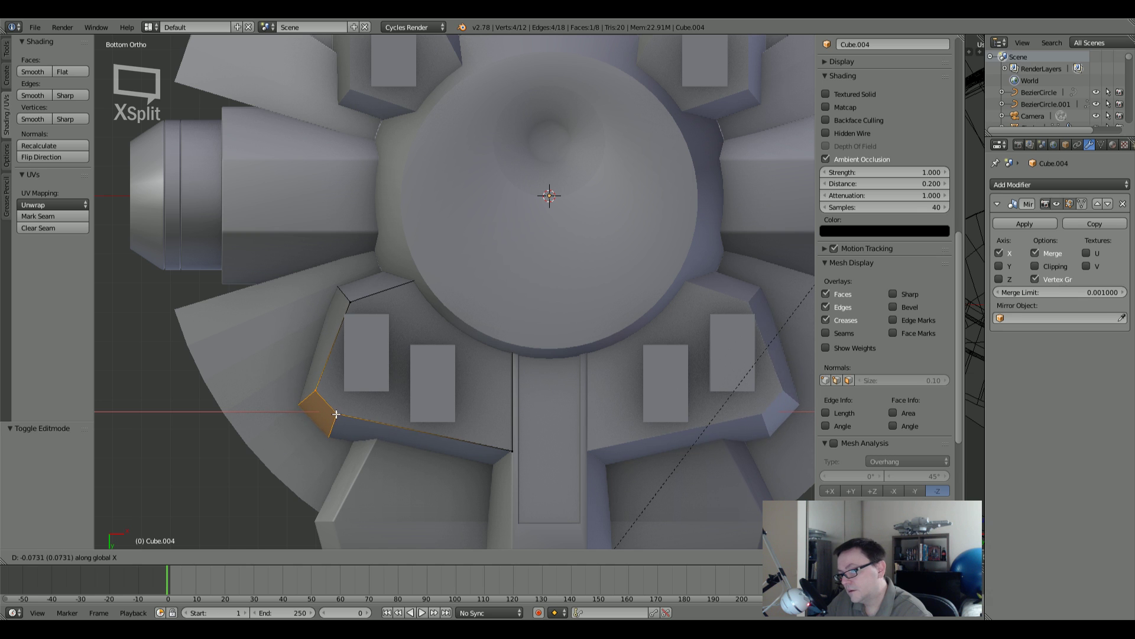
click(337, 415)
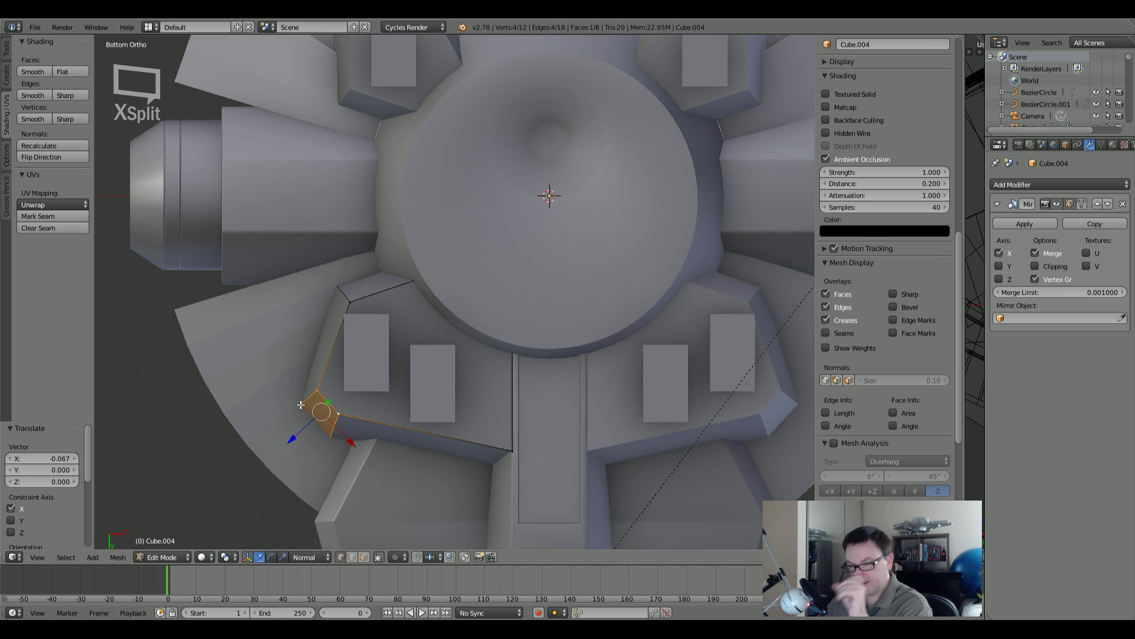
Step: Move the large block's outer corner edge nearest the central disc -0.094 along X and 0.017 along Y
right_click(345, 296)
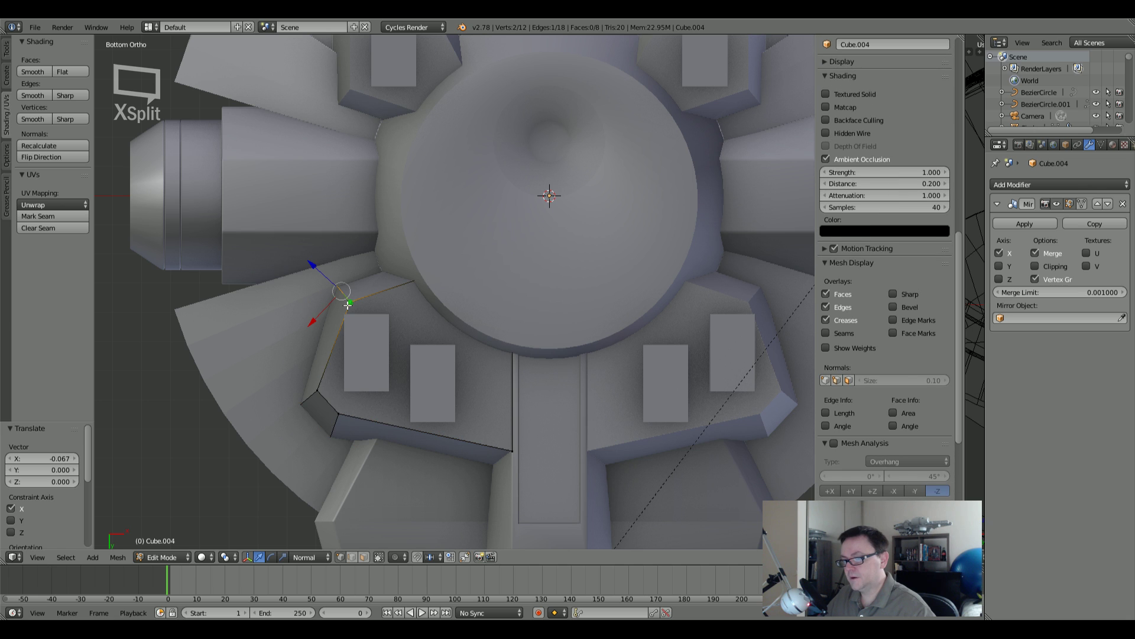
key(g)
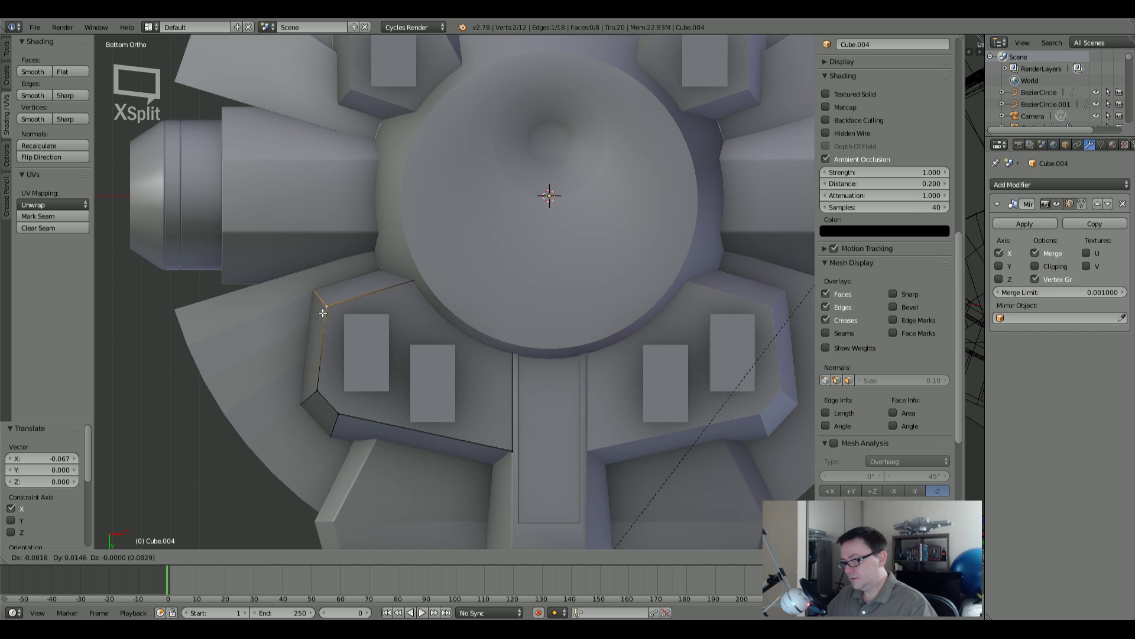
click(287, 321)
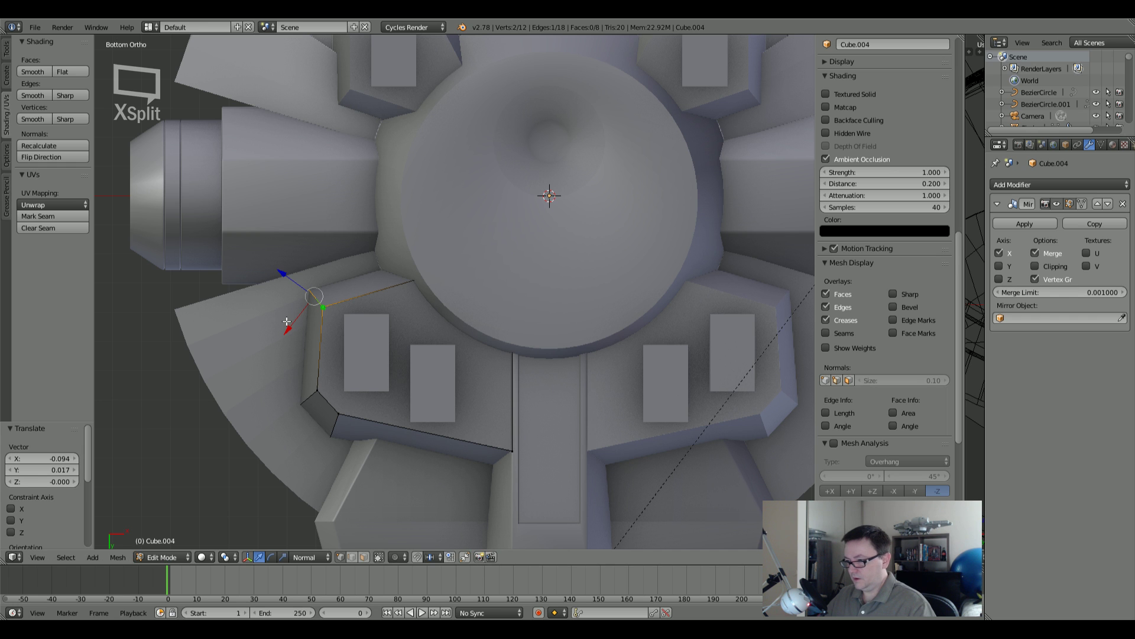
key(Tab)
scroll(287, 321, down, 2)
shift+middle_drag(422, 361, 383, 336)
scroll(287, 373, up, 2)
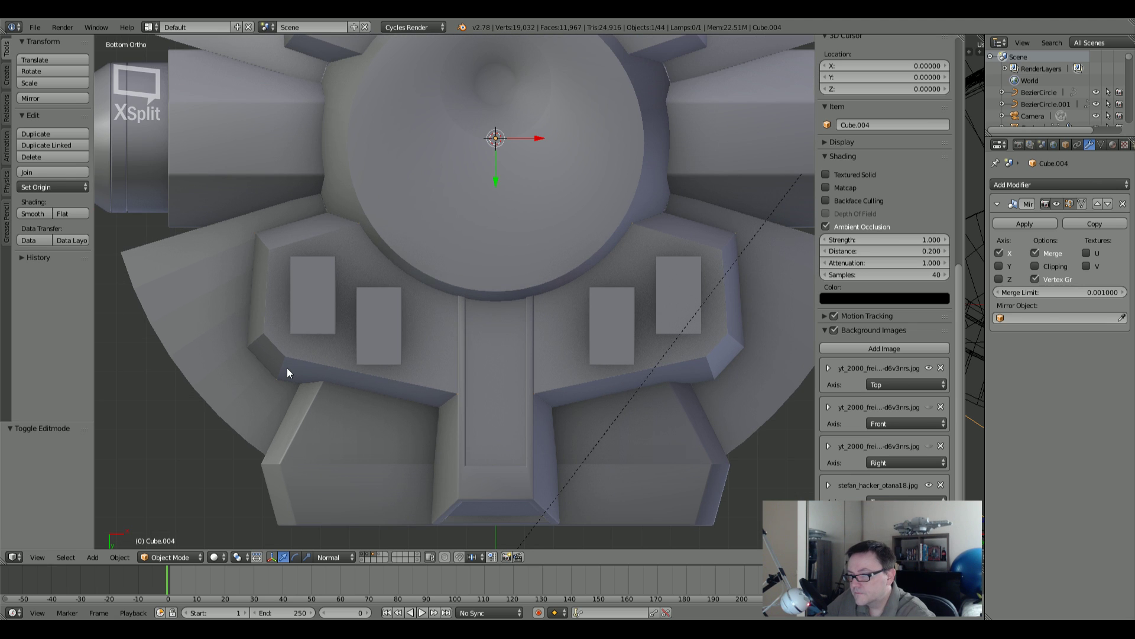
Step: Move the inner small rectangular block along Y until it lines up with the outer one
scroll(287, 372, down, 1)
right_click(385, 344)
key(Tab)
key(a)
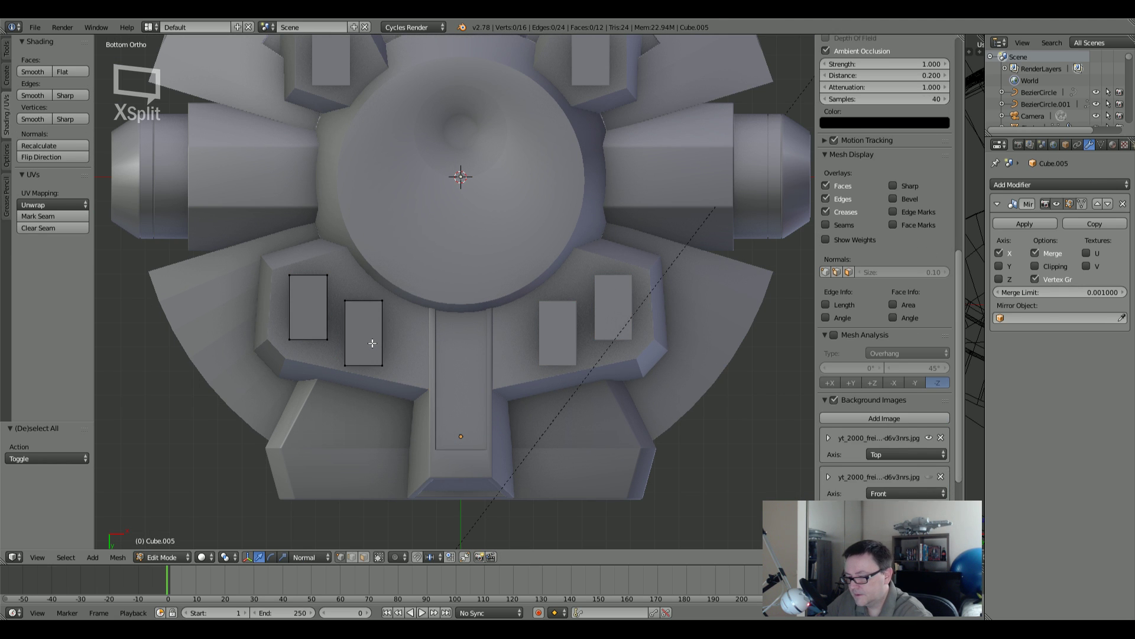
key(z)
key(b)
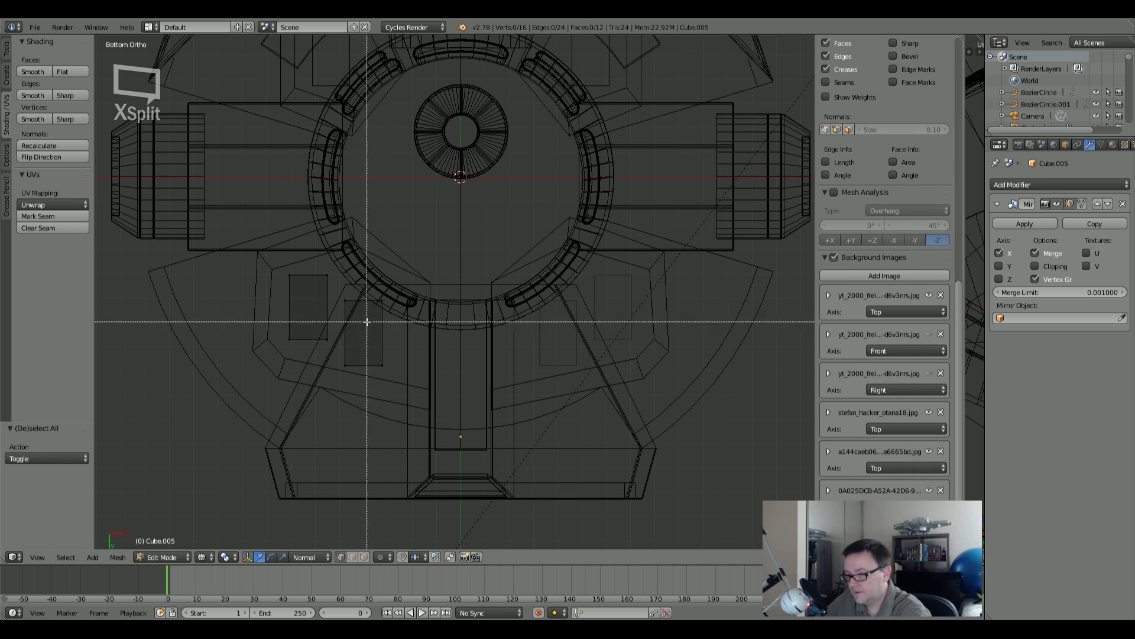
drag(335, 275, 436, 438)
key(z)
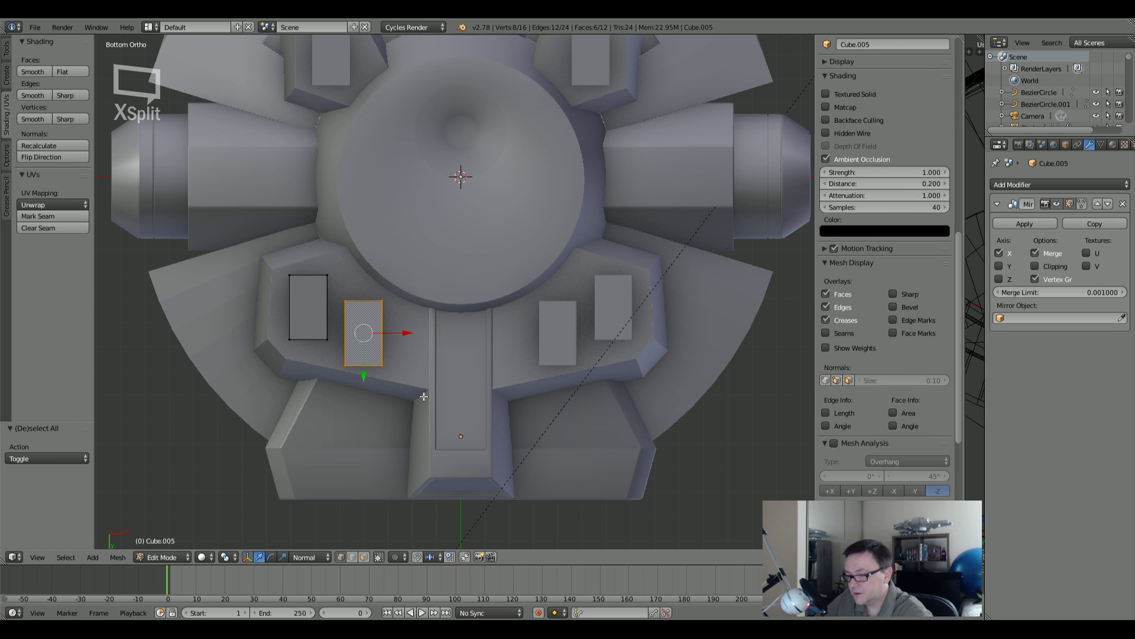
drag(367, 375, 364, 300)
key(a)
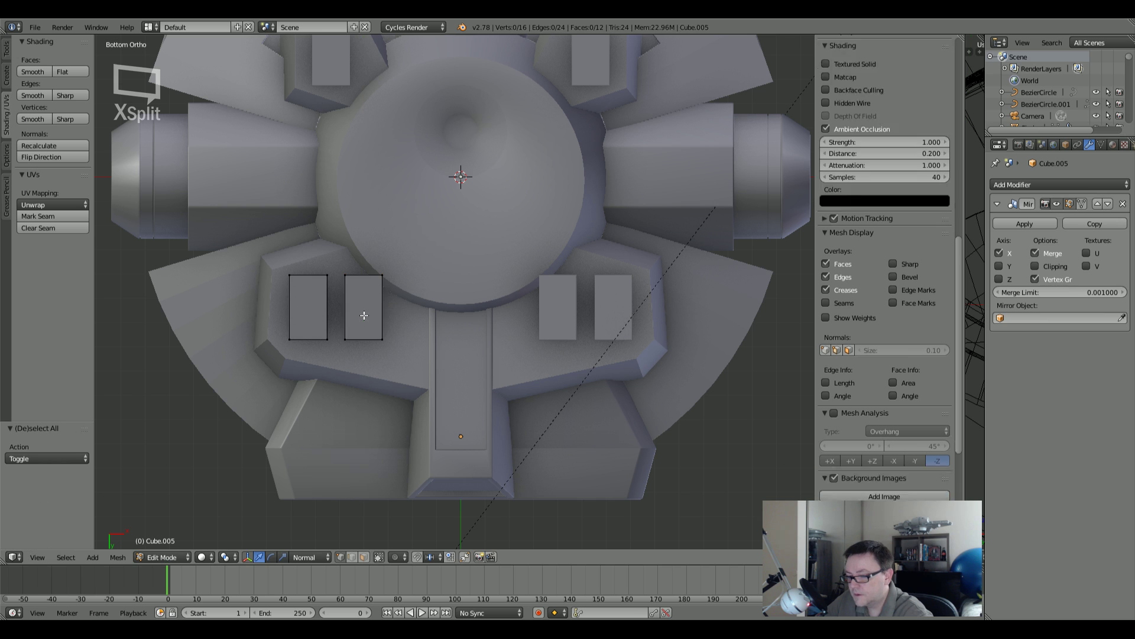
Step: Move both small rectangular blocks together about -0.129 along X and 0.036 along Y, over the large block's outer edge
key(a)
key(g)
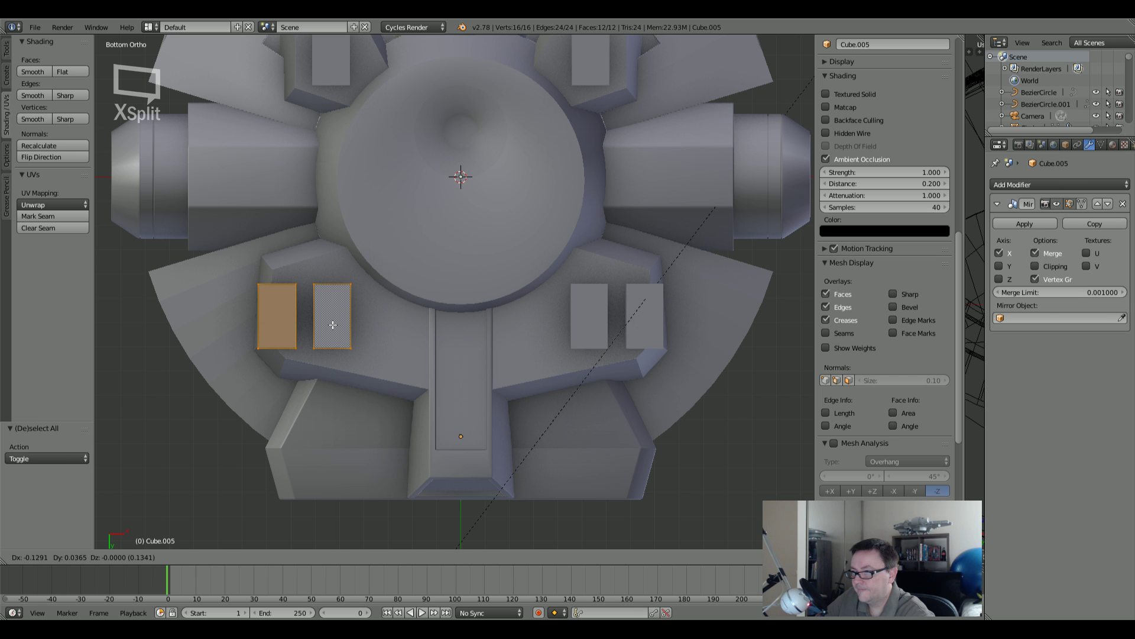
click(332, 325)
Step: Examine the freighter's underside from several angles, checking how the small rectangular blocks sit on the large blocks
scroll(333, 324, down, 3)
key(a)
middle_drag(333, 324, 283, 372)
scroll(339, 290, up, 5)
middle_drag(362, 296, 377, 142)
scroll(449, 271, down, 5)
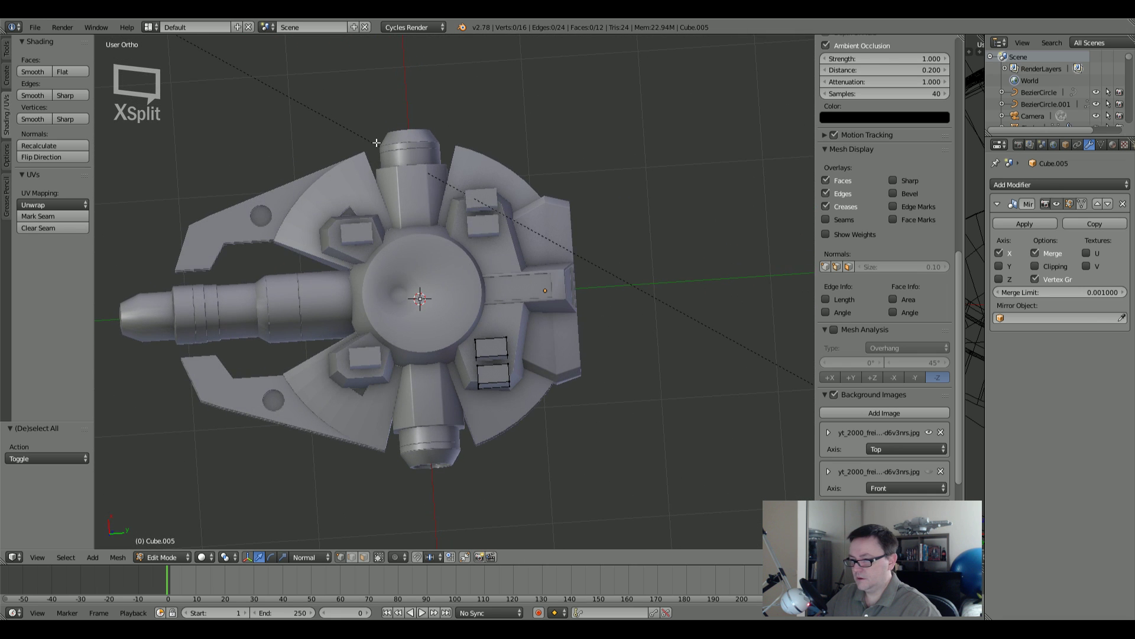
middle_drag(466, 309, 492, 376)
key(ctrl+KP_7)
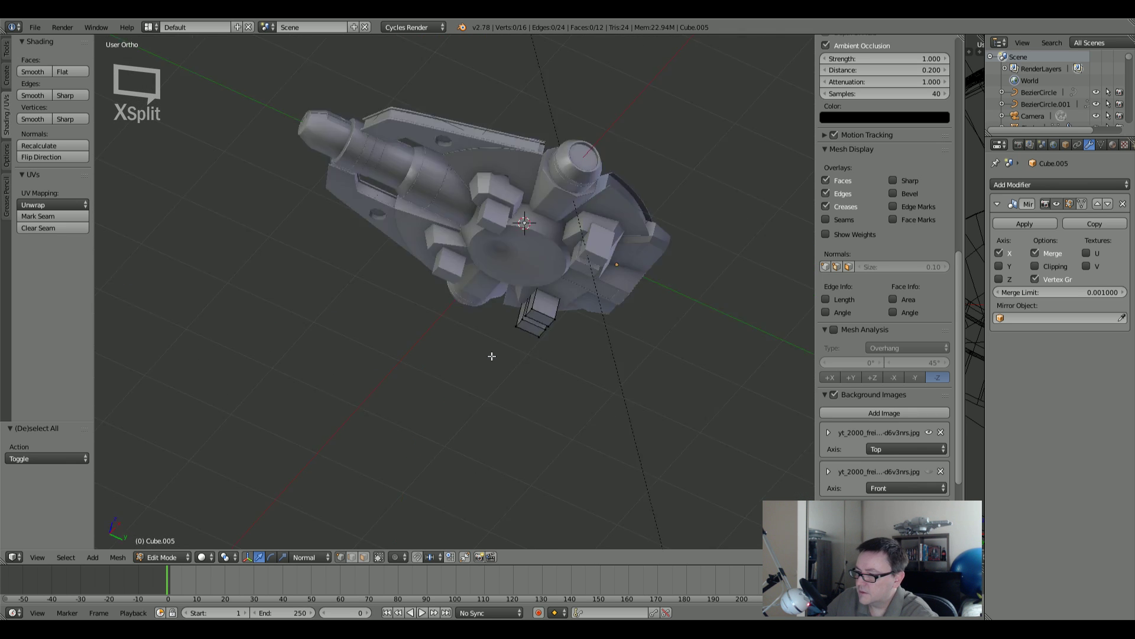
Step: Nudge both small rectangular blocks 0.002 along X and -0.003 along Y in the bottom view
key(a)
shift+middle_drag(686, 327, 463, 329)
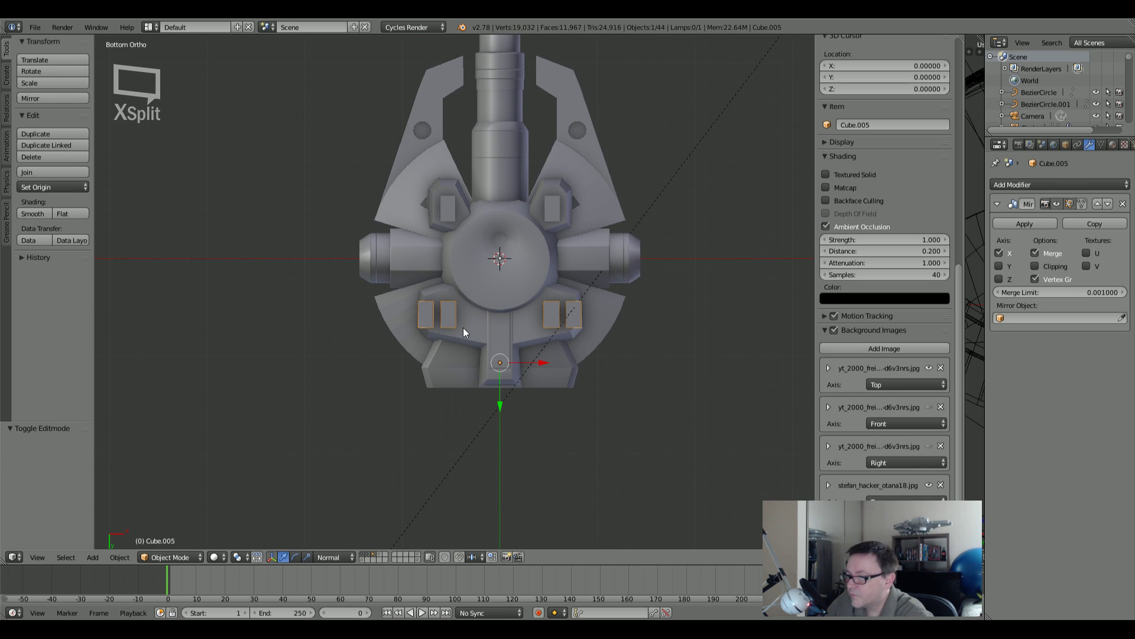
key(Tab)
scroll(440, 305, up, 4)
key(Tab)
key(g)
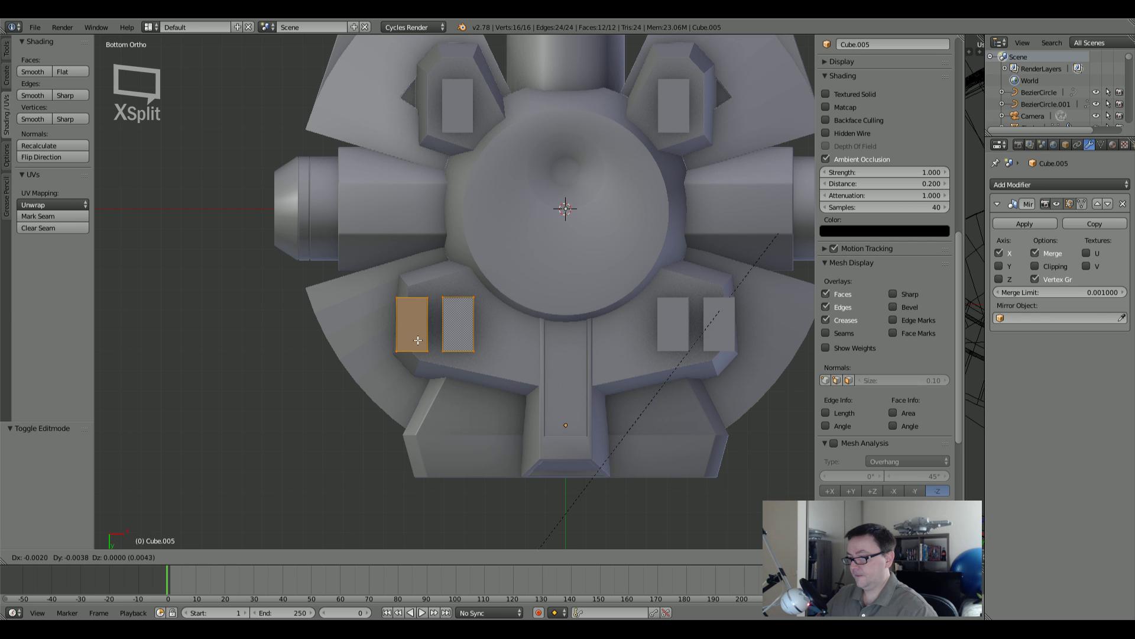
click(425, 342)
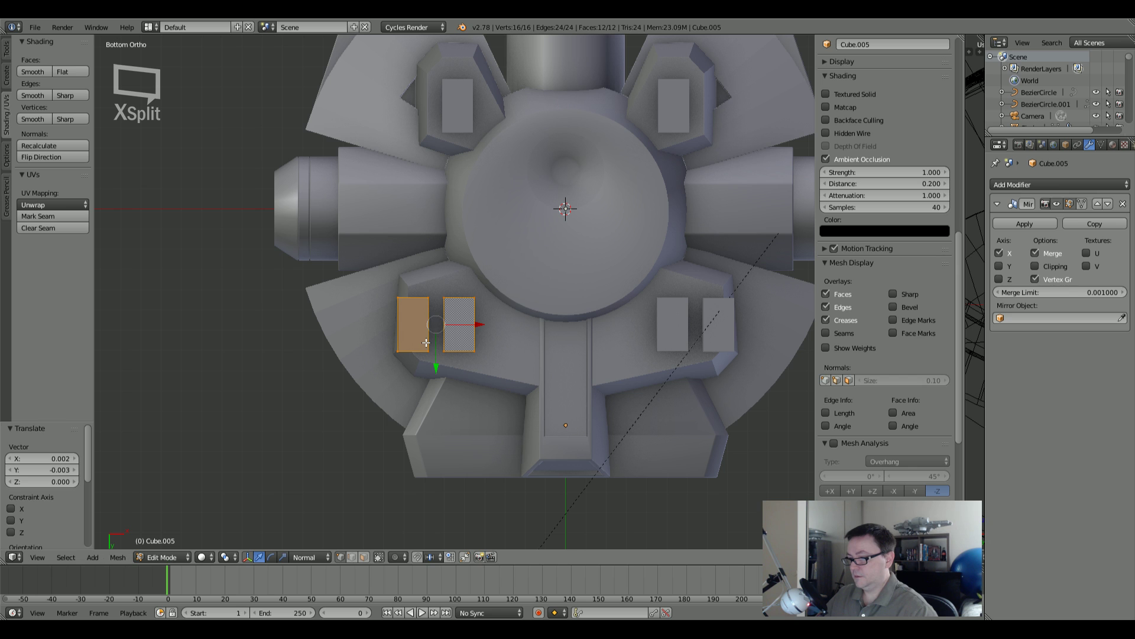
key(Tab)
right_click(436, 286)
right_click(434, 286)
key(Tab)
key(Tab)
right_click(434, 285)
key(Tab)
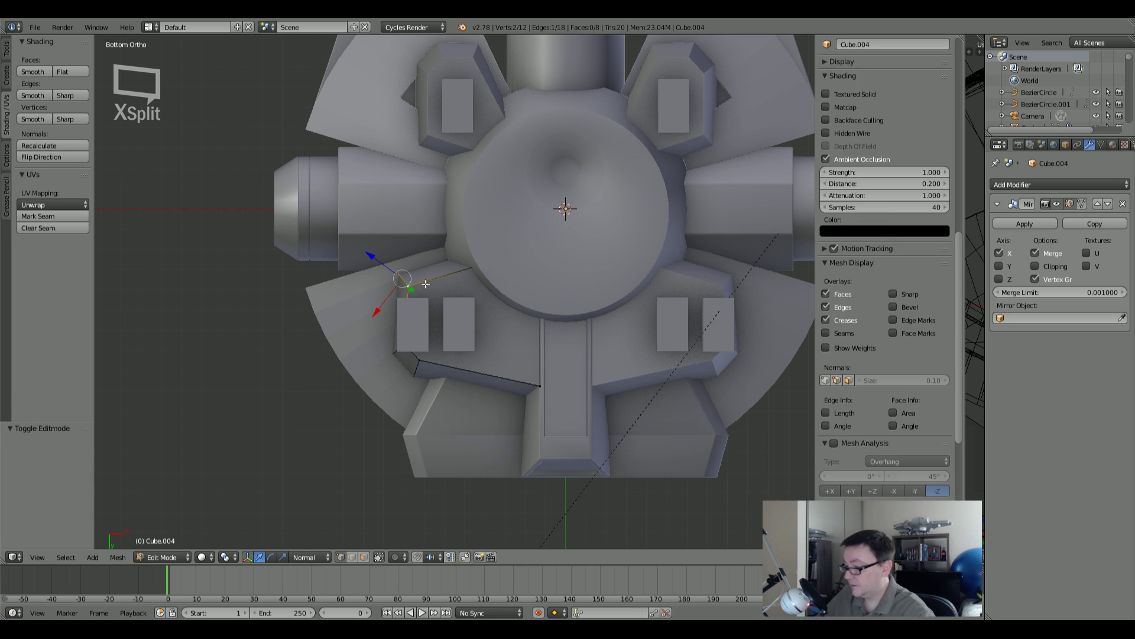
key(a)
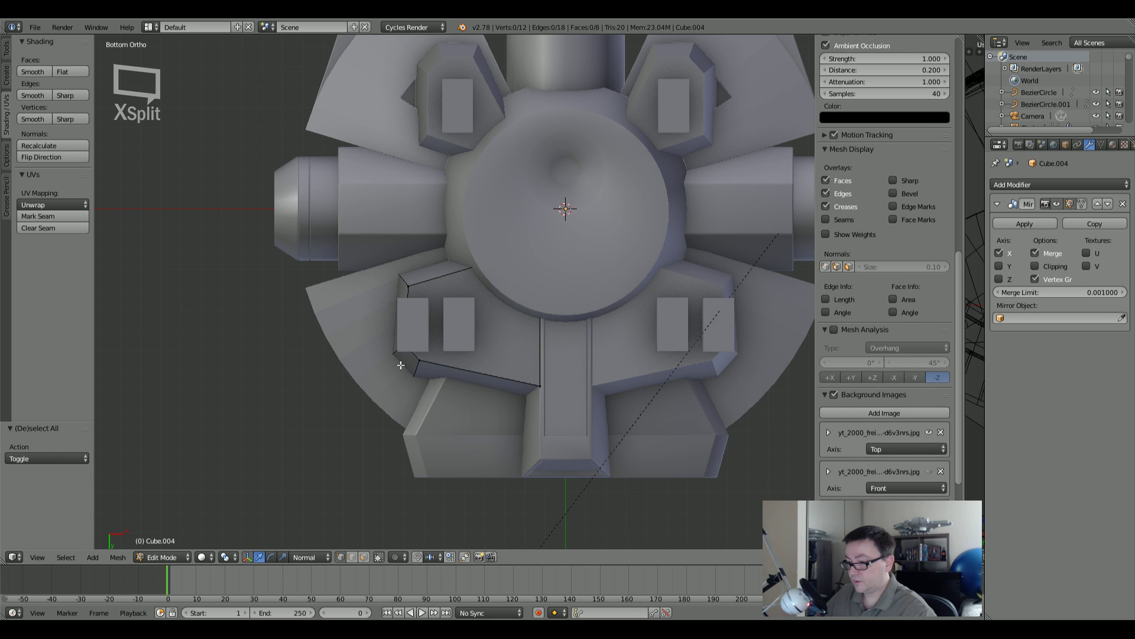
right_click(401, 362)
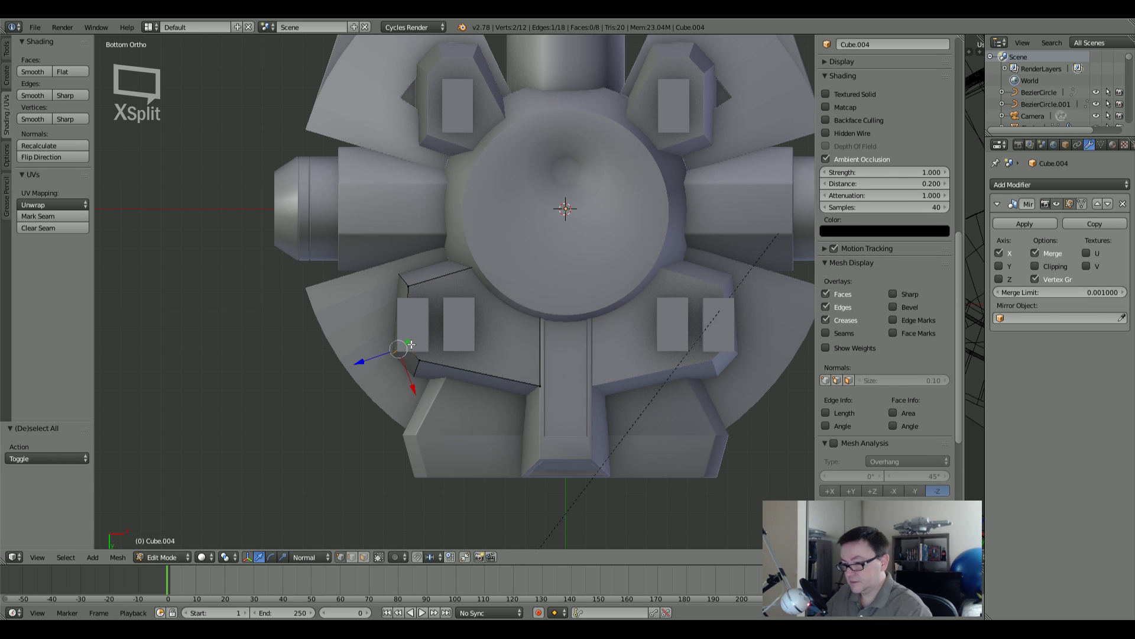
key(g)
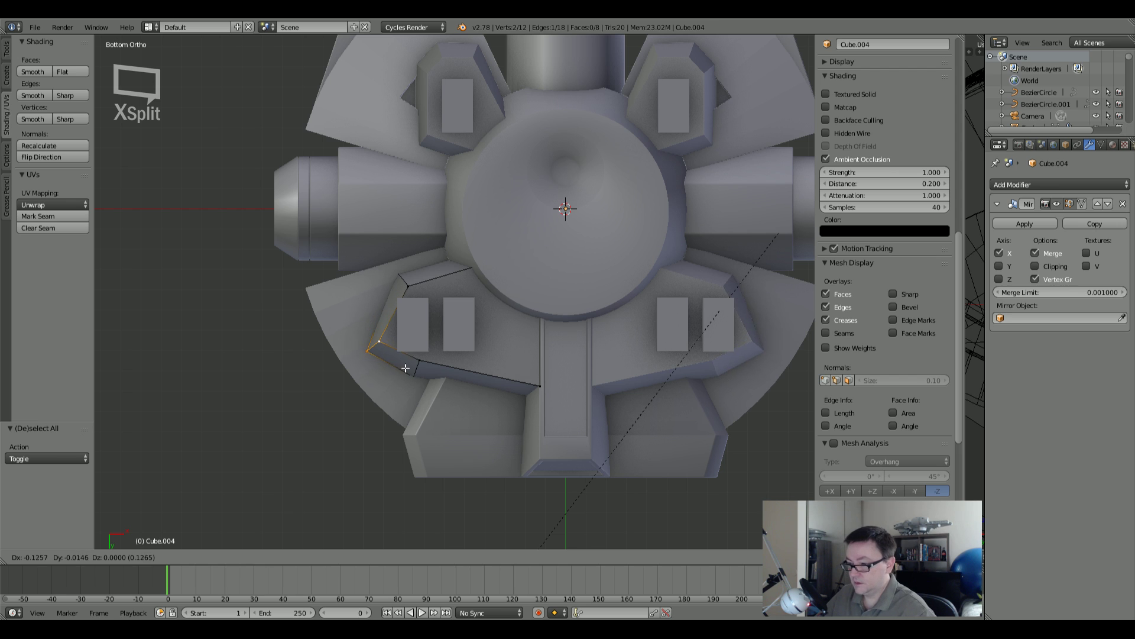
right_click(416, 379)
shift+right_click(414, 375)
shift+right_click(426, 360)
key(g)
key(x)
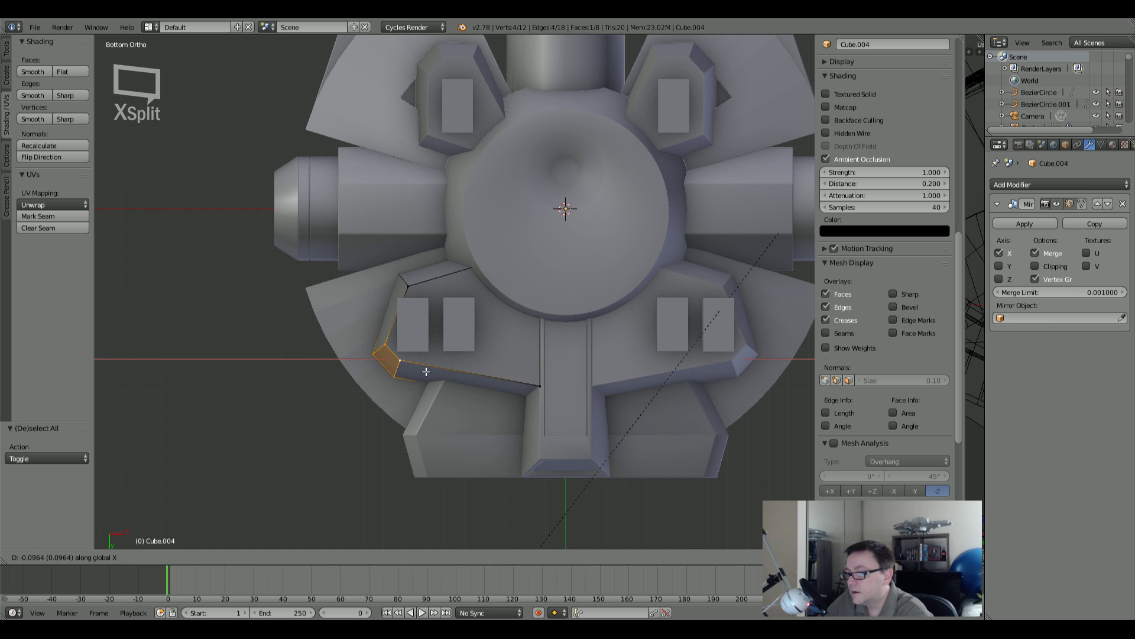
click(433, 374)
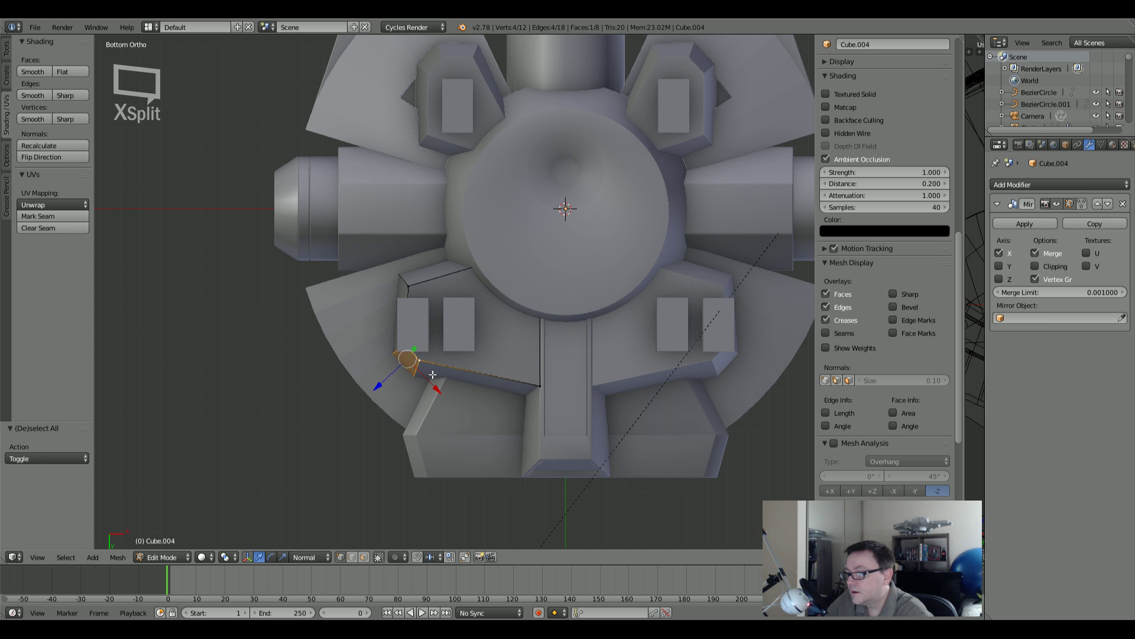
Step: Move both small rectangular blocks slightly toward the central strut so they sit within the large block's outline
key(Tab)
right_click(460, 328)
right_click(460, 326)
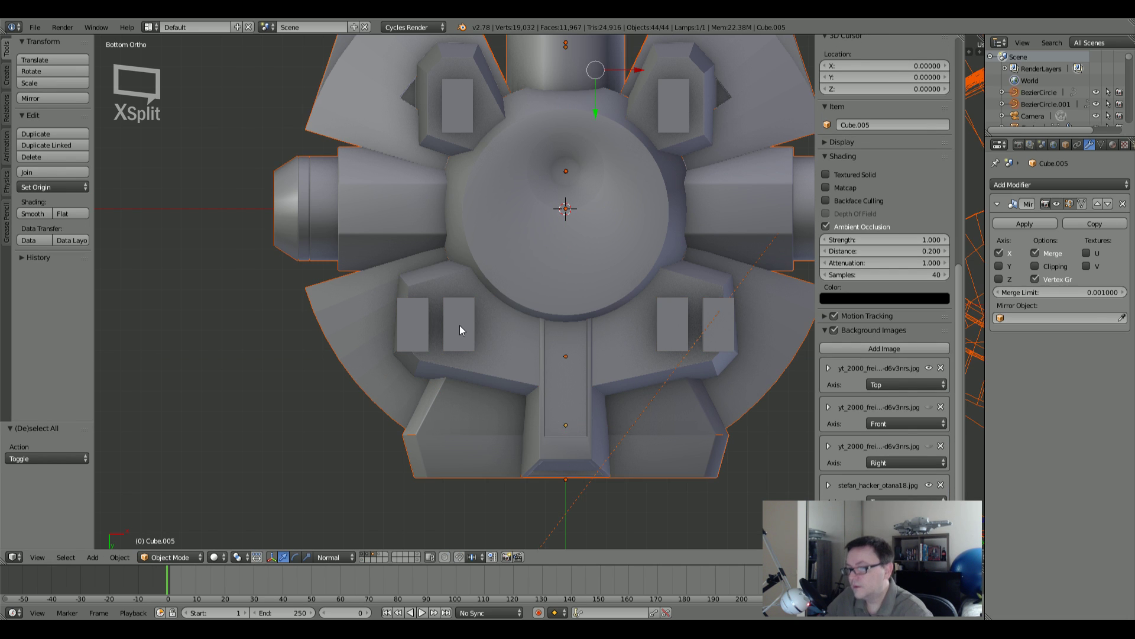
key(Tab)
key(Tab)
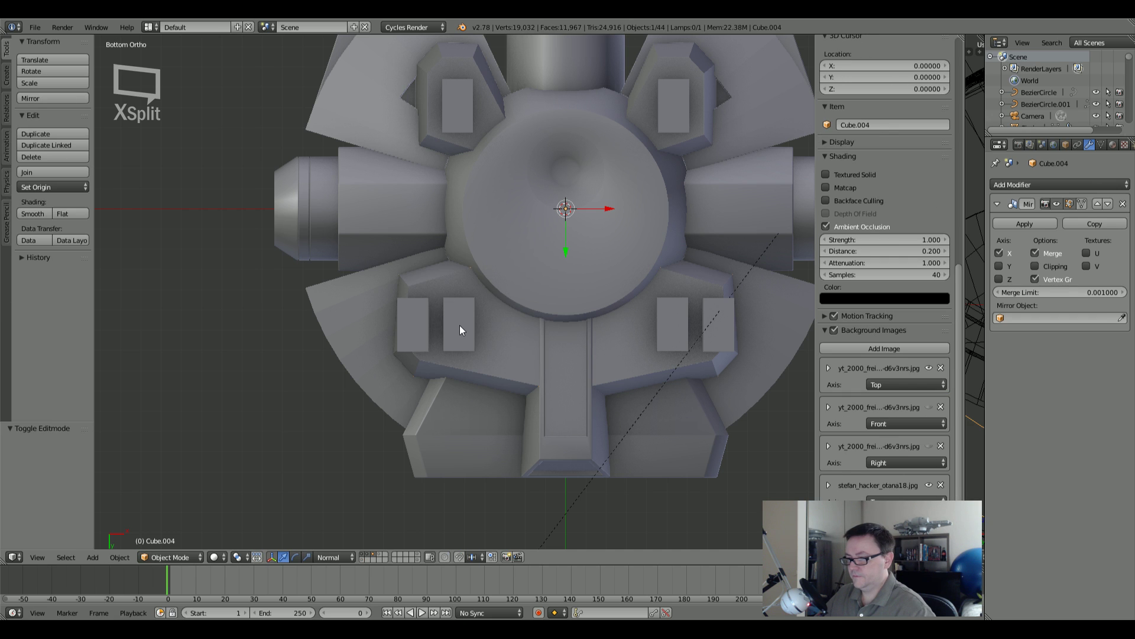
right_click(460, 321)
key(Tab)
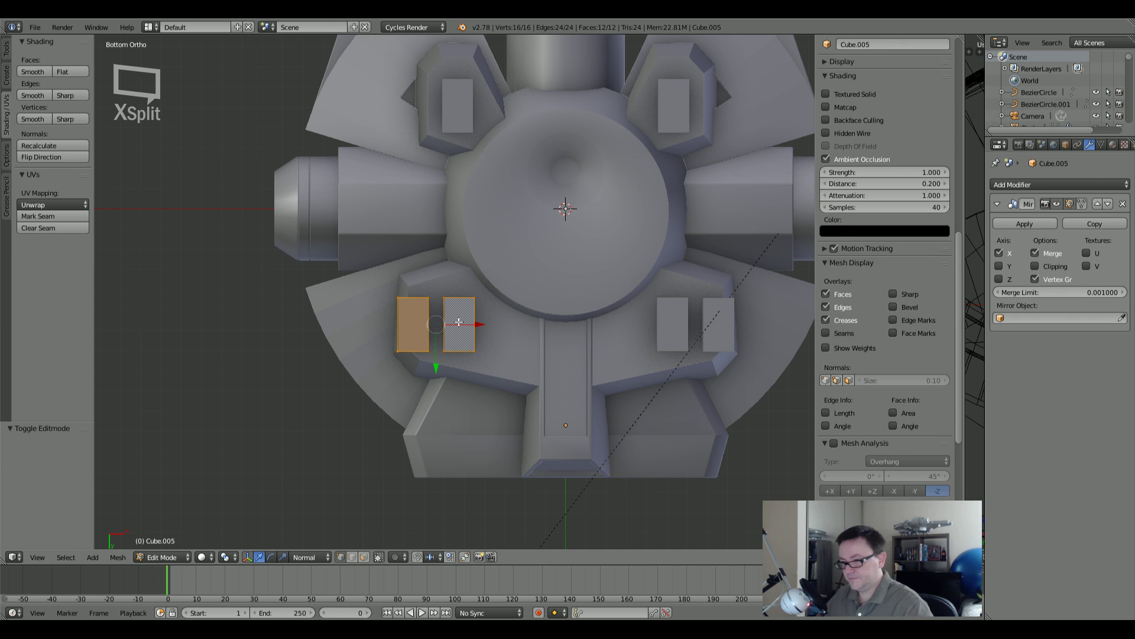
key(a)
key(a)
key(g)
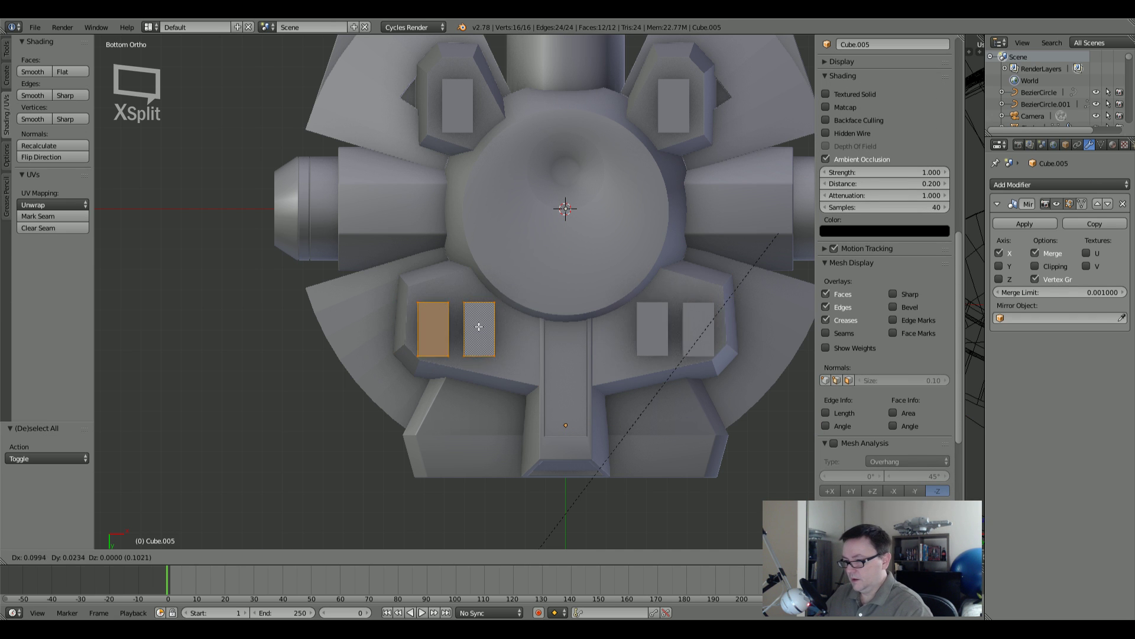
click(468, 326)
key(Tab)
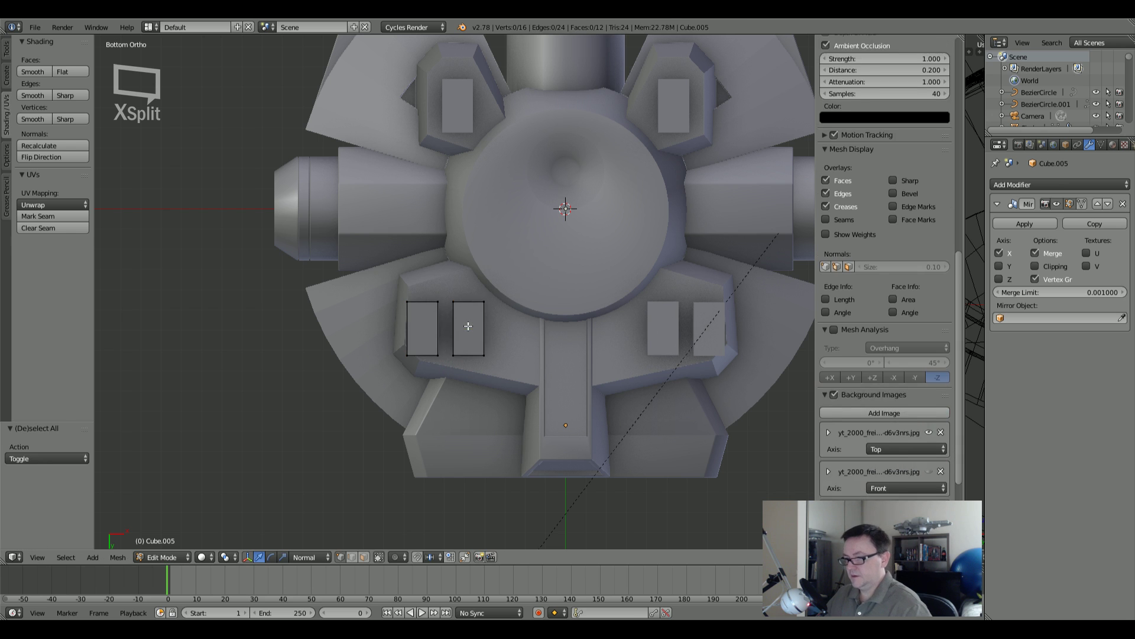
Step: Clear the selection and hide the layer holding the underside blocks, leaving the rest of the freighter shown from above
scroll(468, 325, down, 4)
key(a)
middle_drag(467, 326, 516, 291)
scroll(507, 296, up, 4)
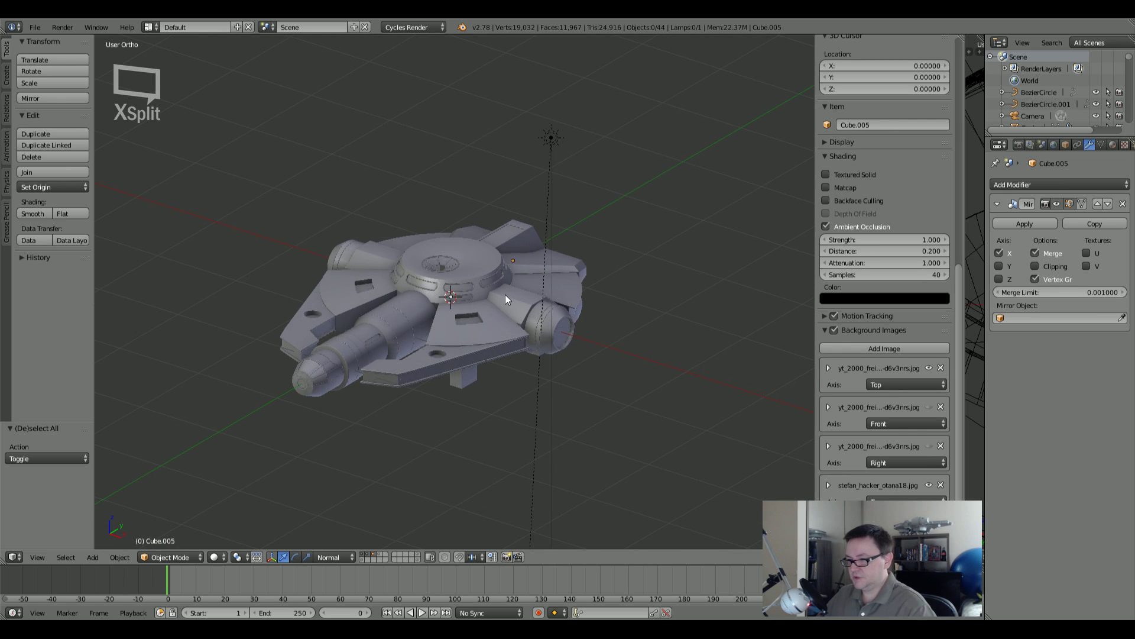
middle_drag(509, 314, 500, 315)
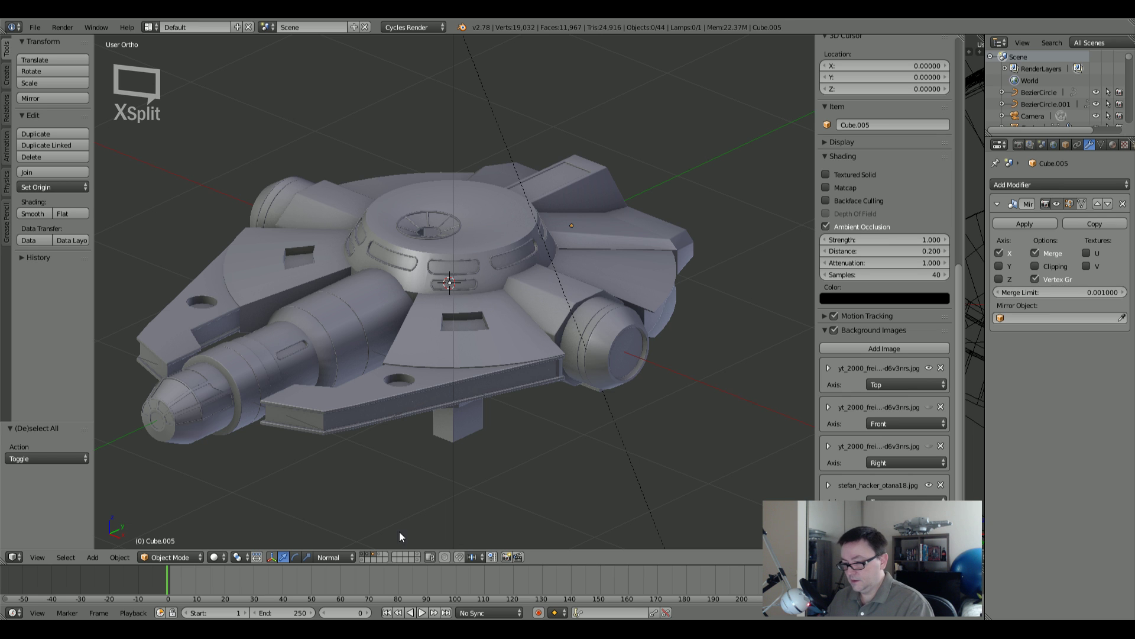
shift+click(374, 553)
shift+middle_drag(437, 363, 494, 349)
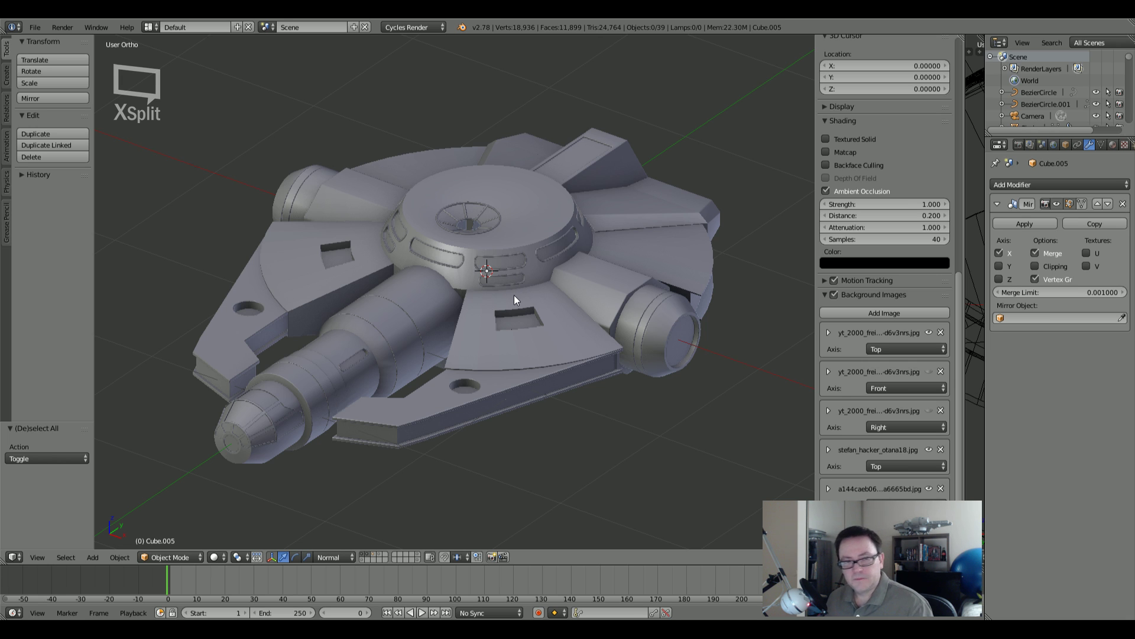
Step: Save the freighter model to its current file
mouse_move(488, 257)
middle_down()
mouse_move(475, 259)
mouse_move(514, 253)
mouse_move(500, 239)
middle_up()
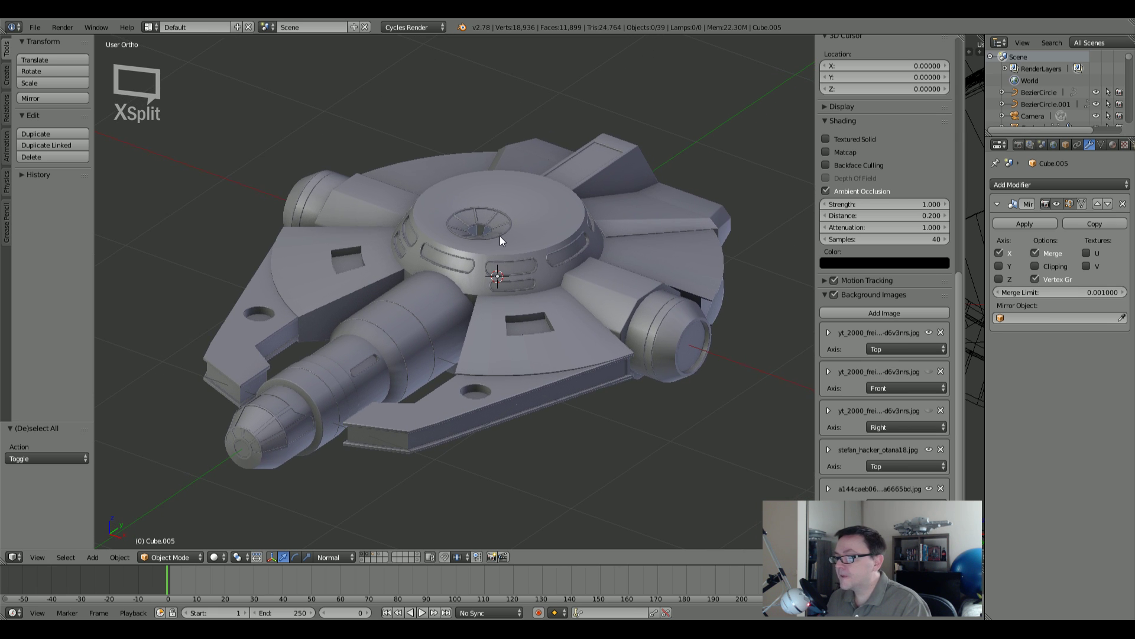
click(34, 27)
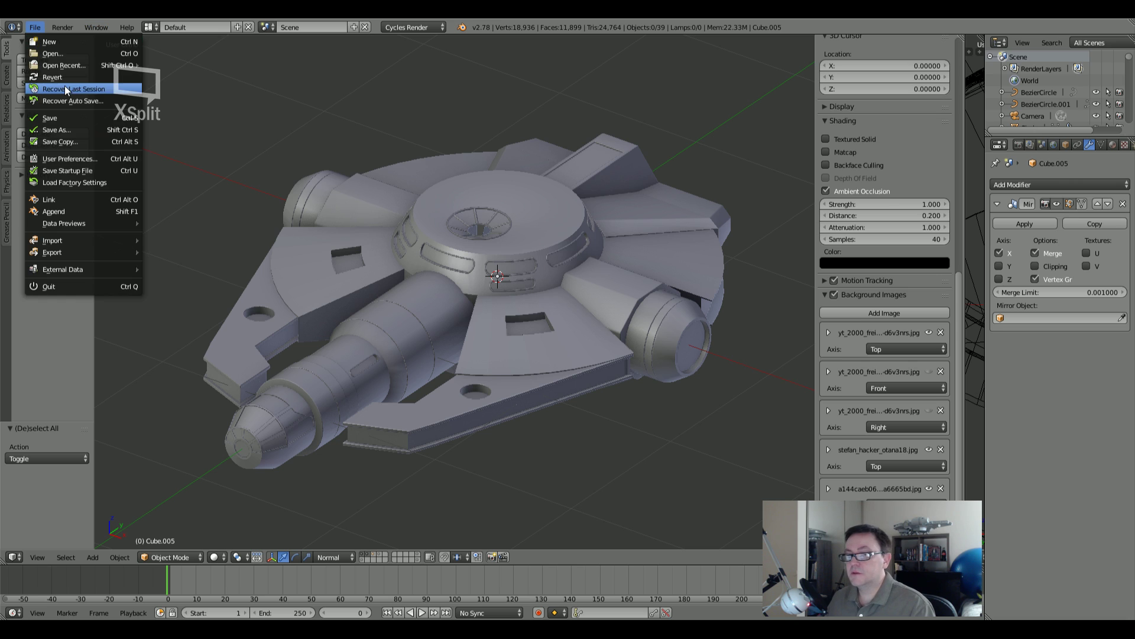
click(62, 117)
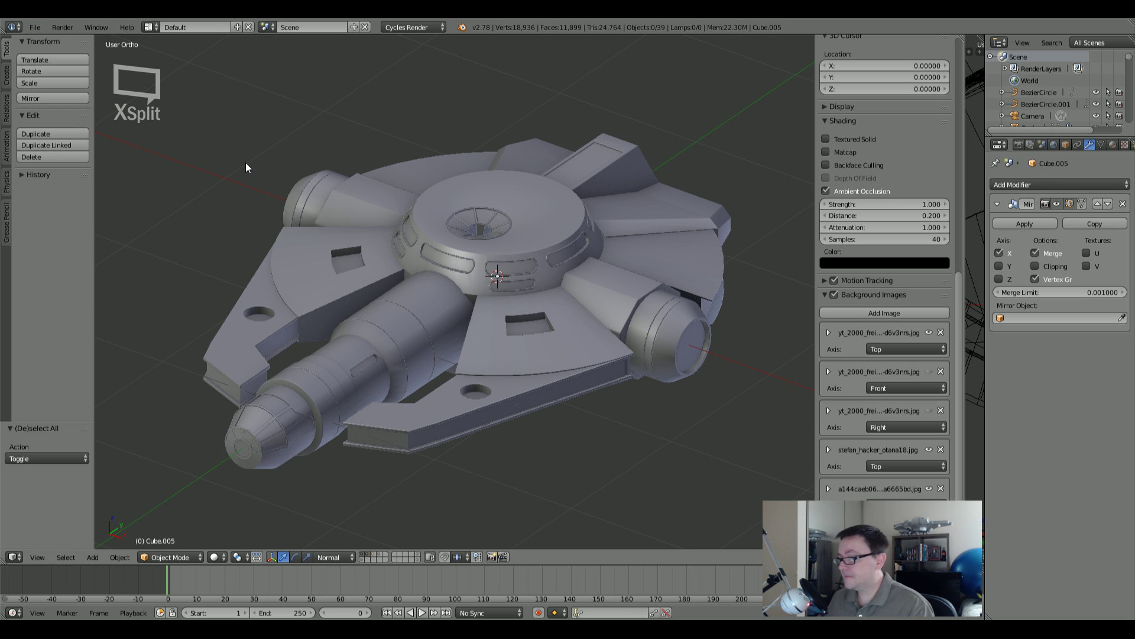